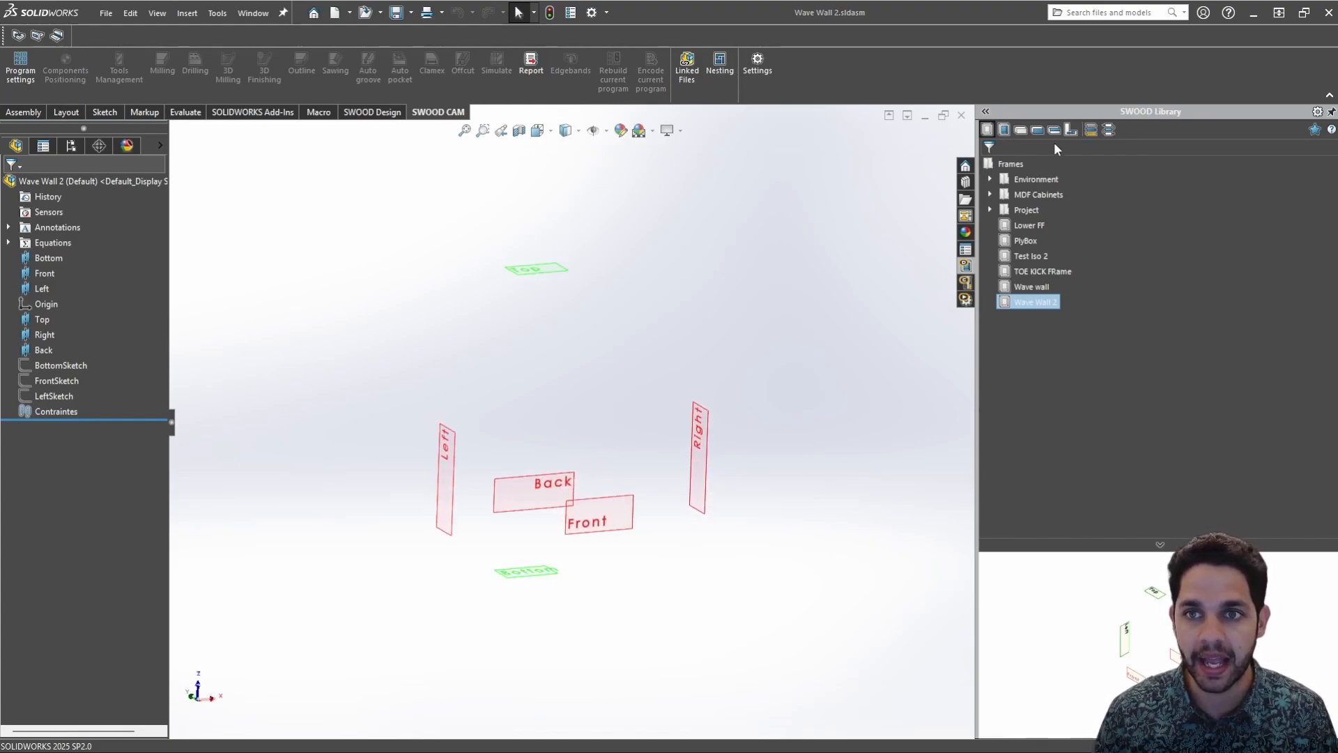
# Look up the MDF entries in the materials library and pick the 3/4" MDF material
pyautogui.click(1090, 129)
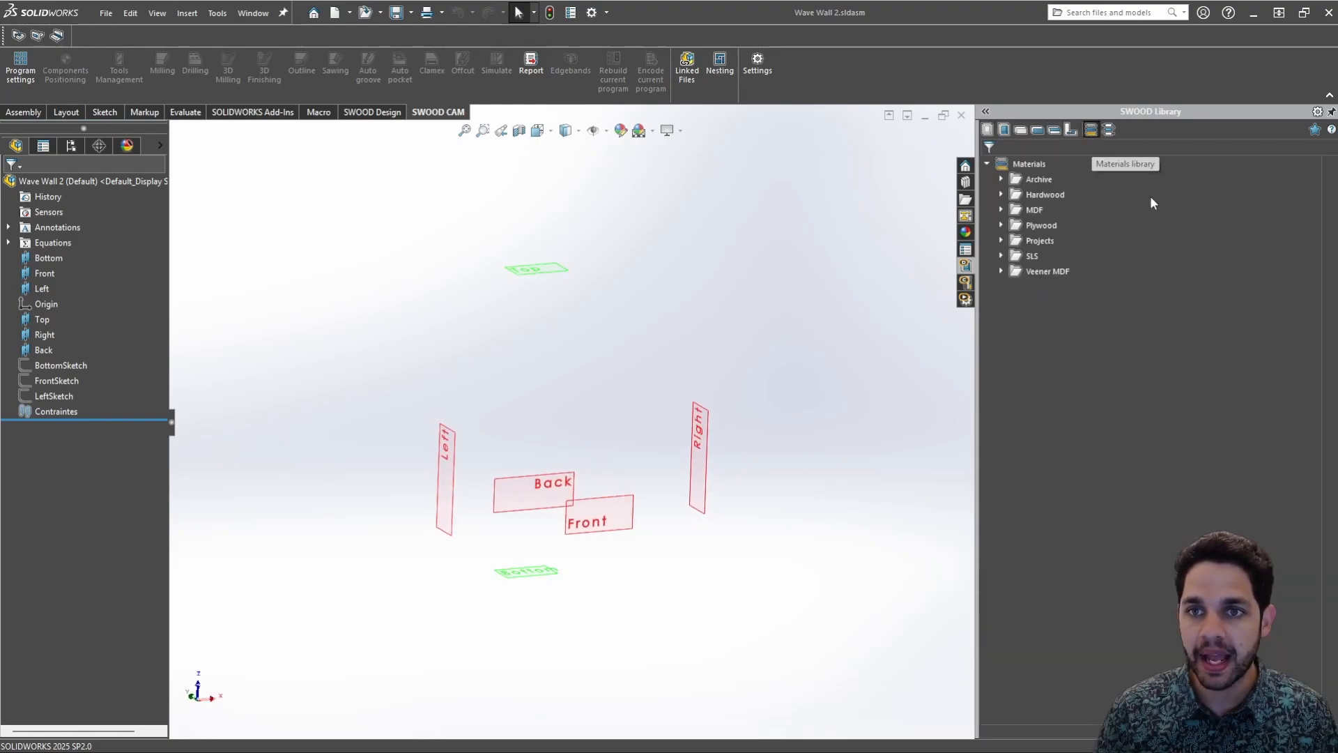
pyautogui.doubleClick(1035, 209)
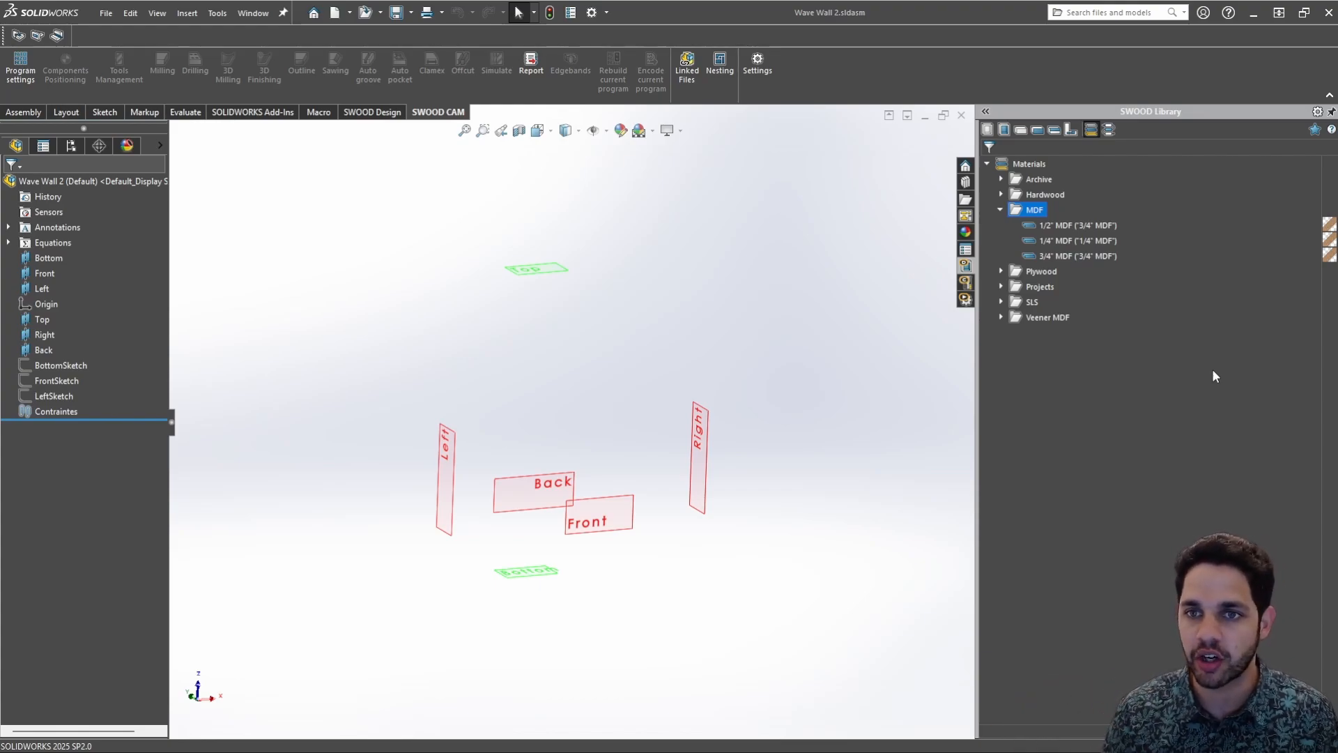
pyautogui.click(1075, 258)
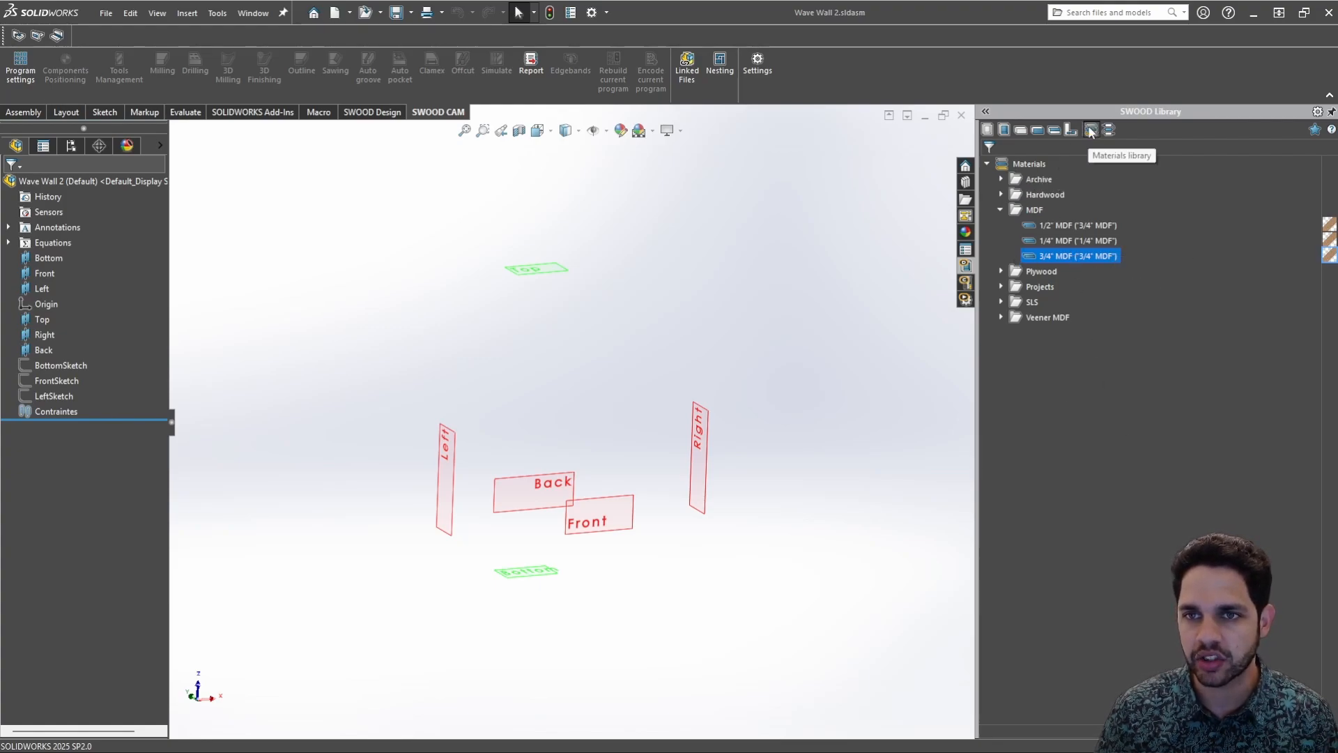
# Start a new positioned panel from the 3_4 MDF panel library model and place it as the Back panel of Wave Wall 2
pyautogui.click(1020, 129)
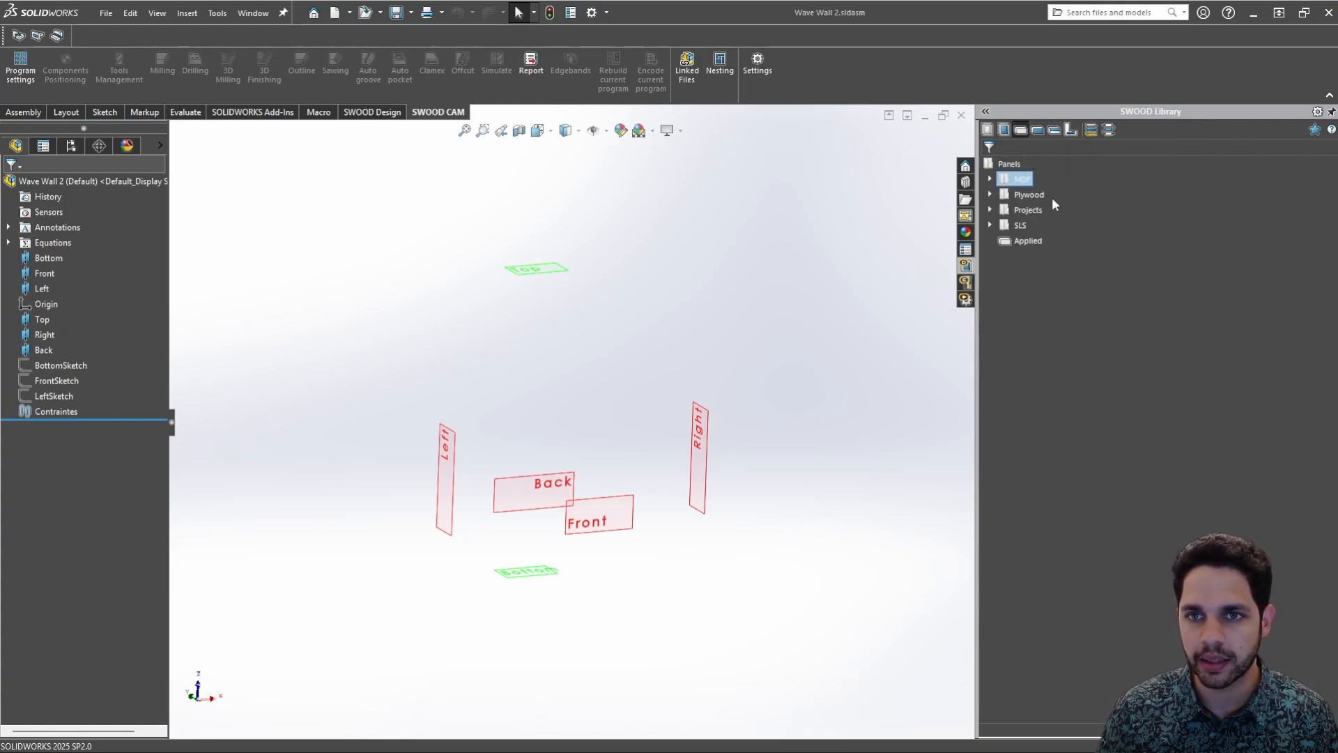
pyautogui.click(990, 180)
pyautogui.rightClick(1049, 226)
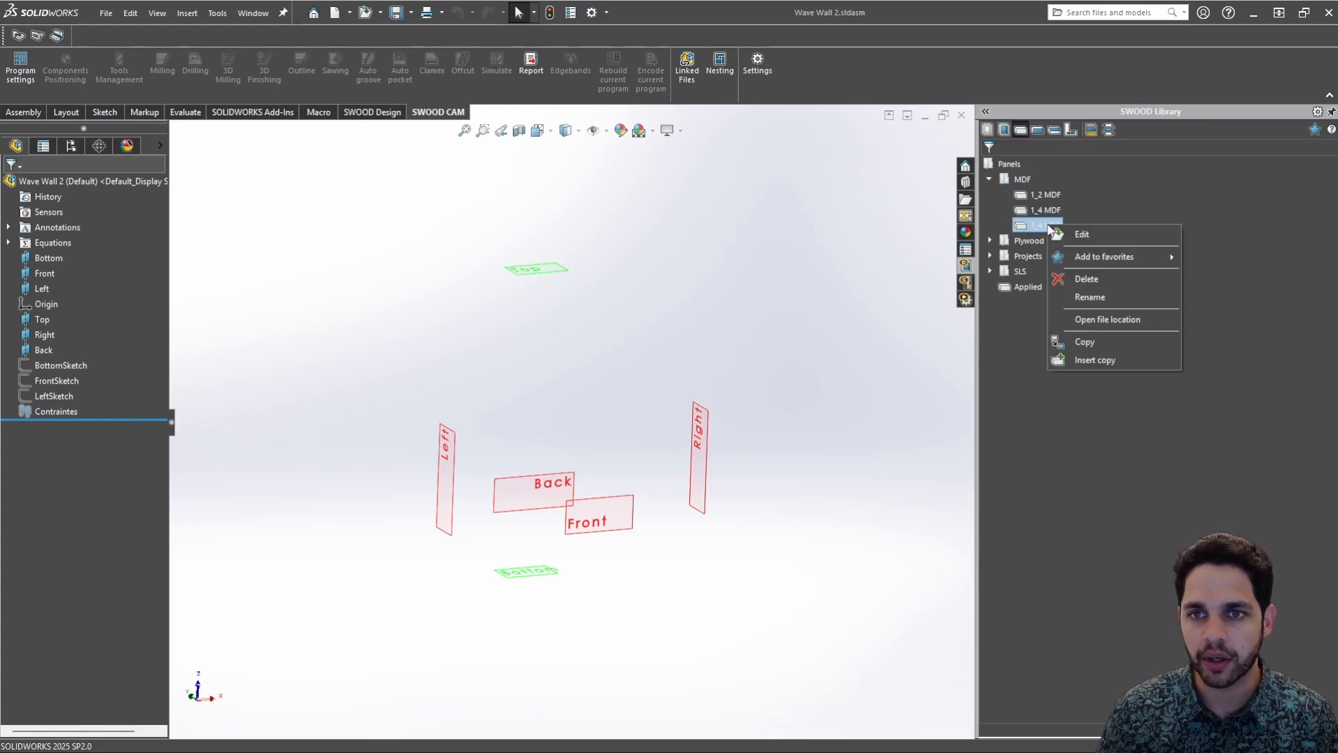
pyautogui.click(1109, 360)
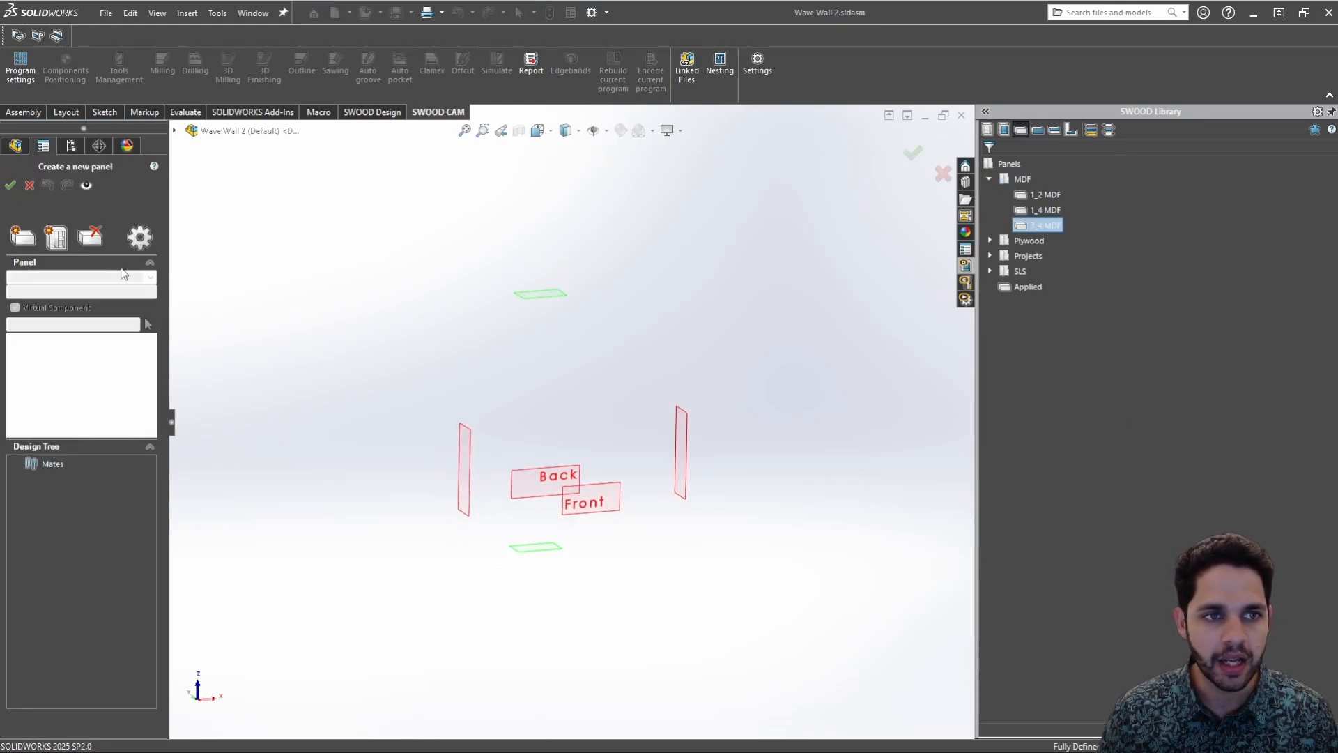
pyautogui.click(58, 240)
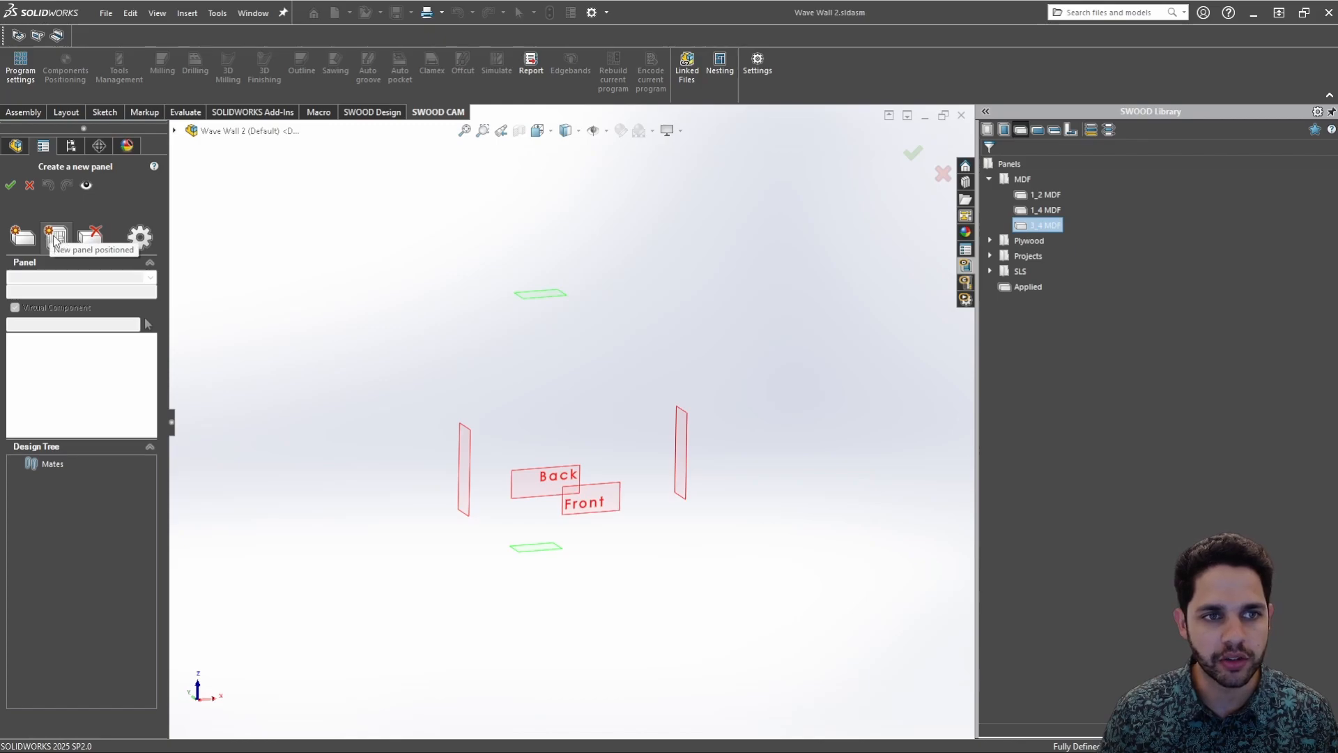
pyautogui.click(69, 311)
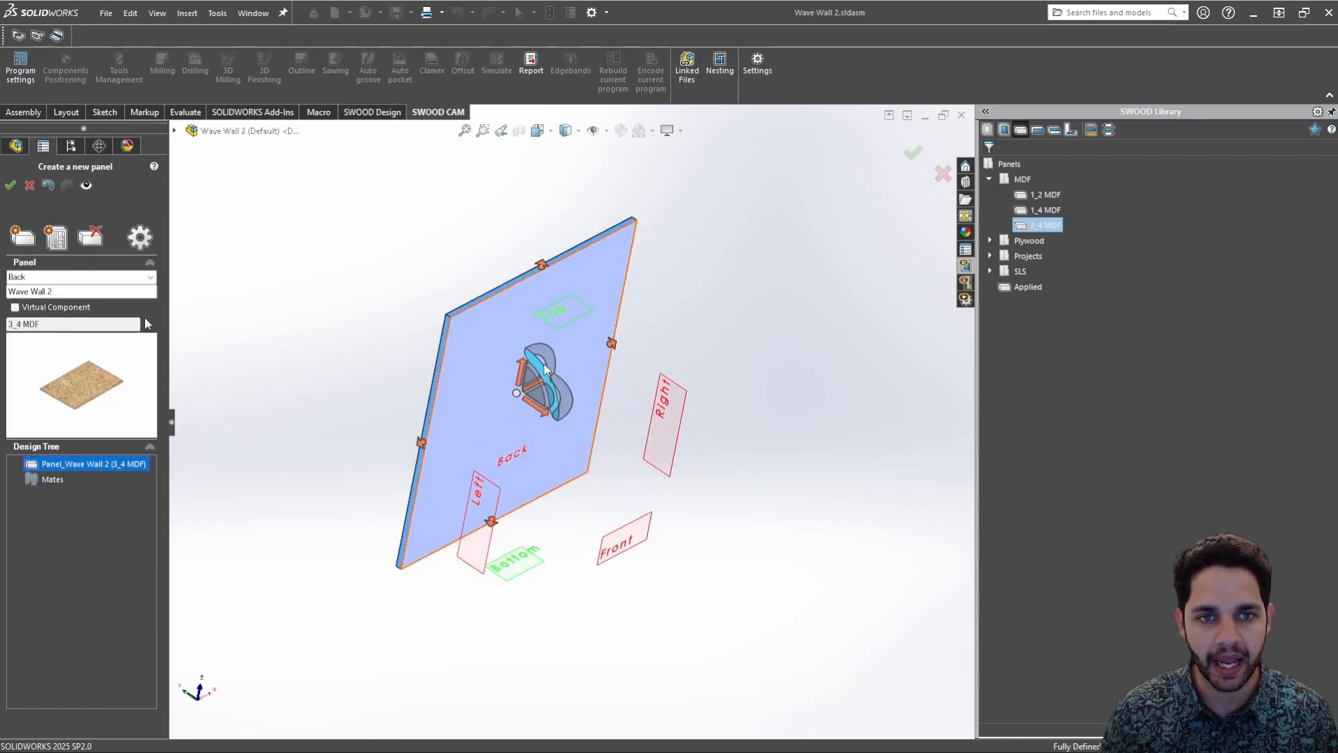
# Review the shortcut list in the panel options, close it without changes, and reselect the back panel
pyautogui.moveTo(541, 353); pyautogui.dragTo(557, 408, button='middle')
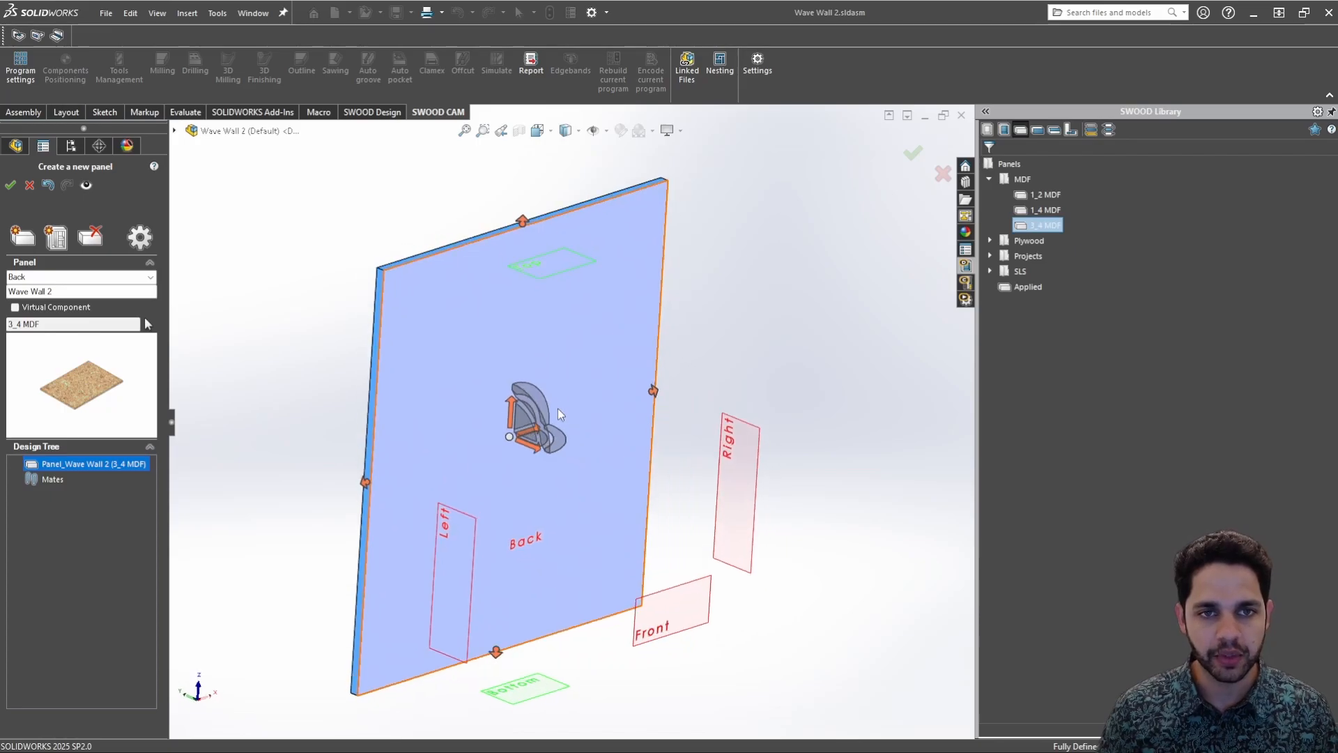
pyautogui.moveTo(486, 384); pyautogui.dragTo(487, 345, button='middle')
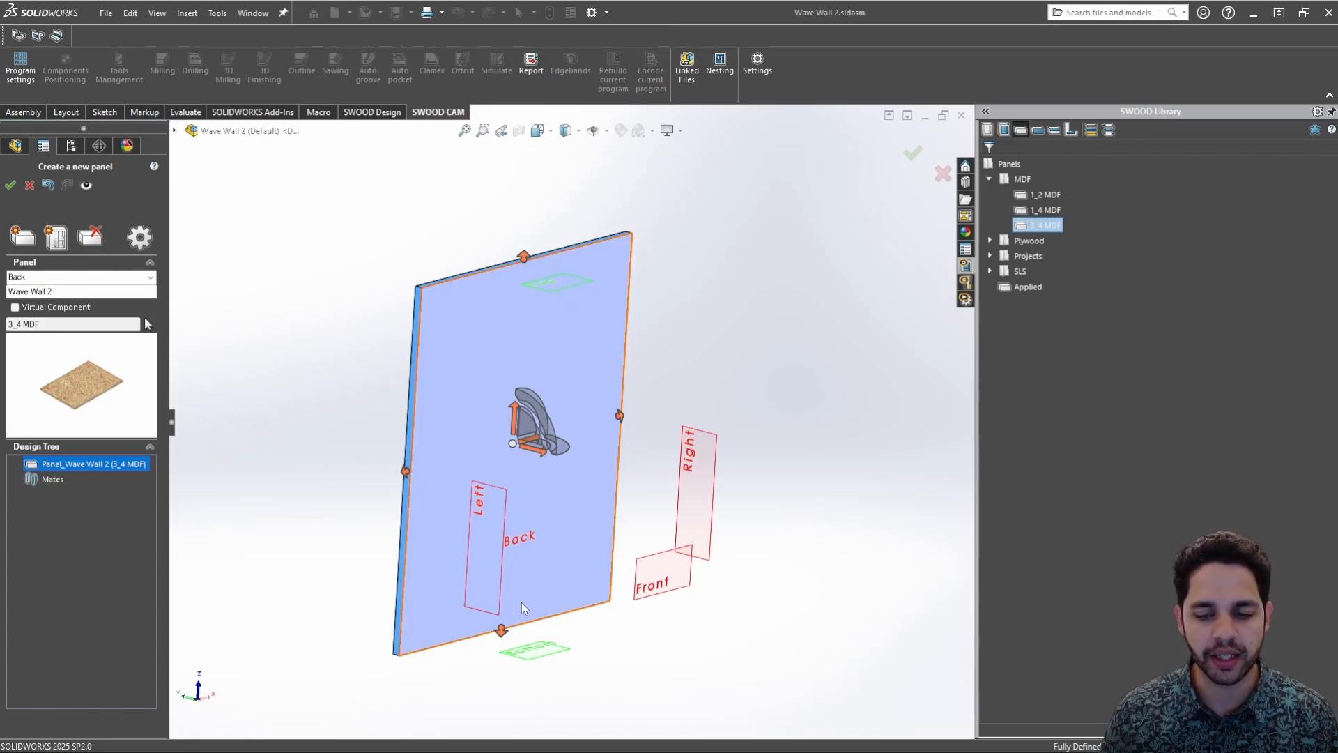
pyautogui.moveTo(520, 344); pyautogui.dragTo(562, 358, button='middle')
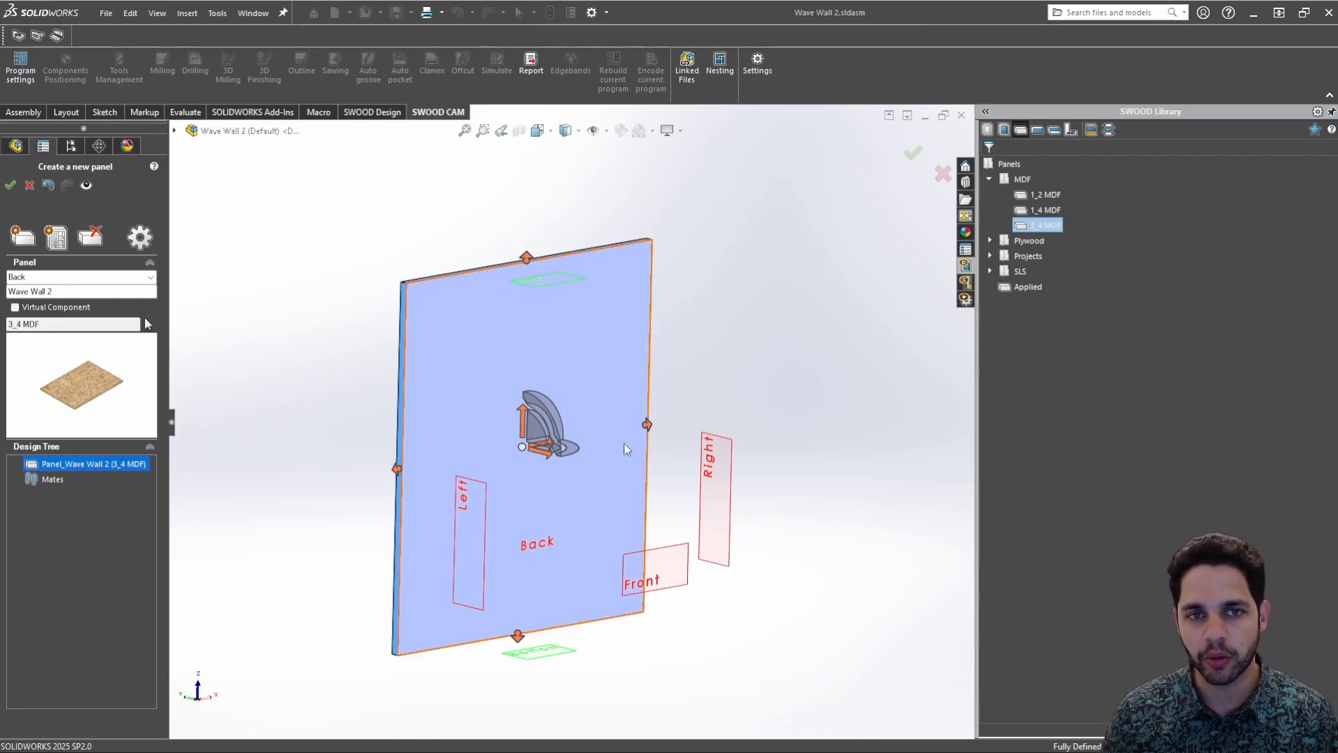
pyautogui.click(141, 248)
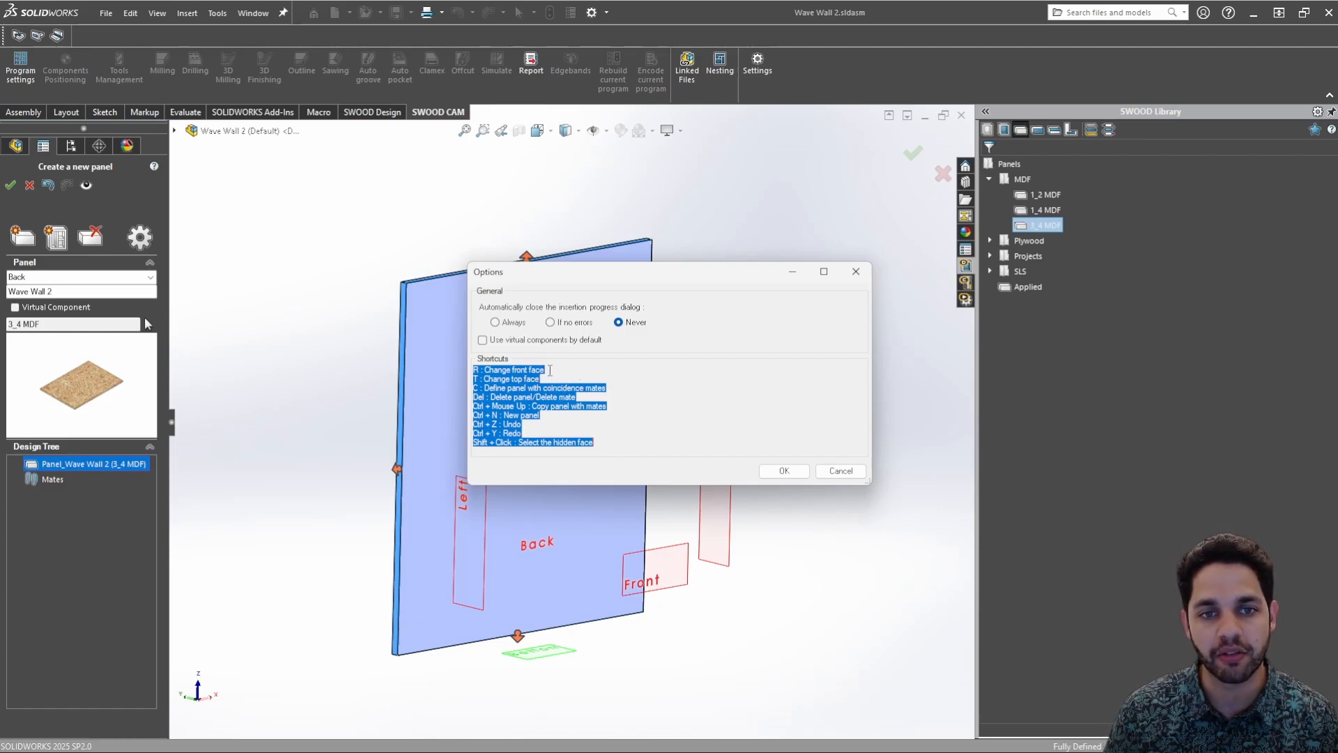
pyautogui.click(829, 470)
pyautogui.click(790, 449)
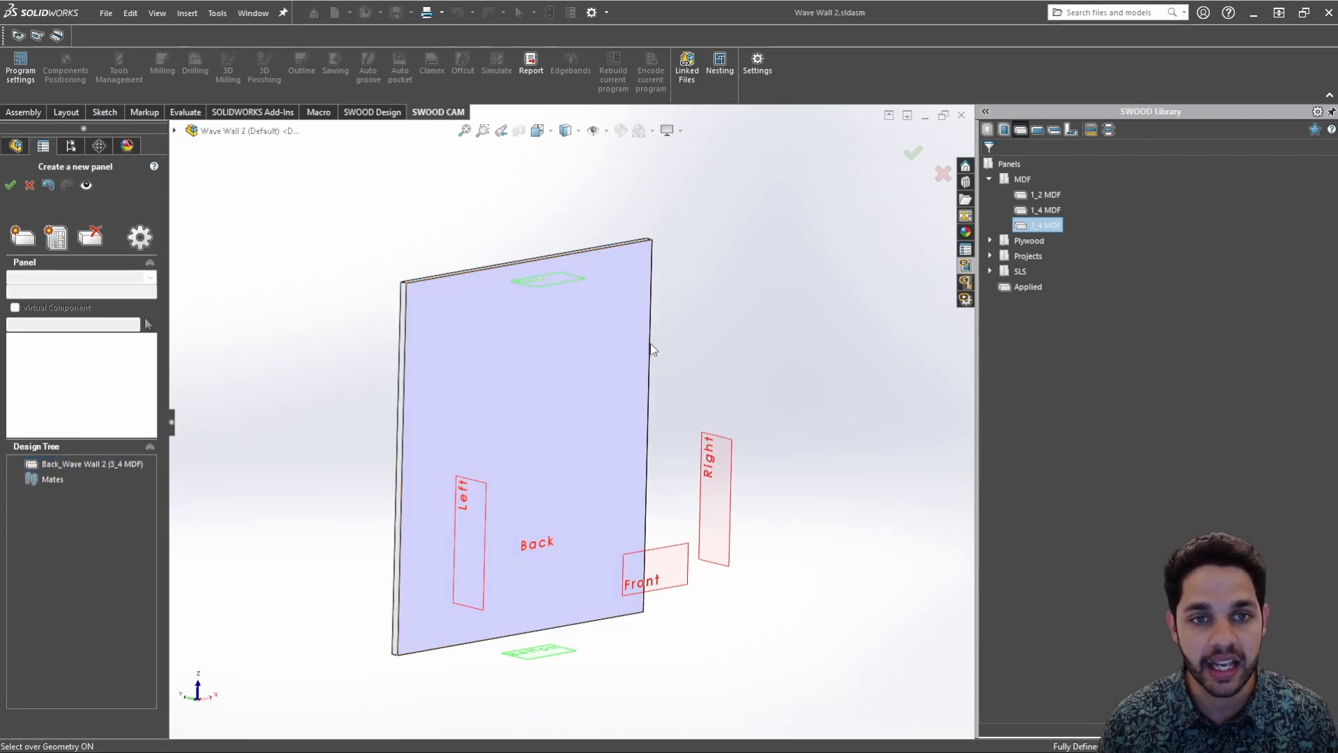
pyautogui.click(592, 353)
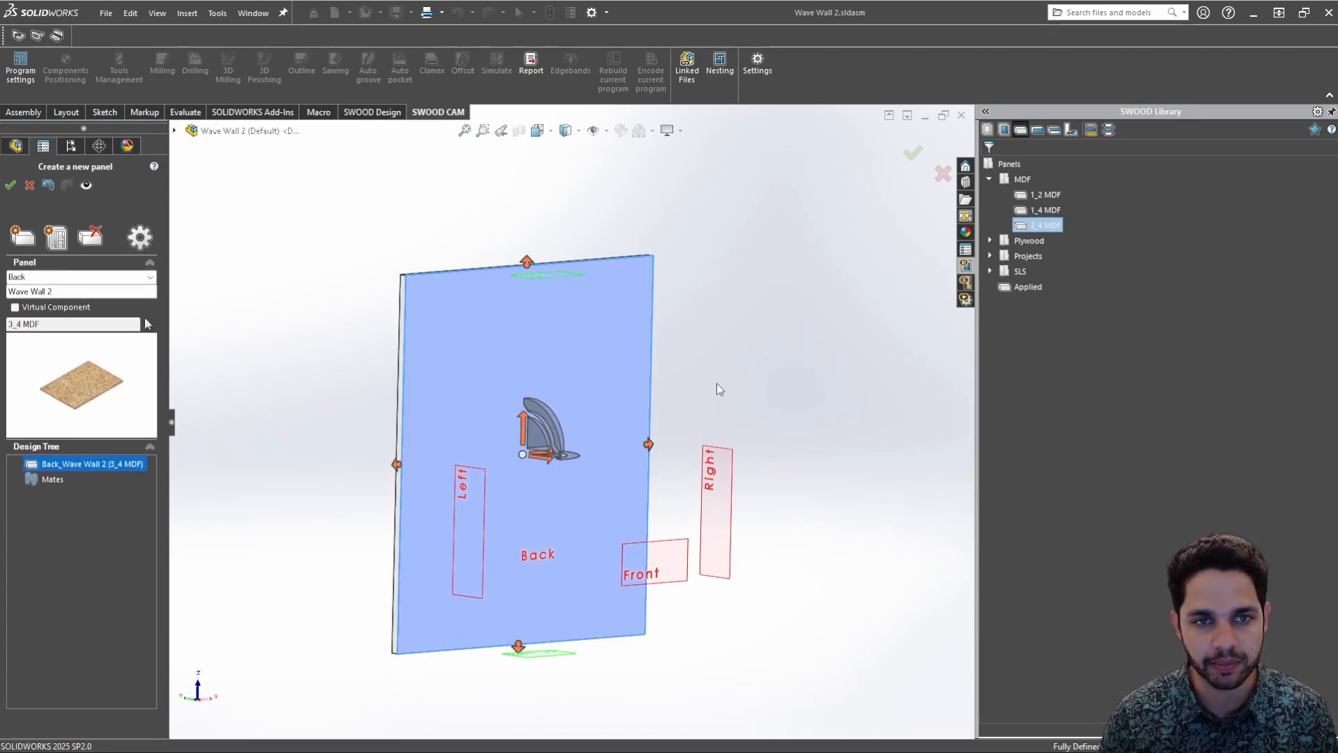
# Flip the back panel's front face and check its orientation from both sides
pyautogui.moveTo(686, 377); pyautogui.dragTo(613, 377, button='middle')
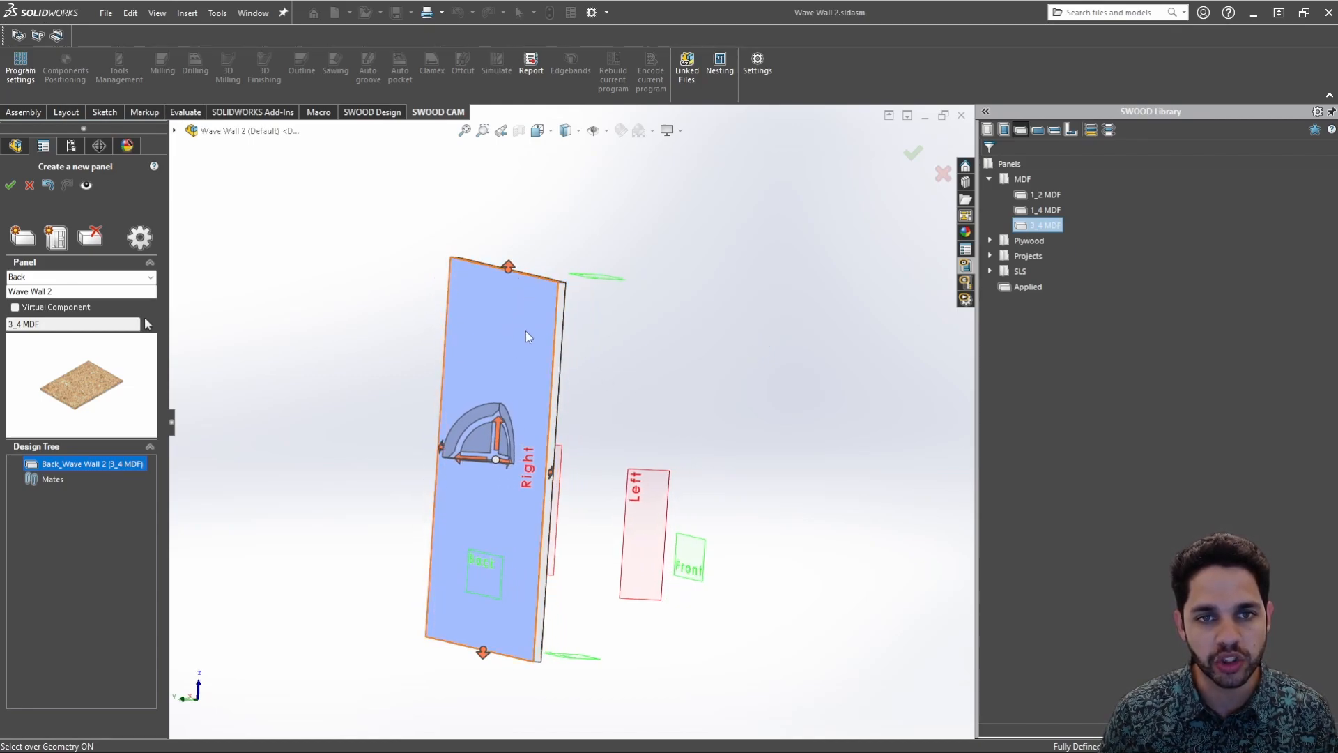
pyautogui.moveTo(531, 321); pyautogui.dragTo(458, 357, button='middle')
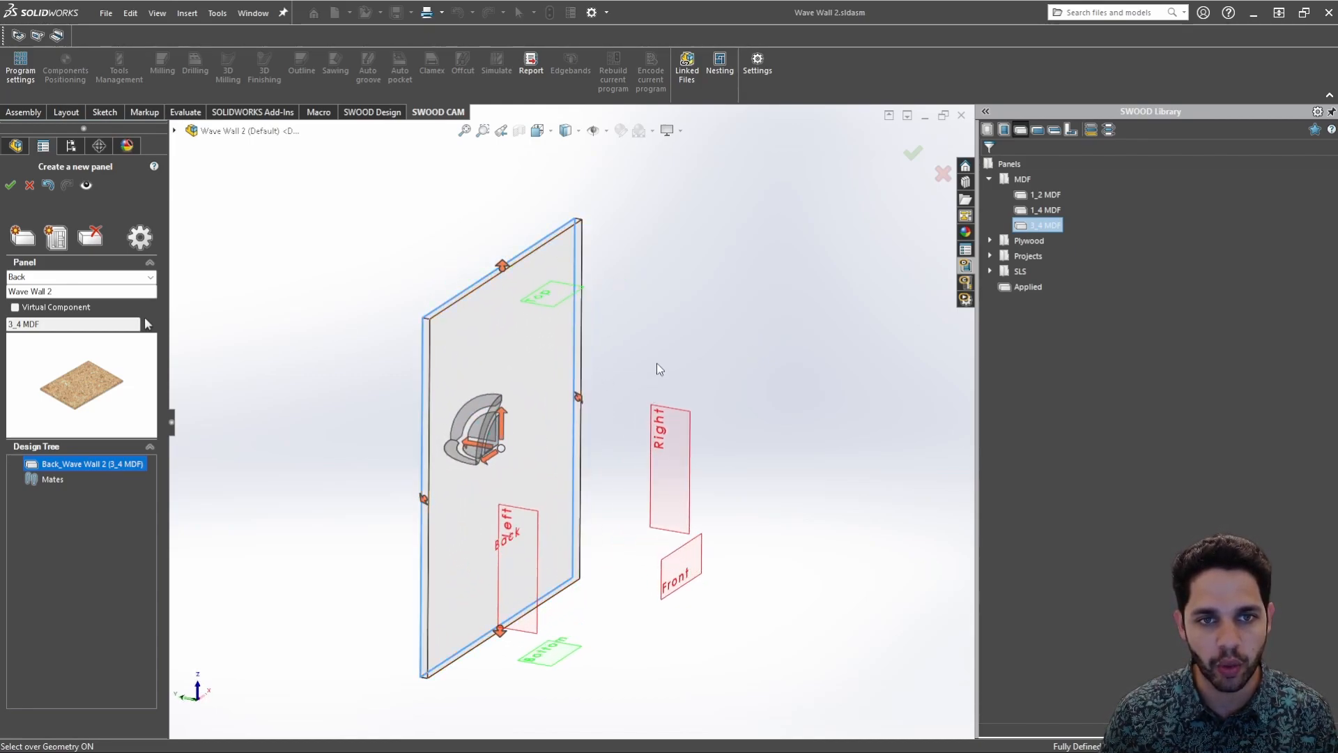
pyautogui.moveTo(656, 363); pyautogui.dragTo(499, 319, button='middle')
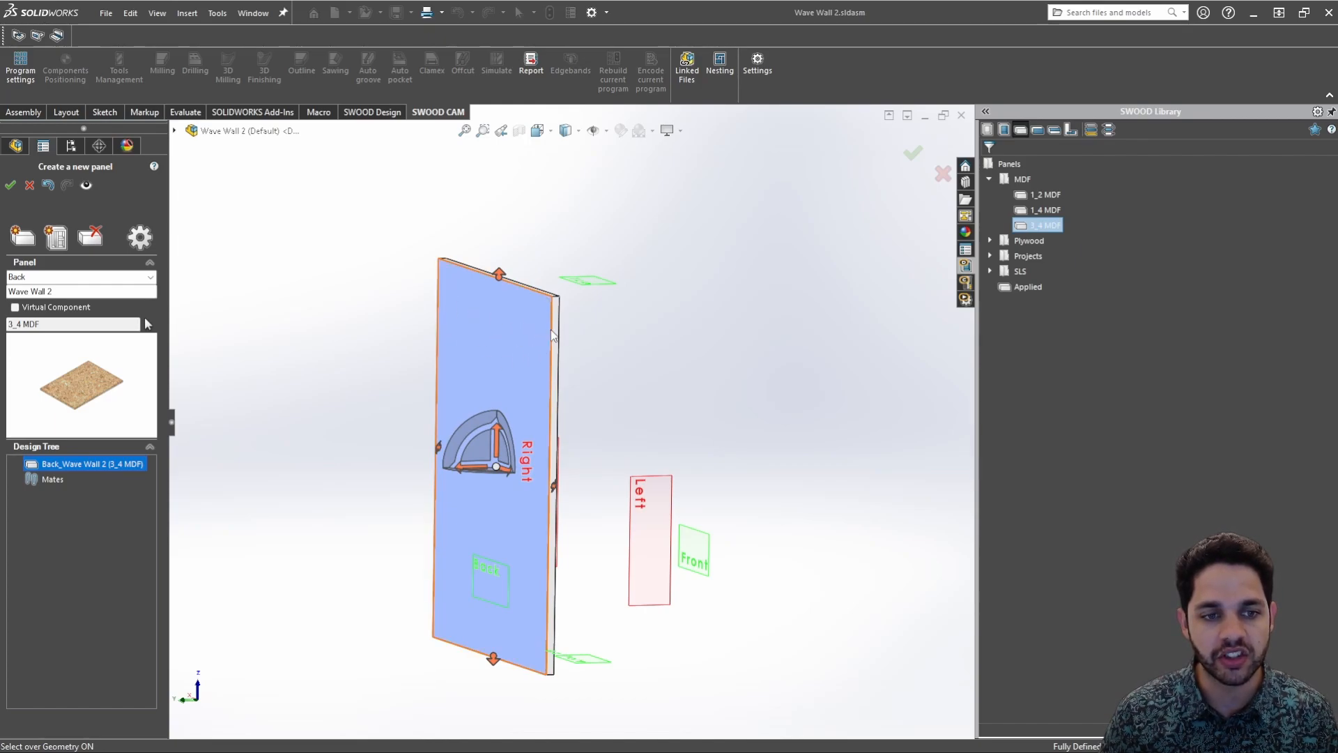
pyautogui.moveTo(533, 322); pyautogui.dragTo(578, 408, button='middle')
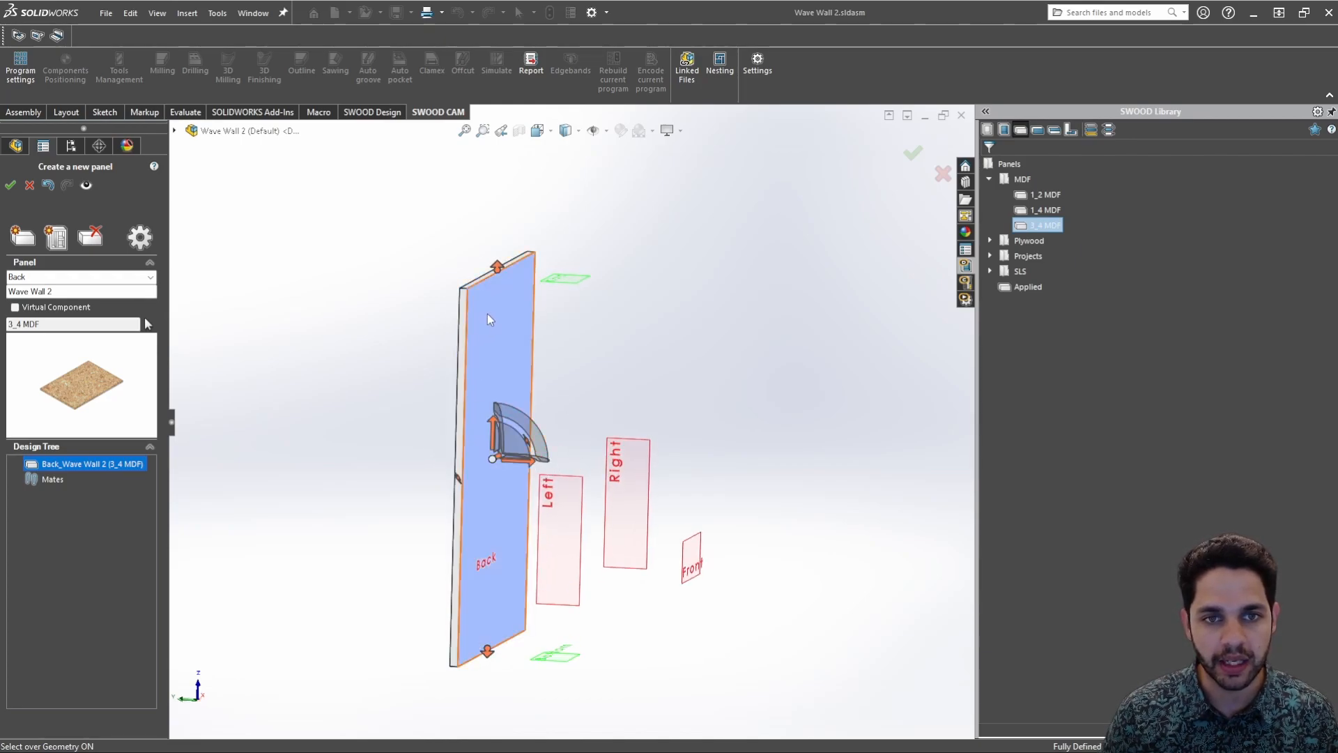
pyautogui.moveTo(630, 392); pyautogui.dragTo(529, 358, button='middle')
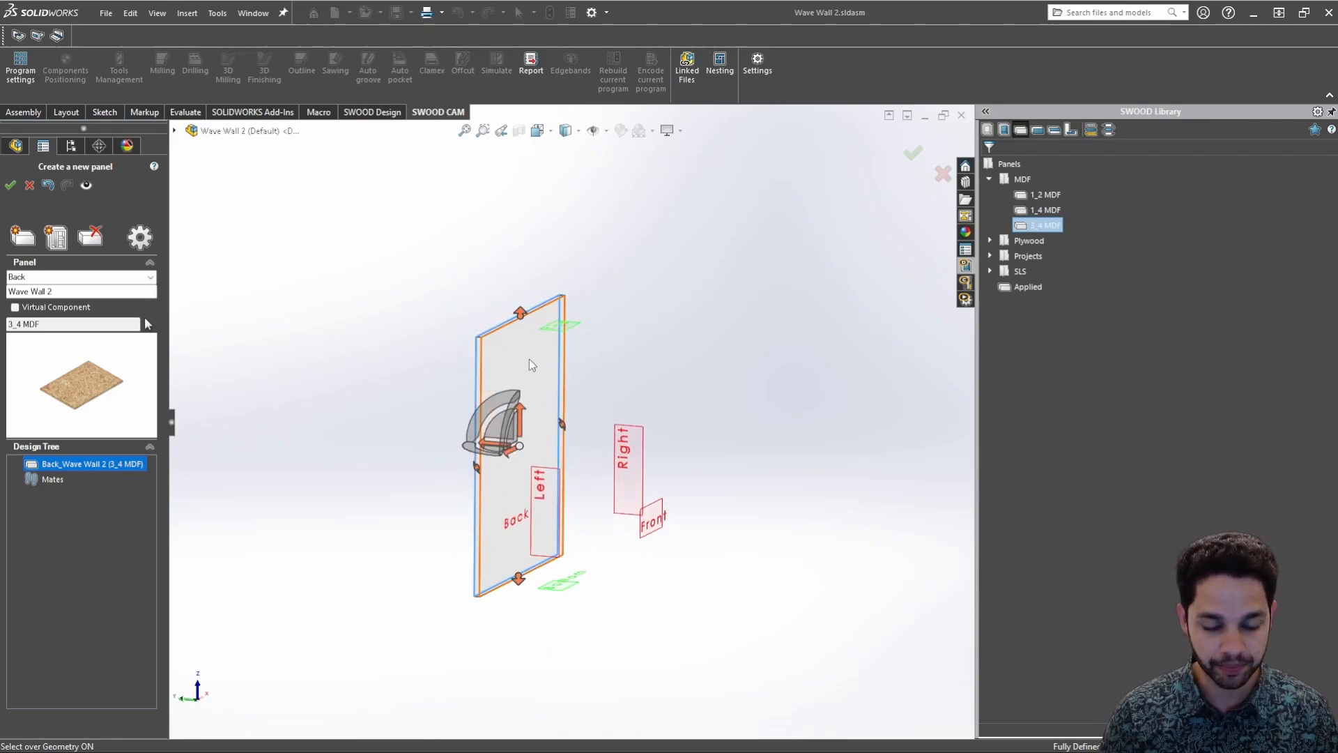
# Consult the panel shortcut list again and examine the back panel's edges to identify its top face
pyautogui.click(139, 237)
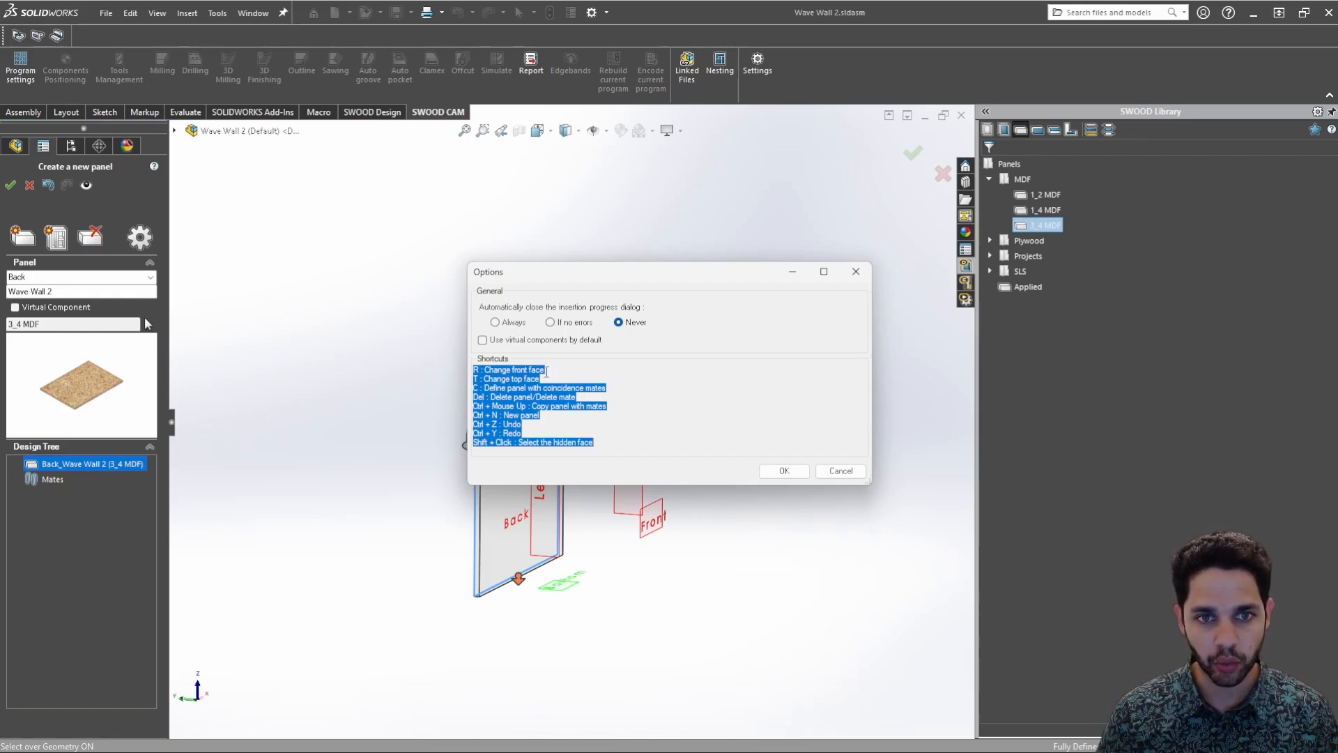
pyautogui.click(842, 470)
pyautogui.scroll(-4, 563, 304)
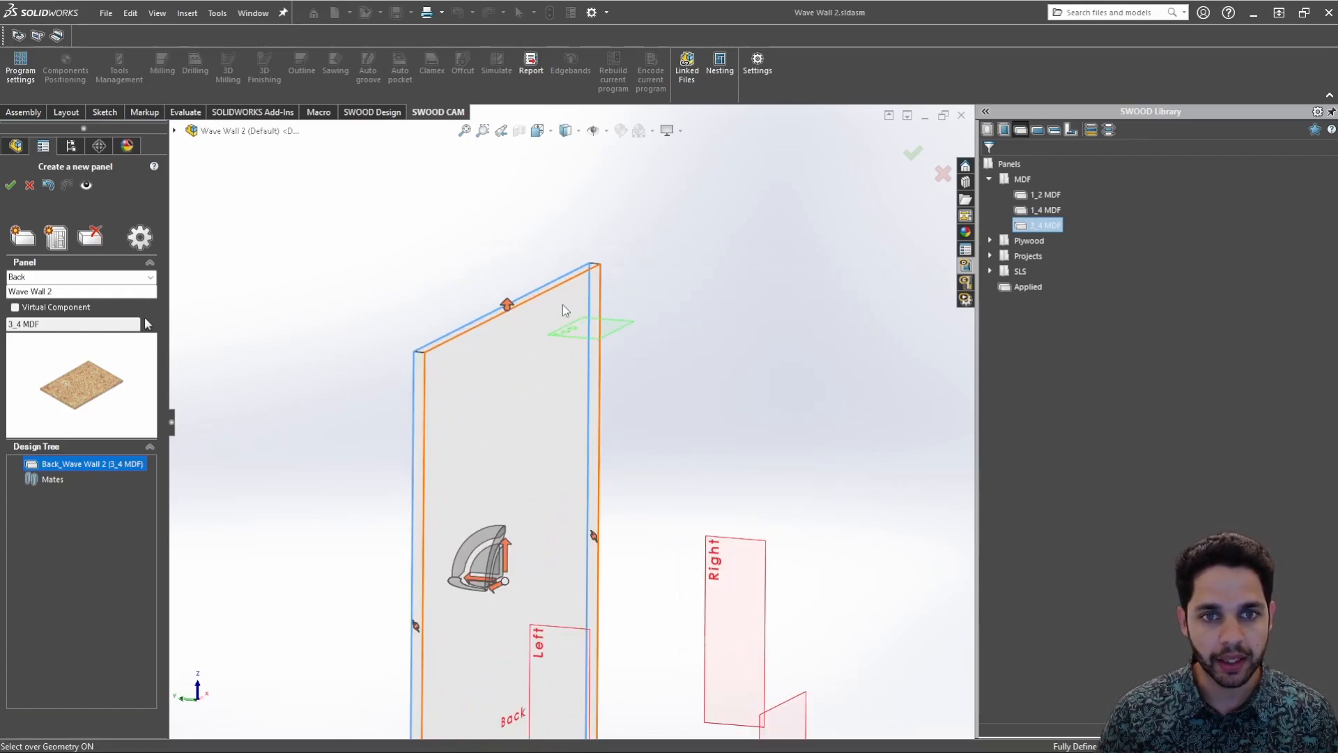
pyautogui.moveTo(563, 304); pyautogui.dragTo(451, 290, button='middle')
pyautogui.scroll(2, 489, 359)
pyautogui.moveTo(635, 506); pyautogui.dragTo(672, 517, button='middle')
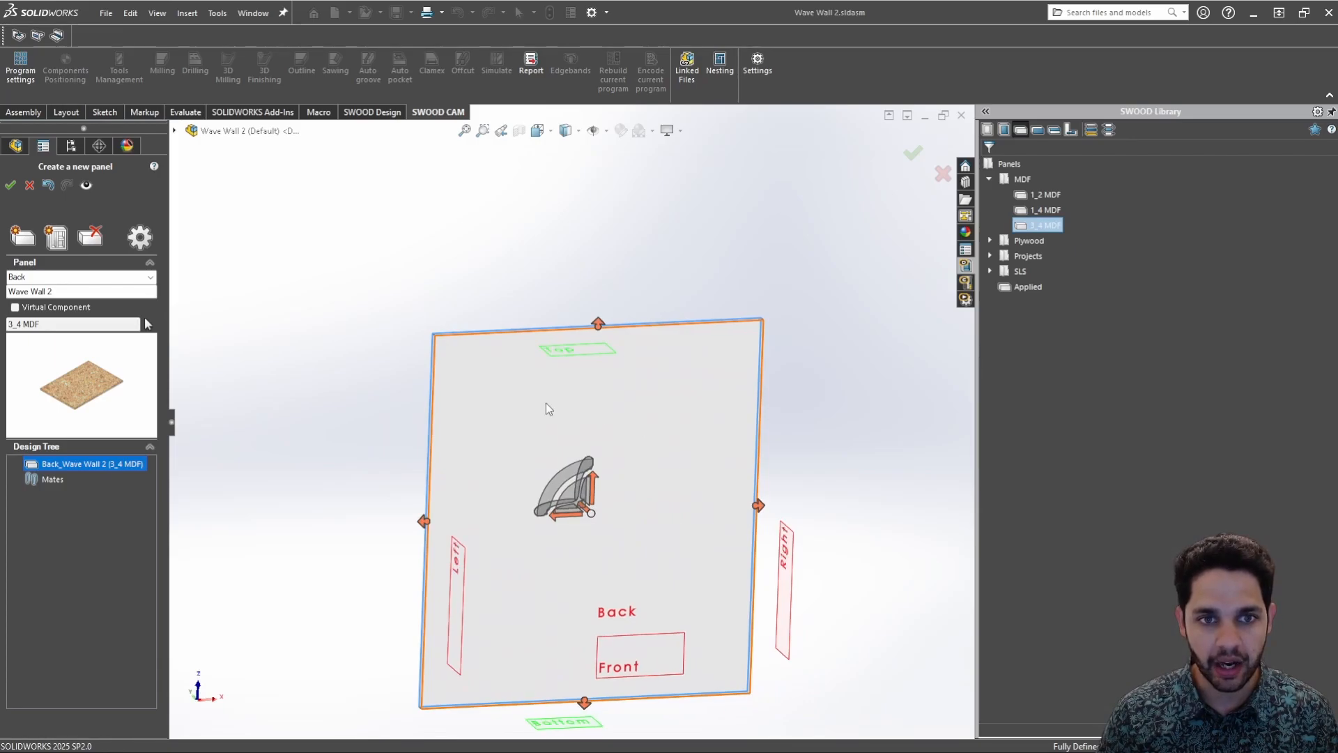
pyautogui.moveTo(493, 379); pyautogui.dragTo(579, 484, button='middle')
pyautogui.scroll(4, 578, 464)
pyautogui.scroll(-8, 763, 202)
pyautogui.moveTo(710, 242); pyautogui.dragTo(619, 438, button='middle')
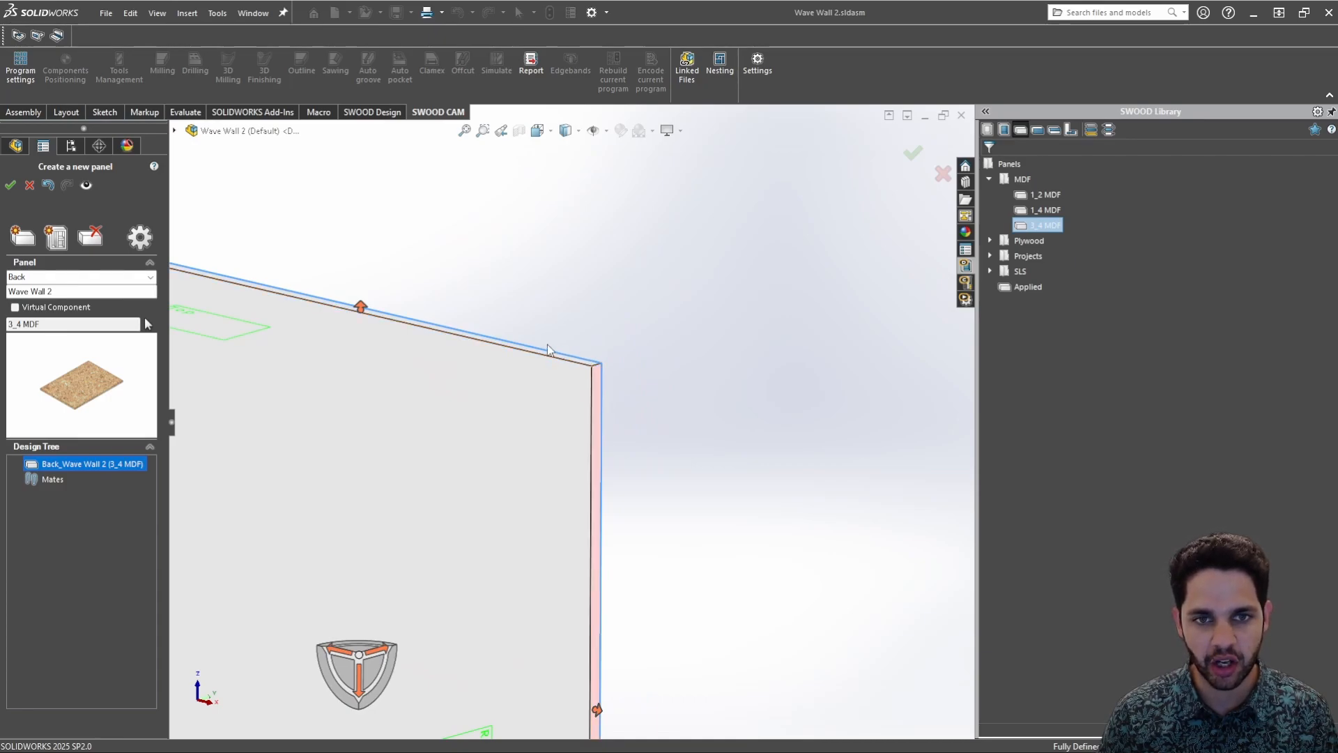
pyautogui.scroll(5, 548, 349)
pyautogui.scroll(-5, 598, 469)
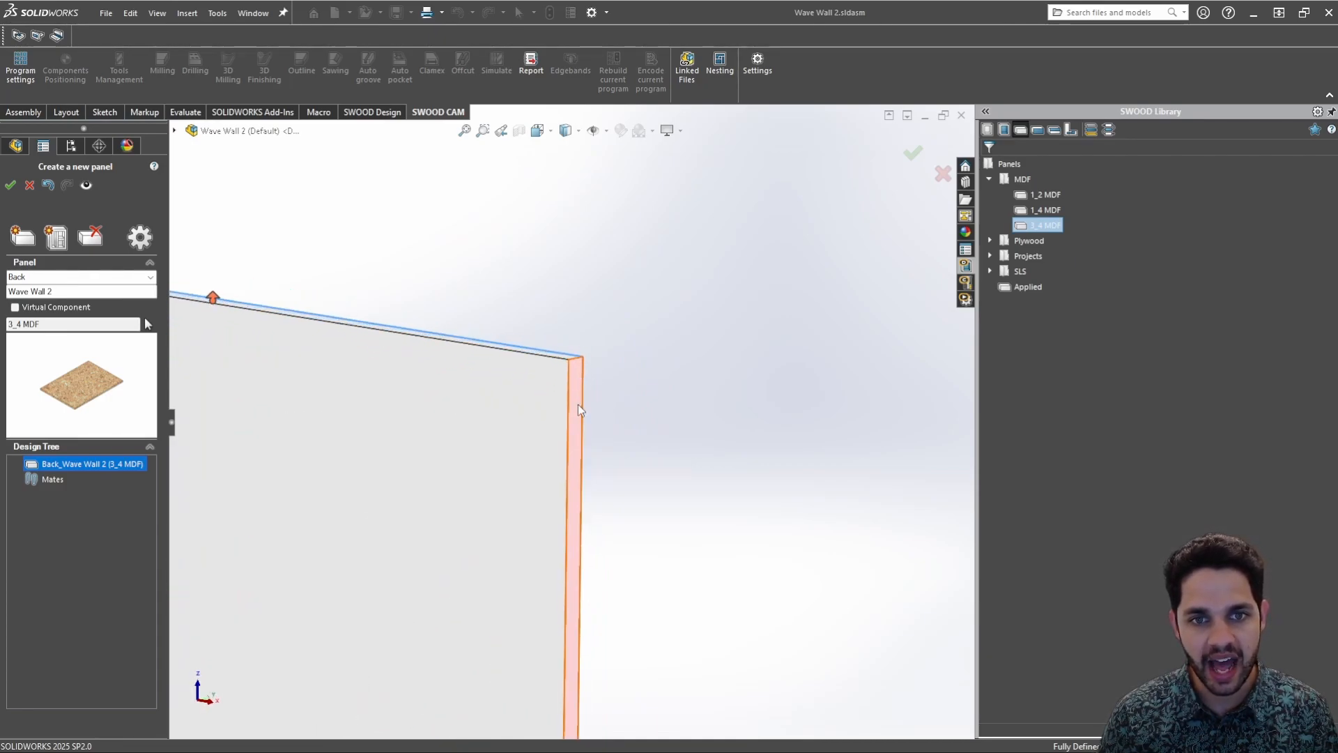
pyautogui.scroll(3, 579, 504)
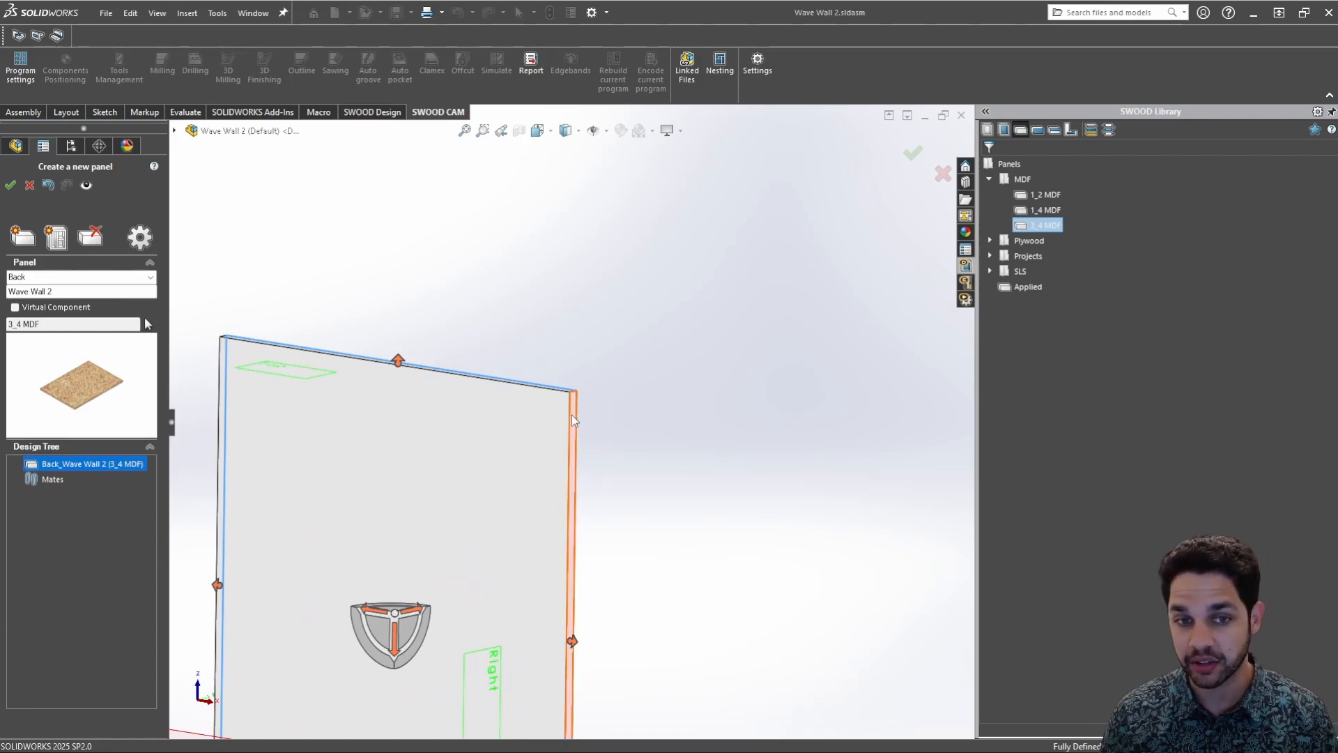
# Change the back panel's top face to its upper edge and check the corner up close
pyautogui.moveTo(625, 414); pyautogui.dragTo(543, 439, button='middle')
pyautogui.scroll(3, 549, 423)
pyautogui.scroll(-4, 433, 381)
pyautogui.scroll(4, 600, 401)
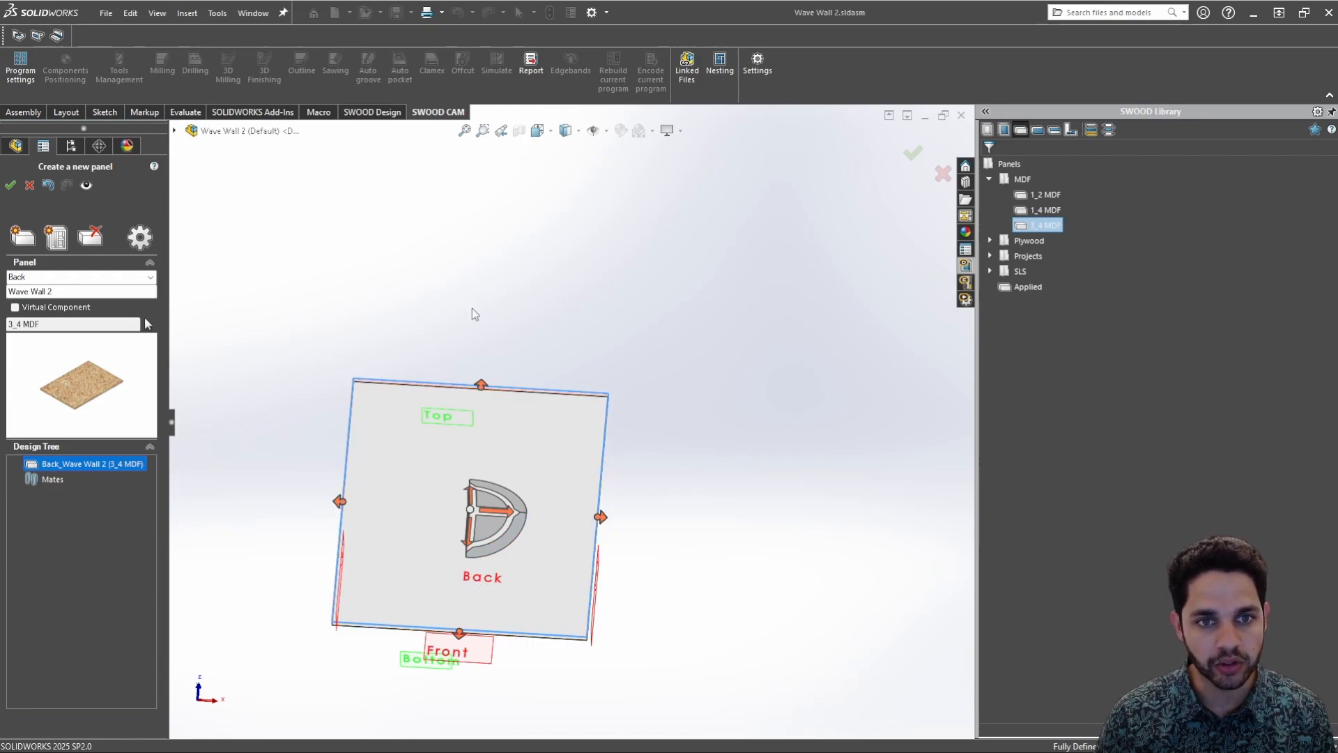
pyautogui.scroll(-5, 520, 428)
pyautogui.scroll(4, 429, 439)
pyautogui.scroll(1, 426, 434)
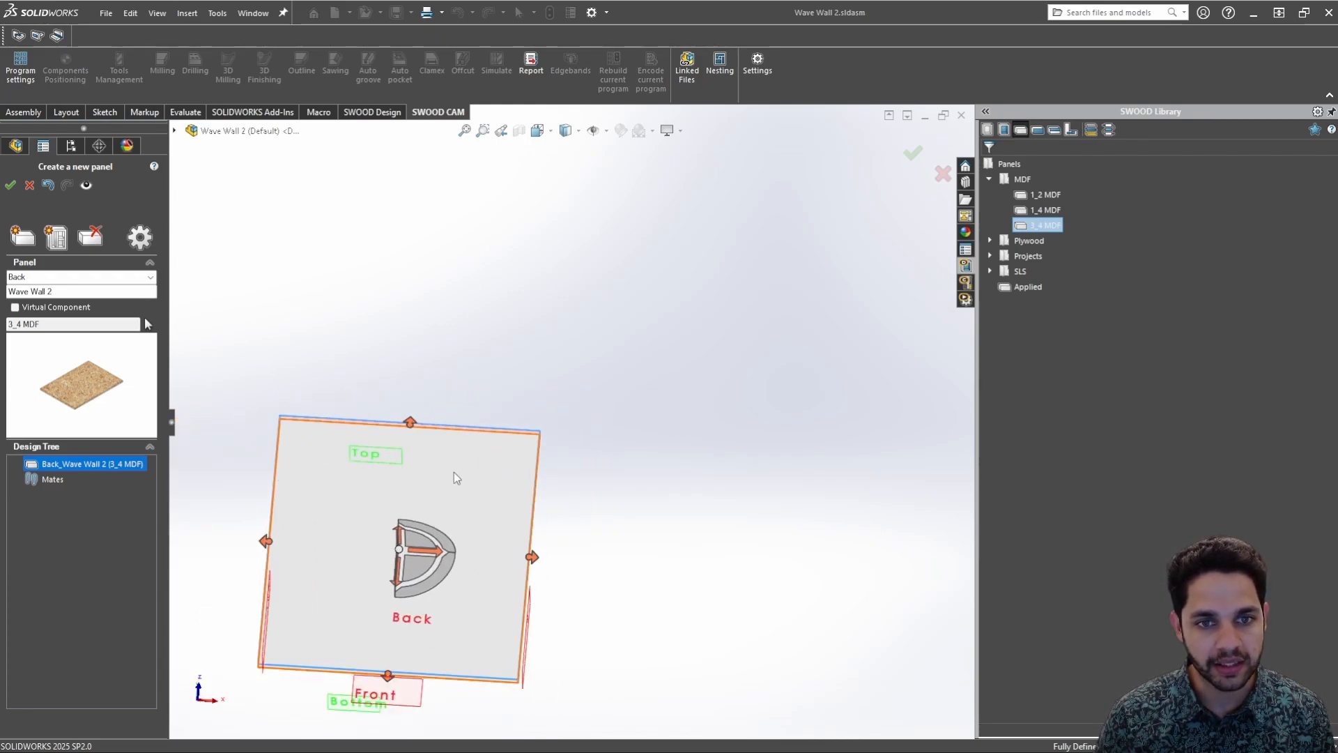
pyautogui.scroll(-8, 453, 449)
pyautogui.moveTo(586, 382); pyautogui.dragTo(618, 389, button='middle')
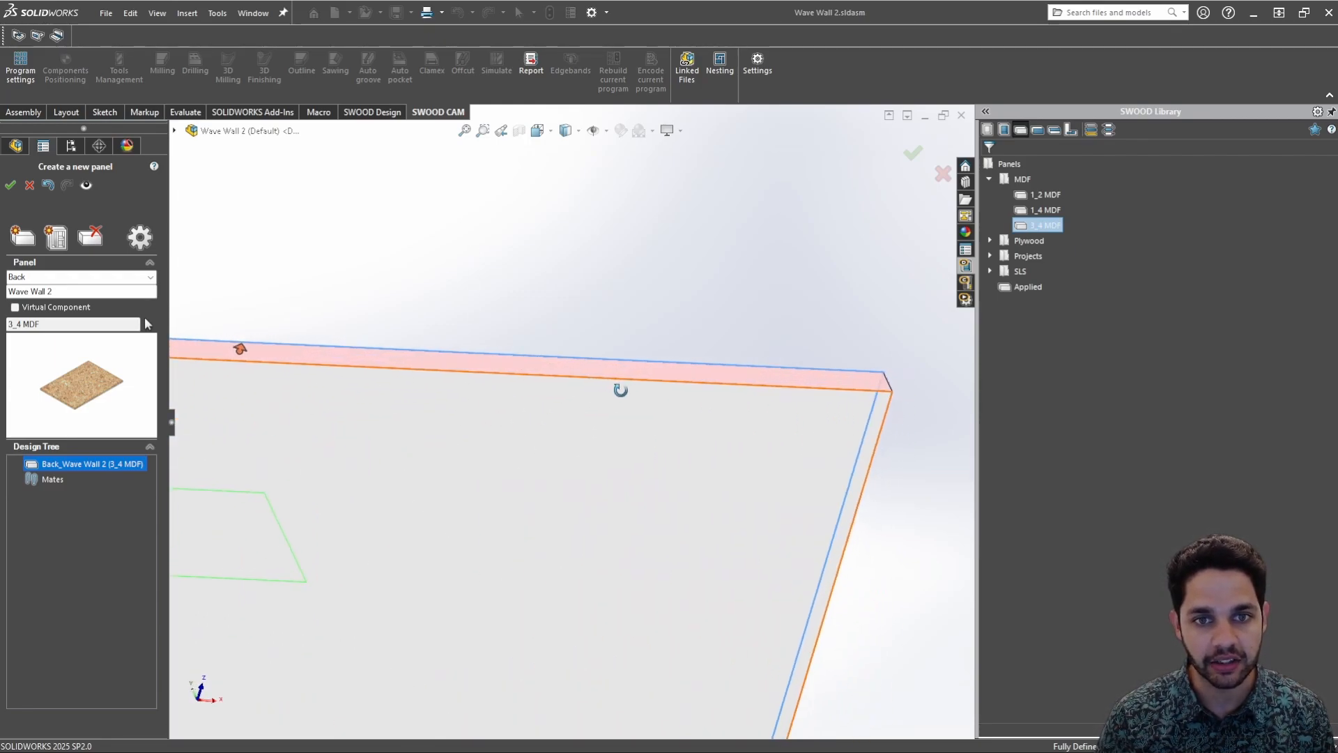
# Define the back panel with coincidence mates and create it in the frame
pyautogui.scroll(6, 514, 419)
pyautogui.scroll(2, 507, 432)
pyautogui.moveTo(508, 433); pyautogui.dragTo(446, 412, button='middle')
pyautogui.scroll(3, 509, 474)
pyautogui.moveTo(507, 475)
pyautogui.mouseDown(button='middle')
pyautogui.moveTo(508, 453)
pyautogui.moveTo(529, 492)
pyautogui.moveTo(592, 476)
pyautogui.moveTo(592, 488)
pyautogui.moveTo(538, 486)
pyautogui.moveTo(642, 482)
pyautogui.moveTo(527, 453)
pyautogui.moveTo(468, 477)
pyautogui.mouseUp(button='middle')
pyautogui.scroll(-8, 508, 606)
pyautogui.scroll(7, 469, 480)
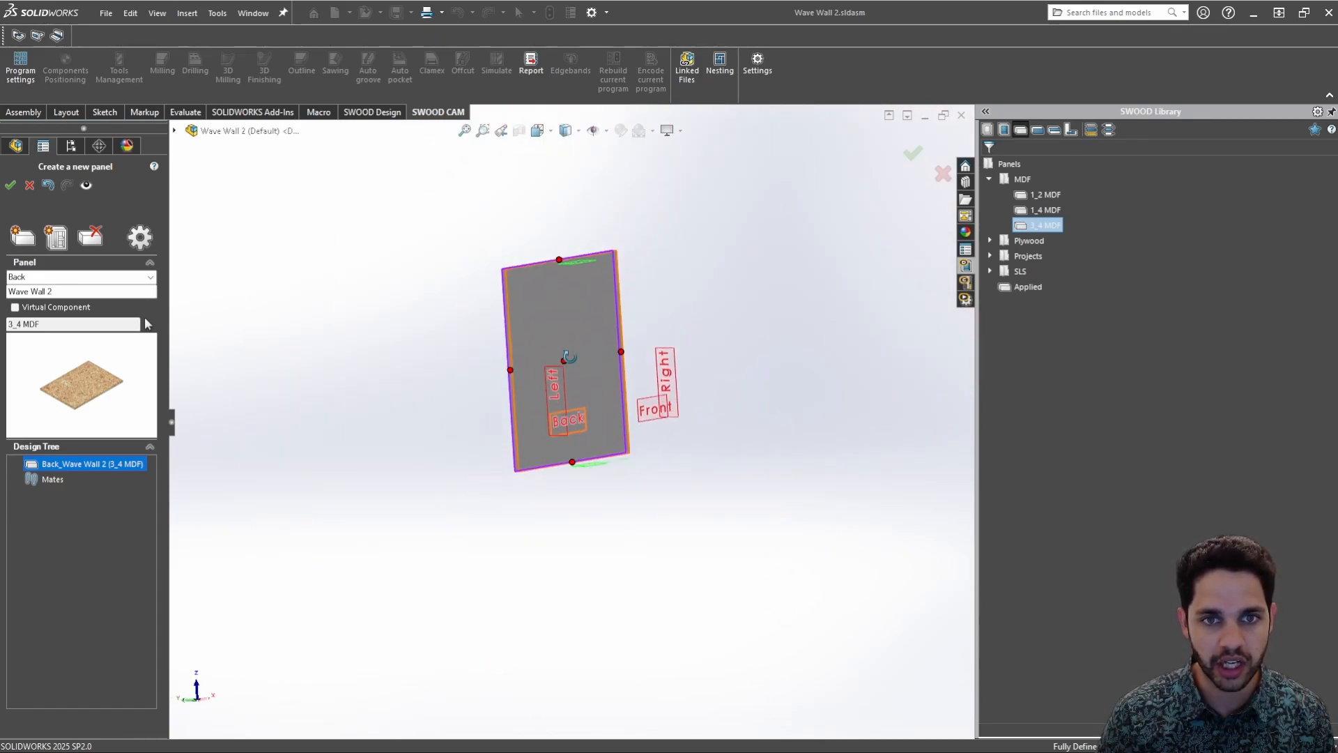
pyautogui.moveTo(572, 363)
pyautogui.mouseDown(button='middle')
pyautogui.moveTo(601, 377)
pyautogui.moveTo(593, 367)
pyautogui.mouseUp(button='middle')
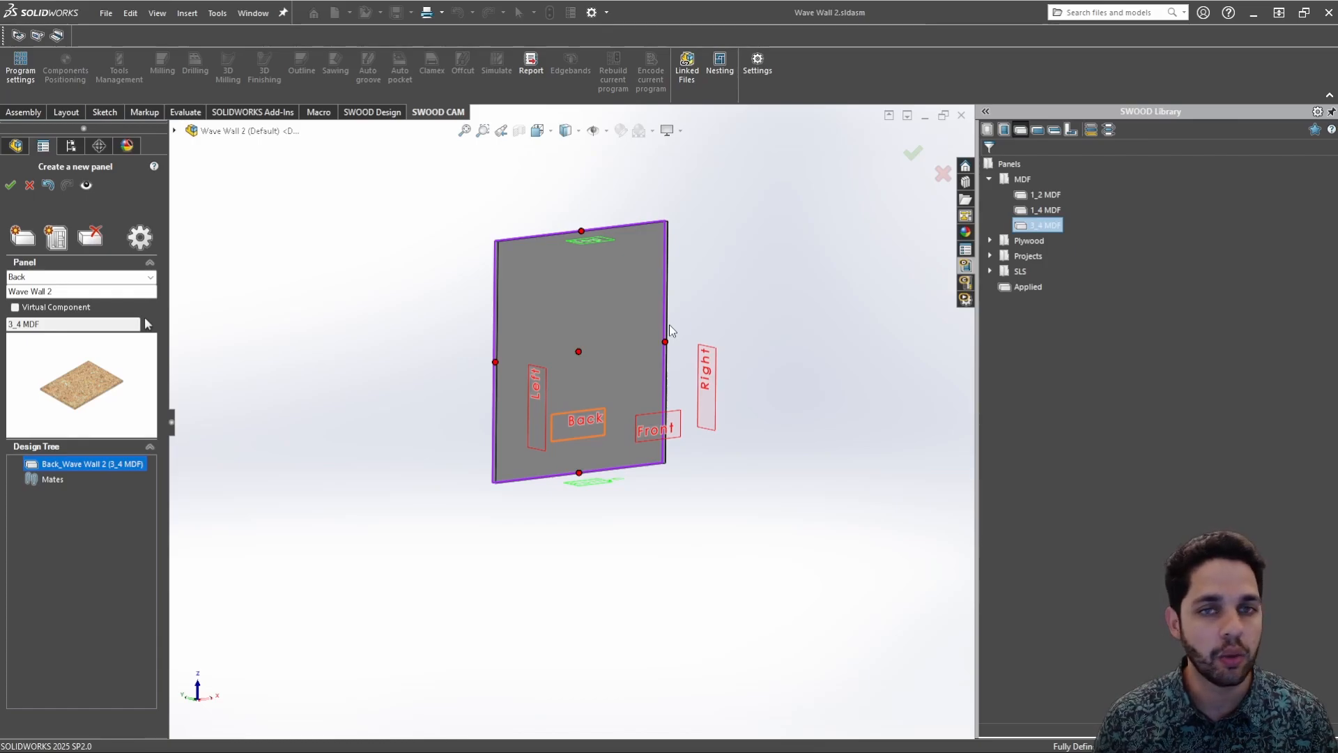
pyautogui.click(914, 153)
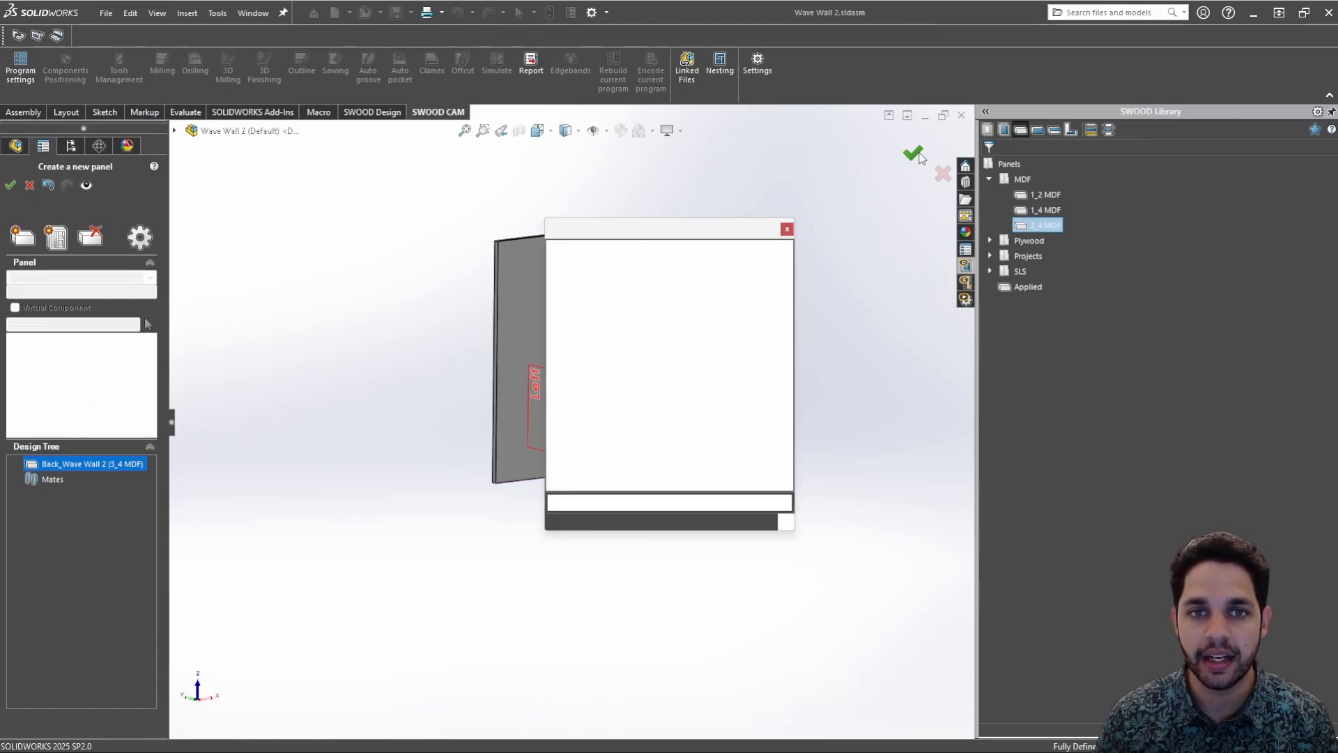
# Inspect the created back panel from several angles and bring up the SWOOD Design commands
pyautogui.moveTo(776, 555); pyautogui.dragTo(621, 412, button='middle')
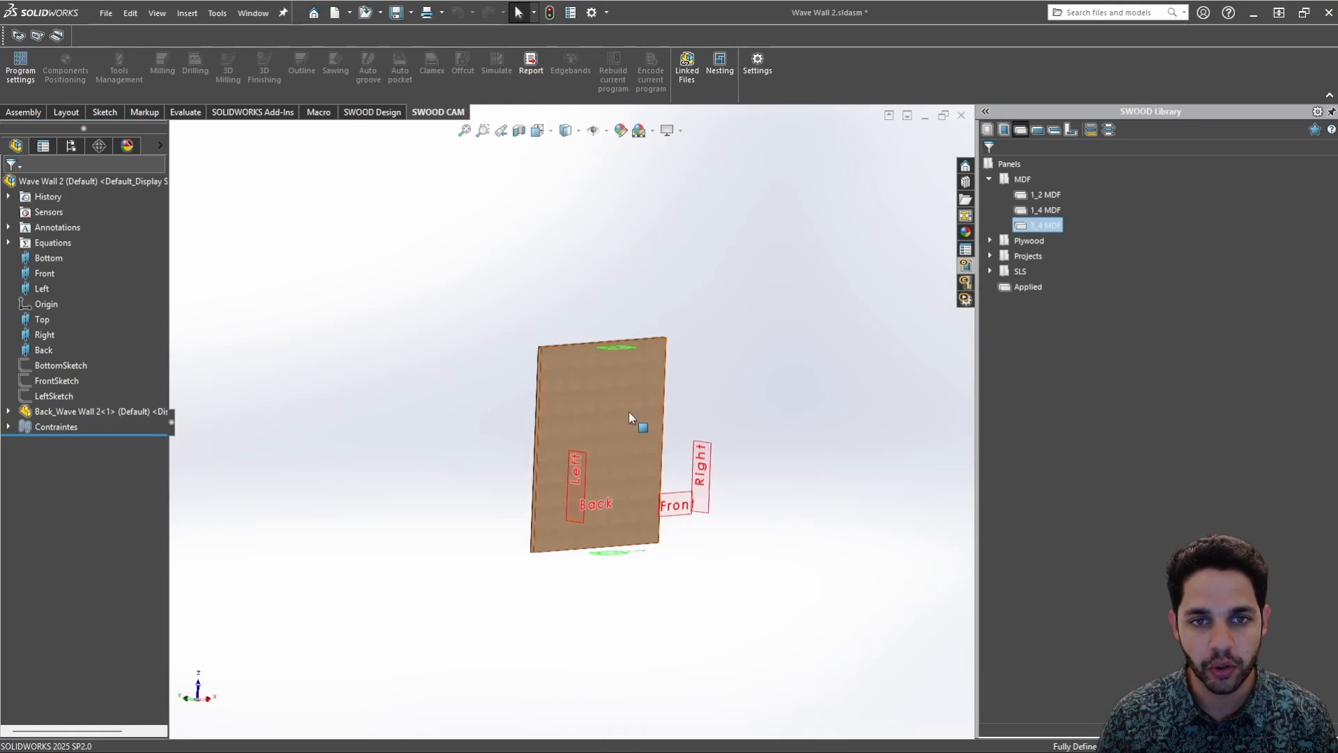
pyautogui.scroll(-5, 638, 397)
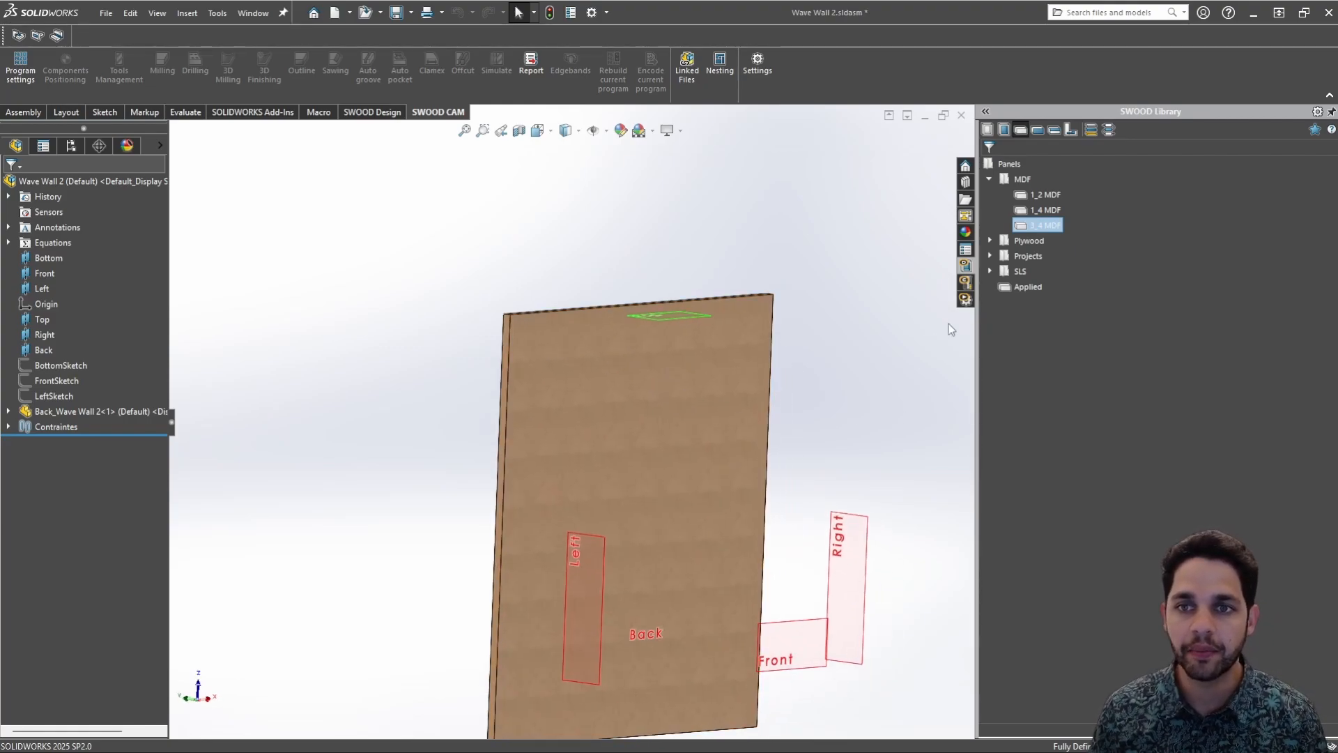
pyautogui.scroll(3, 636, 409)
pyautogui.moveTo(636, 409); pyautogui.dragTo(557, 376, button='middle')
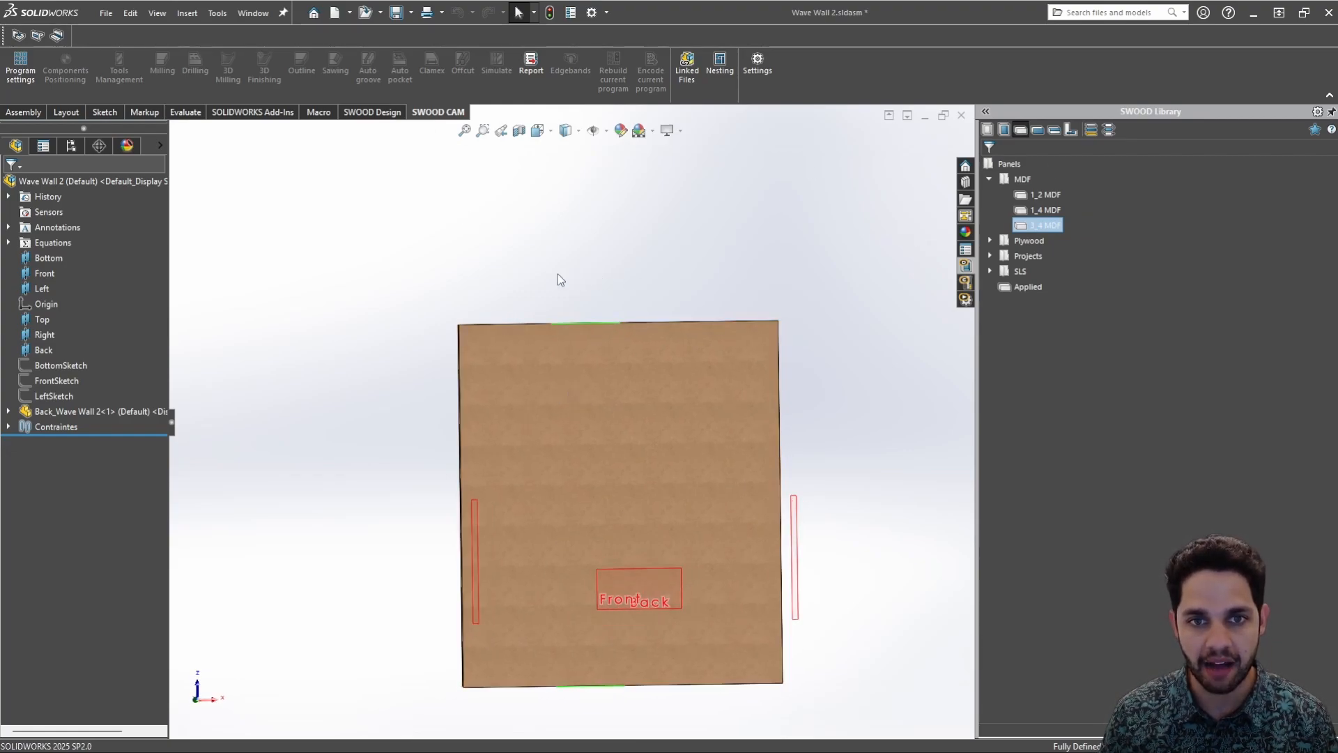
pyautogui.moveTo(556, 278); pyautogui.dragTo(702, 356, button='middle')
pyautogui.click(371, 113)
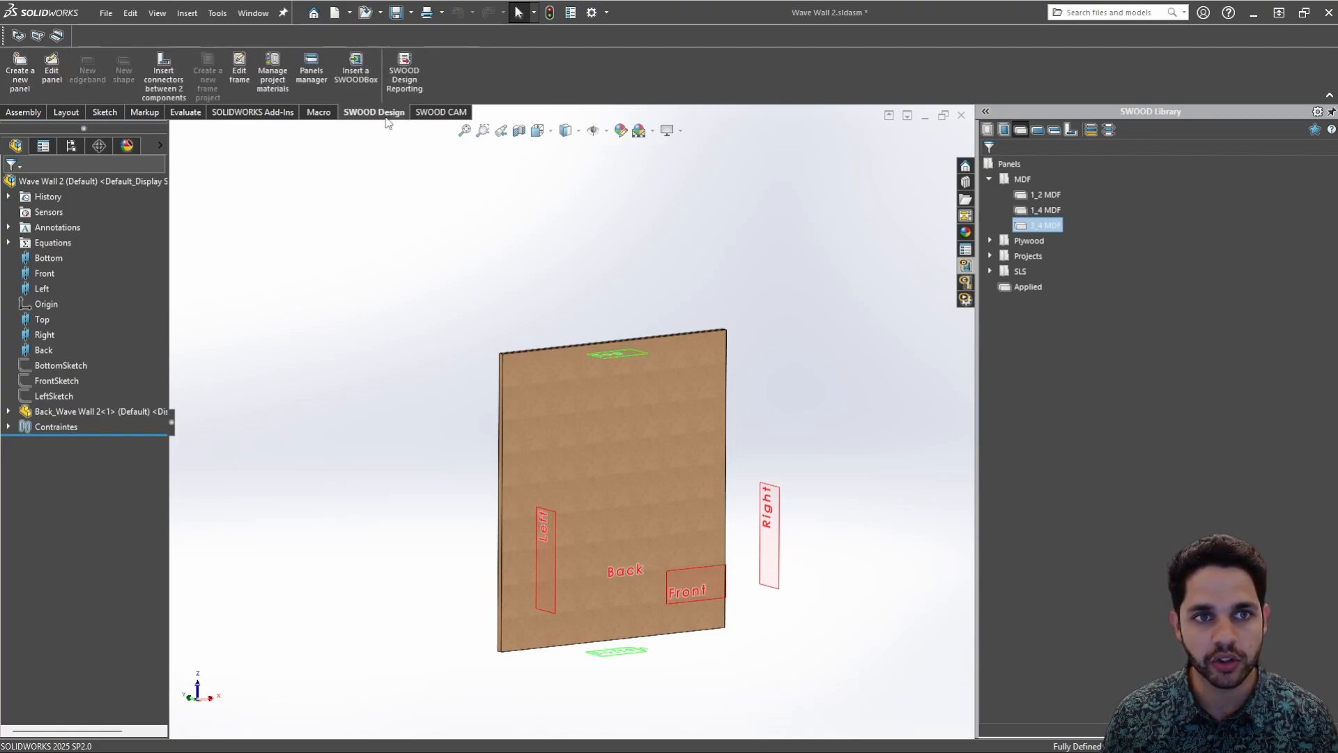
# Open the frame for editing and set its width to 70 inches
pyautogui.click(237, 74)
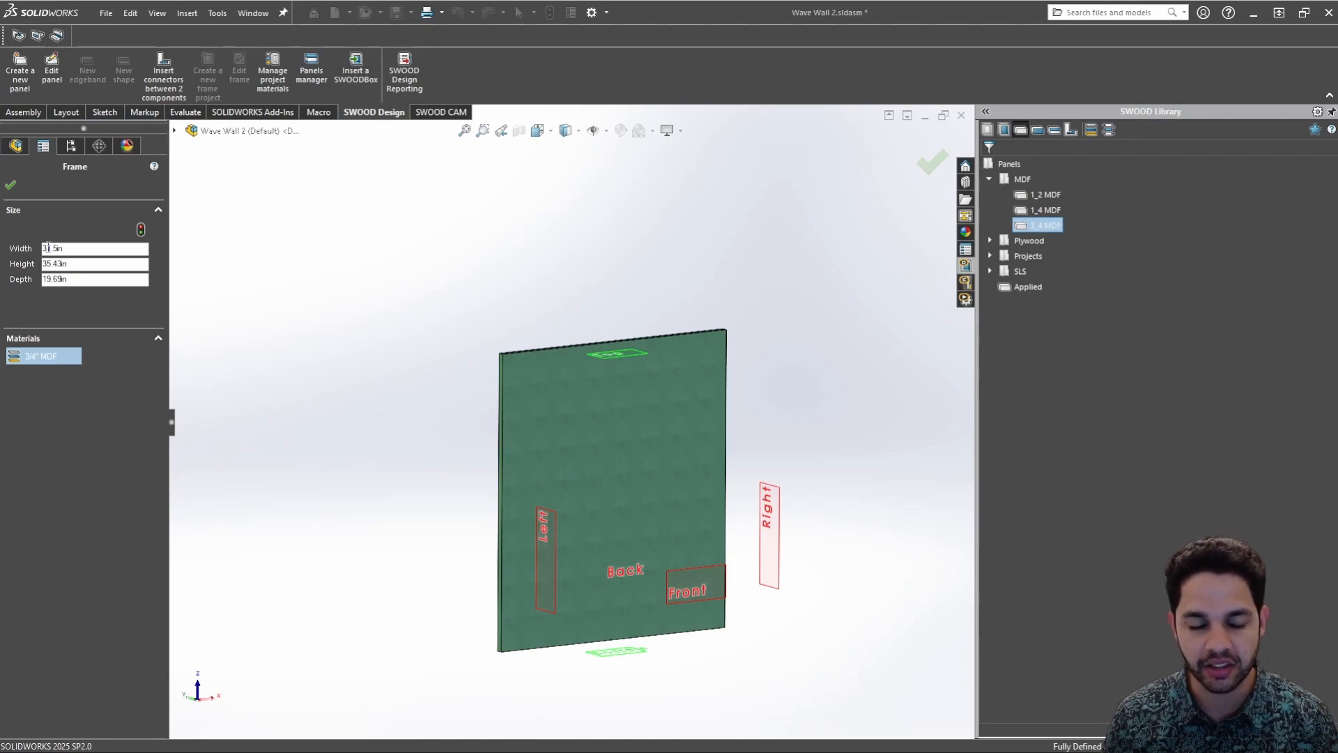
pyautogui.click(80, 247)
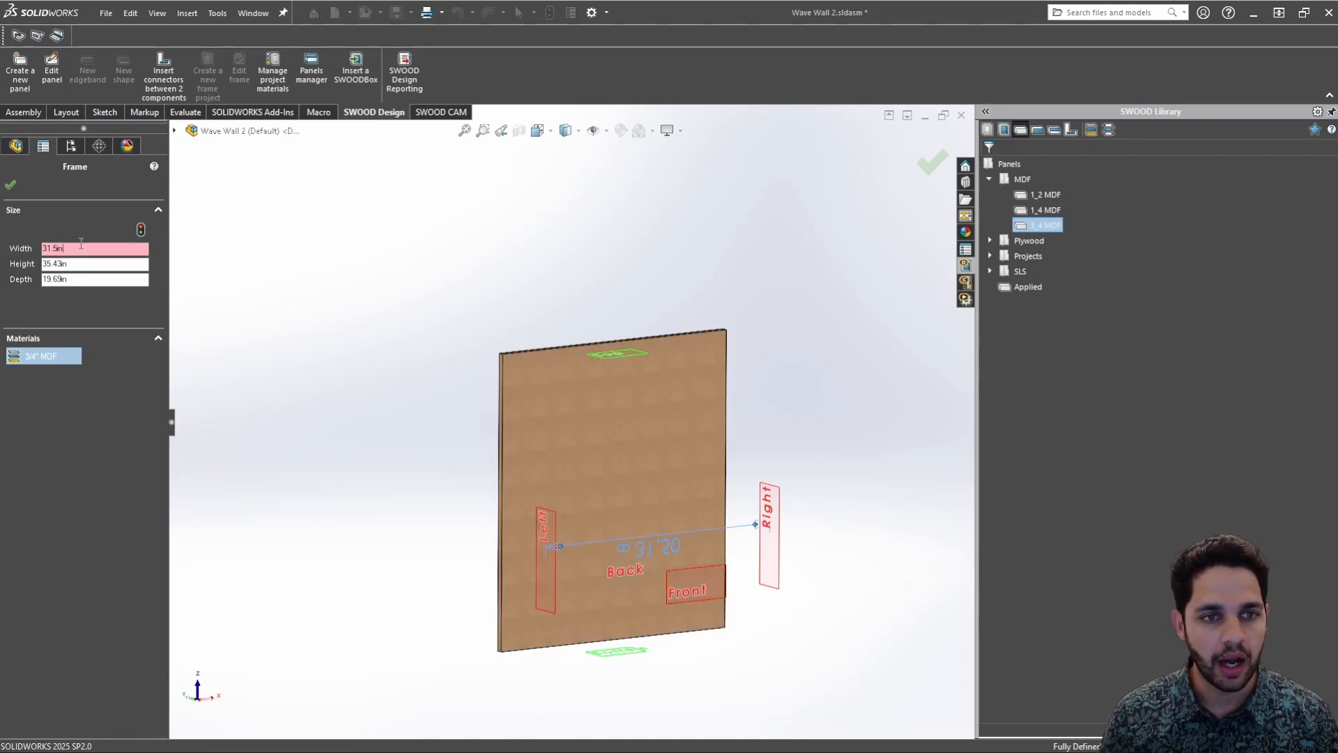
pyautogui.doubleClick(98, 248)
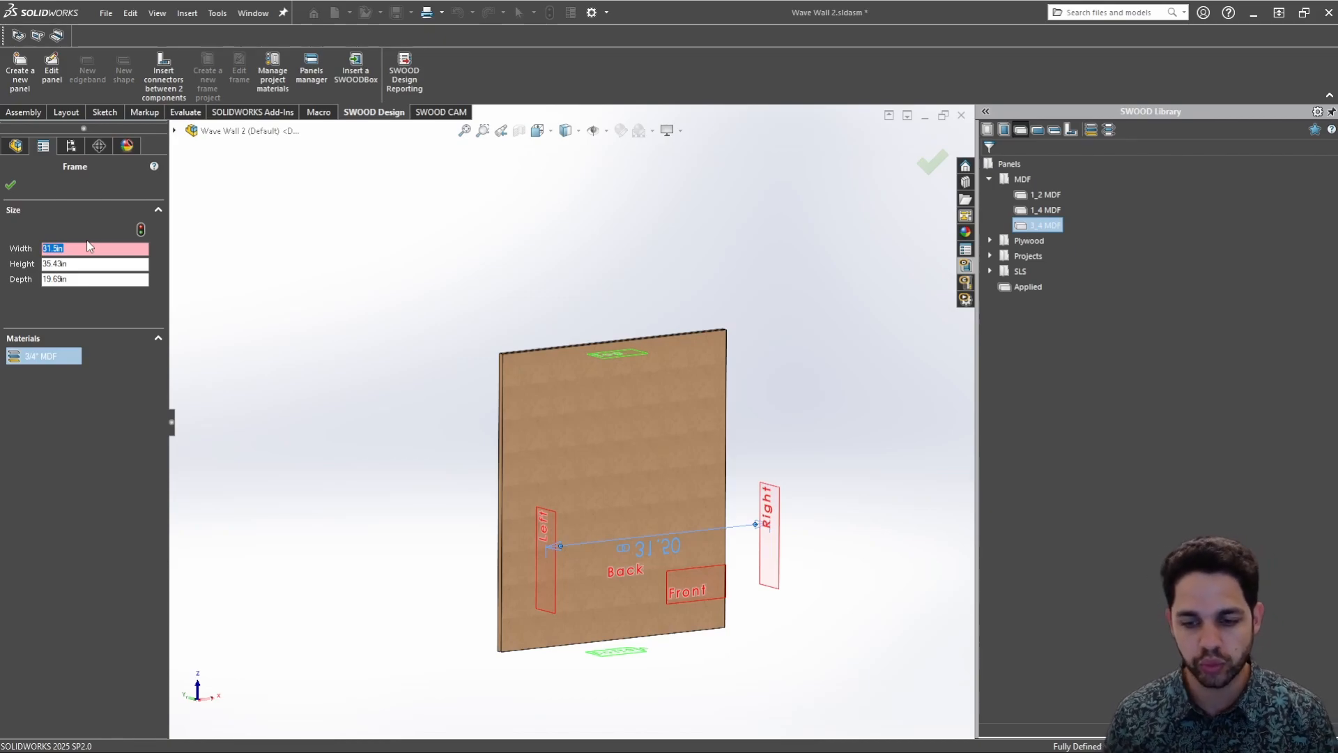
pyautogui.write('5')
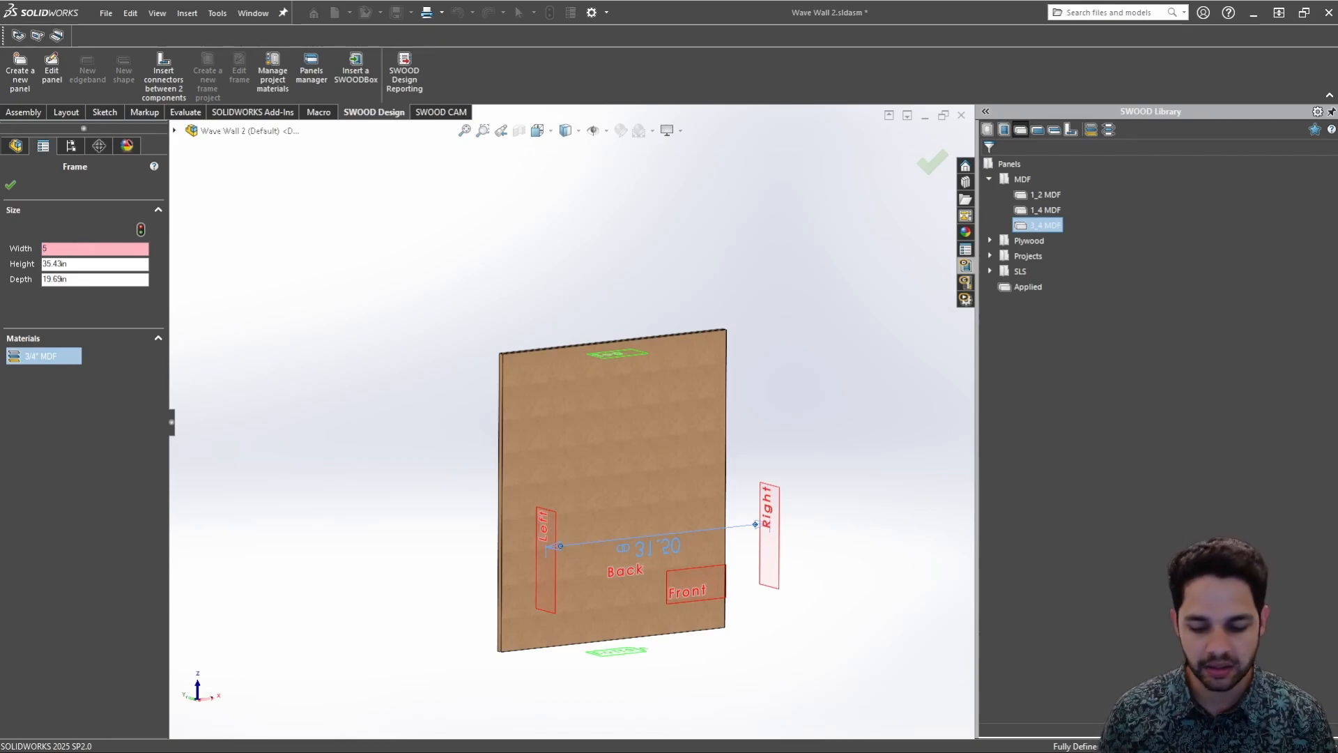
pyautogui.press('BackSpace')
pyautogui.write('70')
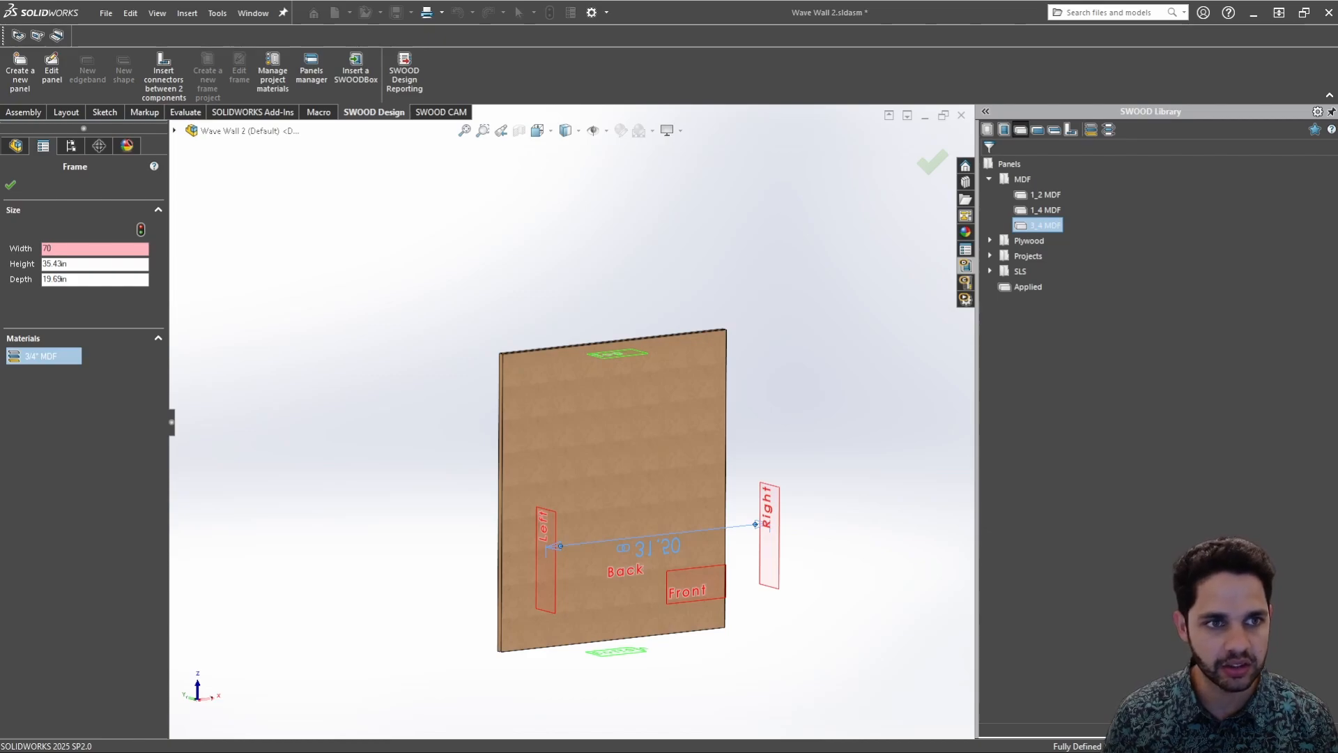
# Set the frame's height to 40 inches and its depth to 15 inches, and apply the new size
pyautogui.click(109, 264)
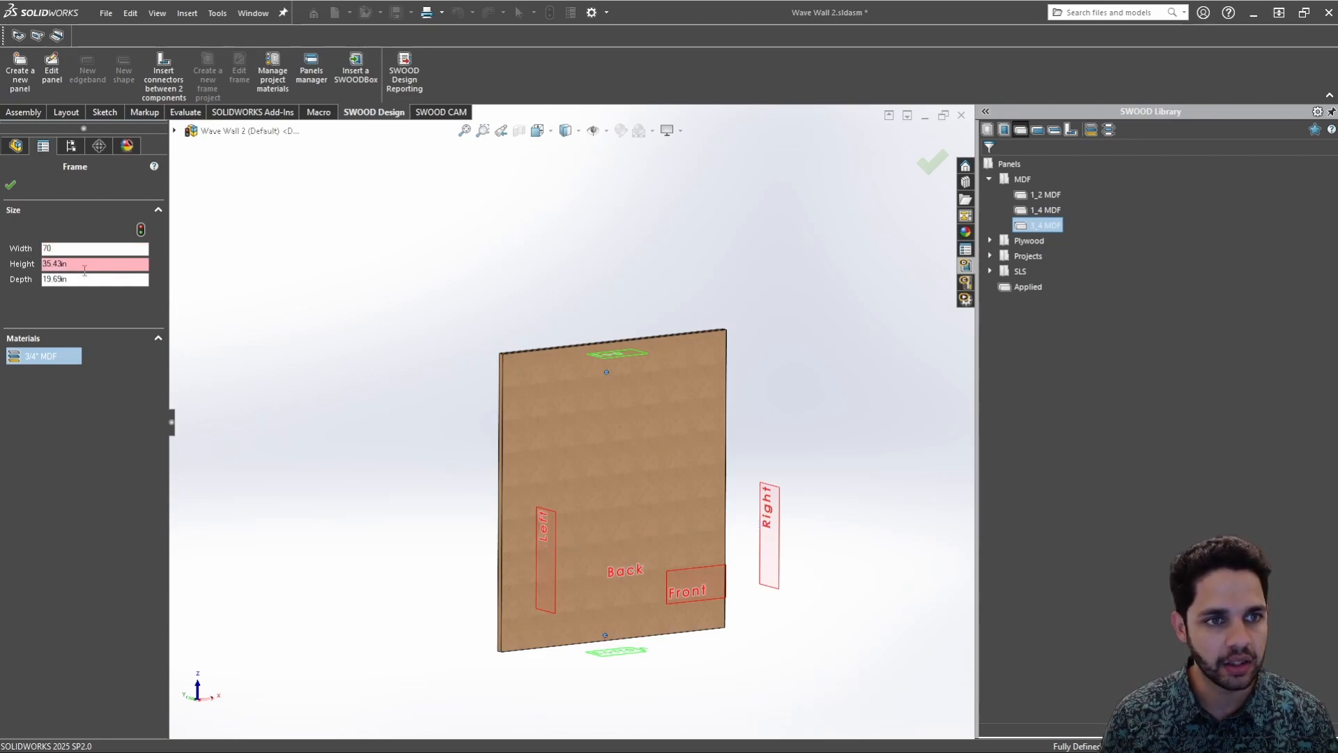
pyautogui.moveTo(84, 270); pyautogui.dragTo(40, 265)
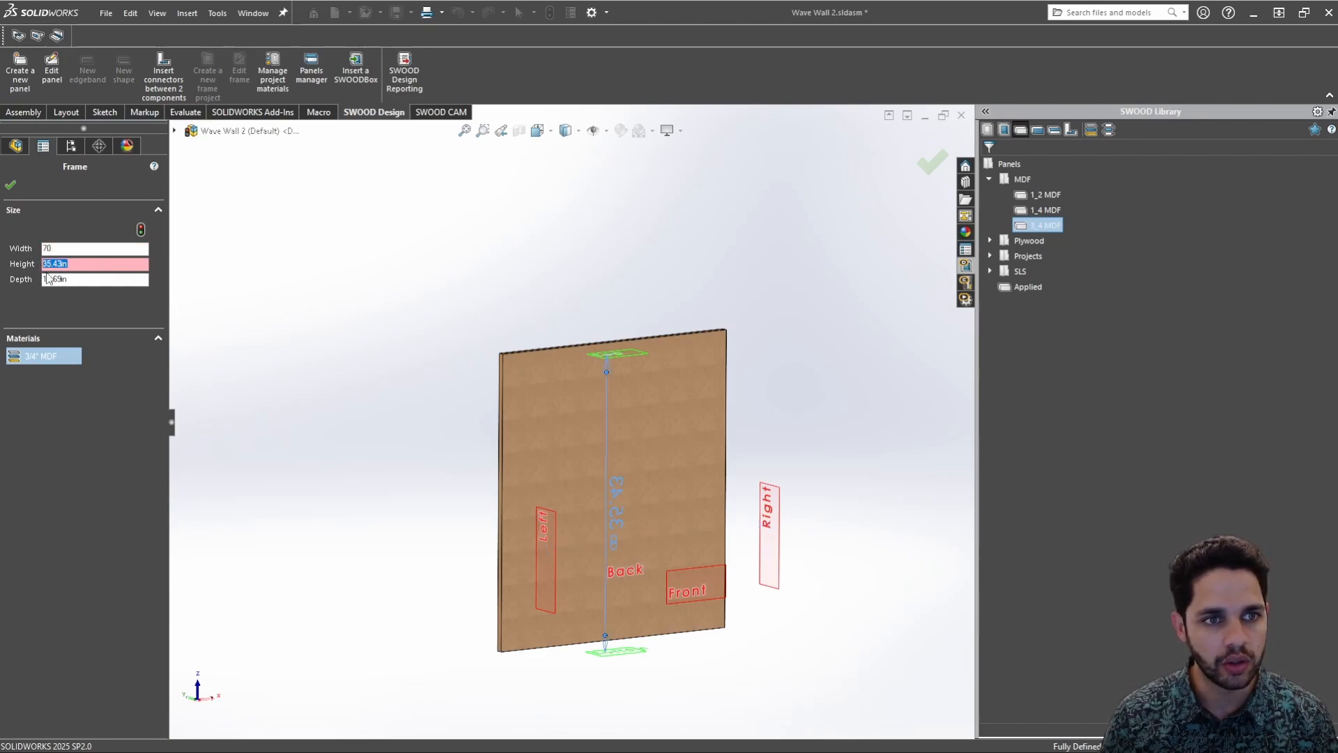
pyautogui.write('40')
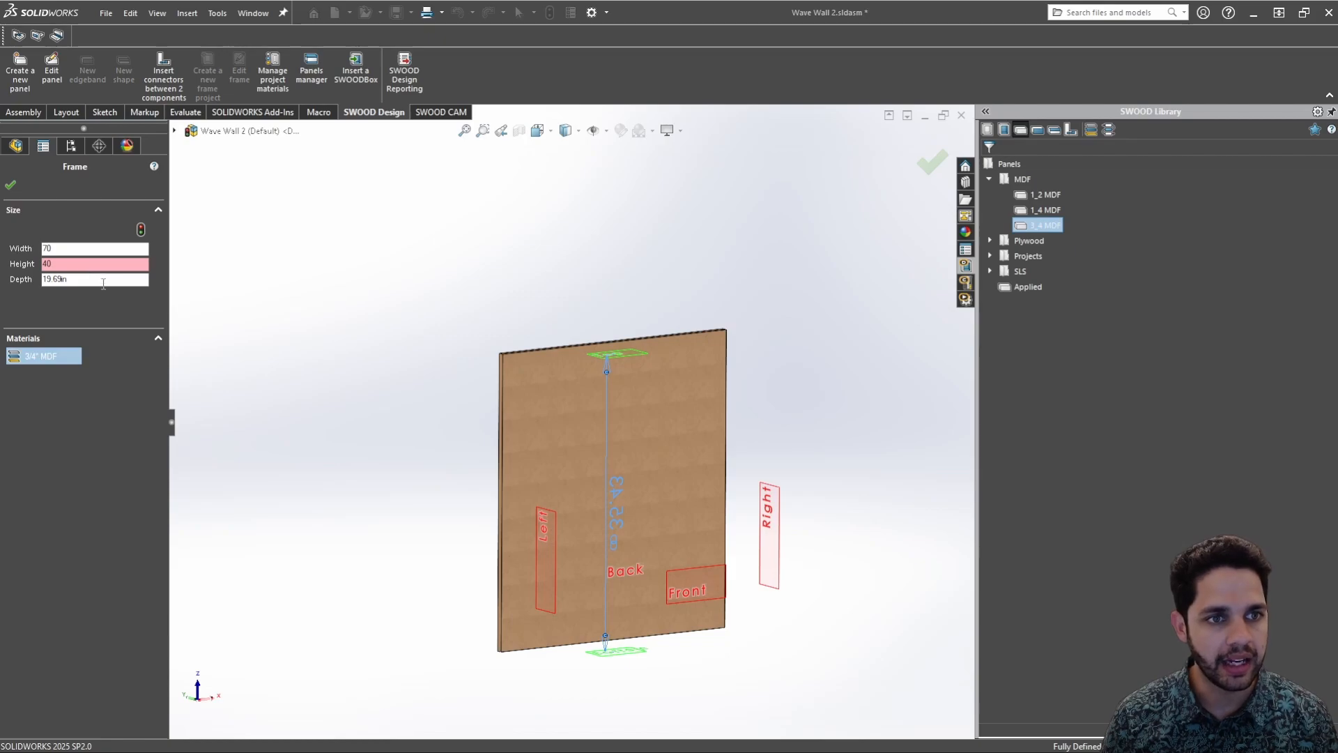
pyautogui.press('Tab')
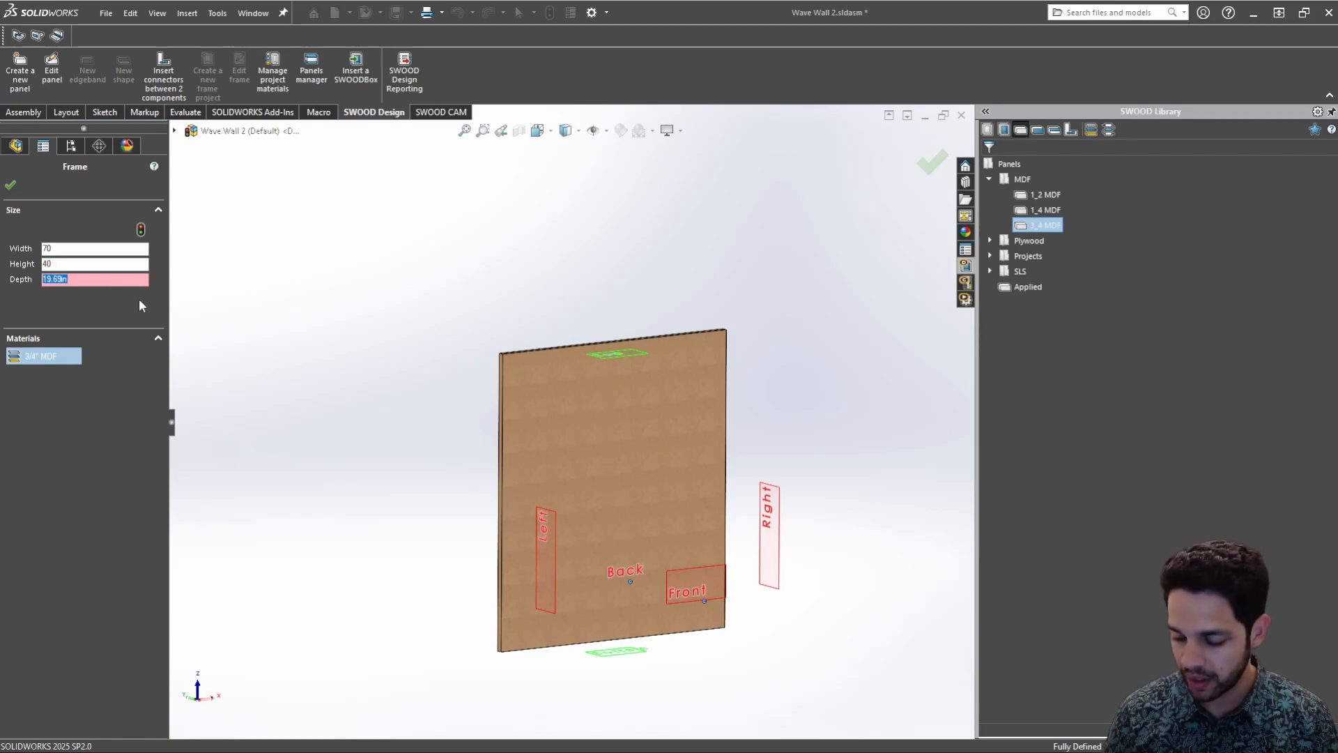
pyautogui.write('15')
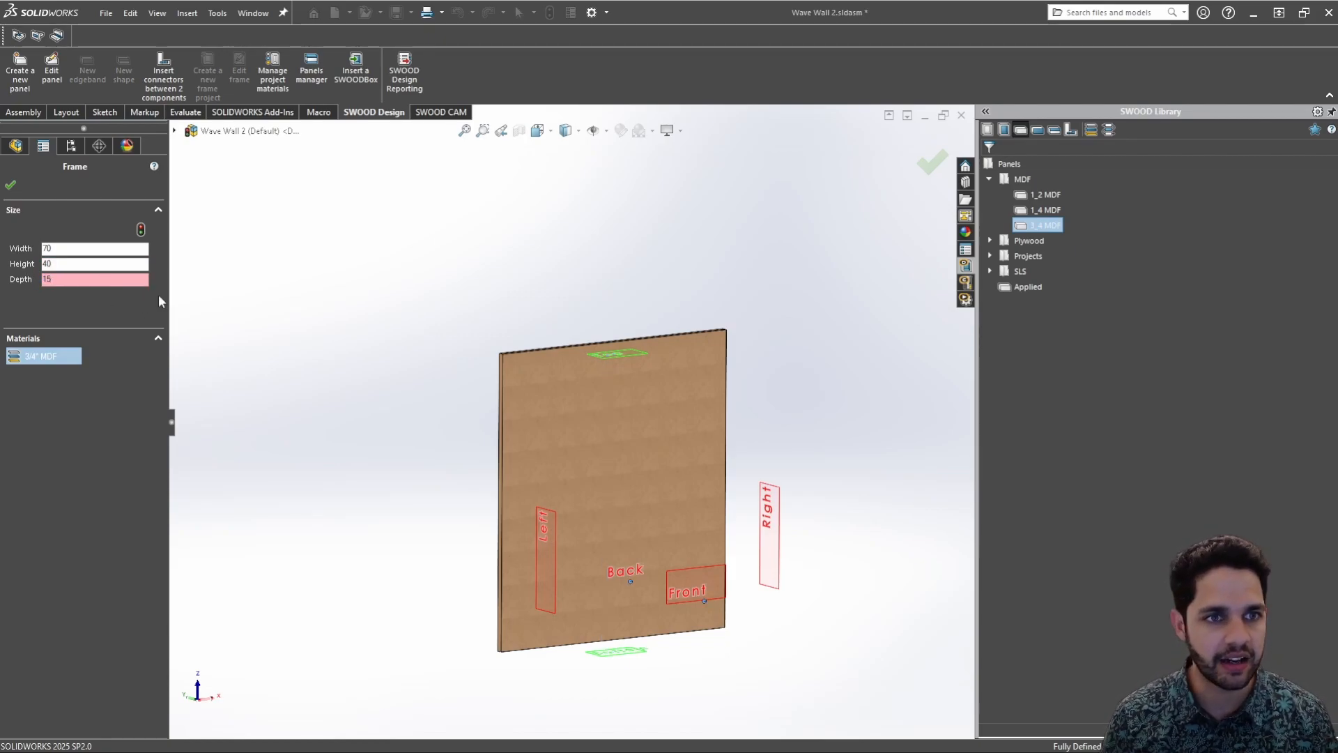
pyautogui.click(142, 230)
# Increase the frame's depth to 20 inches, apply it and finish editing the frame
pyautogui.moveTo(645, 396); pyautogui.dragTo(680, 434, button='middle')
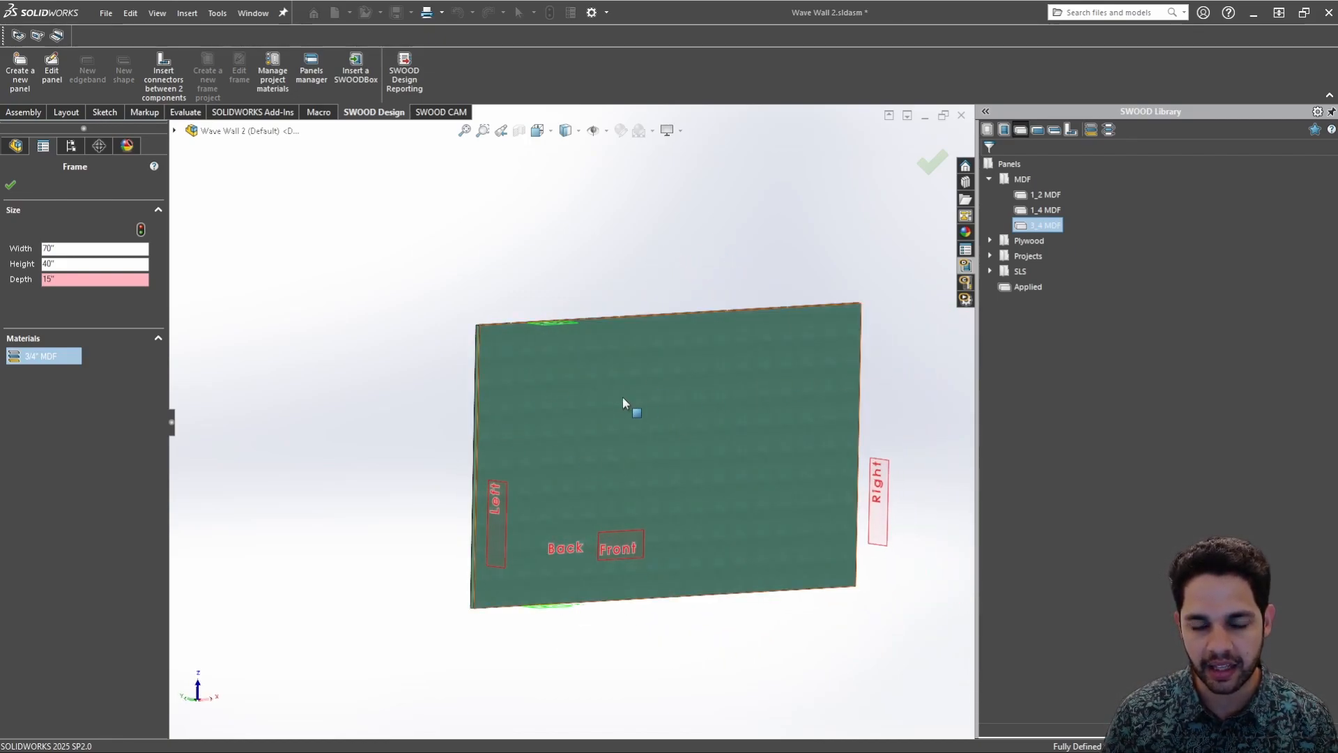
pyautogui.moveTo(858, 390); pyautogui.dragTo(671, 632, button='middle')
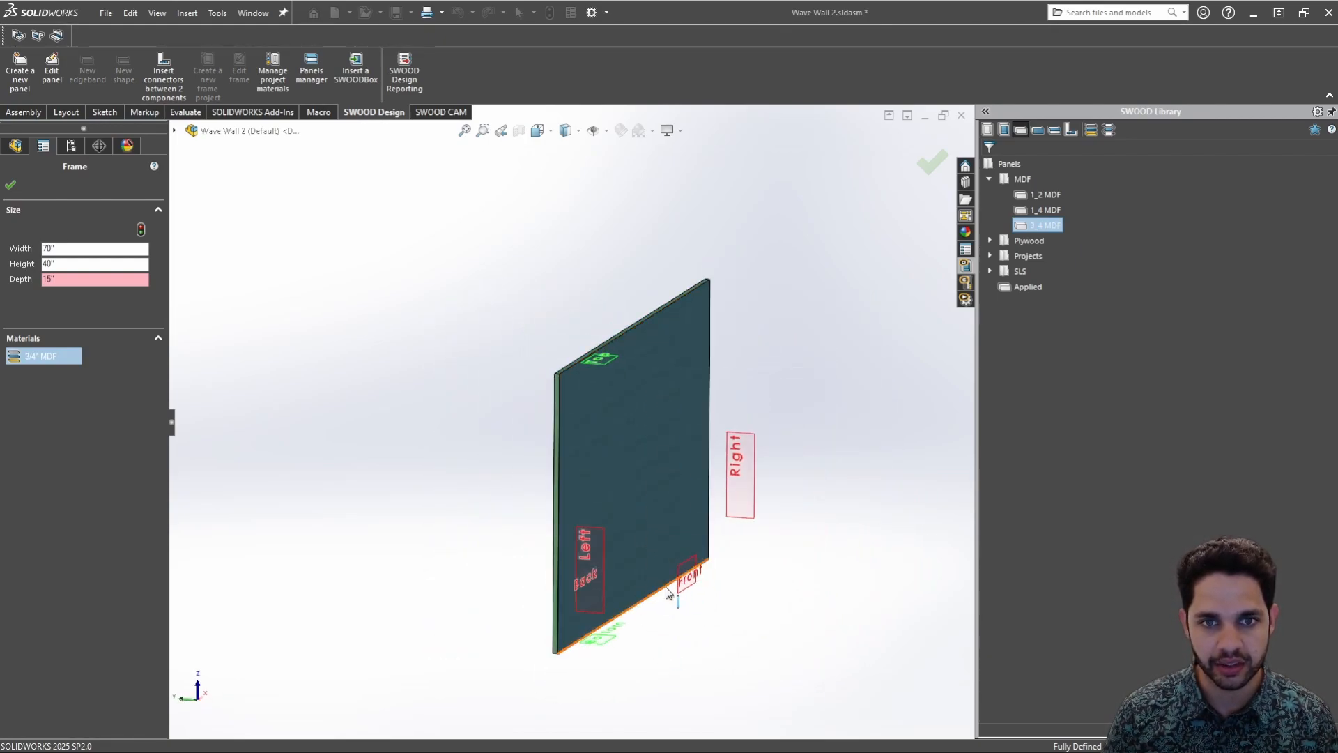
pyautogui.moveTo(667, 593); pyautogui.dragTo(727, 588, button='middle')
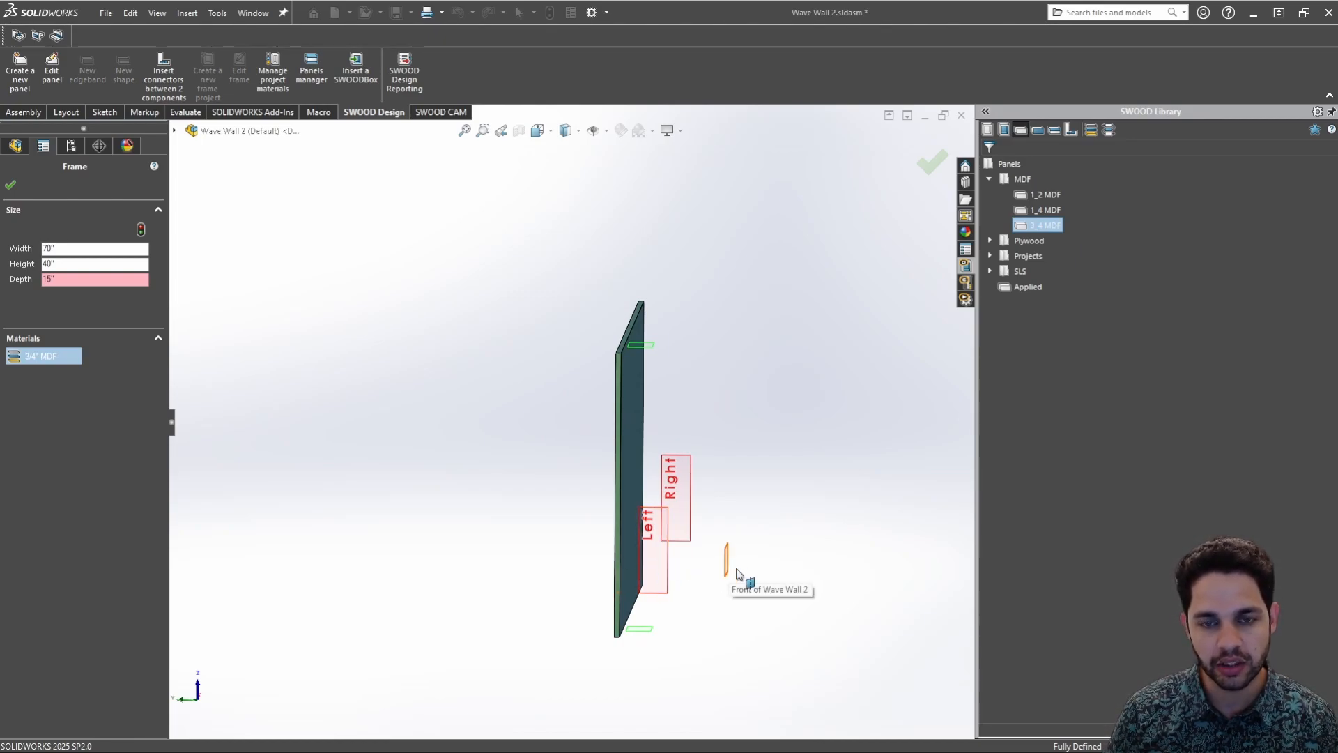
pyautogui.moveTo(739, 573); pyautogui.dragTo(669, 426, button='middle')
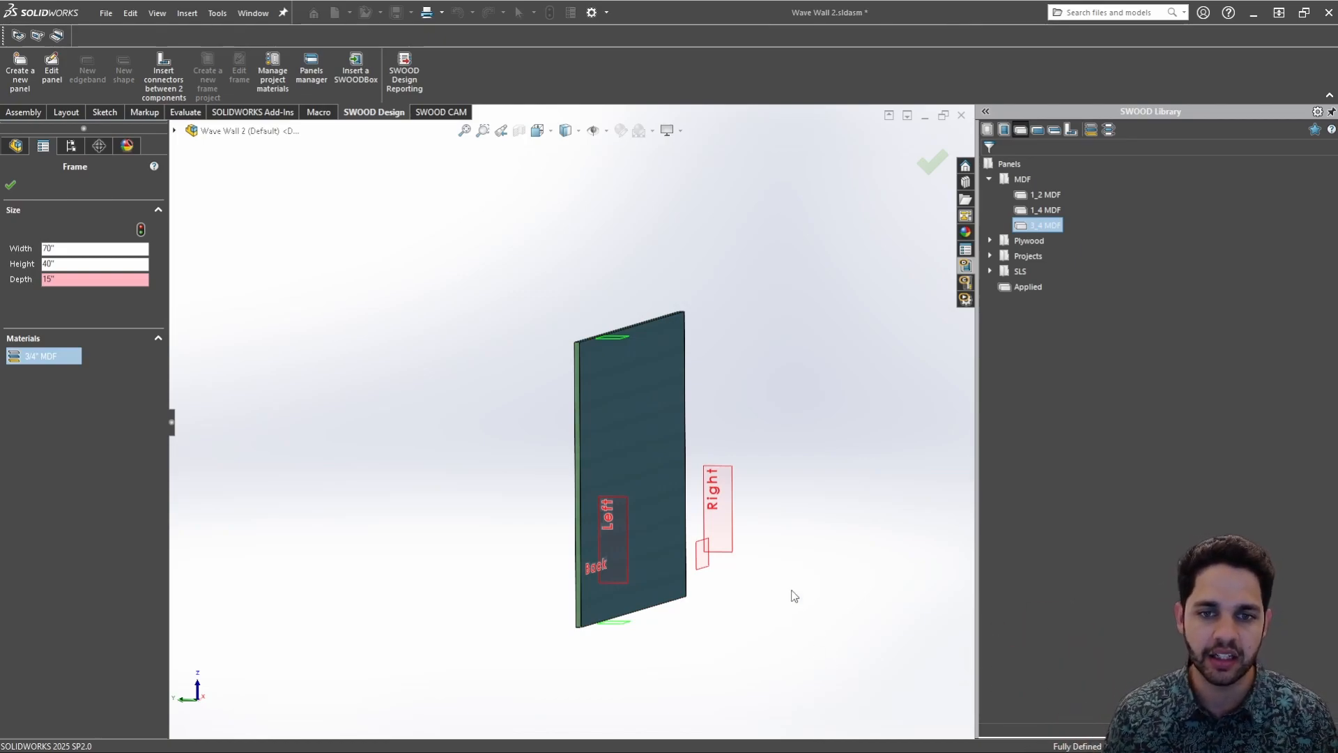
pyautogui.moveTo(794, 596); pyautogui.dragTo(732, 562, button='middle')
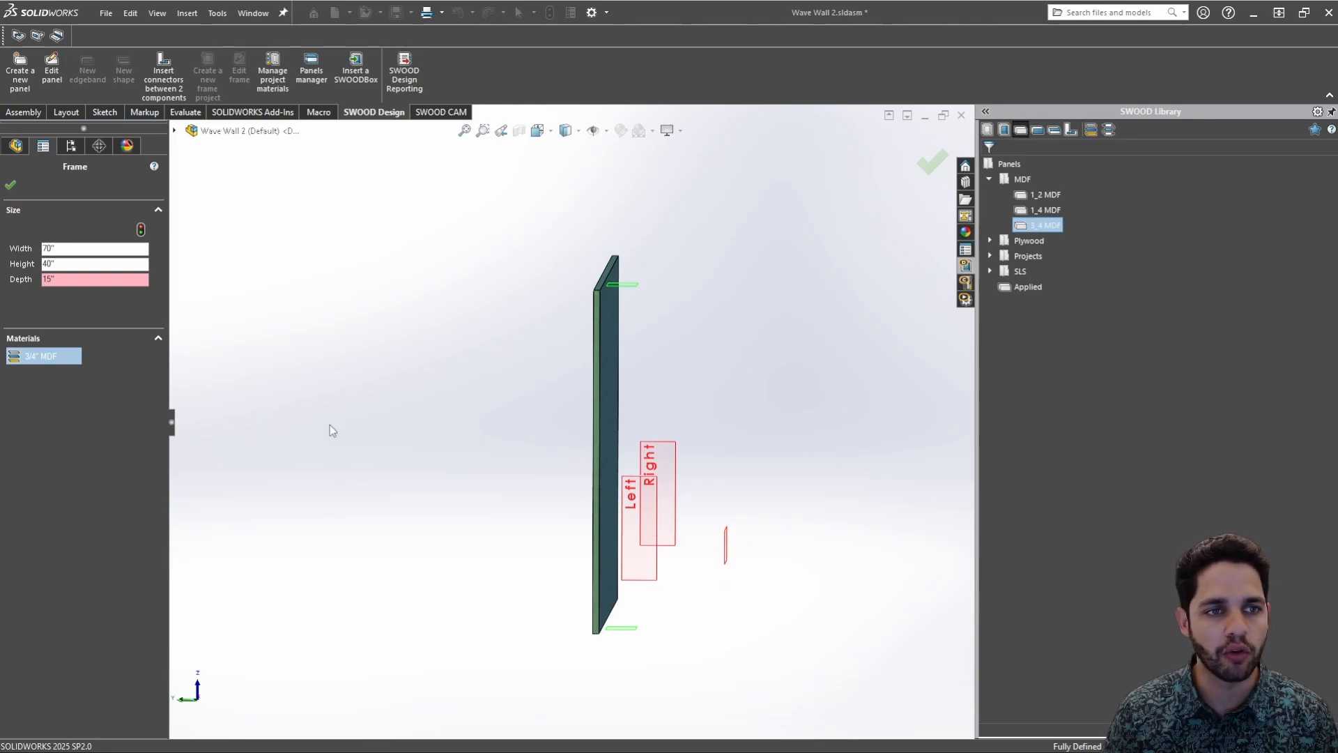
pyautogui.write('20')
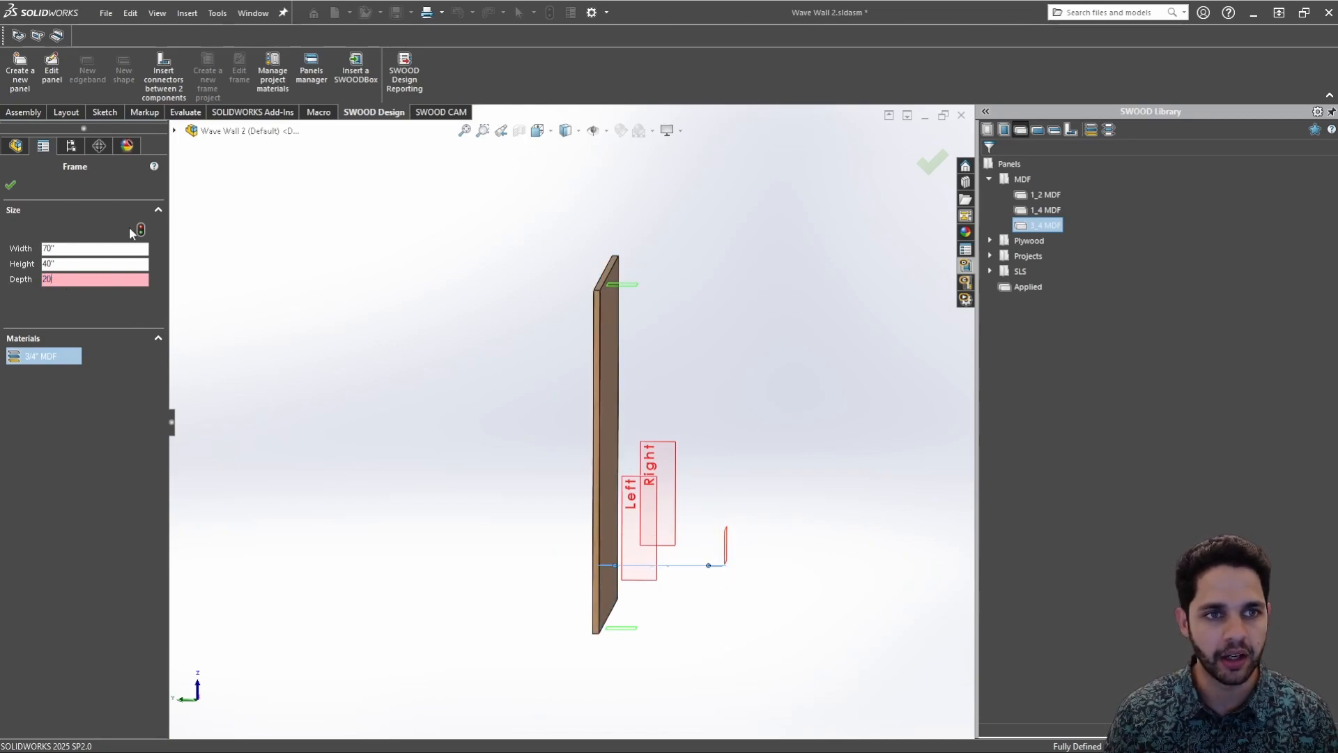
pyautogui.moveTo(495, 485); pyautogui.dragTo(486, 494, button='middle')
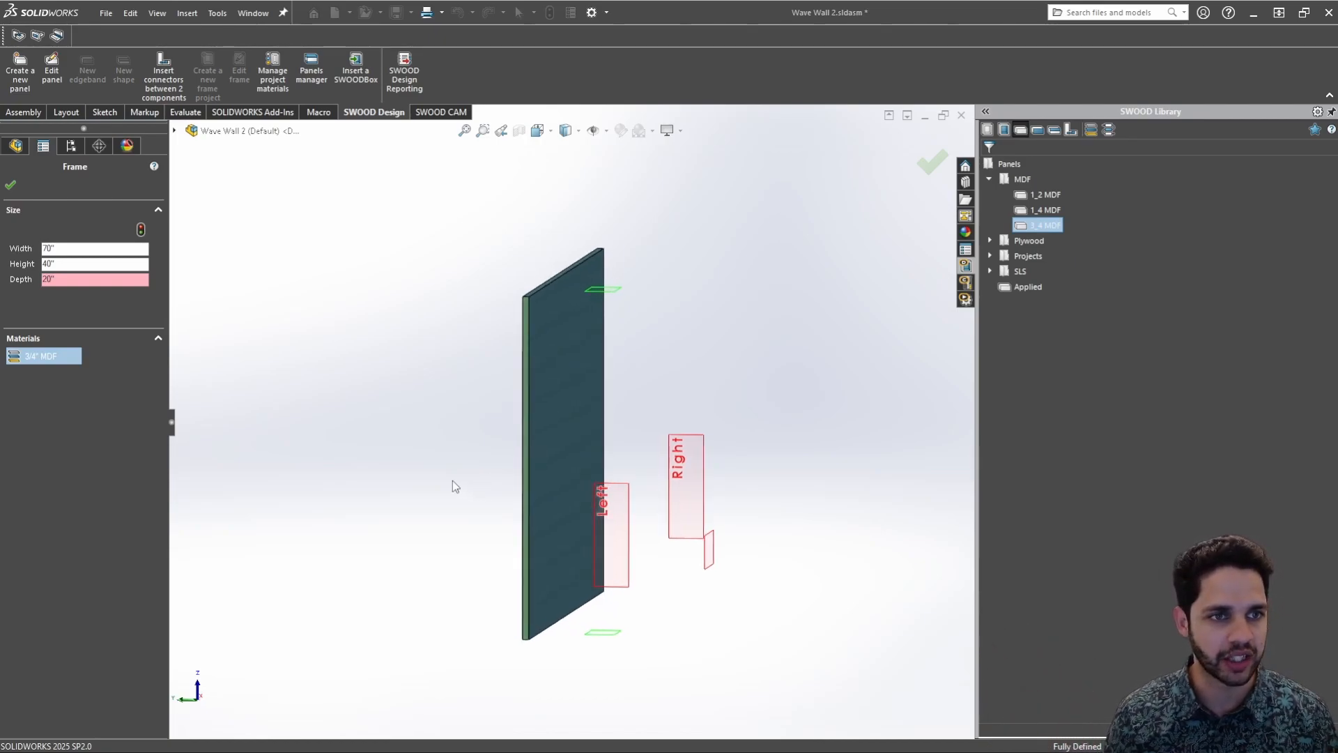
pyautogui.moveTo(271, 313); pyautogui.dragTo(404, 374, button='middle')
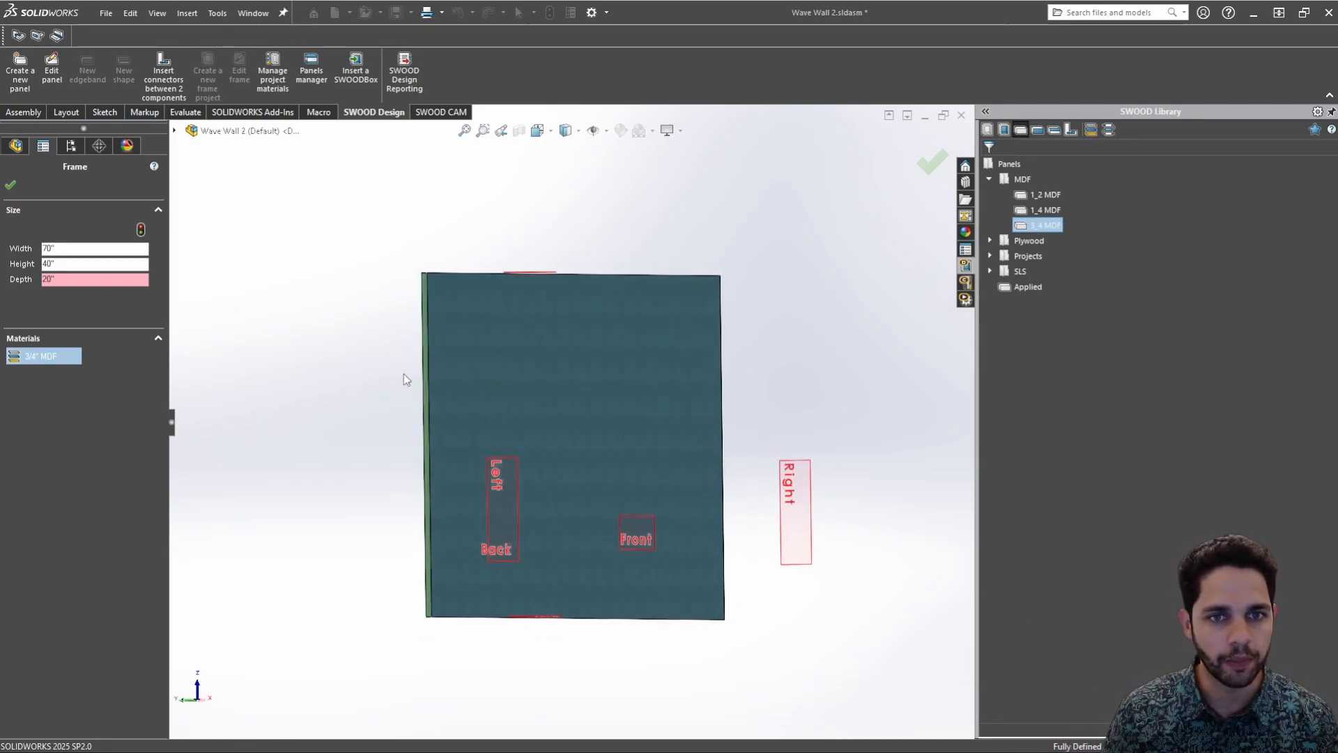
pyautogui.click(10, 185)
# Insert a new panel from the library's 1_2 MDF and place it as the frame's left panel
pyautogui.moveTo(544, 400); pyautogui.dragTo(598, 407, button='middle')
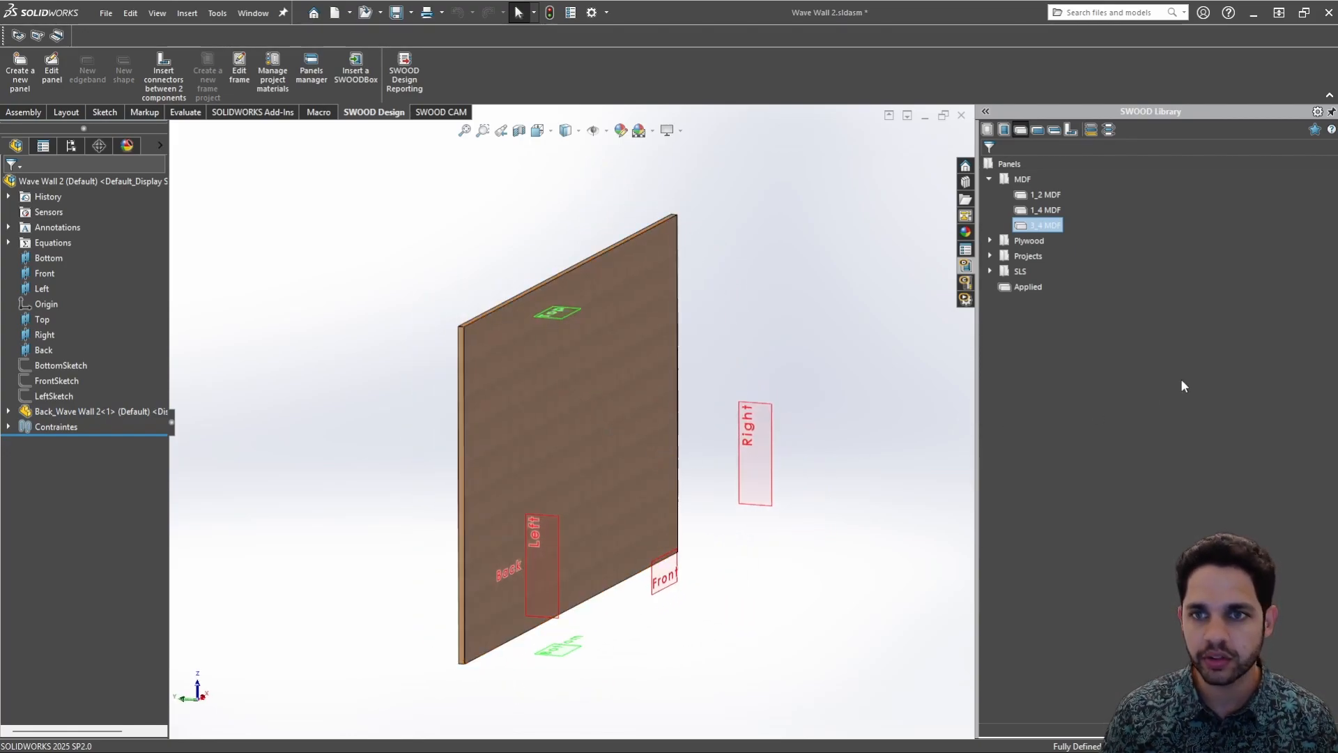
pyautogui.rightClick(1056, 202)
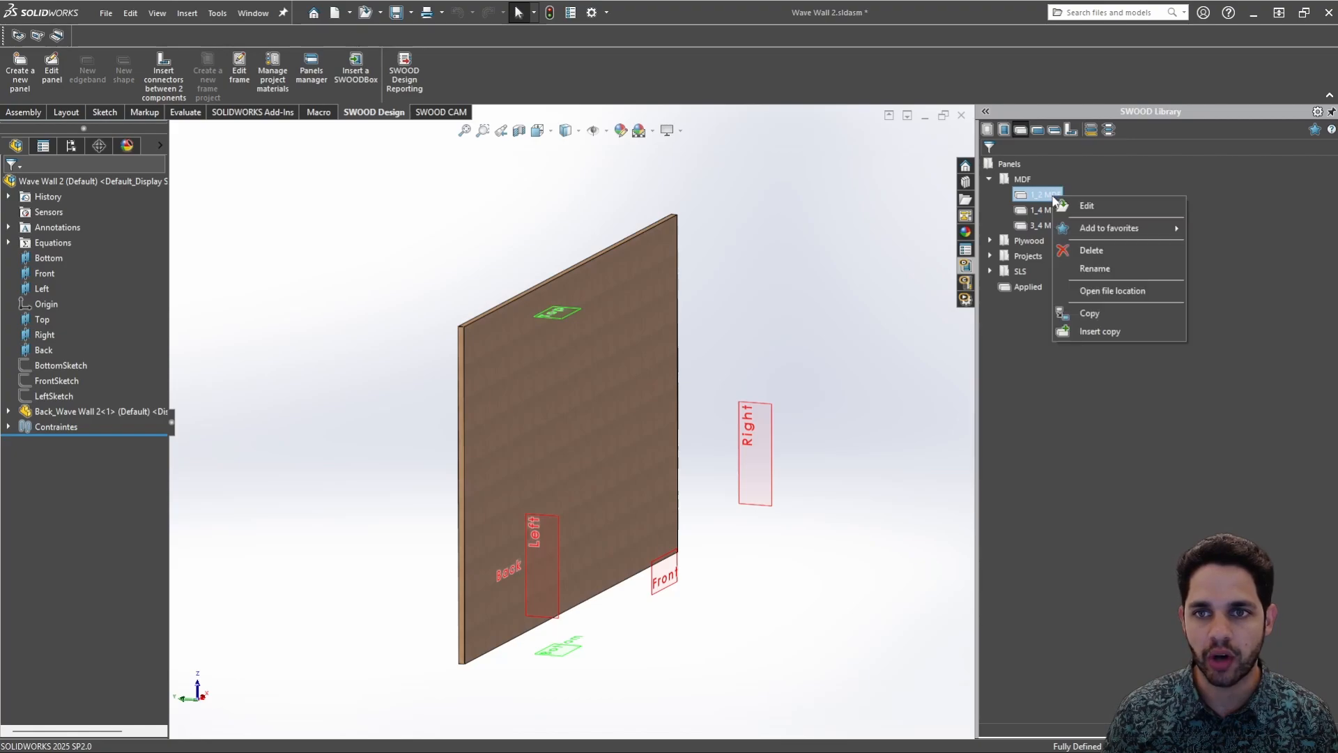
pyautogui.click(1097, 330)
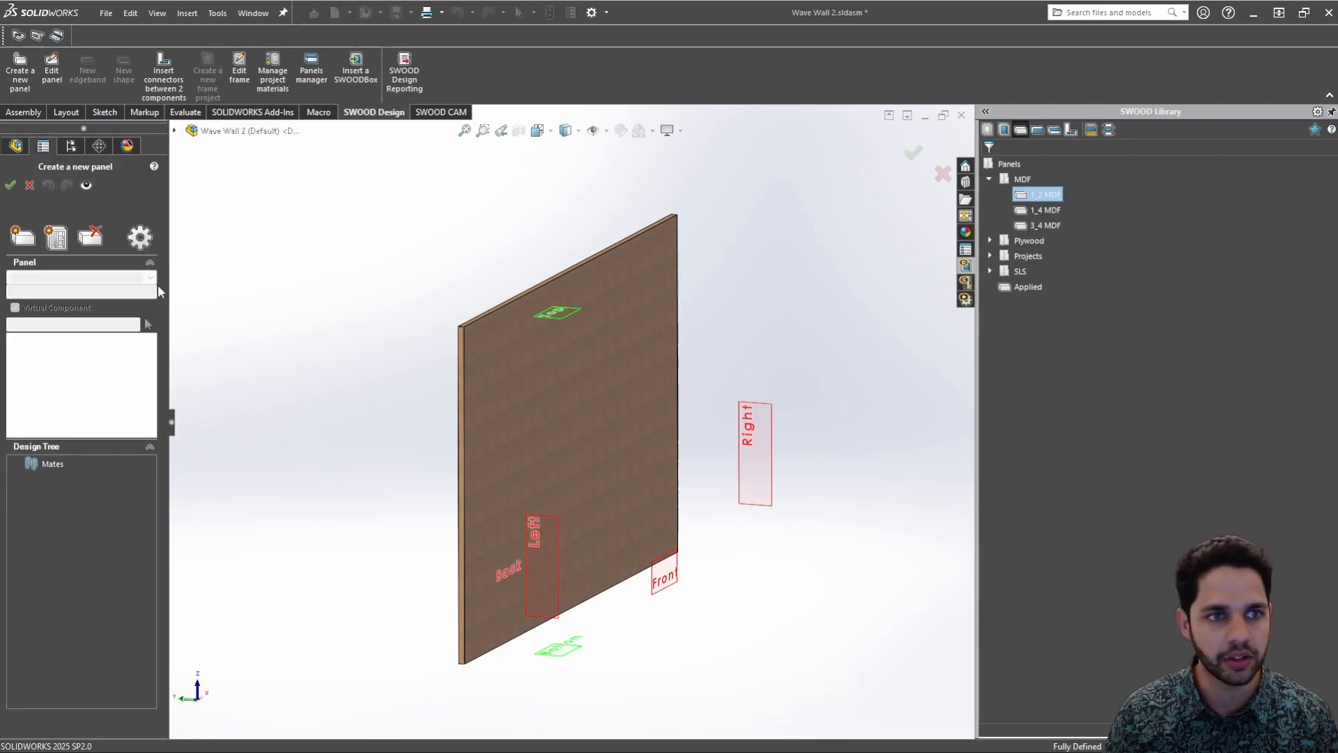
pyautogui.click(47, 239)
pyautogui.click(31, 332)
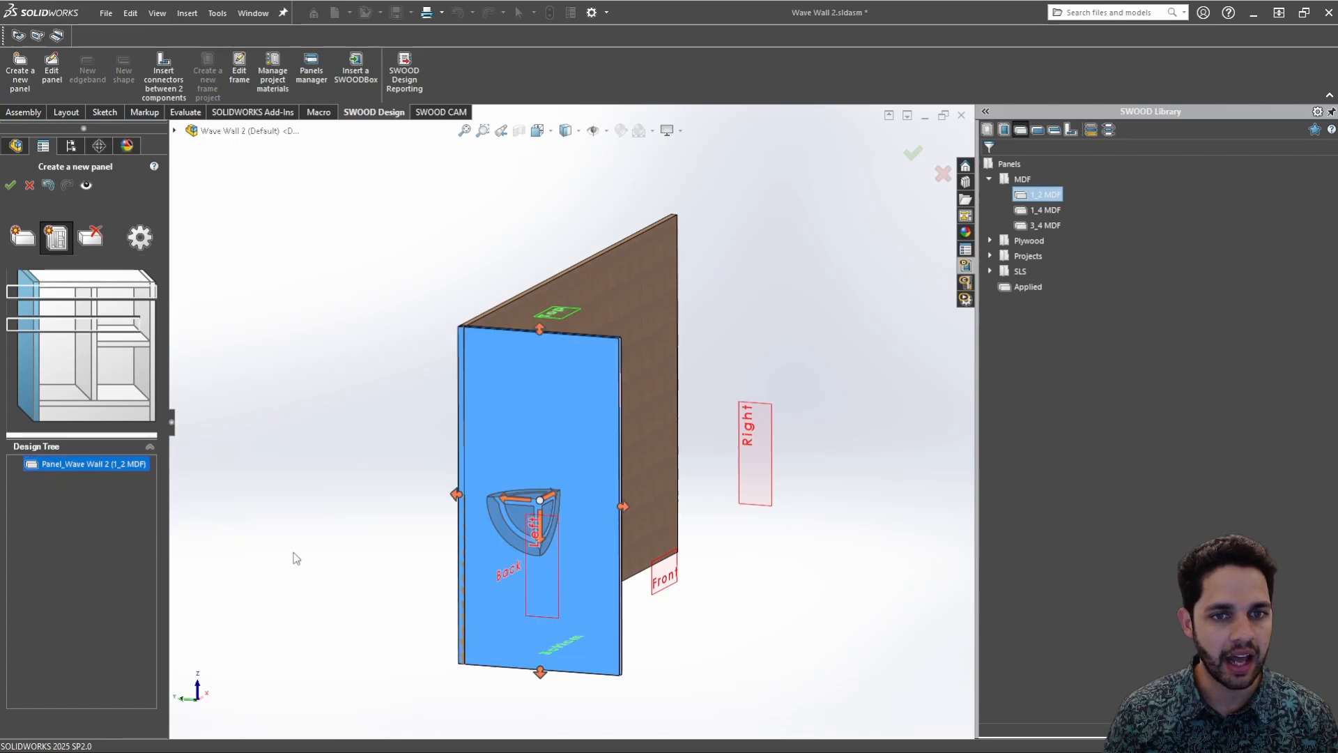
# Examine the left panel preview from several angles, checking how its edges meet the back panel and the frame
pyautogui.moveTo(524, 445); pyautogui.dragTo(521, 359, button='middle')
pyautogui.scroll(-5, 503, 432)
pyautogui.scroll(5, 427, 371)
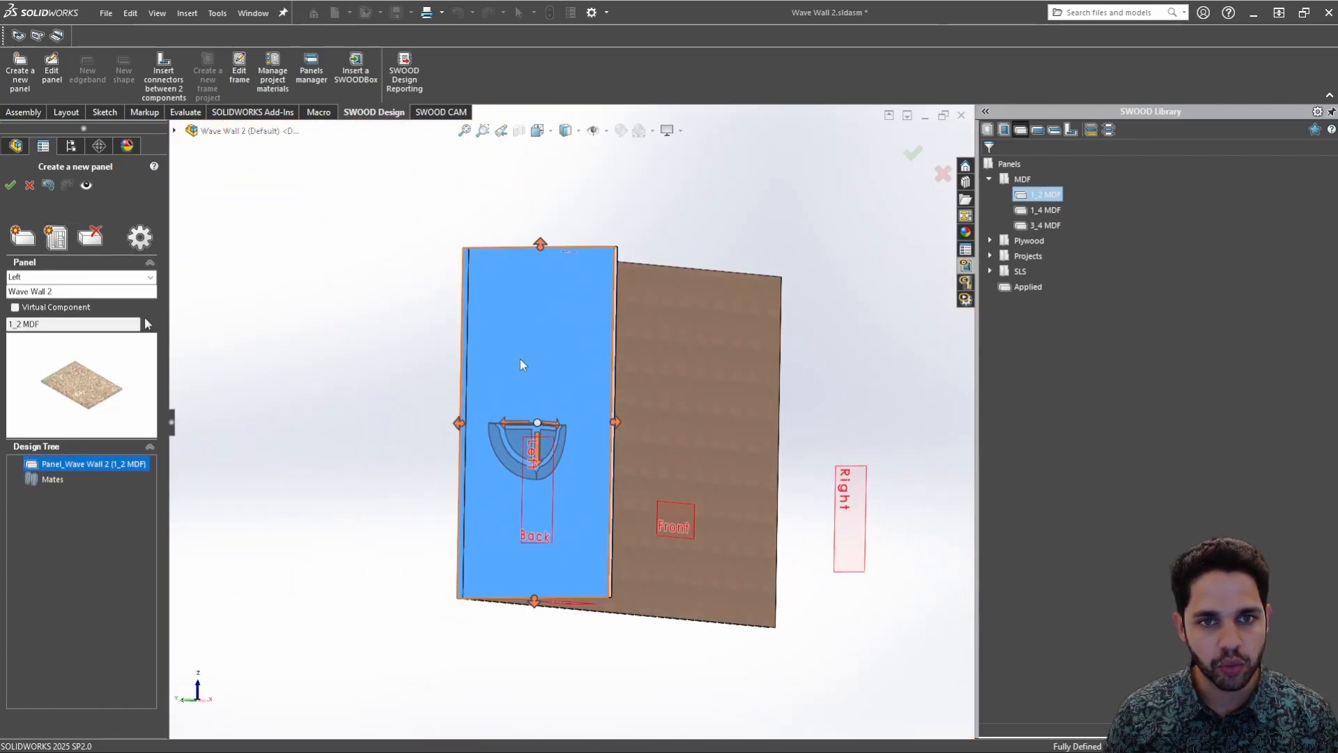
pyautogui.scroll(-5, 637, 286)
pyautogui.moveTo(636, 286); pyautogui.dragTo(628, 452, button='middle')
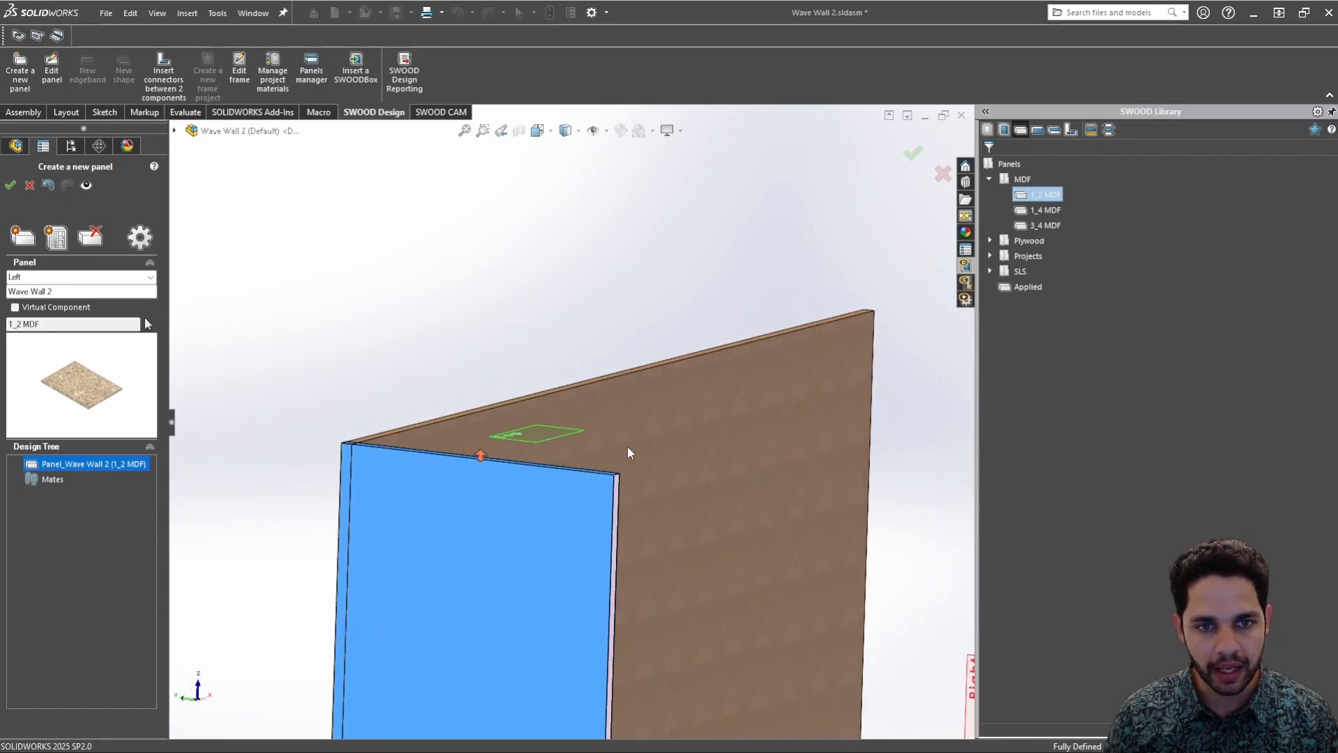
pyautogui.scroll(5, 637, 527)
pyautogui.moveTo(637, 528); pyautogui.dragTo(512, 516, button='middle')
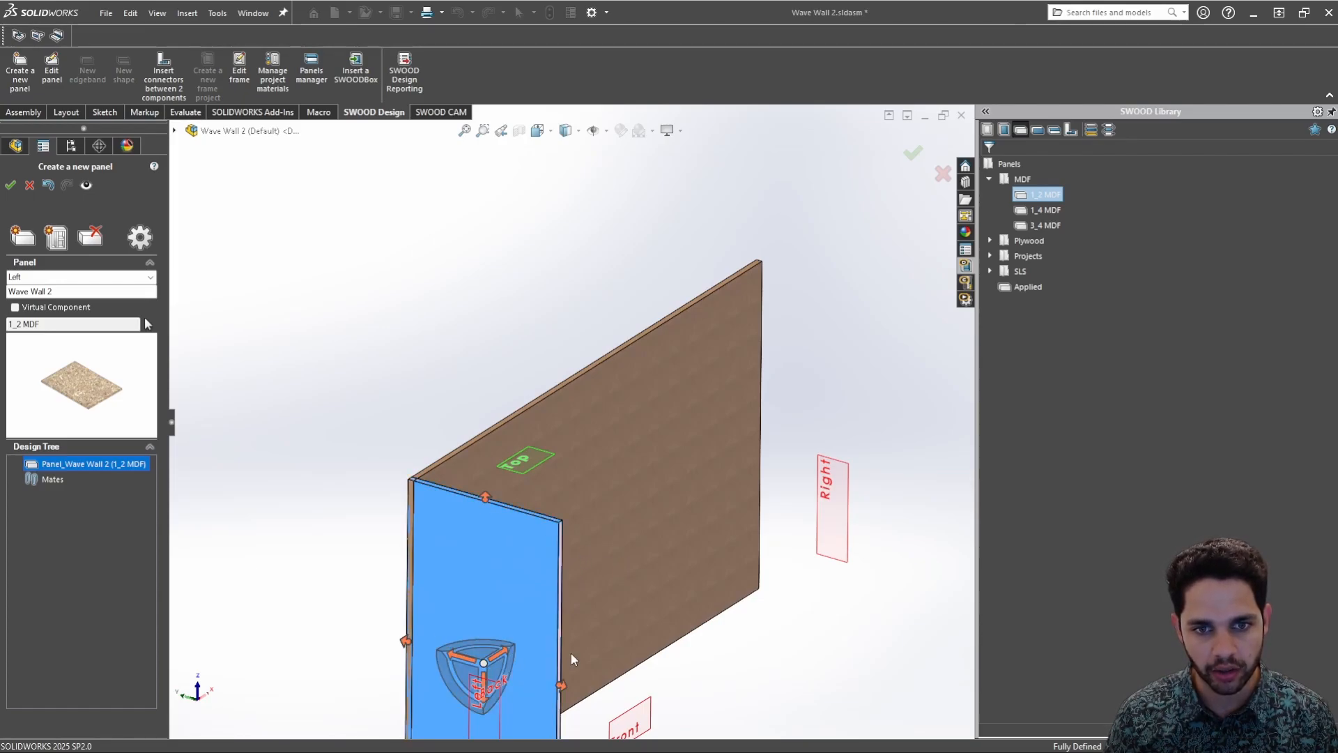
pyautogui.scroll(3, 571, 654)
pyautogui.moveTo(584, 629); pyautogui.dragTo(574, 537, button='middle')
pyautogui.scroll(-2, 496, 502)
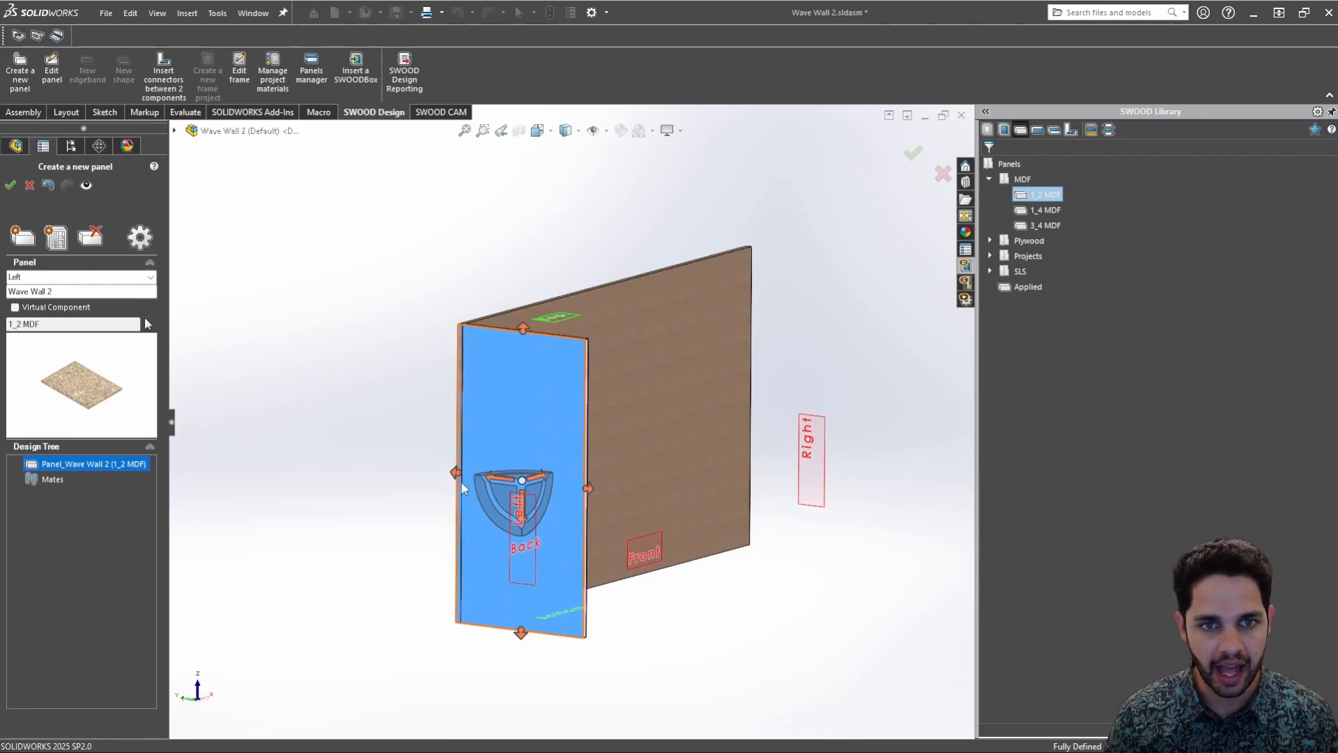
# Define the left panel's edge mates and remove the mate that holds its face to the frame's Left plane
pyautogui.click(525, 317)
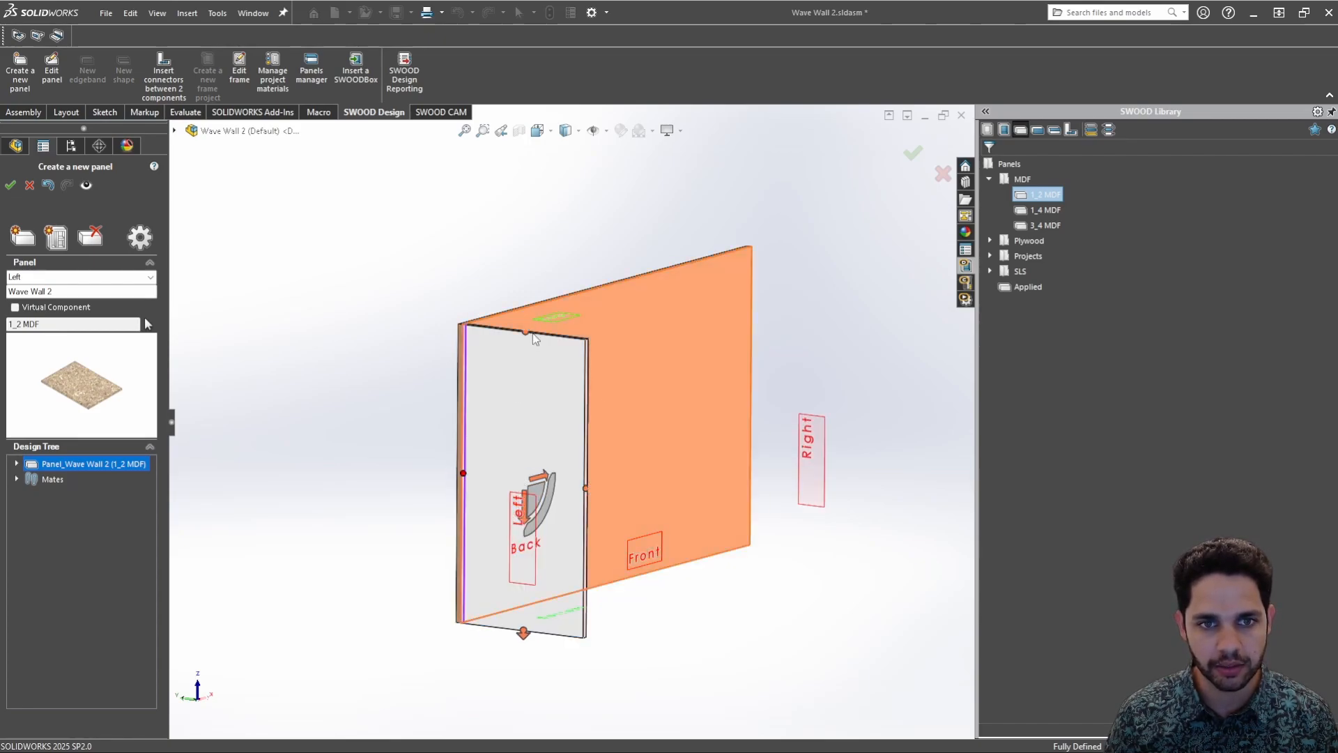
pyautogui.moveTo(608, 427); pyautogui.dragTo(627, 377, button='middle')
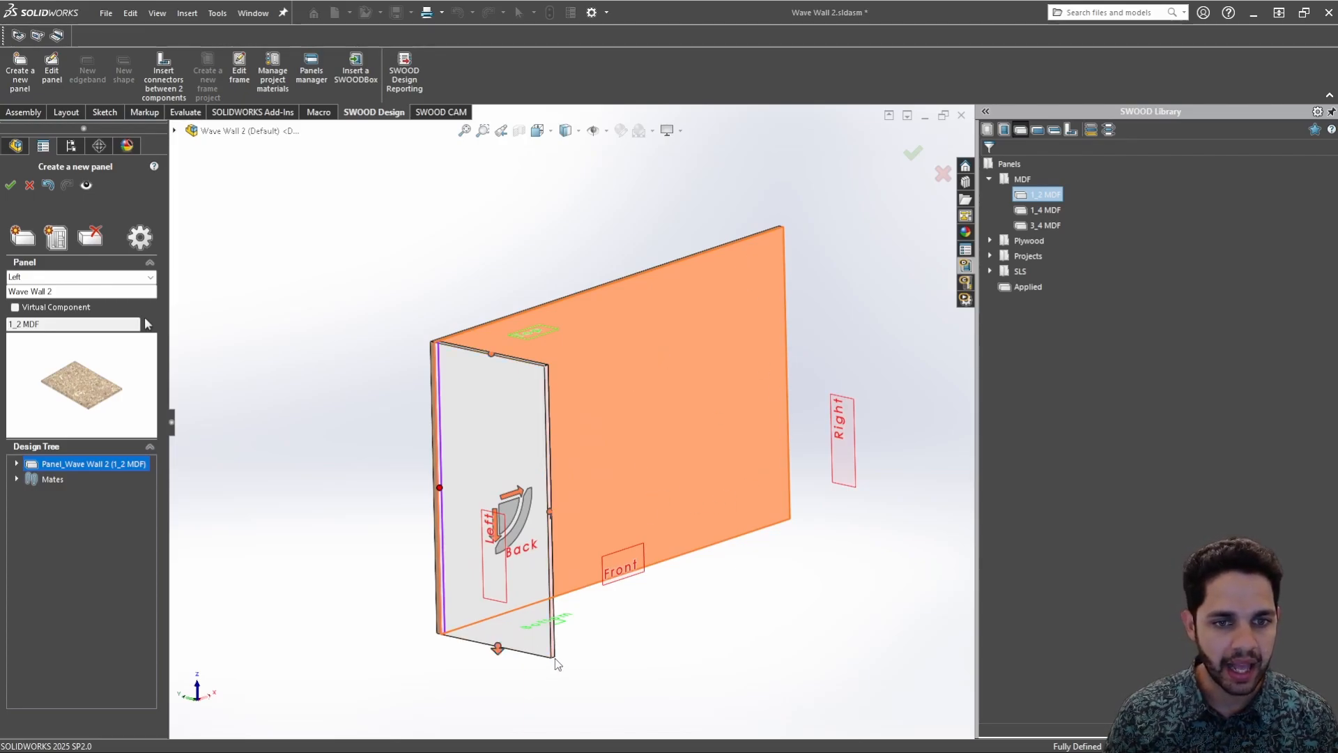
pyautogui.moveTo(555, 658); pyautogui.dragTo(589, 497, button='middle')
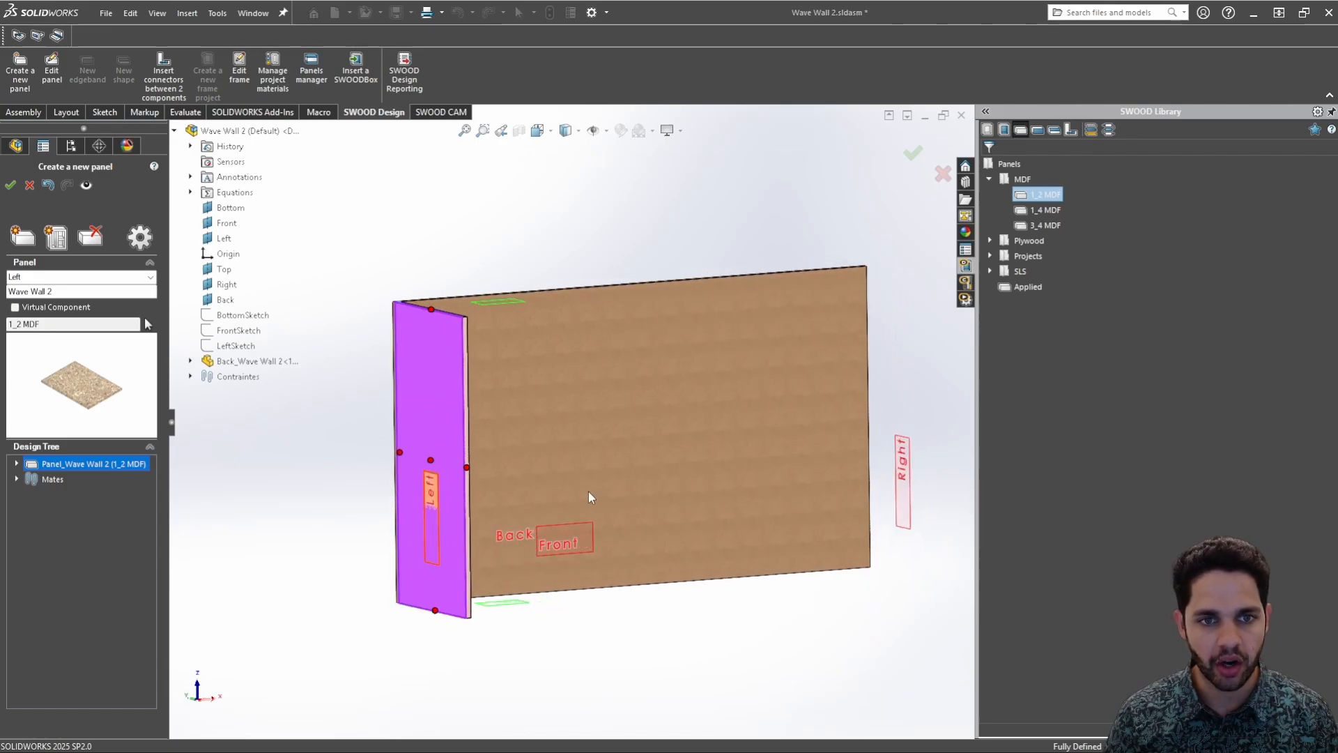
pyautogui.click(432, 463)
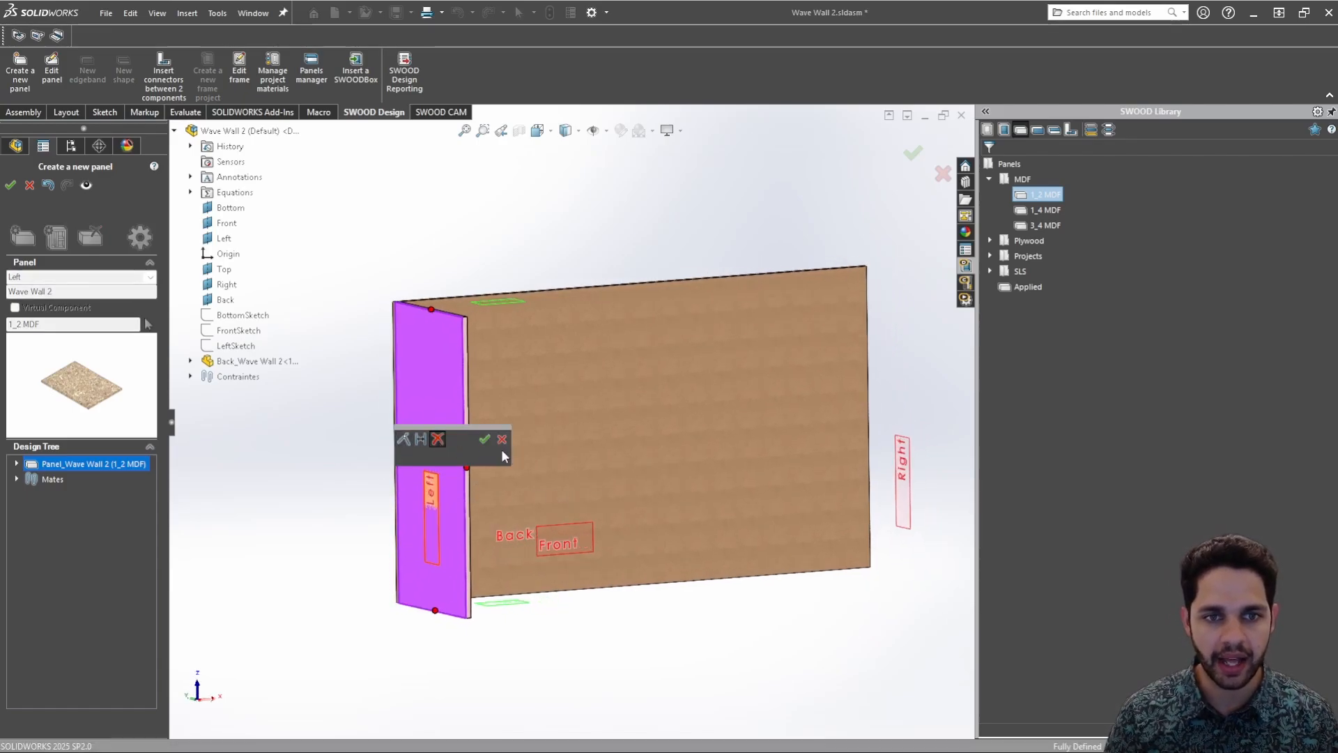
pyautogui.click(486, 440)
# Move the left panel a short way inward from the back panel's left edge and create it there
pyautogui.moveTo(453, 441); pyautogui.dragTo(509, 432)
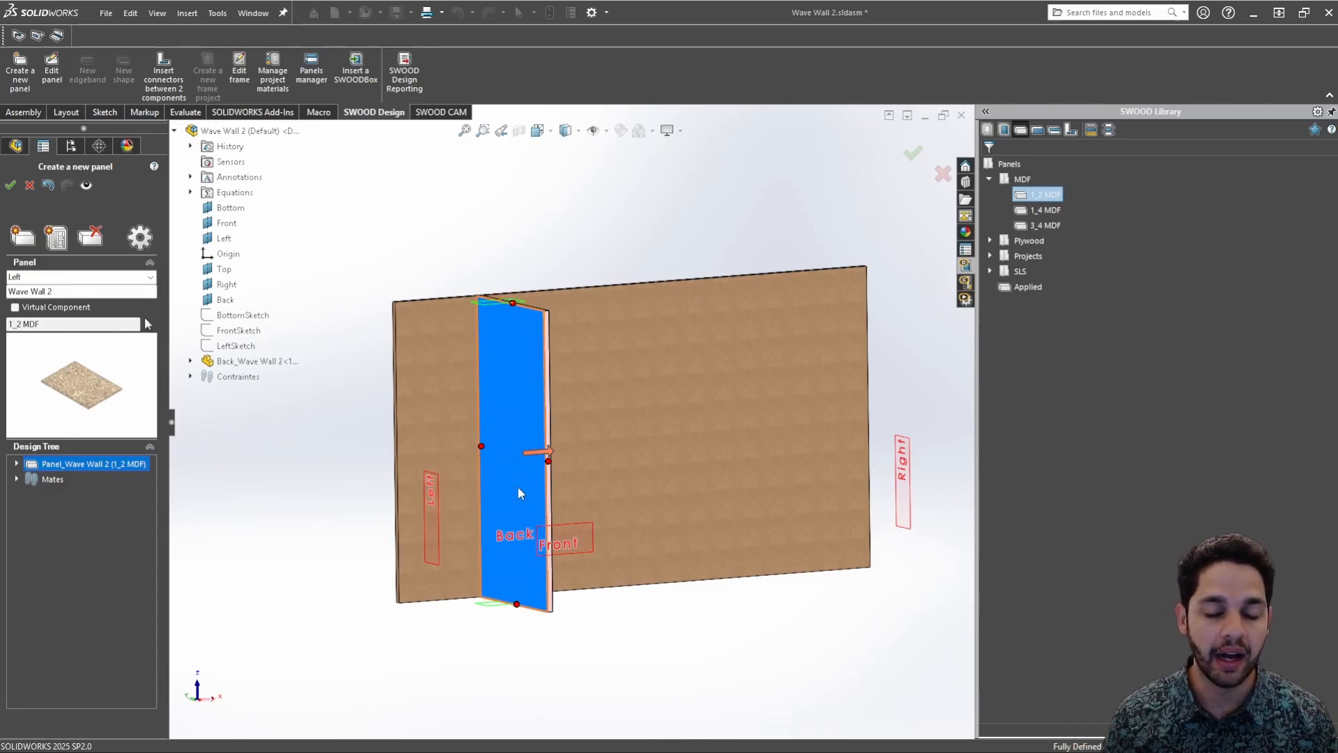
pyautogui.moveTo(512, 447); pyautogui.dragTo(475, 497)
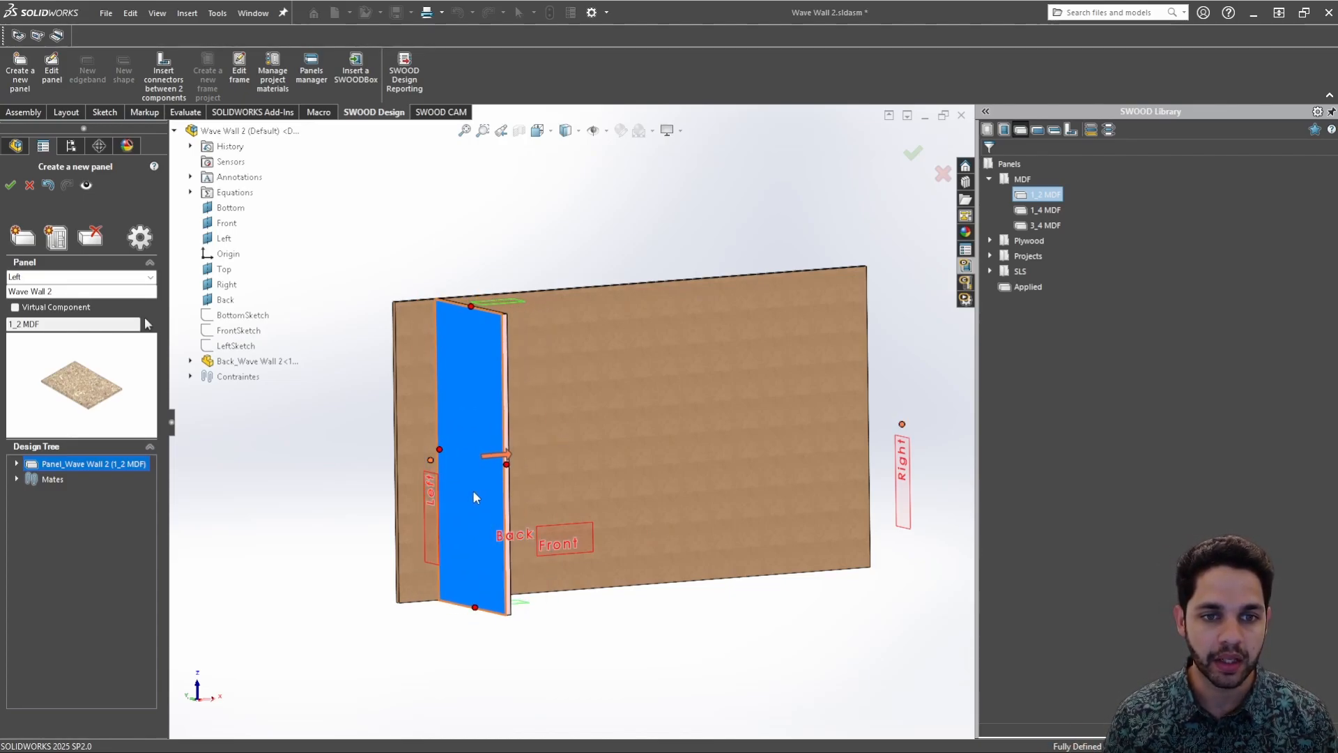
pyautogui.click(10, 185)
pyautogui.click(786, 522)
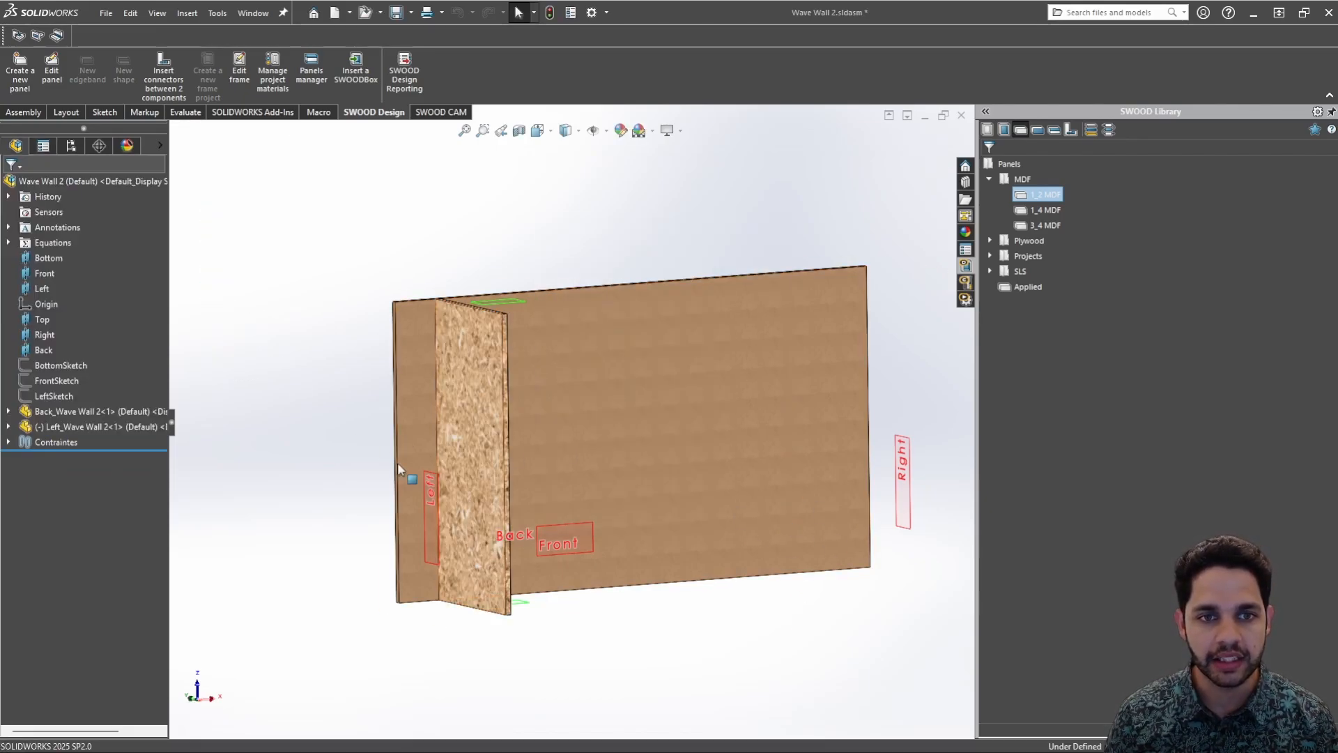
# Apply the library's 1/2" MDF material to the left panel and save the assembly
pyautogui.moveTo(398, 462); pyautogui.dragTo(503, 375, button='middle')
pyautogui.click(1091, 130)
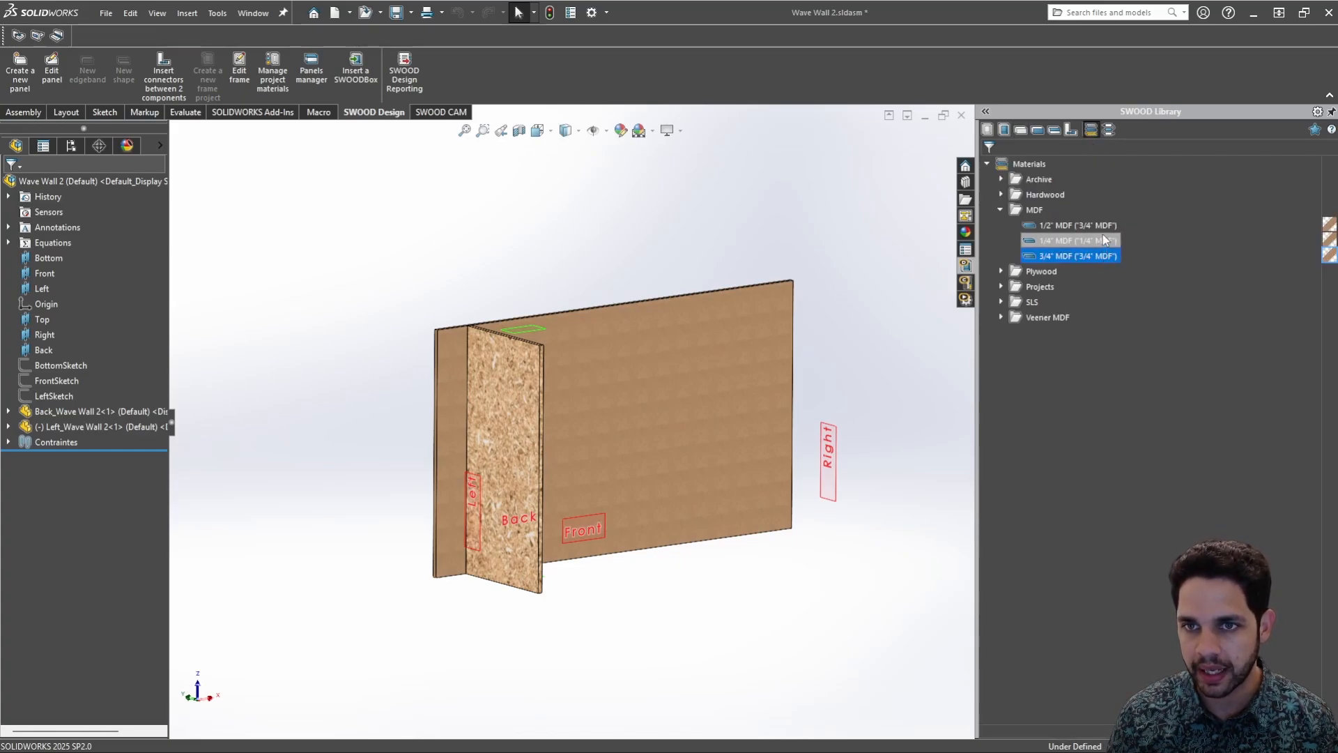
pyautogui.moveTo(1102, 228); pyautogui.dragTo(492, 404)
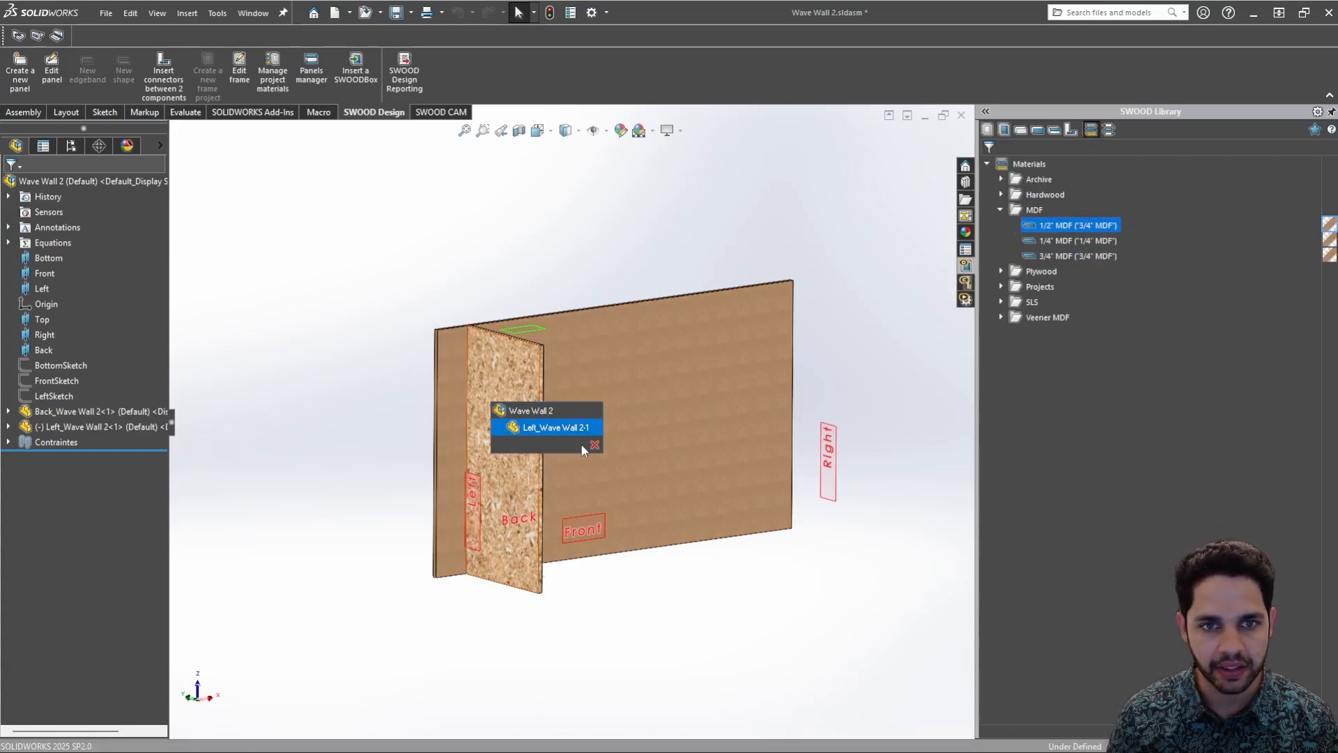
pyautogui.click(571, 436)
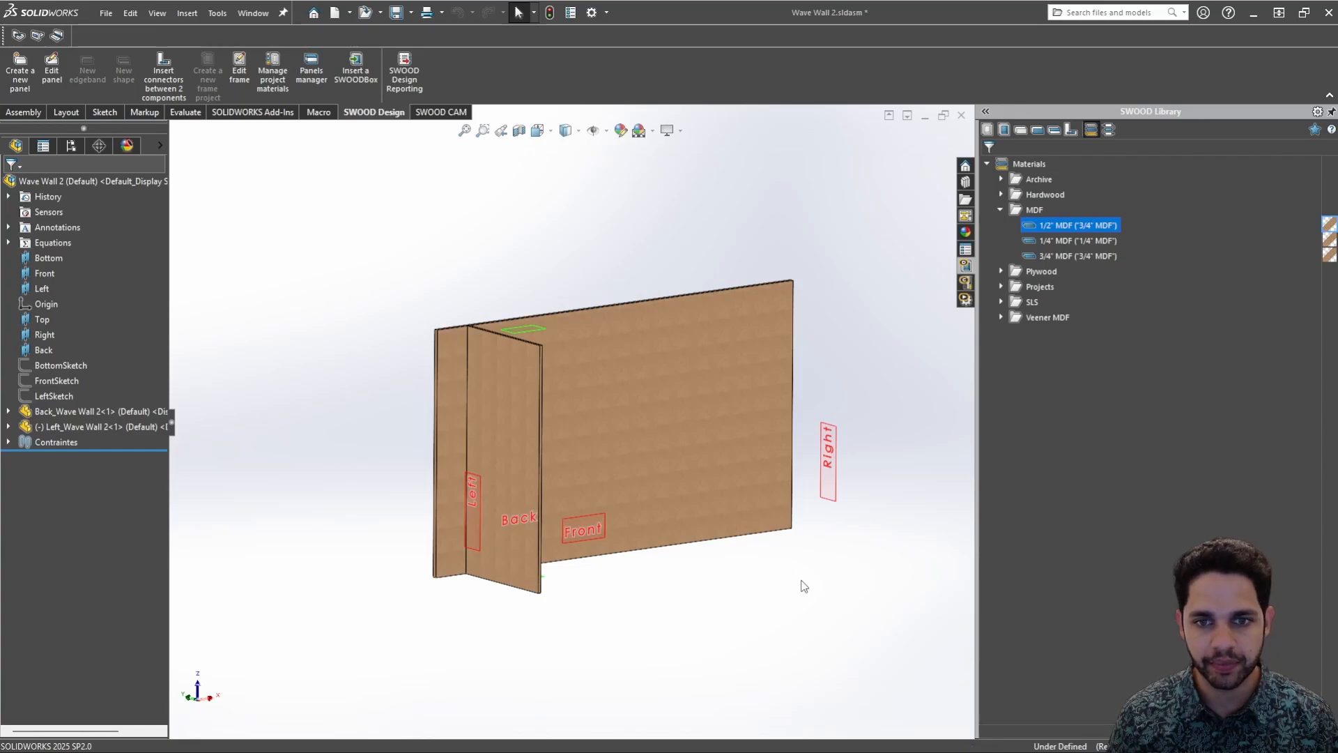
pyautogui.hotkey('ctrl', 's')
pyautogui.click(876, 514)
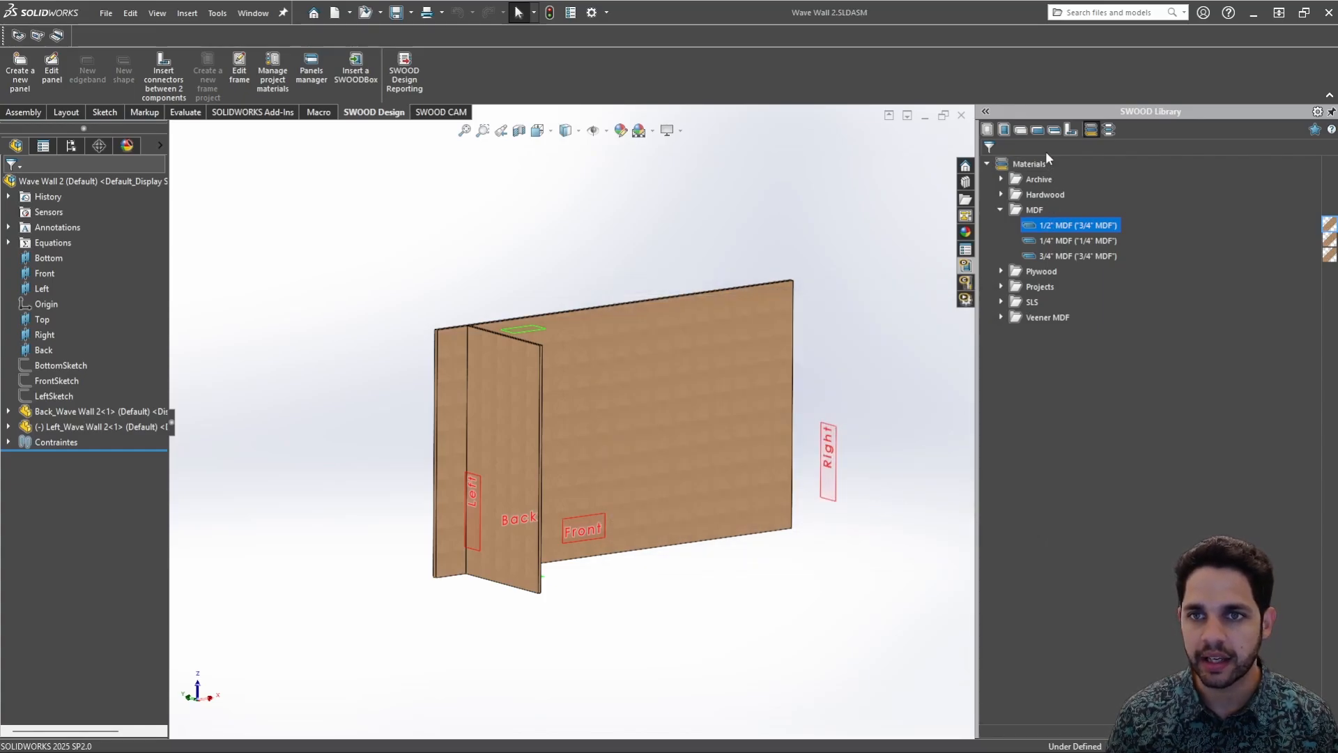
# Edit the library's 1_2 MDF panel so its material is 1/2" MDF, and close the panel file
pyautogui.click(1022, 131)
pyautogui.rightClick(1053, 198)
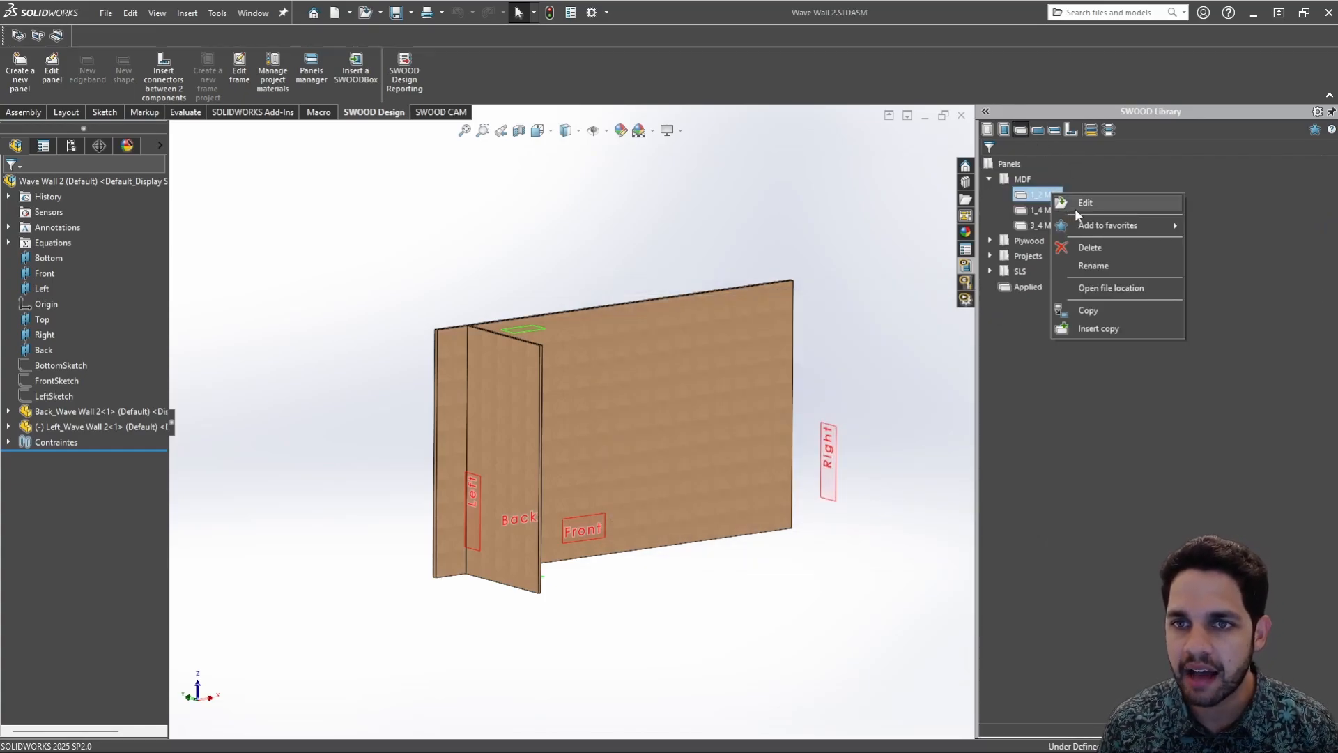
pyautogui.click(1078, 203)
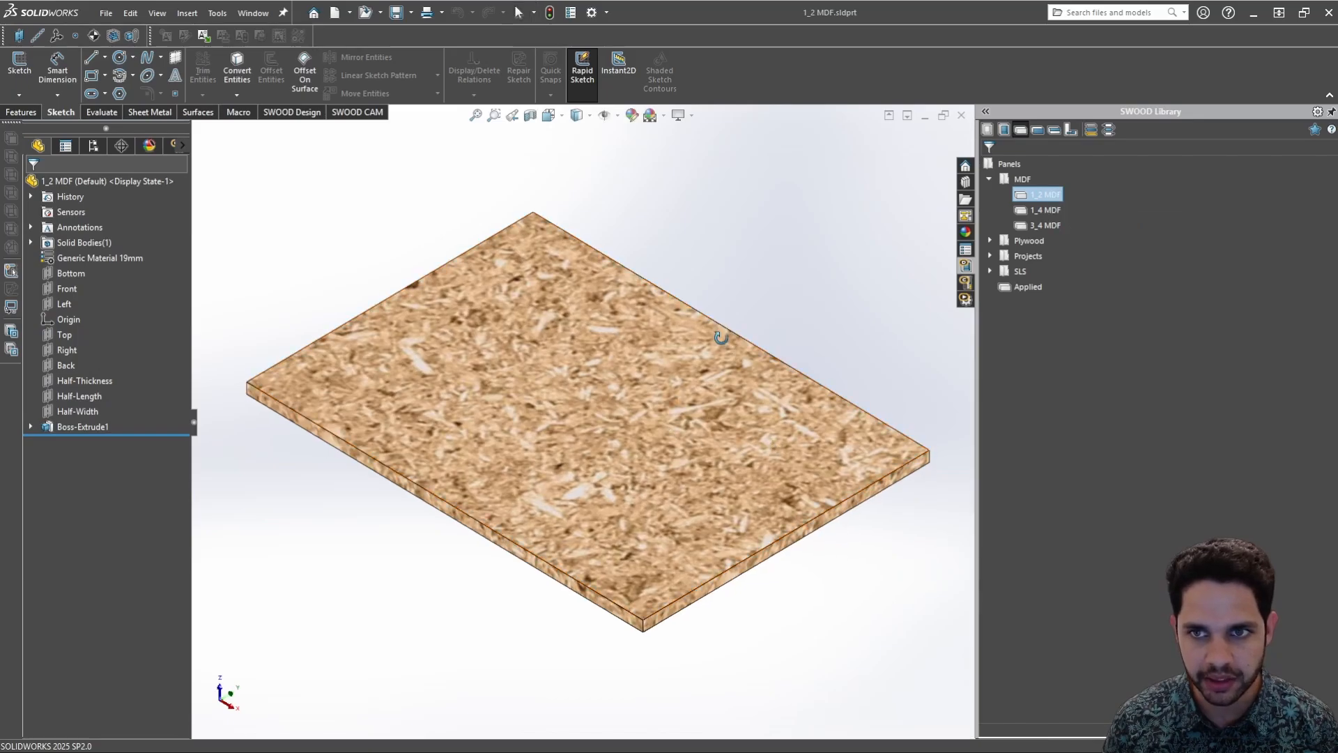
pyautogui.click(1092, 131)
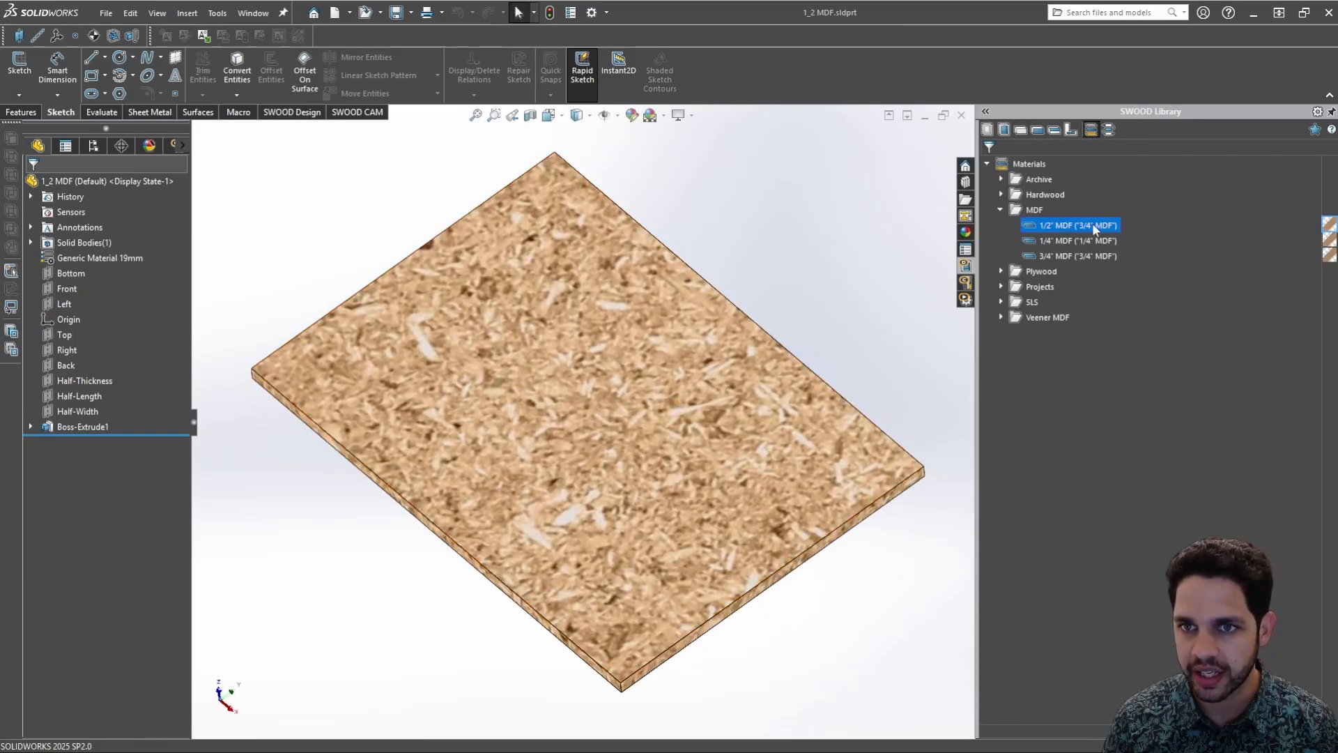
pyautogui.moveTo(1093, 225); pyautogui.dragTo(641, 335)
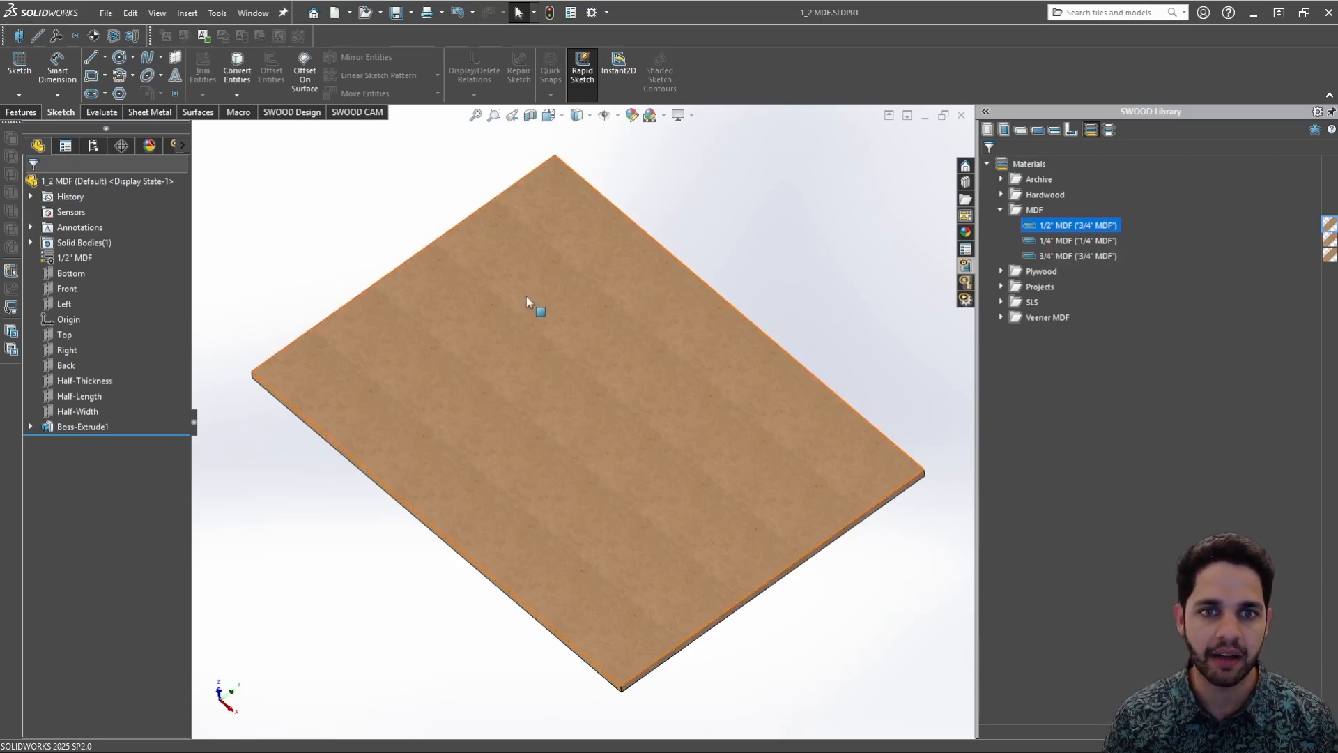
pyautogui.click(961, 116)
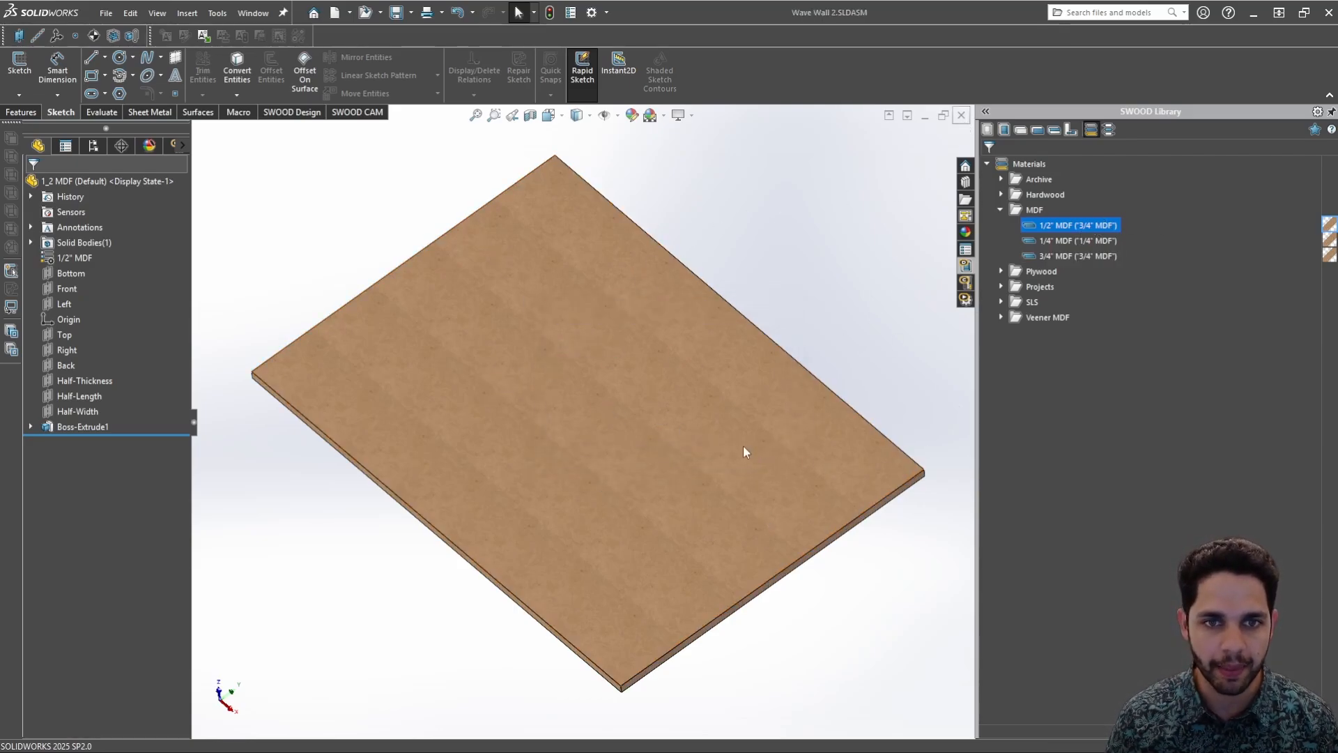
# Slide the left panel along the back panel to test its remaining freedom of movement
pyautogui.moveTo(540, 403); pyautogui.dragTo(558, 429)
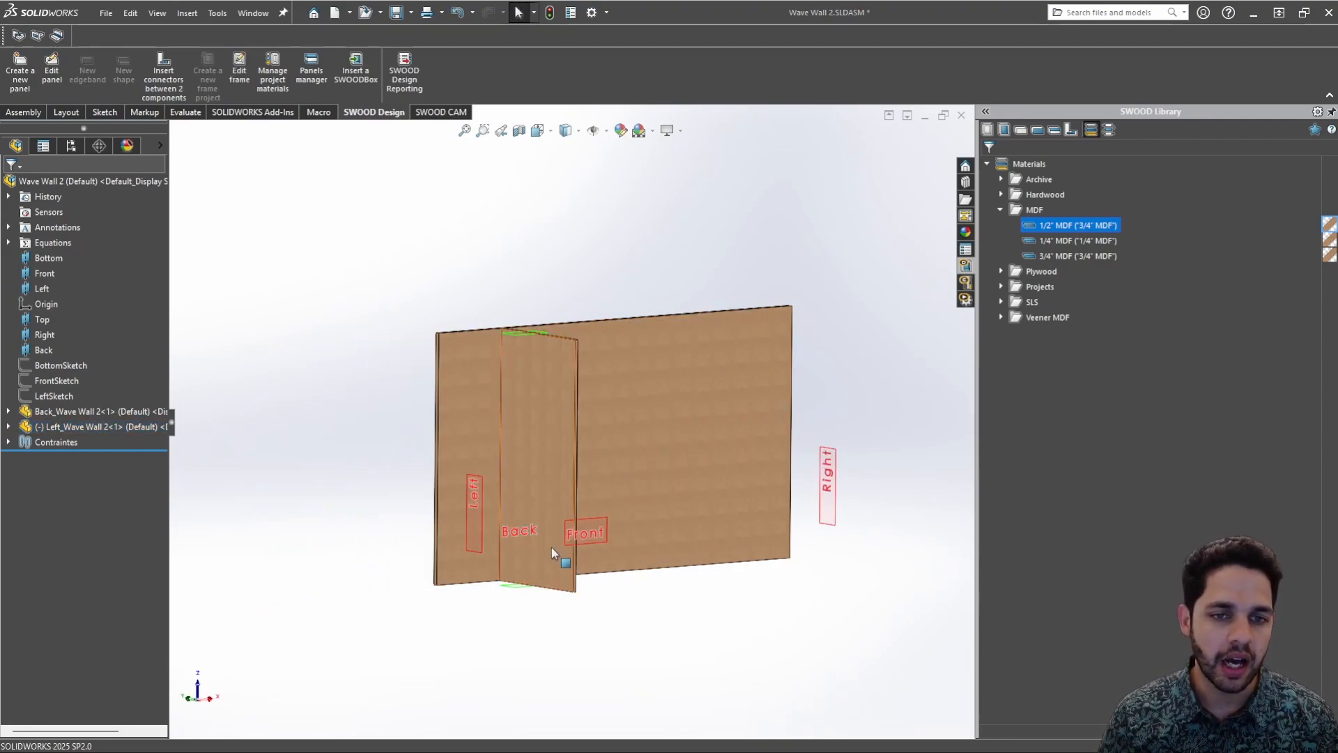
pyautogui.moveTo(550, 547)
pyautogui.mouseDown()
pyautogui.moveTo(511, 482)
pyautogui.moveTo(529, 513)
pyautogui.moveTo(524, 460)
pyautogui.mouseUp()
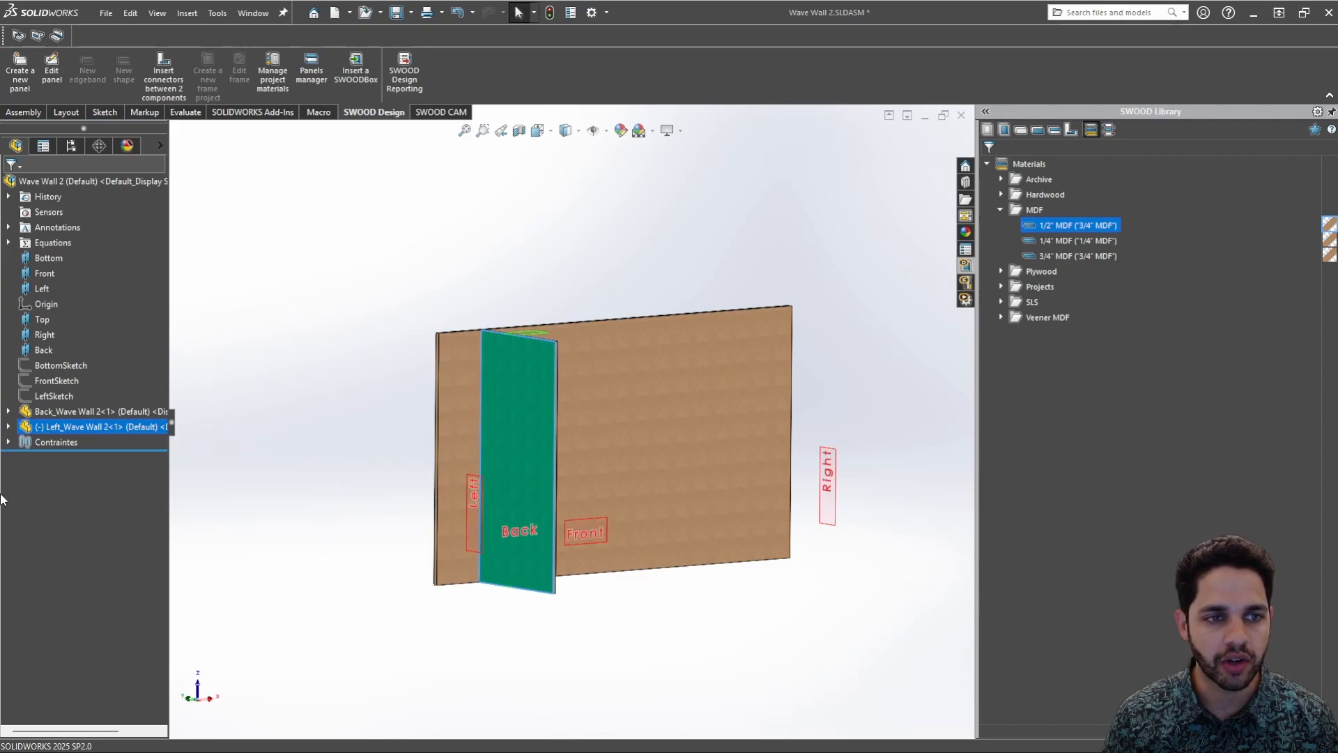
pyautogui.click(502, 545)
pyautogui.click(639, 599)
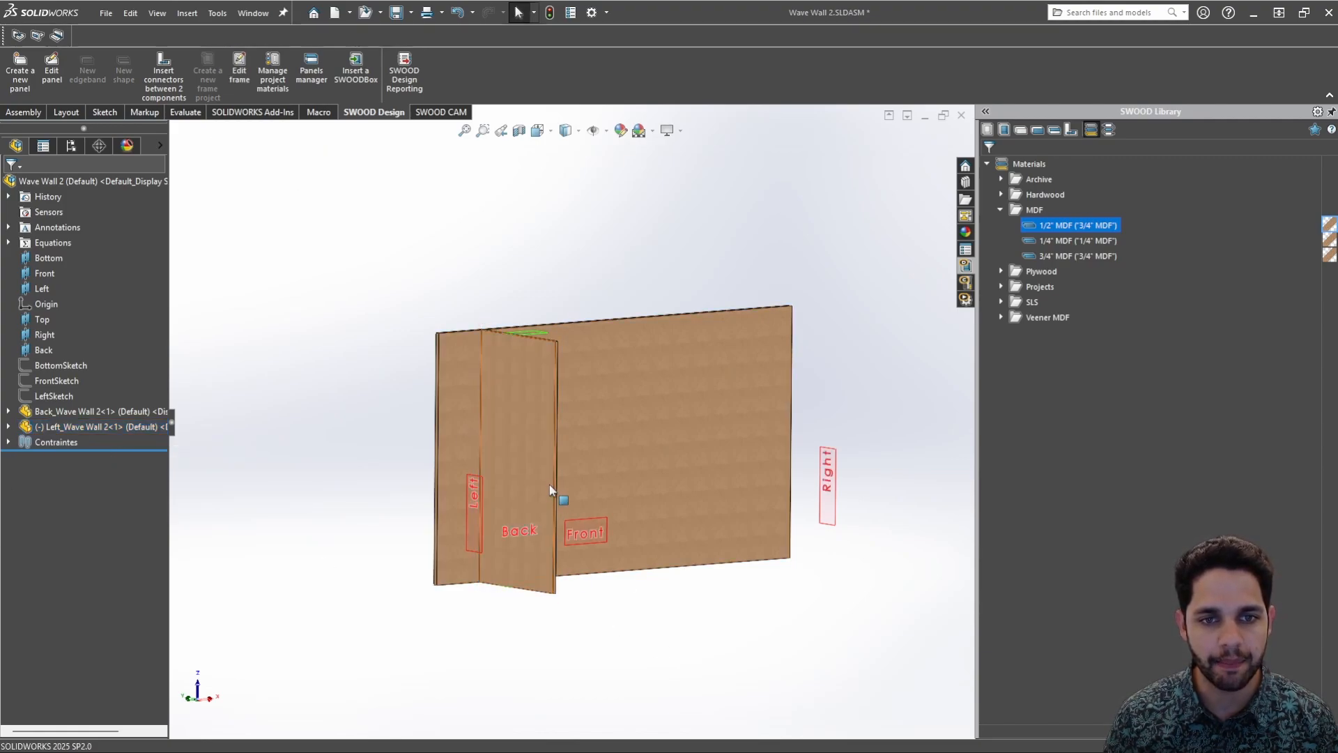
# Add a 2" distance mate between the left panel's face and the frame's Left plane
pyautogui.click(546, 481)
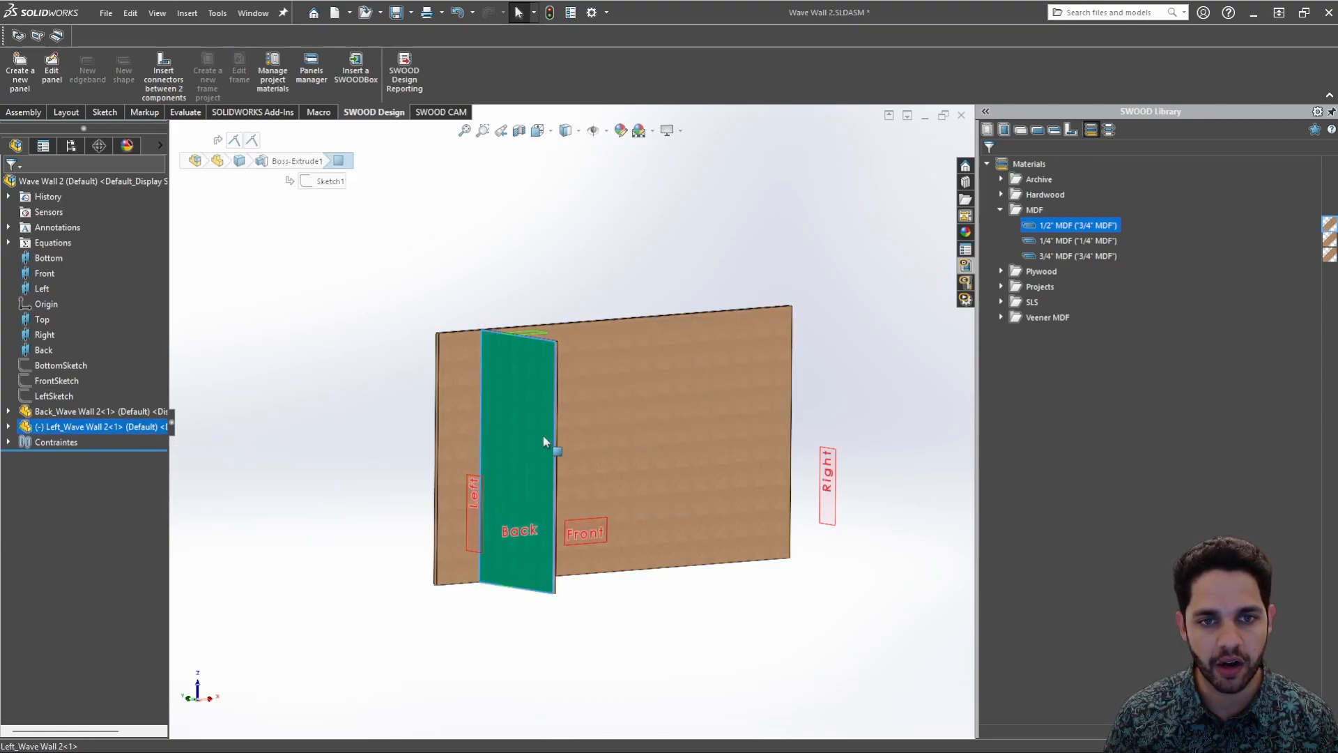
pyautogui.click(482, 507)
pyautogui.click(585, 492)
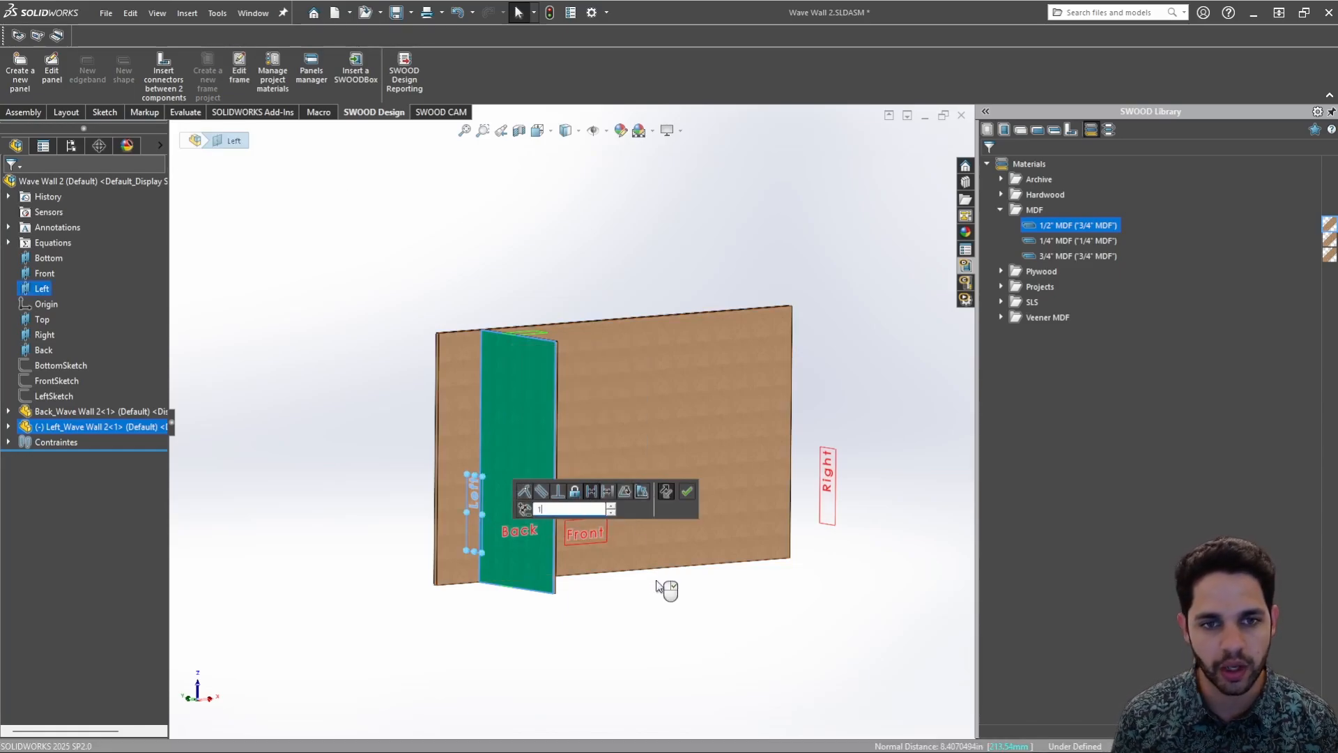
pyautogui.write('2')
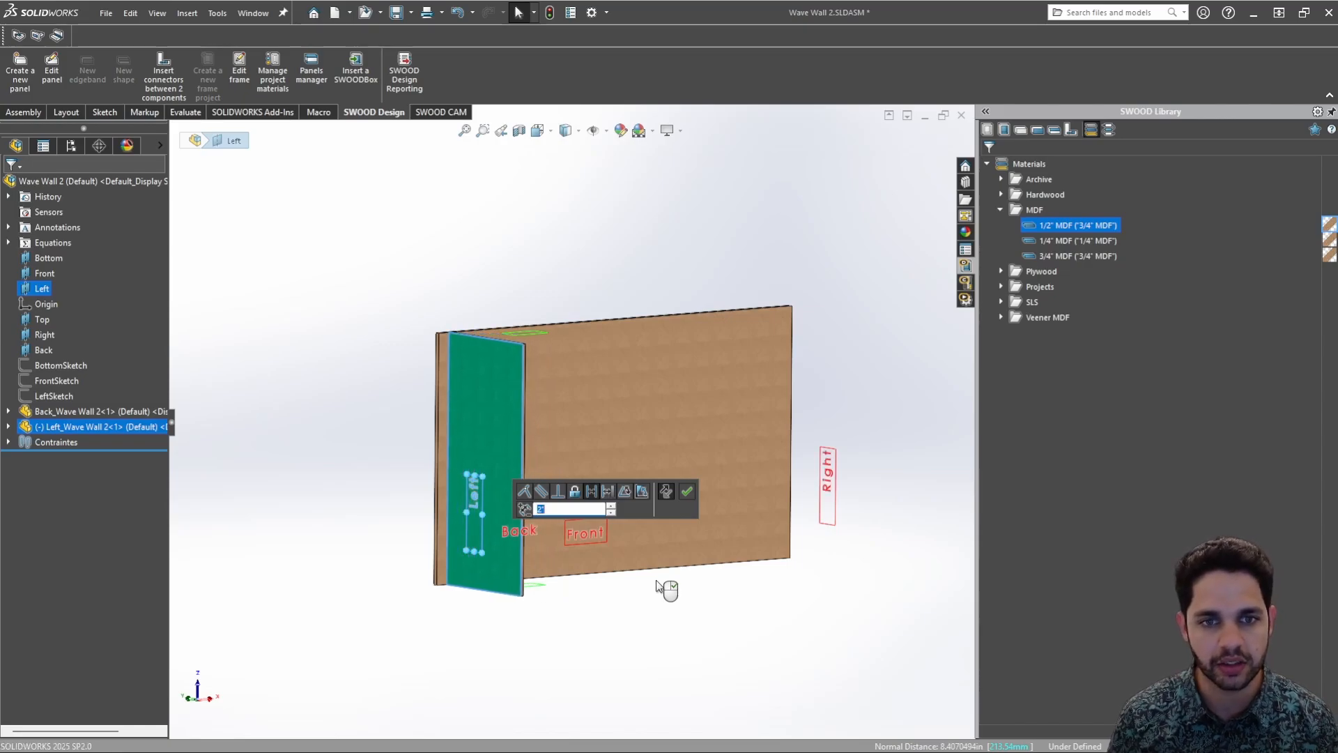
pyautogui.click(687, 491)
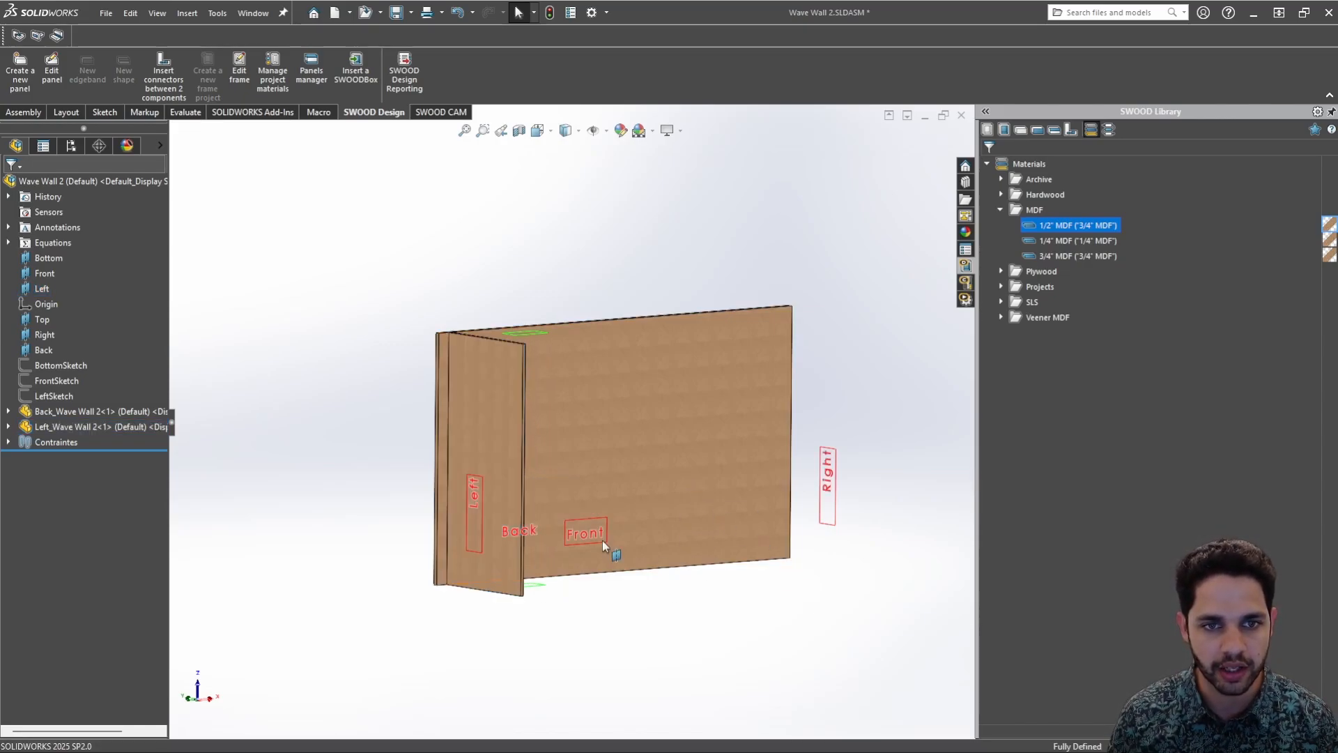
pyautogui.moveTo(603, 541); pyautogui.dragTo(550, 511, button='middle')
pyautogui.click(460, 399)
pyautogui.click(43, 146)
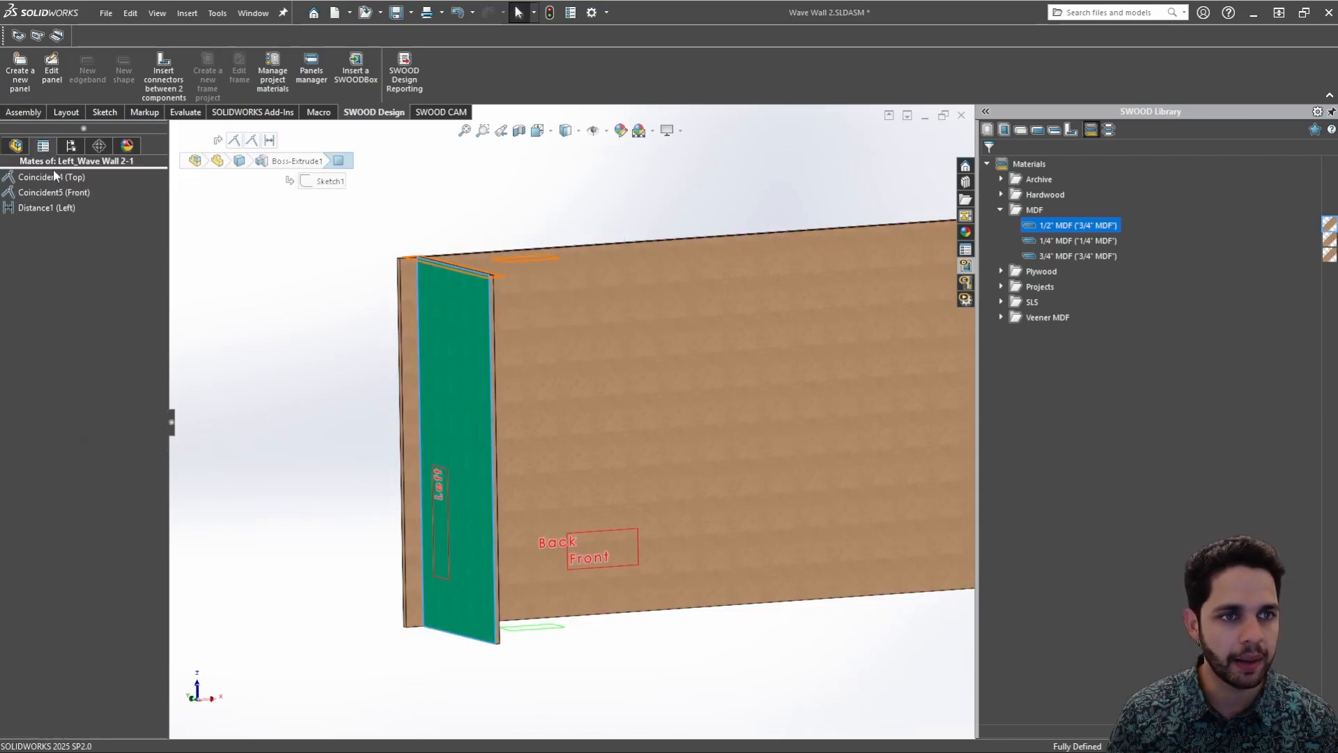
pyautogui.rightClick(50, 208)
pyautogui.click(66, 123)
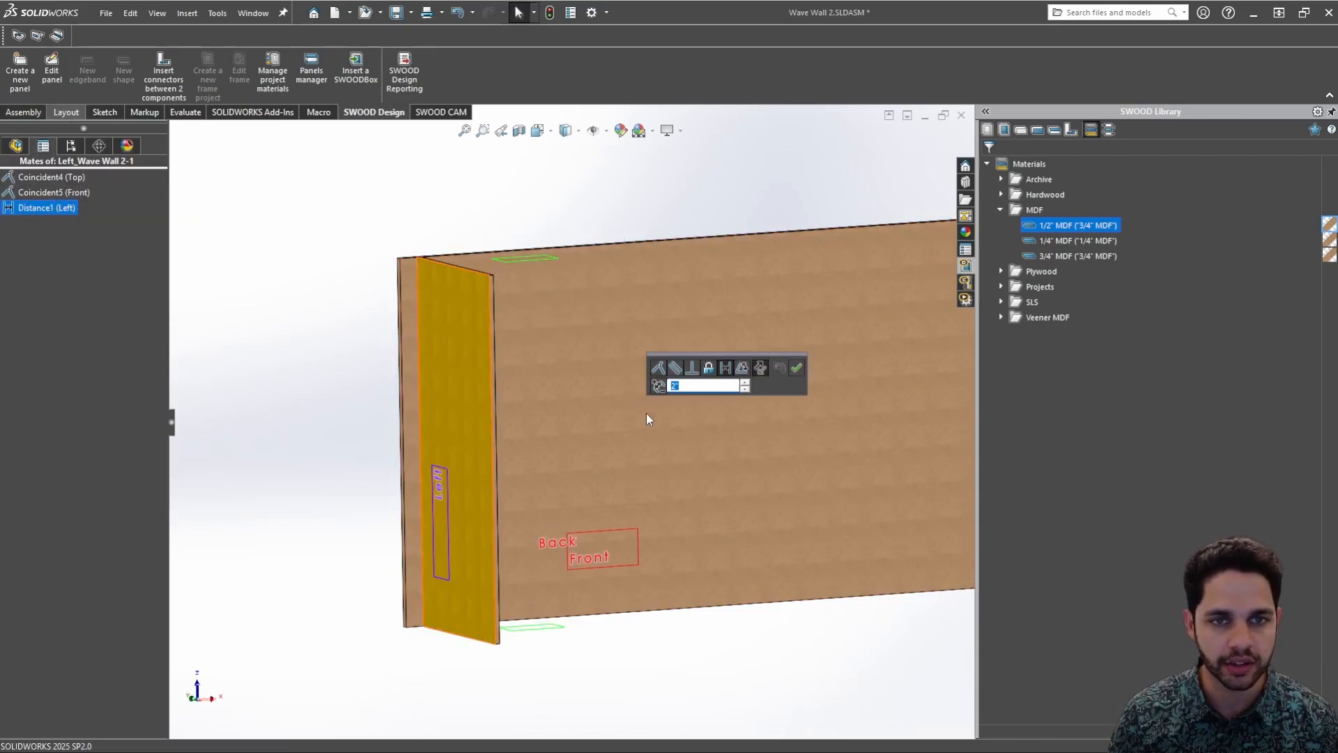
pyautogui.write('1')
pyautogui.press('Return')
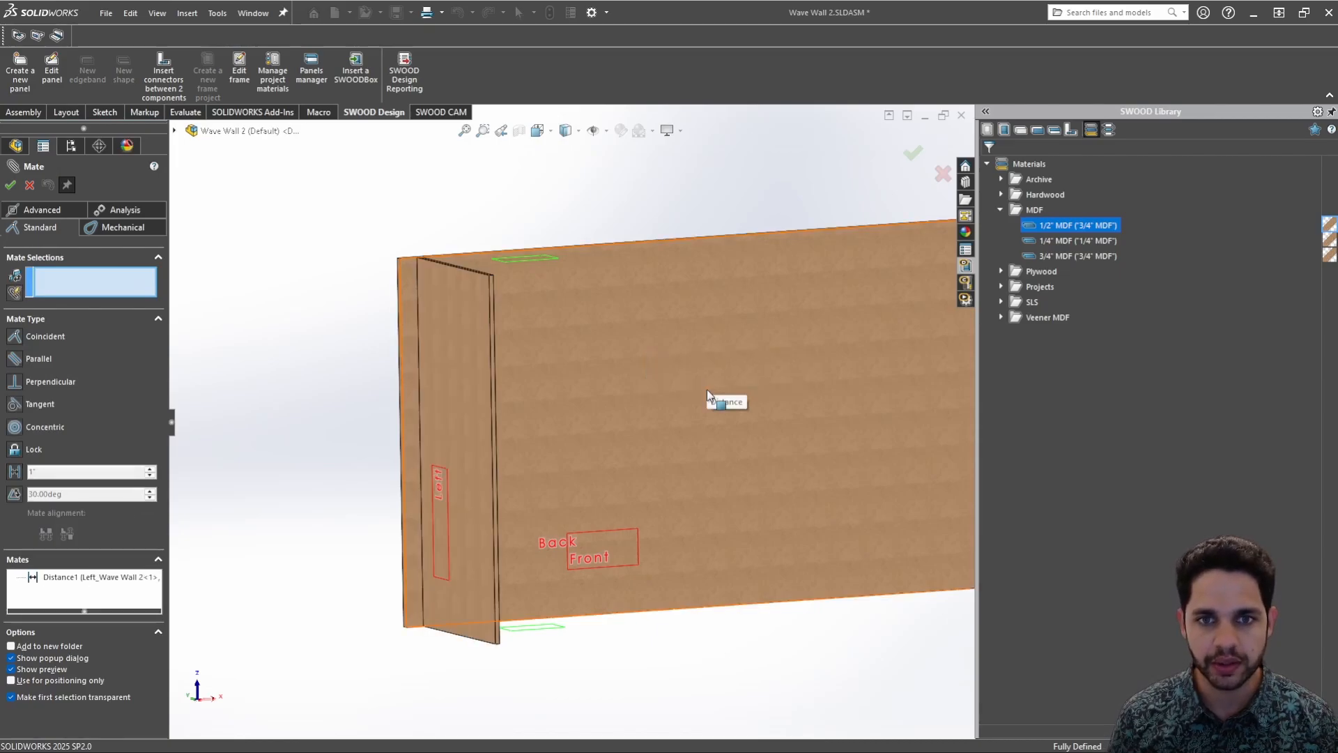
pyautogui.click(32, 185)
# Set the distance mate between the left panel and the frame's Left plane to 1"
pyautogui.click(457, 307)
pyautogui.click(50, 147)
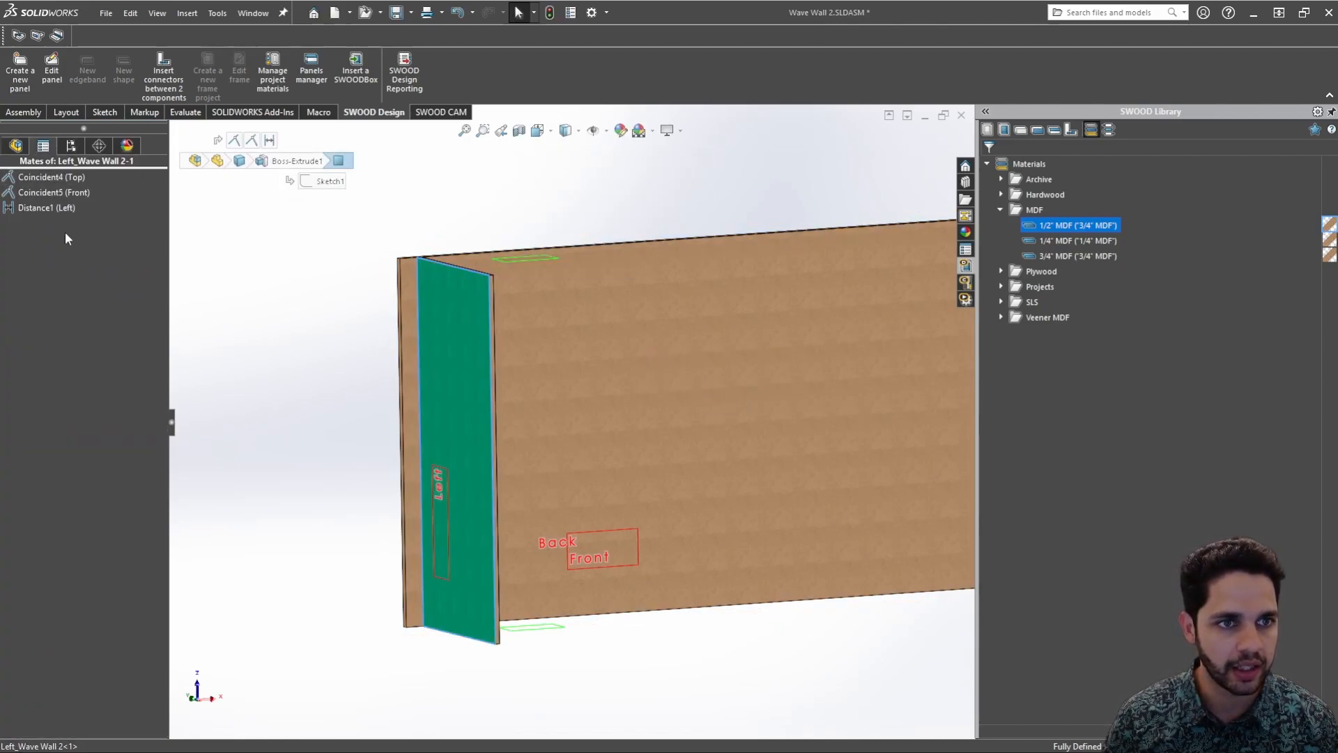
pyautogui.click(54, 207)
pyautogui.rightClick(54, 208)
pyautogui.press('Escape')
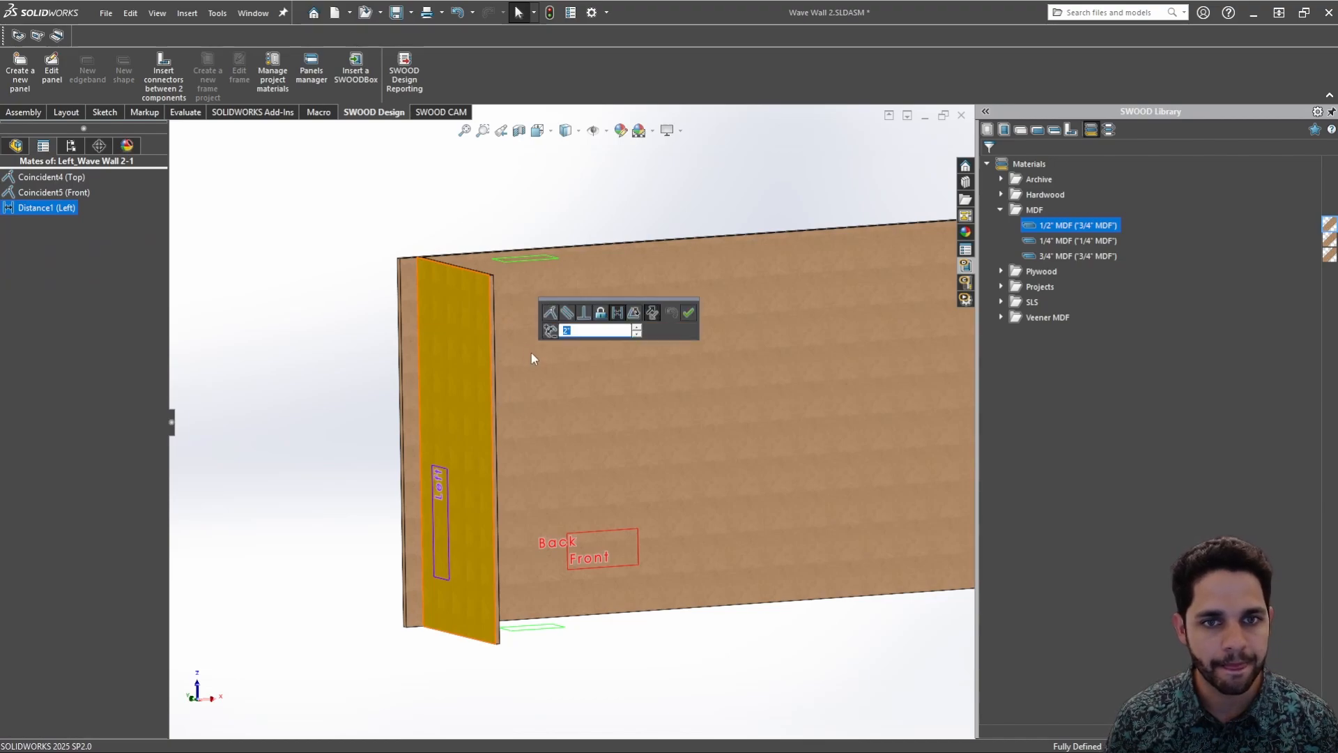
pyautogui.click(600, 328)
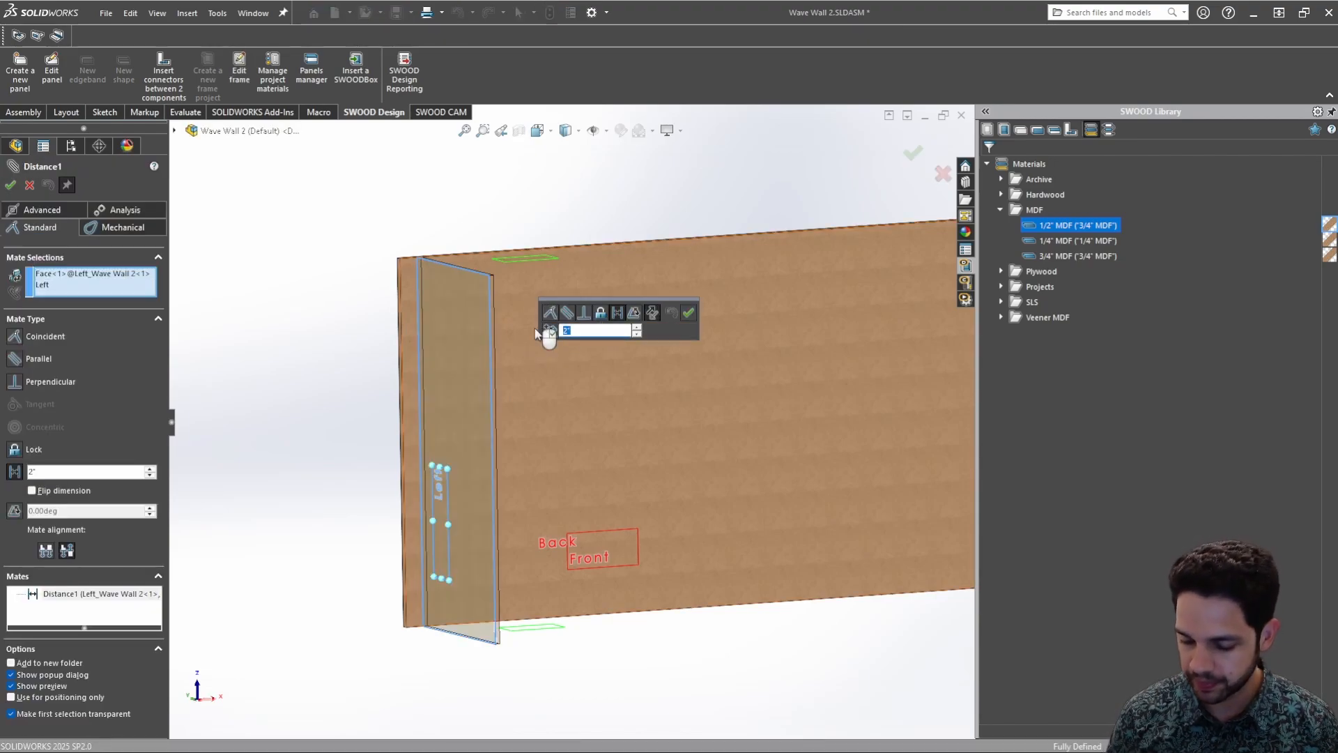
pyautogui.write('1')
pyautogui.press('Return')
pyautogui.click(689, 312)
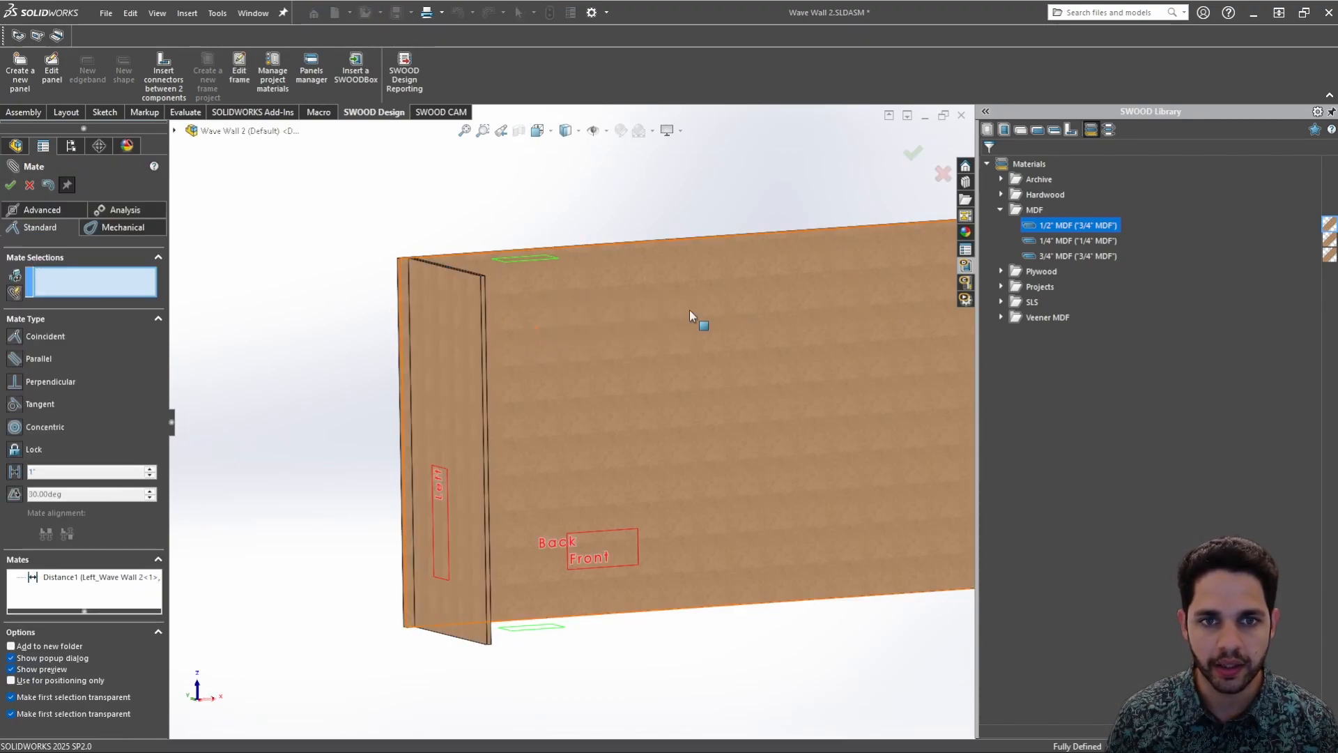
pyautogui.moveTo(636, 410); pyautogui.dragTo(534, 402, button='middle')
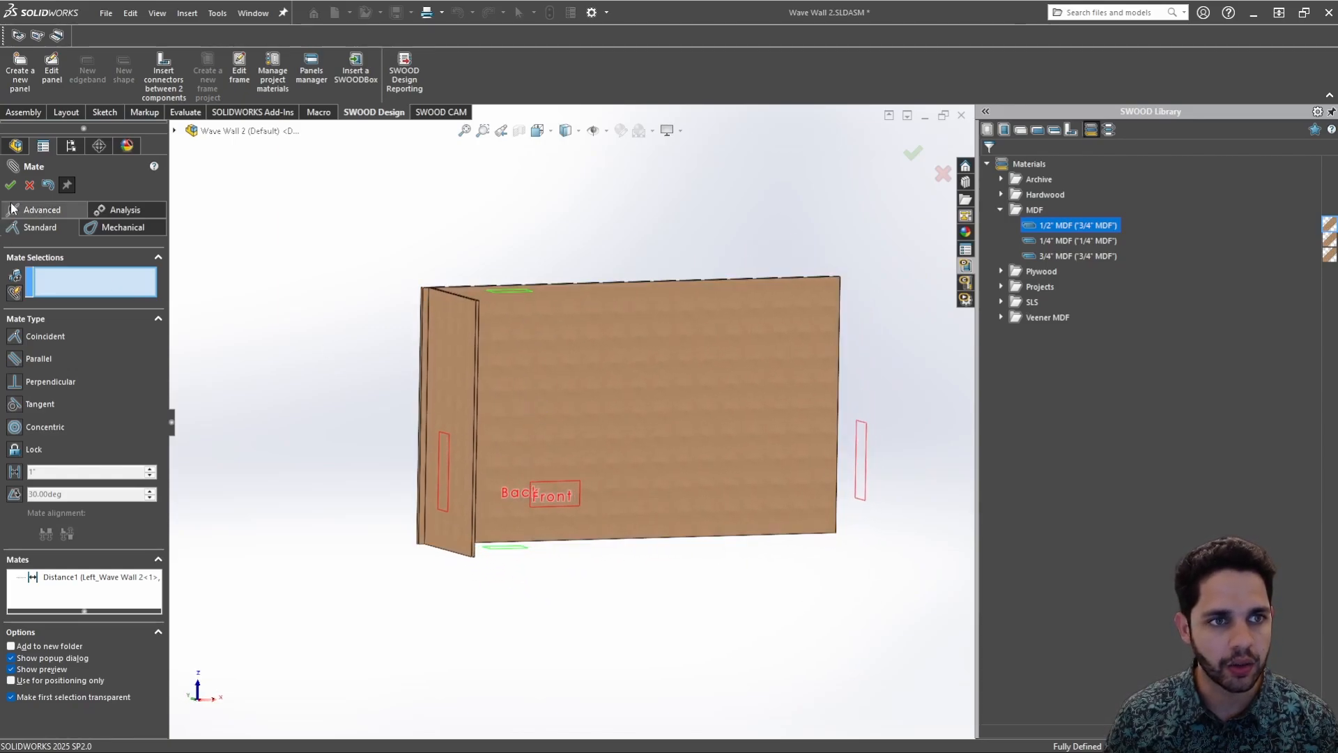
pyautogui.click(11, 185)
# Examine the left panel from several angles, checking its inset from the back panel's left edge and the open right side
pyautogui.scroll(-1, 425, 399)
pyautogui.moveTo(424, 398); pyautogui.dragTo(467, 369, button='middle')
pyautogui.moveTo(467, 369); pyautogui.dragTo(622, 392)
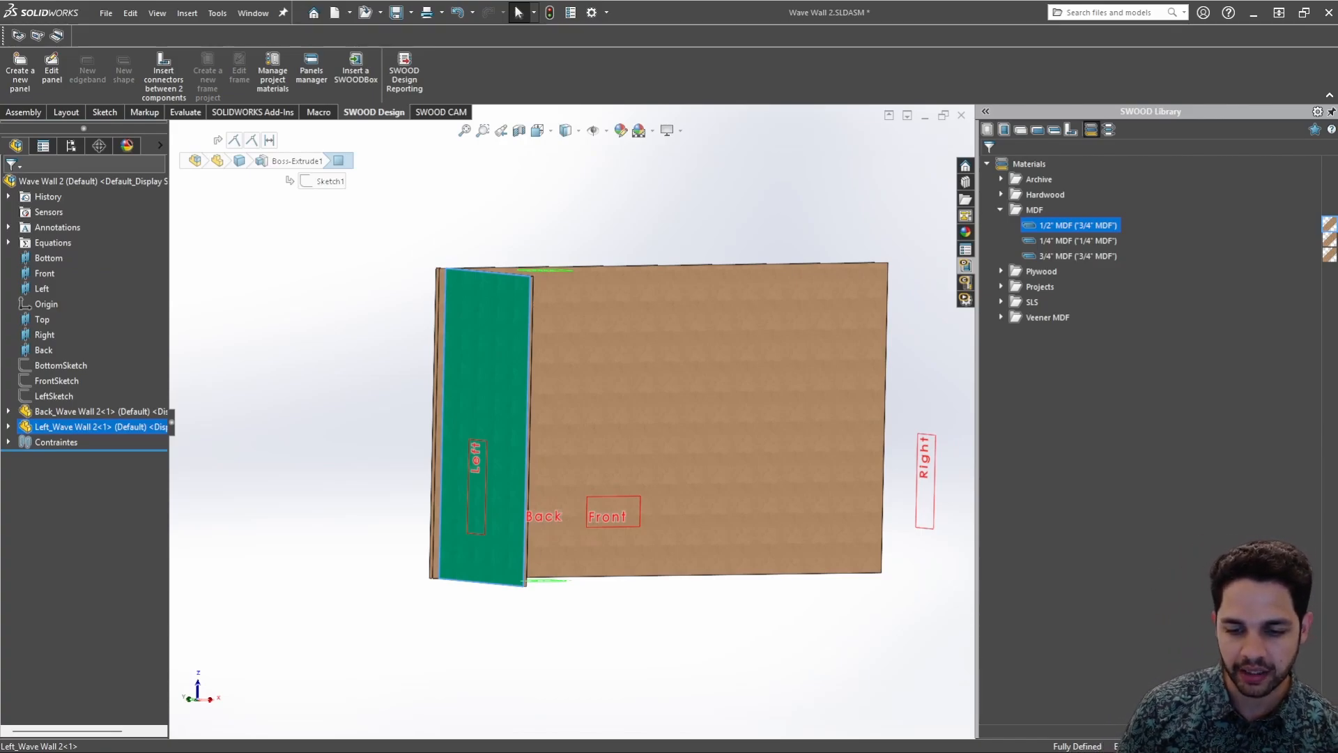
pyautogui.moveTo(1052, 751)
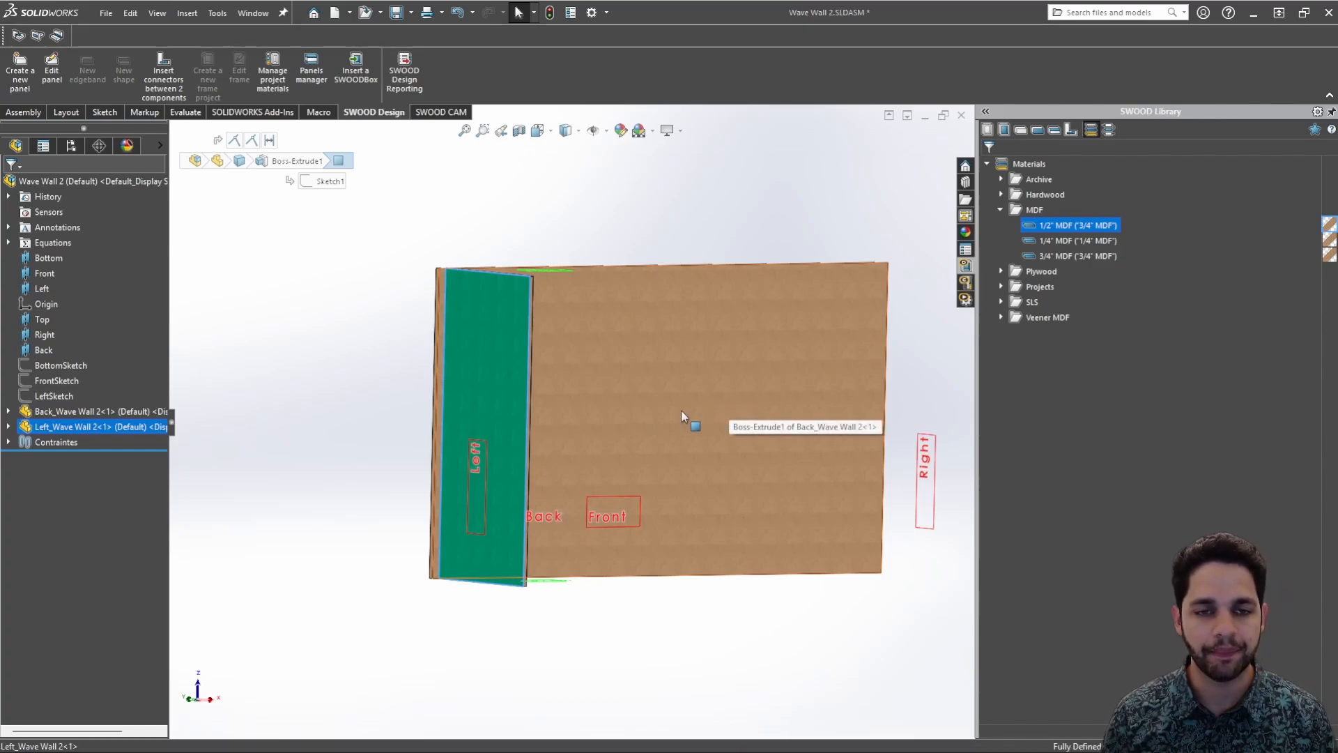
pyautogui.moveTo(680, 410); pyautogui.dragTo(613, 371, button='middle')
pyautogui.keyDown('ctrl'); pyautogui.moveTo(721, 411); pyautogui.dragTo(701, 406, button='middle'); pyautogui.keyUp('ctrl')
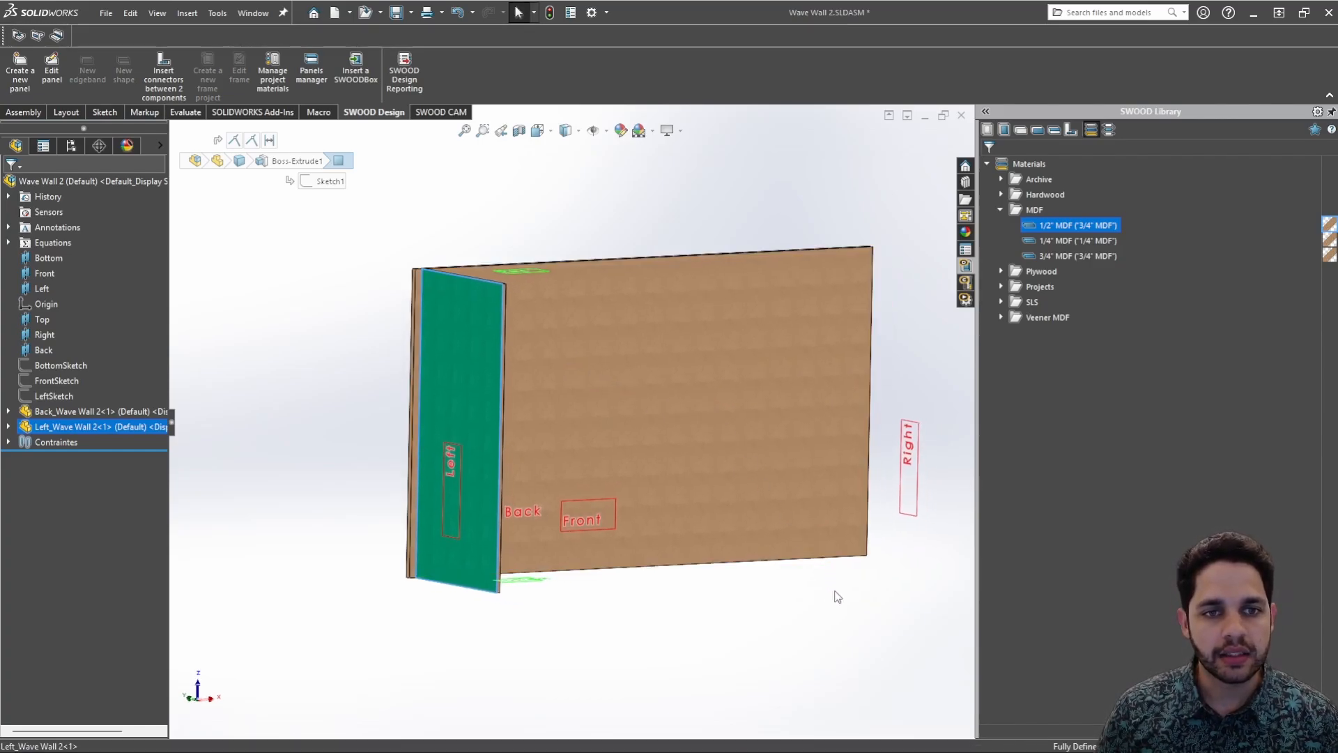
pyautogui.click(834, 590)
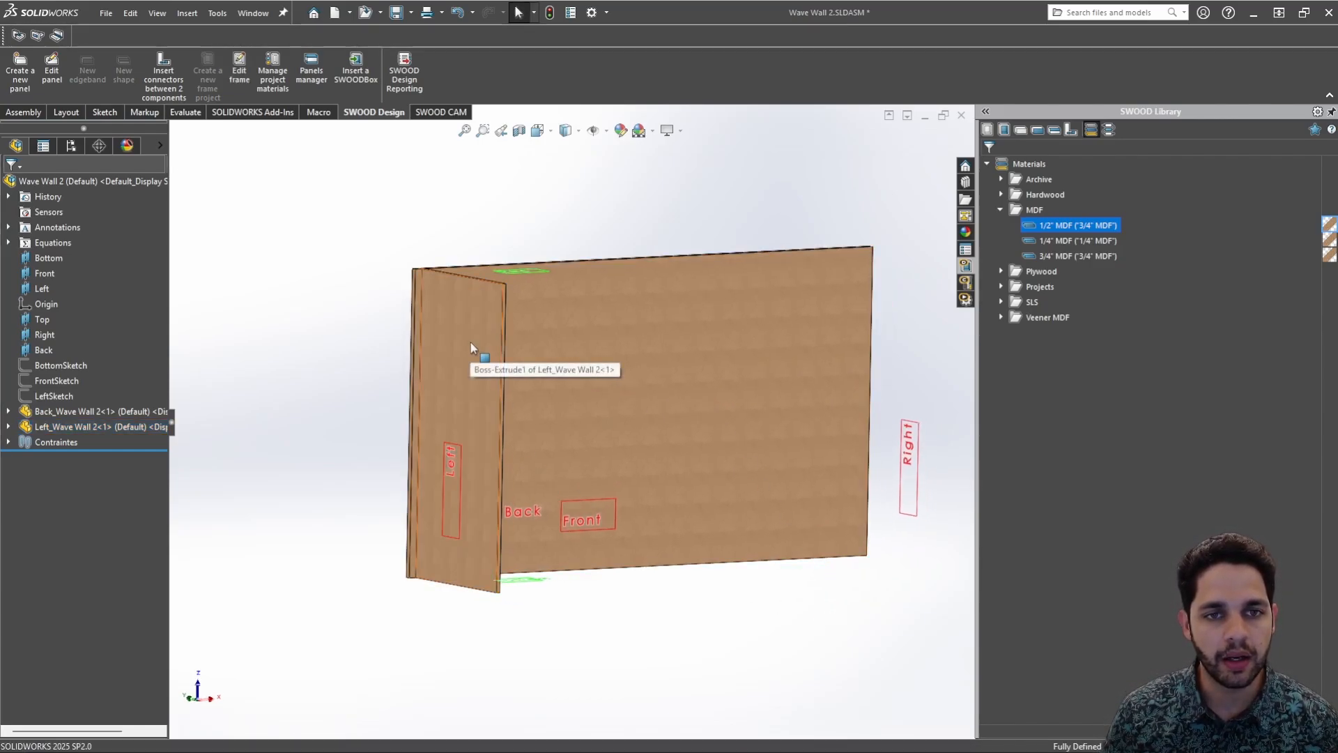
pyautogui.moveTo(499, 366); pyautogui.dragTo(423, 370, button='middle')
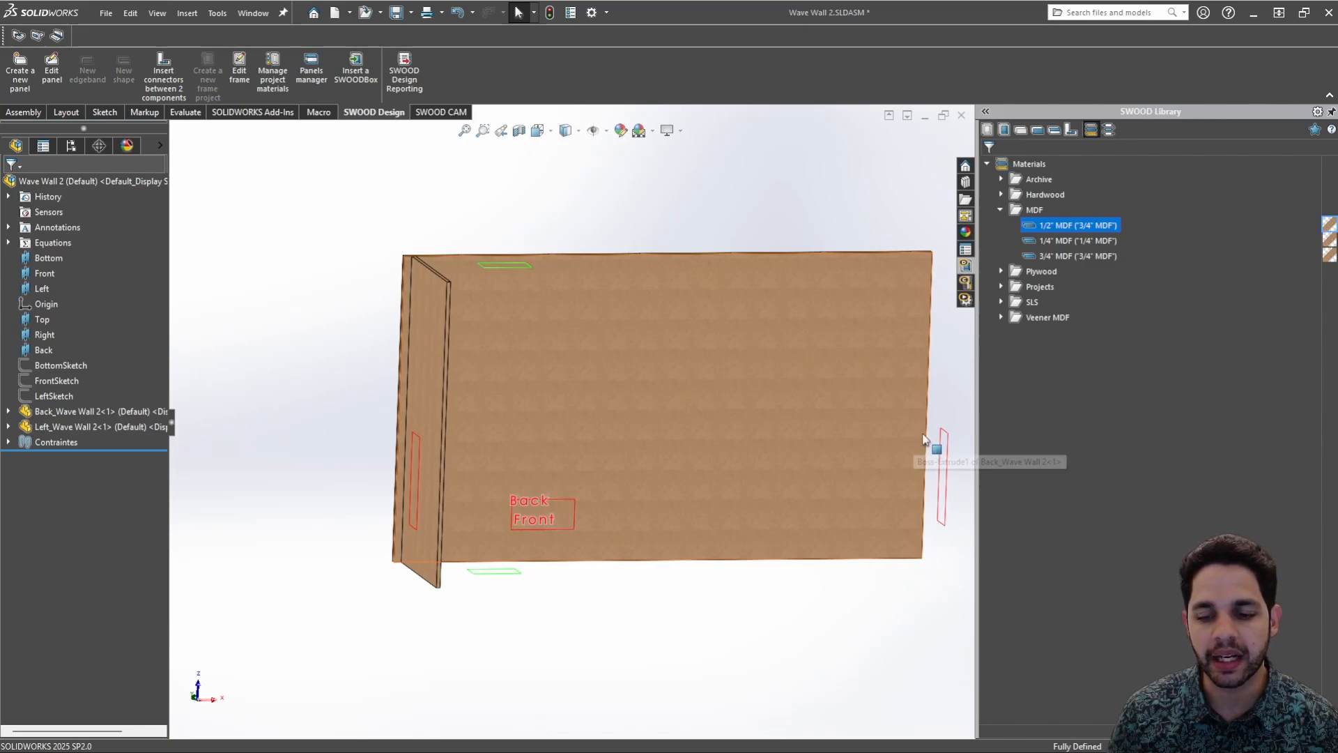
pyautogui.scroll(2, 925, 442)
pyautogui.moveTo(903, 430)
pyautogui.mouseDown(button='middle')
pyautogui.moveTo(924, 392)
pyautogui.moveTo(886, 428)
pyautogui.mouseUp(button='middle')
pyautogui.scroll(-1, 886, 428)
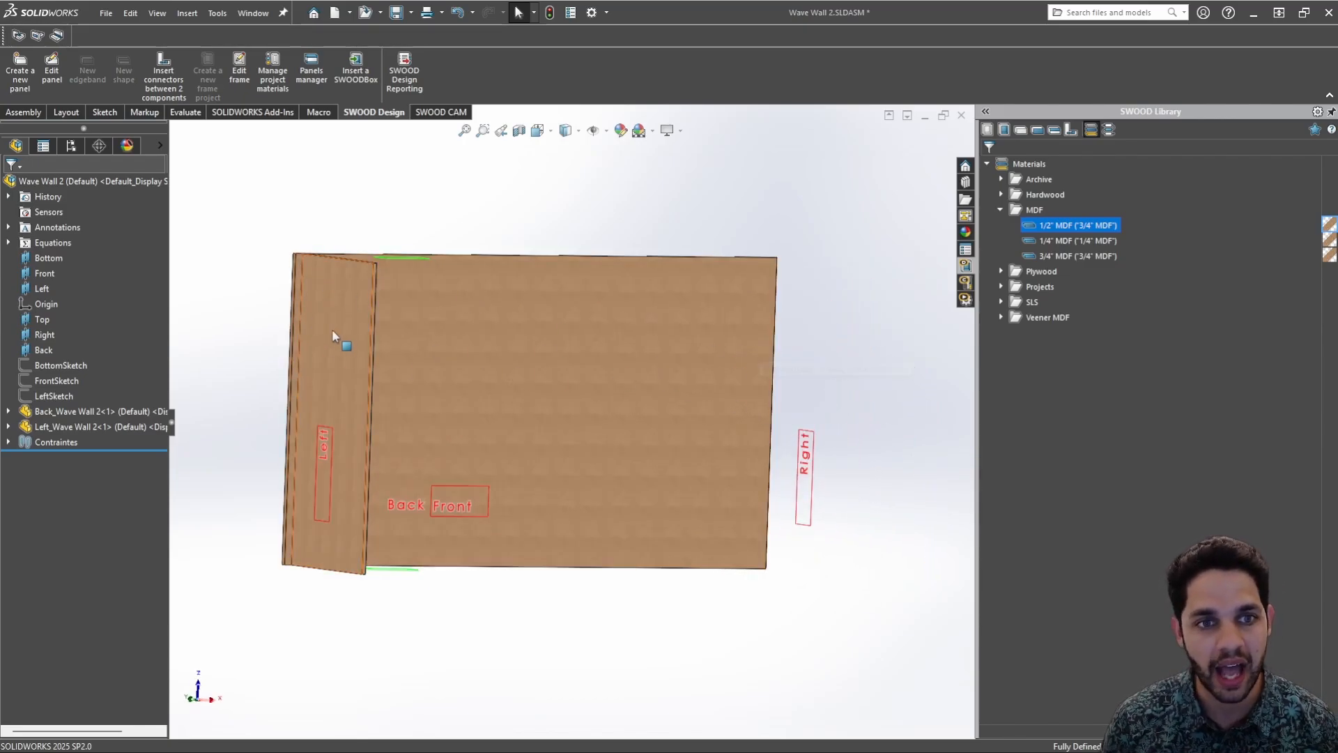
pyautogui.moveTo(541, 338)
pyautogui.mouseDown(button='middle')
pyautogui.moveTo(567, 358)
pyautogui.moveTo(546, 357)
pyautogui.mouseUp(button='middle')
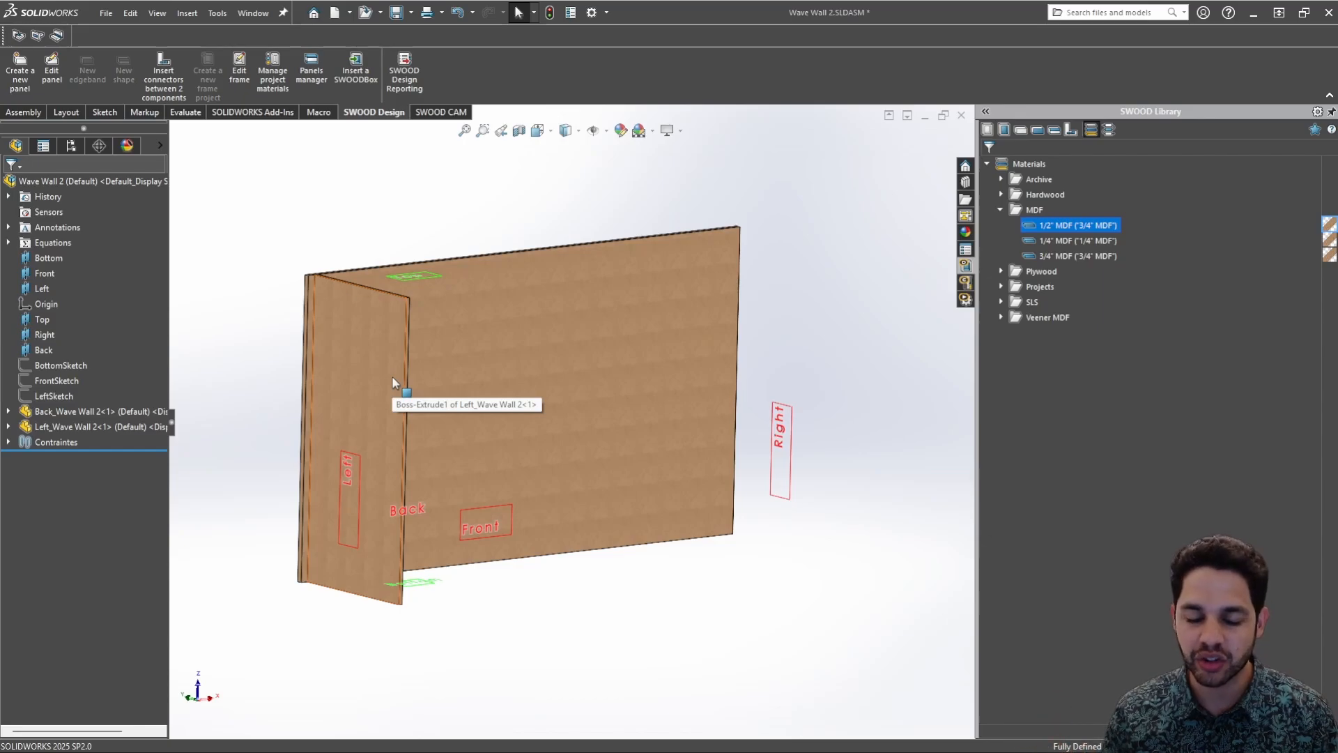
pyautogui.moveTo(562, 469); pyautogui.dragTo(330, 348, button='middle')
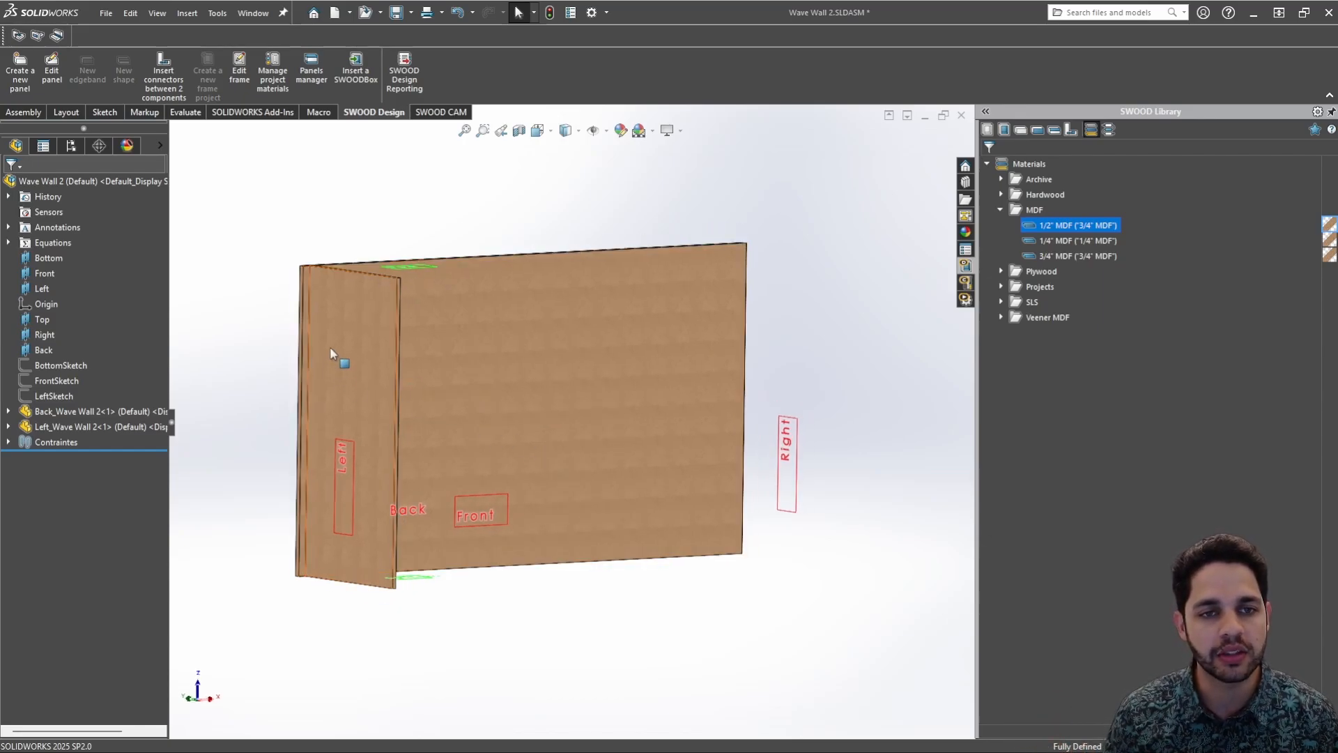
pyautogui.click(335, 337)
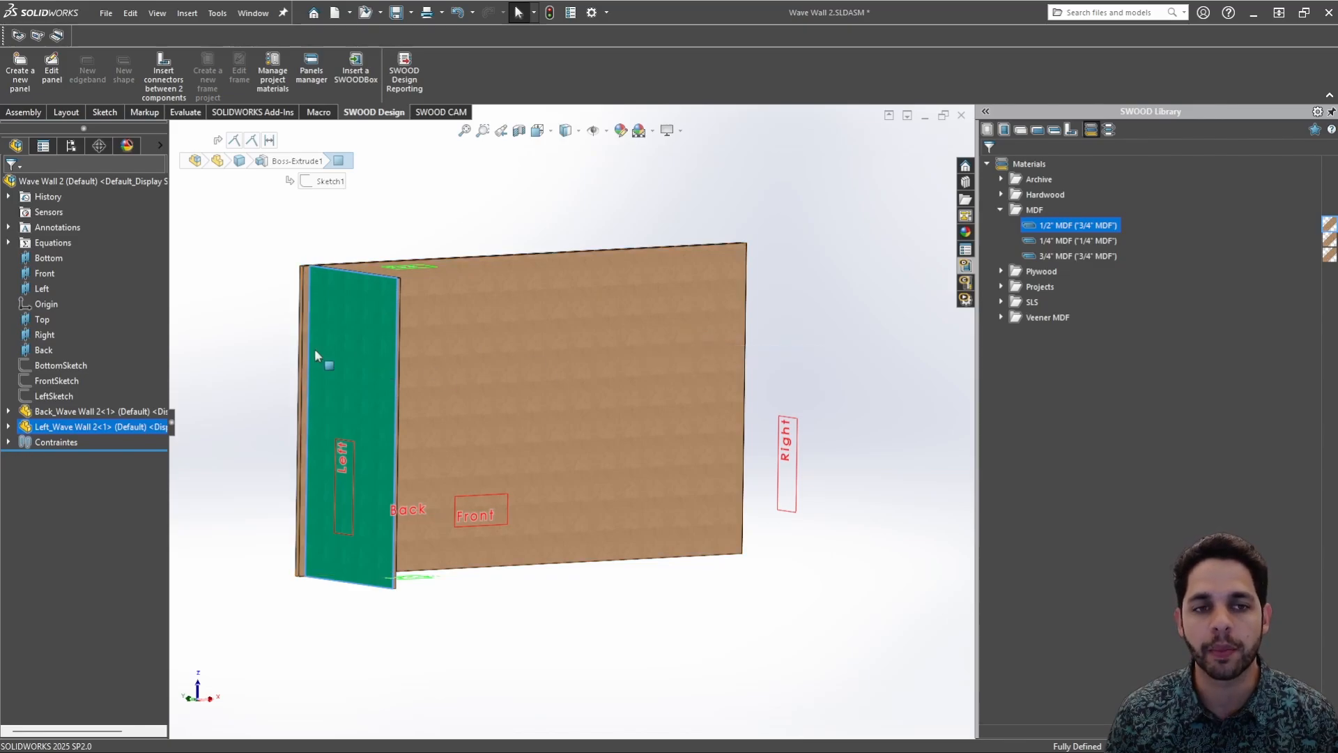
pyautogui.click(257, 562)
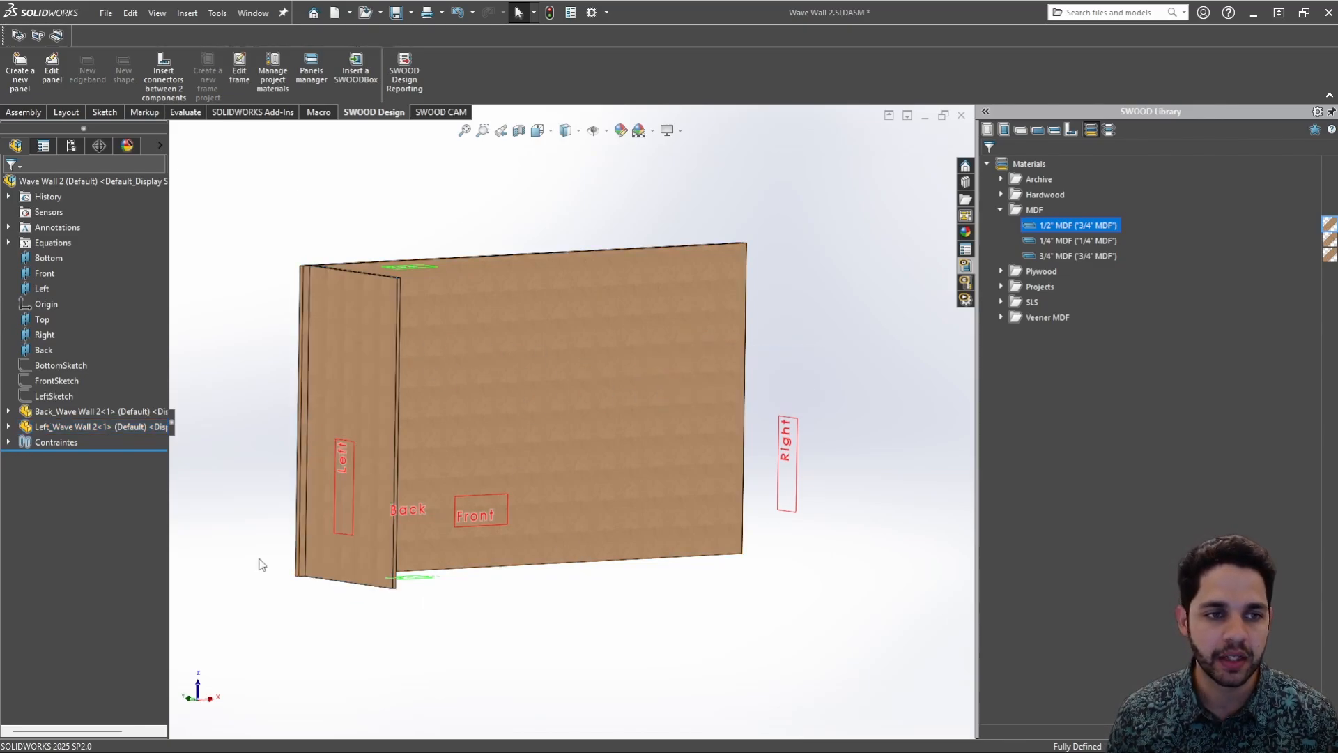
# Edit the left panel in the context of the assembly and start a Linear Pattern in it
pyautogui.click(96, 428)
pyautogui.rightClick(126, 432)
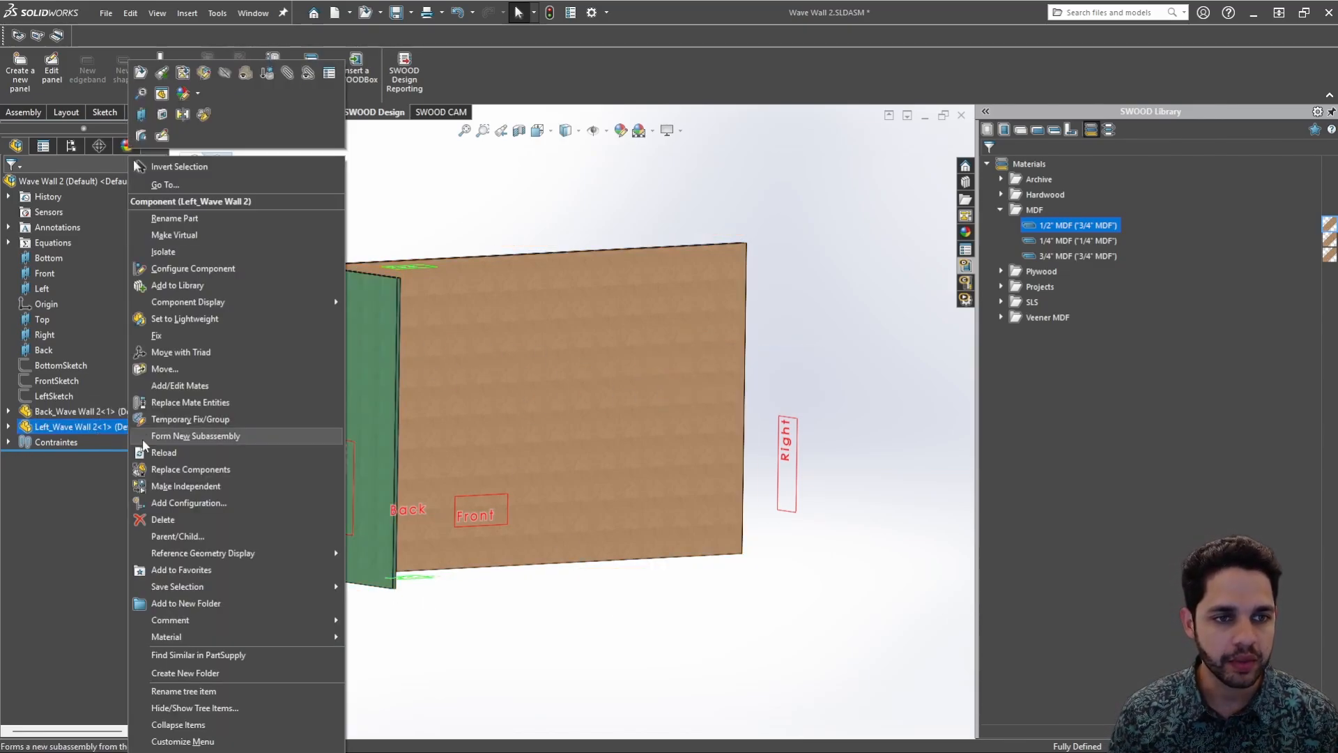
pyautogui.click(382, 171)
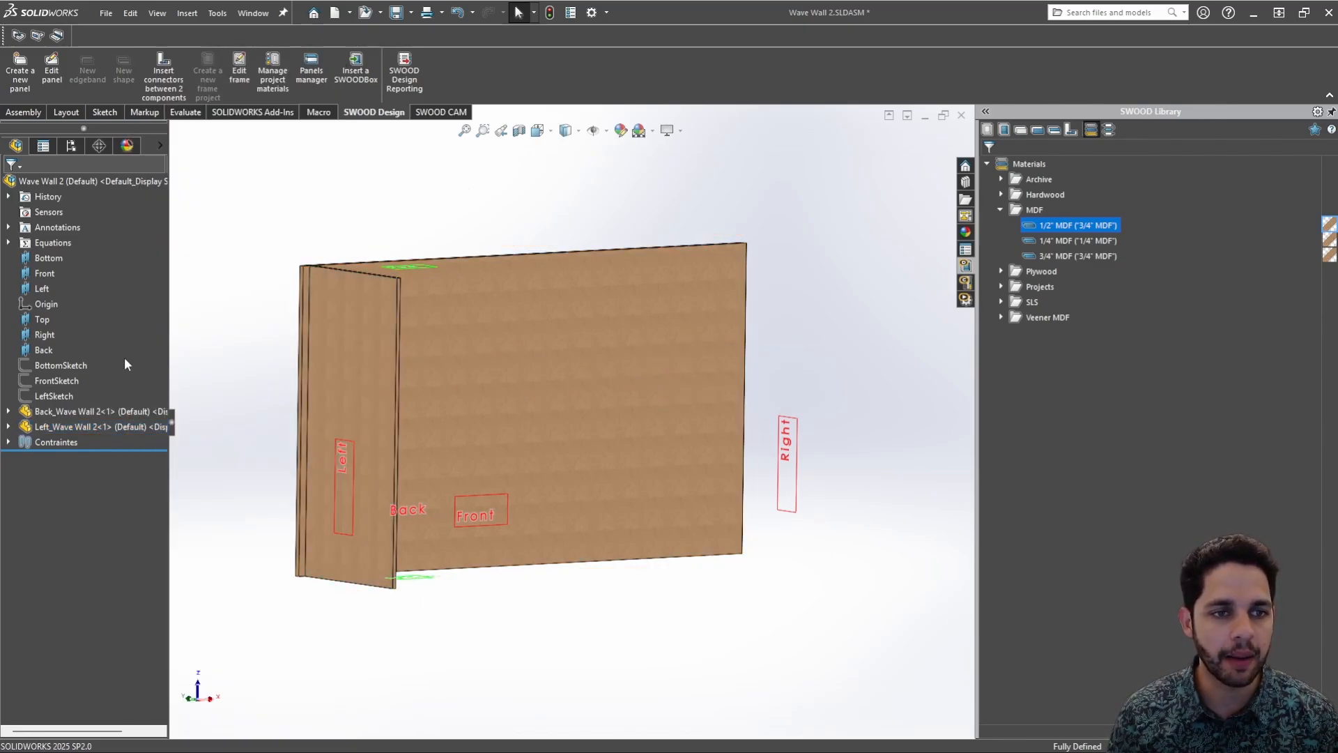
pyautogui.click(95, 431)
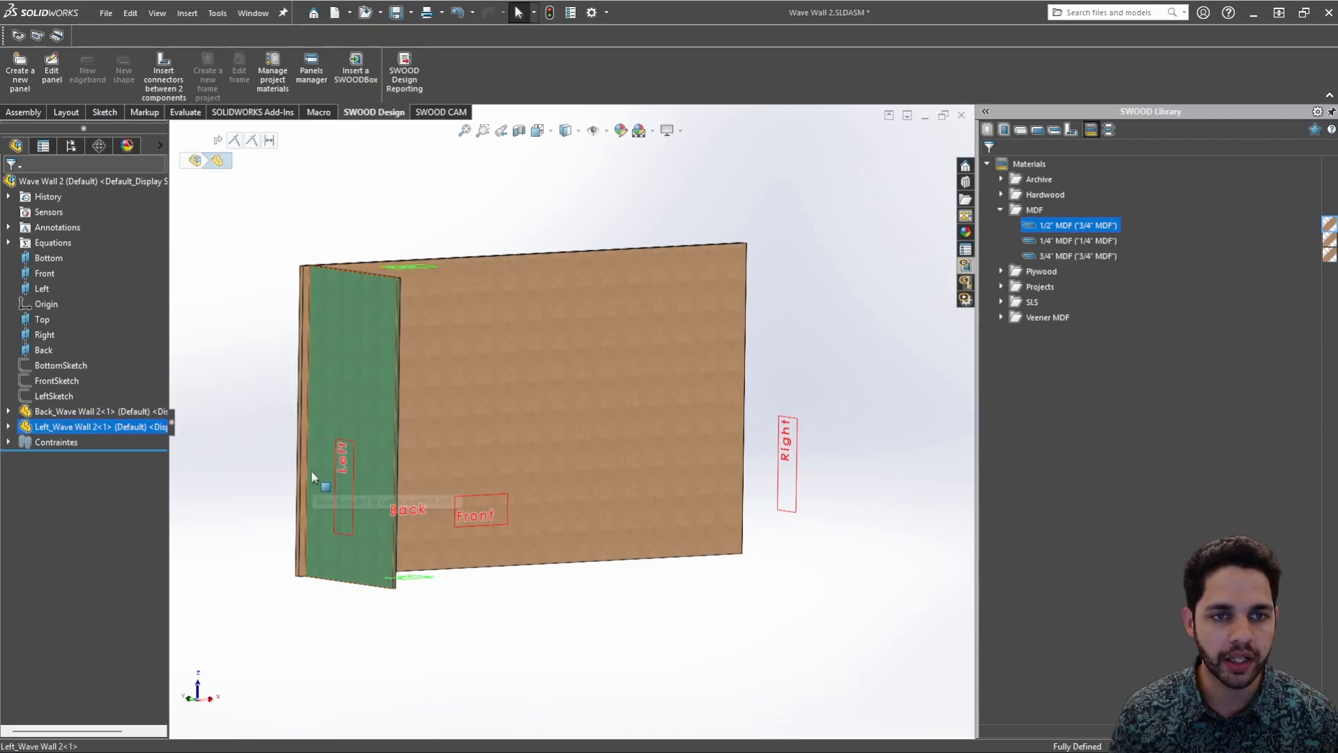
pyautogui.rightClick(119, 426)
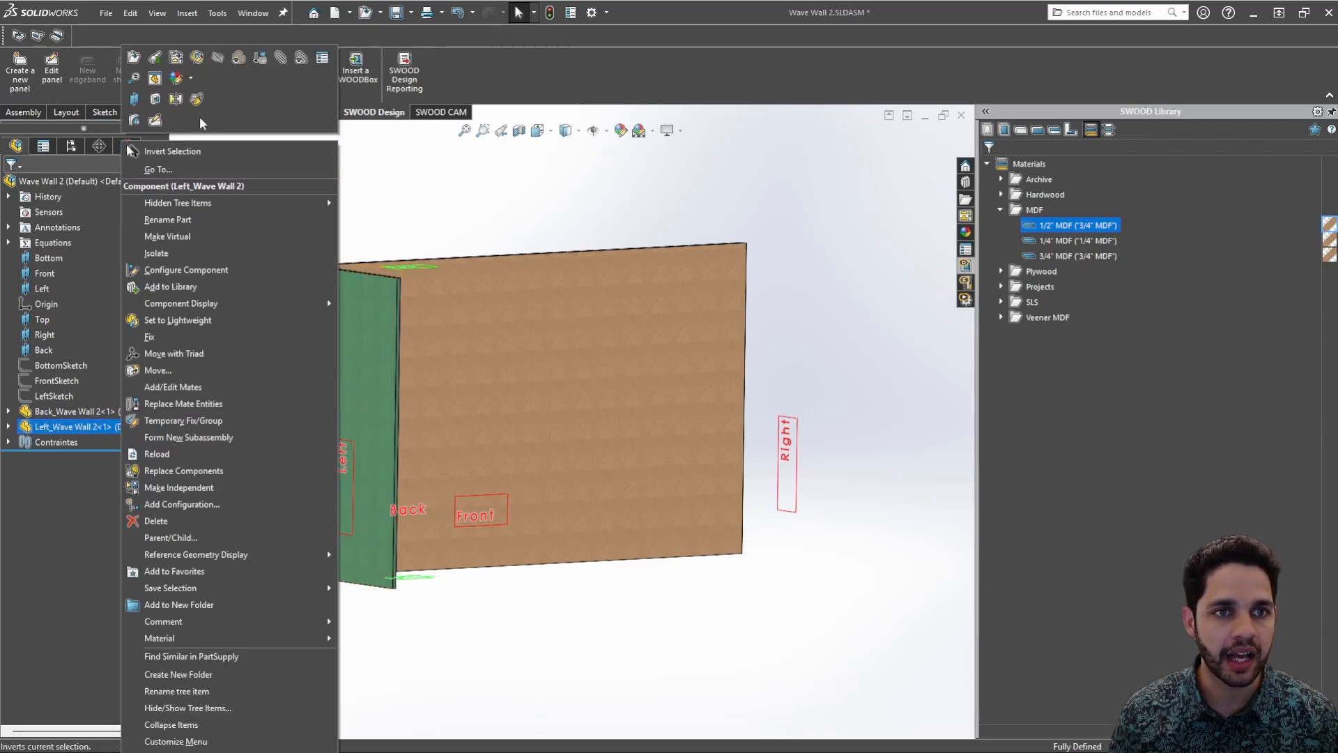
pyautogui.click(208, 60)
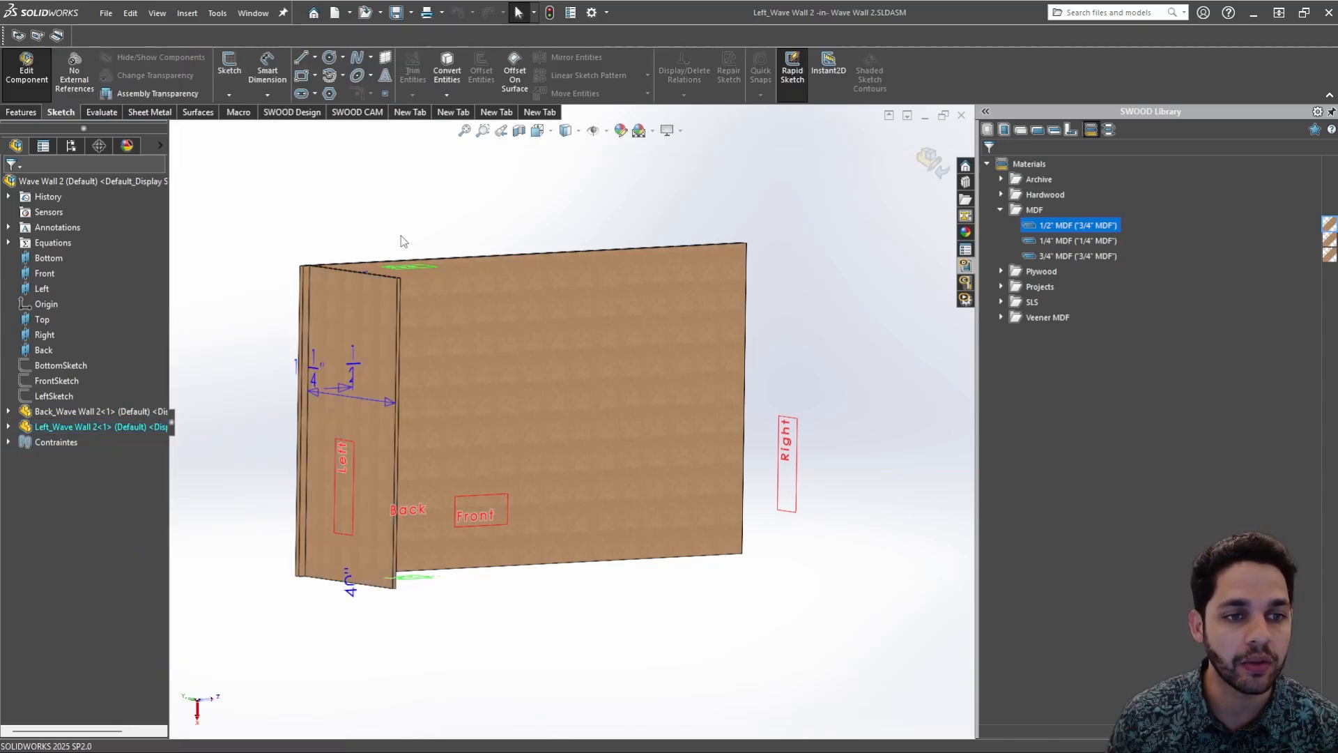
pyautogui.rightClick(143, 426)
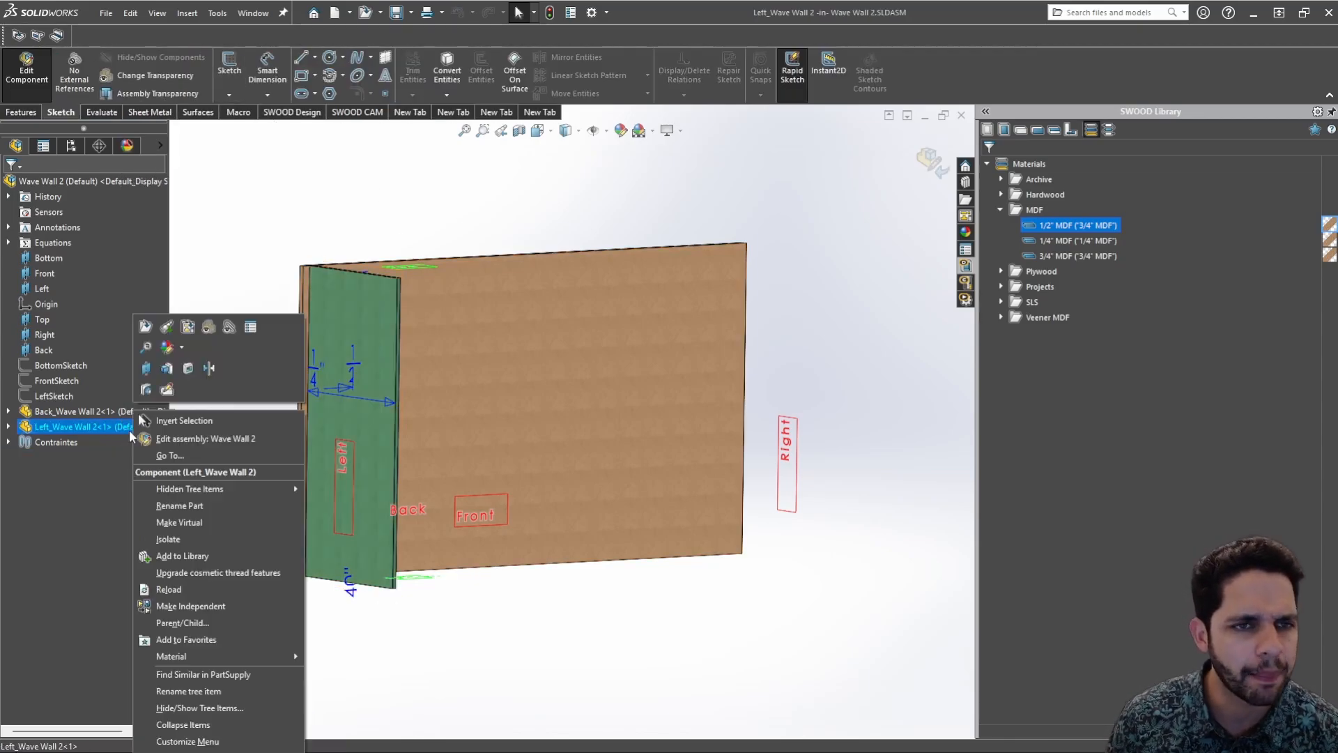
pyautogui.click(301, 219)
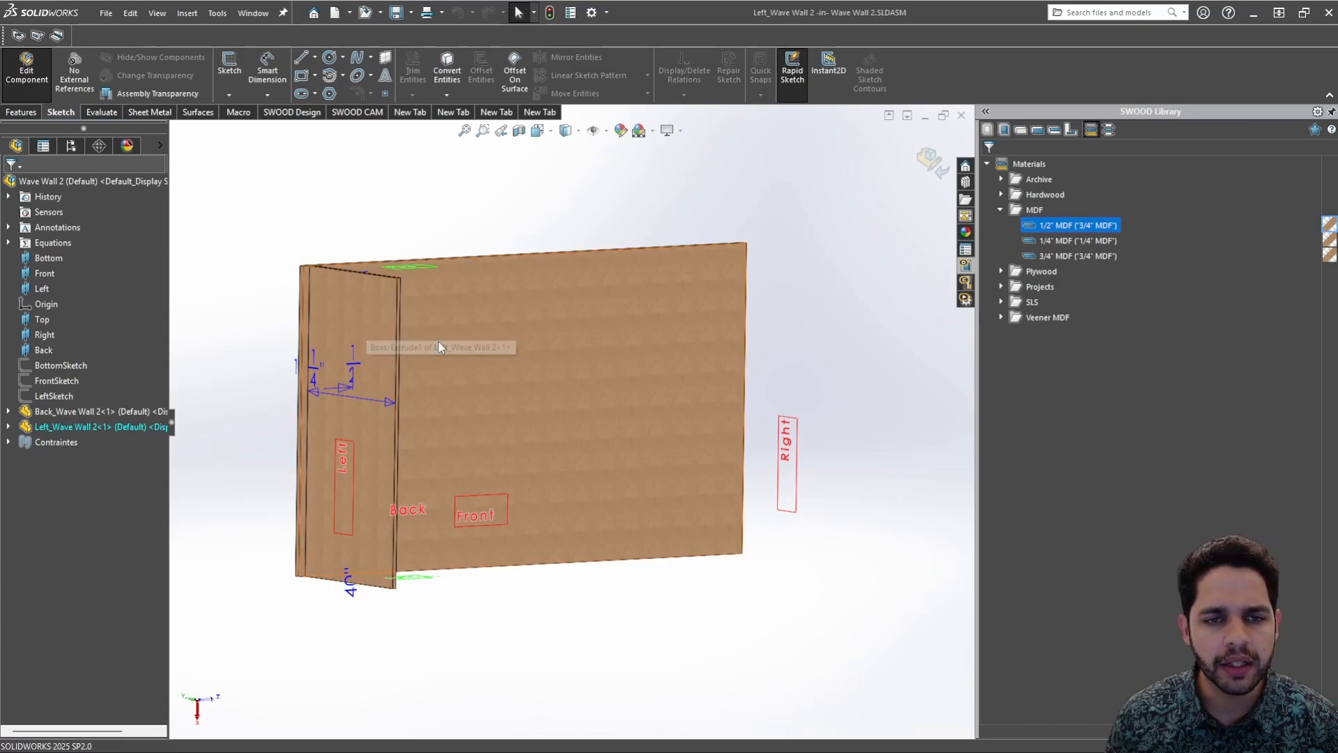
pyautogui.press('s')
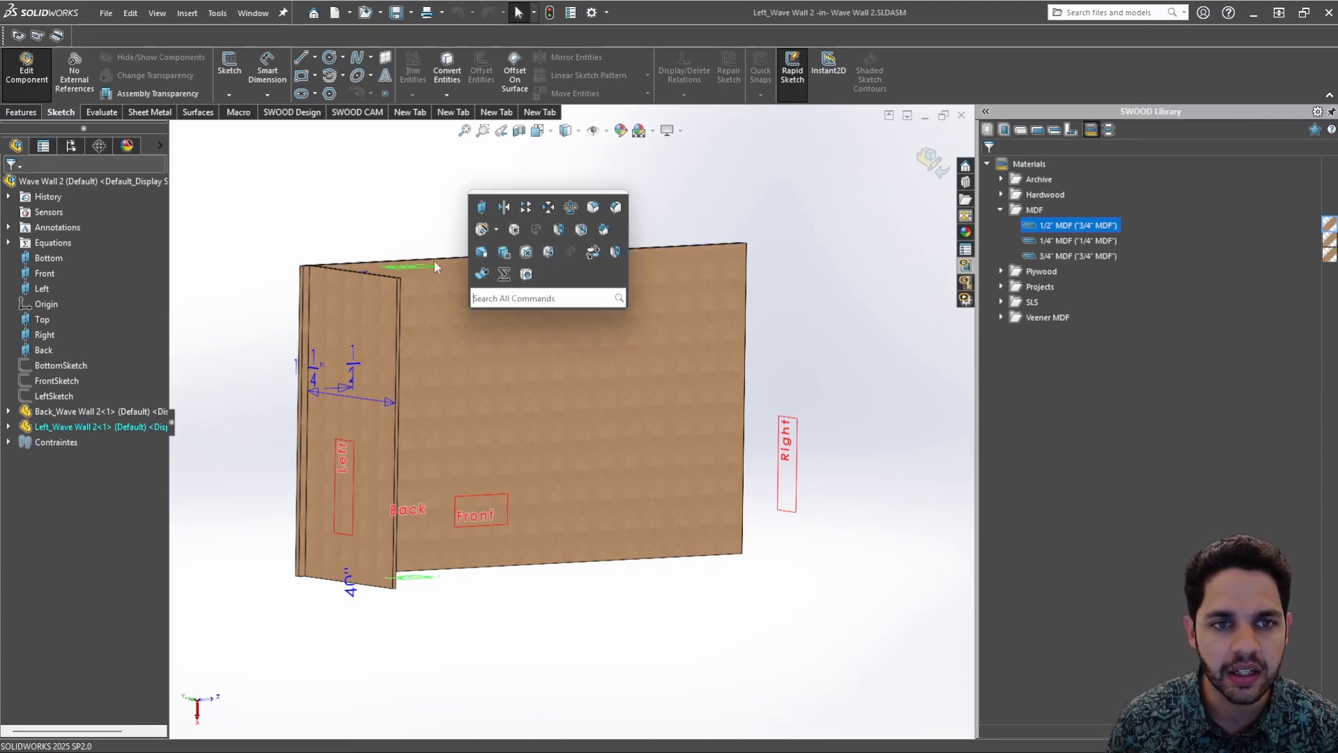
pyautogui.click(526, 208)
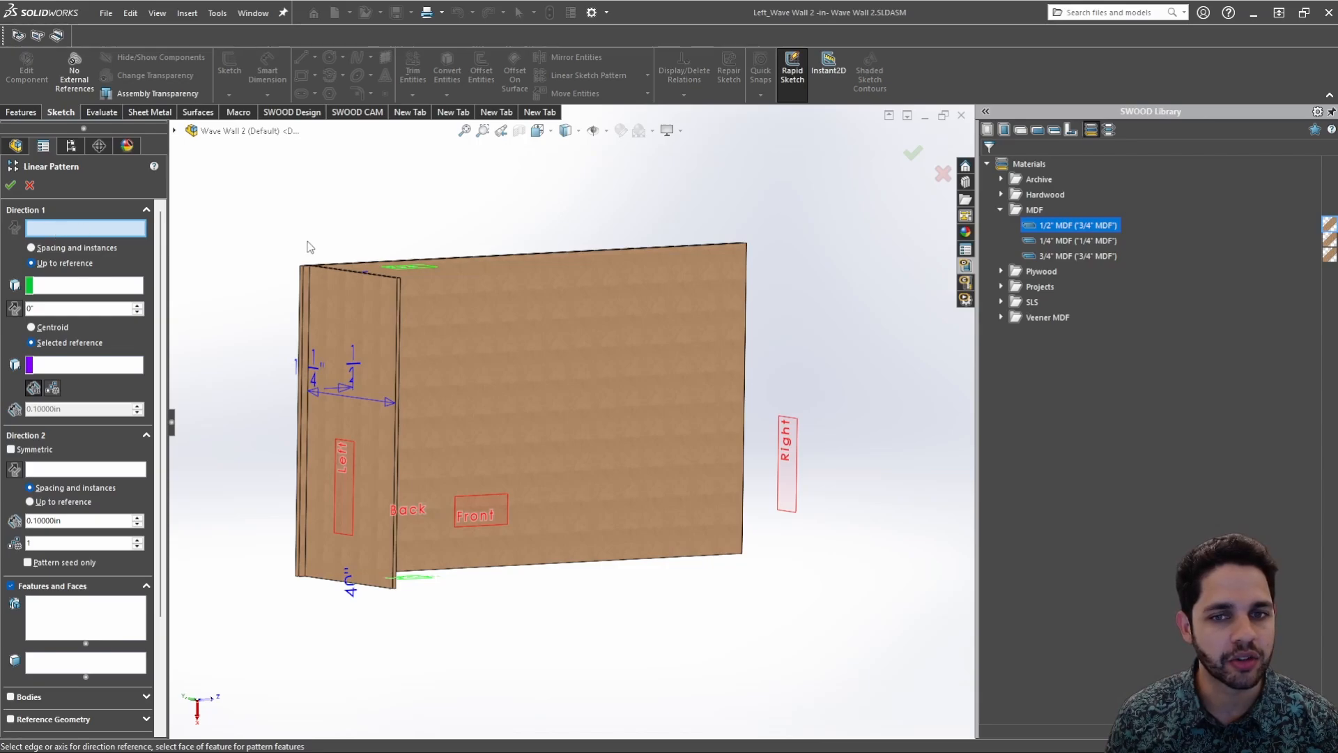
# Try the frame's Right plane as the pattern's first direction, and clear that selection
pyautogui.moveTo(592, 382); pyautogui.dragTo(762, 546, button='middle')
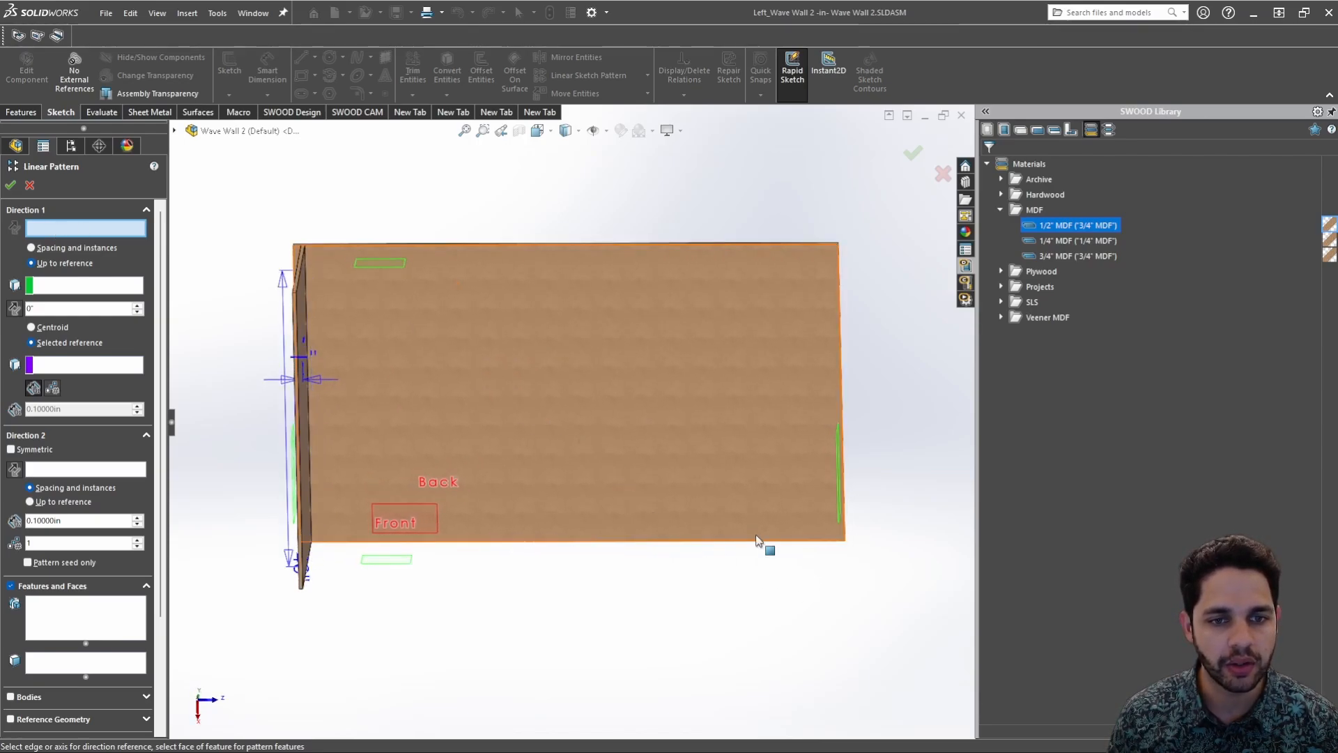
pyautogui.moveTo(846, 368); pyautogui.dragTo(827, 496, button='middle')
pyautogui.click(827, 512)
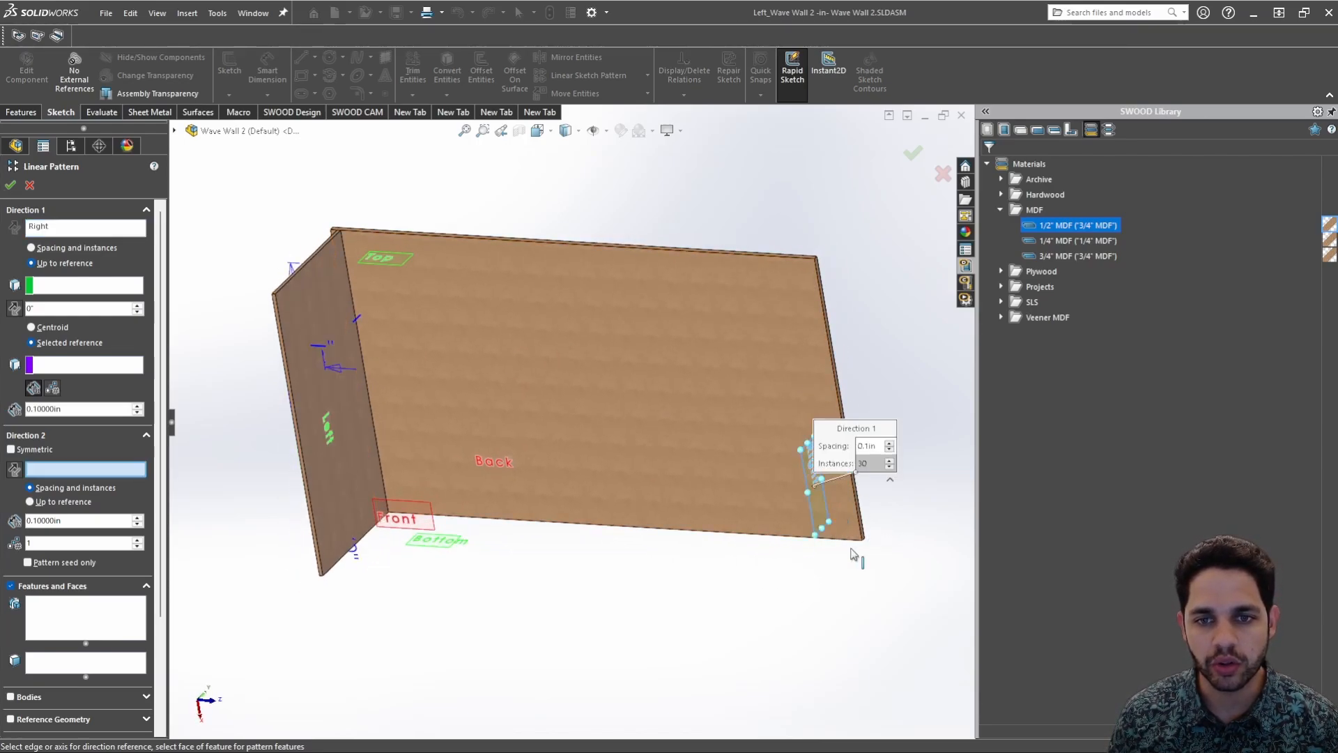
pyautogui.moveTo(613, 528); pyautogui.dragTo(541, 409, button='middle')
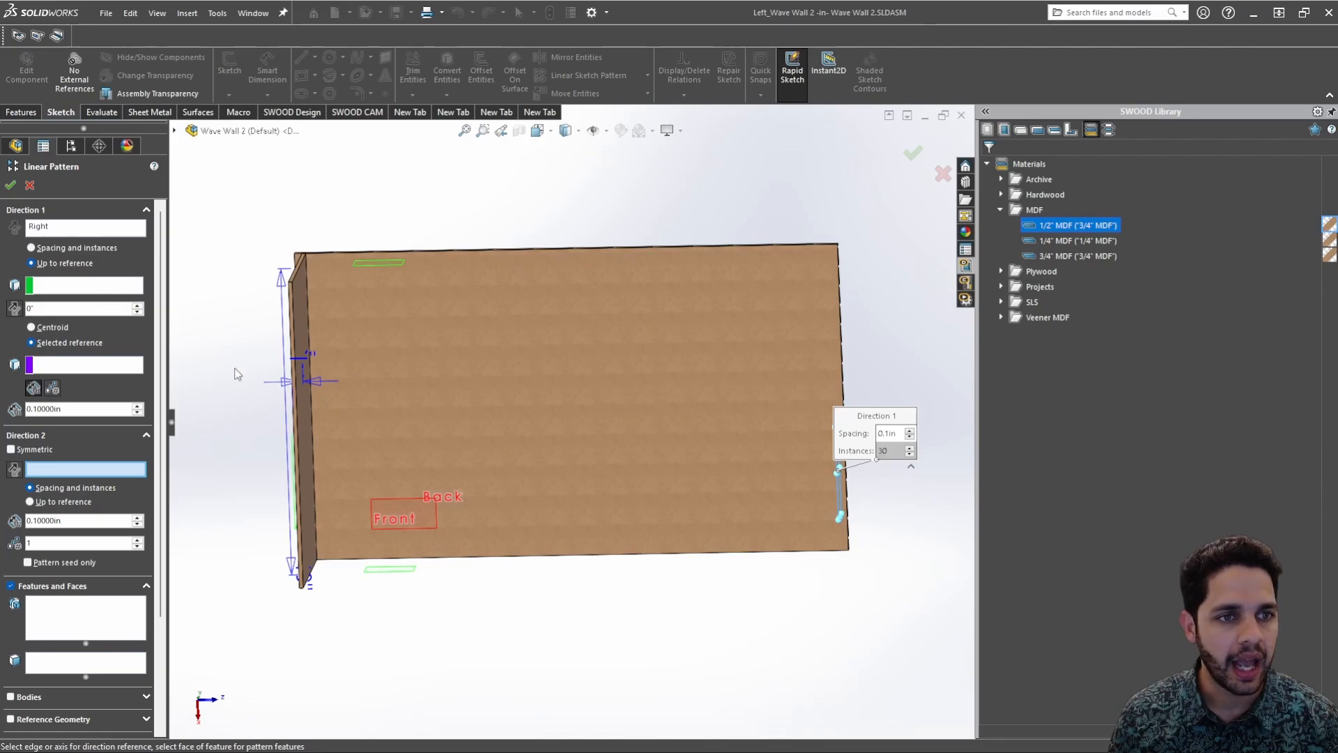
pyautogui.click(126, 288)
pyautogui.scroll(-5, 747, 278)
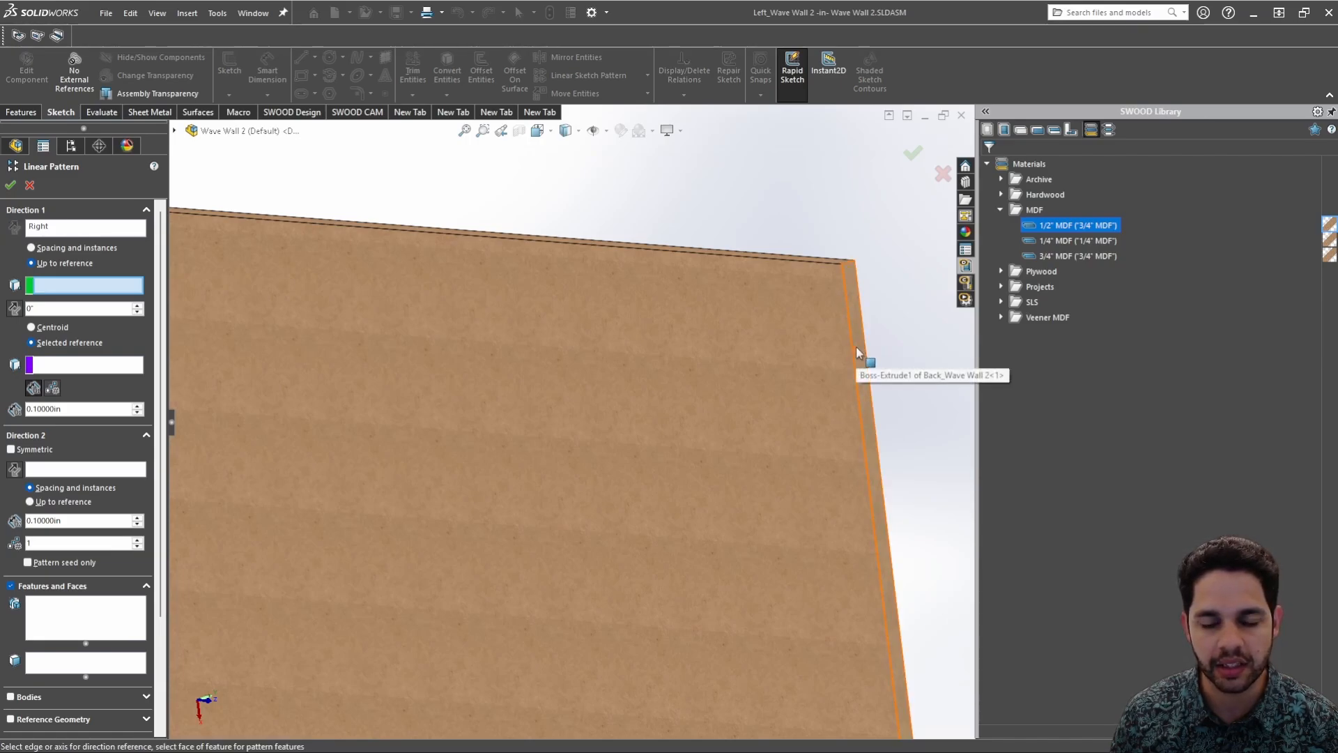
pyautogui.scroll(5, 778, 405)
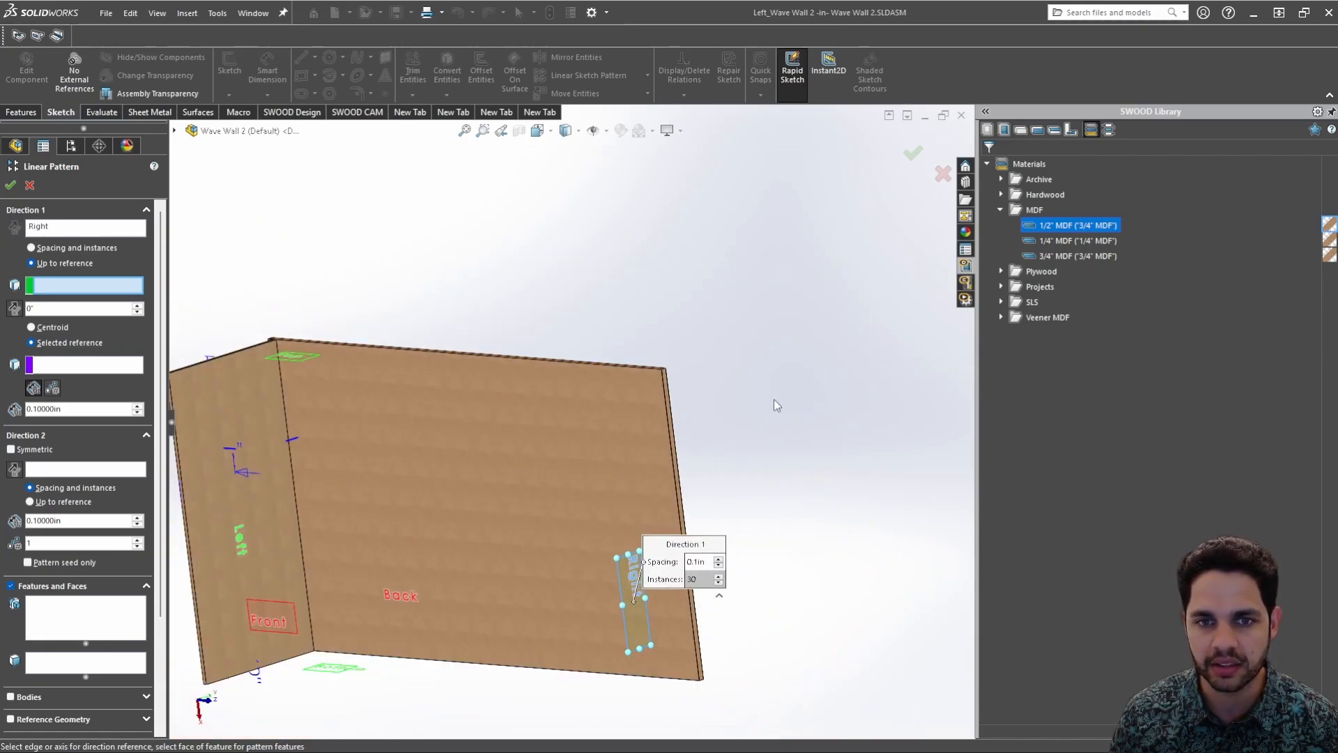
pyautogui.moveTo(777, 405); pyautogui.dragTo(846, 404, button='middle')
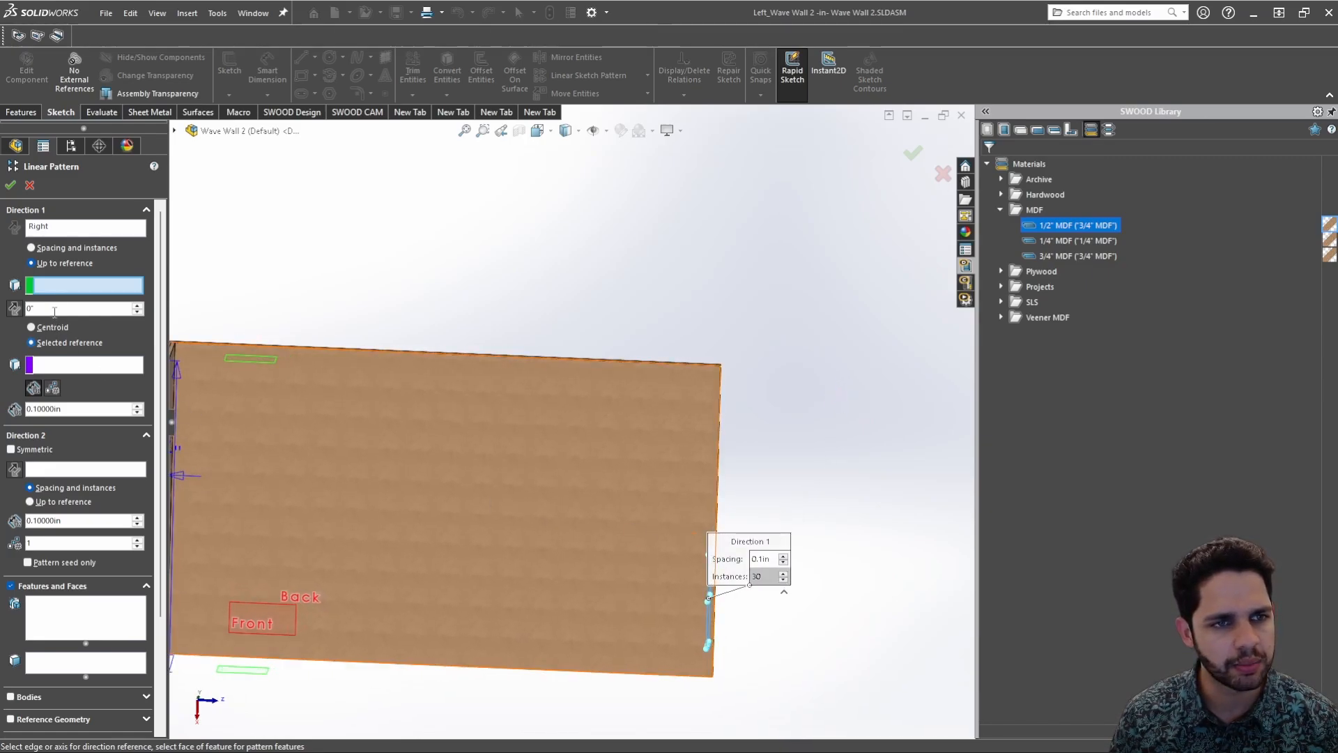
pyautogui.scroll(-4, 702, 388)
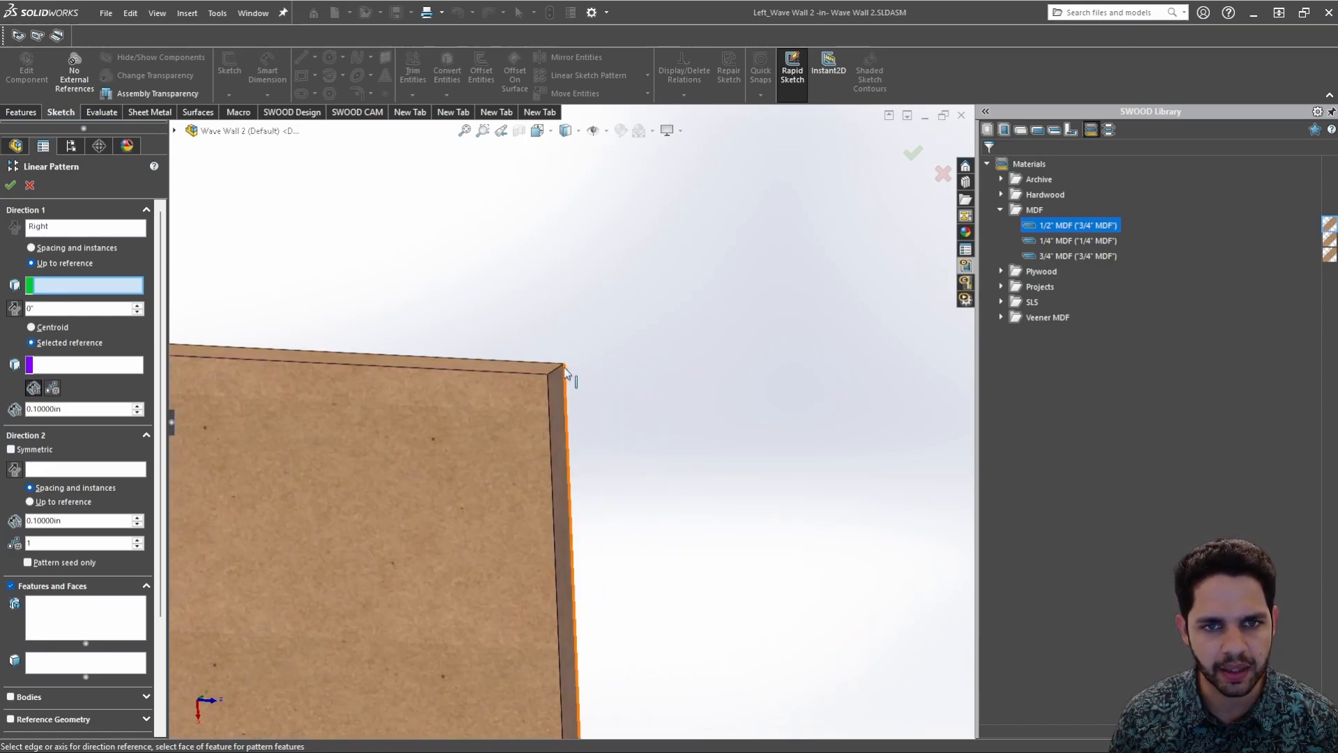
pyautogui.scroll(5, 613, 407)
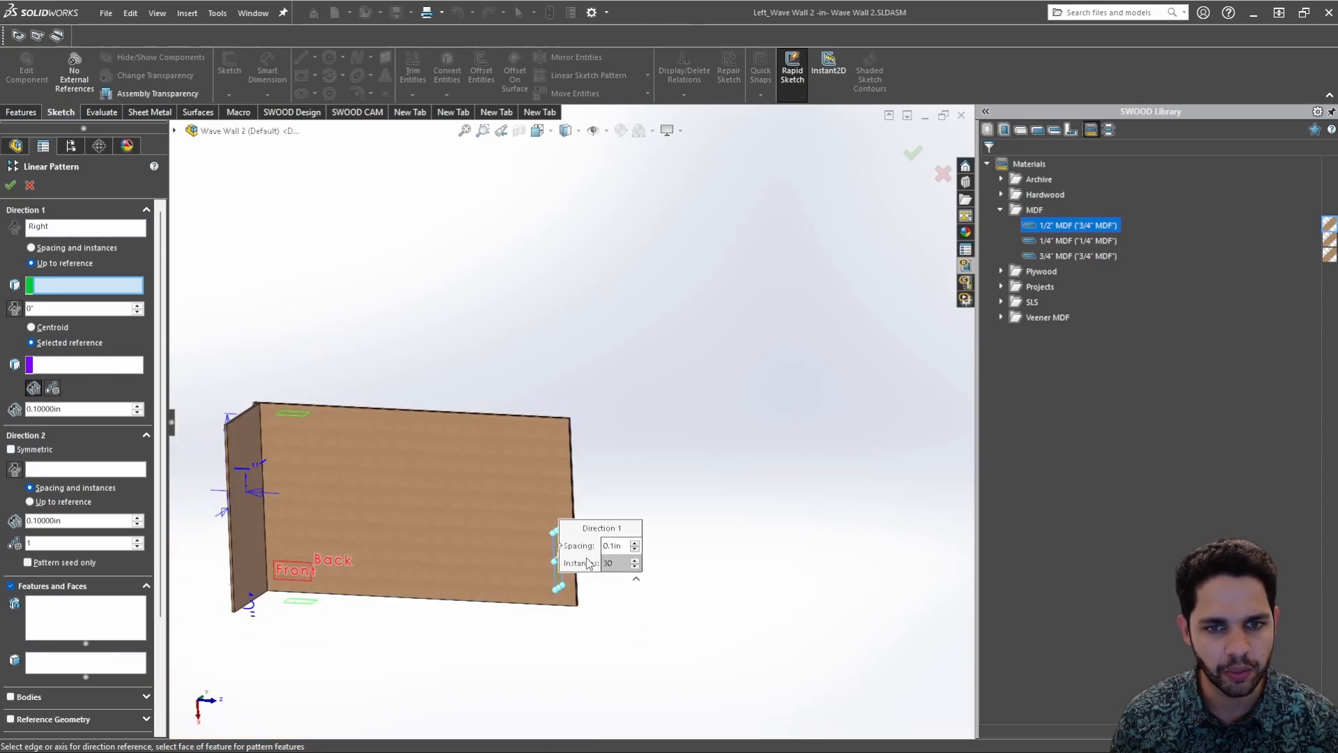
pyautogui.click(63, 229)
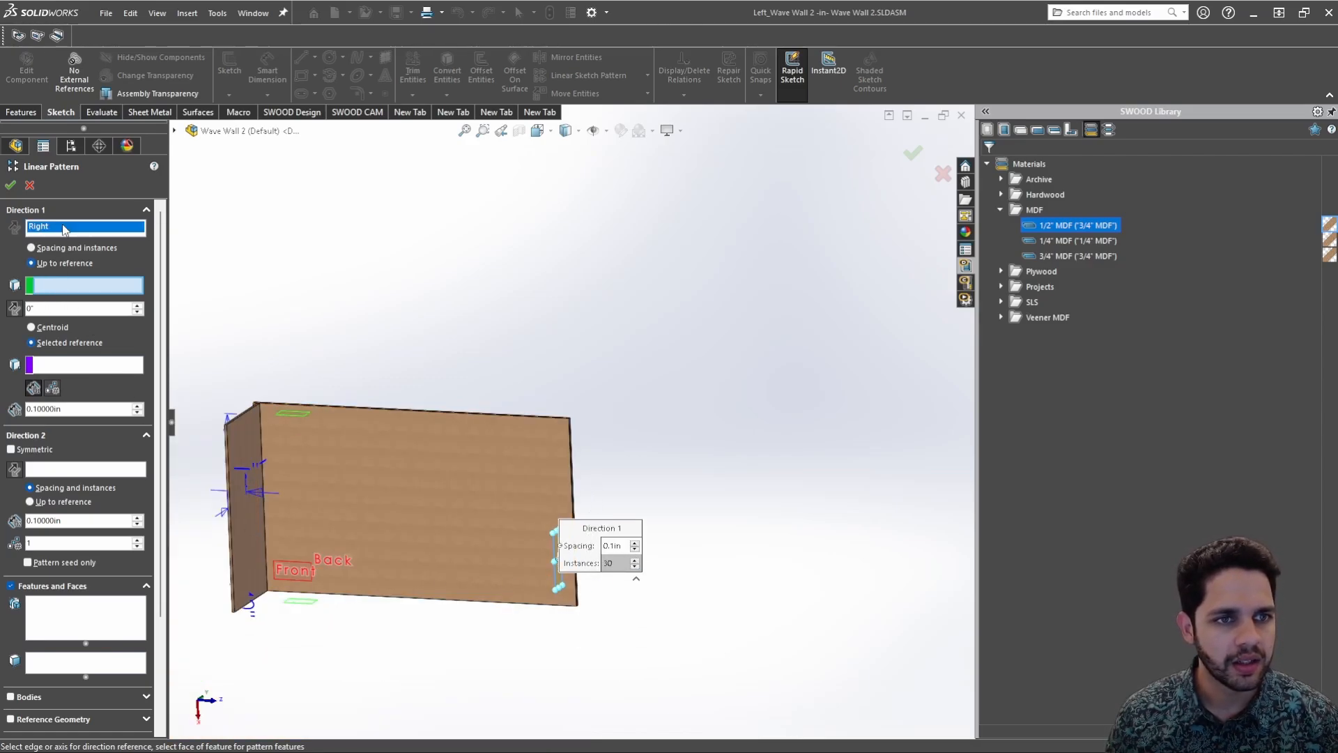
pyautogui.press('Delete')
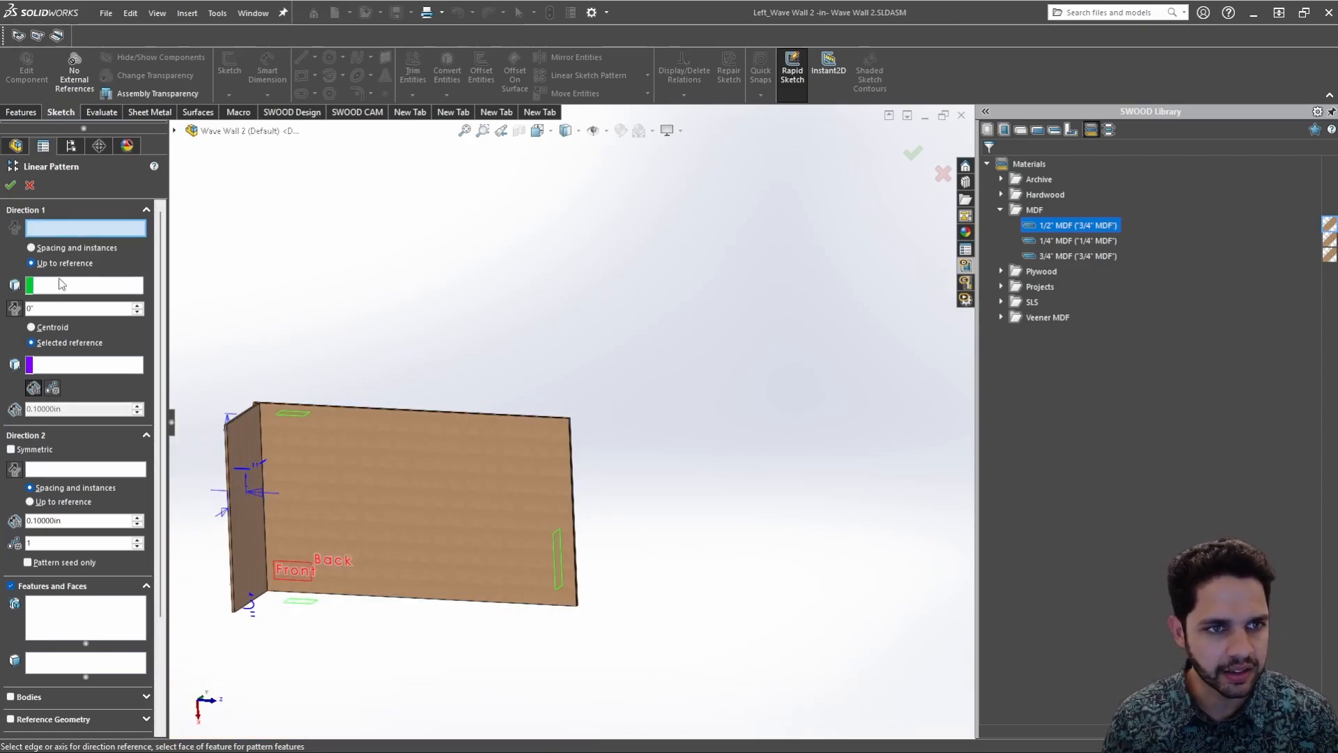
# Try the short thickness edge of the left panel as the pattern's up-to reference, and remove it
pyautogui.click(113, 287)
pyautogui.scroll(-8, 366, 507)
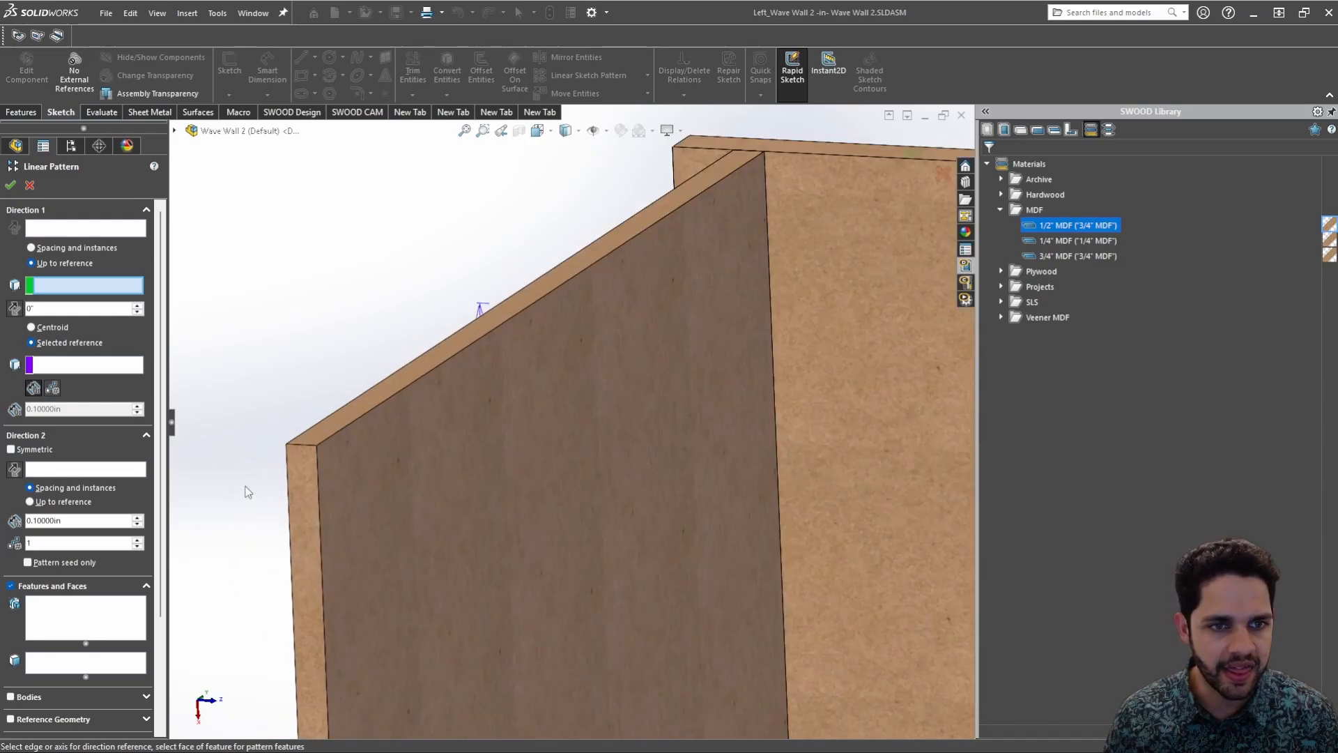
pyautogui.click(301, 441)
pyautogui.scroll(10, 558, 410)
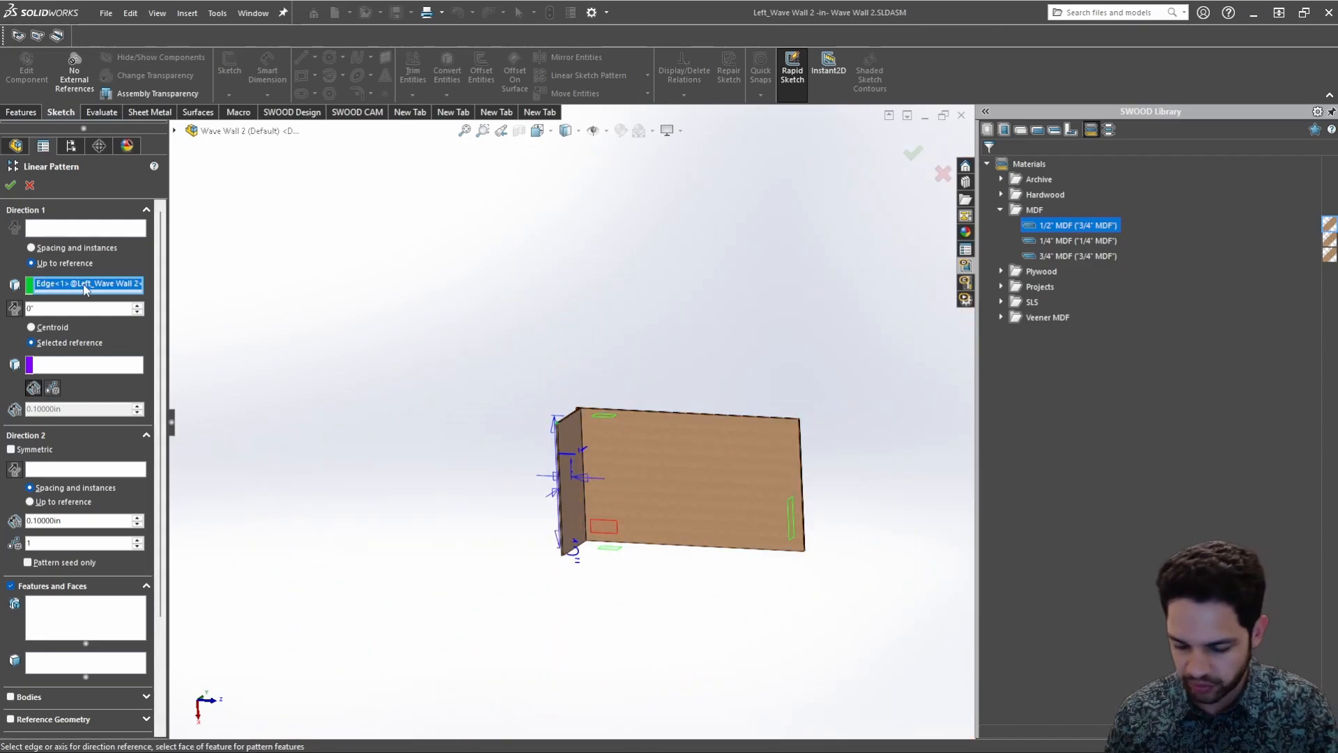
pyautogui.press('Delete')
# Set the pattern's first direction along the left panel's short thickness edge, running up to the frame's Right plane
pyautogui.click(85, 228)
pyautogui.scroll(-10, 471, 301)
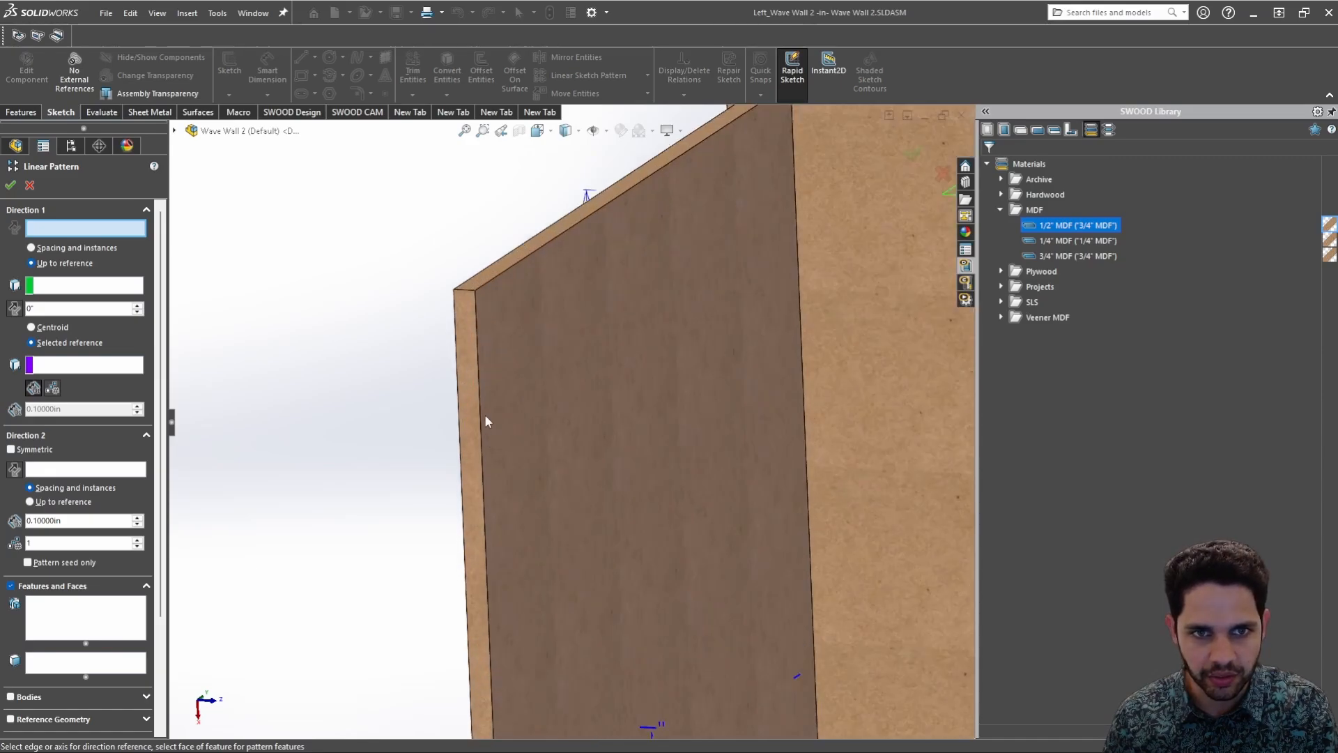
pyautogui.click(470, 301)
pyautogui.scroll(10, 528, 367)
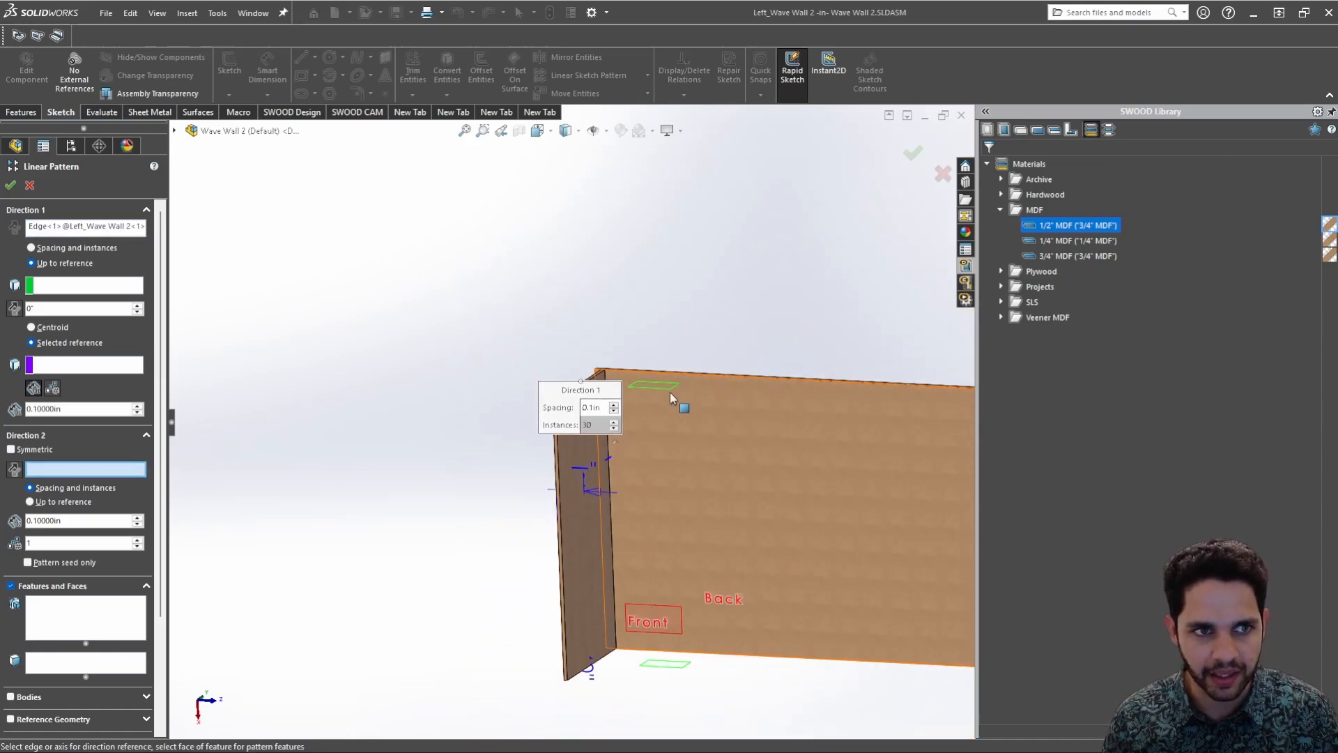
pyautogui.click(91, 285)
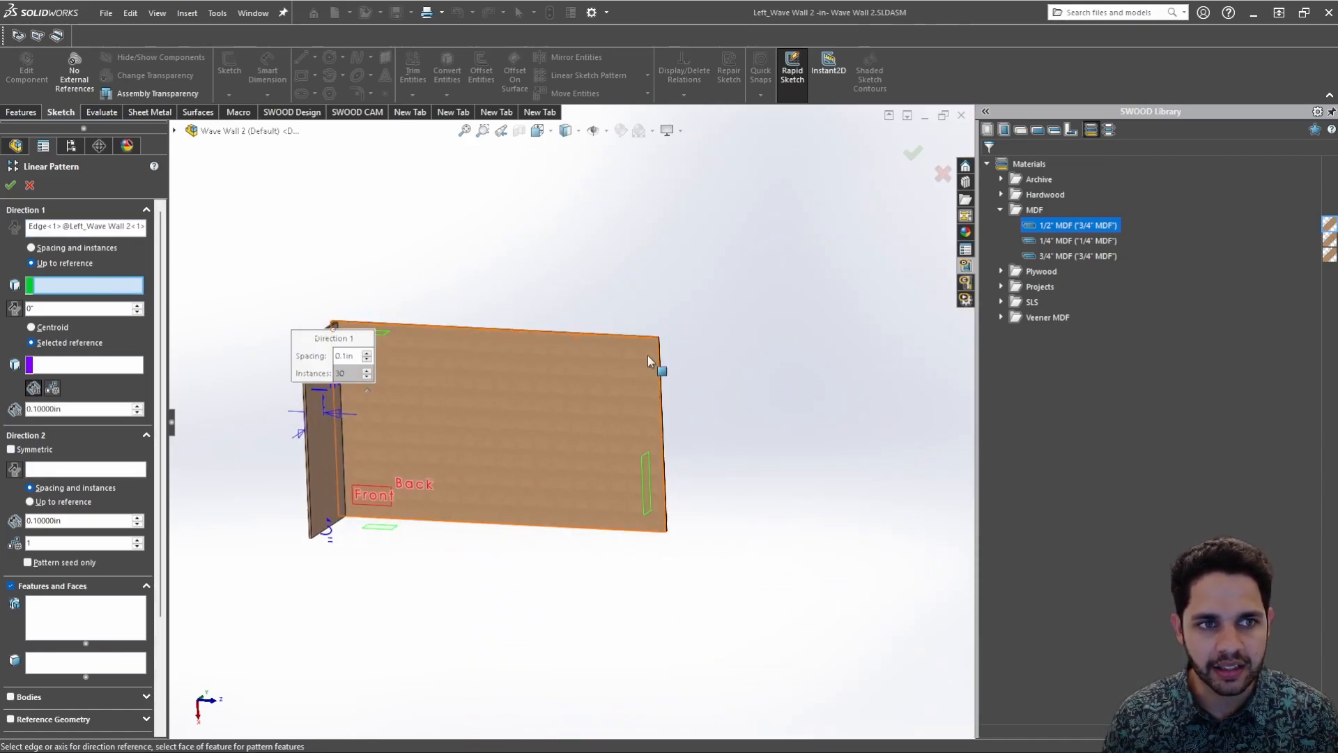
pyautogui.scroll(-5, 647, 354)
pyautogui.click(599, 533)
pyautogui.scroll(5, 614, 608)
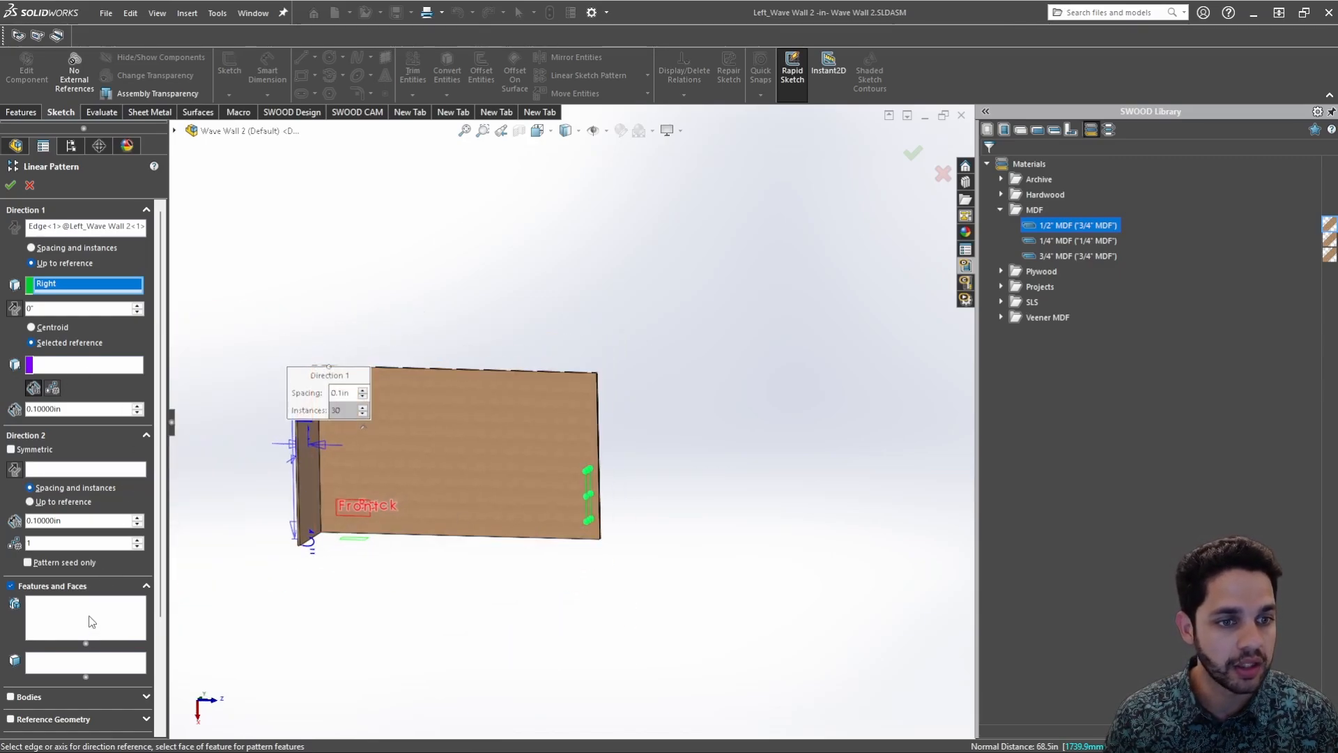
# Switch the pattern from features and faces to bodies, with the left panel's solid body as the seed
pyautogui.click(11, 587)
pyautogui.click(10, 608)
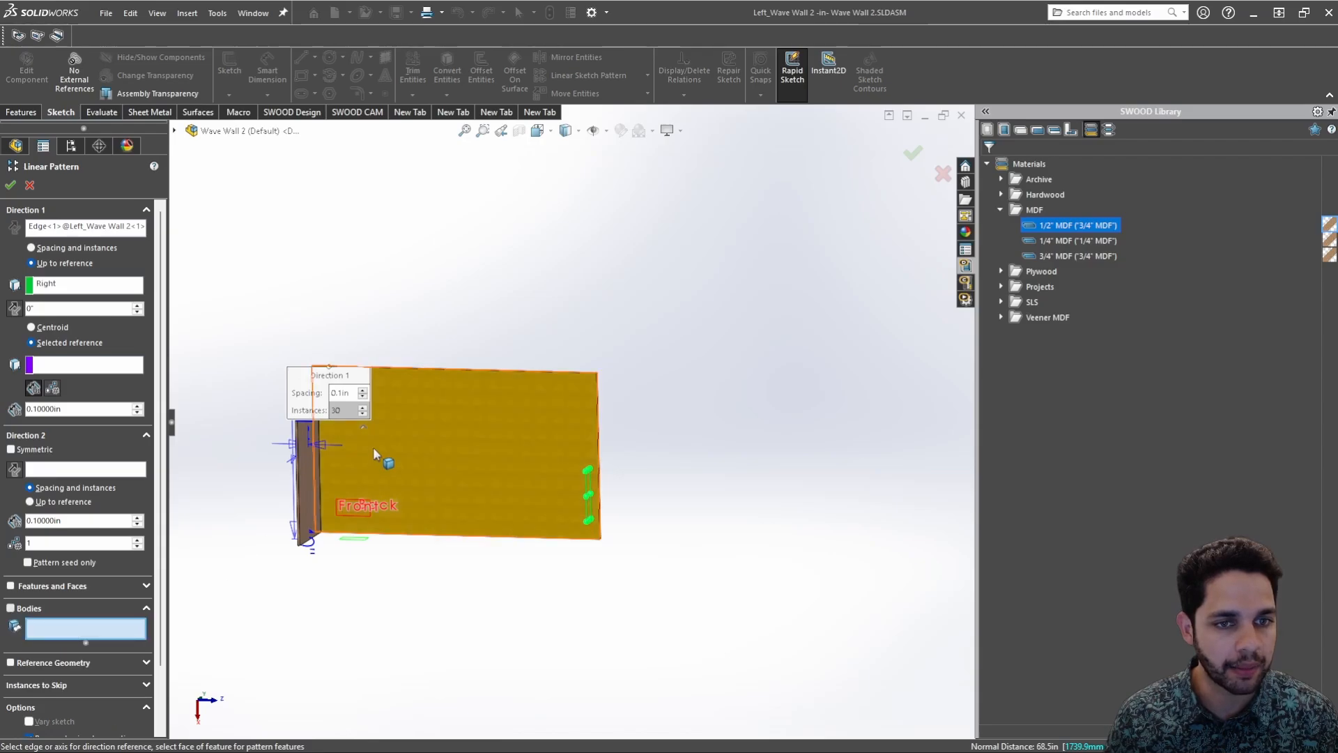
pyautogui.scroll(-3, 326, 457)
pyautogui.click(283, 523)
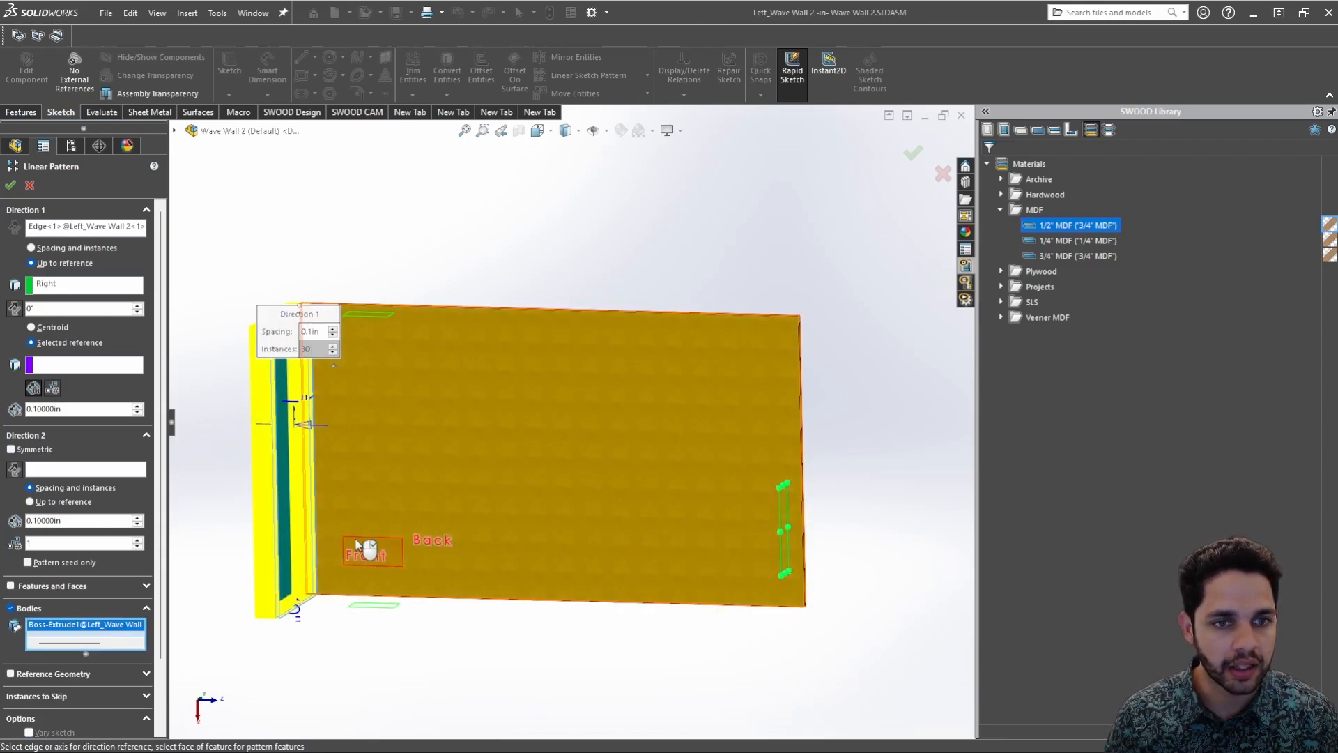
pyautogui.scroll(2, 415, 546)
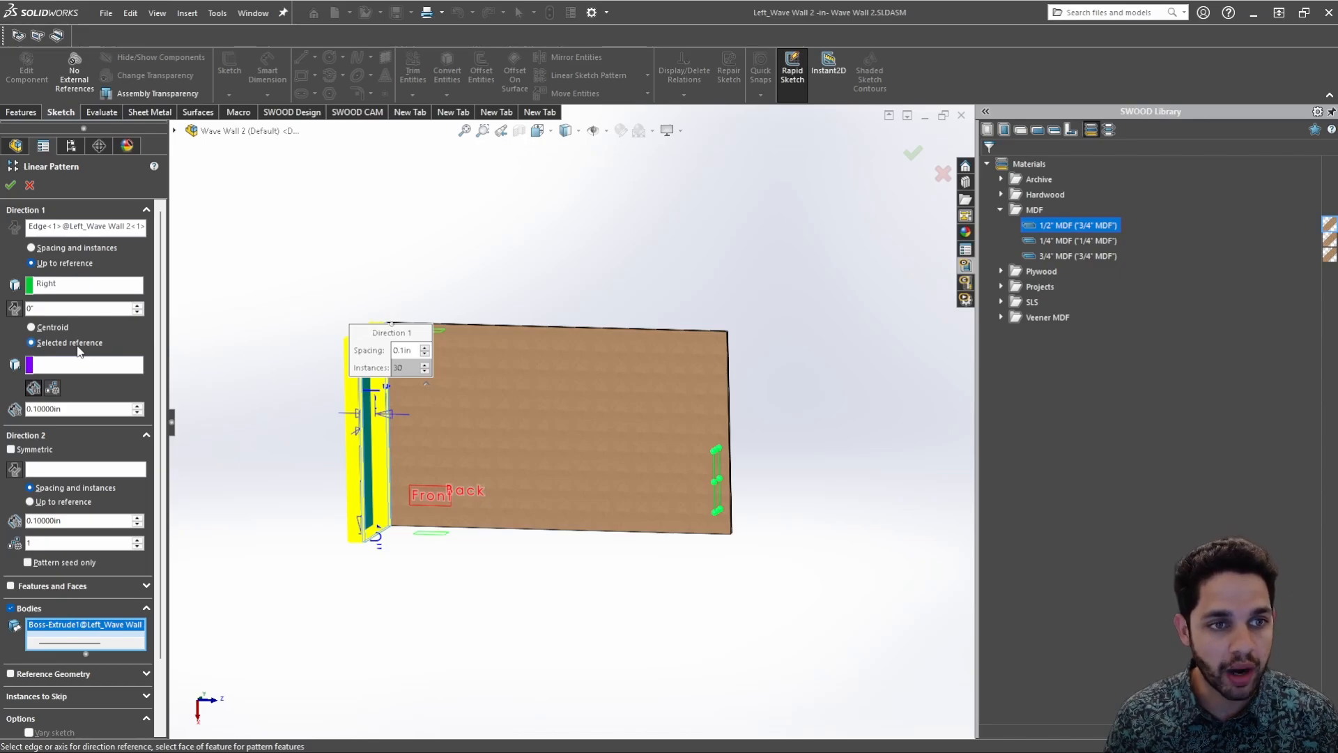
pyautogui.scroll(-5, 418, 373)
pyautogui.click(315, 301)
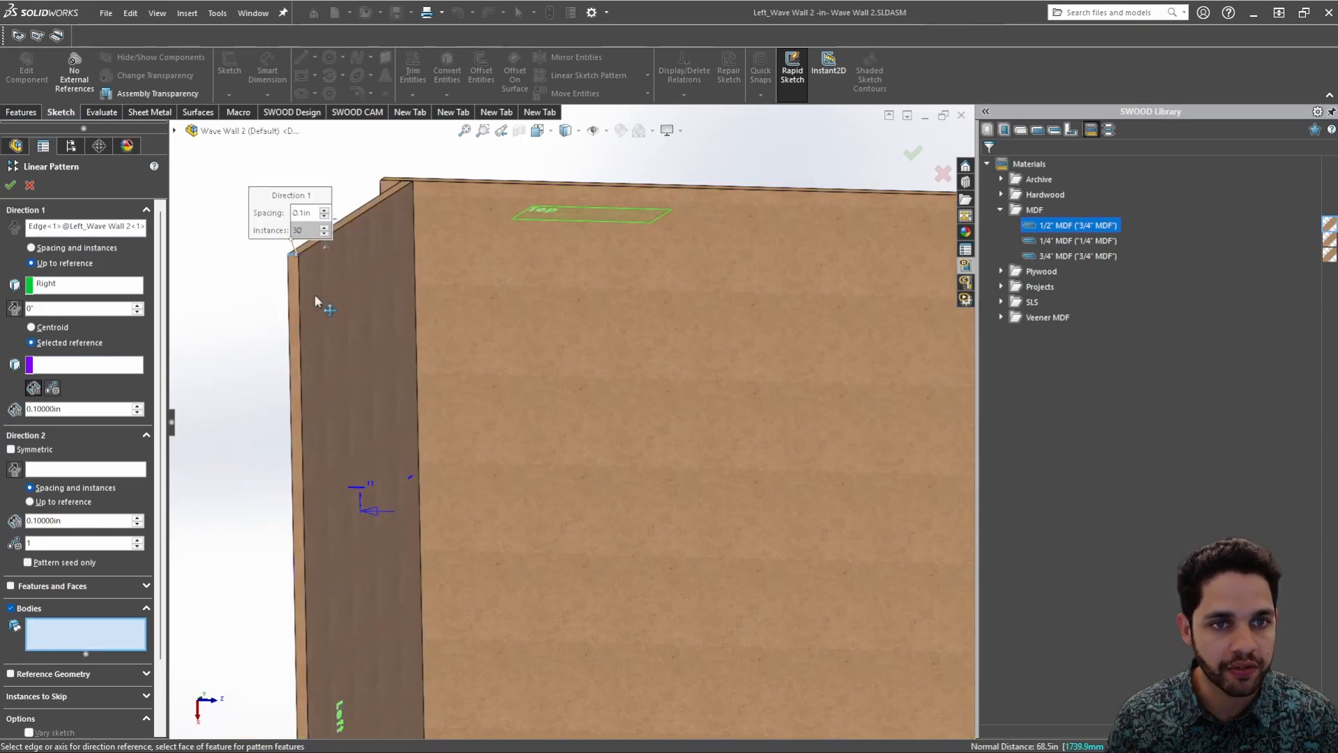
pyautogui.click(341, 299)
# Use the left panel's large inner face as the selected reference for the first direction
pyautogui.click(63, 368)
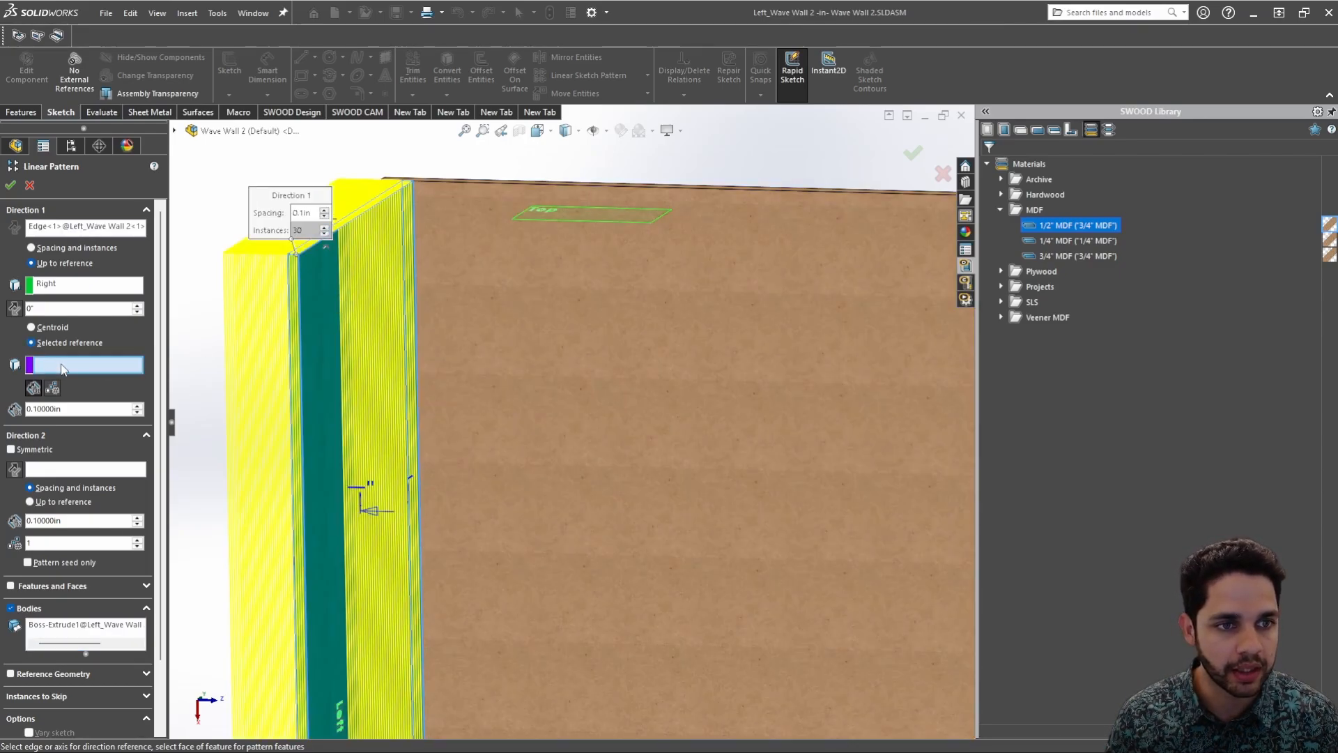
pyautogui.click(332, 336)
pyautogui.scroll(4, 516, 400)
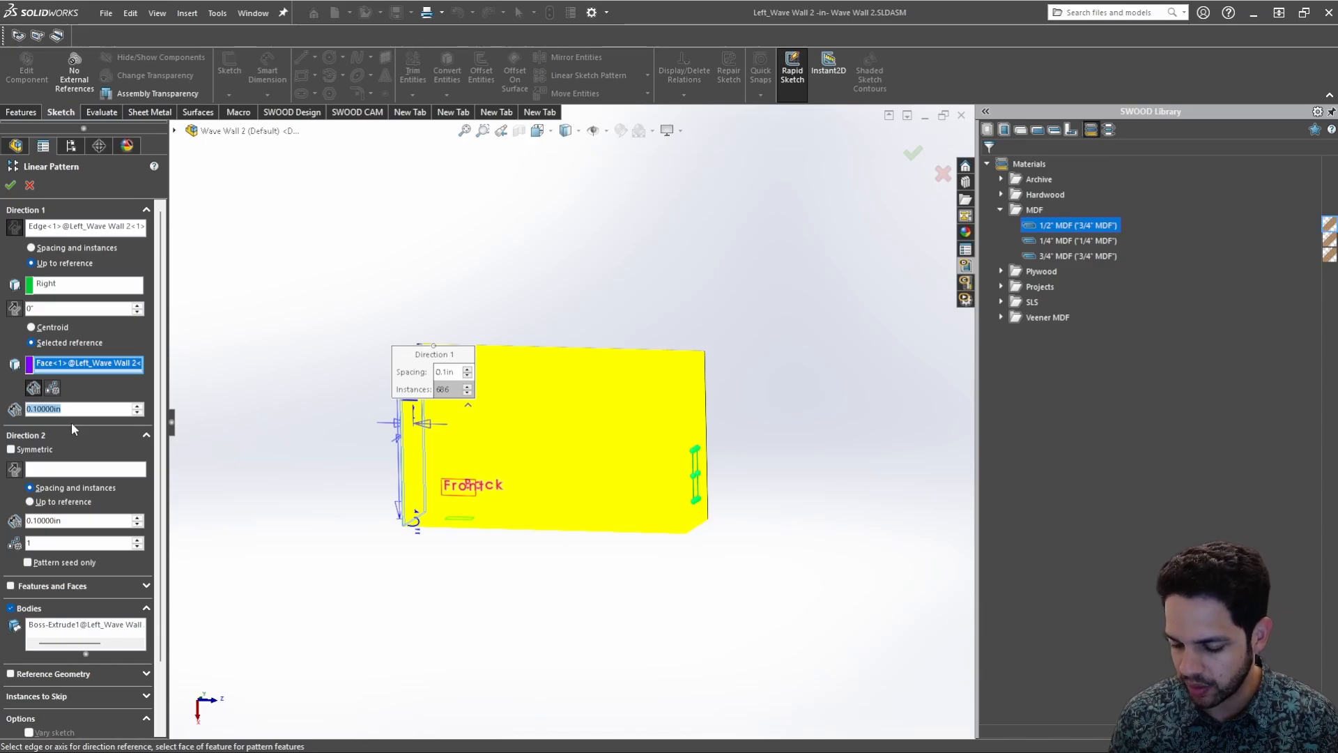
# Set the pattern spacing in the first direction to 1/2"
pyautogui.write('1/2"')
pyautogui.press('Return')
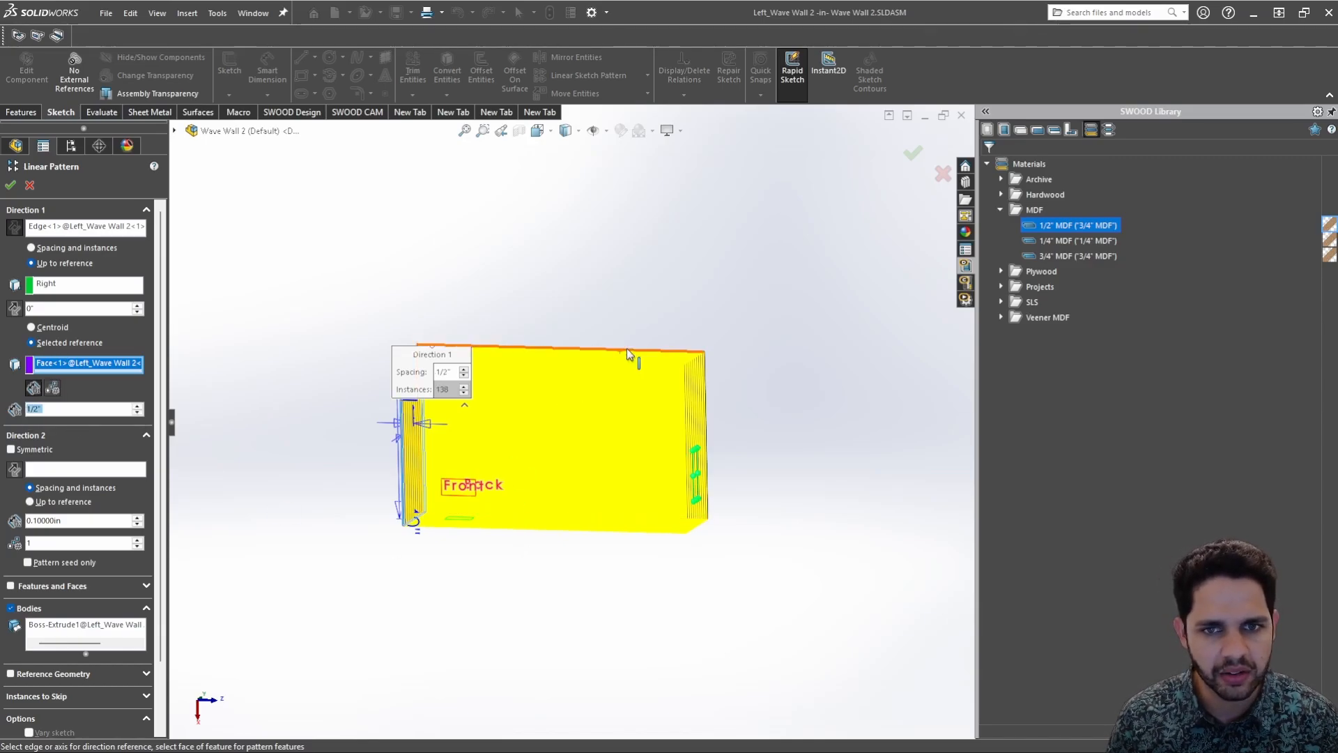
pyautogui.scroll(-6, 630, 354)
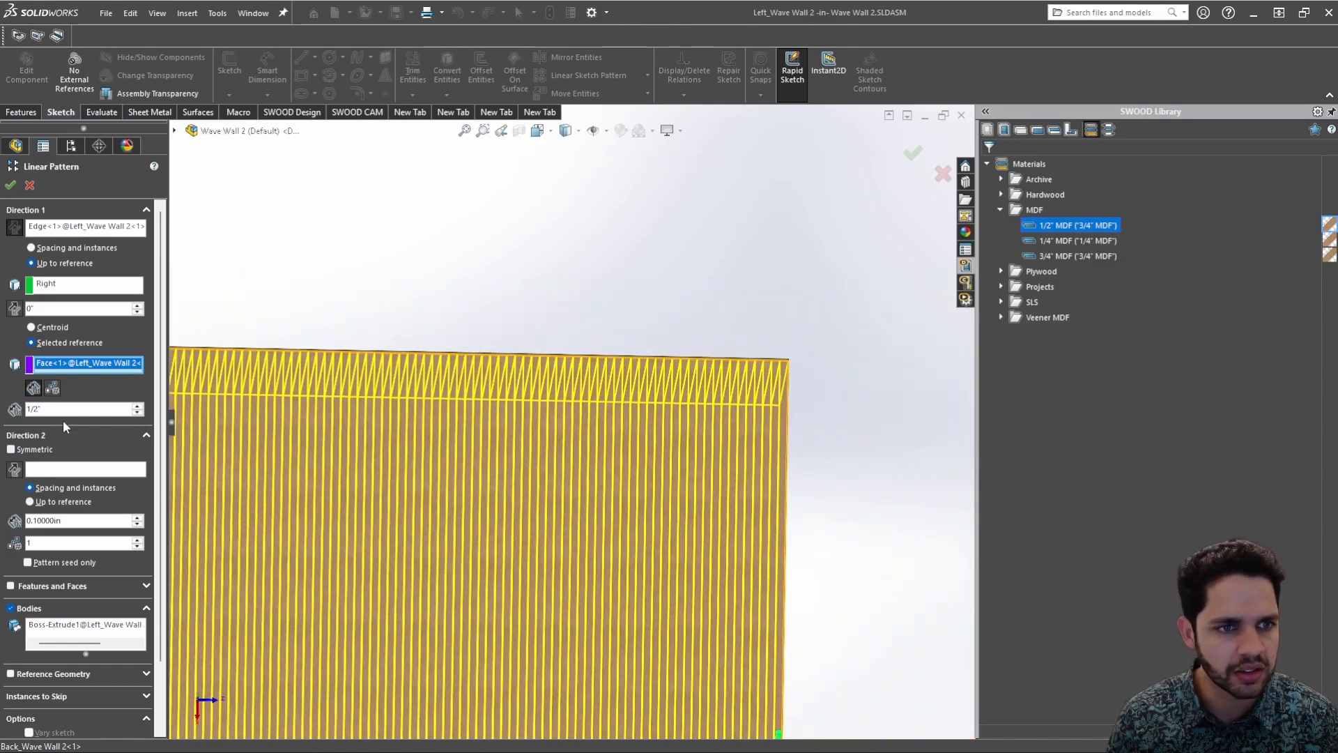
# Set the first direction's spacing to 1" and inspect the preview along the top of the panels
pyautogui.write('1')
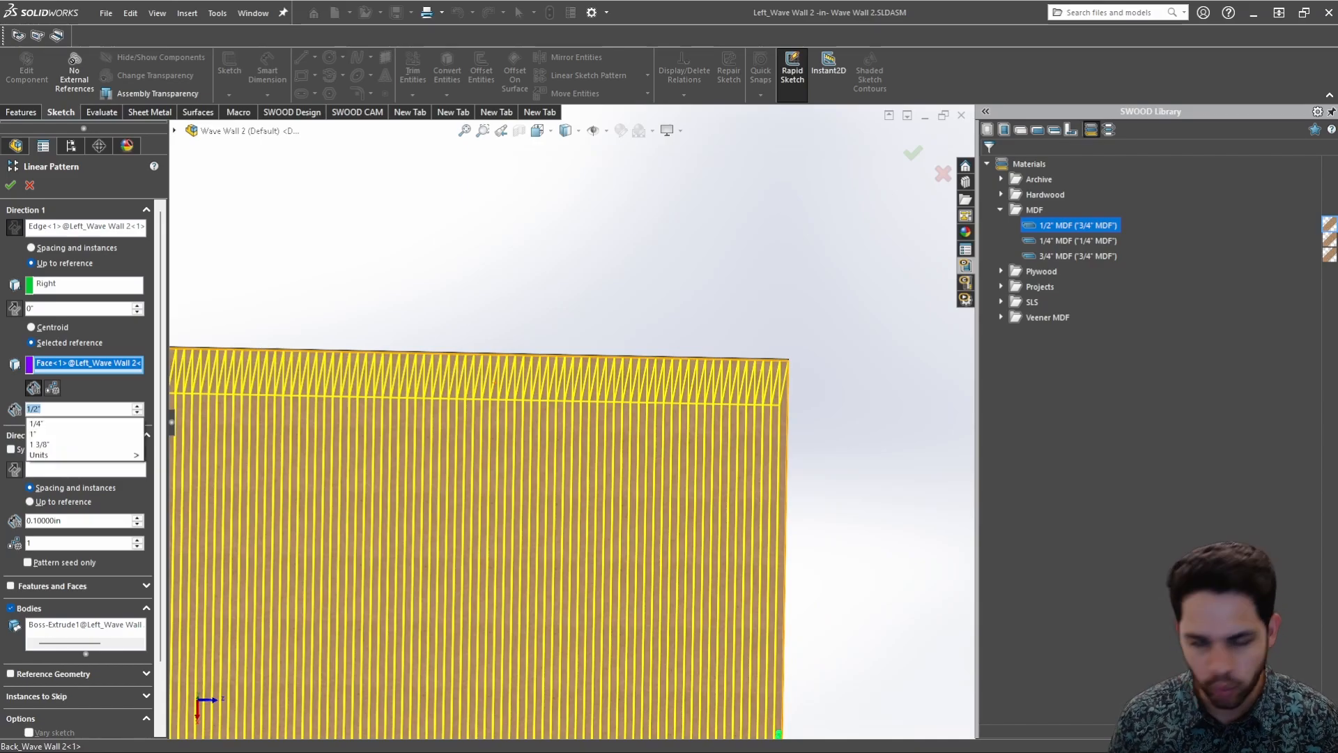
pyautogui.press('Return')
pyautogui.scroll(3, 225, 353)
pyautogui.scroll(-3, 258, 398)
pyautogui.scroll(-5, 403, 379)
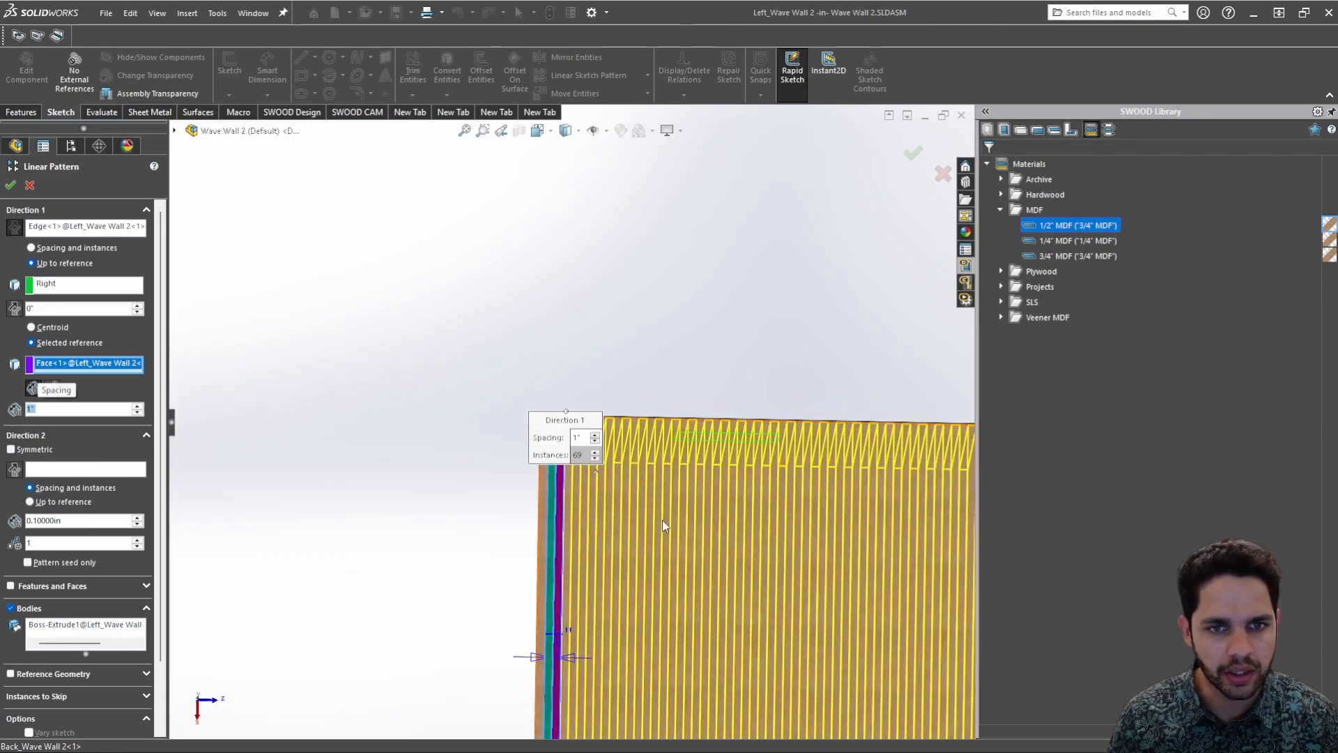
# Check the 1" pattern preview along the top of the panels to the frame's far end and accept the linear pattern
pyautogui.scroll(2, 435, 388)
pyautogui.moveTo(441, 390); pyautogui.dragTo(484, 406, button='middle')
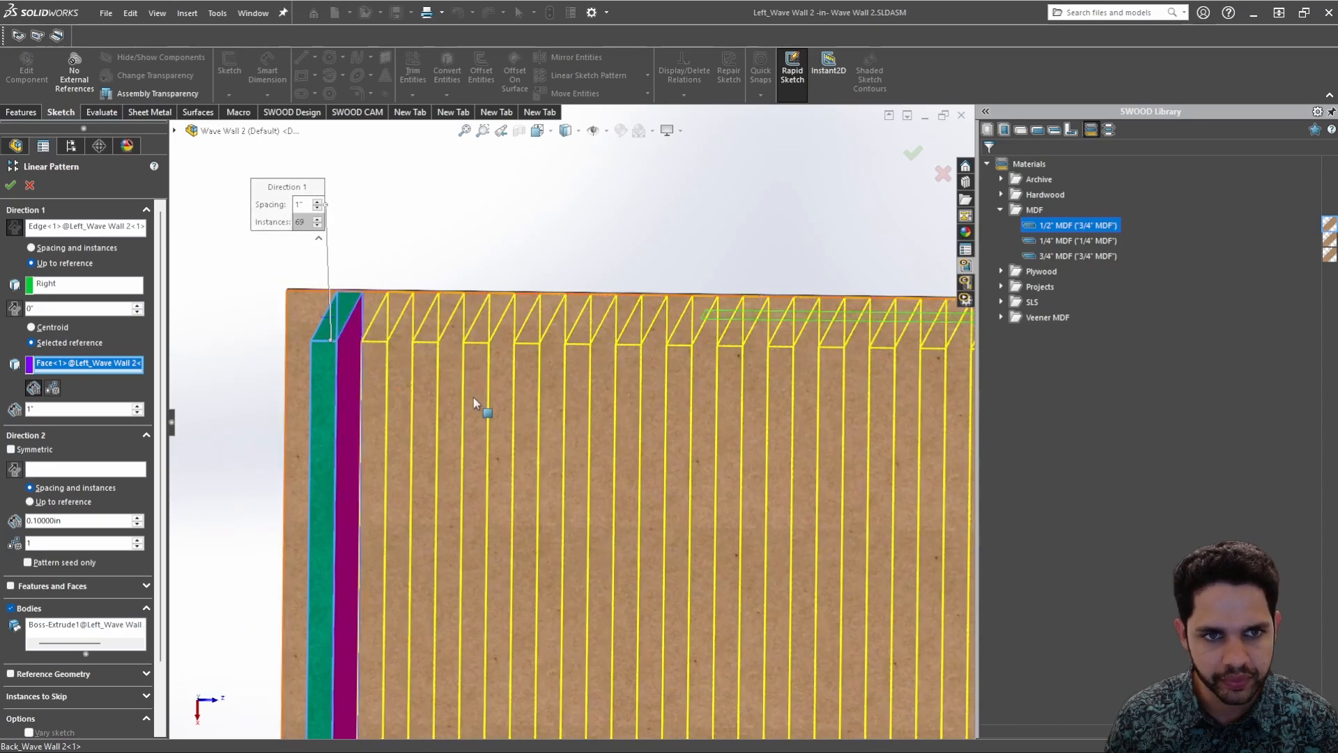
pyautogui.scroll(8, 611, 431)
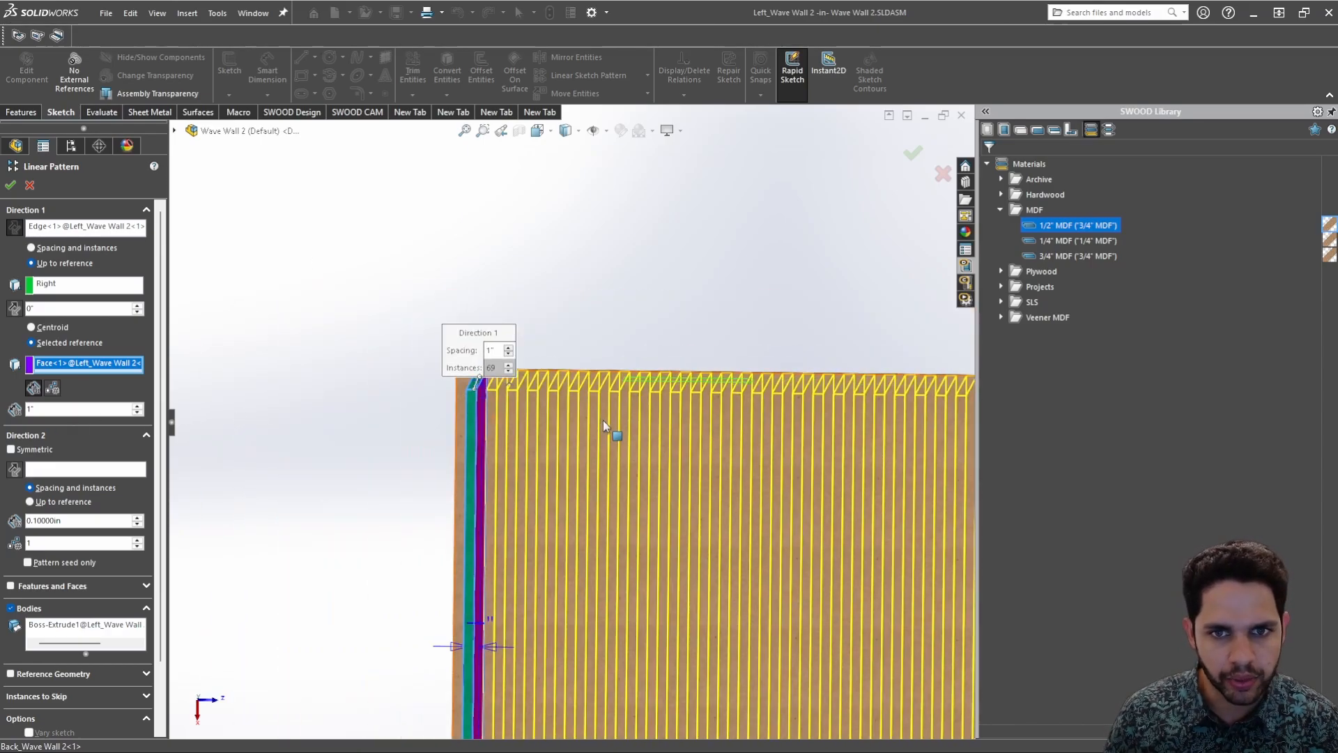
pyautogui.keyDown('ctrl'); pyautogui.moveTo(613, 432); pyautogui.dragTo(264, 435, button='middle'); pyautogui.keyUp('ctrl')
pyautogui.scroll(-4, 604, 366)
pyautogui.scroll(-2, 604, 366)
pyautogui.scroll(3, 454, 375)
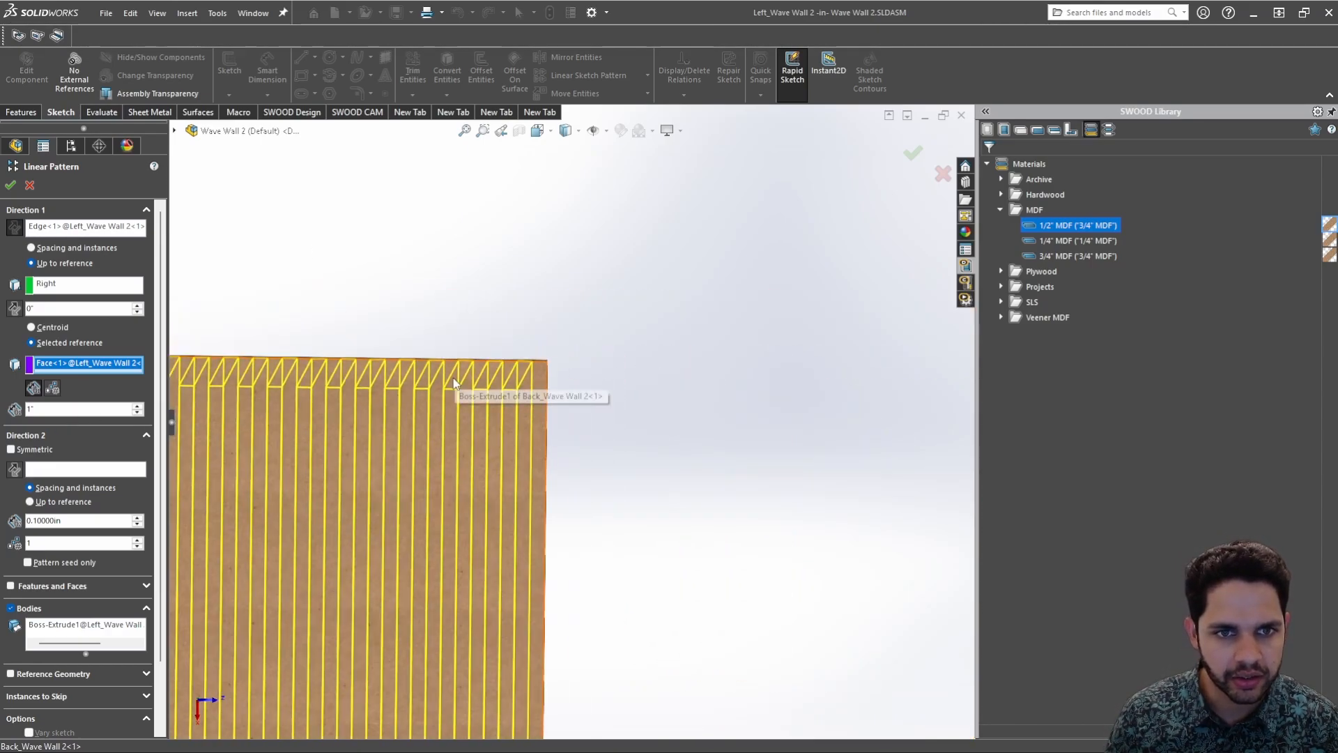
pyautogui.keyDown('ctrl'); pyautogui.moveTo(412, 426); pyautogui.dragTo(645, 357, button='middle'); pyautogui.keyUp('ctrl')
pyautogui.scroll(1, 643, 357)
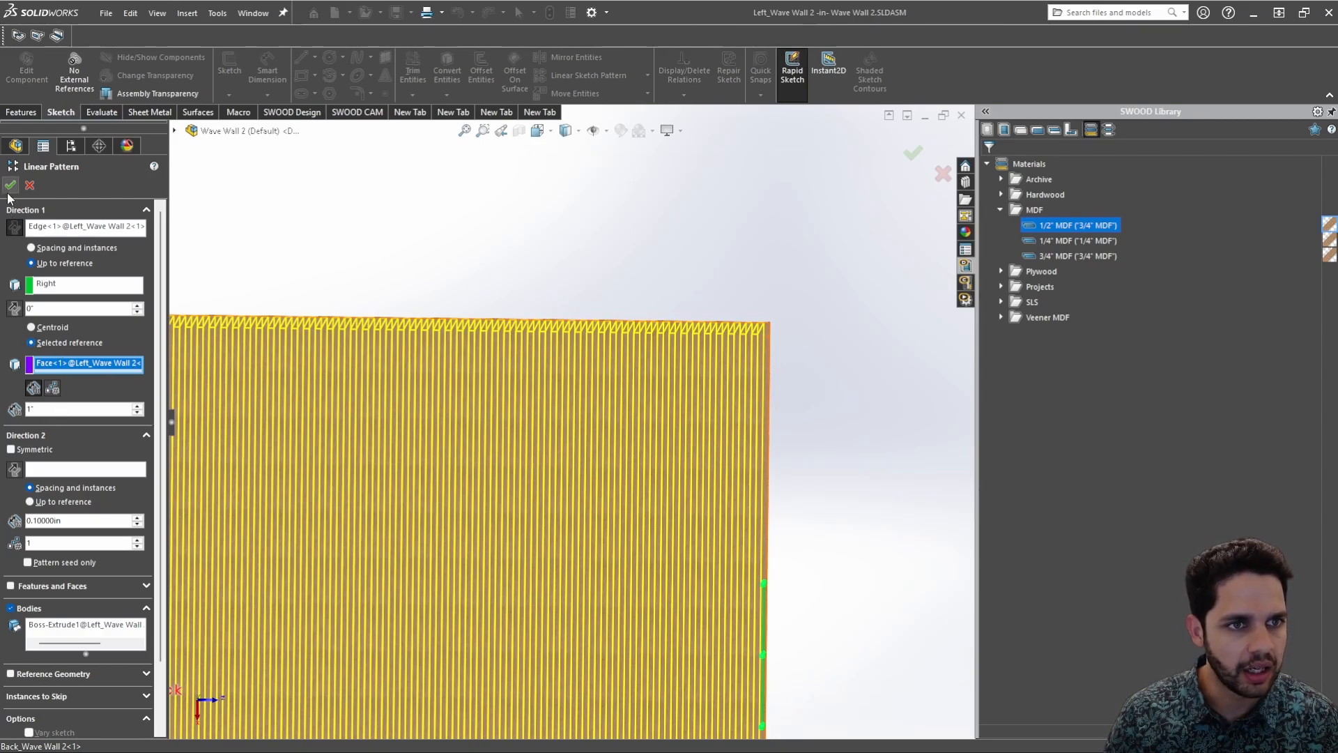
# Inspect the patterned panels from the front and left, and finish editing the left panel to return to the assembly
pyautogui.scroll(5, 611, 387)
pyautogui.moveTo(616, 385); pyautogui.dragTo(730, 391, button='middle')
pyautogui.scroll(-7, 692, 424)
pyautogui.scroll(4, 619, 404)
pyautogui.moveTo(619, 403); pyautogui.dragTo(676, 421, button='middle')
pyautogui.scroll(3, 711, 410)
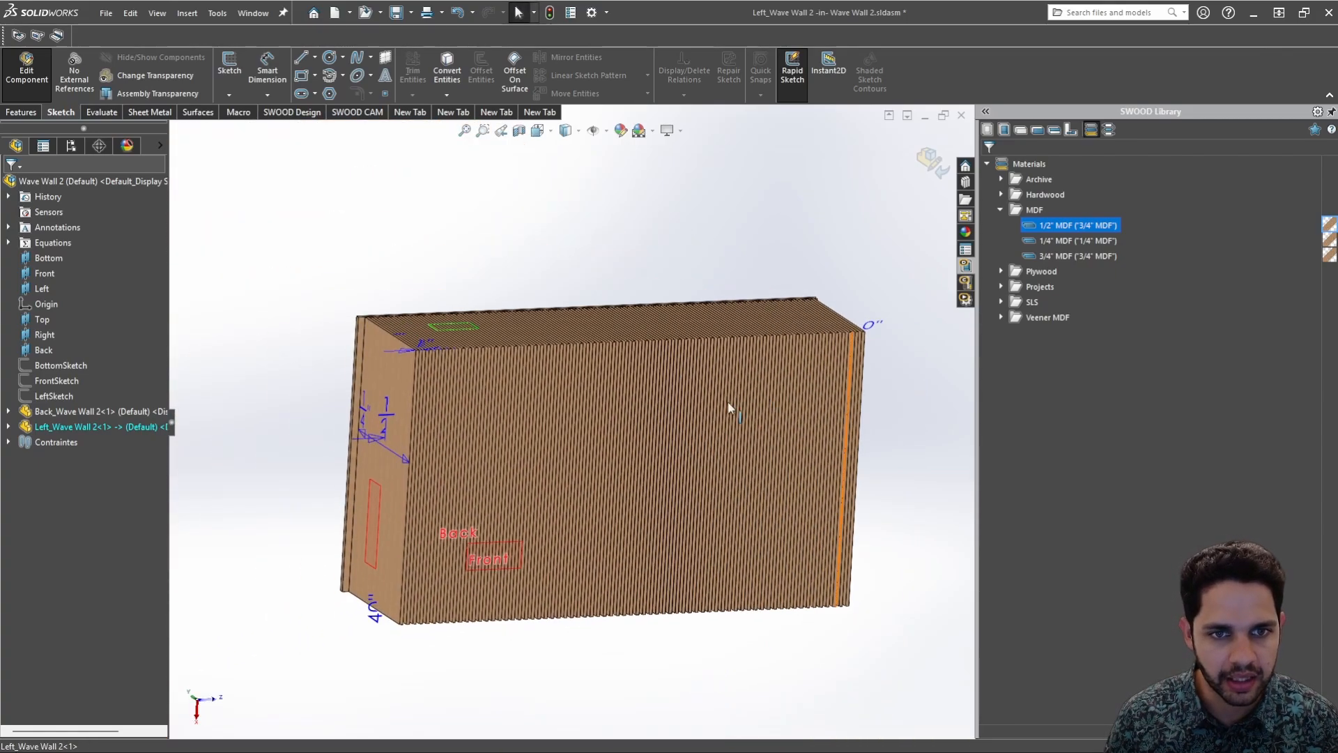
pyautogui.moveTo(592, 399); pyautogui.dragTo(867, 224, button='middle')
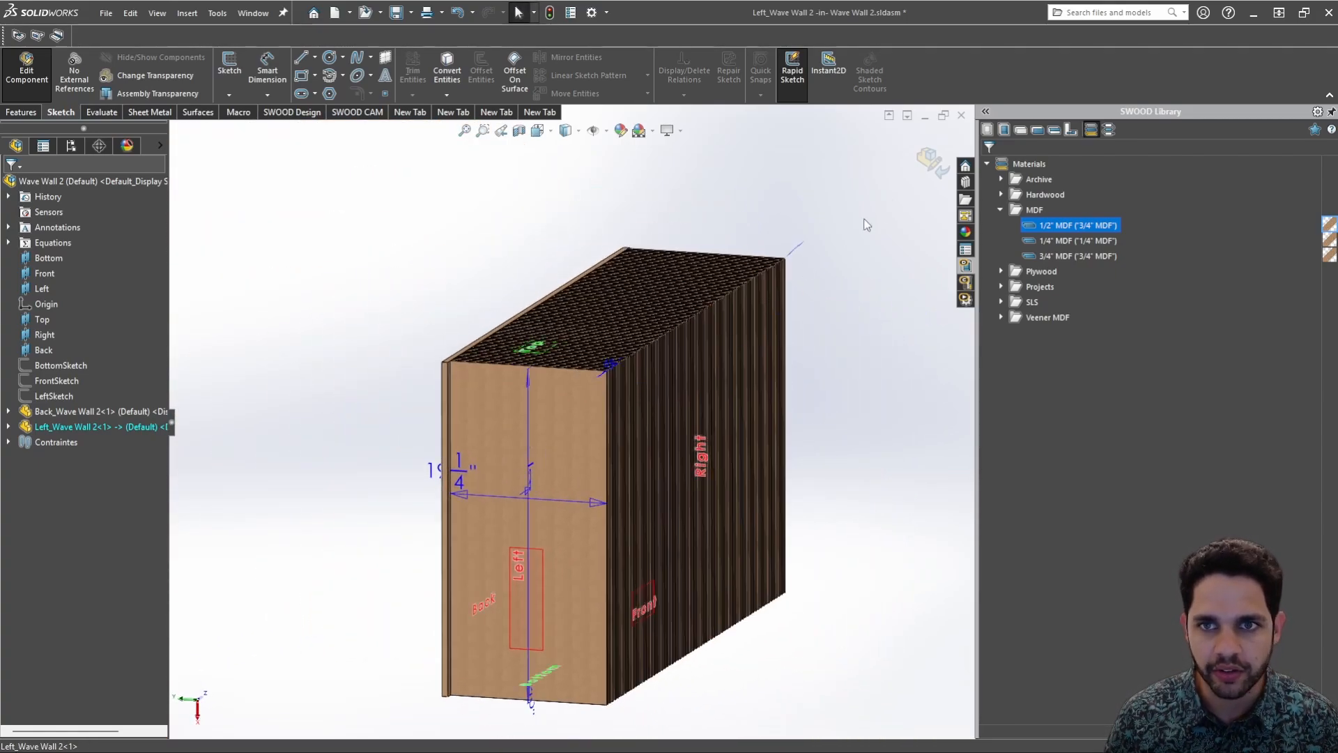
pyautogui.click(929, 162)
# Examine the patterned left panel in the assembly and look up its solid bodies in the feature tree
pyautogui.moveTo(874, 284); pyautogui.dragTo(771, 324, button='middle')
pyautogui.scroll(-5, 565, 424)
pyautogui.moveTo(564, 424); pyautogui.dragTo(583, 349, button='middle')
pyautogui.scroll(5, 564, 432)
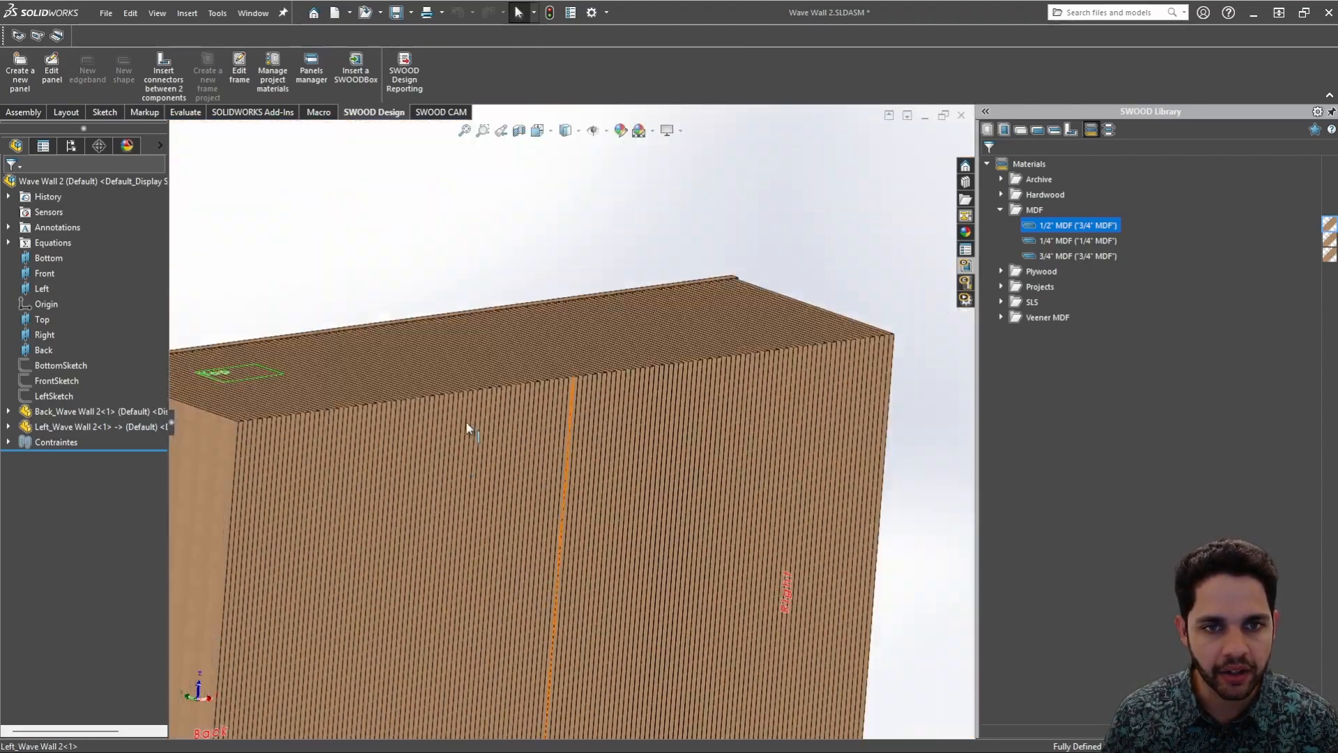
pyautogui.moveTo(465, 421); pyautogui.dragTo(521, 399, button='middle')
pyautogui.moveTo(321, 481); pyautogui.dragTo(232, 486, button='middle')
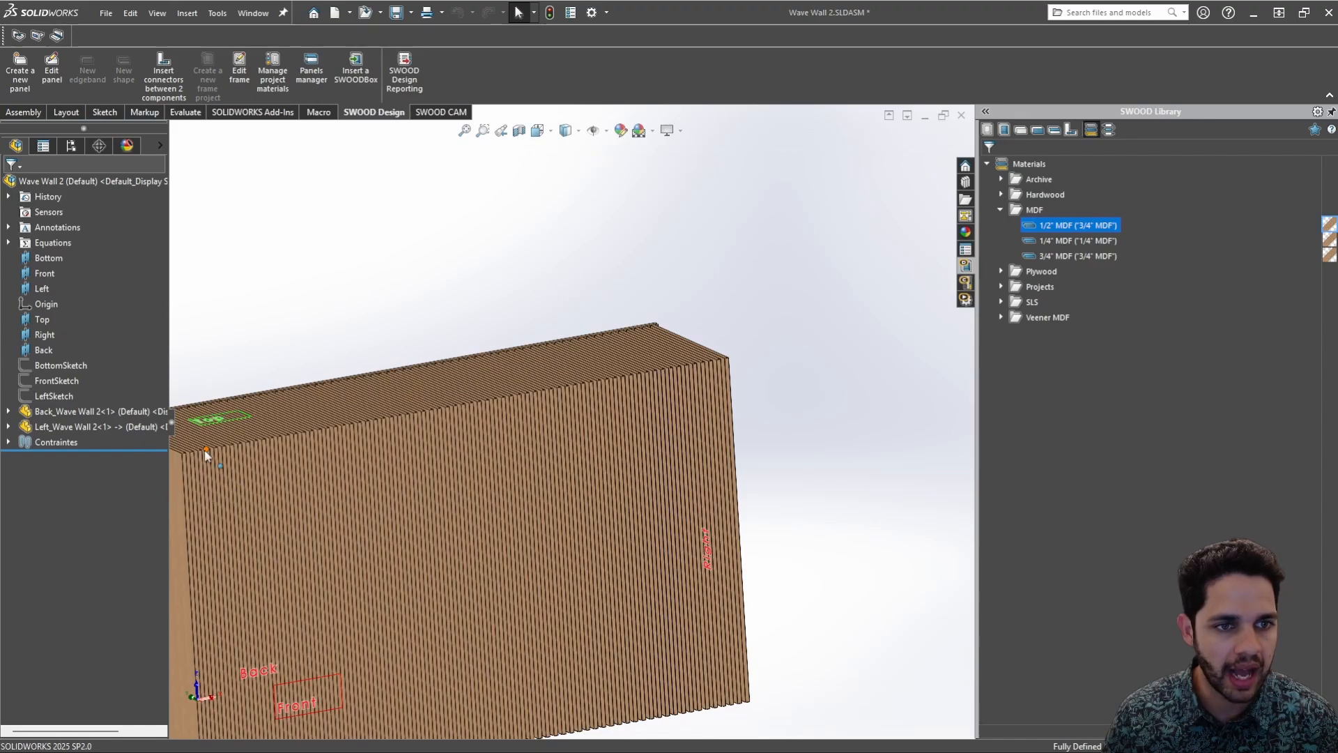
pyautogui.click(120, 427)
pyautogui.scroll(1, 309, 474)
pyautogui.moveTo(309, 474); pyautogui.dragTo(337, 460, button='middle')
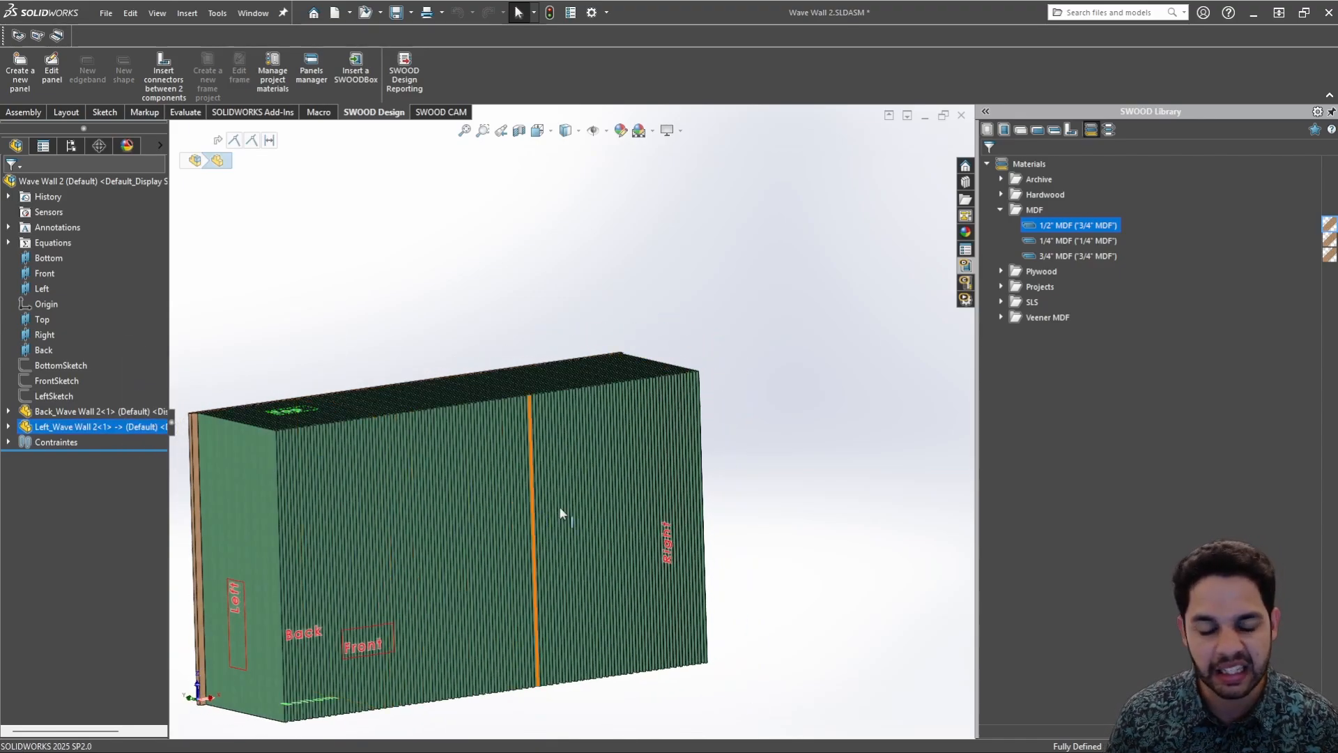
pyautogui.click(8, 428)
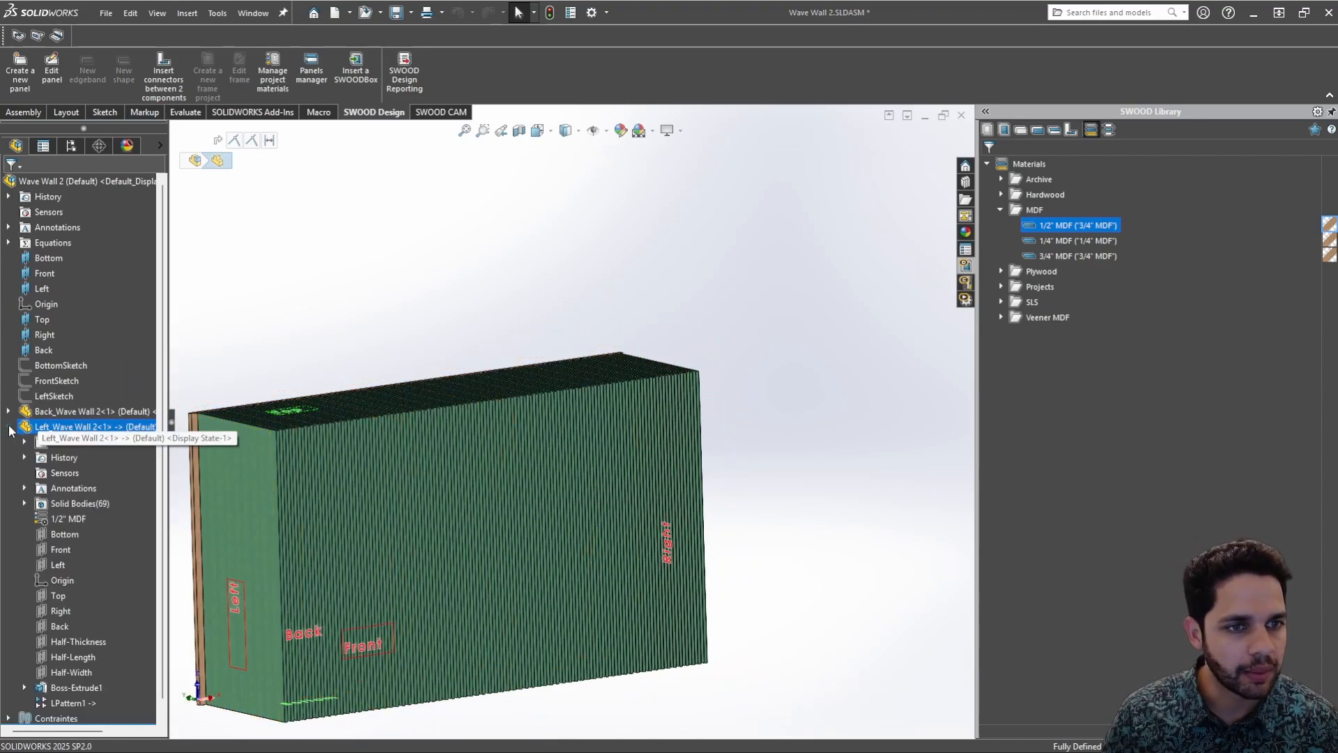
pyautogui.click(78, 506)
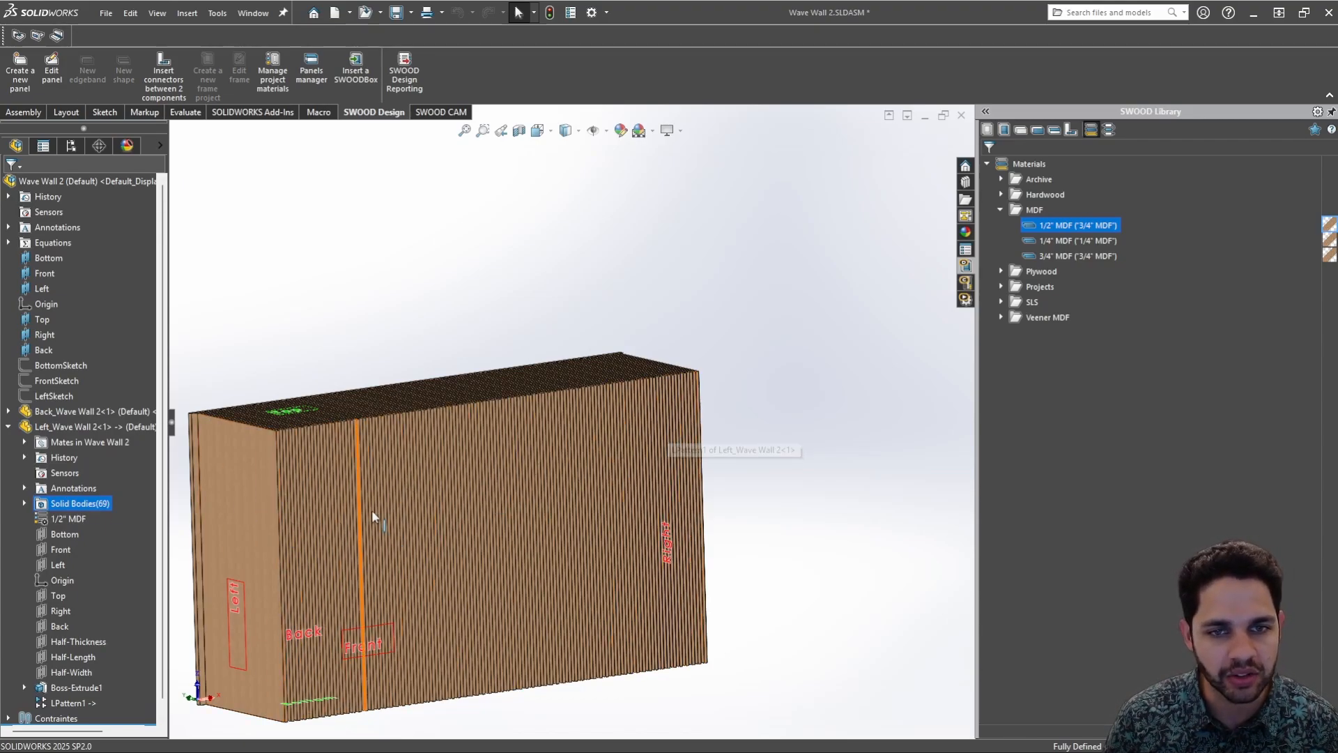
# Open the left panel component as a part in its own window
pyautogui.moveTo(738, 419); pyautogui.dragTo(781, 436, button='middle')
pyautogui.moveTo(310, 496); pyautogui.dragTo(352, 398, button='middle')
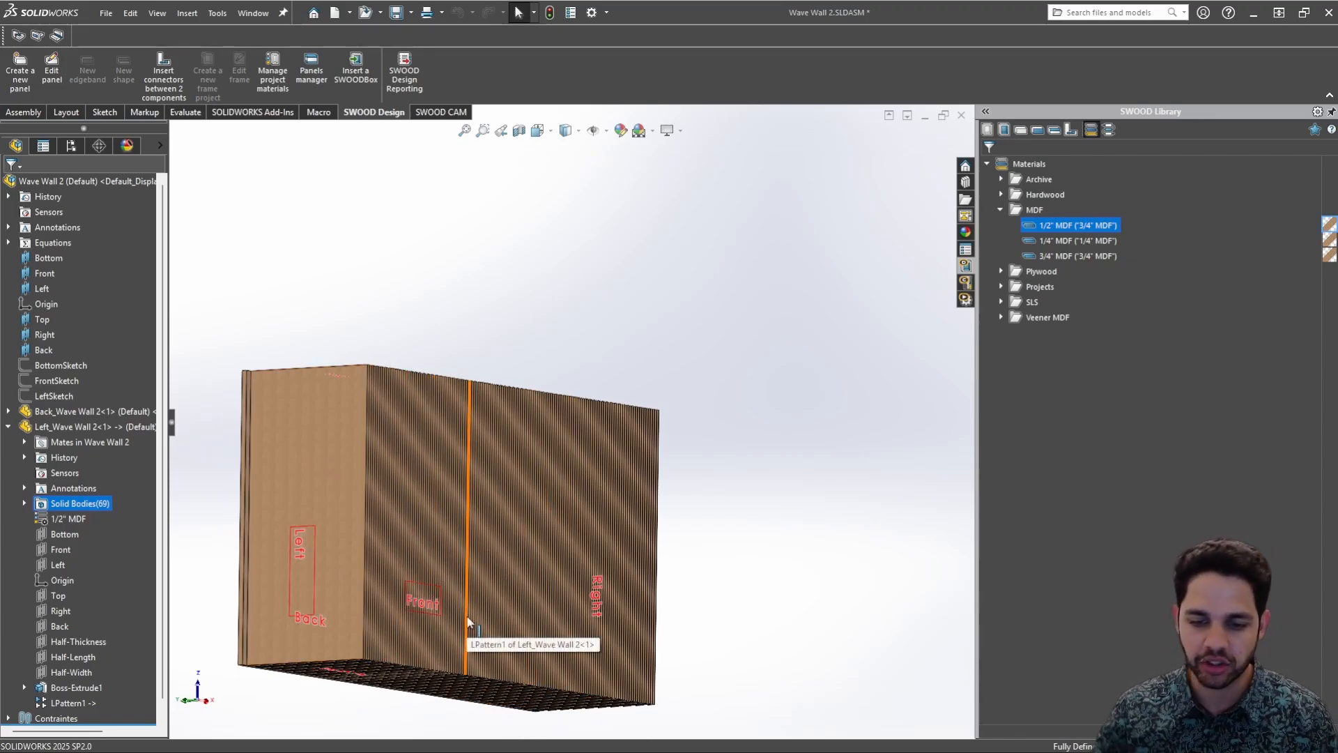
pyautogui.click(354, 411)
pyautogui.click(702, 382)
pyautogui.moveTo(523, 380); pyautogui.dragTo(504, 474, button='middle')
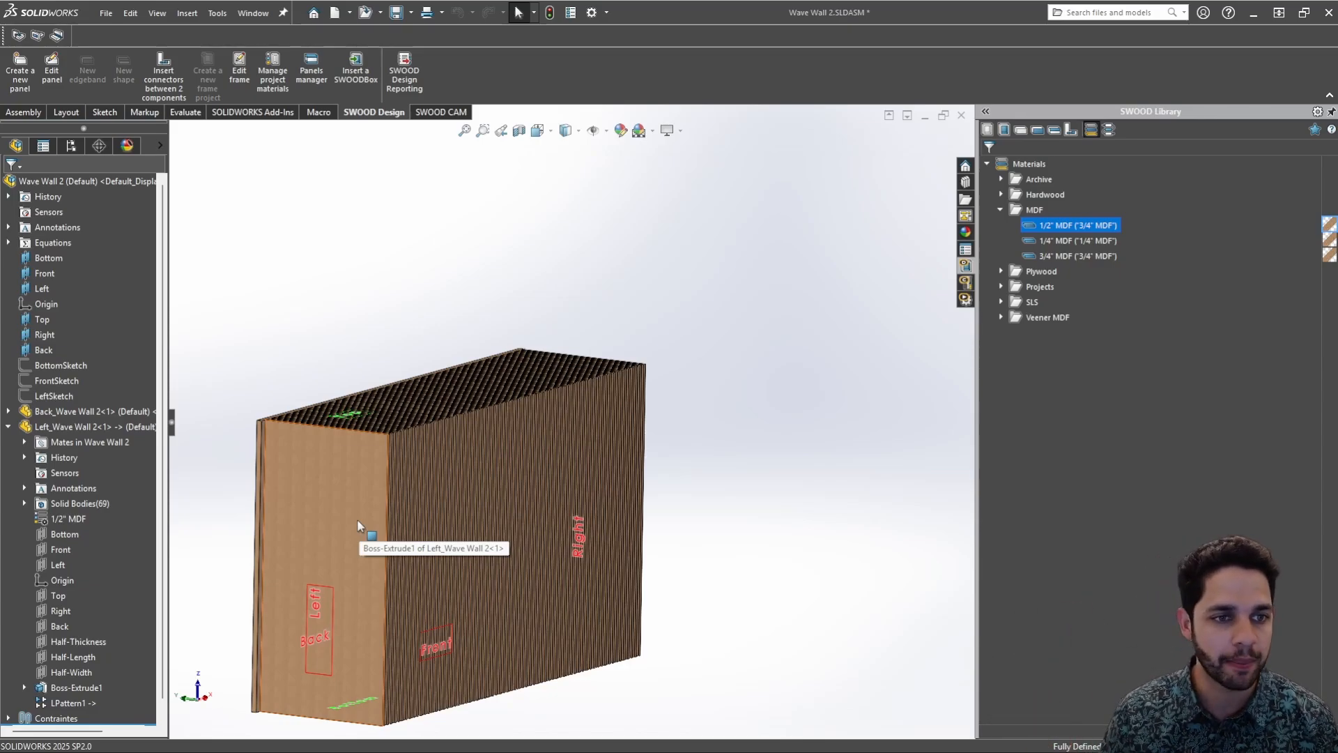
pyautogui.rightClick(357, 521)
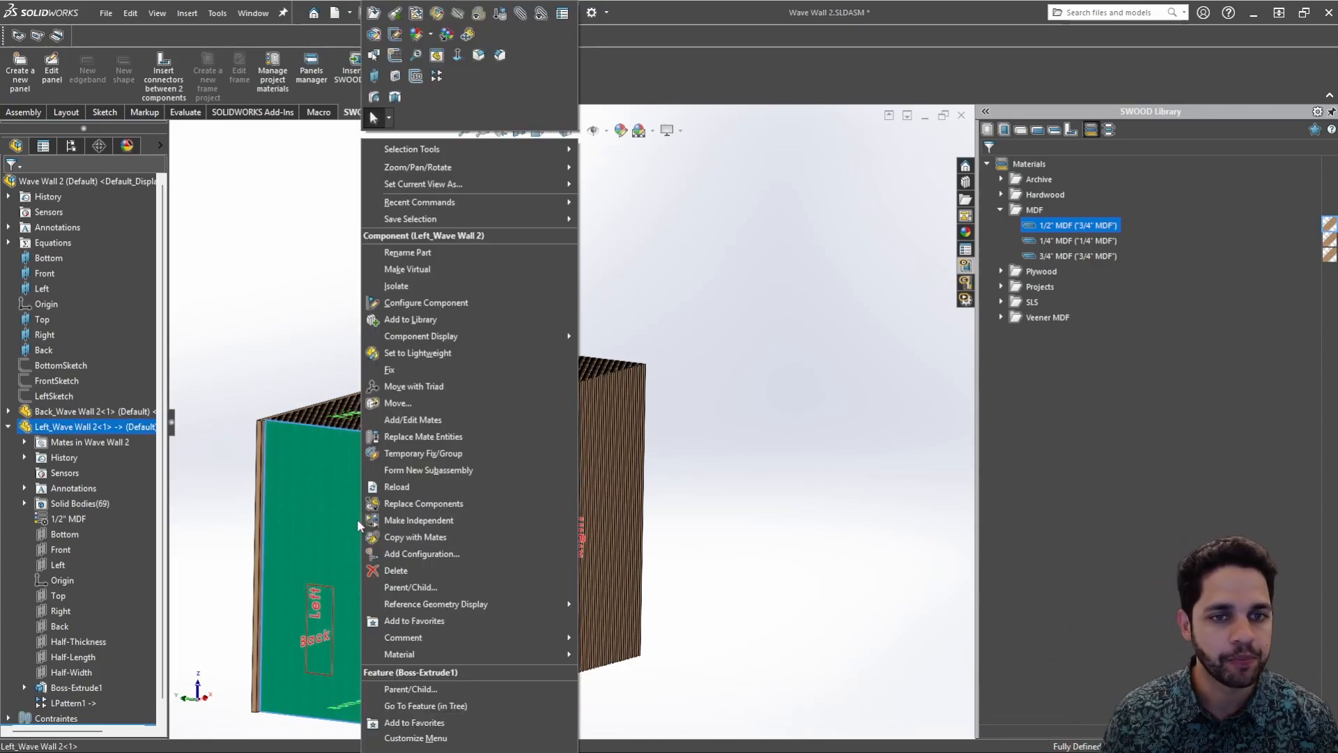
pyautogui.click(403, 18)
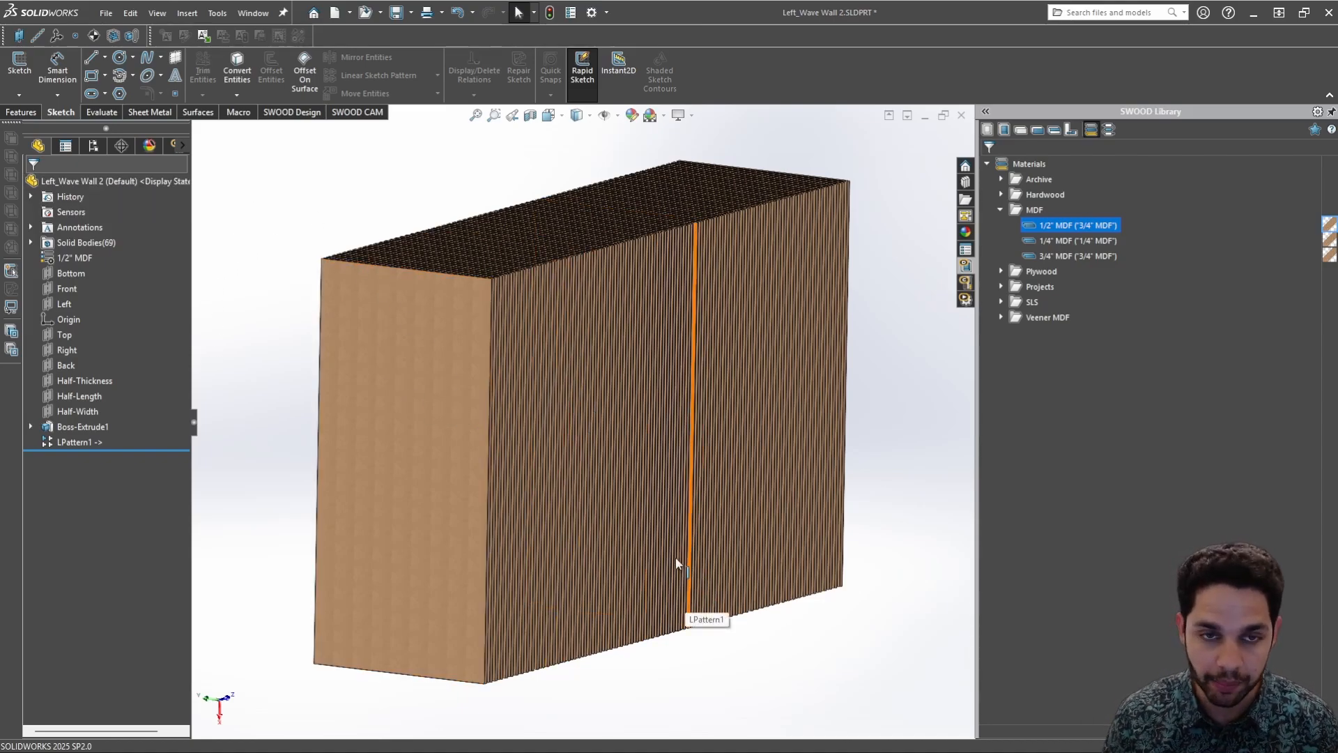
# Start a new sketch on the large outer left face of the panel stack
pyautogui.moveTo(507, 412); pyautogui.dragTo(429, 342, button='middle')
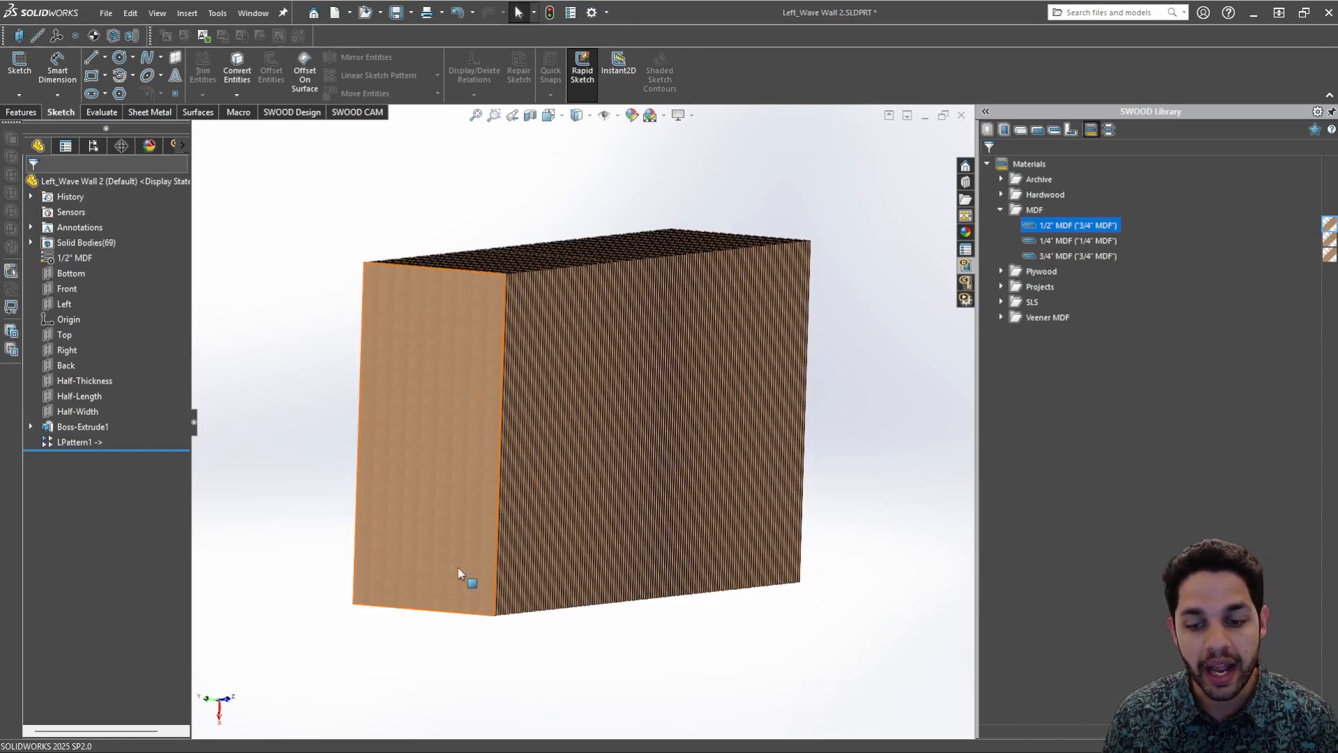
pyautogui.moveTo(450, 573); pyautogui.dragTo(458, 404, button='middle')
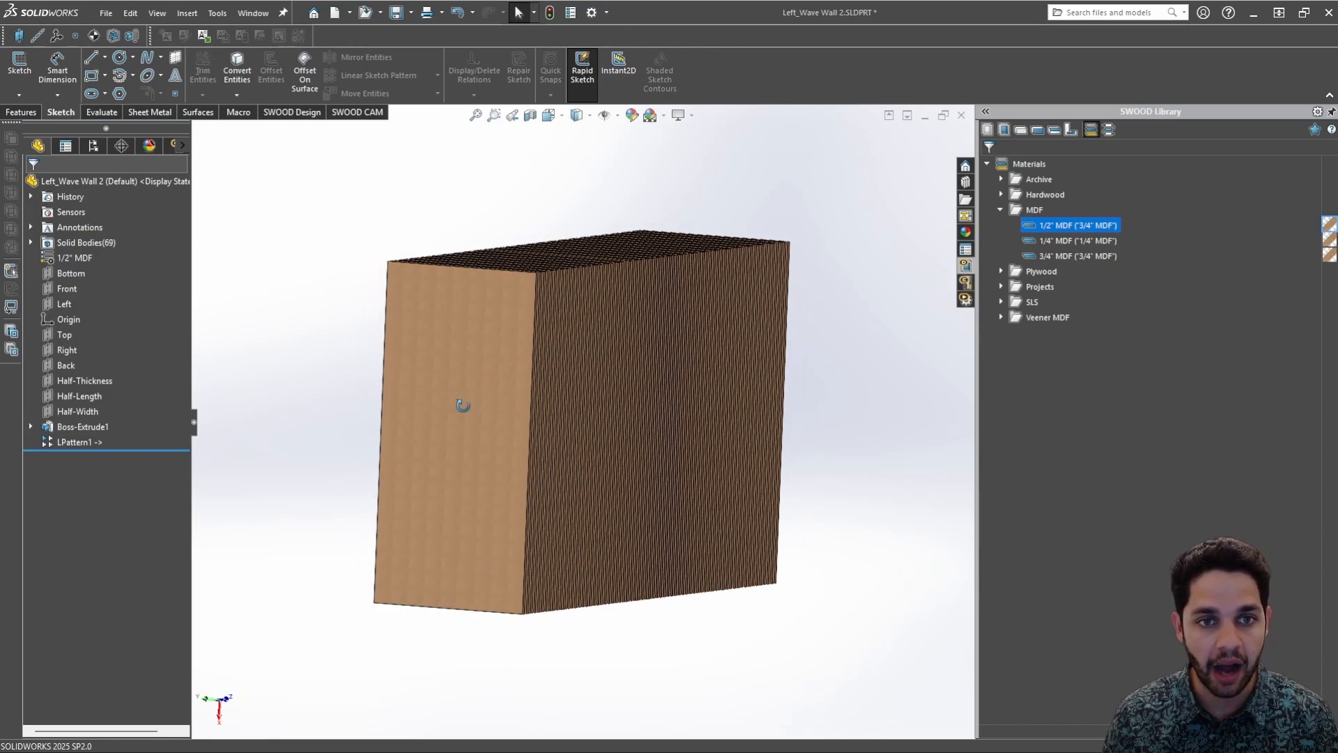
pyautogui.rightClick(471, 376)
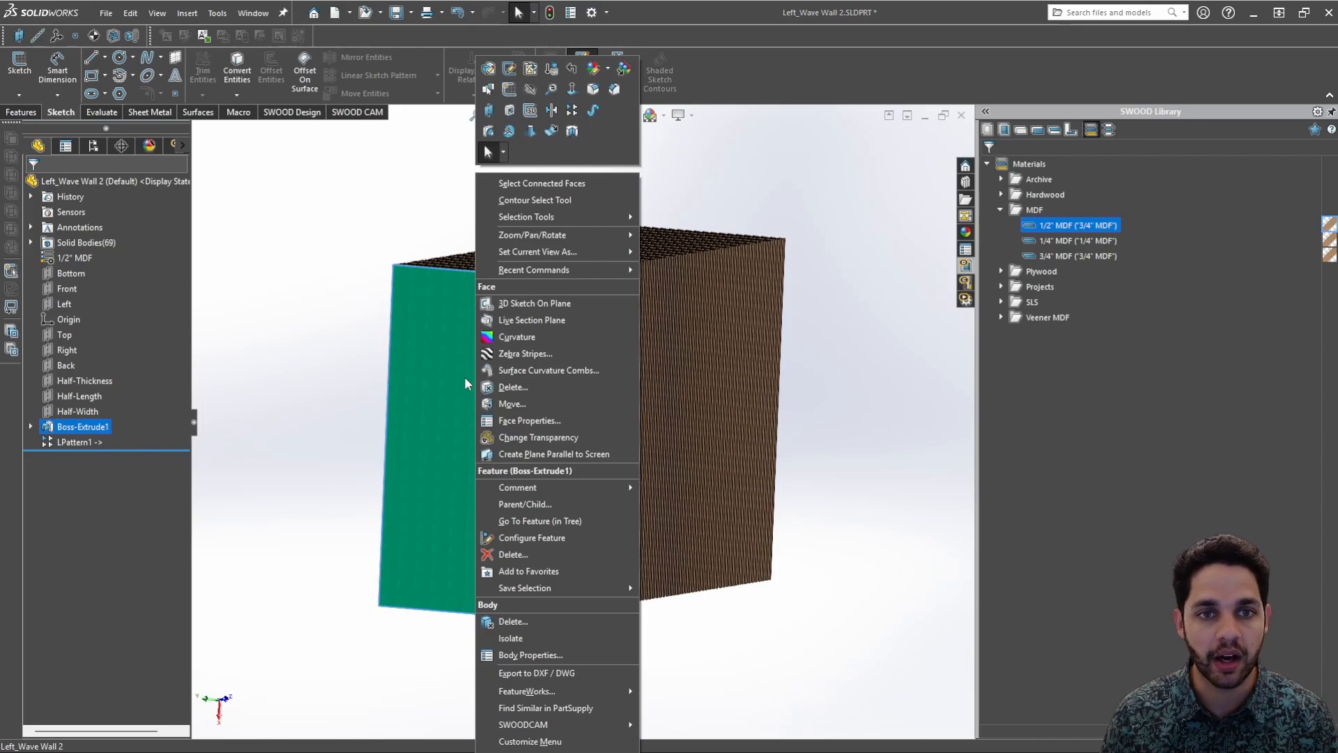
pyautogui.click(509, 90)
pyautogui.moveTo(617, 227)
pyautogui.mouseDown(button='middle')
pyautogui.moveTo(594, 212)
pyautogui.moveTo(593, 224)
pyautogui.mouseUp(button='middle')
# Draw a wavy spline down the left face, from just below its upper edge to a point past its lower edge
pyautogui.press('s')
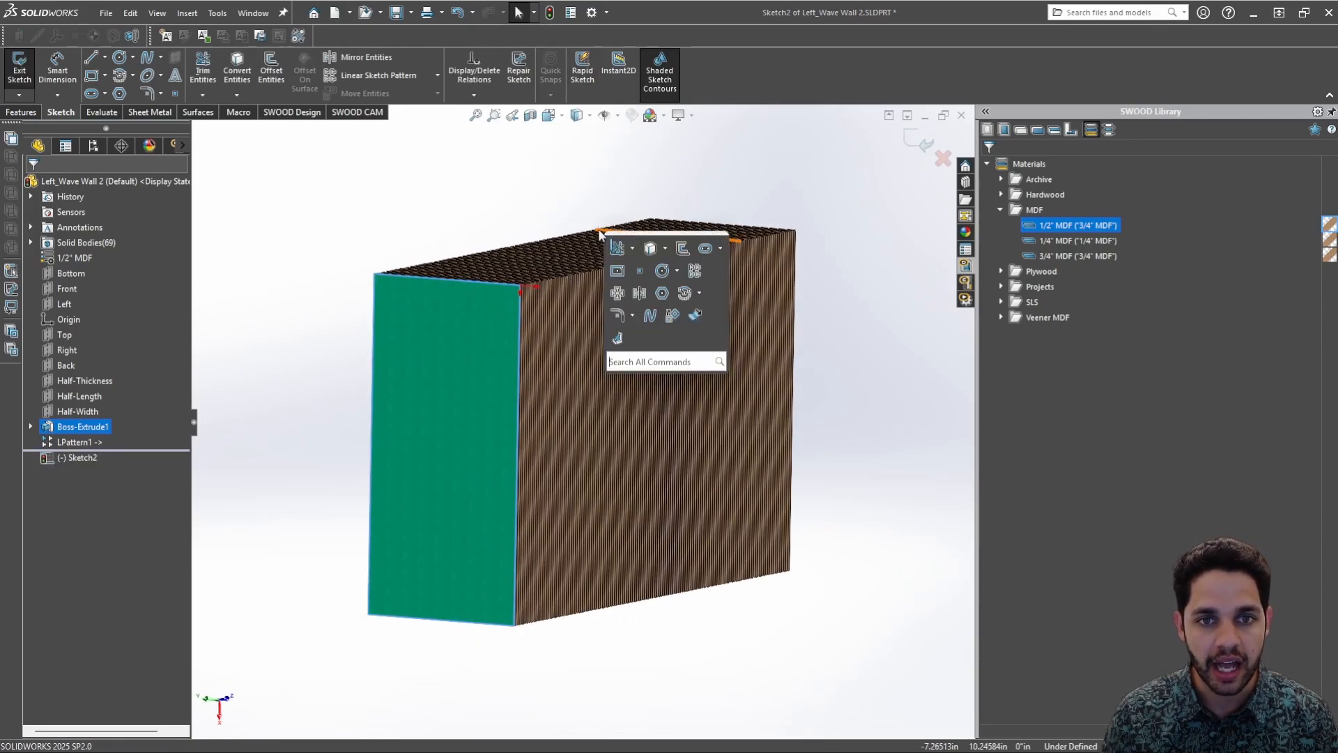
pyautogui.write('s')
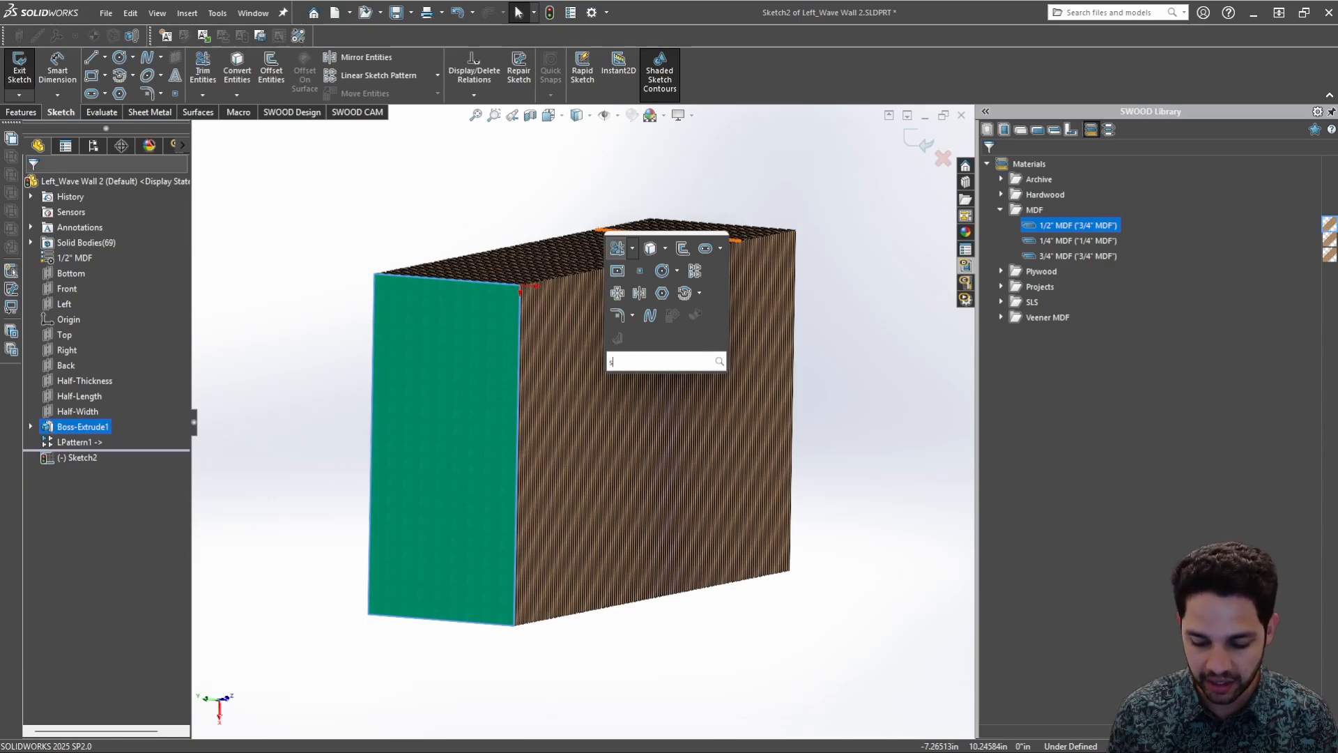
pyautogui.write('pli')
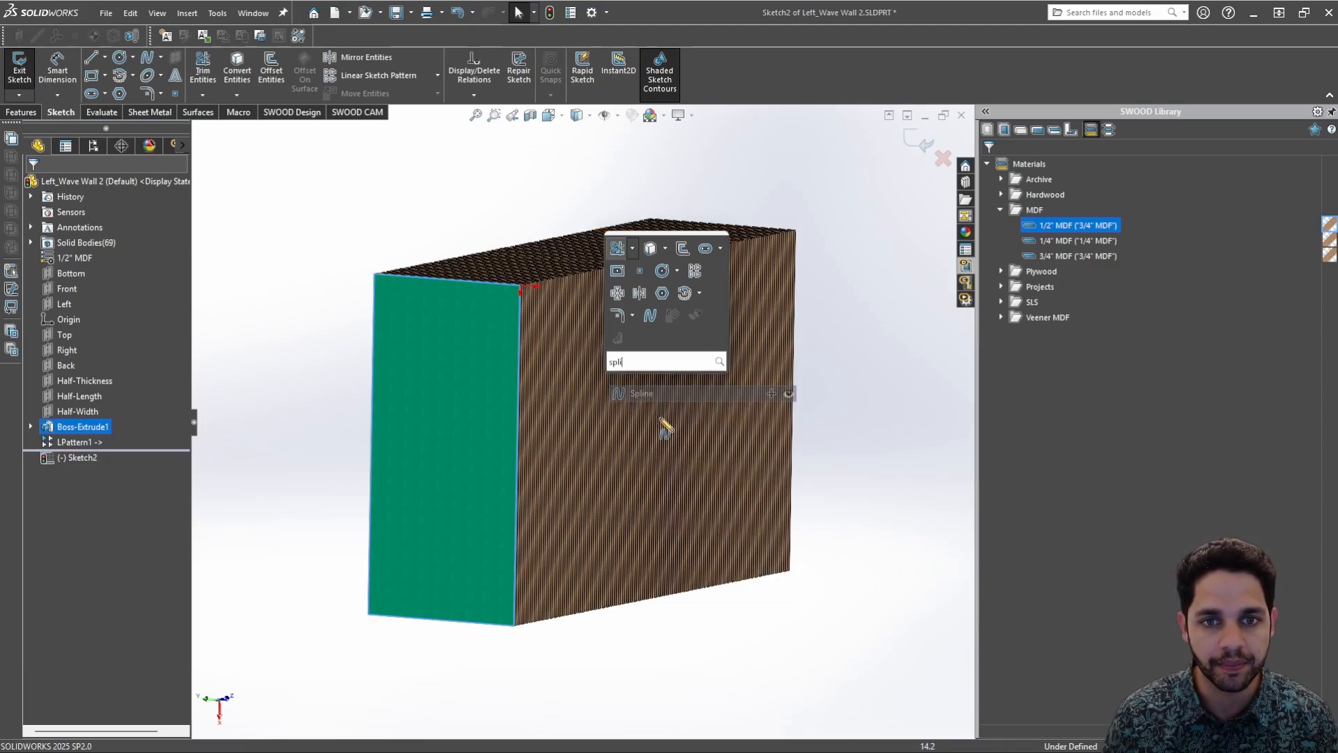
pyautogui.click(464, 292)
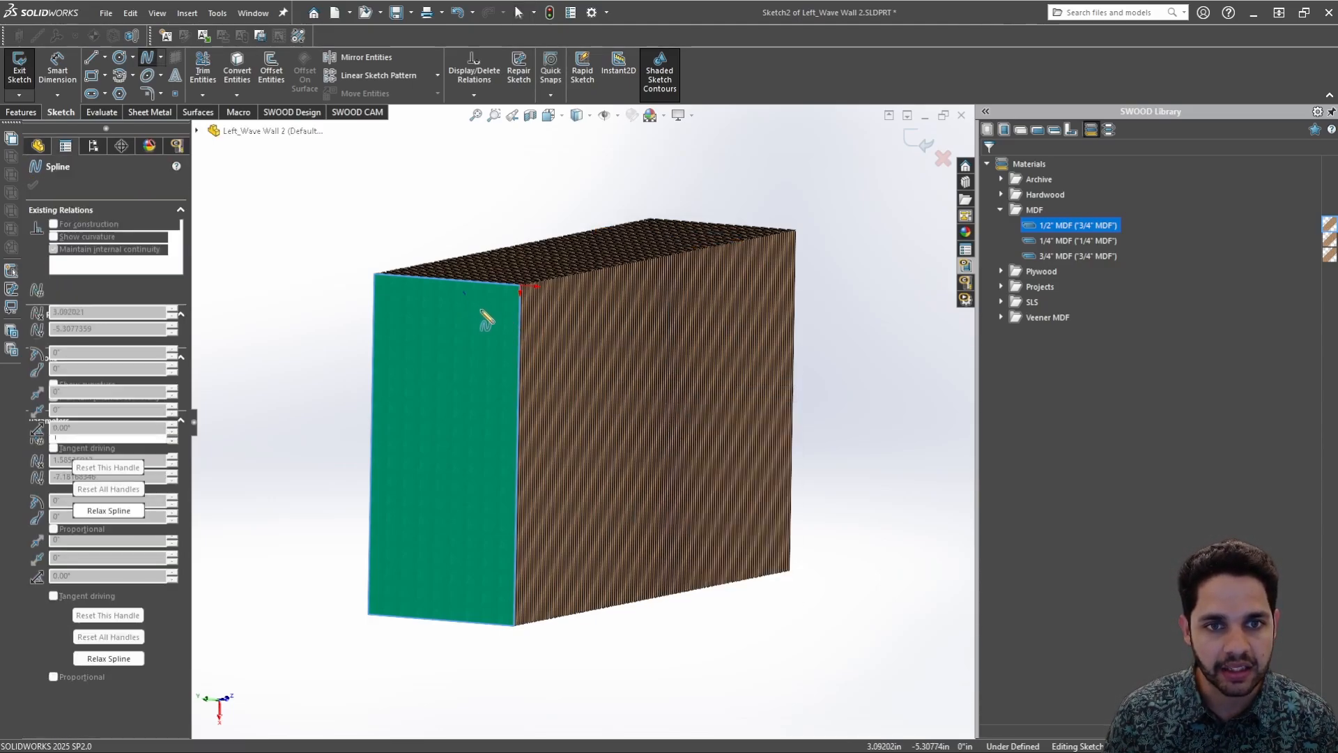
pyautogui.click(488, 330)
pyautogui.click(486, 401)
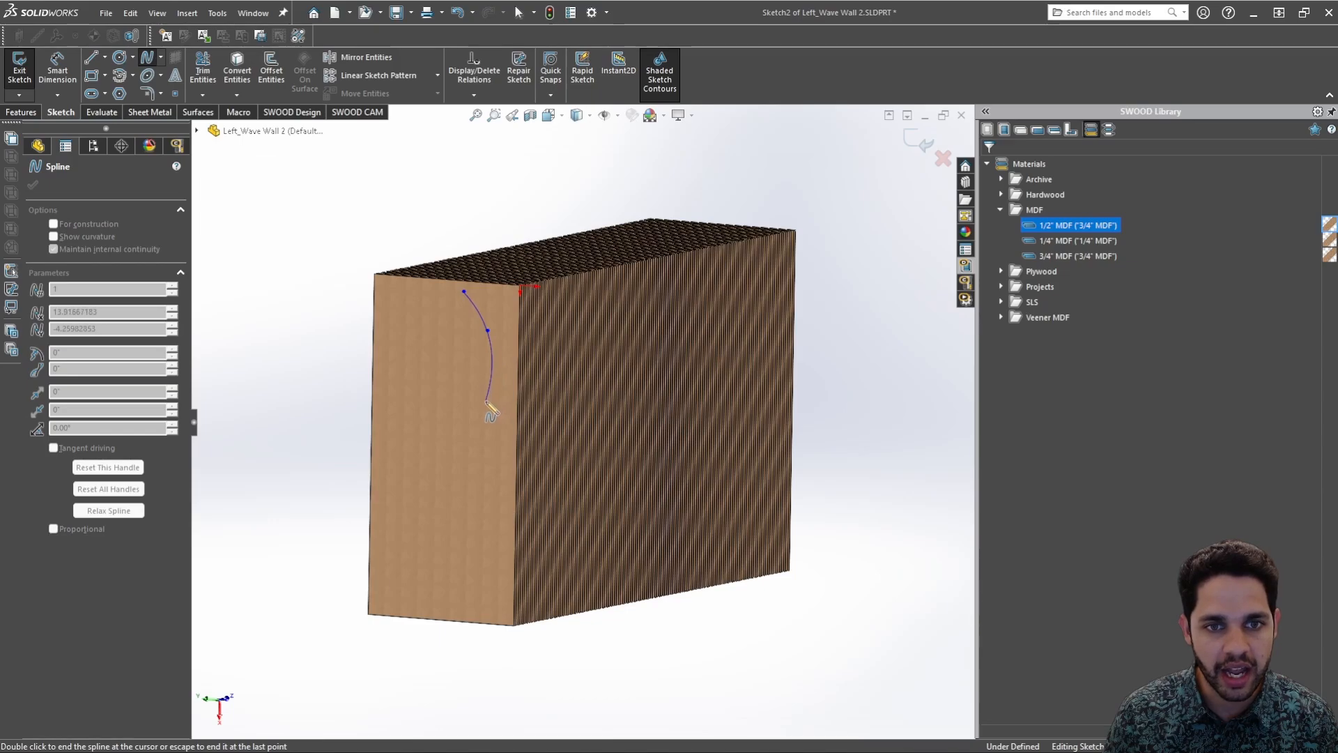
pyautogui.click(449, 479)
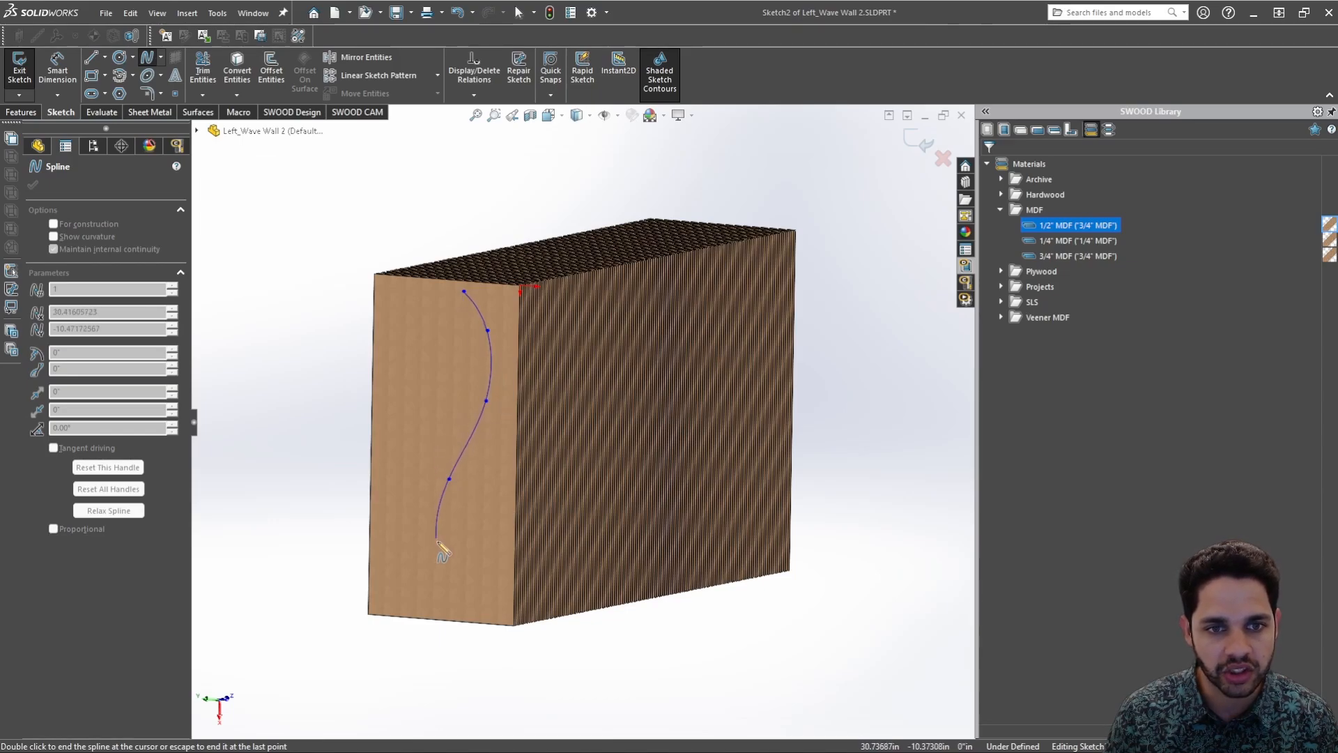
pyautogui.click(441, 592)
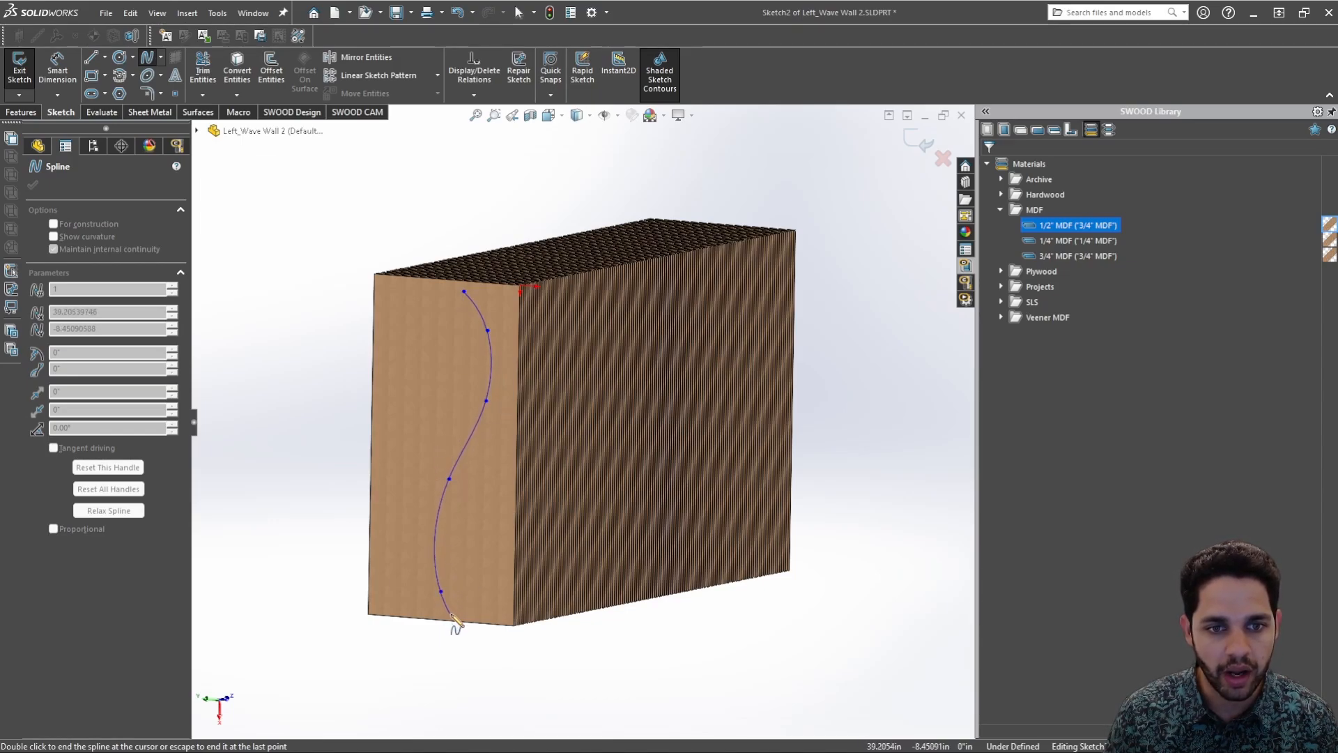
pyautogui.click(457, 620)
pyautogui.doubleClick(442, 668)
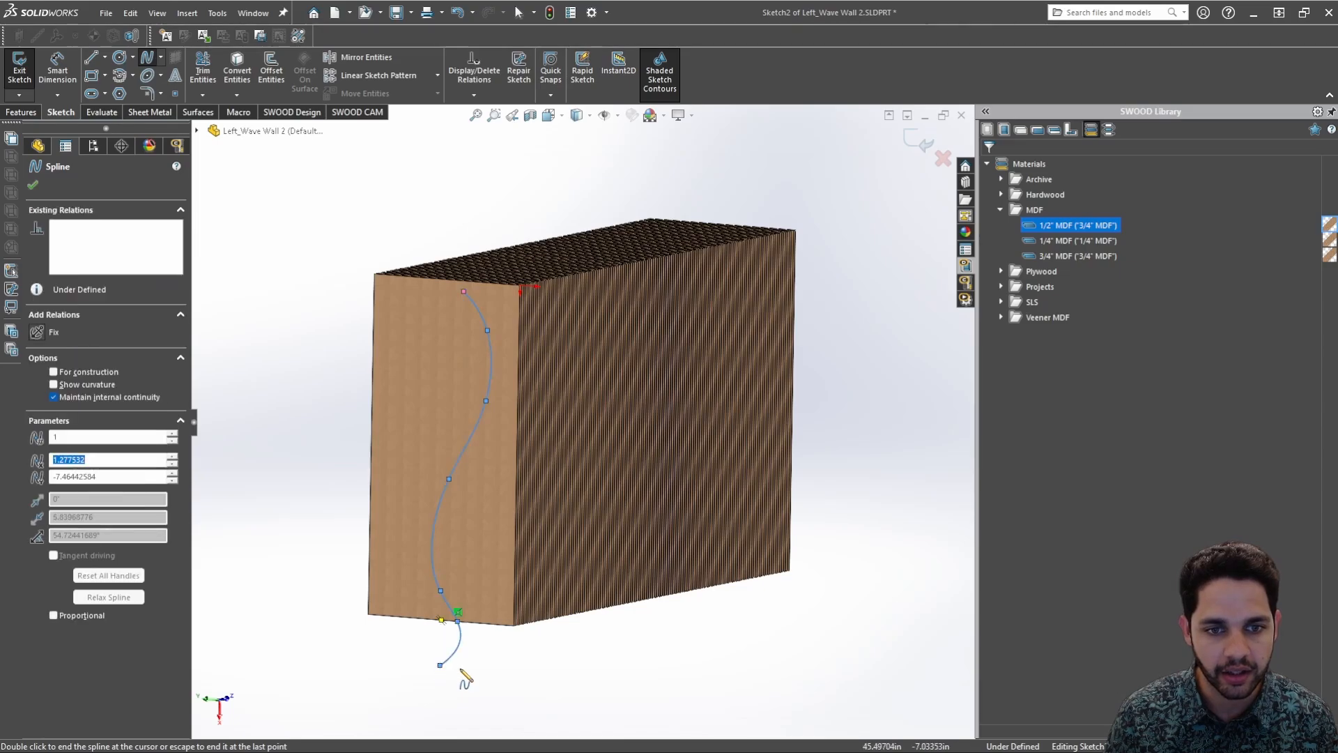
# Delete the spline point on the face's lower edge and move the overshooting end point onto that edge
pyautogui.scroll(-3, 495, 645)
pyautogui.press('s')
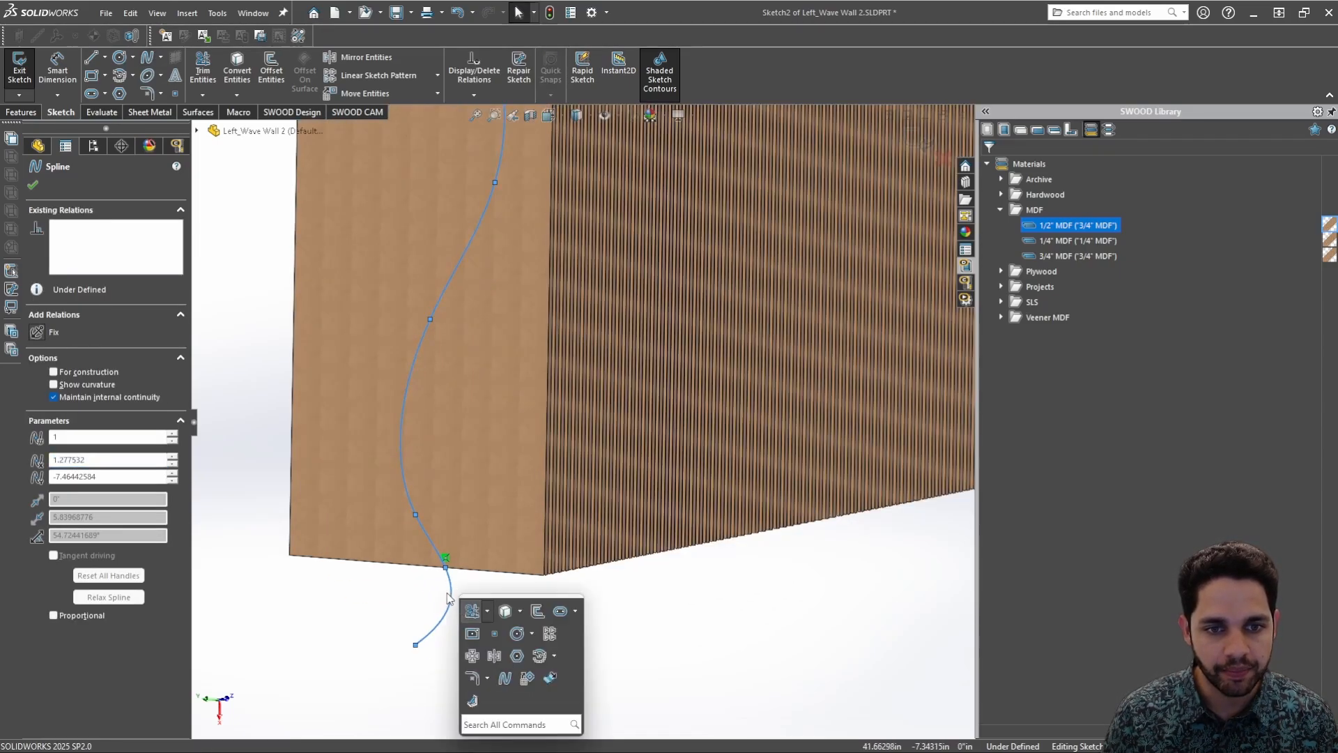
pyautogui.click(425, 623)
pyautogui.click(447, 573)
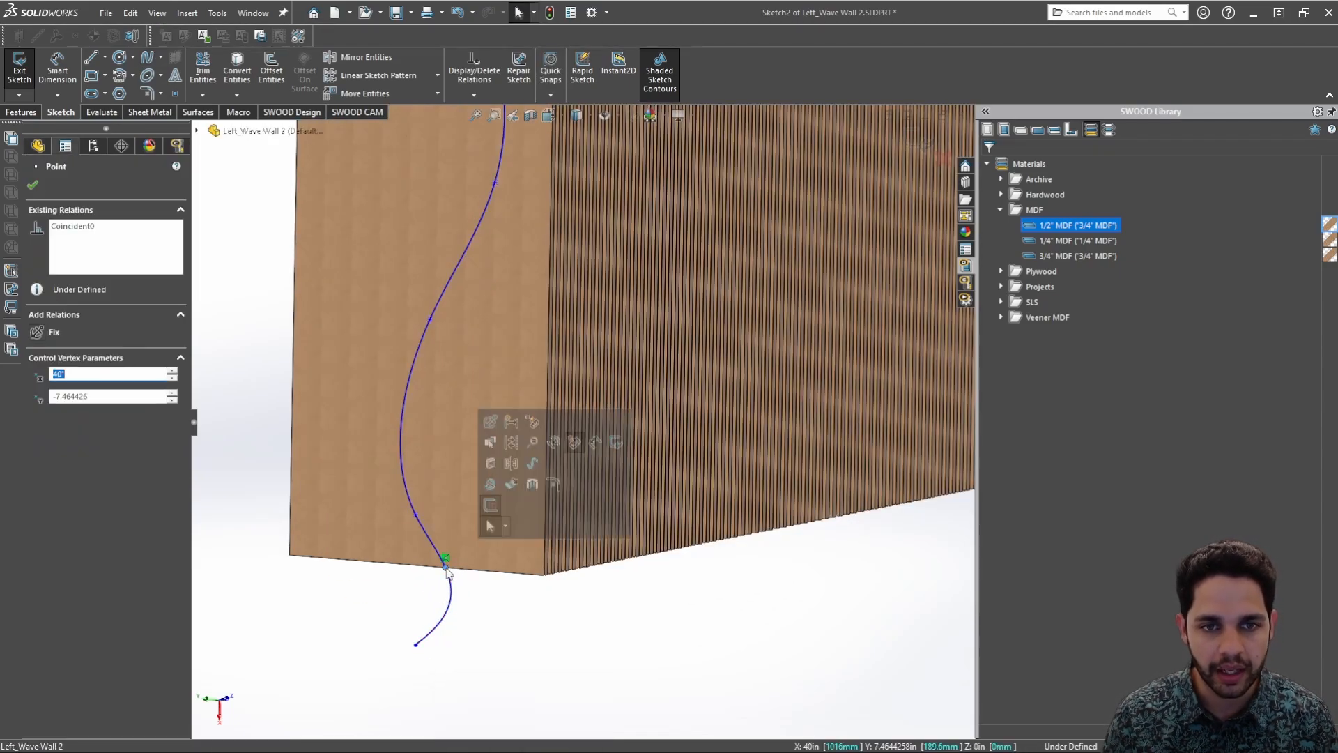
pyautogui.press('Delete')
pyautogui.moveTo(417, 645); pyautogui.dragTo(441, 570)
pyautogui.click(507, 614)
# Move the spline's upper end point onto the face's upper edge
pyautogui.scroll(5, 528, 440)
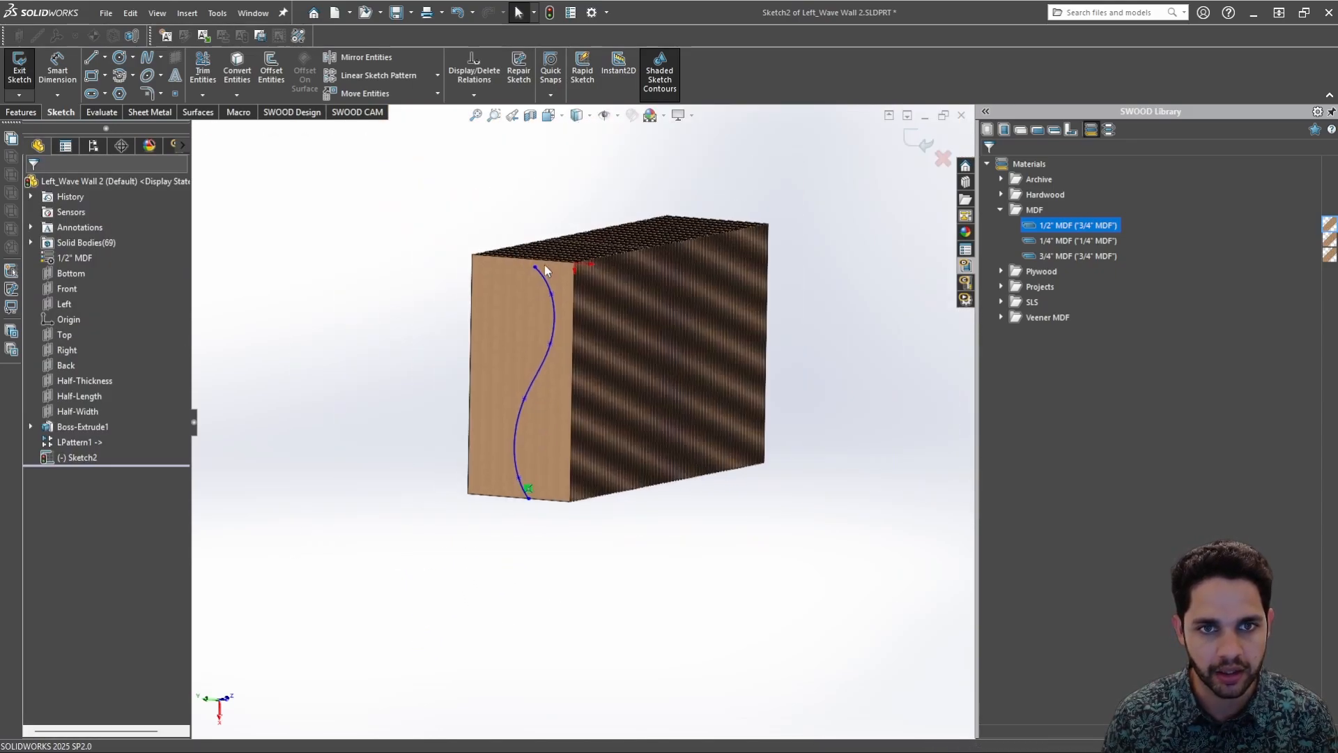
pyautogui.scroll(-3, 542, 273)
pyautogui.click(535, 311)
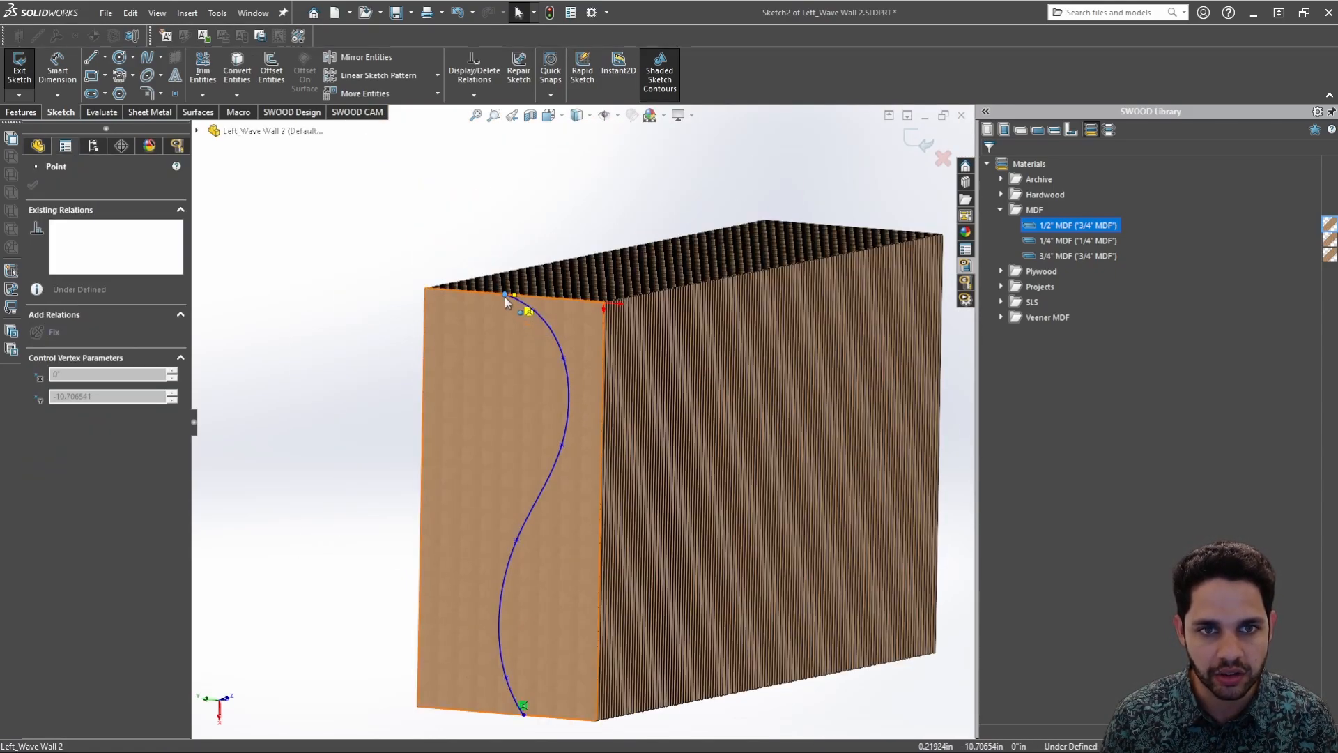
pyautogui.scroll(3, 558, 382)
pyautogui.moveTo(559, 379); pyautogui.dragTo(590, 375, button='middle')
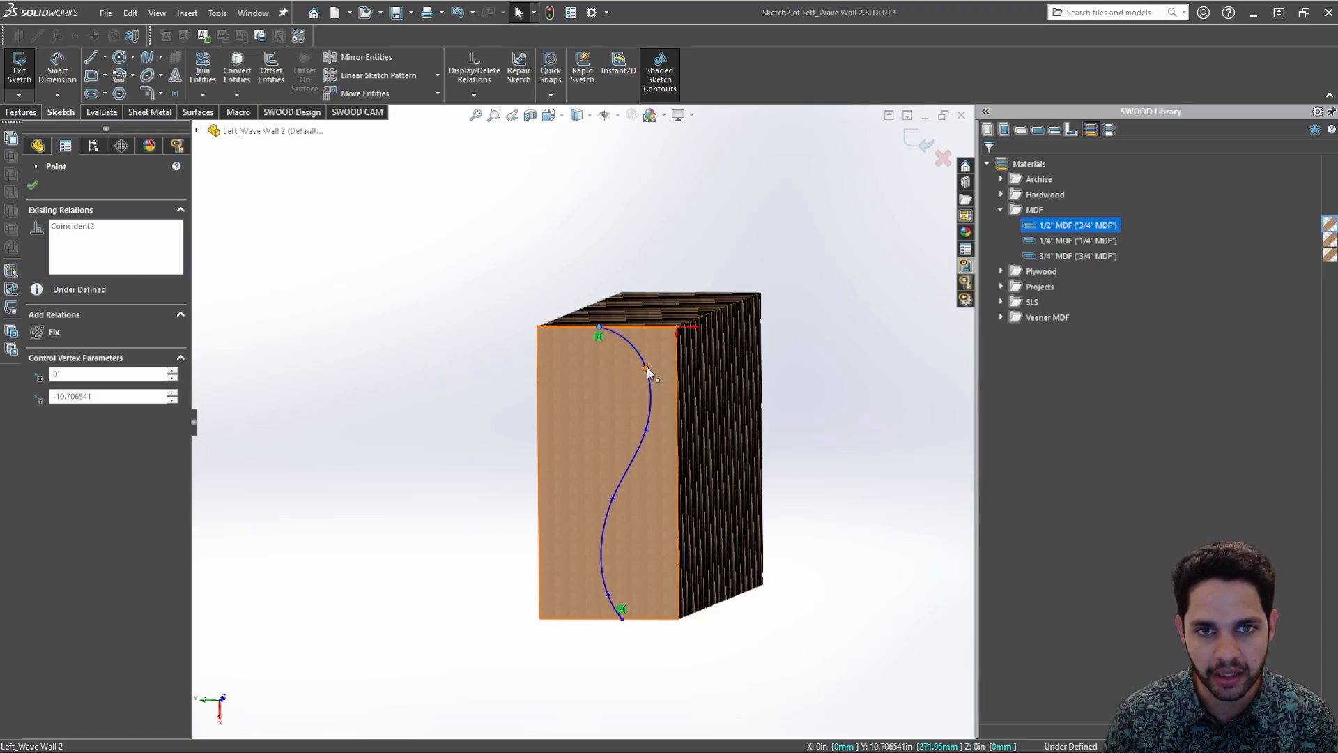
# Reshape the spline by shifting its interior points lower on the face, giving it a tighter wave
pyautogui.moveTo(646, 368); pyautogui.dragTo(631, 450)
pyautogui.moveTo(613, 499); pyautogui.dragTo(625, 590)
pyautogui.click(860, 352)
pyautogui.scroll(-1, 674, 443)
pyautogui.moveTo(675, 444); pyautogui.dragTo(631, 523, button='middle')
pyautogui.click(573, 572)
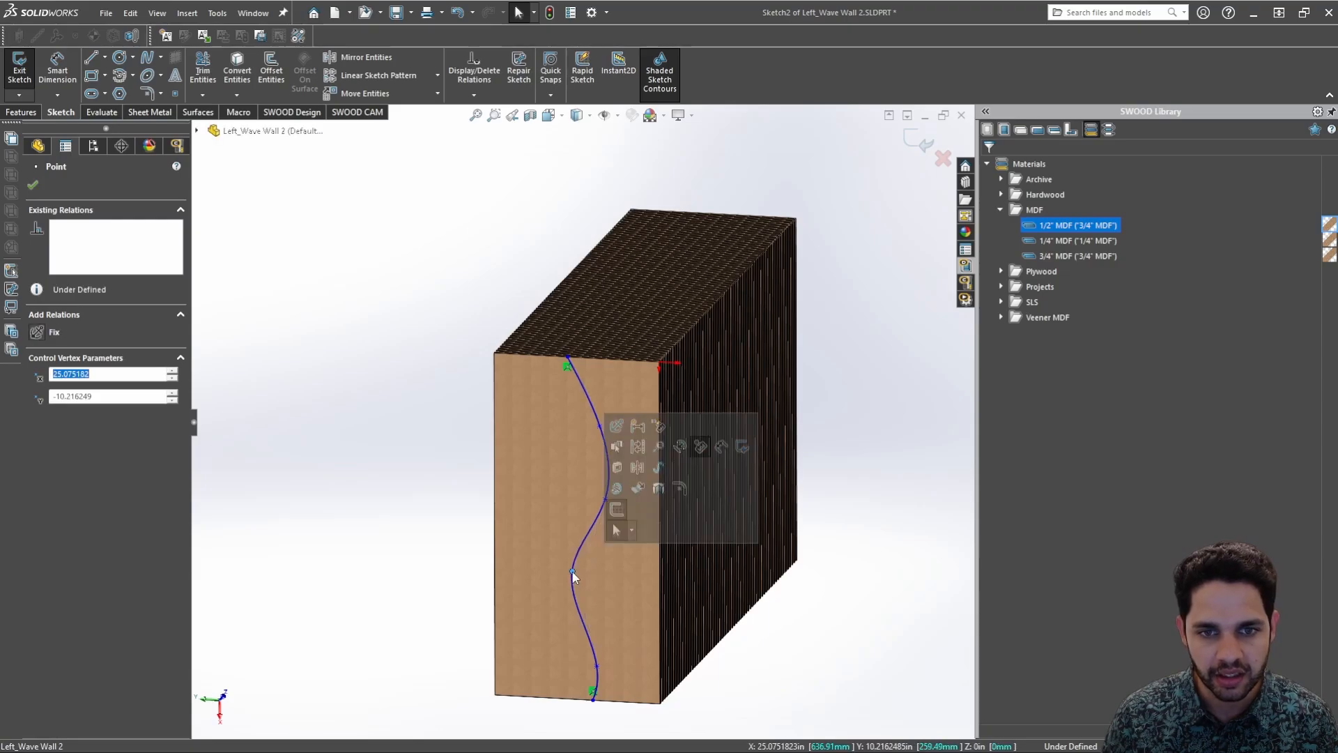
# Soften the wave by moving the lower bend's point to about X 25.4", Y -7.6" and adjusting the point above it
pyautogui.click(859, 428)
pyautogui.scroll(1, 669, 398)
pyautogui.moveTo(663, 395)
pyautogui.mouseDown(button='middle')
pyautogui.moveTo(648, 364)
pyautogui.moveTo(661, 384)
pyautogui.mouseUp(button='middle')
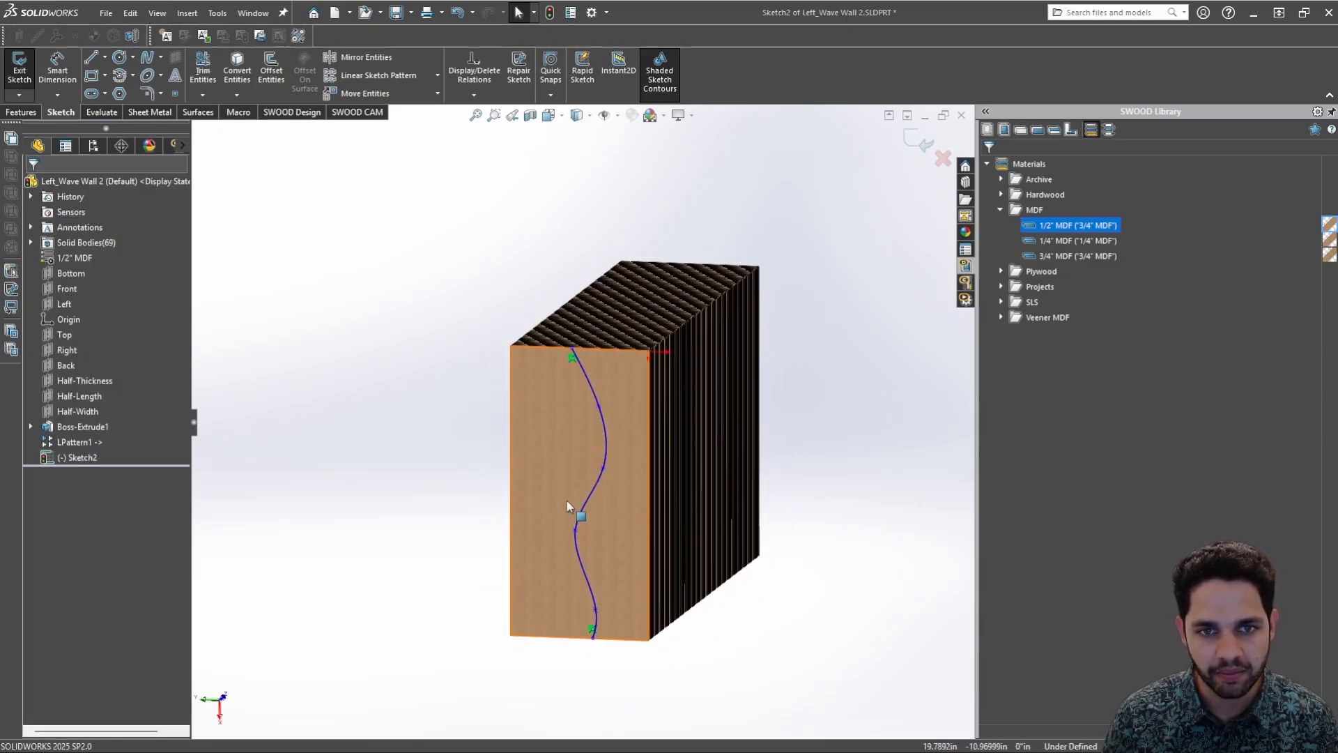
pyautogui.moveTo(575, 533); pyautogui.dragTo(596, 533)
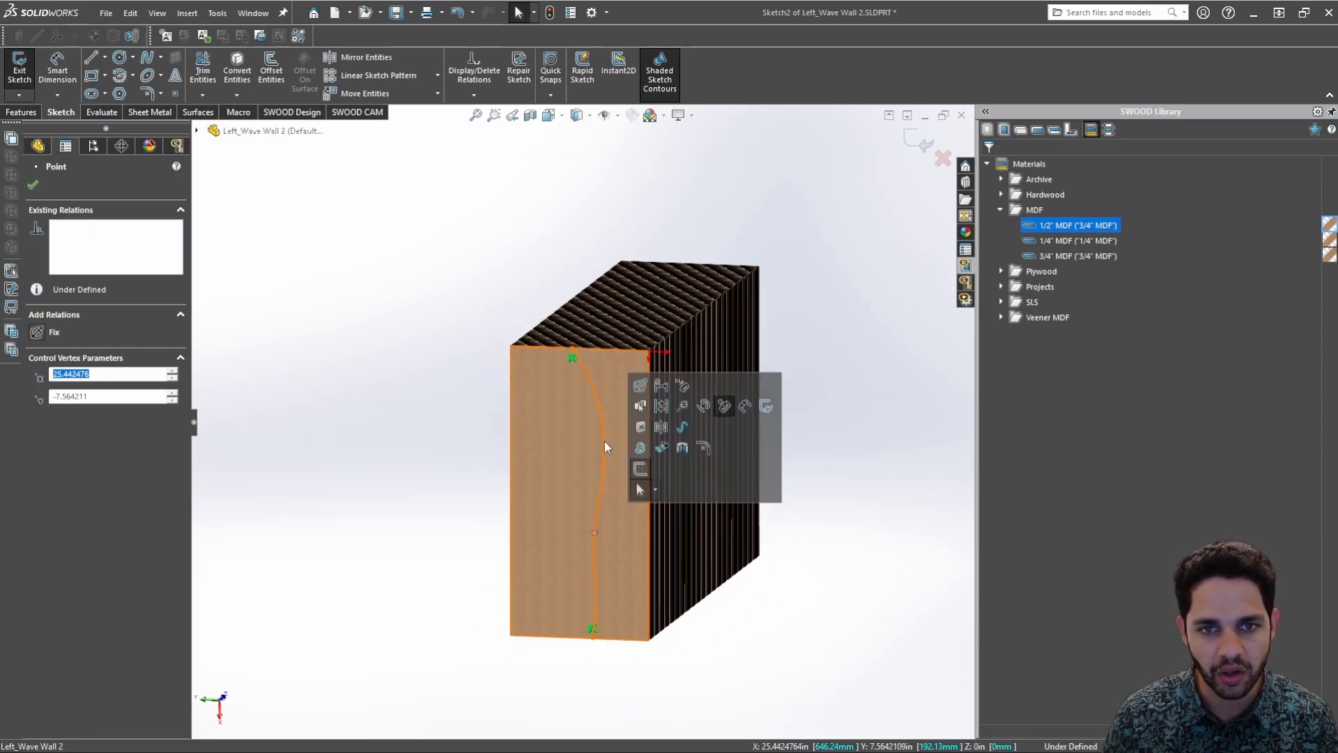
pyautogui.moveTo(603, 466)
pyautogui.mouseDown()
pyautogui.moveTo(574, 465)
pyautogui.moveTo(591, 473)
pyautogui.mouseUp()
pyautogui.click(842, 383)
pyautogui.scroll(2, 767, 419)
pyautogui.scroll(-1, 763, 421)
pyautogui.moveTo(763, 420); pyautogui.dragTo(680, 429, button='middle')
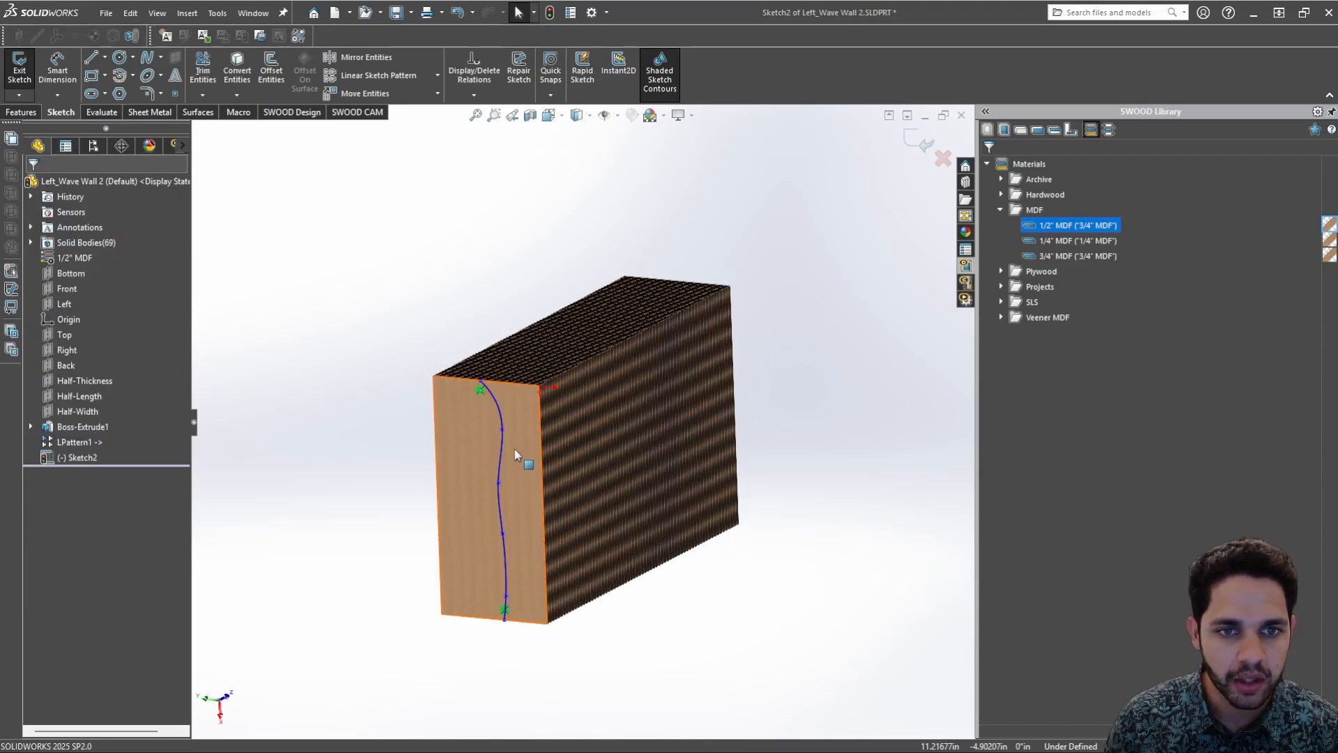
# Exit the wavy spline sketch on the end panel and bring up the surface modelling commands
pyautogui.moveTo(515, 449); pyautogui.dragTo(520, 417, button='middle')
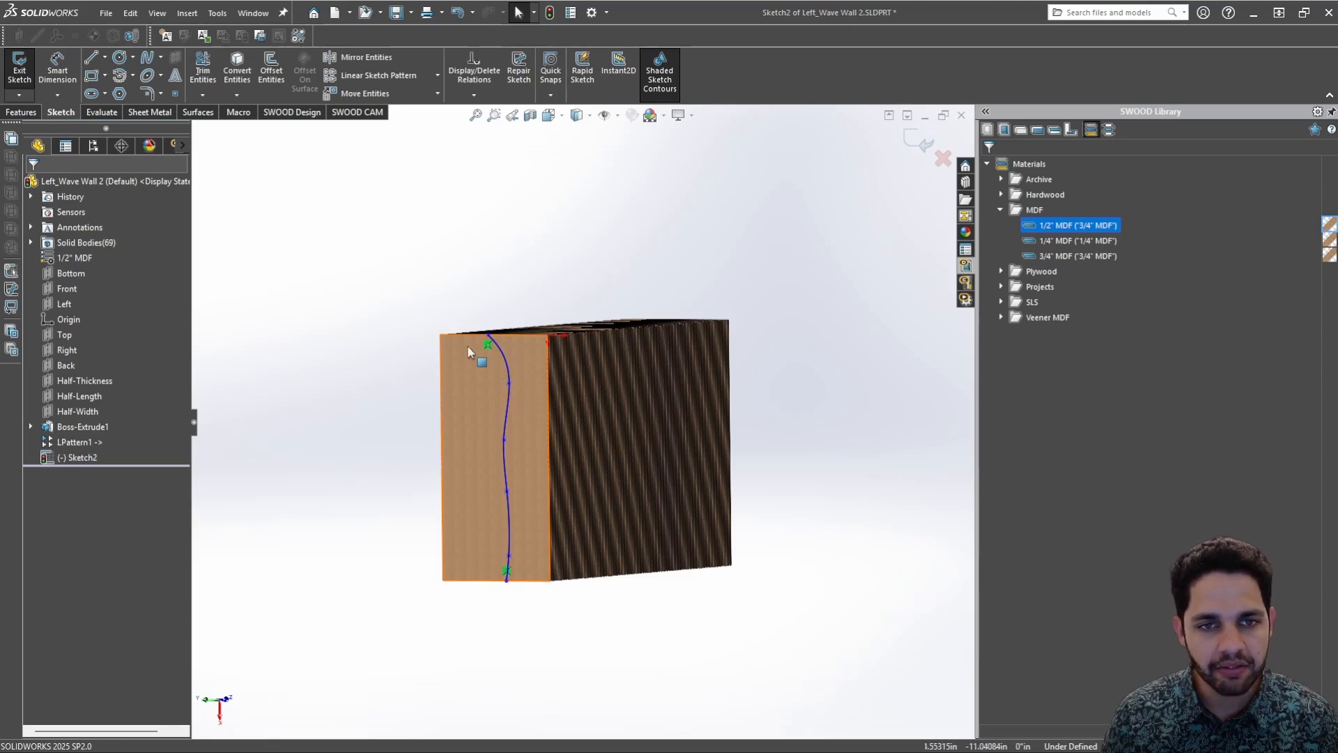
pyautogui.moveTo(747, 272); pyautogui.dragTo(761, 293, button='middle')
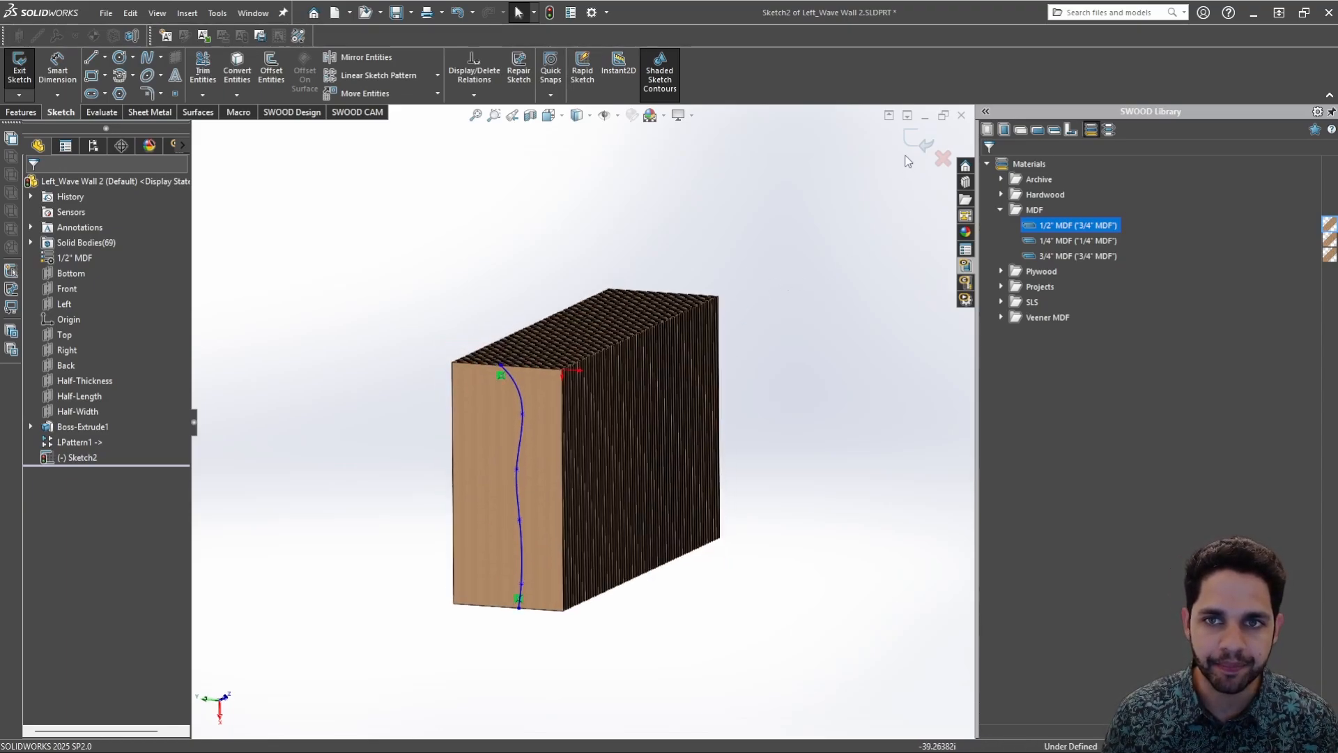
pyautogui.click(911, 140)
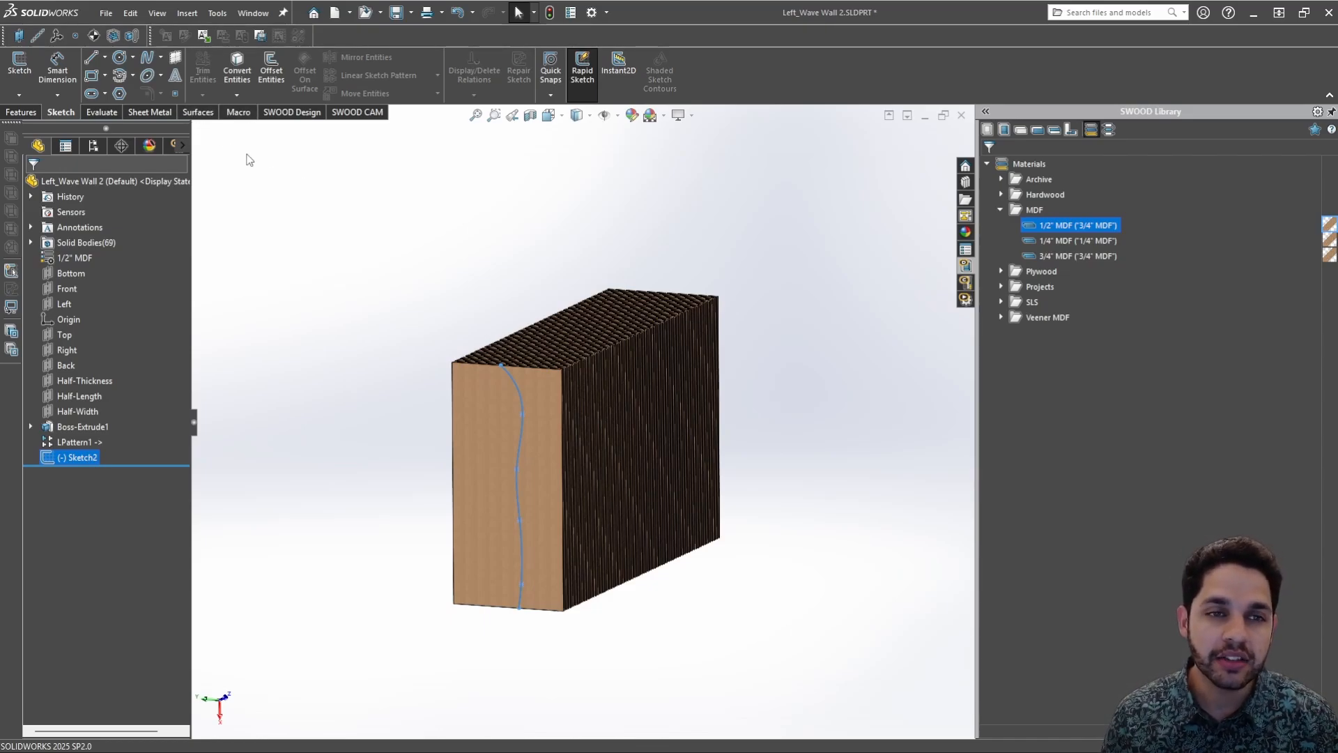
pyautogui.click(202, 113)
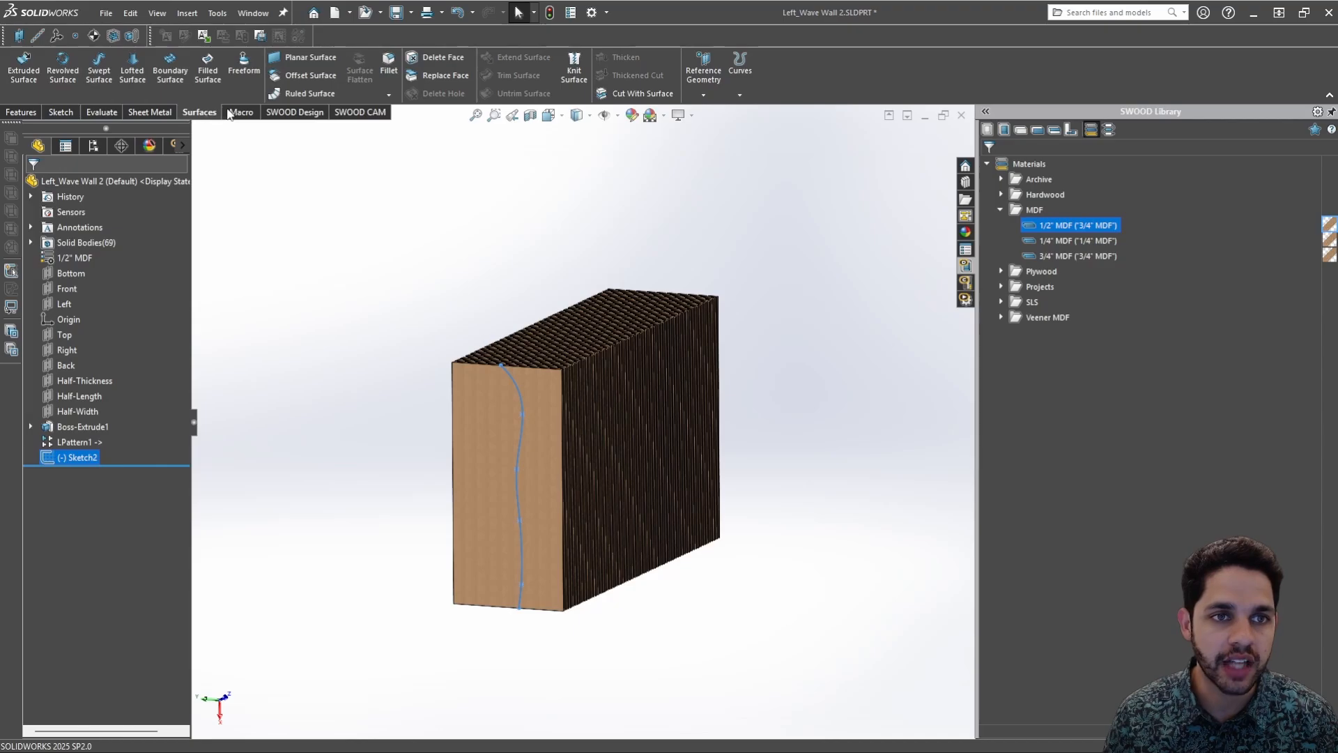
pyautogui.rightClick(363, 117)
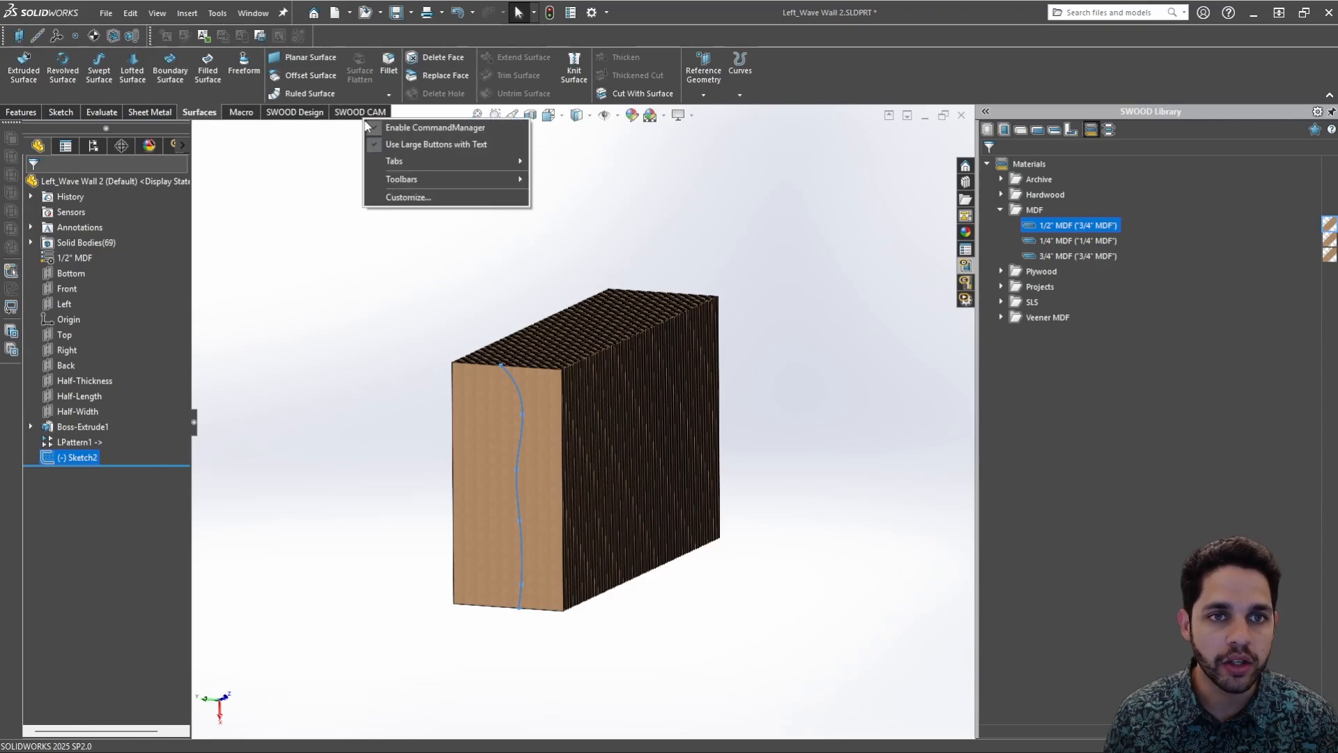
pyautogui.click(409, 198)
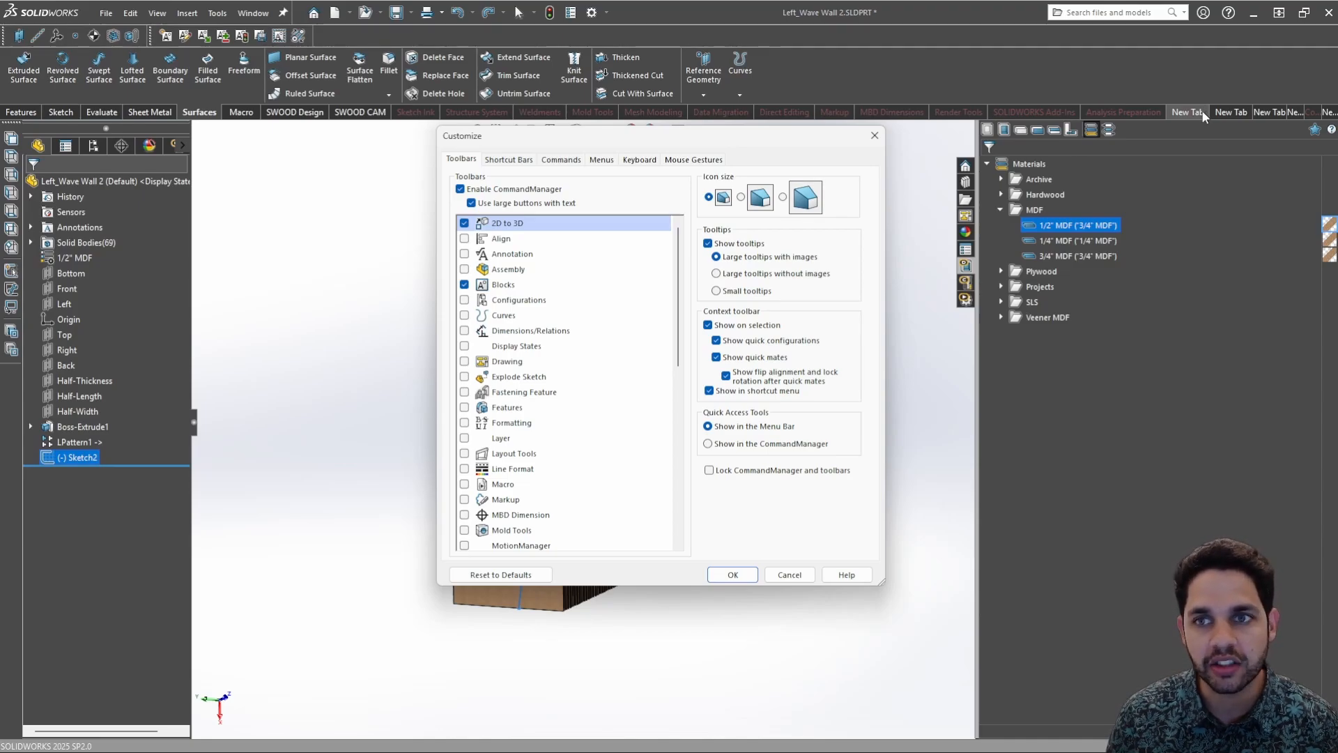
pyautogui.click(789, 574)
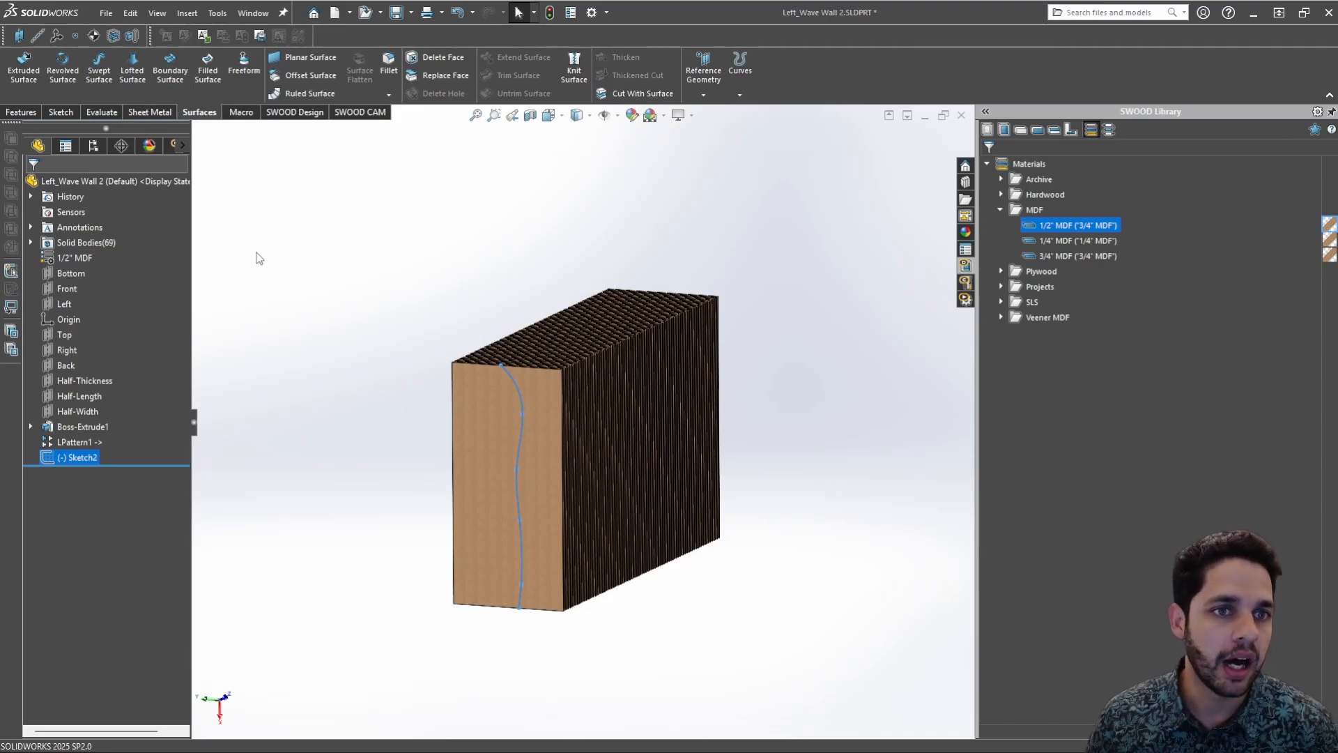
# Start an Extruded Surface from the wavy spline sketch and pull its depth to 72.27 in through the row of panels
pyautogui.scroll(1, 450, 230)
pyautogui.moveTo(451, 230); pyautogui.dragTo(499, 270, button='middle')
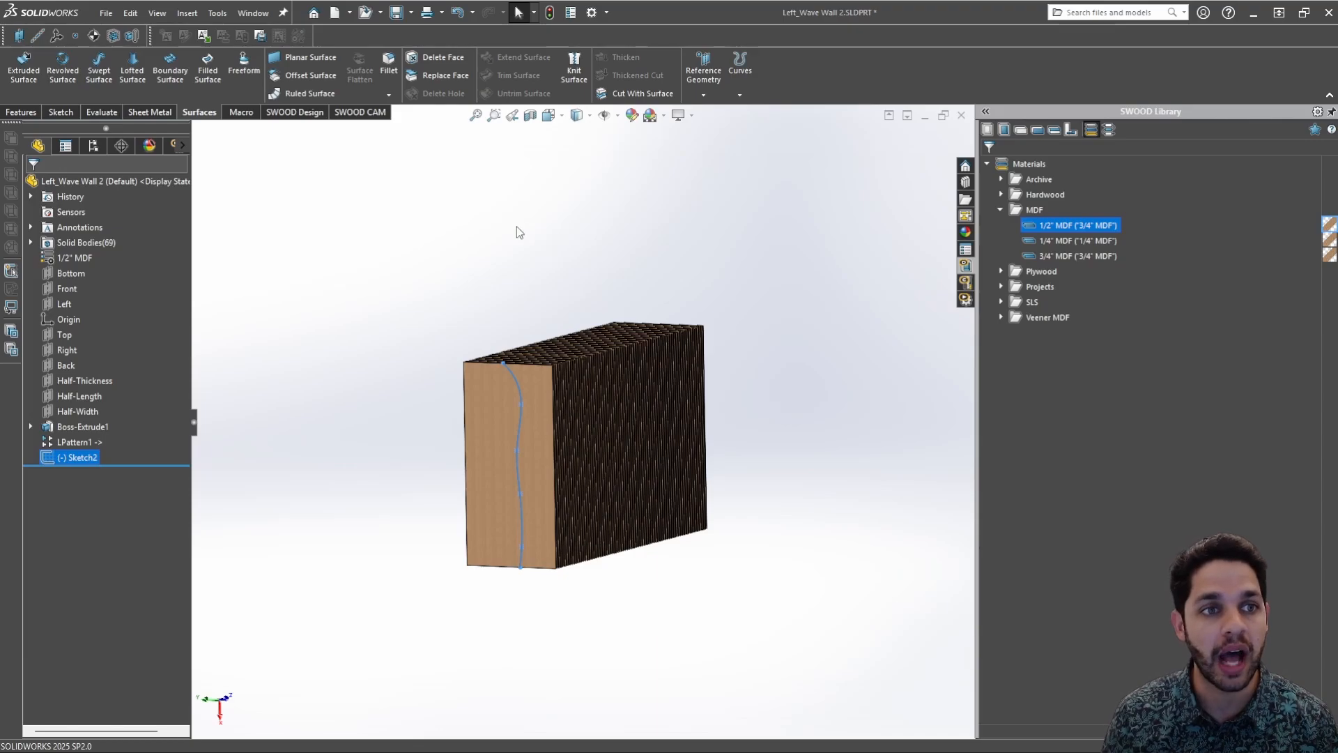
pyautogui.scroll(-5, 557, 409)
pyautogui.moveTo(556, 390); pyautogui.dragTo(514, 361, button='middle')
pyautogui.scroll(1, 502, 345)
pyautogui.click(427, 261)
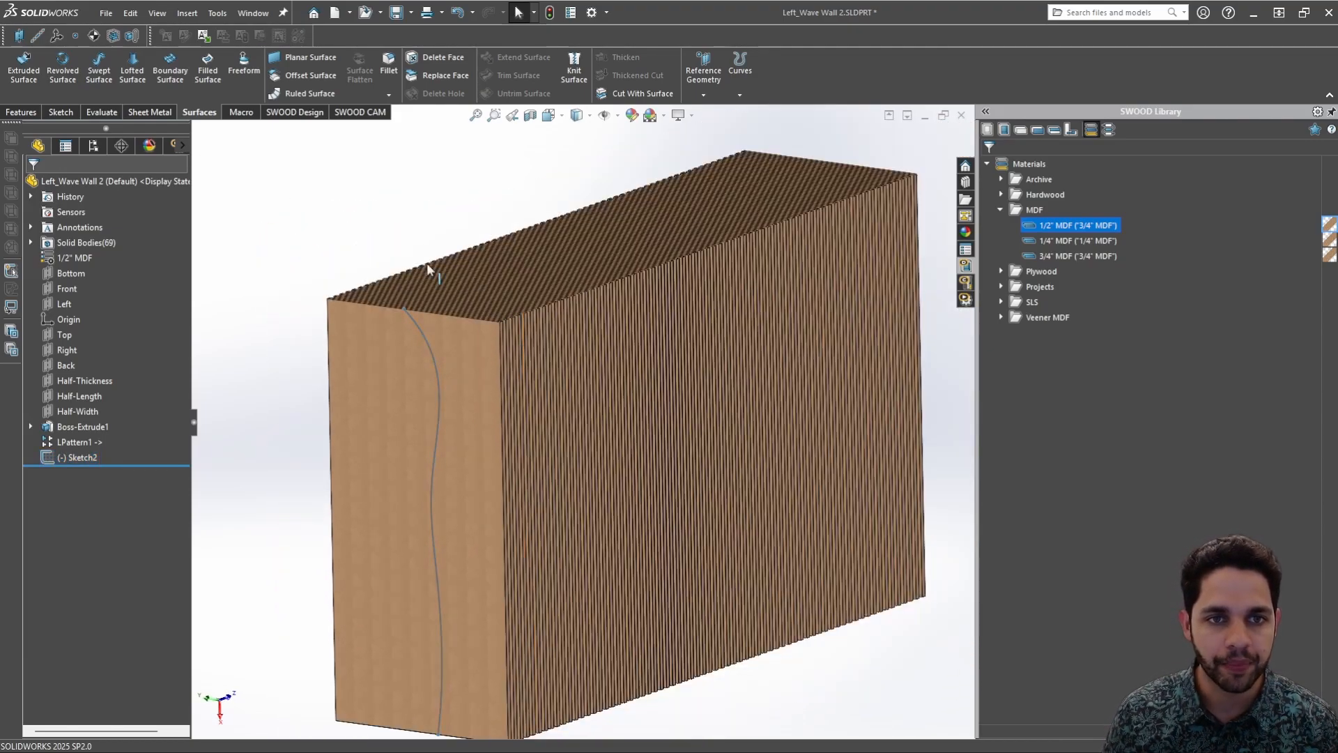
pyautogui.click(434, 364)
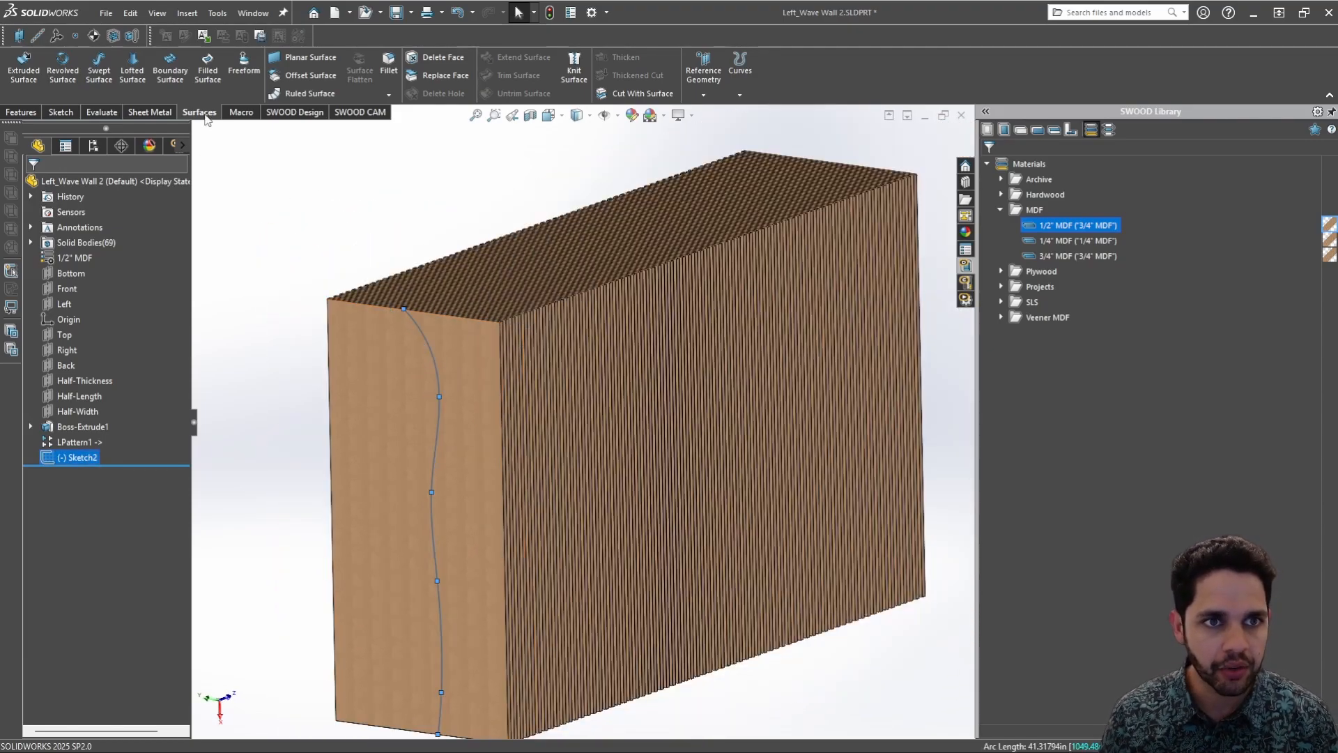
pyautogui.click(435, 579)
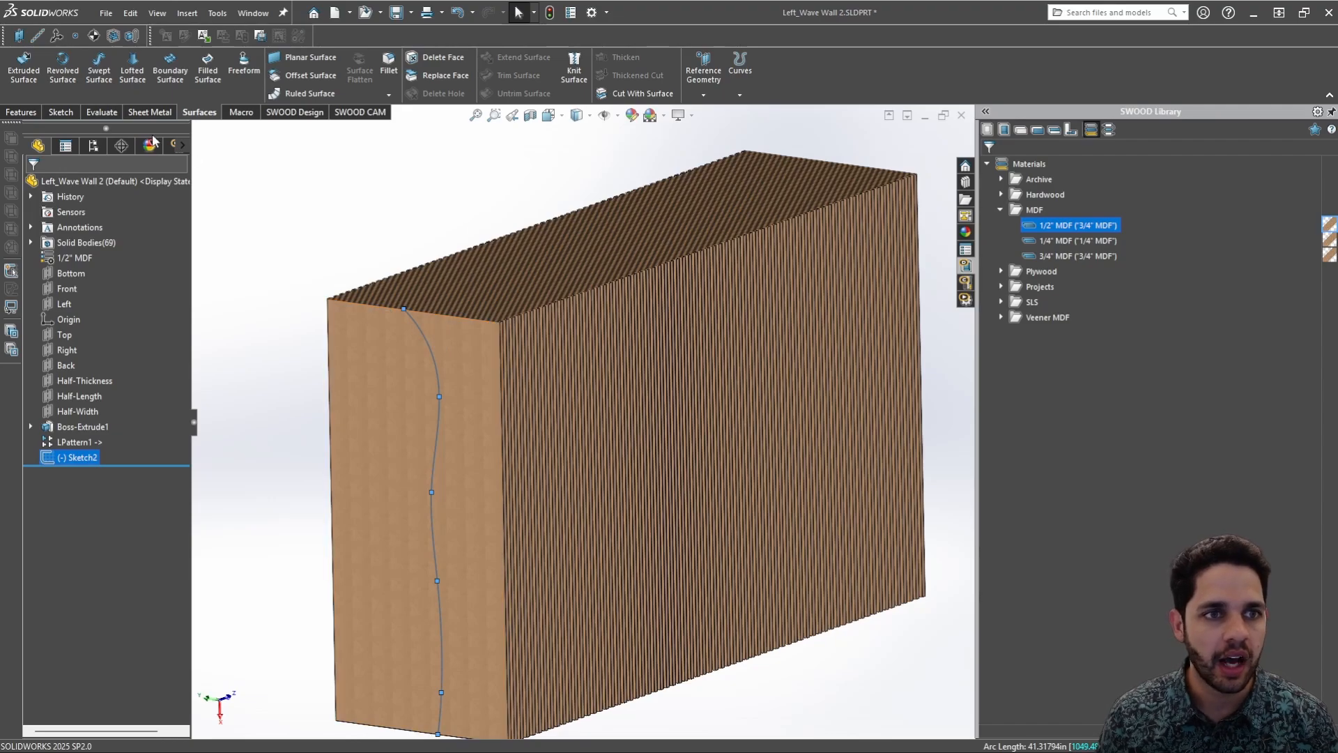
pyautogui.click(374, 266)
pyautogui.click(424, 339)
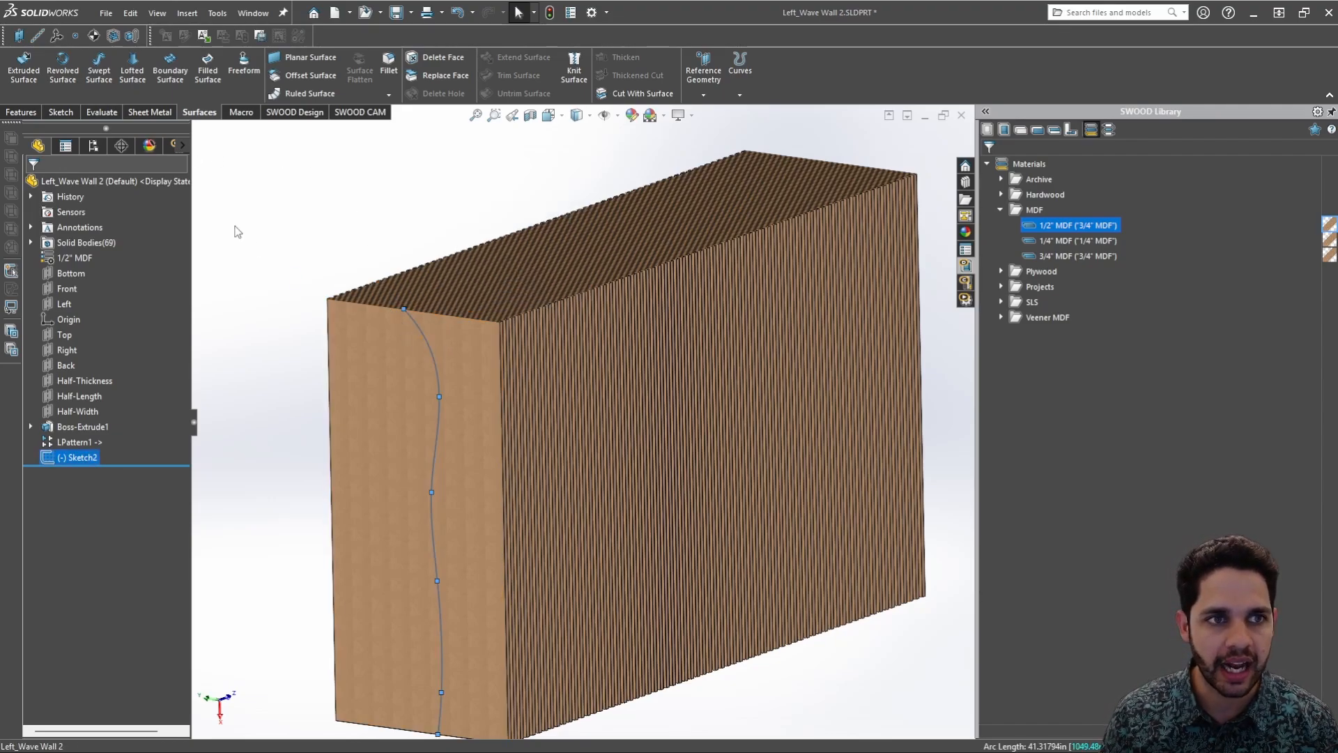
pyautogui.click(32, 81)
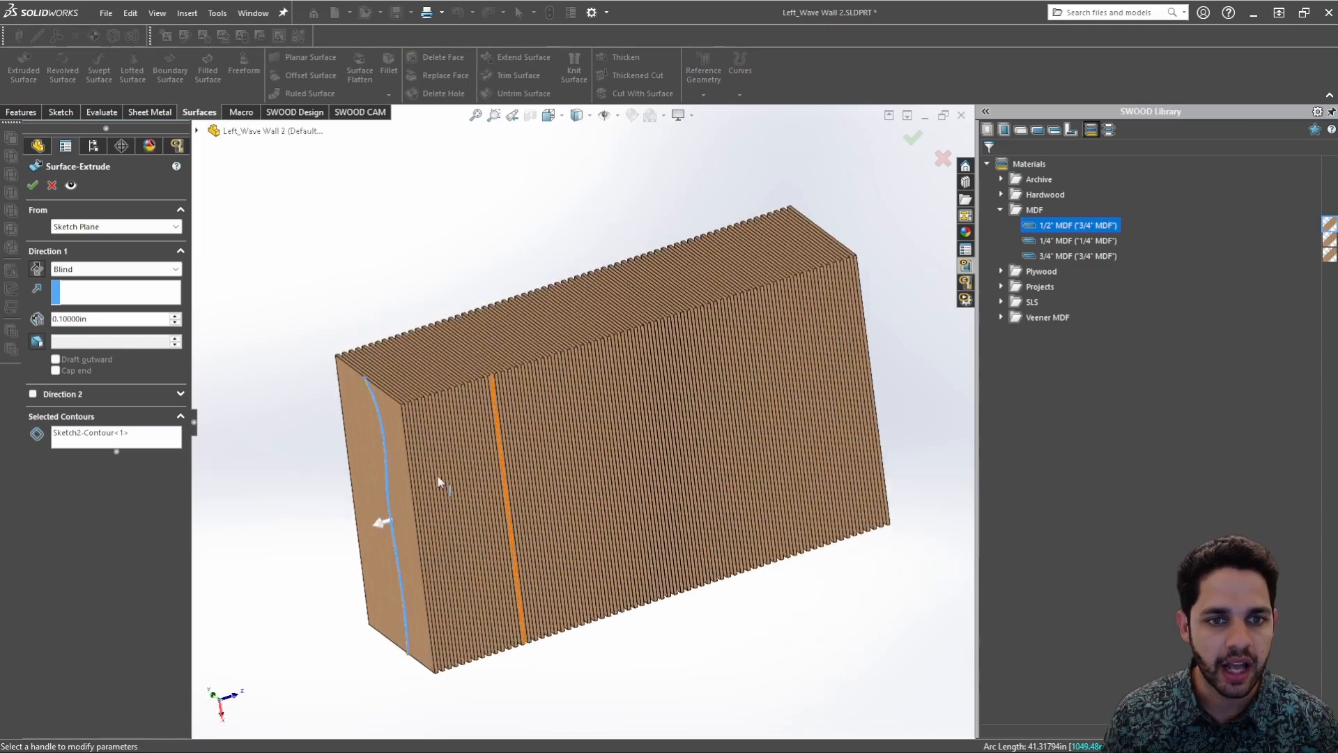
pyautogui.moveTo(383, 524); pyautogui.dragTo(881, 366)
pyautogui.moveTo(921, 460); pyautogui.dragTo(880, 417, button='middle')
pyautogui.moveTo(872, 242); pyautogui.dragTo(929, 295, button='middle')
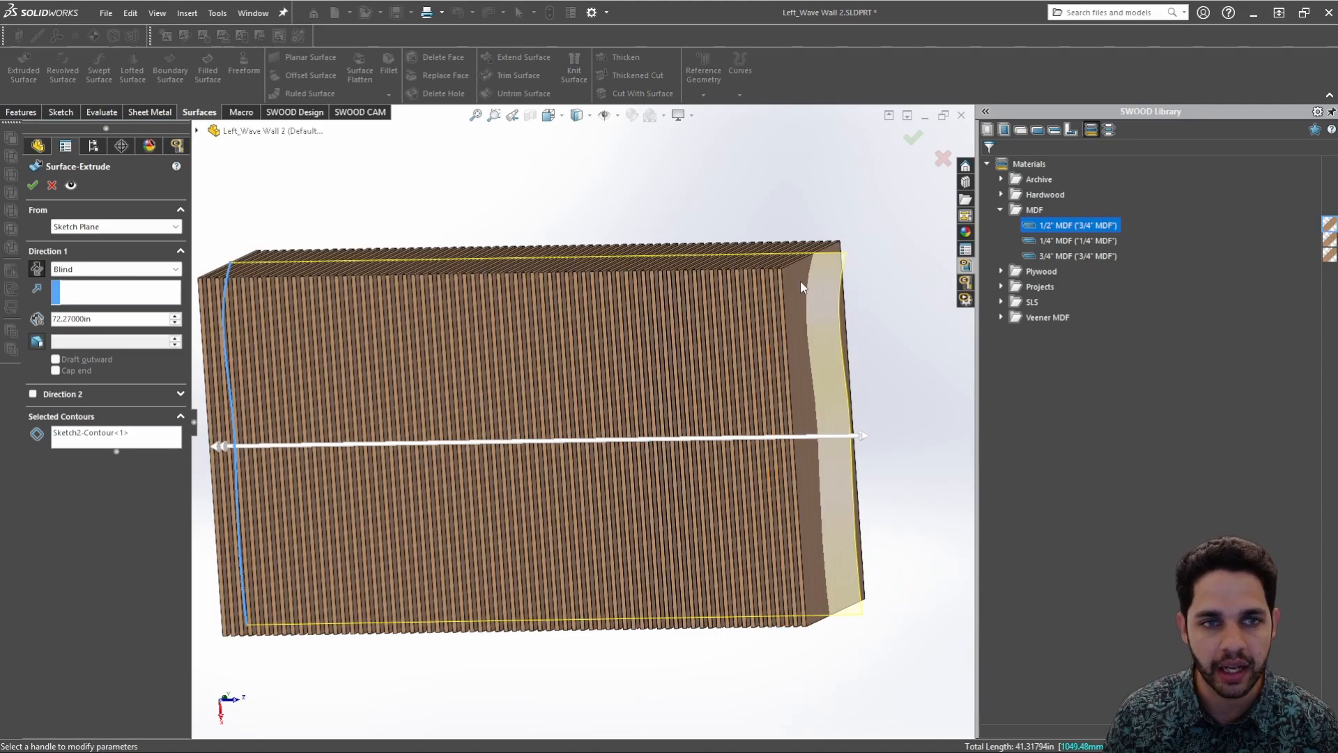
pyautogui.moveTo(801, 287); pyautogui.dragTo(842, 354, button='middle')
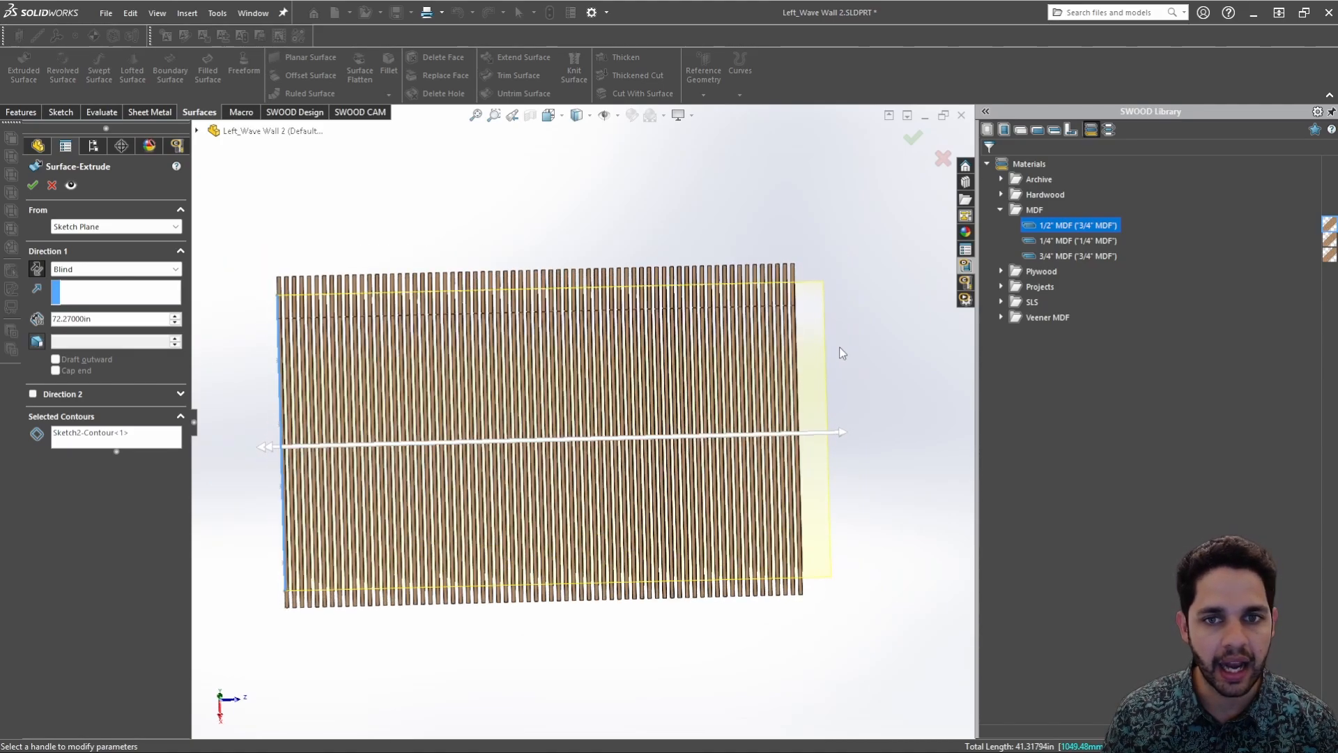
# End the surface extrusion at the last panel's outer face using the Up To Surface condition
pyautogui.click(197, 131)
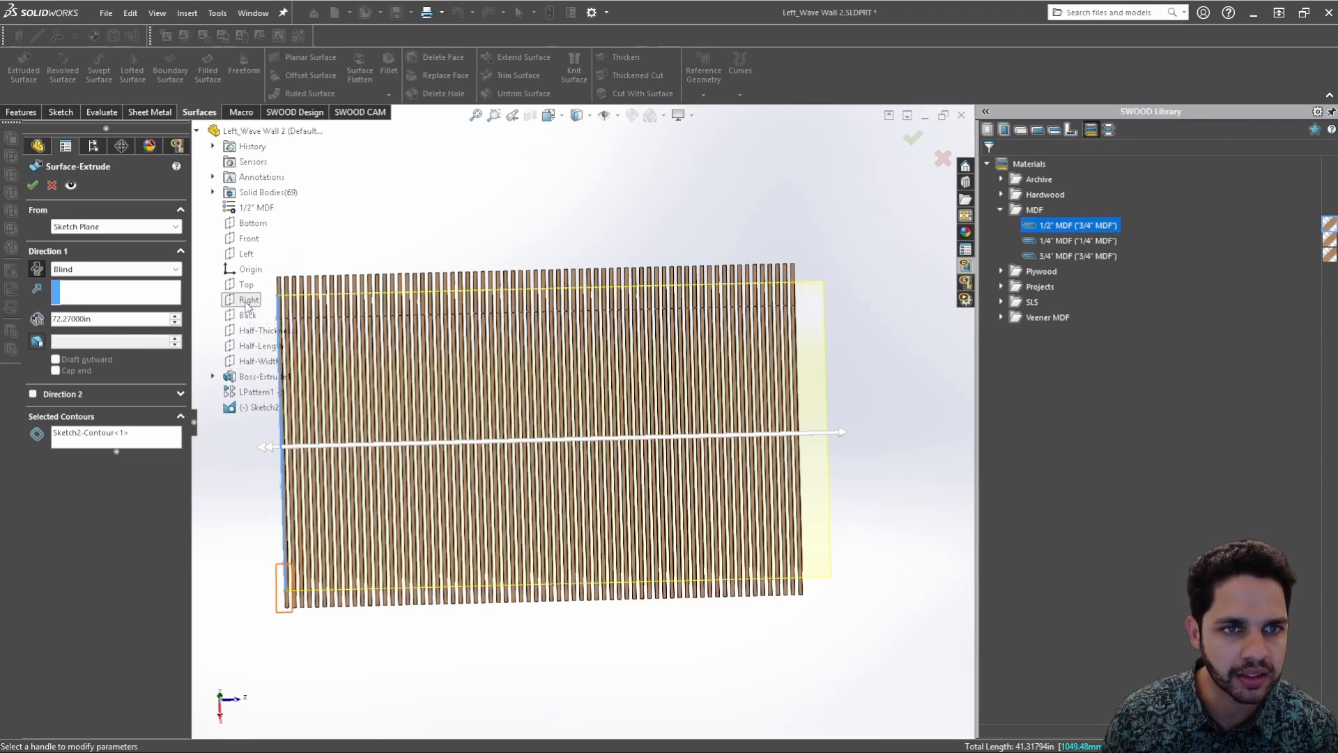
pyautogui.moveTo(457, 341); pyautogui.dragTo(519, 335, button='middle')
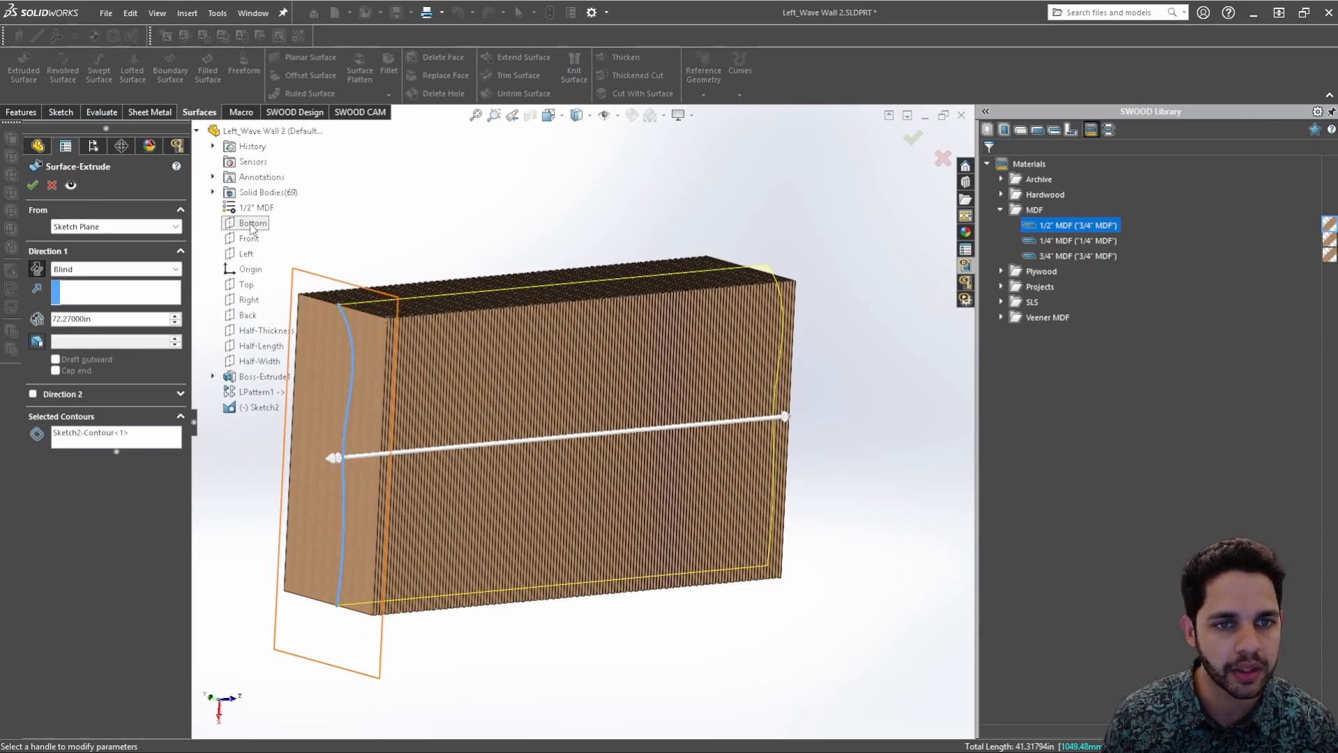
pyautogui.moveTo(251, 229)
pyautogui.mouseDown(button='middle')
pyautogui.moveTo(406, 200)
pyautogui.moveTo(368, 209)
pyautogui.moveTo(399, 219)
pyautogui.mouseUp(button='middle')
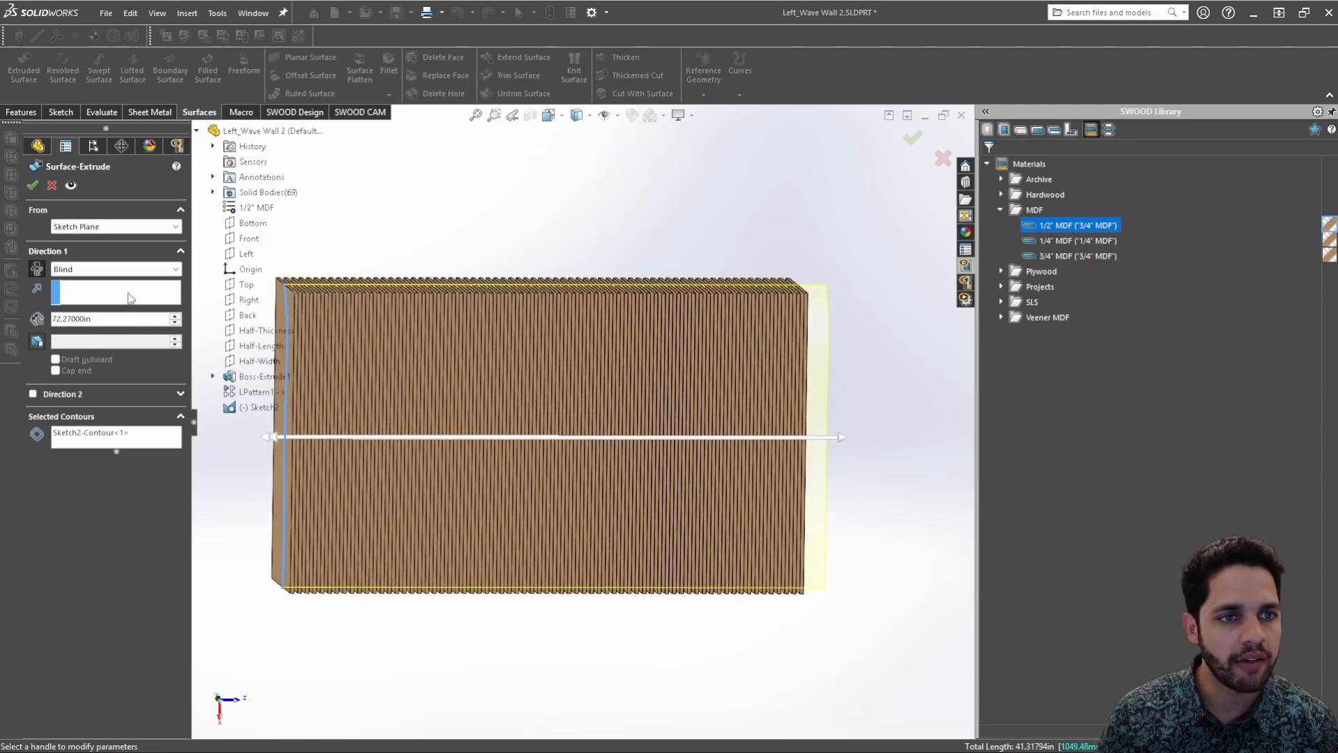
pyautogui.moveTo(777, 280); pyautogui.dragTo(655, 323, button='middle')
pyautogui.scroll(-4, 805, 290)
pyautogui.moveTo(801, 289); pyautogui.dragTo(654, 389, button='middle')
pyautogui.click(702, 322)
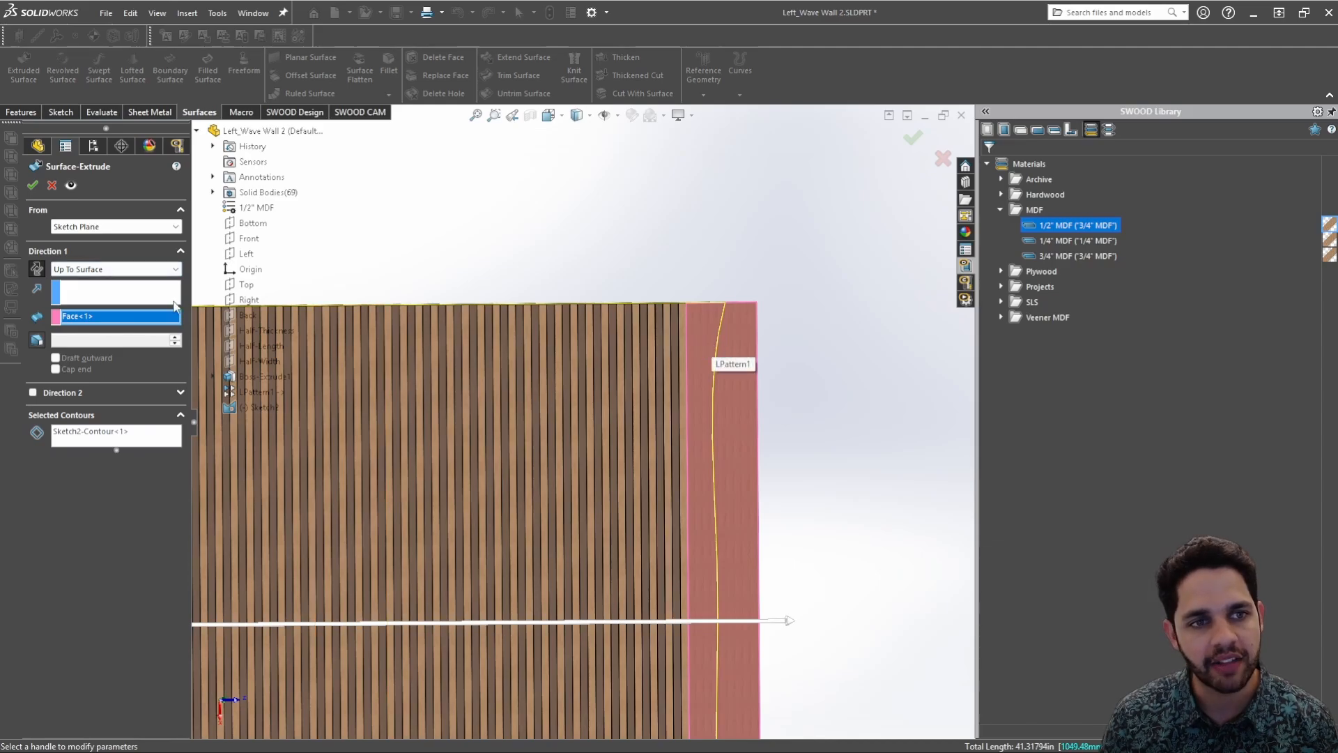
# Reselect the last panel's outer face as the Up To Surface limit and accept the surface extrusion
pyautogui.click(175, 272)
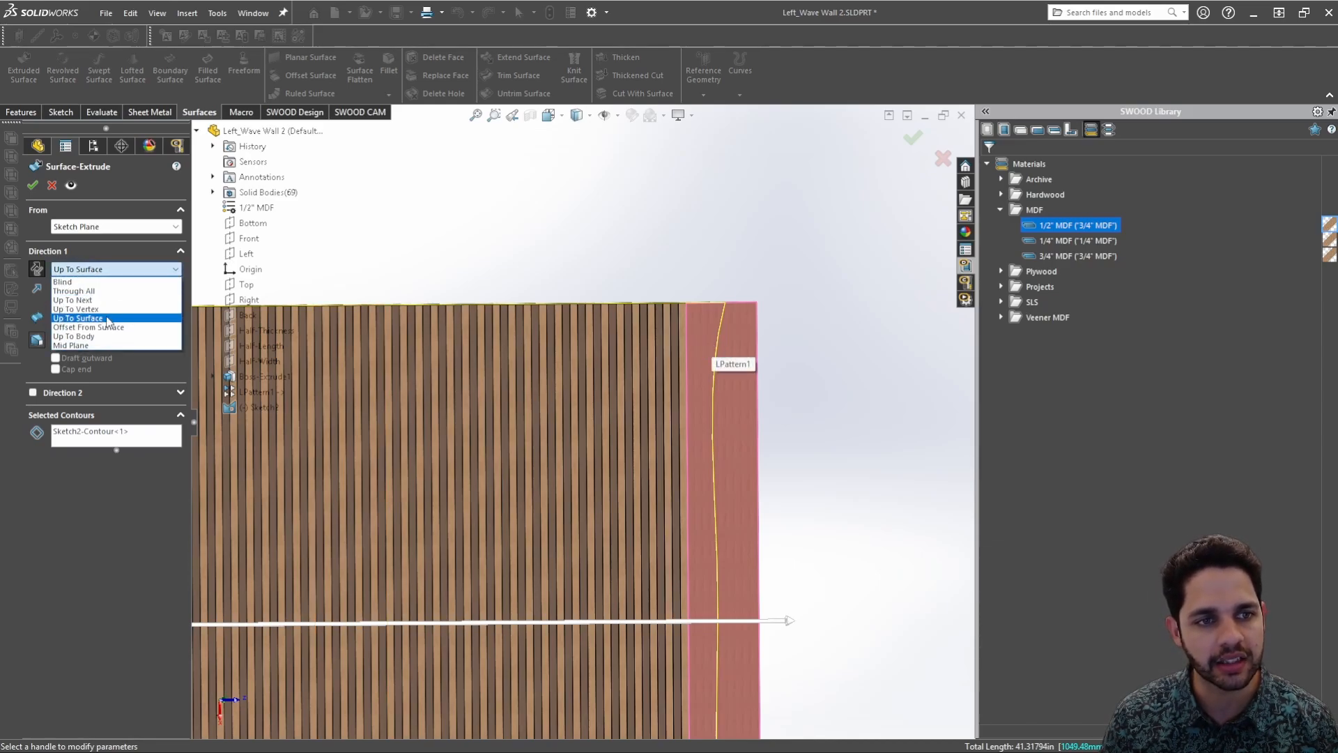
pyautogui.click(107, 317)
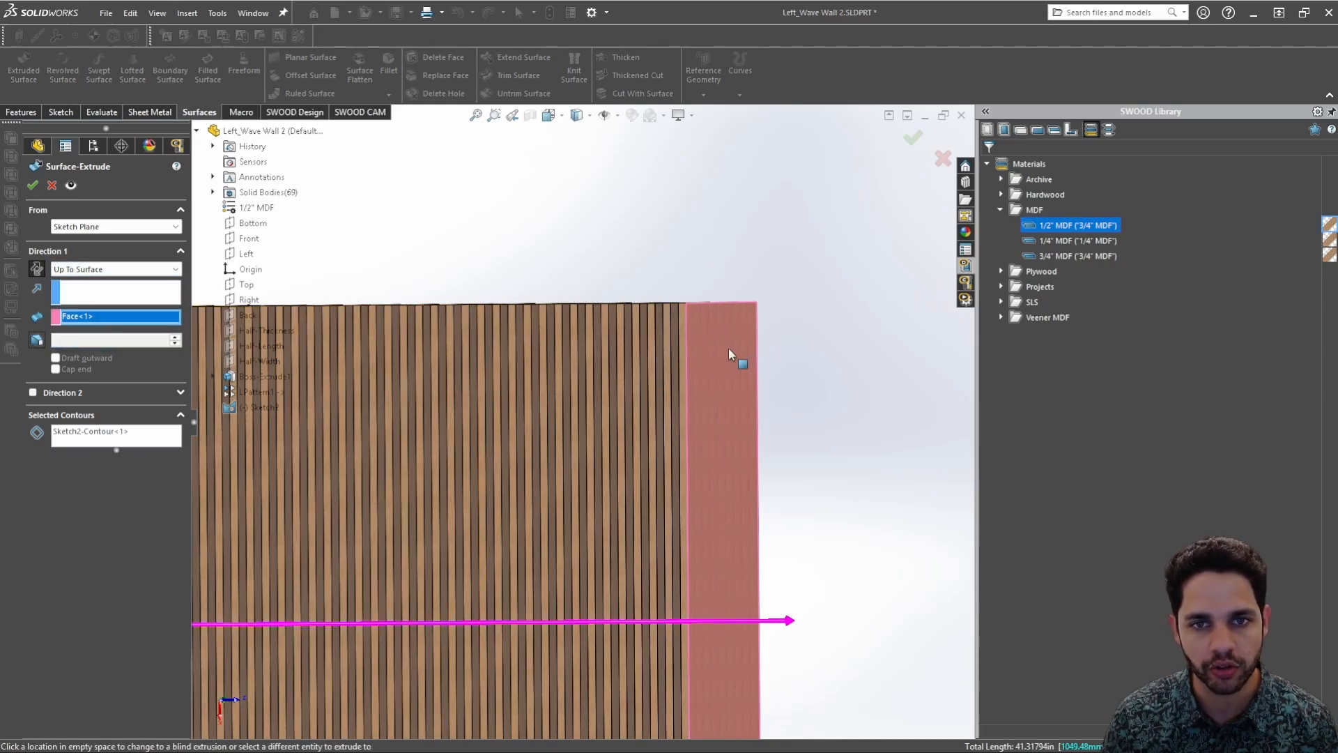
pyautogui.click(729, 349)
pyautogui.moveTo(690, 340); pyautogui.dragTo(701, 332, button='middle')
pyautogui.click(697, 315)
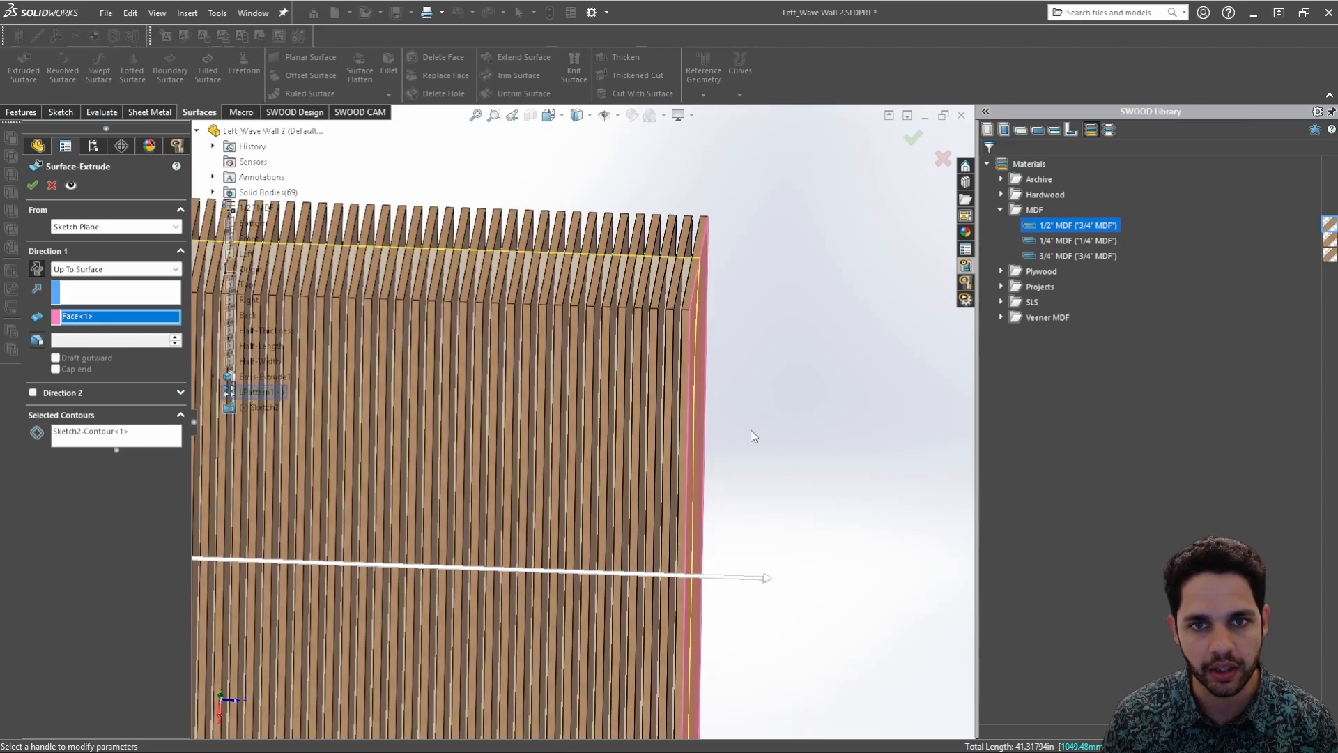
pyautogui.scroll(5, 751, 432)
pyautogui.click(30, 187)
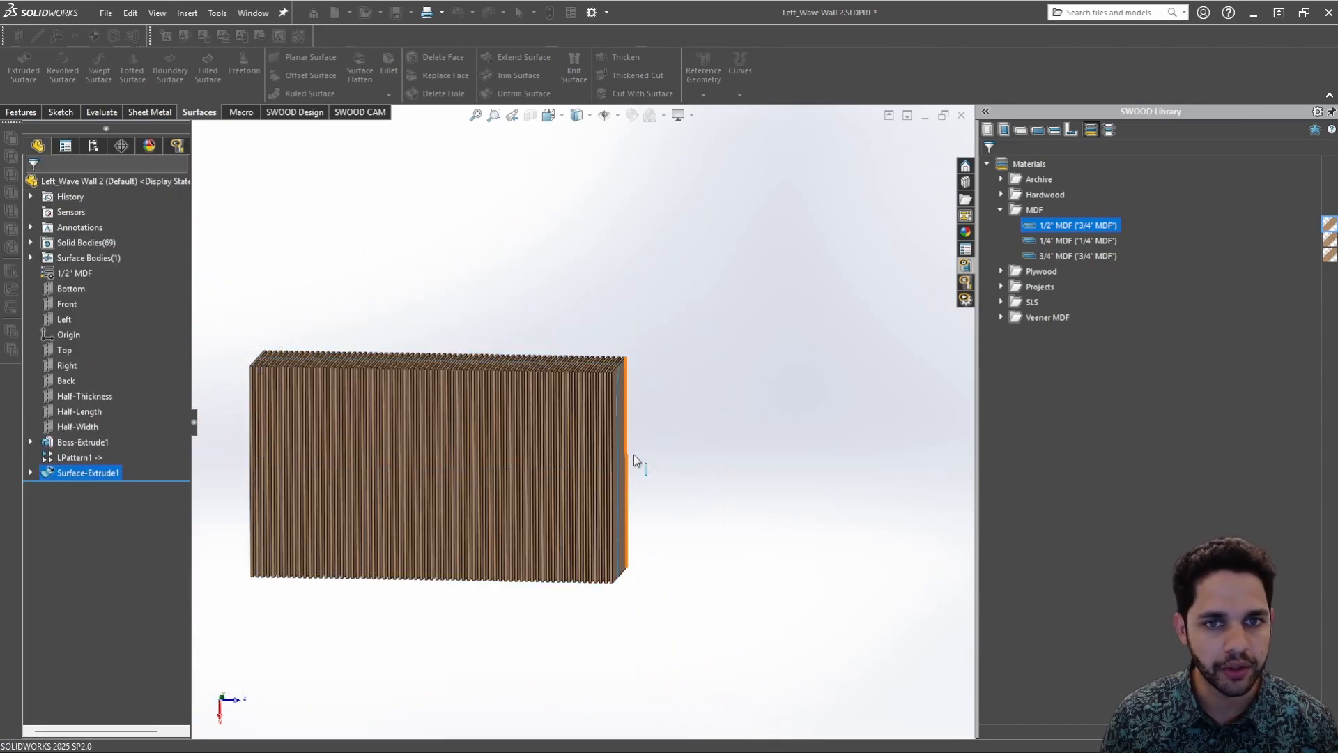
# Examine how the extruded surface runs between the panels at the far end of the row
pyautogui.scroll(-8, 596, 368)
pyautogui.moveTo(558, 312); pyautogui.dragTo(579, 326, button='middle')
pyautogui.click(711, 300)
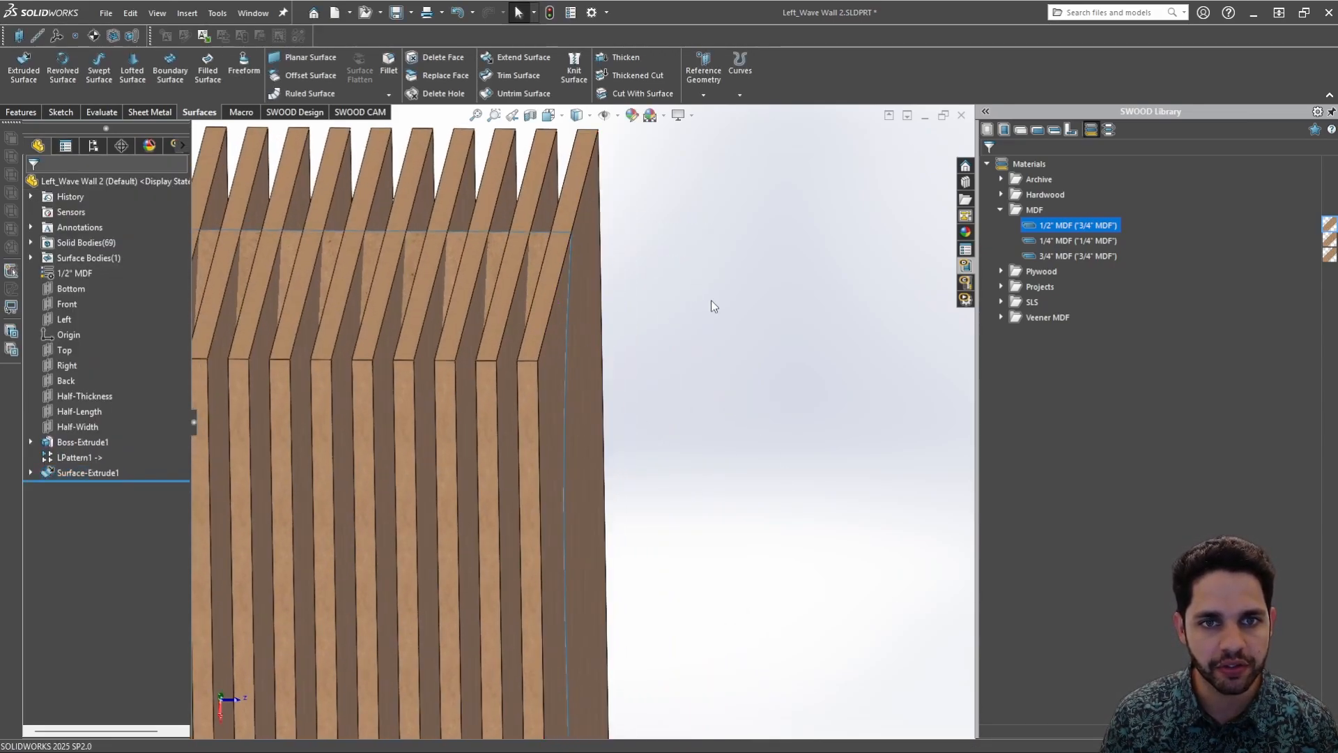
pyautogui.scroll(-2, 568, 260)
pyautogui.moveTo(568, 260)
pyautogui.mouseDown(button='middle')
pyautogui.moveTo(582, 364)
pyautogui.moveTo(552, 304)
pyautogui.moveTo(562, 283)
pyautogui.mouseUp(button='middle')
pyautogui.click(532, 248)
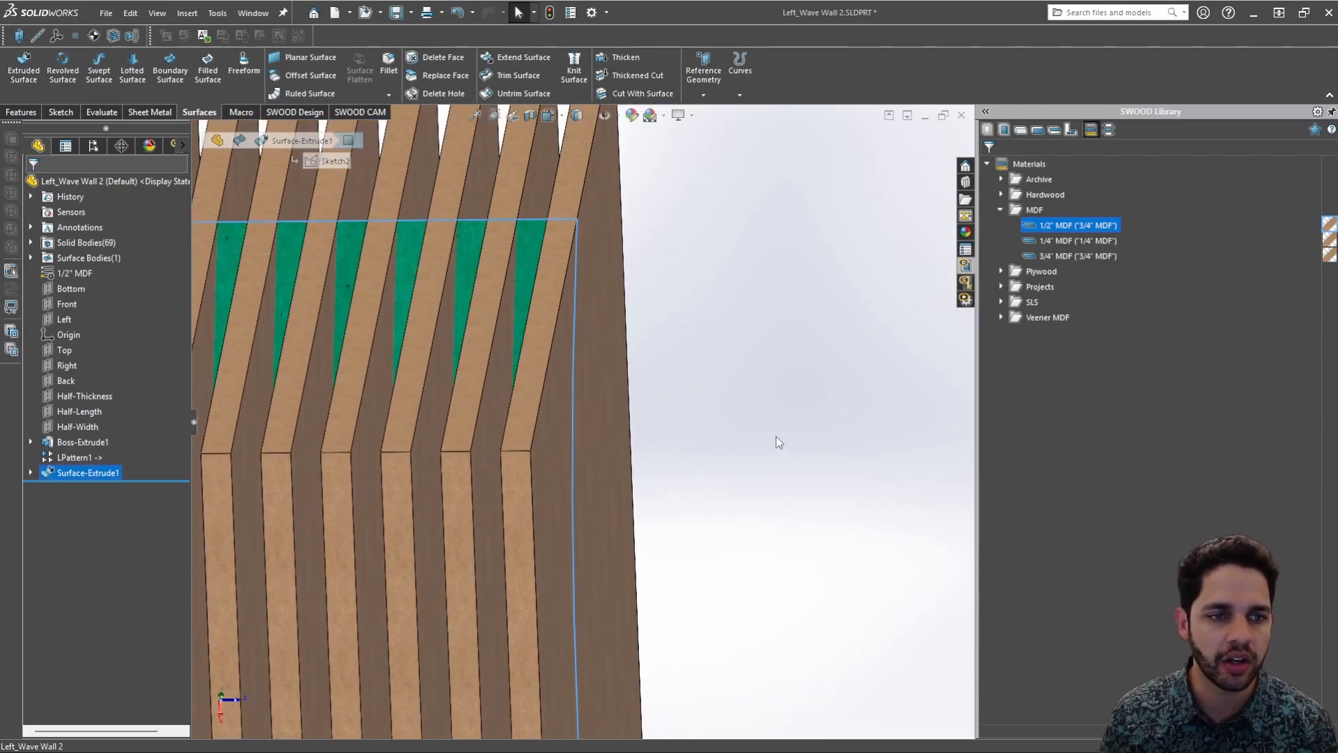
pyautogui.scroll(2, 620, 320)
pyautogui.moveTo(620, 320); pyautogui.dragTo(648, 306, button='middle')
pyautogui.click(713, 312)
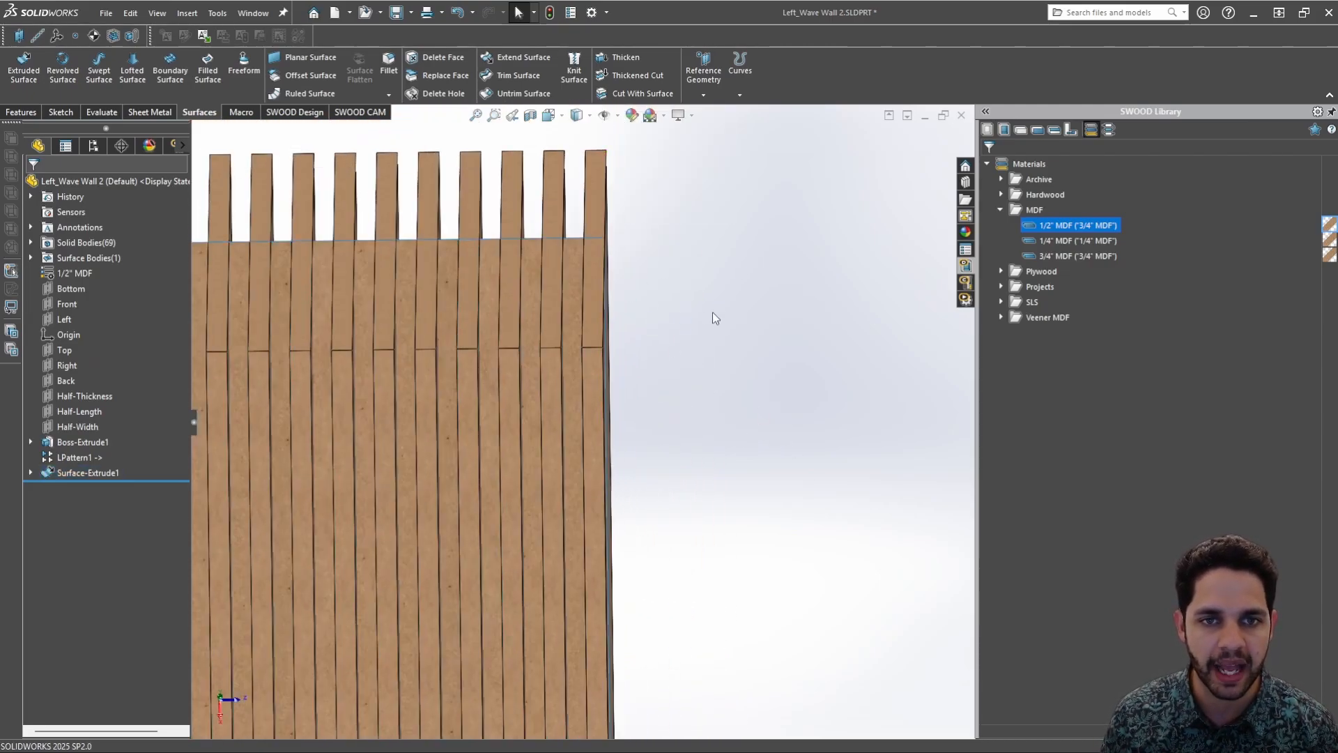
pyautogui.scroll(-1, 600, 269)
pyautogui.moveTo(598, 269); pyautogui.dragTo(625, 318, button='middle')
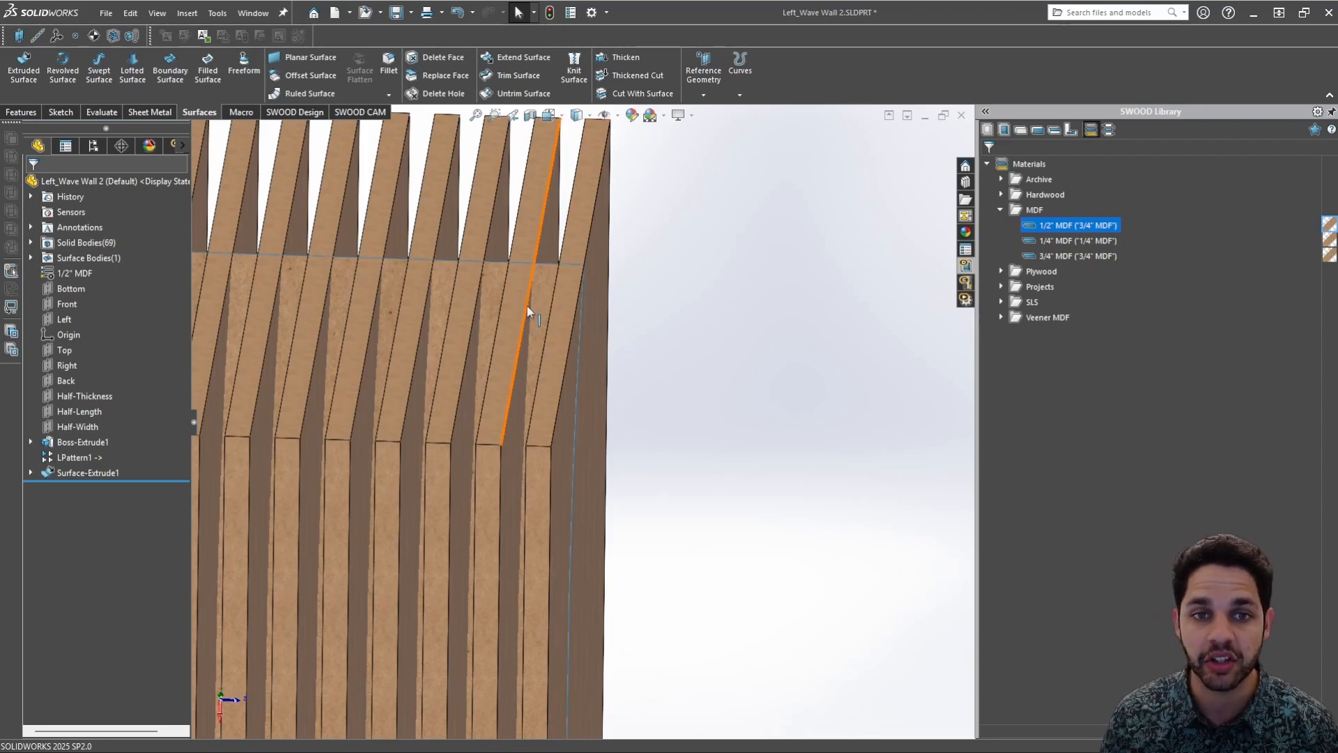
# Change the appearance of the extruded surface feature to a medium grey, RGB 128, 128, 128
pyautogui.rightClick(545, 295)
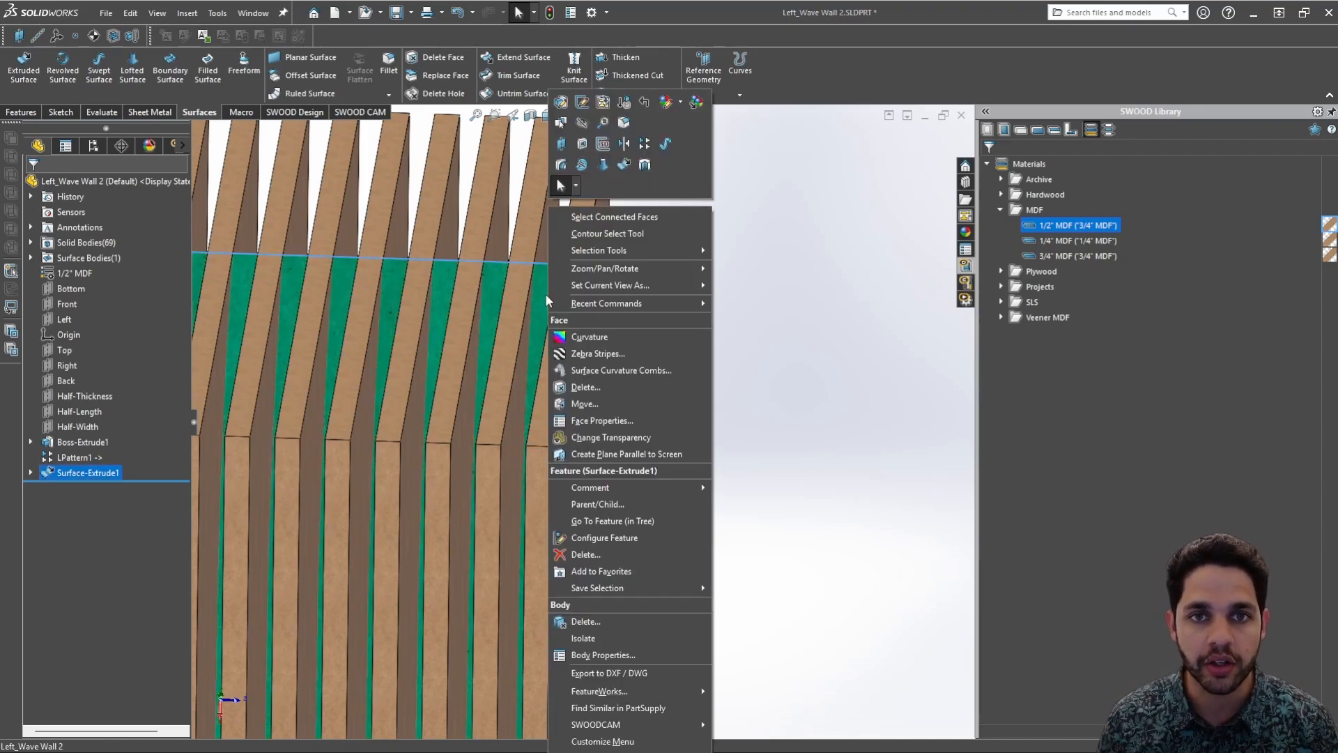
pyautogui.click(684, 105)
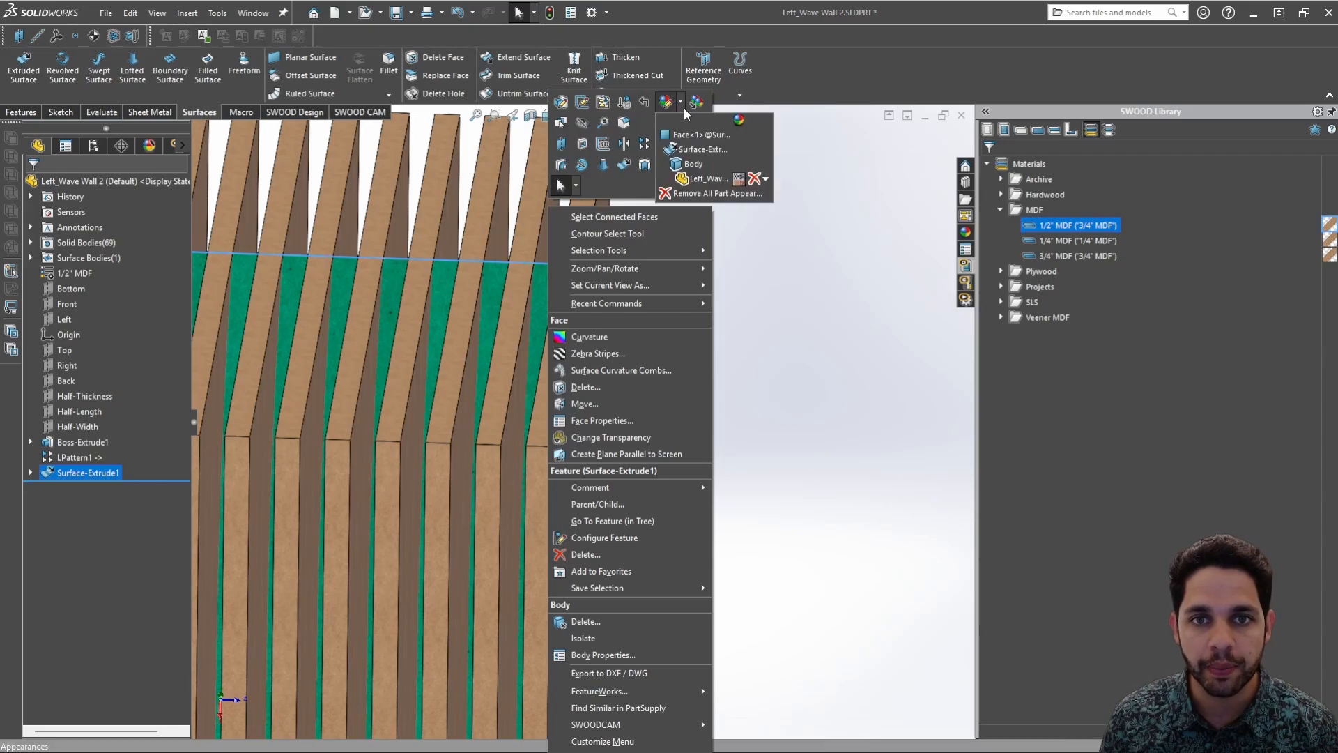
pyautogui.click(699, 150)
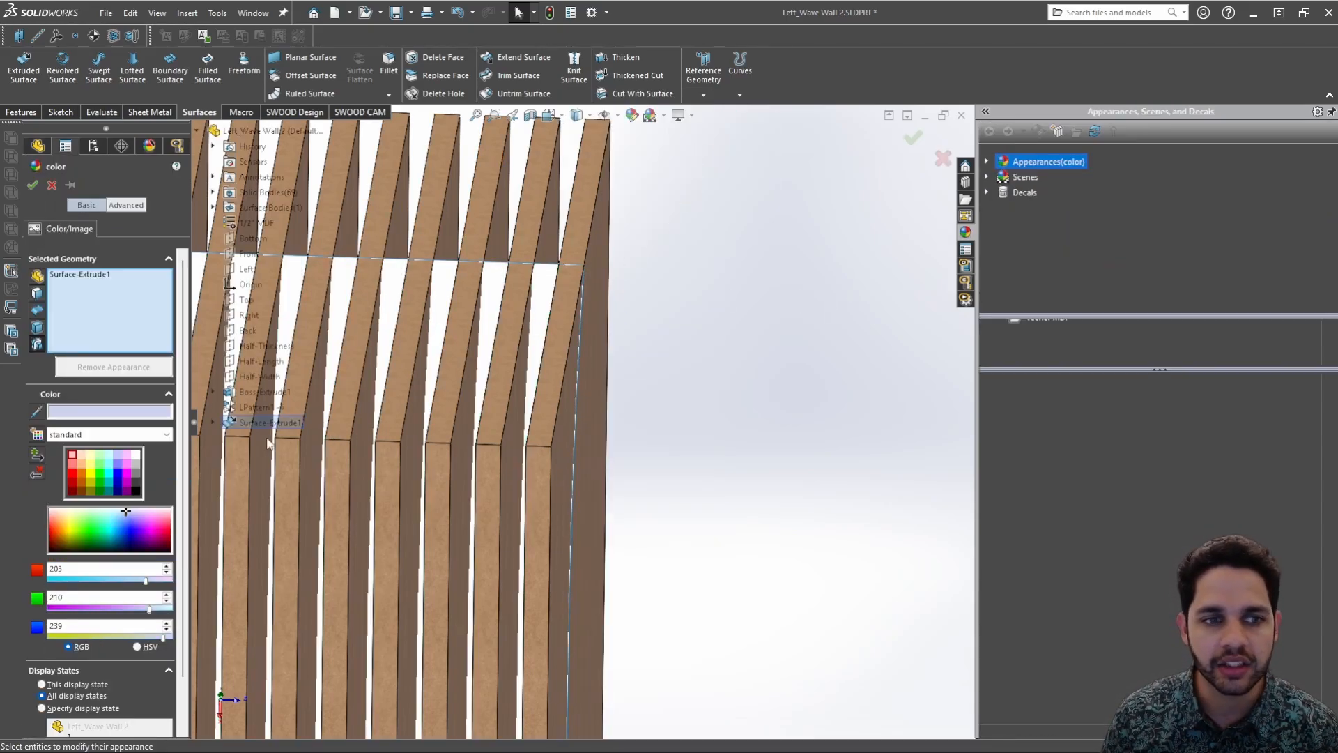
pyautogui.click(137, 474)
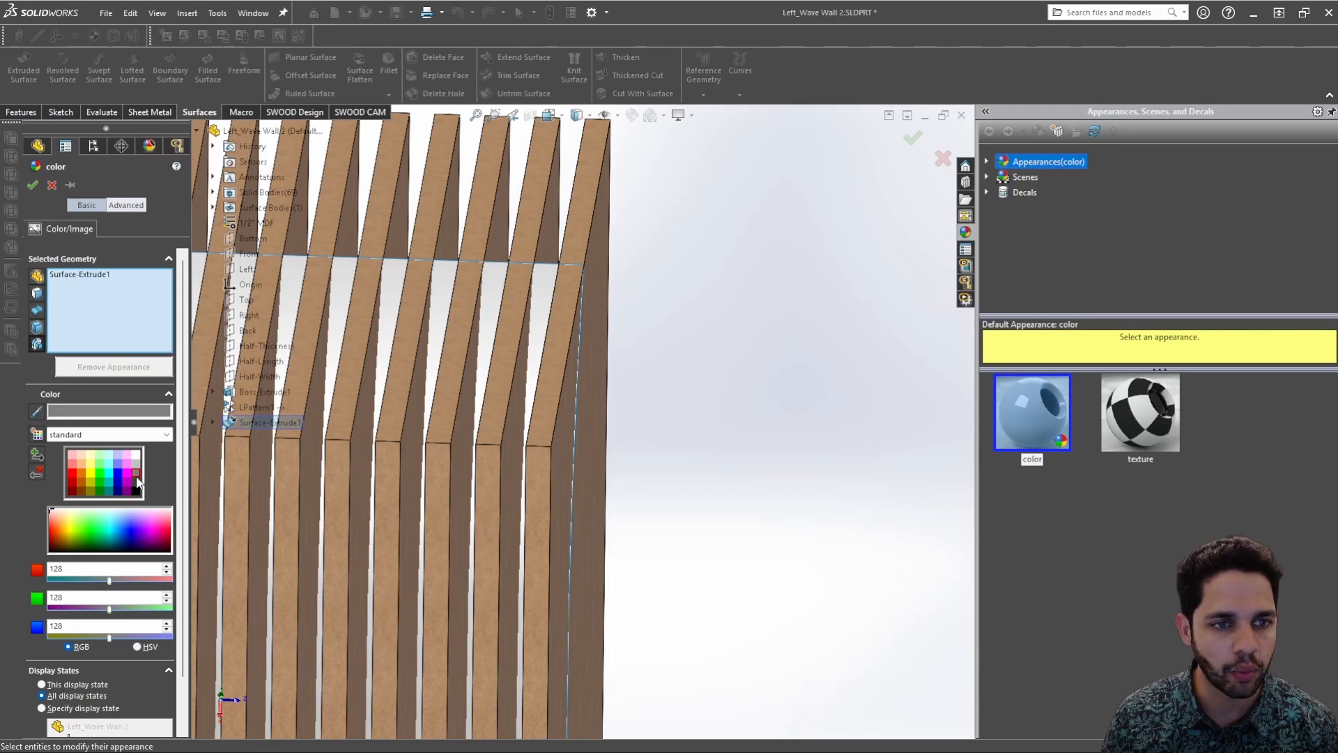
pyautogui.click(137, 481)
pyautogui.click(137, 473)
pyautogui.click(137, 464)
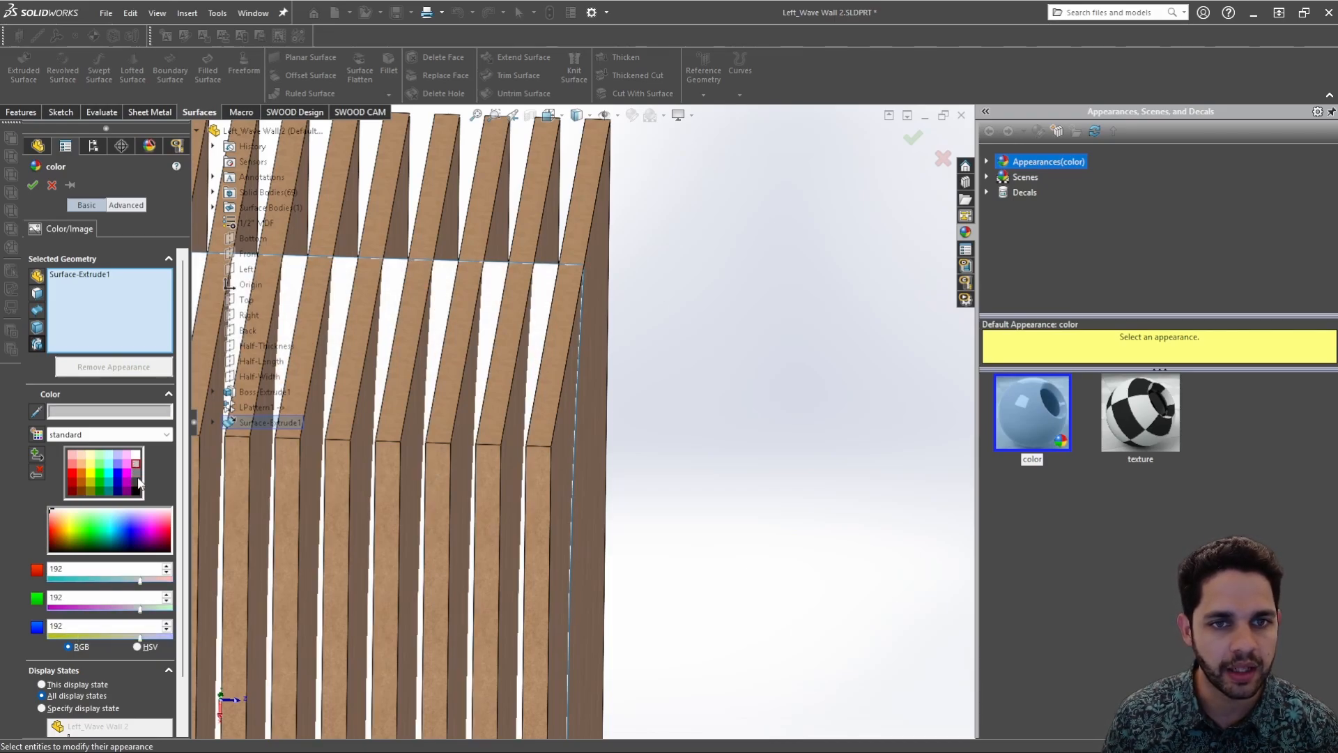
pyautogui.click(136, 474)
pyautogui.click(33, 184)
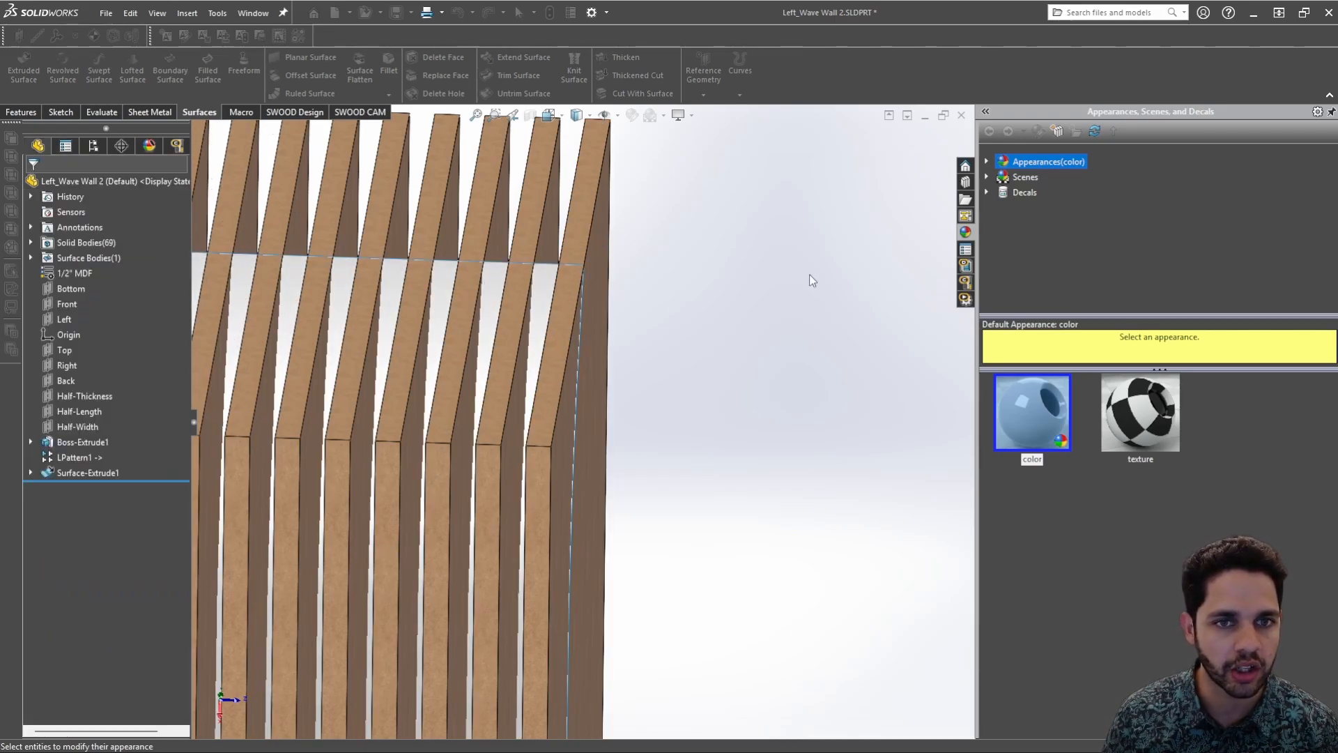
# Hide all the panel solid bodies, from Boss-Extrude1 through LPattern1[68], leaving only the extruded surface on display
pyautogui.scroll(13, 502, 409)
pyautogui.moveTo(469, 411); pyautogui.dragTo(516, 508, button='middle')
pyautogui.scroll(-9, 427, 422)
pyautogui.scroll(4, 608, 445)
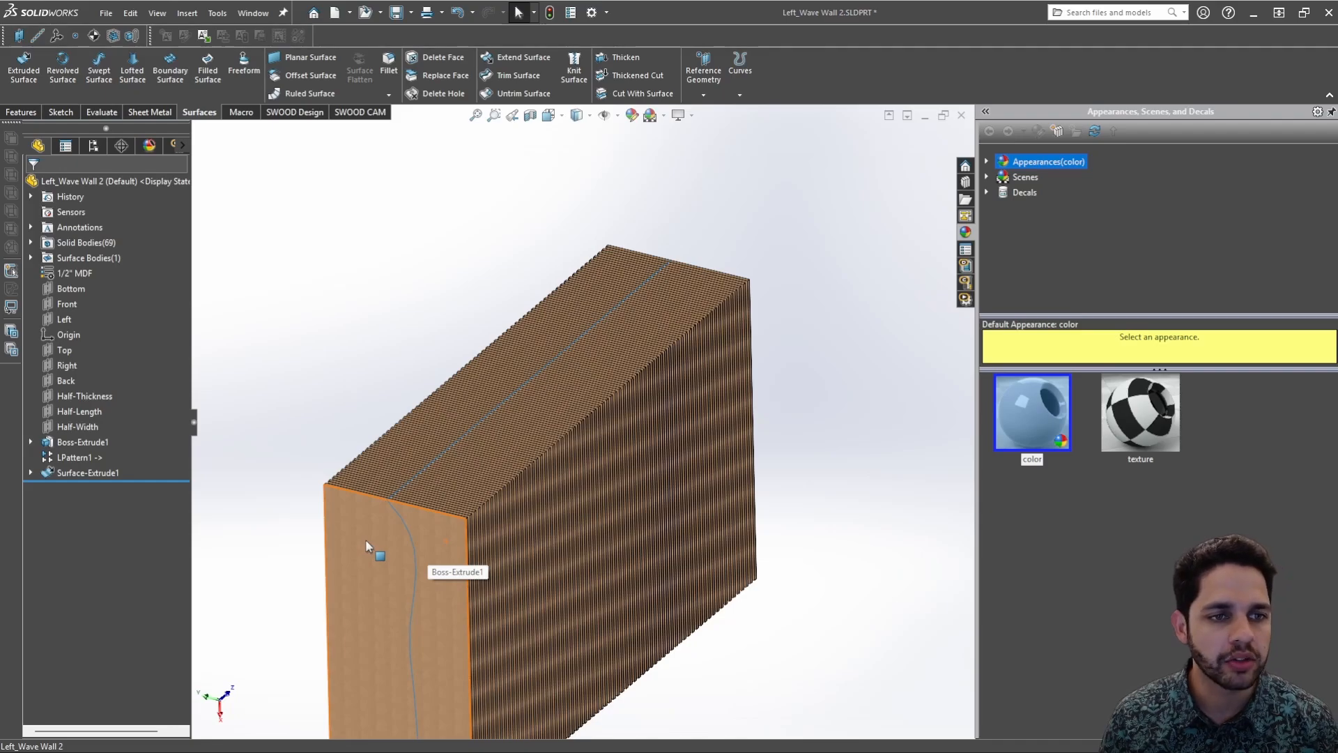
pyautogui.click(32, 243)
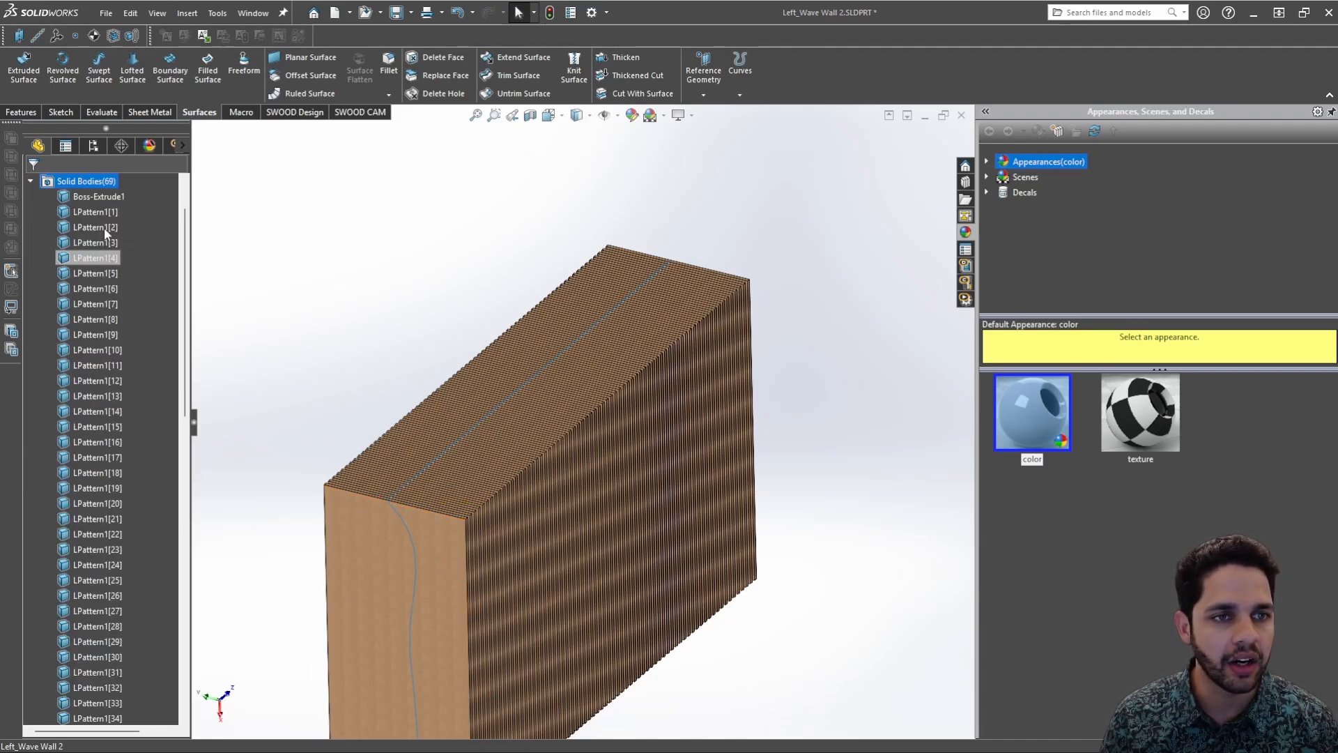
pyautogui.click(101, 198)
pyautogui.scroll(-16, 117, 446)
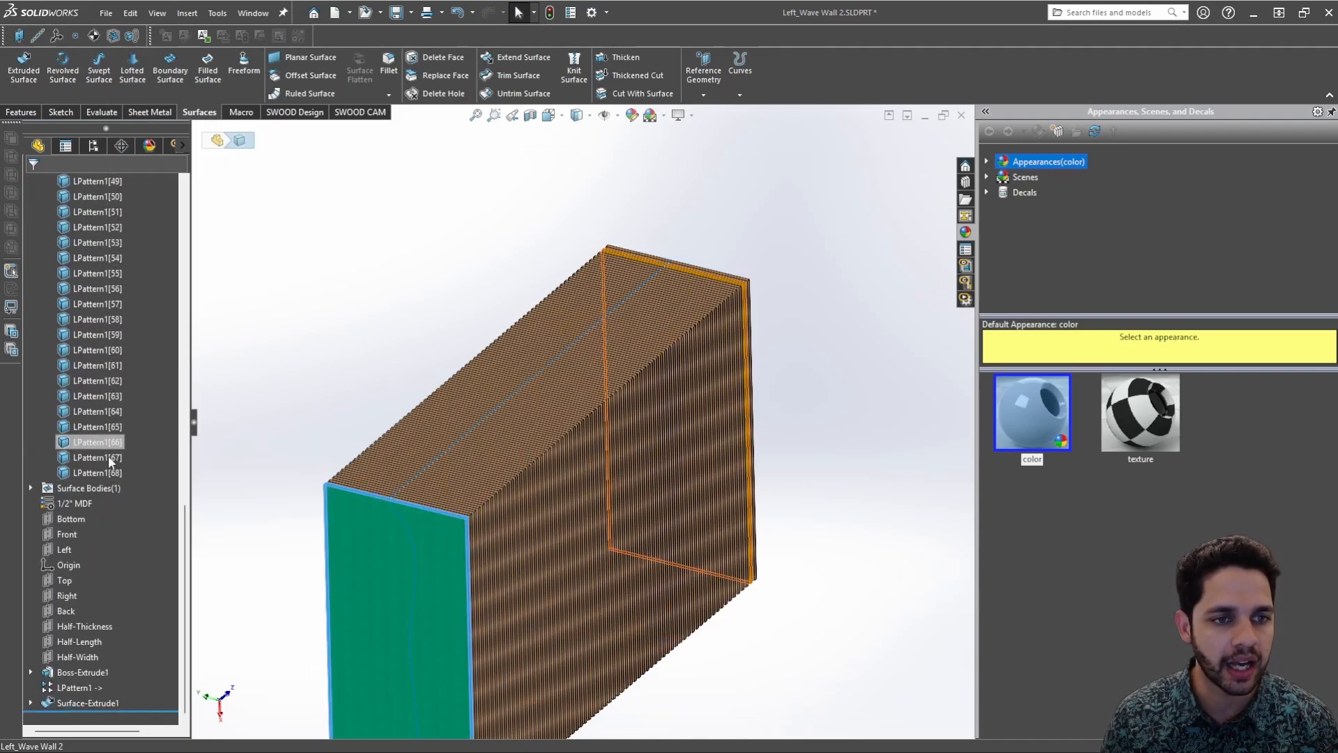
pyautogui.keyDown('shift'); pyautogui.click(104, 468); pyautogui.keyUp('shift')
pyautogui.rightClick(103, 467)
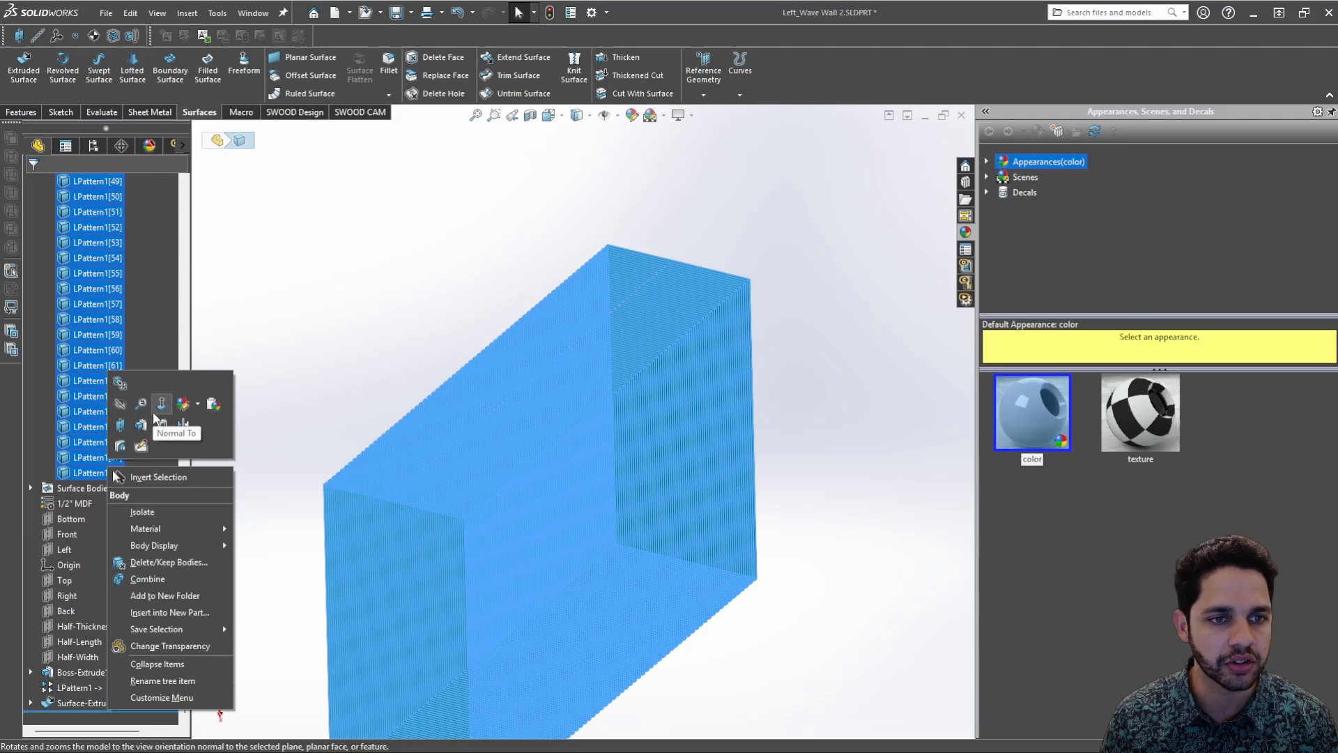
pyautogui.click(120, 403)
# Start a Freeform feature on the face of the extruded wavy surface
pyautogui.moveTo(555, 453); pyautogui.dragTo(617, 353, button='middle')
pyautogui.hotkey('ctrl', '8')
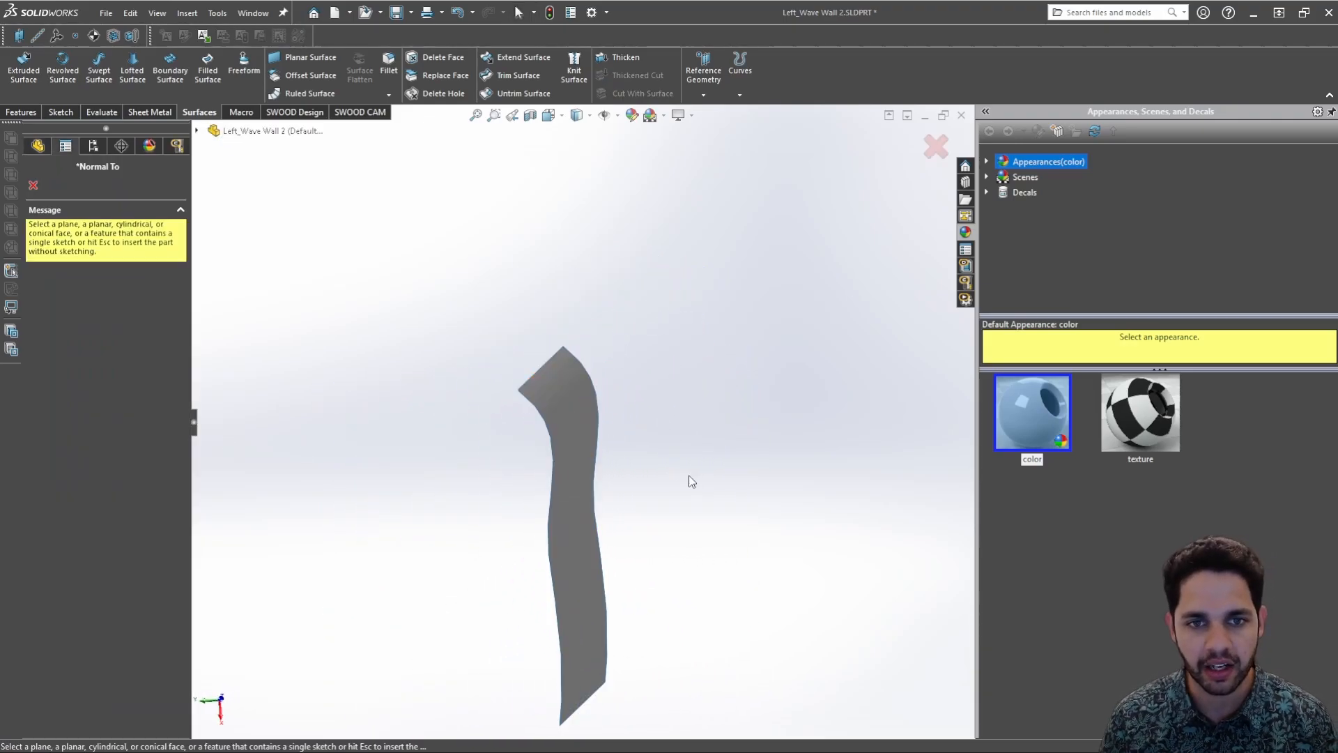
pyautogui.click(33, 186)
pyautogui.click(489, 289)
pyautogui.hotkey('ctrl', '8')
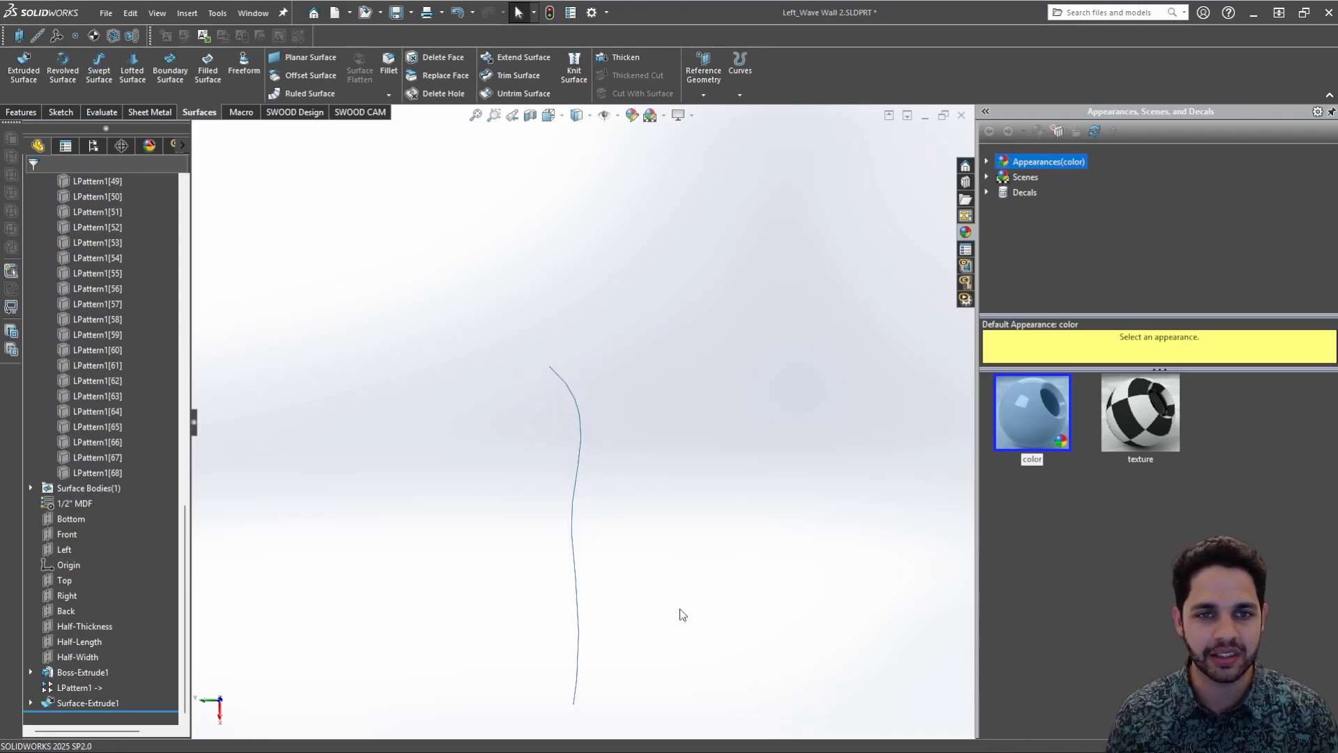
pyautogui.moveTo(682, 615)
pyautogui.mouseDown(button='middle')
pyautogui.moveTo(625, 571)
pyautogui.moveTo(613, 586)
pyautogui.moveTo(636, 603)
pyautogui.mouseUp(button='middle')
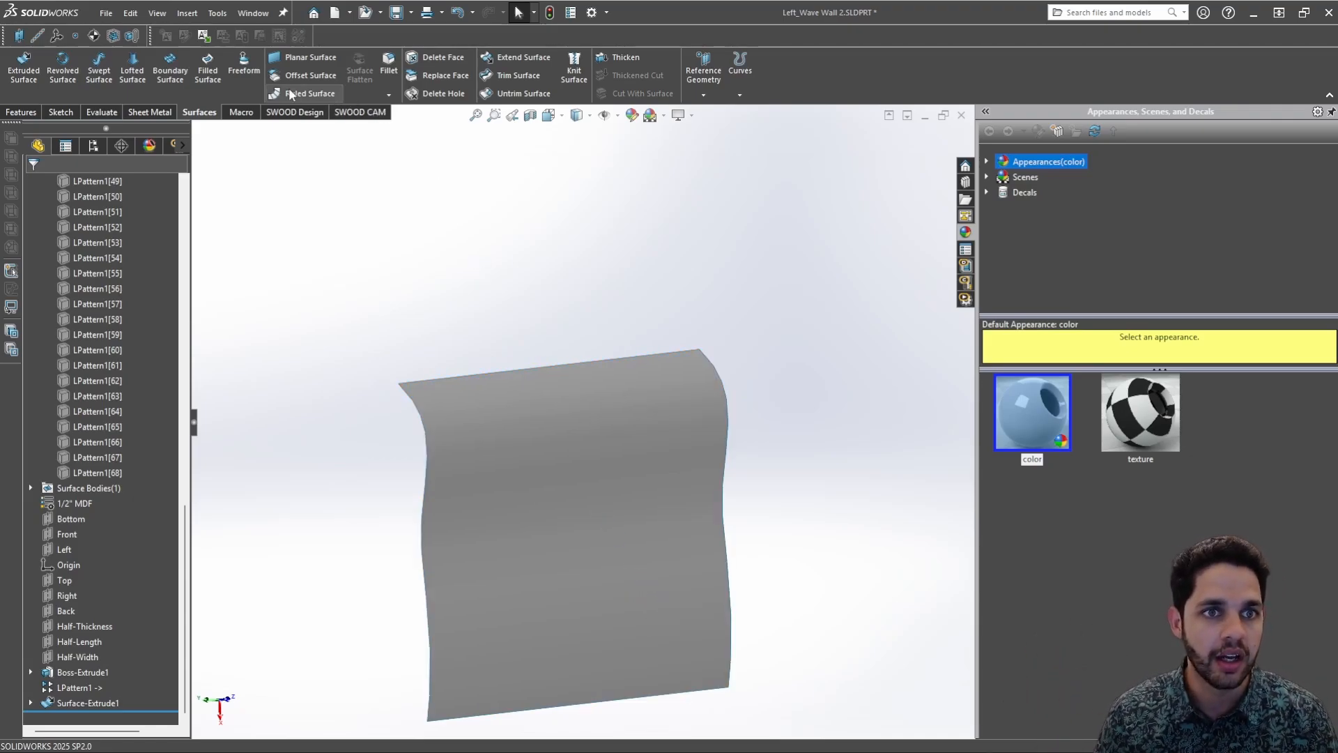
pyautogui.click(573, 439)
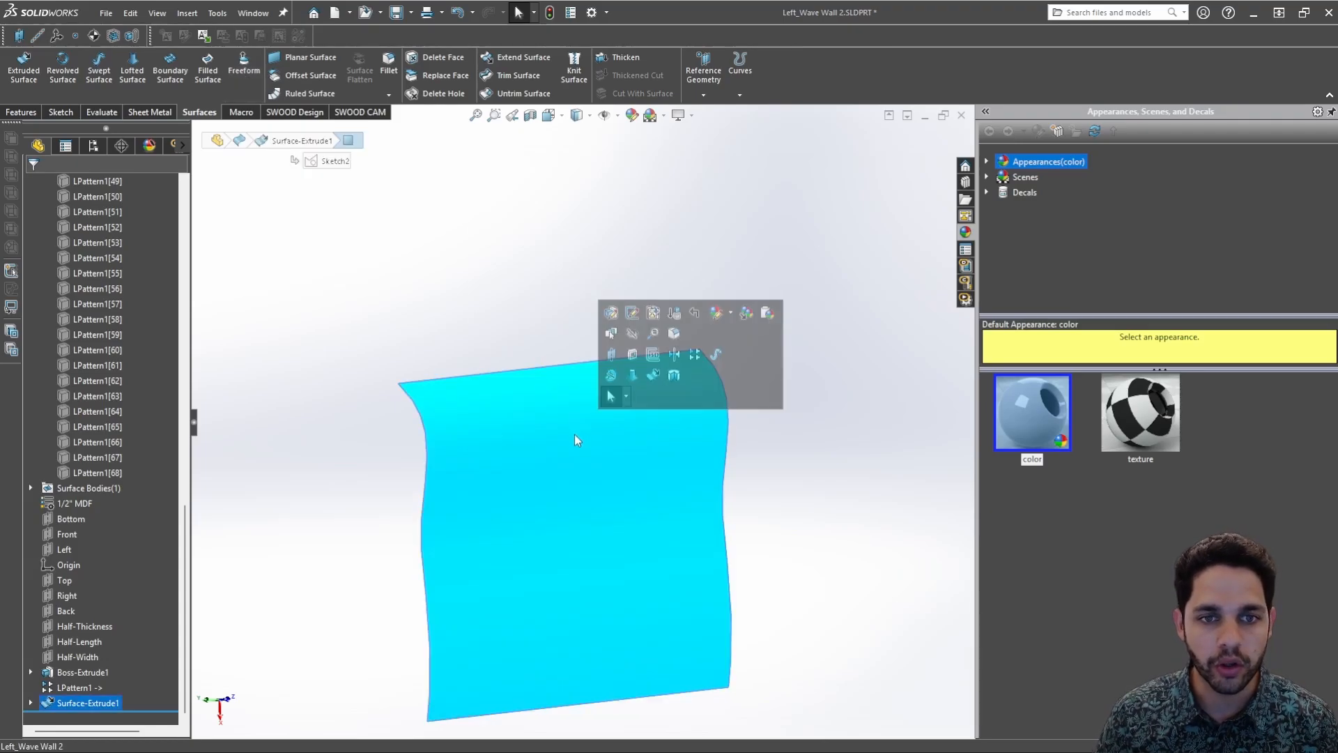
pyautogui.click(243, 64)
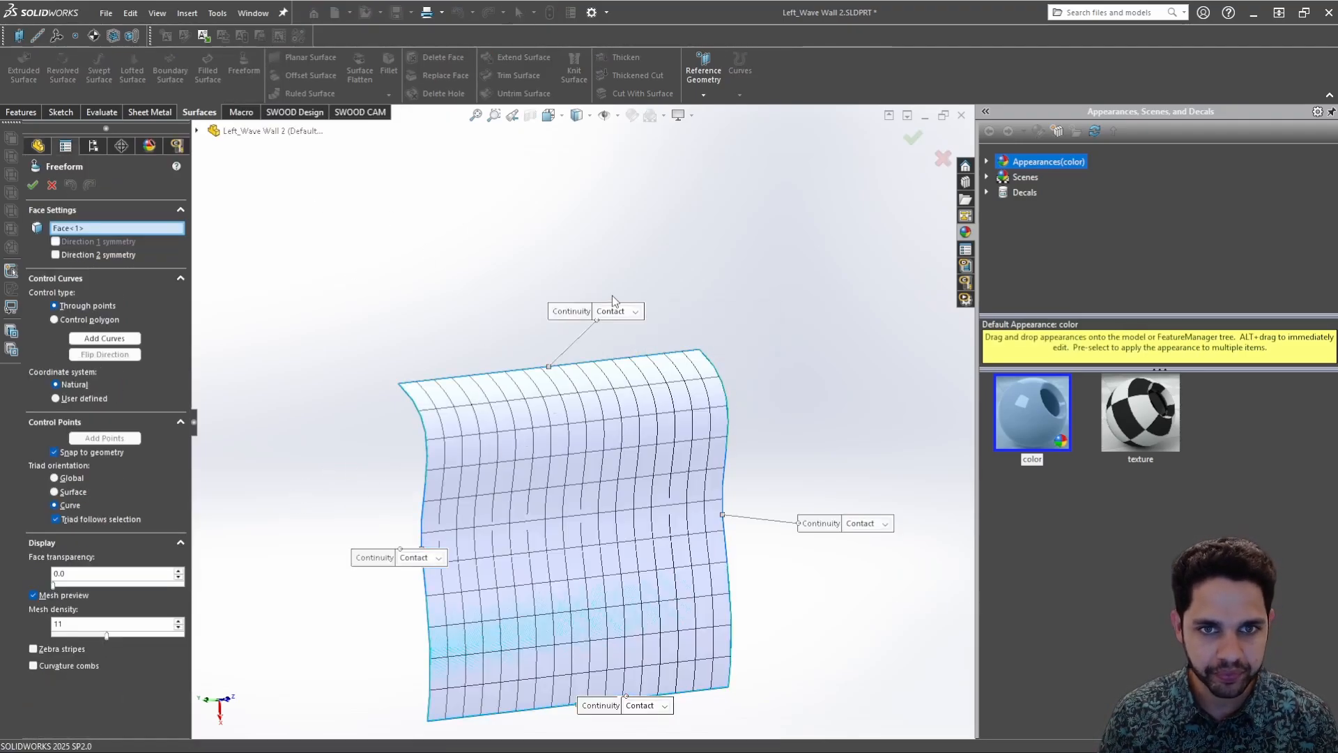
pyautogui.moveTo(580, 370); pyautogui.dragTo(414, 474, button='middle')
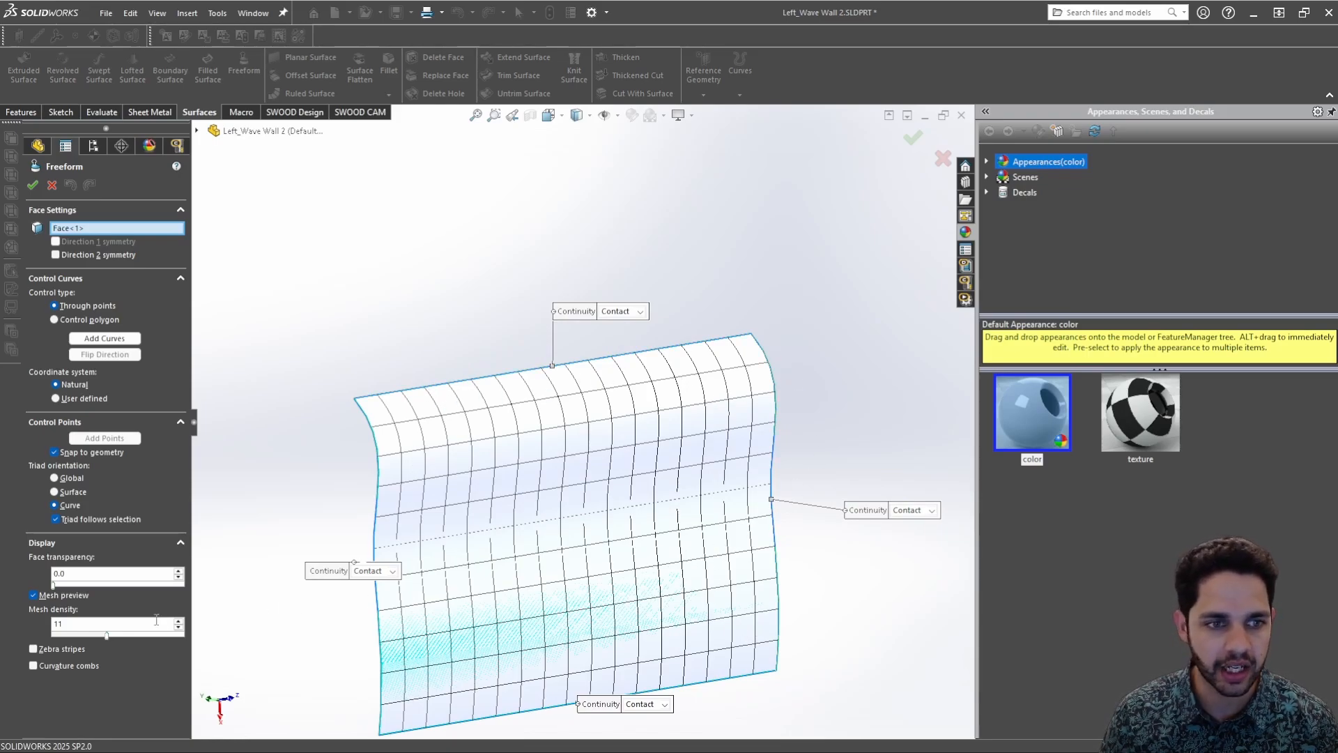
# Try a denser Freeform preview mesh and return the mesh density to 11
pyautogui.moveTo(107, 637)
pyautogui.mouseDown()
pyautogui.moveTo(136, 639)
pyautogui.moveTo(111, 636)
pyautogui.mouseUp()
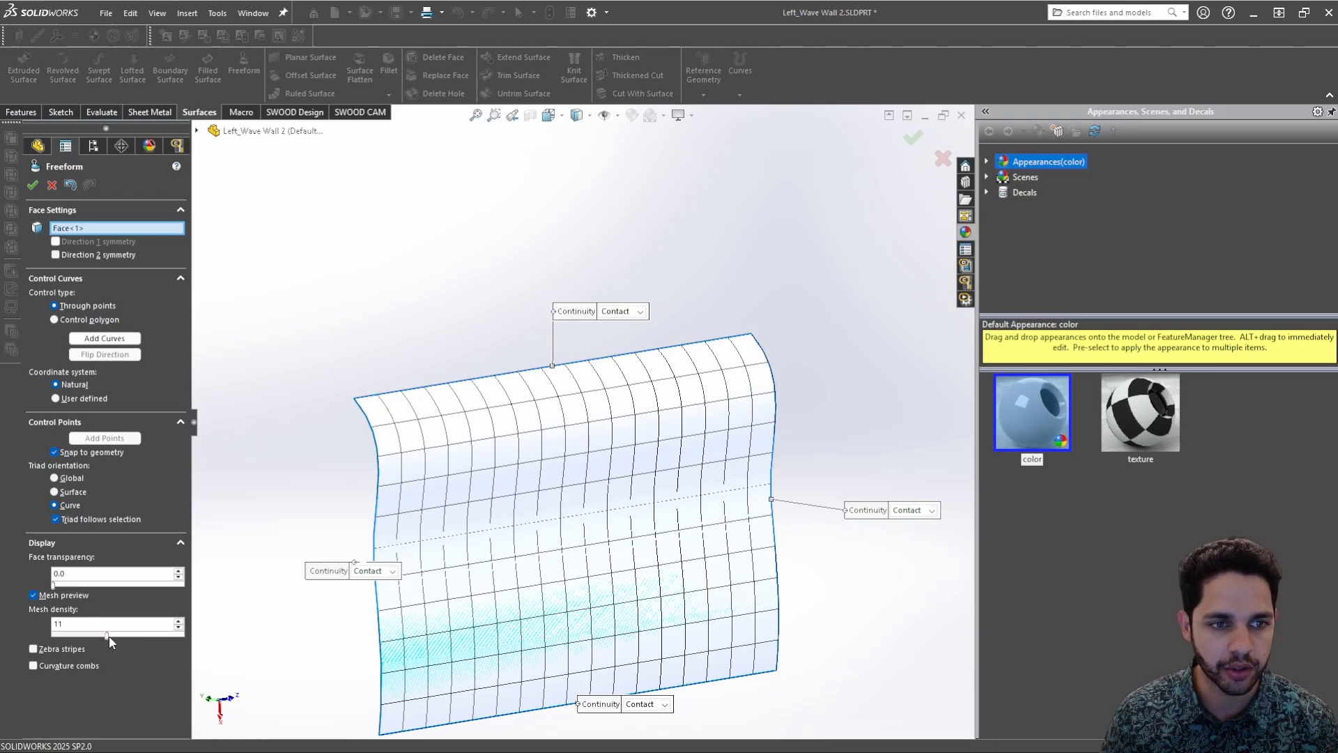
pyautogui.doubleClick(173, 620)
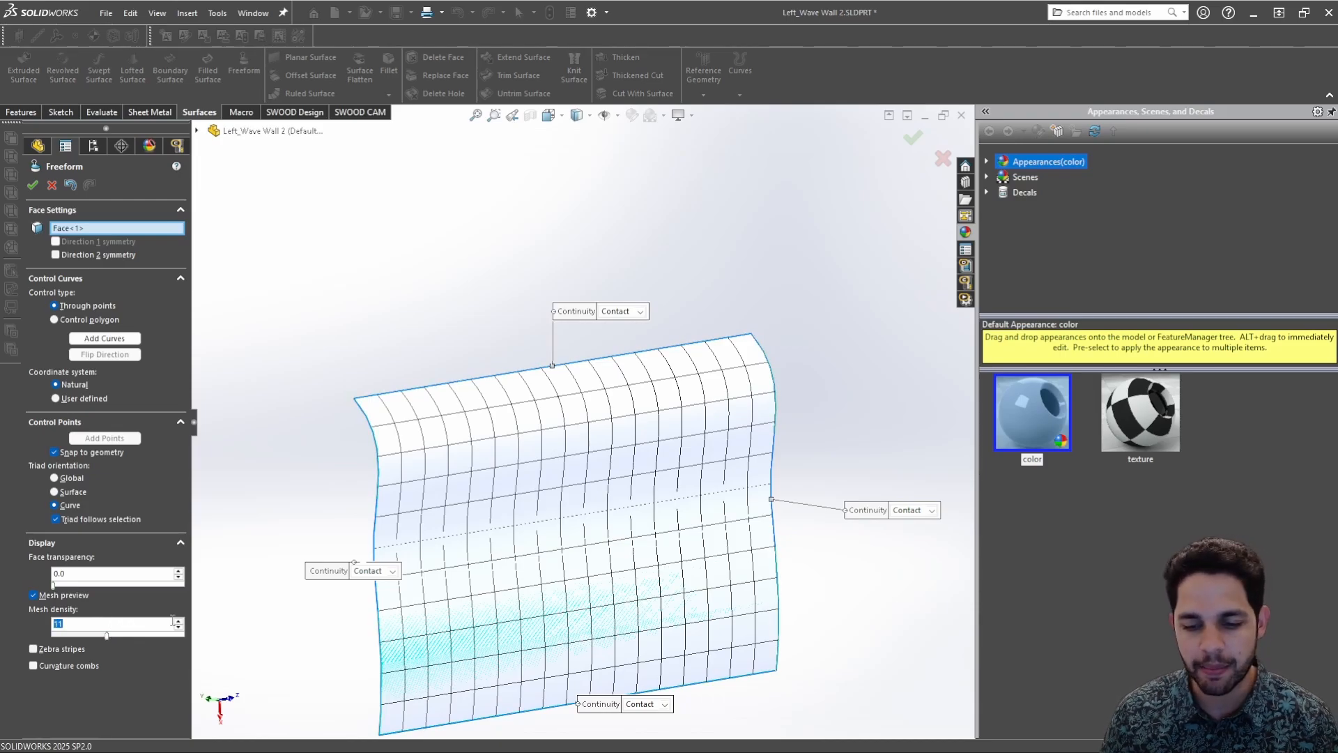
pyautogui.moveTo(104, 637); pyautogui.dragTo(138, 637)
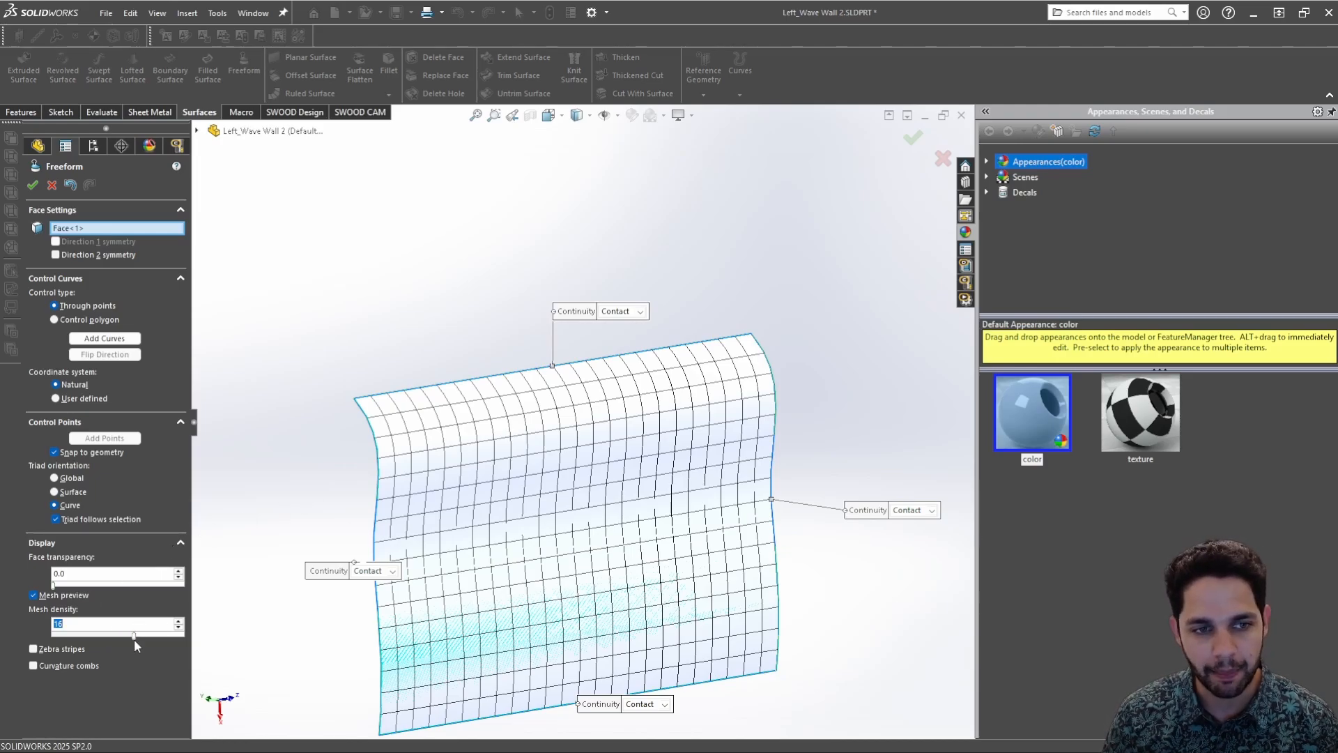
pyautogui.moveTo(134, 639); pyautogui.dragTo(107, 640)
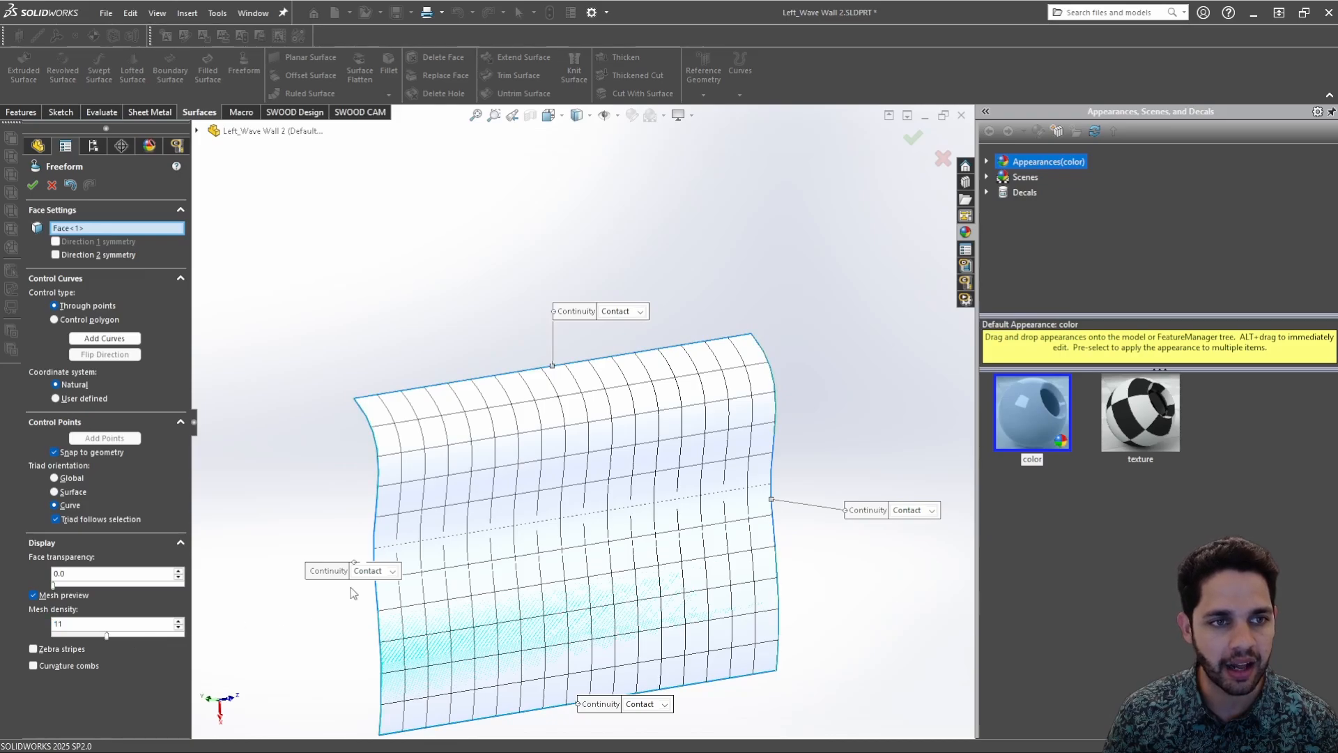
# Add Freeform control curves in both directions across the face, two horizontal and three vertical
pyautogui.moveTo(353, 591); pyautogui.dragTo(257, 383, button='middle')
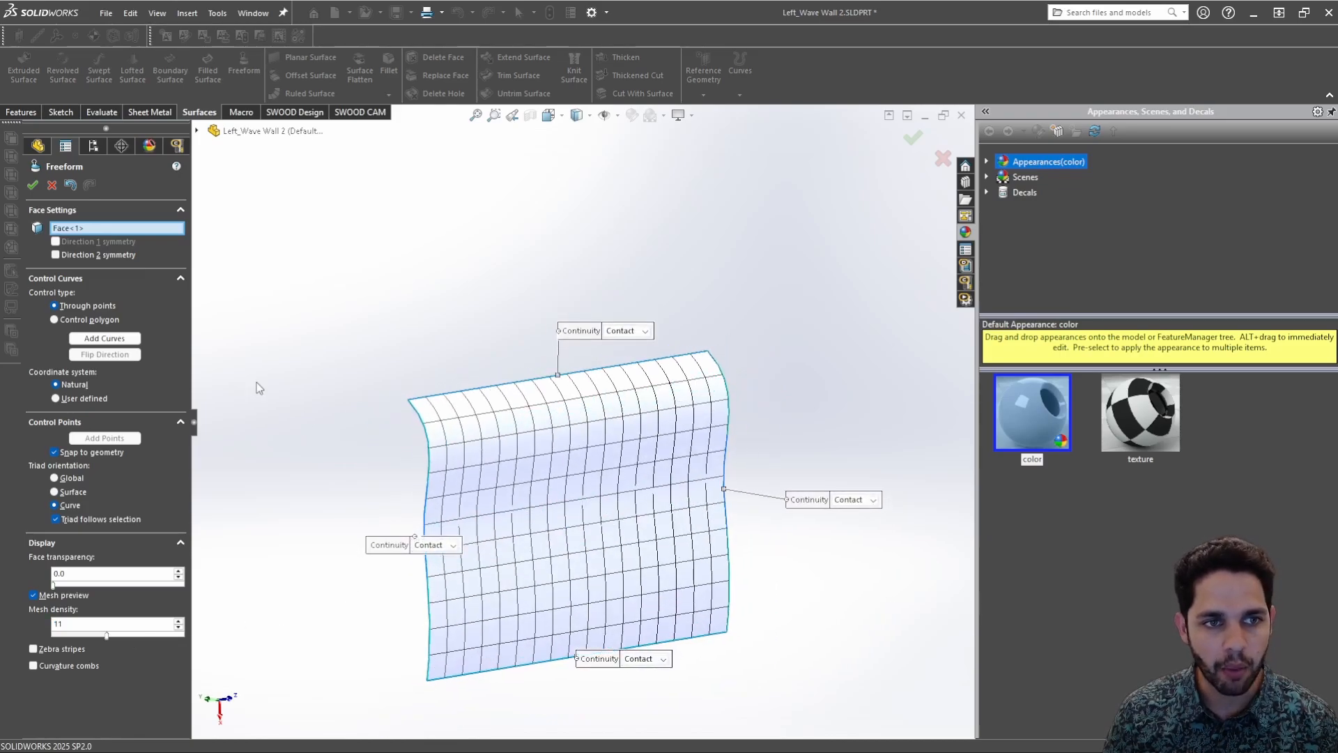
pyautogui.click(124, 339)
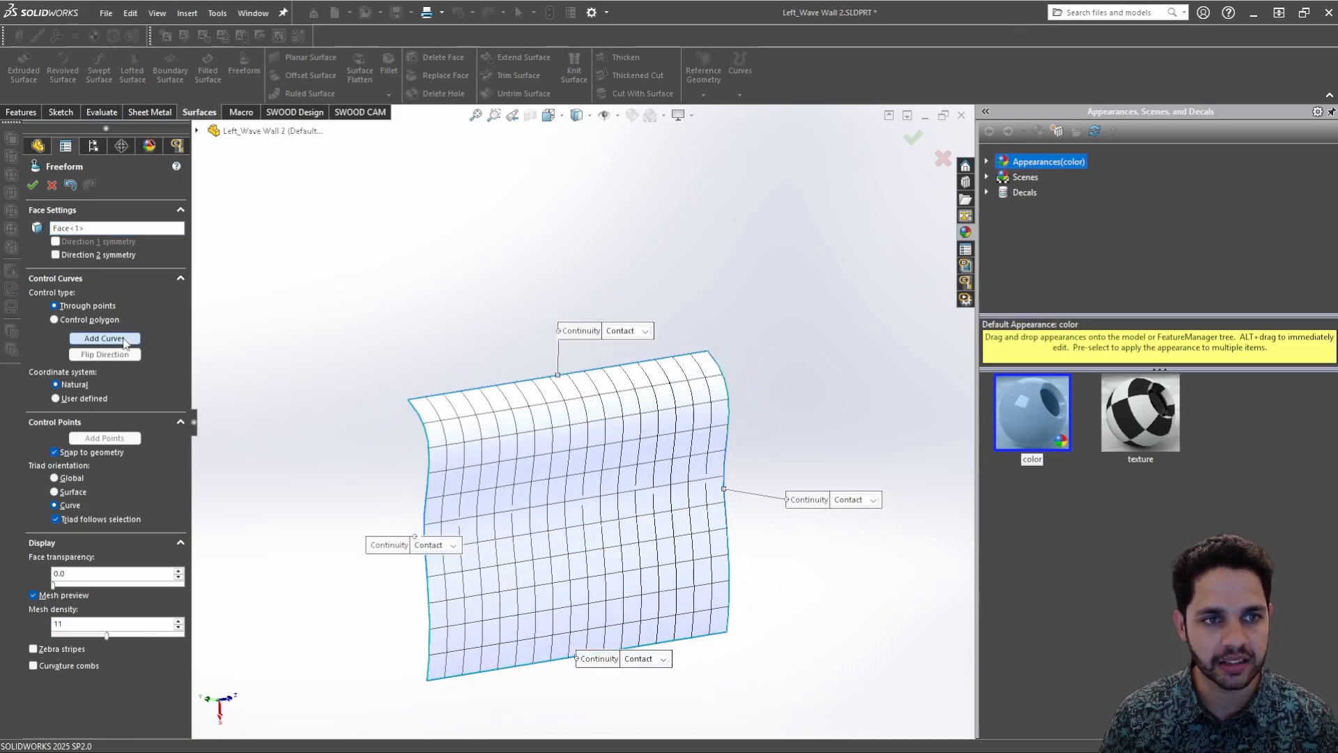
pyautogui.click(568, 441)
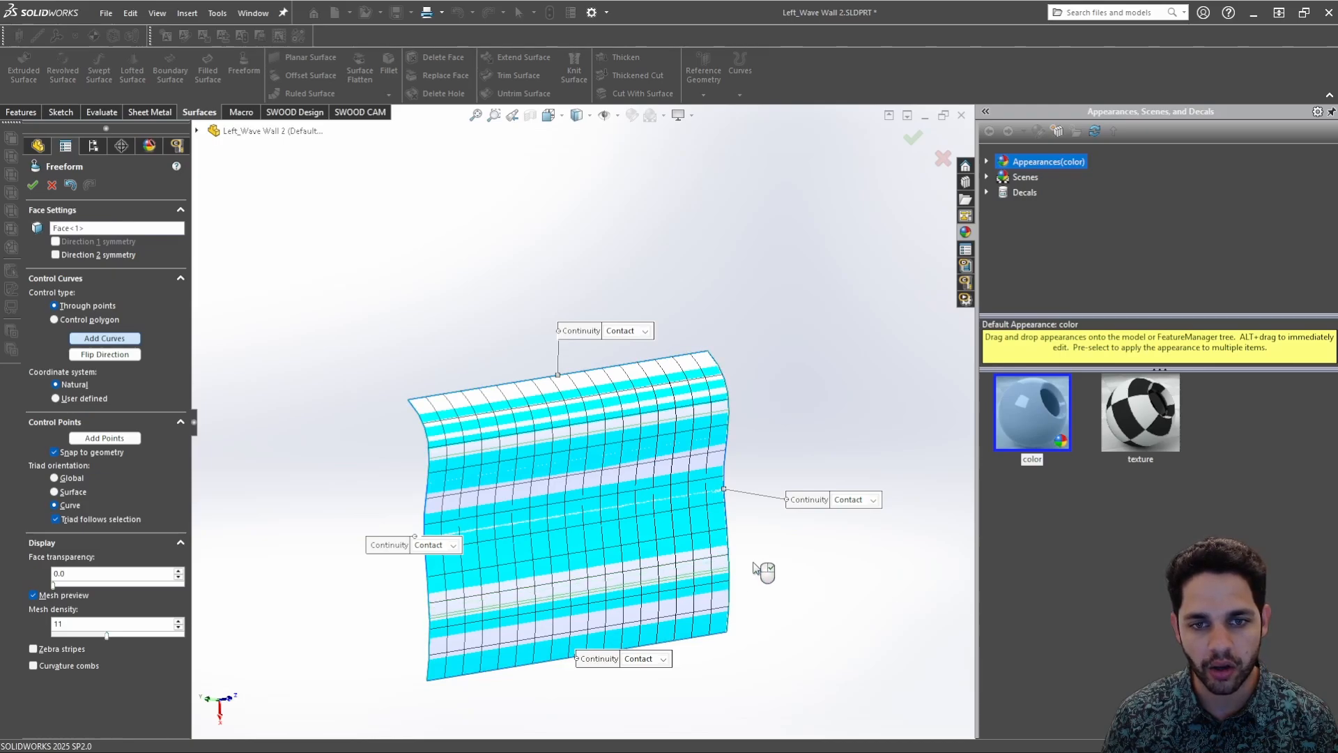
pyautogui.click(111, 354)
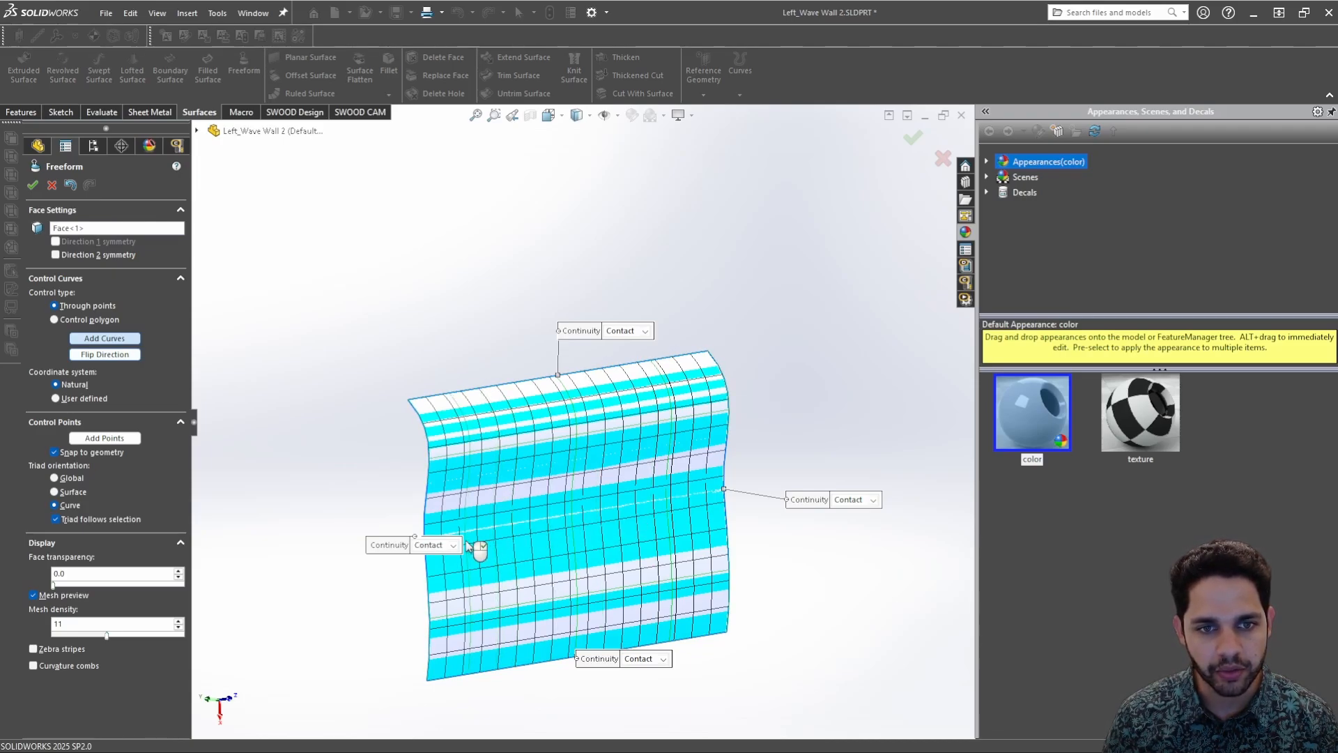
pyautogui.click(469, 545)
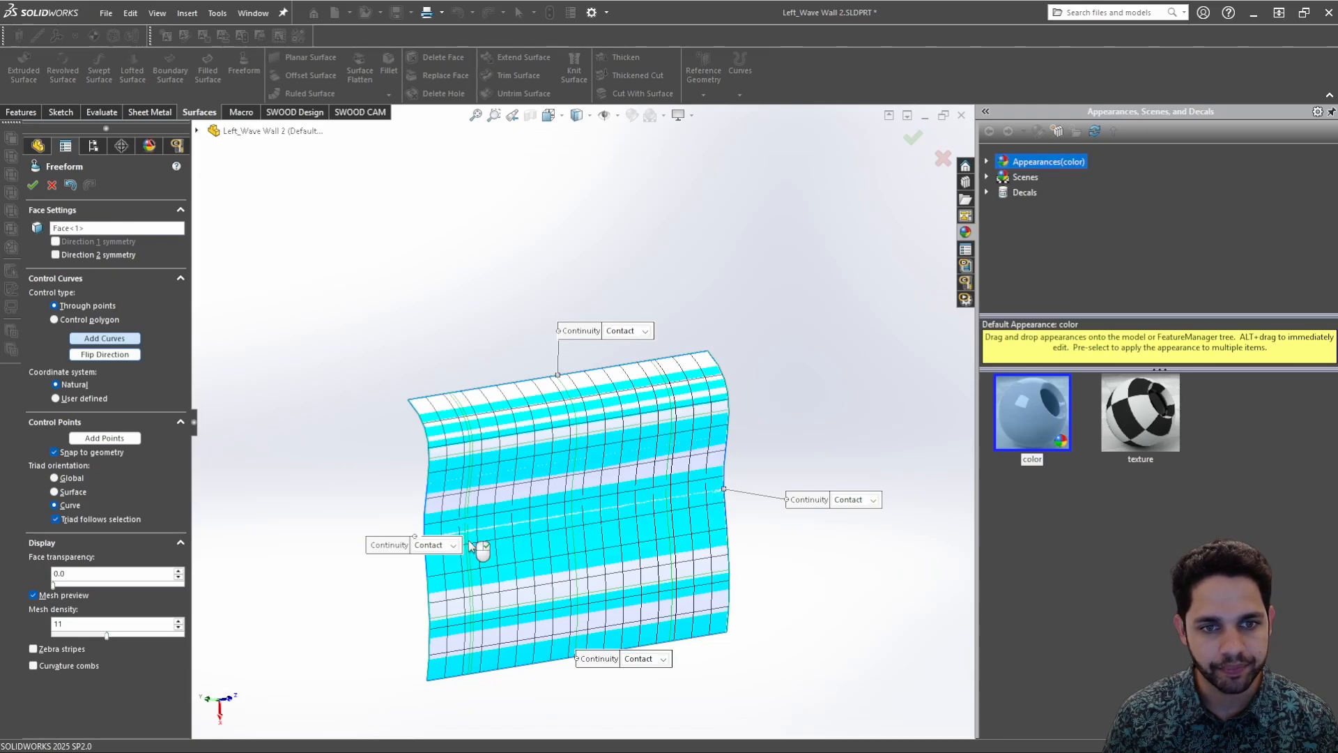
pyautogui.rightClick(469, 545)
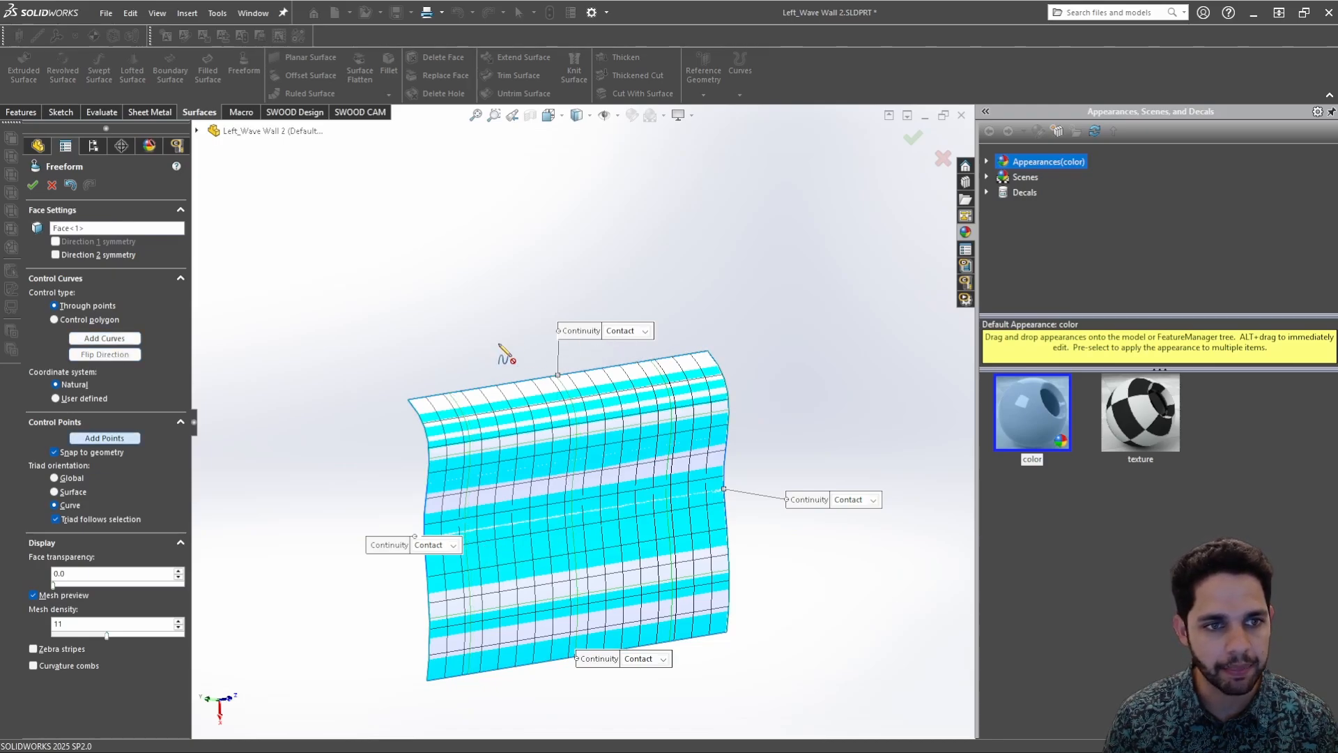
pyautogui.click(471, 455)
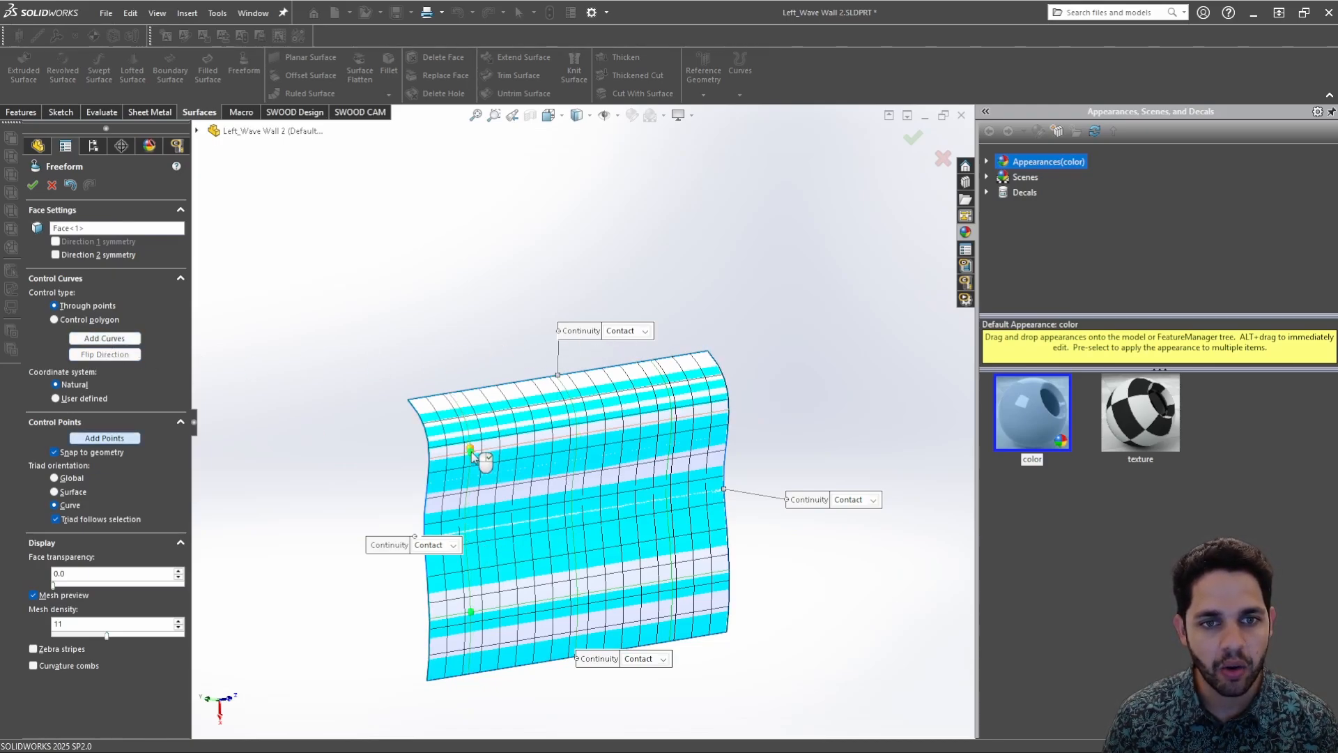
pyautogui.rightClick(379, 342)
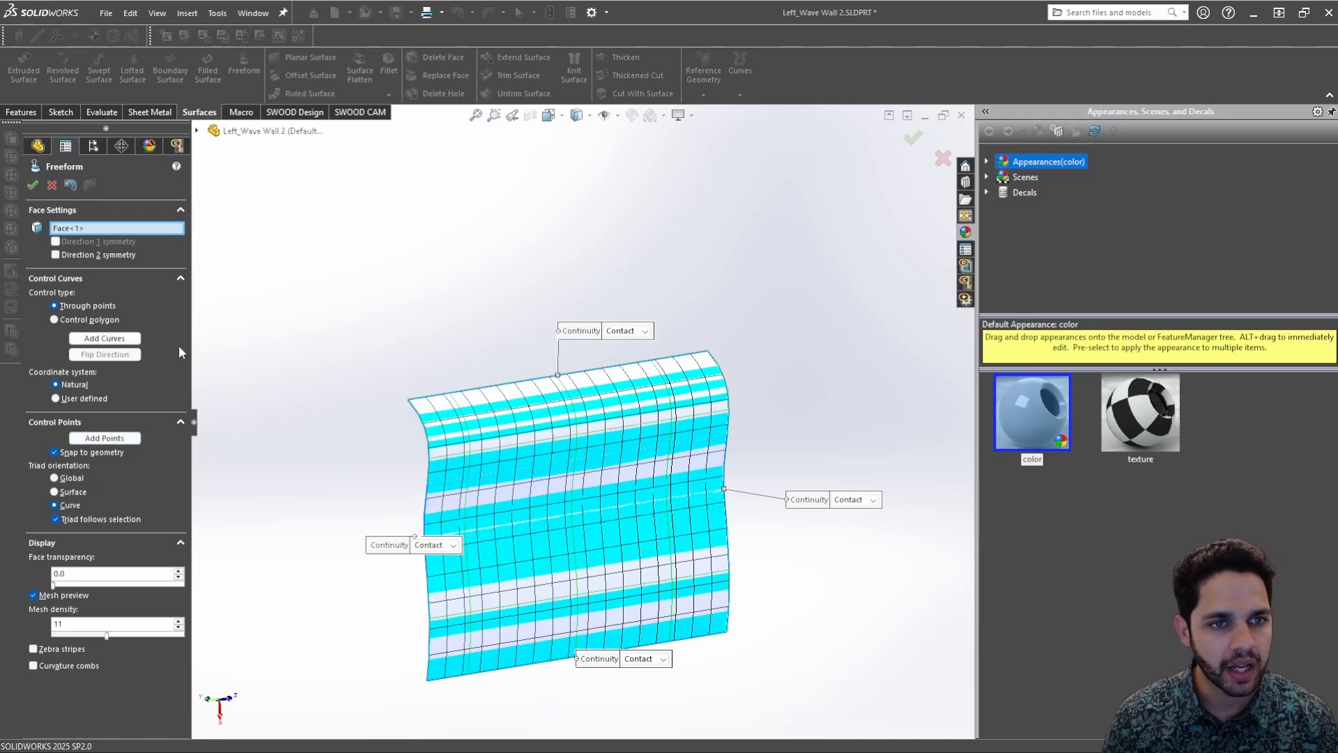
pyautogui.click(125, 341)
pyautogui.click(138, 342)
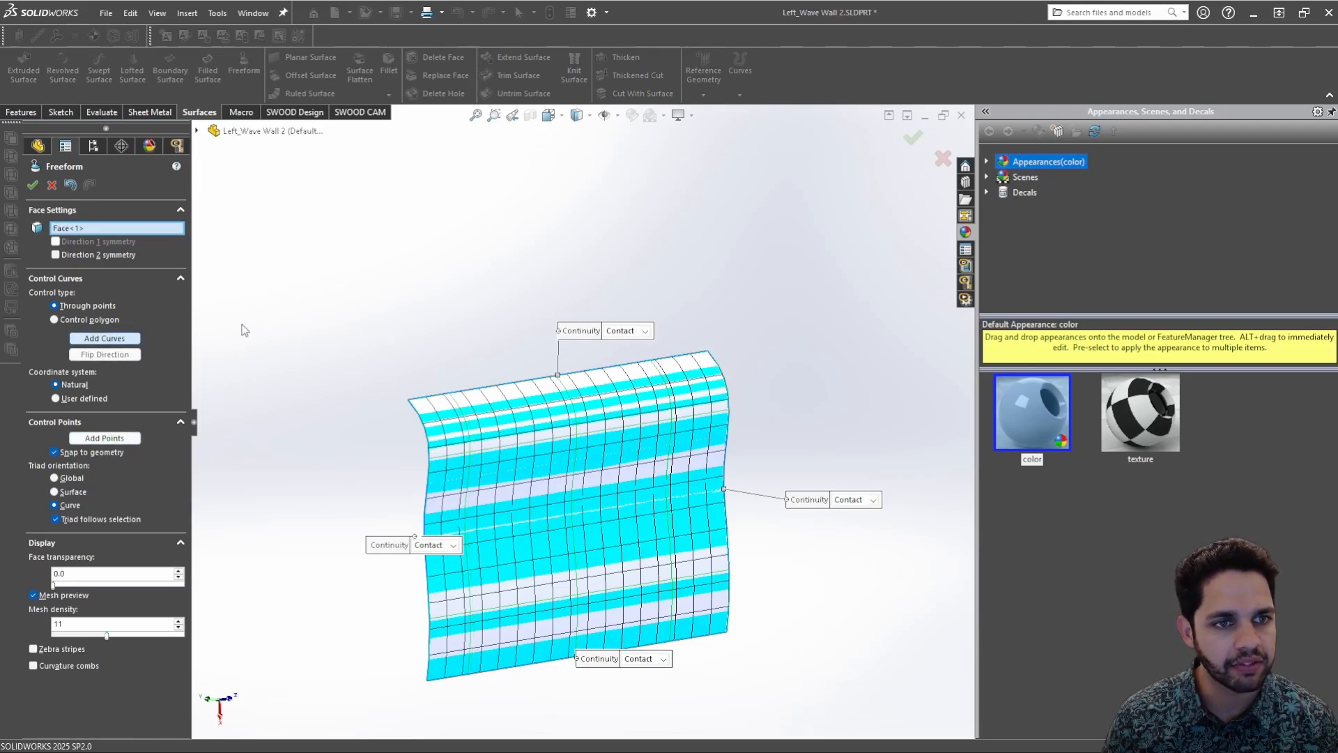
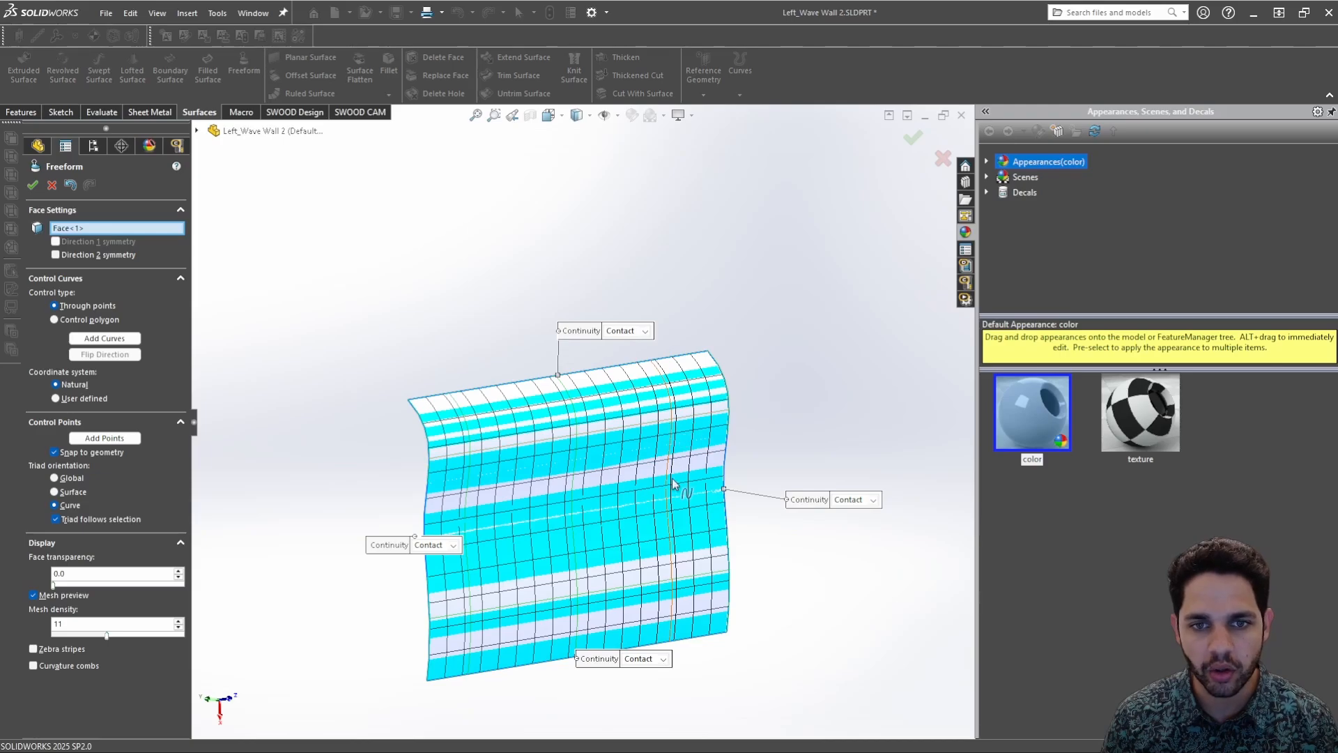
# Pull the control point at the upper crossing of the middle vertical curve outward, offset about 0.72 in and 2.73 in
pyautogui.click(578, 438)
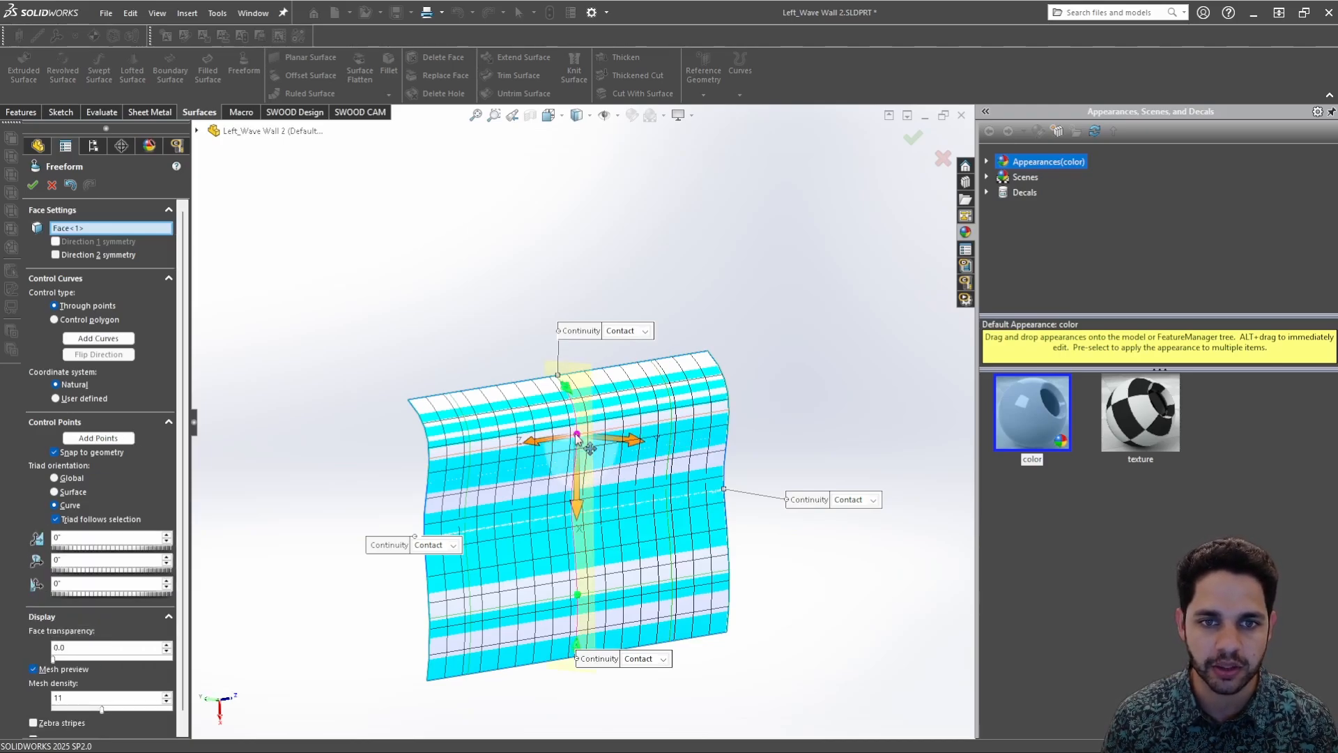
pyautogui.moveTo(577, 437); pyautogui.dragTo(608, 447, button='middle')
pyautogui.moveTo(651, 456); pyautogui.dragTo(669, 464)
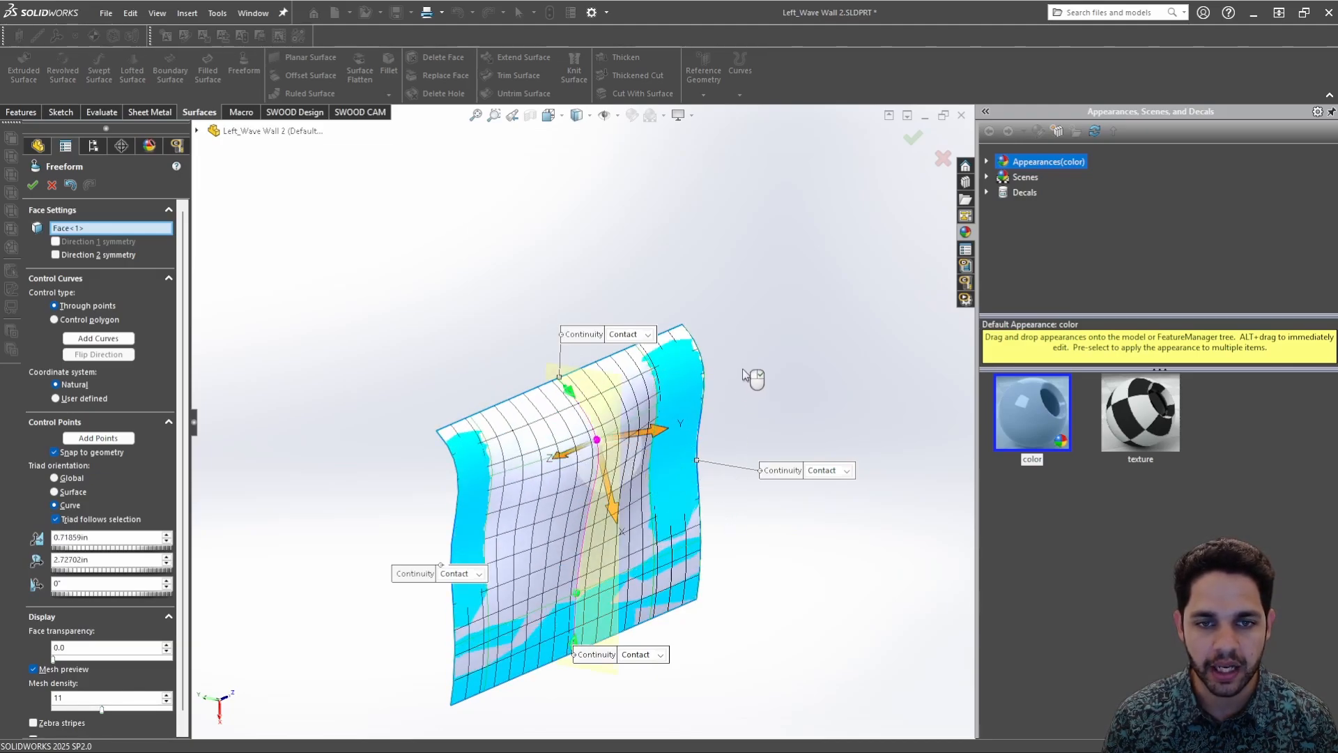
pyautogui.click(739, 415)
pyautogui.moveTo(739, 416); pyautogui.dragTo(660, 581, button='middle')
# Push the control point at the lower crossing of the right vertical curve inward, offset about -1.35 in and -3.93 in
pyautogui.click(689, 445)
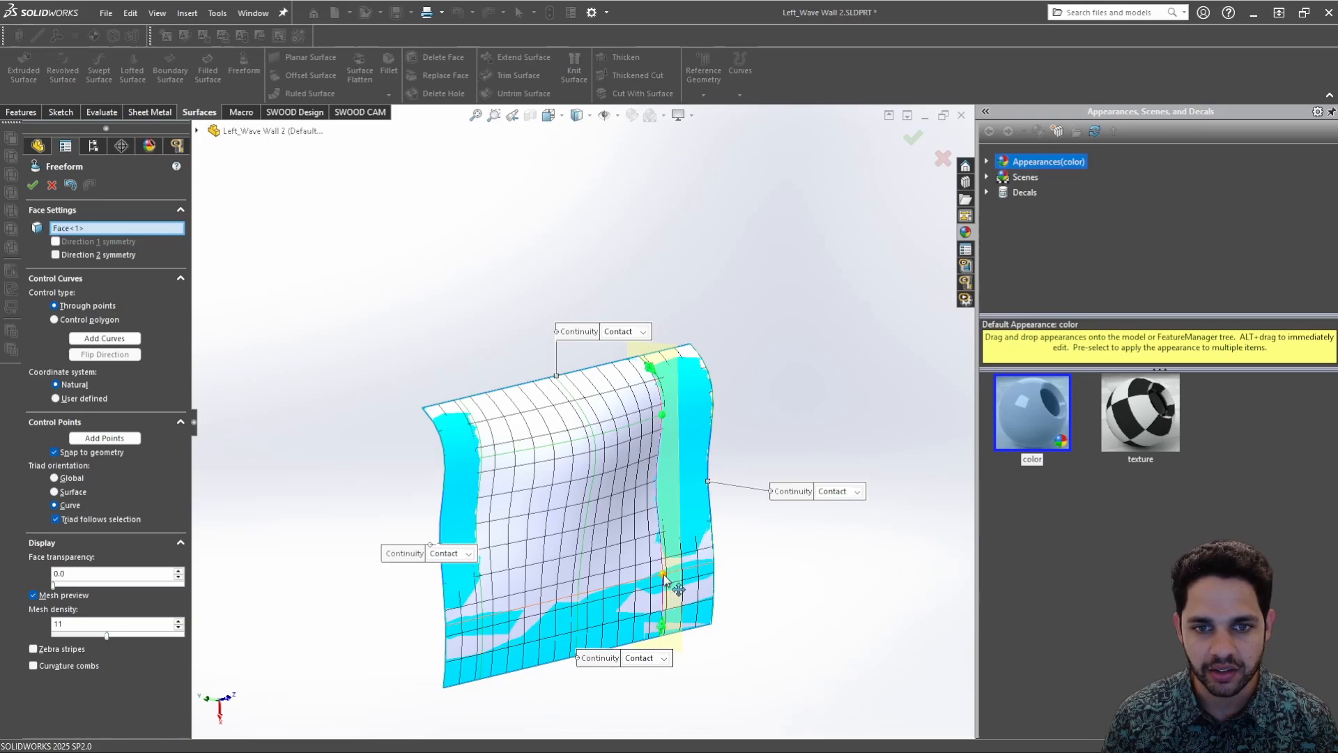
pyautogui.click(663, 575)
pyautogui.moveTo(721, 581); pyautogui.dragTo(575, 594)
pyautogui.moveTo(681, 479)
pyautogui.mouseDown(button='middle')
pyautogui.moveTo(724, 481)
pyautogui.moveTo(681, 477)
pyautogui.mouseUp(button='middle')
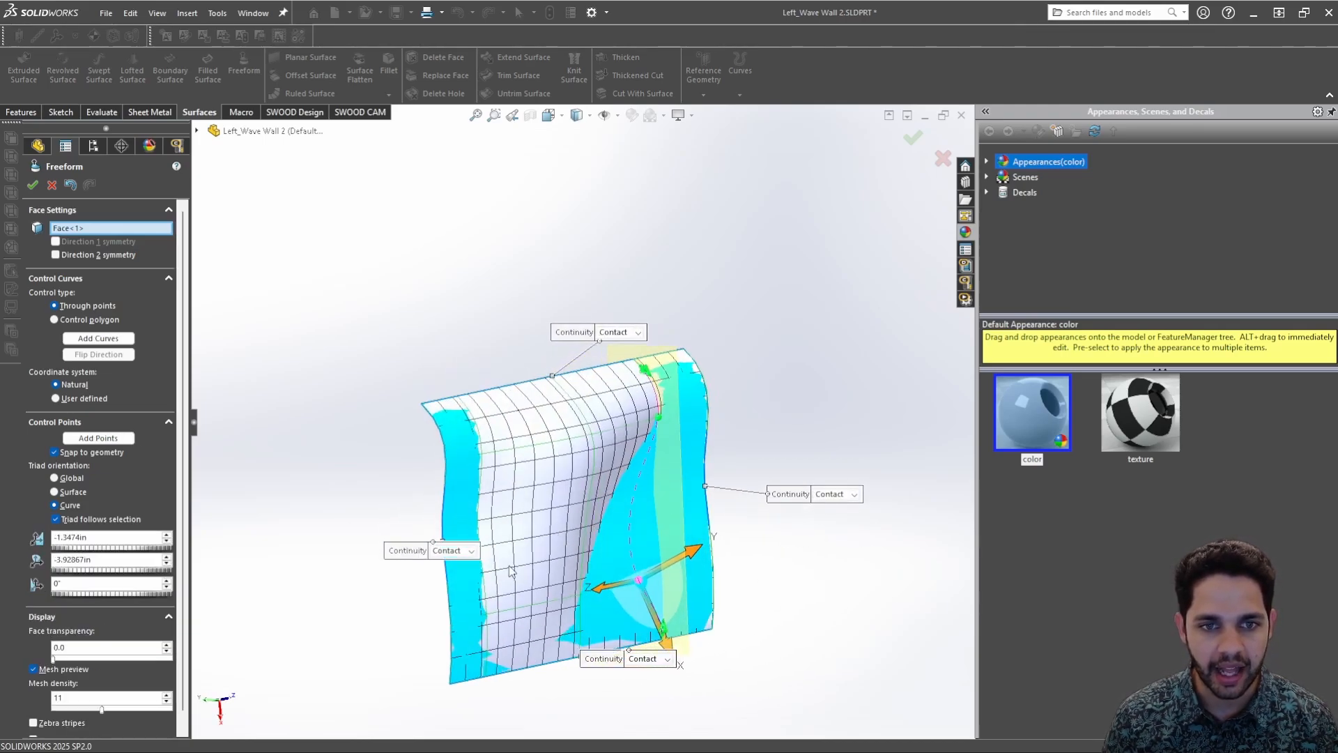
# Move the control point at the lower crossing of the left vertical curve to reshape the surface's lower left area
pyautogui.click(492, 618)
pyautogui.click(488, 615)
pyautogui.moveTo(490, 619); pyautogui.dragTo(600, 663, button='middle')
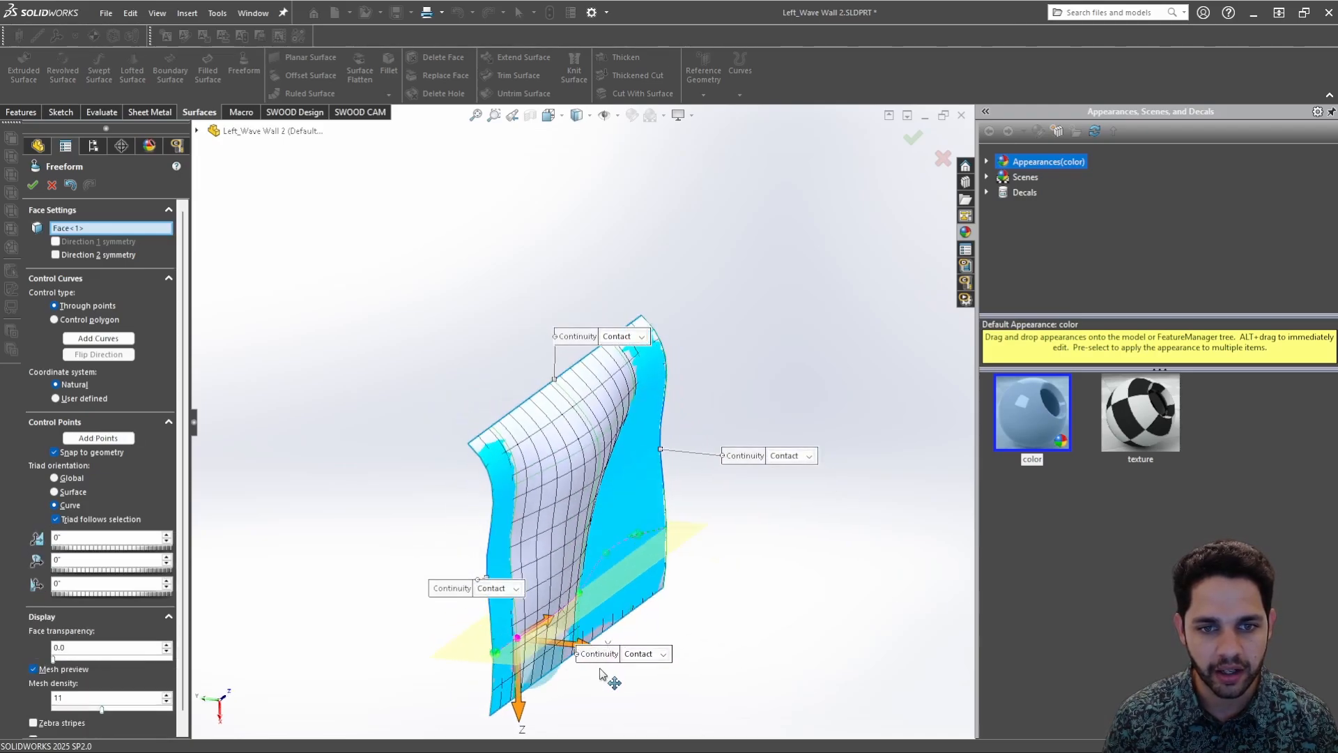
pyautogui.scroll(1, 585, 638)
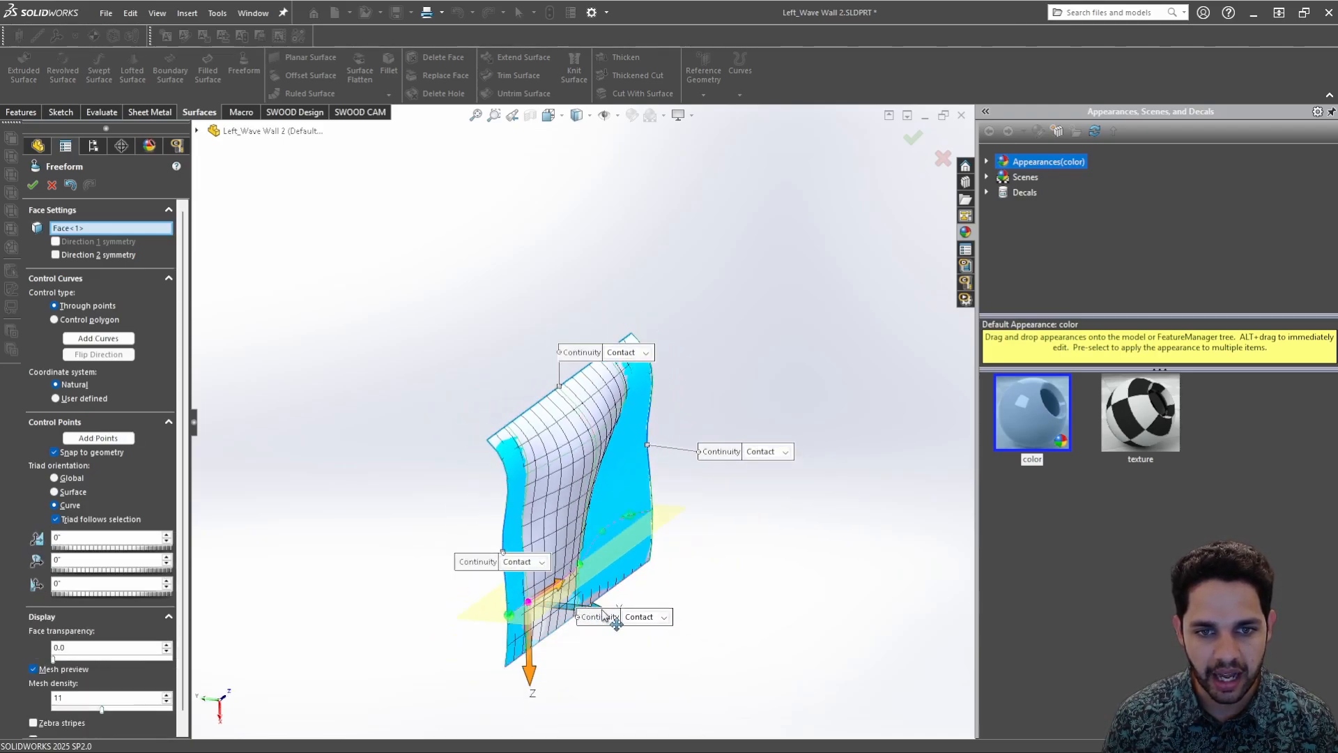
pyautogui.moveTo(616, 621); pyautogui.dragTo(599, 411)
pyautogui.moveTo(601, 410); pyautogui.dragTo(594, 442, button='middle')
# Pull the upper middle control point further out to an offset of about 5.14 in, and accept the Freeform feature
pyautogui.click(586, 437)
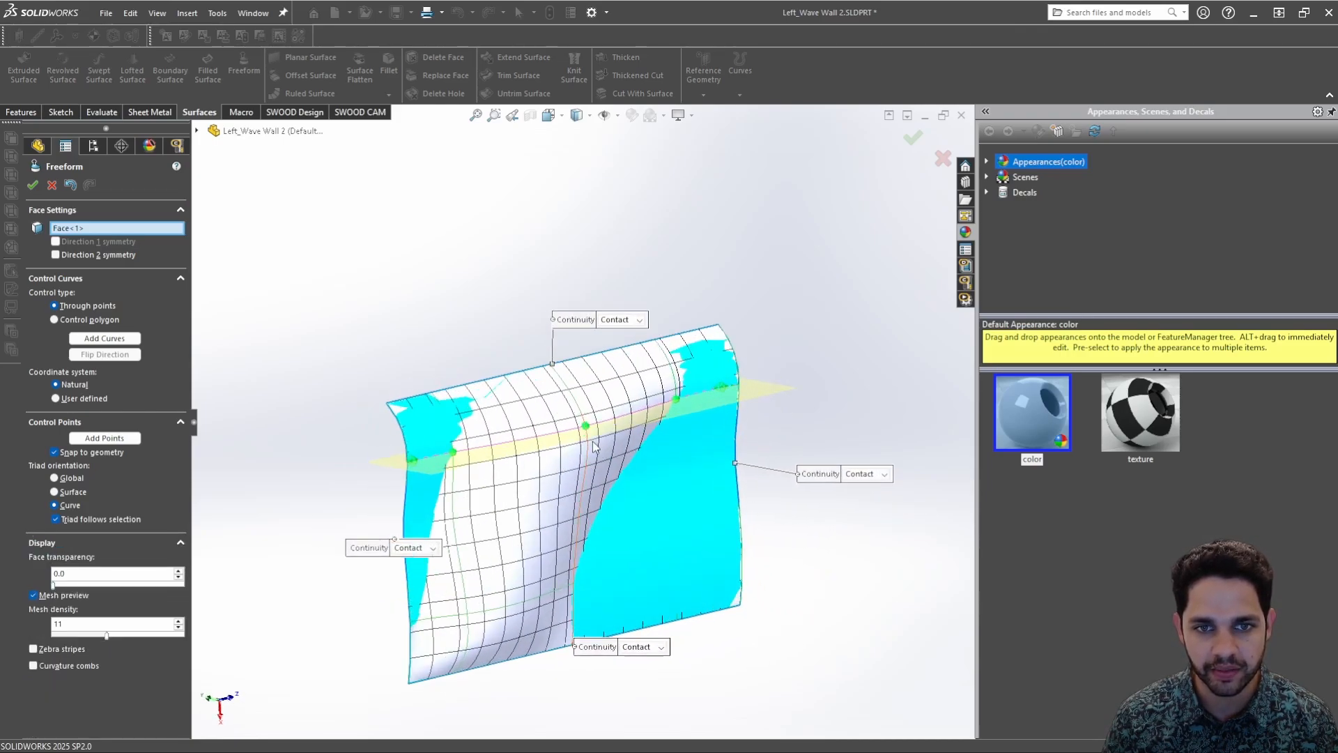
pyautogui.click(586, 427)
pyautogui.moveTo(633, 440); pyautogui.dragTo(656, 469)
pyautogui.moveTo(656, 470); pyautogui.dragTo(649, 514, button='middle')
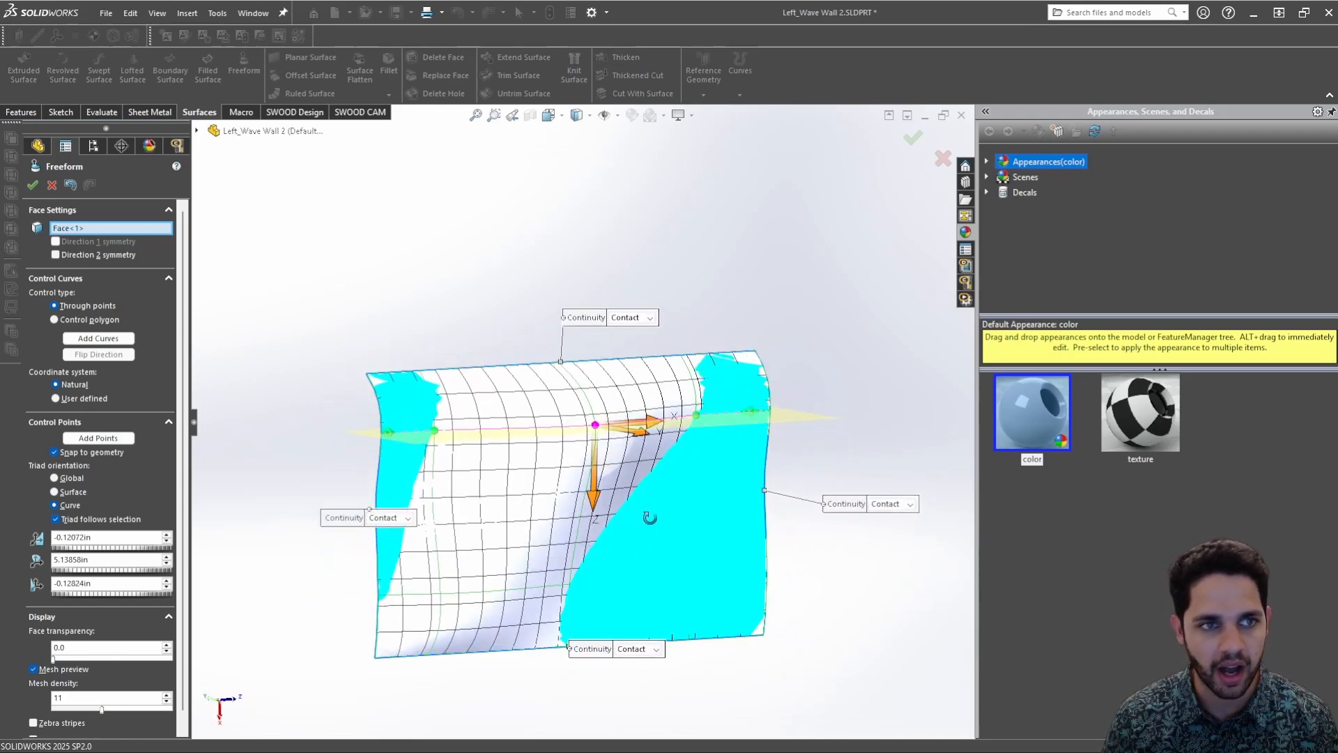
pyautogui.click(32, 185)
pyautogui.moveTo(494, 562); pyautogui.dragTo(655, 490, button='middle')
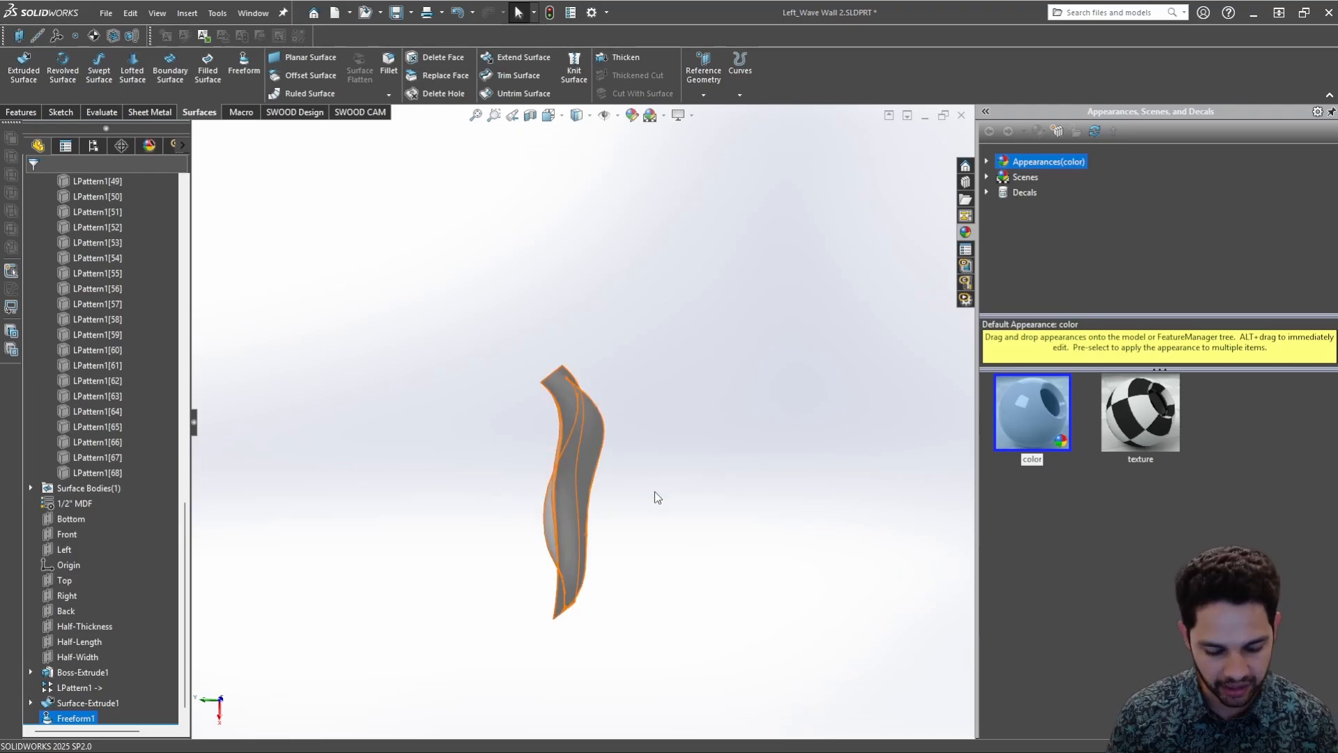
pyautogui.hotkey('ctrl', '8')
pyautogui.click(32, 185)
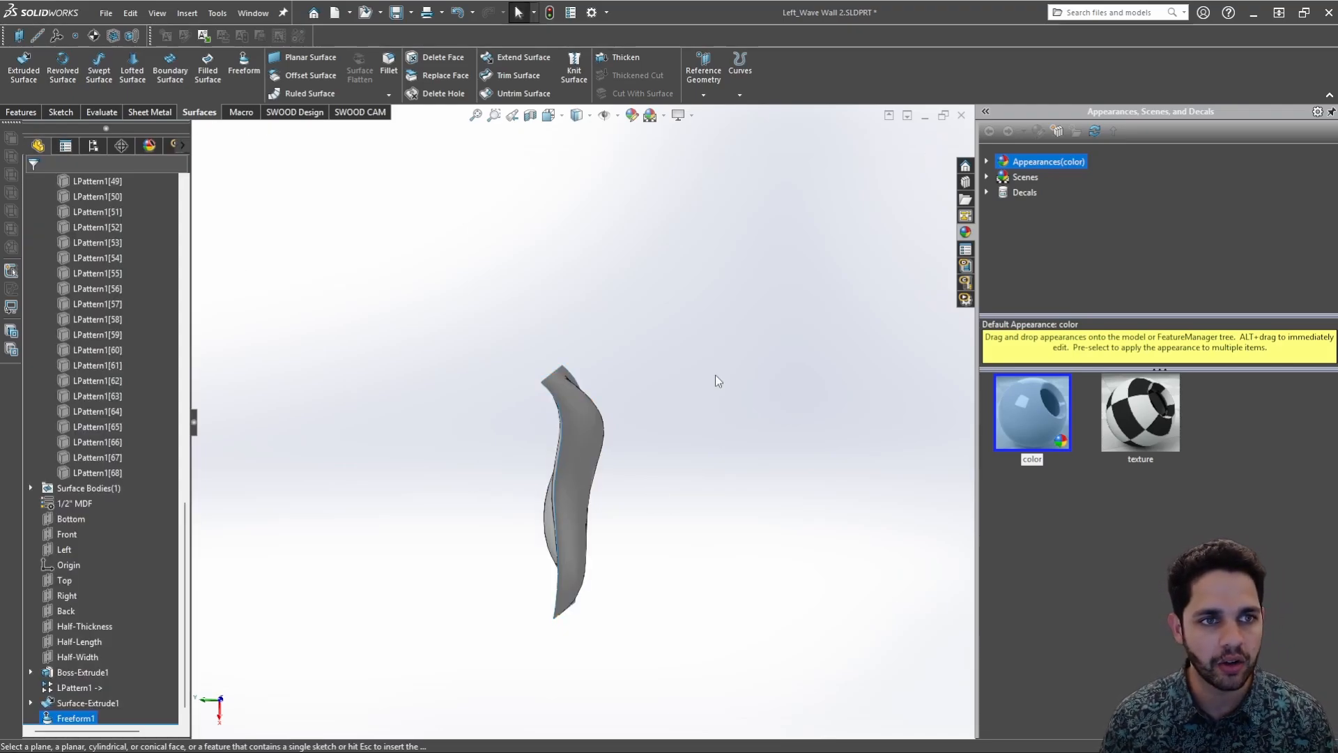
pyautogui.moveTo(628, 492); pyautogui.dragTo(428, 488, button='middle')
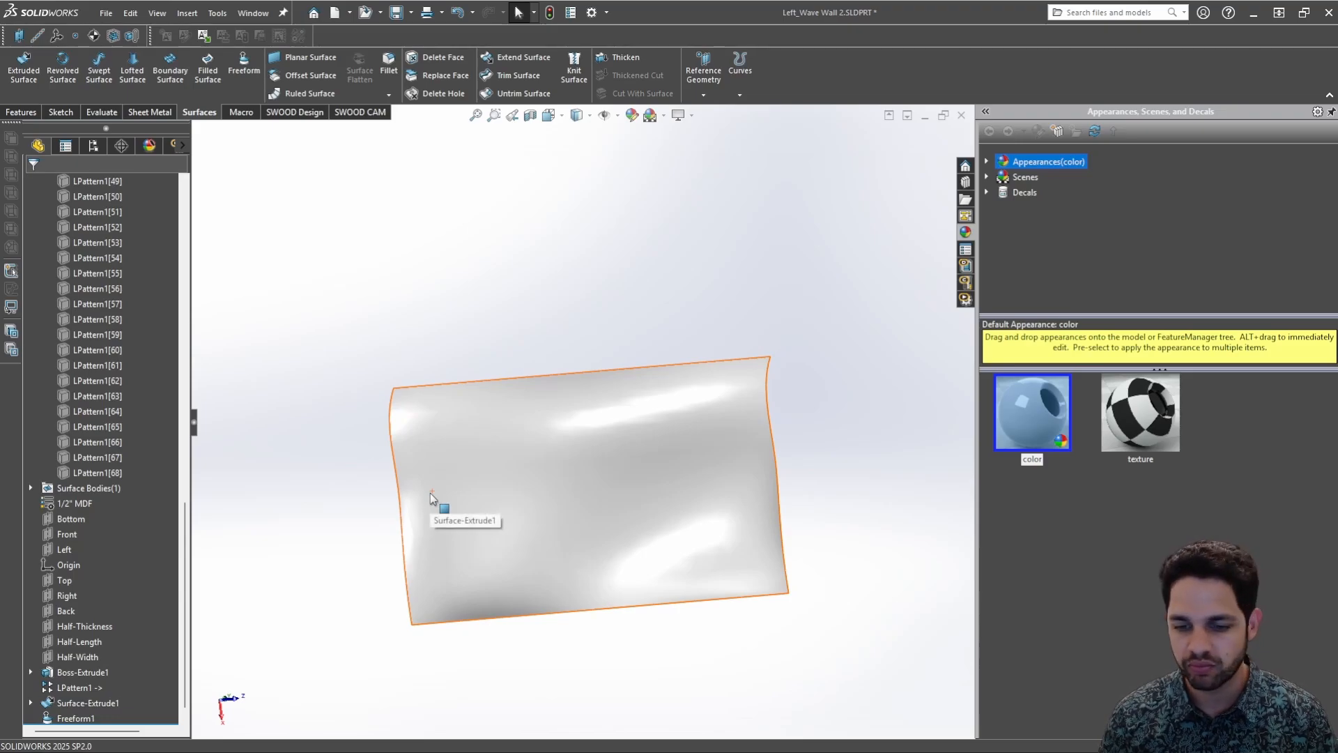
# Show all the hidden solid bodies of the part, from Boss-Extrude1 through the last LPattern1 panel
pyautogui.moveTo(551, 496); pyautogui.dragTo(680, 436, button='middle')
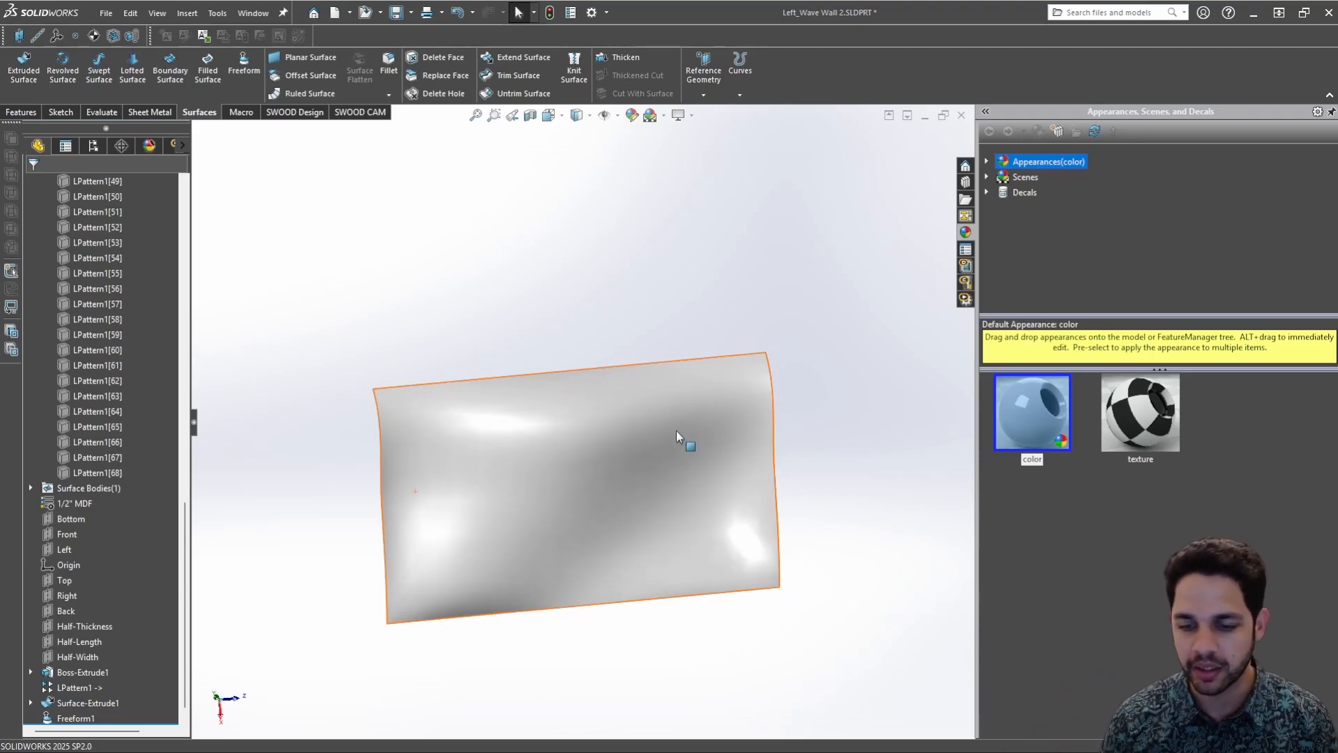
pyautogui.moveTo(639, 407); pyautogui.dragTo(550, 421, button='middle')
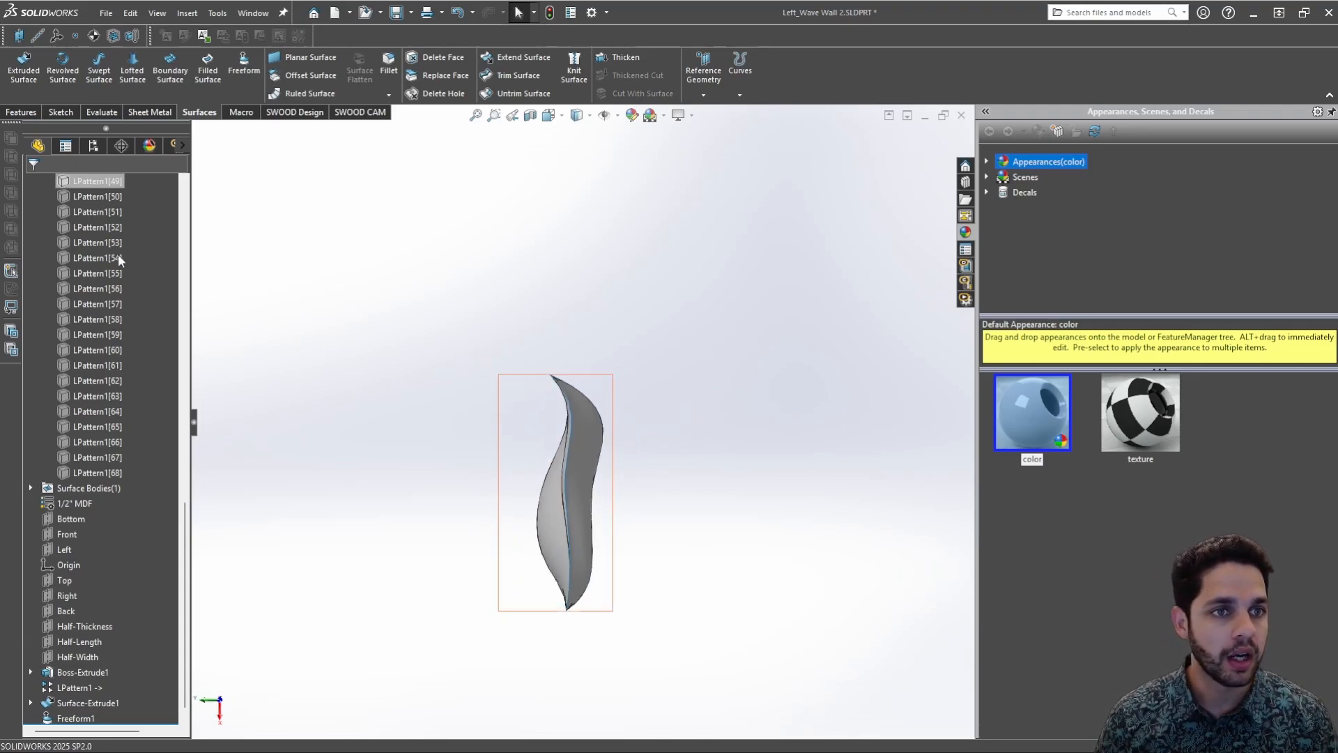
pyautogui.scroll(18, 118, 258)
pyautogui.click(99, 259)
pyautogui.scroll(-5, 152, 303)
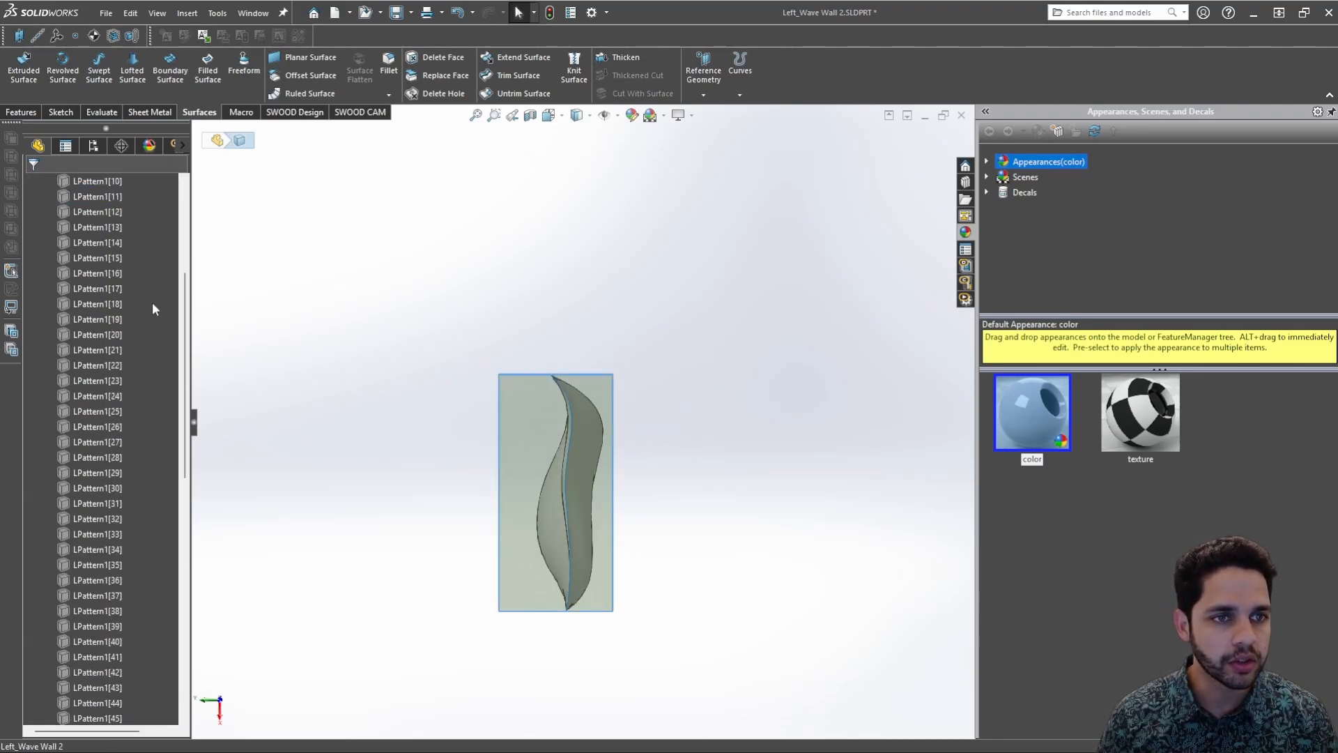
pyautogui.scroll(-10, 132, 411)
pyautogui.keyDown('shift'); pyautogui.click(97, 442); pyautogui.keyUp('shift')
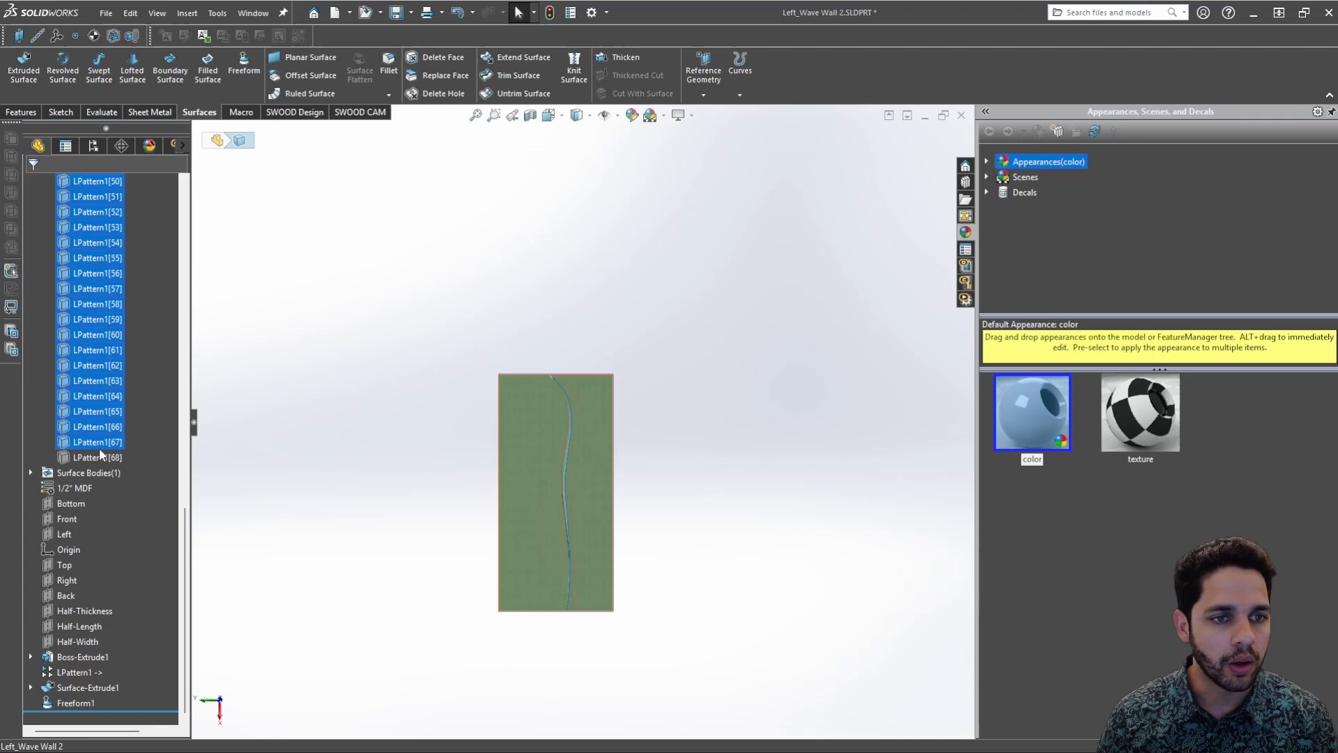
pyautogui.click(274, 451)
pyautogui.scroll(15, 108, 405)
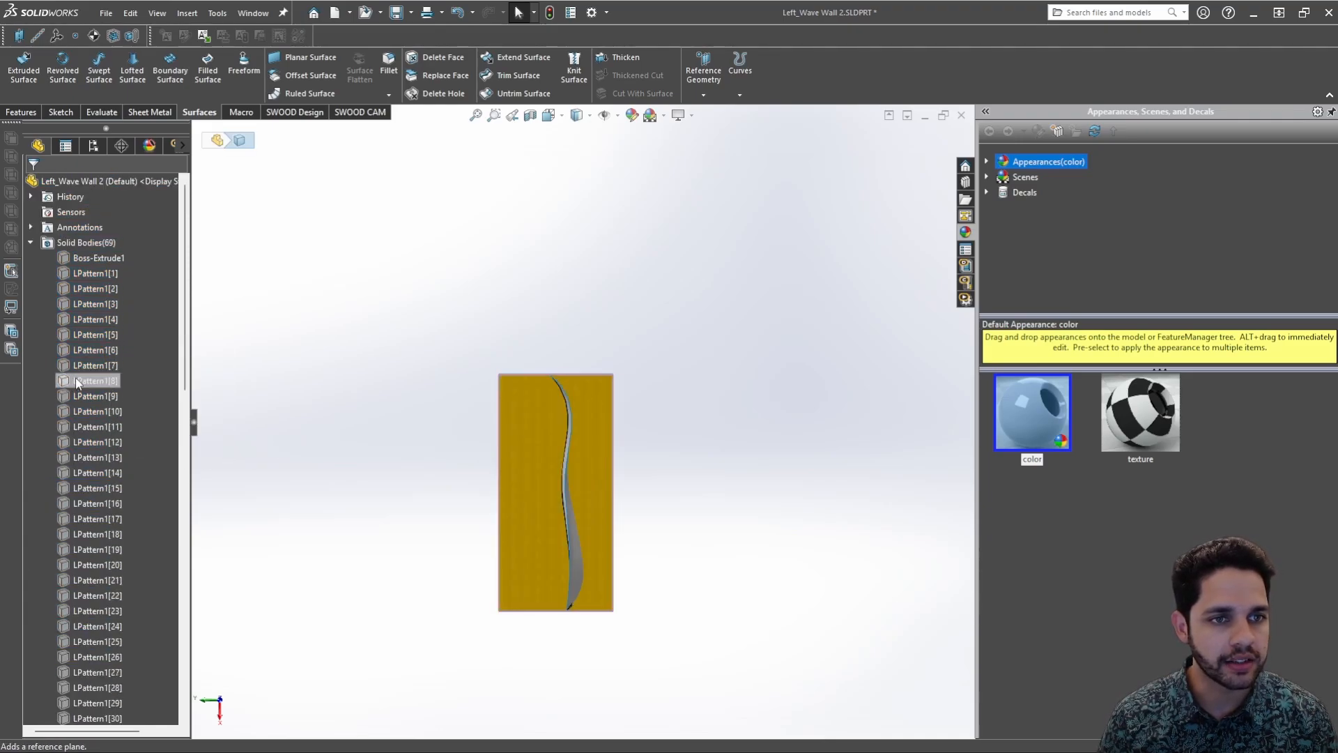
pyautogui.keyDown('shift'); pyautogui.click(110, 261); pyautogui.keyUp('shift')
pyautogui.rightClick(111, 261)
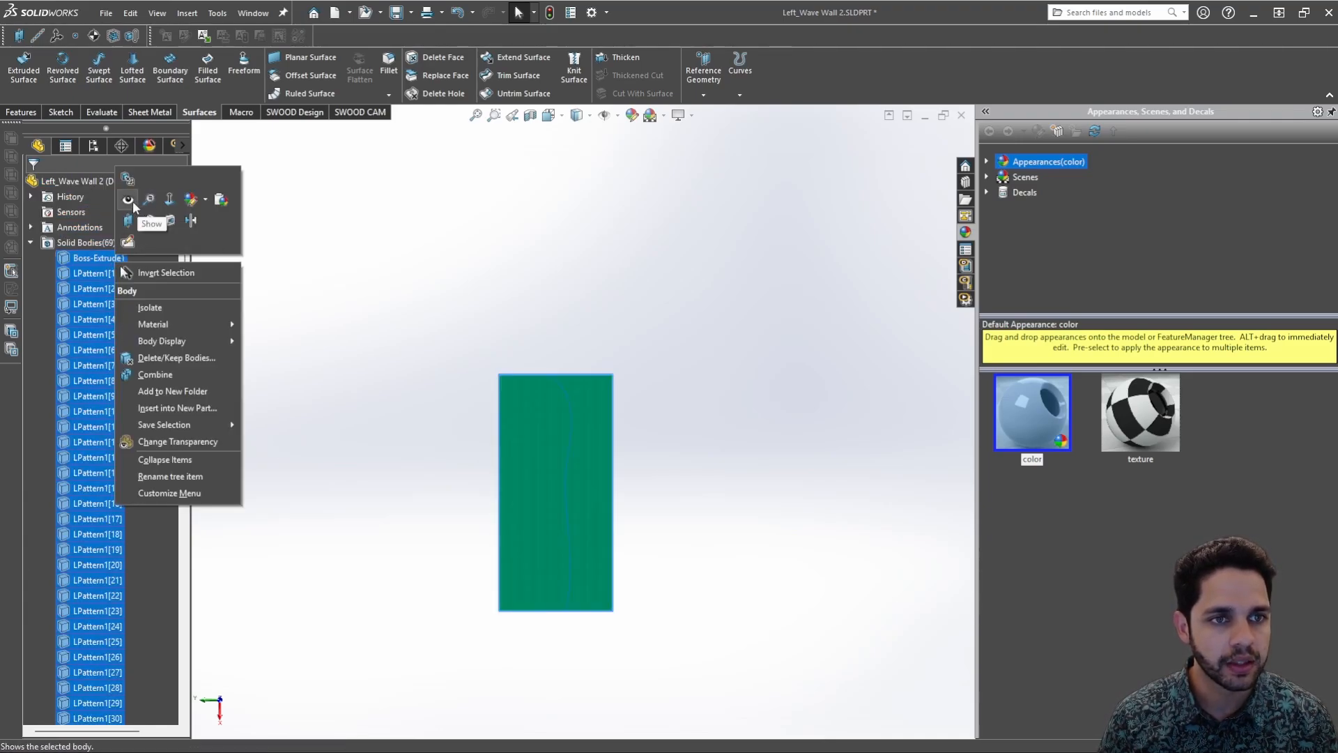
pyautogui.click(129, 201)
# Start a Split with the Freeform1 surface as the trim tool and cut all bodies with it
pyautogui.moveTo(546, 269); pyautogui.dragTo(509, 505, button='middle')
pyautogui.scroll(-5, 537, 450)
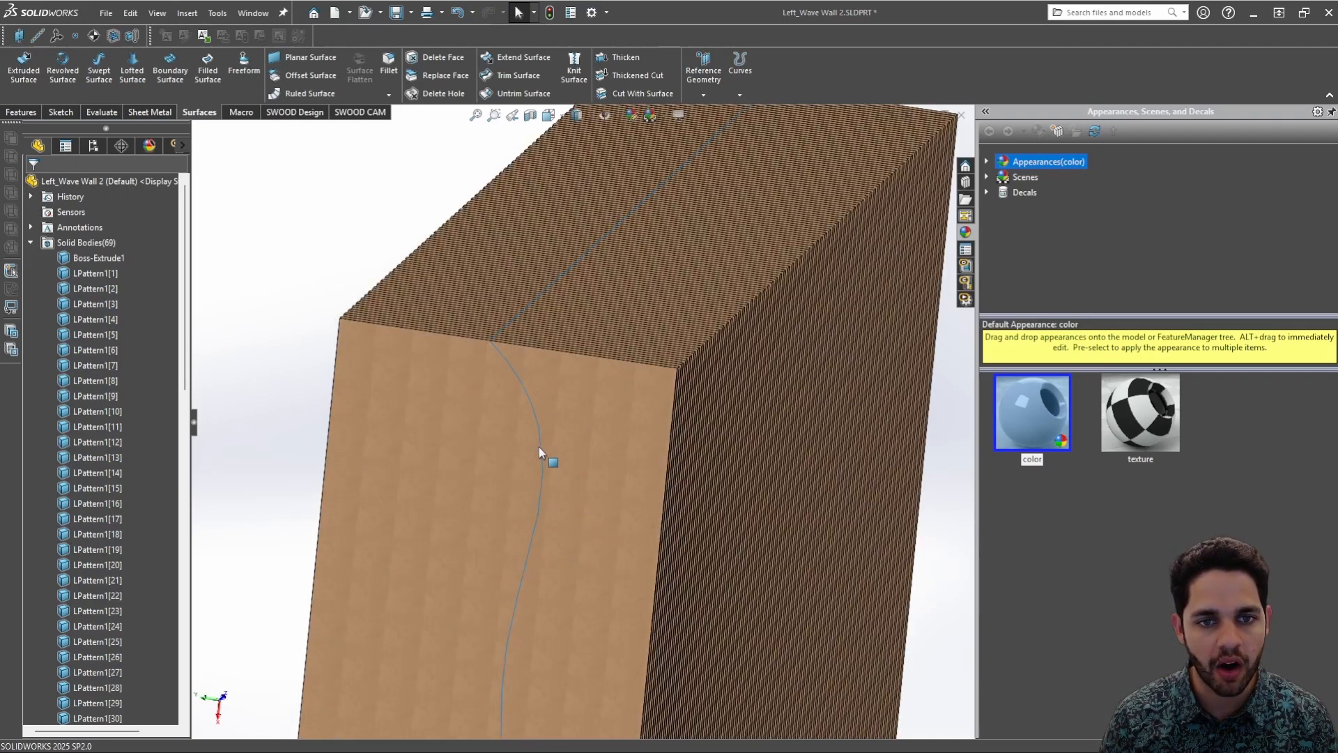
pyautogui.moveTo(539, 446); pyautogui.dragTo(566, 326, button='middle')
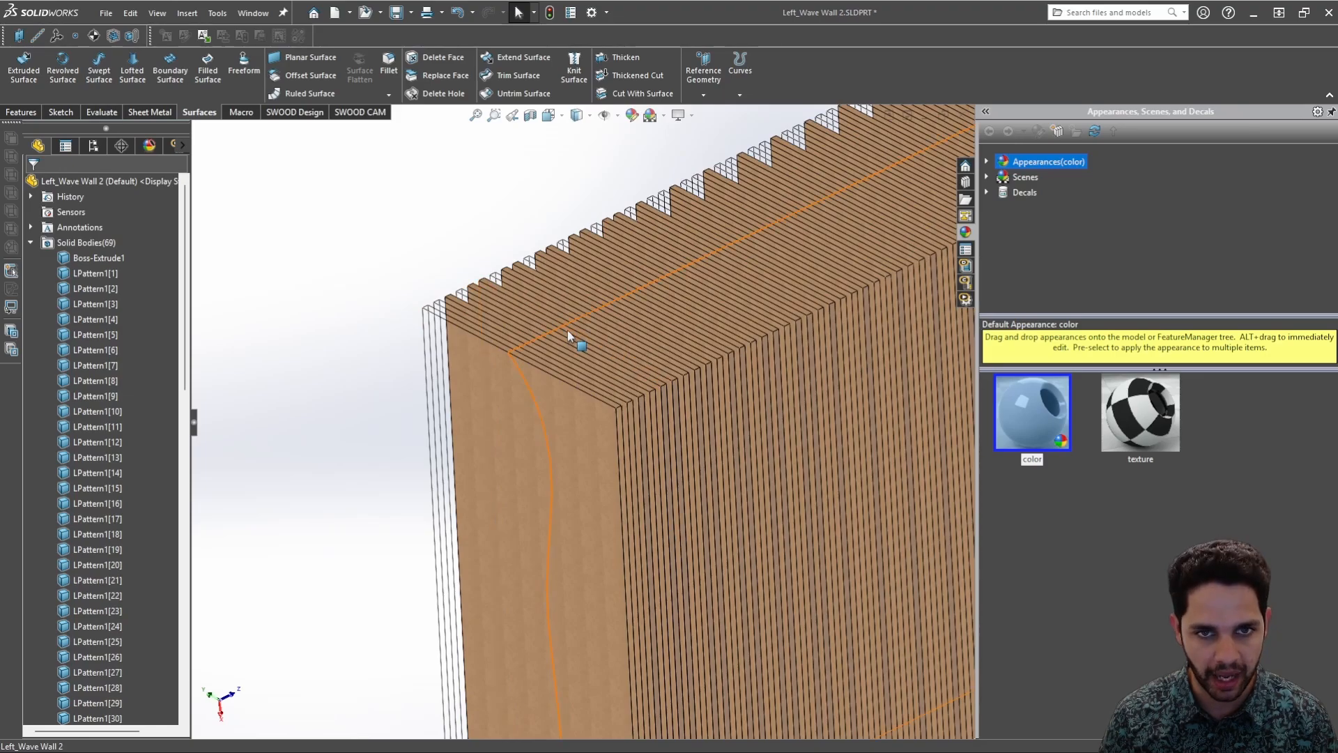
pyautogui.scroll(4, 568, 329)
pyautogui.scroll(2, 641, 474)
pyautogui.moveTo(612, 492); pyautogui.dragTo(615, 483, button='middle')
pyautogui.moveTo(612, 284); pyautogui.dragTo(616, 262, button='middle')
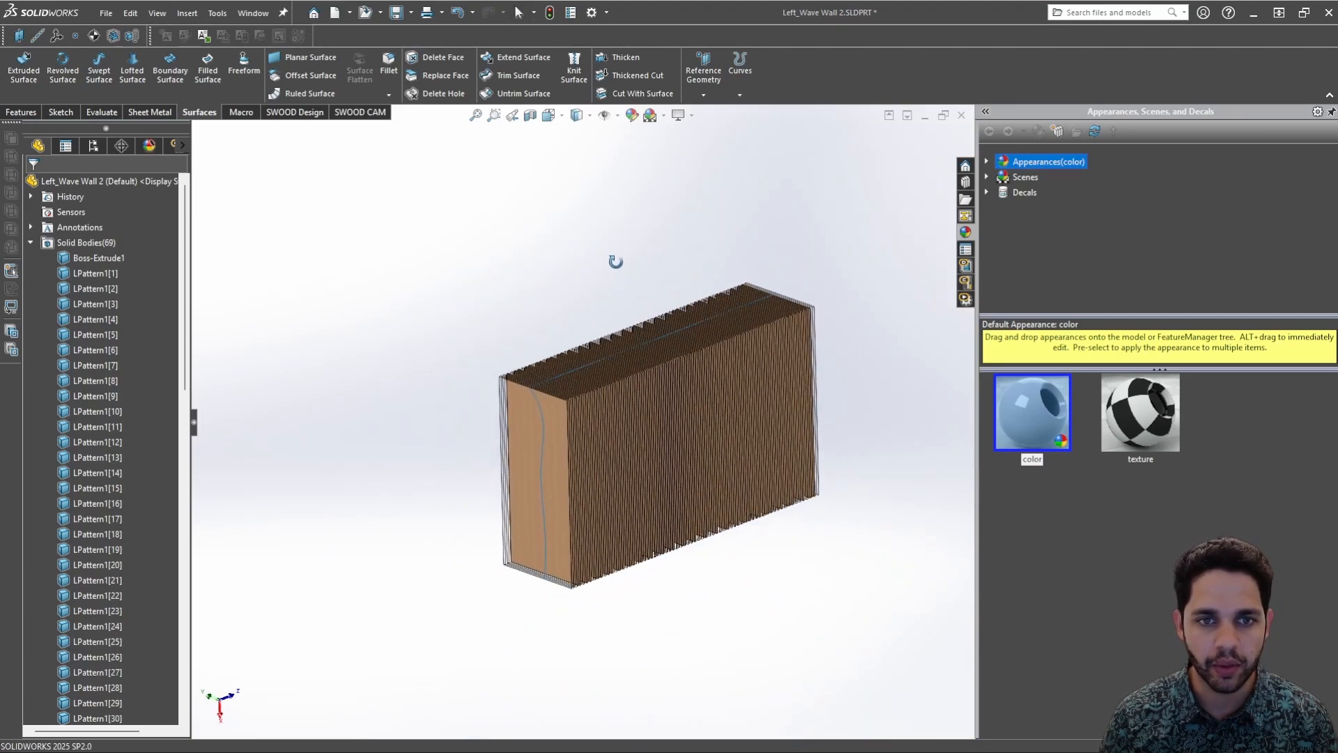
pyautogui.press('s')
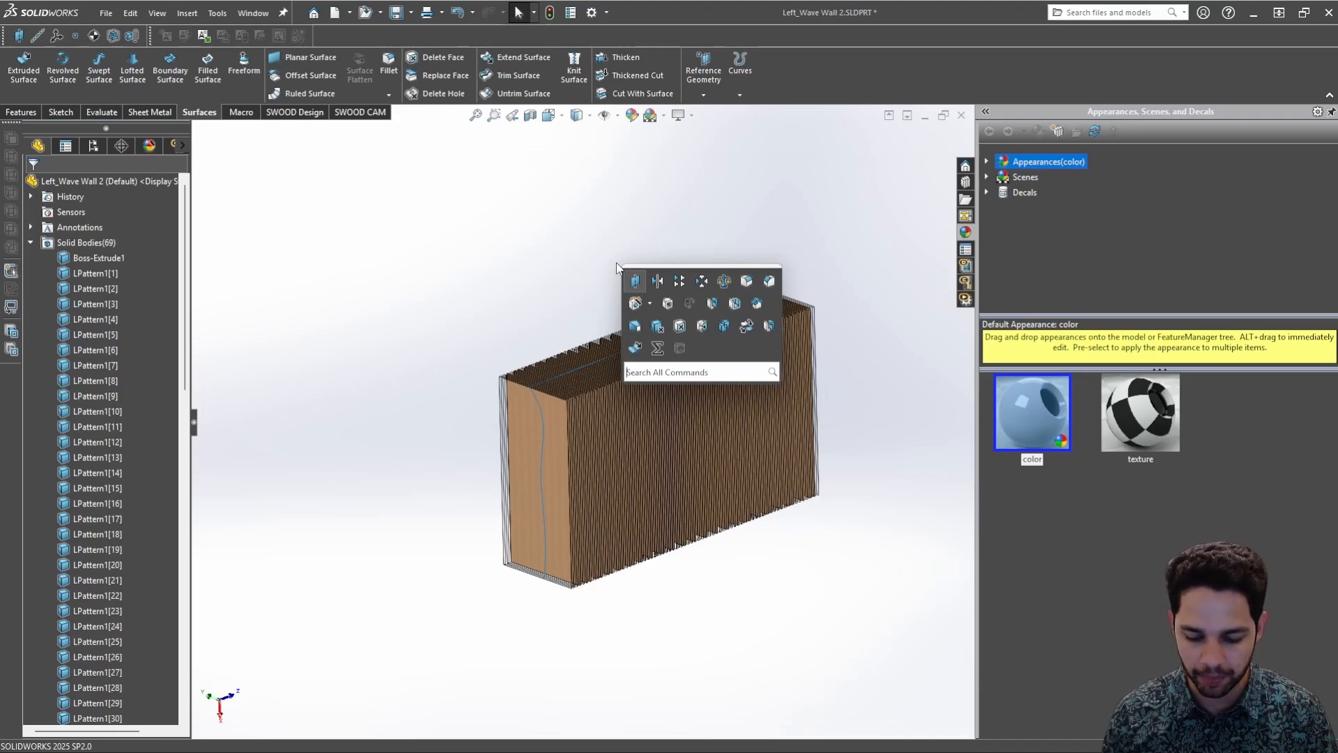
pyautogui.write('spli')
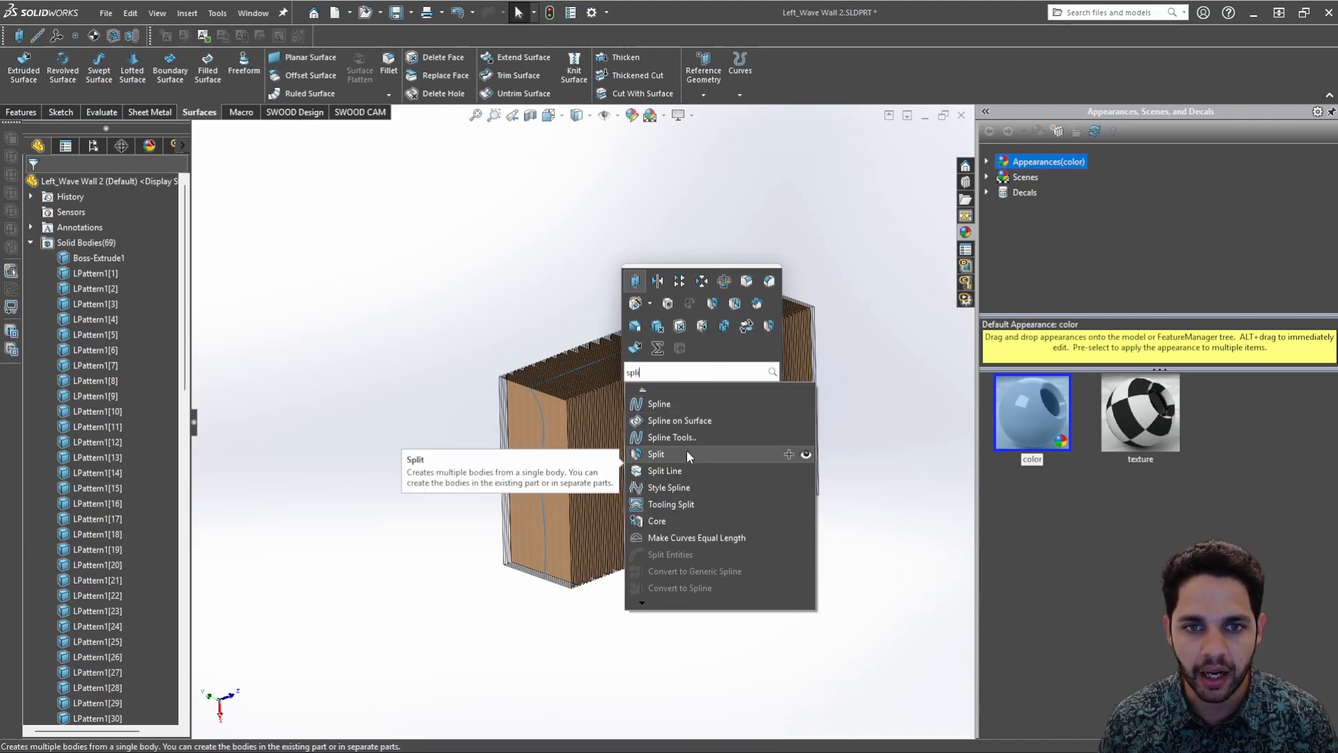
pyautogui.click(658, 454)
pyautogui.scroll(-5, 564, 409)
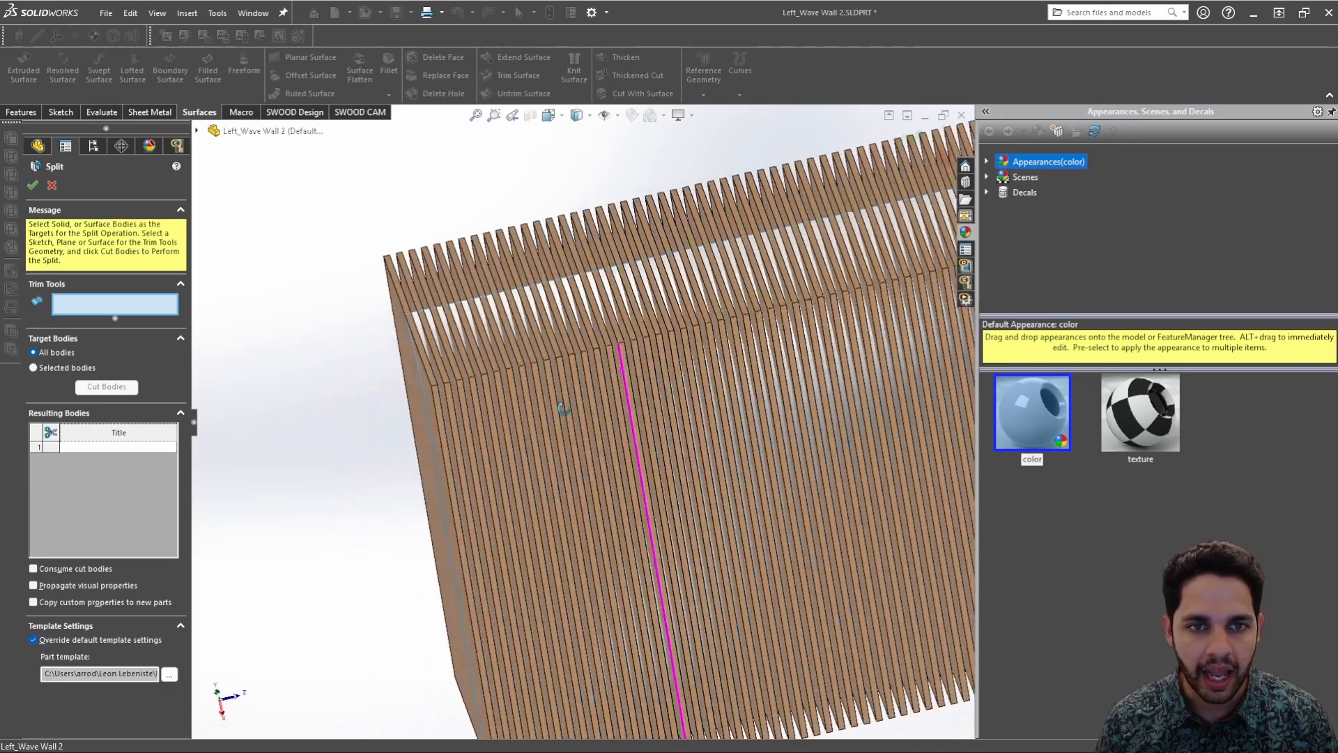
pyautogui.scroll(-3, 563, 410)
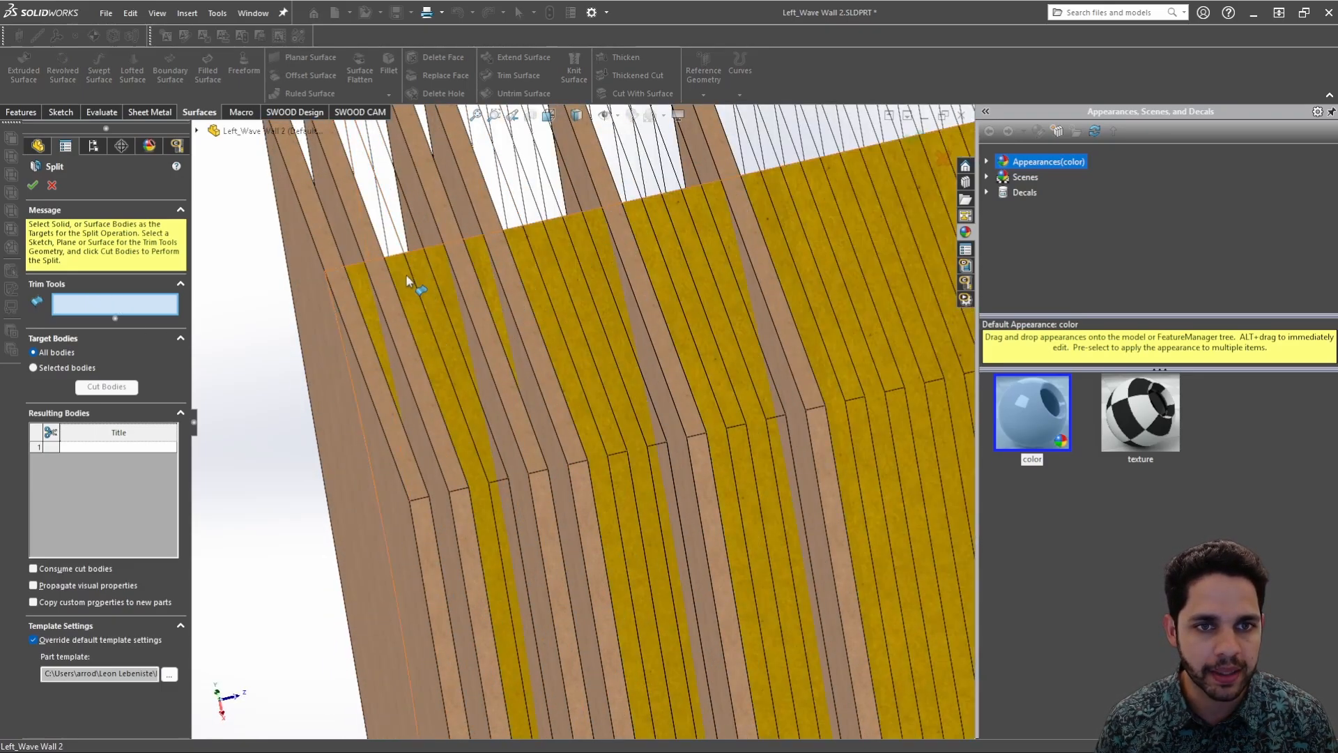
pyautogui.click(406, 274)
pyautogui.scroll(8, 501, 303)
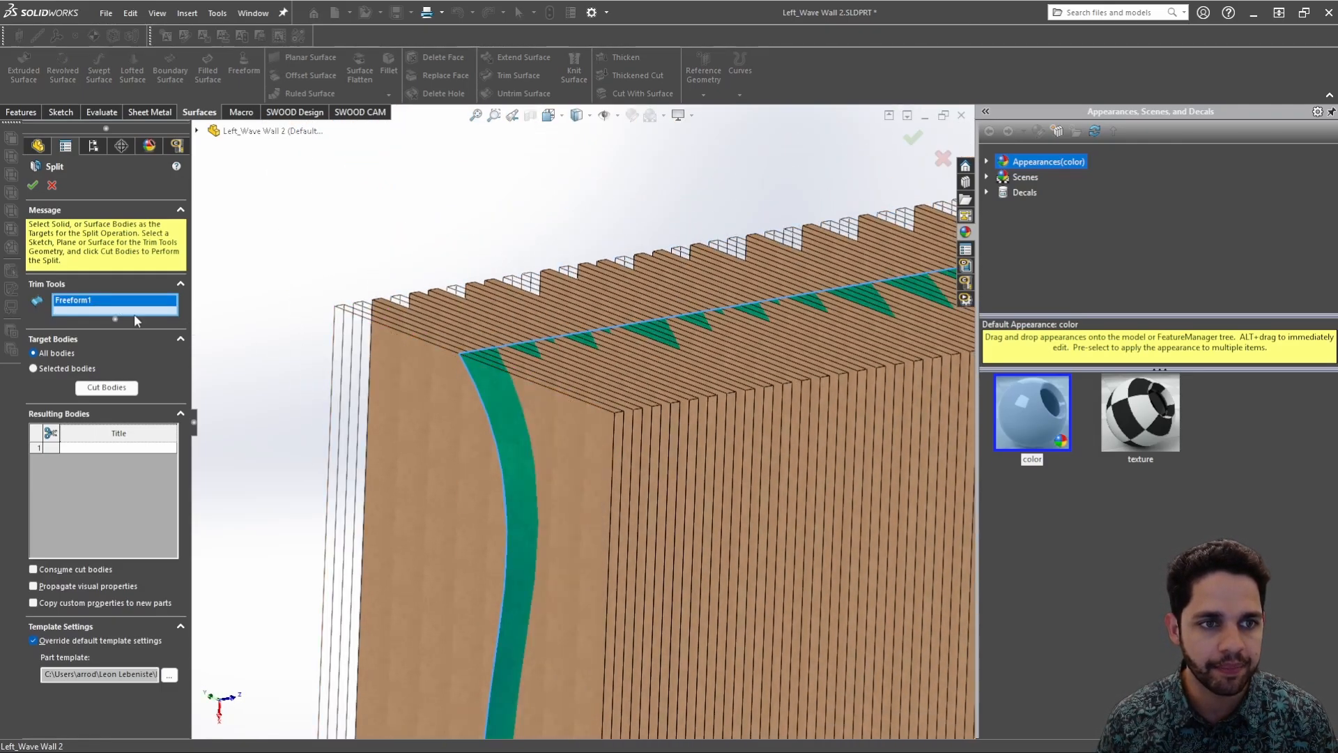
pyautogui.click(106, 388)
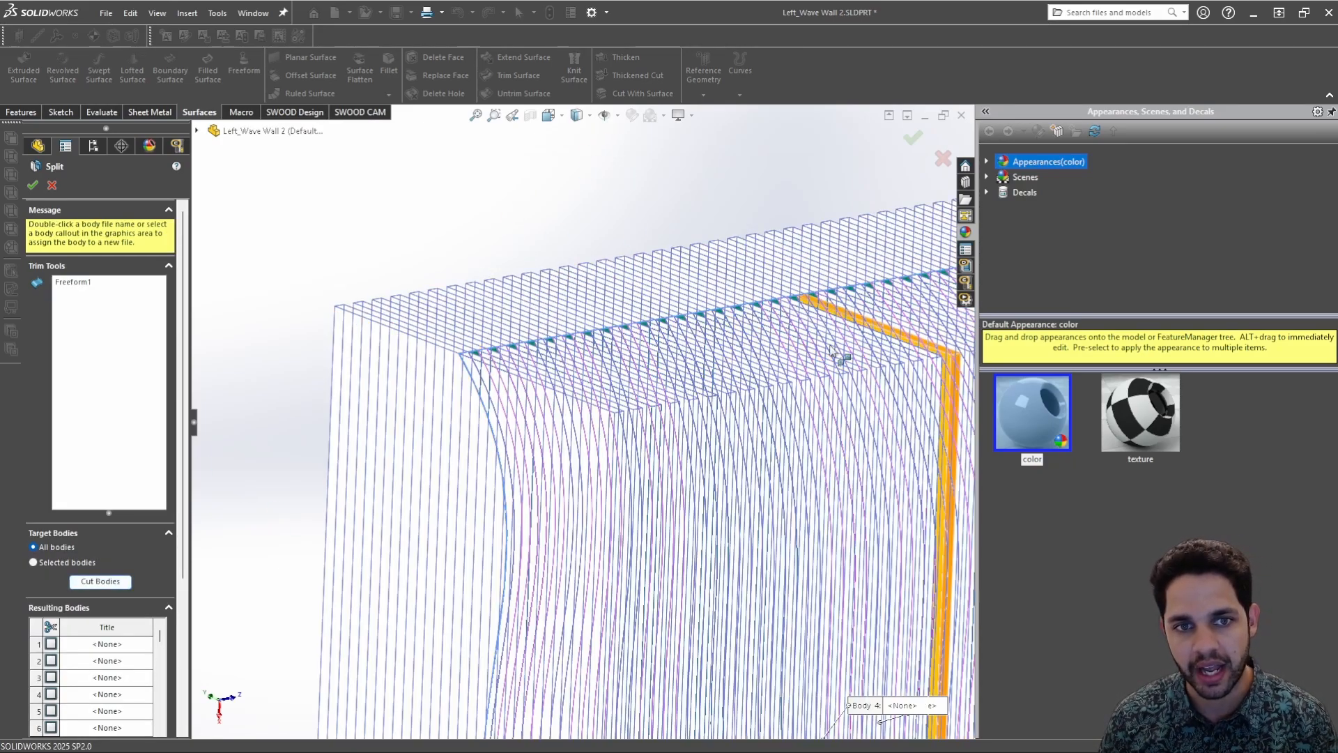
# Examine the split preview of the panel pieces on both sides of the wave surface and the resulting bodies options
pyautogui.scroll(6, 801, 356)
pyautogui.moveTo(672, 348); pyautogui.dragTo(901, 418, button='middle')
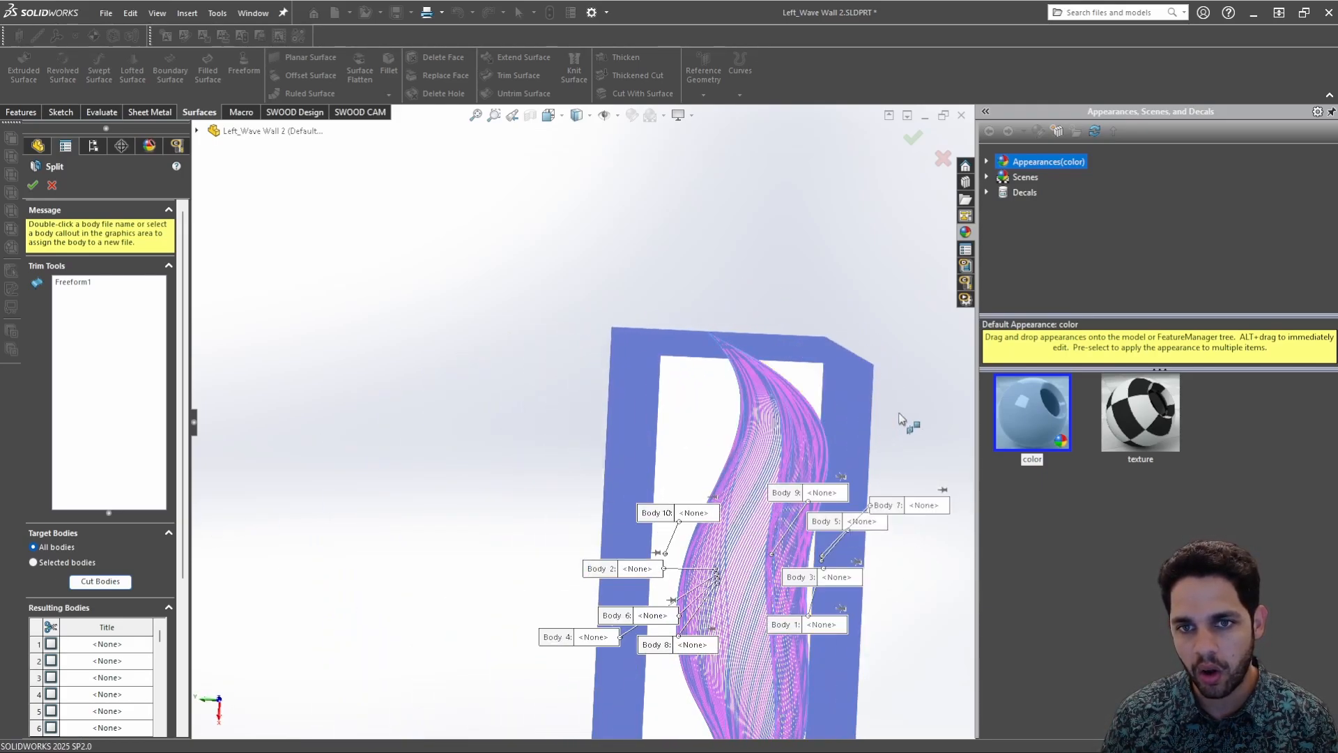
pyautogui.moveTo(874, 377); pyautogui.dragTo(821, 293)
pyautogui.moveTo(822, 292); pyautogui.dragTo(814, 298, button='middle')
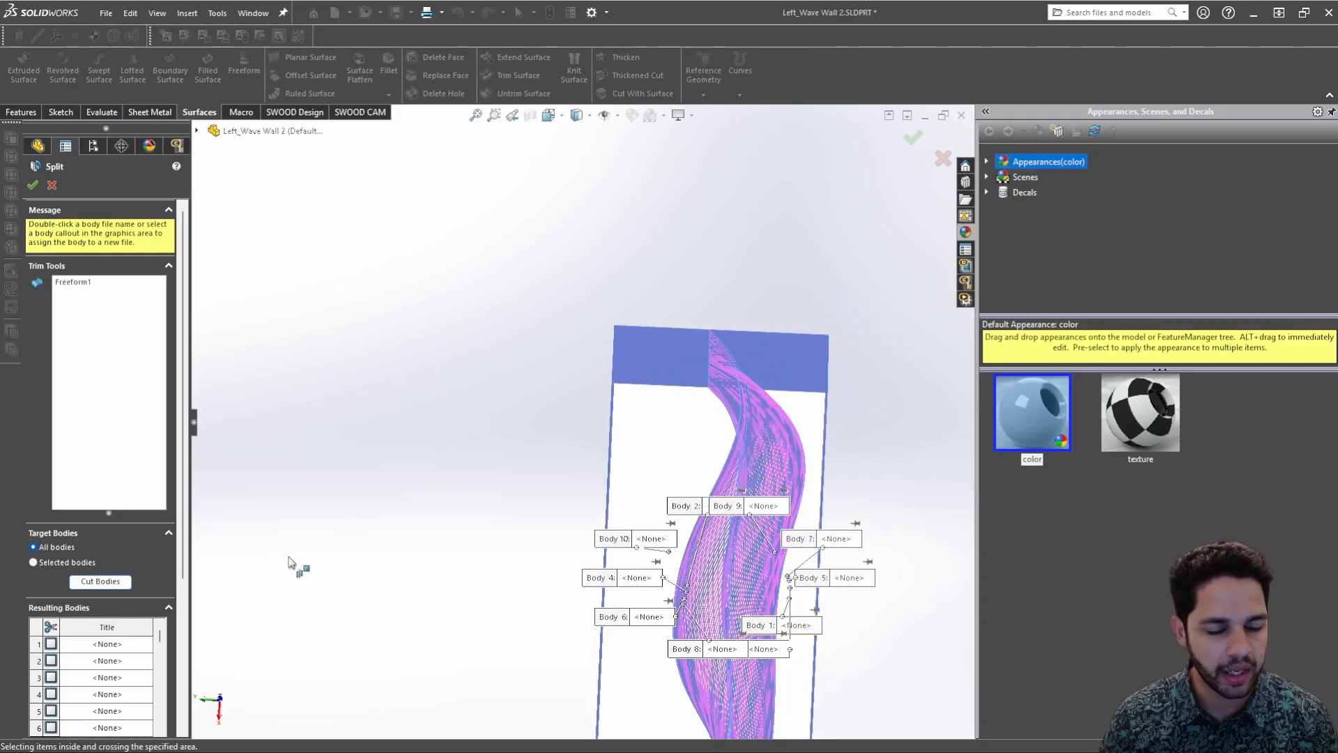
pyautogui.moveTo(898, 314)
pyautogui.mouseDown(button='middle')
pyautogui.moveTo(865, 328)
pyautogui.moveTo(827, 314)
pyautogui.moveTo(850, 339)
pyautogui.moveTo(709, 221)
pyautogui.mouseUp(button='middle')
pyautogui.scroll(-8, 725, 306)
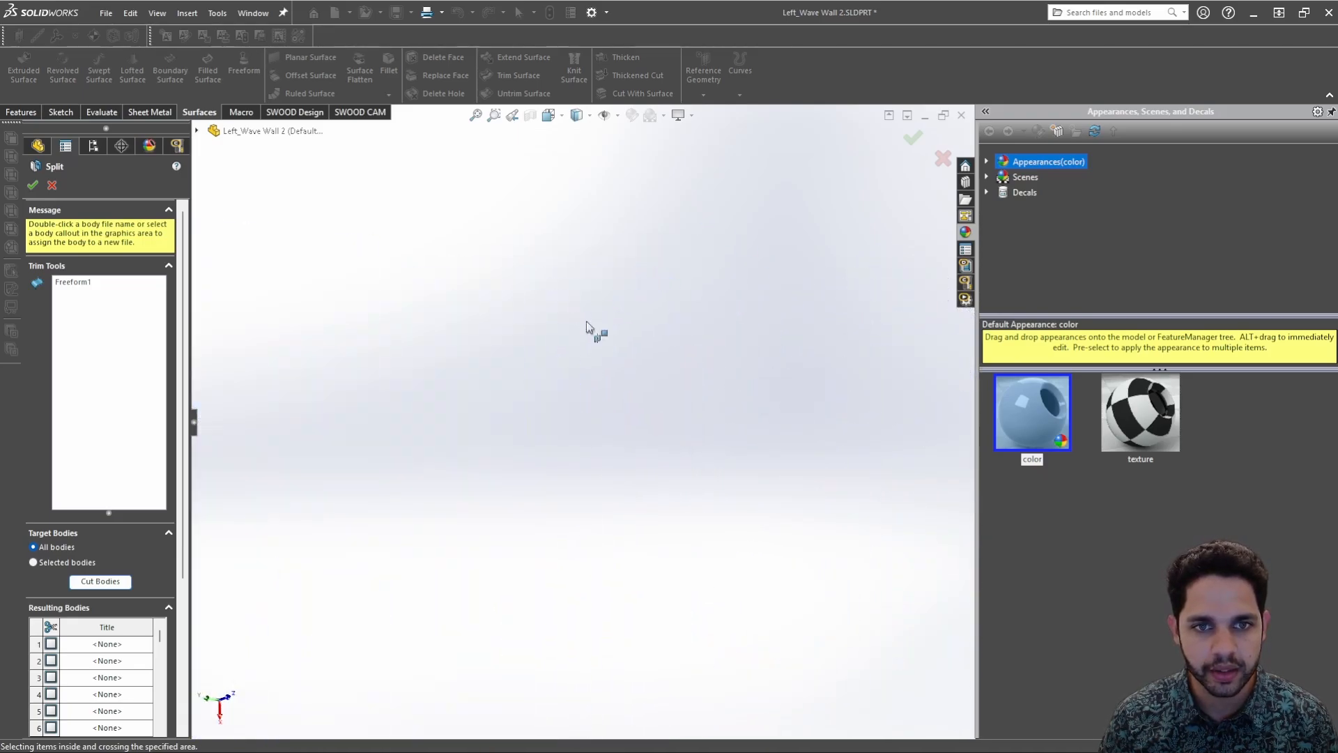
pyautogui.scroll(6, 517, 397)
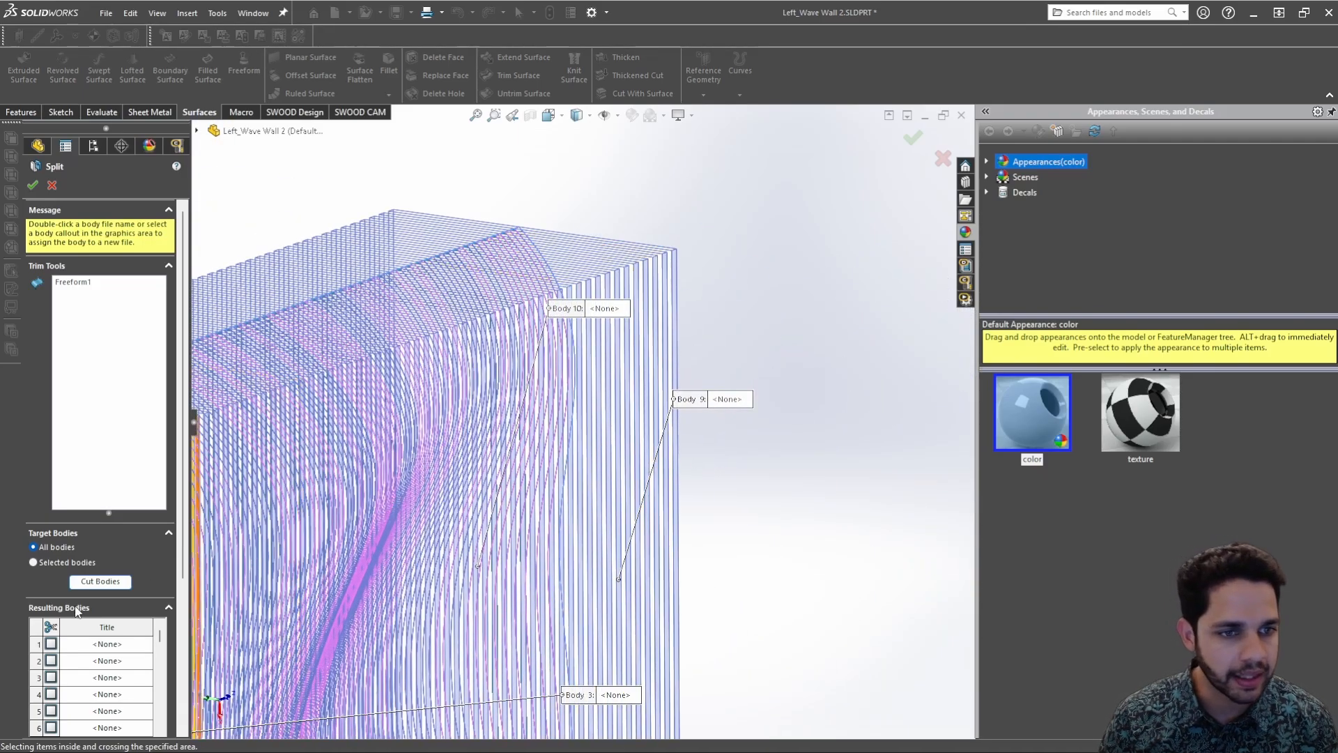
pyautogui.scroll(-3, 78, 611)
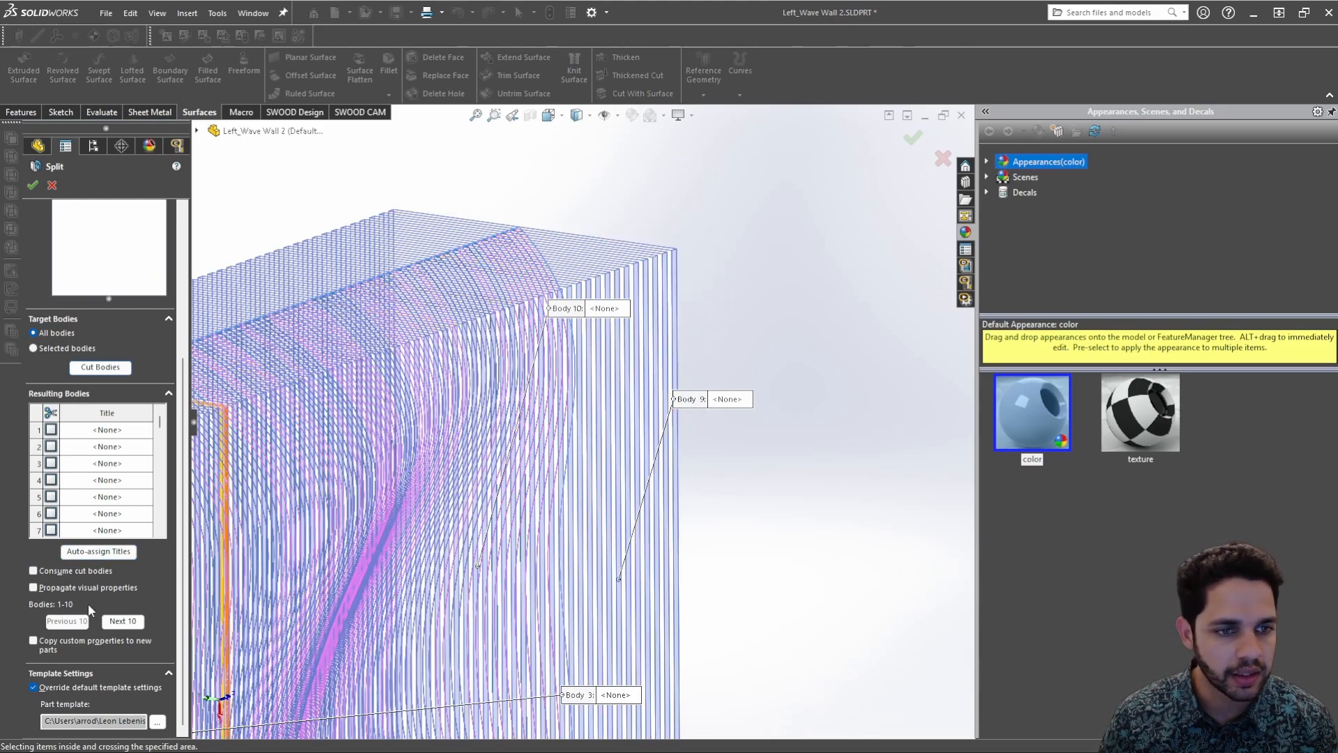
# Mark the panel pieces on the near side of the wave surface as resulting bodies of the split, one by one along the whole row
pyautogui.click(665, 269)
pyautogui.click(653, 274)
pyautogui.click(642, 279)
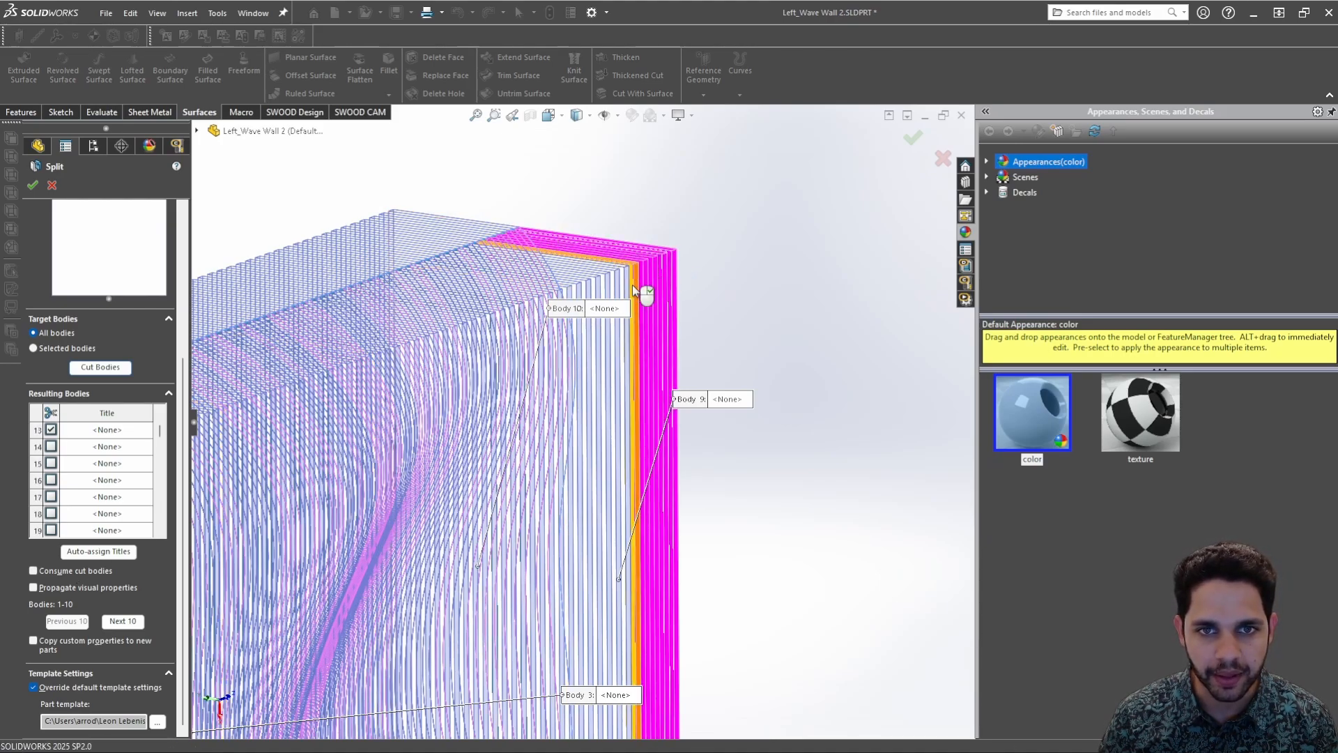
pyautogui.click(631, 285)
pyautogui.click(622, 289)
pyautogui.click(612, 298)
pyautogui.click(602, 295)
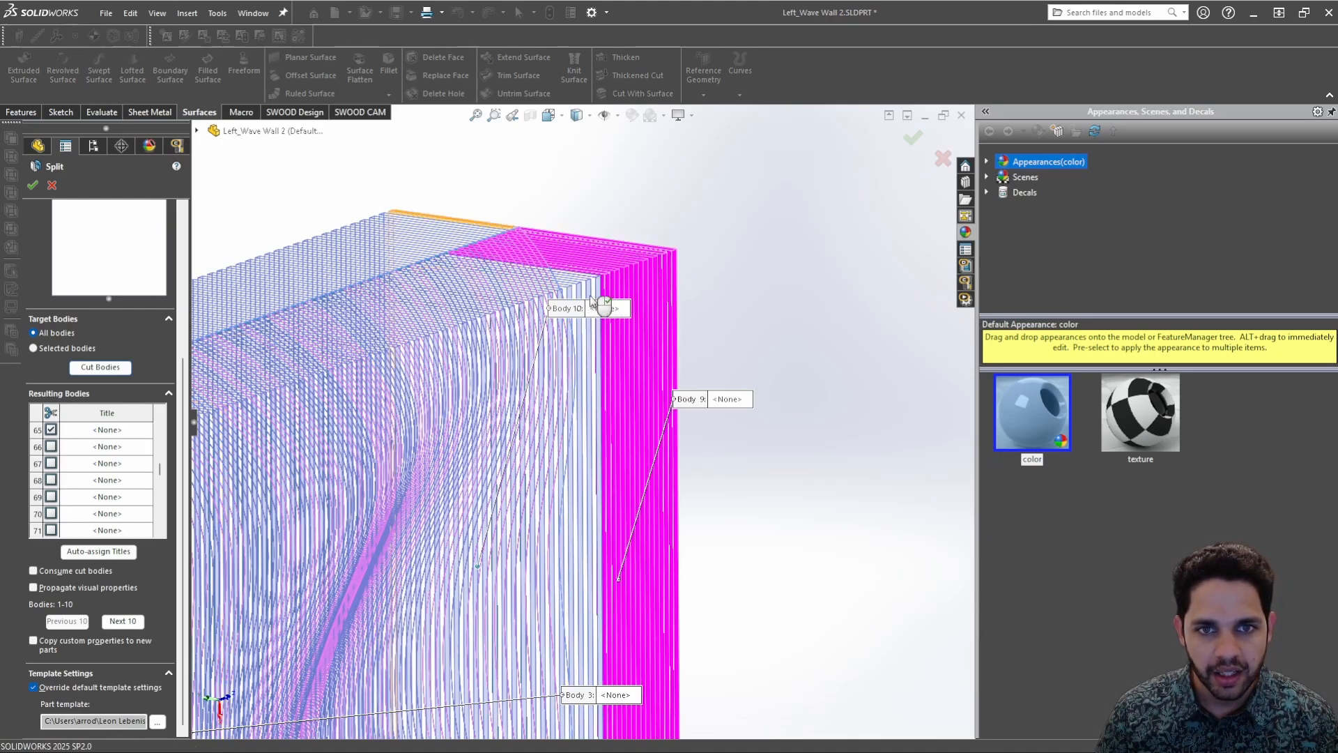
pyautogui.click(592, 293)
pyautogui.click(582, 294)
pyautogui.click(573, 296)
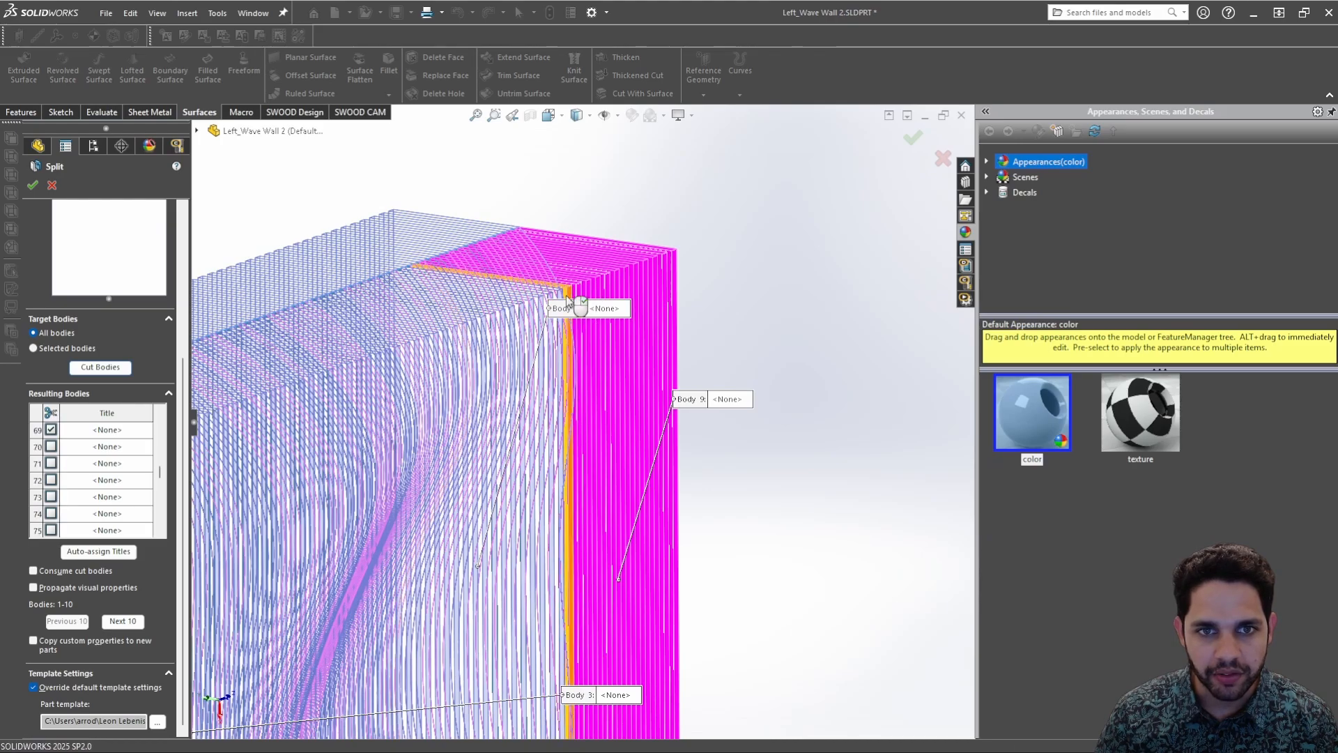
pyautogui.click(563, 299)
pyautogui.click(558, 307)
pyautogui.click(546, 311)
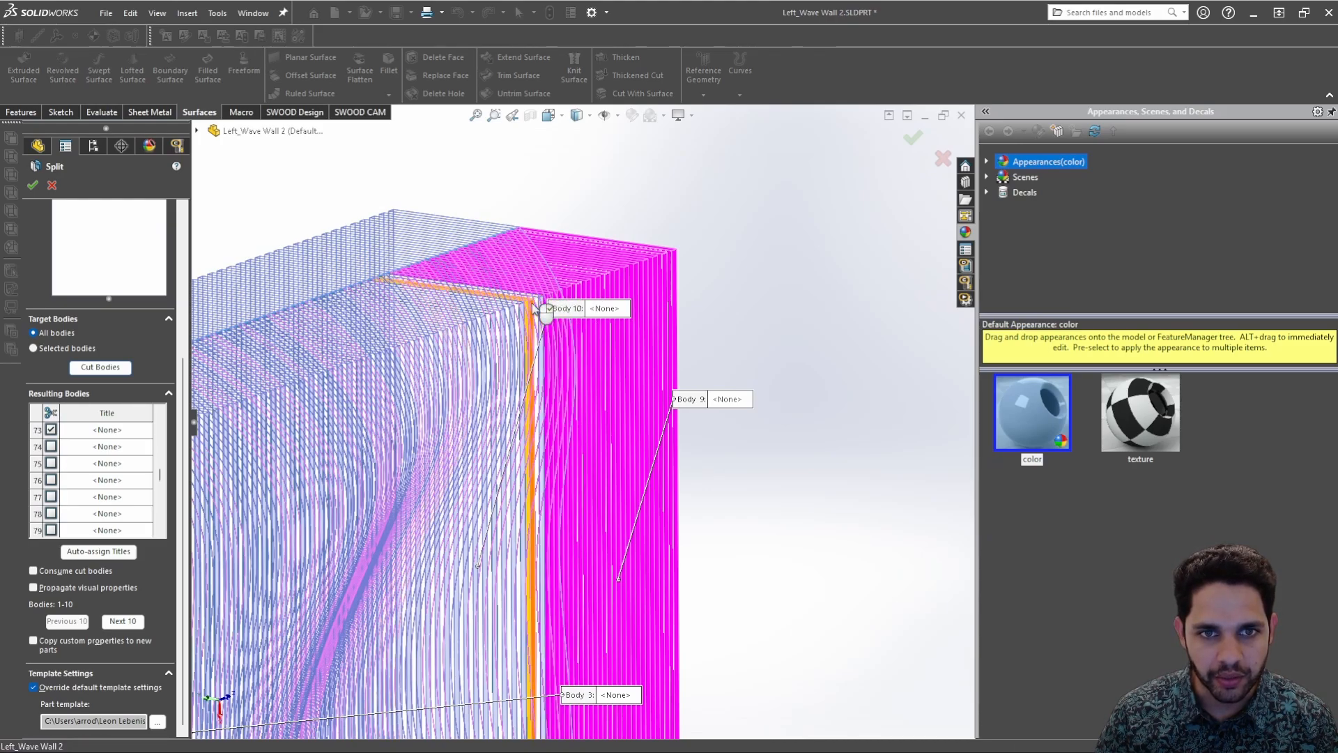
pyautogui.click(532, 307)
pyautogui.click(516, 315)
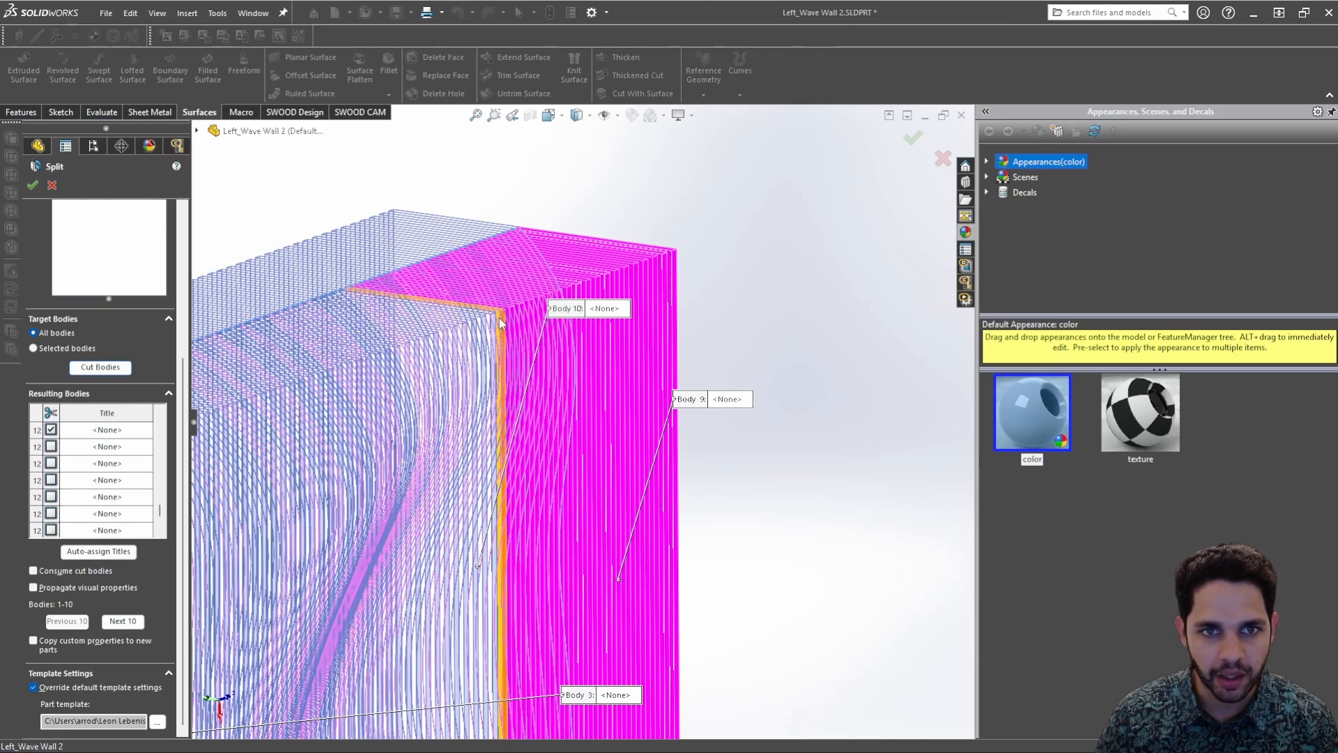
pyautogui.click(500, 322)
pyautogui.click(499, 330)
pyautogui.click(483, 325)
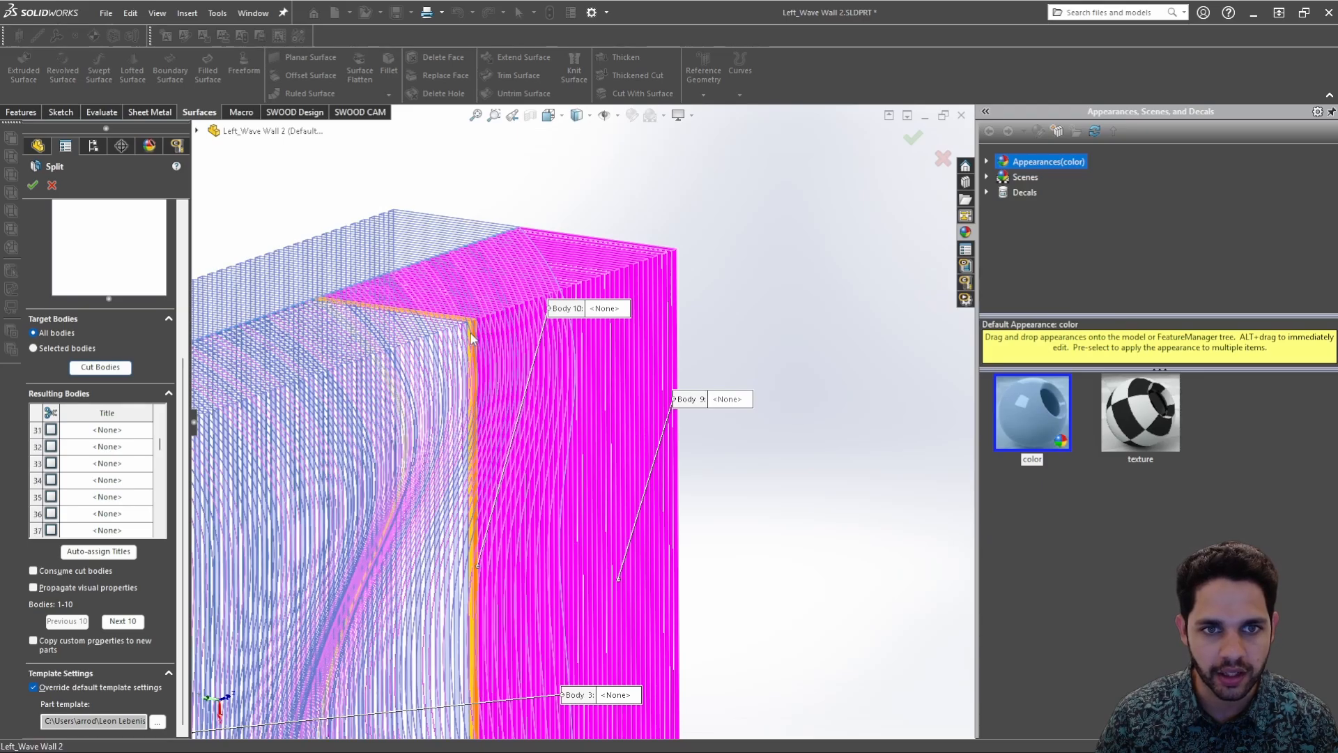
pyautogui.click(471, 334)
pyautogui.click(461, 338)
pyautogui.scroll(2, 453, 344)
pyautogui.moveTo(453, 344); pyautogui.dragTo(492, 336, button='middle')
pyautogui.scroll(-5, 491, 339)
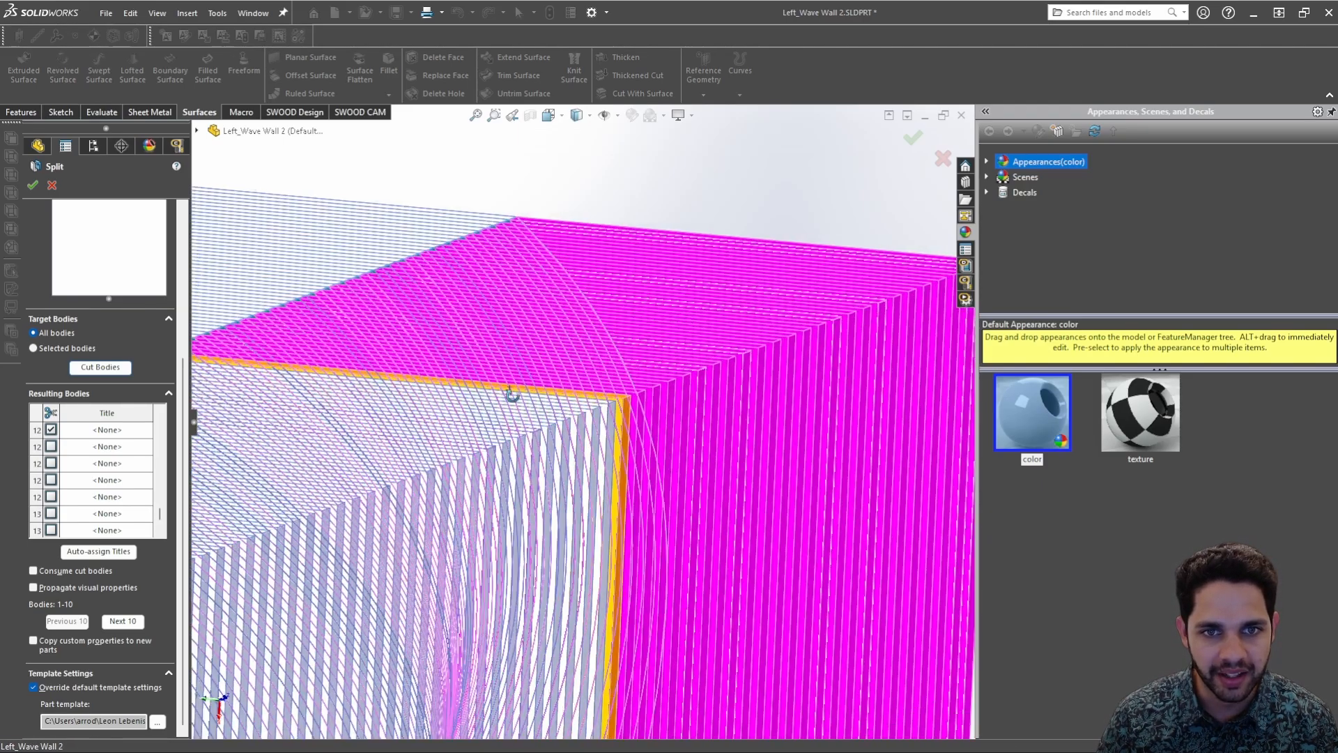
pyautogui.moveTo(511, 394); pyautogui.dragTo(570, 442, button='middle')
pyautogui.click(619, 419)
pyautogui.click(606, 428)
pyautogui.click(592, 438)
pyautogui.click(579, 447)
pyautogui.click(565, 458)
pyautogui.scroll(1, 556, 457)
pyautogui.click(569, 444)
pyautogui.click(558, 452)
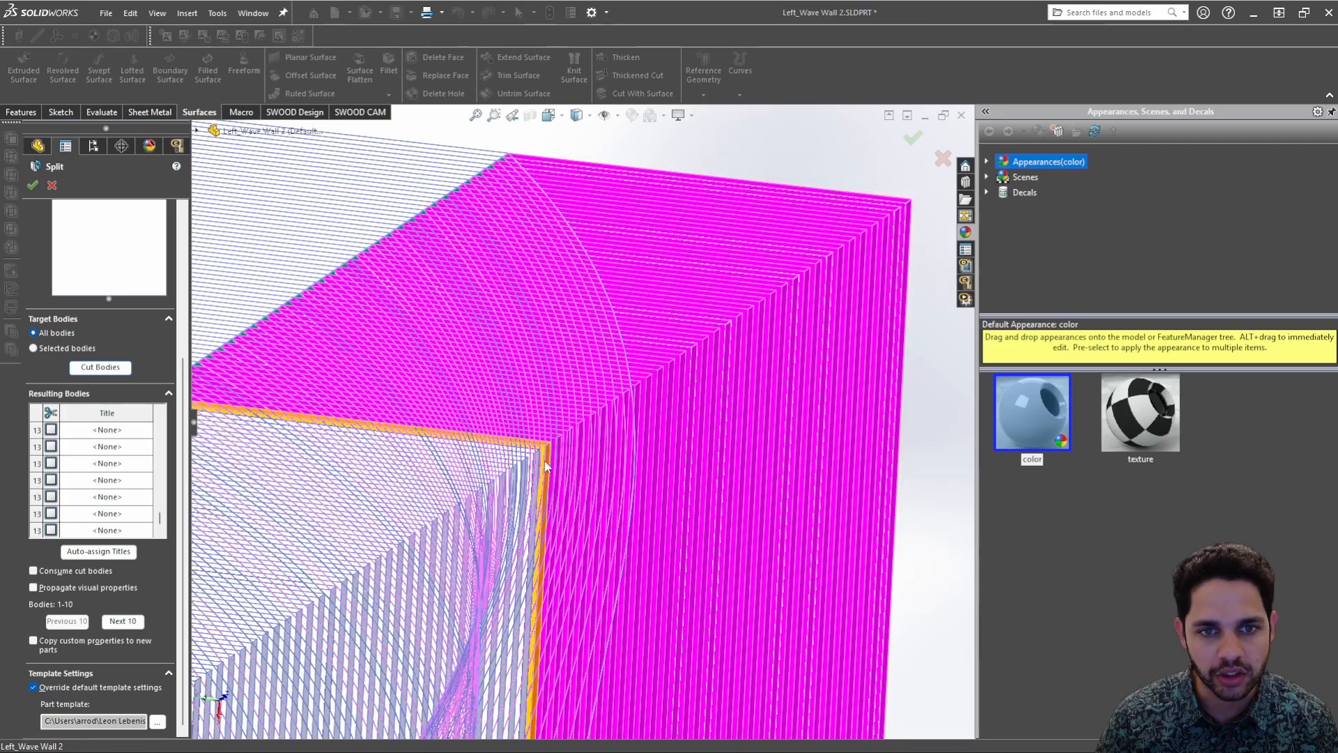
pyautogui.click(541, 473)
pyautogui.click(515, 497)
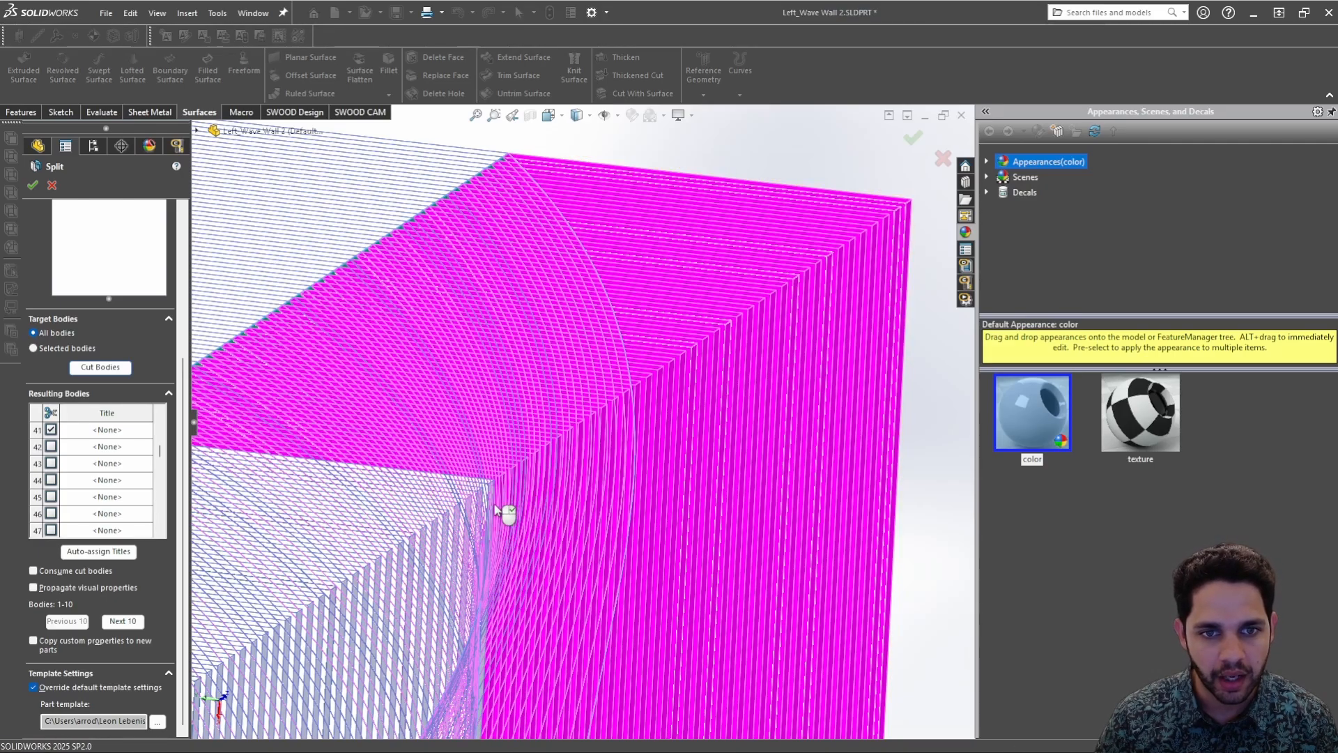
pyautogui.scroll(1, 483, 528)
pyautogui.scroll(-1, 482, 528)
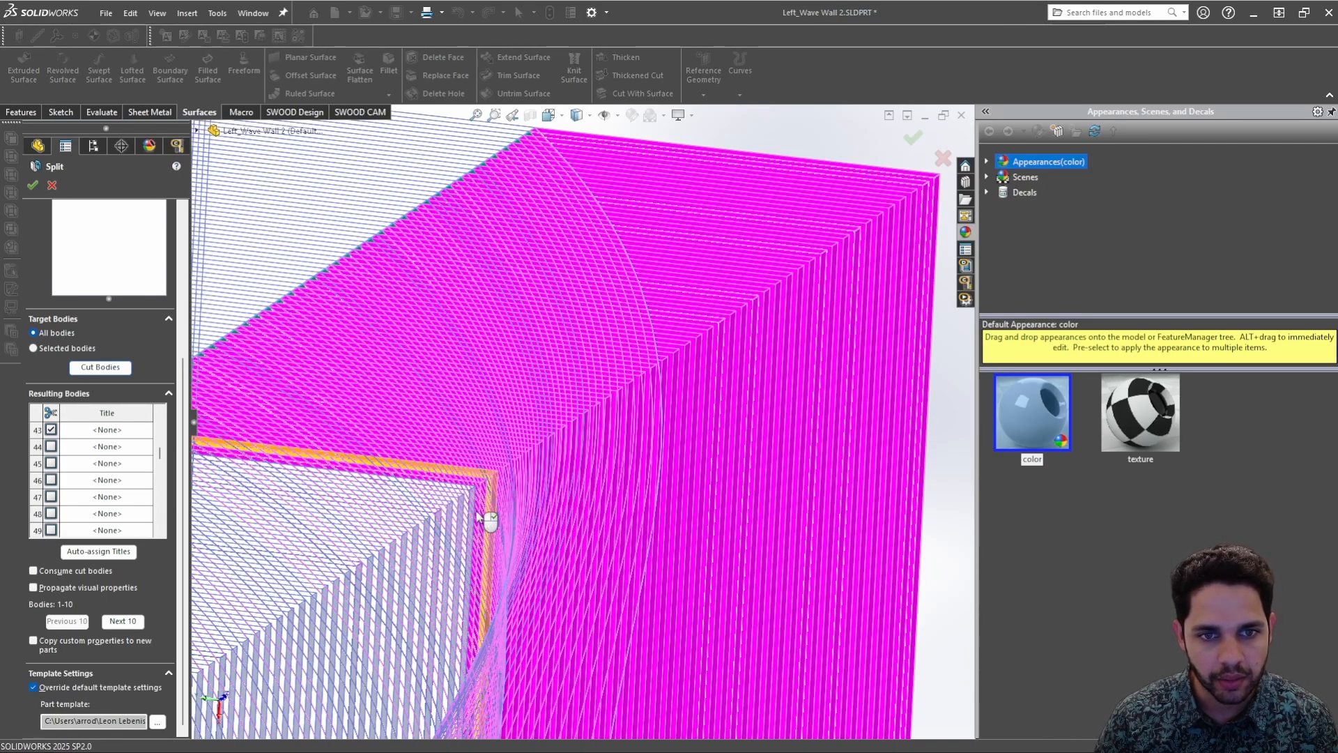
pyautogui.scroll(1, 448, 539)
pyautogui.scroll(-1, 448, 539)
pyautogui.click(586, 392)
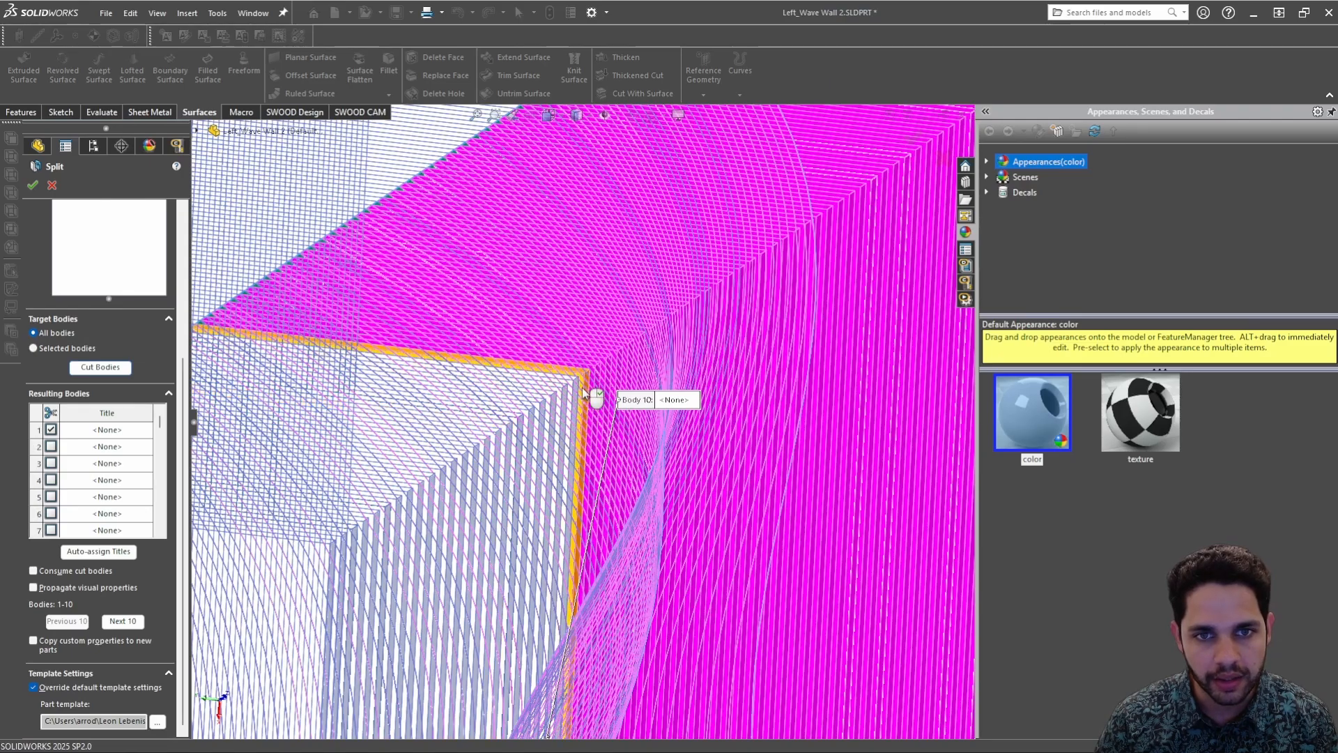
pyautogui.click(574, 399)
pyautogui.click(562, 404)
pyautogui.click(551, 410)
pyautogui.click(541, 418)
pyautogui.click(530, 427)
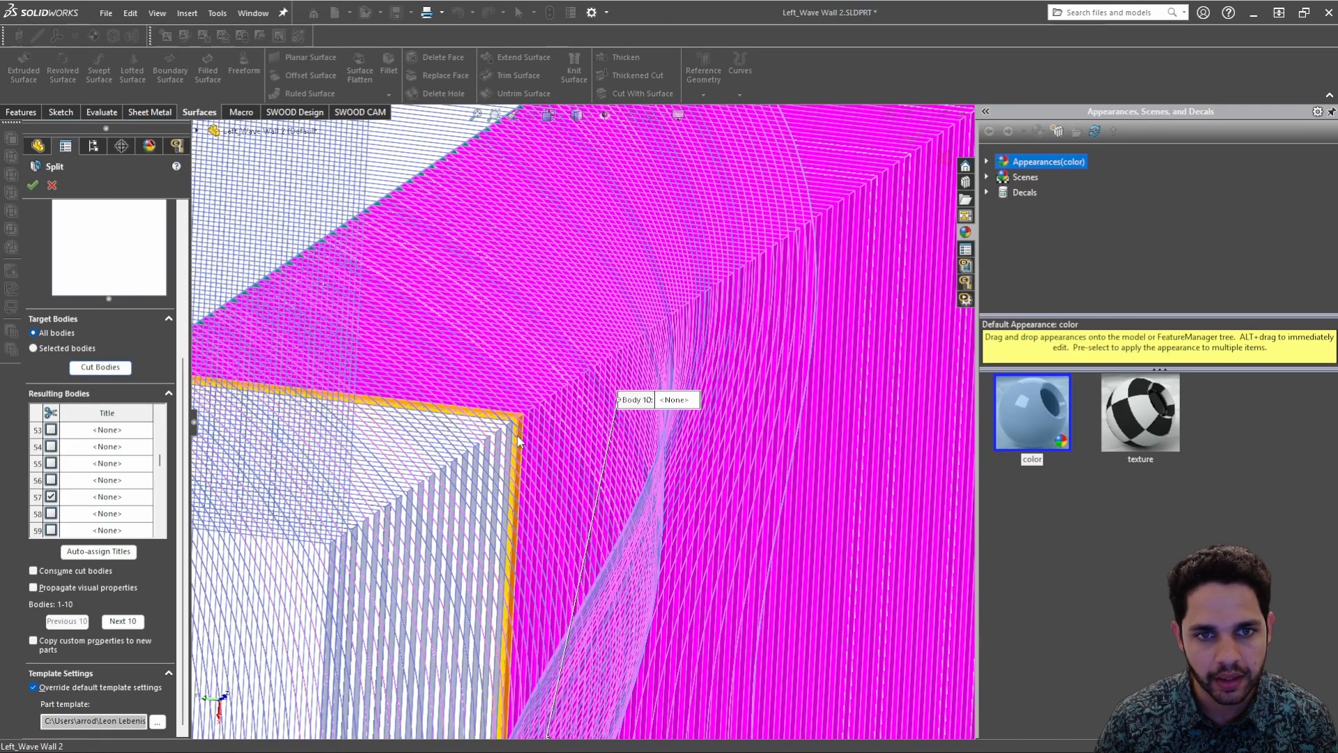
pyautogui.click(519, 436)
pyautogui.click(508, 446)
pyautogui.click(498, 456)
pyautogui.click(485, 462)
pyautogui.click(475, 475)
pyautogui.click(465, 483)
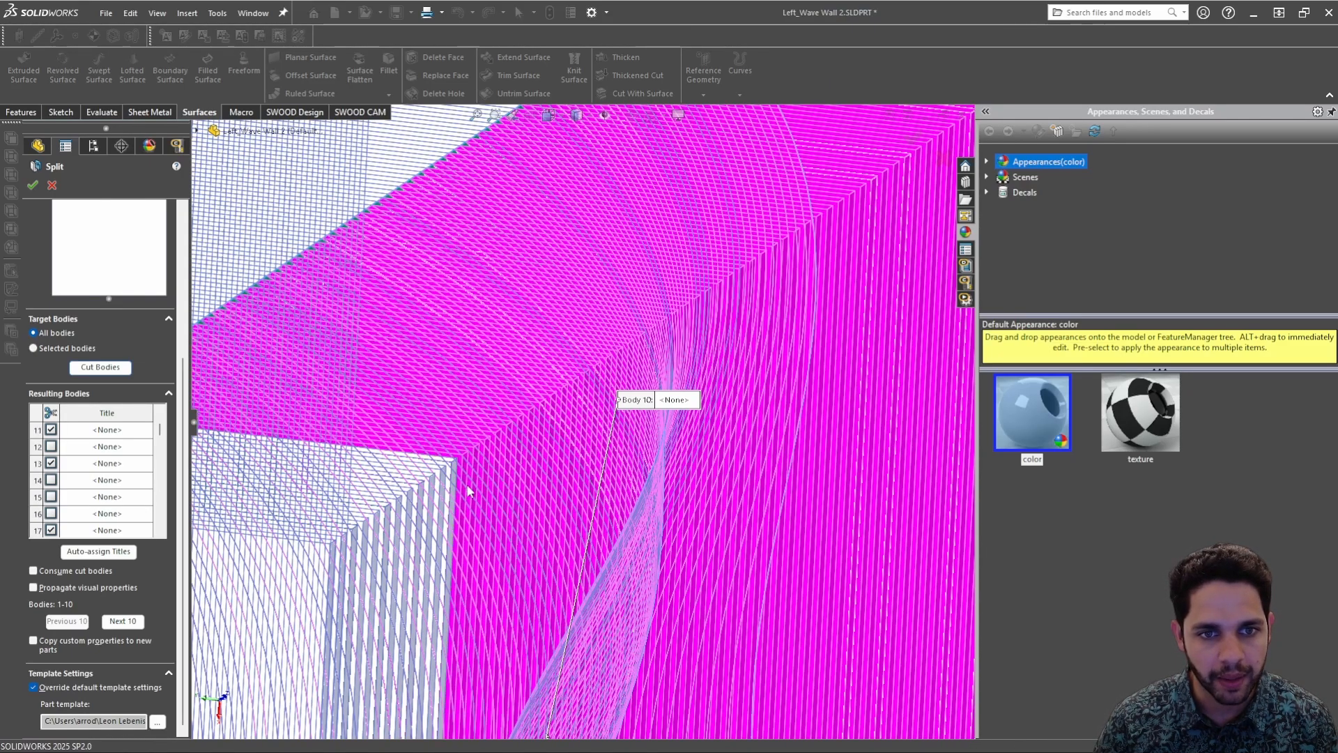
pyautogui.moveTo(465, 484); pyautogui.dragTo(426, 477, button='middle')
pyautogui.click(605, 429)
pyautogui.click(587, 438)
pyautogui.click(563, 452)
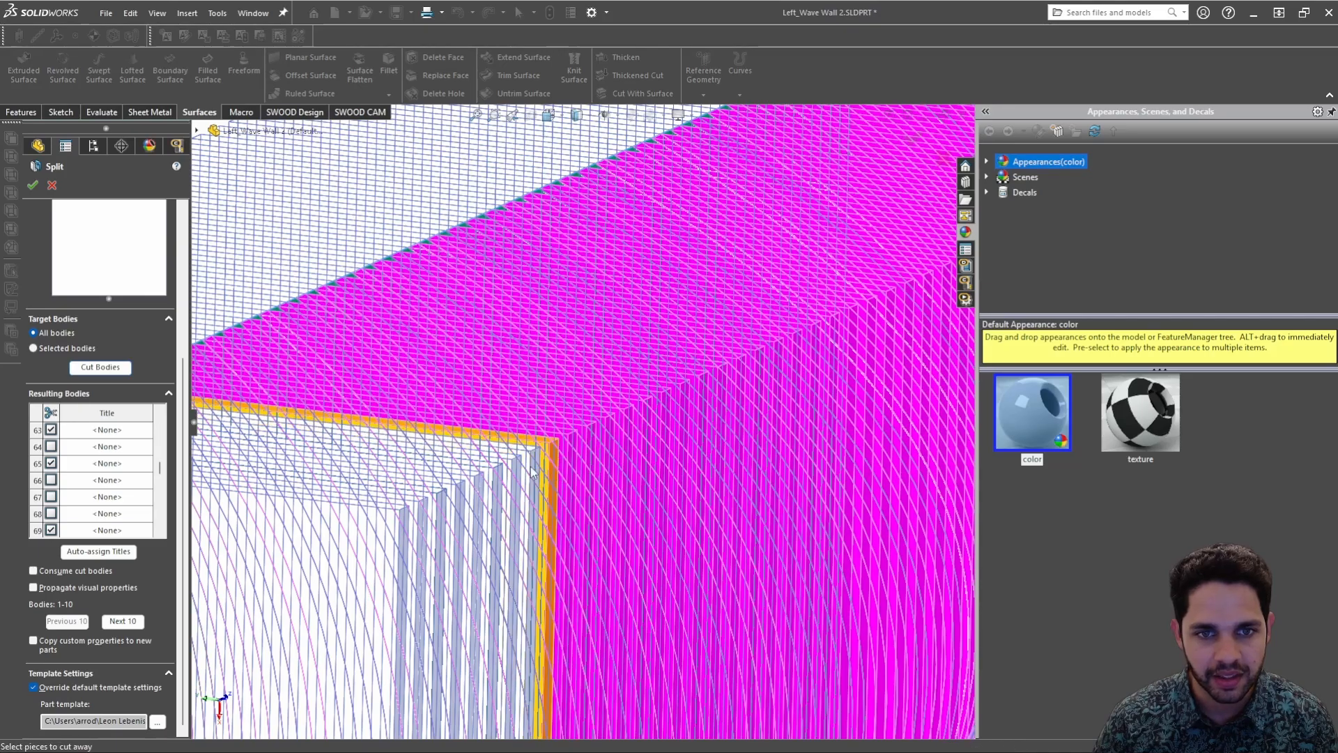
pyautogui.click(541, 463)
pyautogui.click(525, 474)
pyautogui.click(506, 484)
pyautogui.click(489, 493)
pyautogui.click(461, 509)
pyautogui.click(445, 518)
pyautogui.click(427, 524)
pyautogui.click(413, 531)
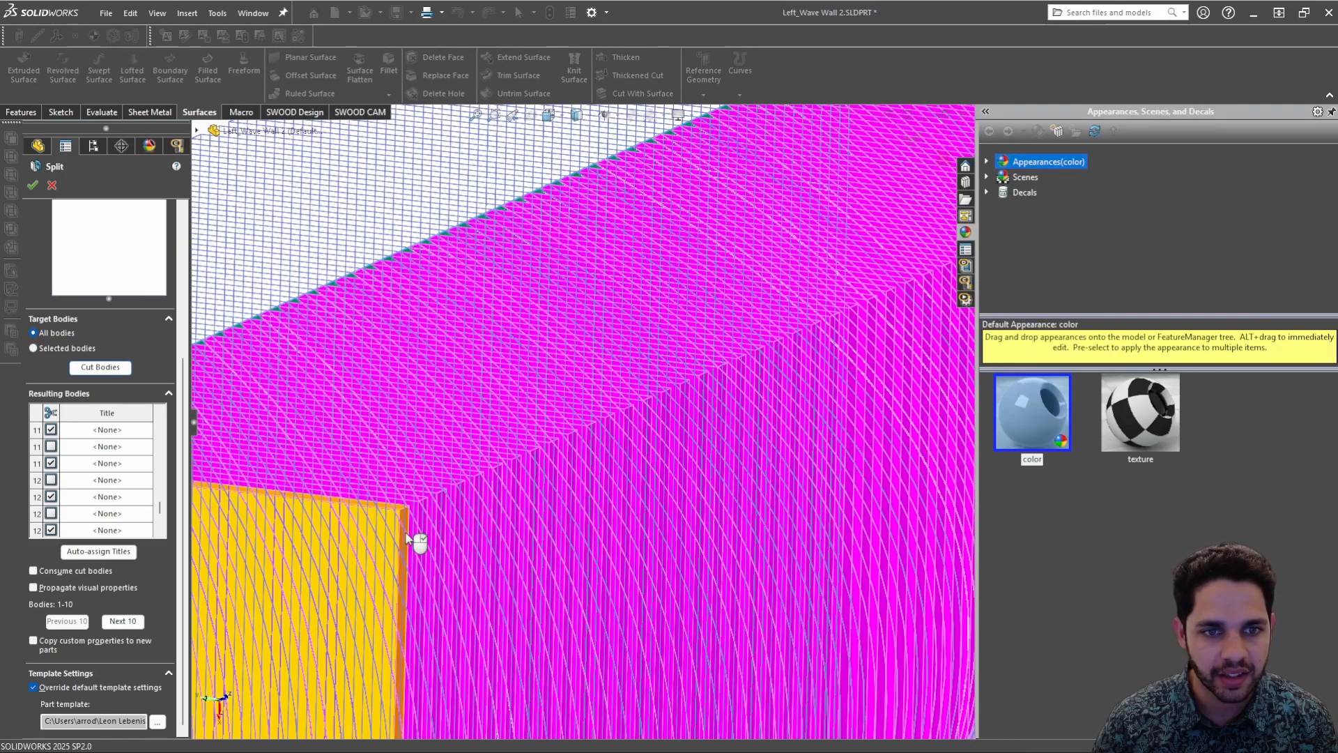
# Mark the nearest panel piece as a resulting body and complete the split with Consume cut bodies enabled
pyautogui.click(403, 534)
pyautogui.scroll(8, 704, 432)
pyautogui.moveTo(695, 410); pyautogui.dragTo(898, 372, button='middle')
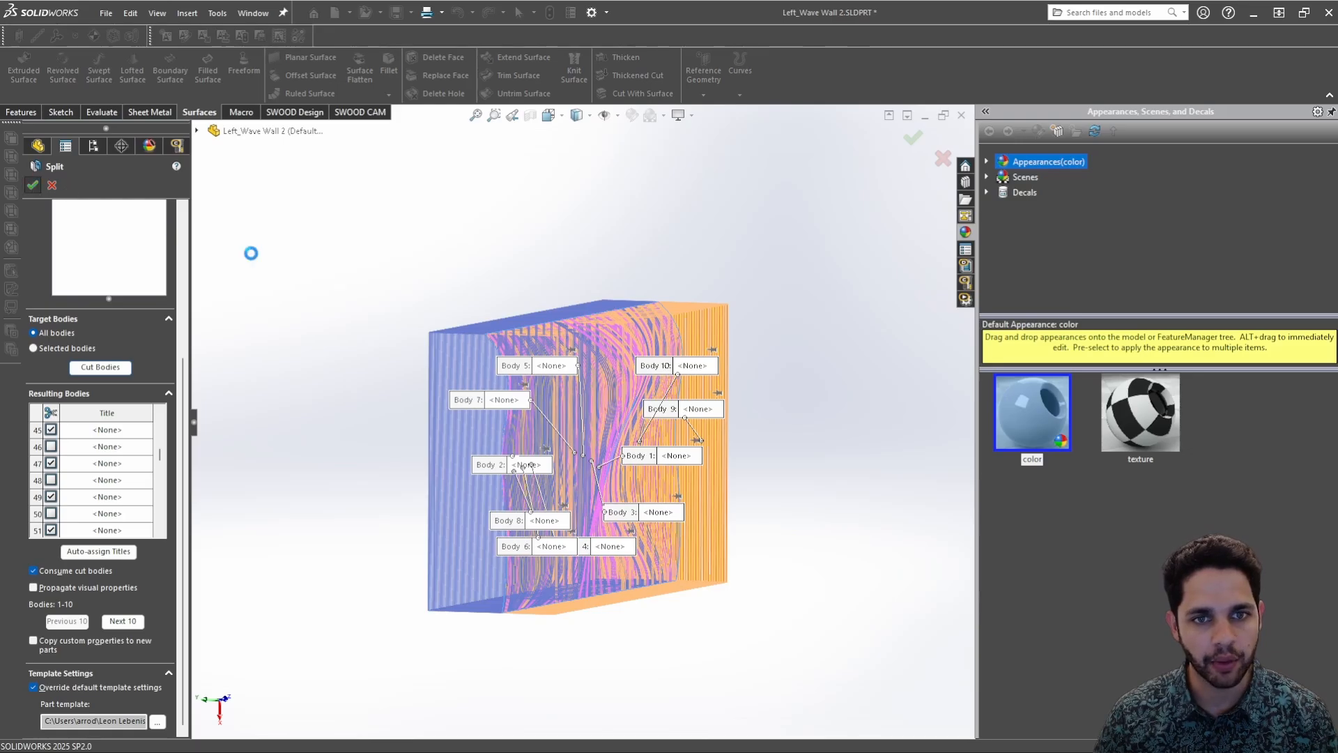
pyautogui.moveTo(693, 373); pyautogui.dragTo(468, 327, button='middle')
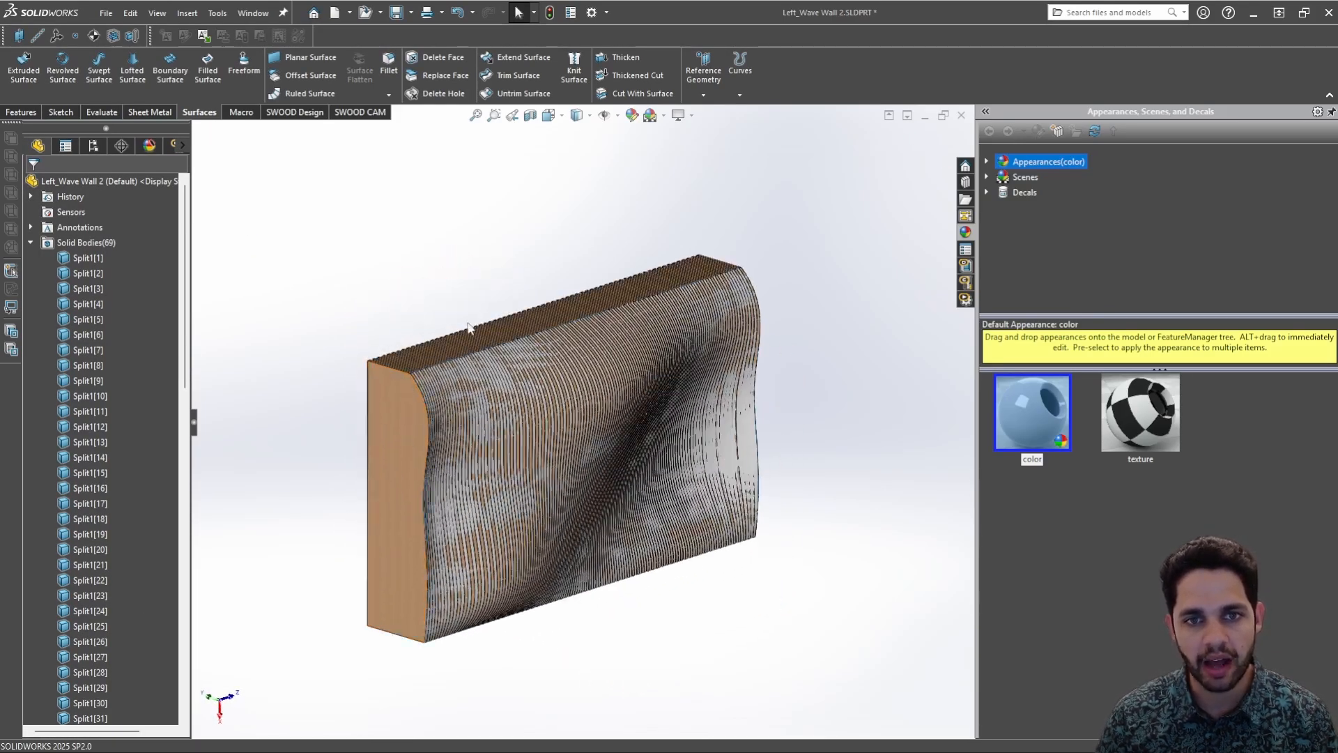
# Delete the Freeform1 surface body from the part with Delete/Keep Body
pyautogui.scroll(-3, 419, 470)
pyautogui.moveTo(419, 470); pyautogui.dragTo(452, 445, button='middle')
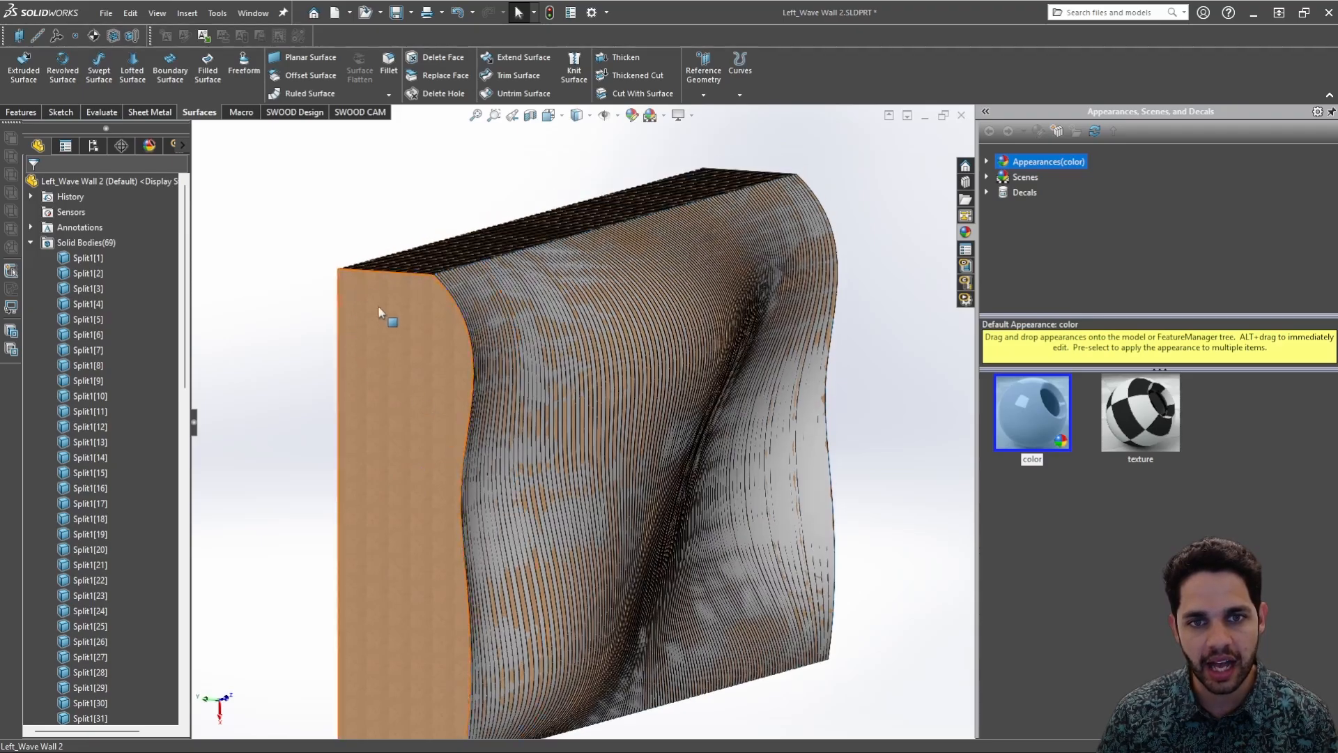
pyautogui.moveTo(420, 535); pyautogui.dragTo(462, 263, button='middle')
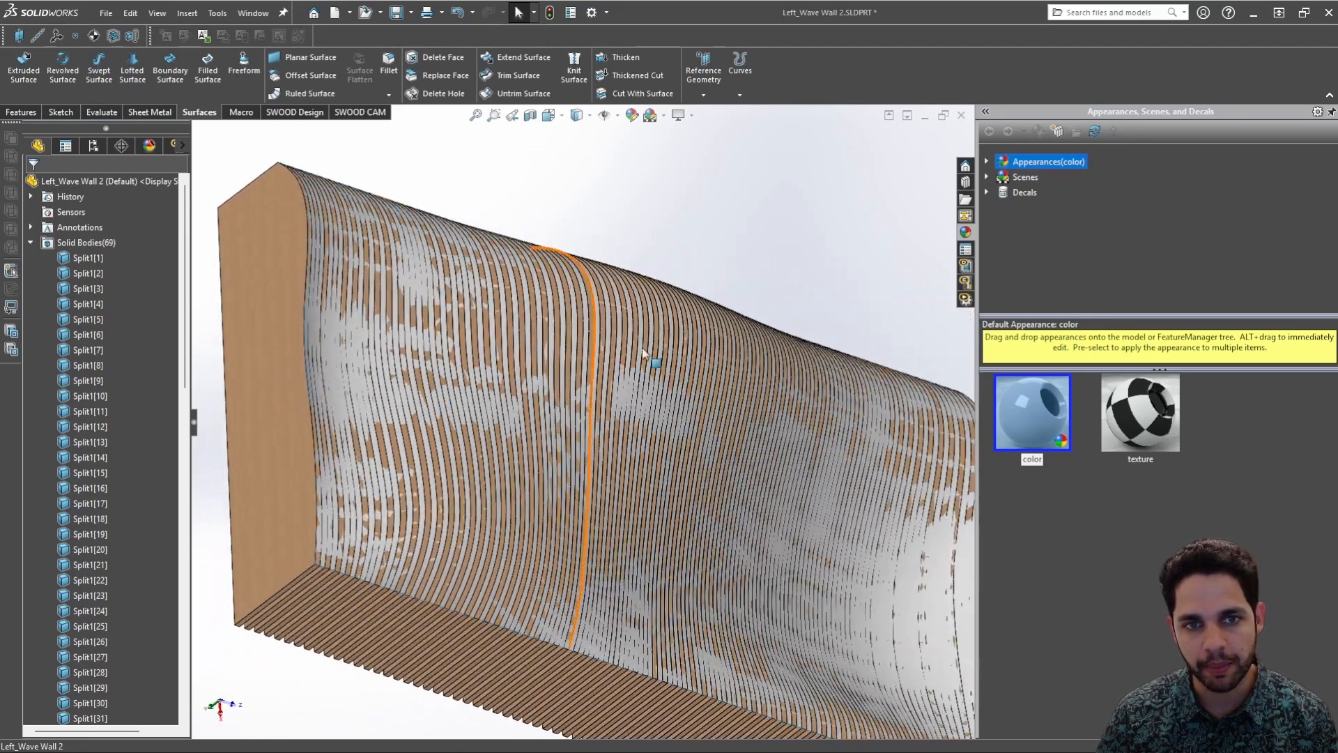
pyautogui.scroll(-4, 354, 279)
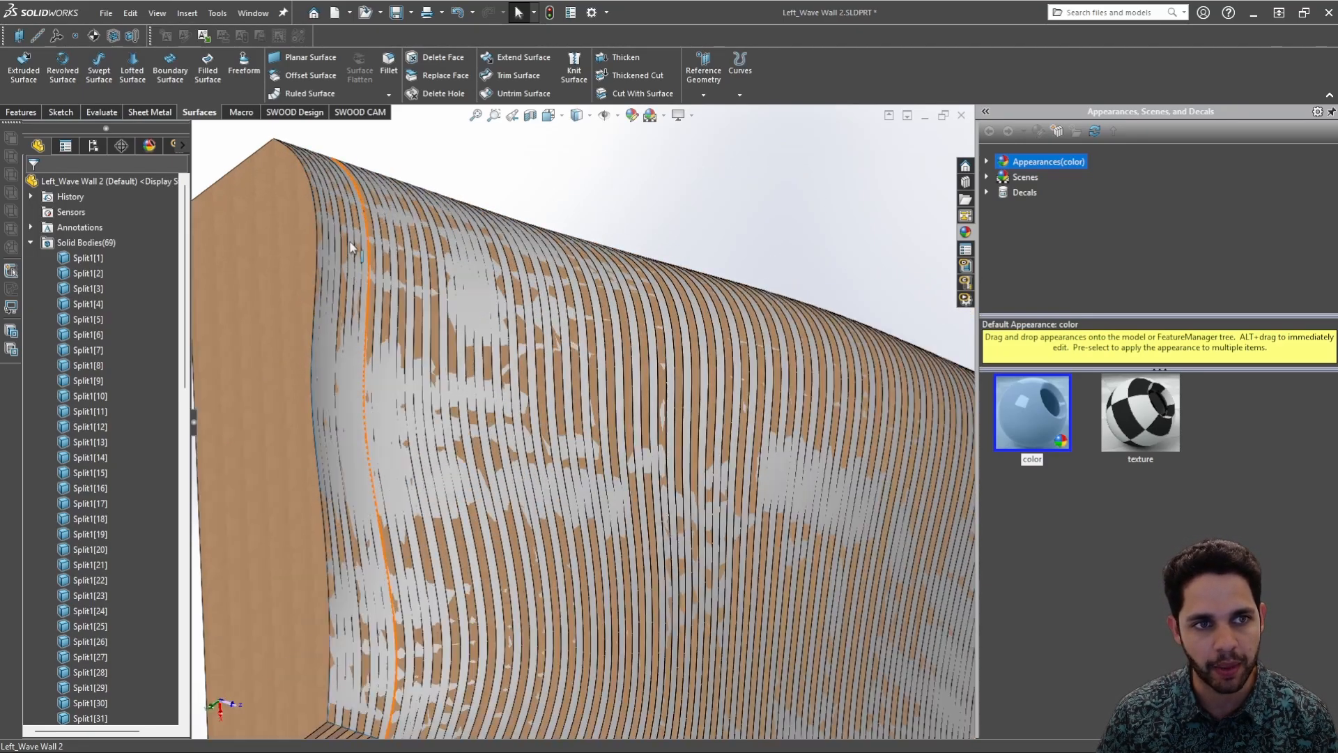
pyautogui.moveTo(346, 248); pyautogui.dragTo(342, 292, button='middle')
pyautogui.click(31, 243)
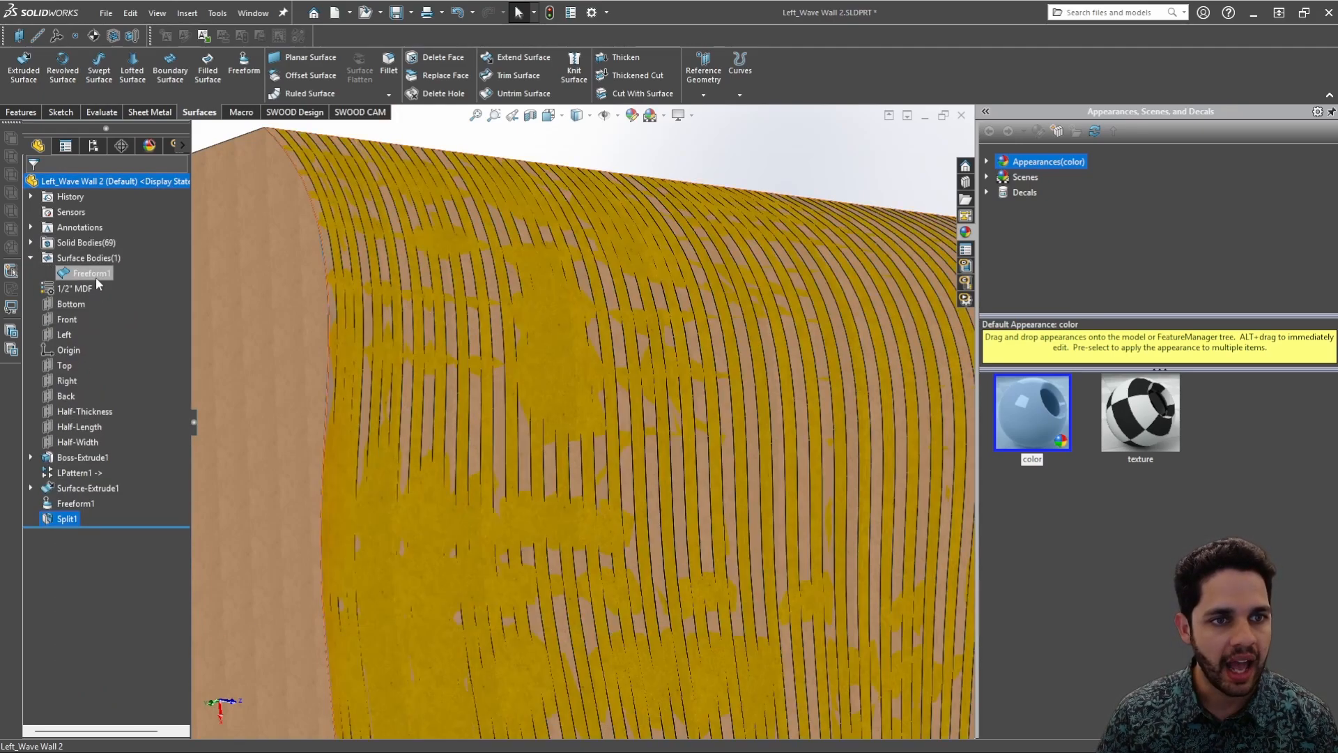
pyautogui.rightClick(95, 277)
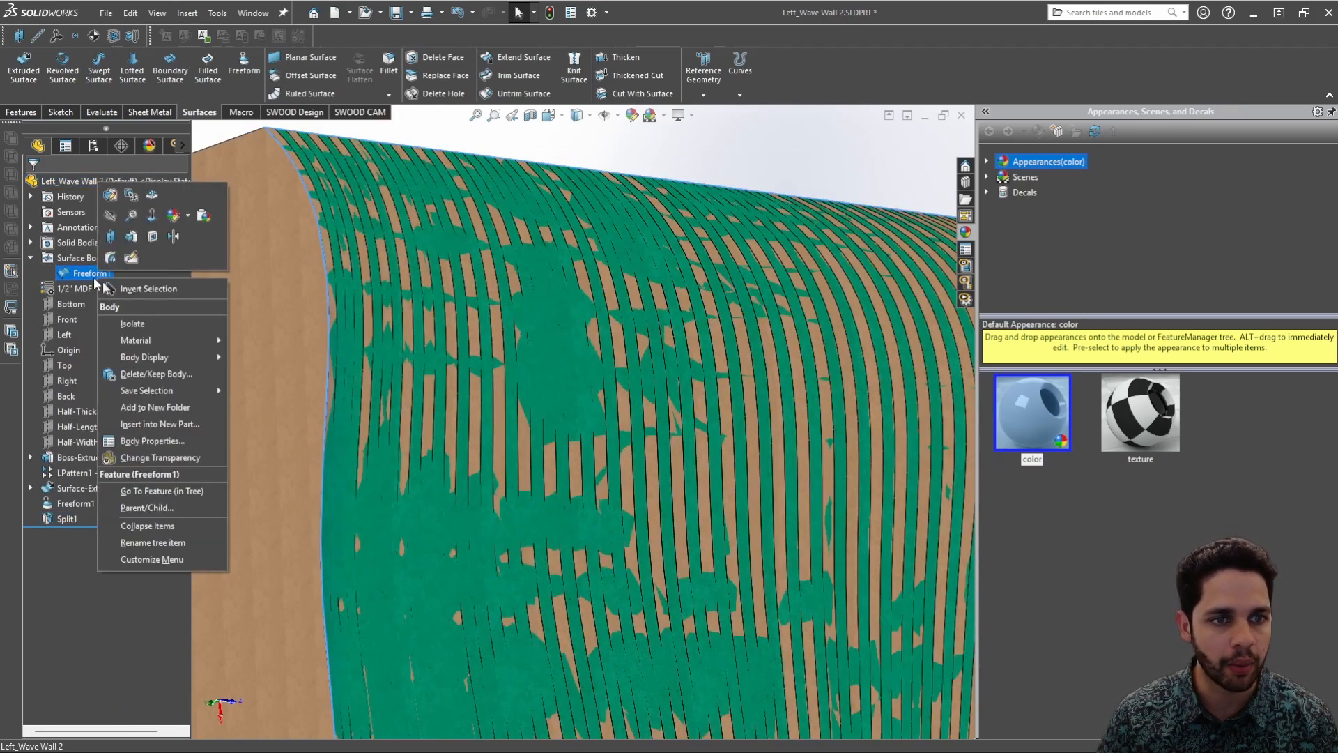
pyautogui.click(144, 374)
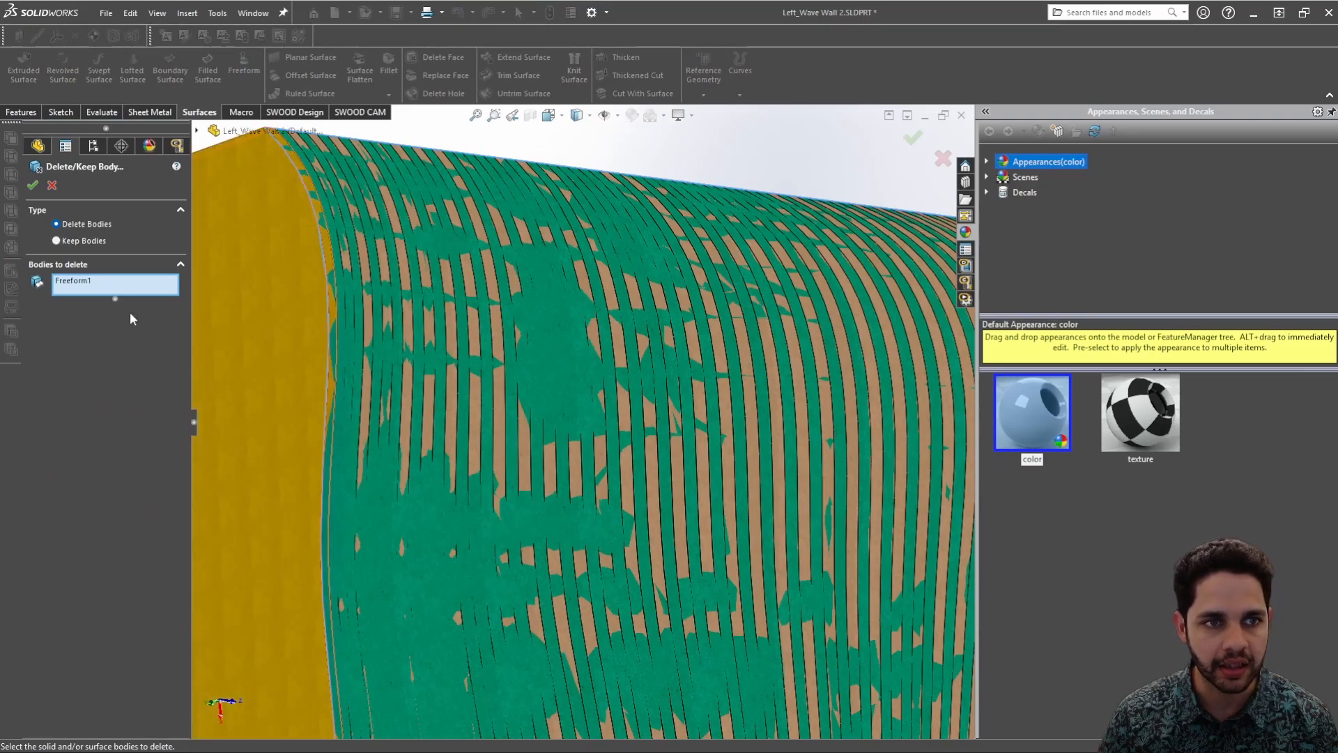
pyautogui.moveTo(454, 333); pyautogui.dragTo(379, 359, button='middle')
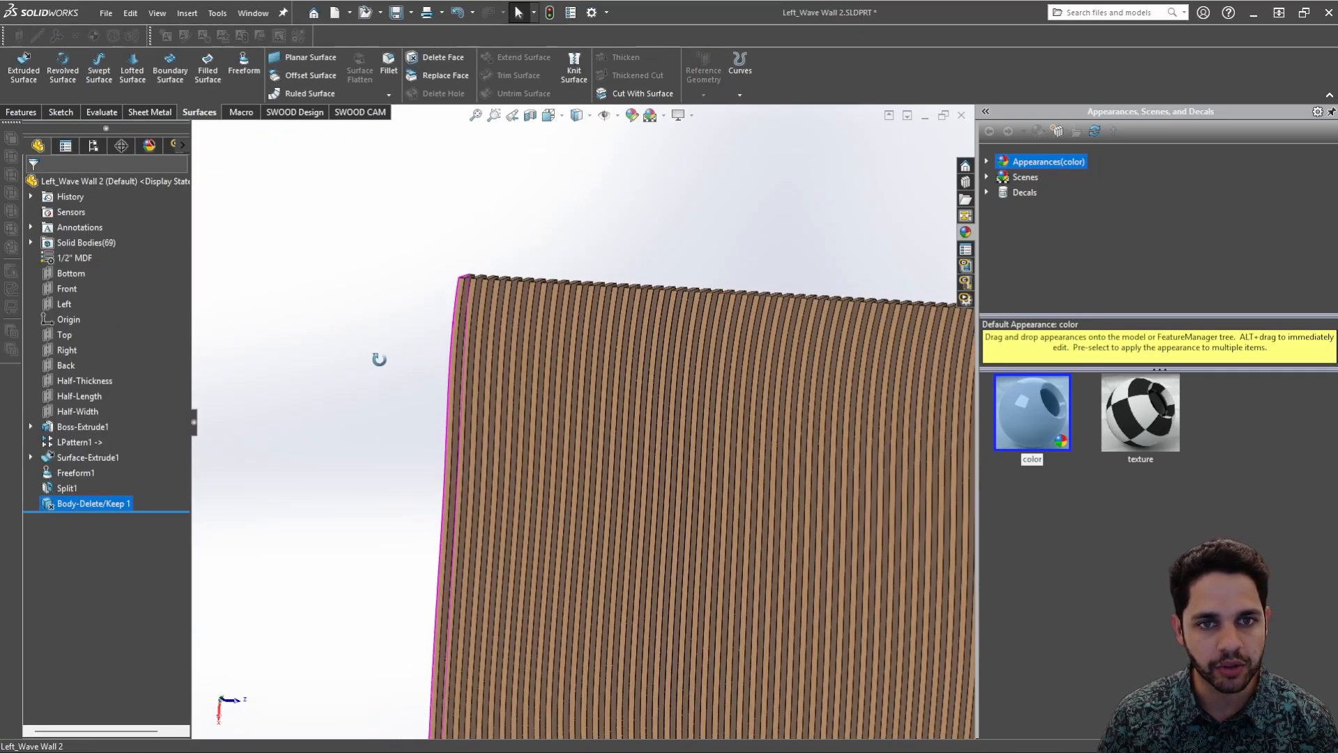
# Examine the wave-shaped panels of the part from the side, from the rear and across the front
pyautogui.scroll(-6, 487, 336)
pyautogui.moveTo(487, 334); pyautogui.dragTo(522, 245, button='middle')
pyautogui.scroll(10, 764, 500)
pyautogui.press('f')
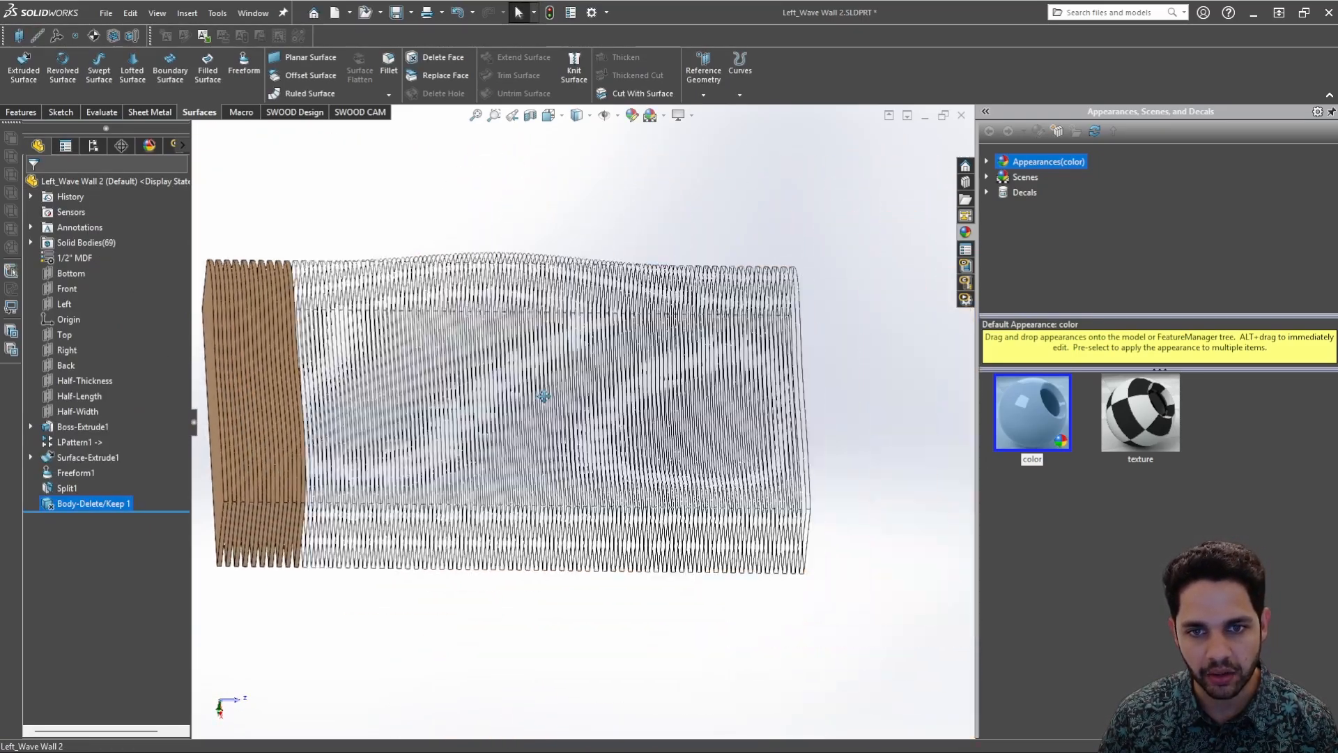
pyautogui.moveTo(739, 495); pyautogui.dragTo(649, 377, button='middle')
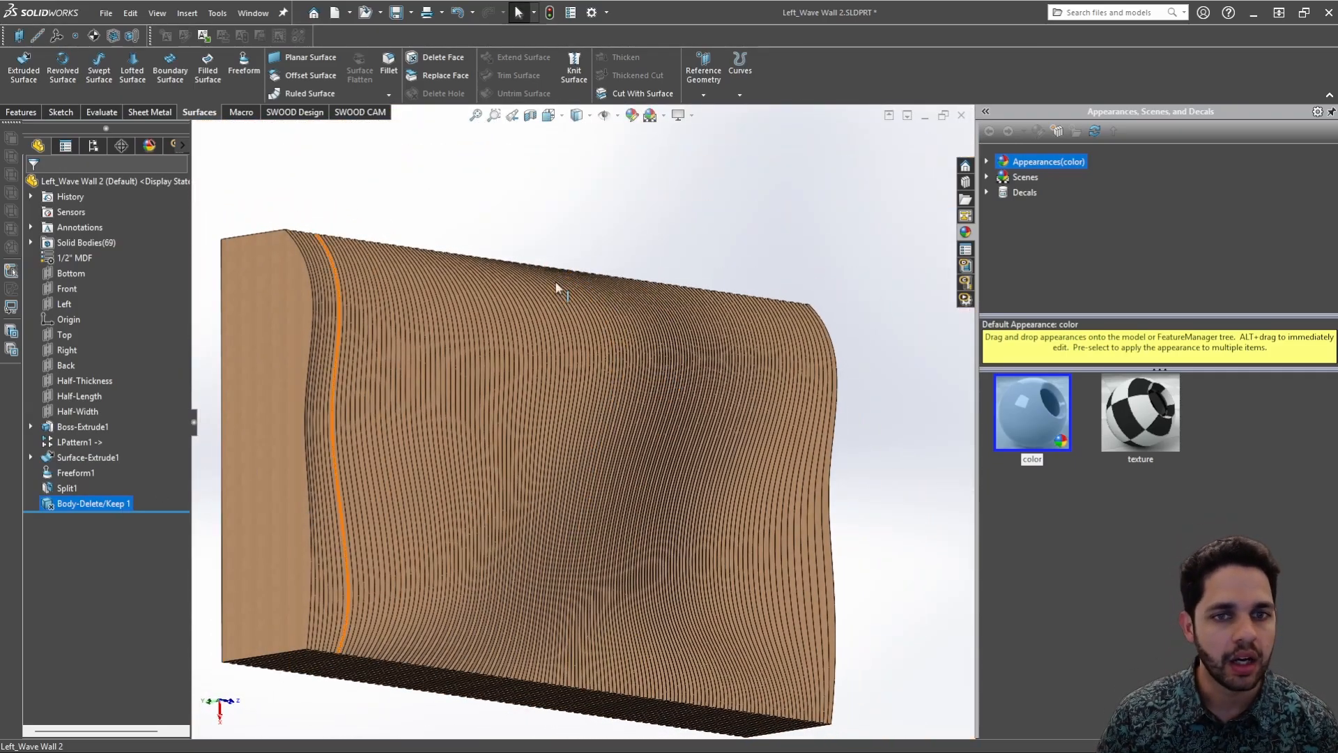
pyautogui.moveTo(558, 288); pyautogui.dragTo(419, 349, button='middle')
pyautogui.scroll(2, 454, 374)
pyautogui.scroll(-1, 419, 350)
pyautogui.click(420, 349)
pyautogui.click(481, 250)
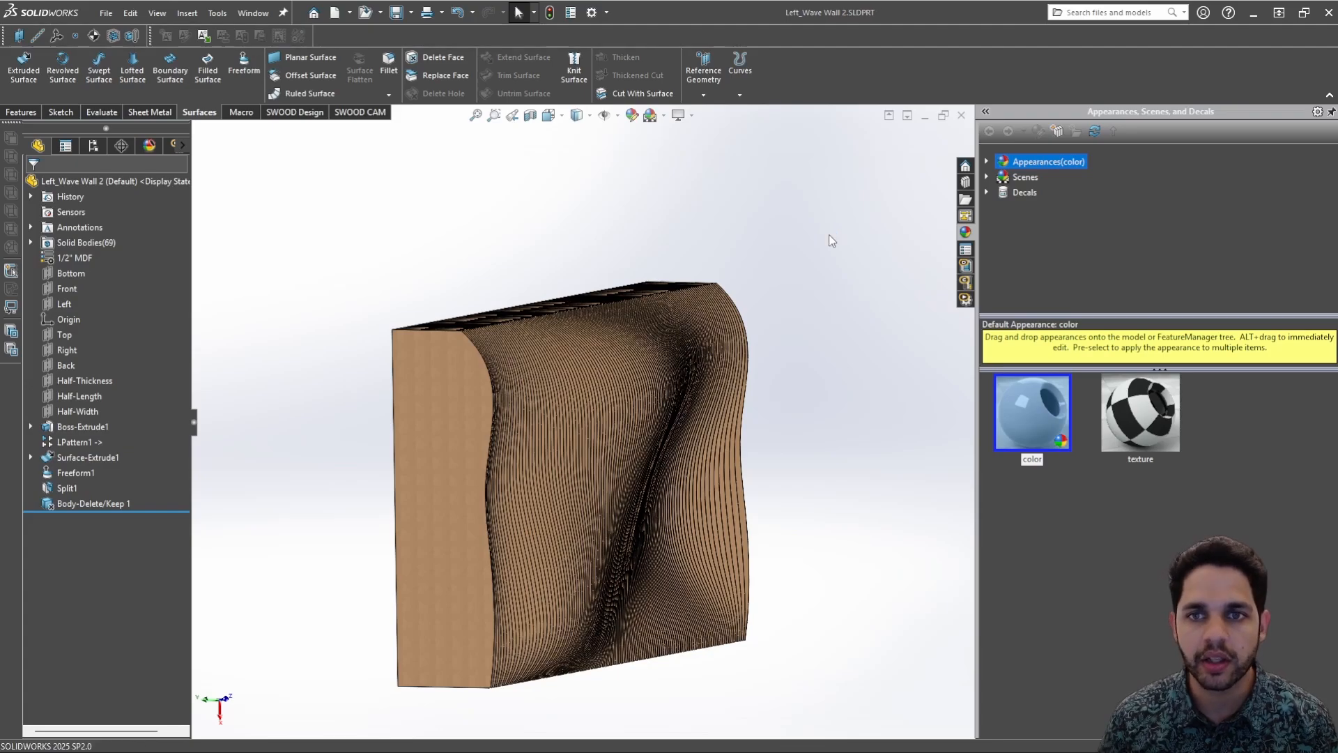
# Save and close the Left_Wave Wall 2 part, and inspect the panels and back in the Wave Wall 2 assembly
pyautogui.click(962, 115)
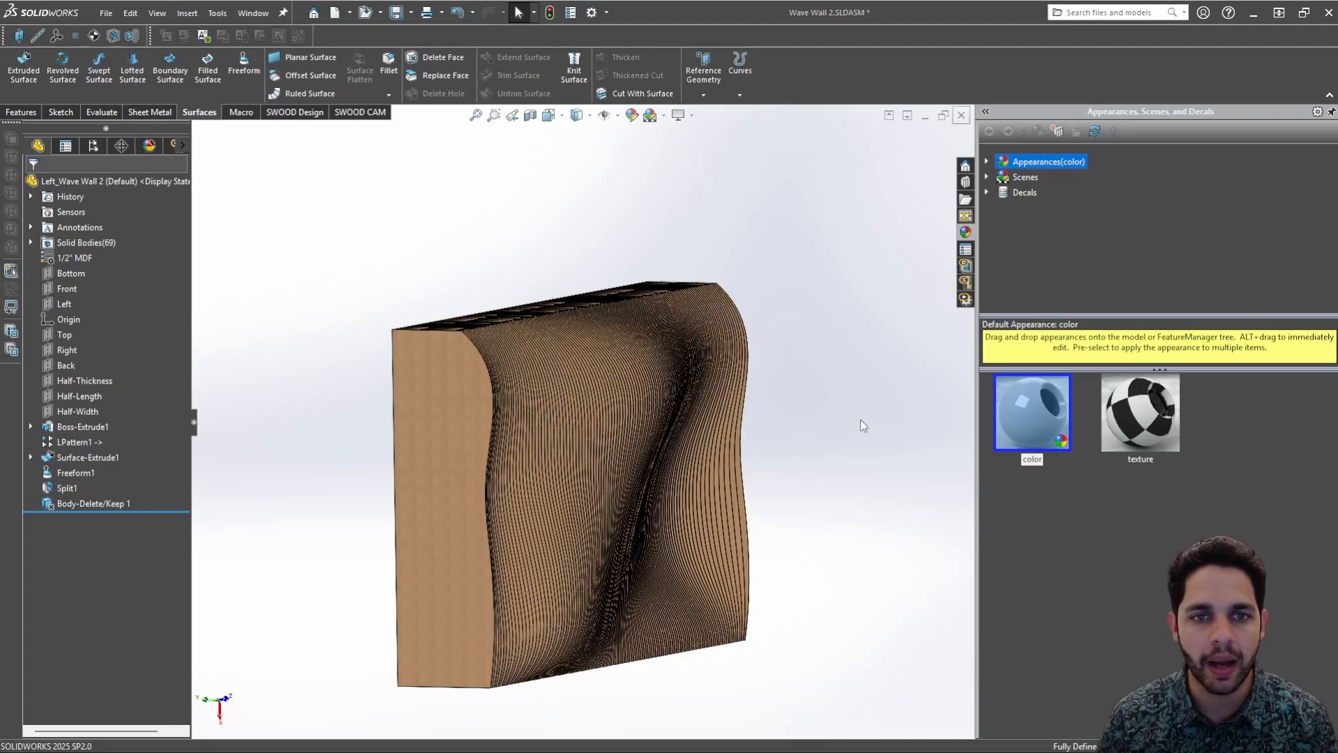
pyautogui.moveTo(550, 419); pyautogui.dragTo(355, 360, button='middle')
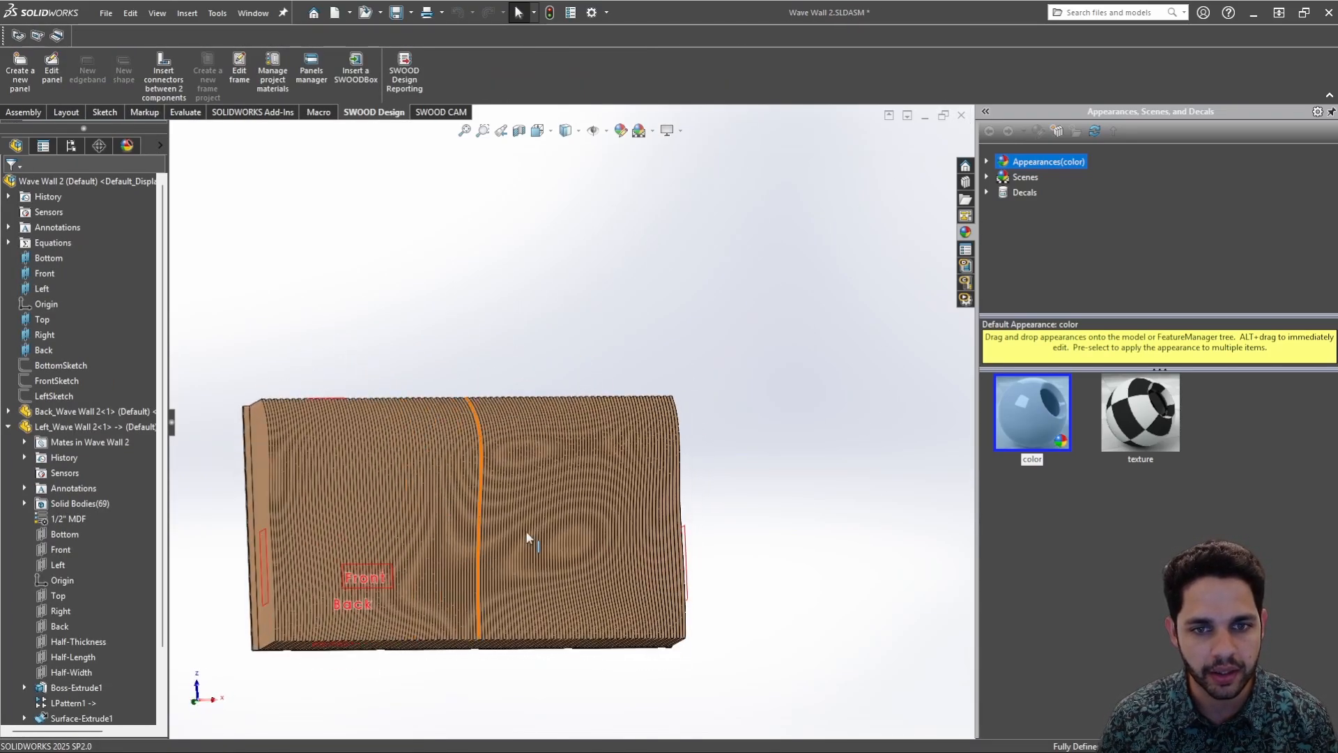
pyautogui.scroll(-5, 596, 533)
pyautogui.moveTo(613, 516)
pyautogui.mouseDown(button='middle')
pyautogui.moveTo(579, 442)
pyautogui.moveTo(499, 341)
pyautogui.moveTo(538, 410)
pyautogui.moveTo(418, 391)
pyautogui.moveTo(532, 434)
pyautogui.moveTo(526, 471)
pyautogui.moveTo(628, 492)
pyautogui.moveTo(475, 471)
pyautogui.moveTo(559, 388)
pyautogui.moveTo(500, 472)
pyautogui.moveTo(583, 439)
pyautogui.moveTo(546, 315)
pyautogui.mouseUp(button='middle')
pyautogui.scroll(3, 531, 434)
pyautogui.scroll(-8, 544, 460)
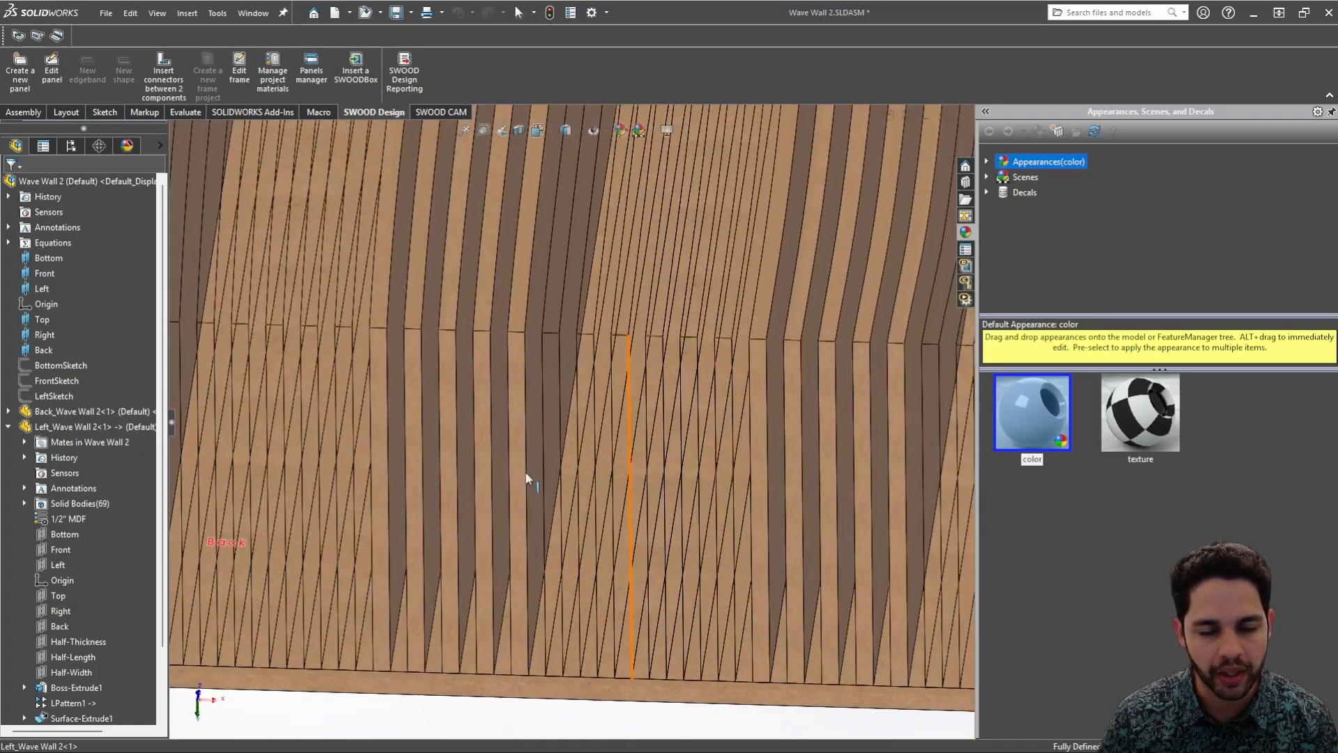
pyautogui.scroll(8, 527, 478)
pyautogui.moveTo(648, 346); pyautogui.dragTo(676, 448, button='middle')
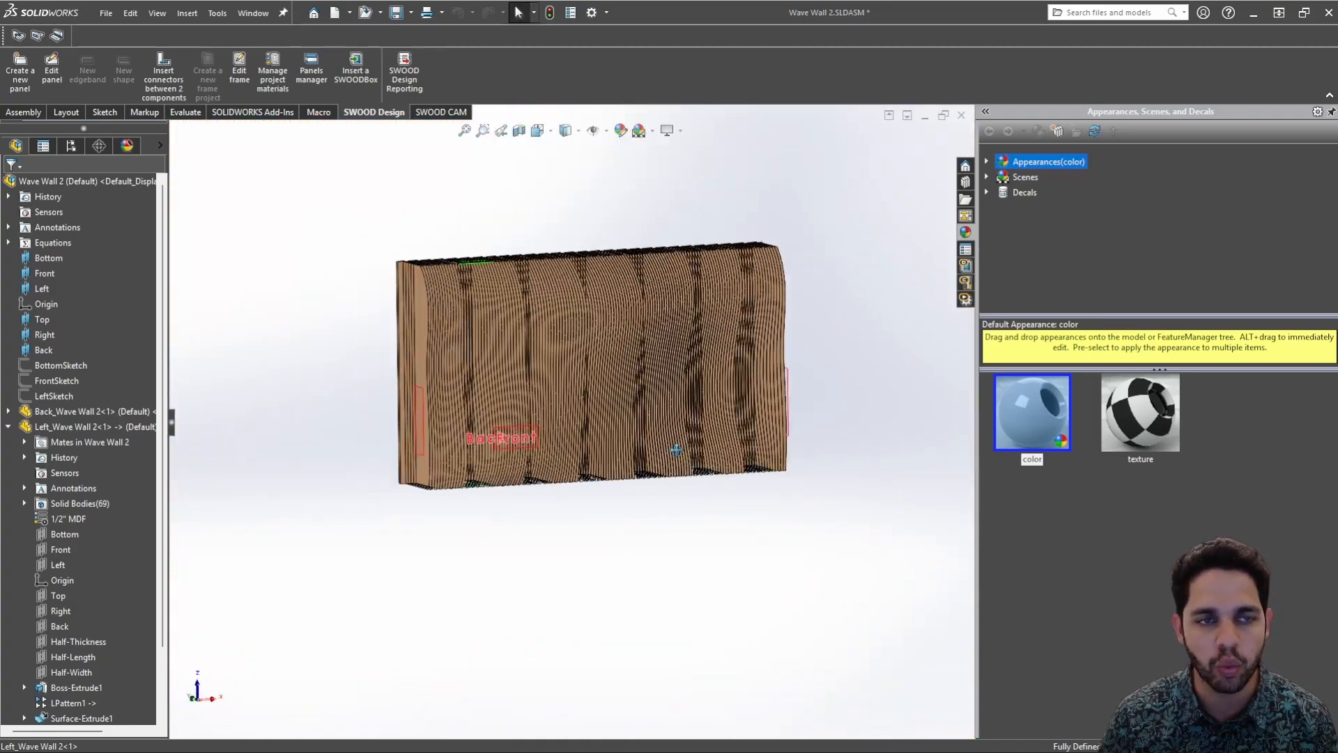
# Edit the Wave Wall 2 frame and reduce its width
pyautogui.click(237, 74)
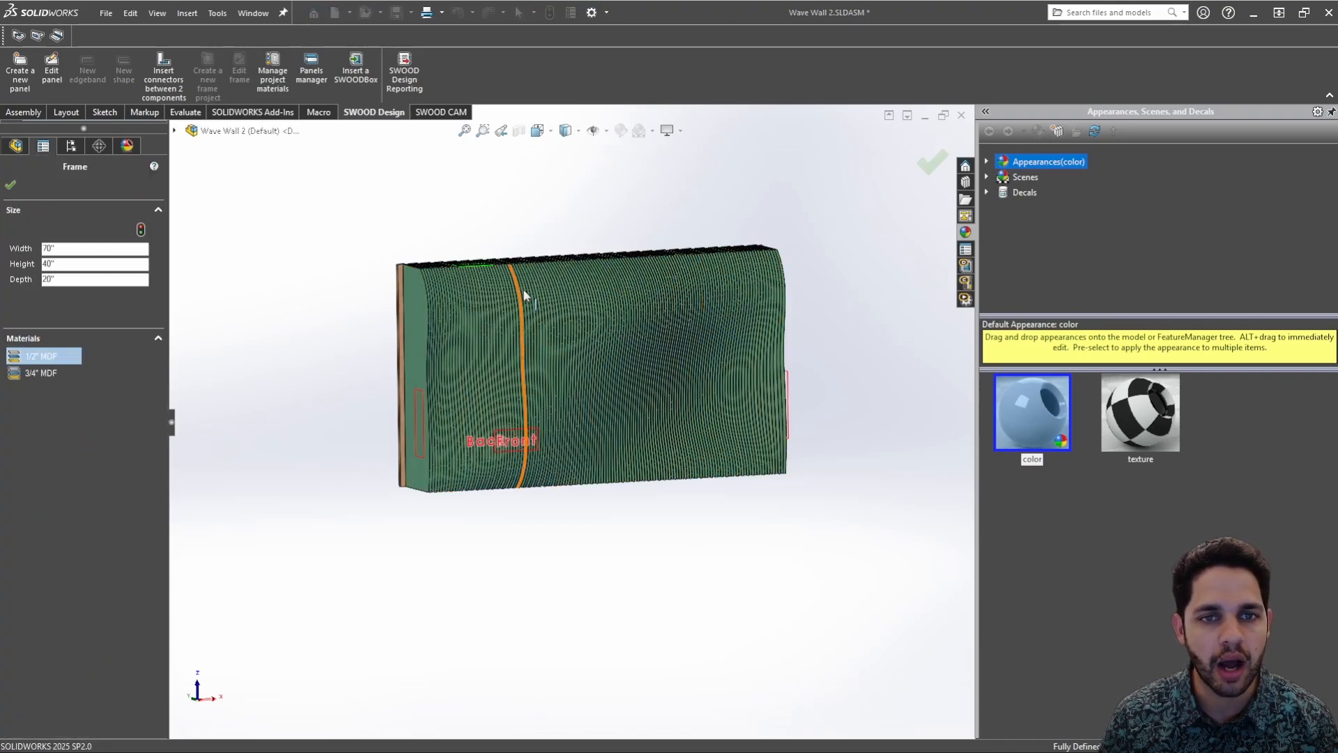
pyautogui.moveTo(611, 309); pyautogui.dragTo(547, 316, button='middle')
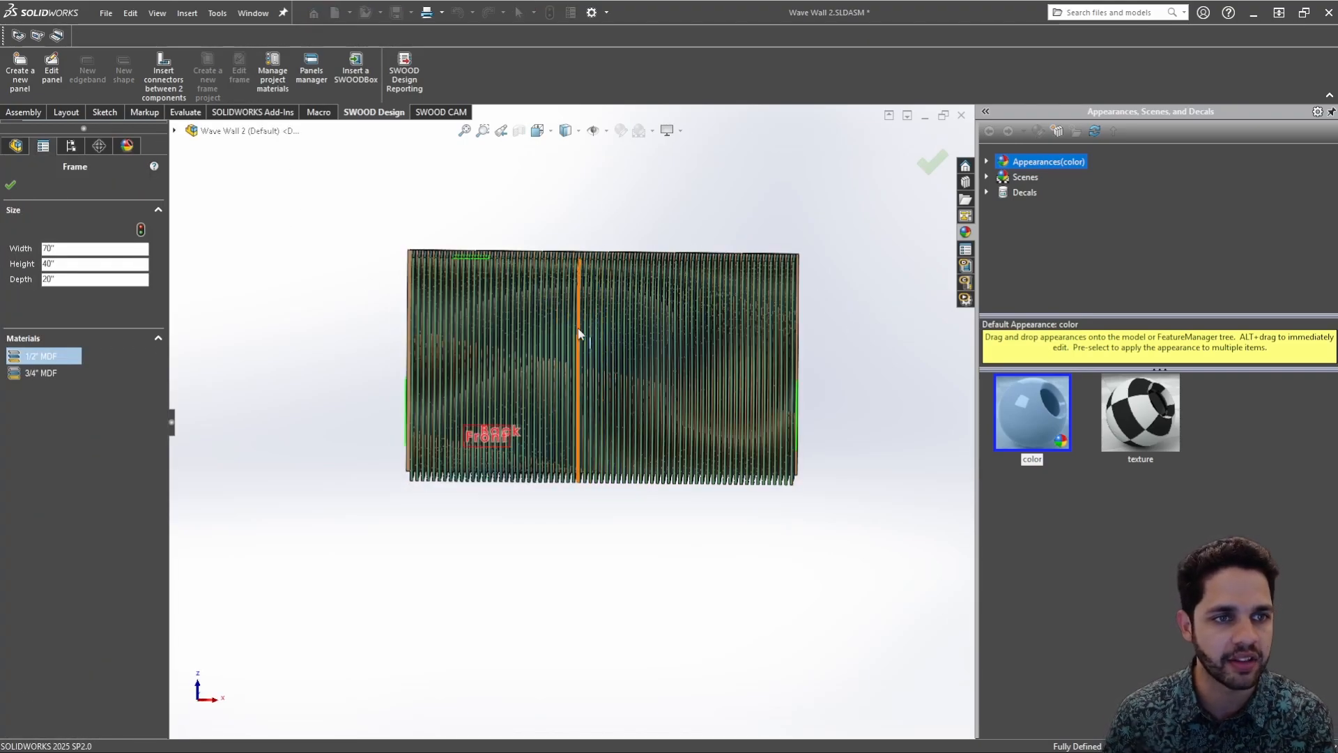
pyautogui.click(76, 248)
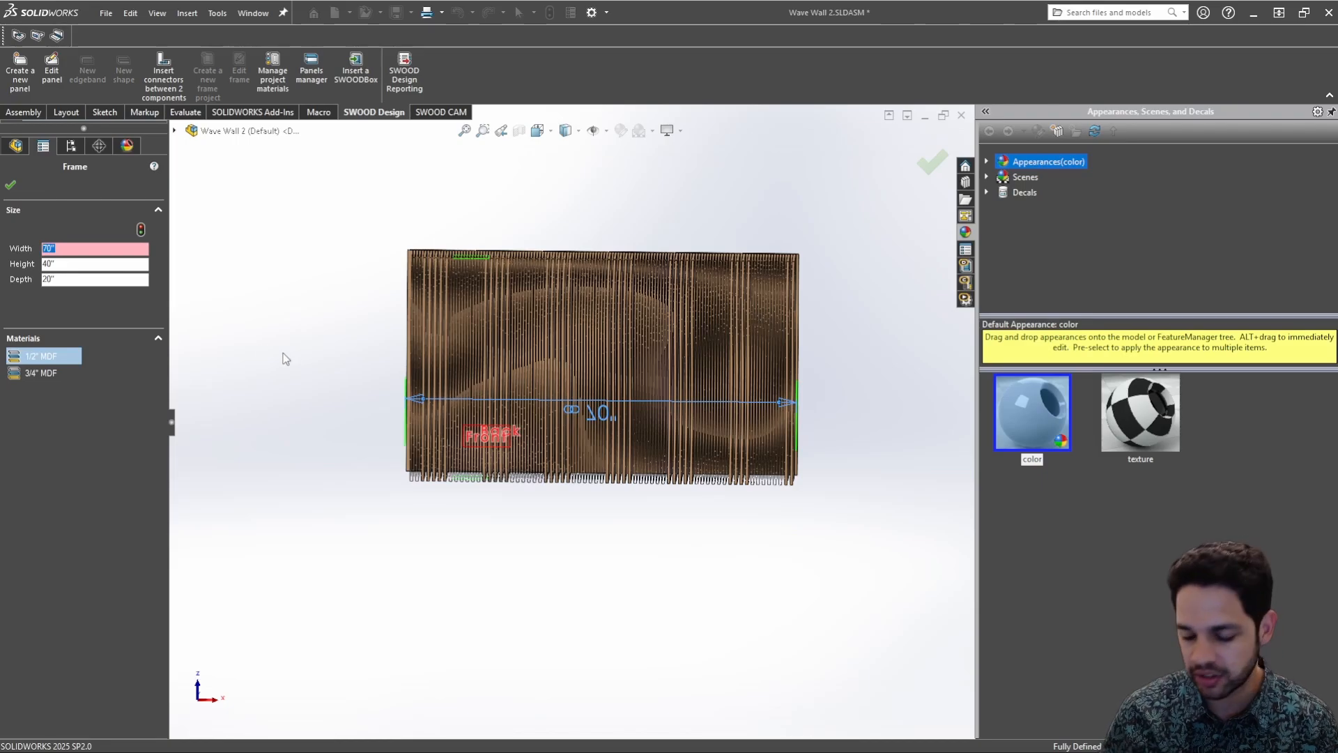
pyautogui.press('Return')
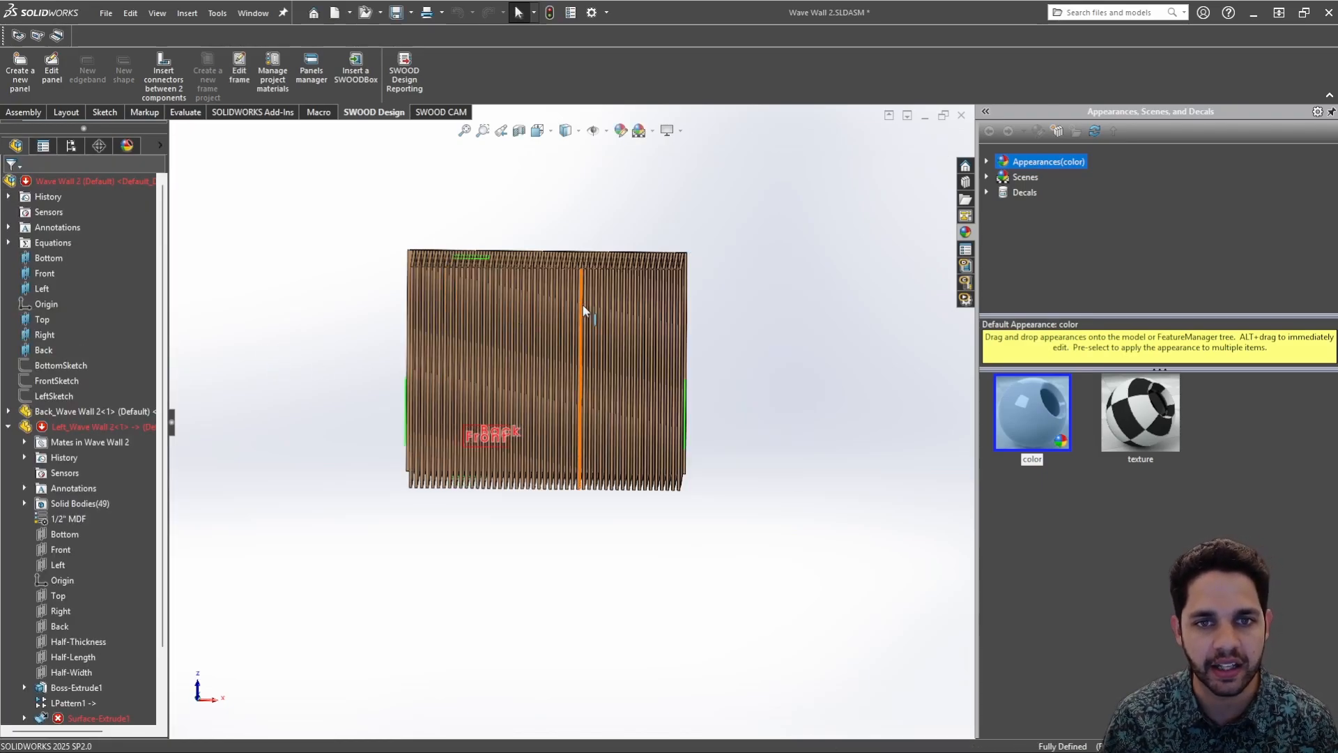
# Check the failed features of Left_Wave Wall 2 in the assembly and open that part for repair
pyautogui.click(97, 427)
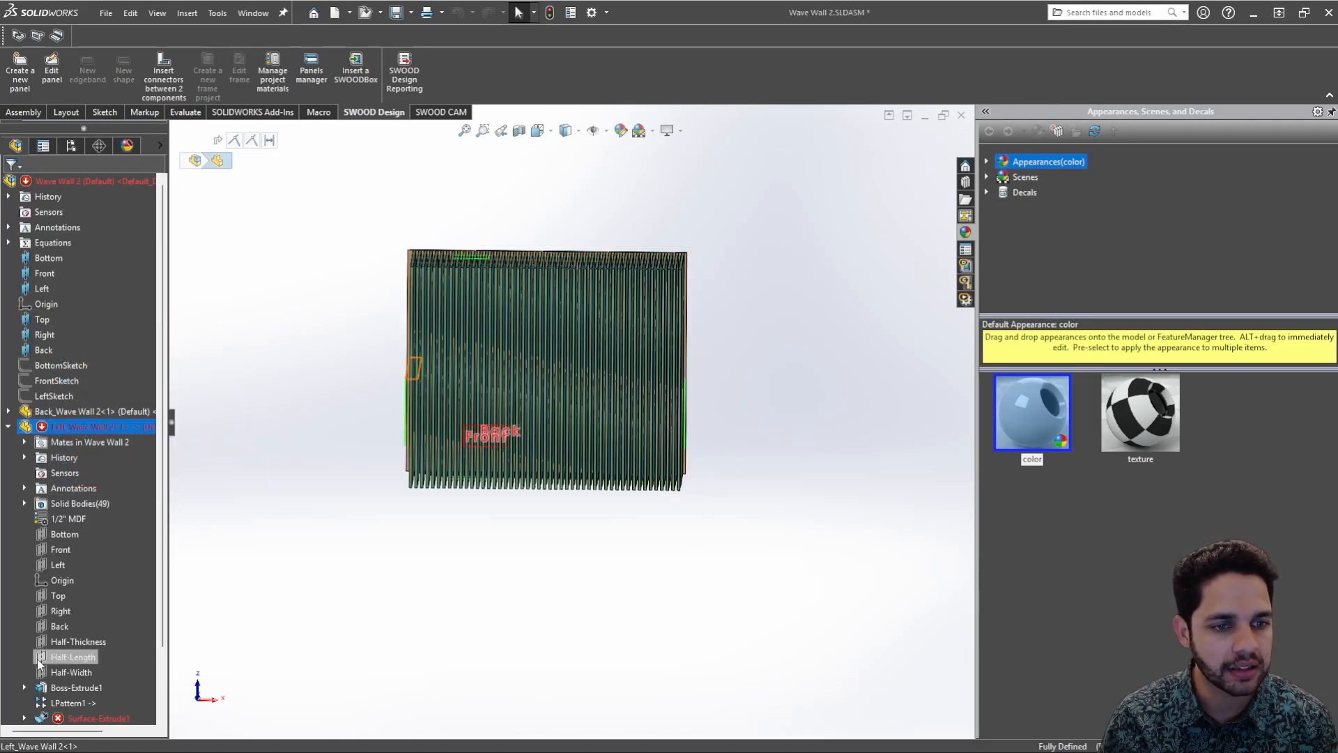
pyautogui.scroll(-3, 86, 628)
pyautogui.scroll(-2, 455, 280)
pyautogui.moveTo(455, 280); pyautogui.dragTo(669, 254, button='middle')
pyautogui.click(808, 254)
pyautogui.scroll(-2, 611, 411)
pyautogui.moveTo(829, 300); pyautogui.dragTo(872, 277, button='middle')
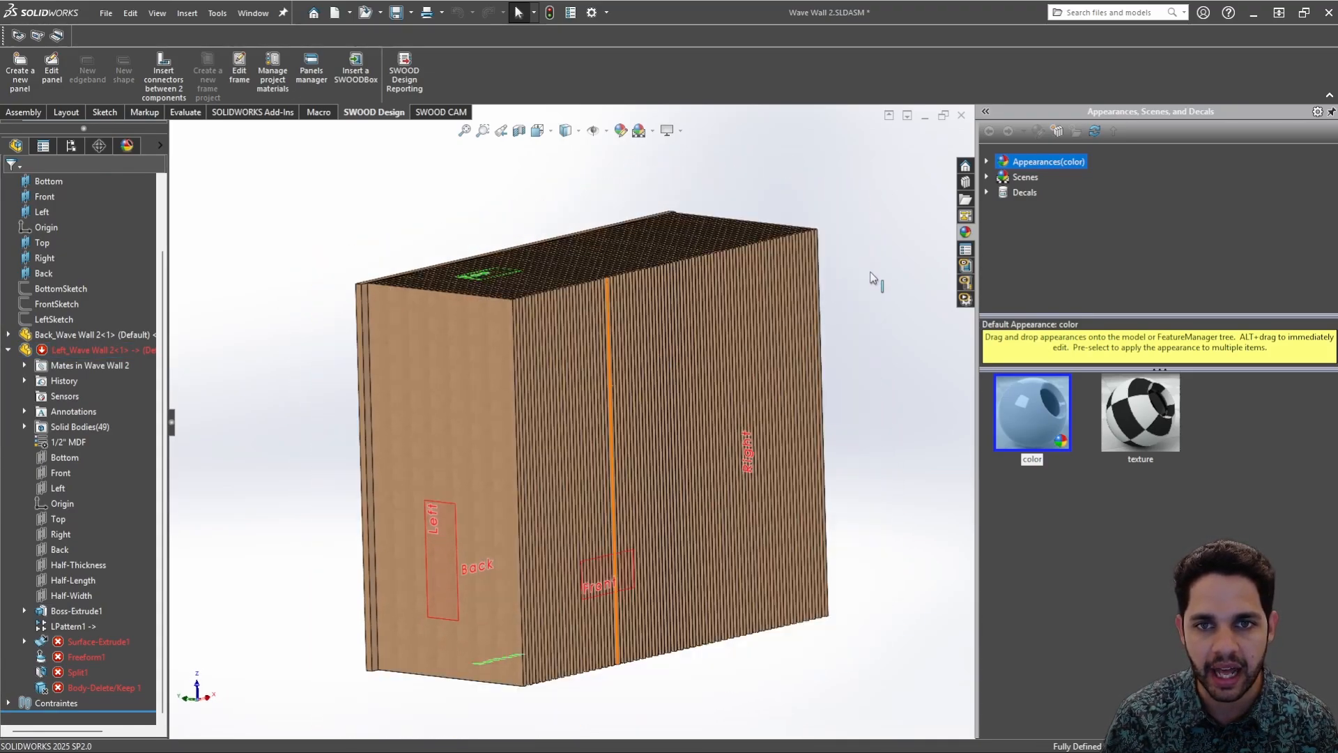
pyautogui.rightClick(463, 333)
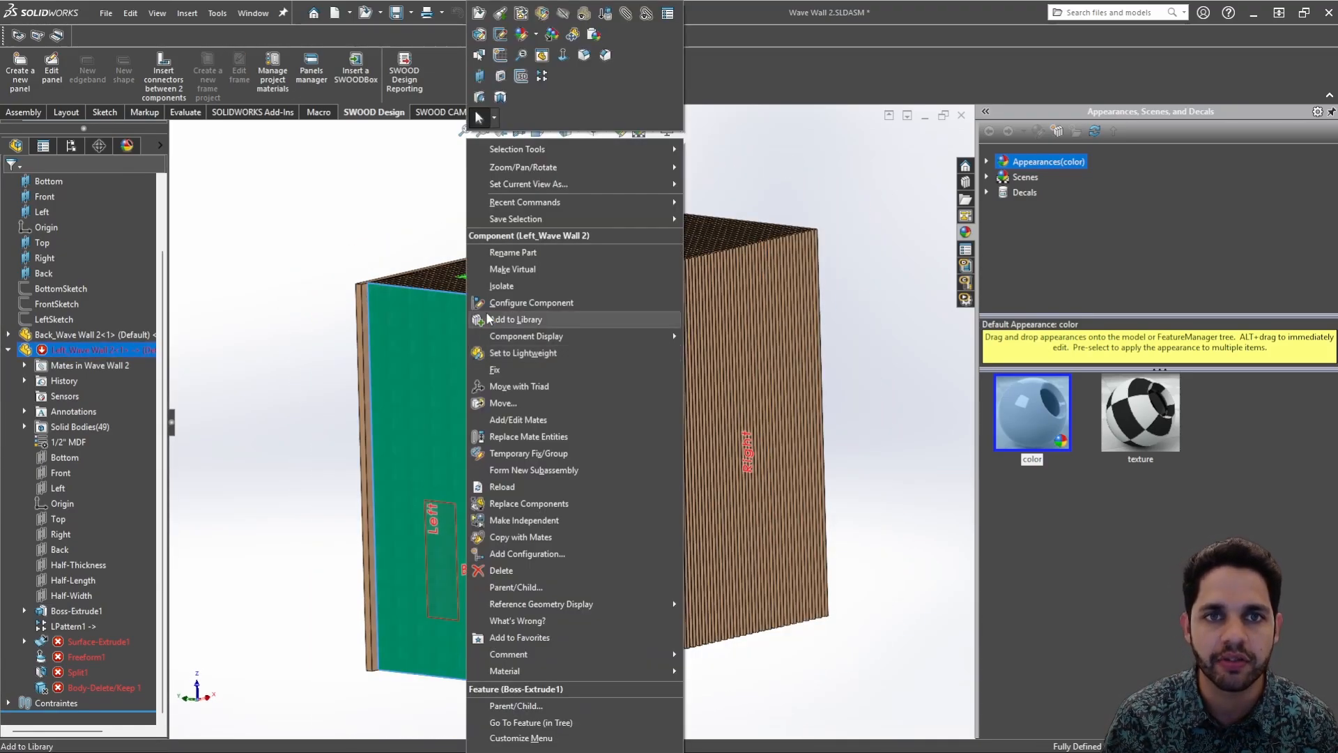
pyautogui.click(505, 19)
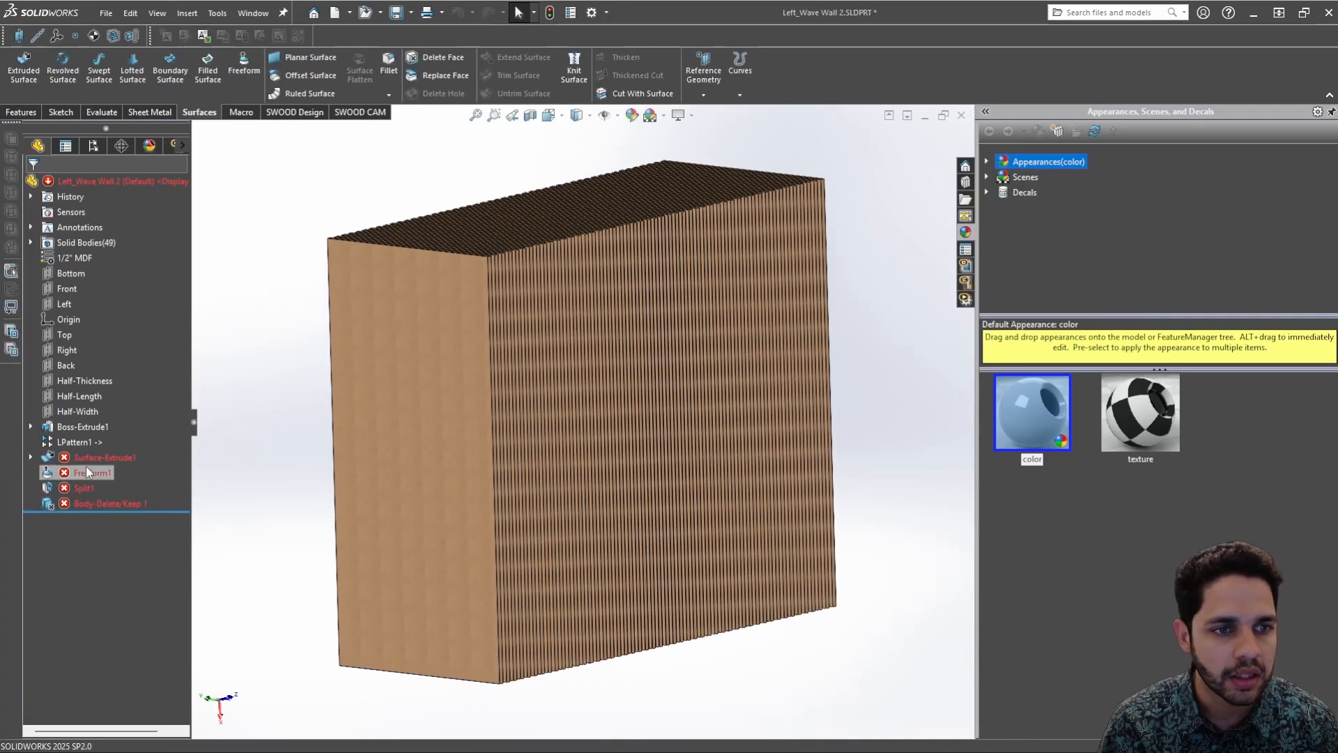
# Edit Surface-Extrude1 and pick the outer face of the last panel as its Up To Surface end face
pyautogui.click(90, 458)
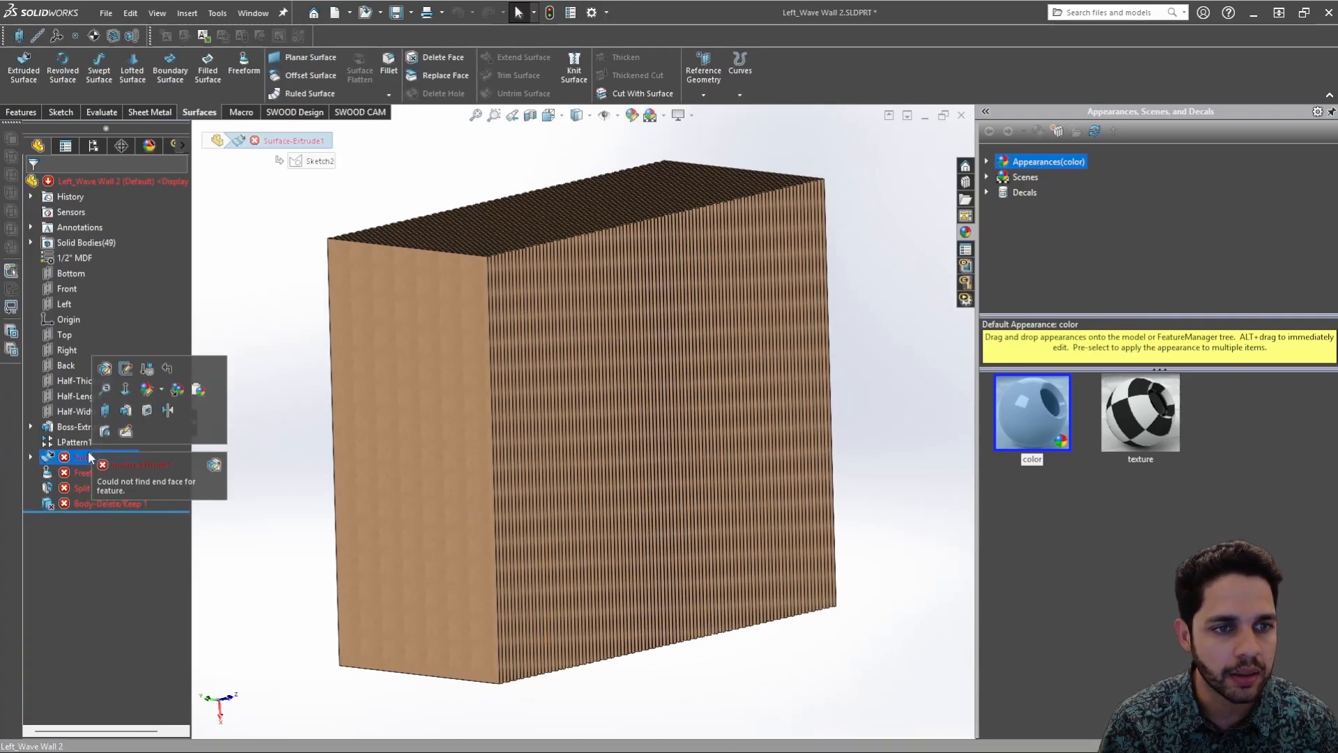
pyautogui.click(69, 508)
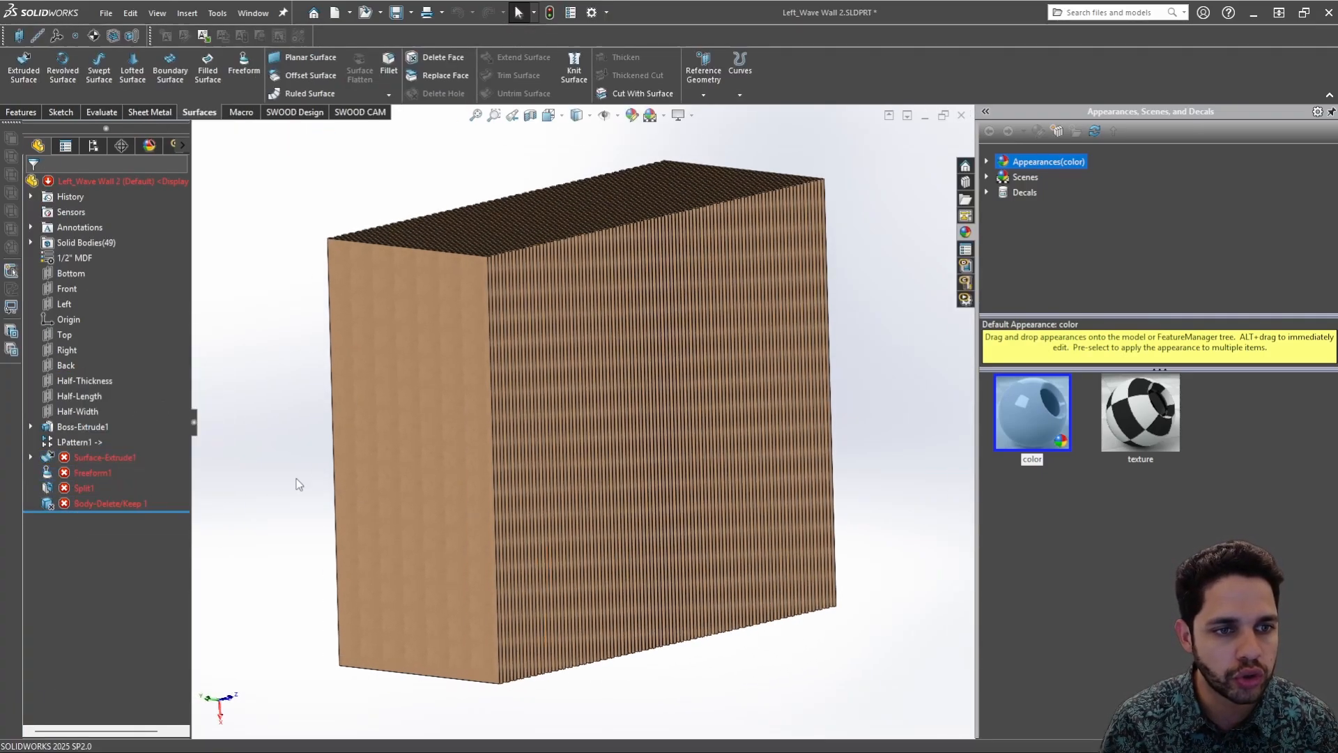
pyautogui.click(31, 457)
pyautogui.rightClick(71, 457)
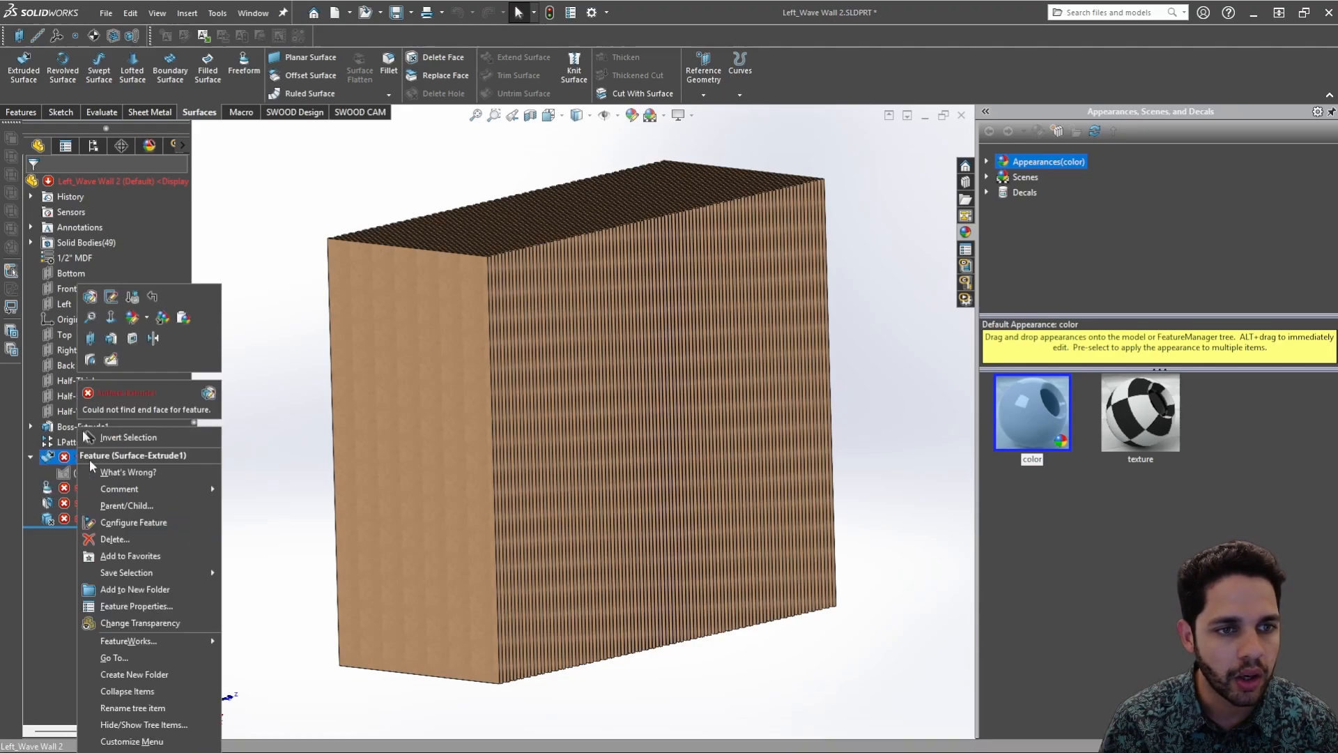
pyautogui.click(89, 298)
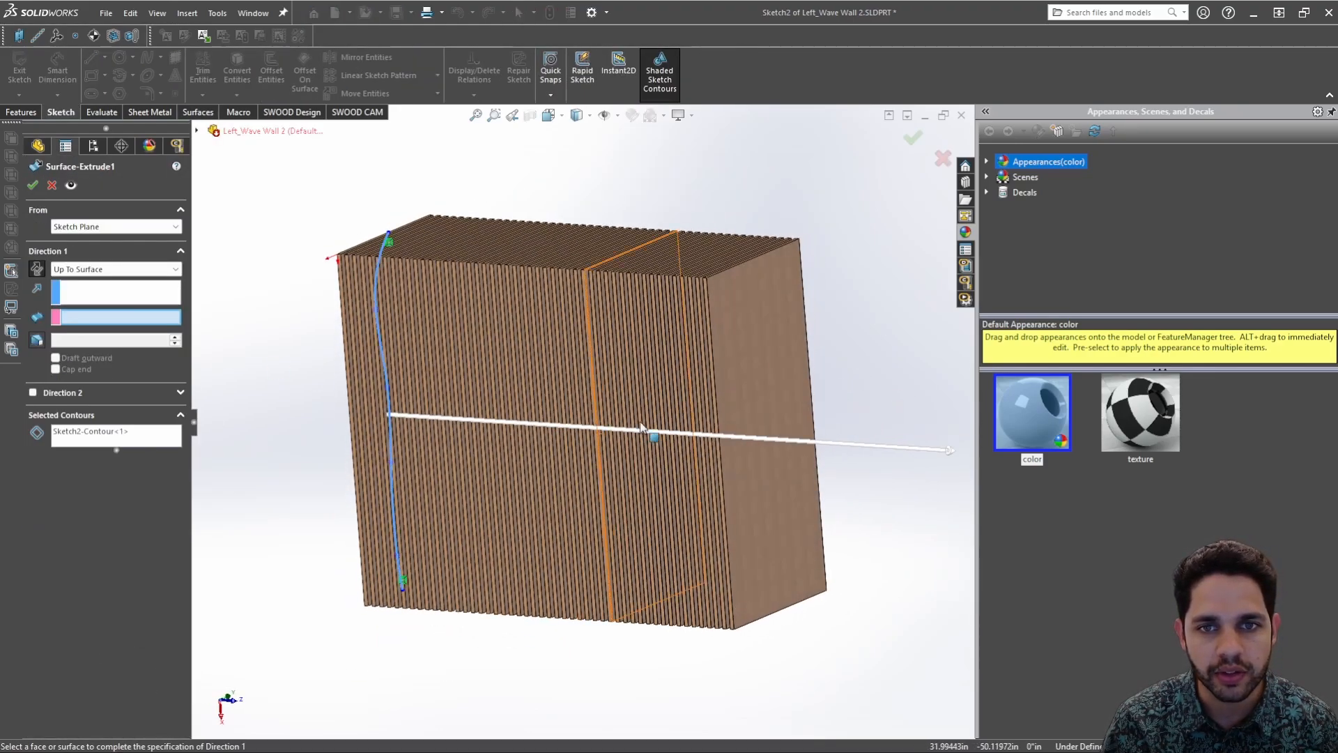
pyautogui.click(793, 322)
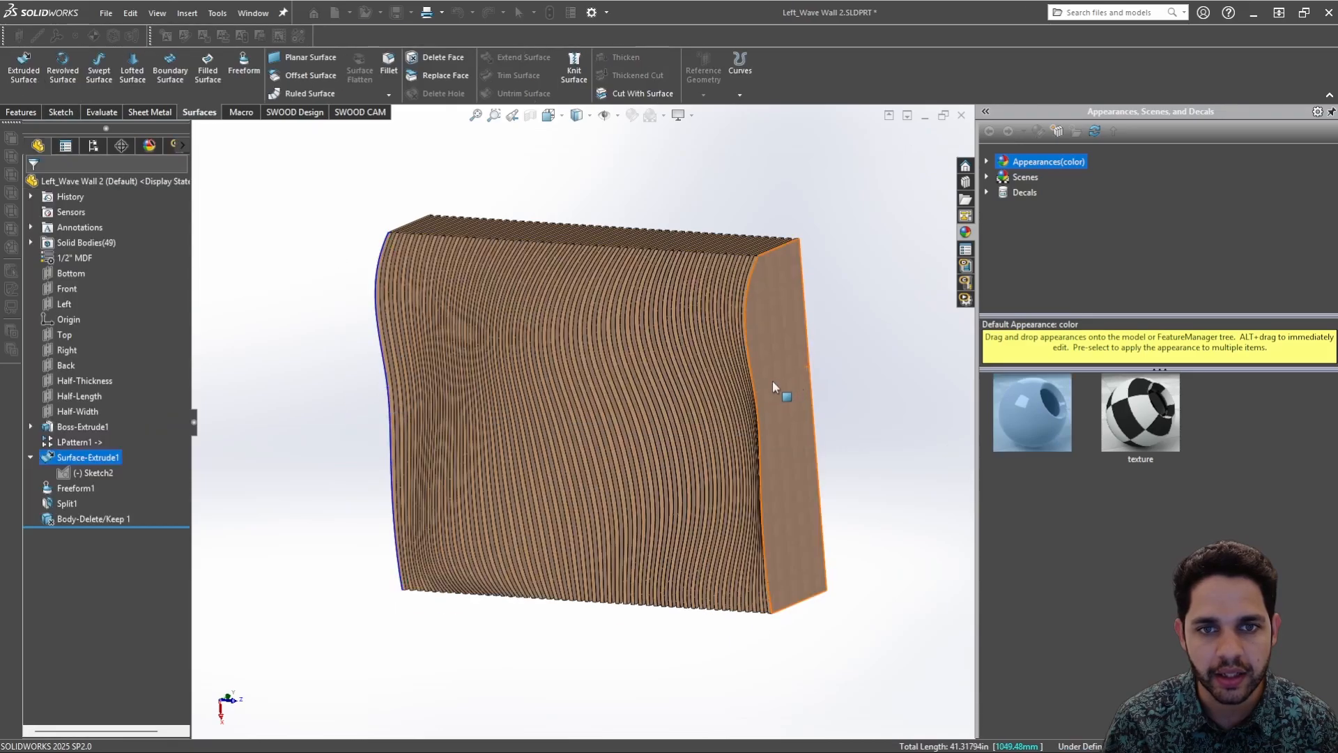
pyautogui.moveTo(781, 388)
pyautogui.mouseDown(button='middle')
pyautogui.moveTo(917, 281)
pyautogui.moveTo(902, 319)
pyautogui.mouseUp(button='middle')
pyautogui.scroll(1, 805, 406)
pyautogui.click(806, 406)
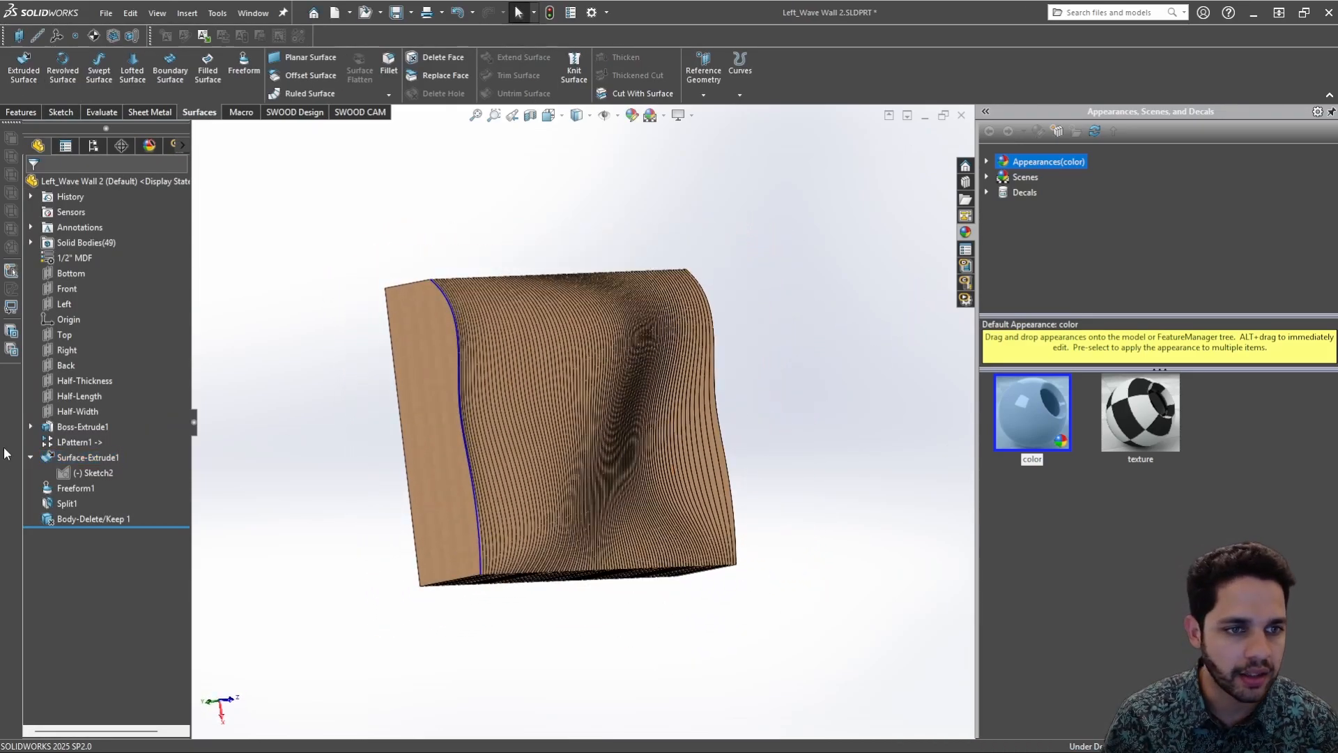
# Examine the rebuilt wave panels closely, including the spacing between them along the row
pyautogui.scroll(-1, 348, 449)
pyautogui.scroll(-1, 819, 338)
pyautogui.moveTo(819, 338); pyautogui.dragTo(842, 313, button='middle')
pyautogui.scroll(-5, 822, 618)
pyautogui.middleClick(716, 628)
pyautogui.moveTo(717, 628); pyautogui.dragTo(592, 490, button='middle')
pyautogui.scroll(8, 559, 481)
pyautogui.moveTo(451, 358); pyautogui.dragTo(334, 307, button='middle')
pyautogui.scroll(-3, 441, 347)
pyautogui.scroll(-4, 442, 347)
pyautogui.middleClick(442, 347)
pyautogui.scroll(5, 335, 307)
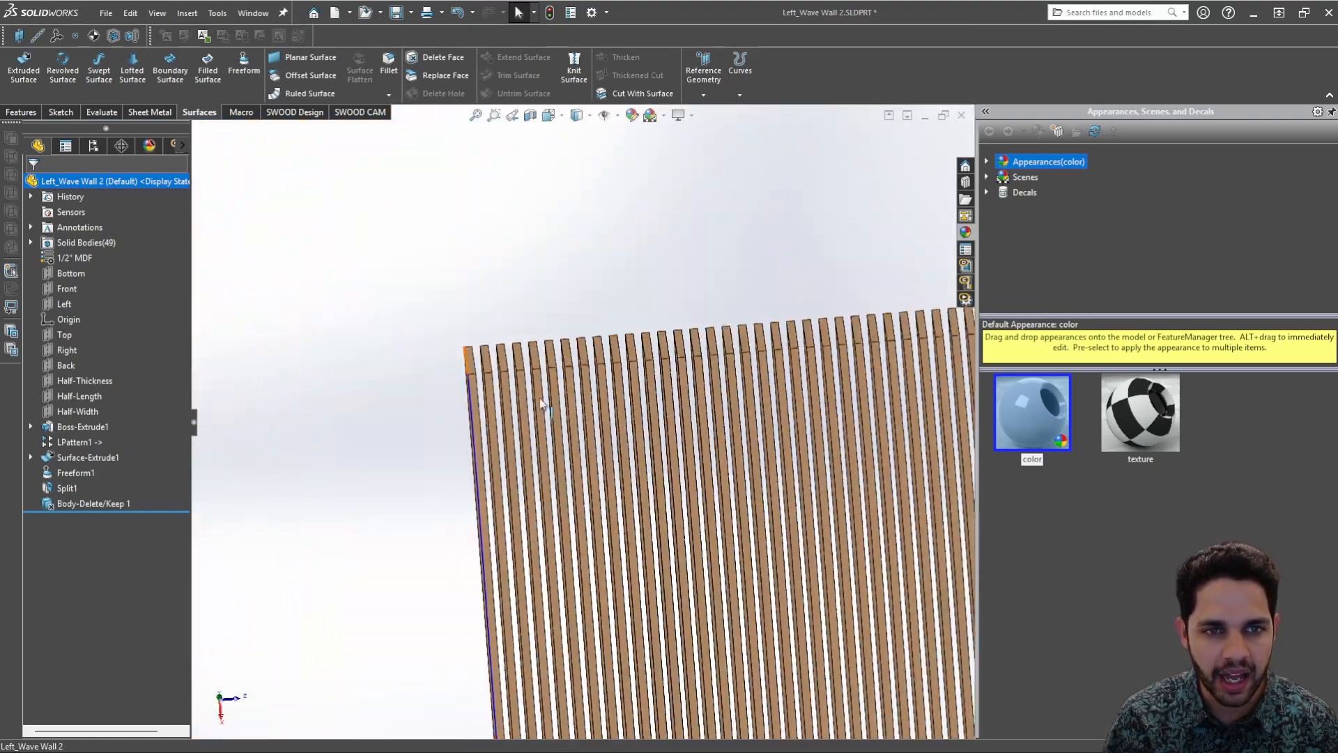
pyautogui.moveTo(452, 407); pyautogui.dragTo(499, 405, button='middle')
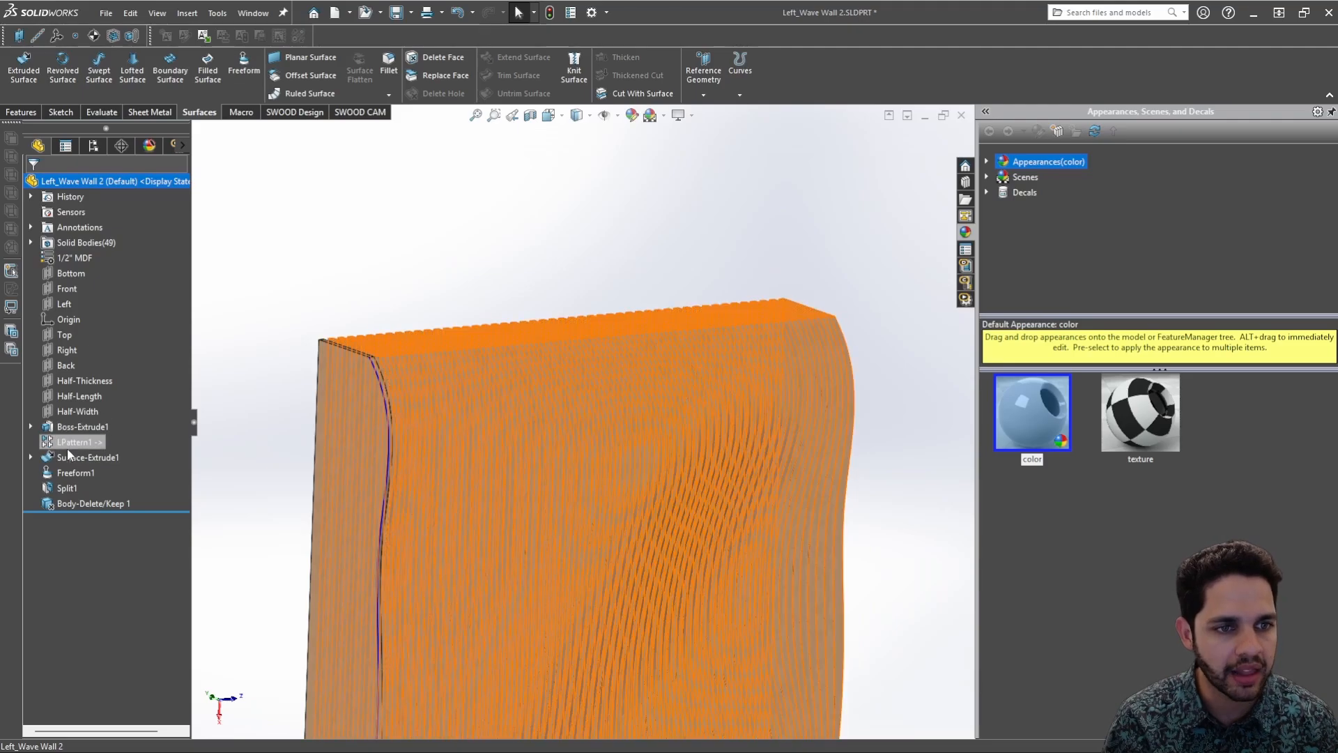
# Edit LPattern1 to set the panel spacing to 1.5 in and dismiss the rebuild warning
pyautogui.click(73, 442)
pyautogui.rightClick(73, 442)
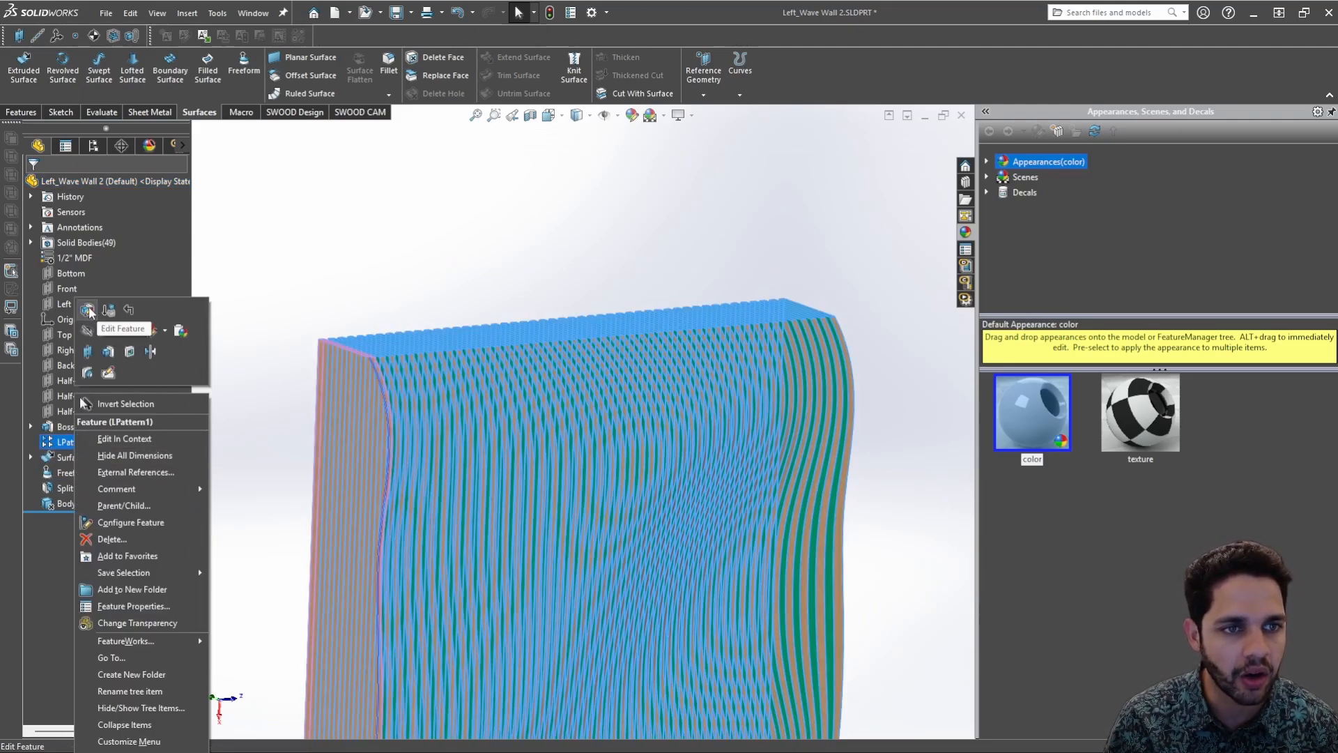
pyautogui.click(88, 310)
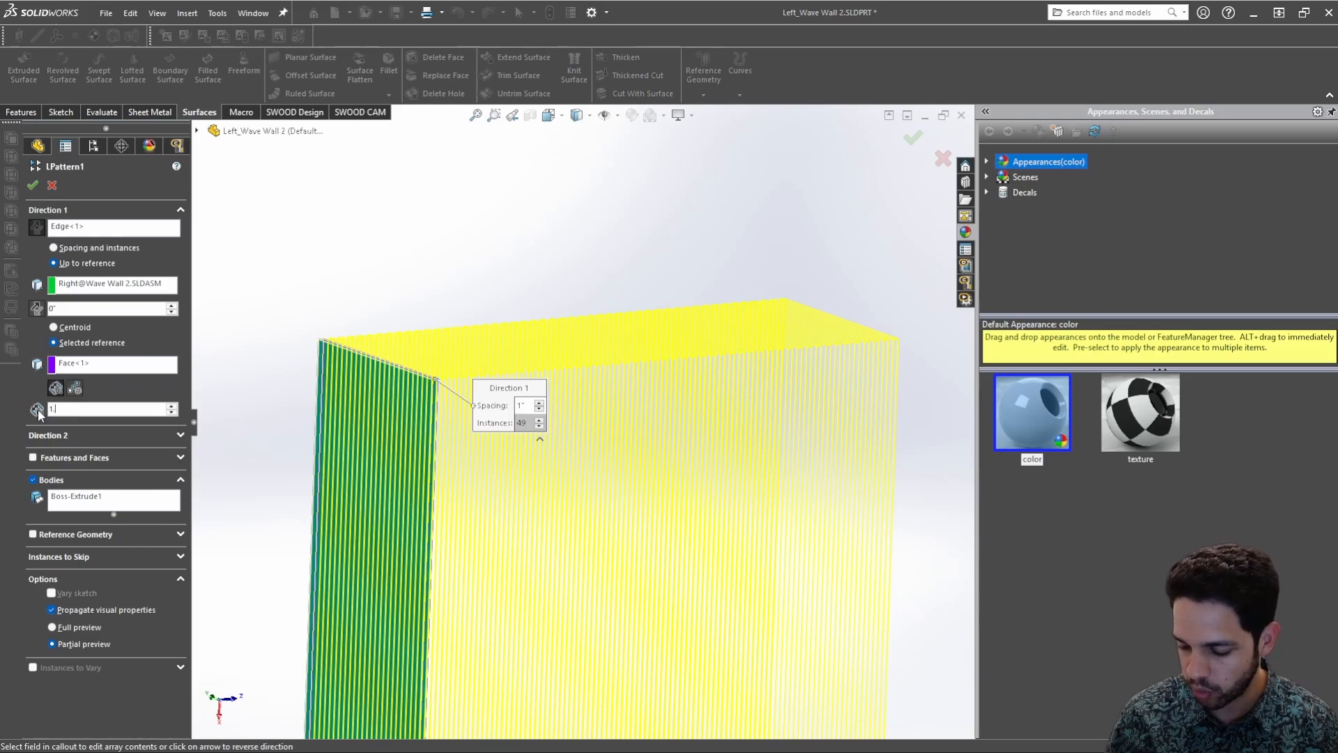
pyautogui.write('1.5')
pyautogui.press('Return')
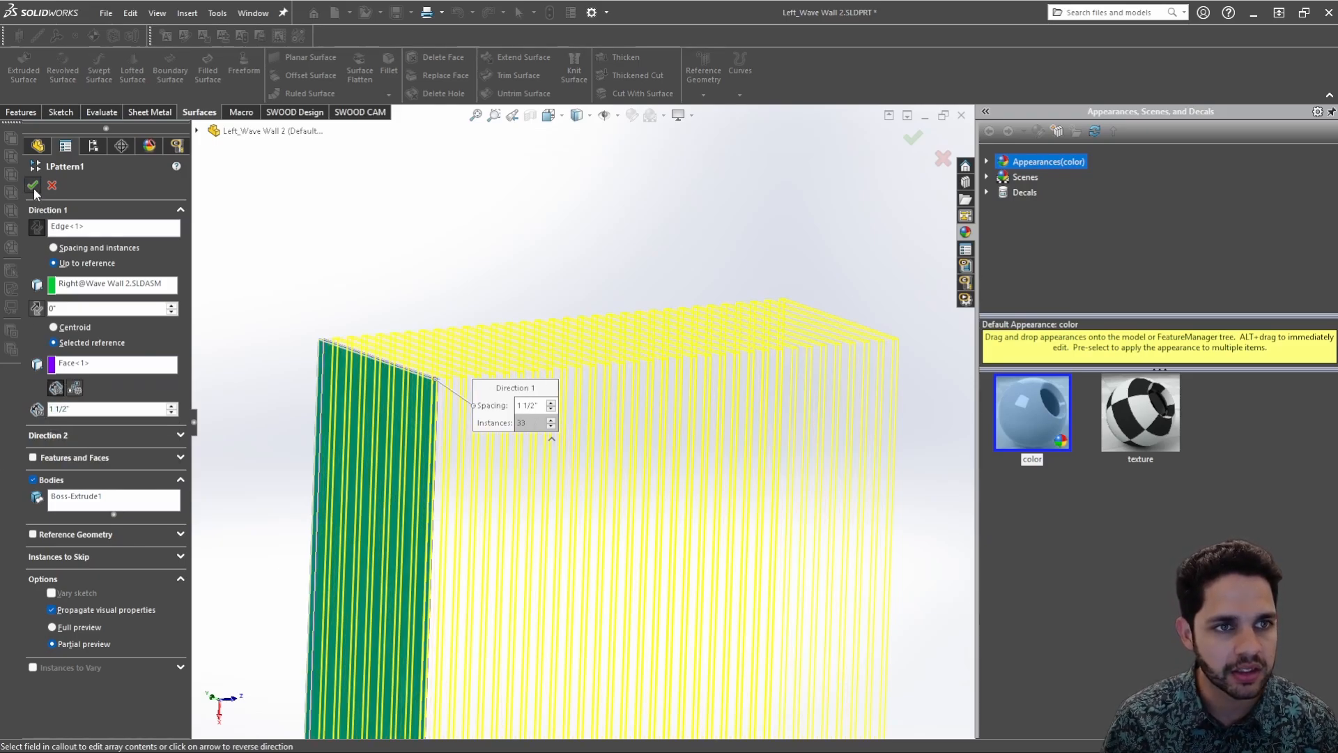
pyautogui.click(33, 185)
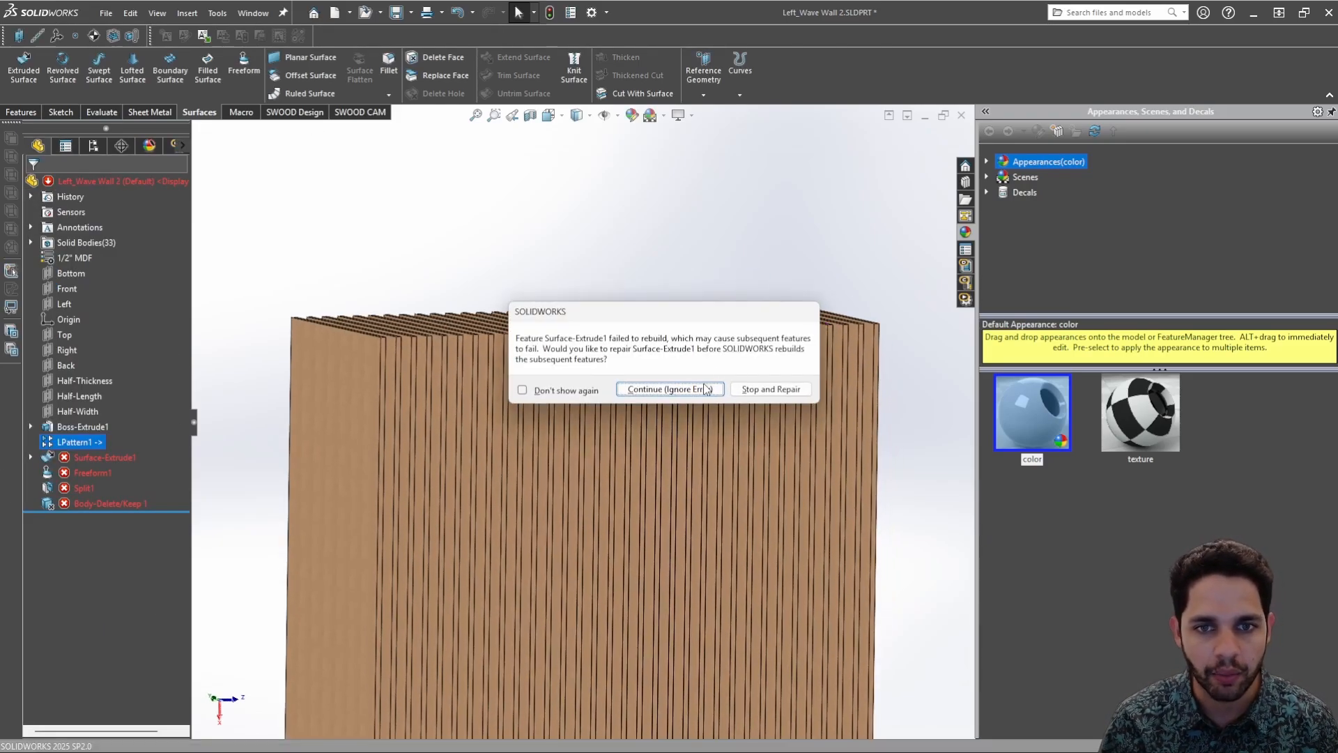
pyautogui.click(734, 390)
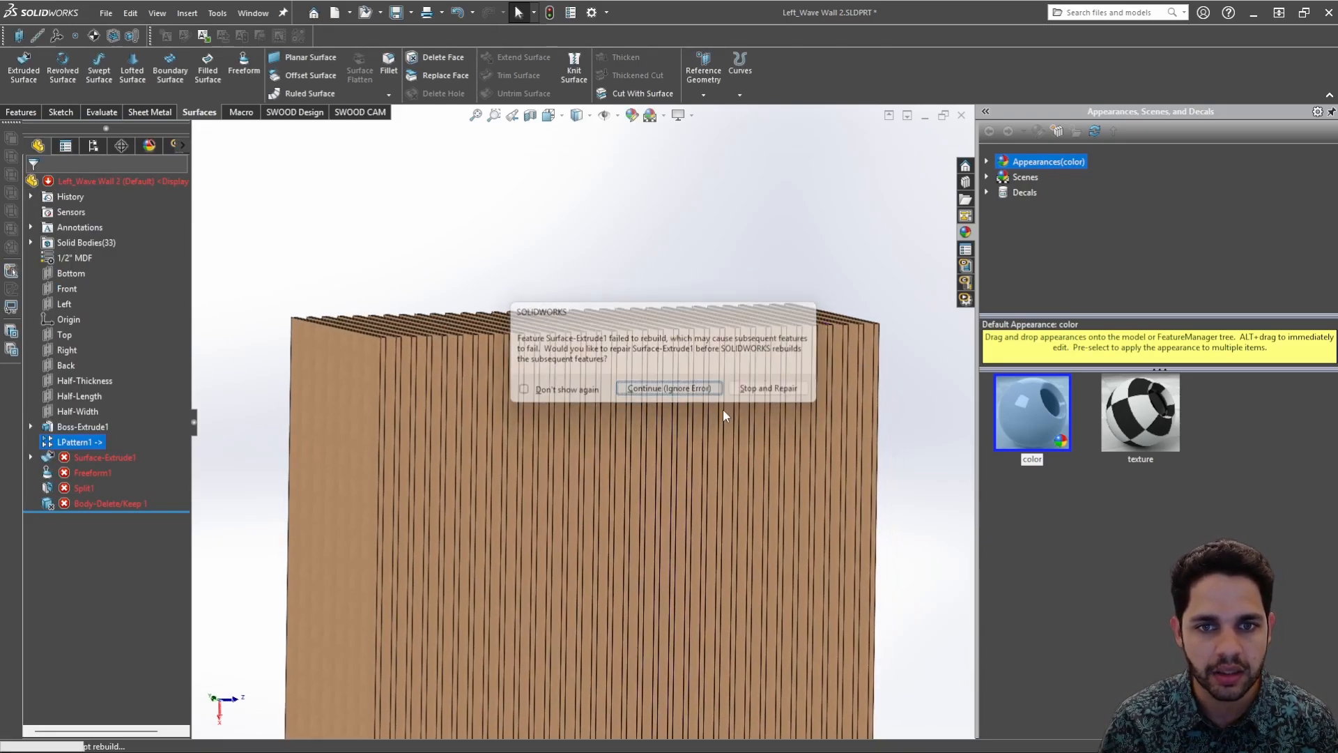
# Repair Surface-Extrude1 by editing its end reference on the last panel, and check the rebuilt wave shape
pyautogui.rightClick(76, 461)
pyautogui.click(113, 296)
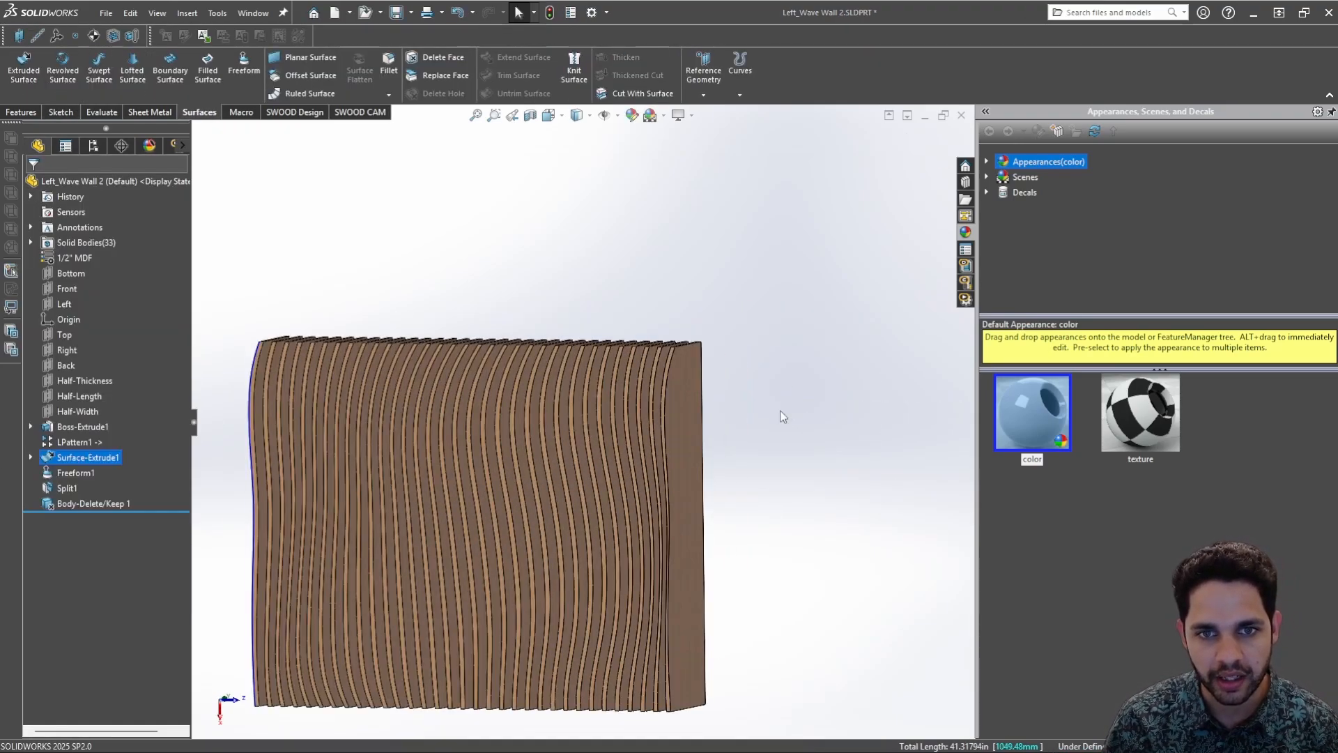
pyautogui.moveTo(780, 410); pyautogui.dragTo(869, 357, button='middle')
pyautogui.press('Escape')
pyautogui.scroll(-3, 579, 494)
pyautogui.moveTo(579, 494); pyautogui.dragTo(498, 482, button='middle')
pyautogui.scroll(4, 499, 503)
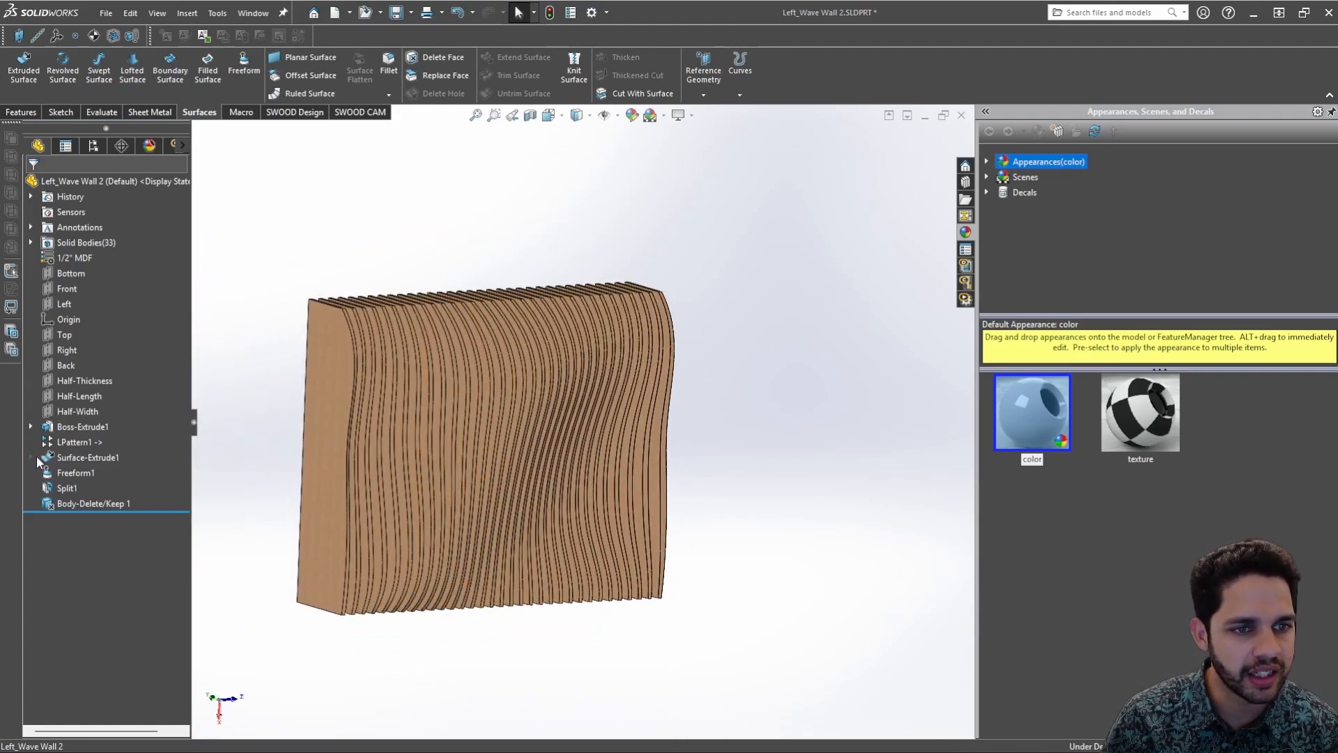
pyautogui.rightClick(63, 473)
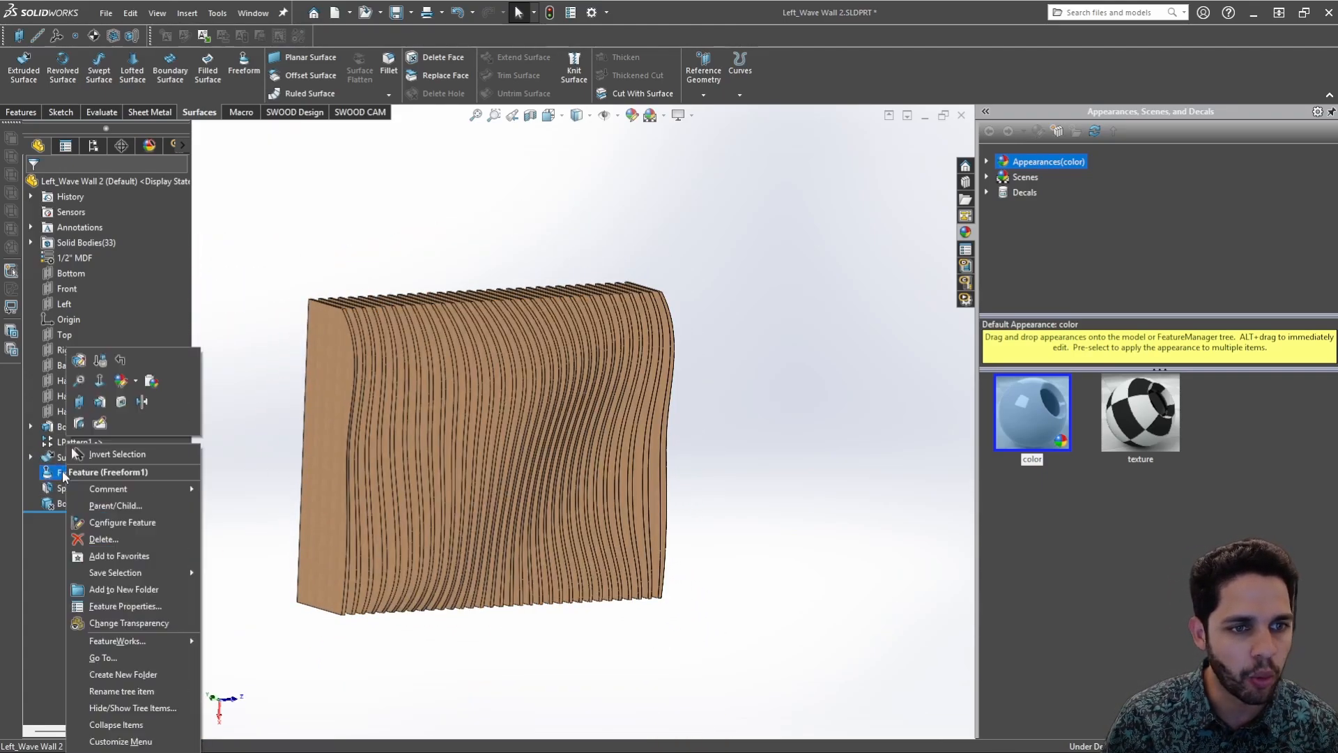
pyautogui.click(80, 359)
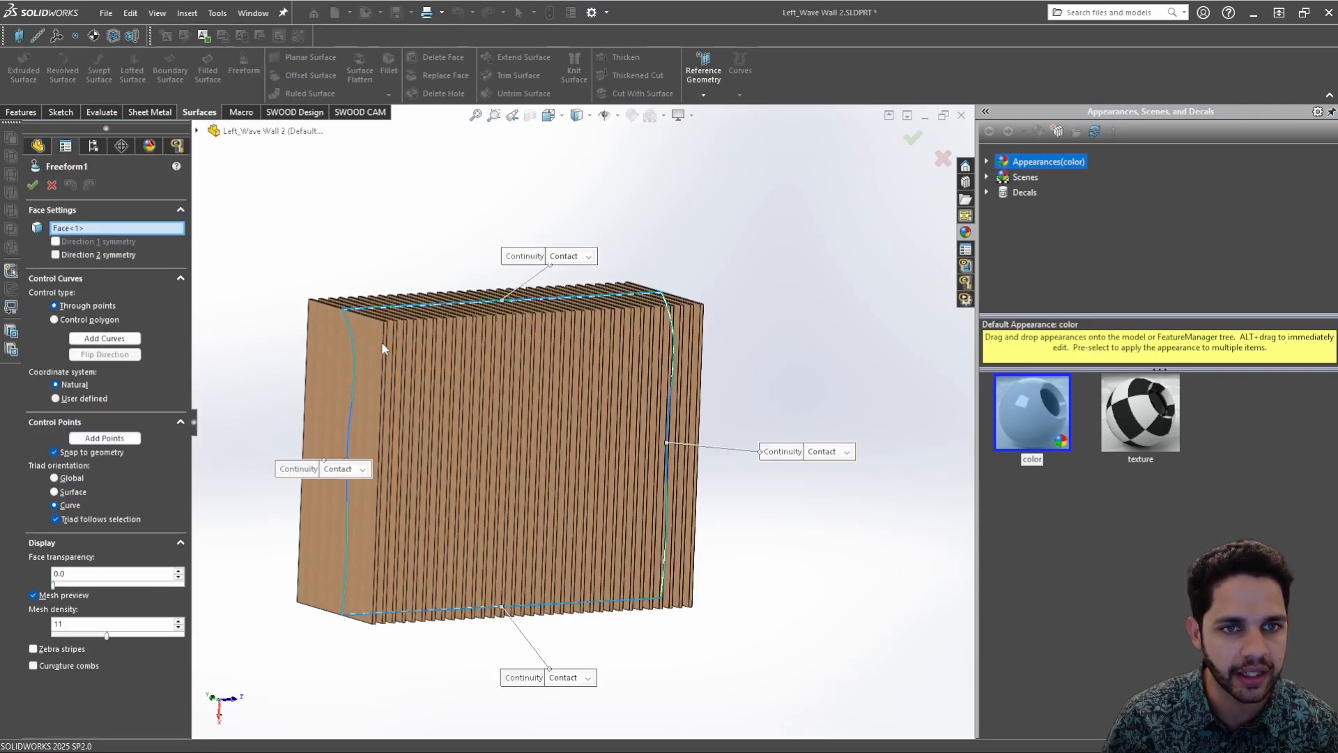
pyautogui.moveTo(383, 347); pyautogui.dragTo(380, 387, button='middle')
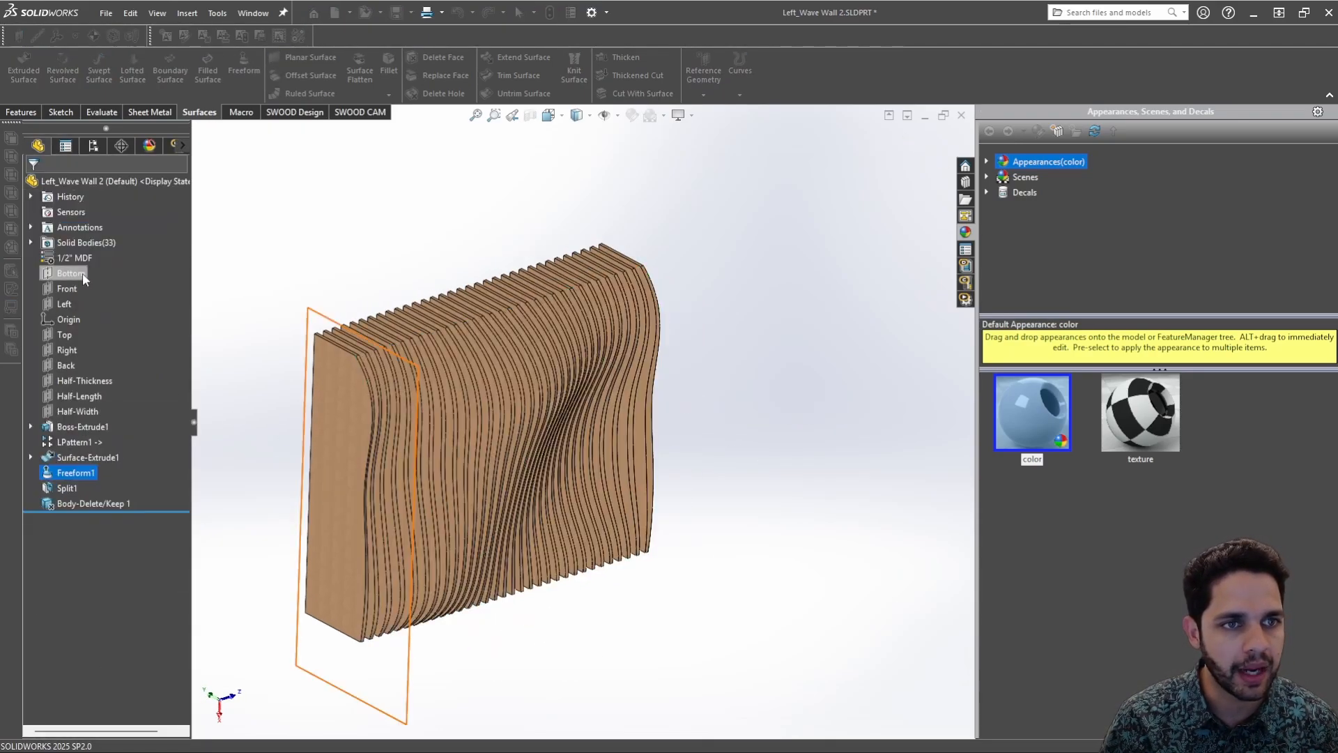
# Hide all Split1 solid bodies and roll the feature history back to just above Body-Delete/Keep 1
pyautogui.click(76, 225)
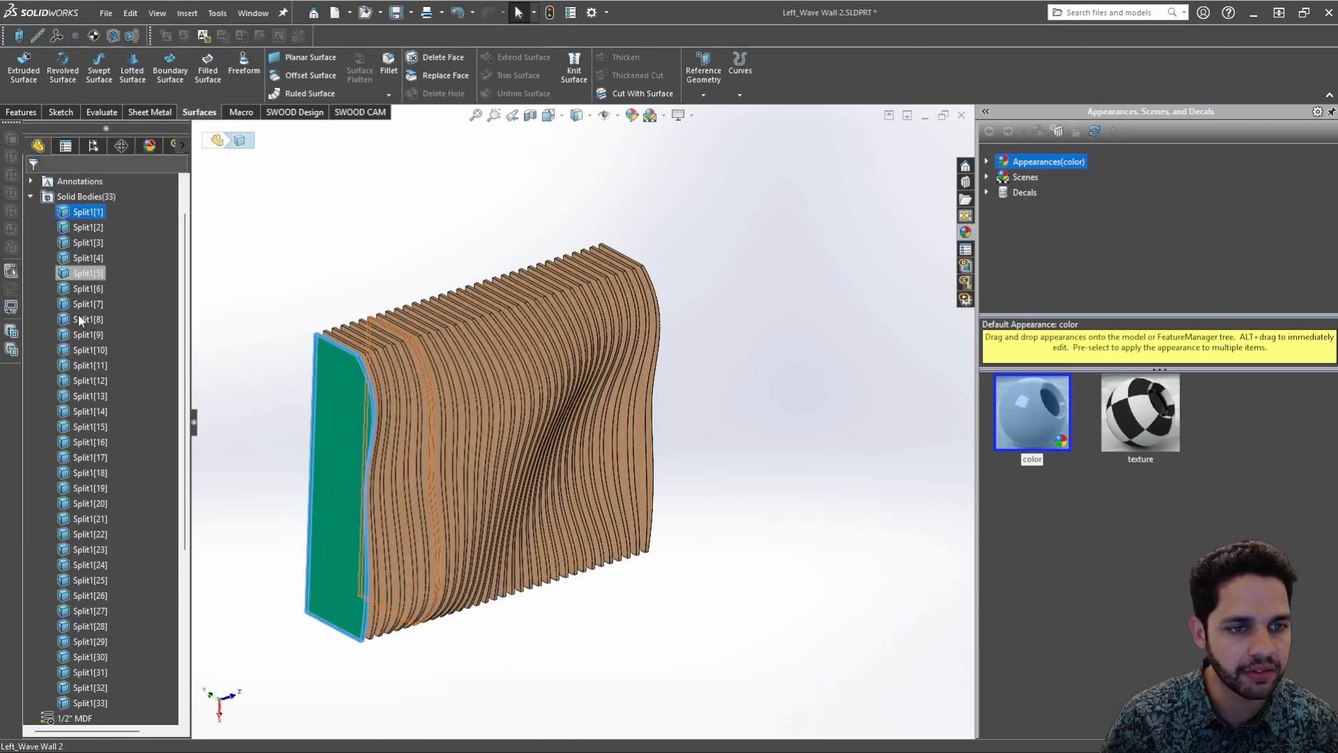
pyautogui.scroll(-2, 102, 612)
pyautogui.keyDown('shift'); pyautogui.click(102, 612); pyautogui.keyUp('shift')
pyautogui.rightClick(102, 612)
pyautogui.click(119, 448)
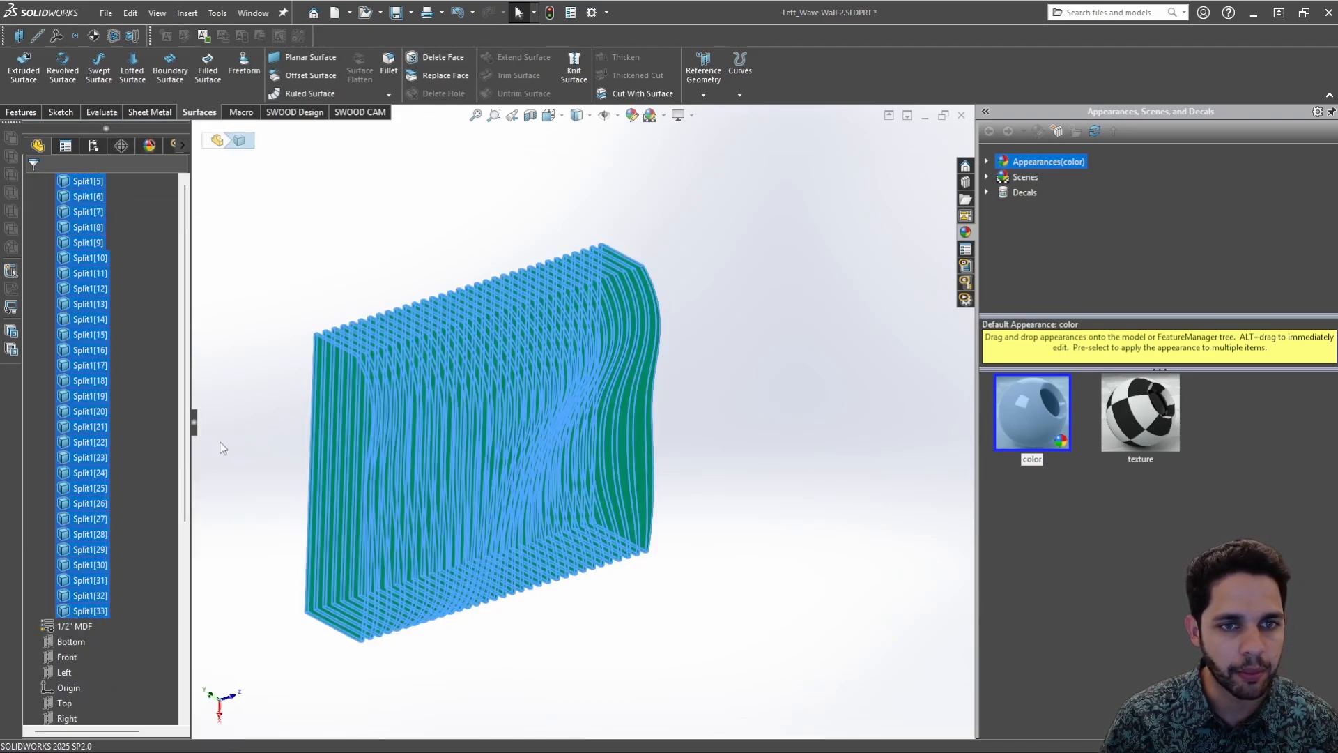
pyautogui.click(249, 418)
pyautogui.scroll(3, 93, 492)
pyautogui.scroll(-7, 94, 492)
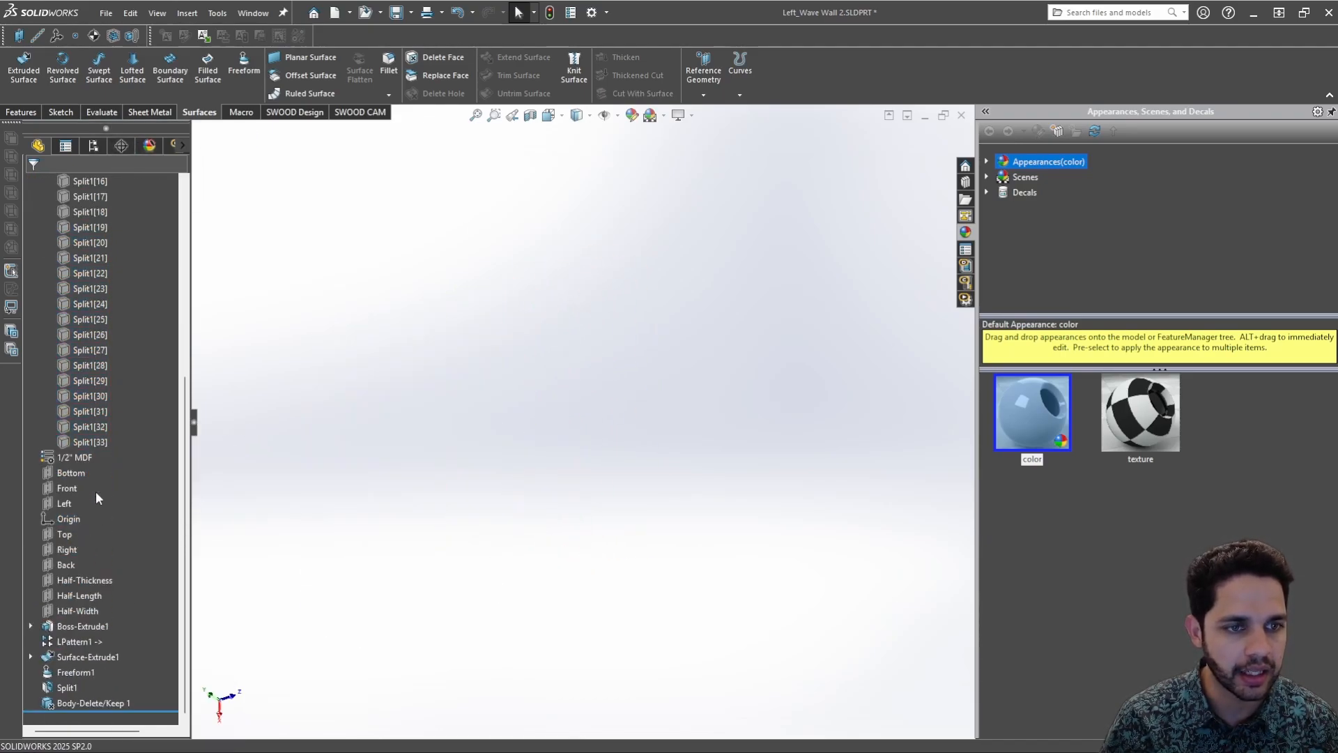
pyautogui.moveTo(94, 710); pyautogui.dragTo(93, 694)
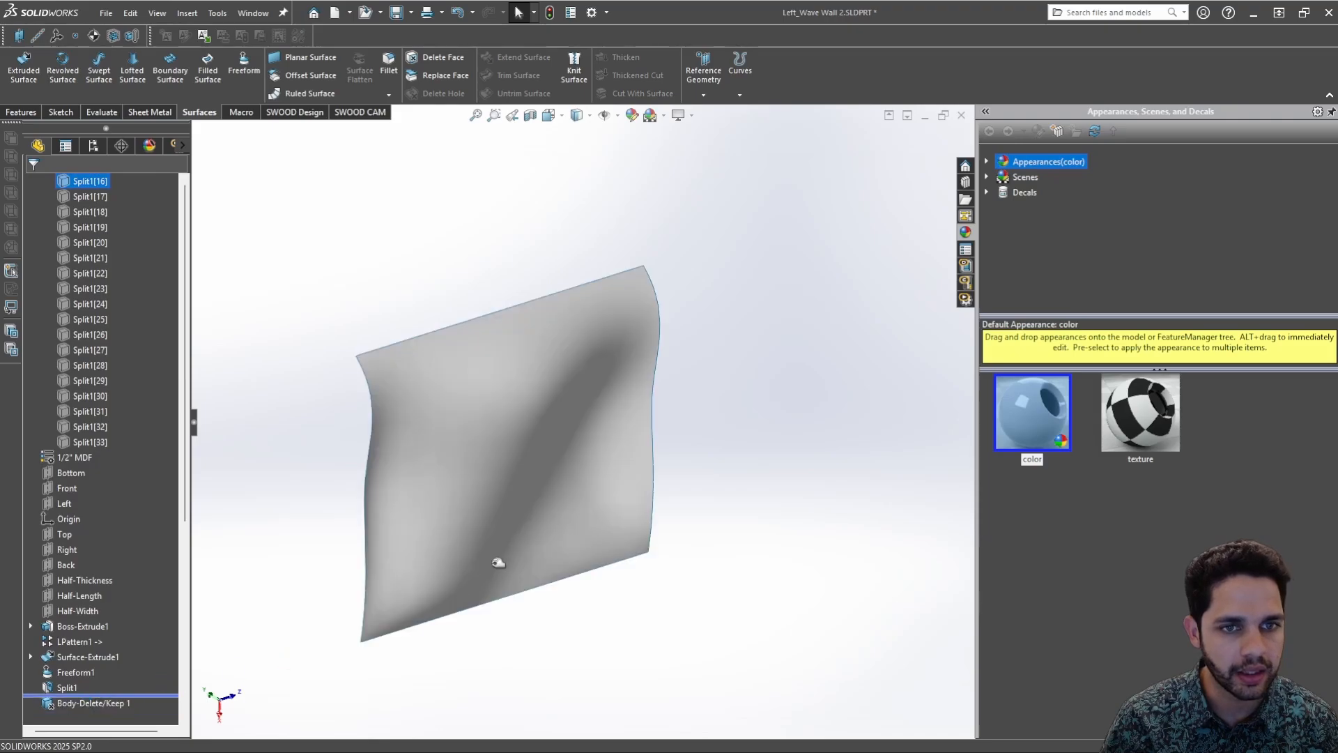
# Edit Freeform1 and move control points on the upper control curve, bringing the middle one to about 3.41 in along X
pyautogui.rightClick(81, 670)
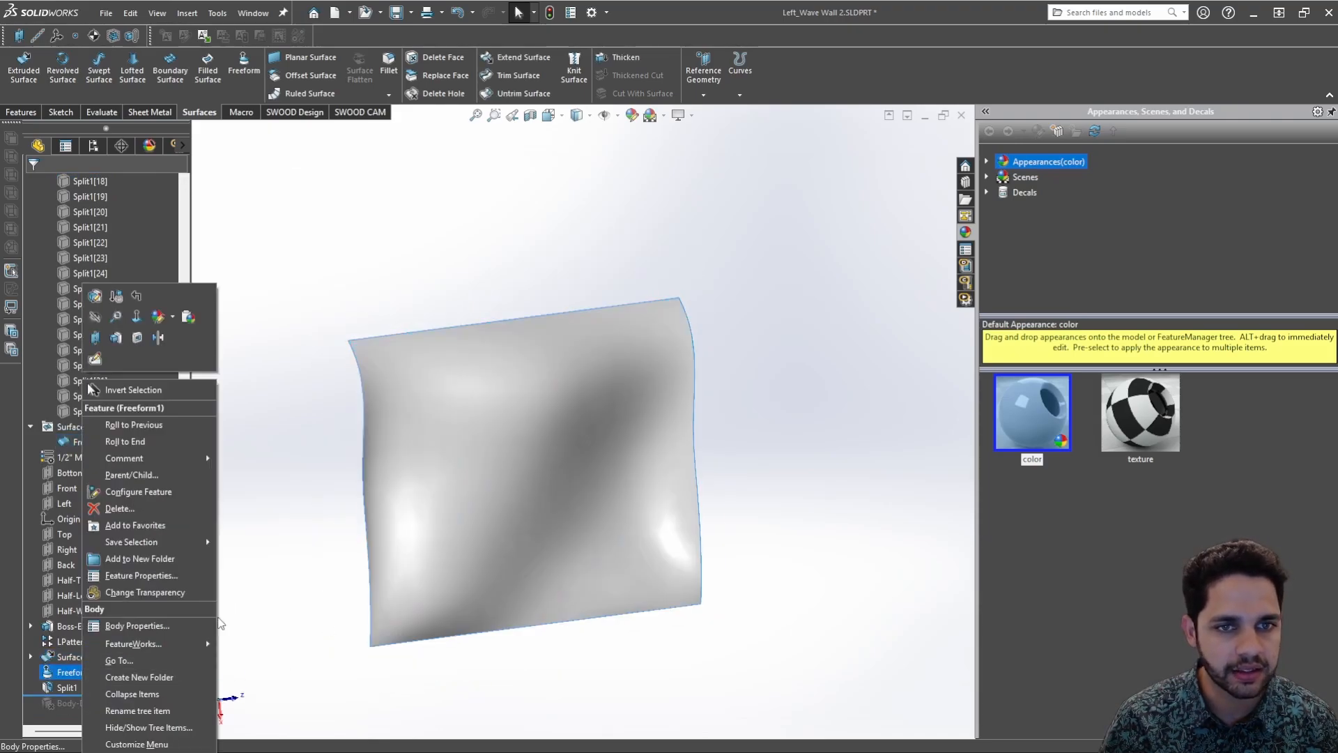
pyautogui.click(95, 316)
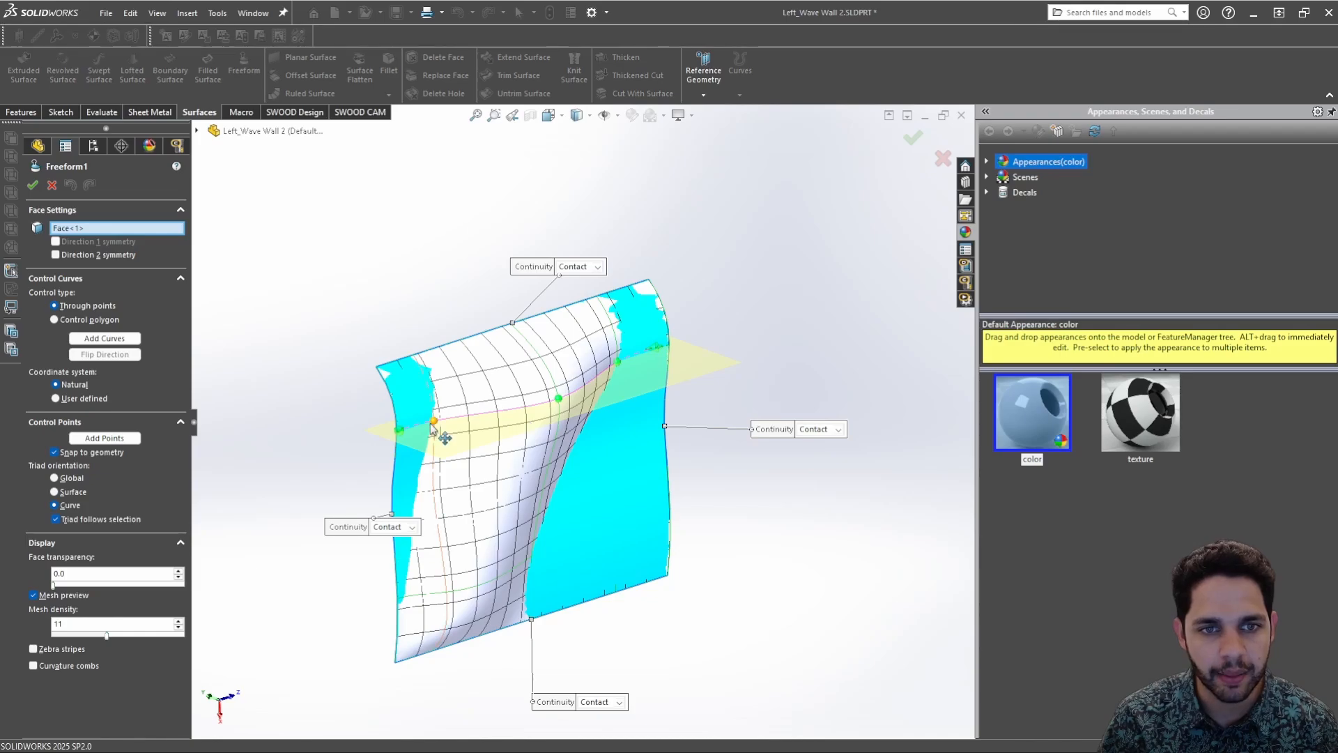
pyautogui.click(433, 422)
pyautogui.moveTo(434, 422); pyautogui.dragTo(449, 413)
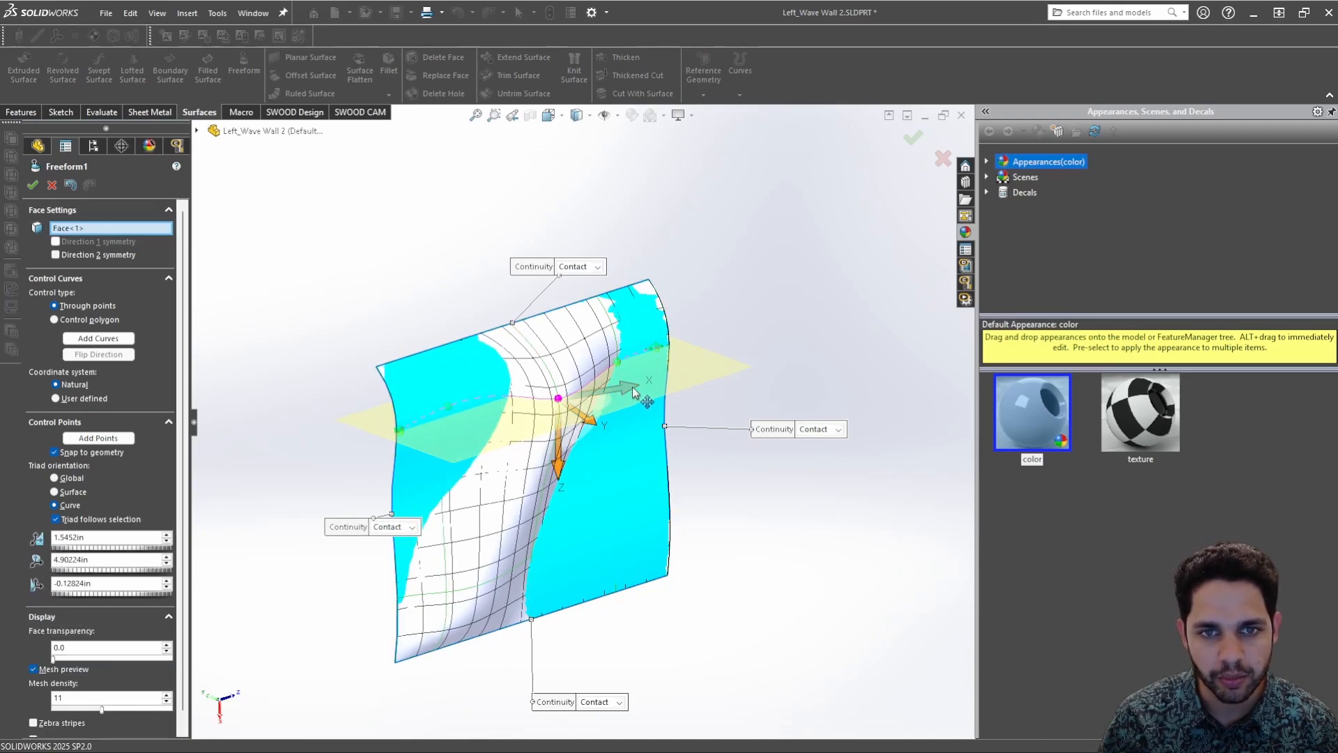
pyautogui.moveTo(634, 392); pyautogui.dragTo(584, 391)
pyautogui.moveTo(611, 447); pyautogui.dragTo(598, 354, button='middle')
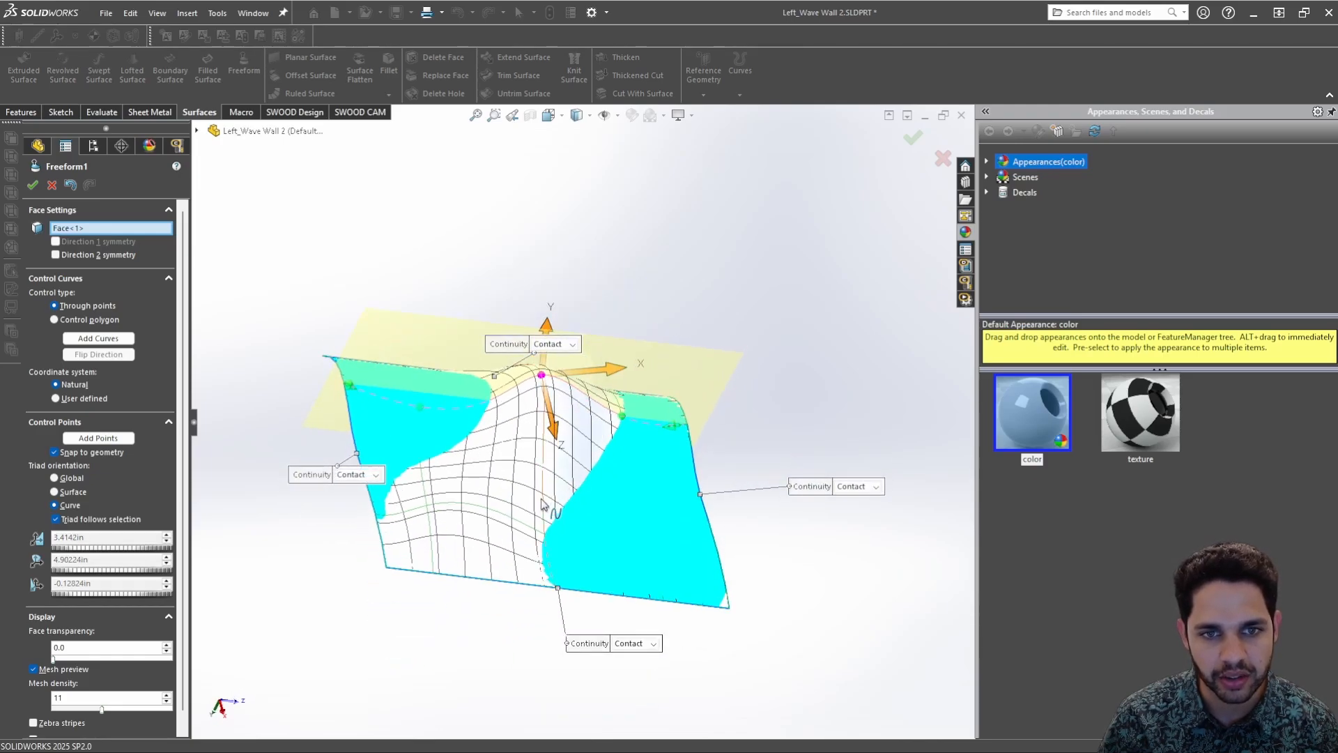
# Pull the lower control point of the freeform surface outward to about 8.3 in
pyautogui.moveTo(543, 503); pyautogui.dragTo(540, 593, button='middle')
pyautogui.click(551, 557)
pyautogui.moveTo(521, 590); pyautogui.dragTo(477, 583)
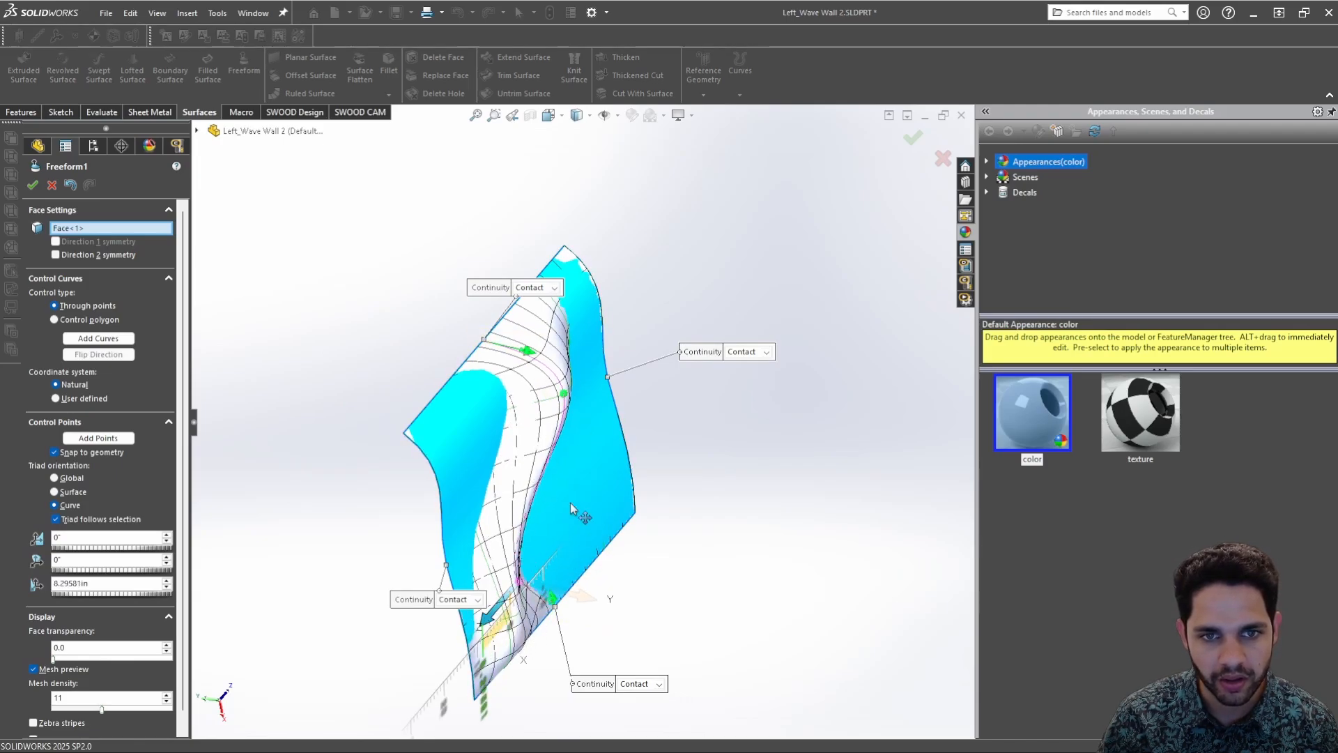
pyautogui.moveTo(550, 487); pyautogui.dragTo(481, 608, button='middle')
pyautogui.scroll(1, 481, 608)
pyautogui.scroll(-3, 649, 383)
pyautogui.moveTo(627, 386); pyautogui.dragTo(577, 414, button='middle')
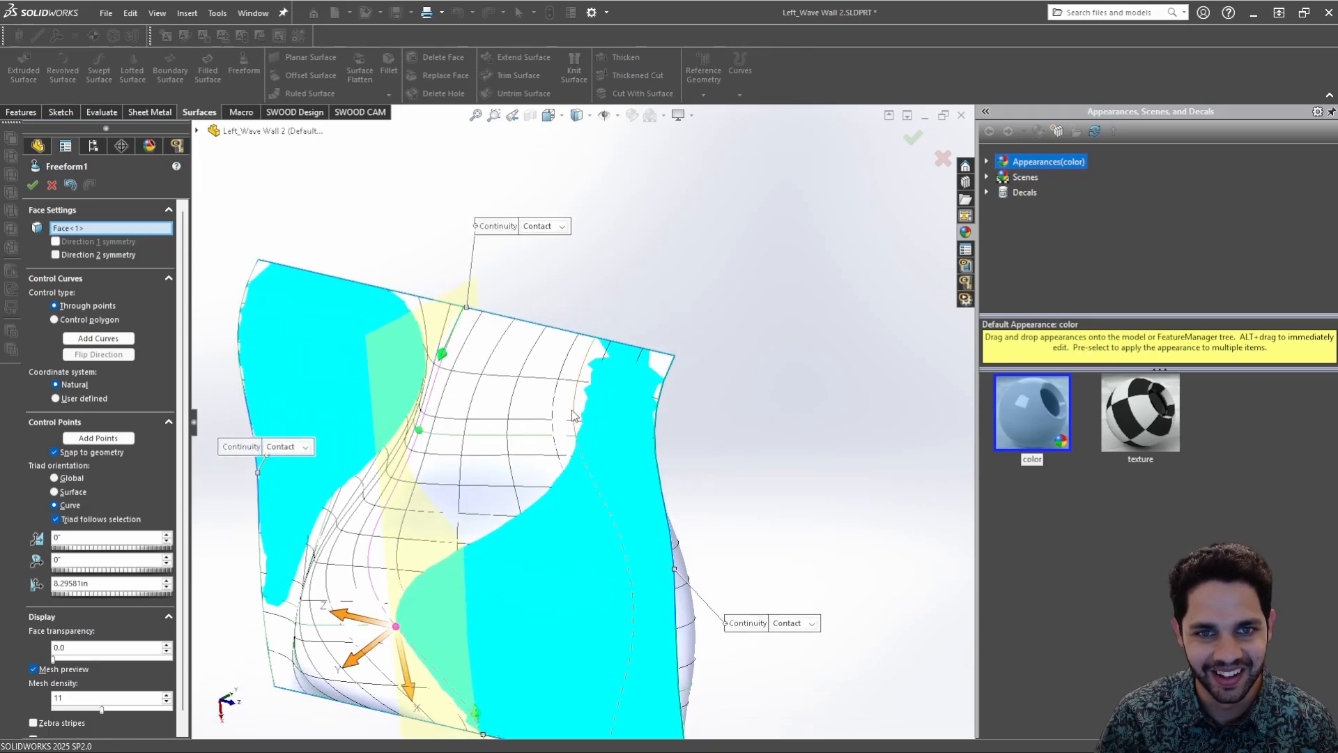
# Adjust the lower control point on the control curve near the opposite side edge and accept the Freeform1 edit
pyautogui.click(577, 417)
pyautogui.scroll(2, 613, 528)
pyautogui.click(616, 593)
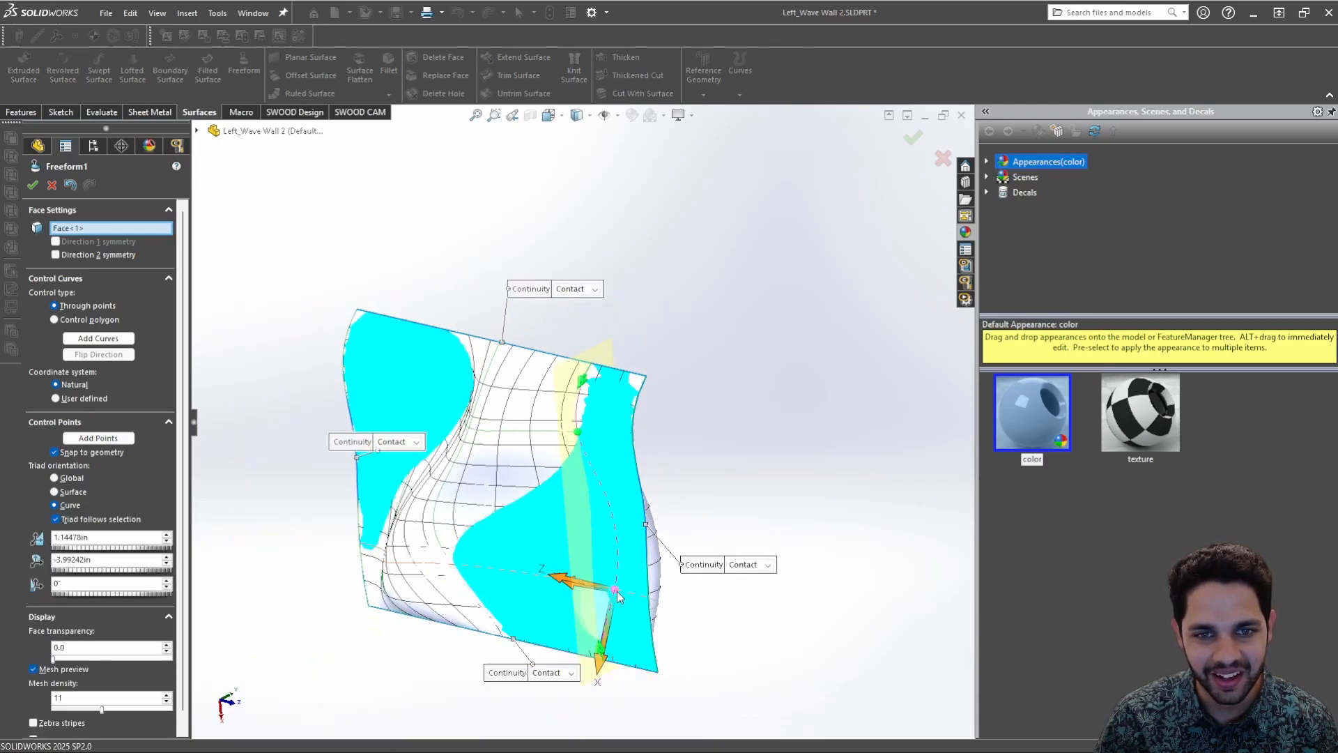
pyautogui.moveTo(617, 593); pyautogui.dragTo(562, 585, button='middle')
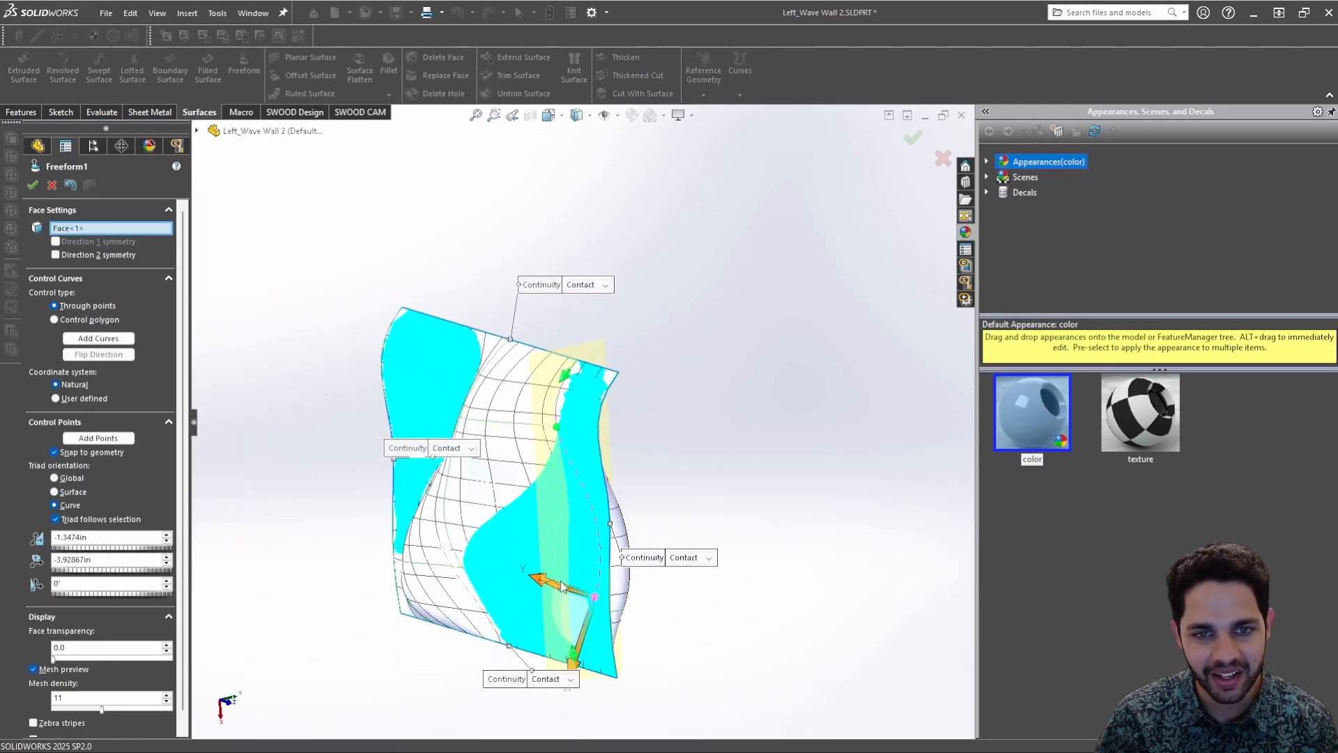
pyautogui.moveTo(554, 588); pyautogui.dragTo(538, 573)
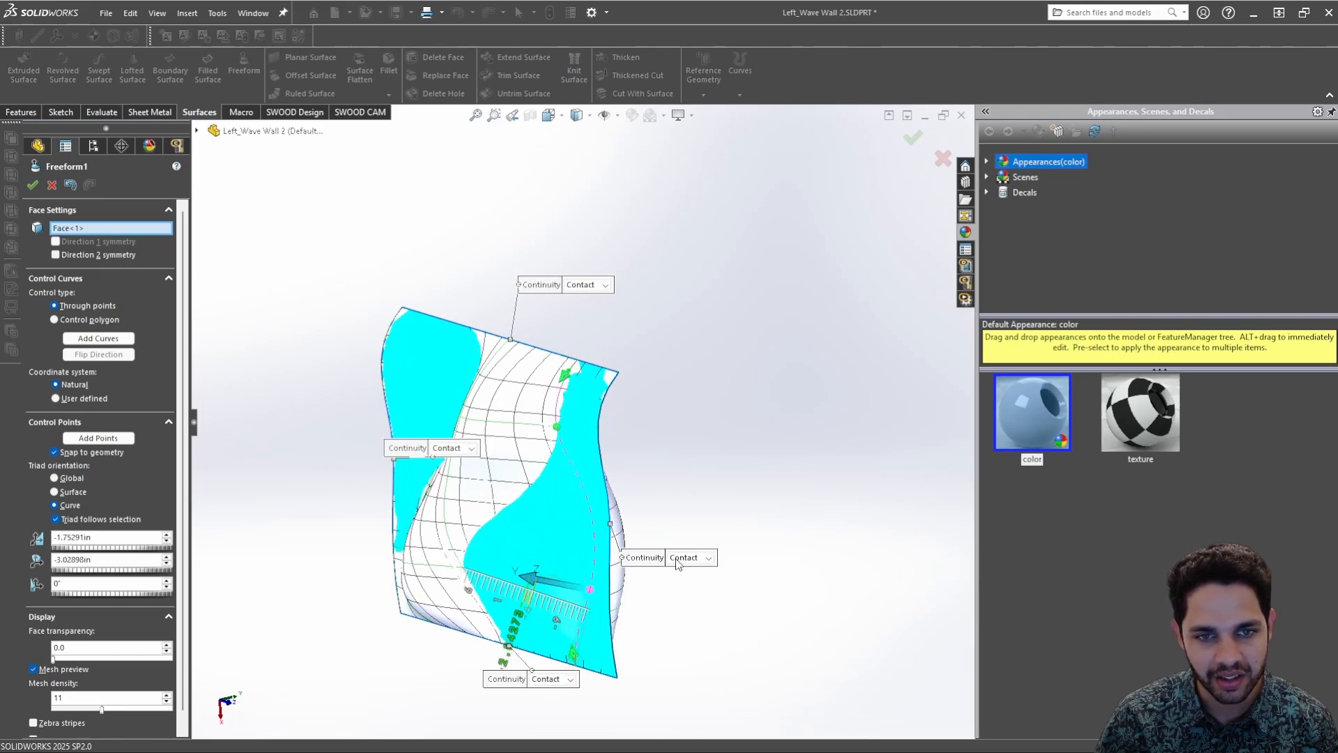
pyautogui.moveTo(754, 573); pyautogui.dragTo(600, 544, button='middle')
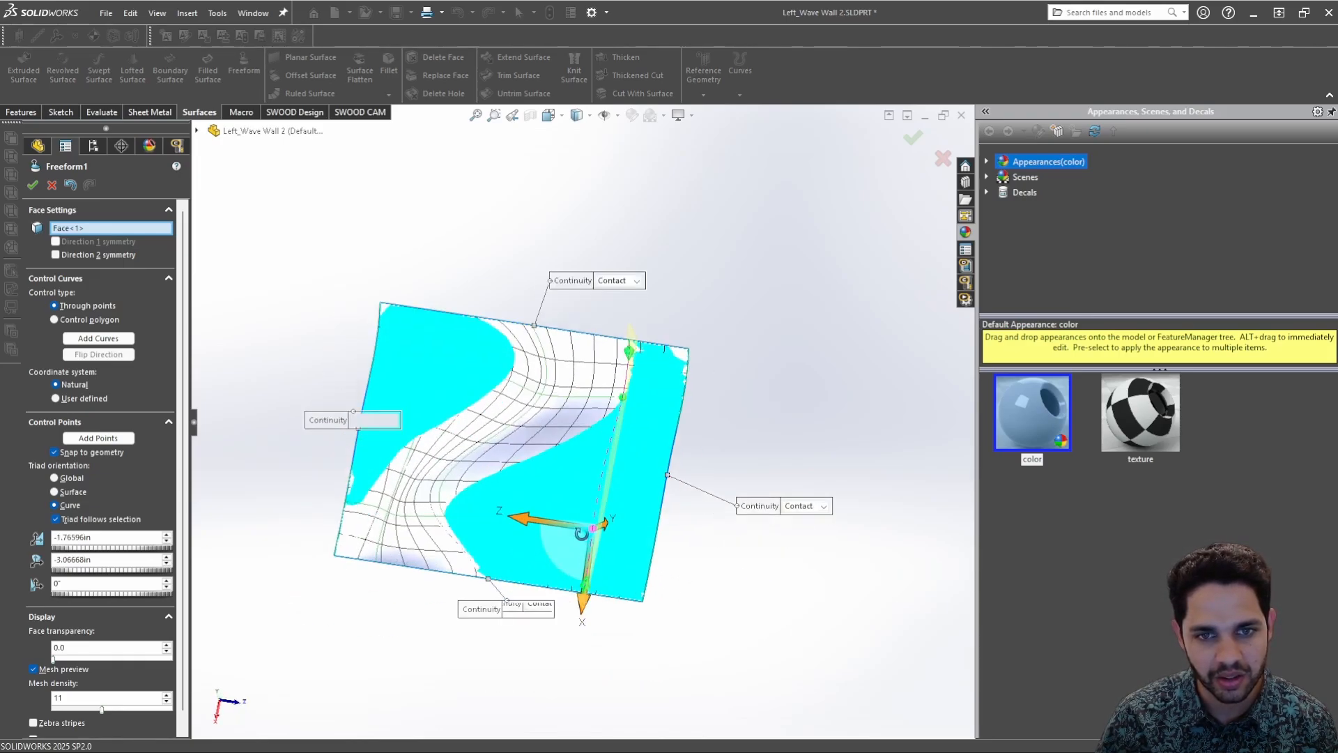
pyautogui.moveTo(500, 521); pyautogui.dragTo(491, 519)
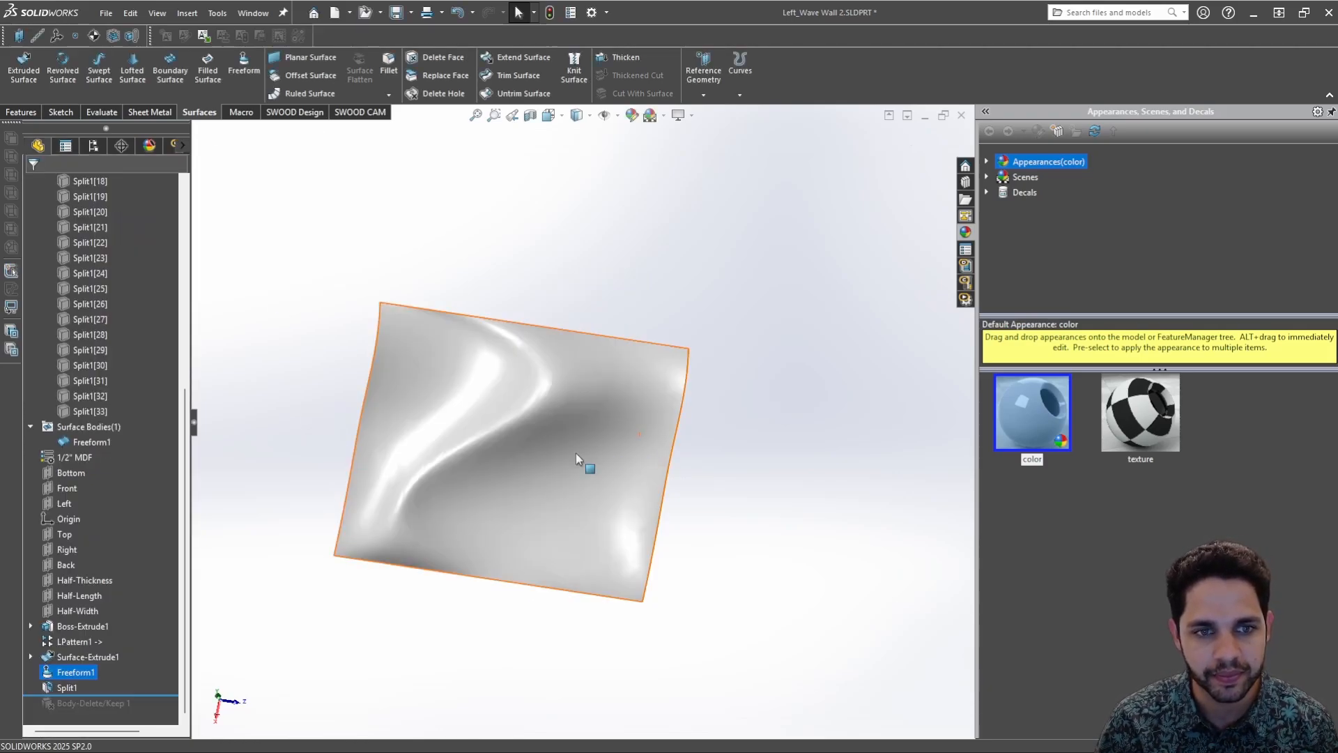
# Show all Split1 solid bodies again and roll the feature history forward past Body-Delete/Keep 1
pyautogui.scroll(8, 71, 248)
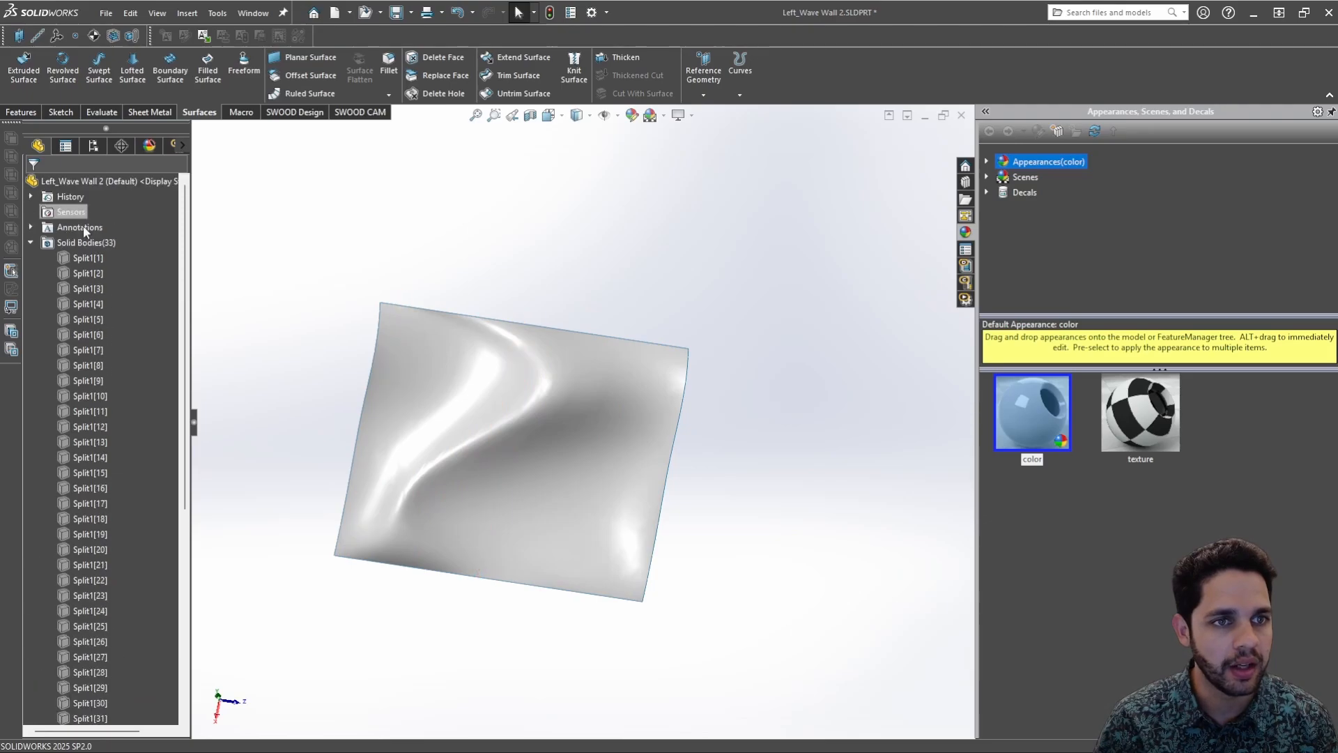
pyautogui.click(89, 264)
pyautogui.scroll(-5, 111, 520)
pyautogui.keyDown('shift'); pyautogui.click(89, 521); pyautogui.keyUp('shift')
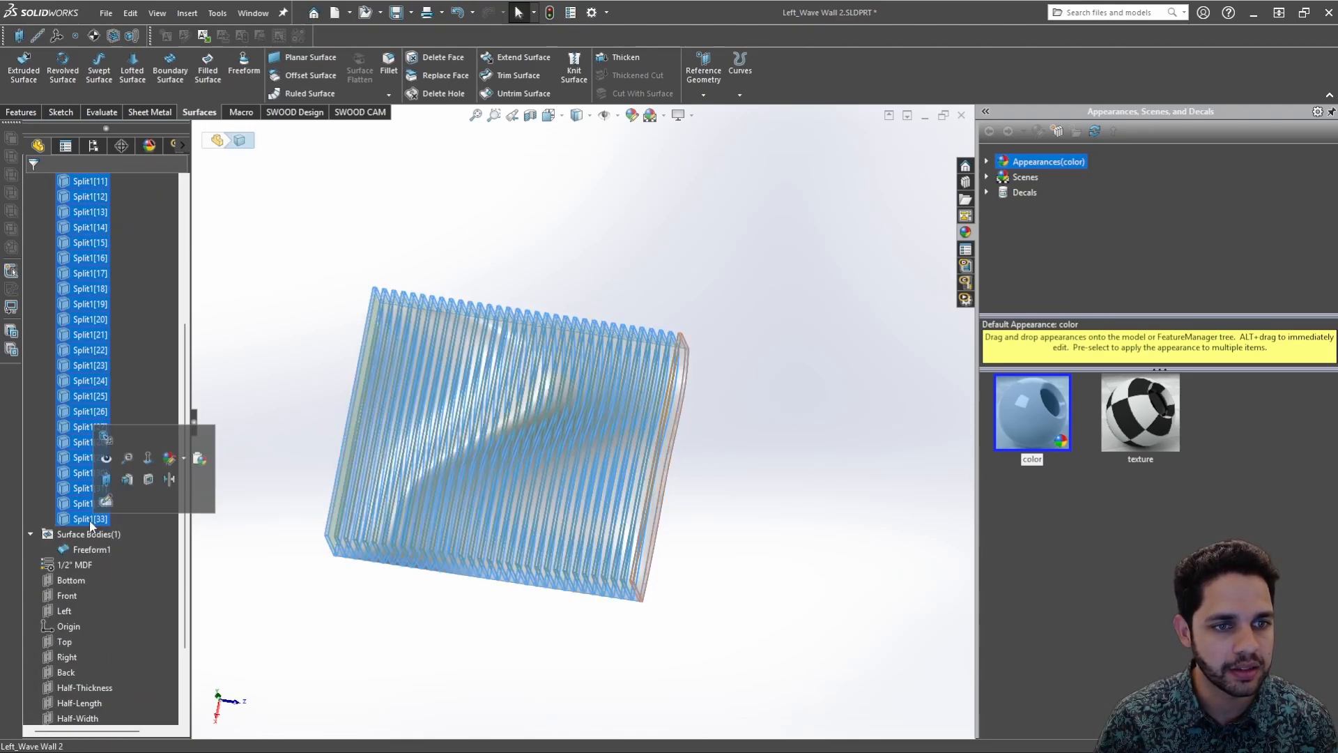
pyautogui.rightClick(90, 521)
pyautogui.click(106, 450)
pyautogui.moveTo(694, 440); pyautogui.dragTo(701, 398, button='middle')
pyautogui.scroll(-3, 325, 352)
pyautogui.scroll(-3, 95, 630)
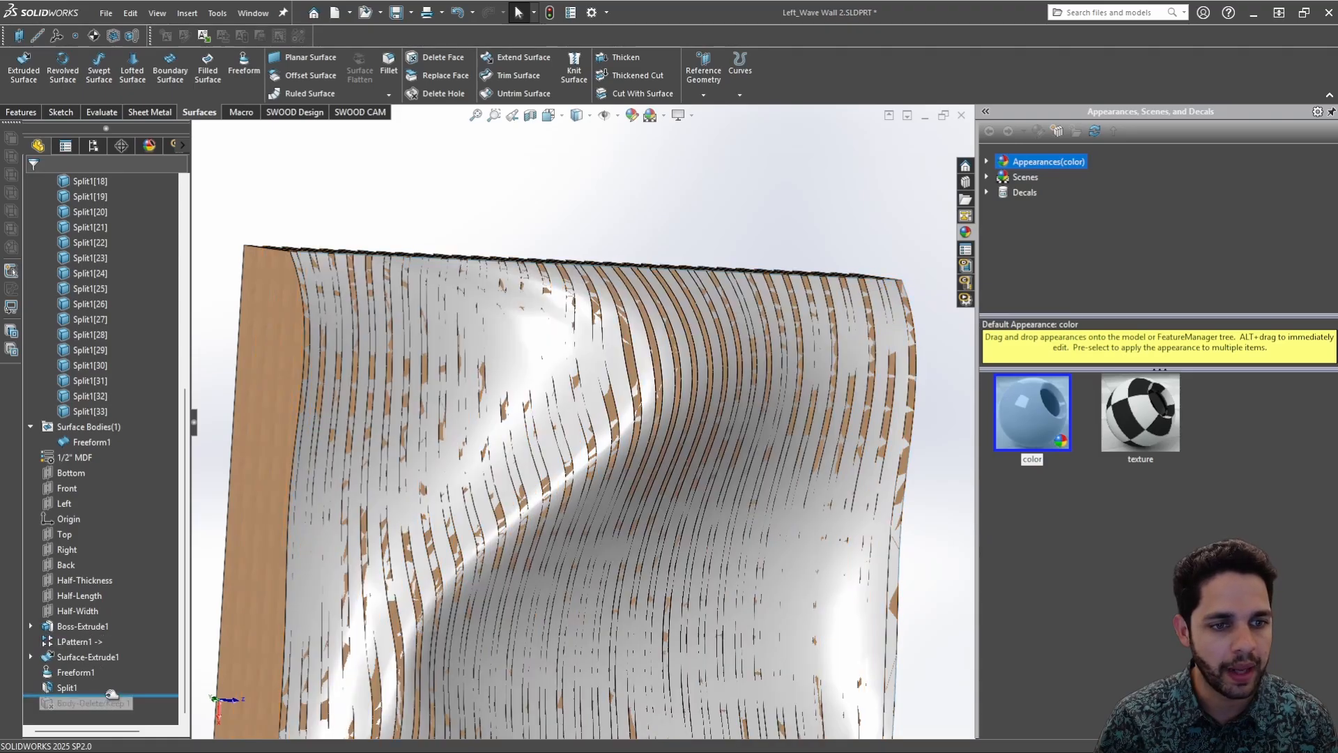
pyautogui.moveTo(112, 708); pyautogui.dragTo(111, 711)
pyautogui.moveTo(669, 341); pyautogui.dragTo(862, 331, button='middle')
pyautogui.scroll(8, 32, 488)
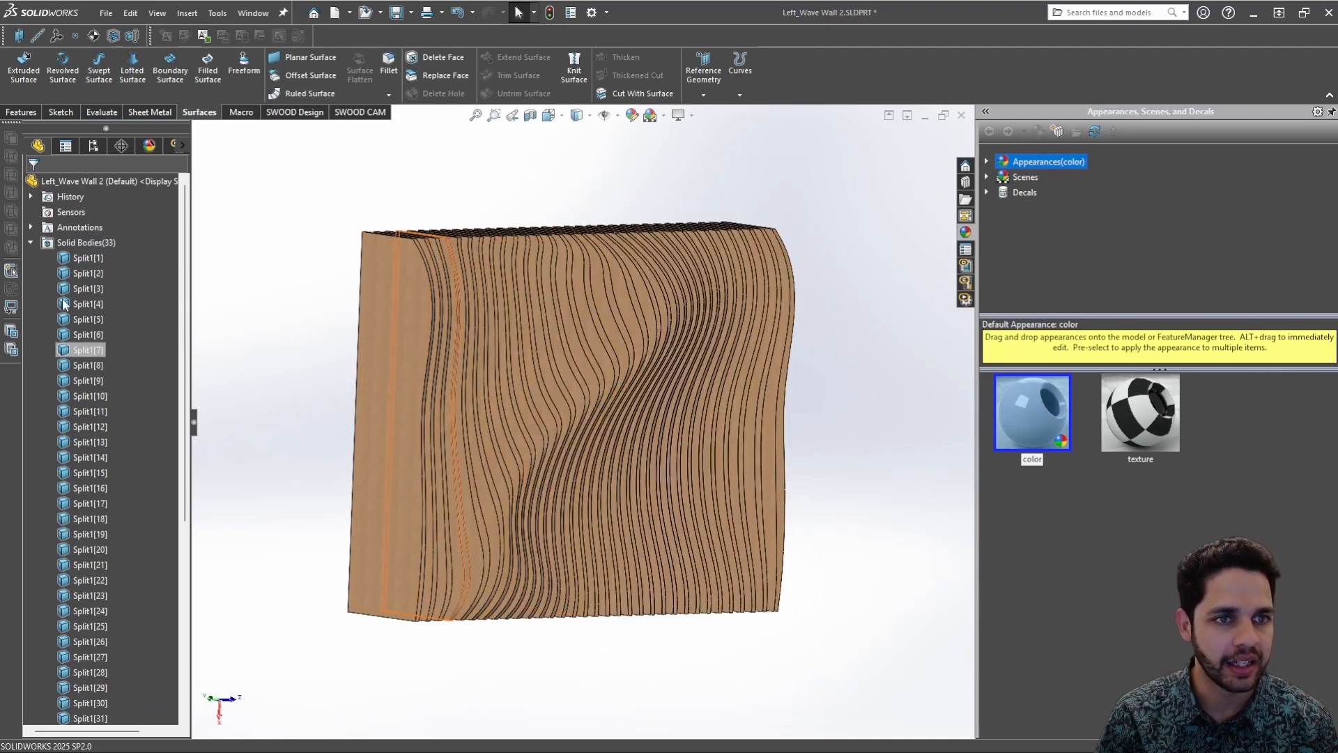
# Collapse the solid bodies list, rebuild Left_Wave Wall 2 and close it to return to the Wave Wall 2 assembly
pyautogui.click(31, 242)
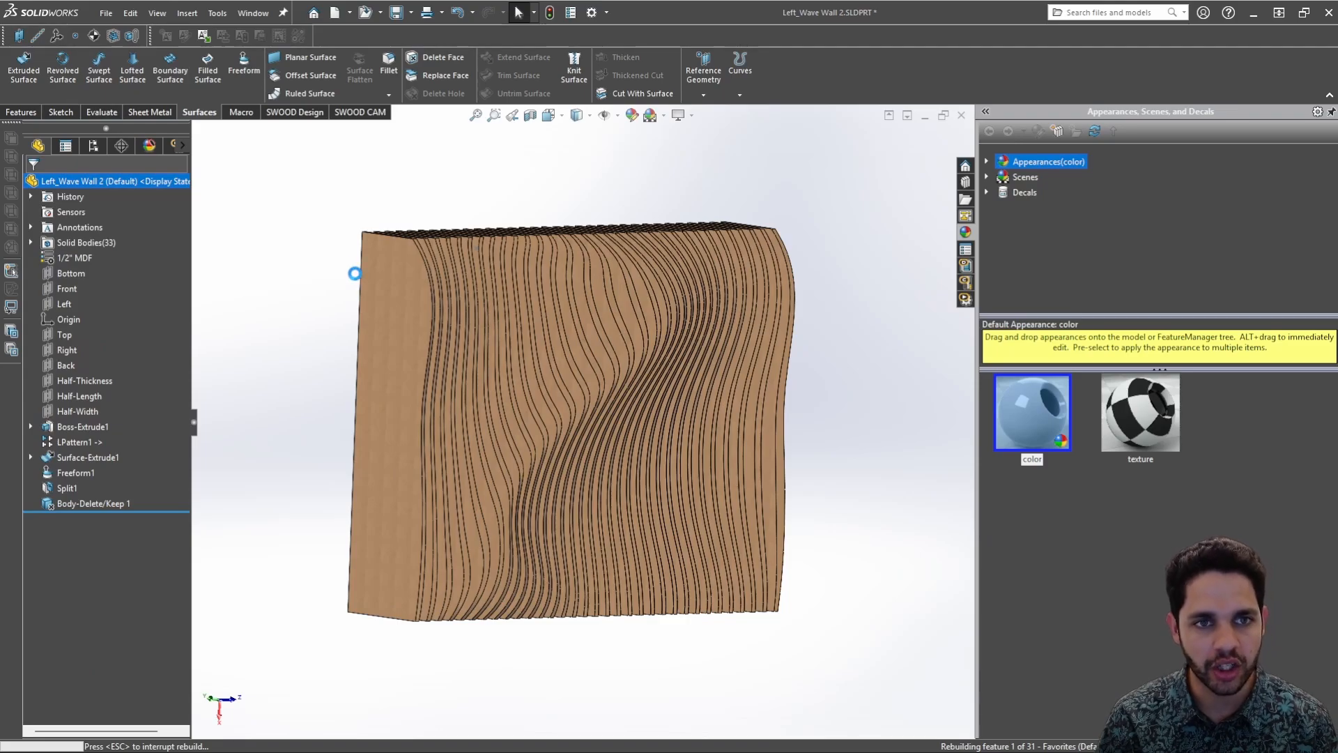
pyautogui.moveTo(436, 278); pyautogui.dragTo(864, 159, button='middle')
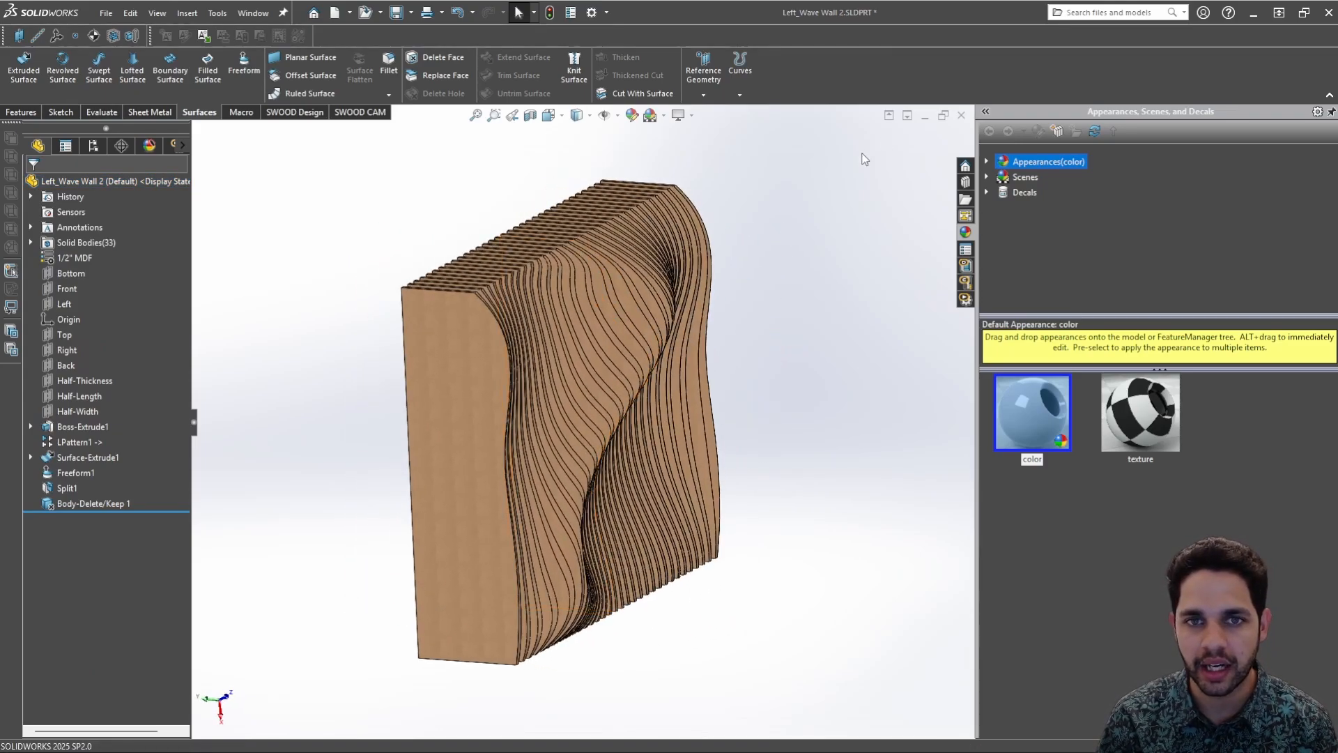
pyautogui.click(962, 116)
pyautogui.click(643, 382)
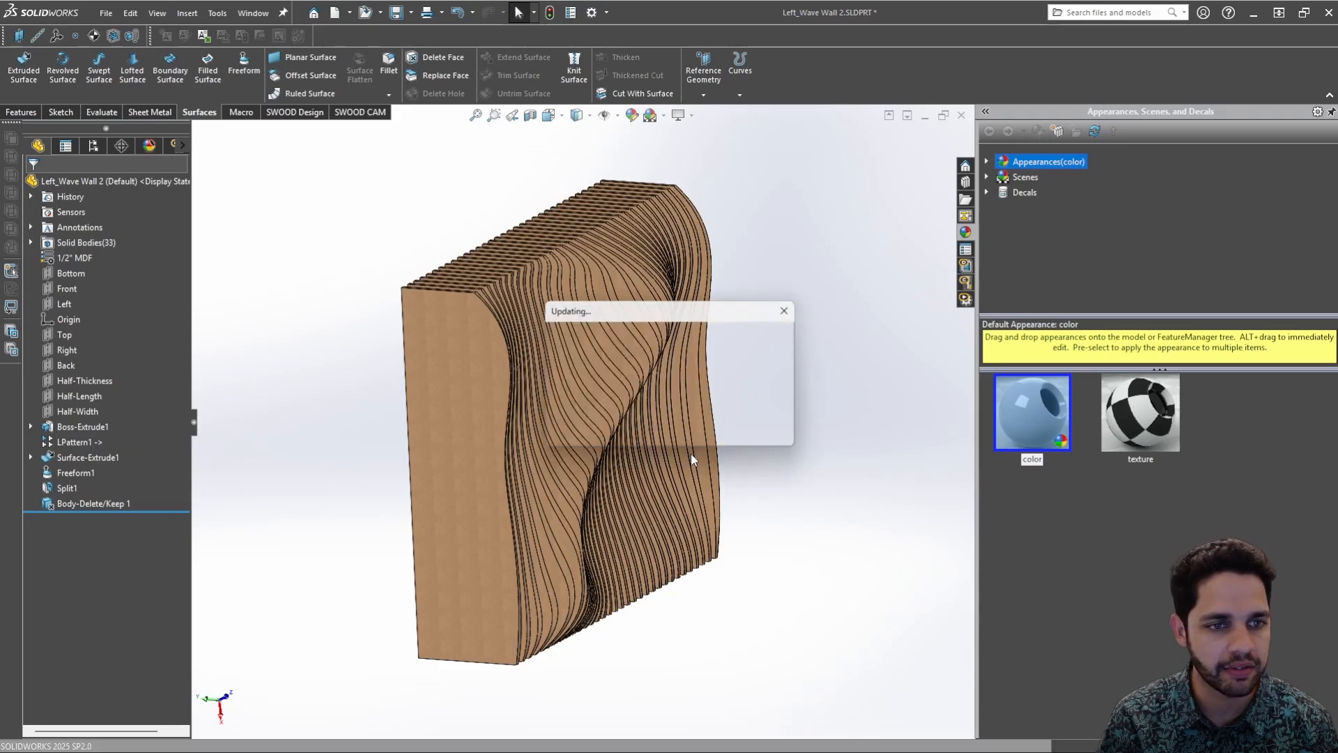
pyautogui.moveTo(629, 423); pyautogui.dragTo(664, 426, button='middle')
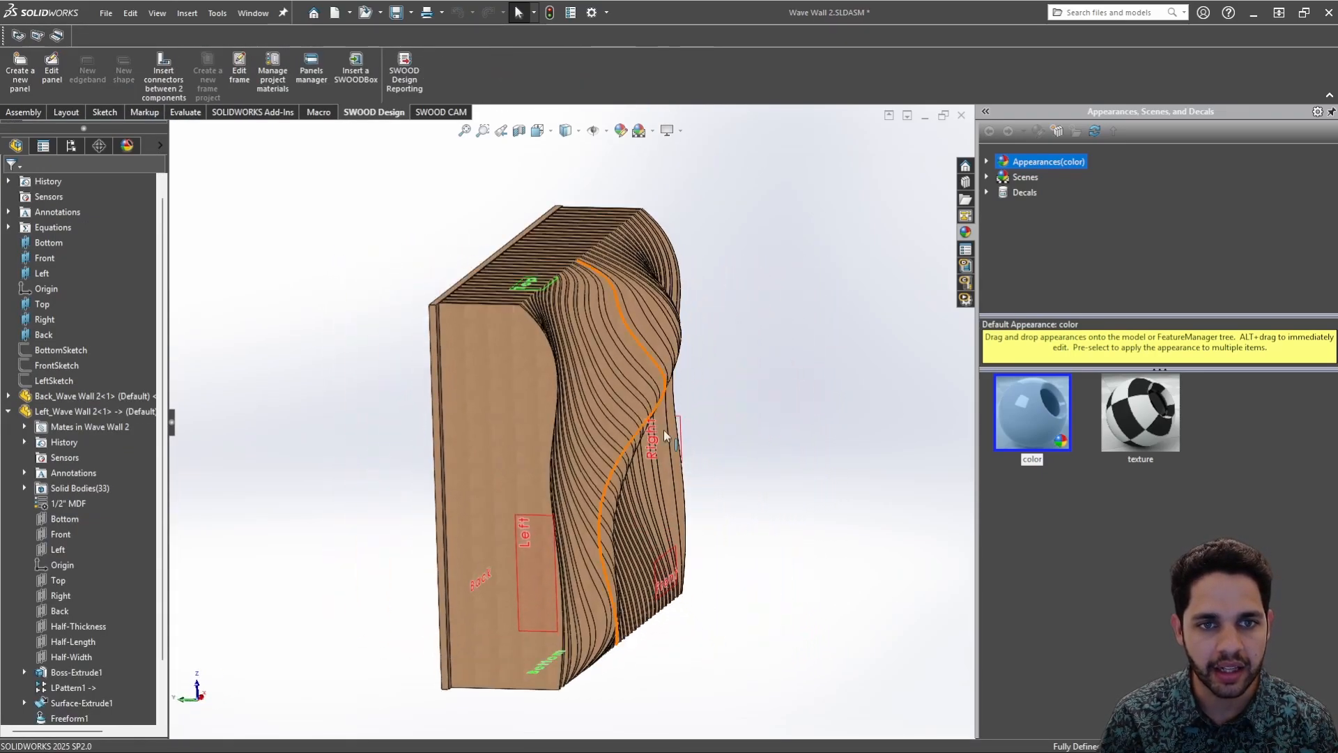
# Examine the updated wave panels in the assembly, including the first panel's outer face and its joint with the back panel
pyautogui.scroll(-5, 435, 311)
pyautogui.moveTo(495, 315); pyautogui.dragTo(675, 438, button='middle')
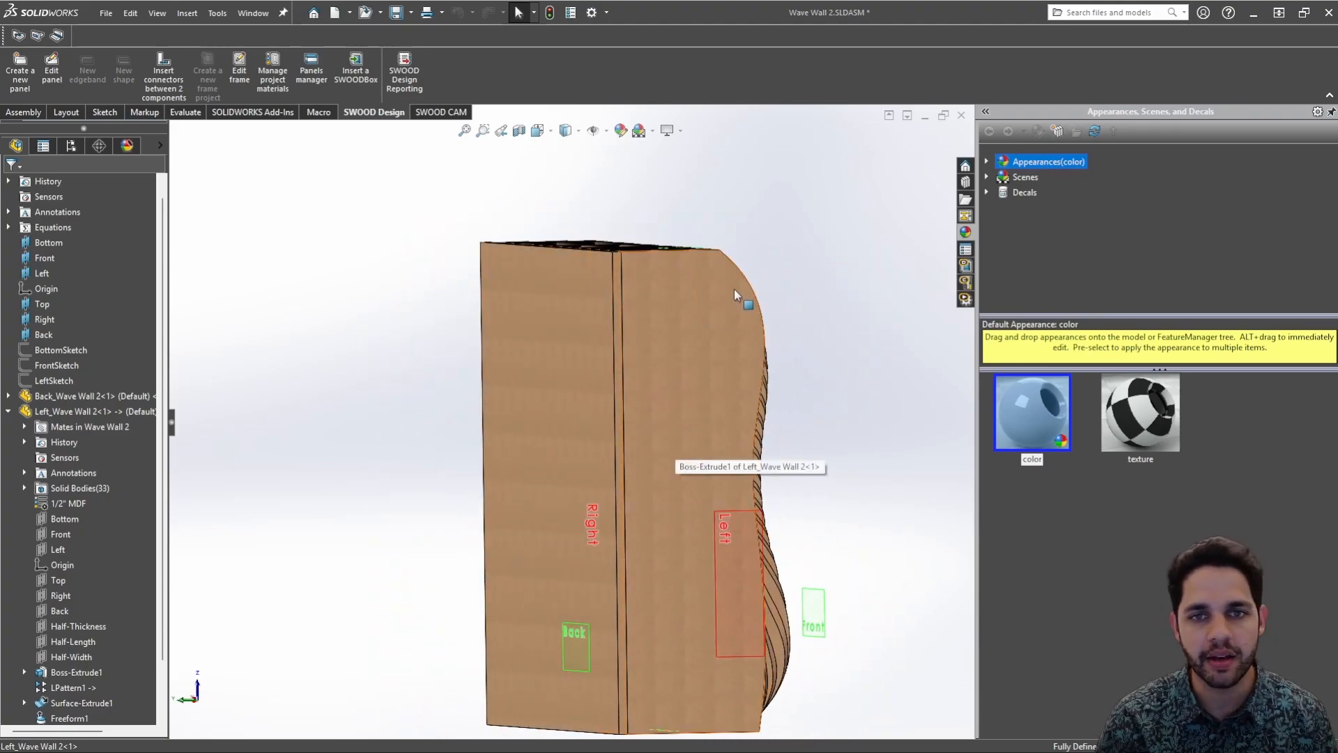
pyautogui.moveTo(734, 289); pyautogui.dragTo(696, 304, button='middle')
pyautogui.click(579, 342)
pyautogui.moveTo(577, 343); pyautogui.dragTo(481, 335, button='middle')
pyautogui.scroll(-4, 454, 311)
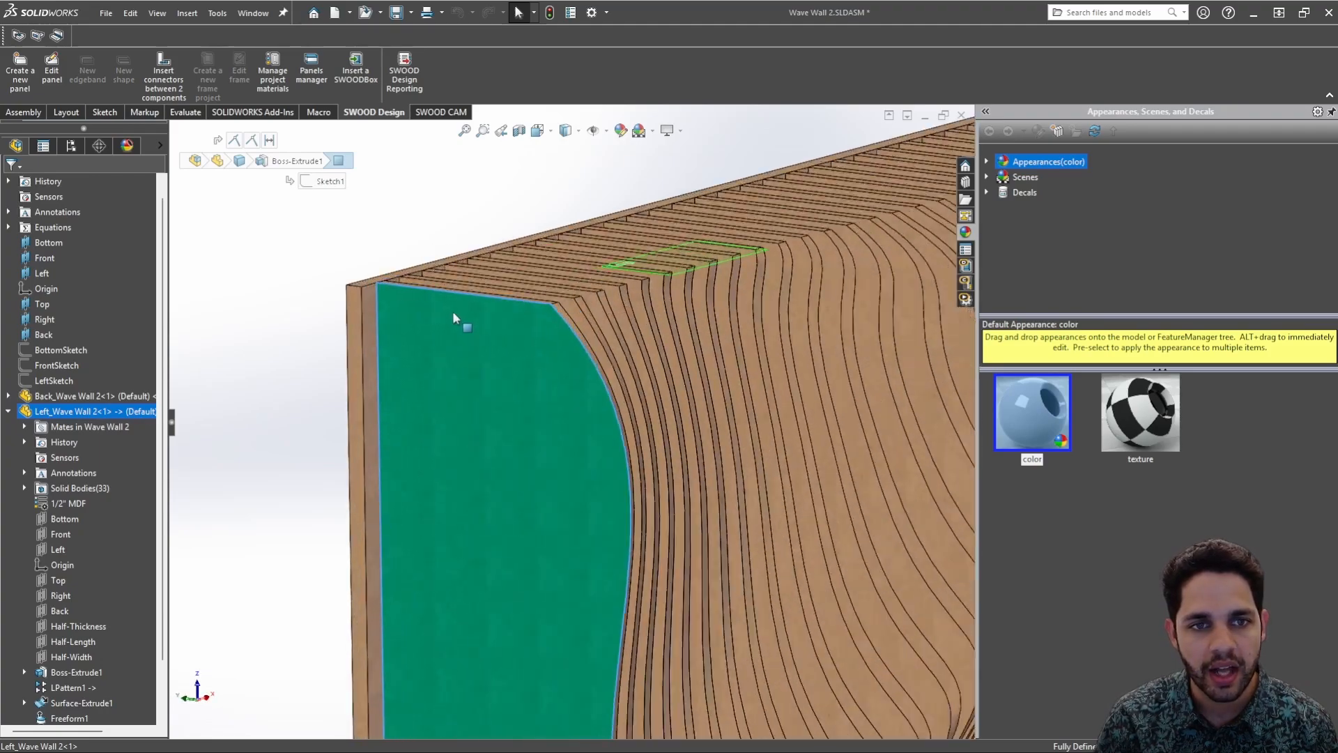
# Collapse the expanded items in the feature tree and list the connectors in the SWOOD Library
pyautogui.click(362, 319)
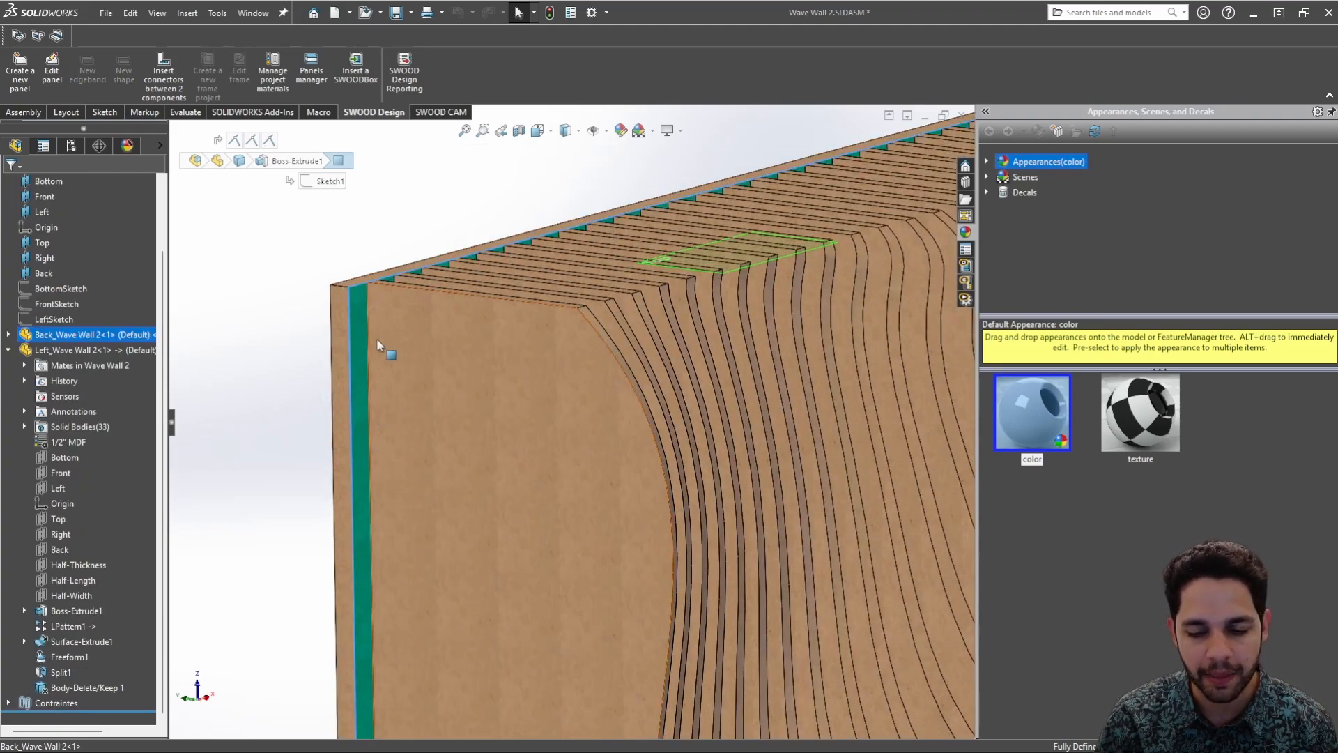
pyautogui.scroll(8, 390, 363)
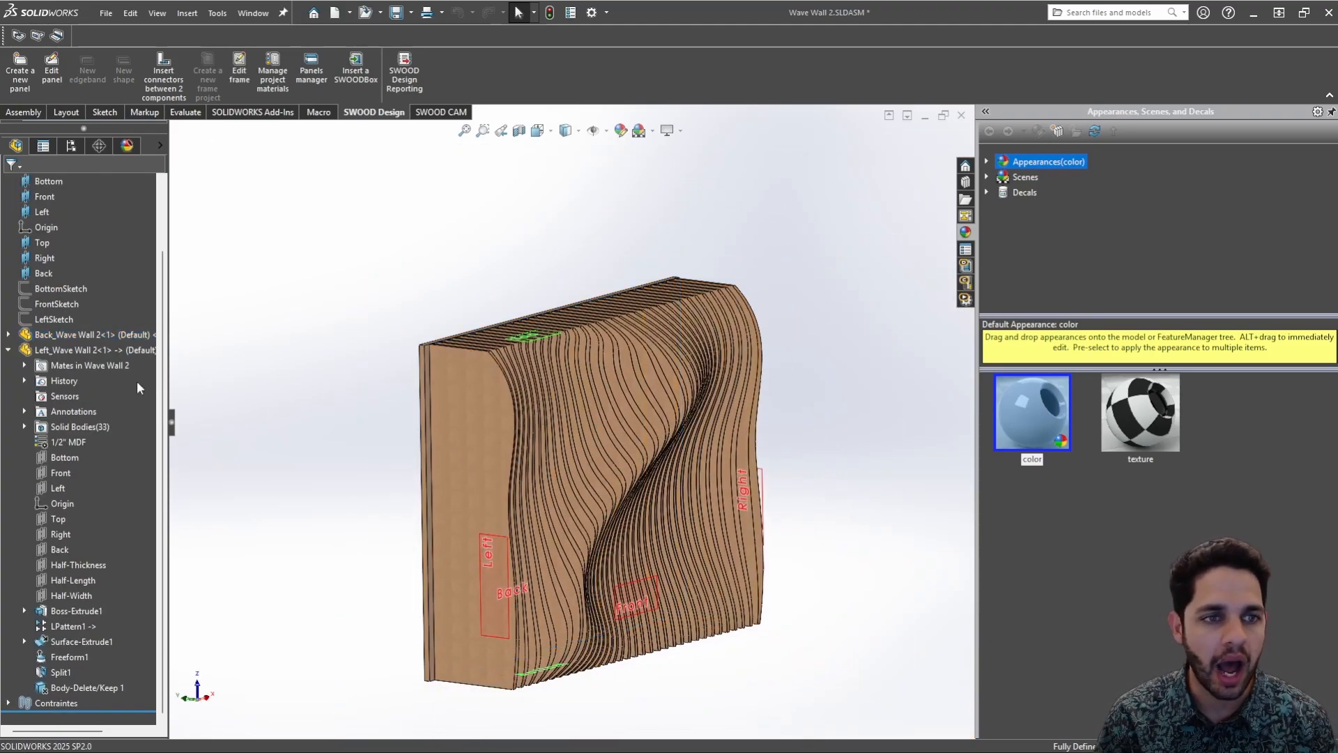
pyautogui.hotkey('shift', 'c')
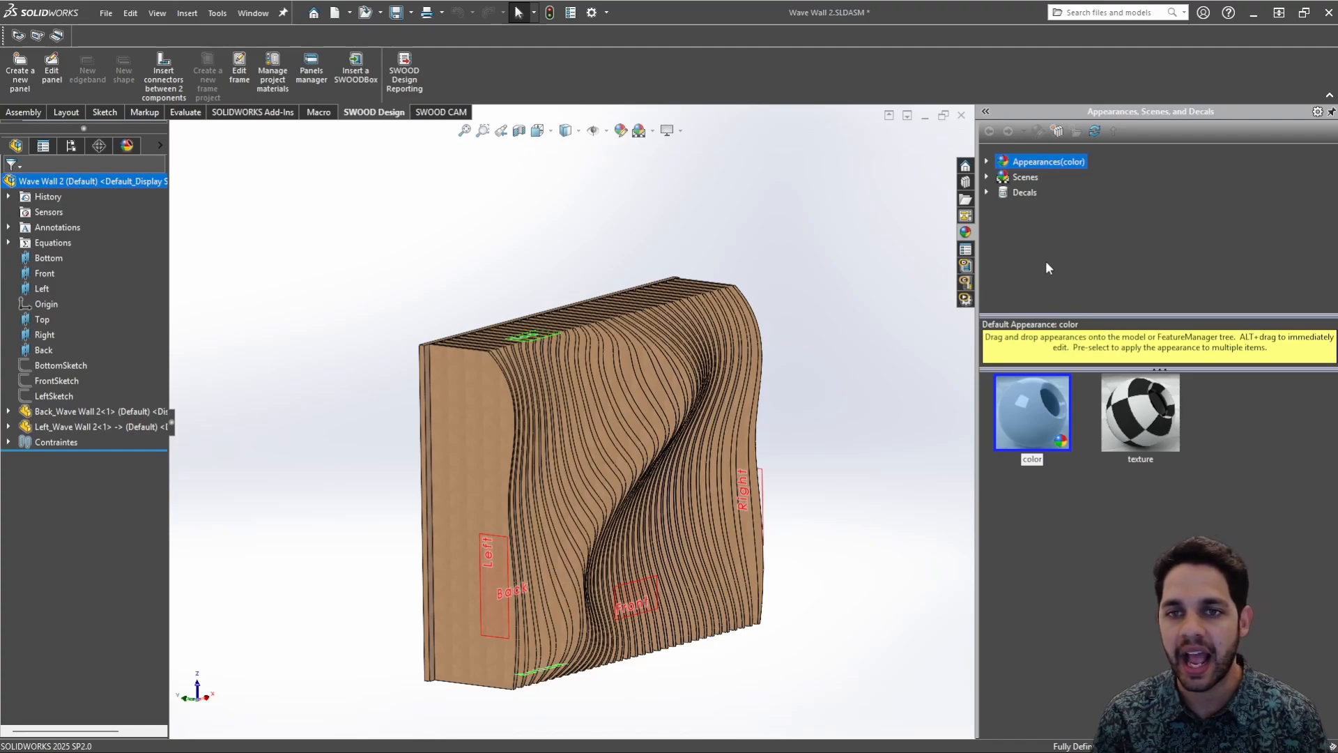
pyautogui.click(965, 266)
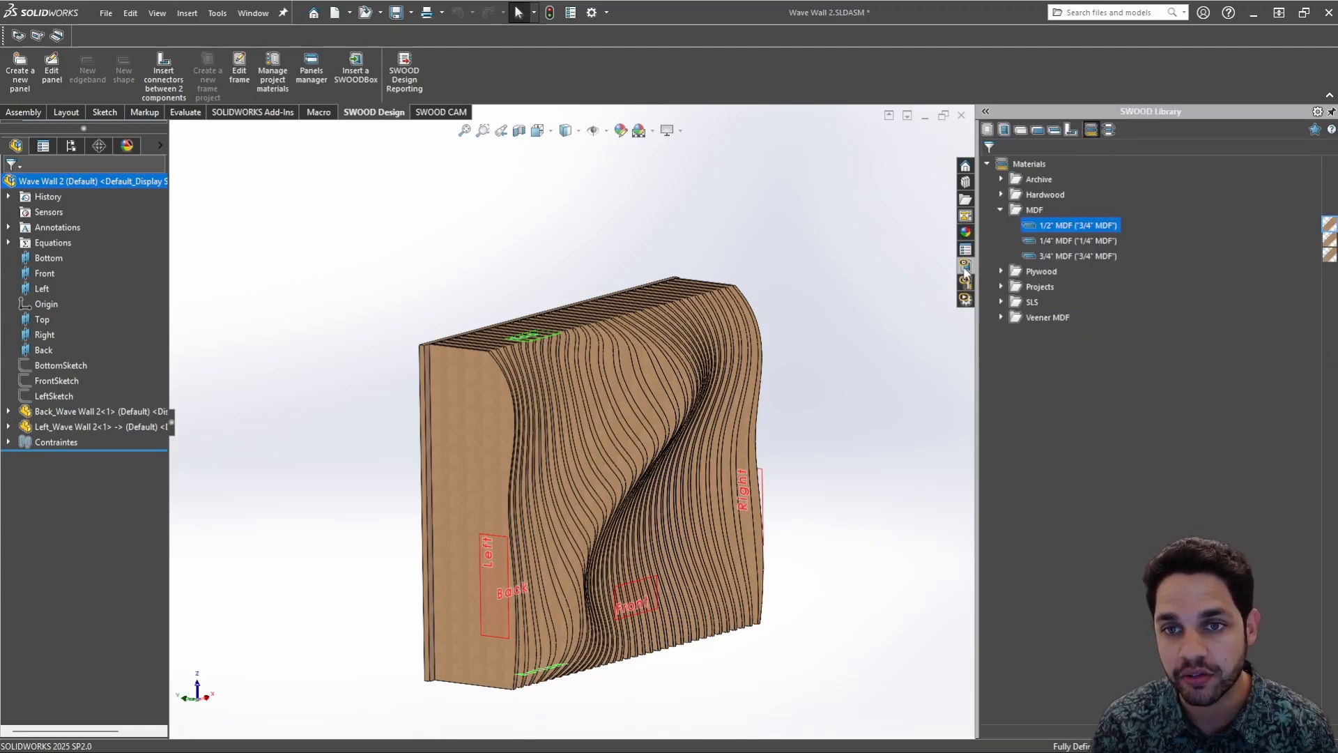
pyautogui.click(965, 282)
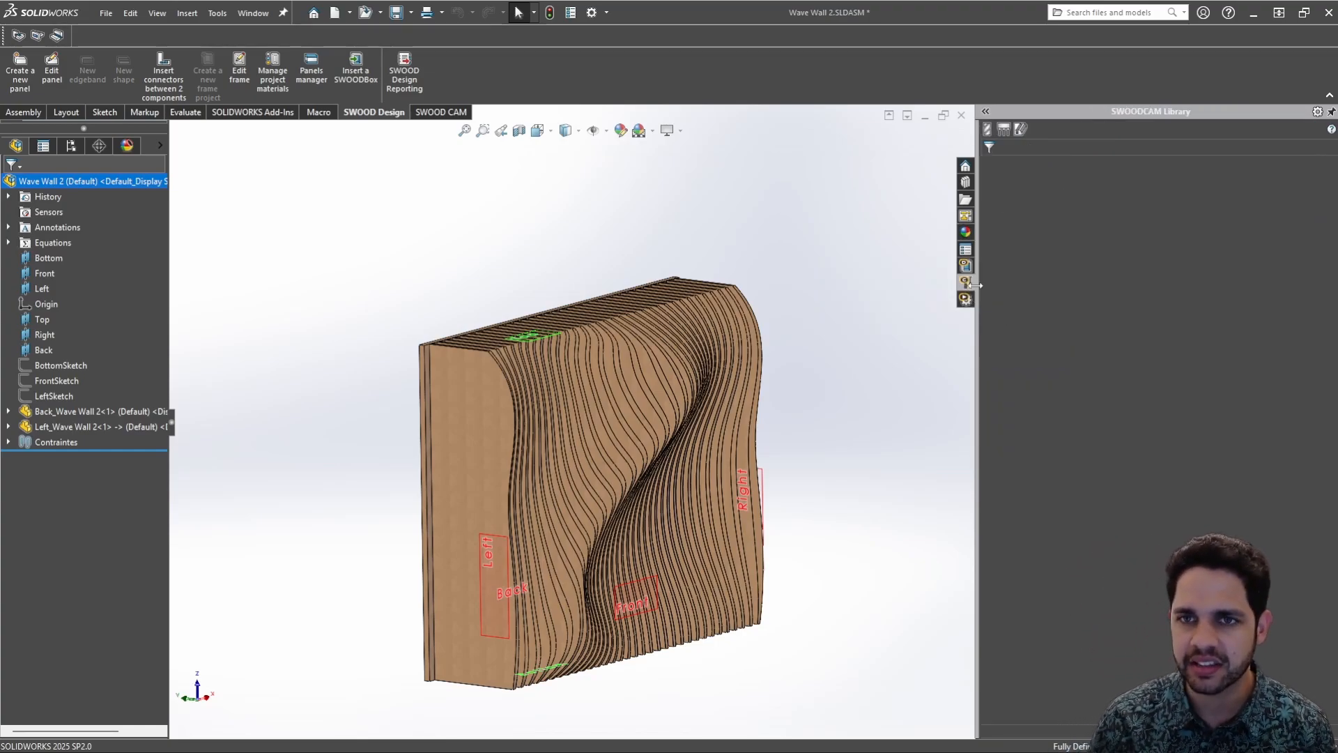
pyautogui.click(966, 267)
pyautogui.click(997, 210)
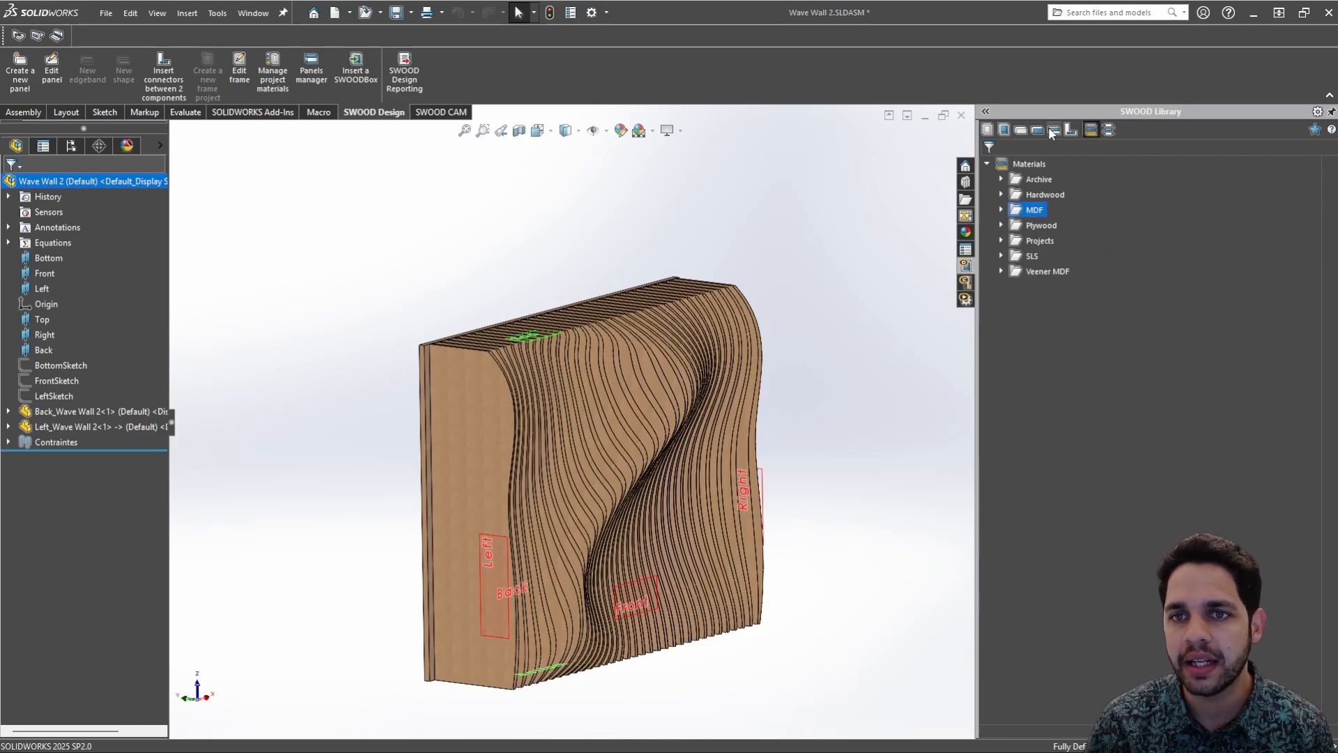
pyautogui.click(1071, 130)
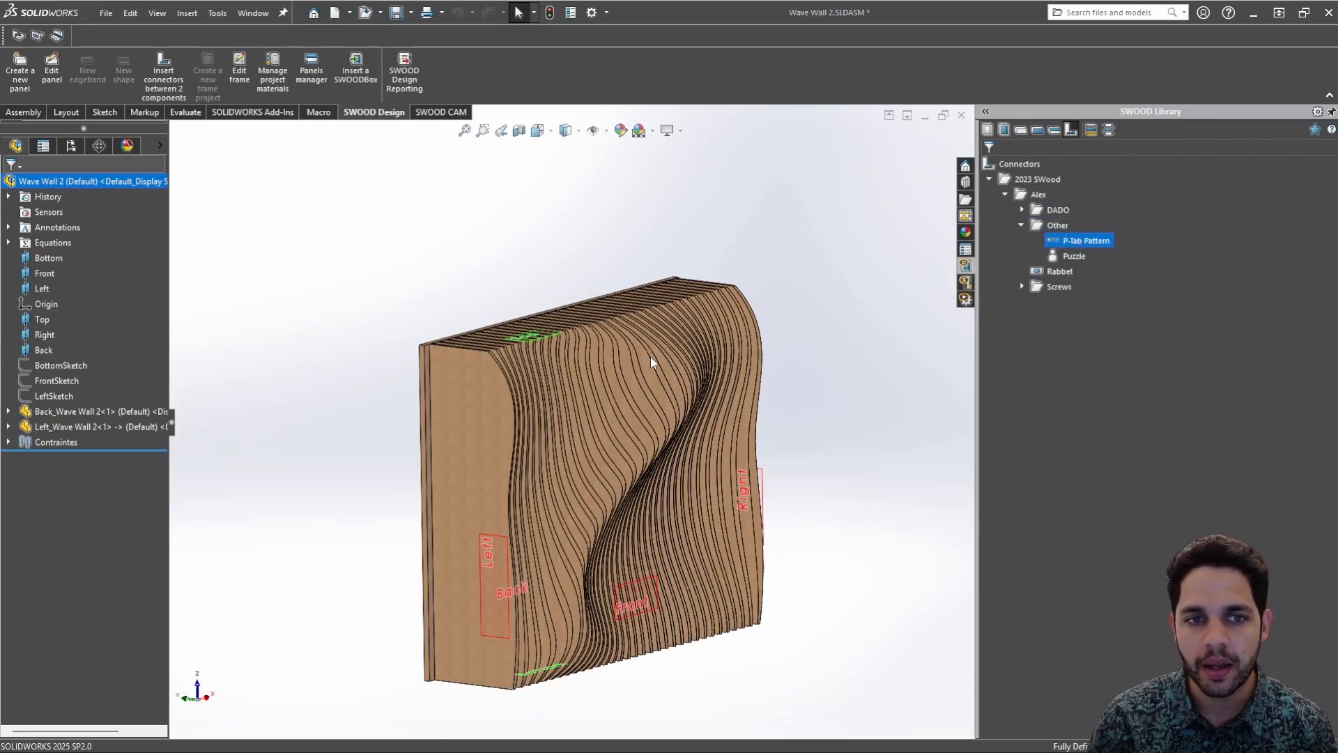
# Insert the P-Tab Pattern connector at the contact between the first Left_Wave Wall 2 panel and the back panel
pyautogui.scroll(-6, 454, 348)
pyautogui.moveTo(523, 343)
pyautogui.mouseDown(button='middle')
pyautogui.moveTo(626, 348)
pyautogui.moveTo(583, 347)
pyautogui.mouseUp(button='middle')
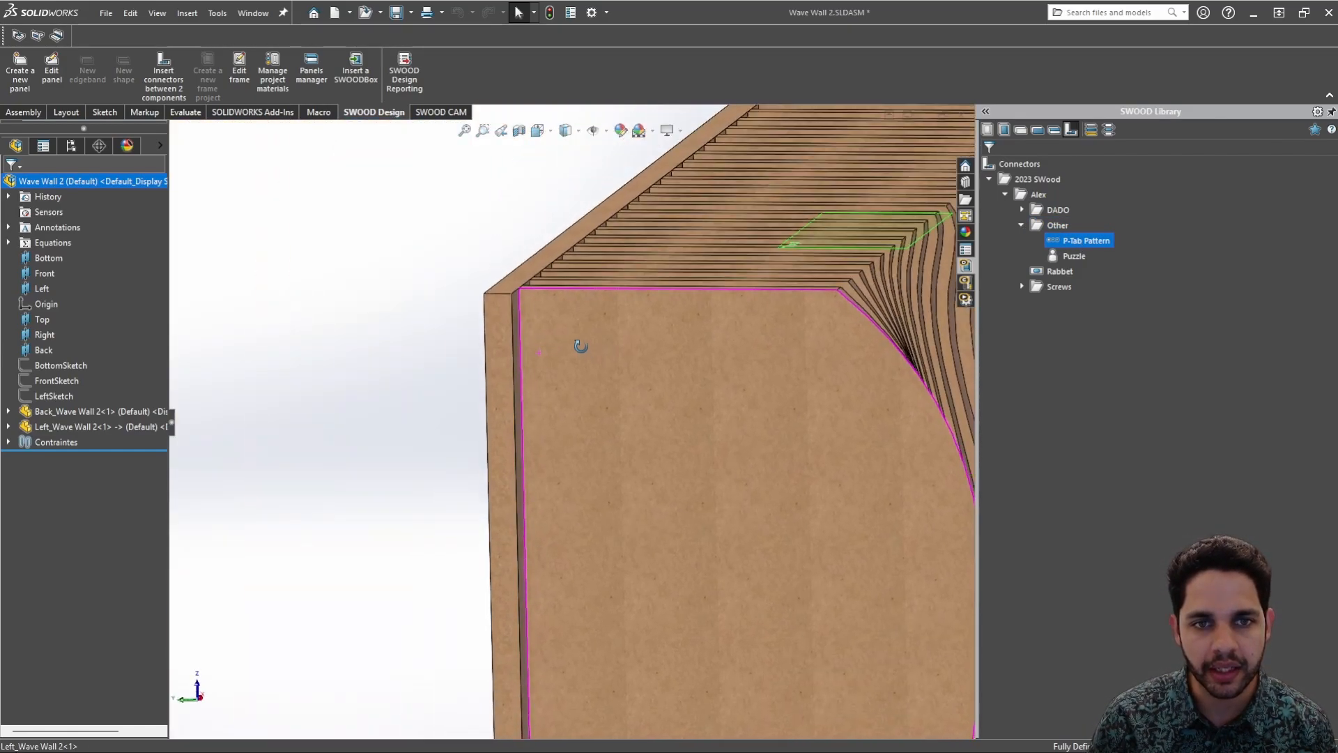
pyautogui.scroll(4, 627, 390)
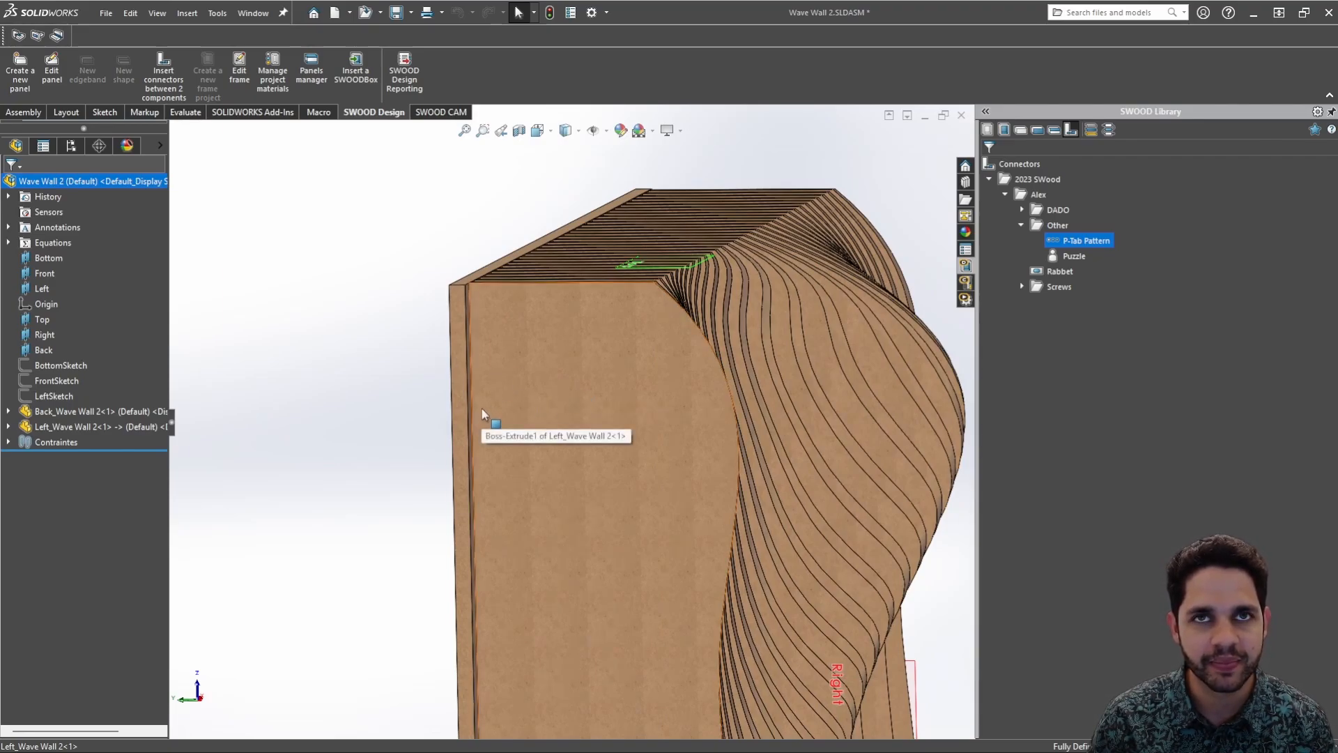
pyautogui.scroll(-3, 517, 299)
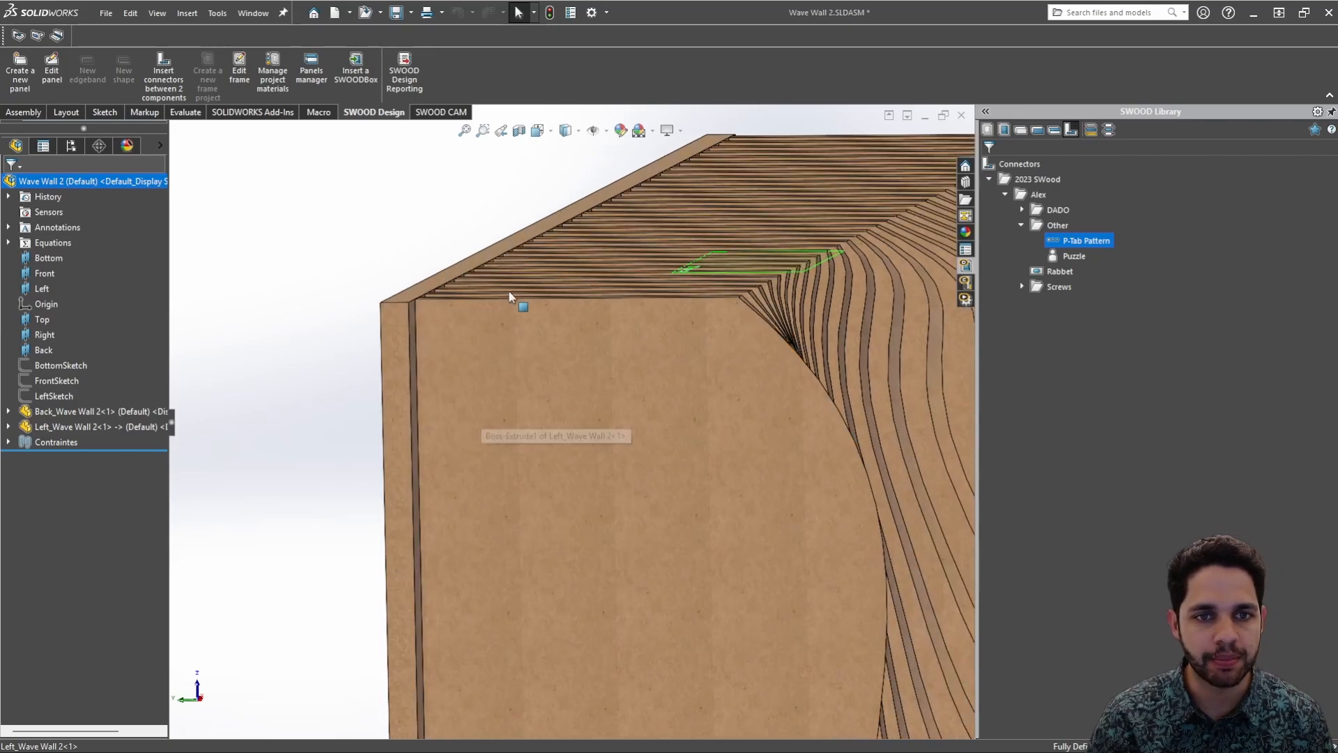
pyautogui.moveTo(517, 299); pyautogui.dragTo(421, 405, button='middle')
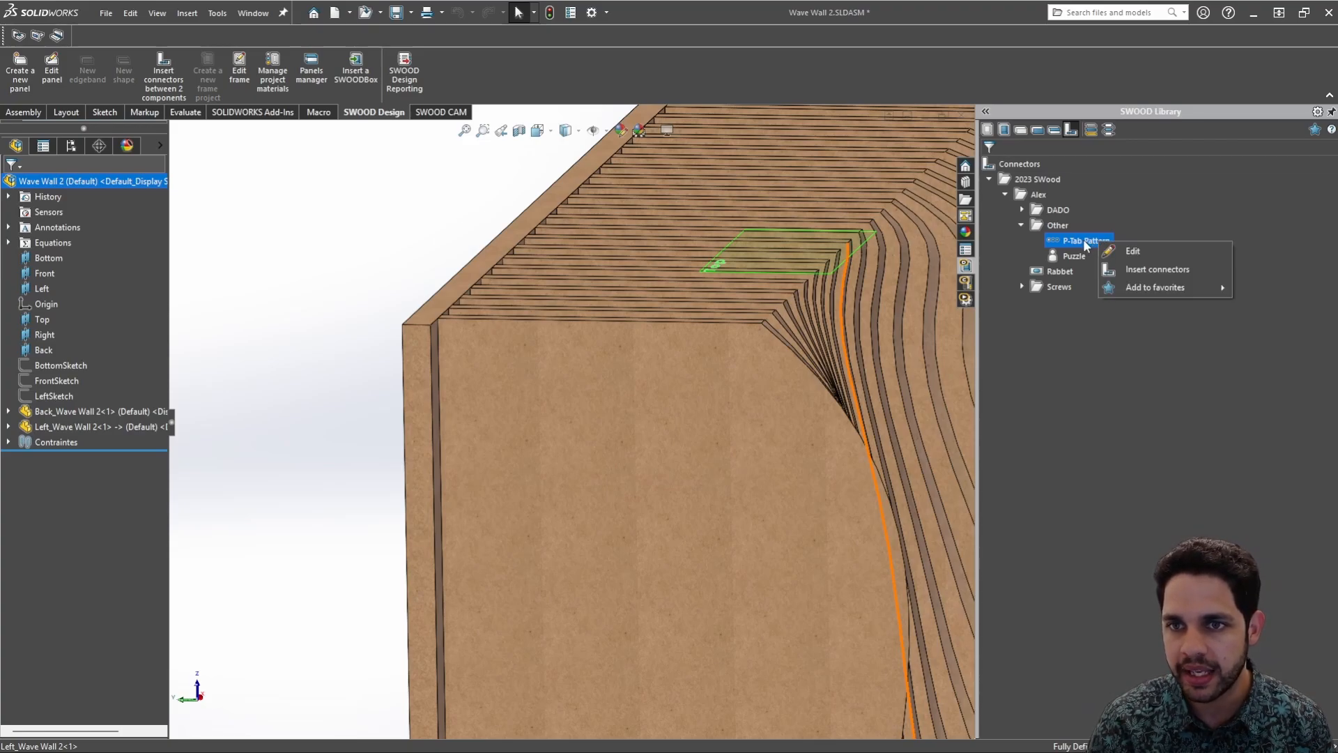
pyautogui.click(1143, 272)
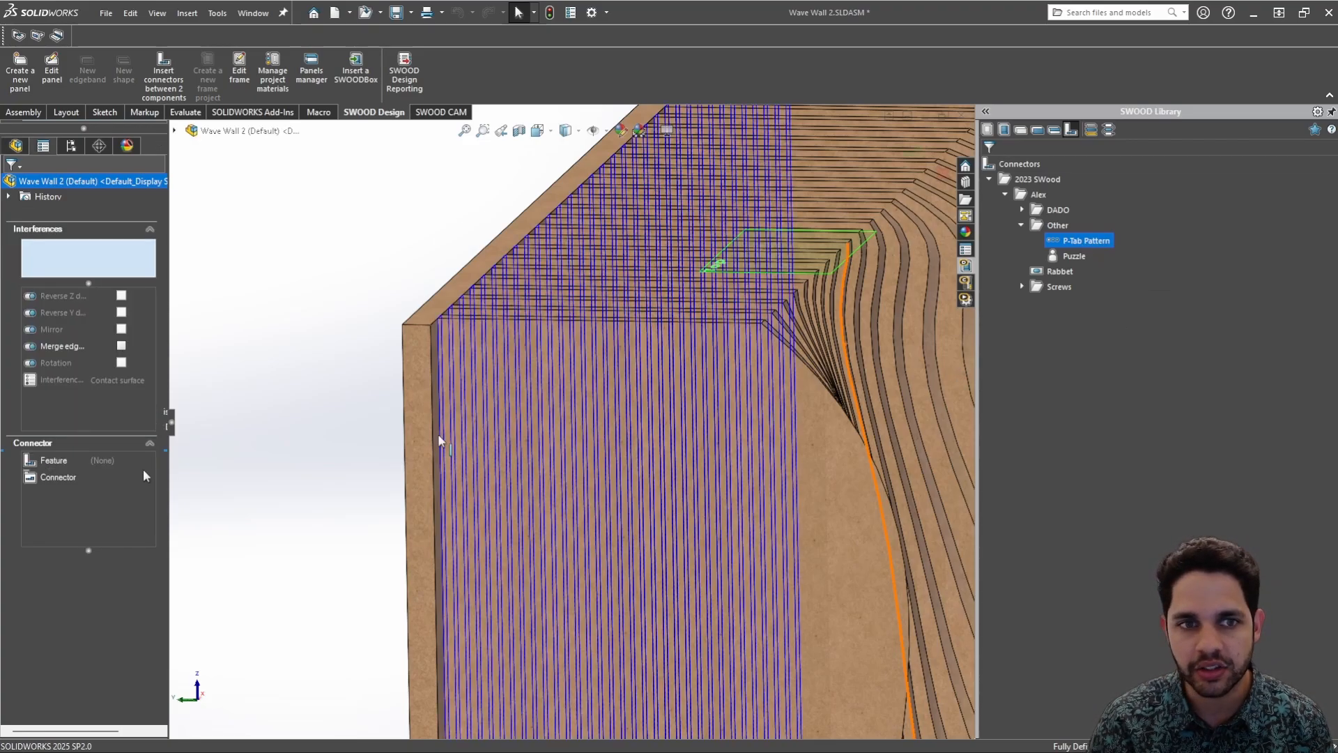
pyautogui.click(300, 379)
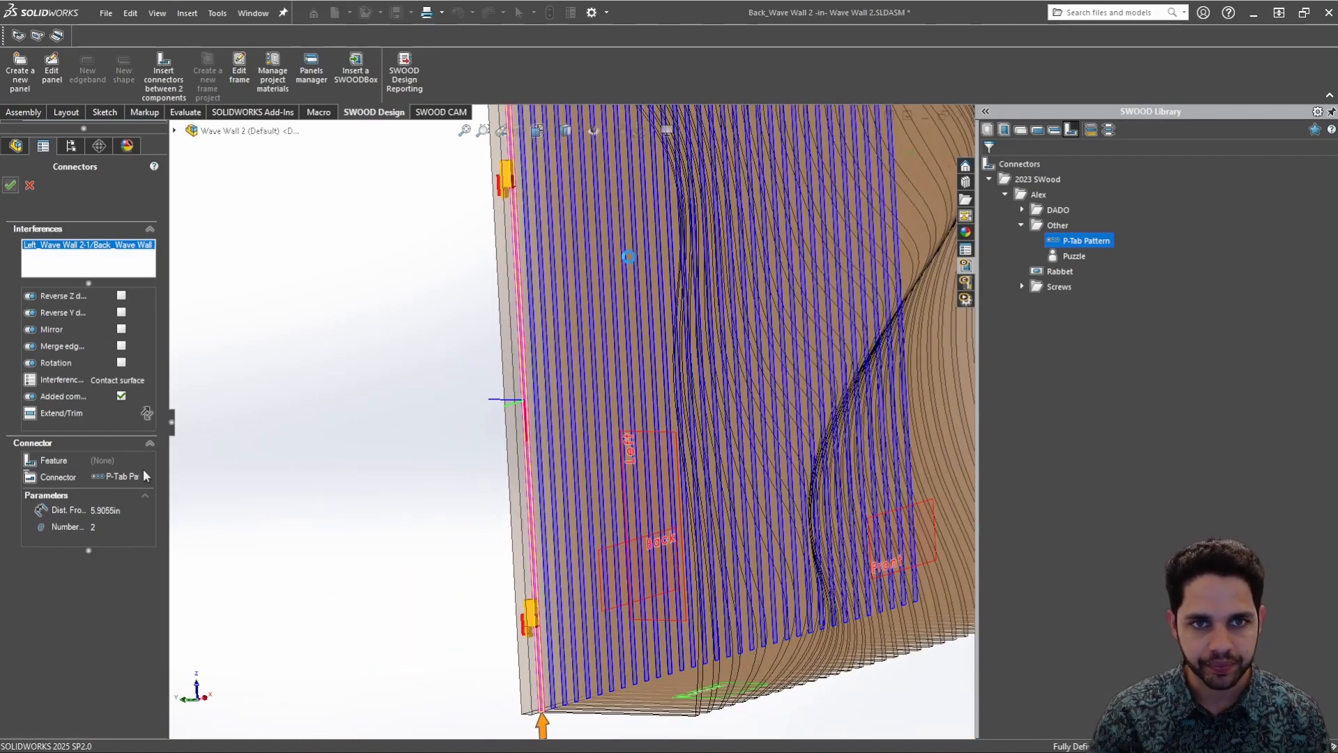
pyautogui.click(25, 184)
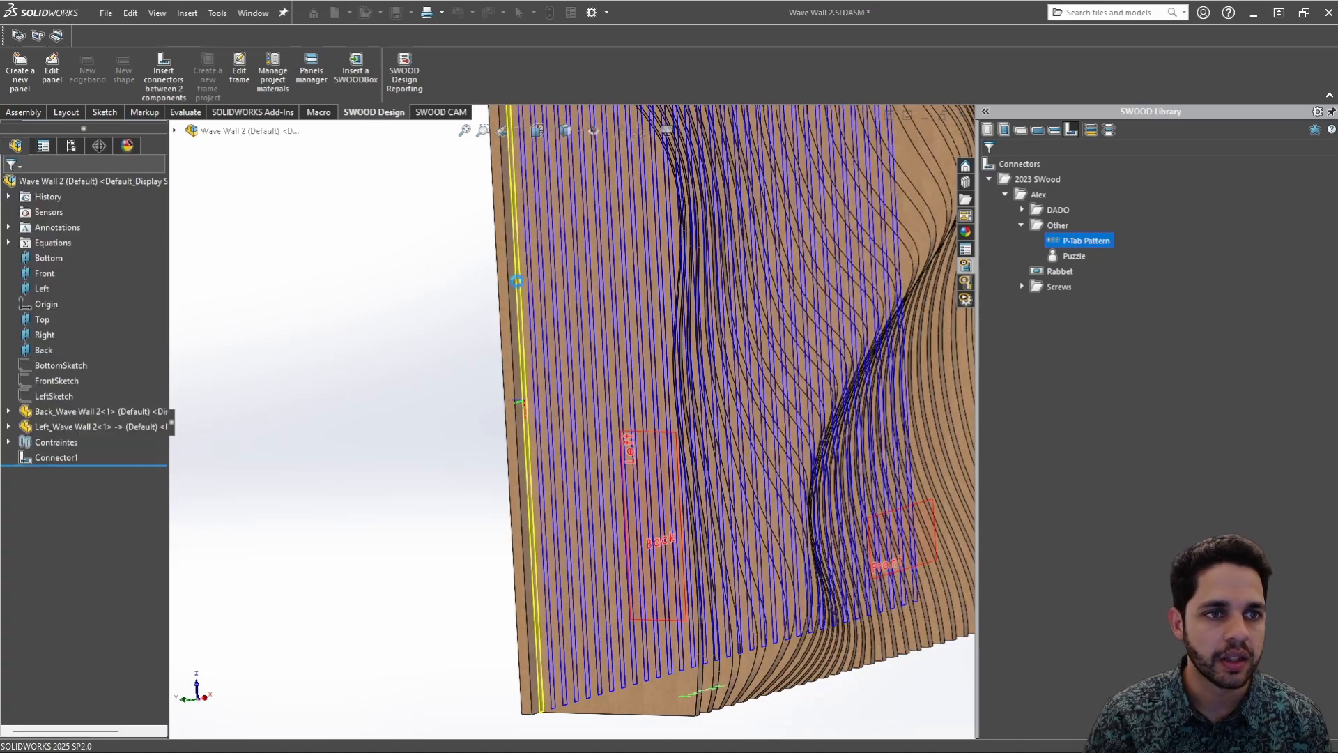
# Examine the new P-Tab connector joint from the side and from behind the back panel
pyautogui.scroll(-2, 591, 223)
pyautogui.moveTo(591, 222); pyautogui.dragTo(636, 214, button='middle')
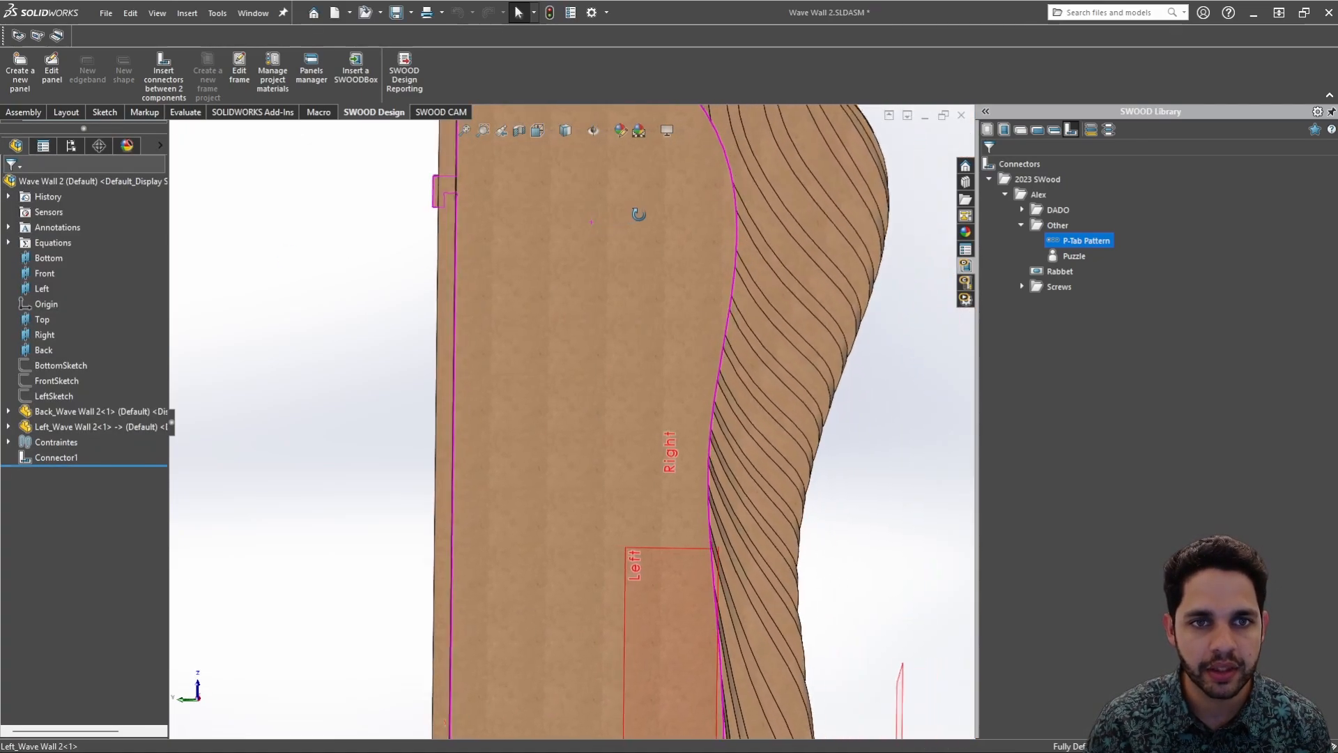
pyautogui.scroll(3, 609, 191)
pyautogui.scroll(-5, 492, 274)
pyautogui.moveTo(491, 273); pyautogui.dragTo(550, 221, button='middle')
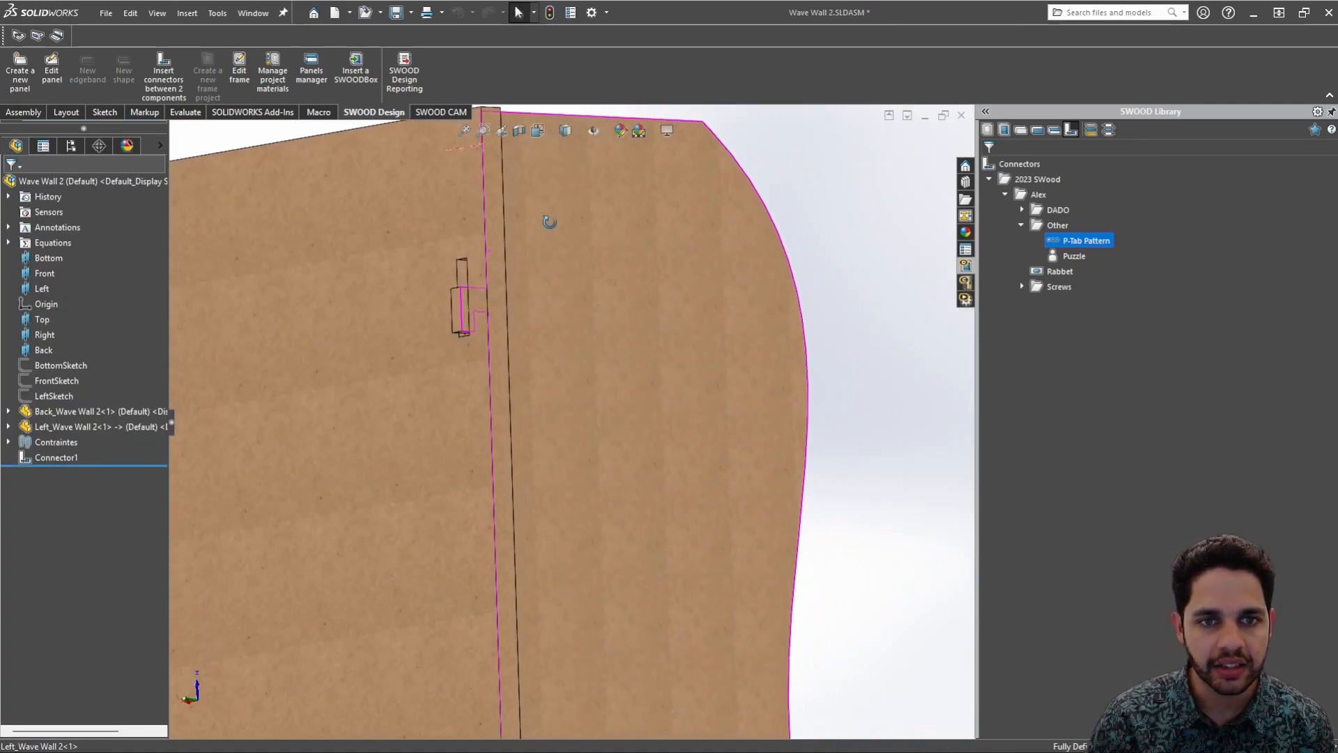
pyautogui.scroll(-5, 483, 308)
pyautogui.moveTo(482, 308); pyautogui.dragTo(410, 293, button='middle')
pyautogui.scroll(3, 767, 293)
pyautogui.keyDown('ctrl'); pyautogui.moveTo(767, 293); pyautogui.dragTo(647, 347, button='middle'); pyautogui.keyUp('ctrl')
pyautogui.scroll(3, 492, 391)
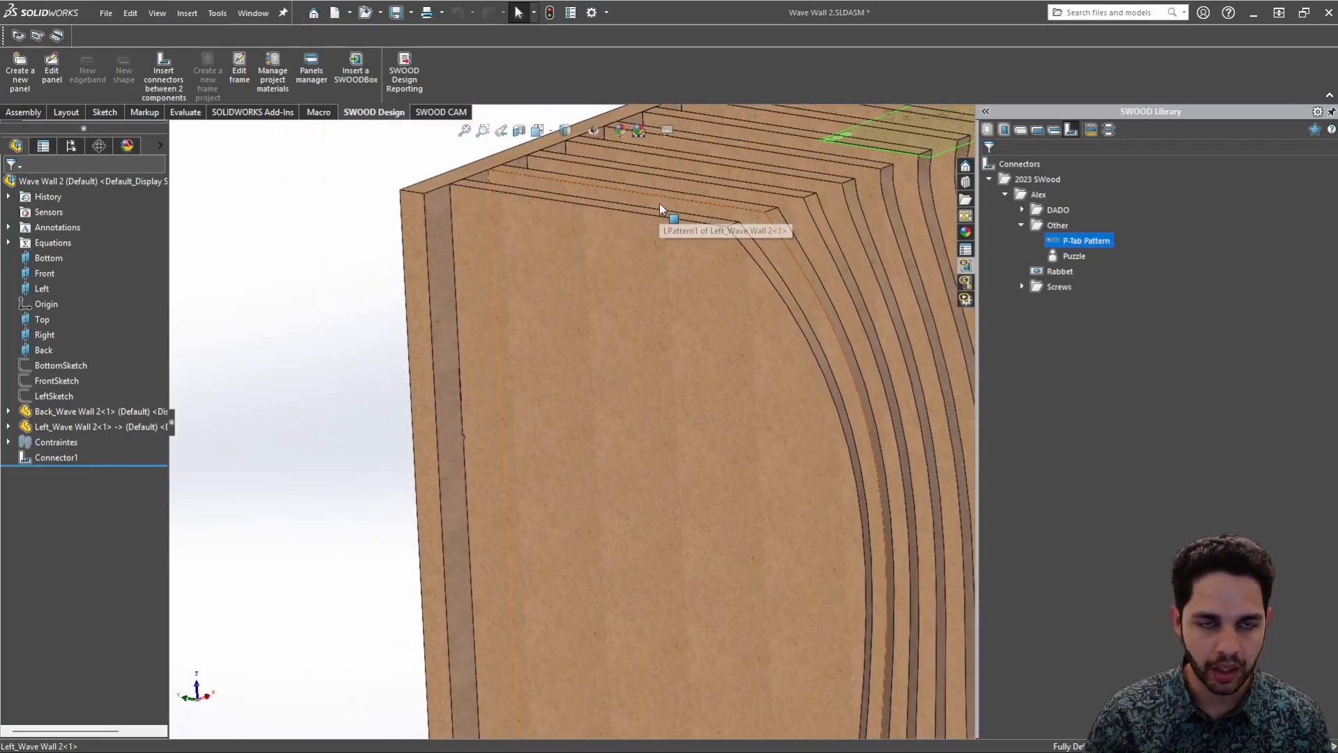
pyautogui.click(521, 132)
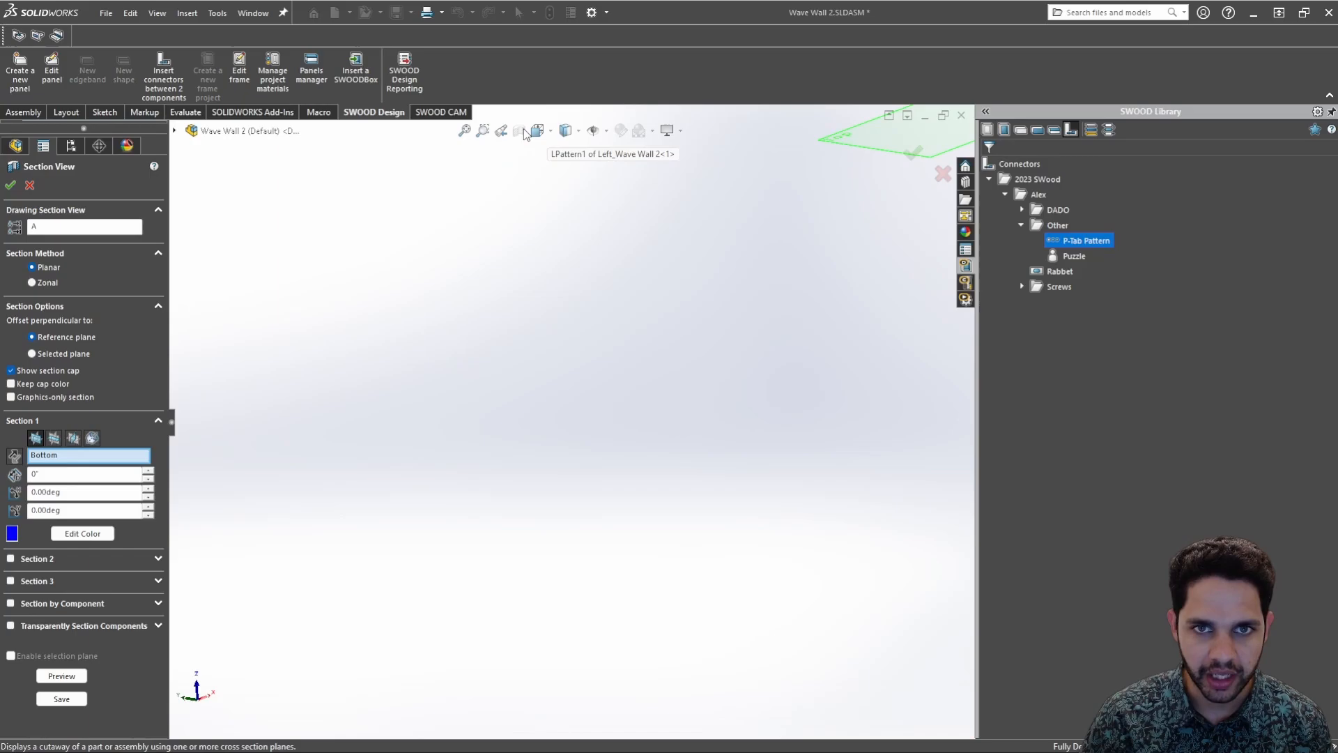
pyautogui.click(533, 130)
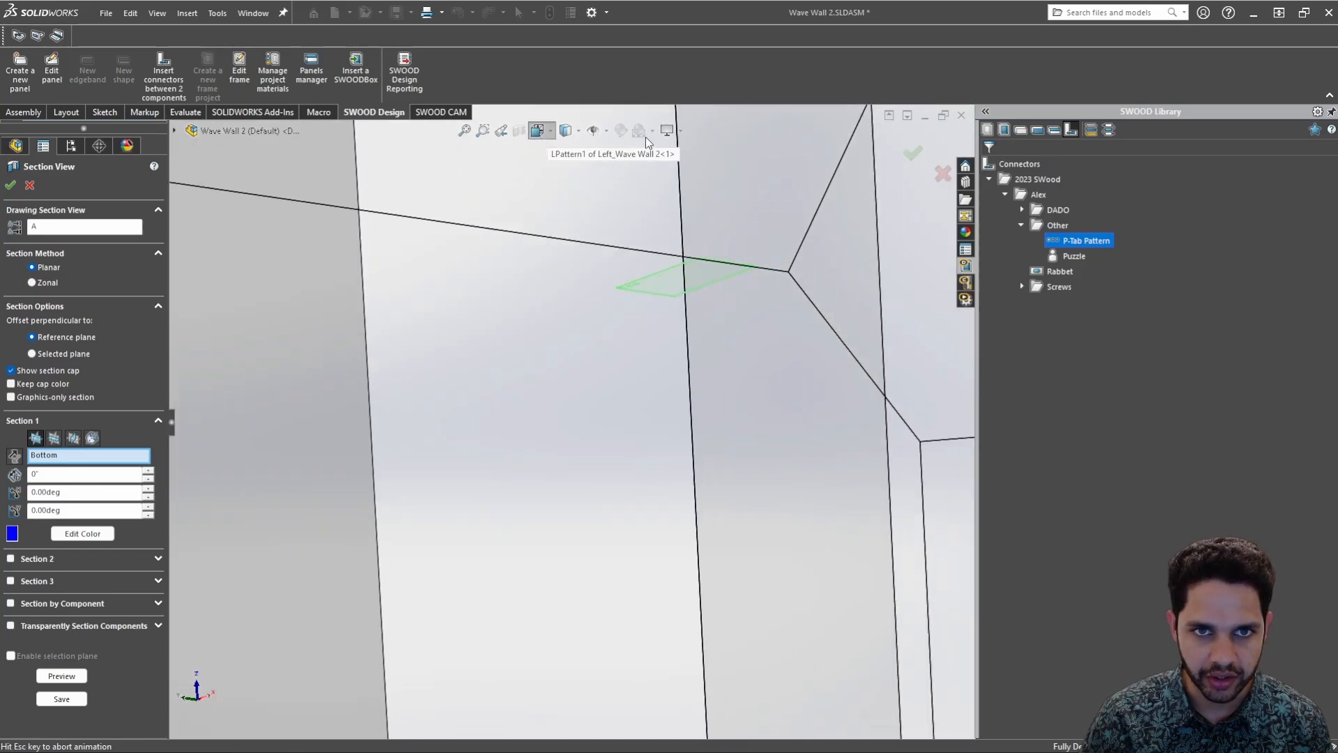
pyautogui.click(945, 174)
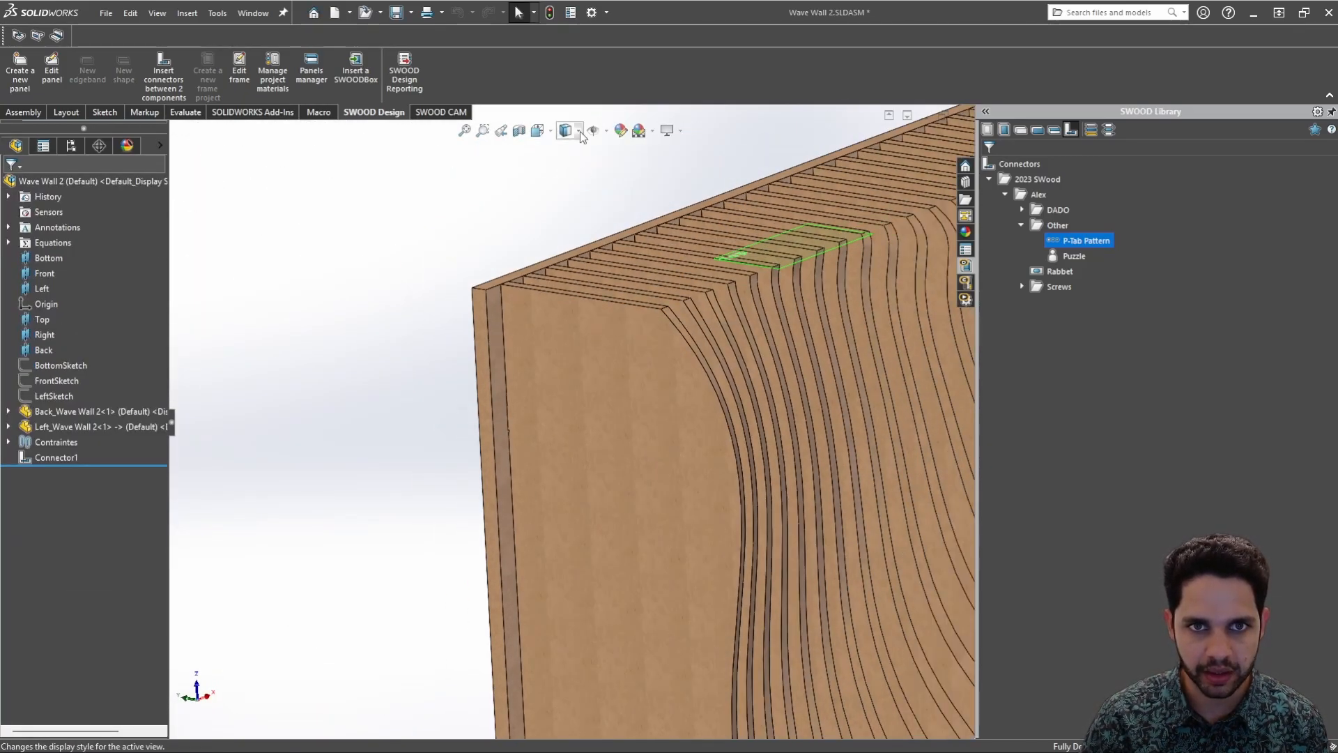
# Display the model with hidden lines visible and hide the Left_Wave Wall 2 component
pyautogui.click(566, 189)
pyautogui.moveTo(538, 233); pyautogui.dragTo(637, 544, button='middle')
pyautogui.click(736, 408)
pyautogui.scroll(5, 736, 408)
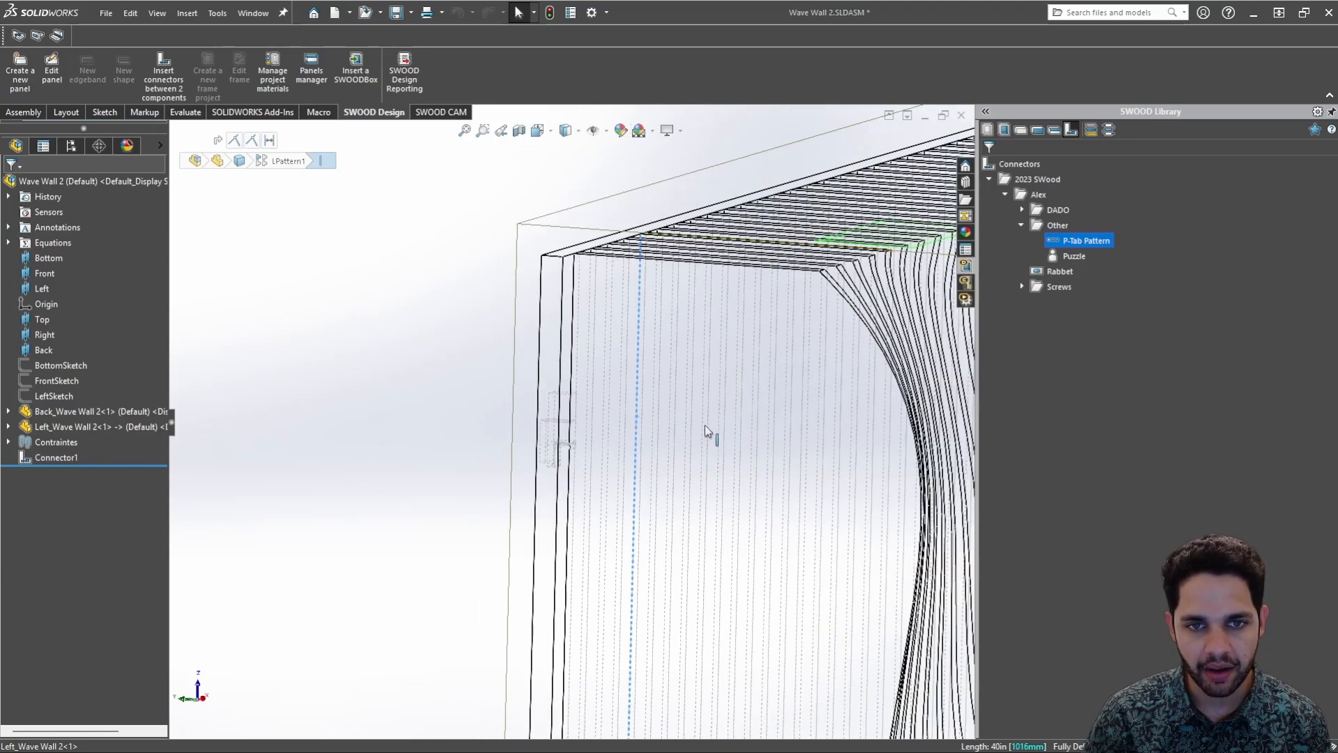
pyautogui.rightClick(762, 393)
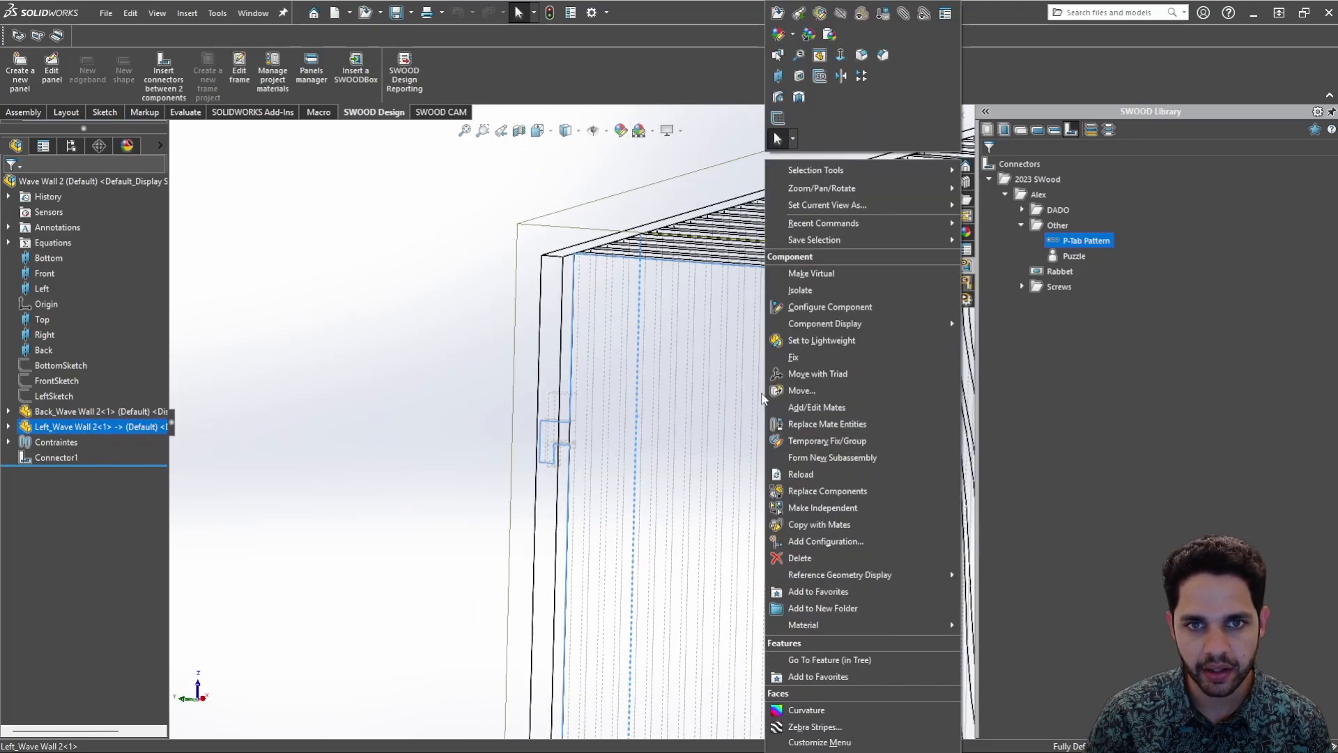
pyautogui.click(842, 16)
# Inspect the upper slot on the back panel and restore the shaded display with edges
pyautogui.scroll(-4, 569, 416)
pyautogui.scroll(-5, 569, 416)
pyautogui.moveTo(570, 415); pyautogui.dragTo(681, 422, button='middle')
pyautogui.scroll(1, 680, 423)
pyautogui.click(552, 131)
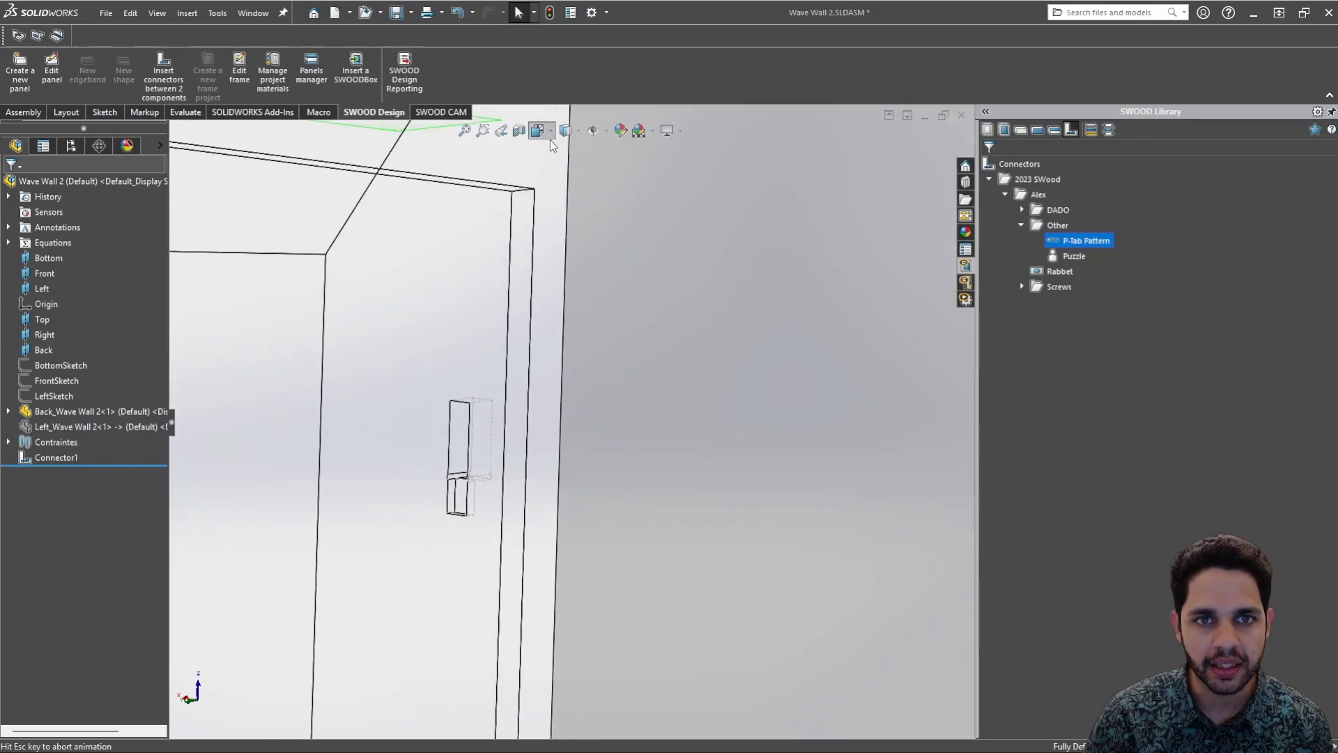
pyautogui.click(578, 131)
pyautogui.click(572, 149)
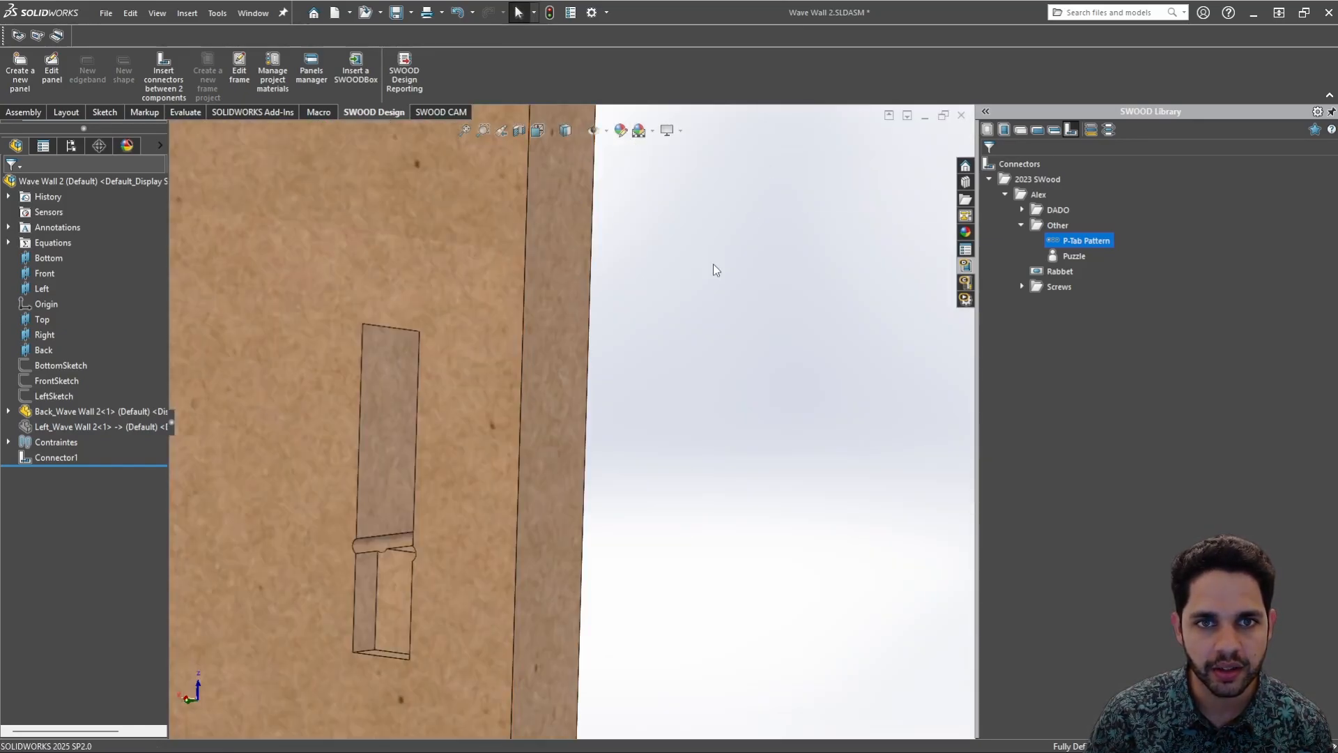
# Examine the upper and lower tab slots cut through the back panel, including their lower corners
pyautogui.scroll(-4, 364, 533)
pyautogui.scroll(2, 369, 532)
pyautogui.moveTo(469, 486)
pyautogui.mouseDown(button='middle')
pyautogui.moveTo(486, 457)
pyautogui.moveTo(515, 495)
pyautogui.moveTo(454, 264)
pyautogui.mouseUp(button='middle')
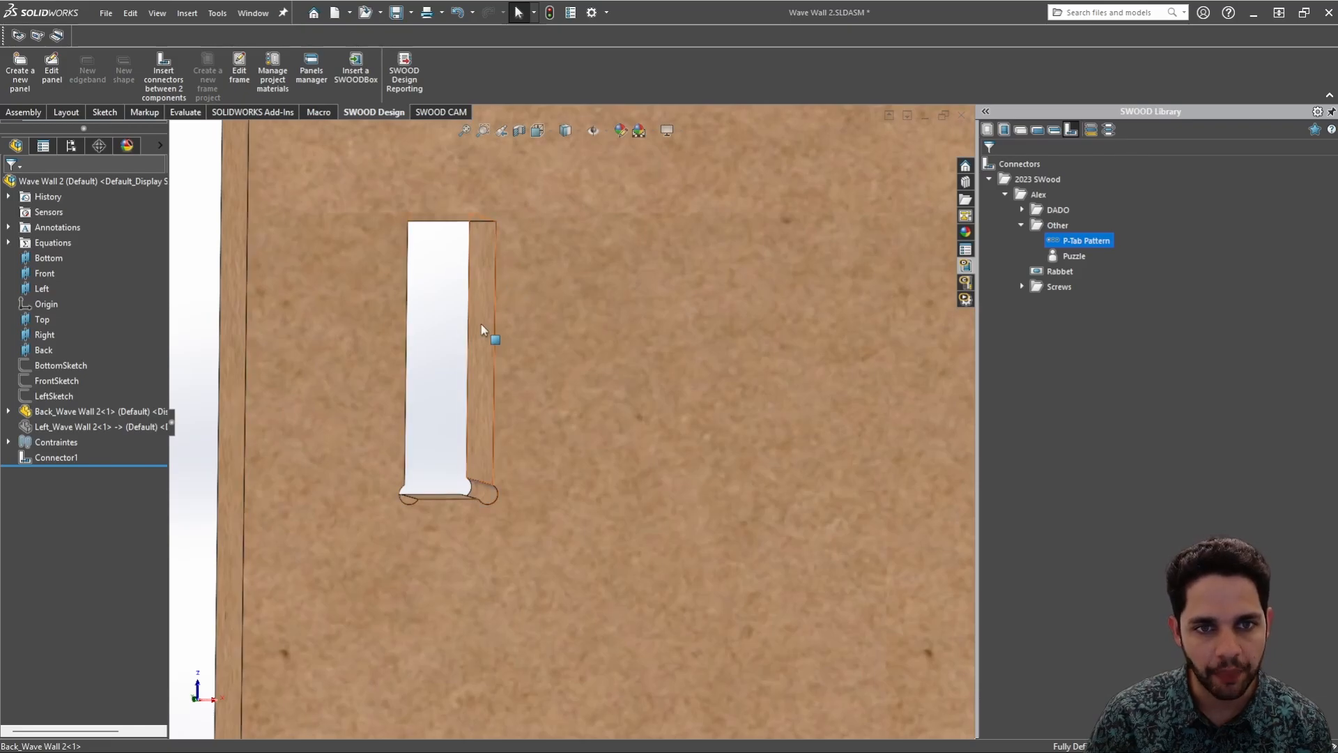
pyautogui.scroll(5, 696, 425)
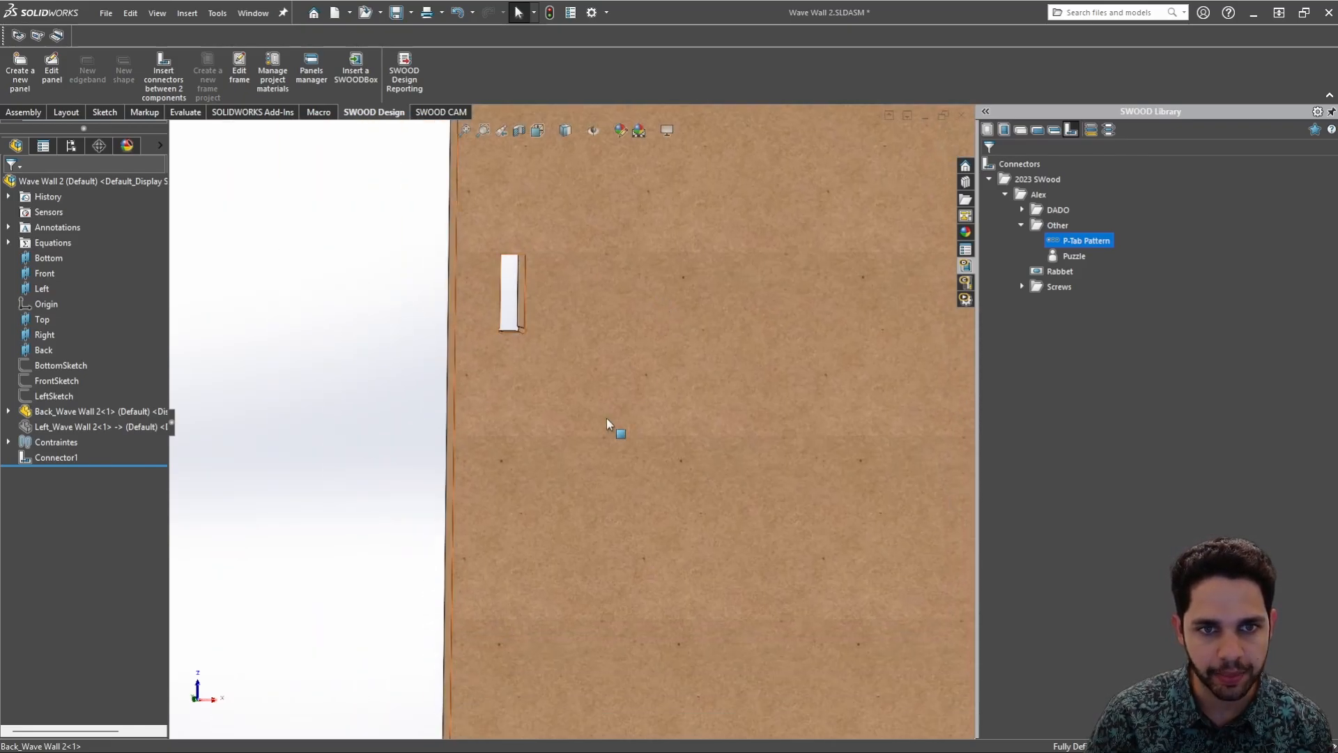
pyautogui.scroll(6, 605, 420)
pyautogui.scroll(-10, 559, 573)
pyautogui.moveTo(538, 537); pyautogui.dragTo(538, 477, button='middle')
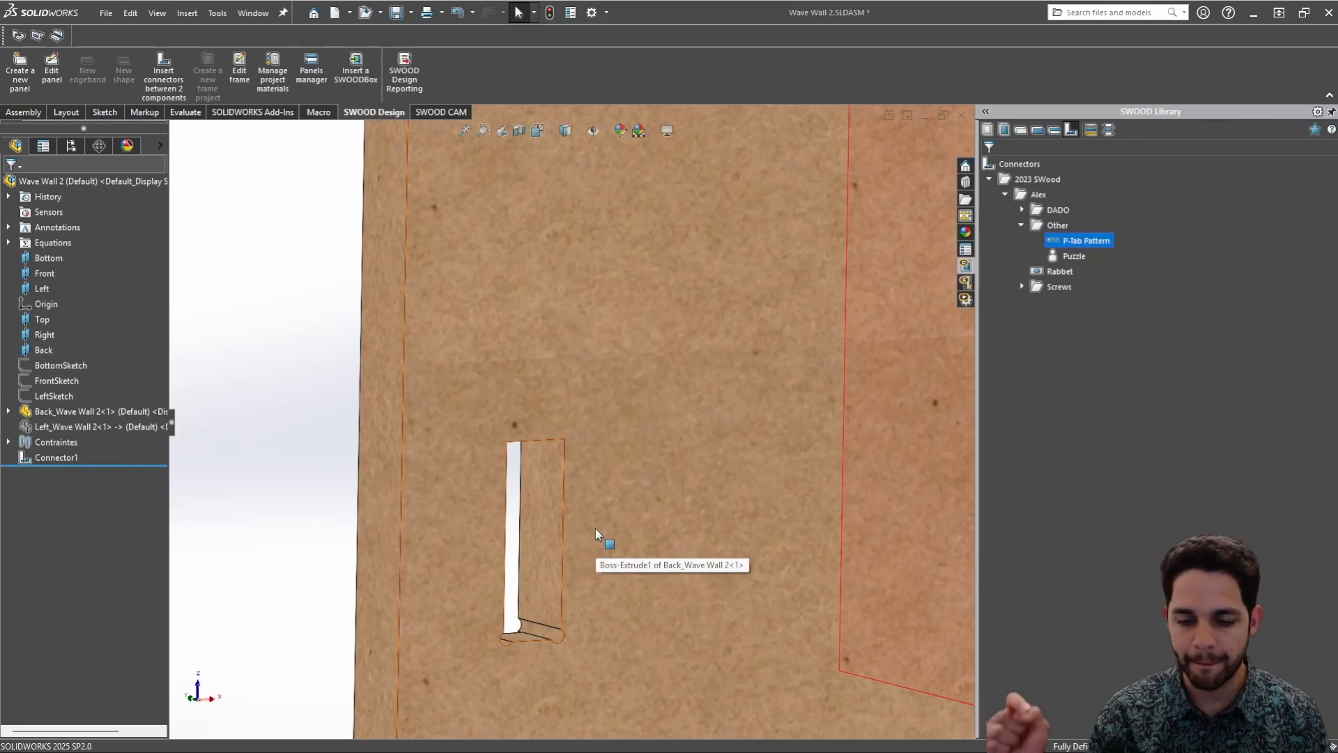
pyautogui.scroll(1, 591, 509)
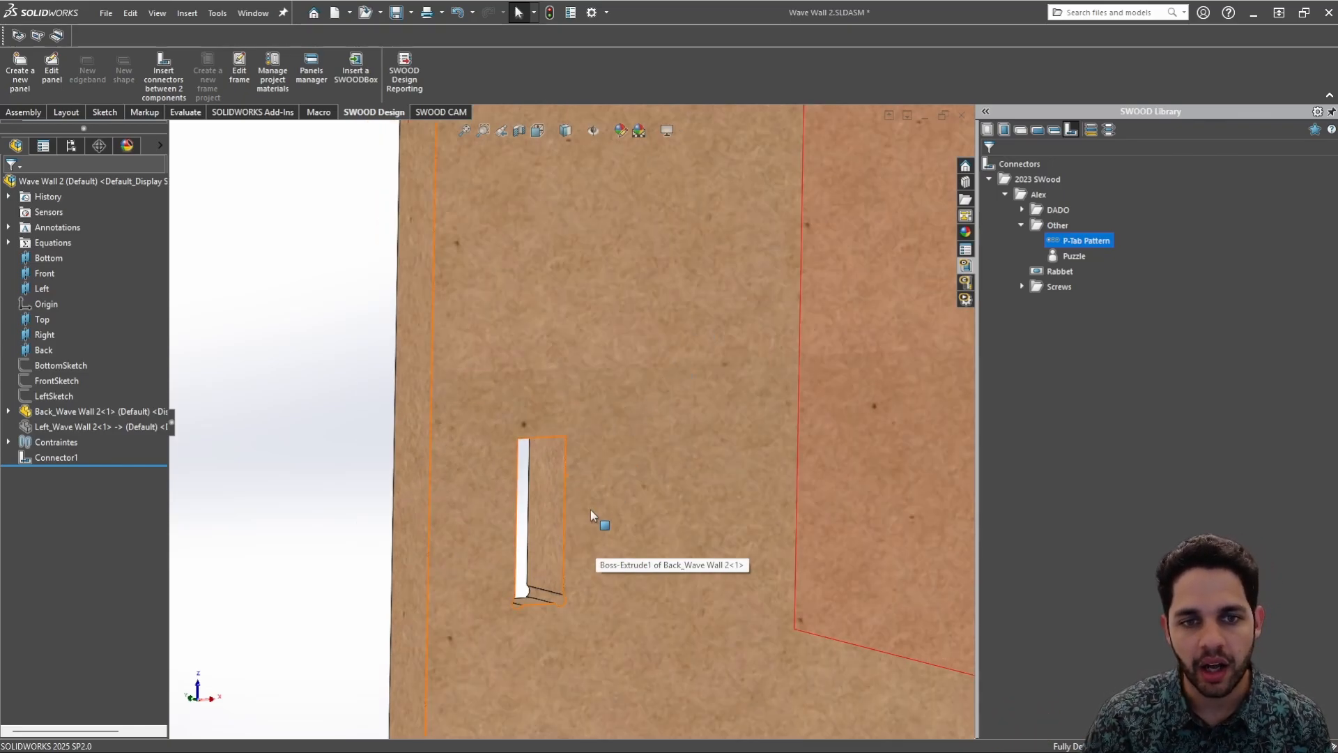
pyautogui.scroll(4, 594, 492)
pyautogui.scroll(3, 595, 497)
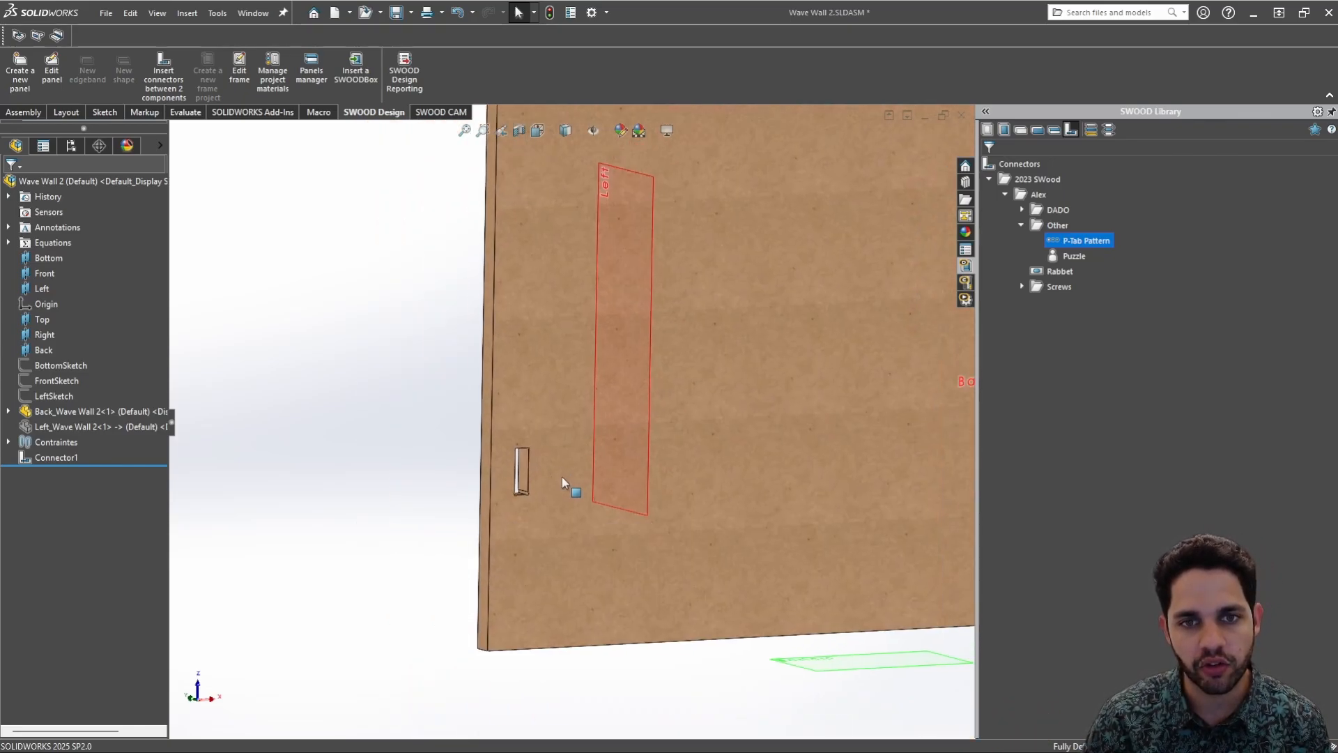
pyautogui.scroll(-5, 541, 467)
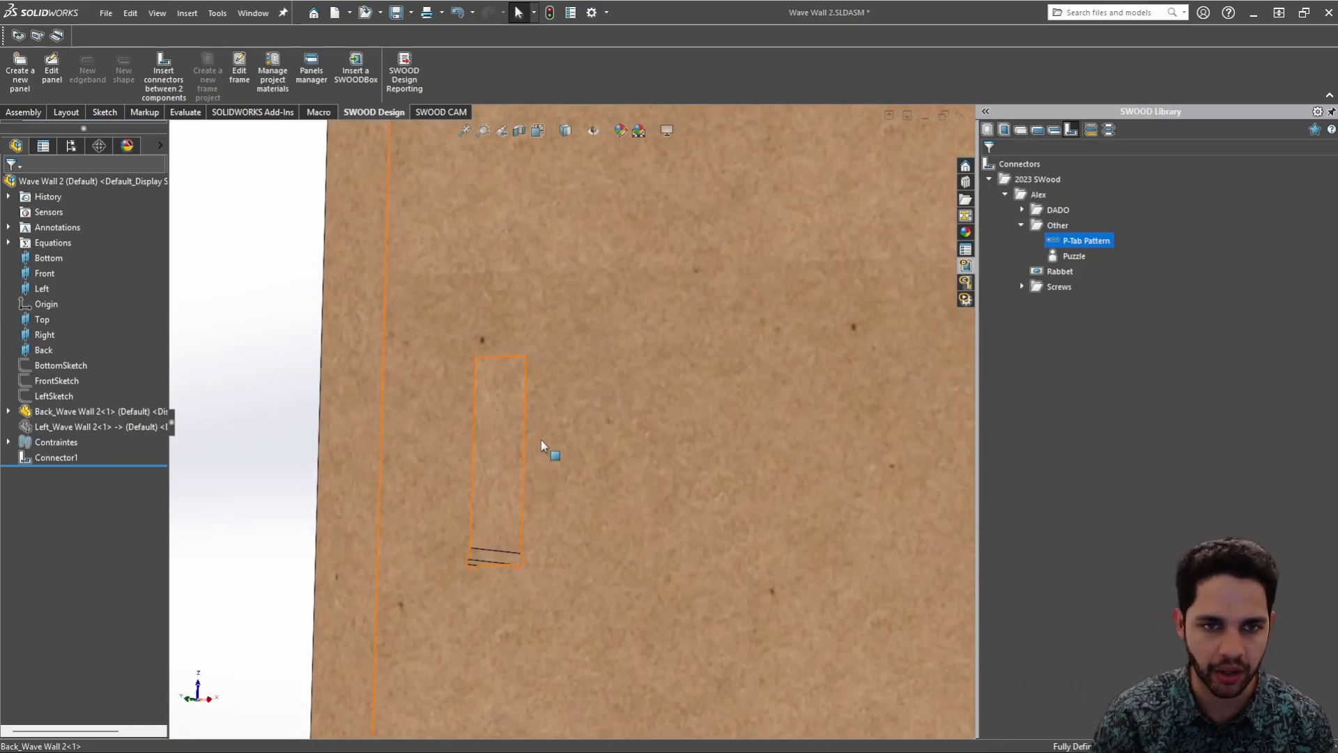
pyautogui.moveTo(472, 553); pyautogui.dragTo(458, 501, button='middle')
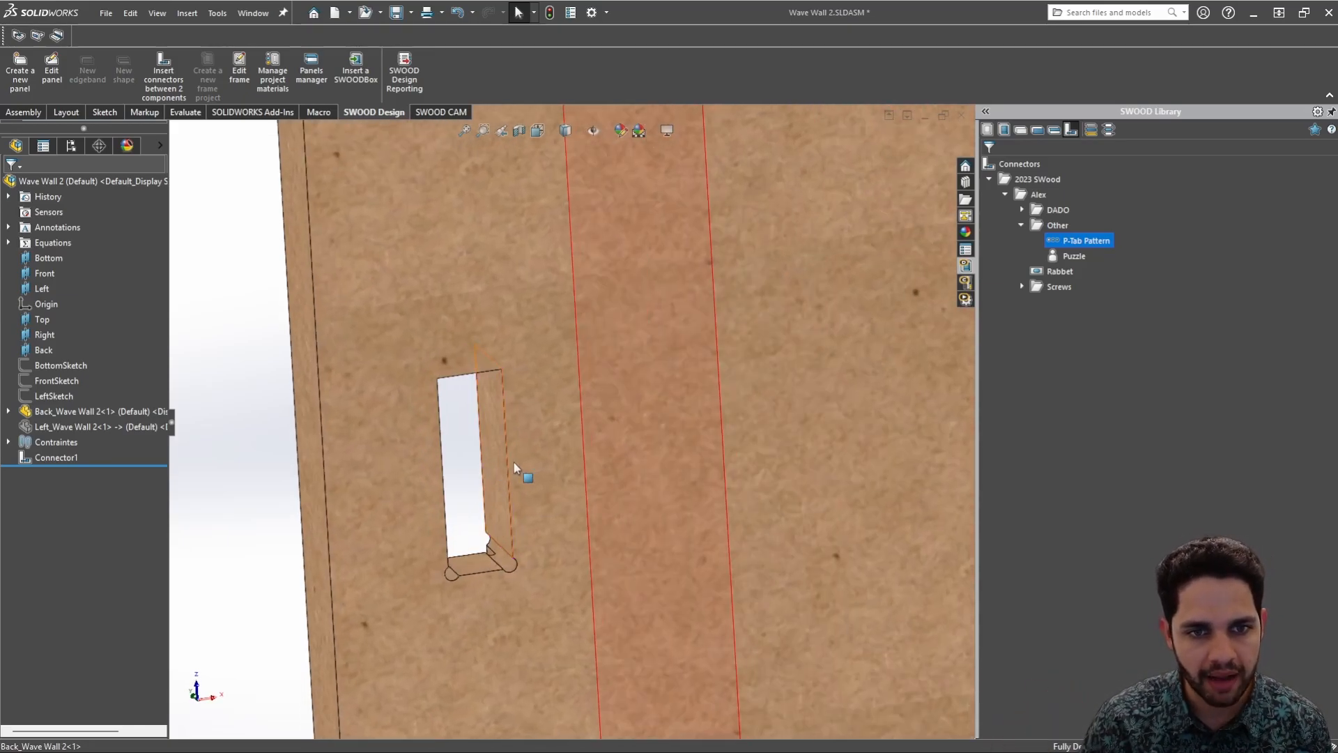
# Show the Left_Wave Wall 2 component again in front of the back panel
pyautogui.scroll(6, 568, 415)
pyautogui.moveTo(596, 382); pyautogui.dragTo(638, 496, button='middle')
pyautogui.hotkey('shift', 'Tab')
pyautogui.scroll(4, 671, 412)
pyautogui.scroll(-3, 559, 233)
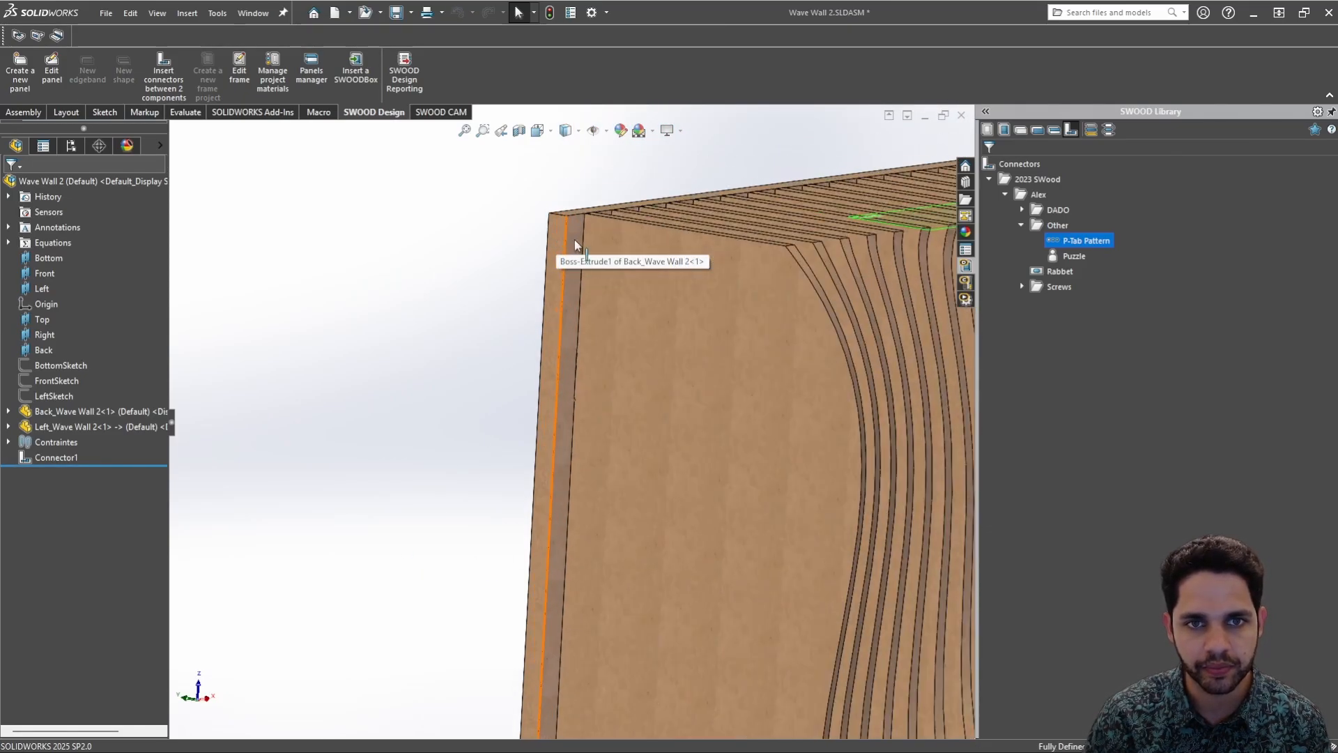
# Hide the Back_Wave Wall 2 component and examine the hooked tab on the first wave panel's rear edge
pyautogui.rightClick(575, 241)
pyautogui.click(677, 13)
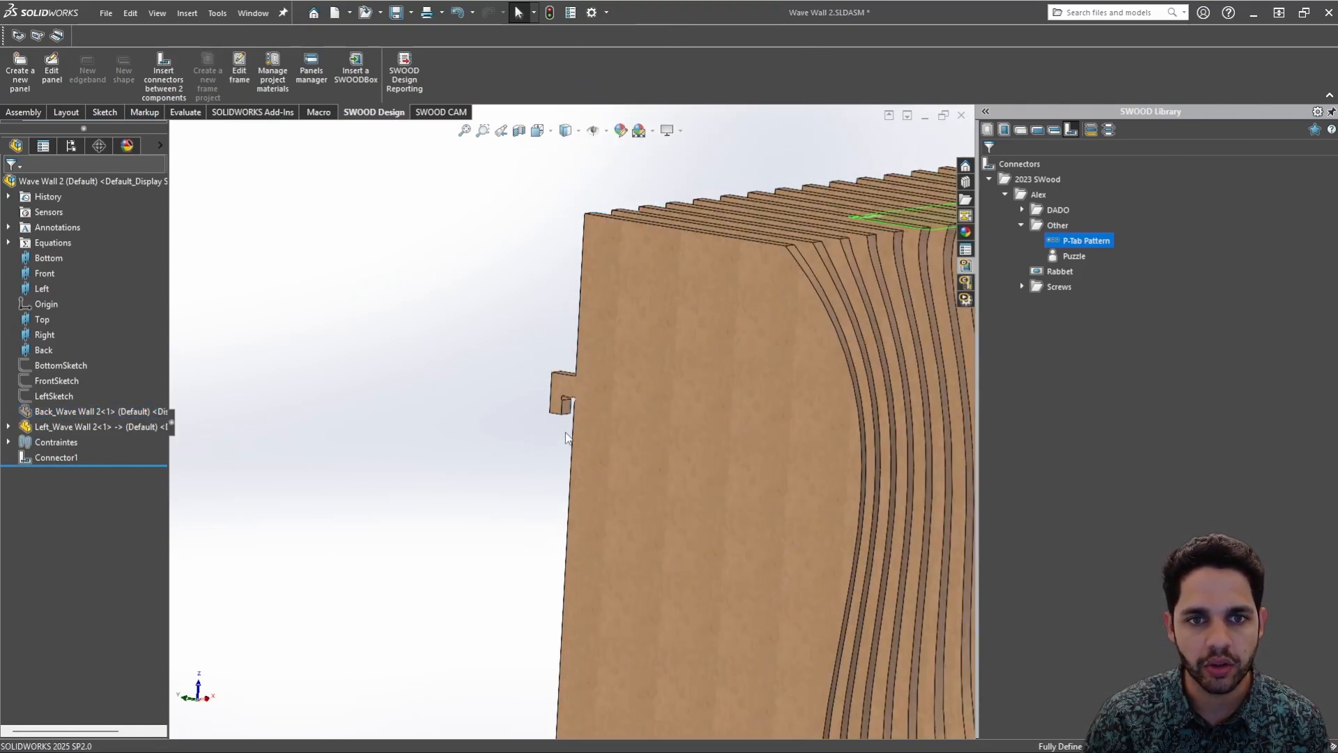
pyautogui.scroll(-5, 566, 430)
pyautogui.moveTo(566, 425); pyautogui.dragTo(625, 383, button='middle')
pyautogui.scroll(2, 617, 397)
pyautogui.moveTo(593, 453); pyautogui.dragTo(514, 359, button='middle')
pyautogui.scroll(-3, 511, 356)
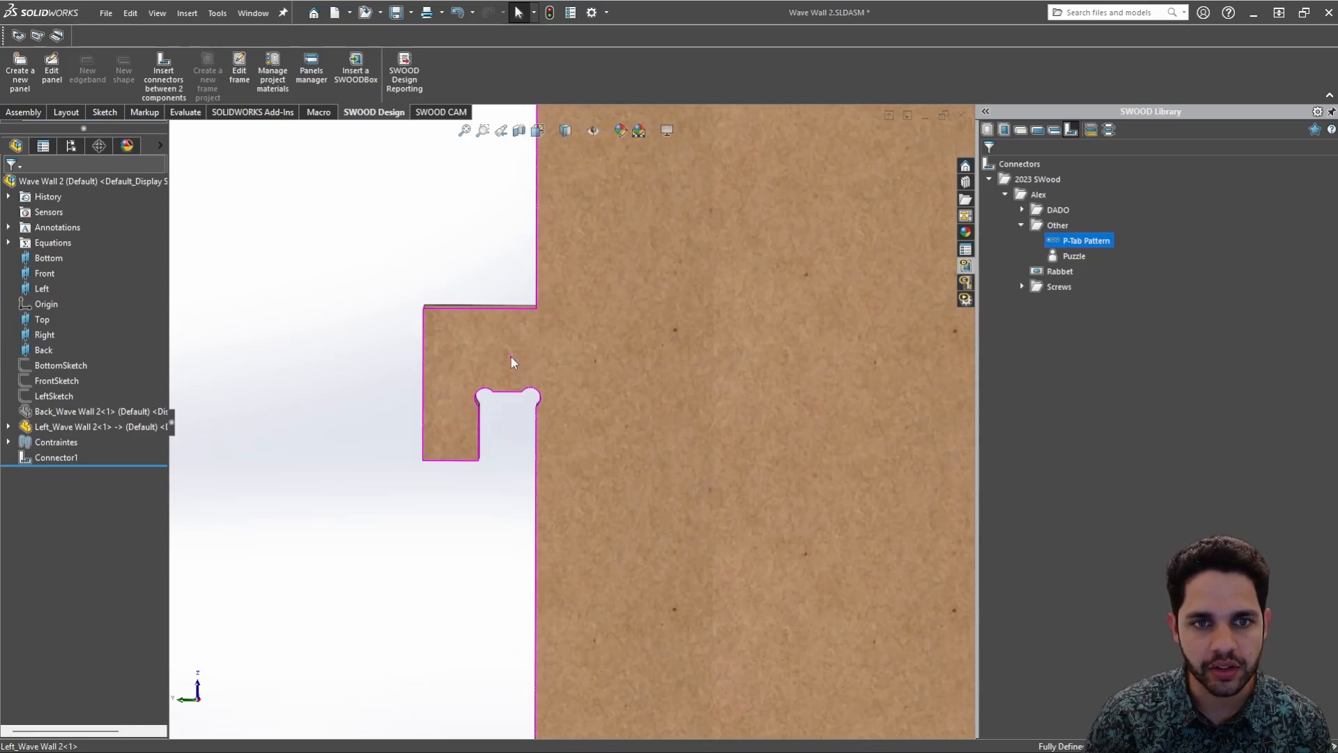
# Show the Back_Wave Wall 2 component again behind the wave panels
pyautogui.hotkey('shift', 'Tab')
pyautogui.scroll(7, 502, 392)
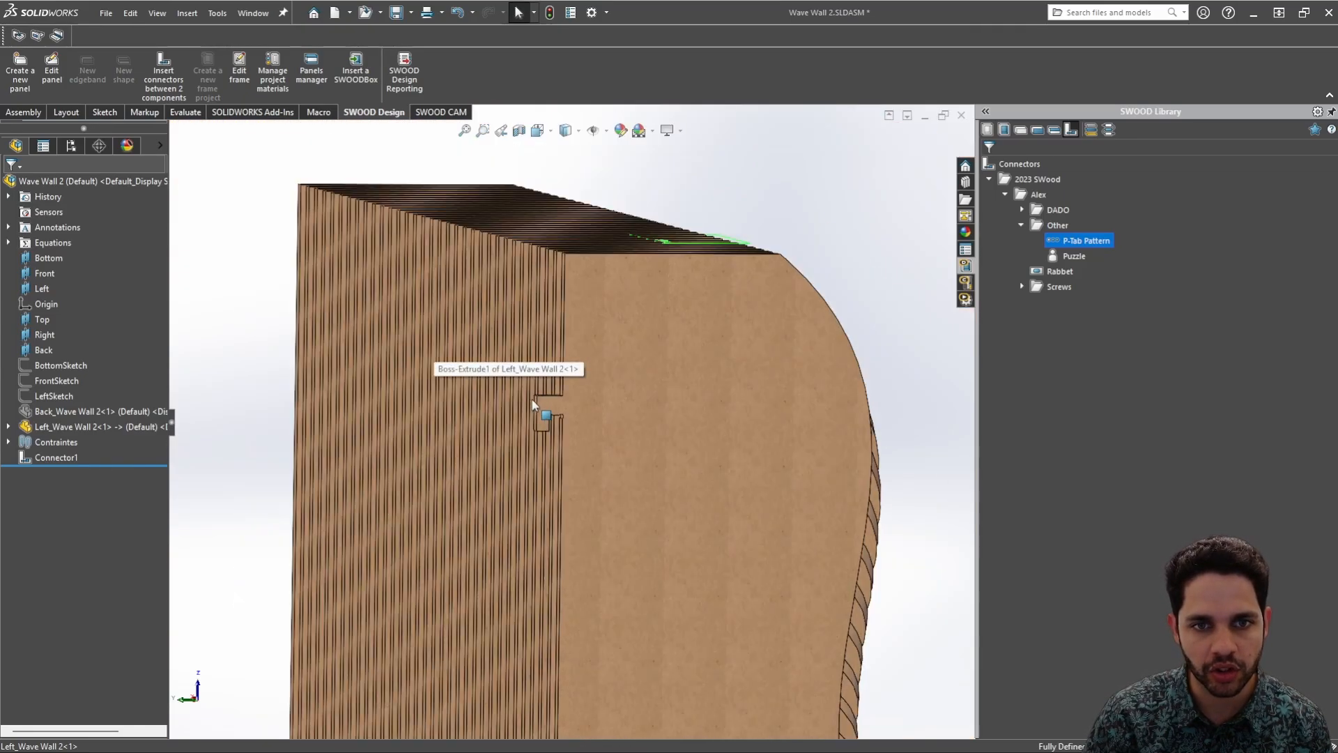
pyautogui.scroll(-4, 568, 445)
pyautogui.hotkey('shift', 'Tab')
pyautogui.scroll(3, 573, 450)
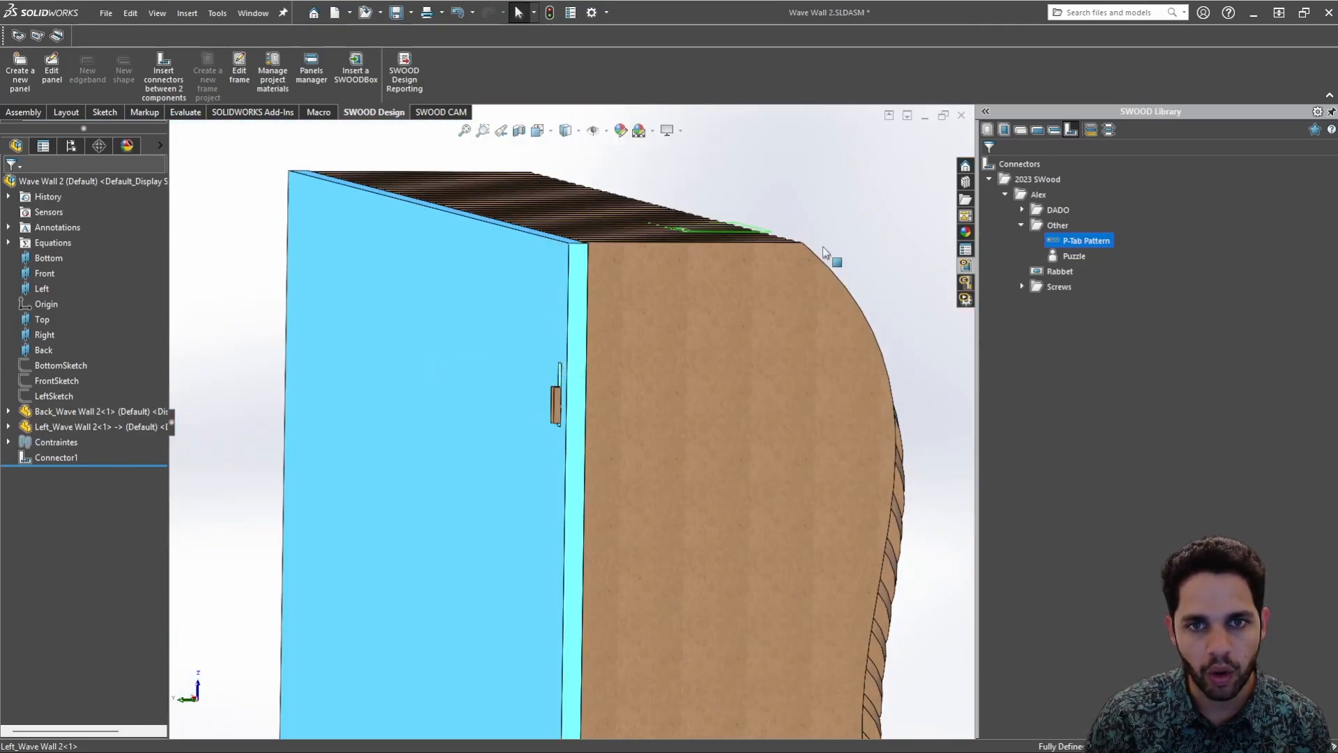
# Make the Back_Wave Wall 2 panel transparent
pyautogui.rightClick(552, 313)
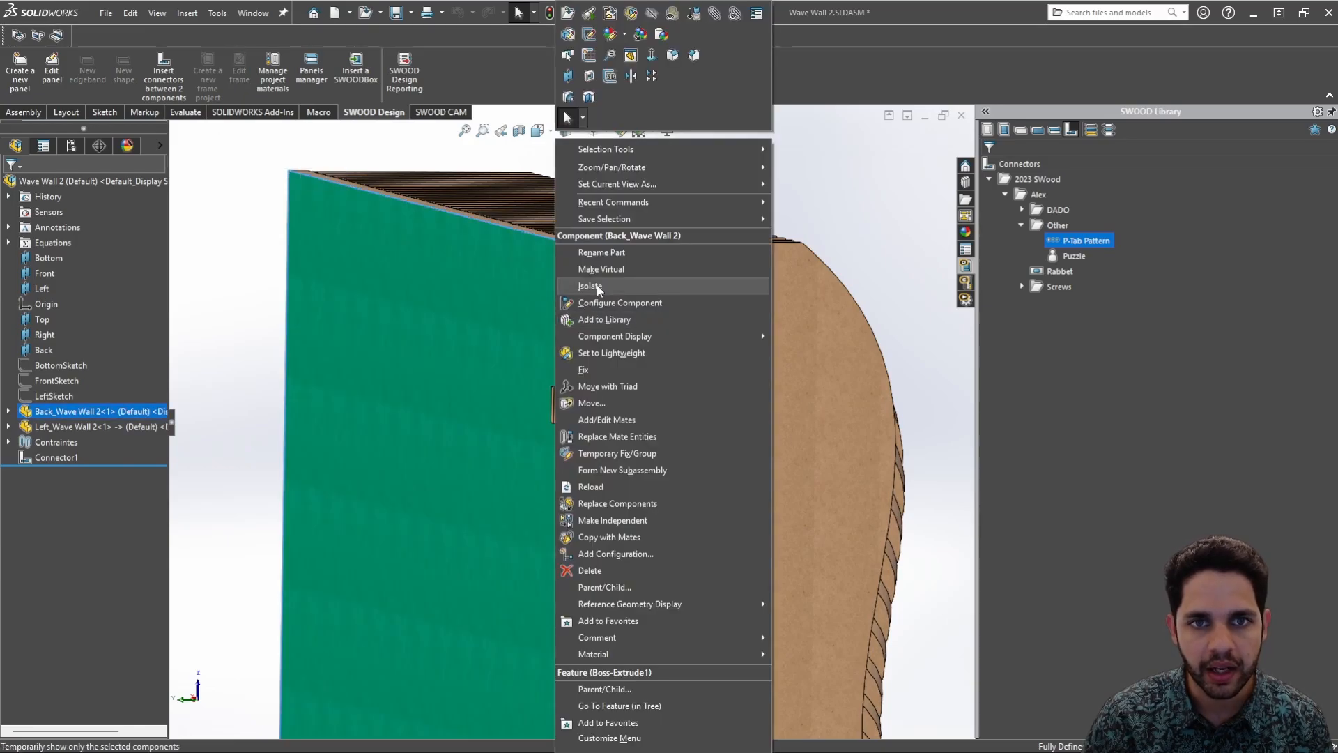
pyautogui.click(855, 216)
pyautogui.scroll(-6, 577, 390)
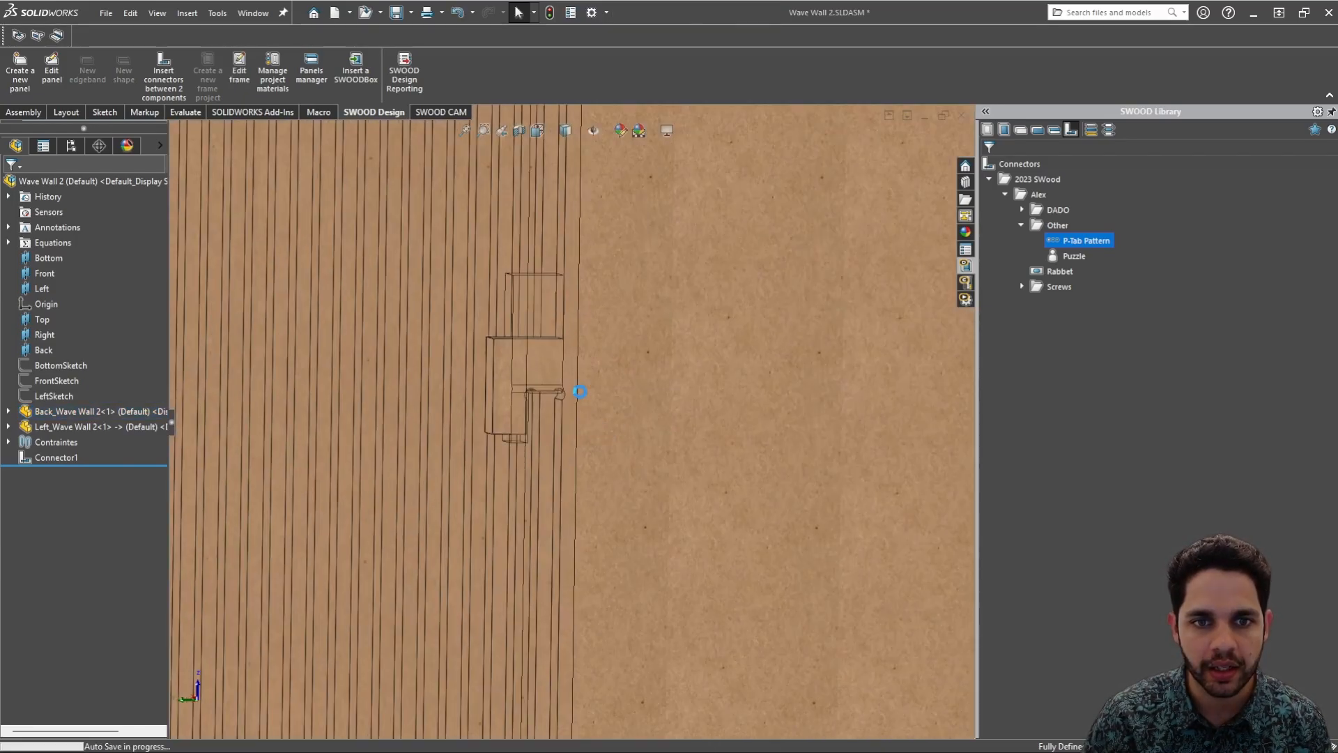
# Examine close up how the left panel's hook-shaped tab sits in the slot of the transparent back panel
pyautogui.moveTo(578, 391); pyautogui.dragTo(706, 384, button='middle')
pyautogui.moveTo(488, 407); pyautogui.dragTo(703, 320)
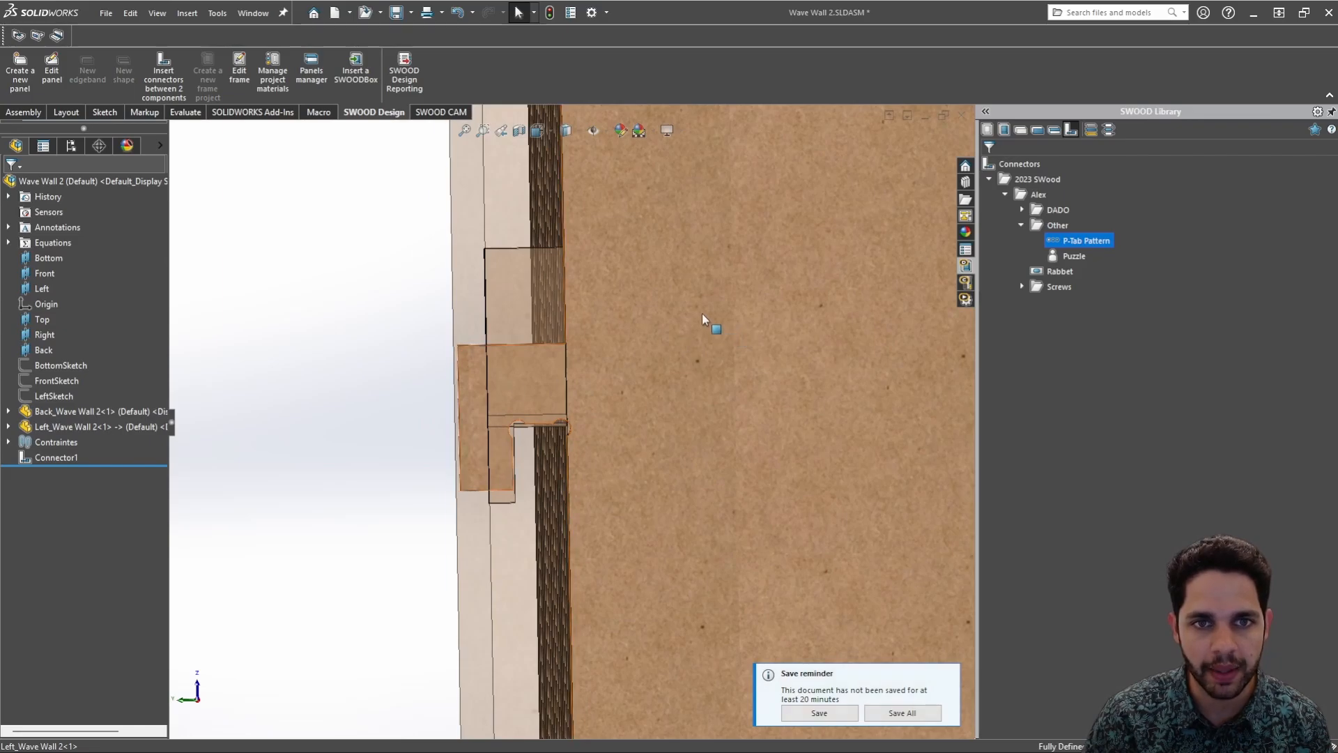
pyautogui.moveTo(531, 249); pyautogui.dragTo(472, 490)
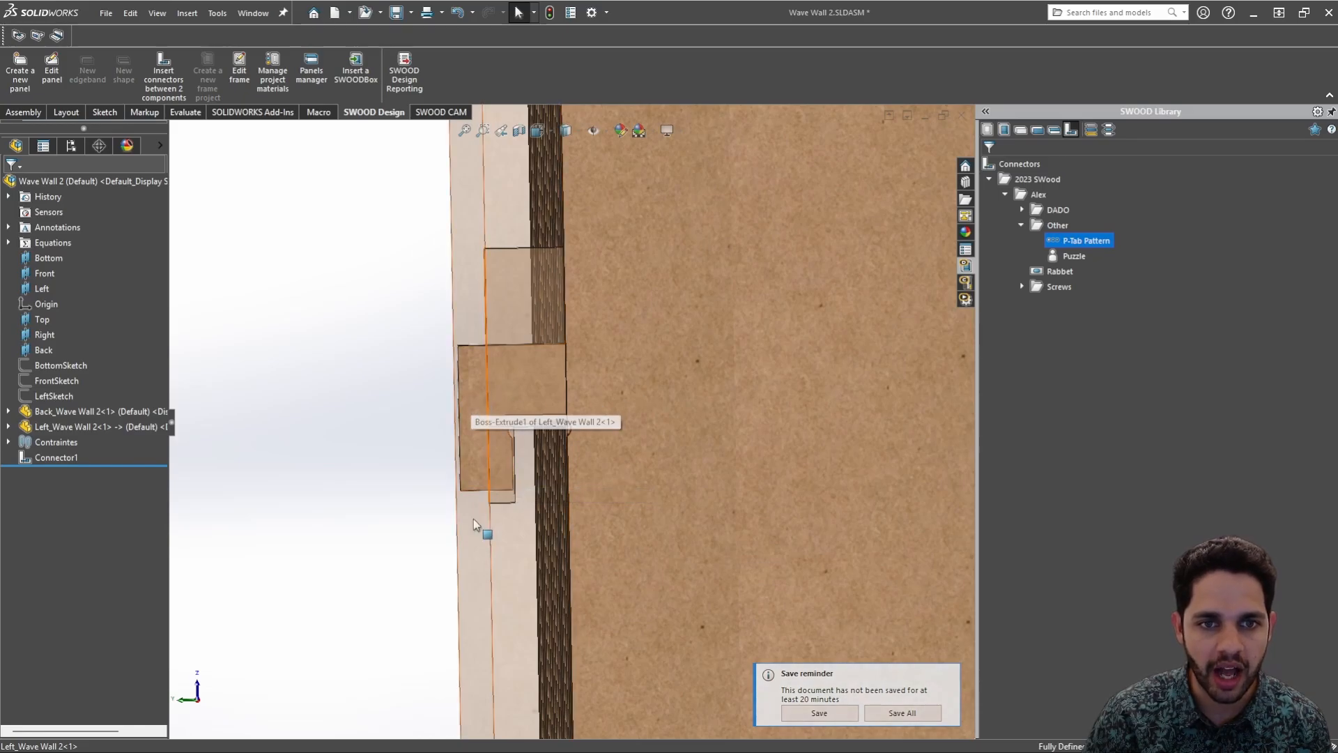
pyautogui.scroll(8, 479, 524)
pyautogui.keyDown('ctrl'); pyautogui.moveTo(537, 584); pyautogui.dragTo(537, 268, button='middle'); pyautogui.keyUp('ctrl')
pyautogui.scroll(-10, 529, 512)
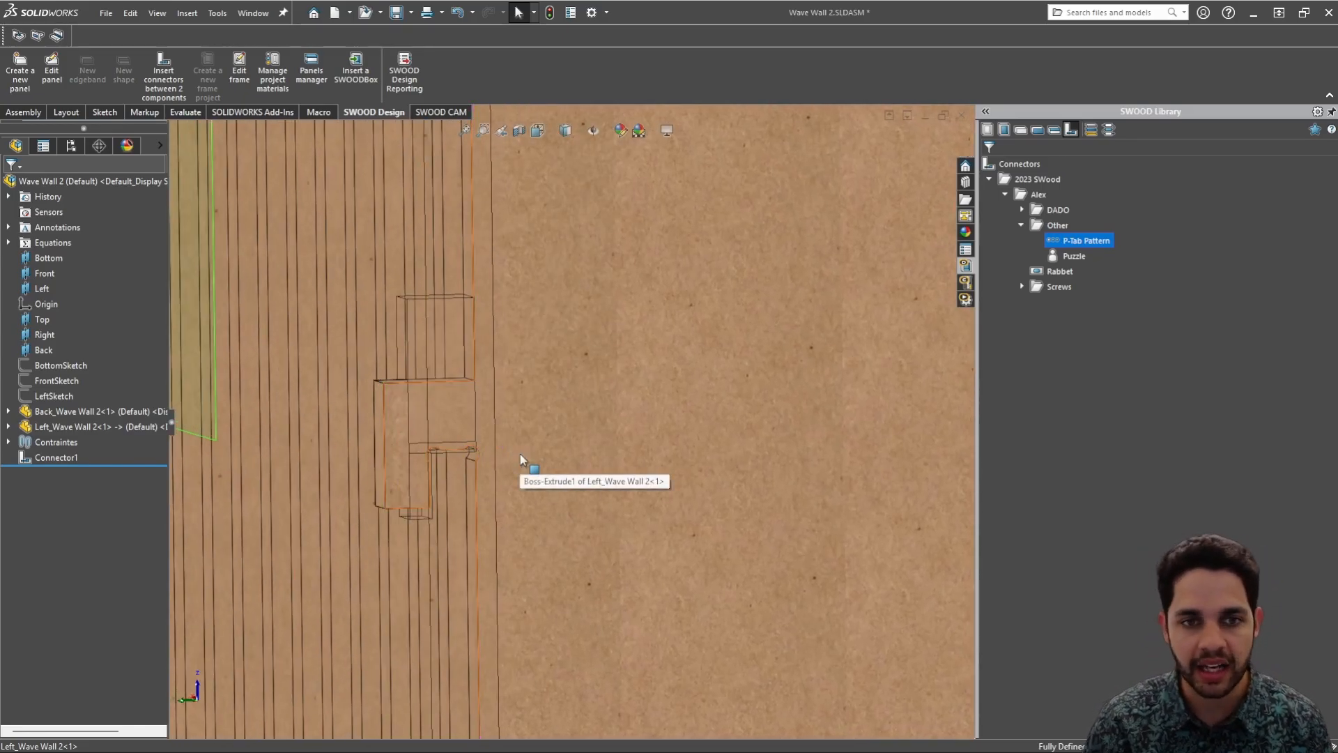
pyautogui.scroll(1, 493, 462)
pyautogui.moveTo(493, 461)
pyautogui.mouseDown(button='middle')
pyautogui.moveTo(457, 427)
pyautogui.moveTo(522, 359)
pyautogui.mouseUp(button='middle')
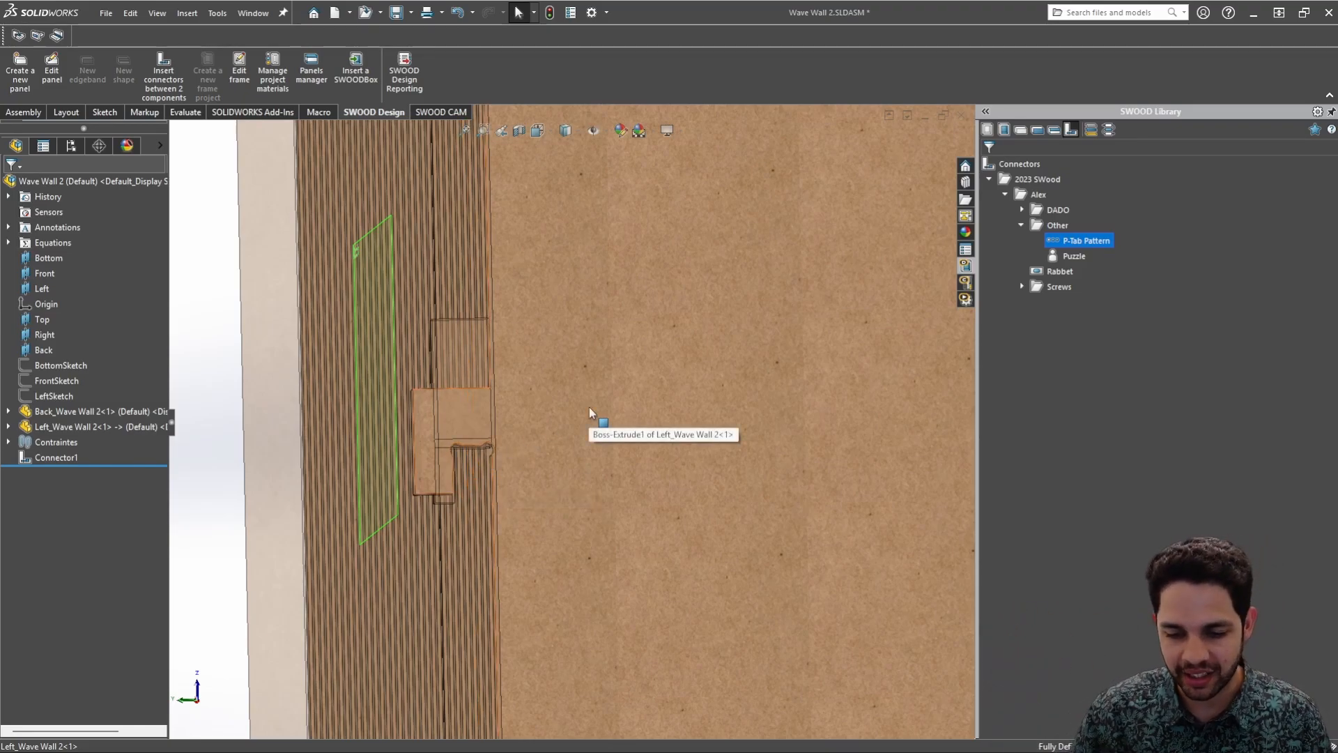
# Examine the lower and upper tab joints along the back edge of the left panel
pyautogui.scroll(5, 591, 404)
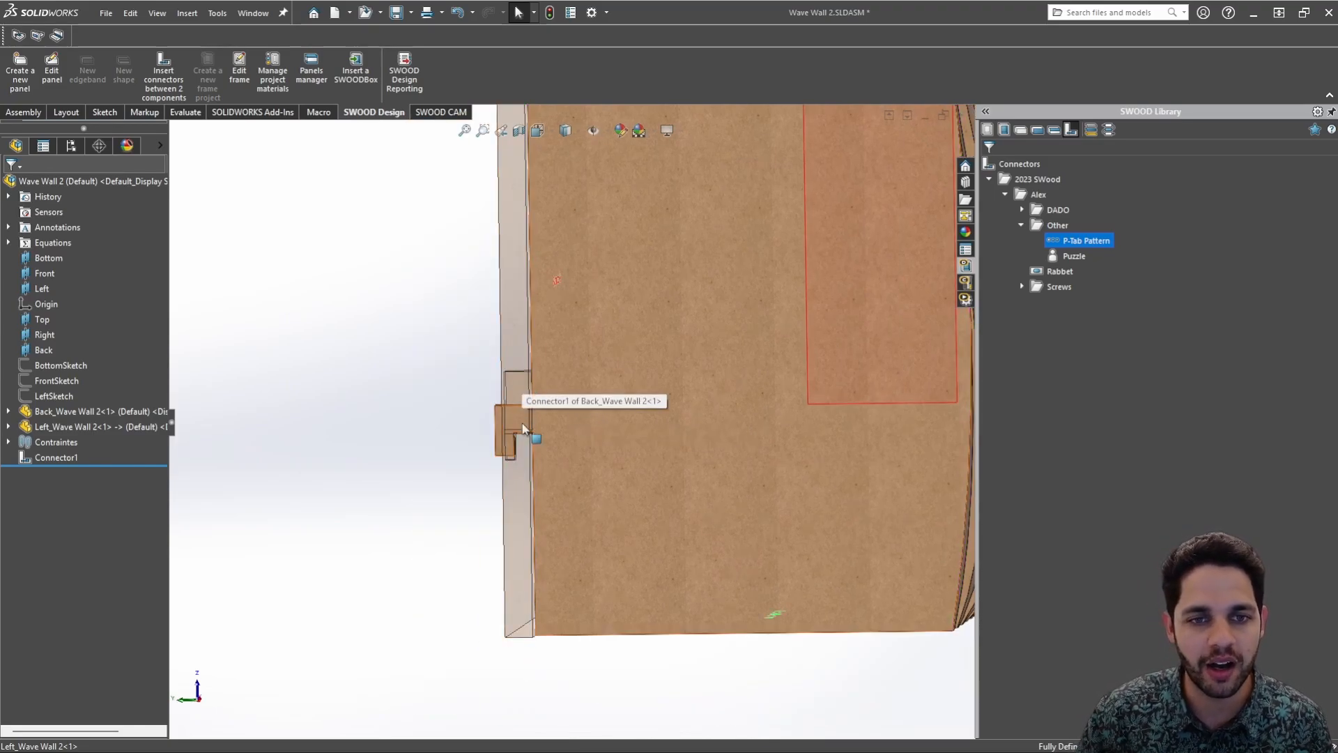
pyautogui.scroll(-3, 533, 445)
pyautogui.moveTo(584, 418); pyautogui.dragTo(582, 334, button='middle')
pyautogui.scroll(4, 576, 413)
pyautogui.scroll(2, 576, 413)
pyautogui.scroll(-4, 540, 418)
pyautogui.scroll(5, 679, 352)
pyautogui.scroll(3, 632, 400)
pyautogui.scroll(-4, 544, 269)
pyautogui.scroll(-2, 543, 269)
pyautogui.moveTo(543, 269); pyautogui.dragTo(507, 260, button='middle')
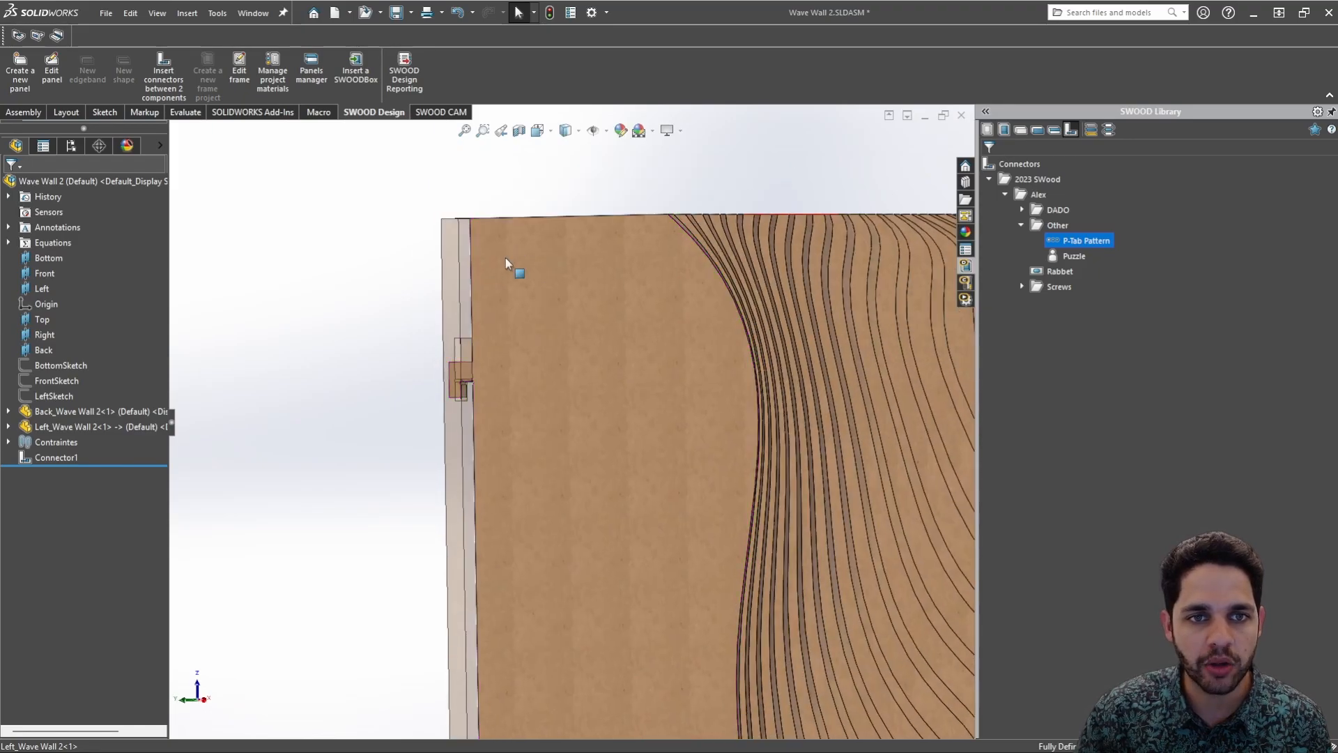
pyautogui.moveTo(506, 346)
pyautogui.mouseDown(button='middle')
pyautogui.moveTo(508, 391)
pyautogui.moveTo(504, 332)
pyautogui.mouseUp(button='middle')
pyautogui.scroll(-3, 550, 379)
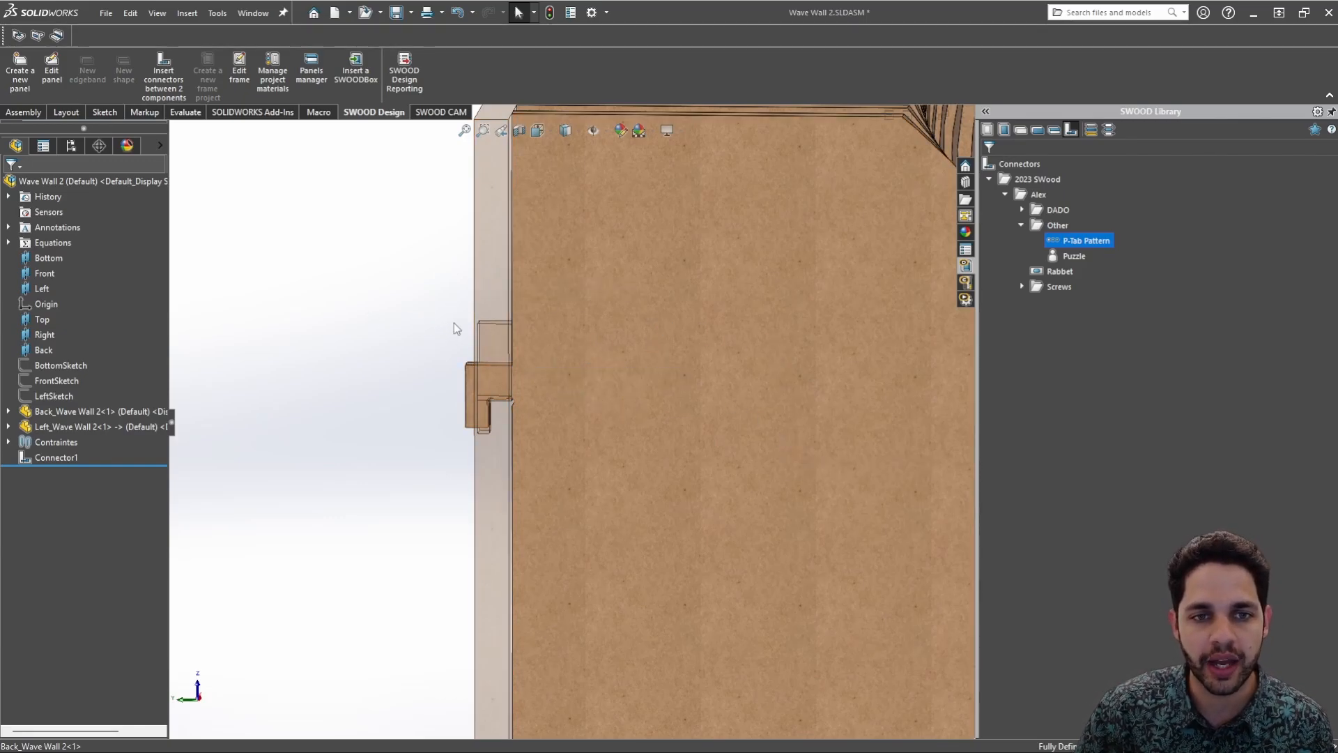
pyautogui.scroll(6, 550, 440)
pyautogui.moveTo(484, 469); pyautogui.dragTo(764, 497, button='middle')
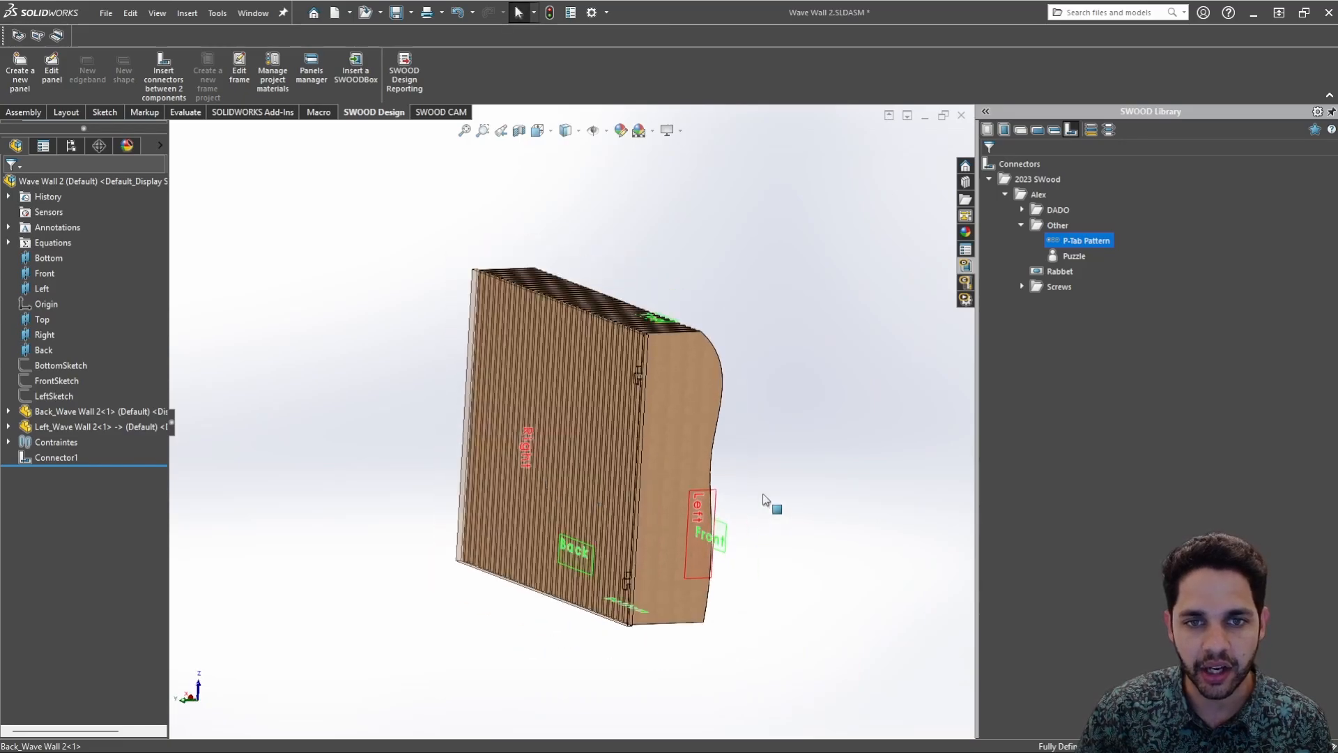
# Turn off the transparency of the Back_Wave Wall 2 panel
pyautogui.scroll(-5, 763, 497)
pyautogui.scroll(2, 638, 394)
pyautogui.scroll(1, 428, 267)
pyautogui.rightClick(425, 287)
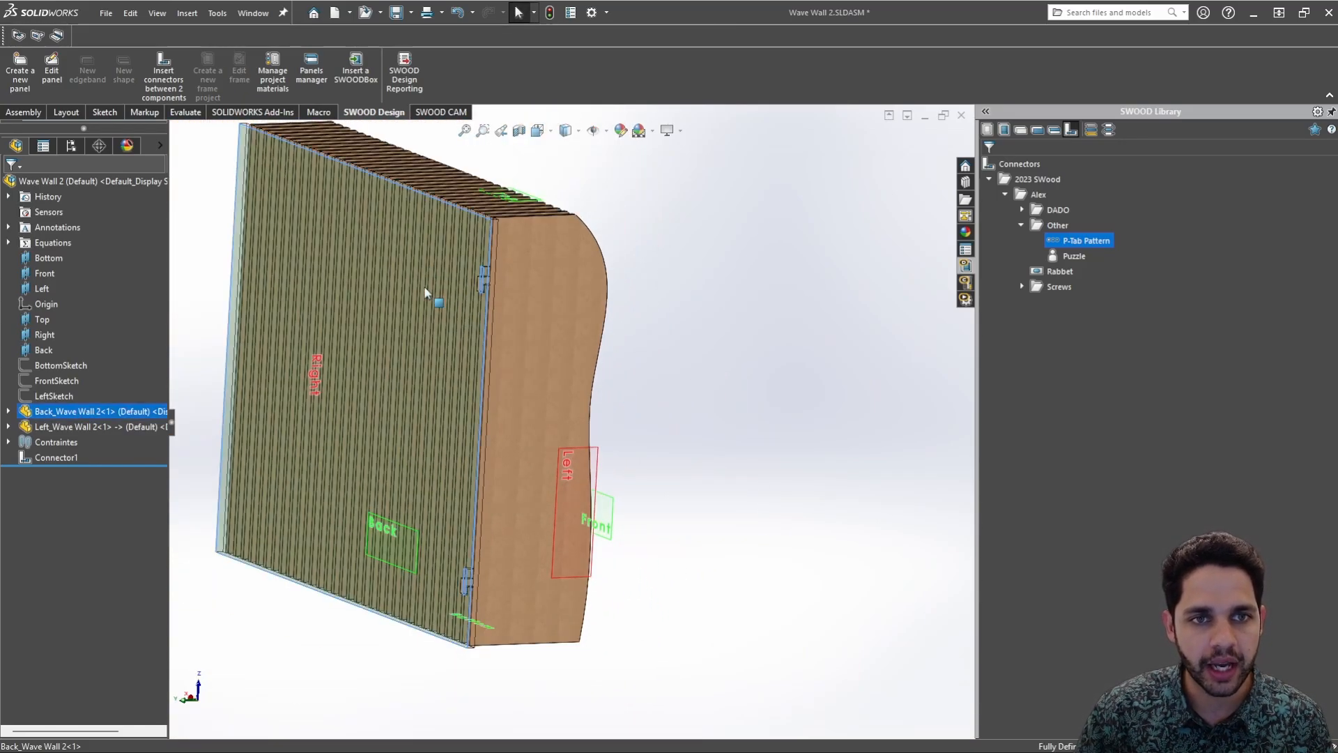
pyautogui.click(531, 33)
pyautogui.scroll(-4, 582, 307)
pyautogui.moveTo(577, 301); pyautogui.dragTo(514, 257, button='middle')
pyautogui.scroll(5, 514, 257)
pyautogui.scroll(-3, 461, 369)
pyautogui.moveTo(449, 354); pyautogui.dragTo(492, 352, button='middle')
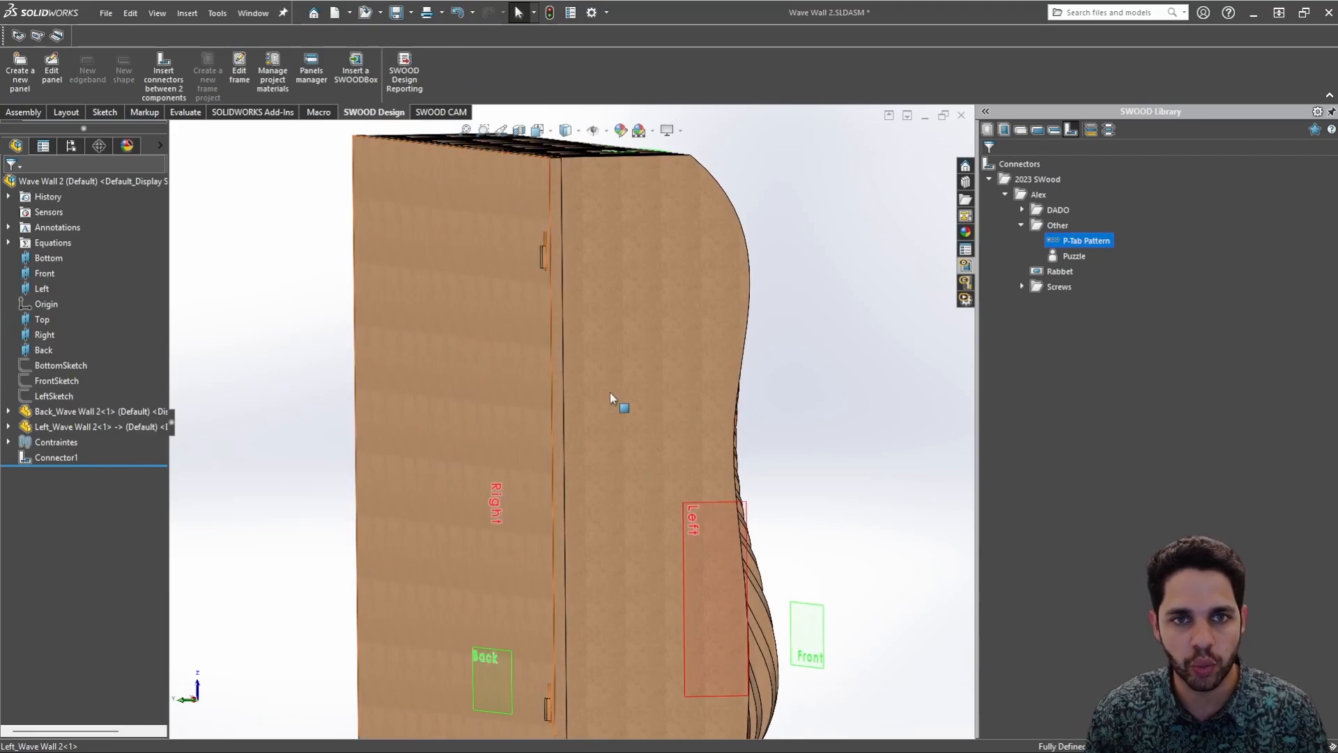
# Try to edit the connector feature inside the Left_Wave Wall 2 part
pyautogui.keyDown('ctrl'); pyautogui.moveTo(609, 392); pyautogui.dragTo(579, 366, button='middle'); pyautogui.keyUp('ctrl')
pyautogui.scroll(1, 579, 367)
pyautogui.click(8, 426)
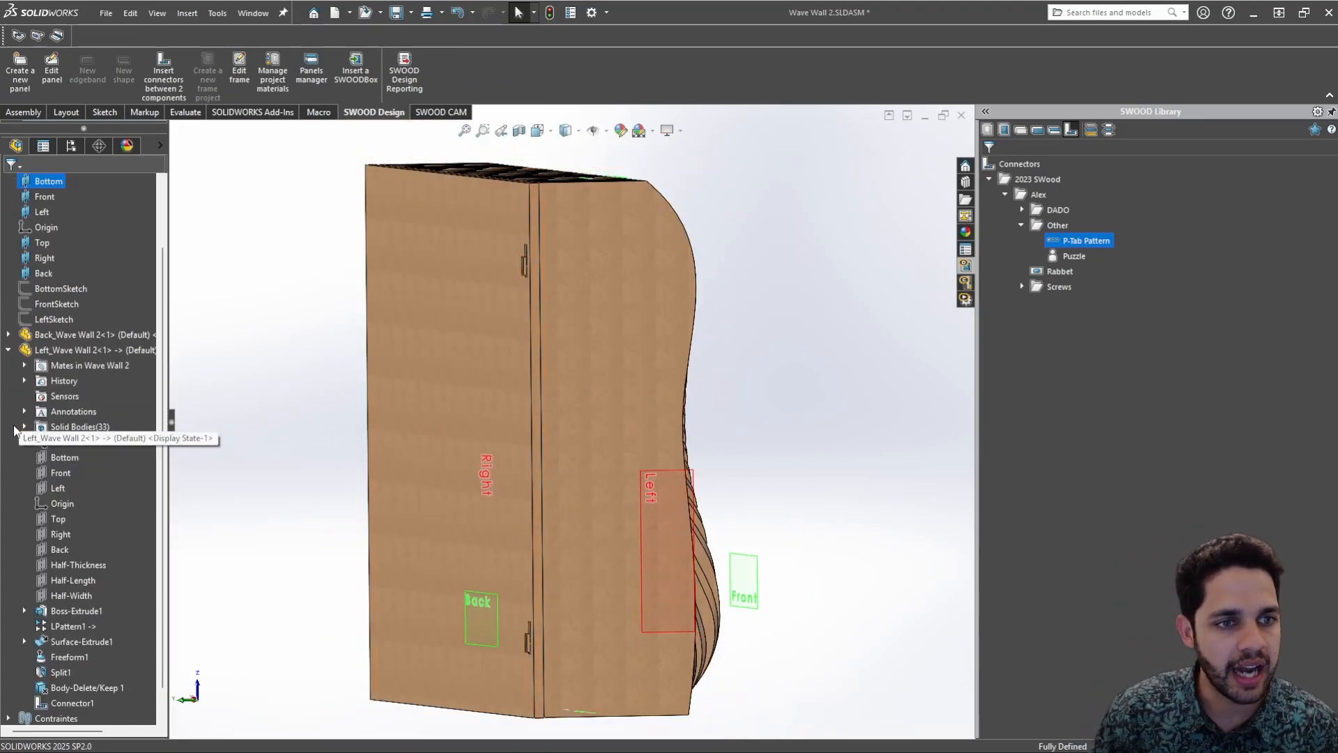
pyautogui.click(72, 701)
pyautogui.rightClick(72, 701)
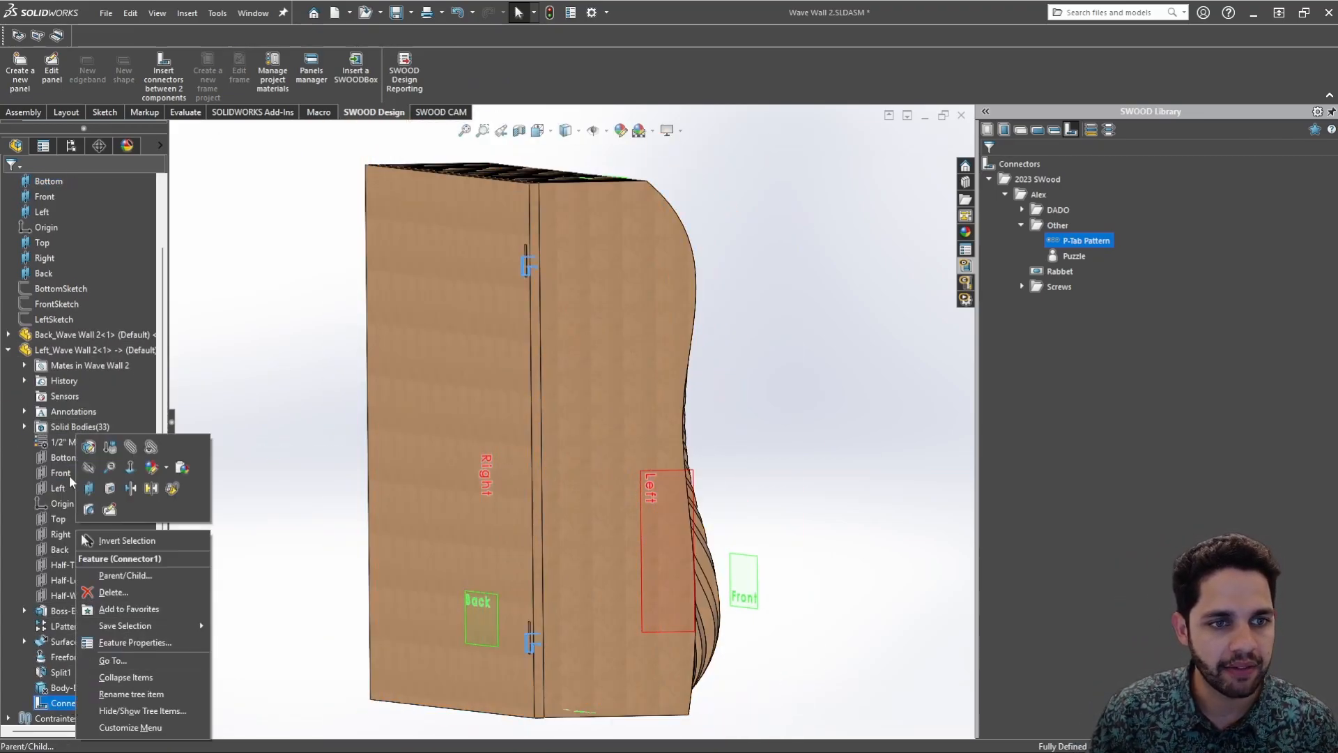
pyautogui.click(87, 447)
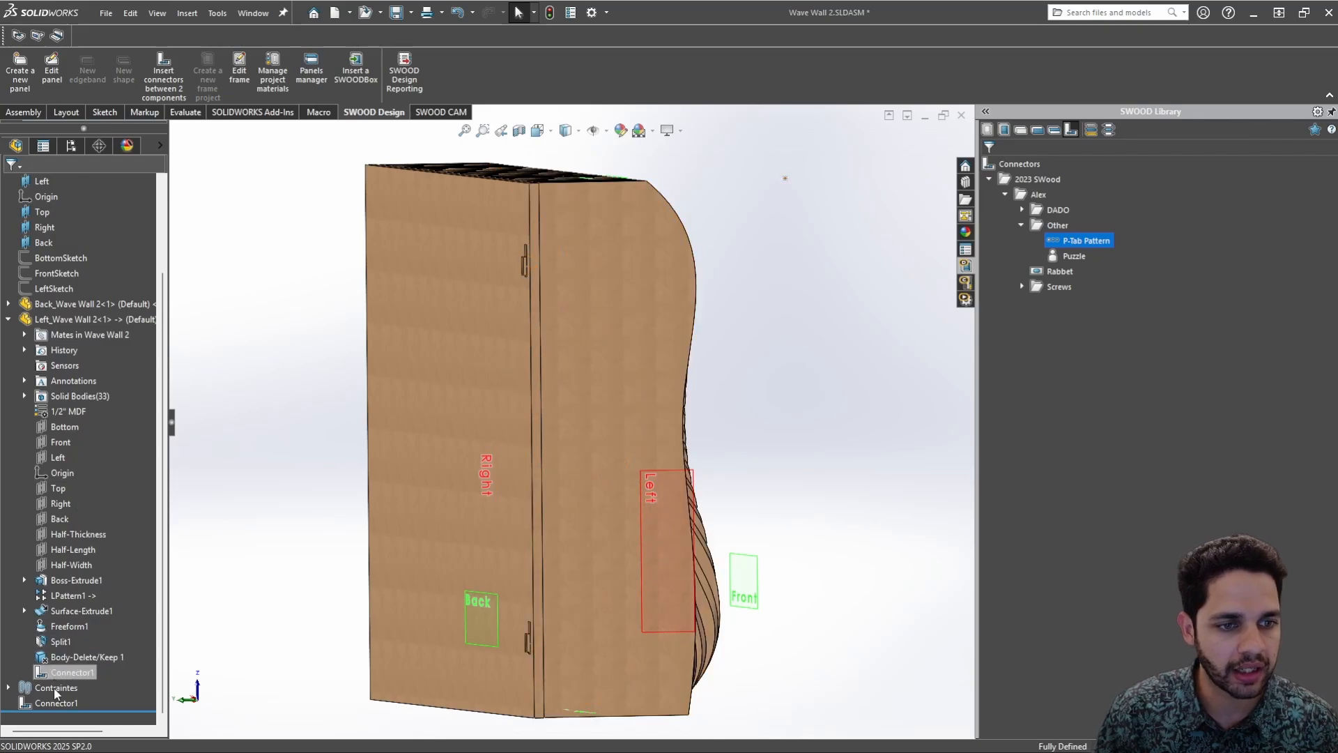
# Edit the assembly-level P-Tab Pattern connector and set its number of tabs to 3
pyautogui.rightClick(72, 699)
pyautogui.click(87, 449)
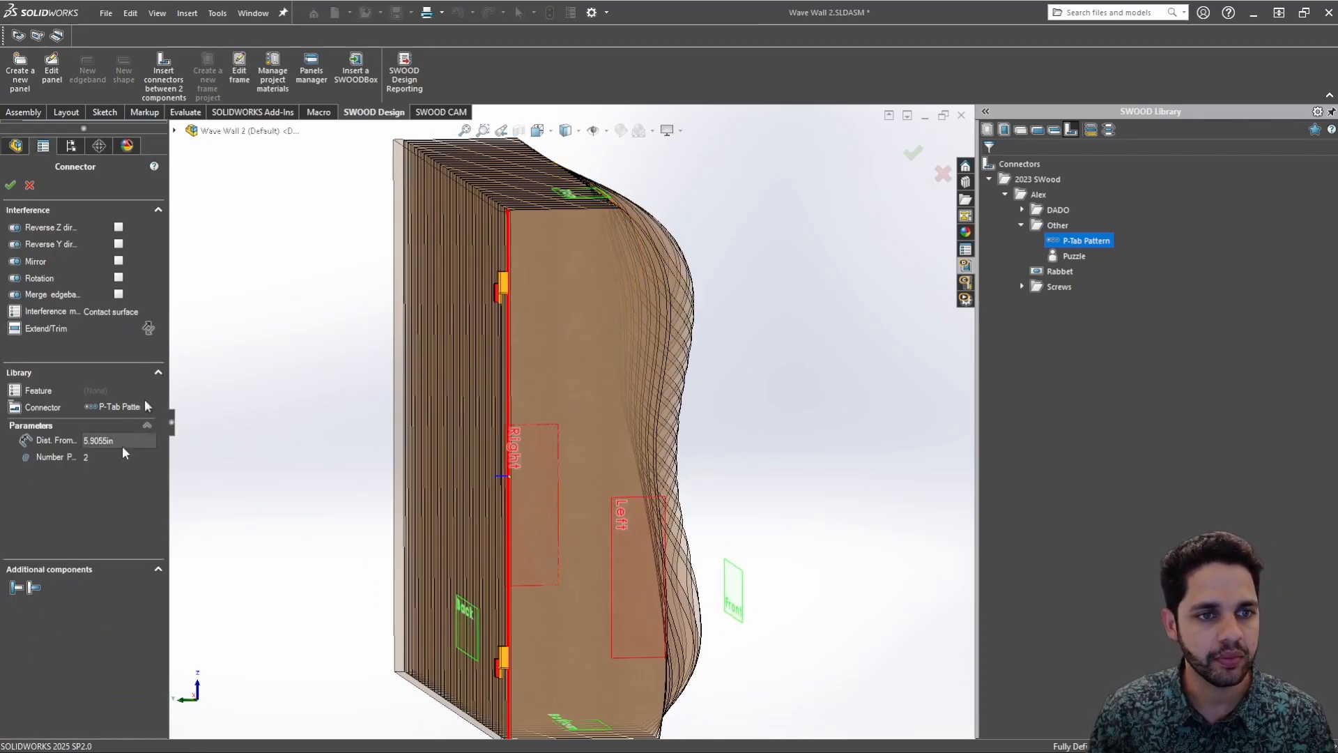
pyautogui.click(122, 456)
pyautogui.write('3')
pyautogui.press('Return')
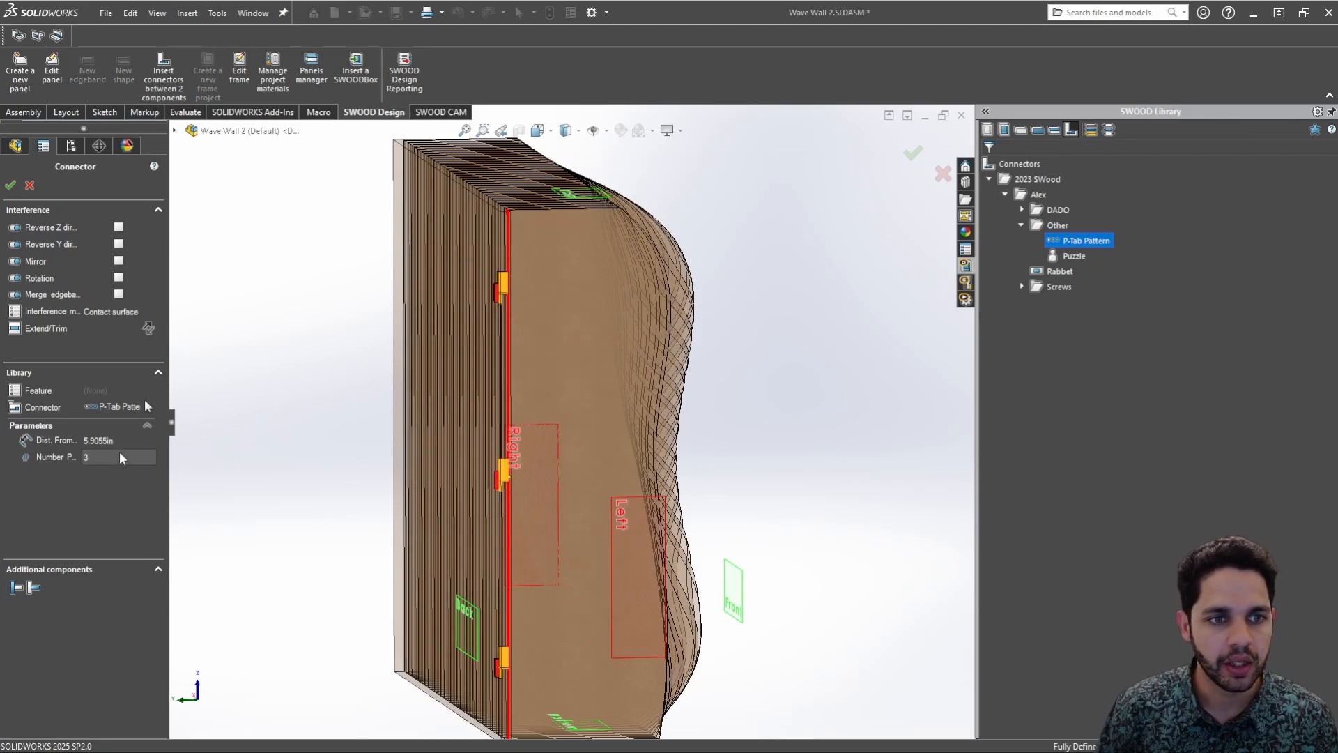
pyautogui.scroll(-2, 479, 464)
pyautogui.moveTo(478, 463)
pyautogui.mouseDown(button='middle')
pyautogui.moveTo(747, 469)
pyautogui.moveTo(512, 380)
pyautogui.mouseUp(button='middle')
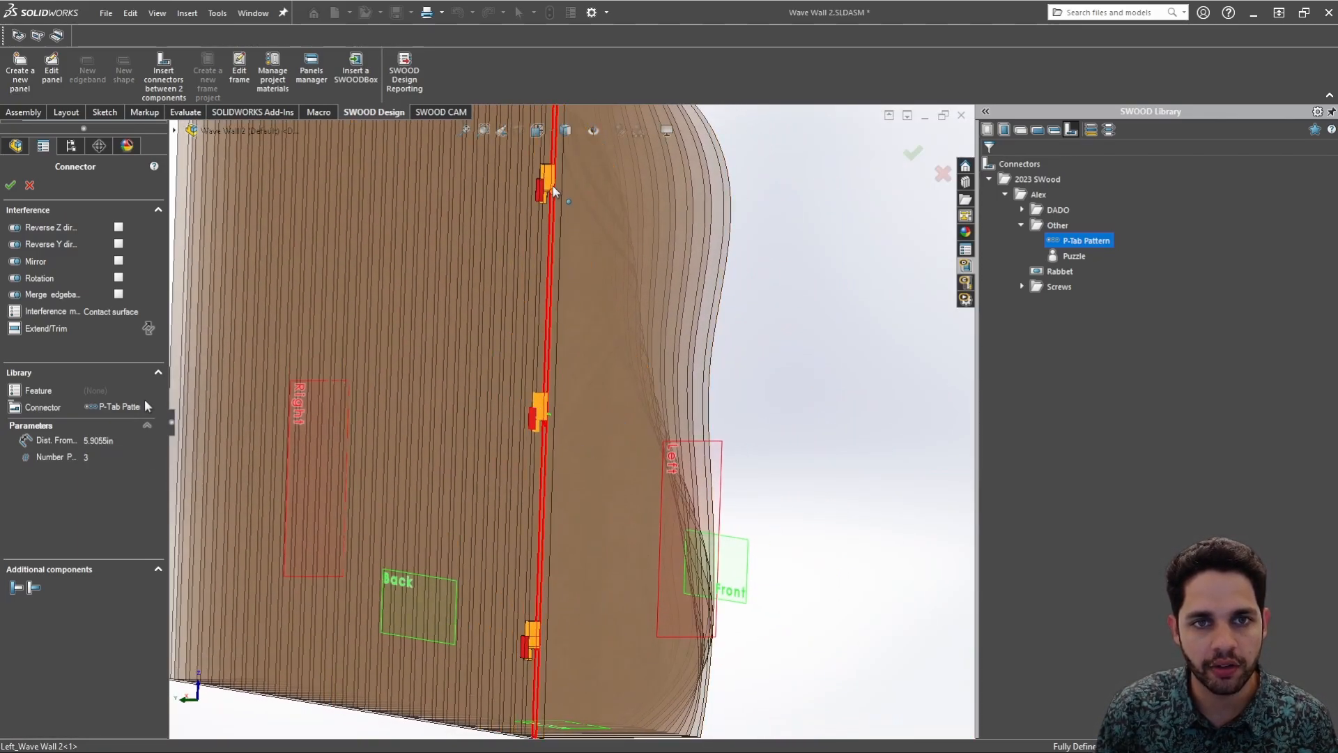
pyautogui.click(11, 185)
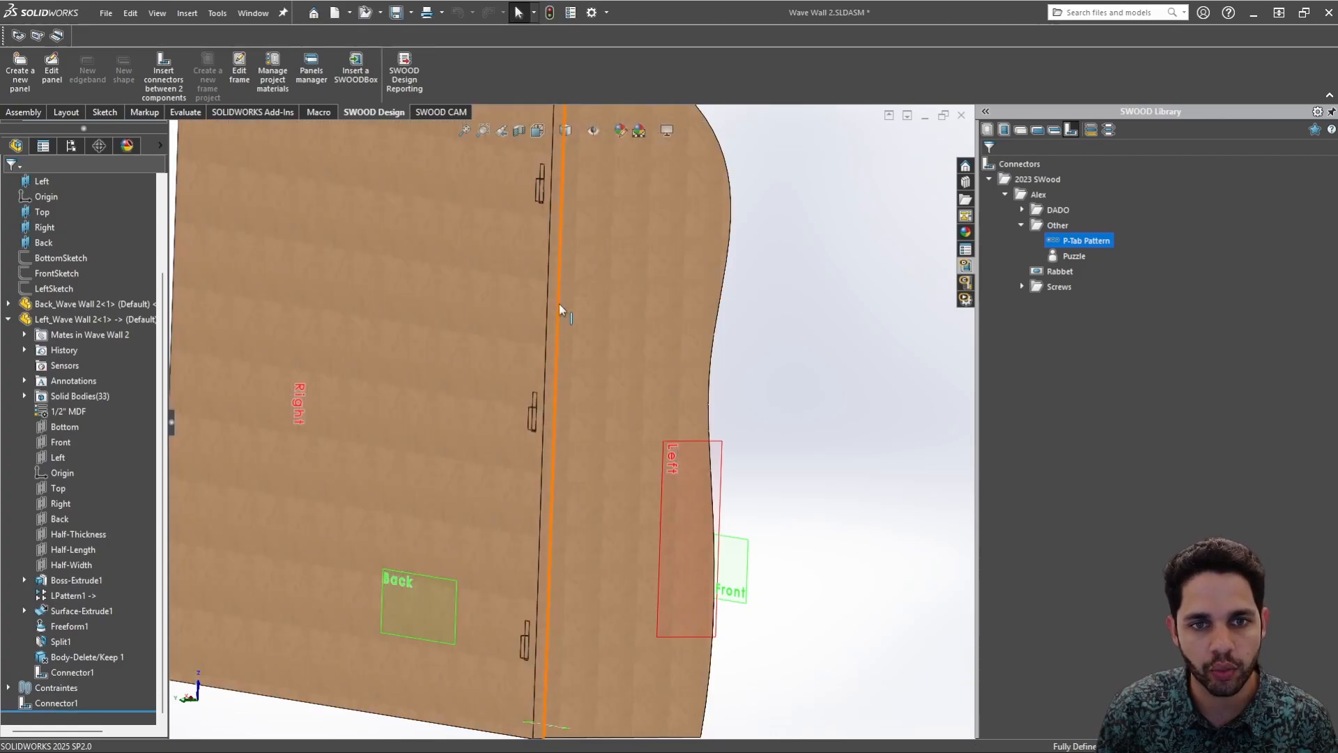
# Hide the back panel to examine the left panel's tab profile, and show the back panel again
pyautogui.scroll(1, 559, 303)
pyautogui.moveTo(559, 303)
pyautogui.mouseDown(button='middle')
pyautogui.moveTo(571, 307)
pyautogui.moveTo(576, 289)
pyautogui.mouseUp(button='middle')
pyautogui.scroll(-3, 587, 260)
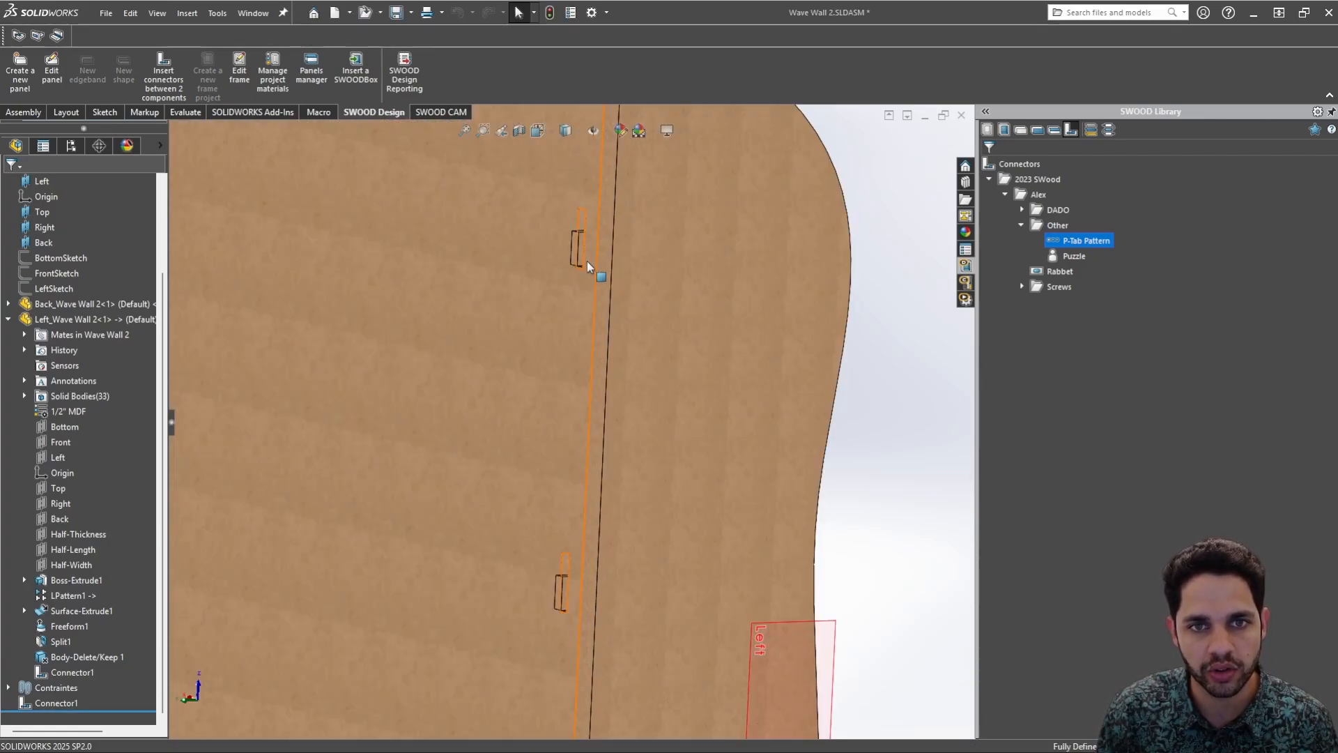
pyautogui.scroll(-6, 587, 261)
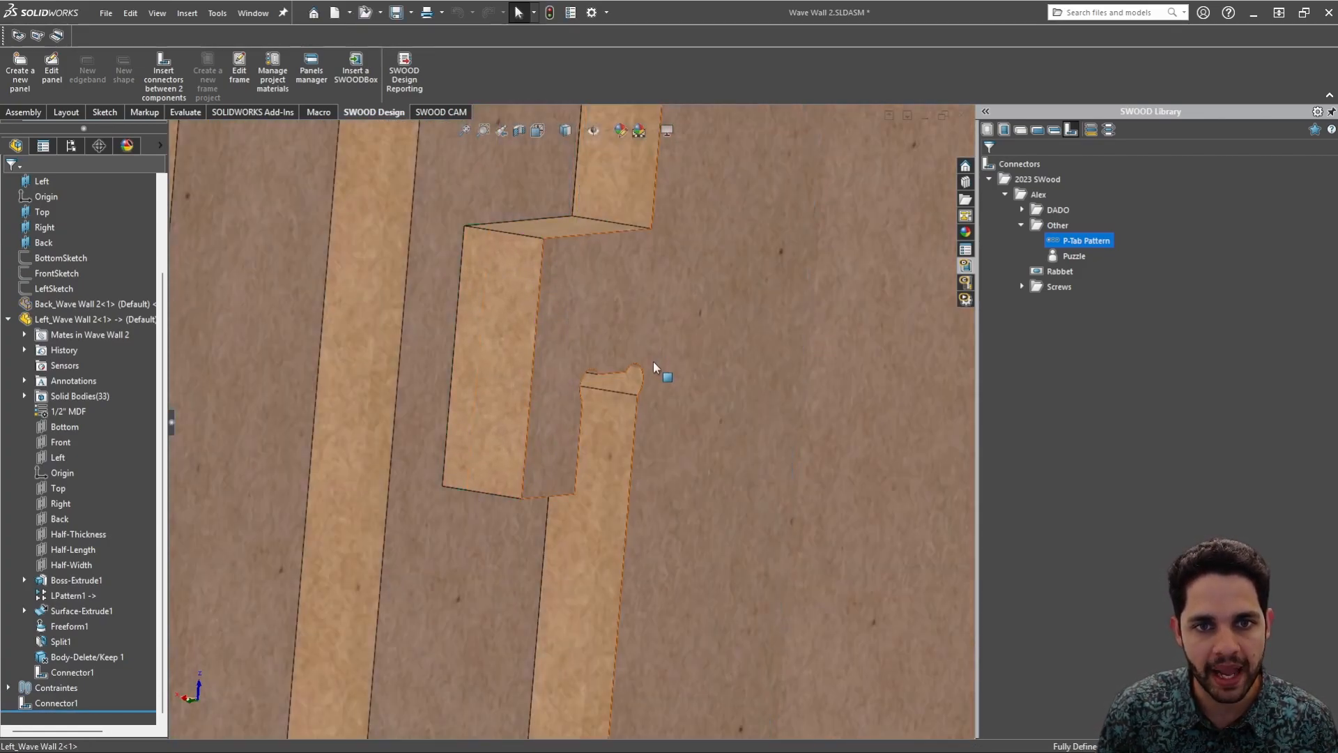
pyautogui.scroll(2, 654, 361)
pyautogui.moveTo(654, 361); pyautogui.dragTo(591, 323, button='middle')
pyautogui.scroll(7, 580, 461)
pyautogui.scroll(-4, 570, 535)
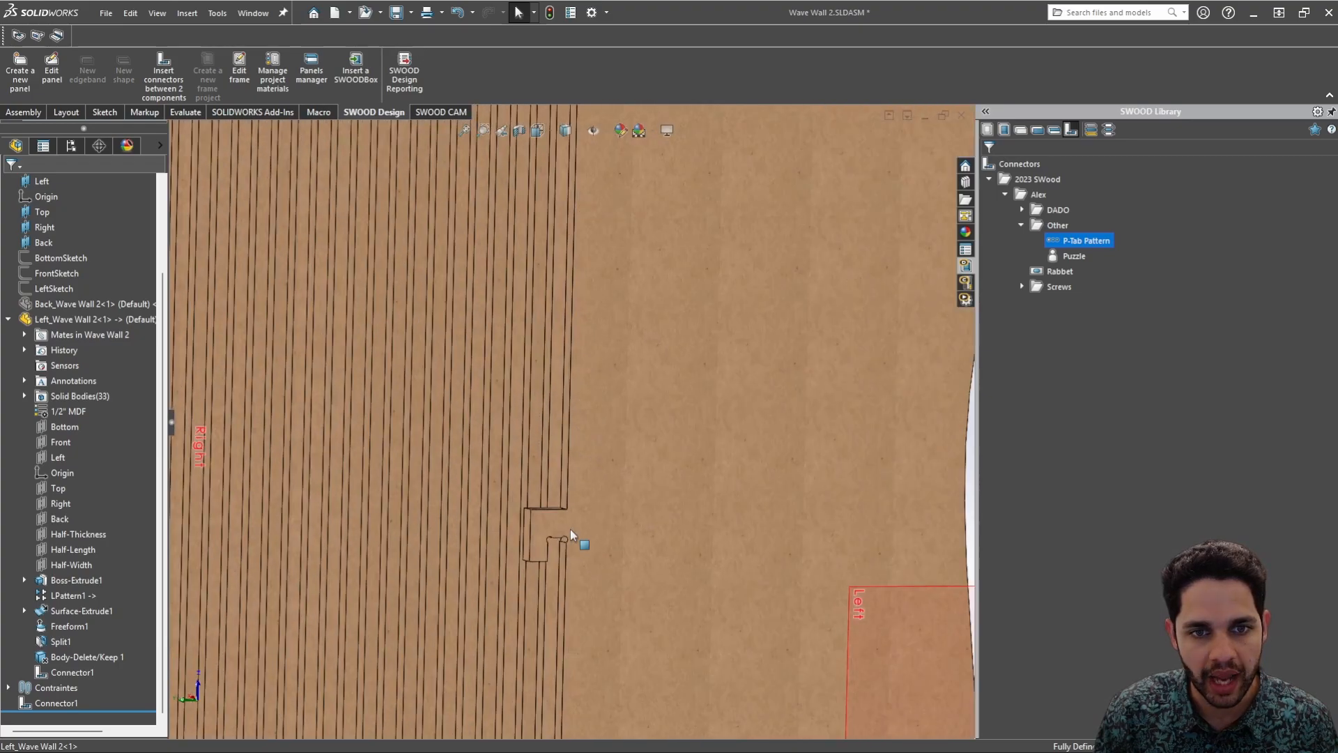
pyautogui.keyDown('ctrl'); pyautogui.moveTo(570, 529); pyautogui.dragTo(524, 349, button='middle'); pyautogui.keyUp('ctrl')
pyautogui.hotkey('shift', 'Tab')
pyautogui.scroll(5, 525, 277)
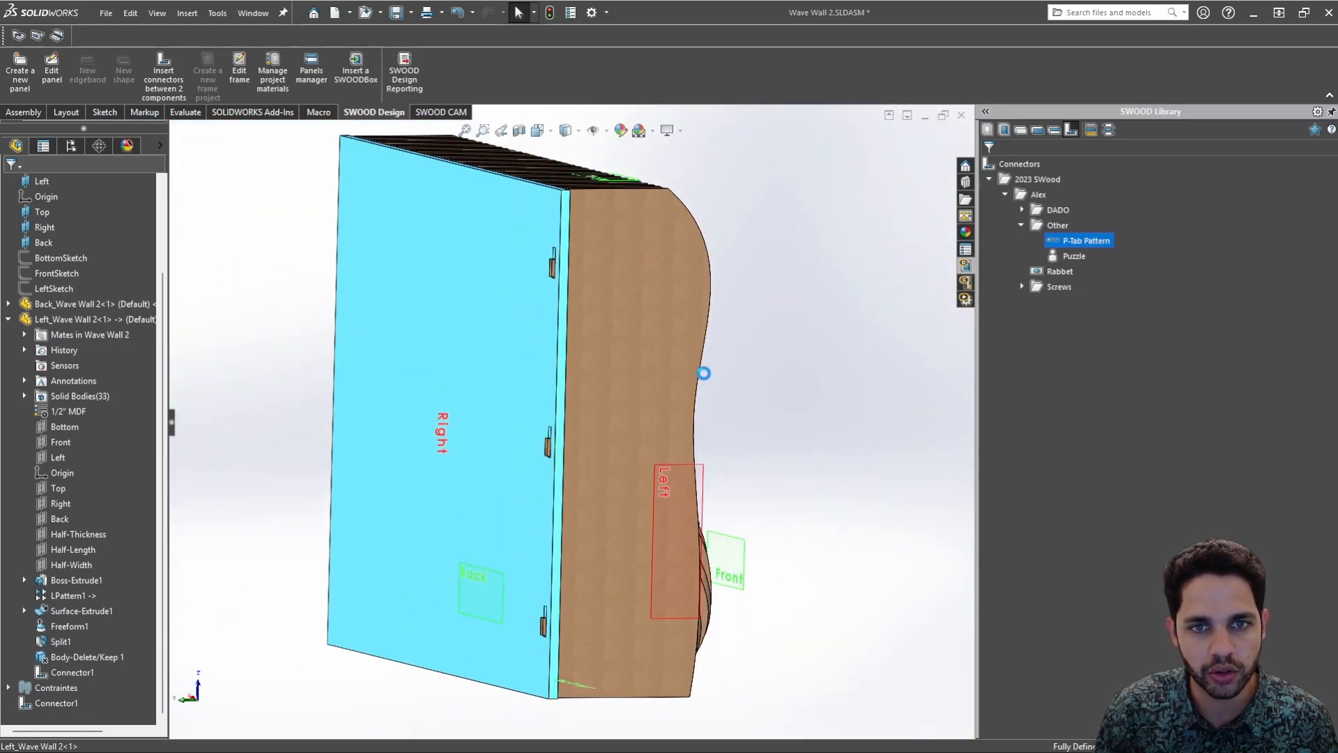
# Edit the assembly-level connector and set its Dist. From parameter to 3in
pyautogui.click(609, 270)
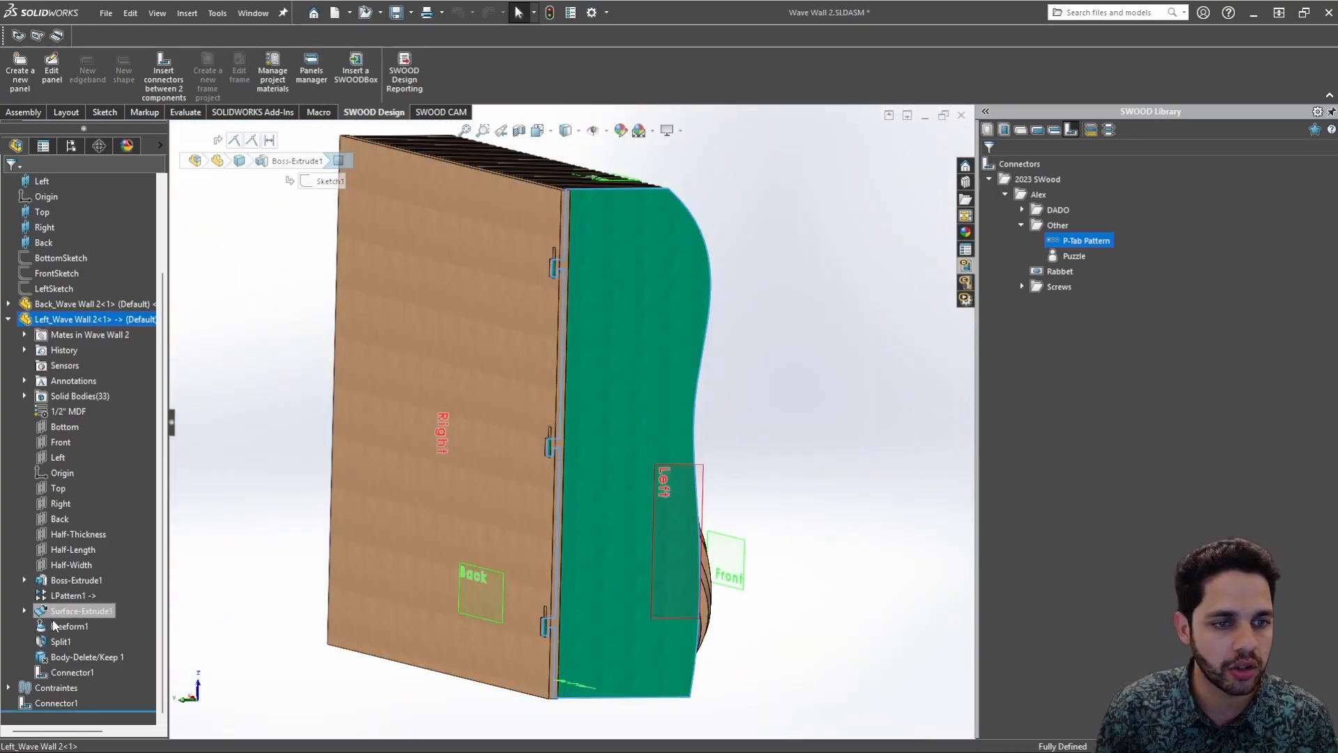
pyautogui.rightClick(65, 704)
pyautogui.click(100, 474)
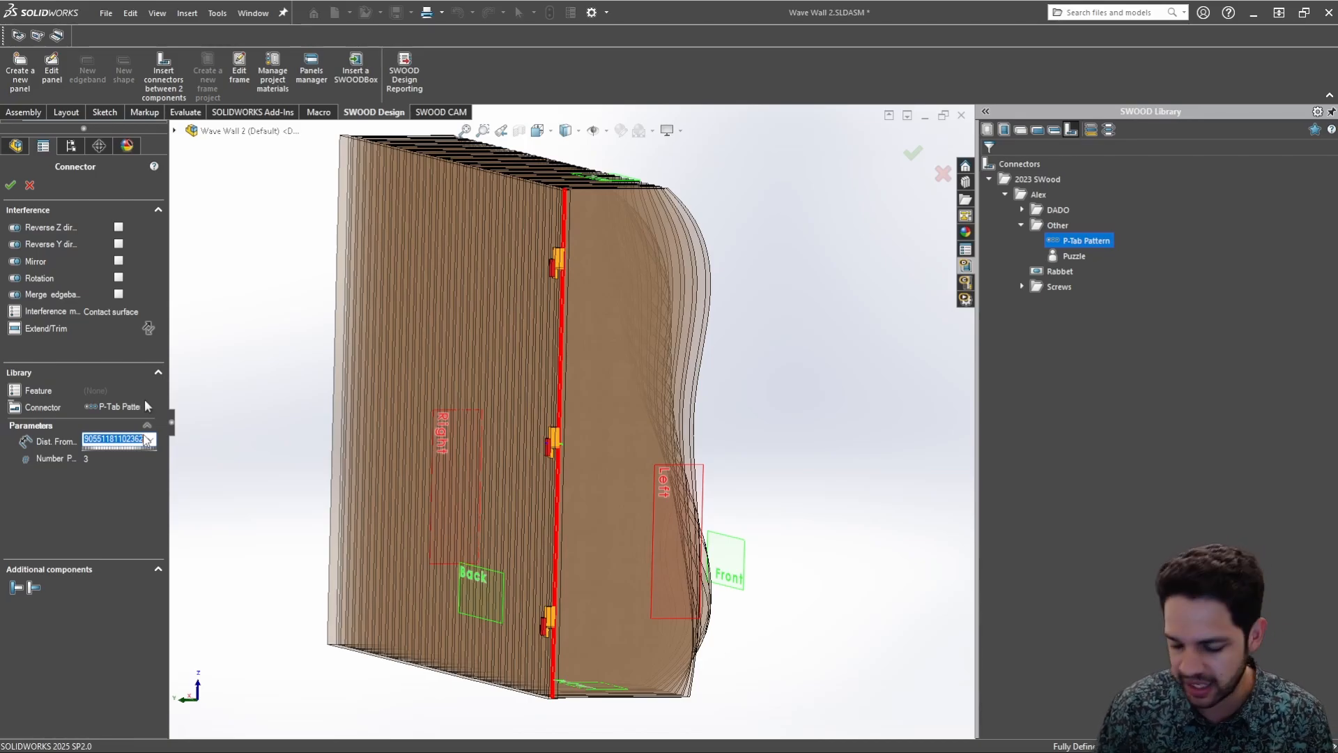
pyautogui.write('3in')
pyautogui.press('Return')
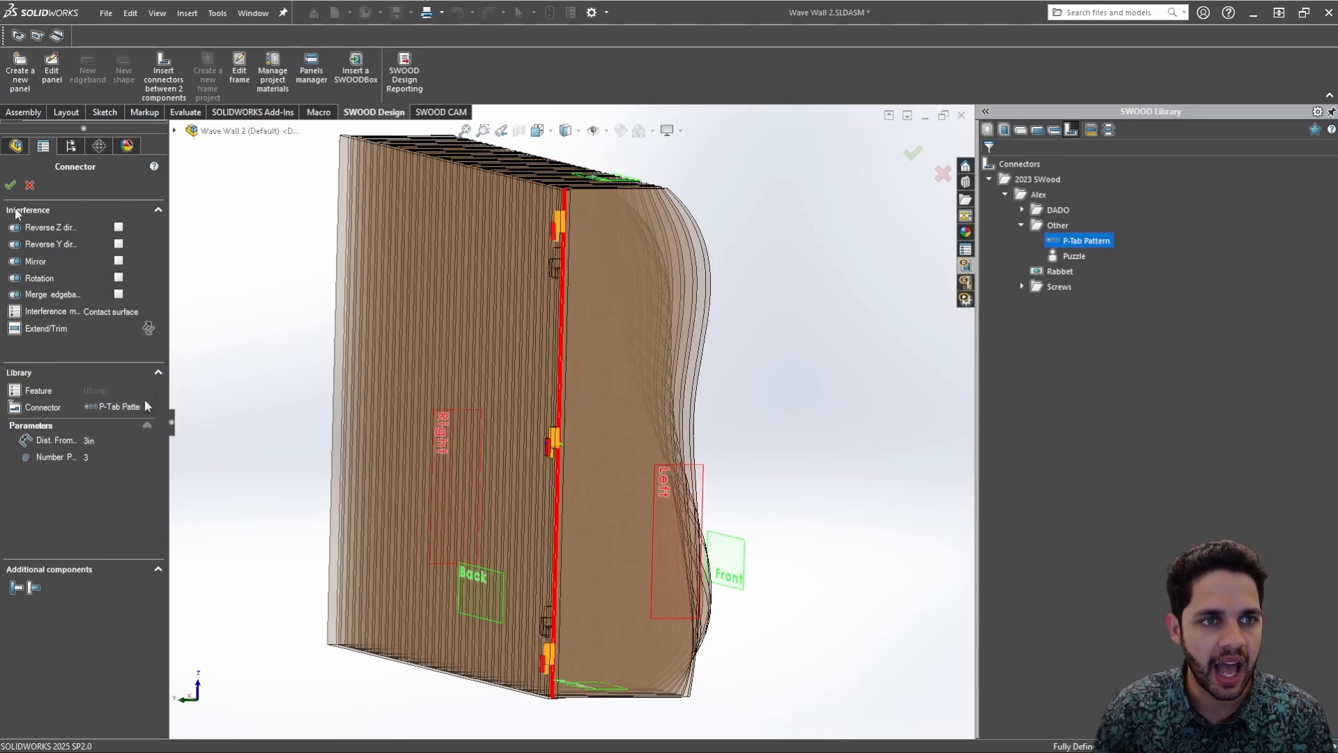
pyautogui.click(11, 186)
# Examine the repositioned tab slots along the joint between the back and left panels
pyautogui.scroll(-10, 523, 283)
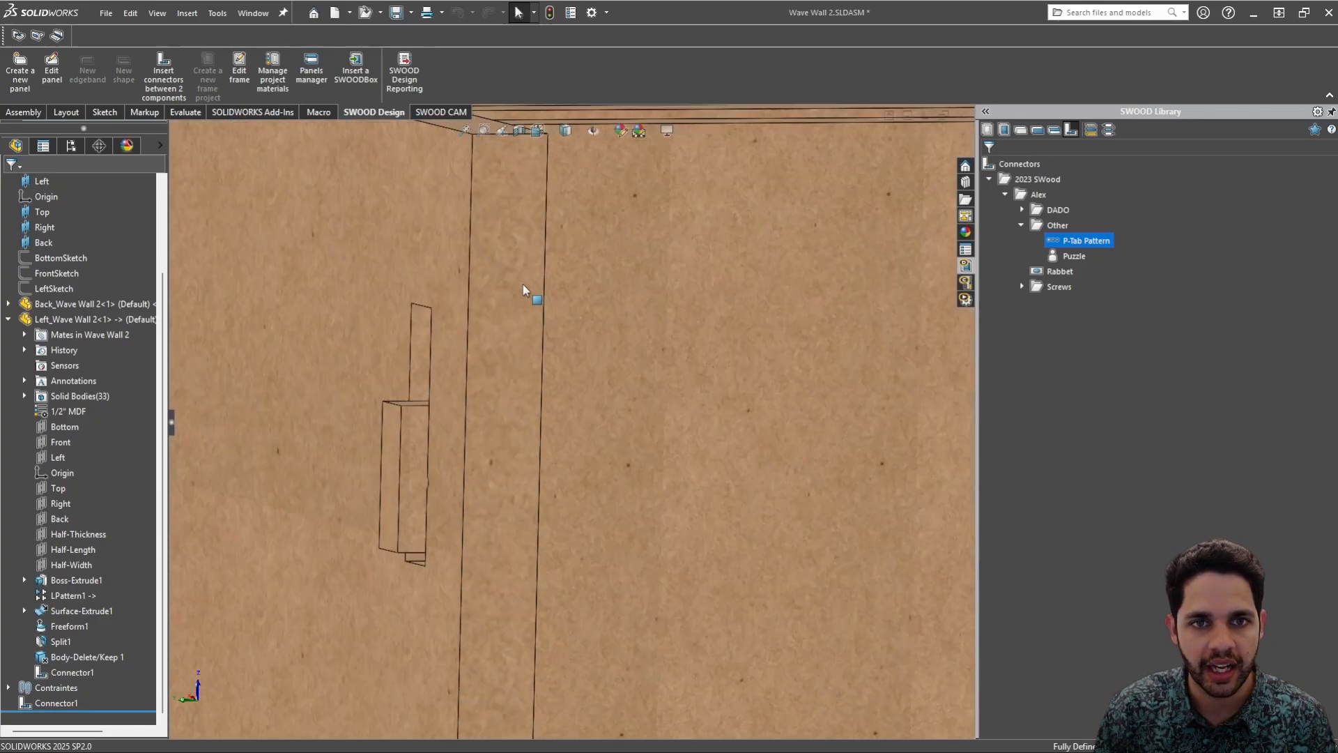
pyautogui.scroll(8, 427, 333)
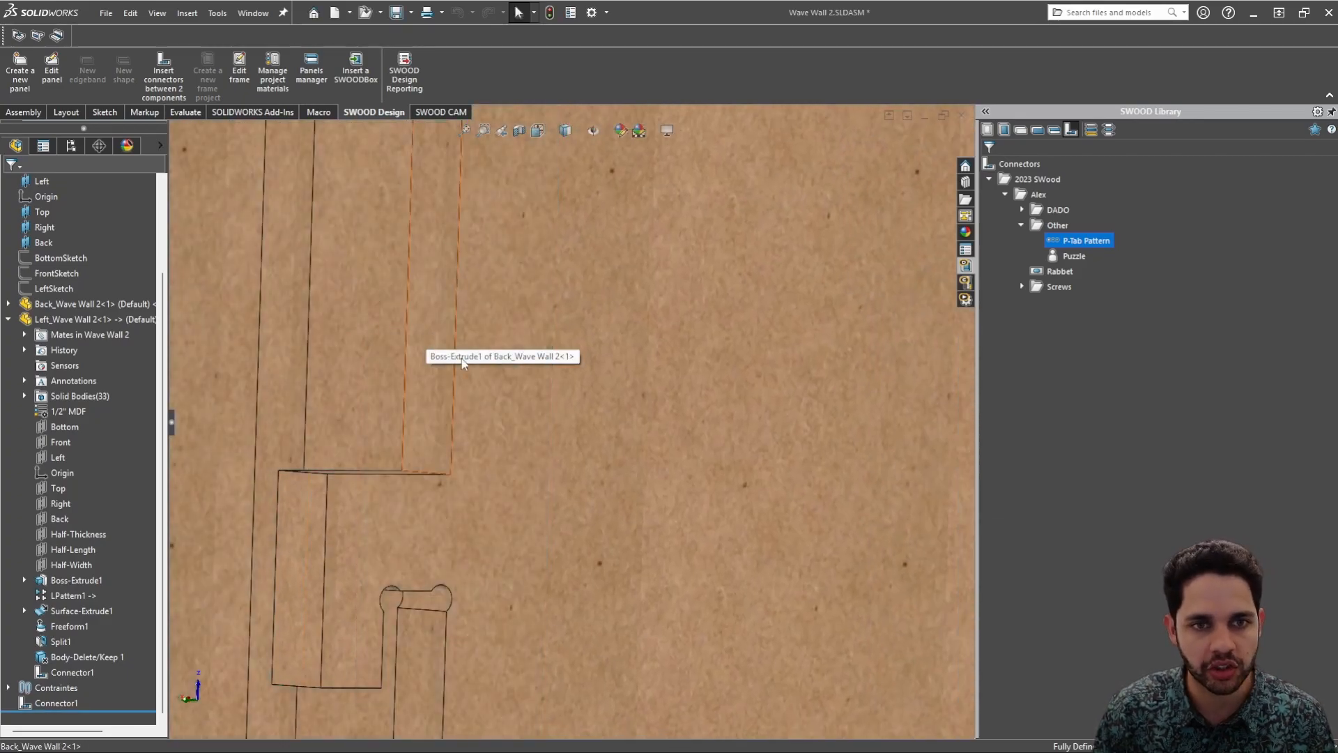
pyautogui.scroll(5, 432, 349)
pyautogui.scroll(-1, 424, 300)
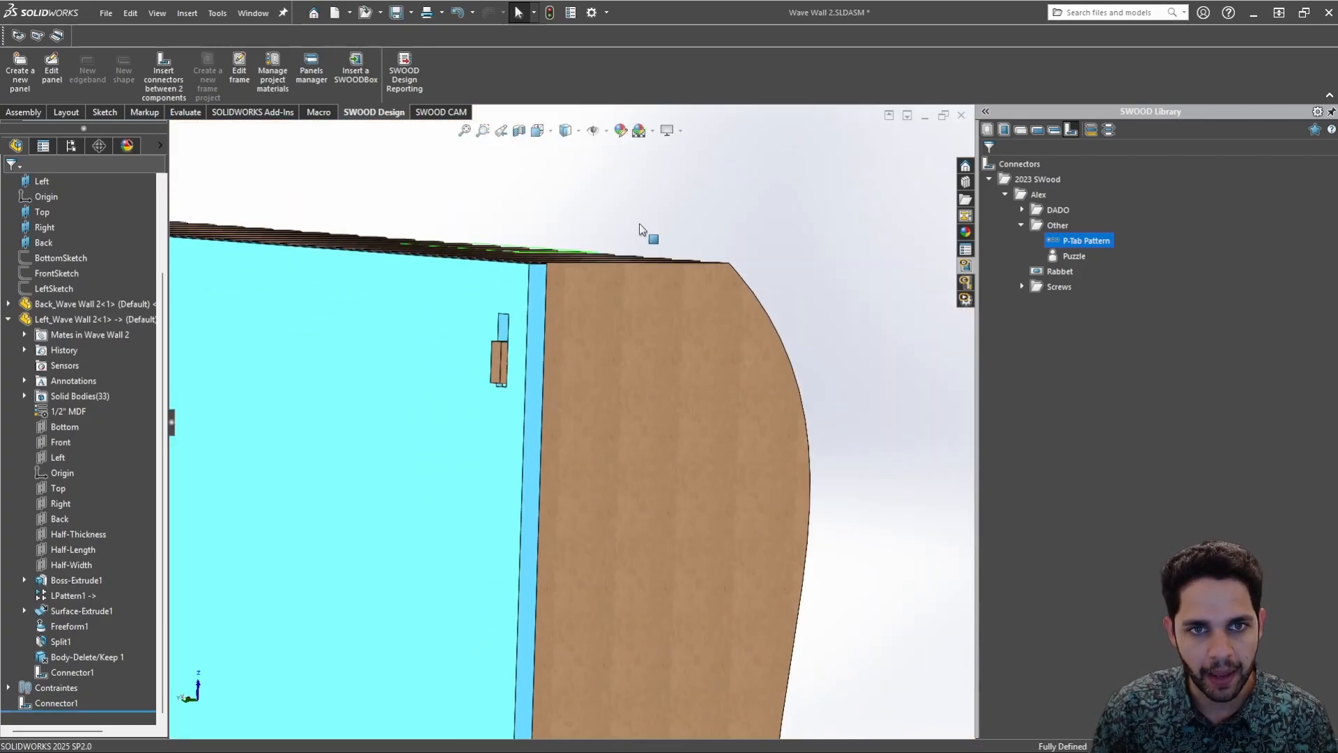
pyautogui.click(646, 229)
pyautogui.scroll(4, 645, 234)
pyautogui.scroll(2, 579, 380)
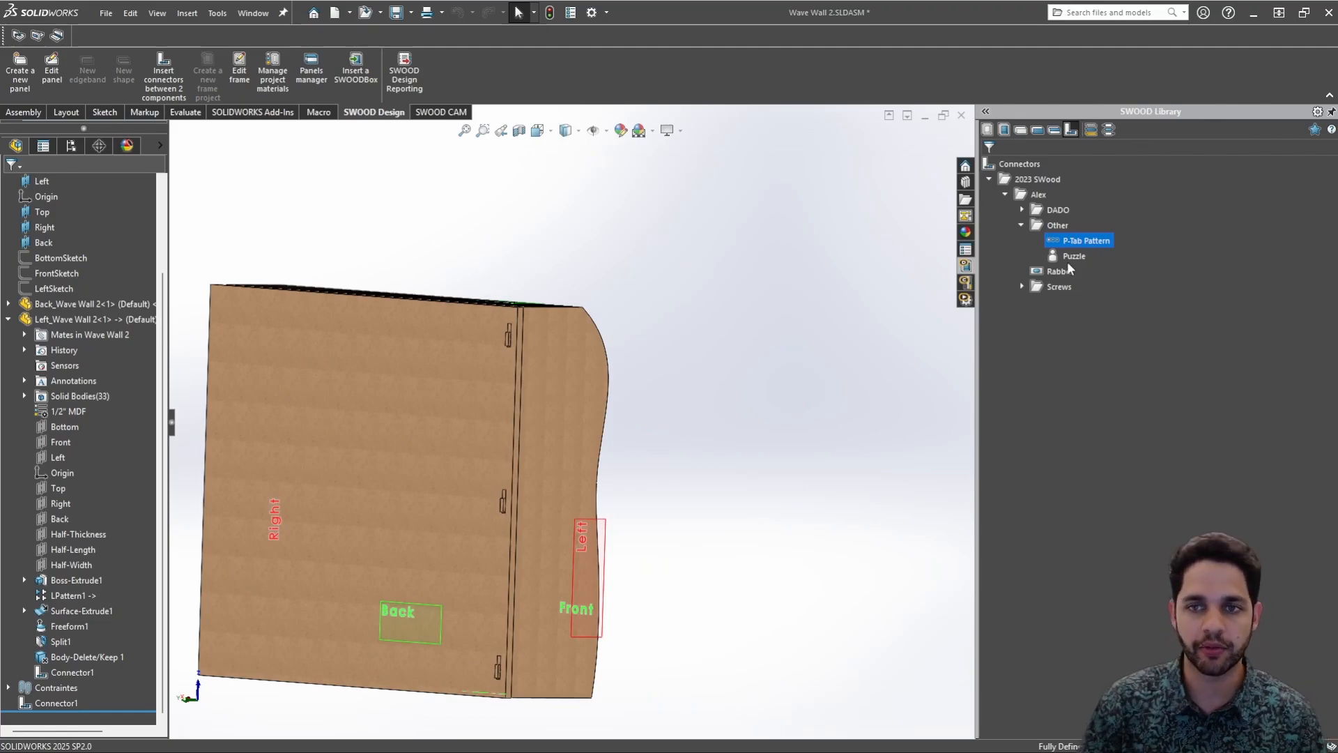
pyautogui.scroll(-6, 531, 346)
pyautogui.moveTo(540, 278); pyautogui.dragTo(516, 348, button='middle')
pyautogui.scroll(3, 637, 454)
pyautogui.scroll(5, 627, 419)
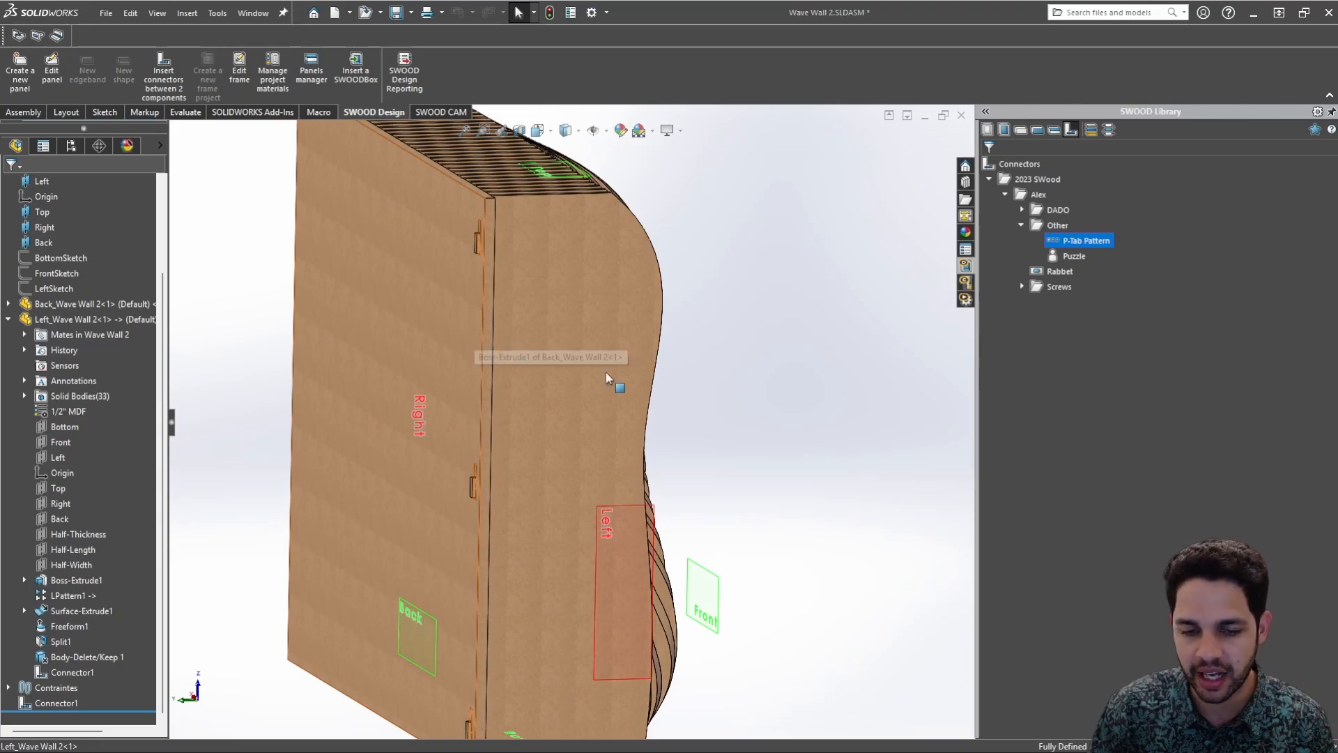
# Review the wave-shaped front, collapse the feature tree, and examine the upper tab joint at the back corner
pyautogui.moveTo(607, 371)
pyautogui.mouseDown(button='middle')
pyautogui.moveTo(541, 347)
pyautogui.moveTo(493, 379)
pyautogui.moveTo(500, 387)
pyautogui.mouseUp(button='middle')
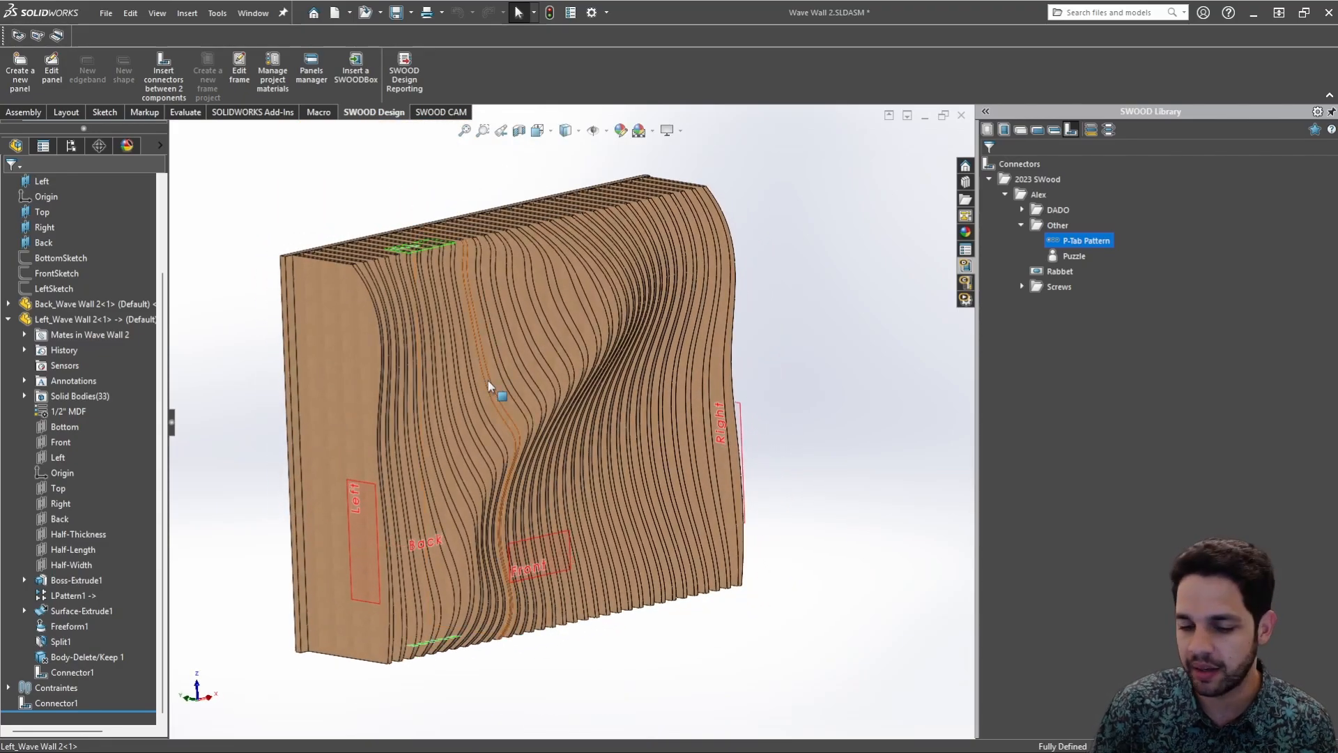
pyautogui.scroll(-4, 321, 310)
pyautogui.moveTo(324, 308); pyautogui.dragTo(382, 283, button='middle')
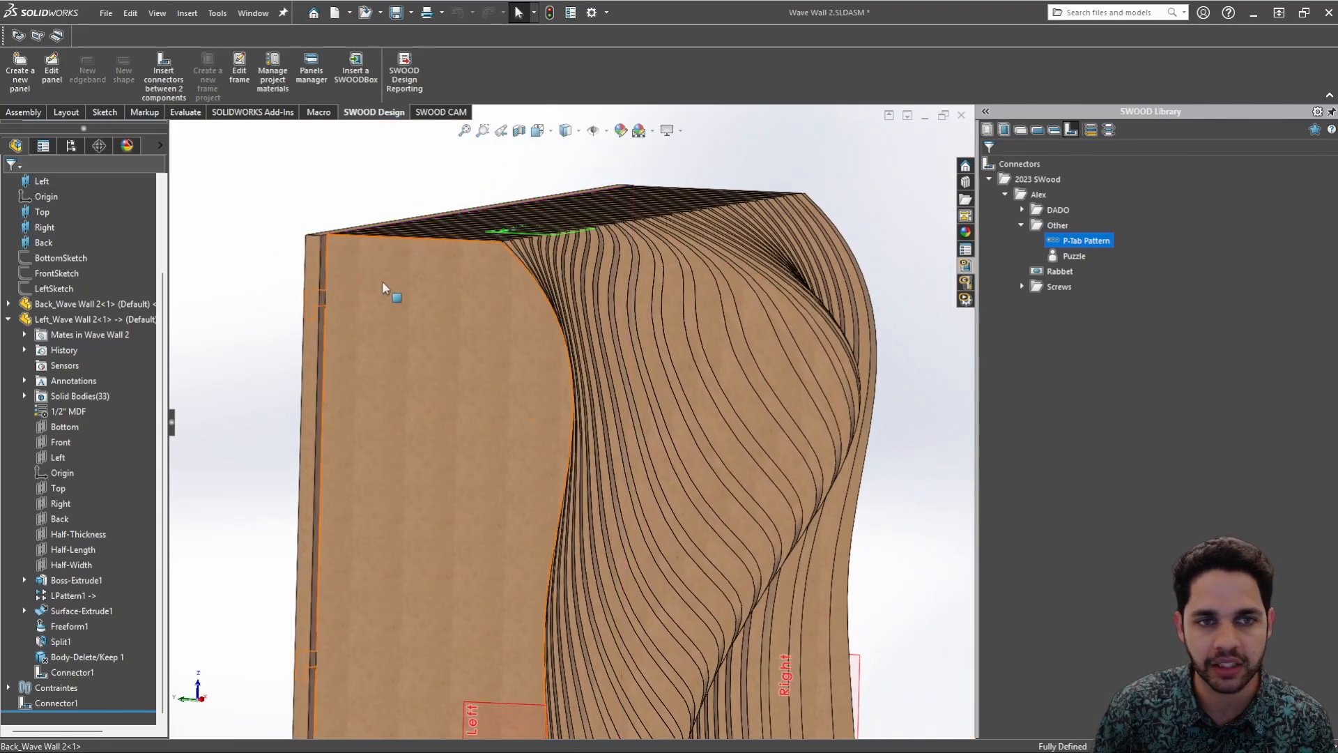
pyautogui.scroll(4, 463, 481)
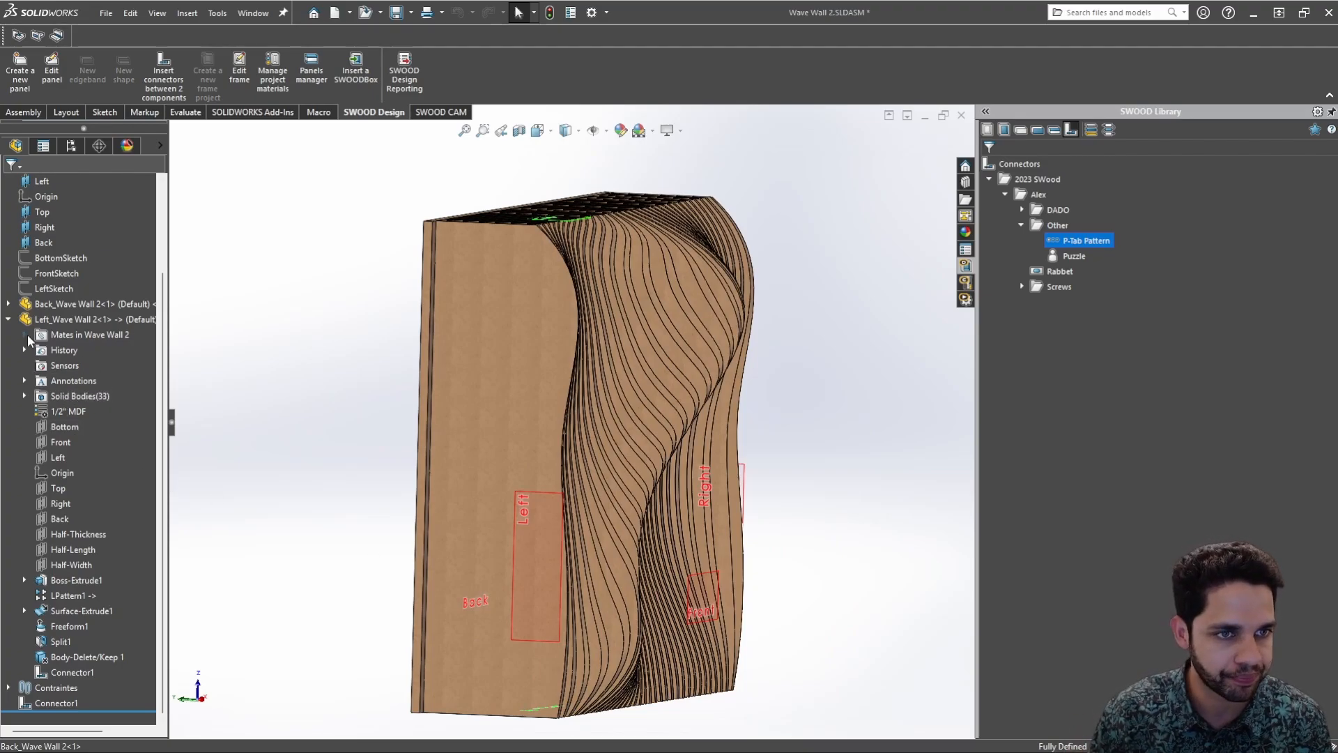
pyautogui.hotkey('shift', 'c')
pyautogui.moveTo(546, 382)
pyautogui.mouseDown(button='middle')
pyautogui.moveTo(562, 353)
pyautogui.moveTo(742, 396)
pyautogui.mouseUp(button='middle')
pyautogui.scroll(-4, 709, 286)
pyautogui.scroll(-2, 709, 290)
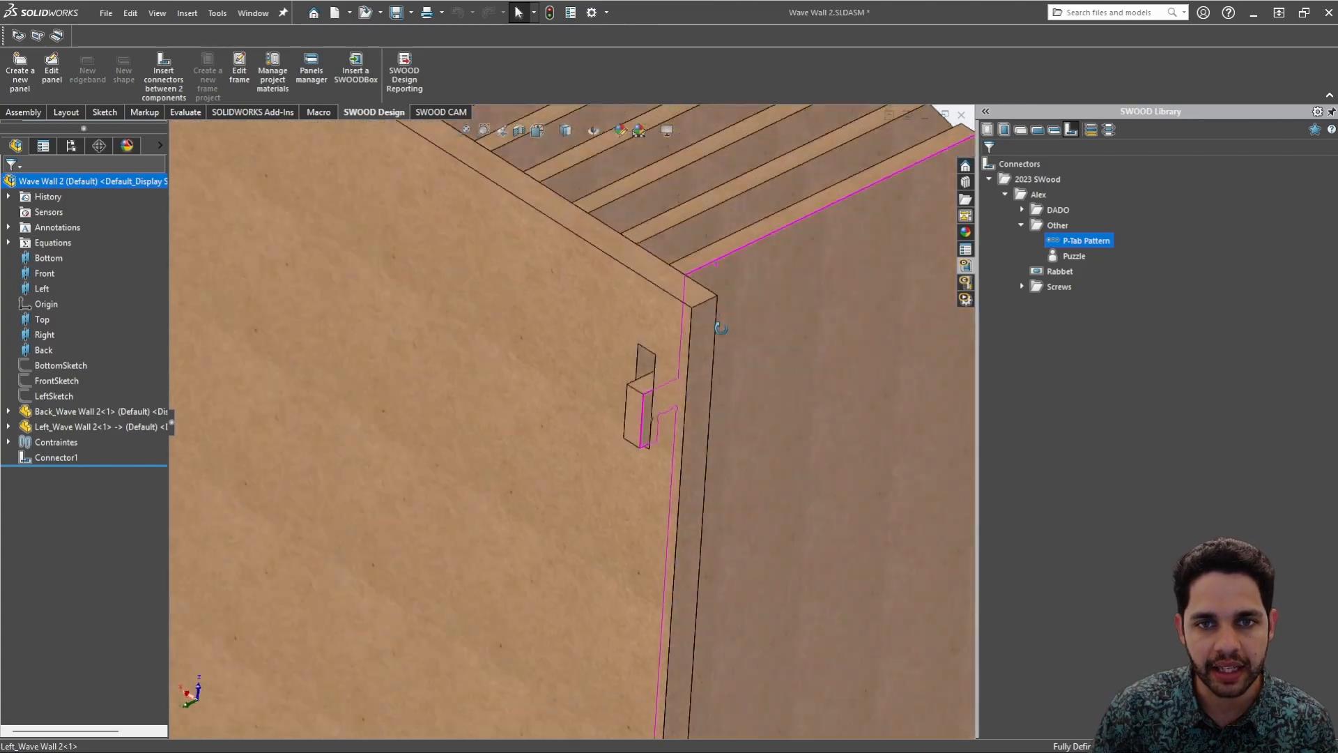
# Start inserting P-Tab Pattern connectors and select every second rib-to-back joint, nine in all, beginning with the third rib
pyautogui.scroll(6, 708, 299)
pyautogui.moveTo(607, 437)
pyautogui.mouseDown(button='middle')
pyautogui.moveTo(568, 373)
pyautogui.moveTo(519, 415)
pyautogui.moveTo(774, 432)
pyautogui.moveTo(692, 315)
pyautogui.moveTo(753, 352)
pyautogui.moveTo(637, 359)
pyautogui.moveTo(687, 360)
pyautogui.moveTo(739, 418)
pyautogui.moveTo(704, 390)
pyautogui.moveTo(667, 390)
pyautogui.mouseUp(button='middle')
pyautogui.scroll(3, 726, 174)
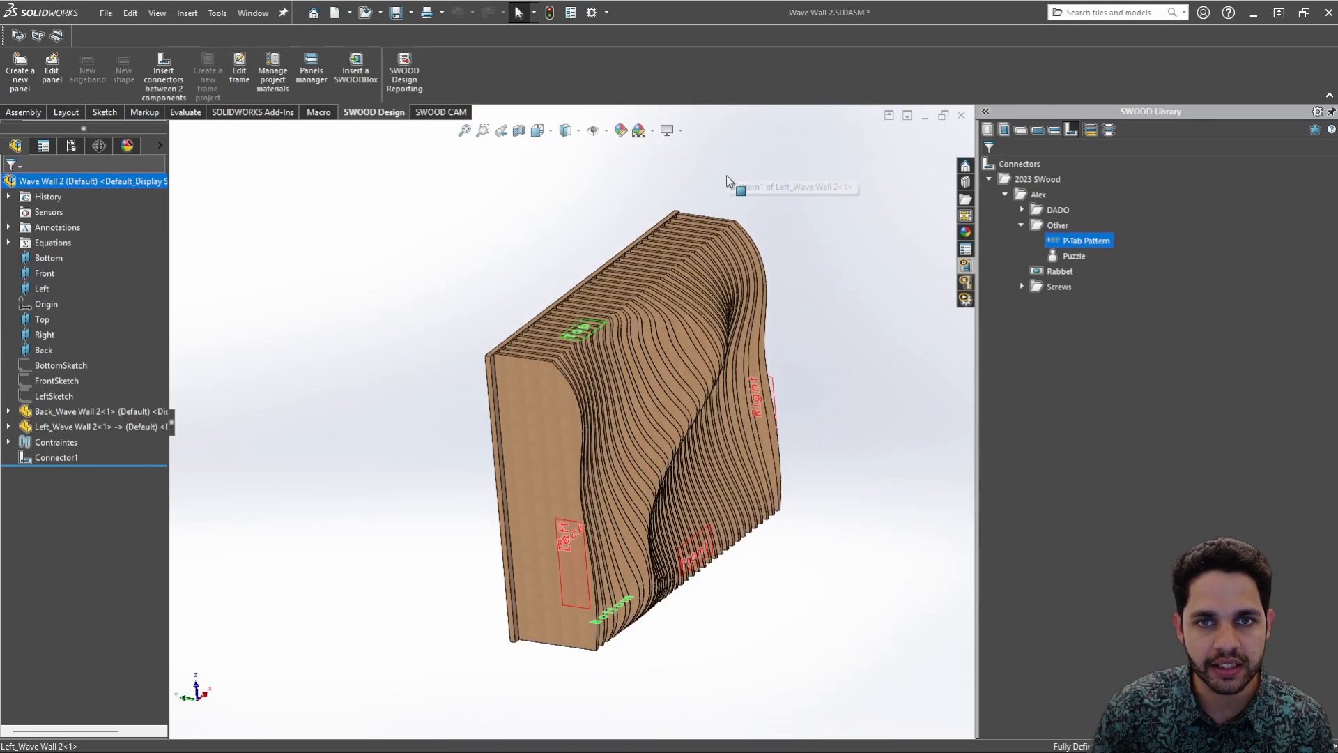
pyautogui.moveTo(727, 174); pyautogui.dragTo(721, 218, button='middle')
pyautogui.scroll(-3, 533, 414)
pyautogui.scroll(2, 541, 398)
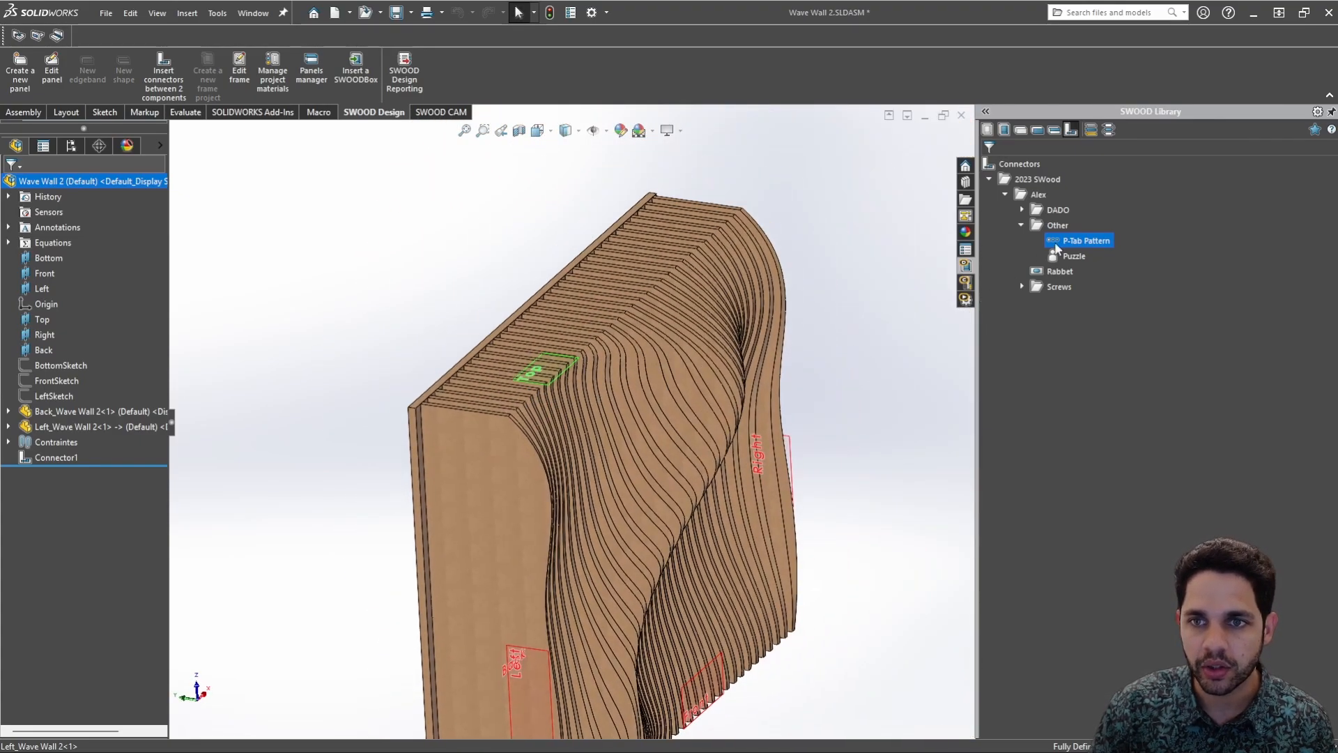
pyautogui.click(1110, 269)
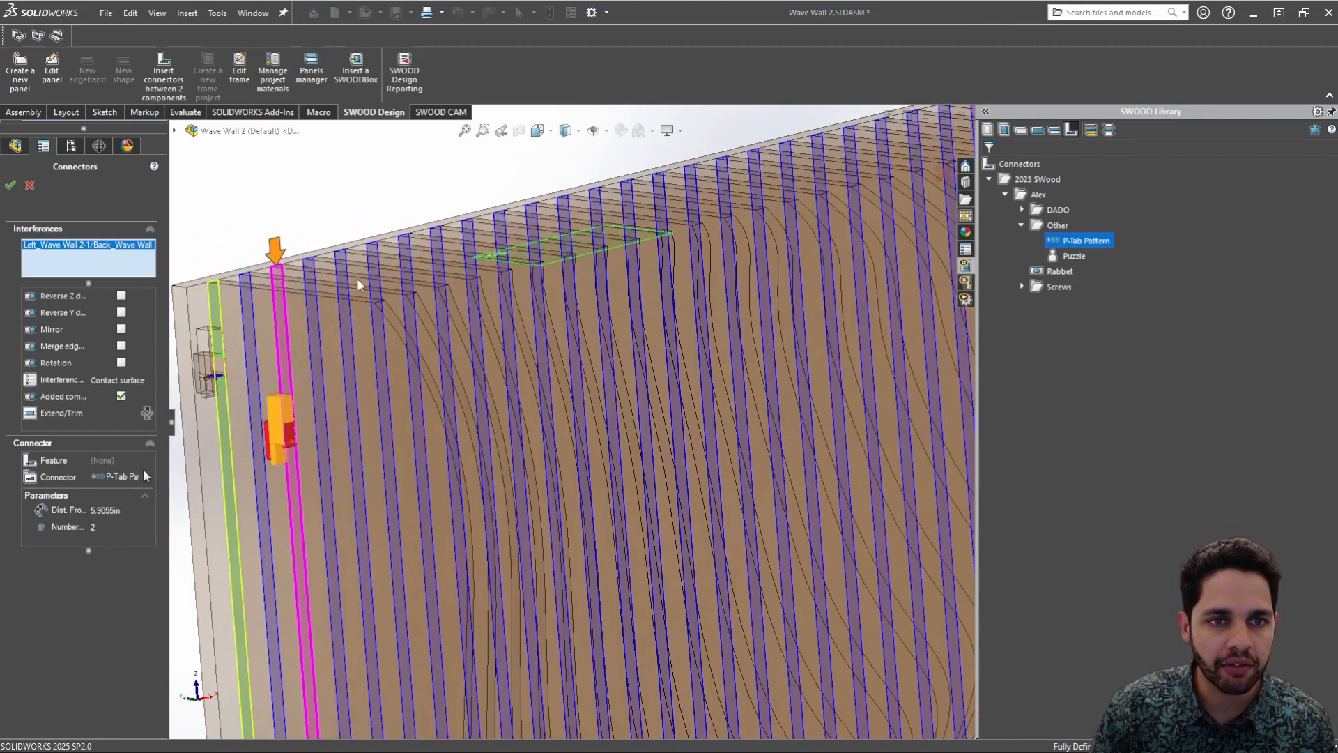
pyautogui.click(355, 282)
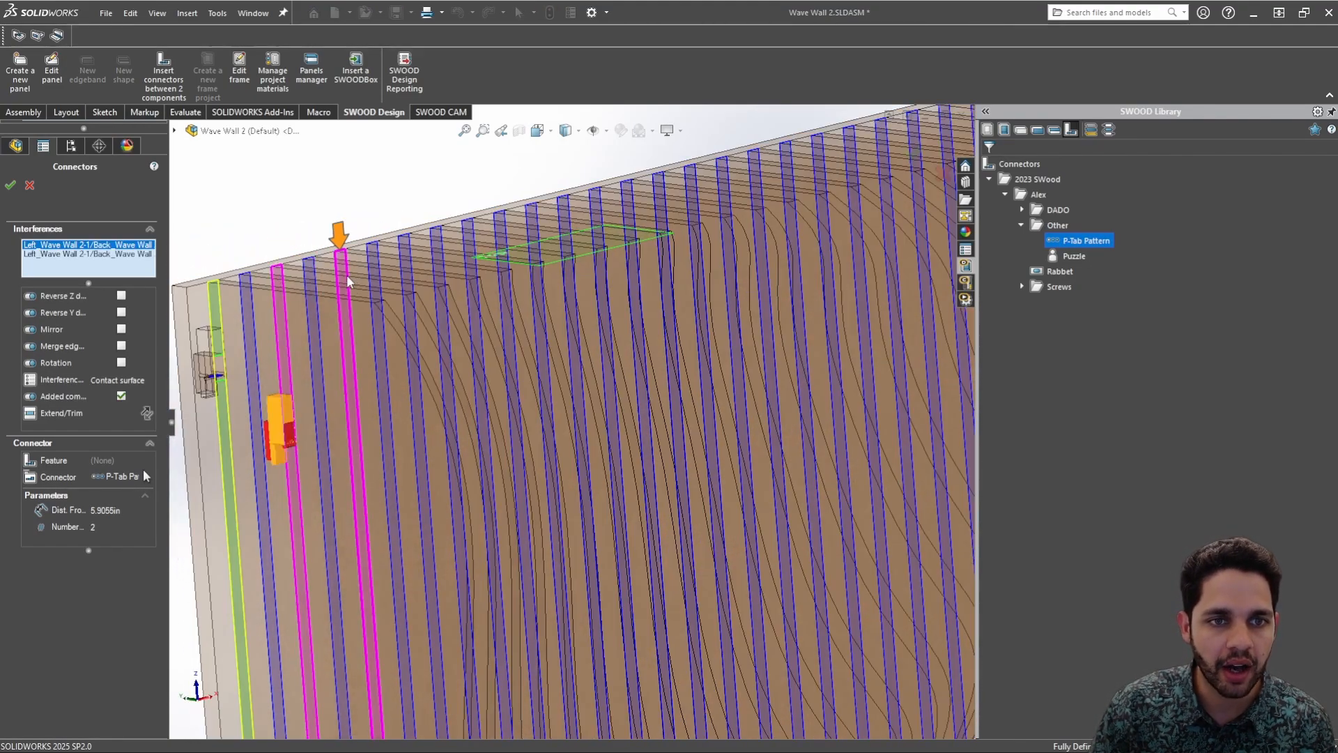
pyautogui.click(411, 261)
pyautogui.click(471, 251)
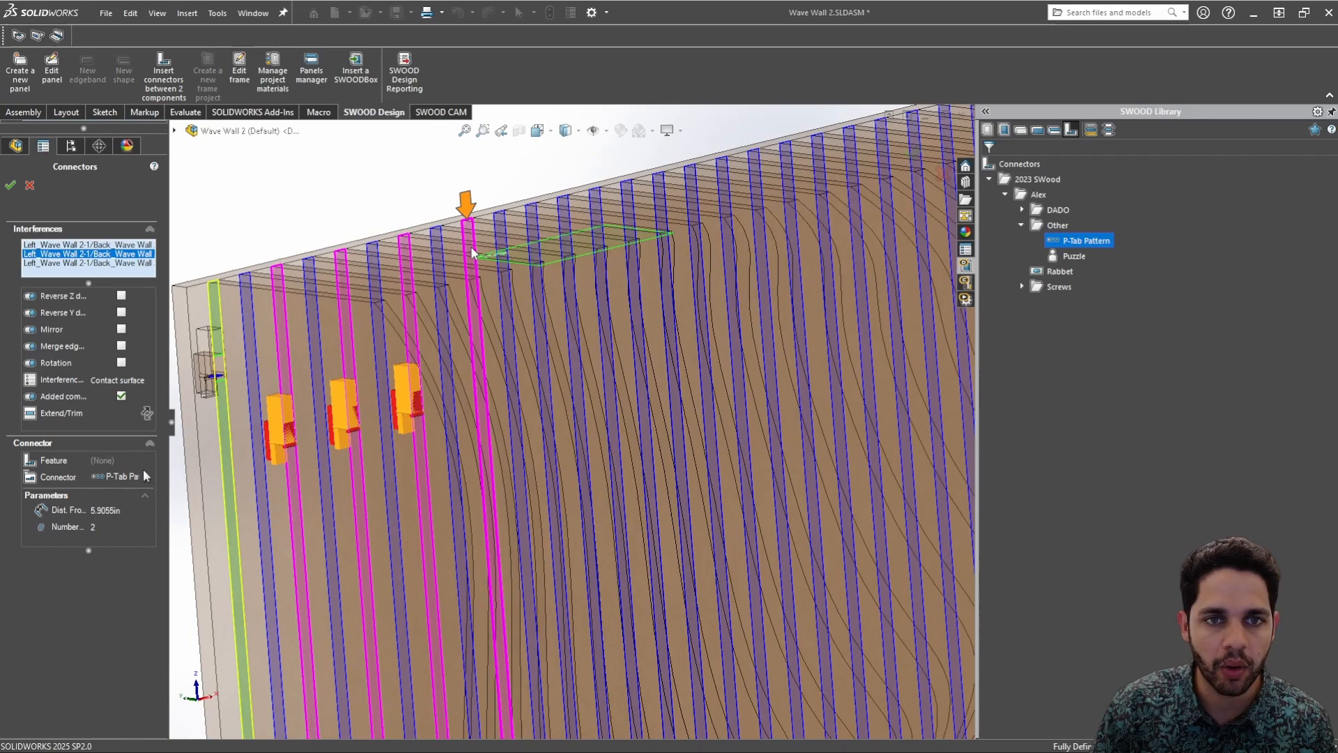
pyautogui.click(534, 237)
pyautogui.click(598, 225)
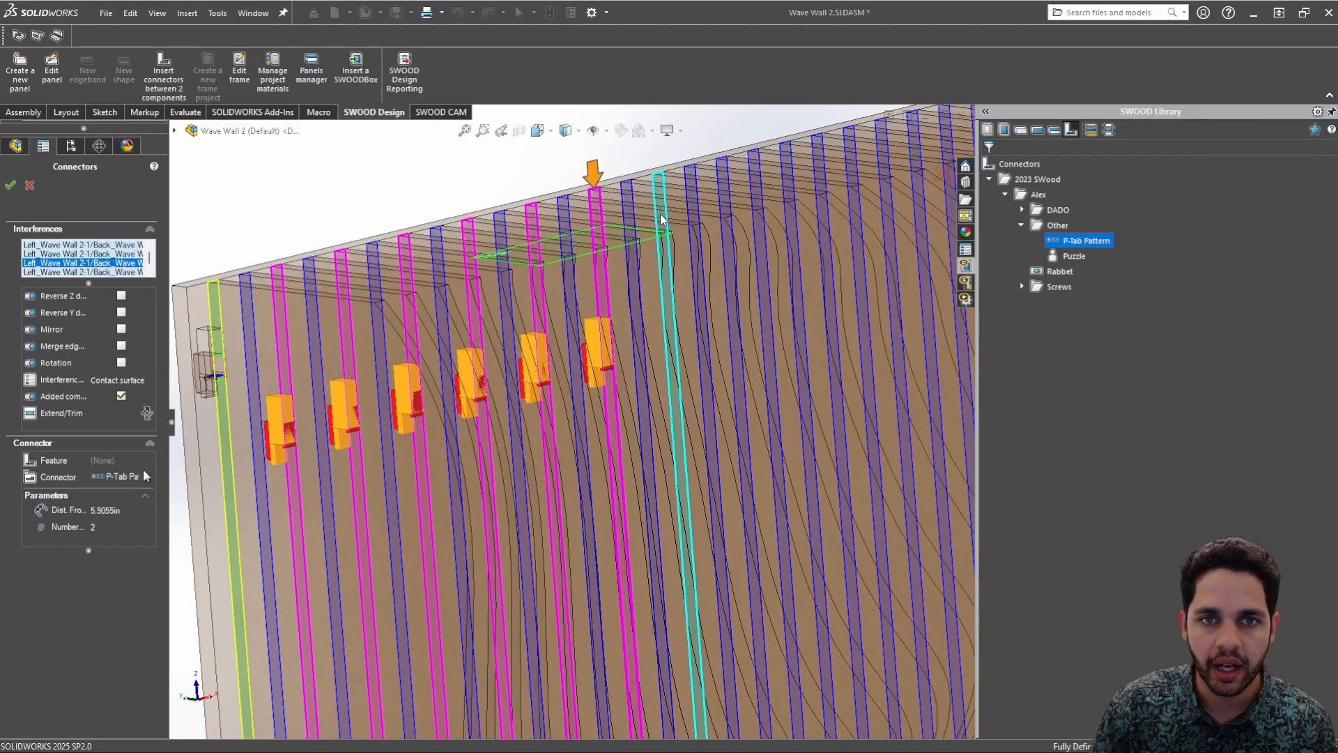
pyautogui.click(662, 209)
pyautogui.click(725, 207)
pyautogui.click(790, 199)
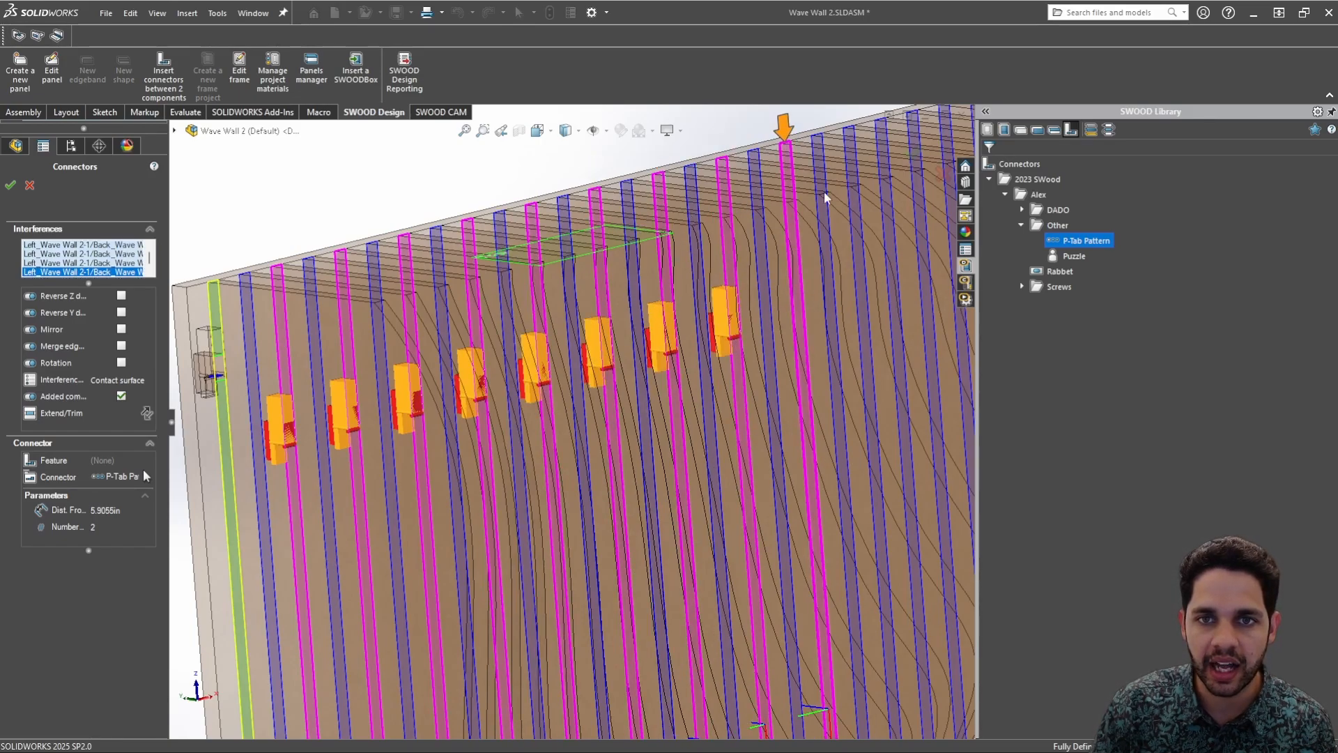
# Extend the connector selection to every second rib joint up to the far edge of the back panel
pyautogui.scroll(3, 832, 208)
pyautogui.keyDown('ctrl'); pyautogui.moveTo(832, 209); pyautogui.dragTo(695, 319, button='middle'); pyautogui.keyUp('ctrl')
pyautogui.scroll(-3, 695, 319)
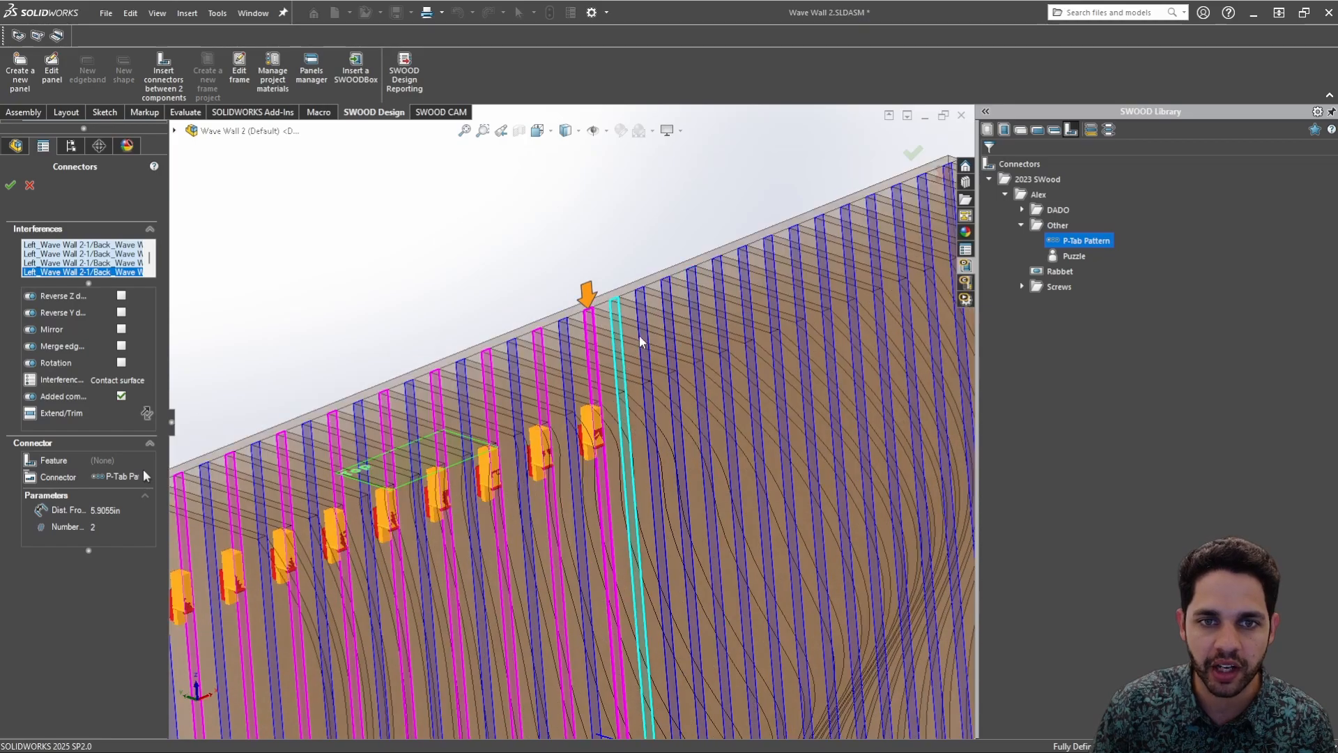
pyautogui.click(699, 304)
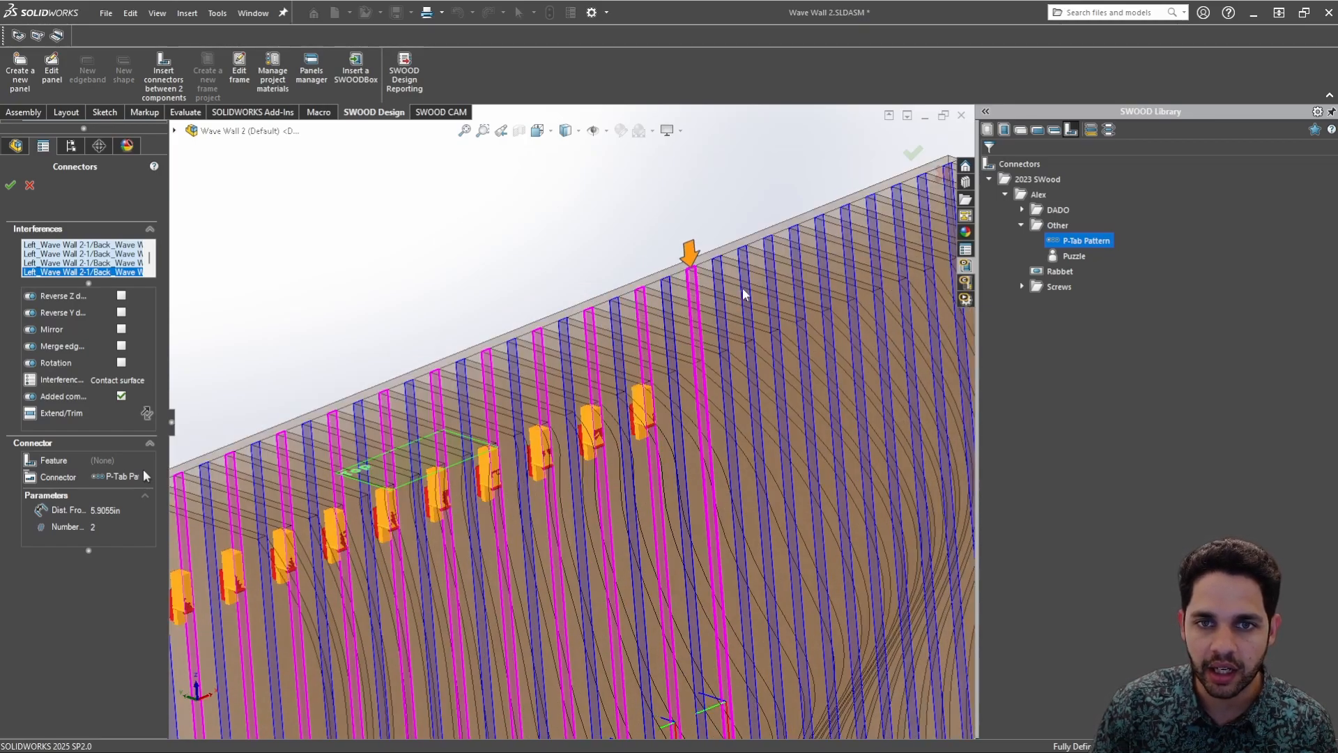
pyautogui.click(746, 296)
pyautogui.click(800, 276)
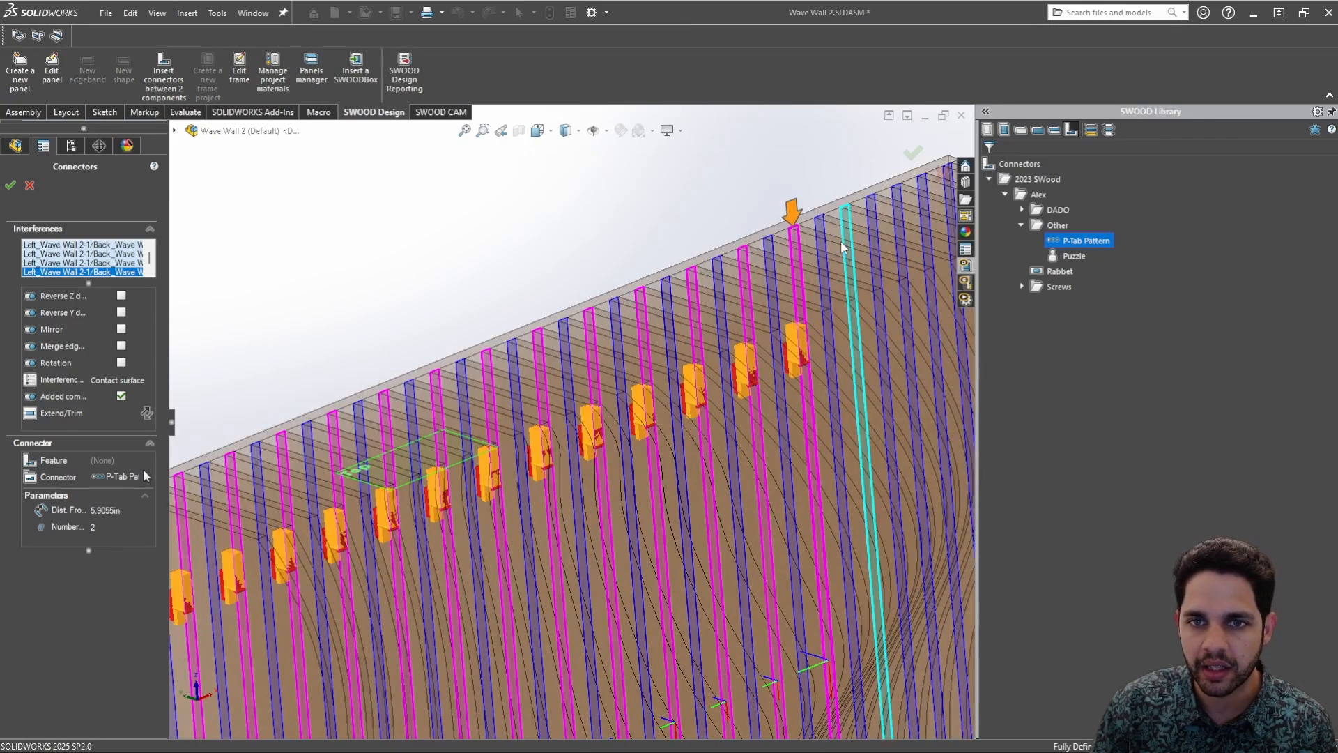
pyautogui.scroll(1, 858, 253)
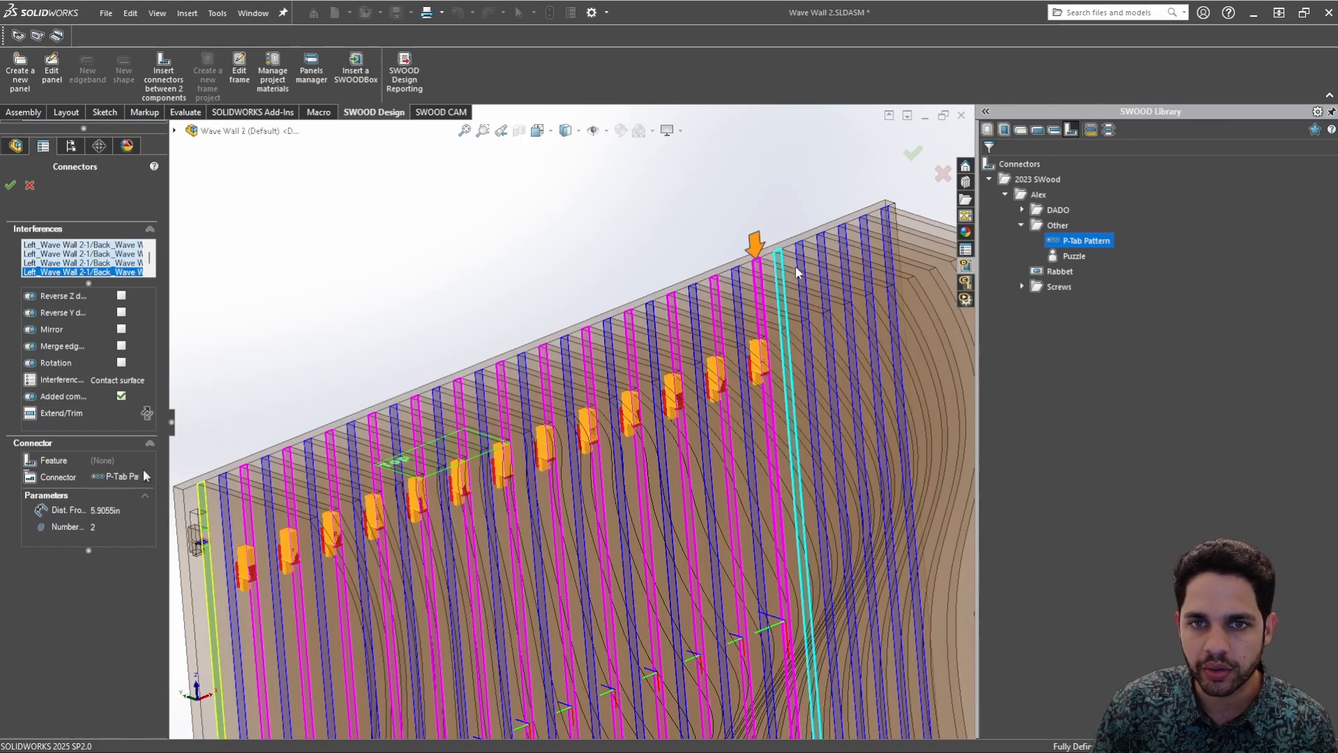
pyautogui.click(801, 271)
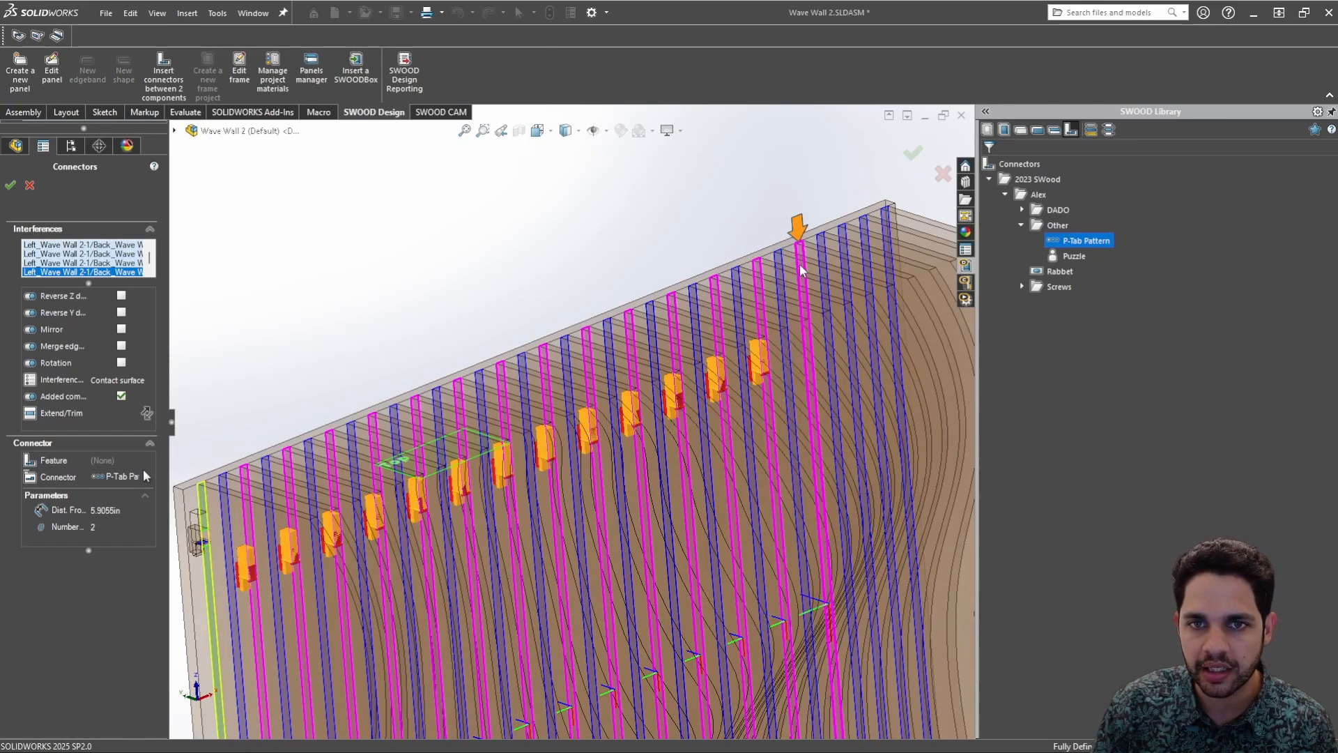
pyautogui.click(850, 264)
pyautogui.click(888, 238)
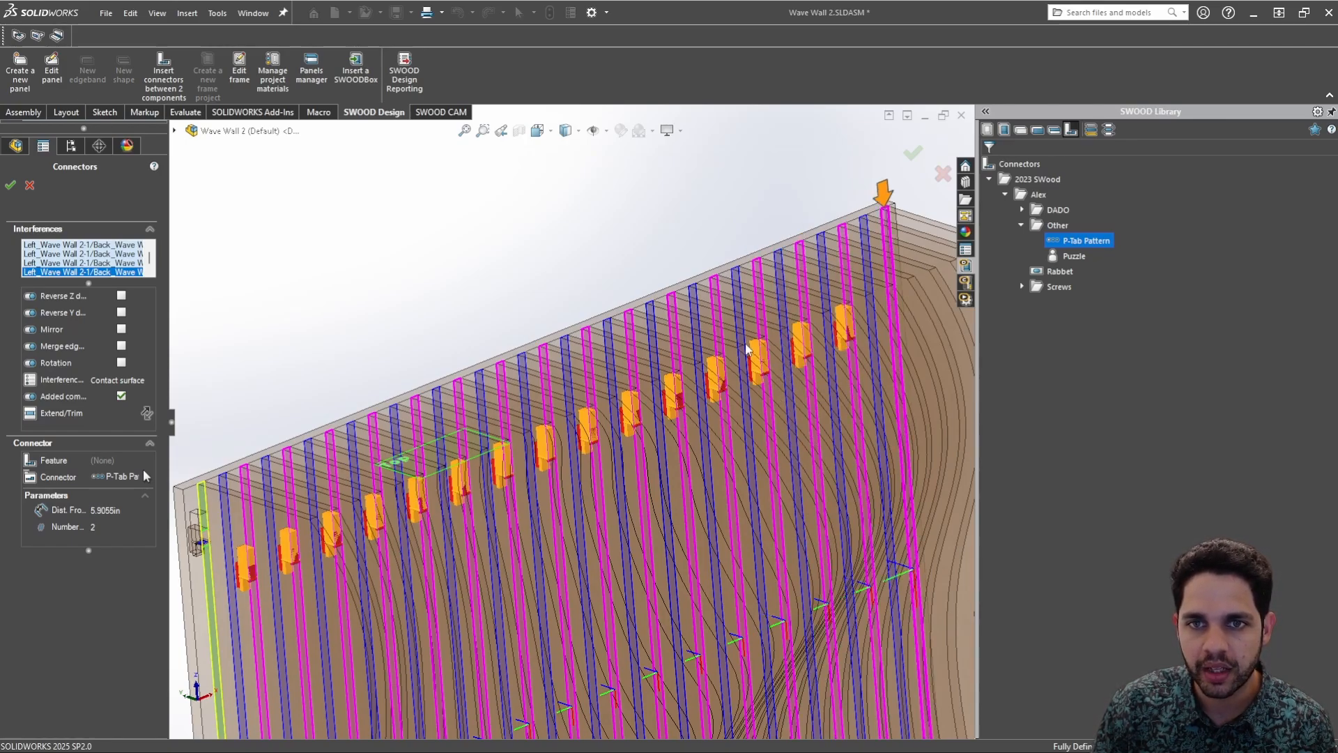
# Set the Dist. From parameter to 3in for the selected joints and create the connectors
pyautogui.scroll(3, 659, 384)
pyautogui.moveTo(646, 398); pyautogui.dragTo(544, 491, button='middle')
pyautogui.scroll(-1, 542, 491)
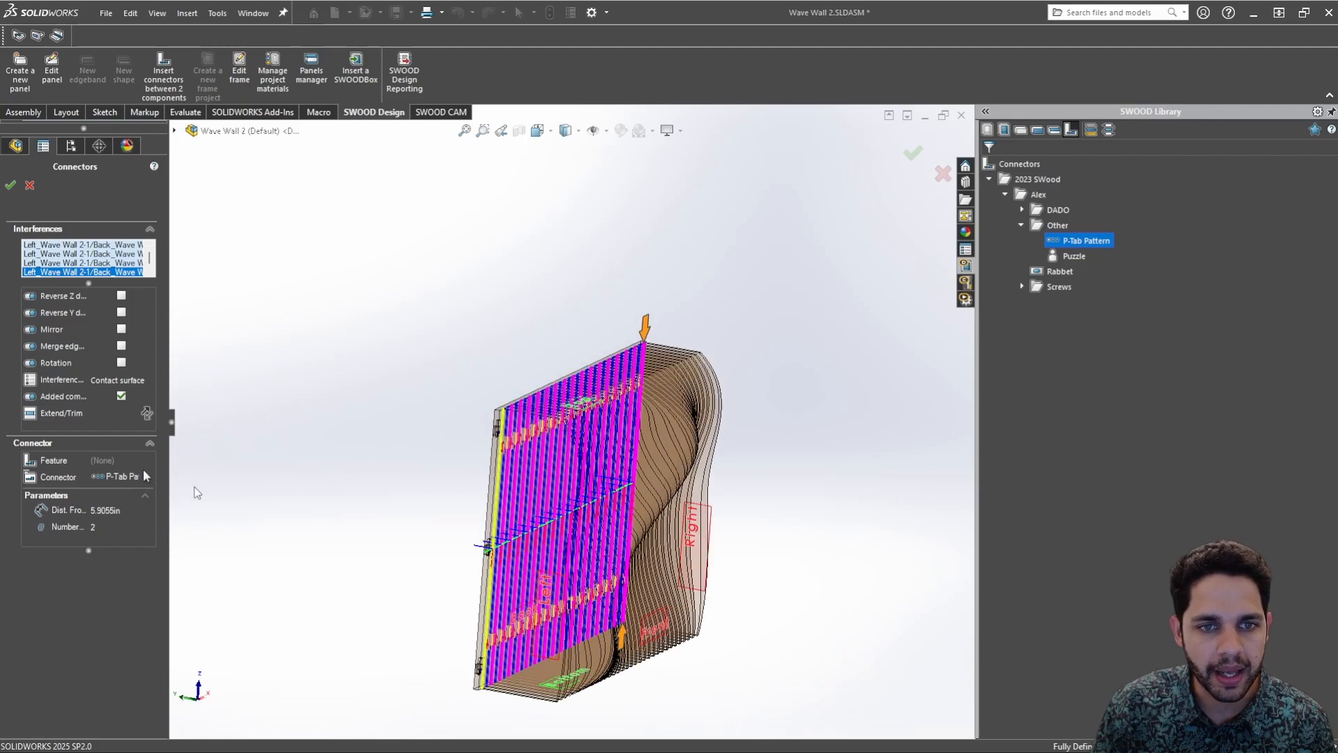
pyautogui.doubleClick(116, 513)
pyautogui.write('3')
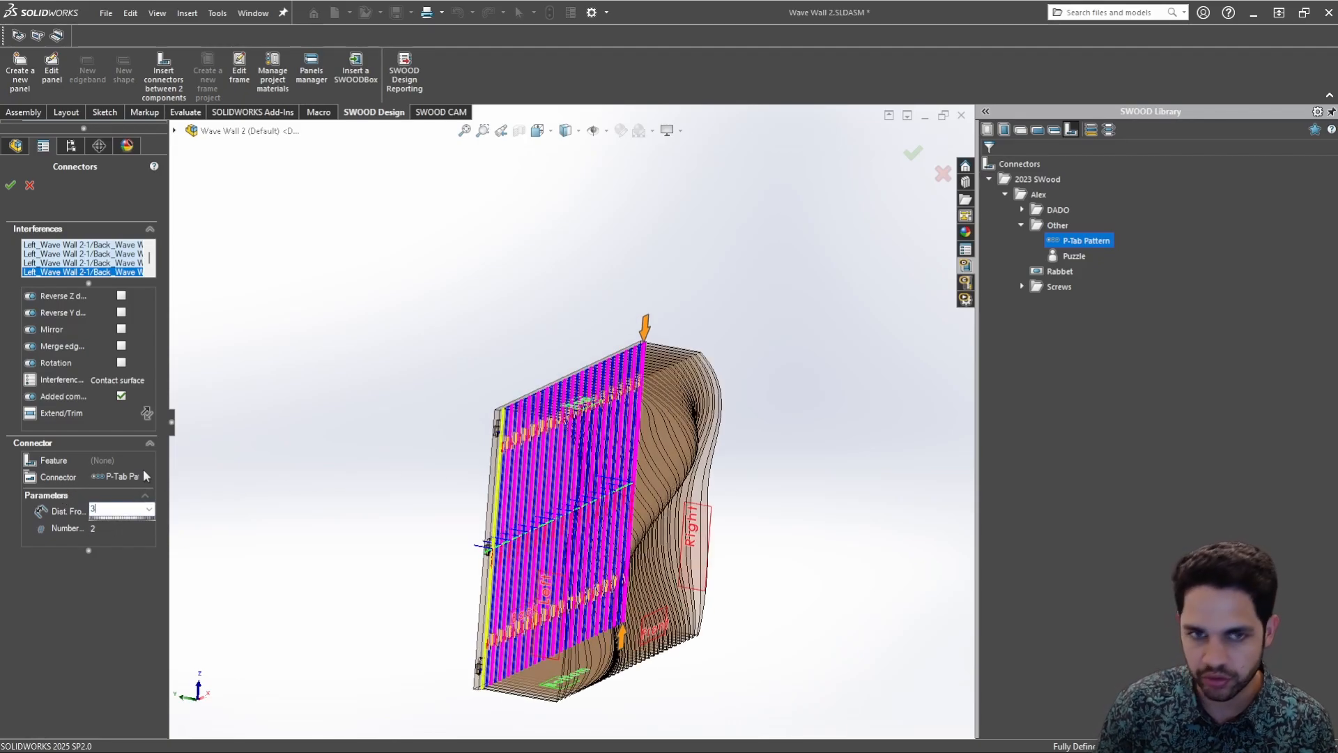
pyautogui.press('Return')
pyautogui.click(10, 186)
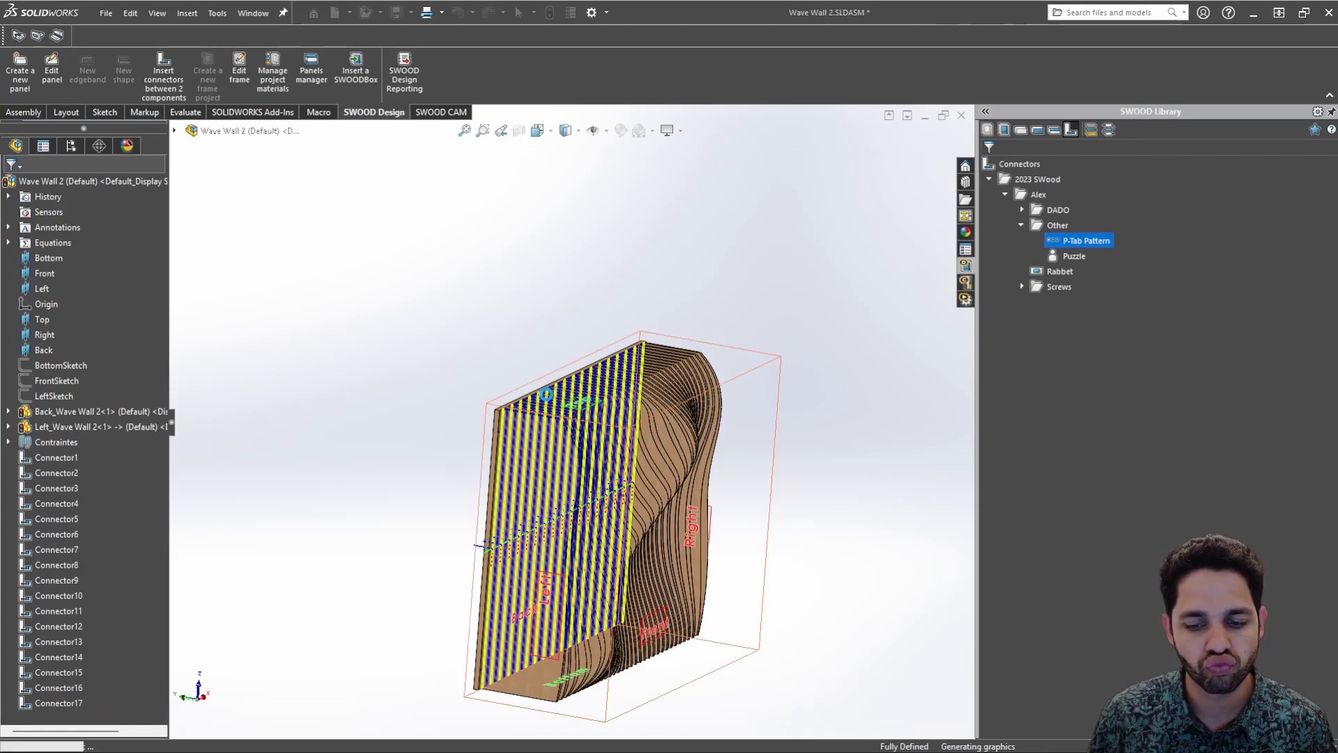
# Examine the tab slots across the back panel and the middle slot near the outermost left rib
pyautogui.scroll(-5, 546, 395)
pyautogui.scroll(-3, 501, 403)
pyautogui.moveTo(502, 403); pyautogui.dragTo(561, 536, button='middle')
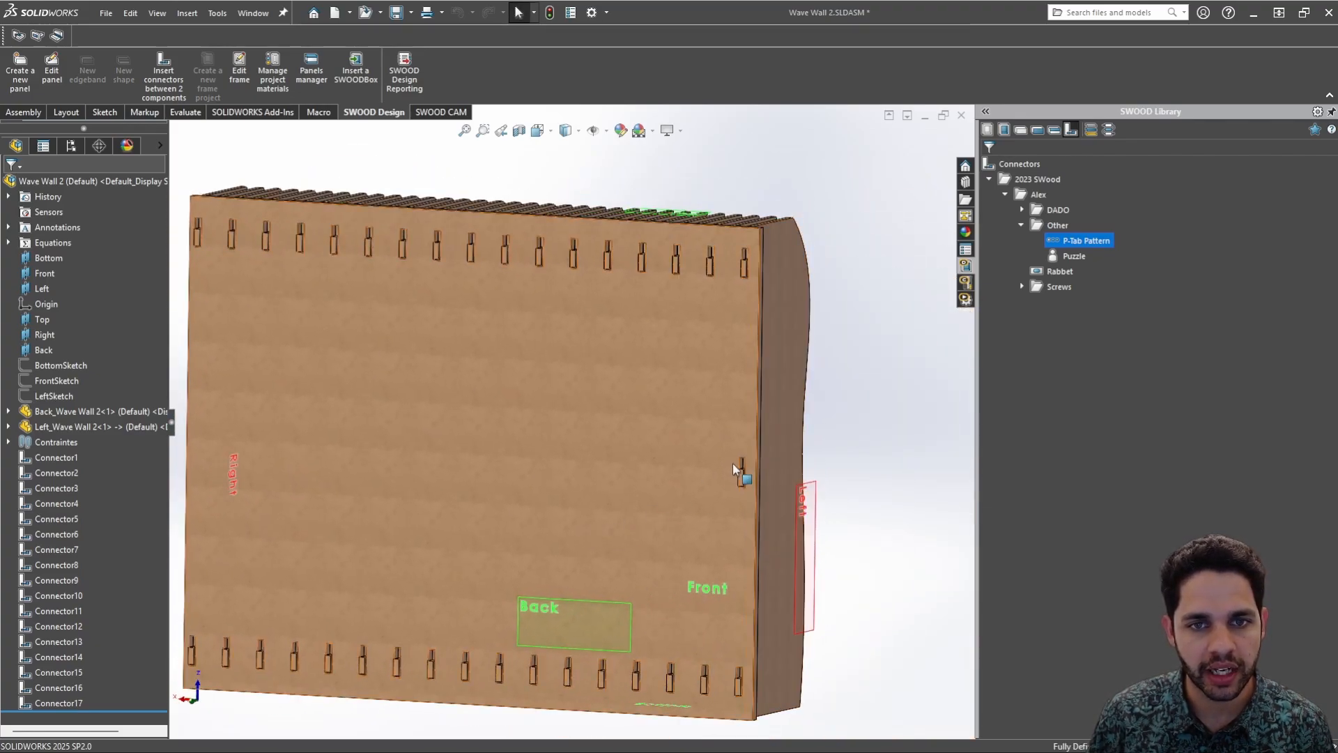
pyautogui.scroll(-5, 739, 471)
pyautogui.moveTo(739, 472); pyautogui.dragTo(605, 492, button='middle')
pyautogui.scroll(3, 616, 476)
pyautogui.scroll(4, 616, 476)
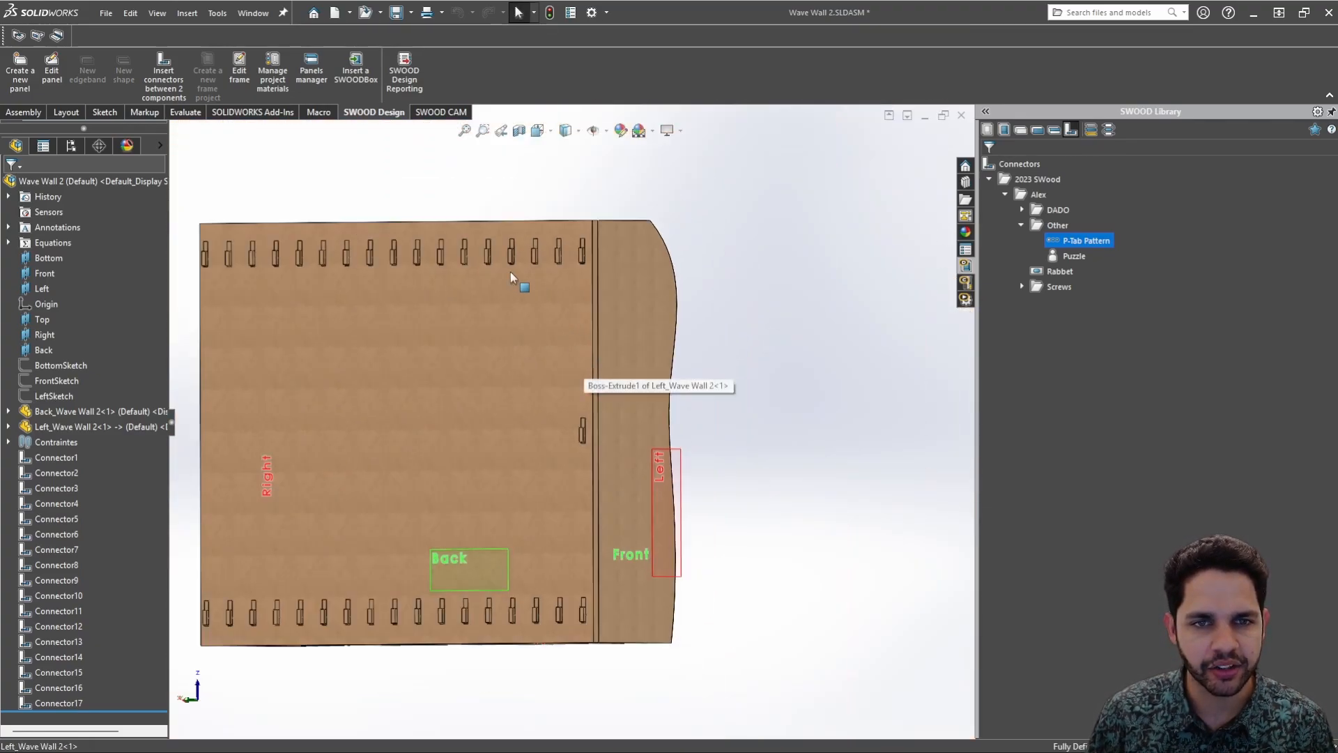
pyautogui.scroll(-4, 582, 446)
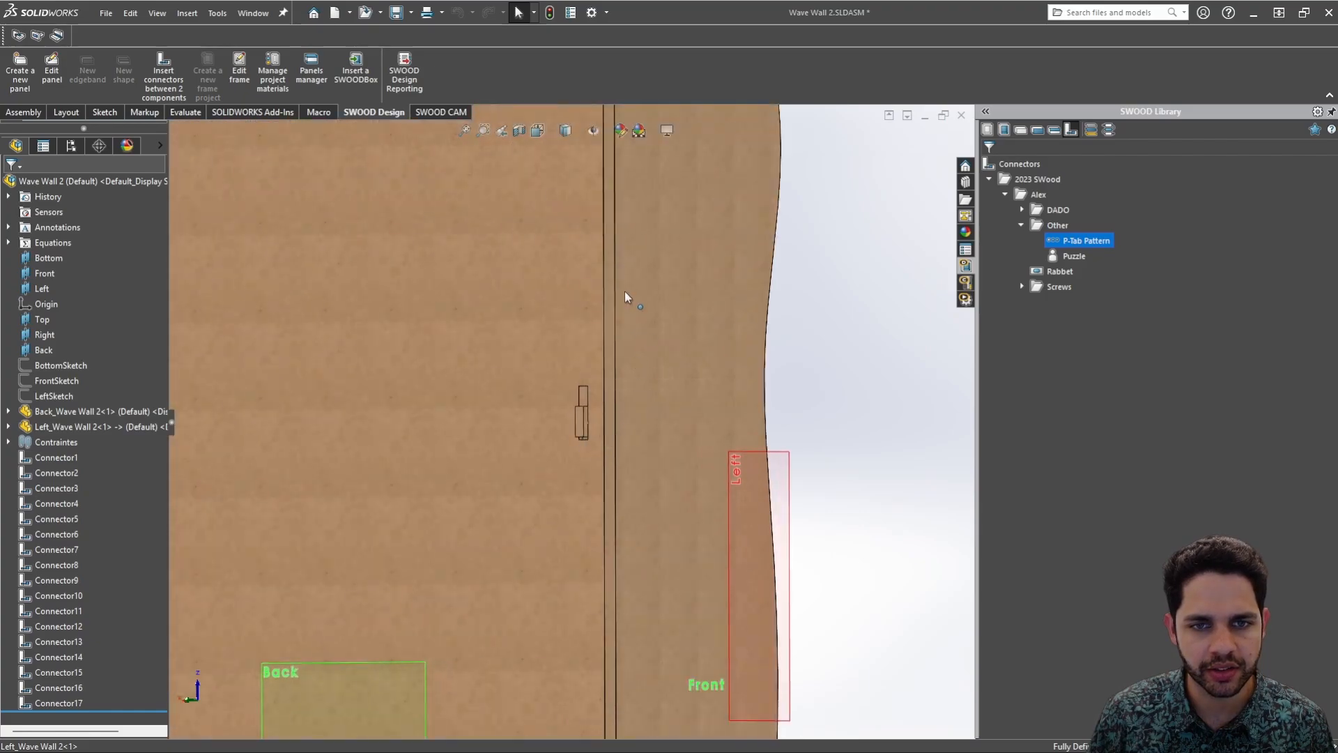
pyautogui.scroll(4, 645, 406)
pyautogui.moveTo(646, 406); pyautogui.dragTo(578, 465, button='middle')
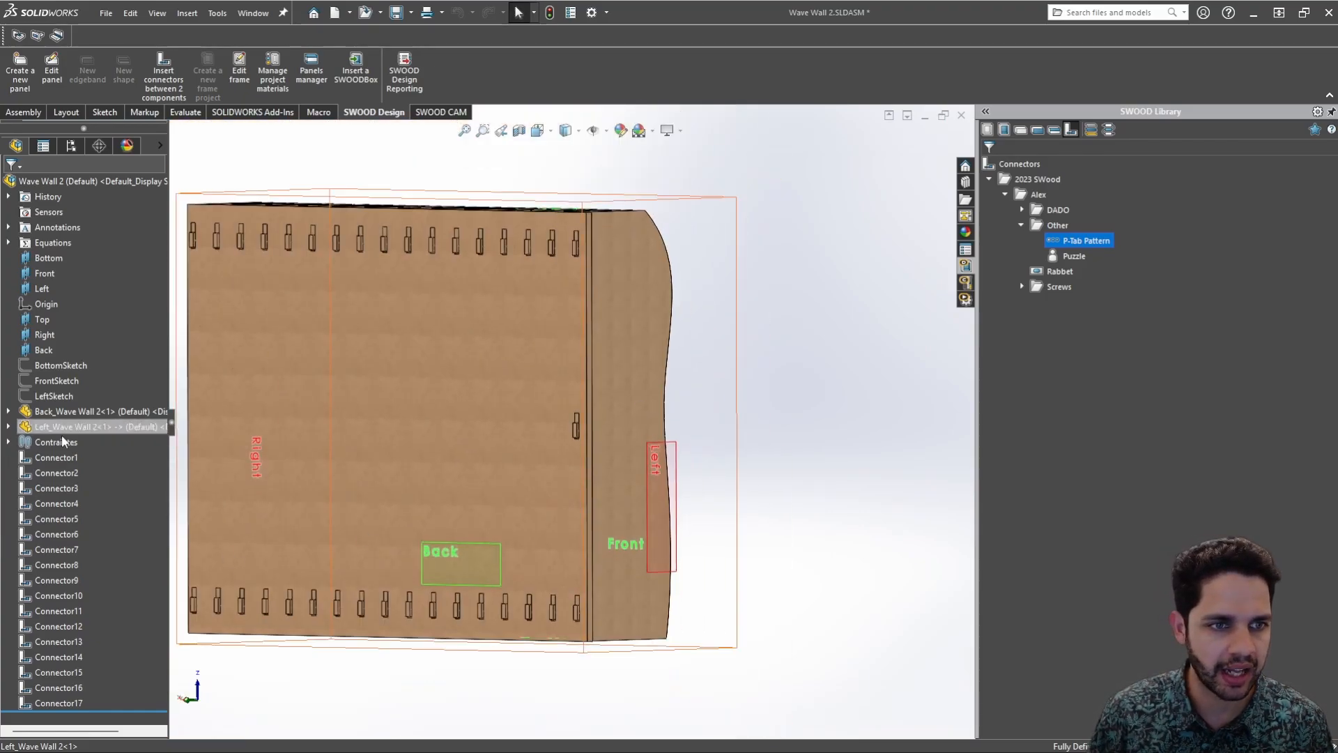
# Edit Connector1 on the outermost rib and set its number of tabs to 2
pyautogui.click(57, 457)
pyautogui.rightClick(68, 458)
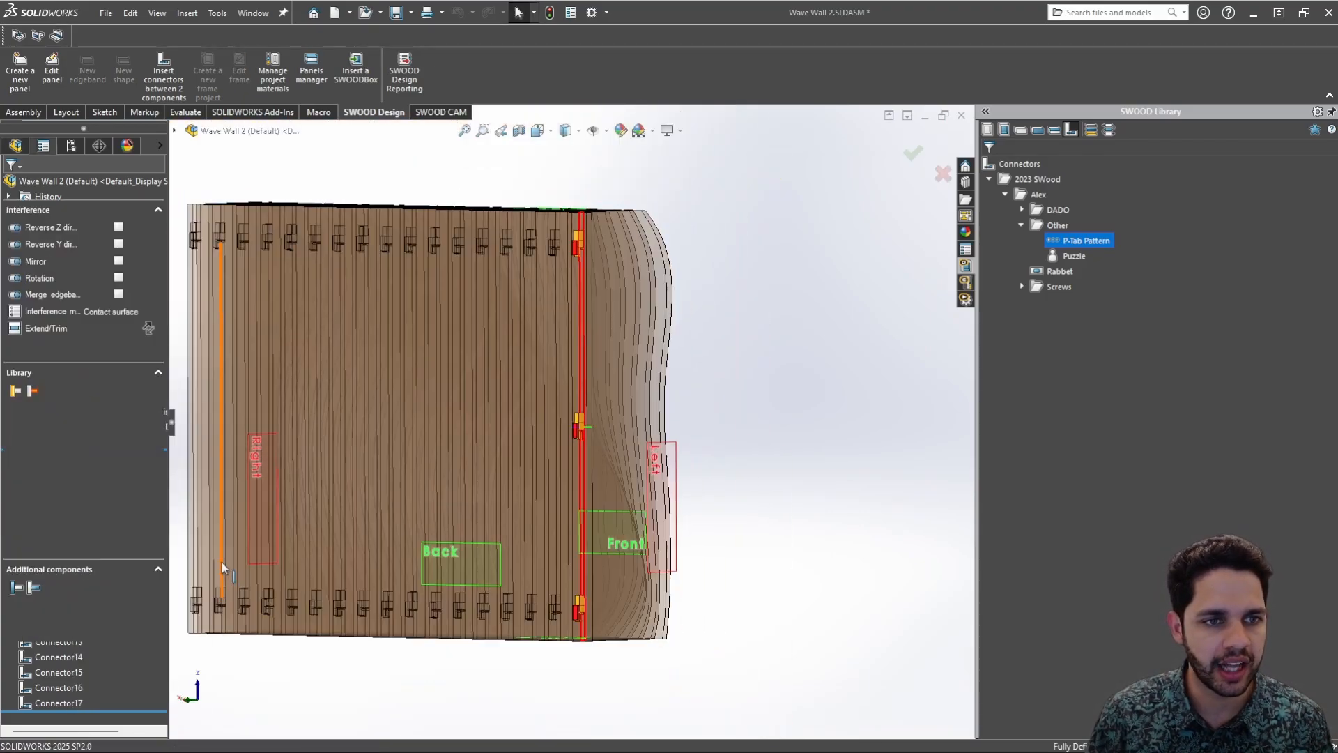
pyautogui.write('2')
pyautogui.press('Return')
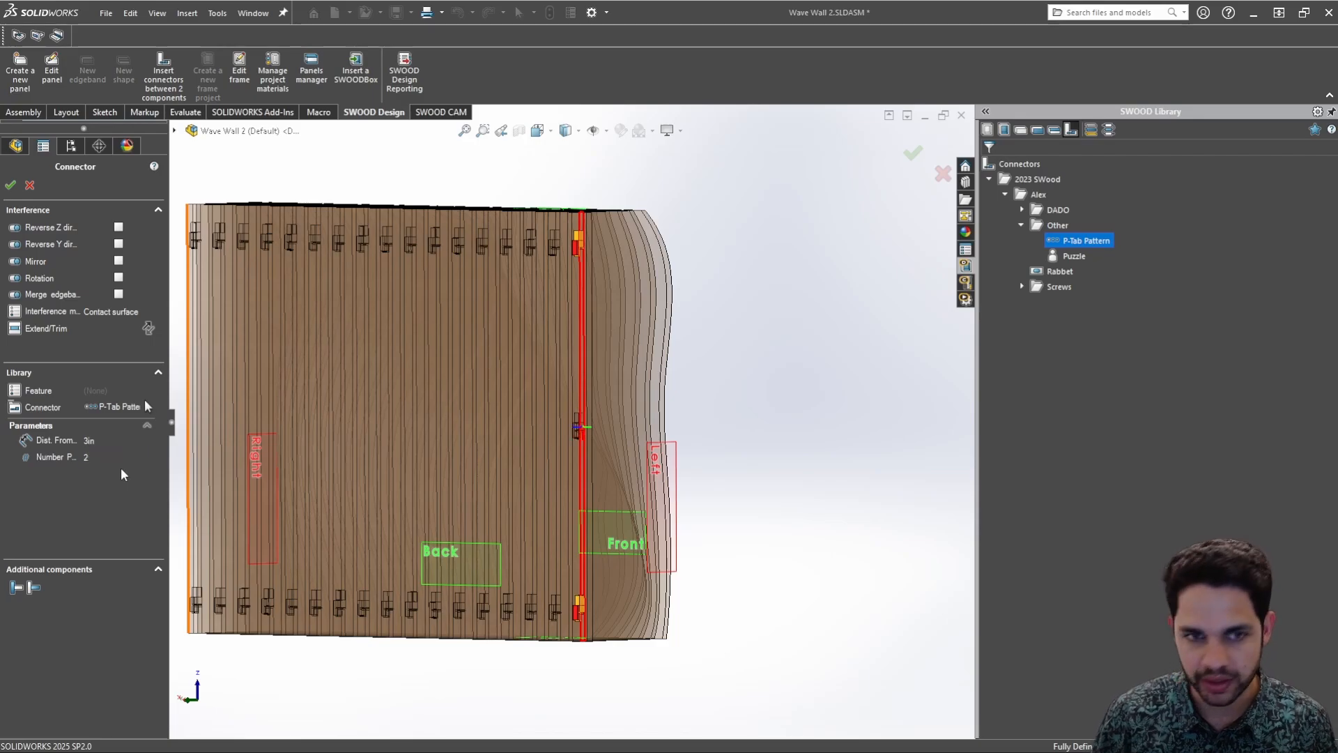
pyautogui.click(11, 185)
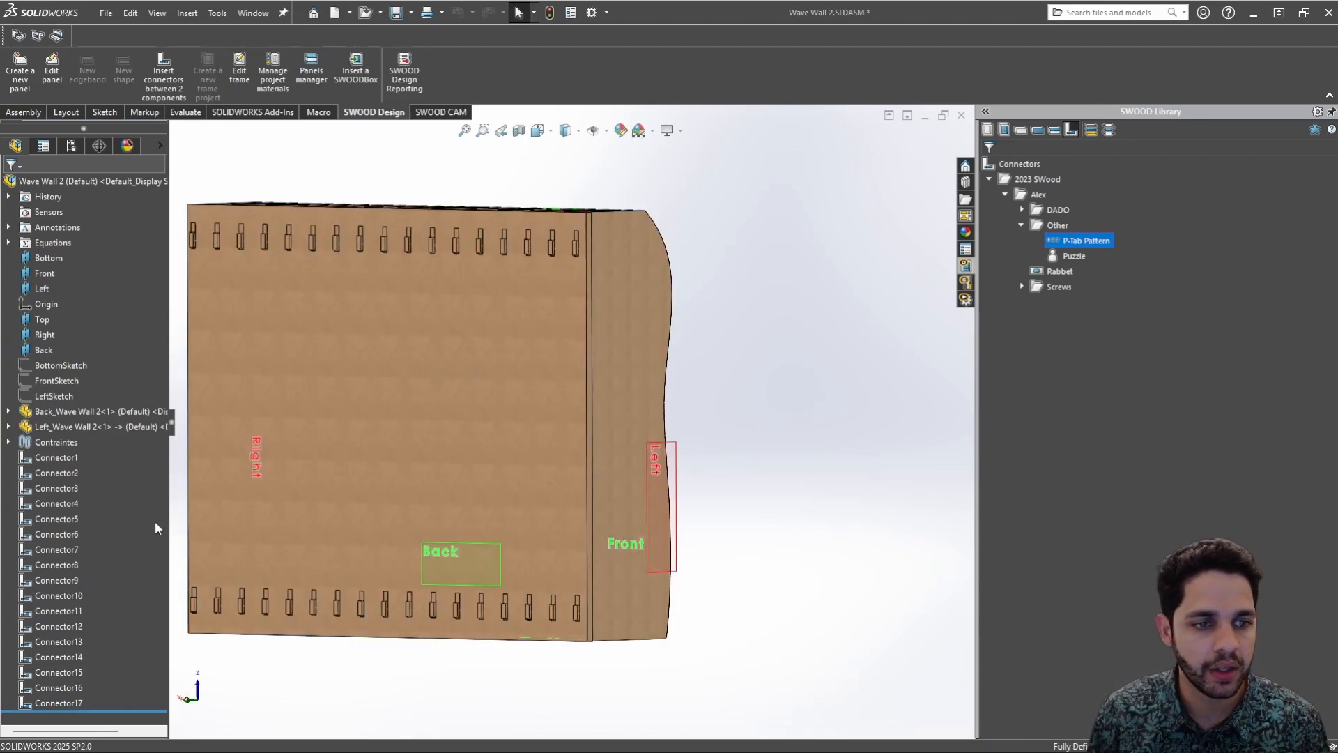
# Group Connector1 through Connector17 in a new feature tree folder named "3in Connector"
pyautogui.click(50, 457)
pyautogui.keyDown('shift'); pyautogui.click(66, 703); pyautogui.keyUp('shift')
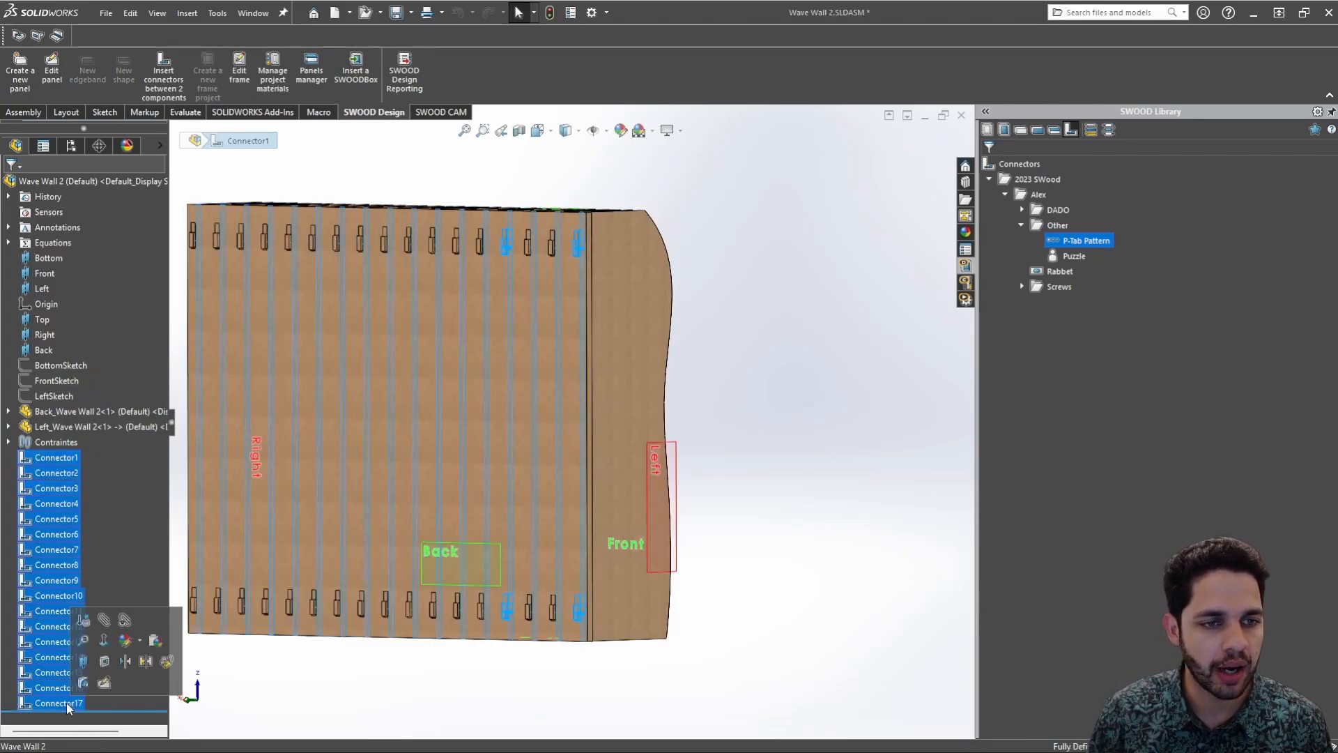
pyautogui.rightClick(90, 703)
pyautogui.click(132, 655)
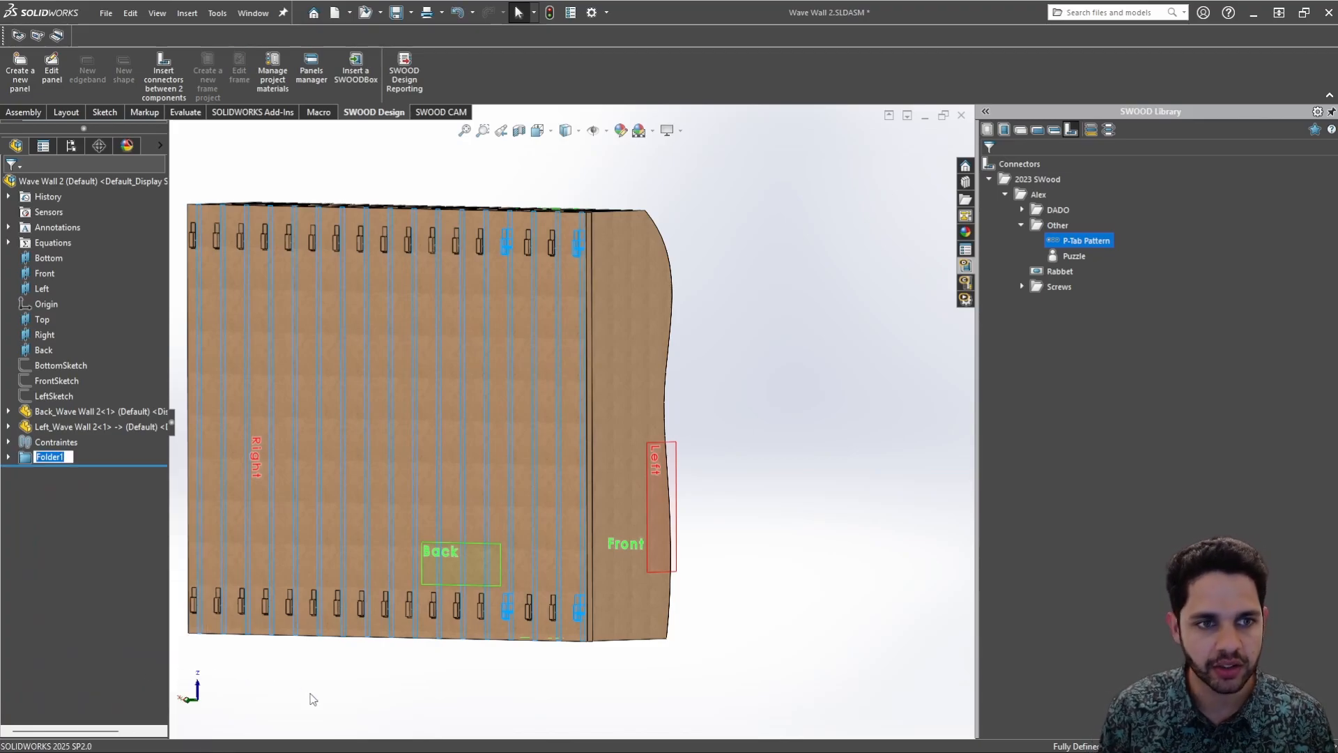
pyautogui.write('3in Connector')
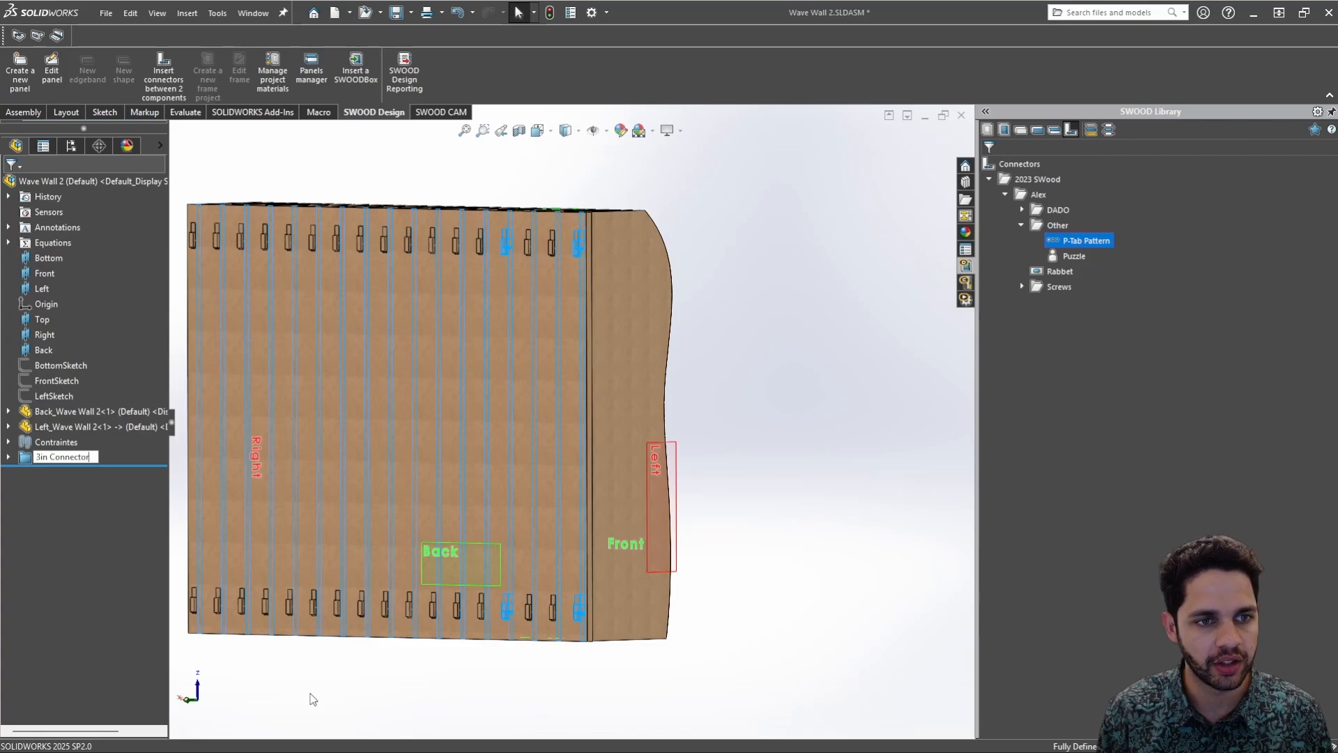
pyautogui.press('Return')
pyautogui.click(709, 405)
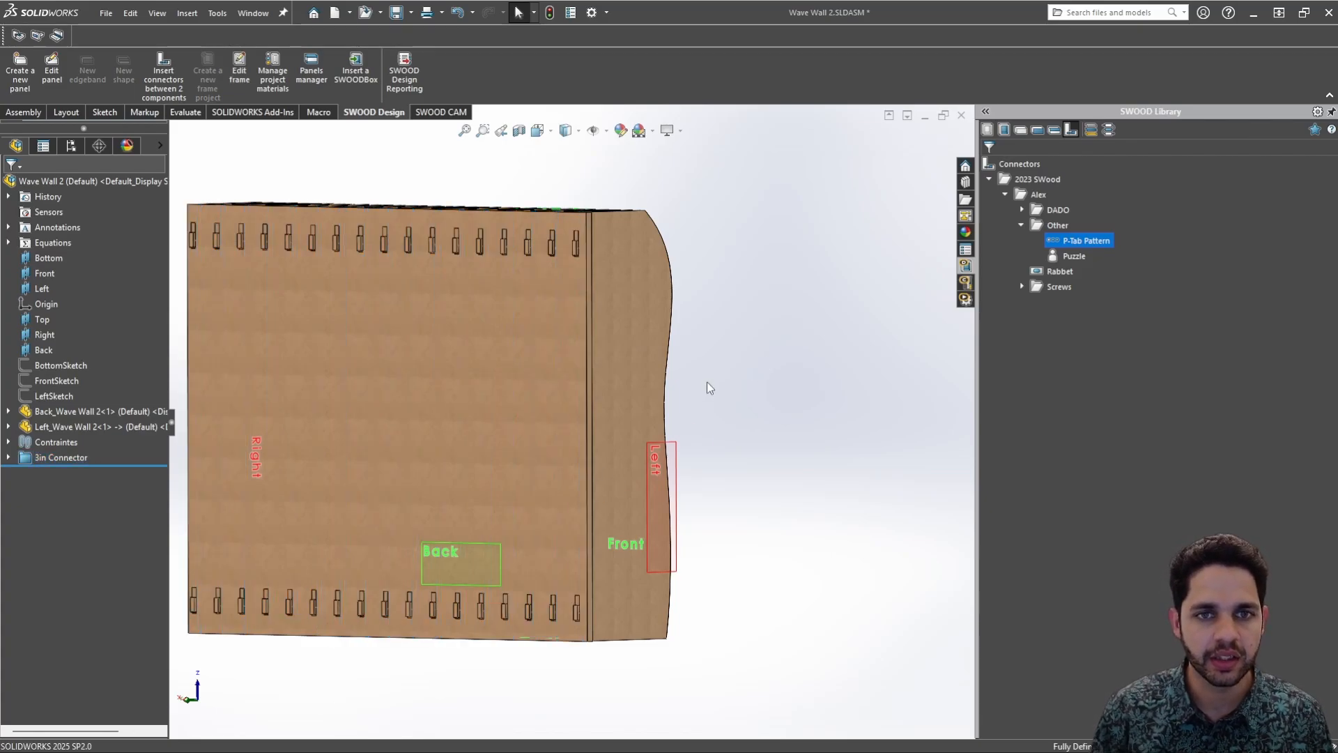
# Start another P-Tab Pattern insertion and select the first eight rib joints that have no connector yet
pyautogui.moveTo(707, 382); pyautogui.dragTo(688, 397, button='middle')
pyautogui.moveTo(598, 285); pyautogui.dragTo(418, 289, button='middle')
pyautogui.keyDown('ctrl'); pyautogui.moveTo(750, 385); pyautogui.dragTo(660, 371, button='middle'); pyautogui.keyUp('ctrl')
pyautogui.rightClick(1089, 241)
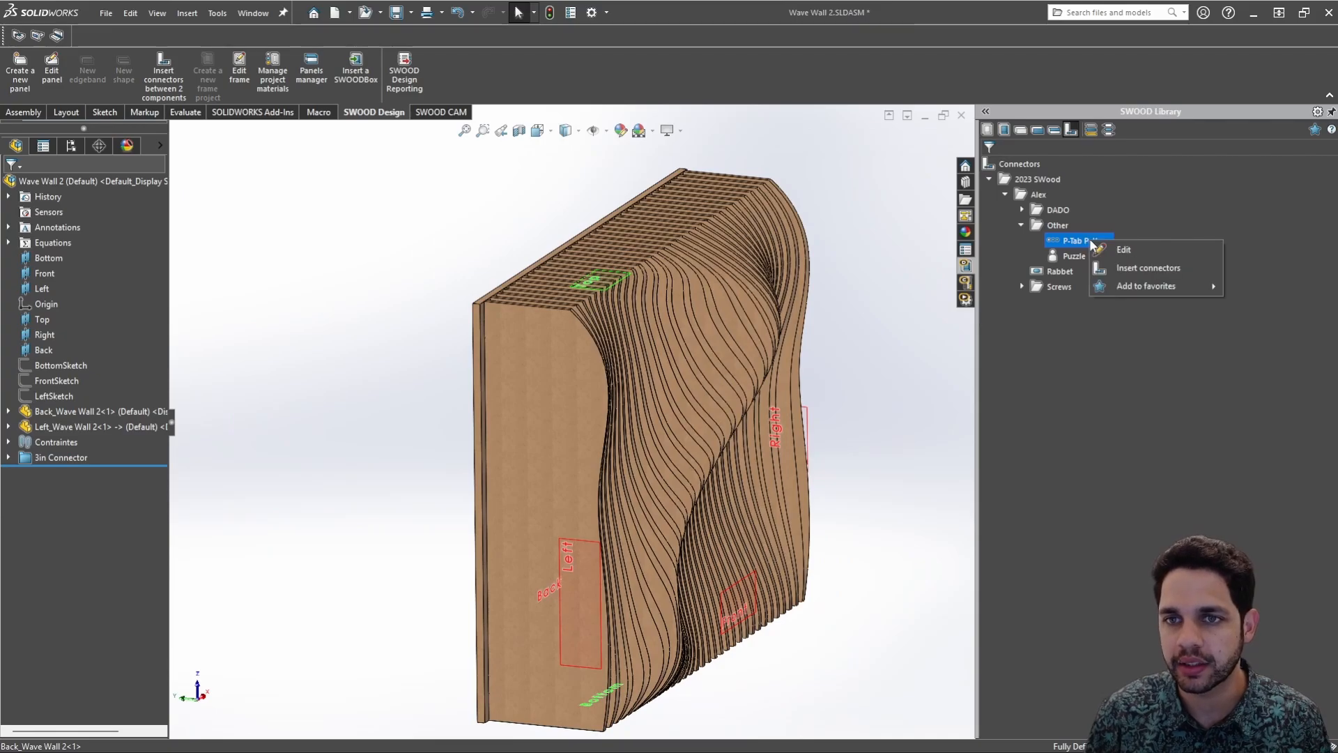
pyautogui.click(1181, 266)
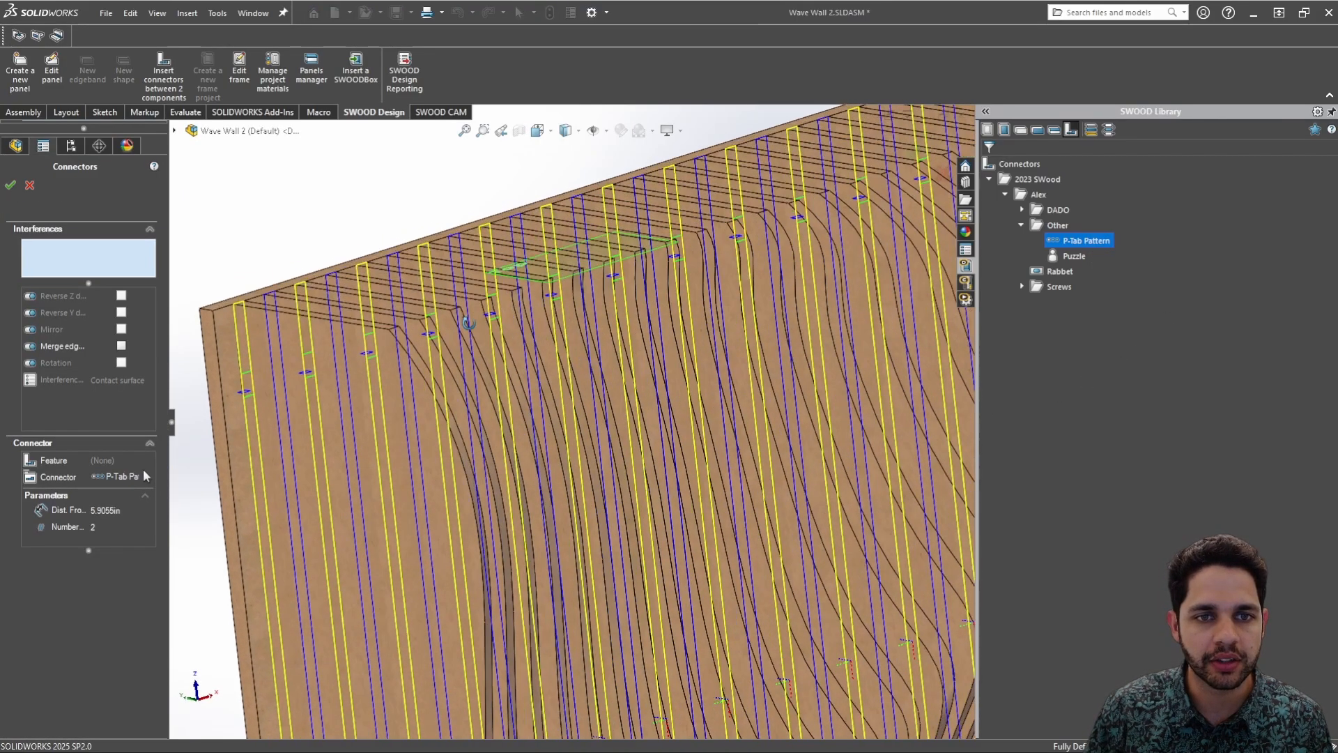
pyautogui.click(346, 344)
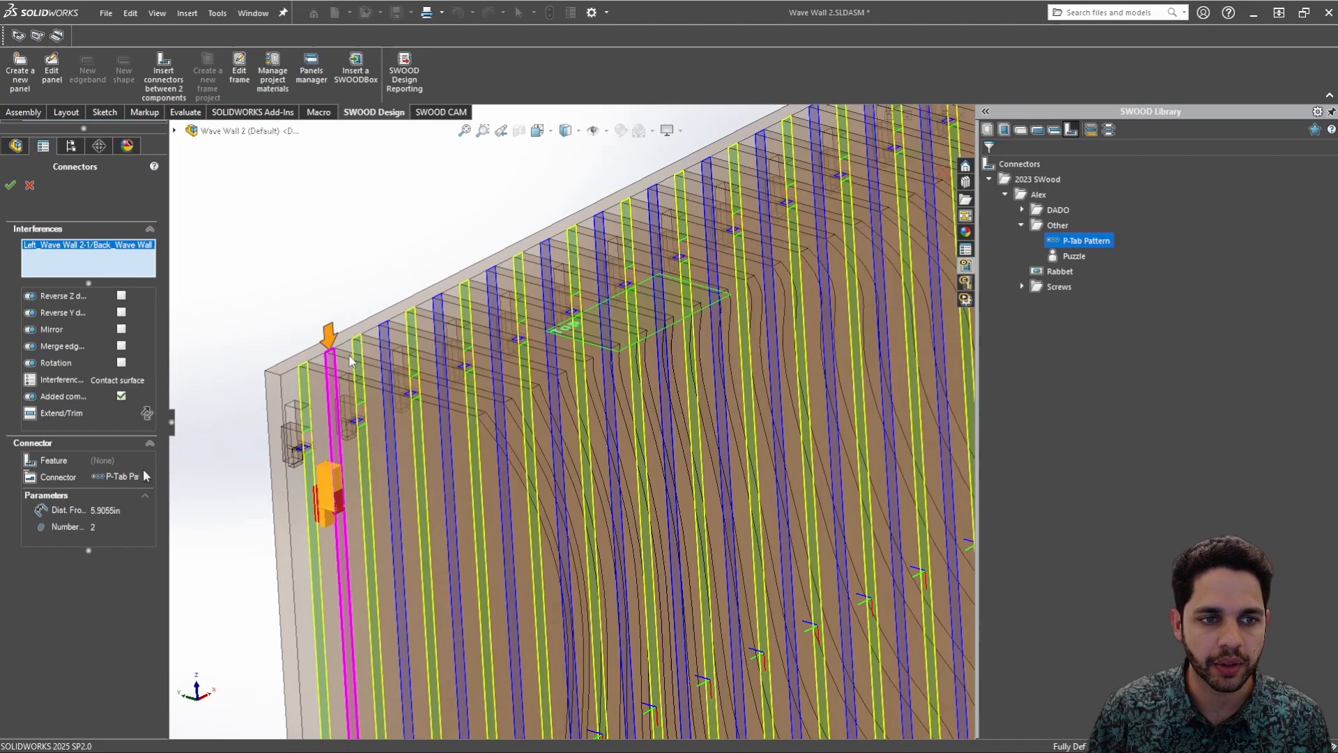
pyautogui.click(384, 322)
pyautogui.click(444, 322)
pyautogui.click(498, 307)
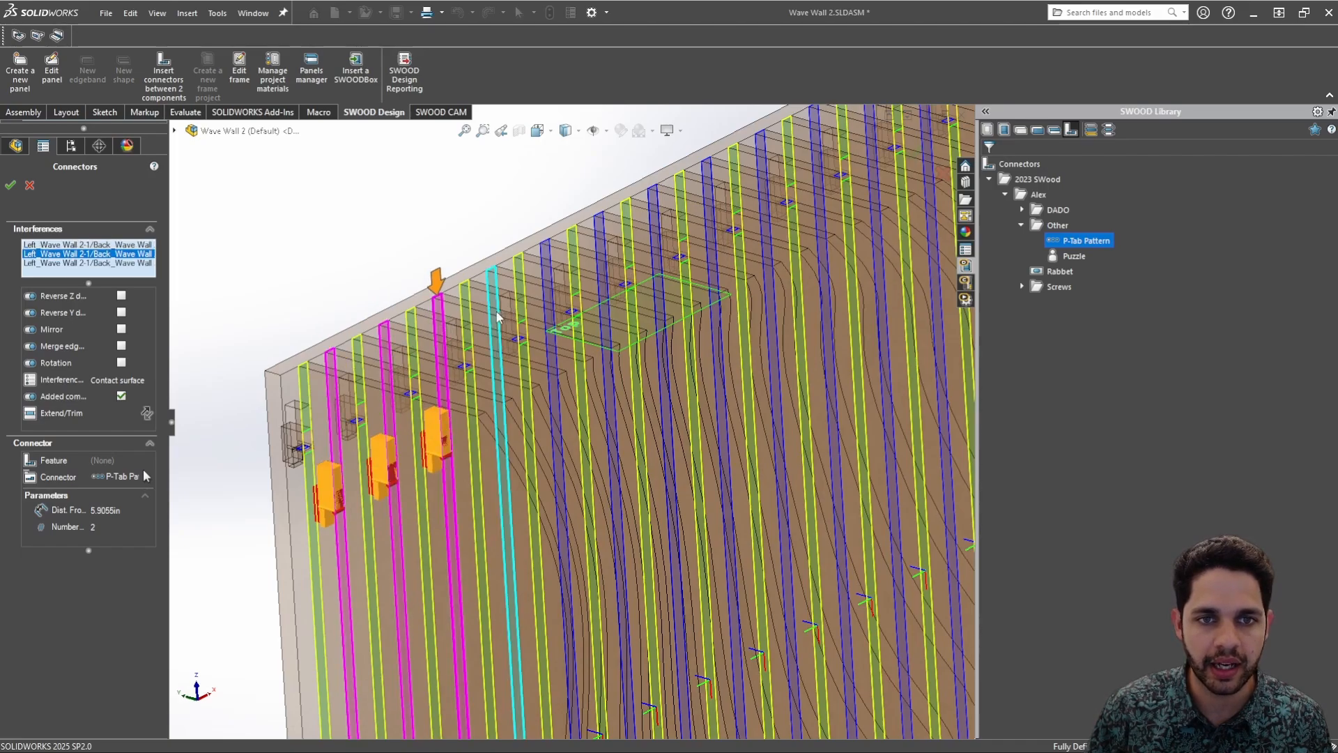
pyautogui.click(551, 291)
pyautogui.click(608, 272)
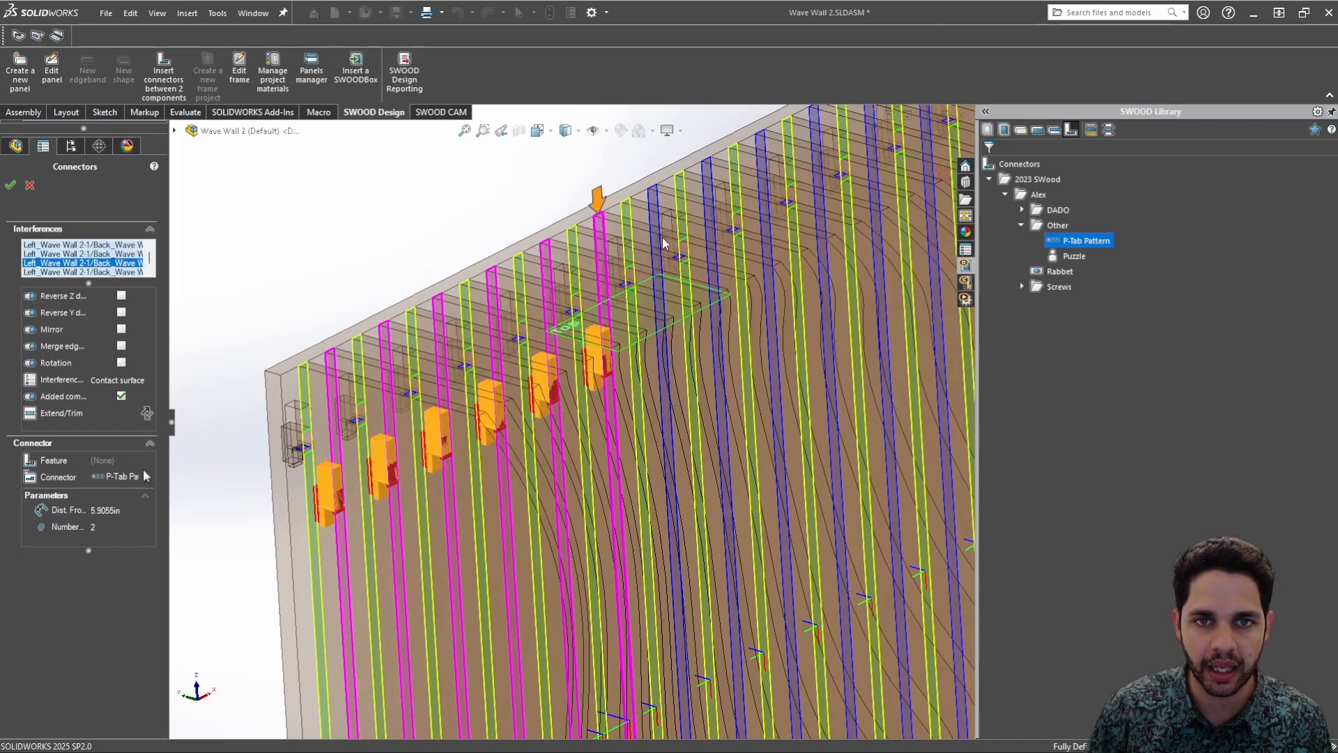
pyautogui.click(687, 234)
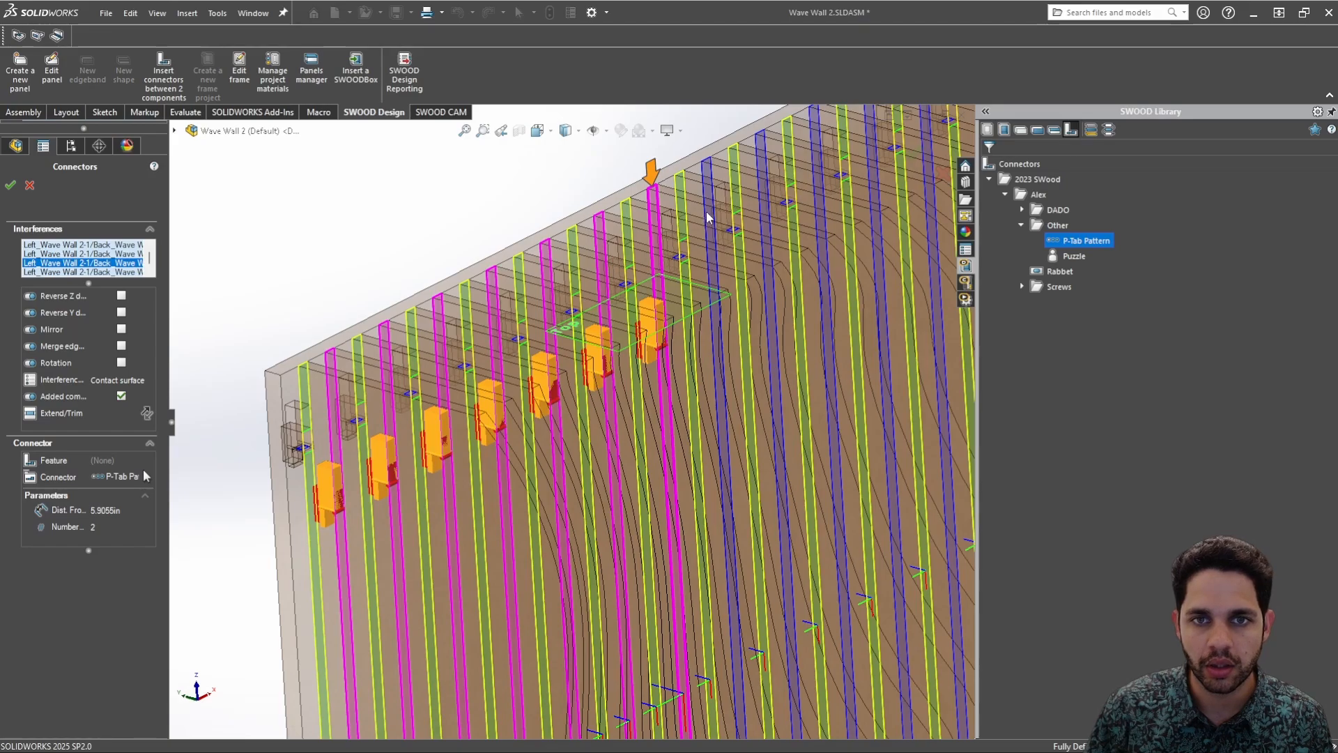
pyautogui.click(710, 217)
# Add the remaining eight unconnected rib joints to the P-Tab Pattern connector selection
pyautogui.scroll(4, 770, 220)
pyautogui.keyDown('ctrl'); pyautogui.moveTo(727, 236); pyautogui.dragTo(672, 270, button='middle'); pyautogui.keyUp('ctrl')
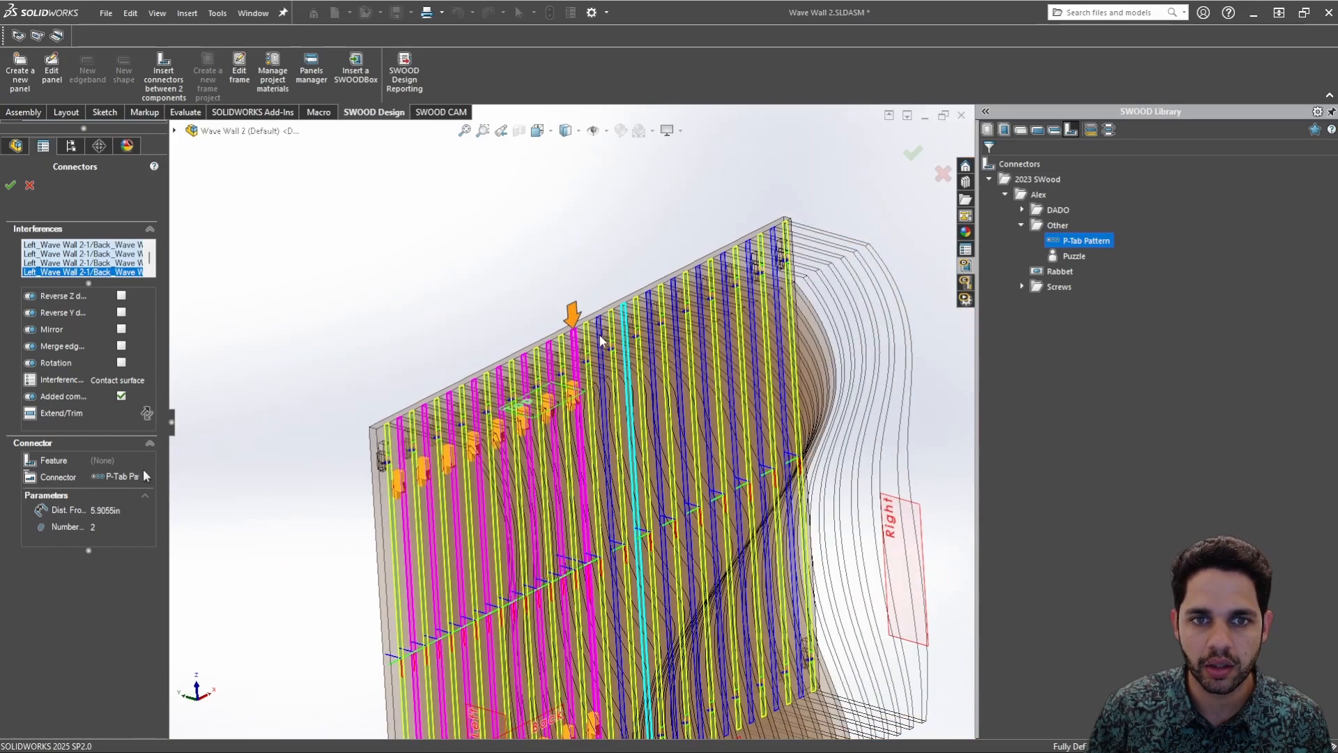
pyautogui.click(605, 333)
pyautogui.click(630, 322)
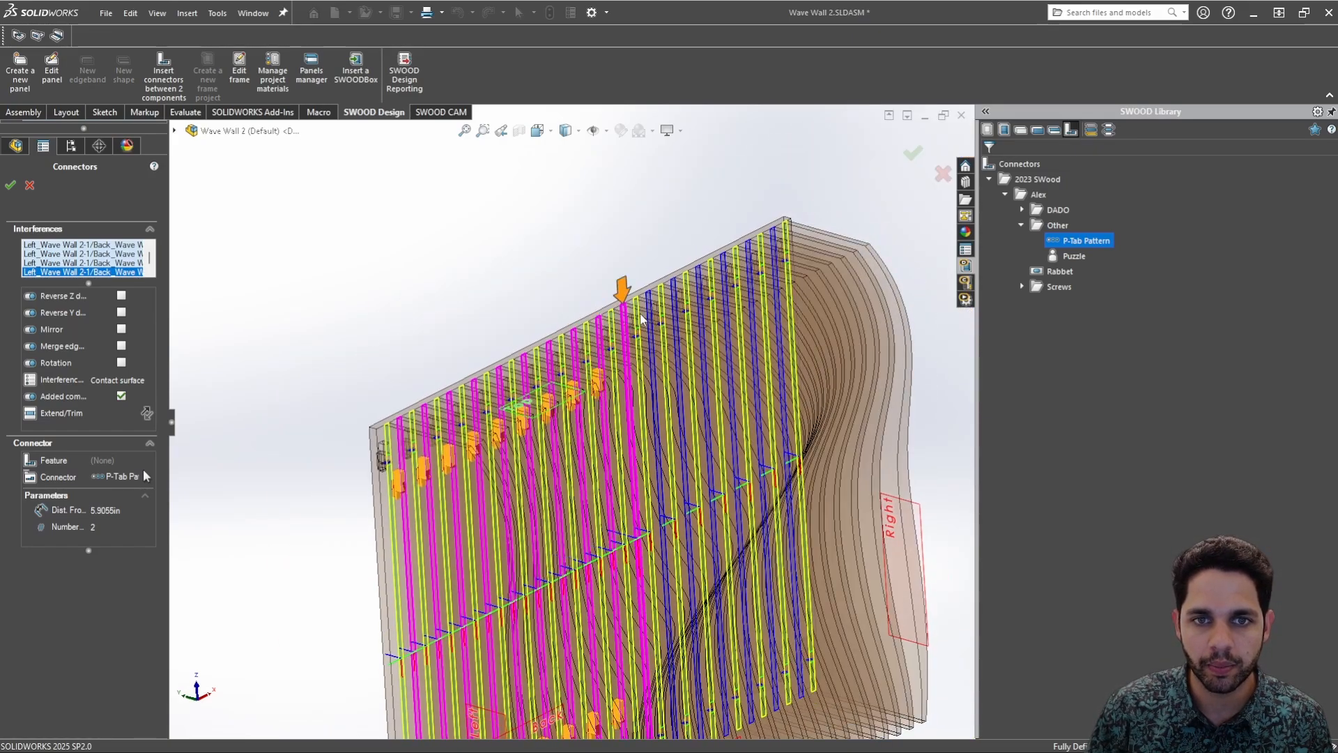
pyautogui.click(649, 315)
pyautogui.click(672, 298)
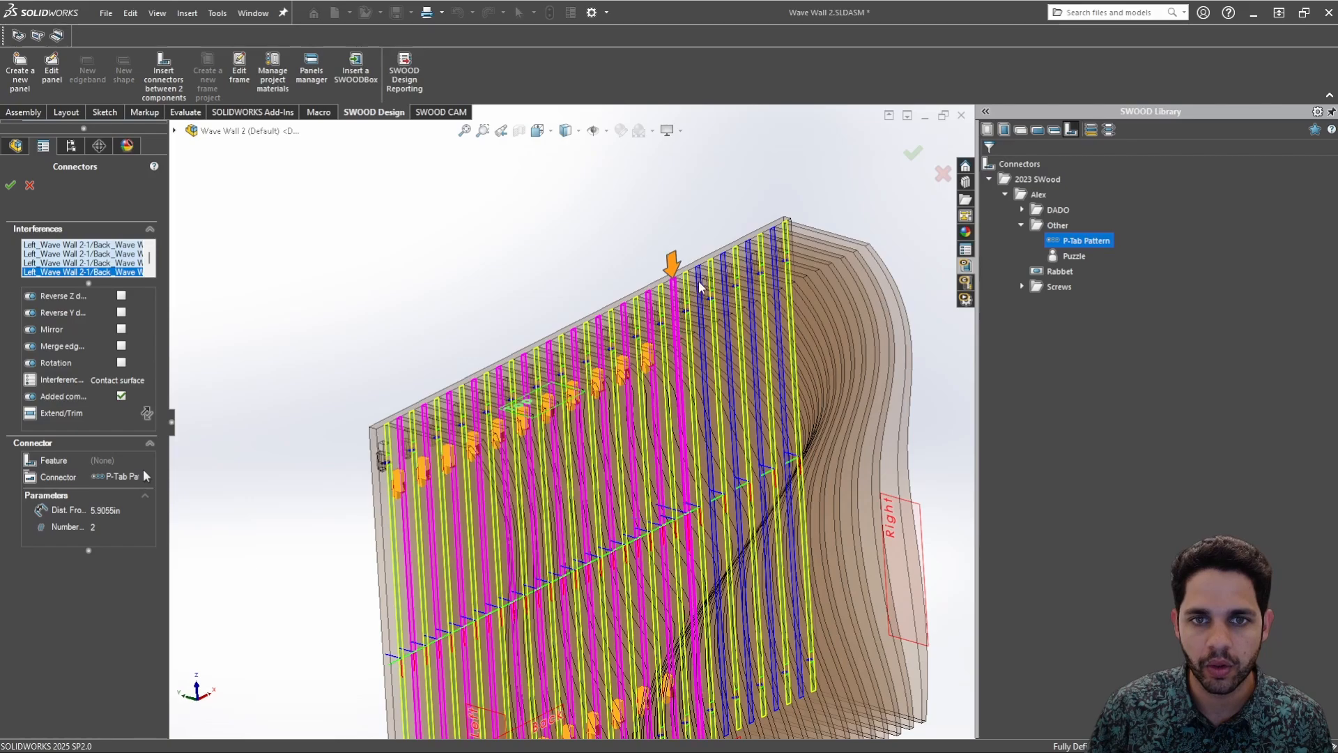
pyautogui.click(696, 288)
pyautogui.click(727, 272)
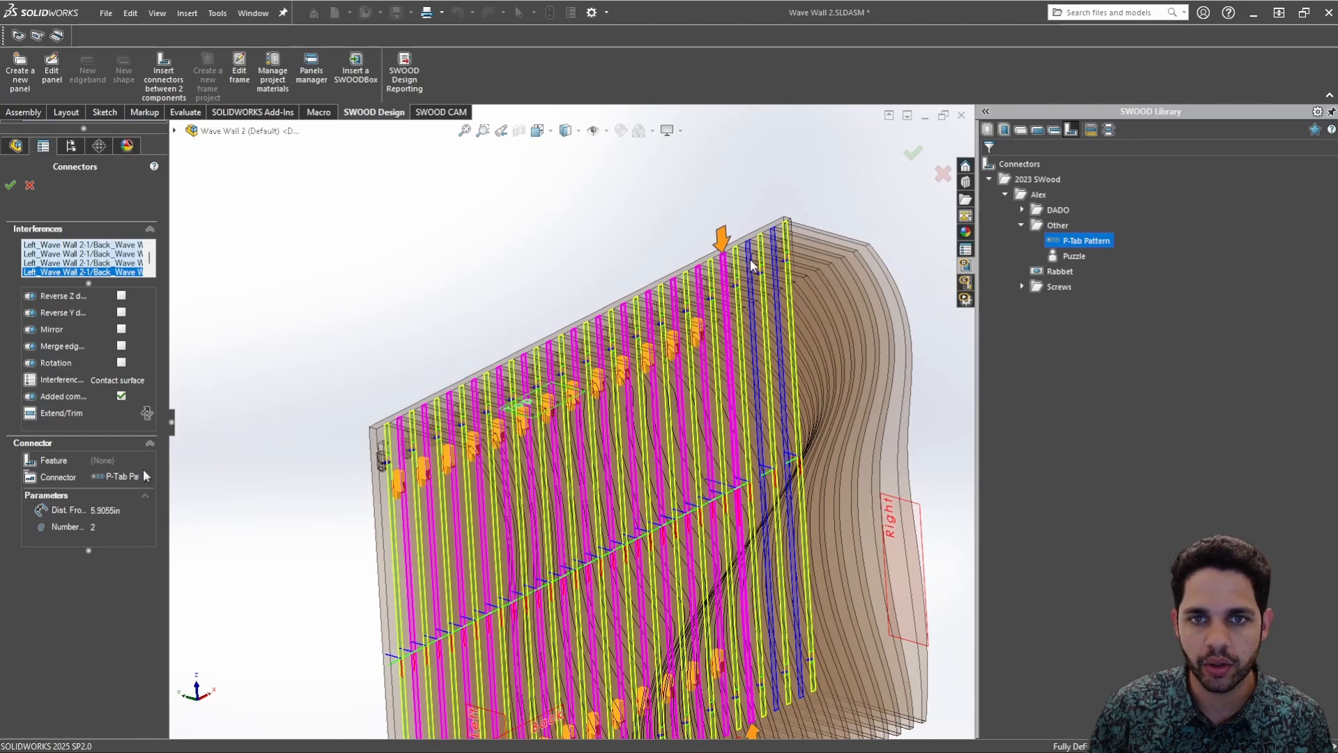
pyautogui.click(751, 265)
pyautogui.click(772, 249)
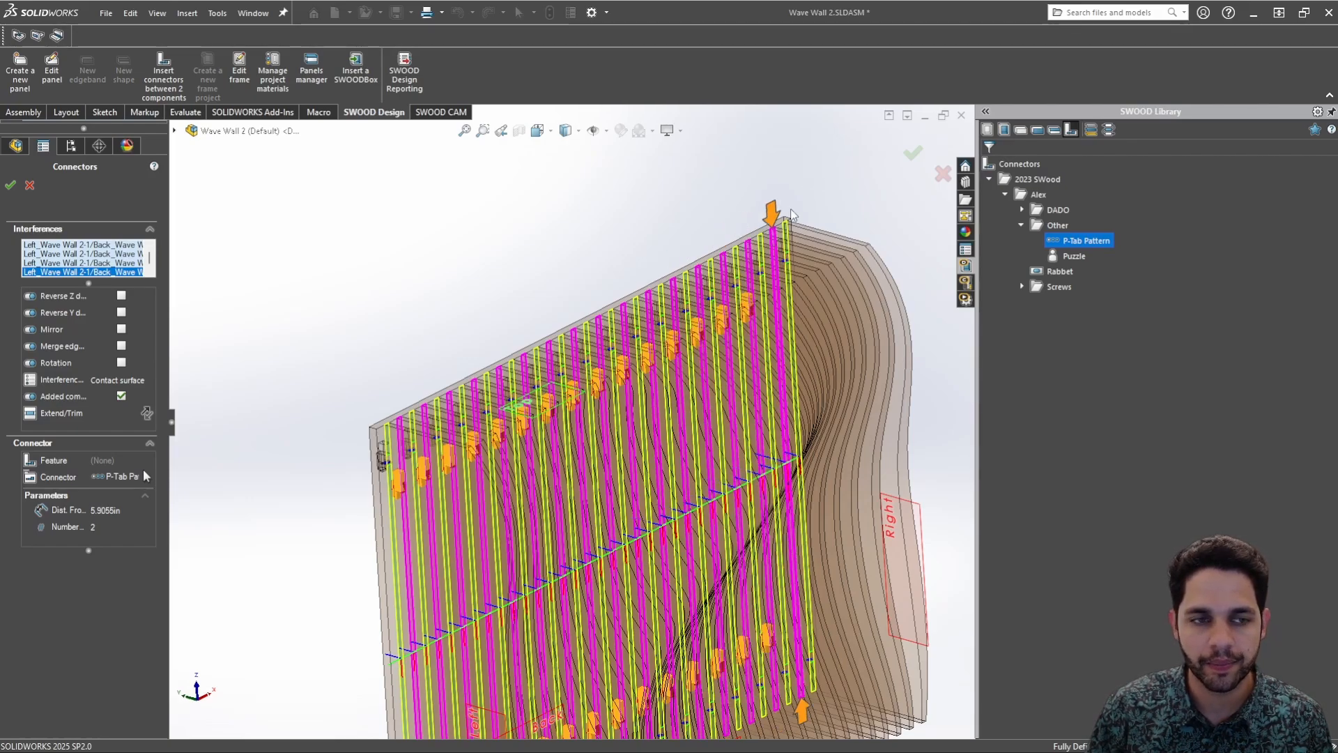
# Set the connectors' tab distance to 5 in and insert them at the selected rib joints
pyautogui.click(115, 526)
pyautogui.hotkey('shift', 'Tab')
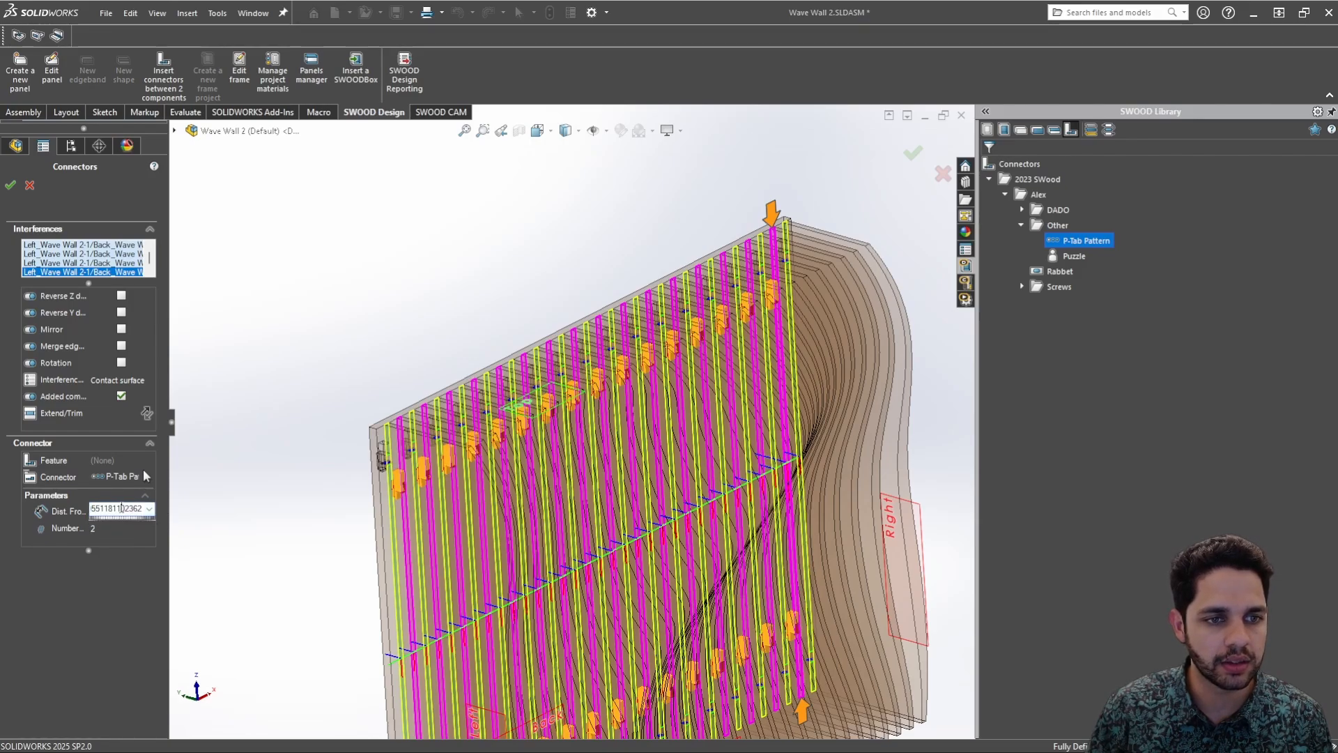
pyautogui.write('5')
pyautogui.press('Return')
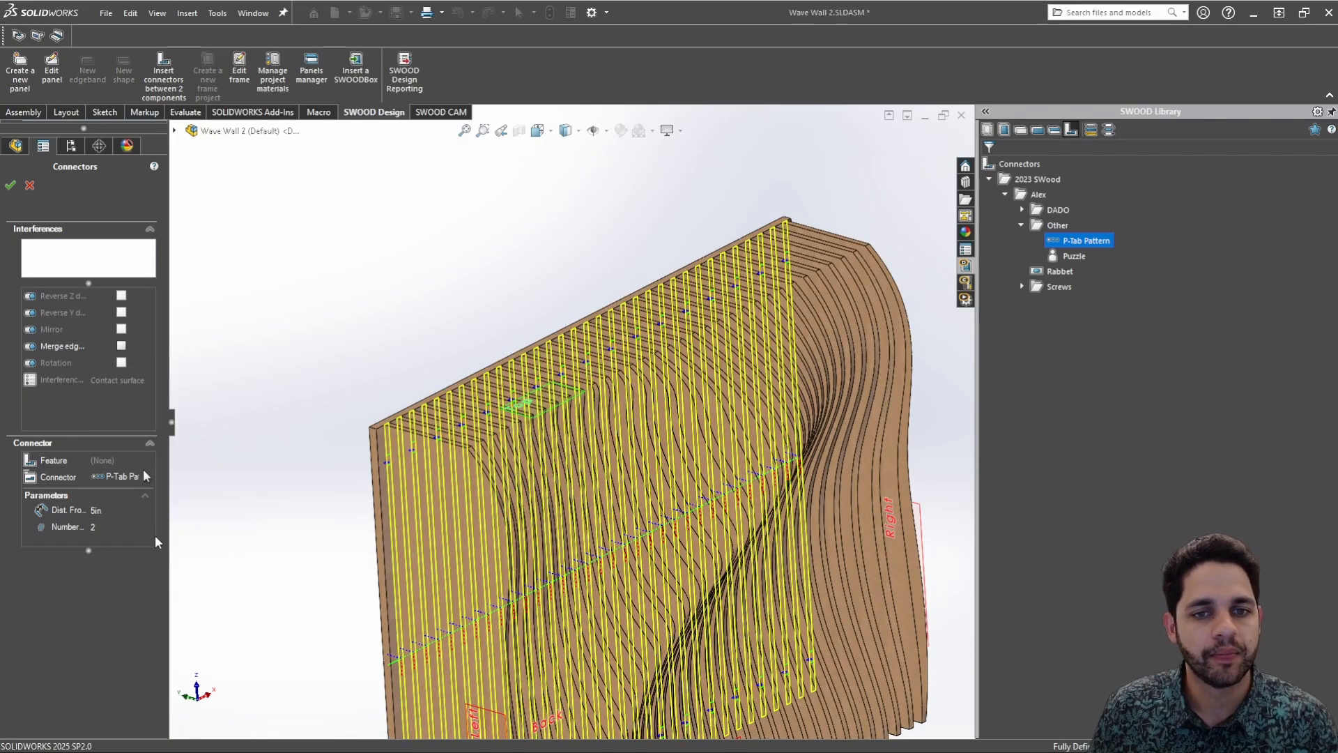
pyautogui.moveTo(605, 396); pyautogui.dragTo(444, 407, button='middle')
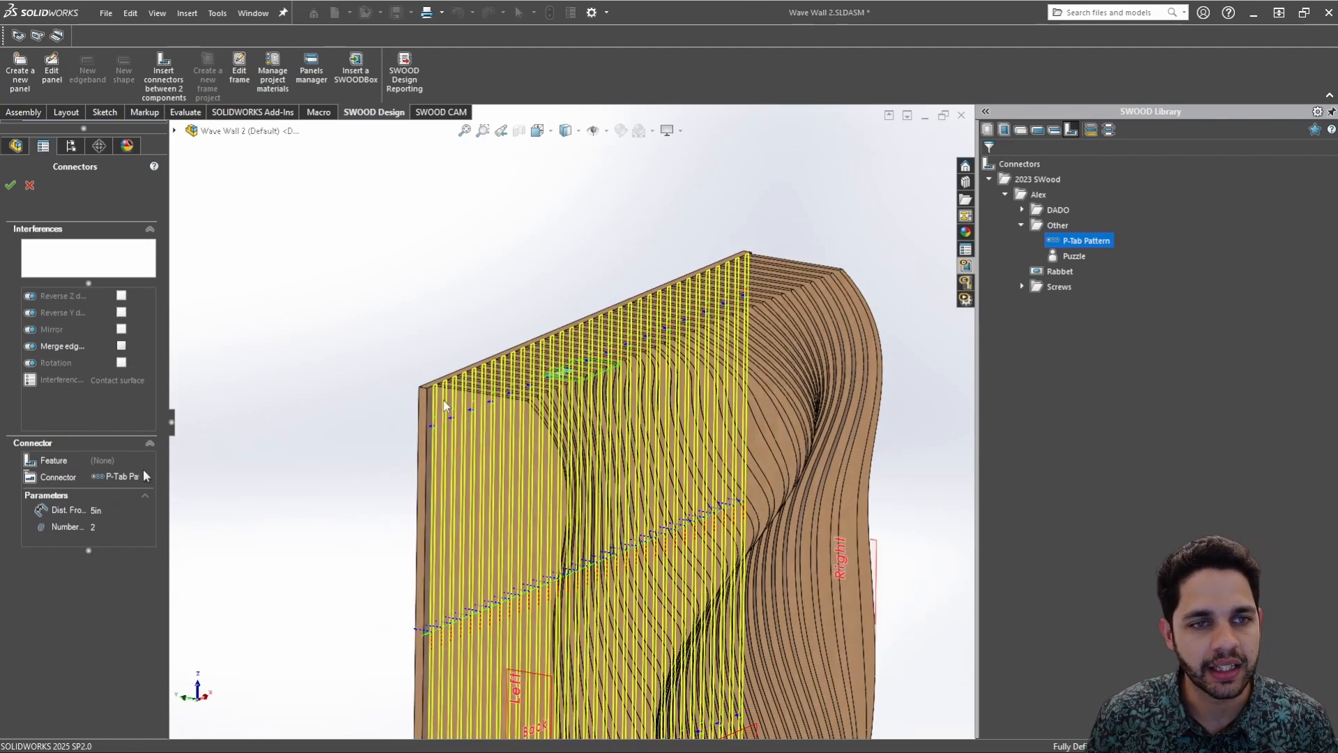
pyautogui.click(10, 185)
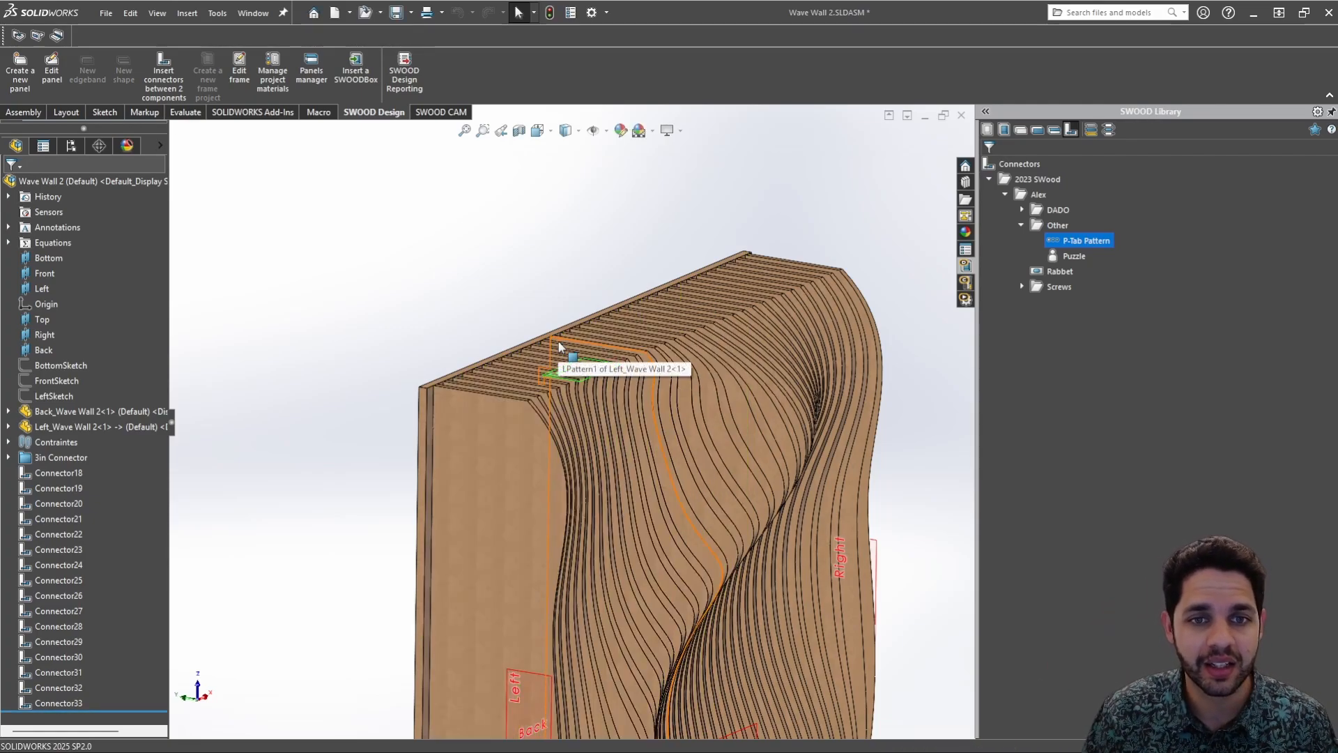
# Examine the alternating tab slots along the upper and lower edges of the back panel
pyautogui.scroll(5, 559, 347)
pyautogui.moveTo(559, 347); pyautogui.dragTo(762, 342, button='middle')
pyautogui.scroll(-6, 763, 437)
pyautogui.scroll(5, 762, 337)
pyautogui.moveTo(651, 480); pyautogui.dragTo(637, 407, button='middle')
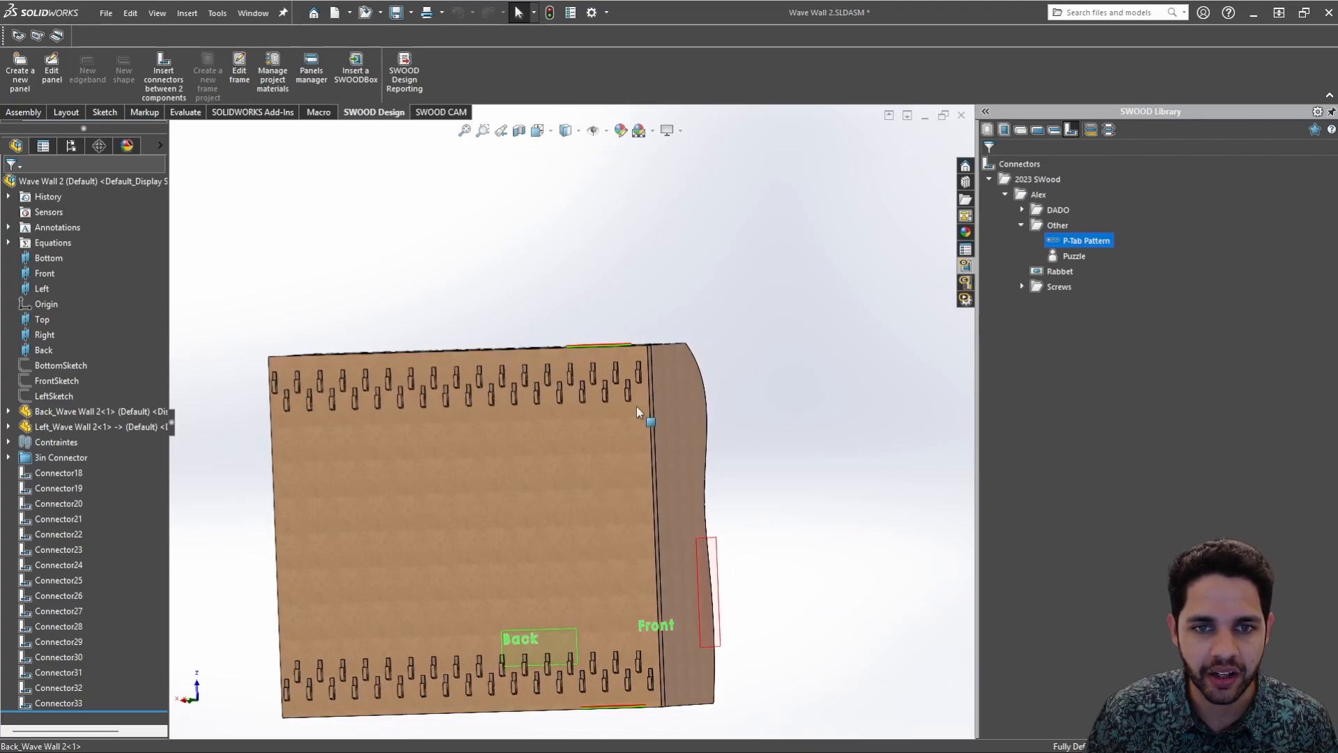
pyautogui.scroll(-8, 627, 403)
pyautogui.scroll(6, 564, 382)
pyautogui.moveTo(537, 365); pyautogui.dragTo(446, 392, button='middle')
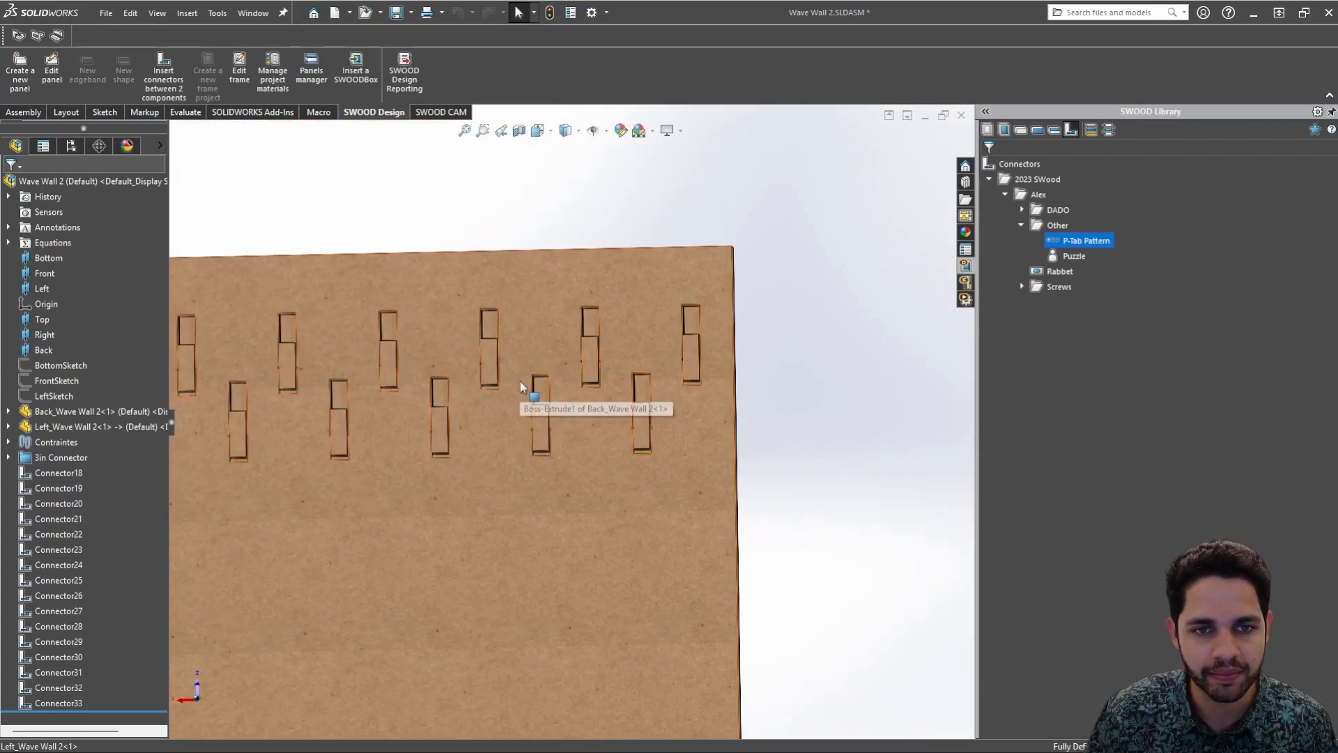
pyautogui.scroll(3, 439, 384)
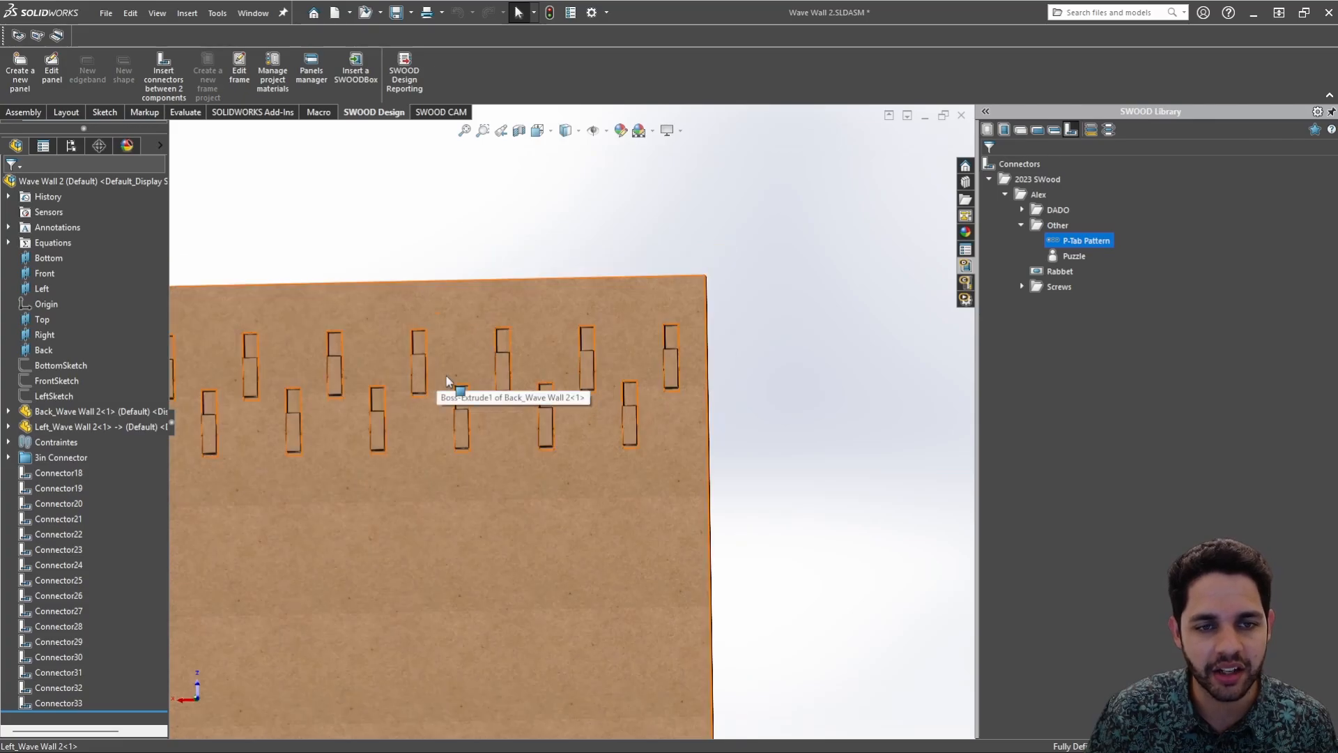
pyautogui.moveTo(454, 382); pyautogui.dragTo(446, 388, button='middle')
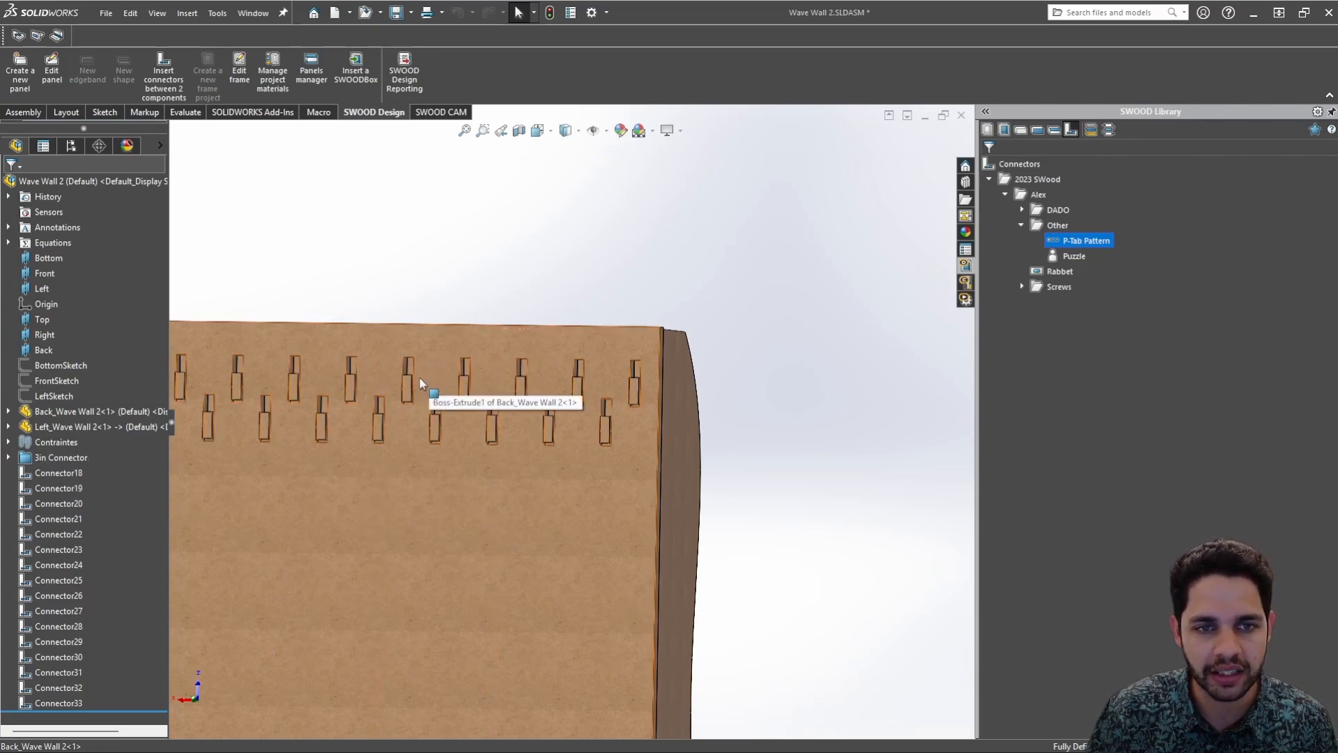
pyautogui.scroll(3, 419, 378)
pyautogui.scroll(-4, 596, 404)
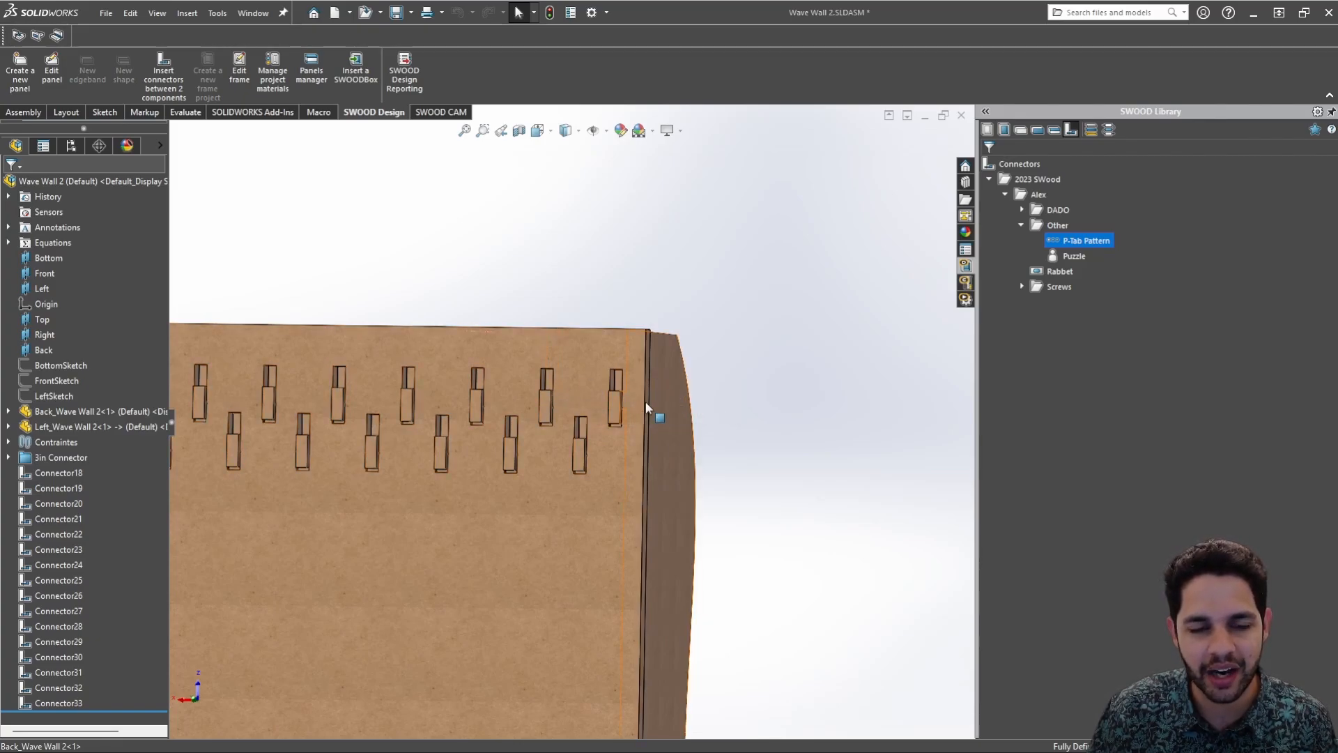
pyautogui.scroll(3, 601, 418)
pyautogui.scroll(-3, 598, 424)
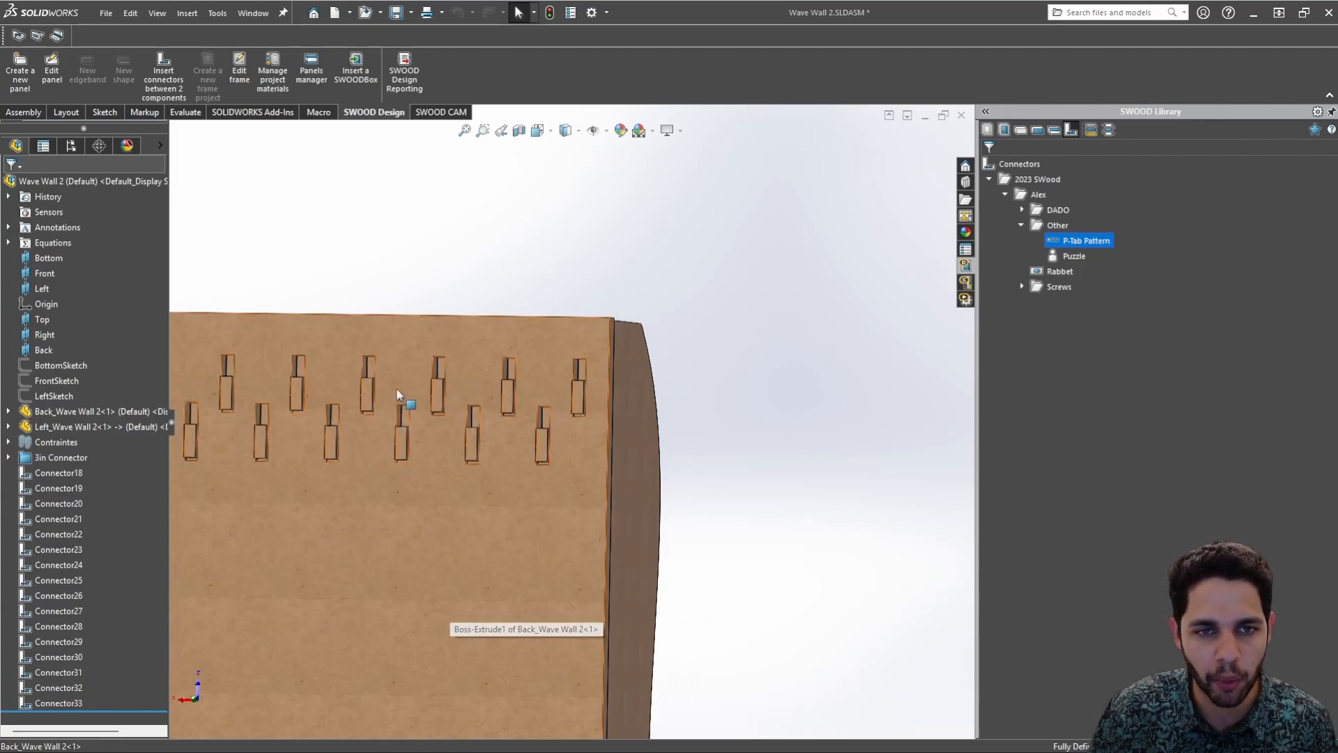
pyautogui.scroll(5, 403, 387)
pyautogui.scroll(-5, 669, 419)
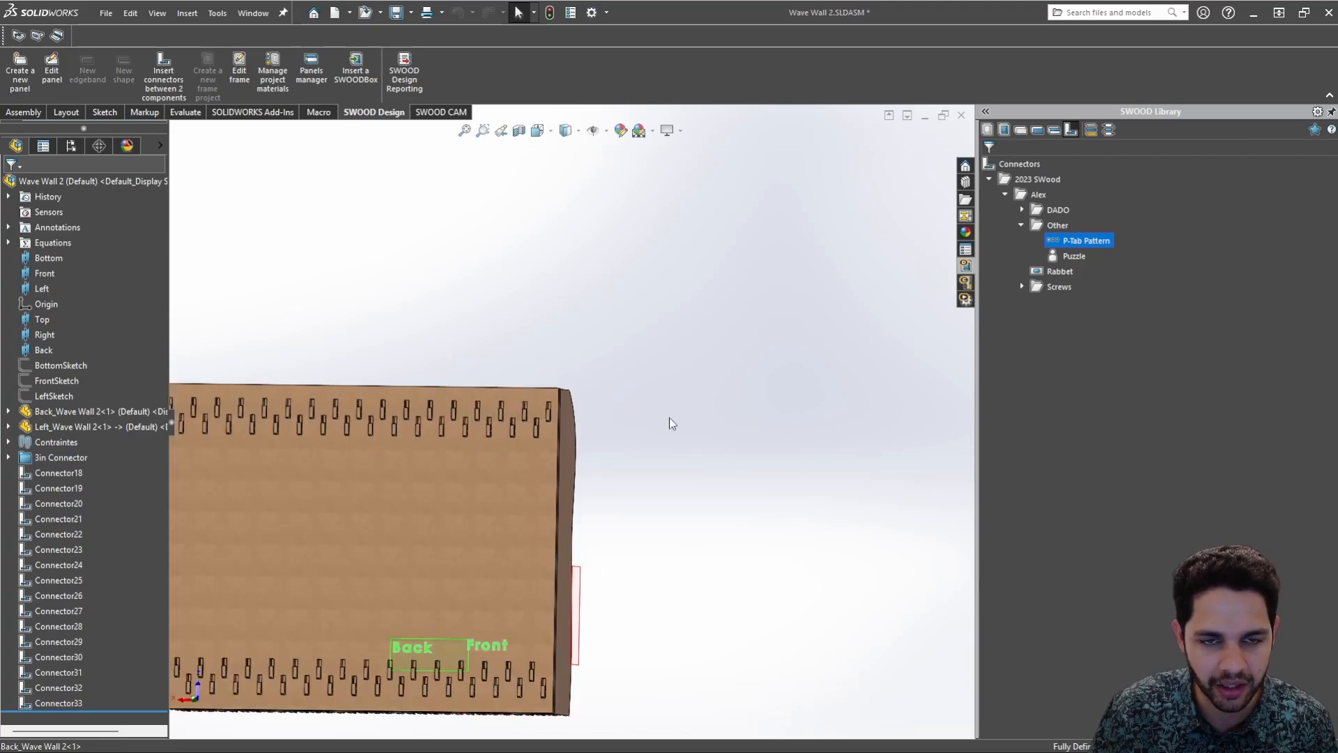
pyautogui.scroll(-3, 415, 421)
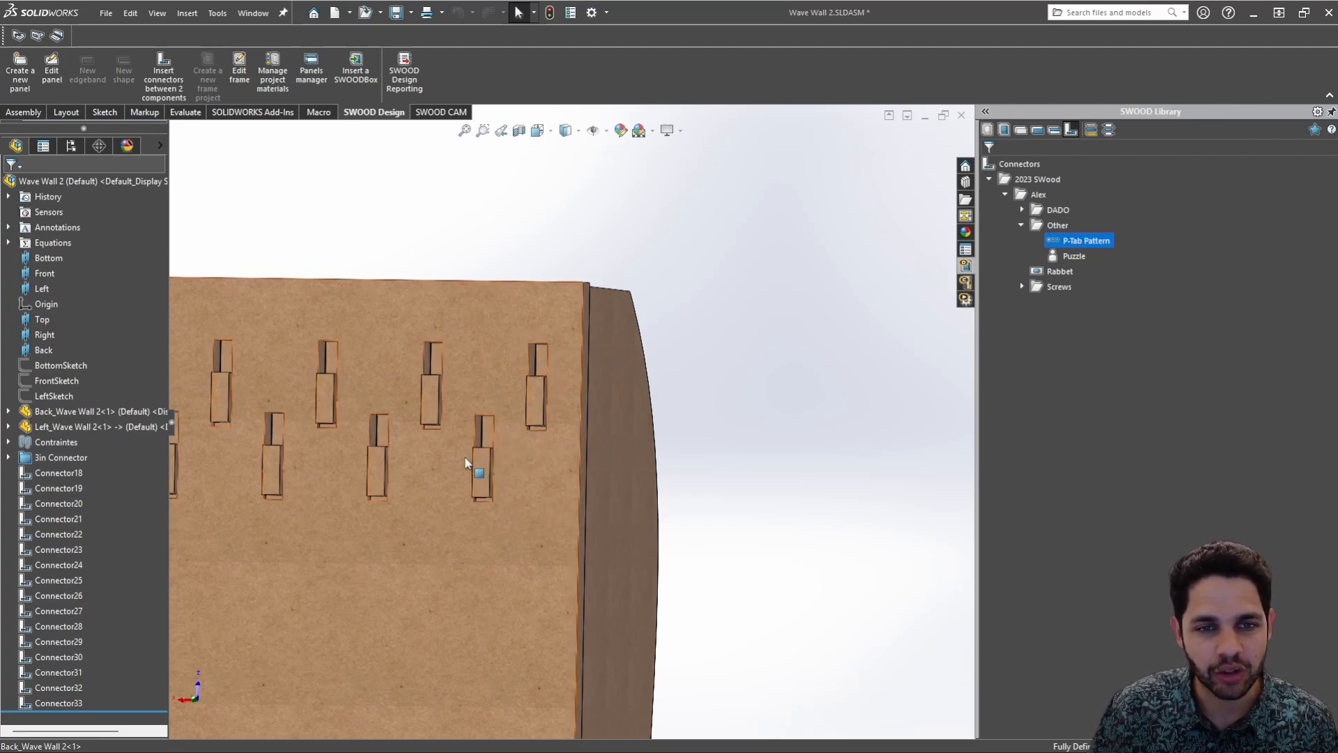
pyautogui.scroll(2, 492, 457)
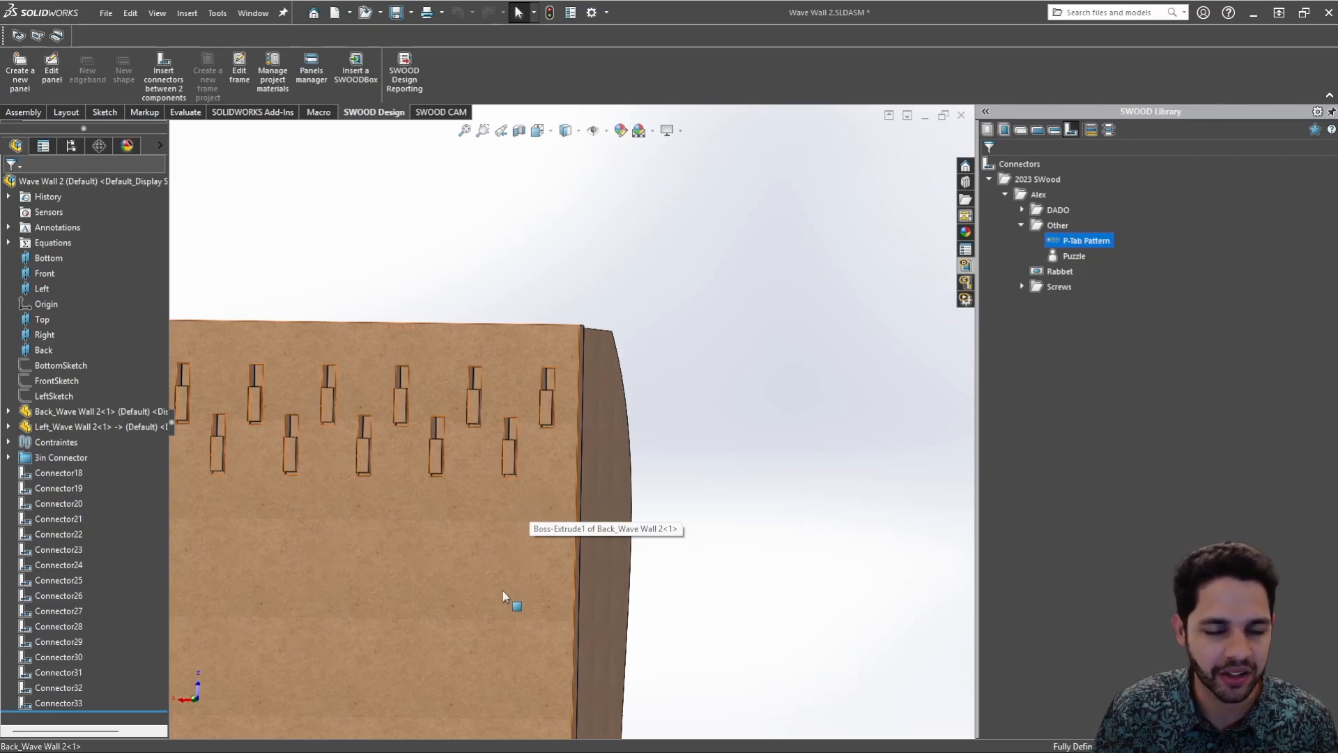
pyautogui.scroll(2, 502, 591)
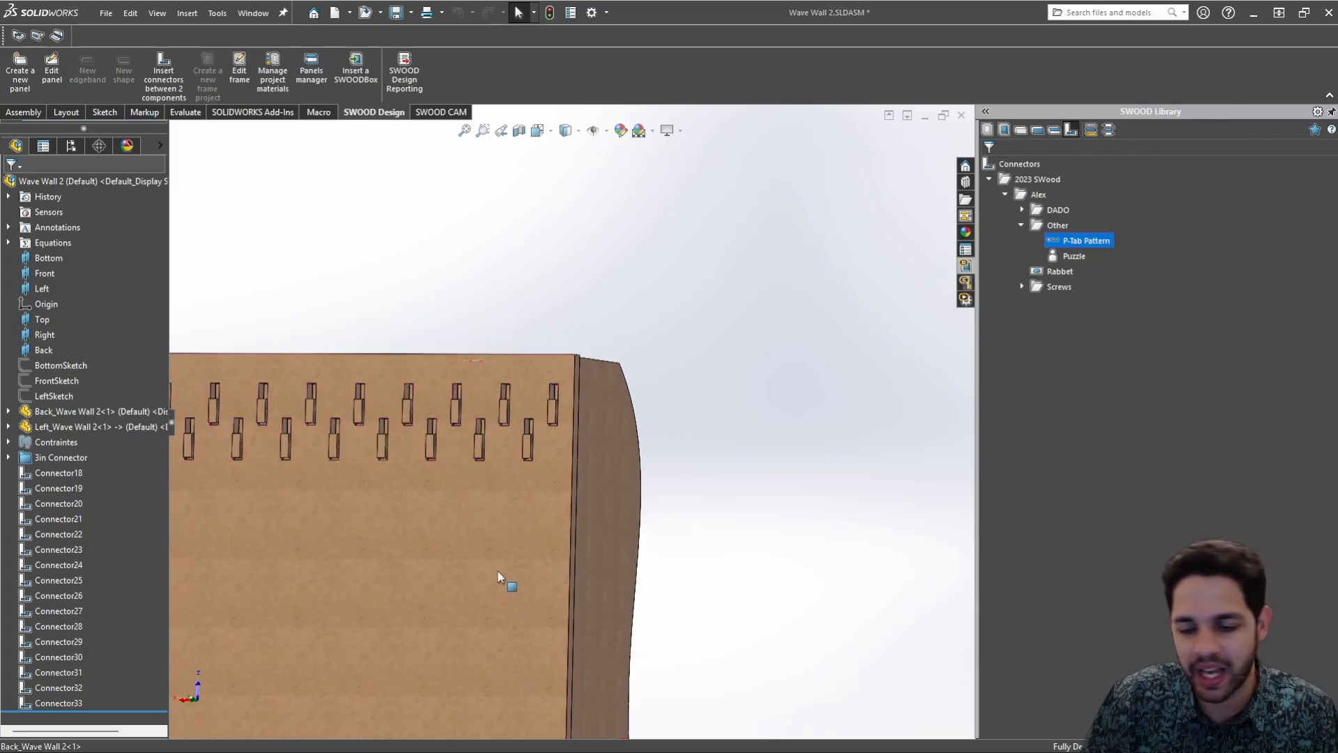
# Group Connector18 through Connector33 in a new feature tree folder named "5in Connector"
pyautogui.click(61, 472)
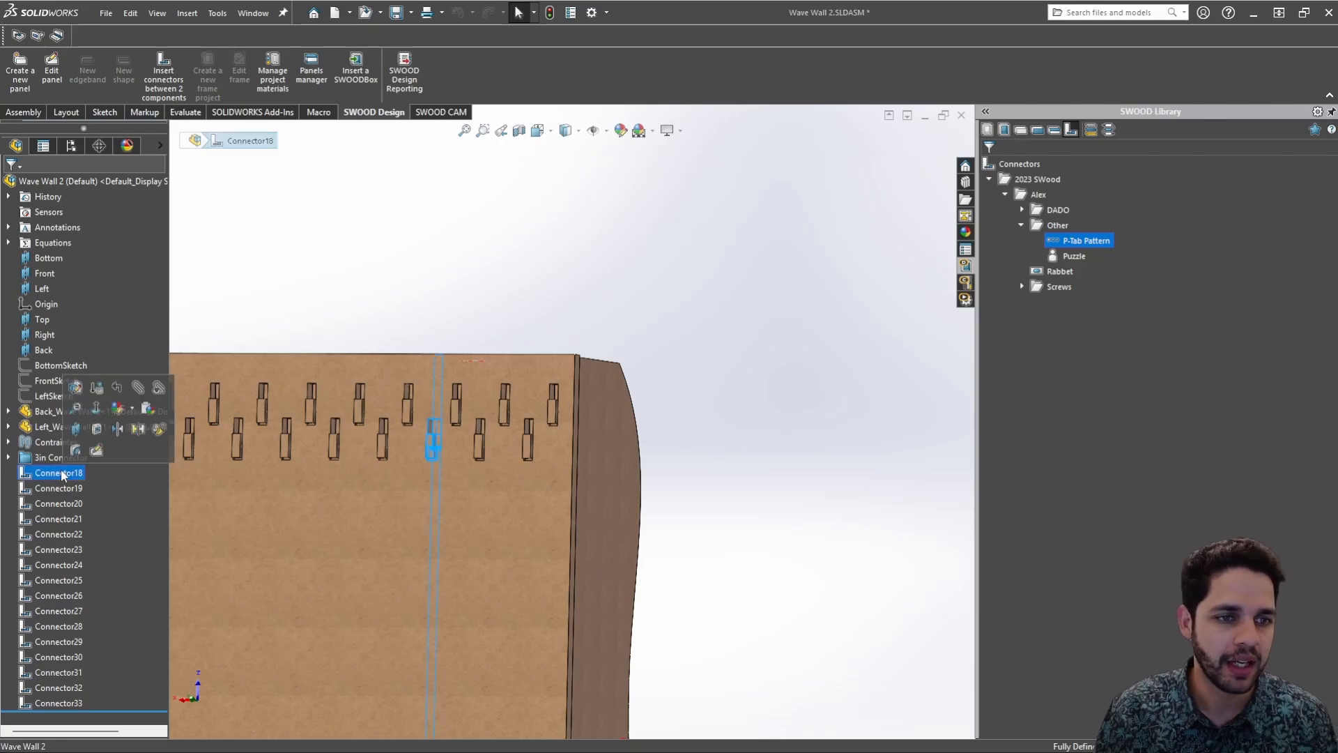
pyautogui.keyDown('shift'); pyautogui.click(69, 701); pyautogui.keyUp('shift')
pyautogui.rightClick(68, 700)
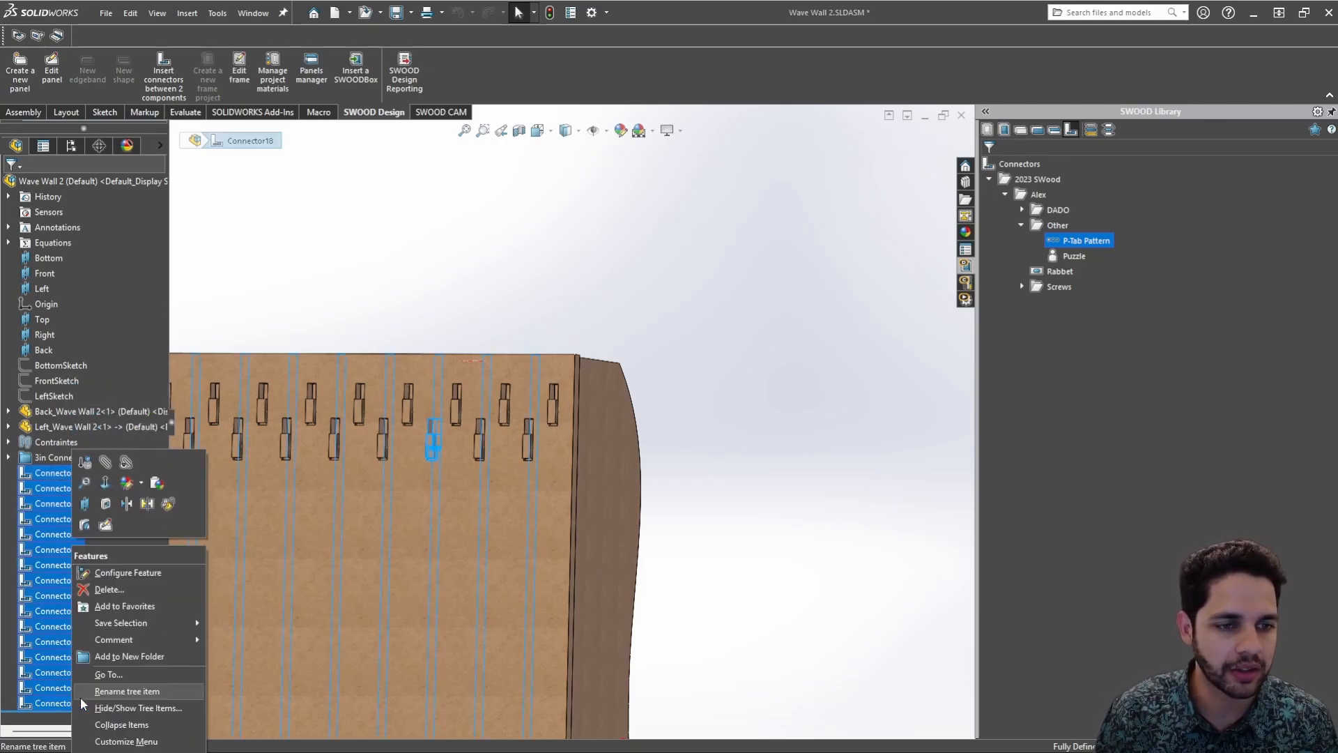
pyautogui.click(115, 656)
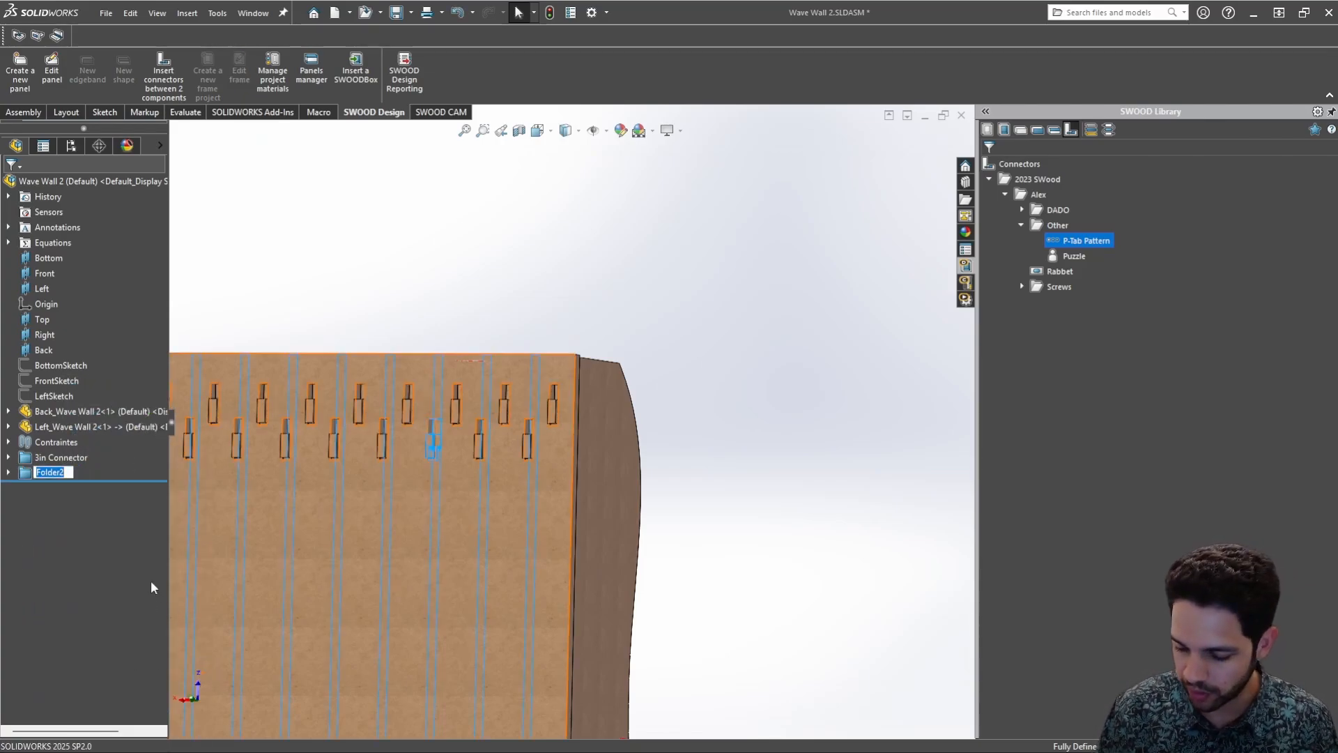
pyautogui.write('5in Connector')
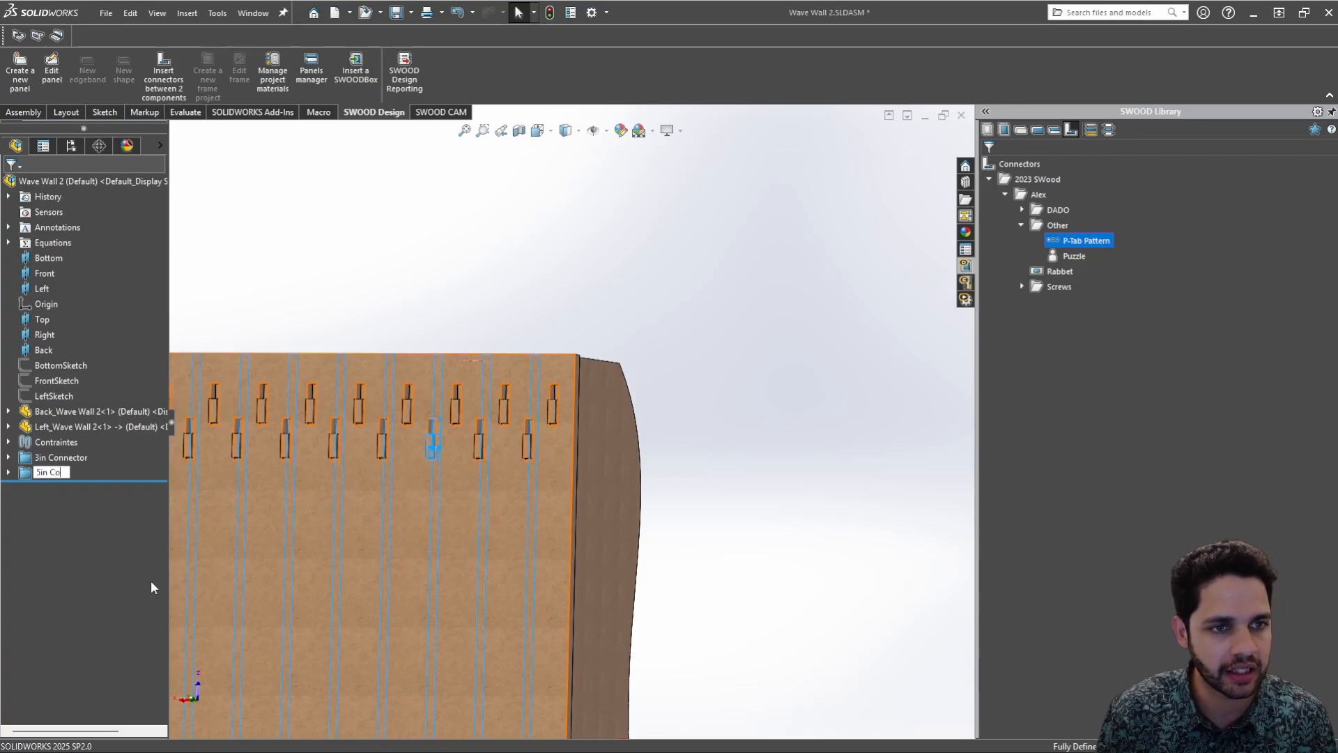
pyautogui.press('Return')
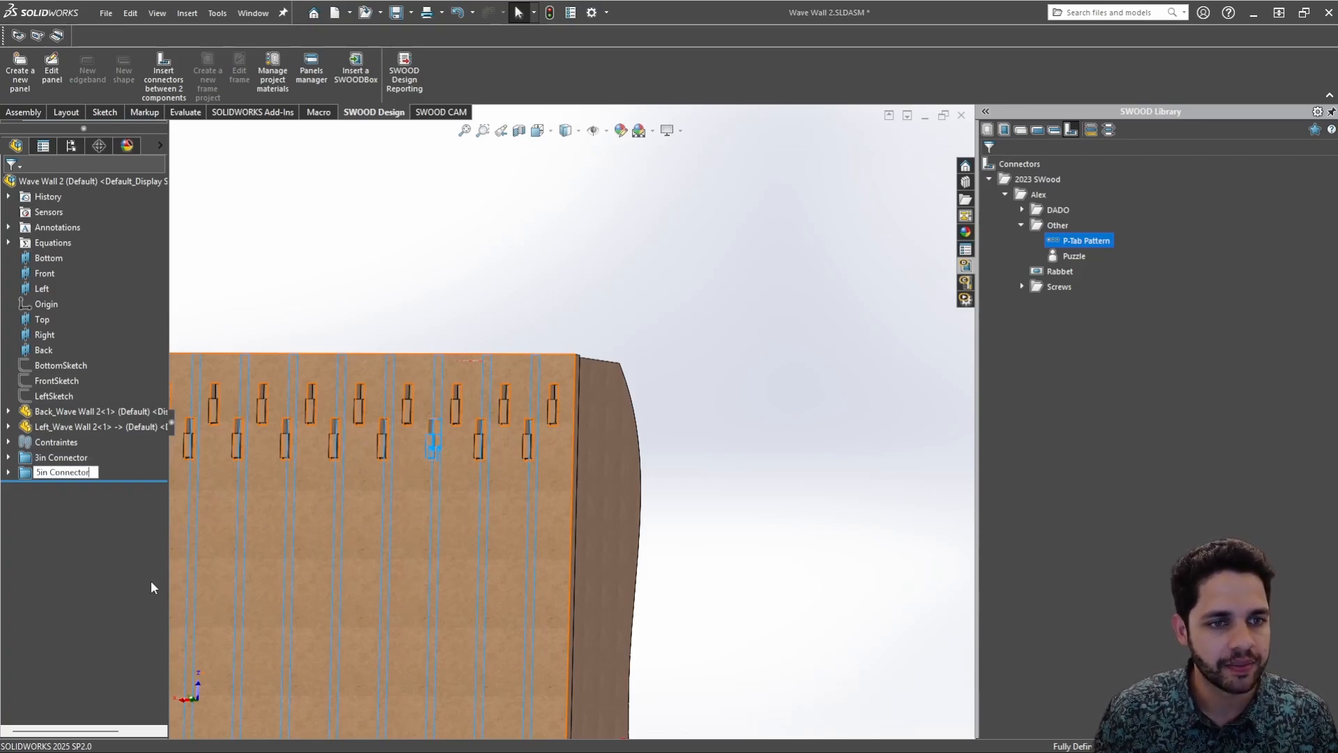
pyautogui.write('s')
pyautogui.press('BackSpace')
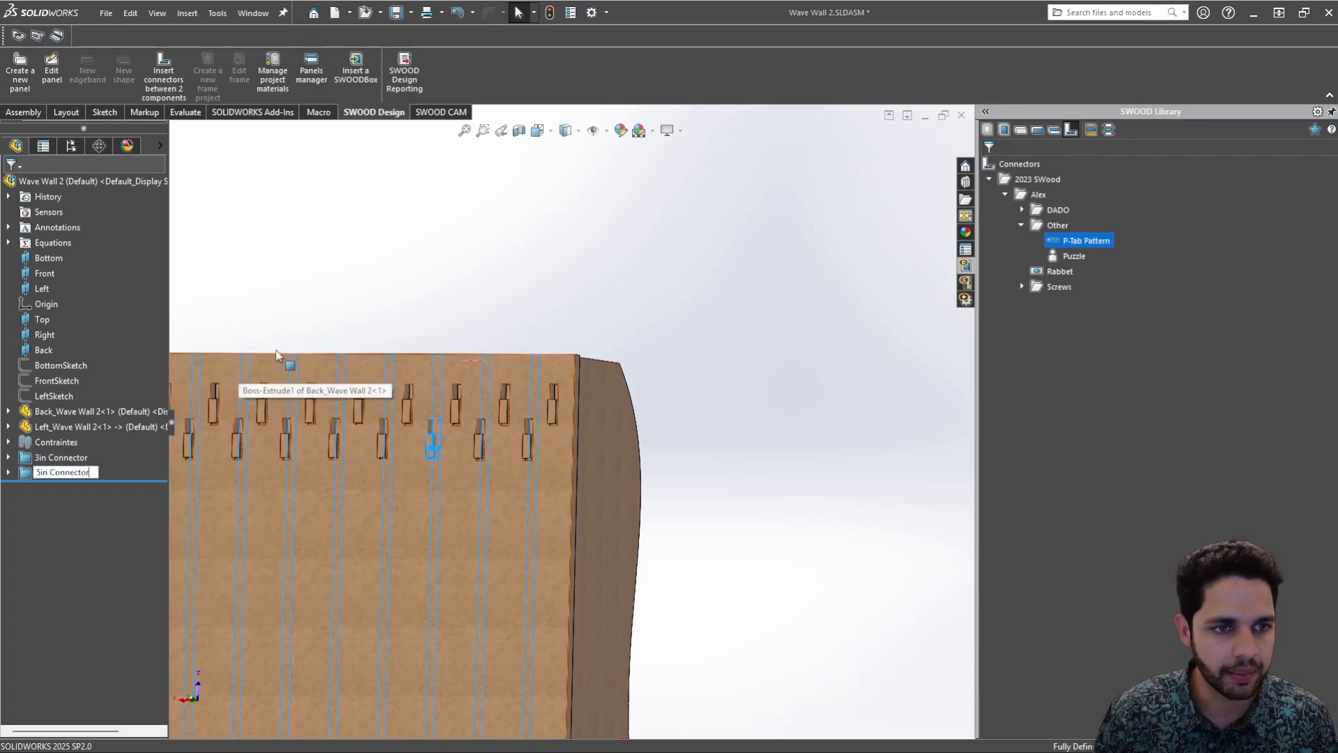
pyautogui.press('Return')
# Save the Wave Wall 2 assembly
pyautogui.moveTo(422, 460); pyautogui.dragTo(400, 462, button='middle')
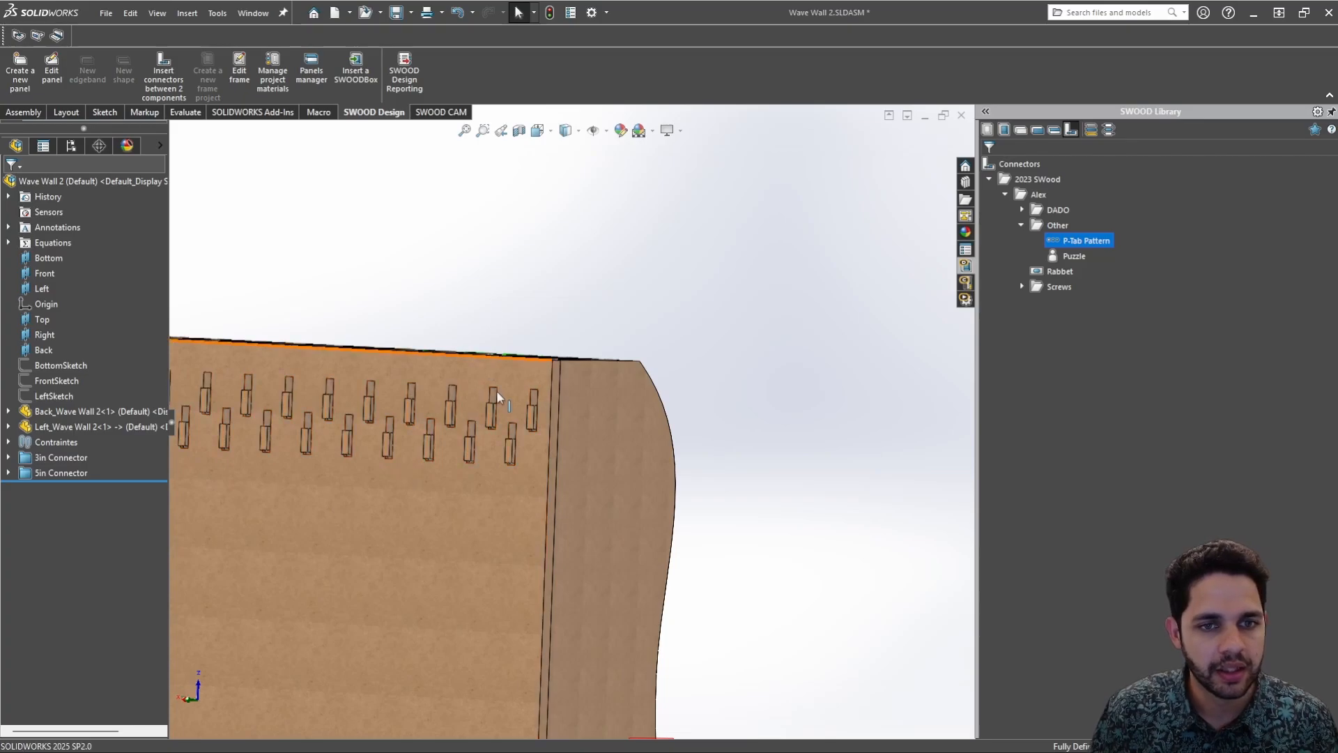
pyautogui.scroll(5, 499, 395)
pyautogui.scroll(-1, 524, 388)
pyautogui.scroll(1, 555, 350)
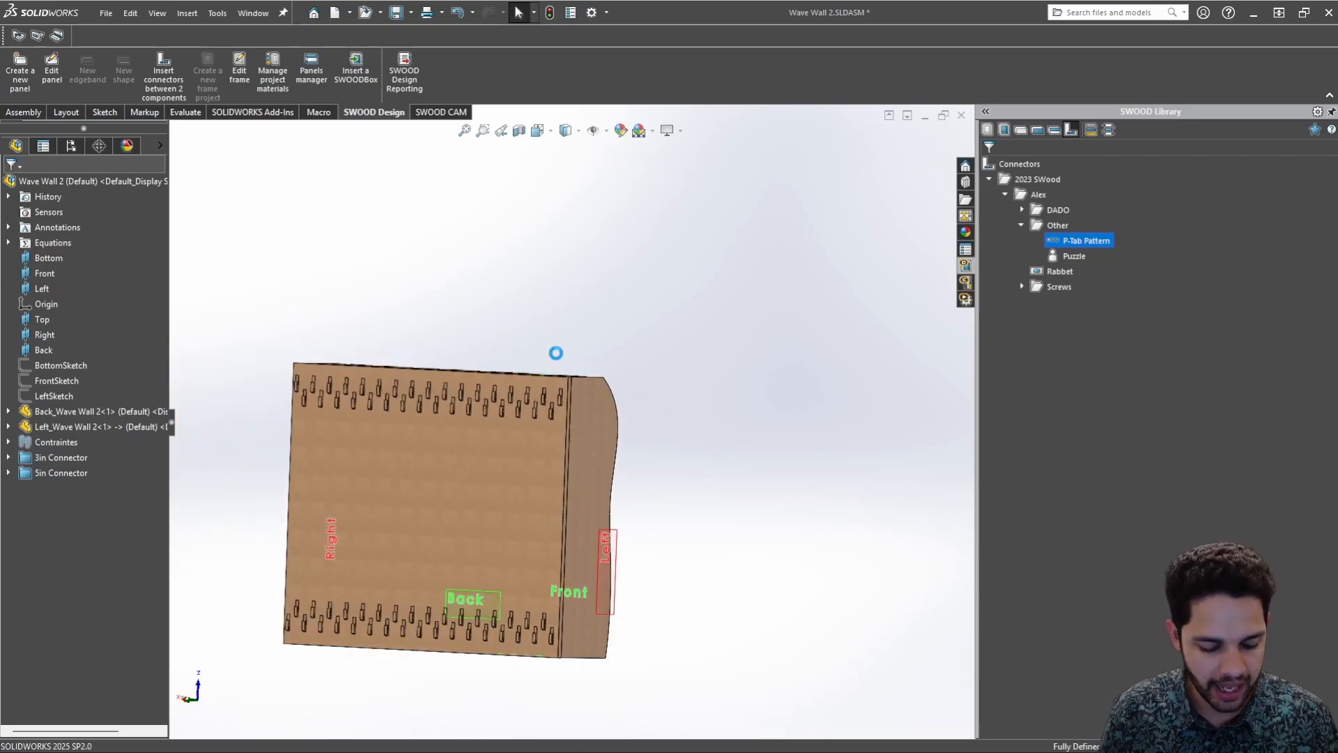
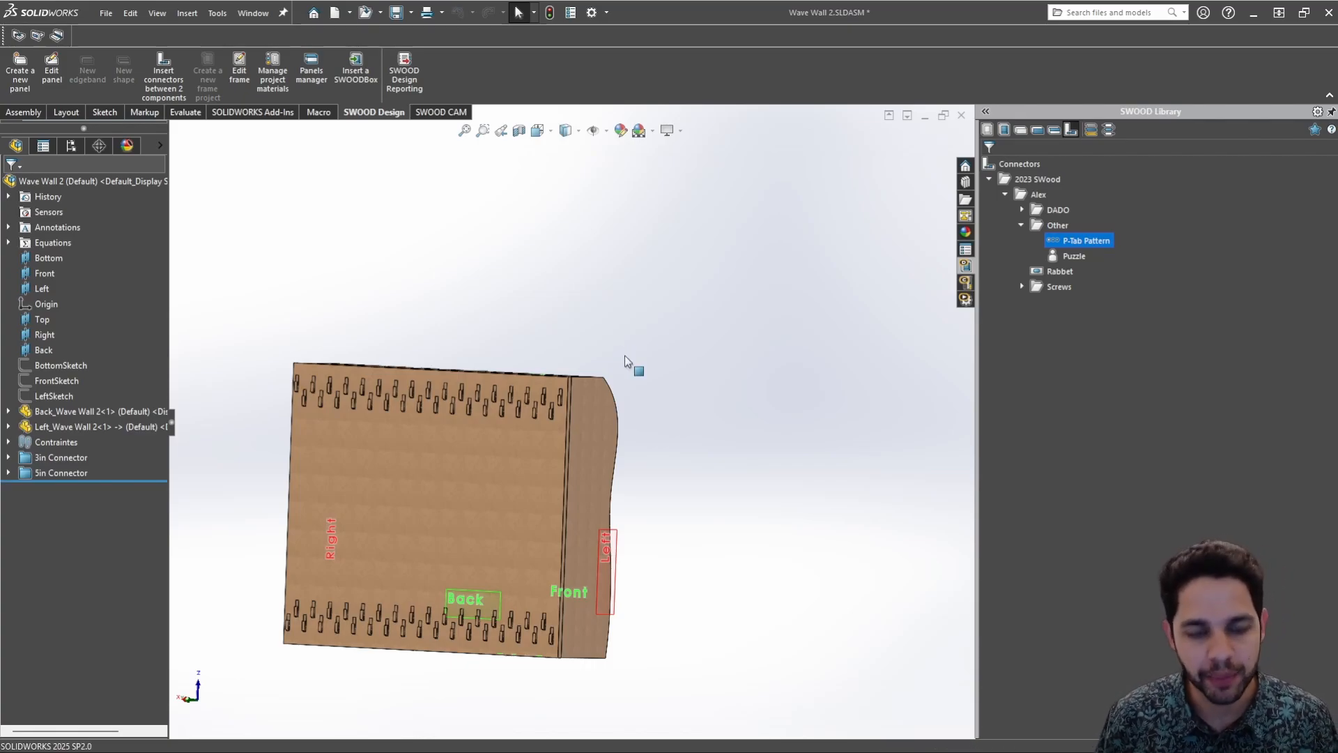
pyautogui.hotkey('ctrl', 's')
pyautogui.press('Return')
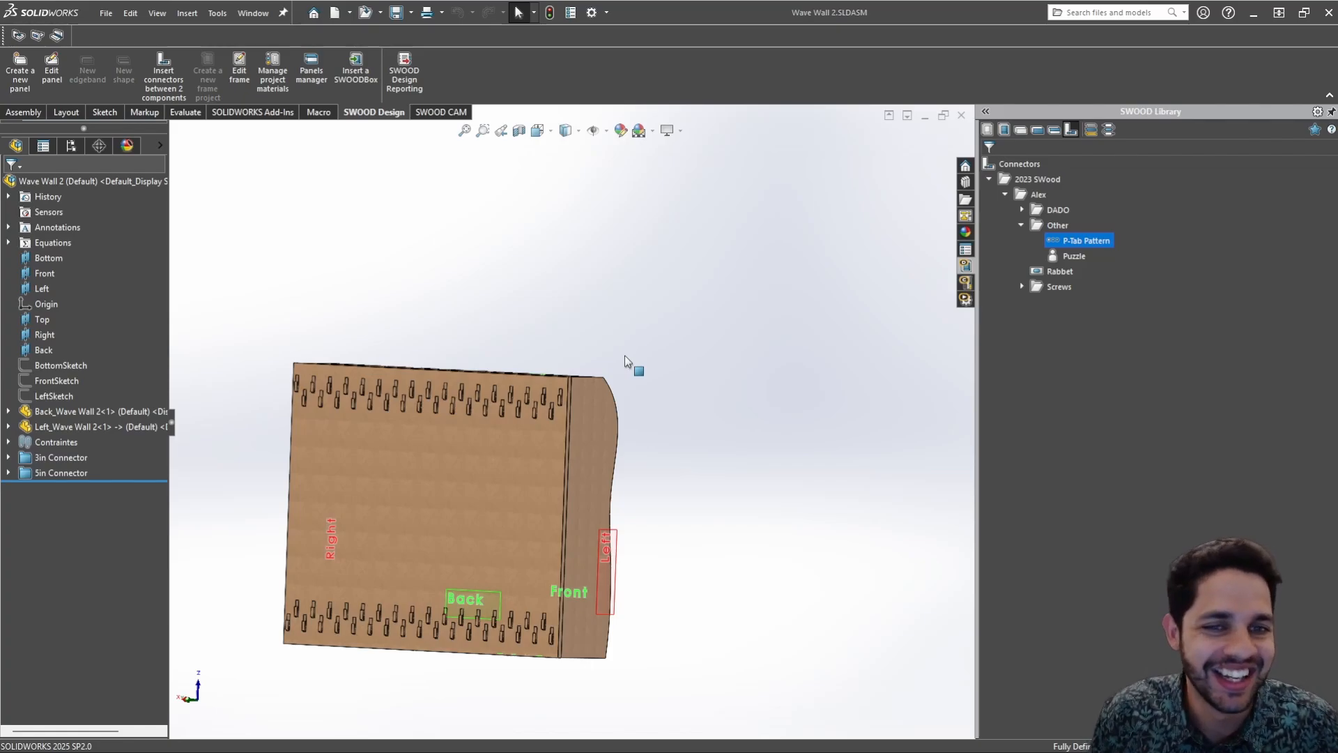
# Examine the wave wall's curved front and the tabs passing through the back panel
pyautogui.moveTo(628, 361)
pyautogui.mouseDown(button='middle')
pyautogui.moveTo(683, 364)
pyautogui.moveTo(568, 347)
pyautogui.moveTo(511, 370)
pyautogui.moveTo(488, 338)
pyautogui.moveTo(520, 397)
pyautogui.moveTo(455, 336)
pyautogui.moveTo(426, 390)
pyautogui.moveTo(544, 454)
pyautogui.moveTo(607, 469)
pyautogui.moveTo(681, 463)
pyautogui.moveTo(658, 386)
pyautogui.moveTo(508, 391)
pyautogui.moveTo(248, 458)
pyautogui.mouseUp(button='middle')
pyautogui.scroll(-6, 504, 436)
pyautogui.middleClick(504, 439)
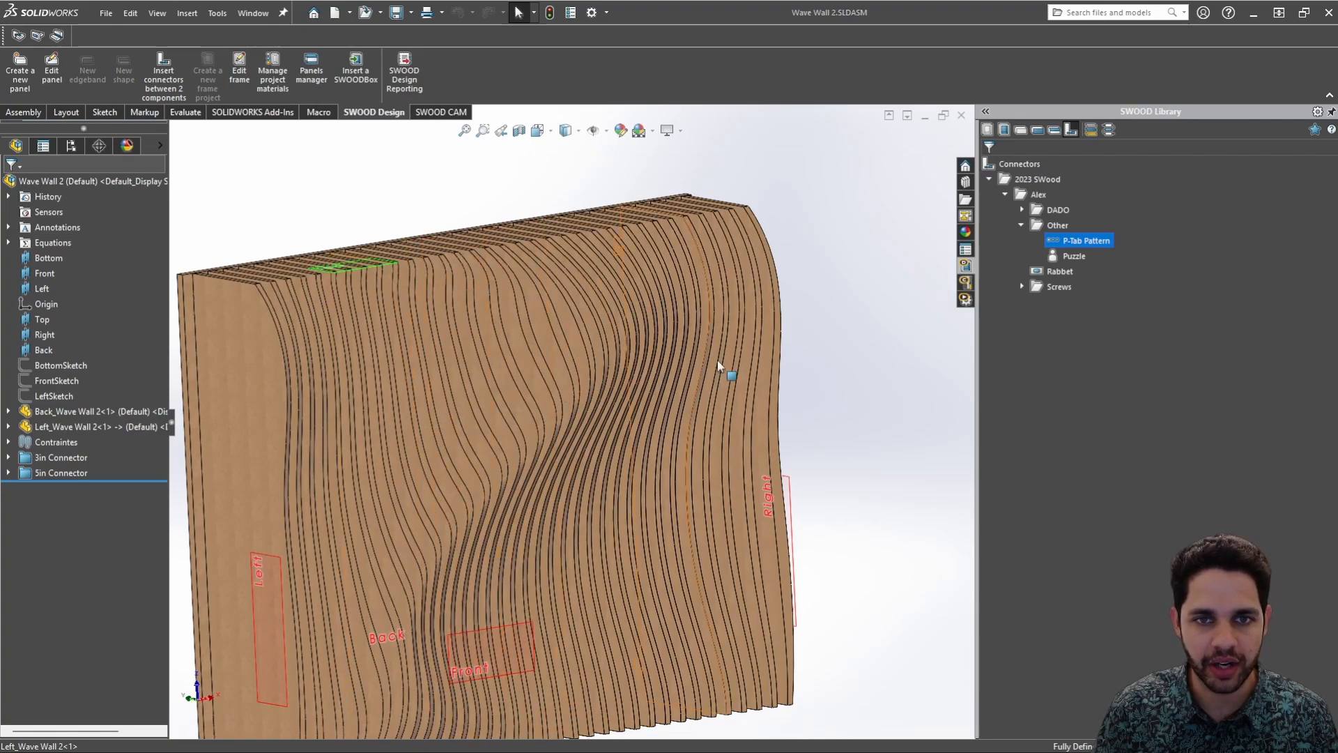
pyautogui.scroll(2, 572, 422)
pyautogui.moveTo(348, 481); pyautogui.dragTo(634, 474, button='middle')
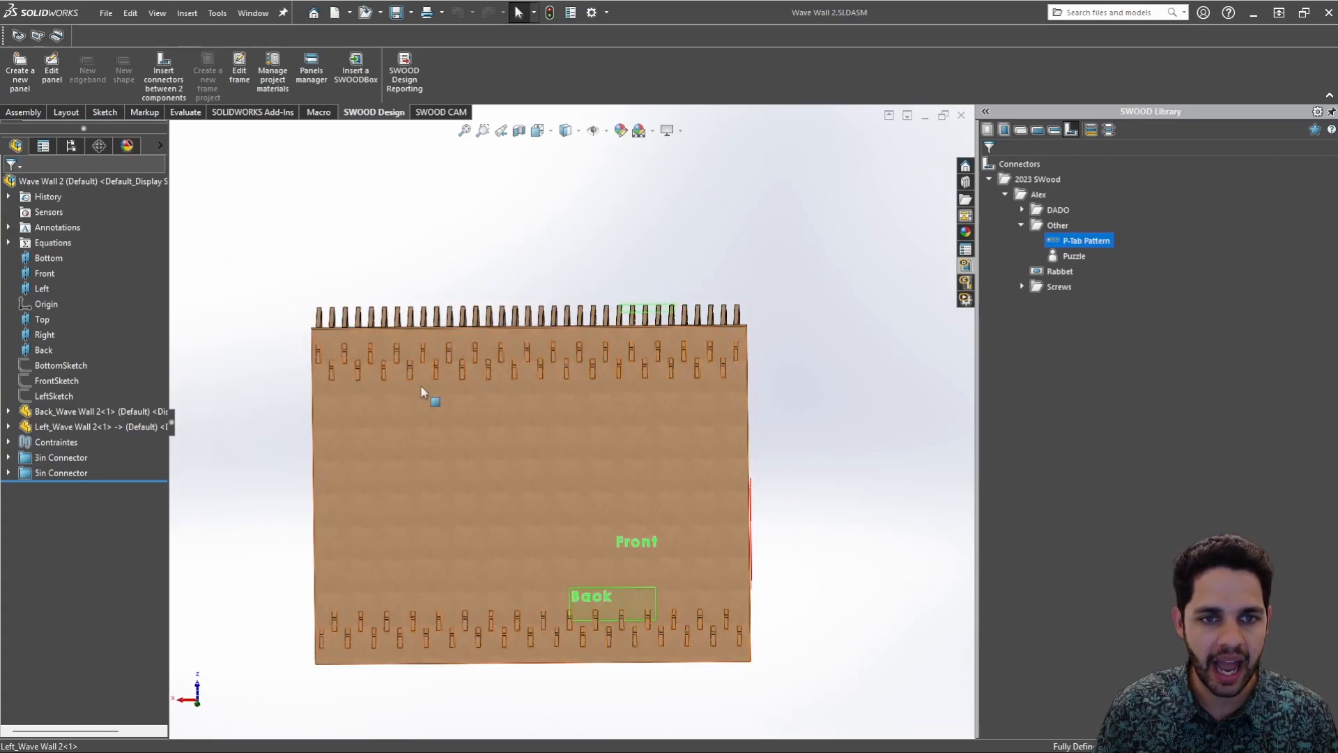
pyautogui.scroll(-4, 621, 341)
pyautogui.scroll(-4, 621, 340)
pyautogui.moveTo(621, 340); pyautogui.dragTo(639, 347, button='middle')
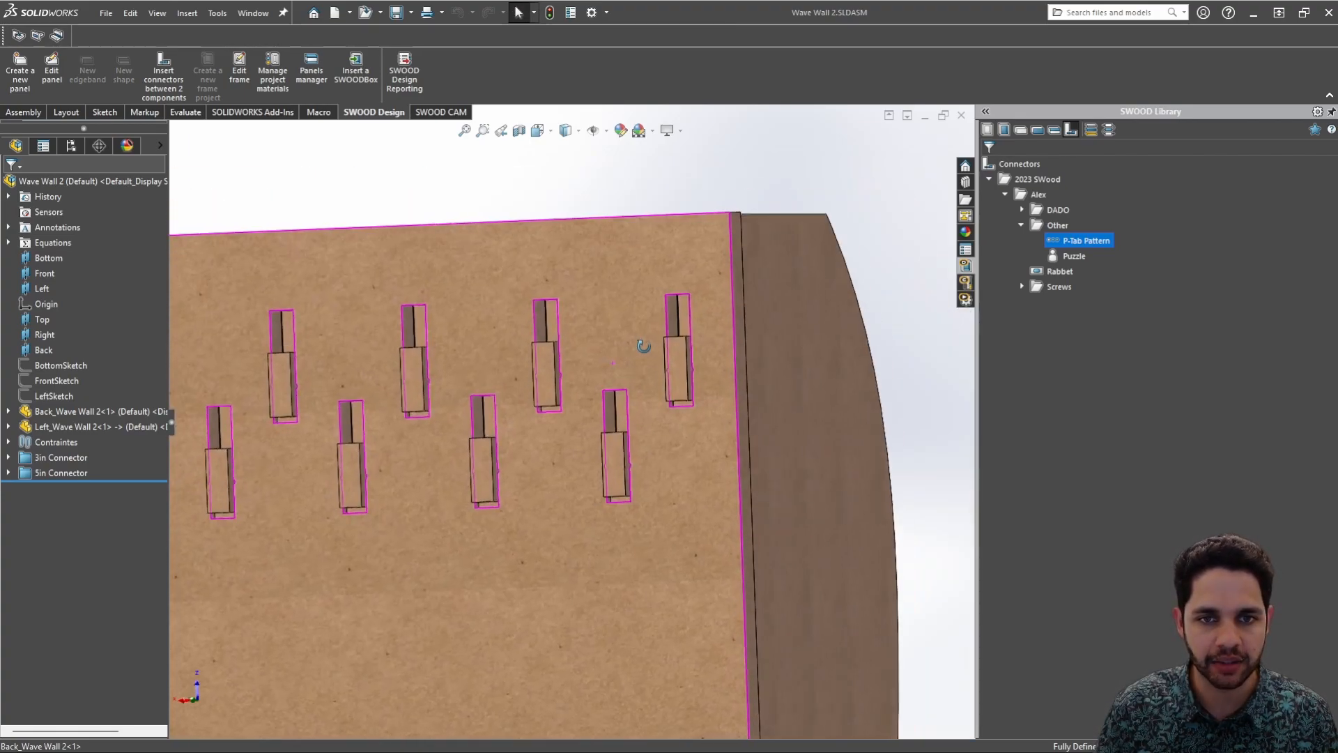
# Hide the Left_Wave Wall 2 ribs and inspect the back panel's open tab slots in a face-on view
pyautogui.scroll(3, 649, 380)
pyautogui.moveTo(659, 405); pyautogui.dragTo(659, 435, button='middle')
pyautogui.click(661, 436)
pyautogui.hotkey('ctrl', '8')
pyautogui.scroll(-9, 683, 380)
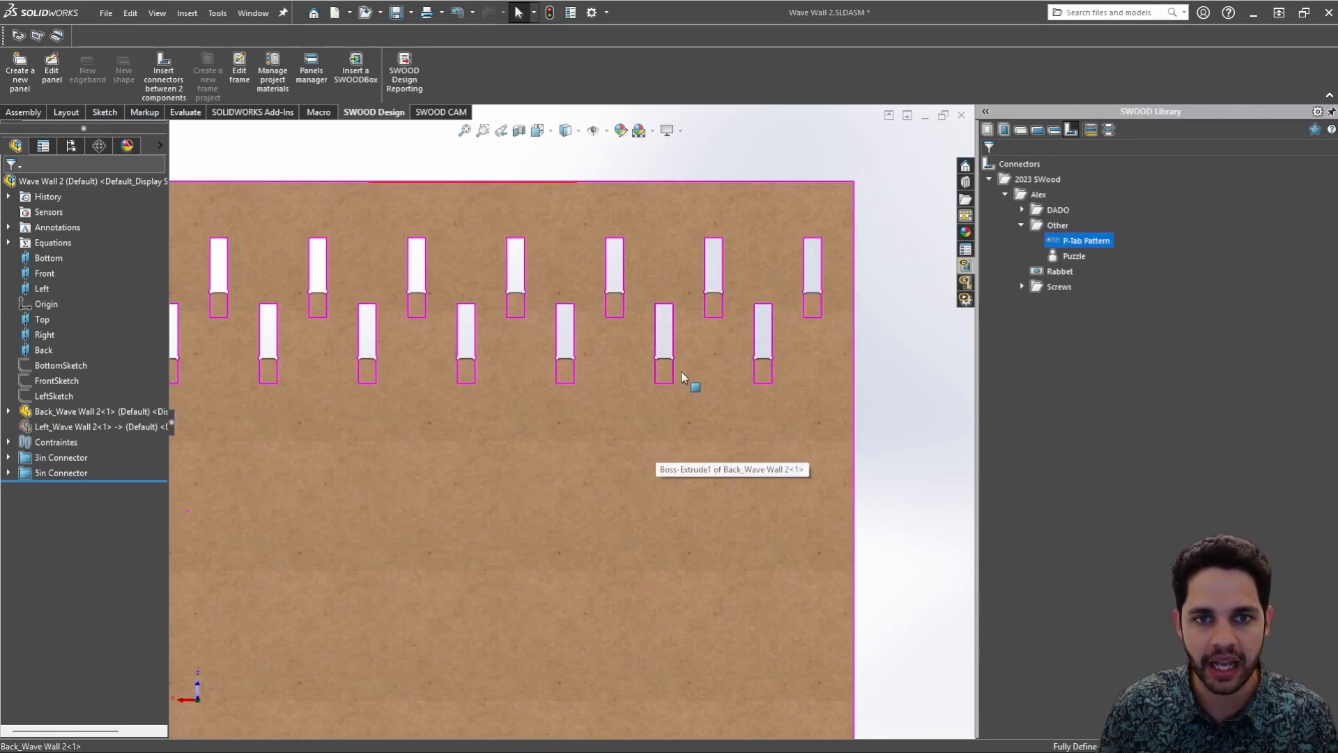
pyautogui.scroll(4, 512, 383)
pyautogui.scroll(6, 511, 390)
pyautogui.keyDown('ctrl'); pyautogui.moveTo(519, 422); pyautogui.dragTo(617, 379, button='middle'); pyautogui.keyUp('ctrl')
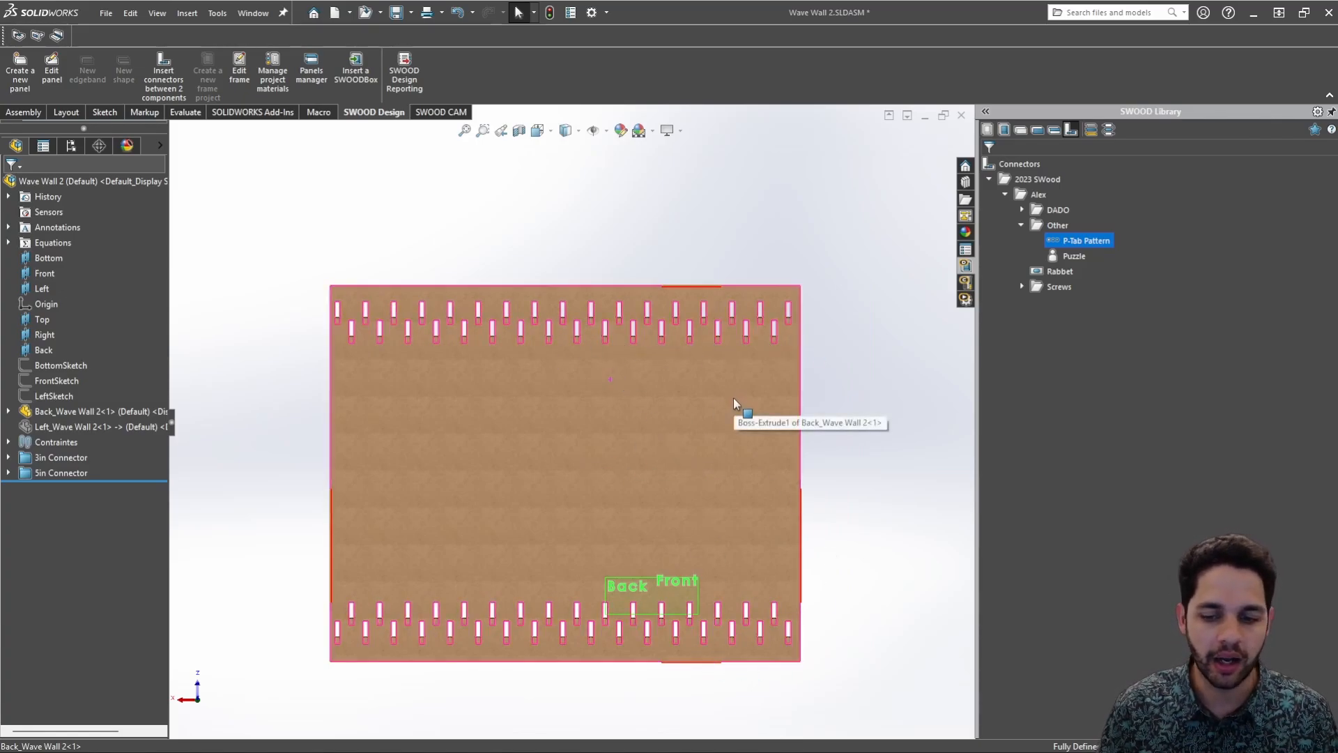
pyautogui.scroll(-8, 733, 399)
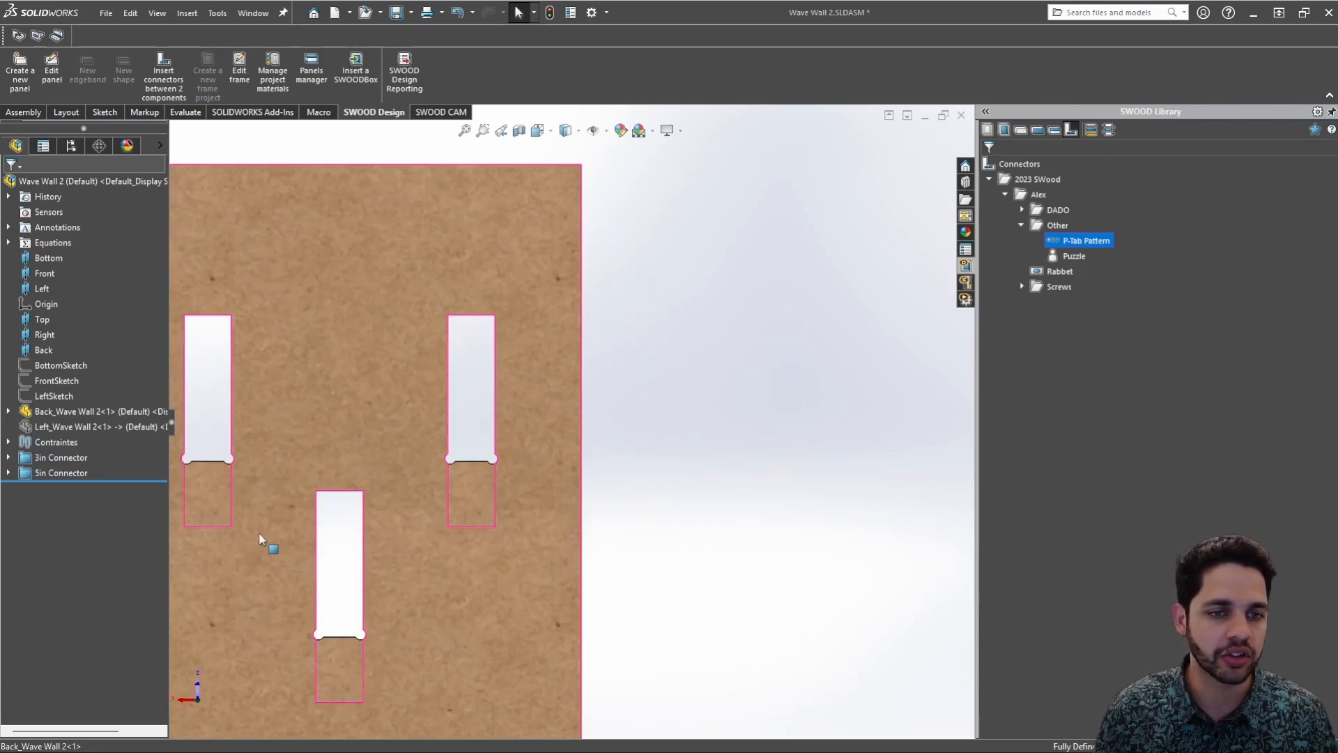
# Show the hidden Left_Wave Wall 2 ribs in the assembly again
pyautogui.scroll(5, 279, 530)
pyautogui.scroll(5, 370, 598)
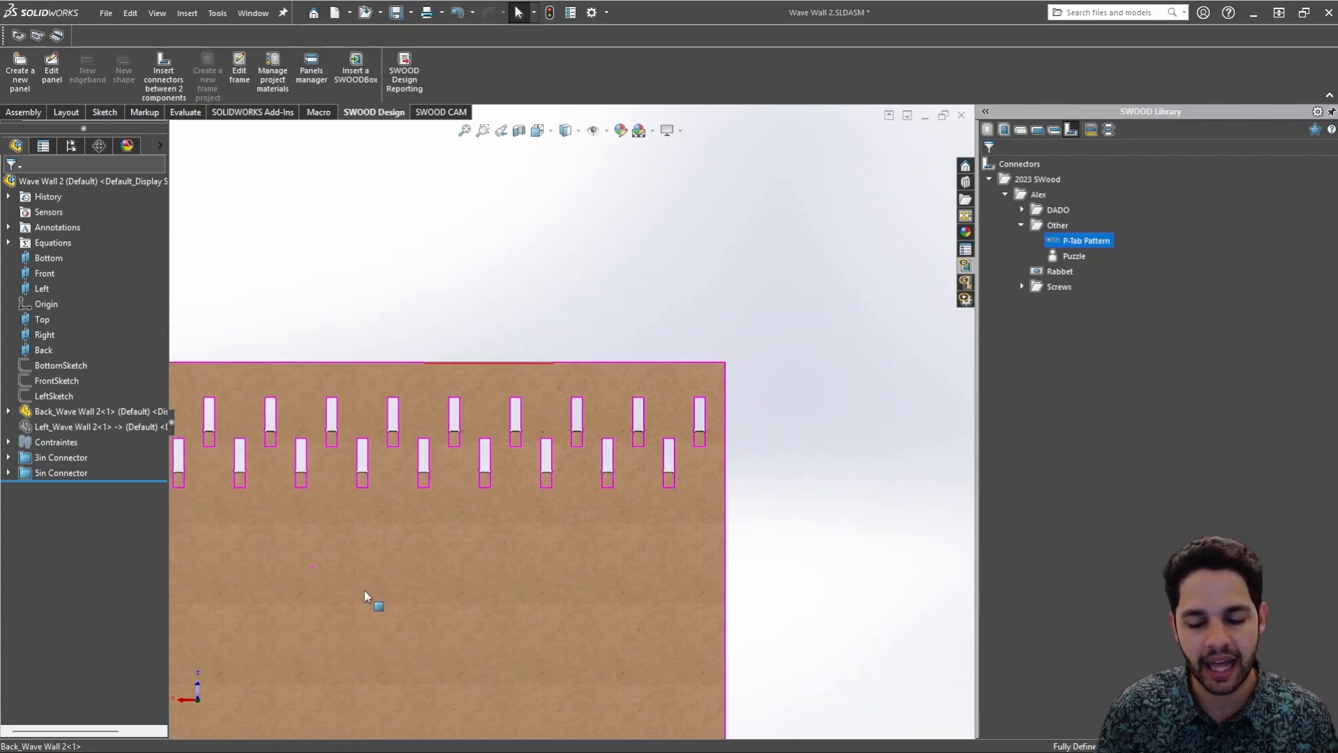
pyautogui.moveTo(588, 592); pyautogui.dragTo(616, 443, button='middle')
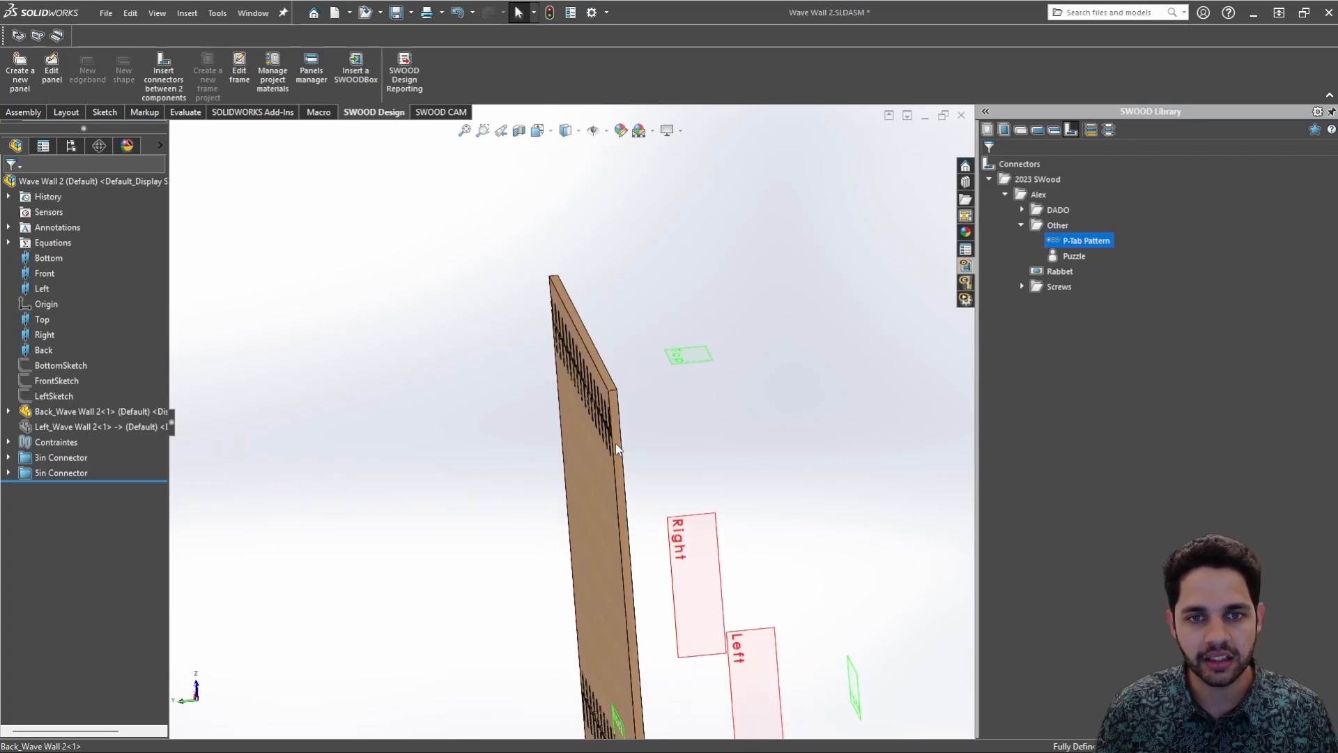
pyautogui.hotkey('ctrl', 's')
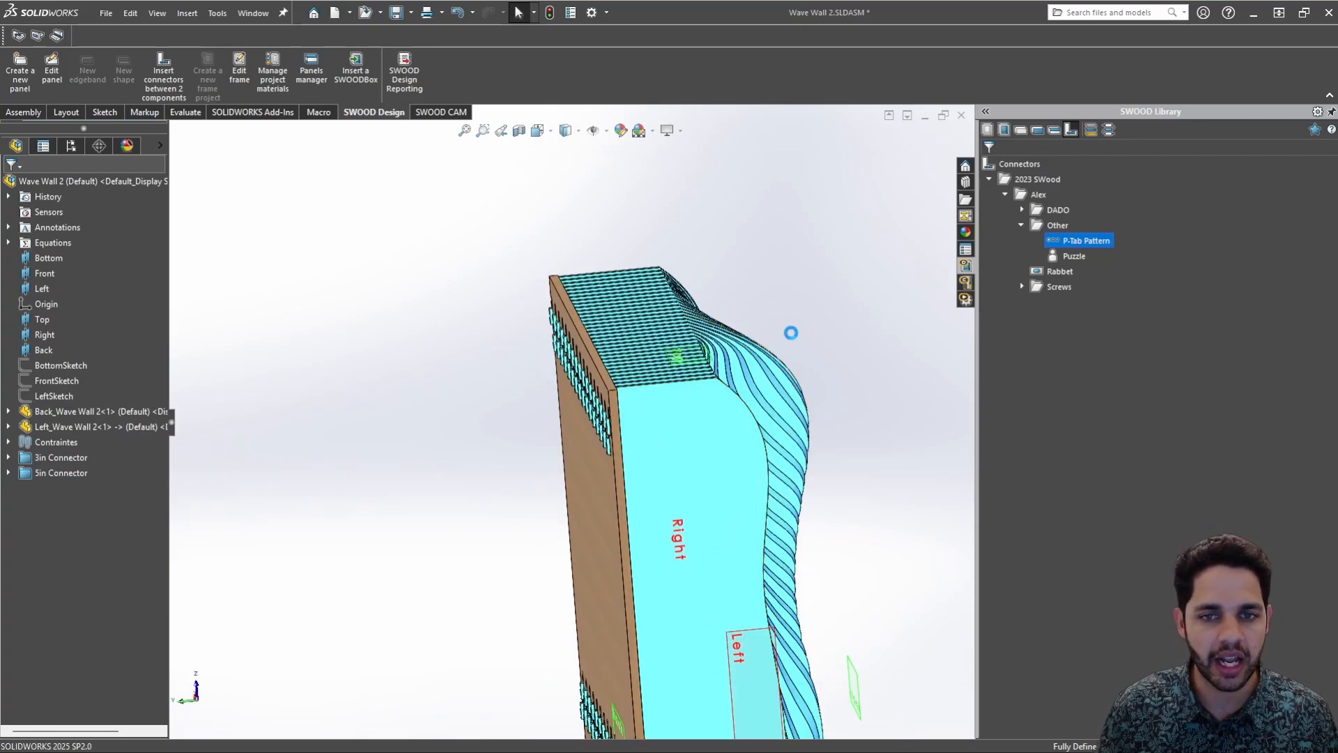
# Examine the wave wall's tabbed back face, side profile and curved front from several angles
pyautogui.moveTo(567, 422); pyautogui.dragTo(675, 404, button='middle')
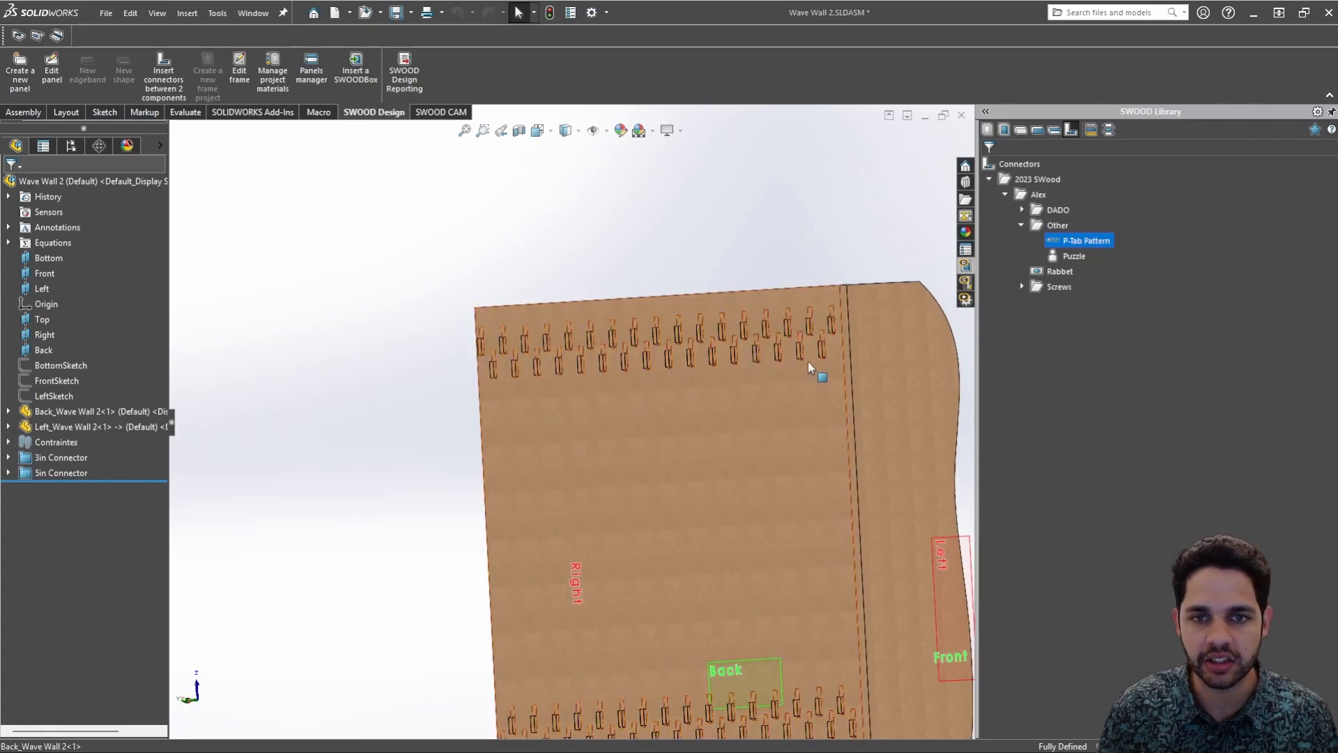
pyautogui.scroll(2, 838, 413)
pyautogui.keyDown('ctrl'); pyautogui.moveTo(813, 455); pyautogui.dragTo(741, 432, button='middle'); pyautogui.keyUp('ctrl')
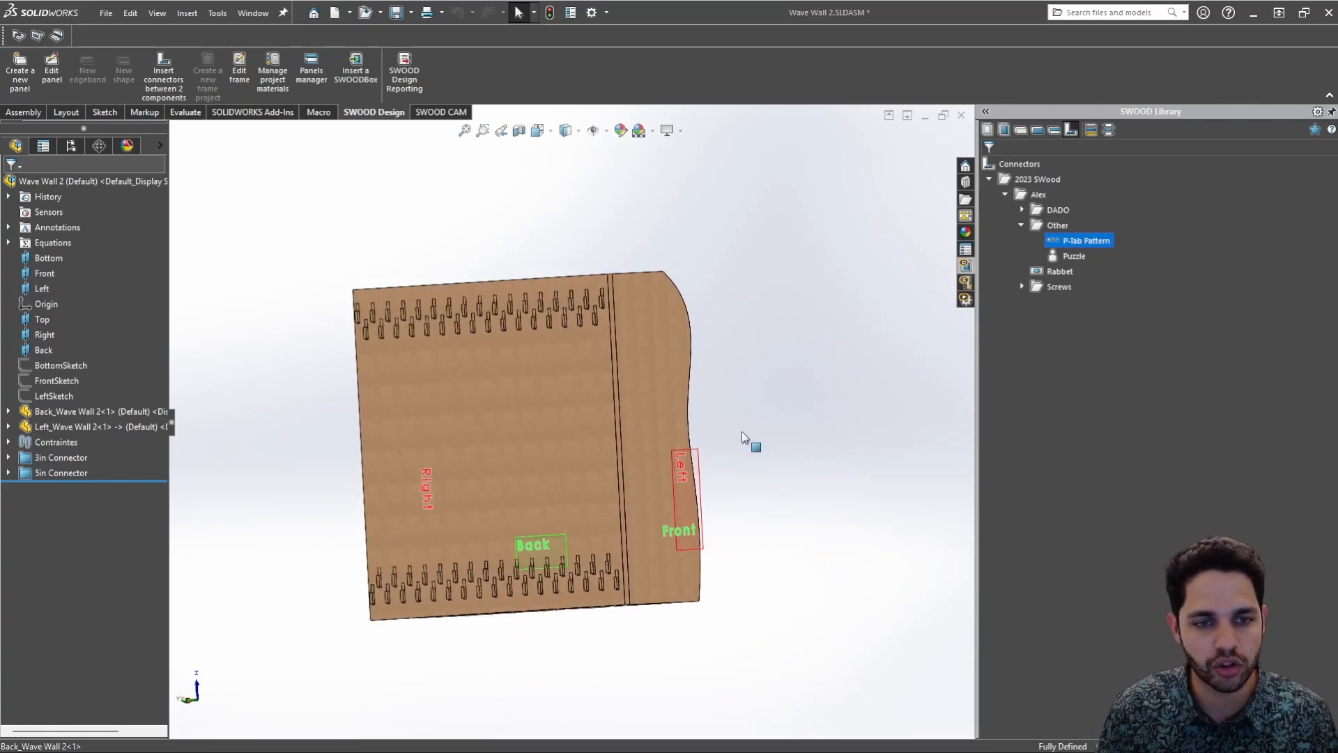
pyautogui.moveTo(741, 439)
pyautogui.mouseDown(button='middle')
pyautogui.moveTo(688, 419)
pyautogui.moveTo(550, 433)
pyautogui.moveTo(460, 483)
pyautogui.moveTo(513, 478)
pyautogui.moveTo(502, 502)
pyautogui.mouseUp(button='middle')
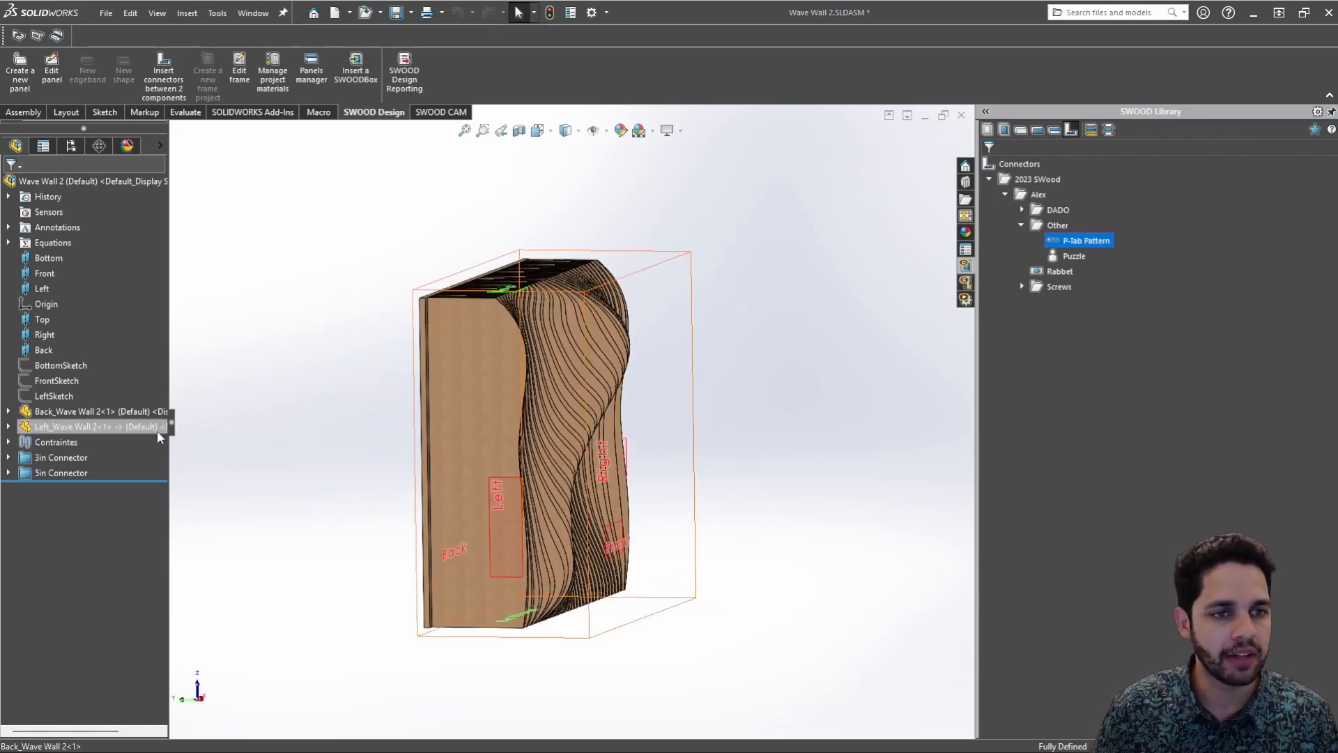
pyautogui.click(154, 412)
pyautogui.click(366, 496)
pyautogui.moveTo(438, 516); pyautogui.dragTo(506, 543, button='middle')
pyautogui.scroll(-1, 437, 566)
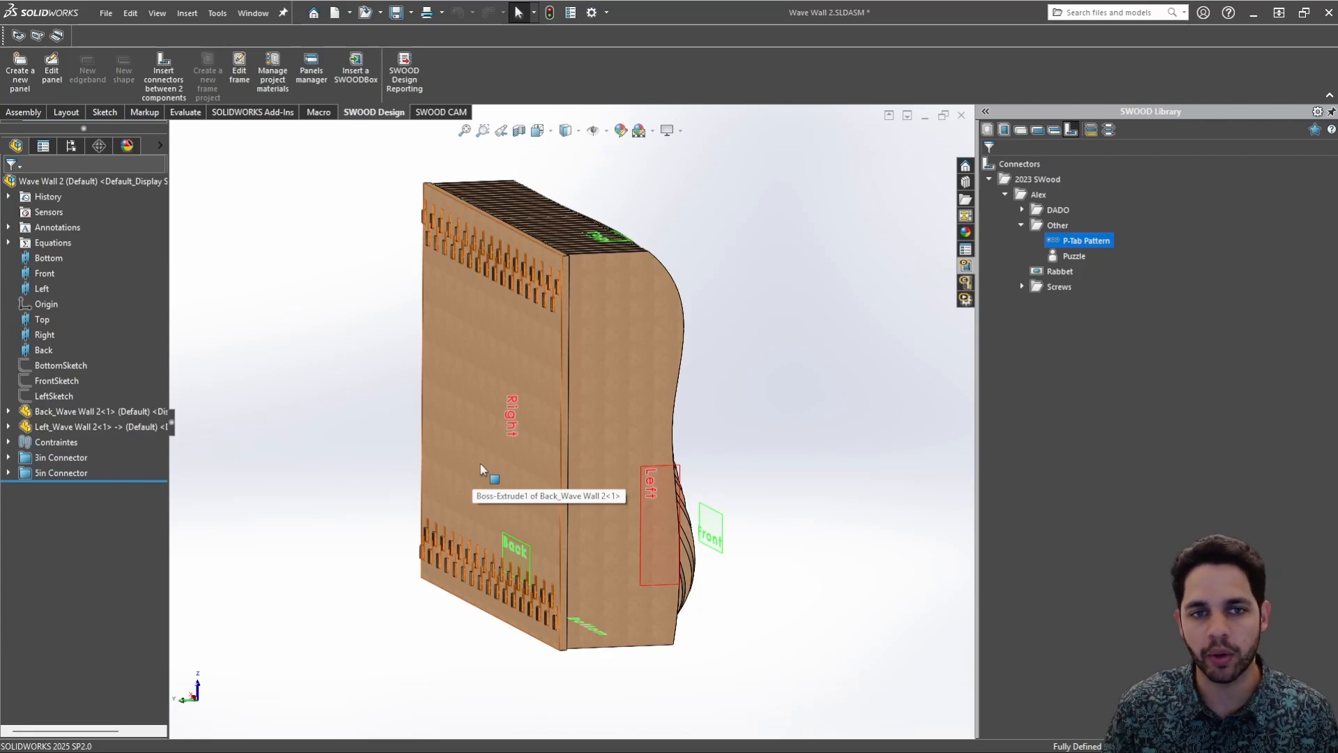
pyautogui.moveTo(561, 341); pyautogui.dragTo(436, 333, button='middle')
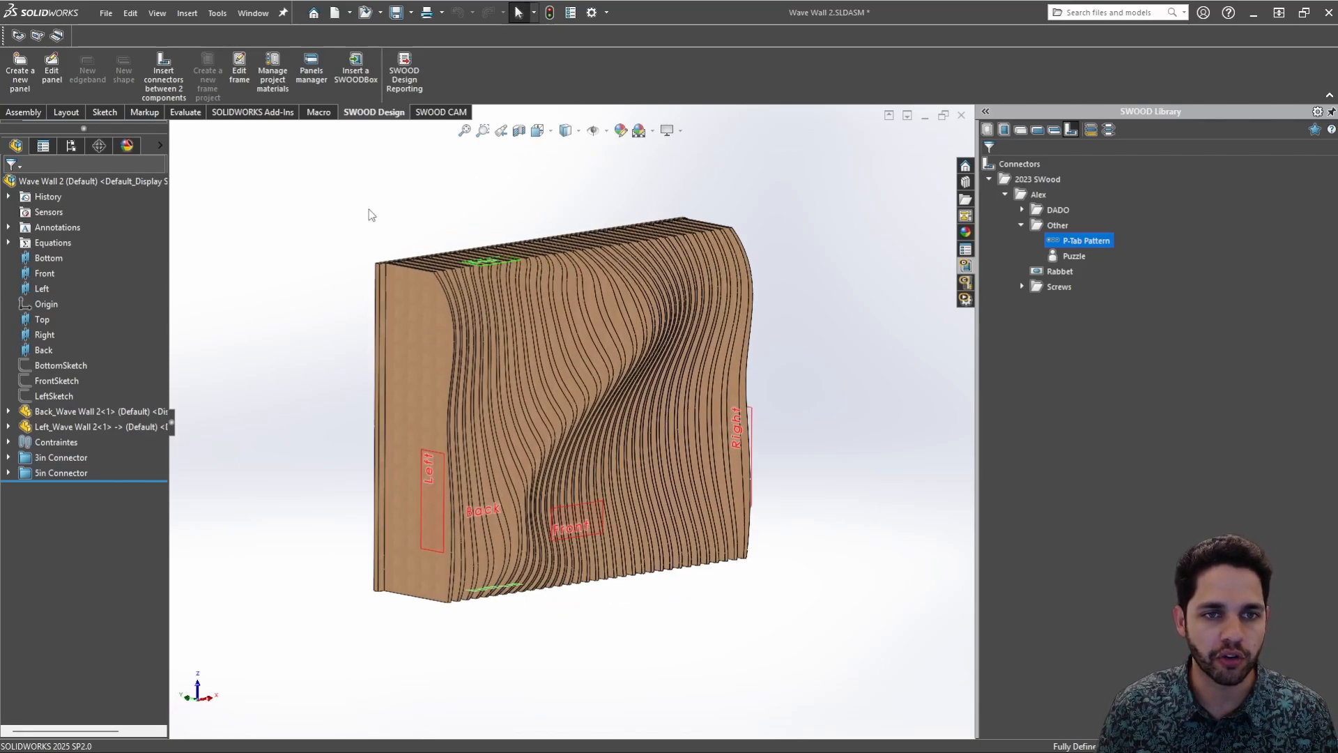
pyautogui.moveTo(269, 480); pyautogui.dragTo(488, 404, button='middle')
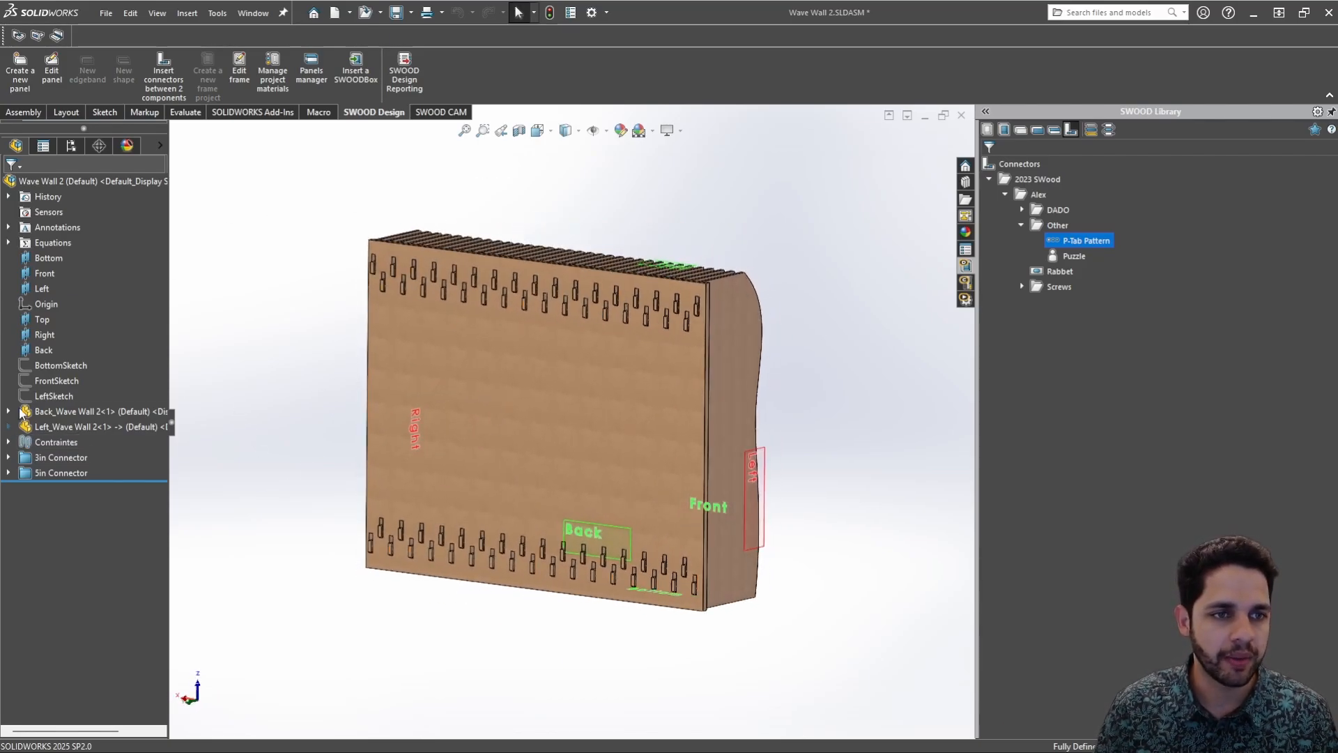
# Create a reference plane midway between the assembly's Bottom and Top planes
pyautogui.click(46, 320)
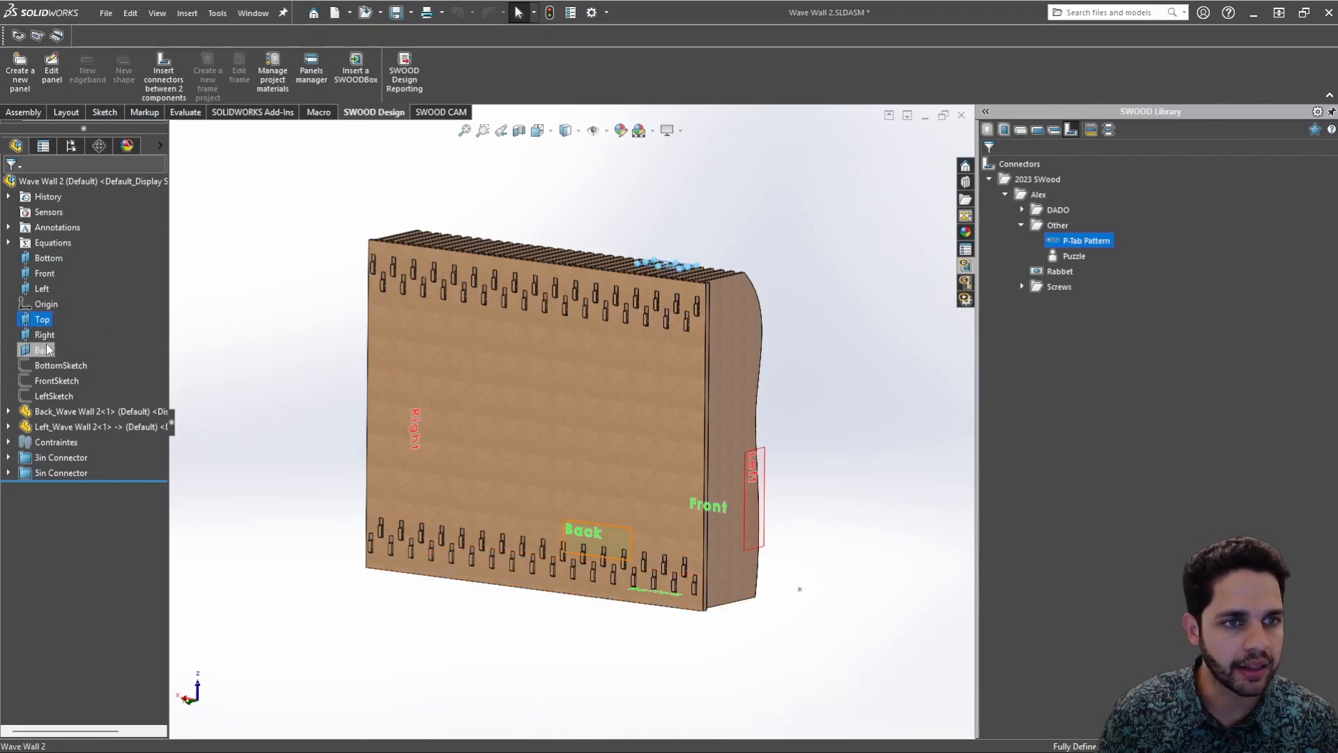
pyautogui.click(47, 258)
pyautogui.keyDown('ctrl'); pyautogui.click(42, 319); pyautogui.keyUp('ctrl')
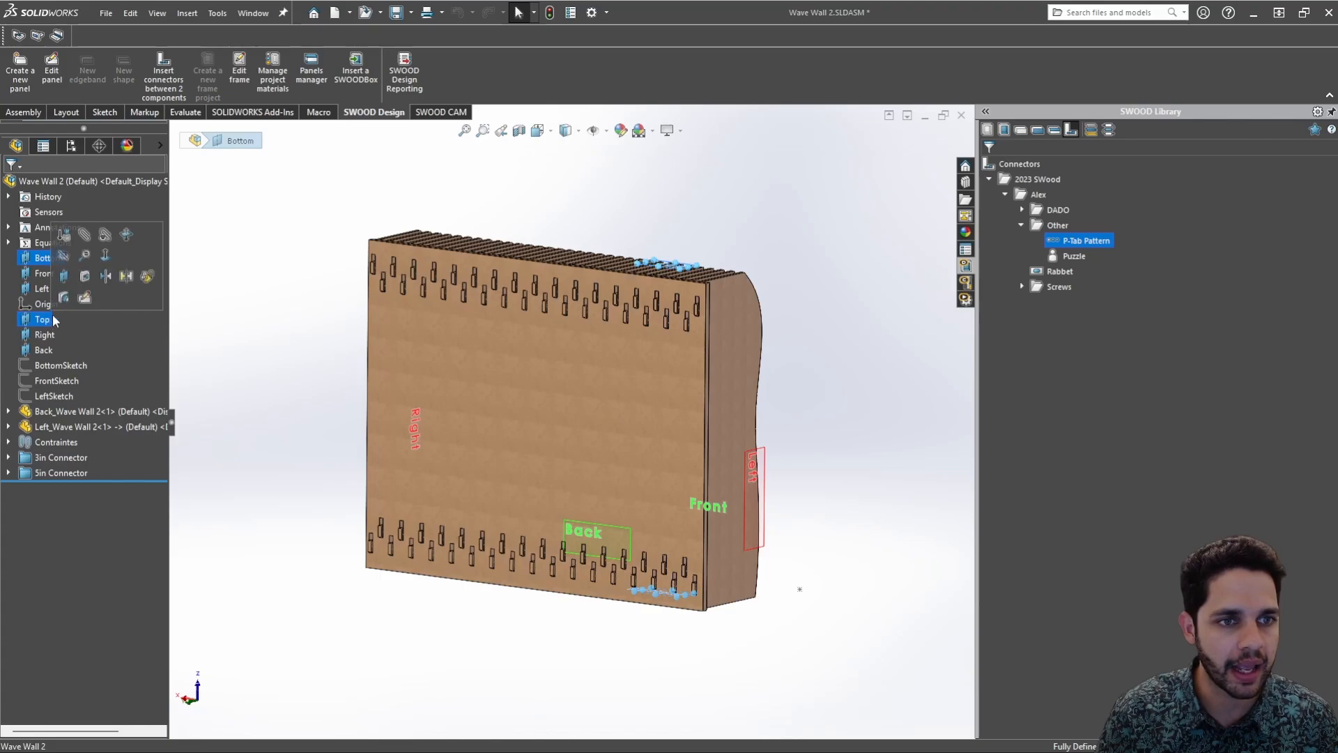
pyautogui.click(65, 279)
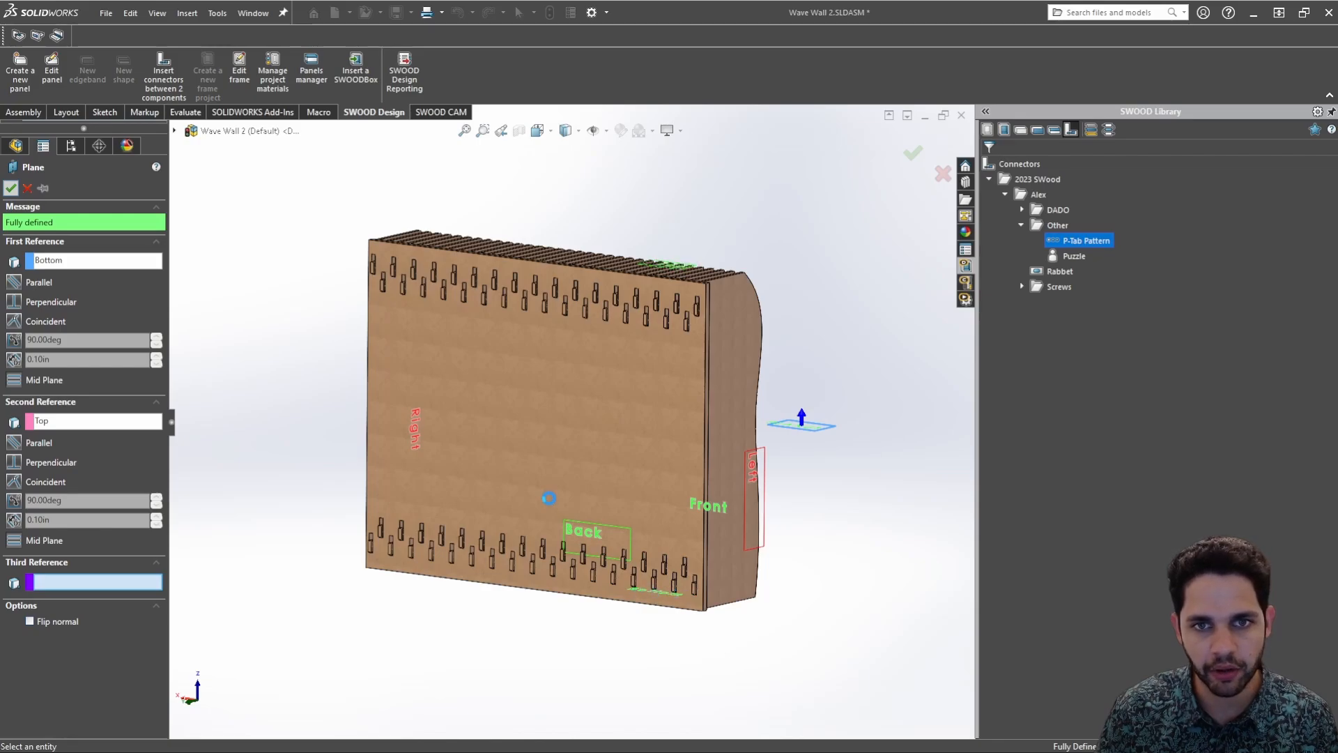
pyautogui.moveTo(549, 499); pyautogui.dragTo(573, 529, button='middle')
pyautogui.scroll(-1, 687, 437)
# Enlarge the new reference plane's outline so it extends well beyond both sides and the back of the wave wall
pyautogui.click(799, 429)
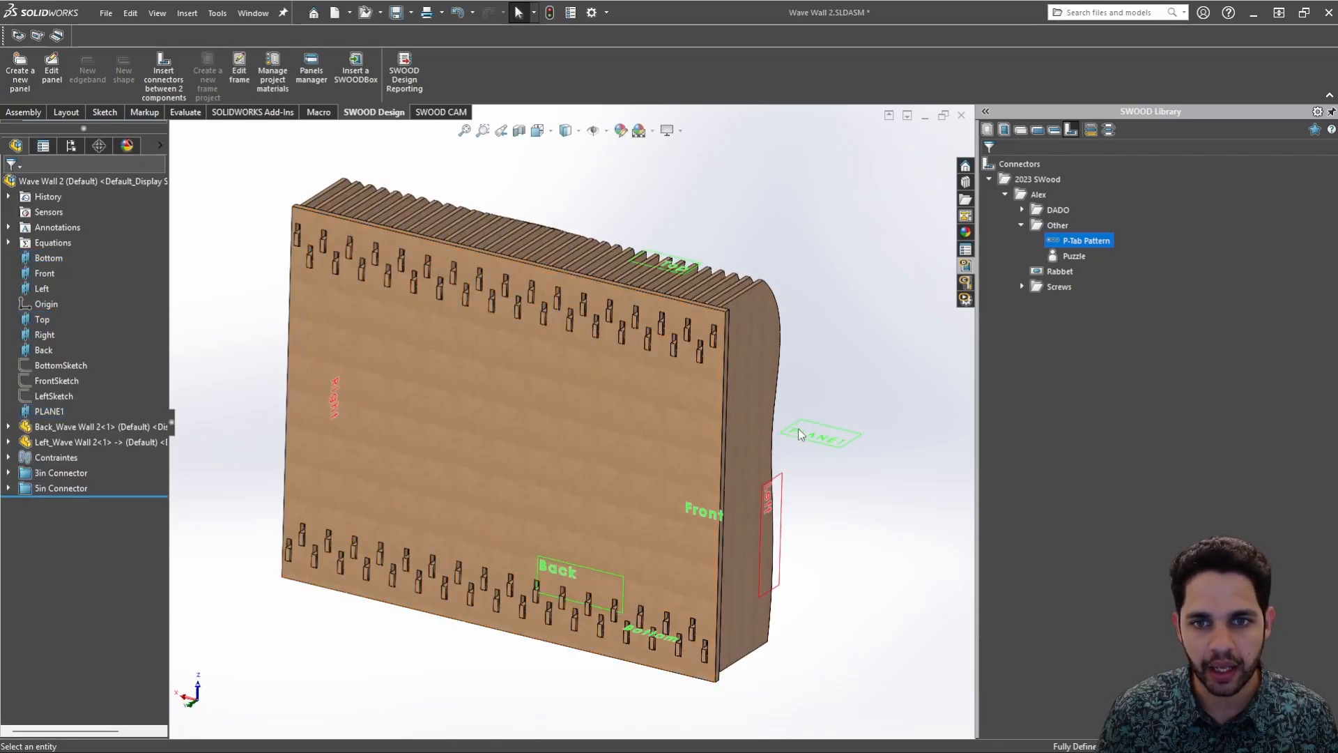
pyautogui.click(795, 430)
pyautogui.moveTo(791, 427); pyautogui.dragTo(213, 325)
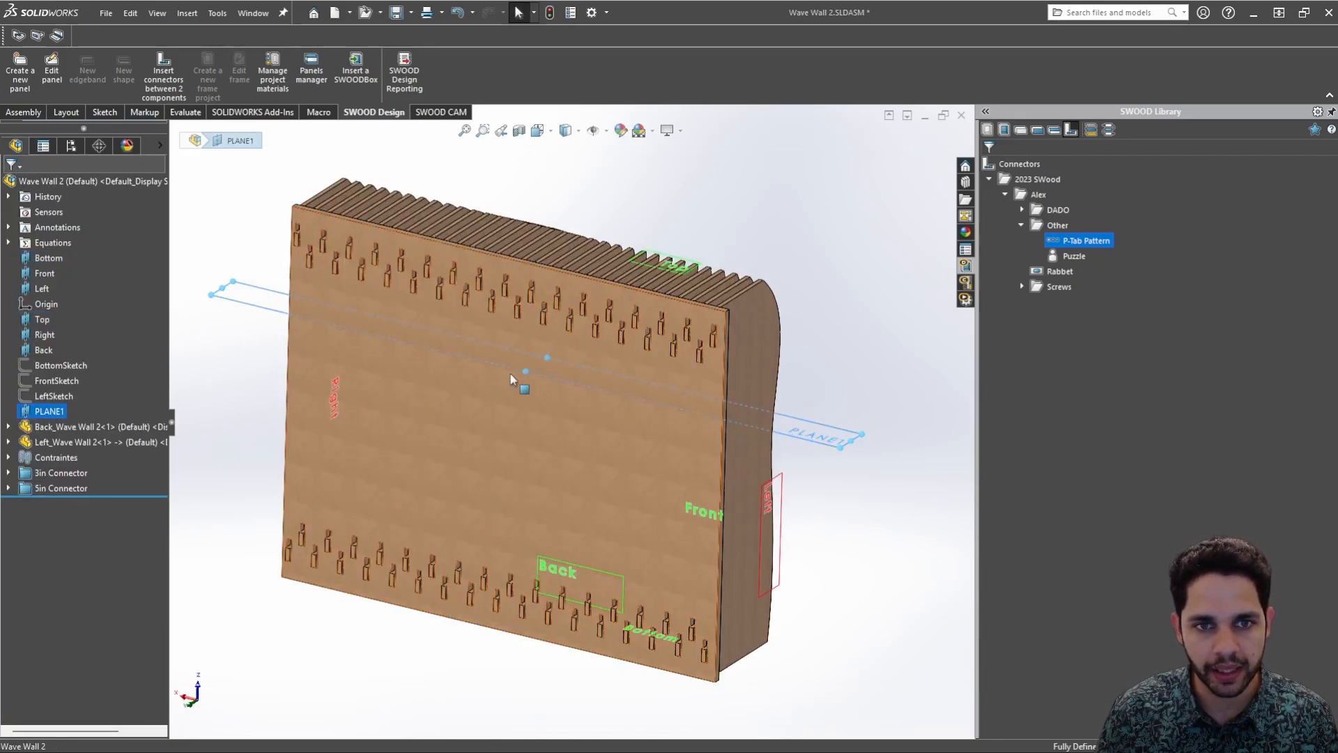
pyautogui.moveTo(529, 372); pyautogui.dragTo(467, 411)
pyautogui.click(837, 400)
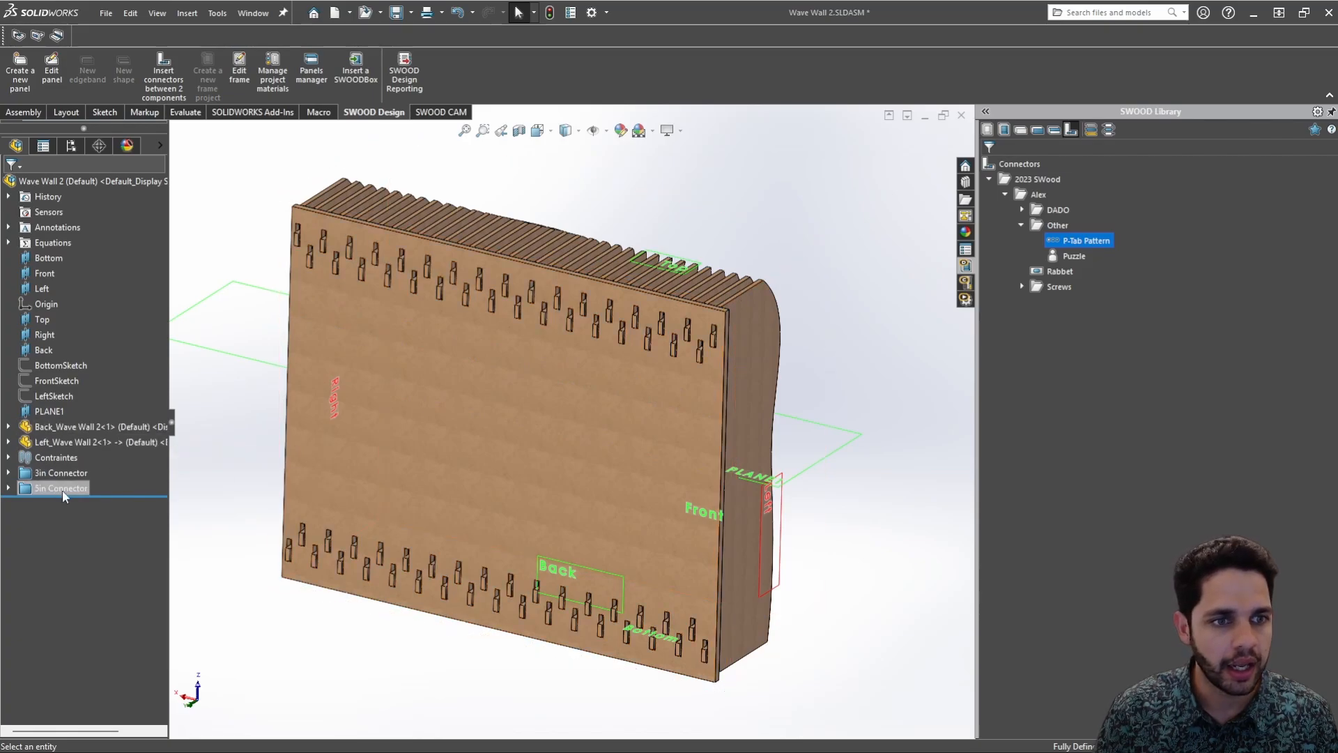
# Rename the new reference plane as "Midplane"
pyautogui.rightClick(49, 411)
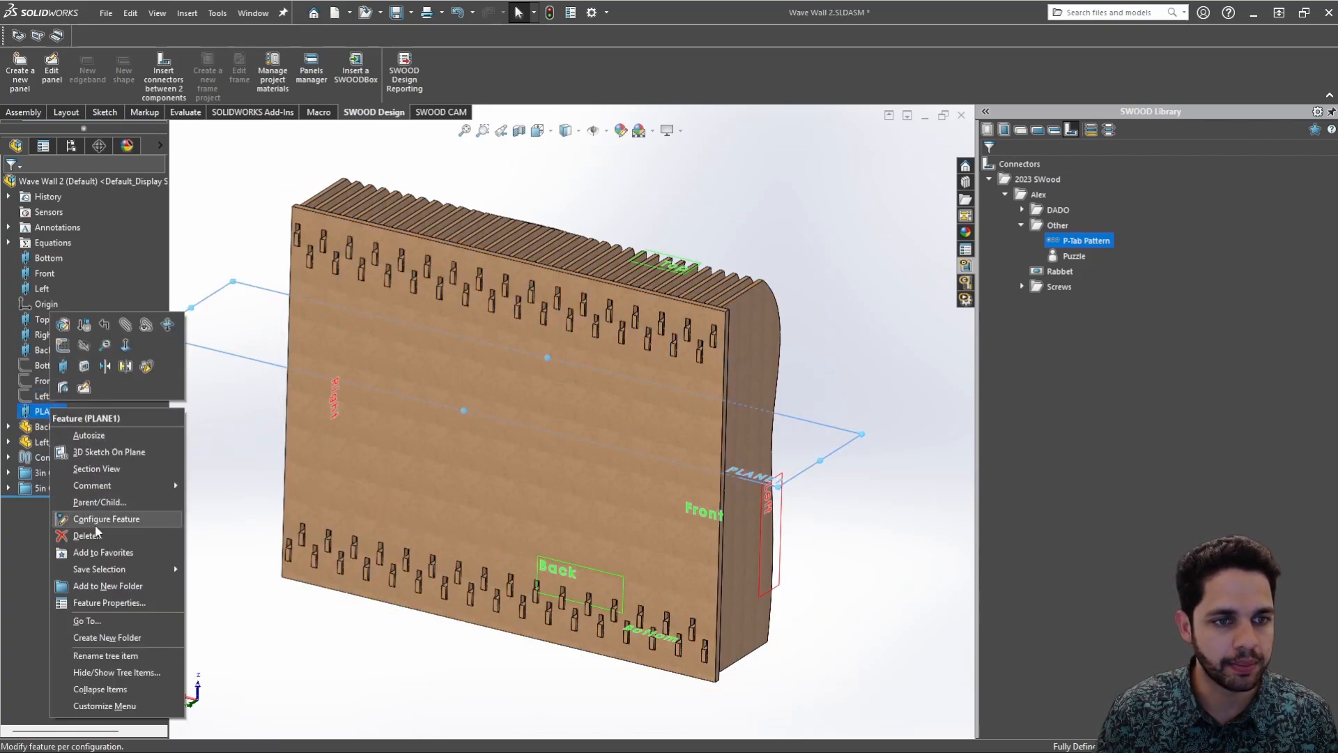
pyautogui.click(108, 656)
pyautogui.write('Midplane')
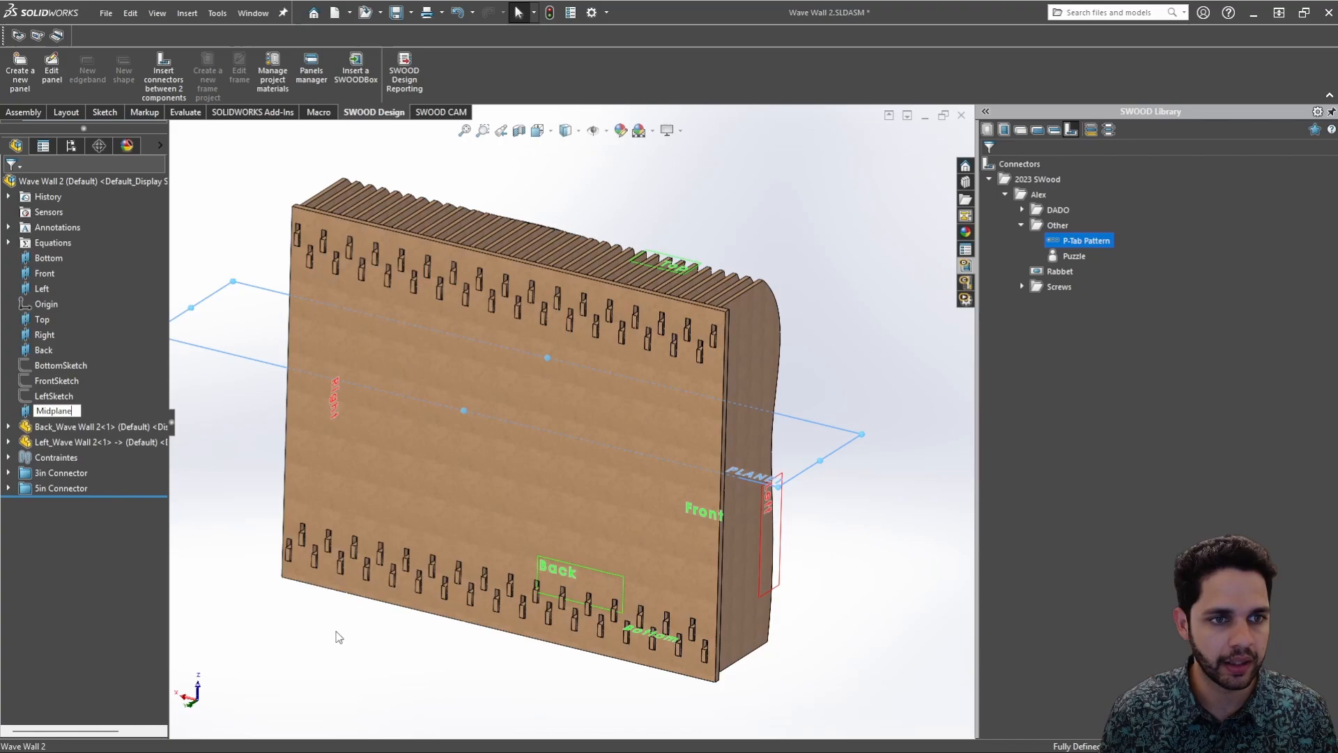
pyautogui.press('Return')
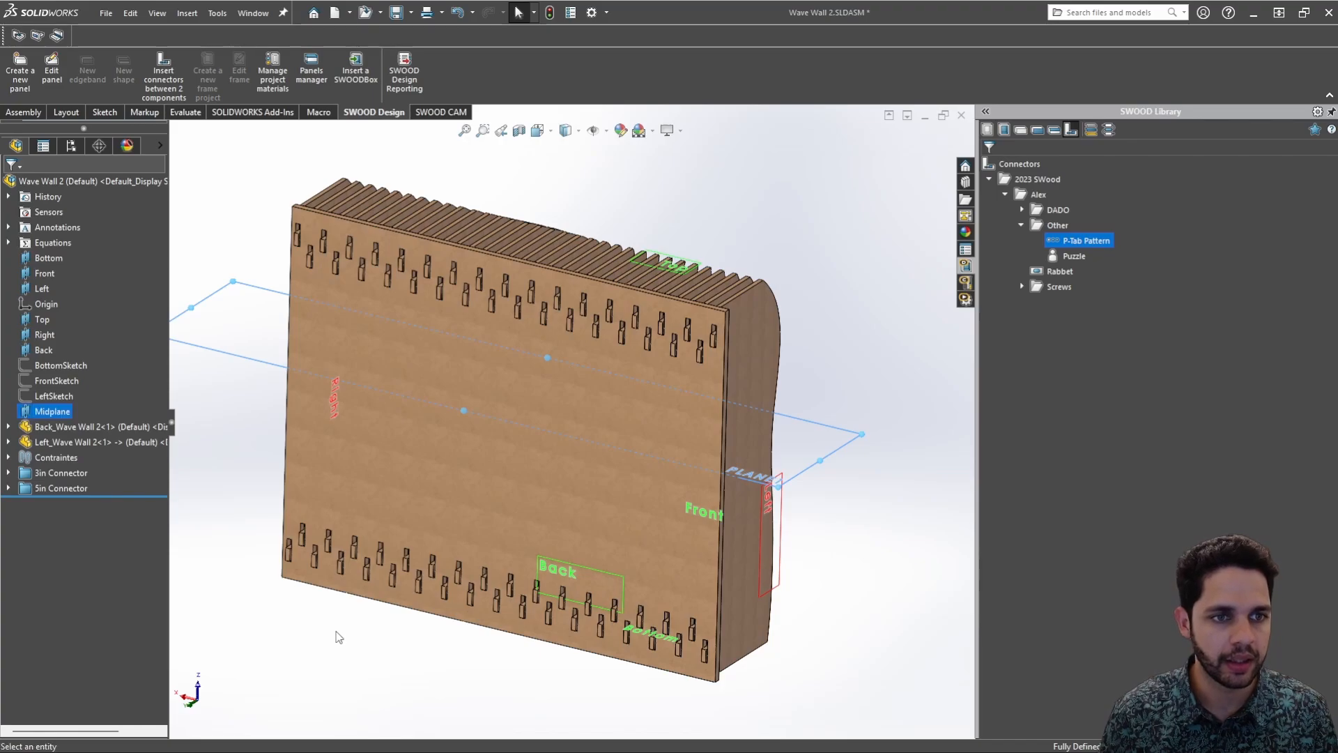
pyautogui.click(374, 614)
# Start a new 3_4 MDF panel from the MDF library and place it on the outer face of the back panel
pyautogui.scroll(1, 374, 614)
pyautogui.moveTo(374, 613); pyautogui.dragTo(549, 570, button='middle')
pyautogui.scroll(1, 549, 569)
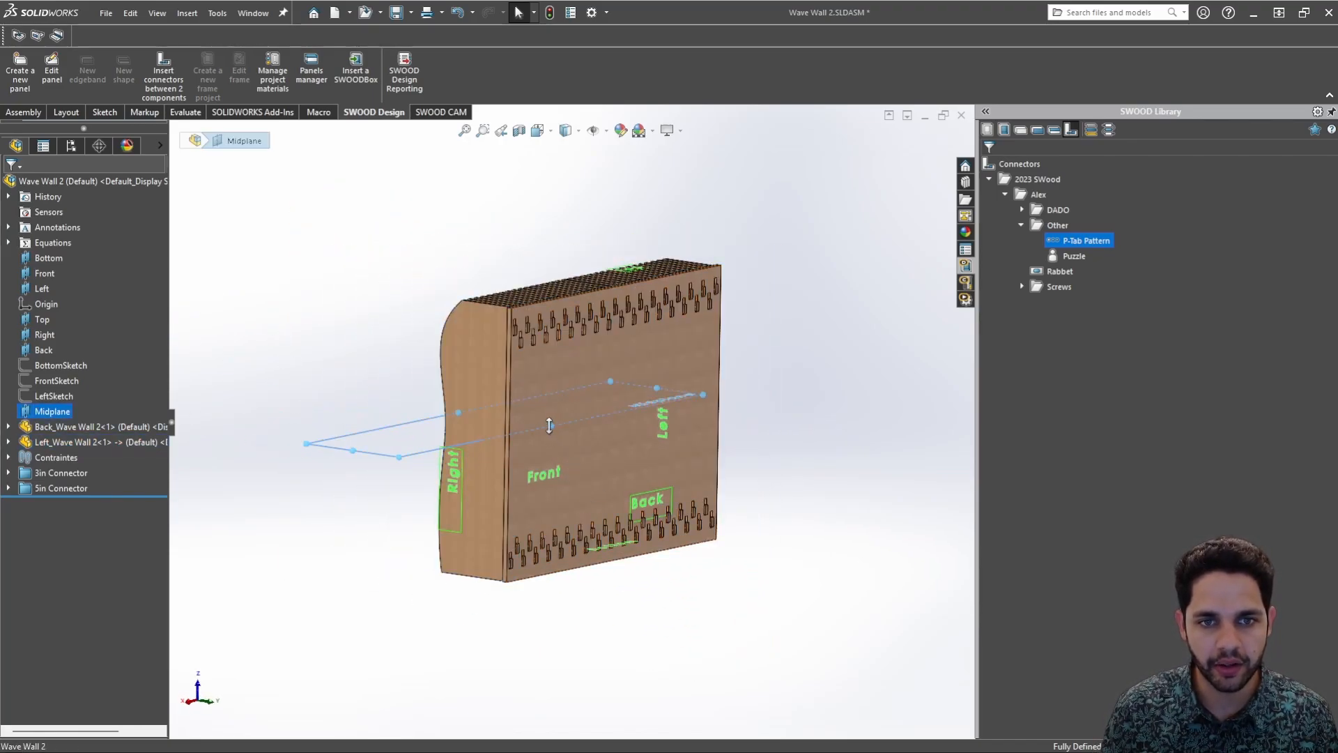
pyautogui.click(631, 447)
pyautogui.press('Escape')
pyautogui.moveTo(688, 448); pyautogui.dragTo(803, 422, button='middle')
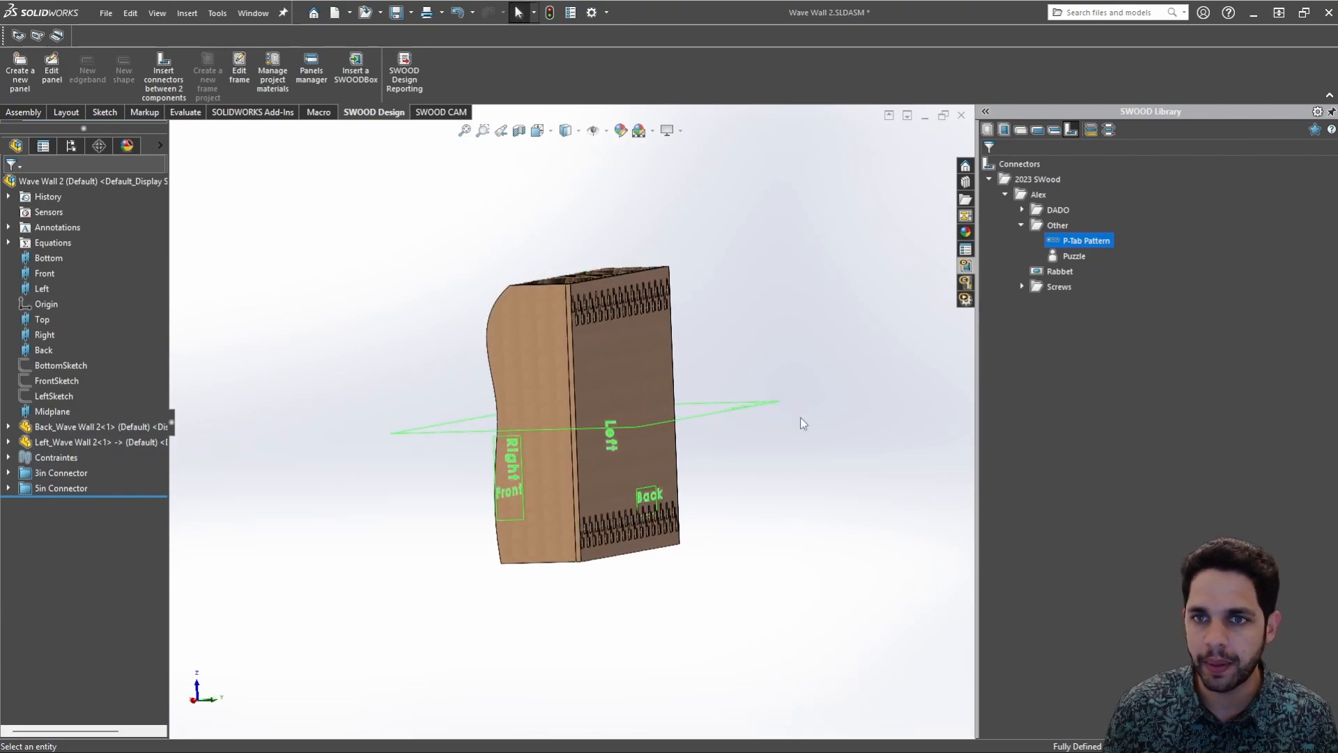
pyautogui.click(1021, 130)
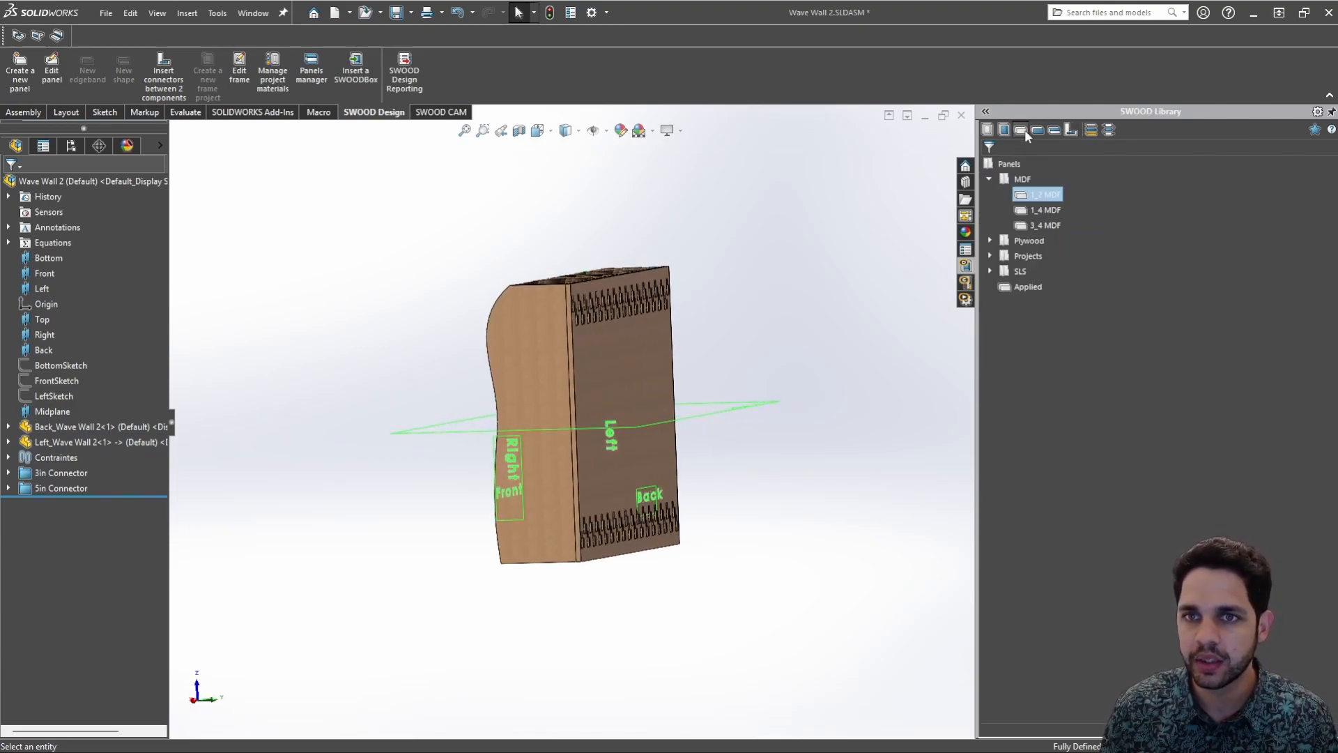
pyautogui.rightClick(1042, 224)
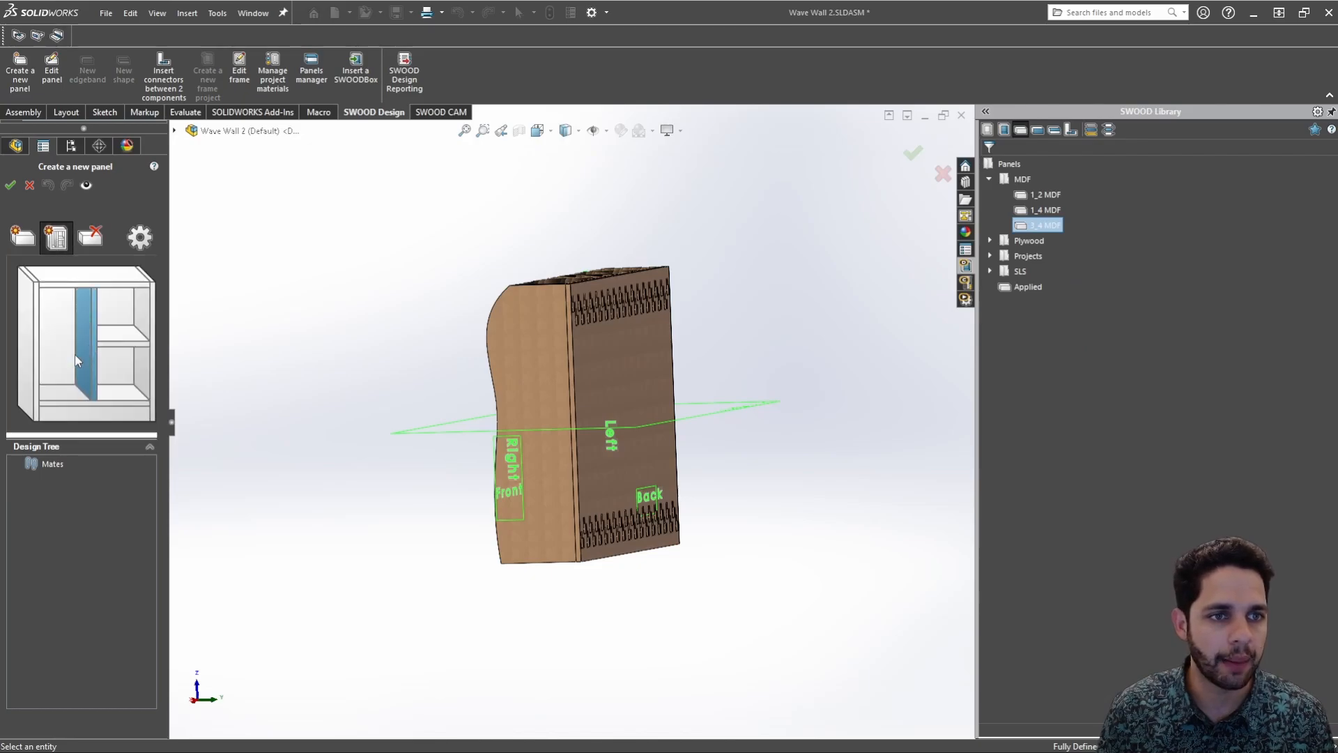
pyautogui.click(811, 371)
pyautogui.scroll(-1, 685, 345)
pyautogui.click(711, 354)
pyautogui.moveTo(681, 348); pyautogui.dragTo(609, 283, button='middle')
# Limit the new MDF panel's lower edge to the Midplane
pyautogui.click(616, 361)
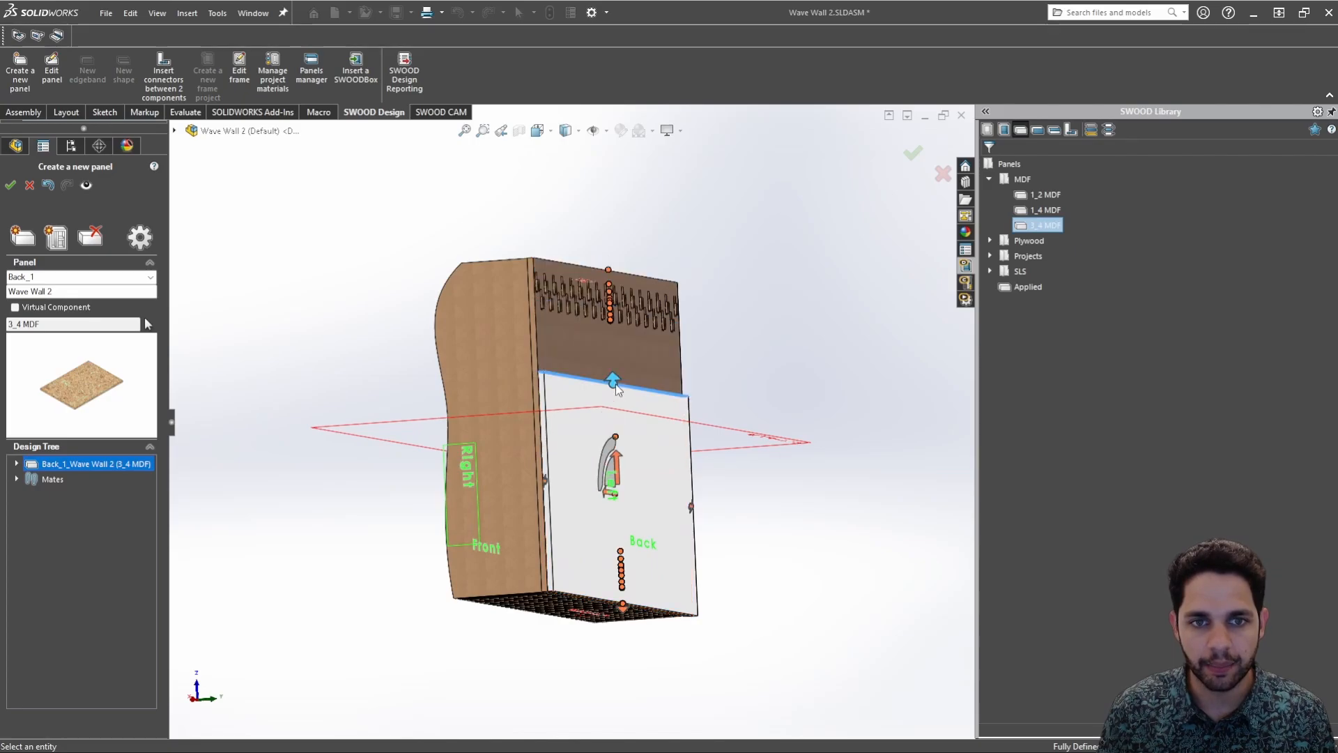
pyautogui.click(746, 447)
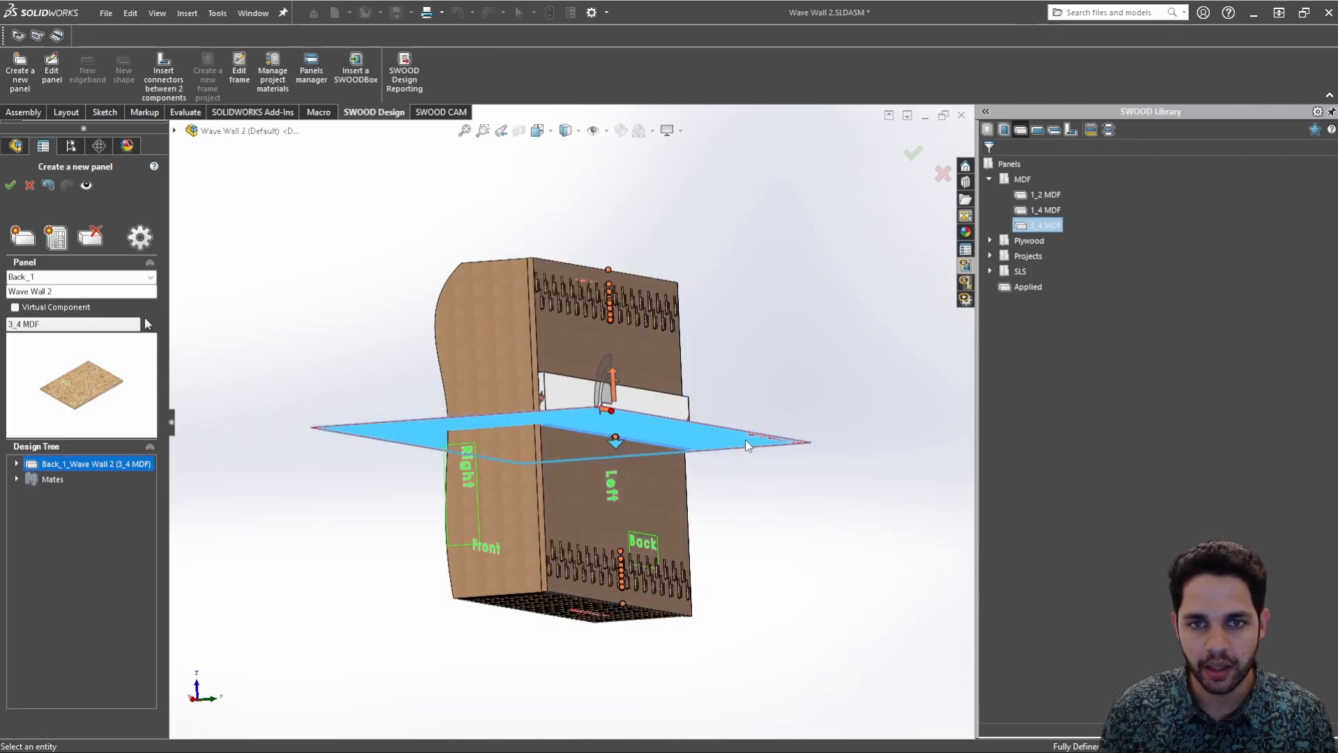
pyautogui.moveTo(732, 447); pyautogui.dragTo(707, 523, button='middle')
pyautogui.click(863, 562)
# Align both ends of the new MDF strip with the back panel's side edges
pyautogui.scroll(-4, 591, 403)
pyautogui.moveTo(591, 402); pyautogui.dragTo(519, 426, button='middle')
pyautogui.click(516, 426)
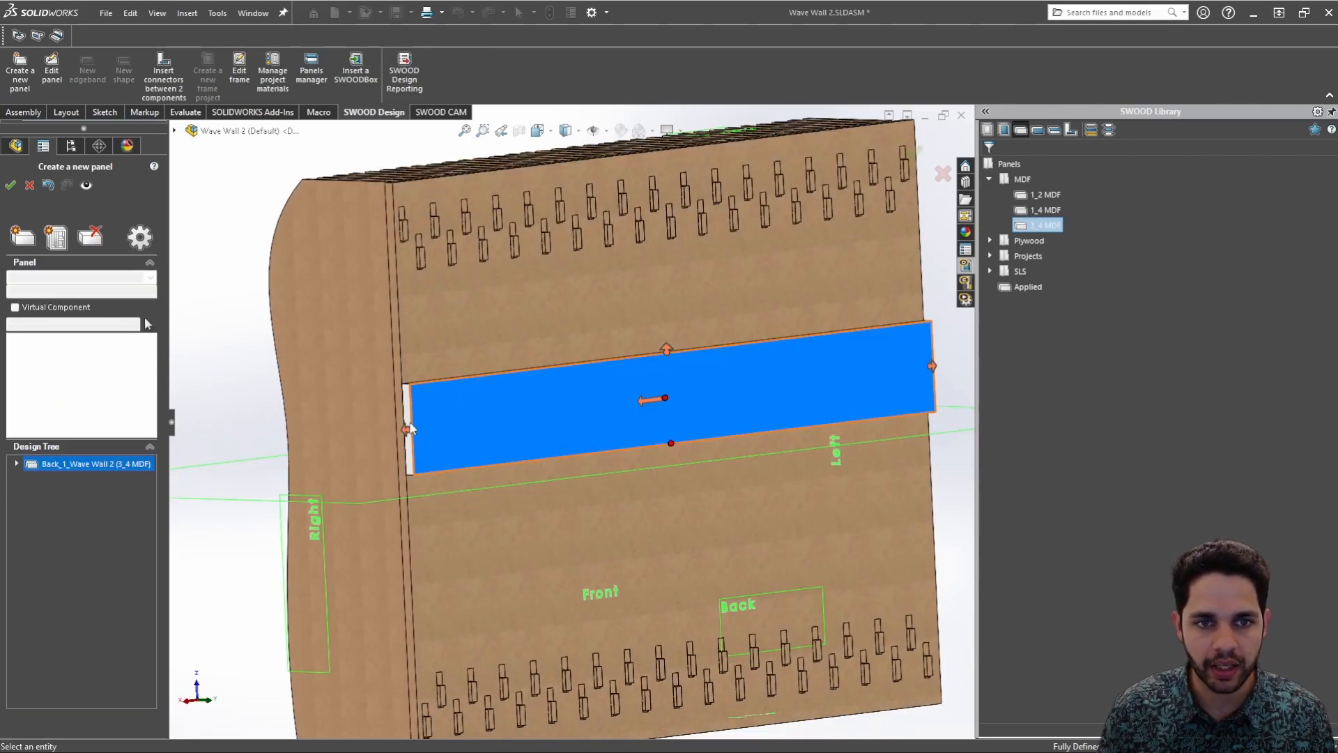
pyautogui.click(409, 428)
pyautogui.click(391, 301)
pyautogui.scroll(4, 558, 404)
pyautogui.moveTo(663, 356); pyautogui.dragTo(610, 349, button='middle')
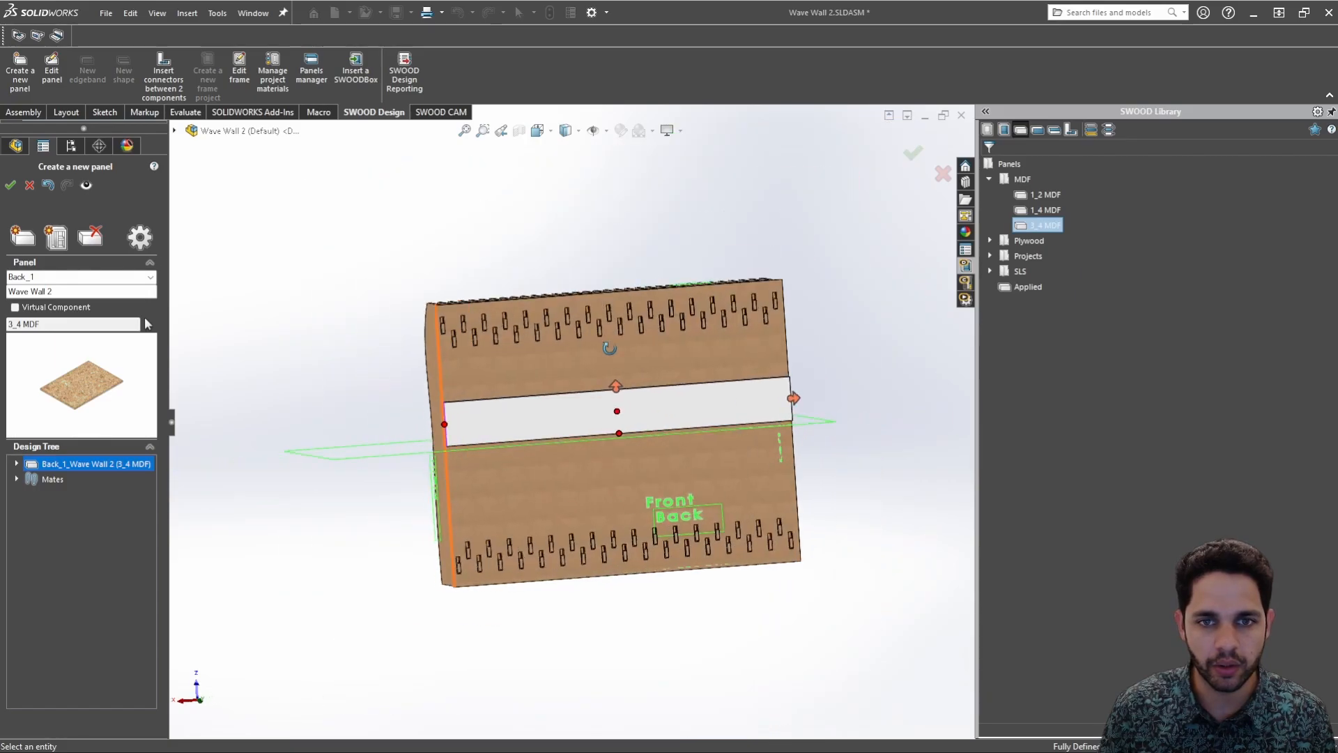
pyautogui.scroll(-5, 767, 429)
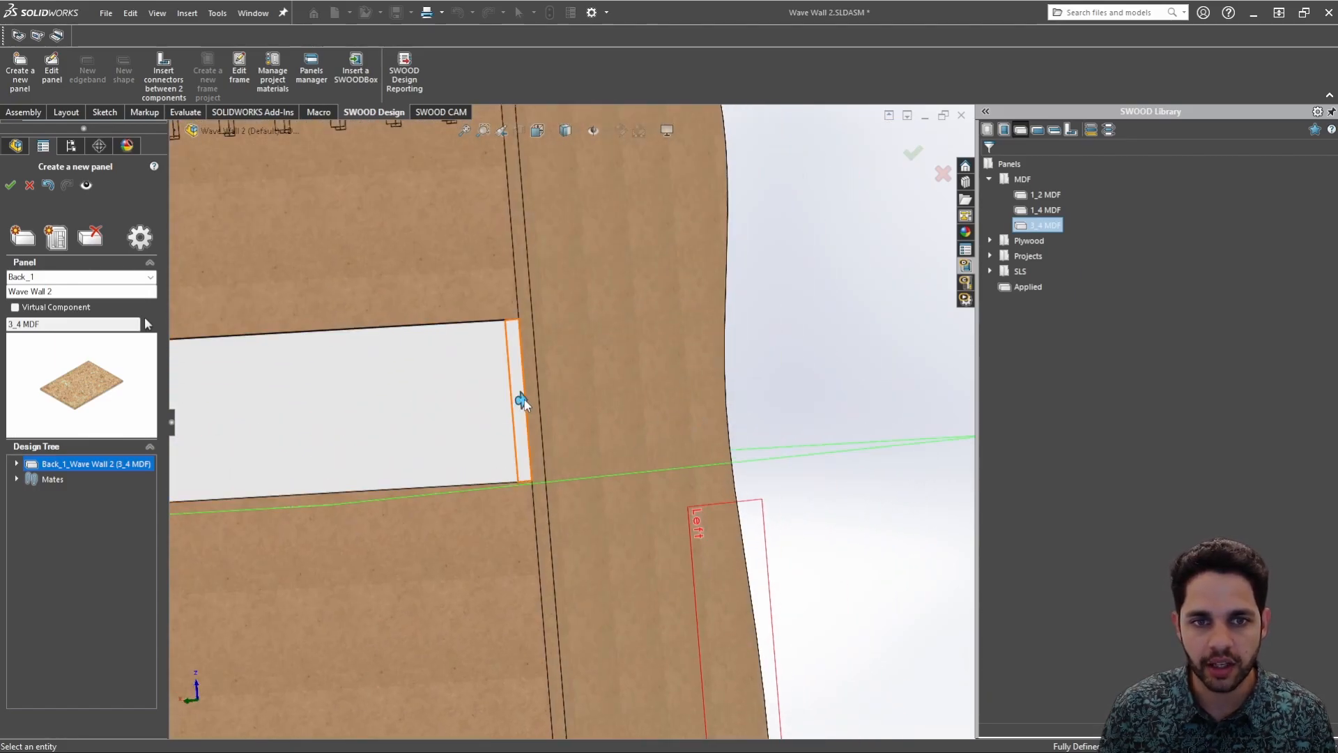
pyautogui.click(521, 401)
pyautogui.scroll(3, 551, 425)
pyautogui.scroll(-3, 561, 433)
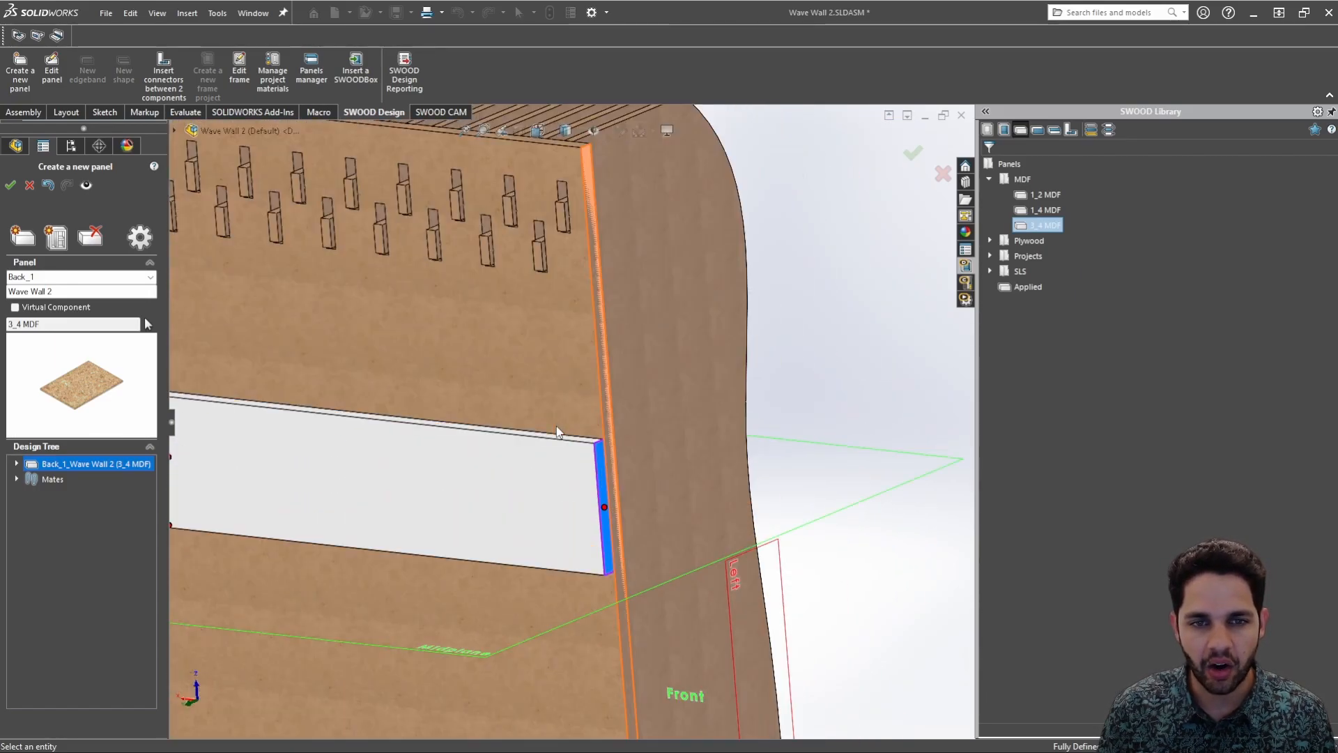
# Offset the strip's end on the assembly's Left side 1 in inward from the back panel's edge
pyautogui.click(607, 511)
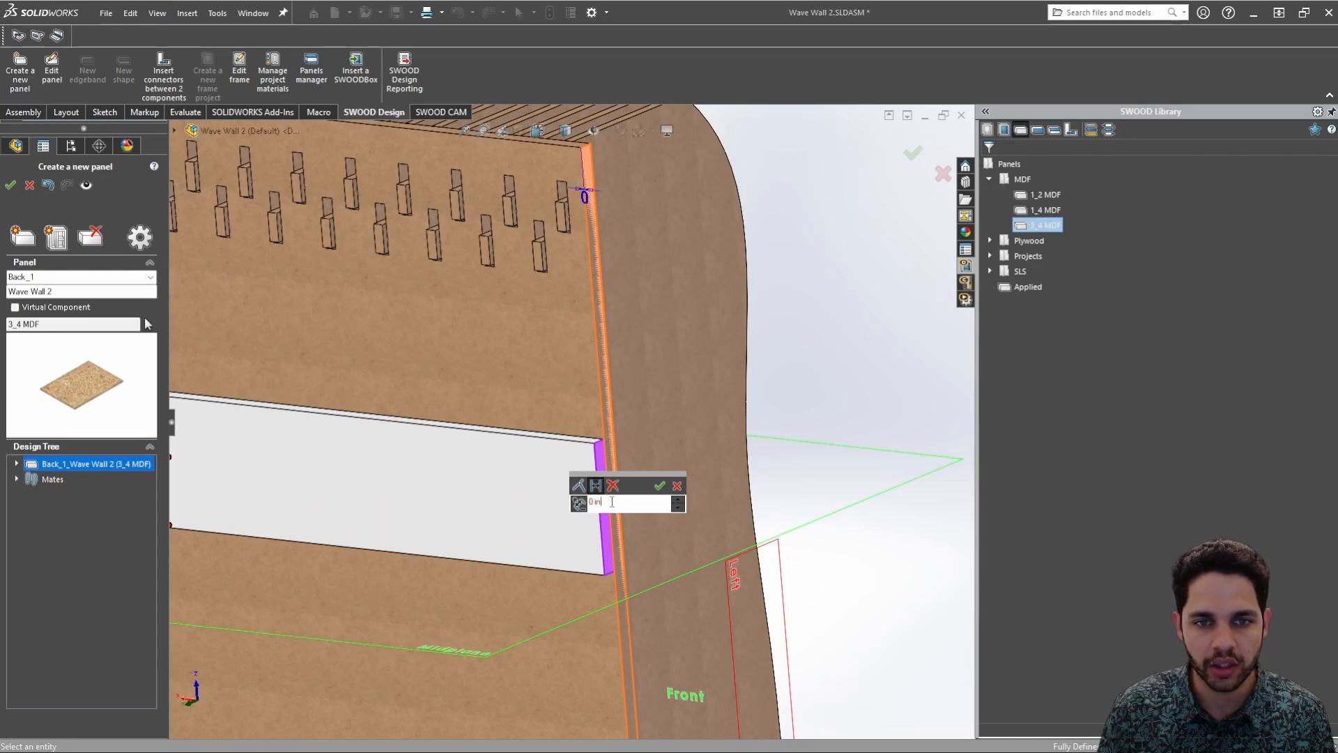
pyautogui.click(579, 505)
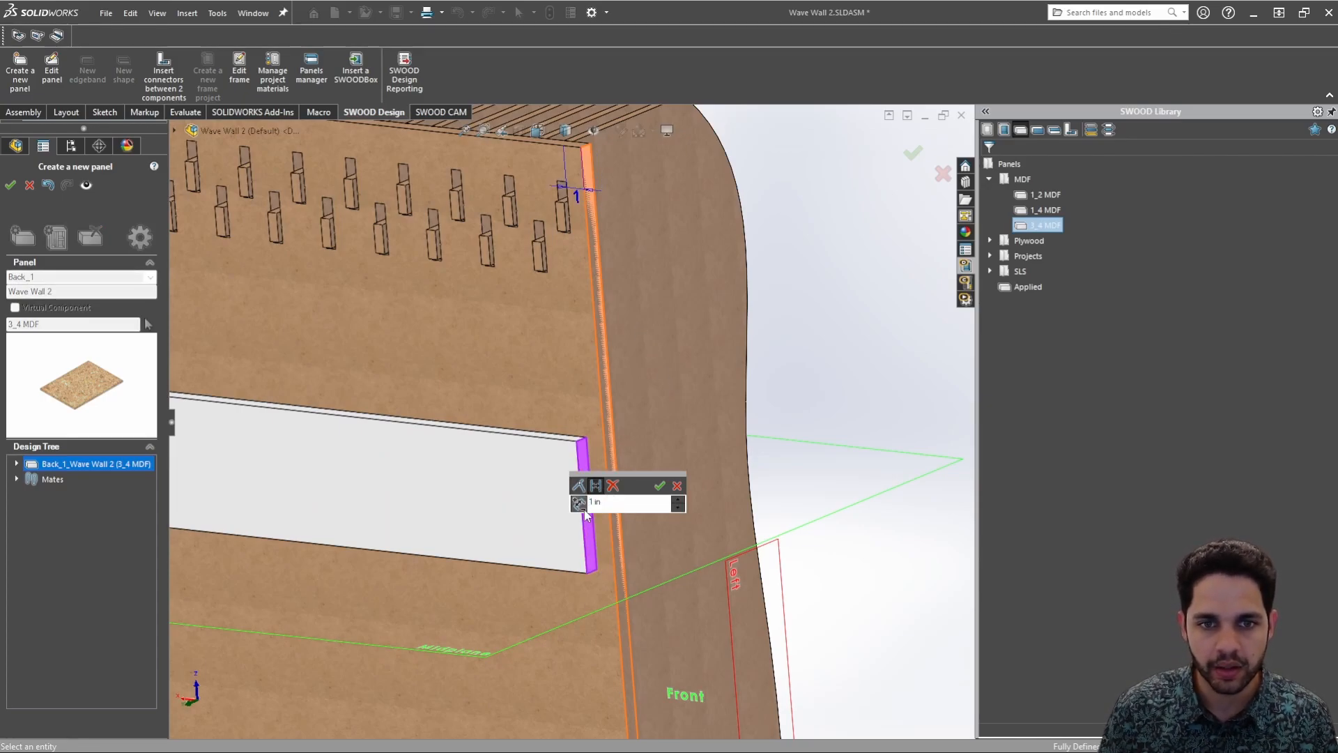
pyautogui.click(660, 486)
# Offset the strip's end on the assembly's Right side 1 in inward from the back panel's edge
pyautogui.scroll(10, 594, 480)
pyautogui.scroll(-10, 491, 408)
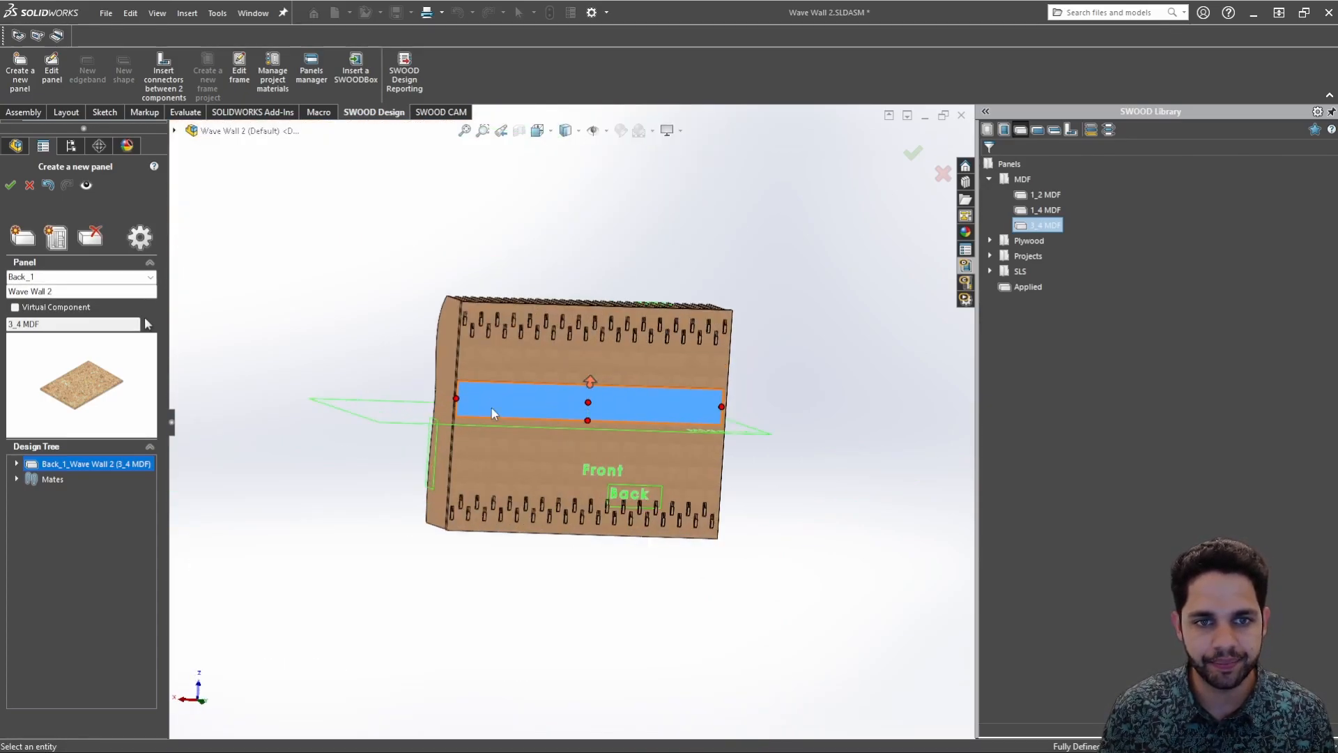
pyautogui.scroll(-5, 613, 439)
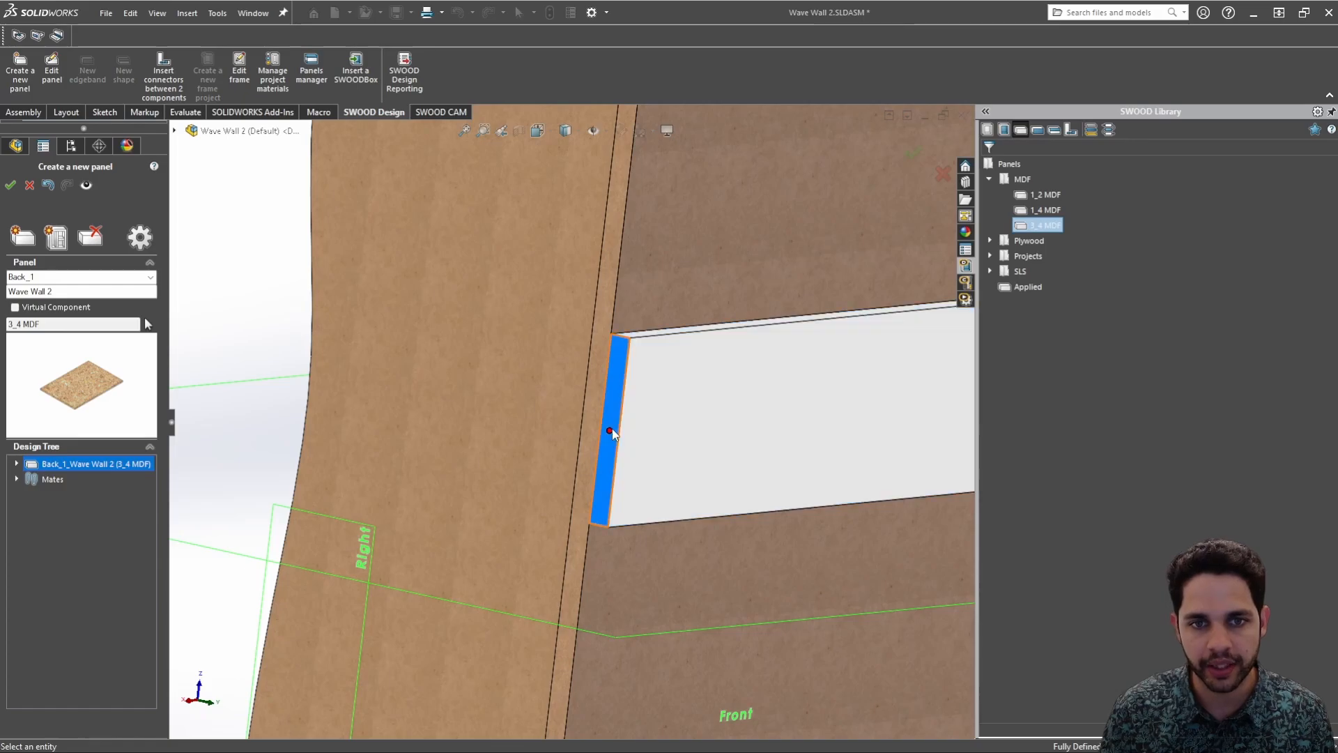
pyautogui.click(611, 430)
pyautogui.click(607, 417)
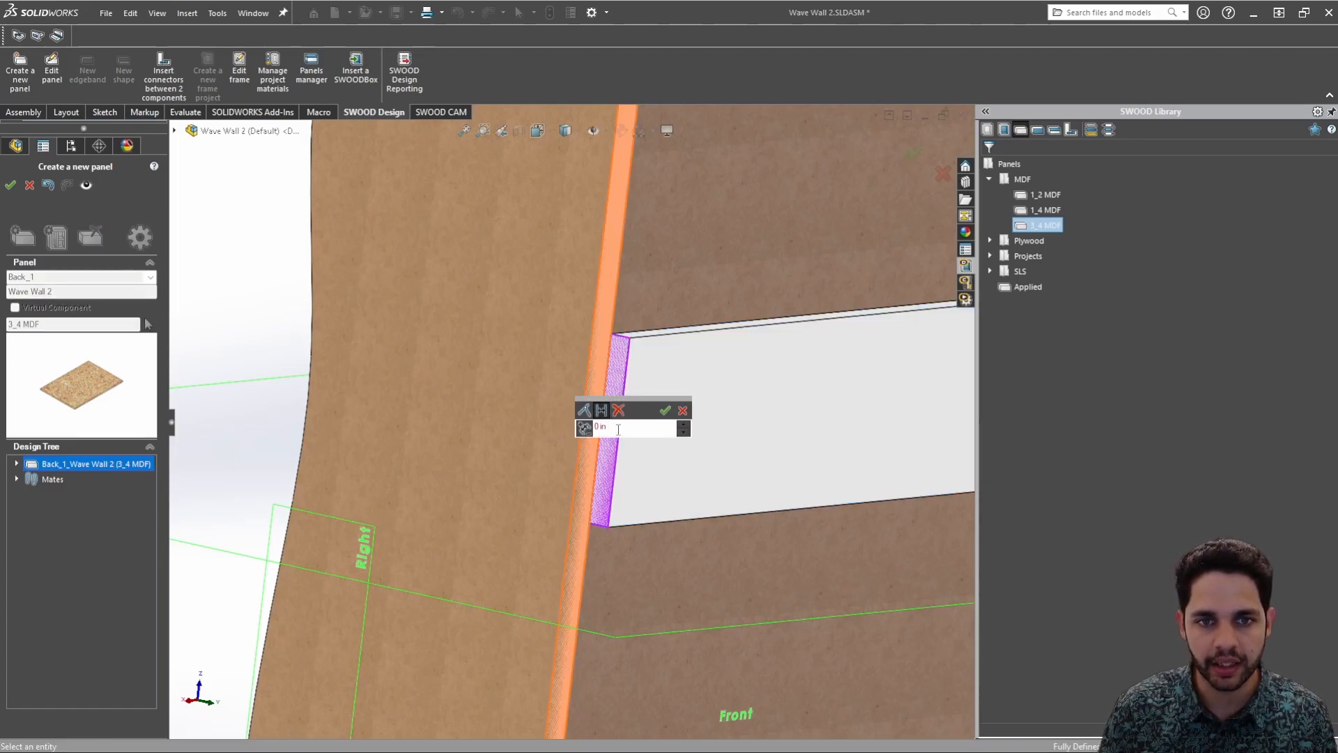
pyautogui.write('1')
pyautogui.press('Return')
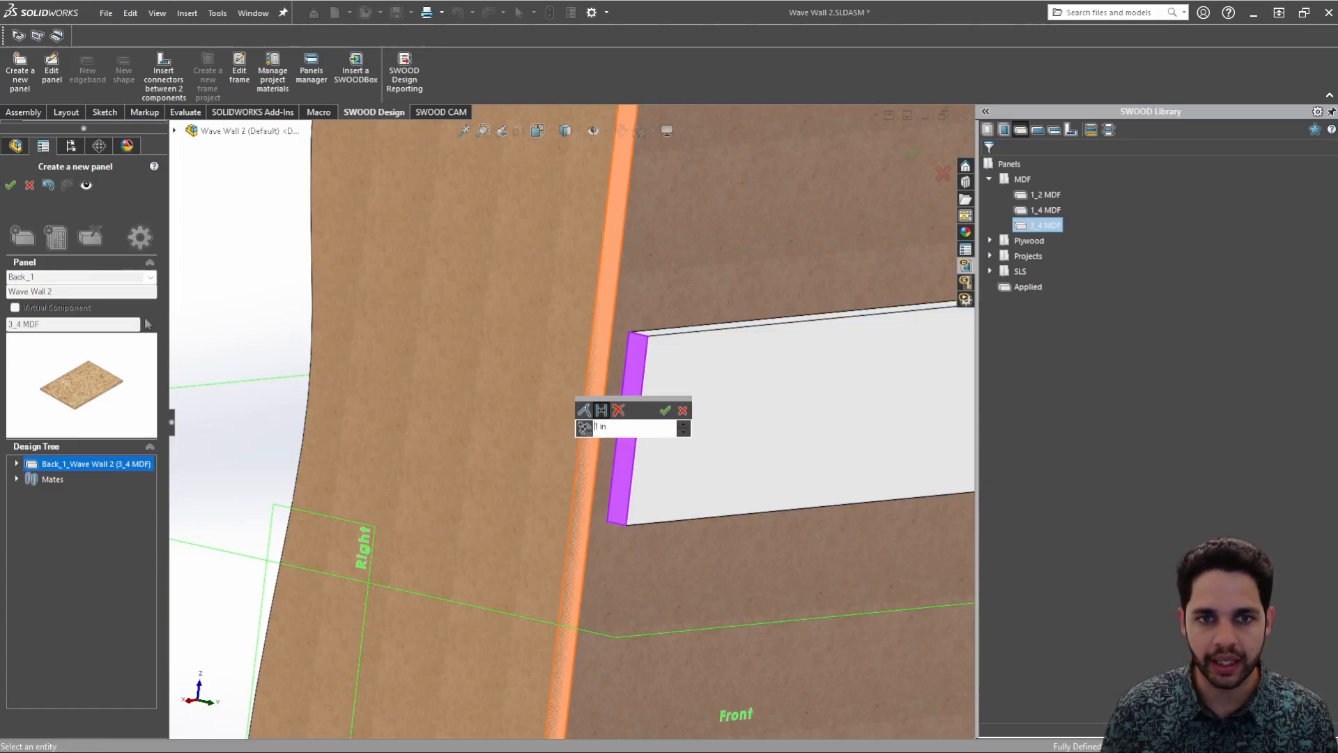
pyautogui.click(665, 412)
pyautogui.scroll(8, 802, 380)
pyautogui.moveTo(807, 380); pyautogui.dragTo(729, 404, button='middle')
pyautogui.scroll(-5, 605, 412)
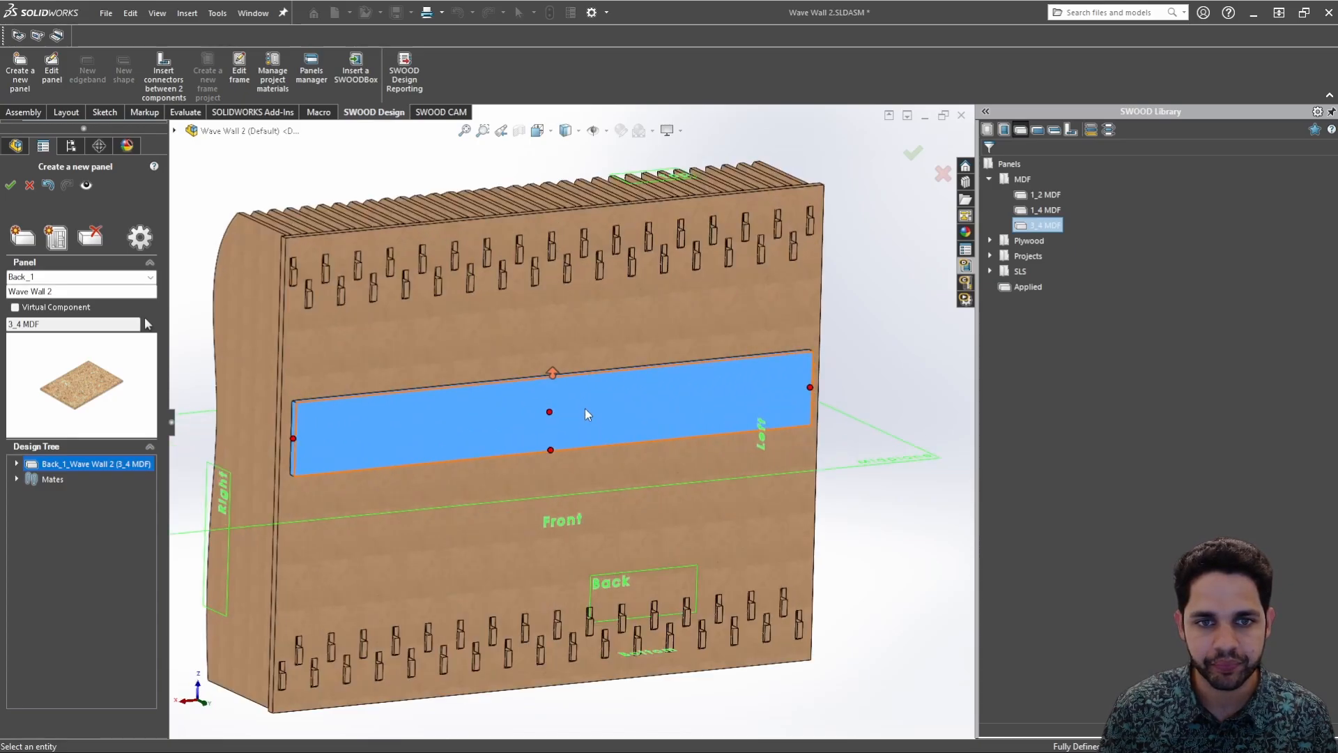
# Finish creating the 3_4 MDF strip panel on the back of the wave wall
pyautogui.moveTo(585, 410); pyautogui.dragTo(639, 406, button='middle')
pyautogui.moveTo(534, 364)
pyautogui.mouseDown()
pyautogui.moveTo(530, 308)
pyautogui.moveTo(535, 382)
pyautogui.mouseUp()
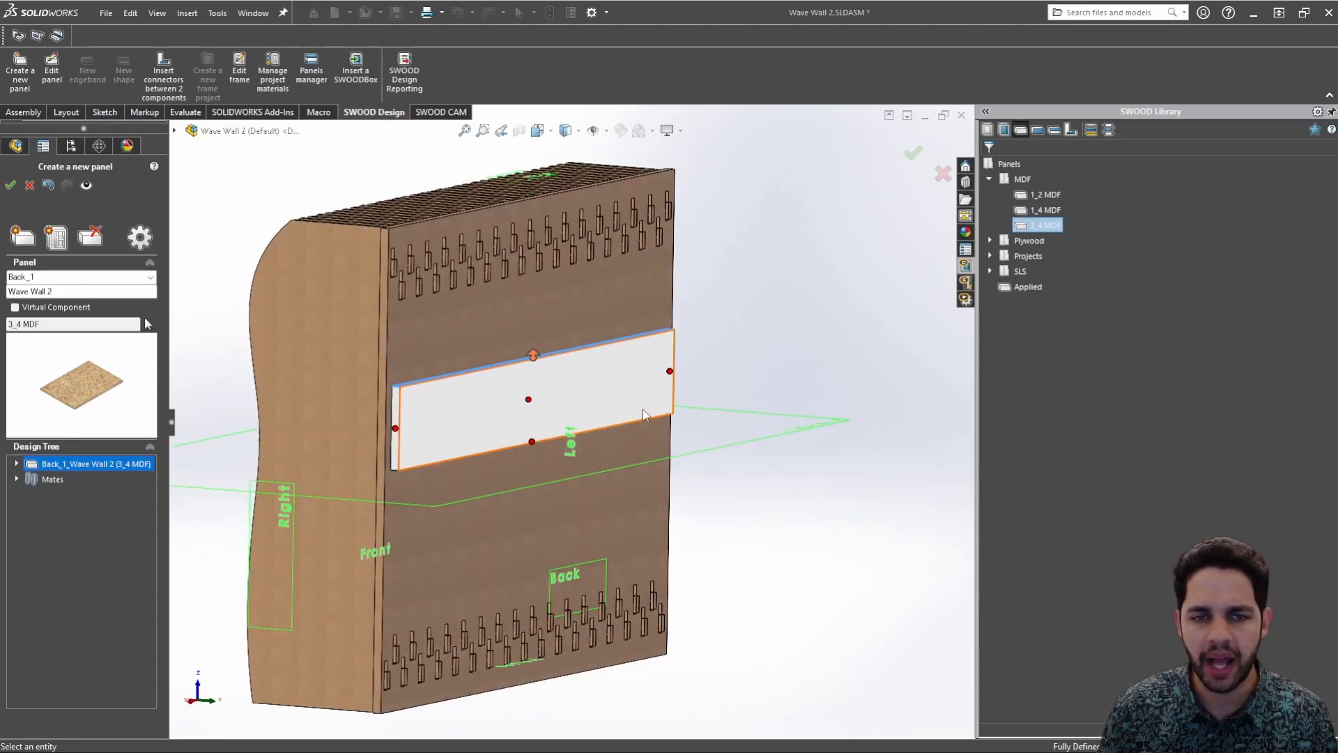
pyautogui.click(736, 330)
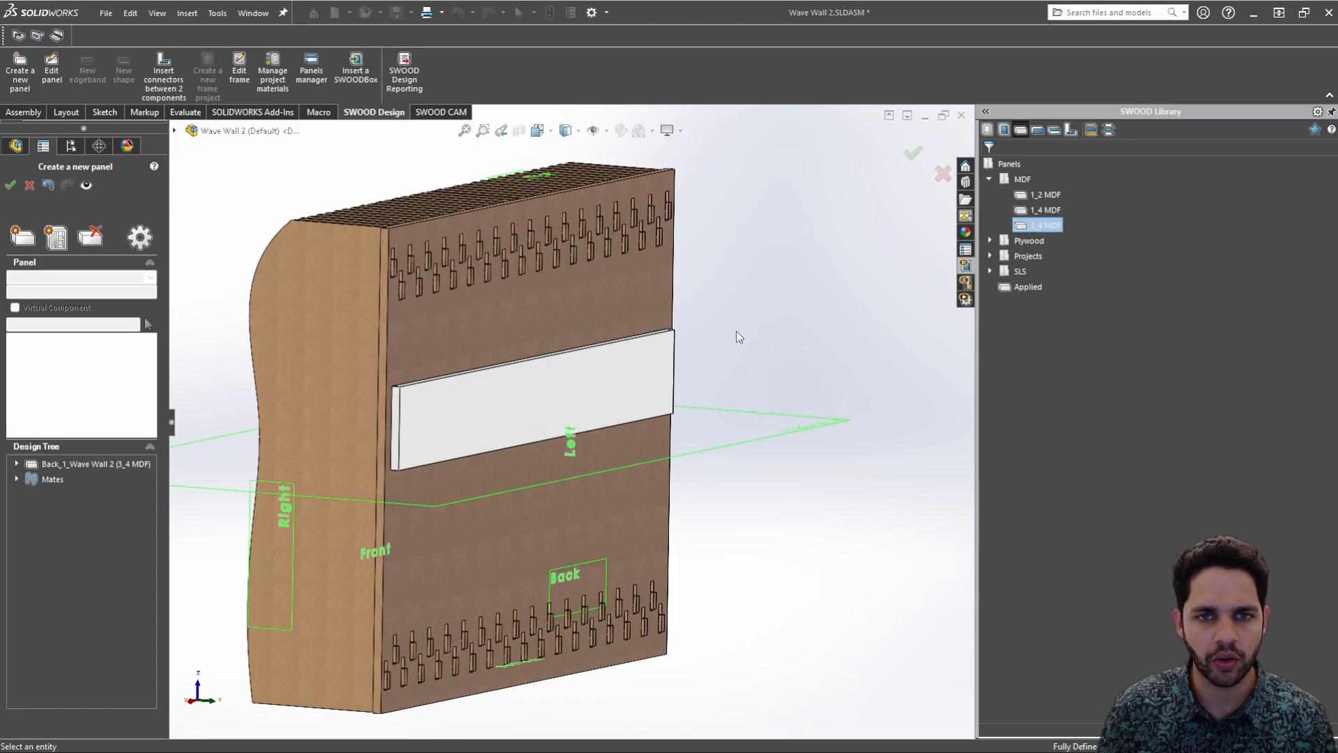
pyautogui.click(620, 385)
pyautogui.click(913, 151)
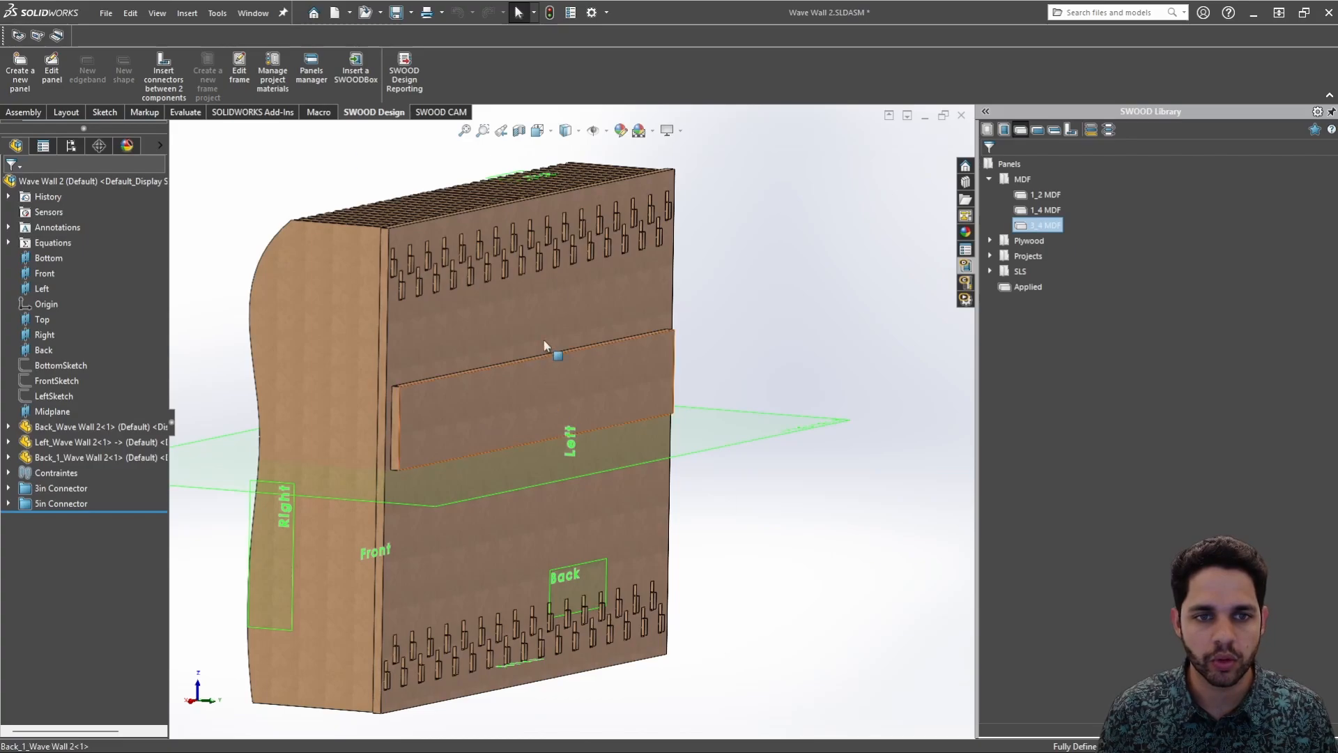
# Set the MDF strip's width to 4 in
pyautogui.click(592, 382)
pyautogui.click(704, 480)
pyautogui.scroll(-1, 704, 467)
pyautogui.moveTo(697, 467); pyautogui.dragTo(652, 446, button='middle')
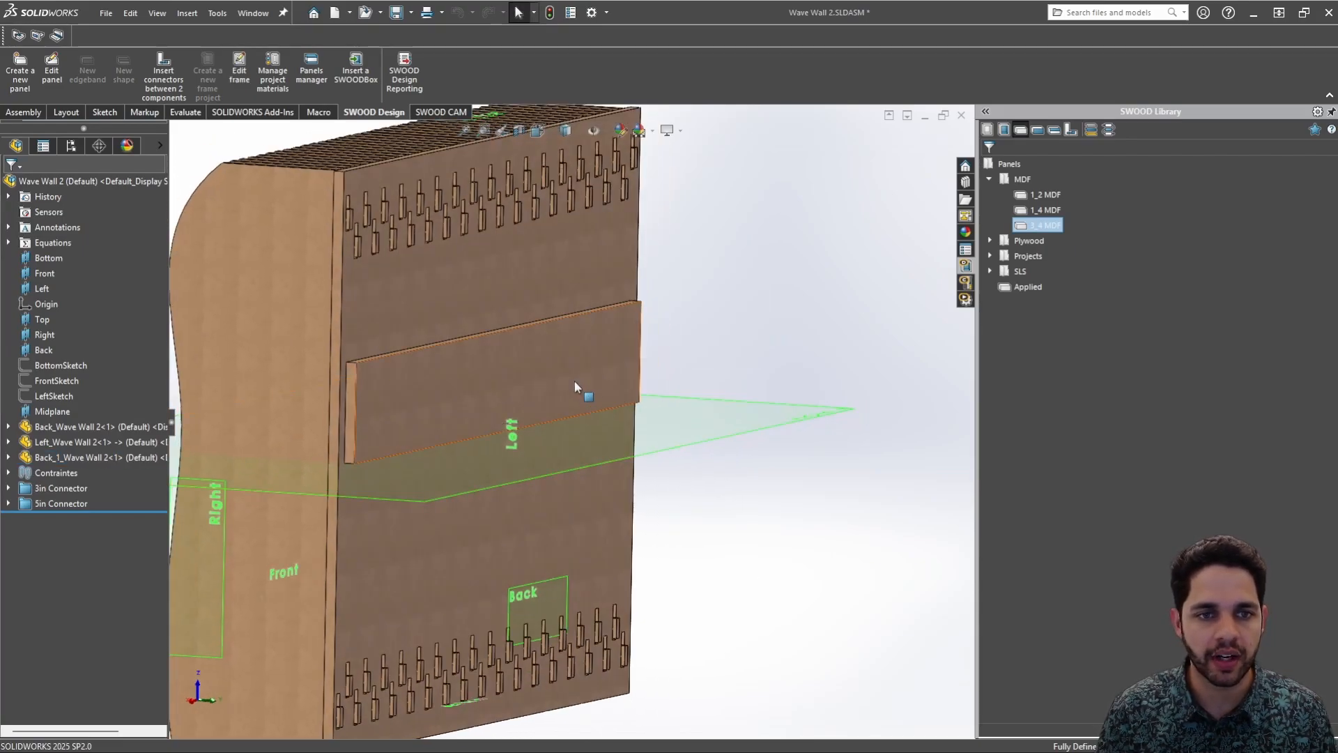
pyautogui.moveTo(575, 381); pyautogui.dragTo(558, 373, button='middle')
pyautogui.click(558, 373)
pyautogui.press('s')
pyautogui.click(650, 498)
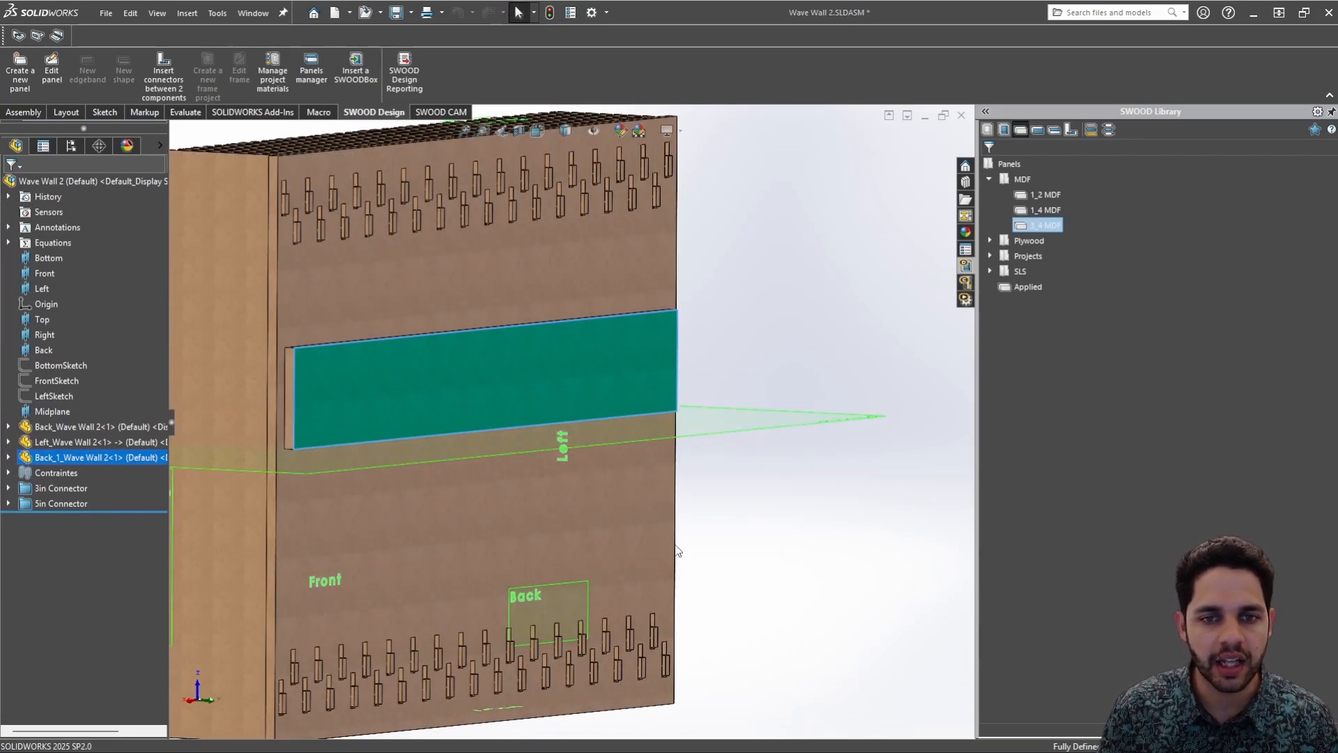
pyautogui.write('4')
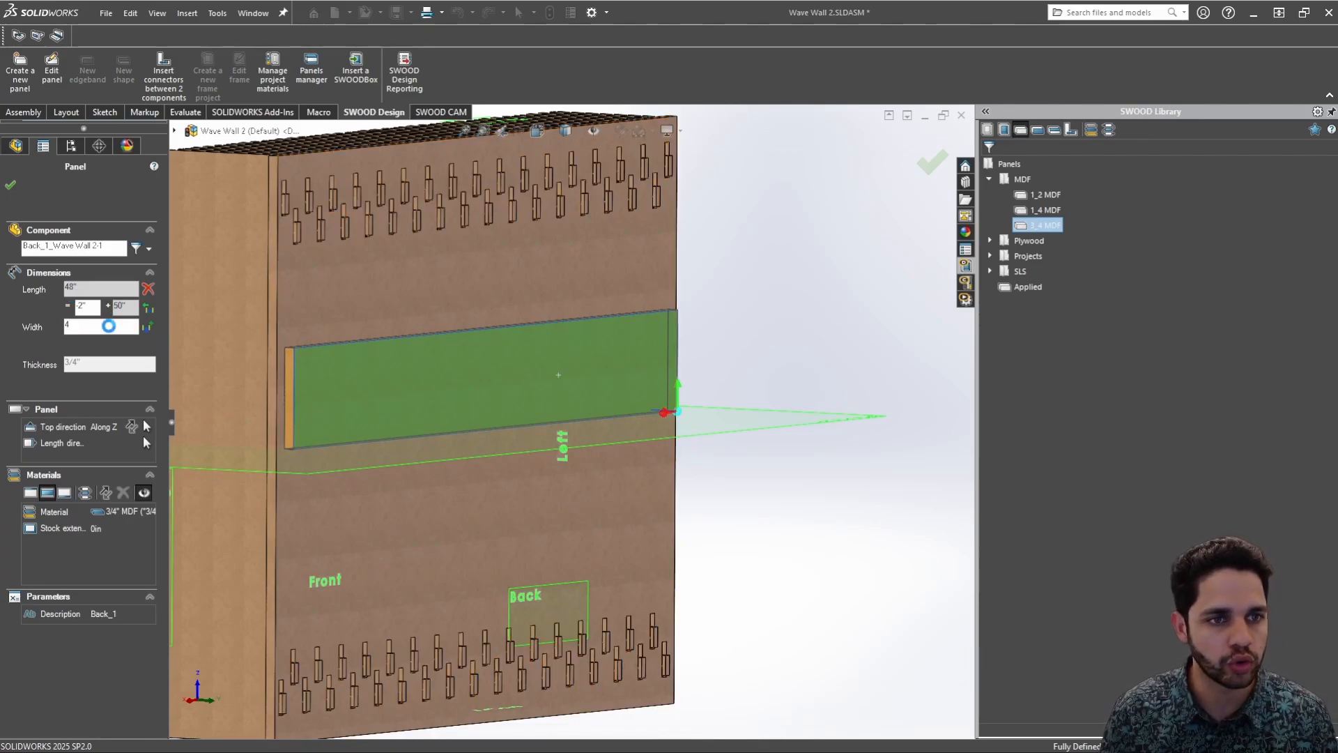
pyautogui.click(10, 185)
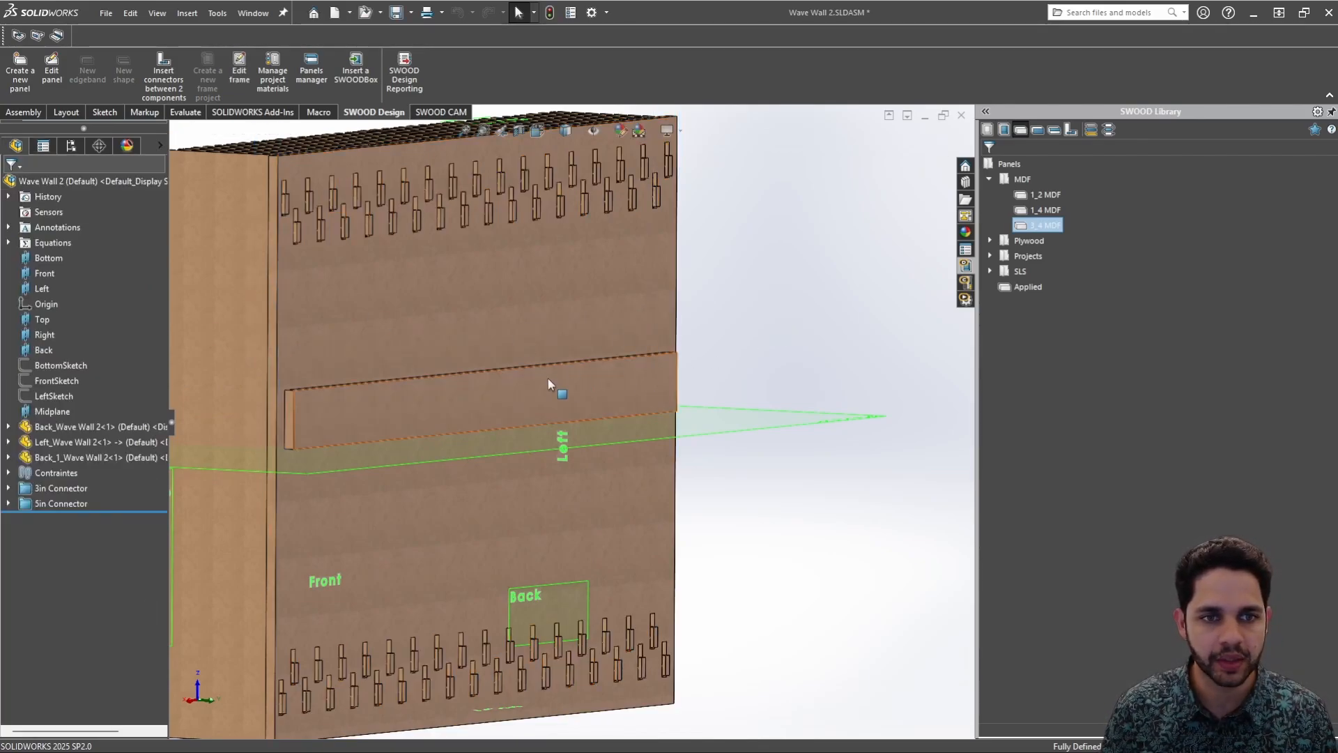
# Place a copy of the MDF strip in the empty space beside the wave wall
pyautogui.moveTo(795, 388); pyautogui.dragTo(700, 374, button='middle')
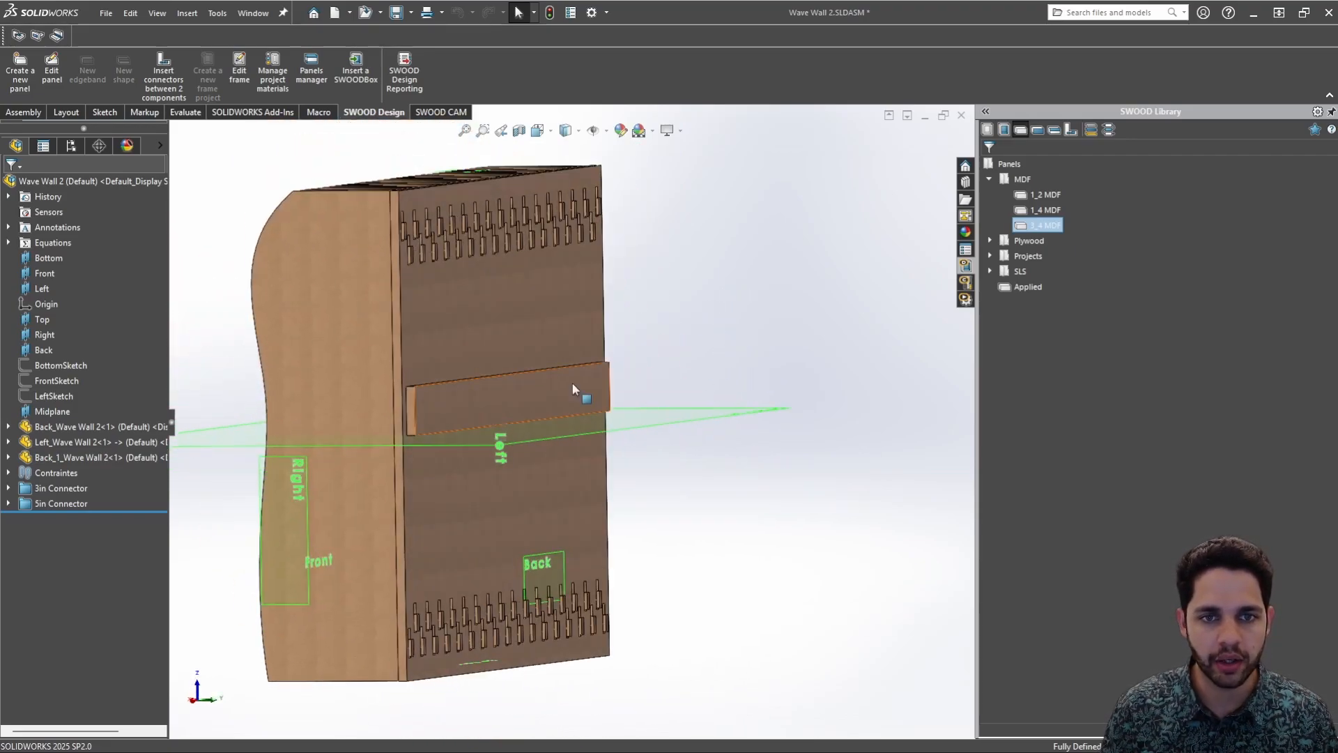
pyautogui.keyDown('ctrl'); pyautogui.moveTo(542, 395); pyautogui.dragTo(784, 365); pyautogui.keyUp('ctrl')
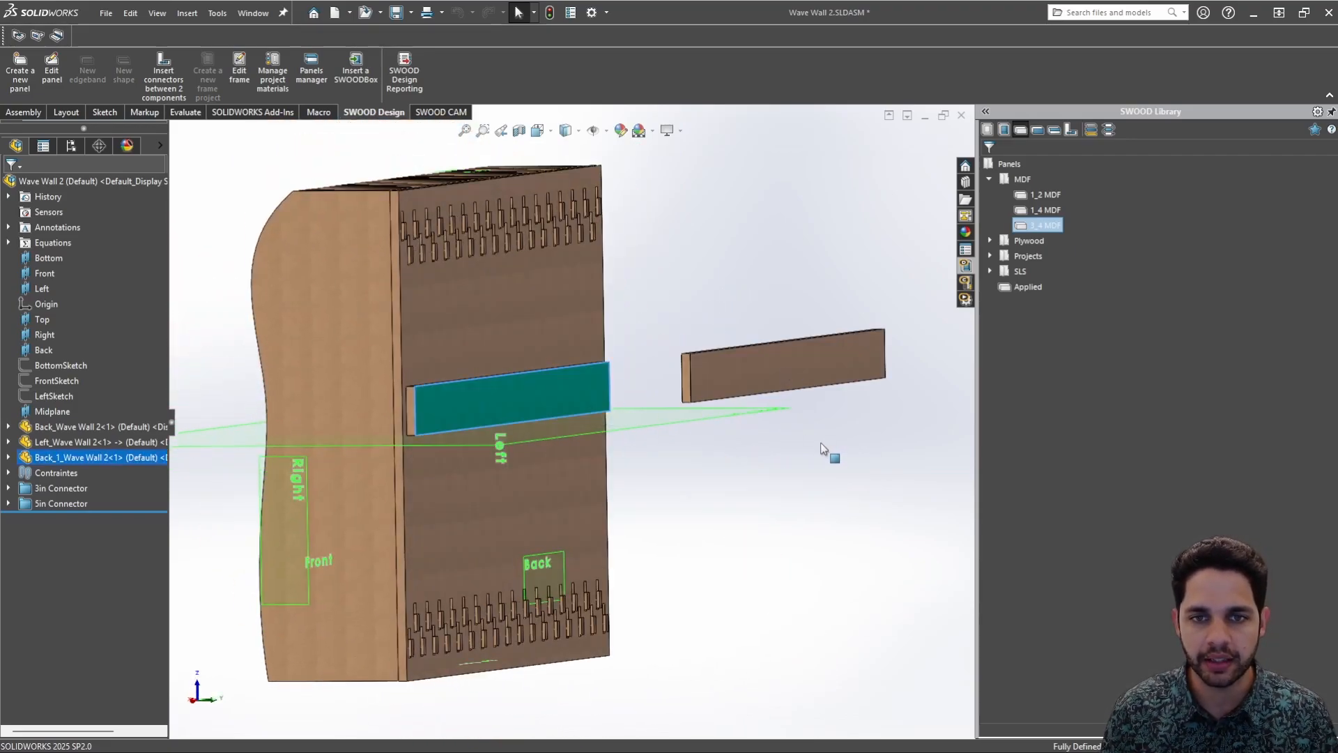
pyautogui.click(793, 370)
# Make the copied strip independent and save it as Back_2_Wave Wall 2.SLDPRT
pyautogui.rightClick(770, 389)
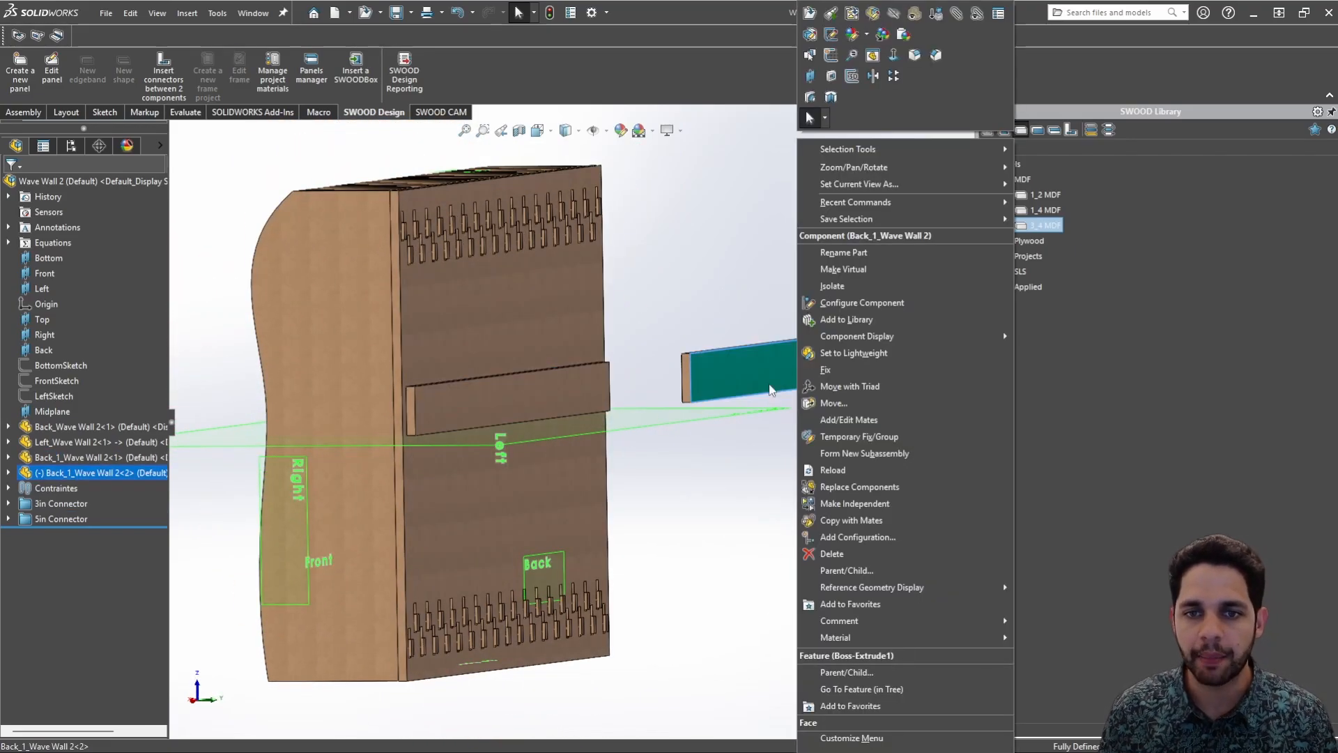
pyautogui.click(856, 503)
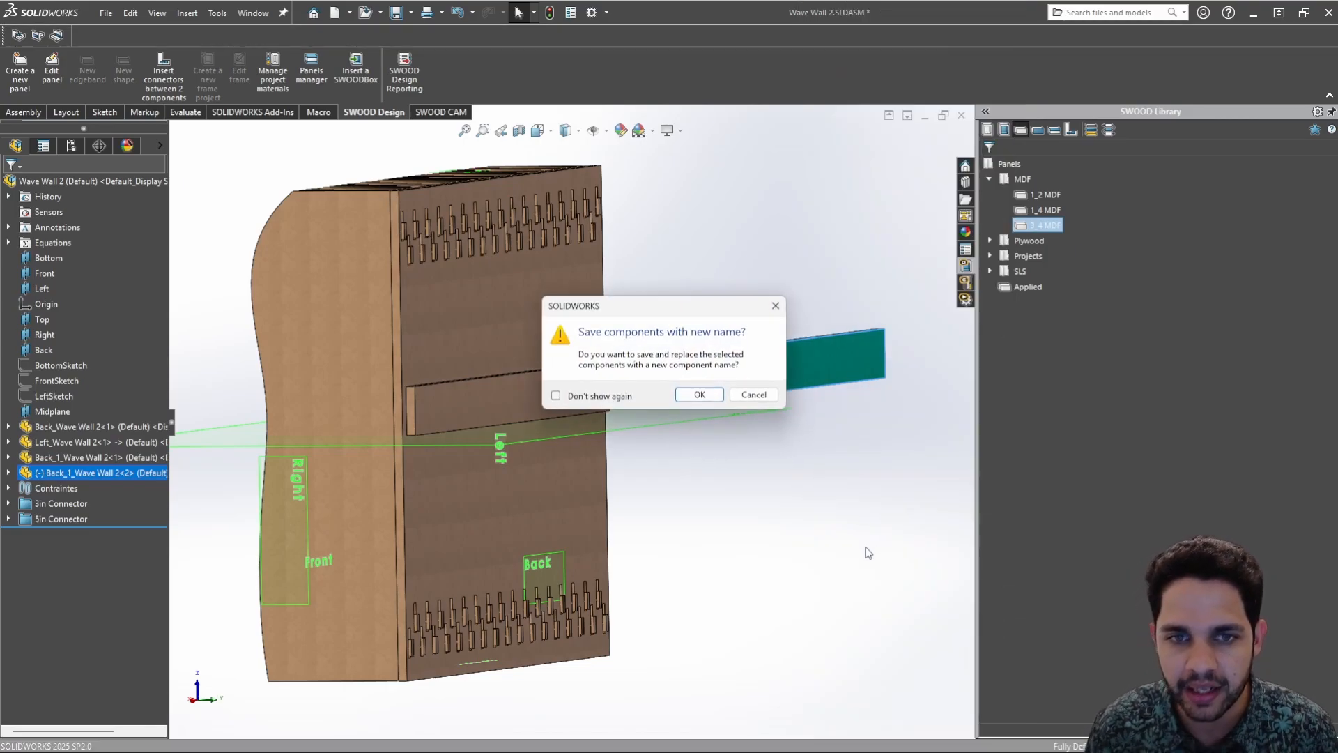
pyautogui.click(699, 394)
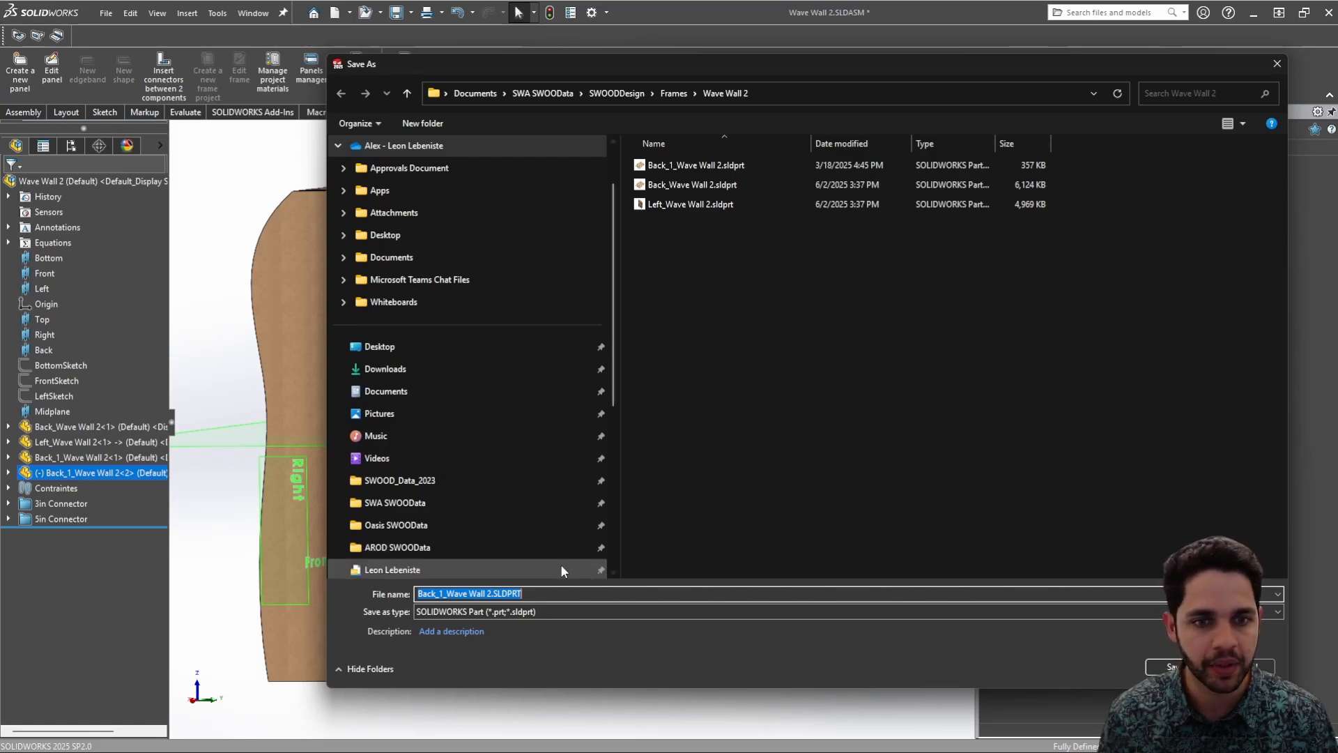
pyautogui.click(492, 594)
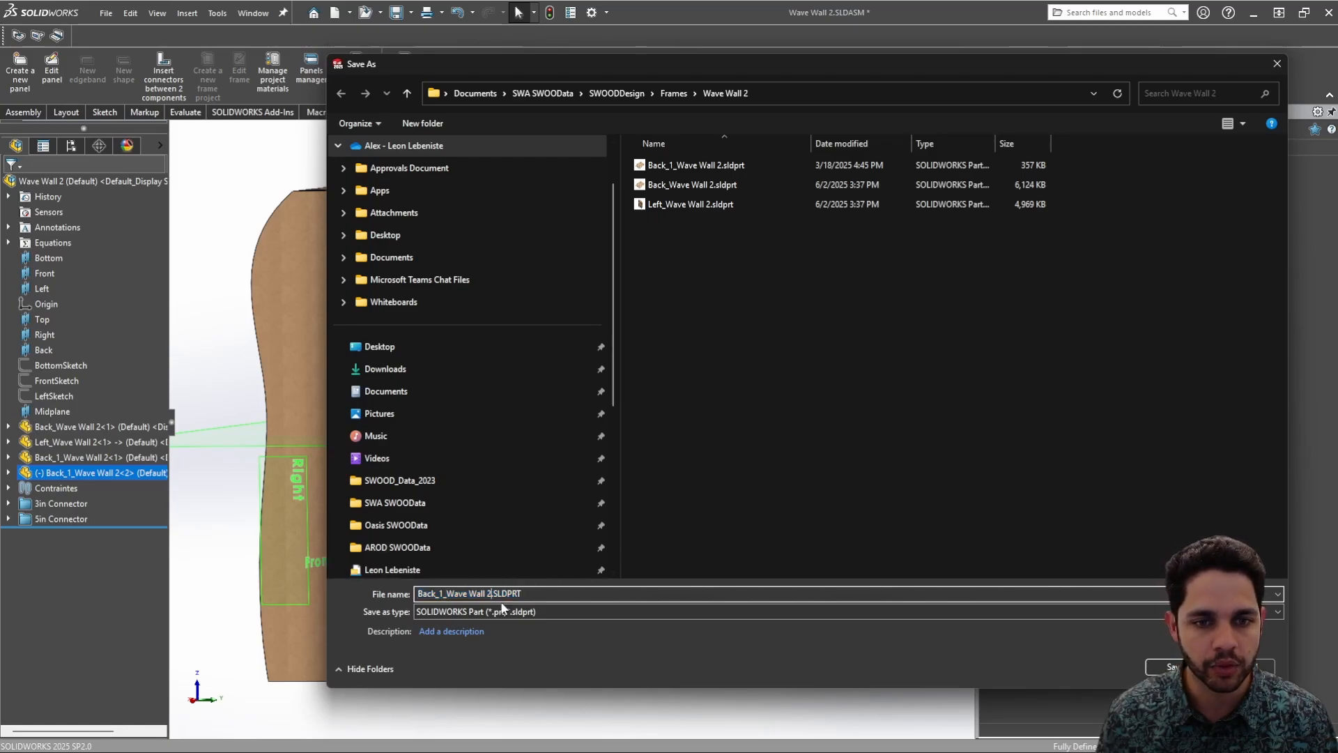
pyautogui.click(445, 594)
pyautogui.press('BackSpace')
pyautogui.write('2')
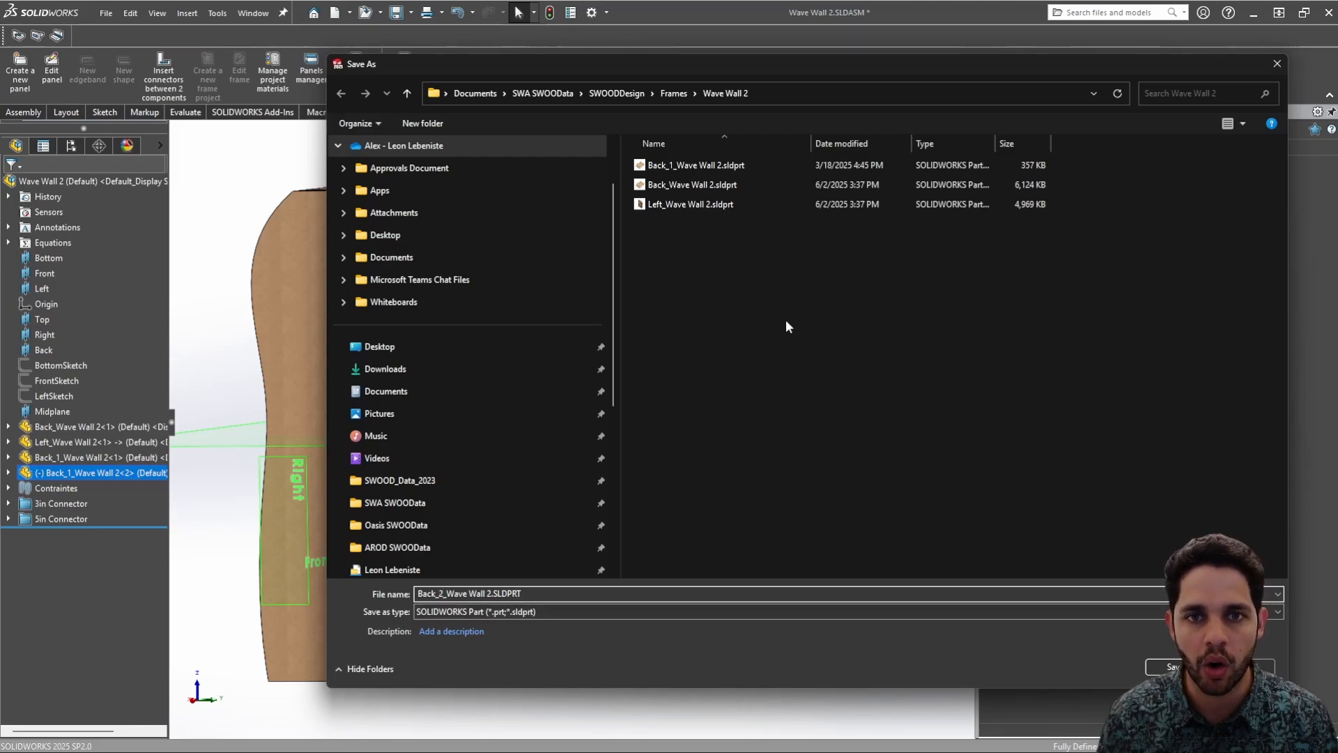
pyautogui.press('Return')
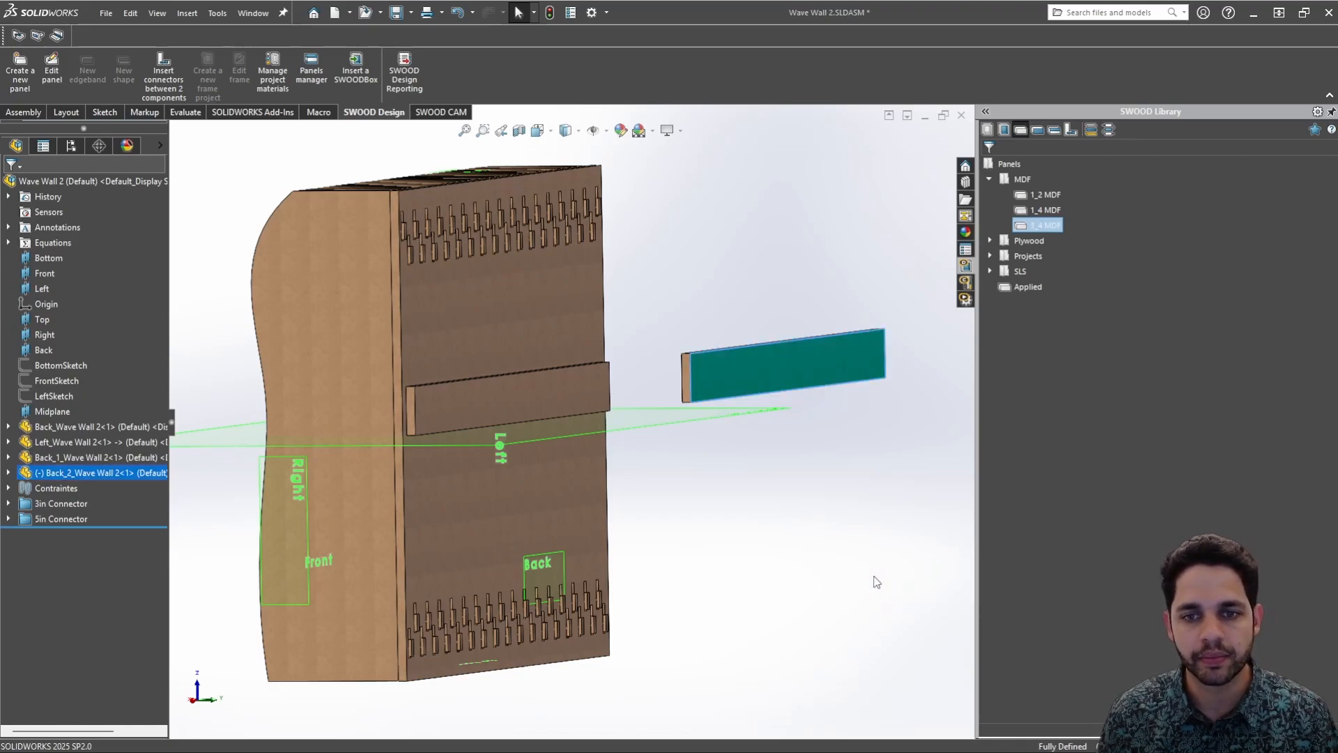
# Move the copied strip below the original and mate its inner face coincident with the back panel's face
pyautogui.moveTo(767, 366); pyautogui.dragTo(631, 456)
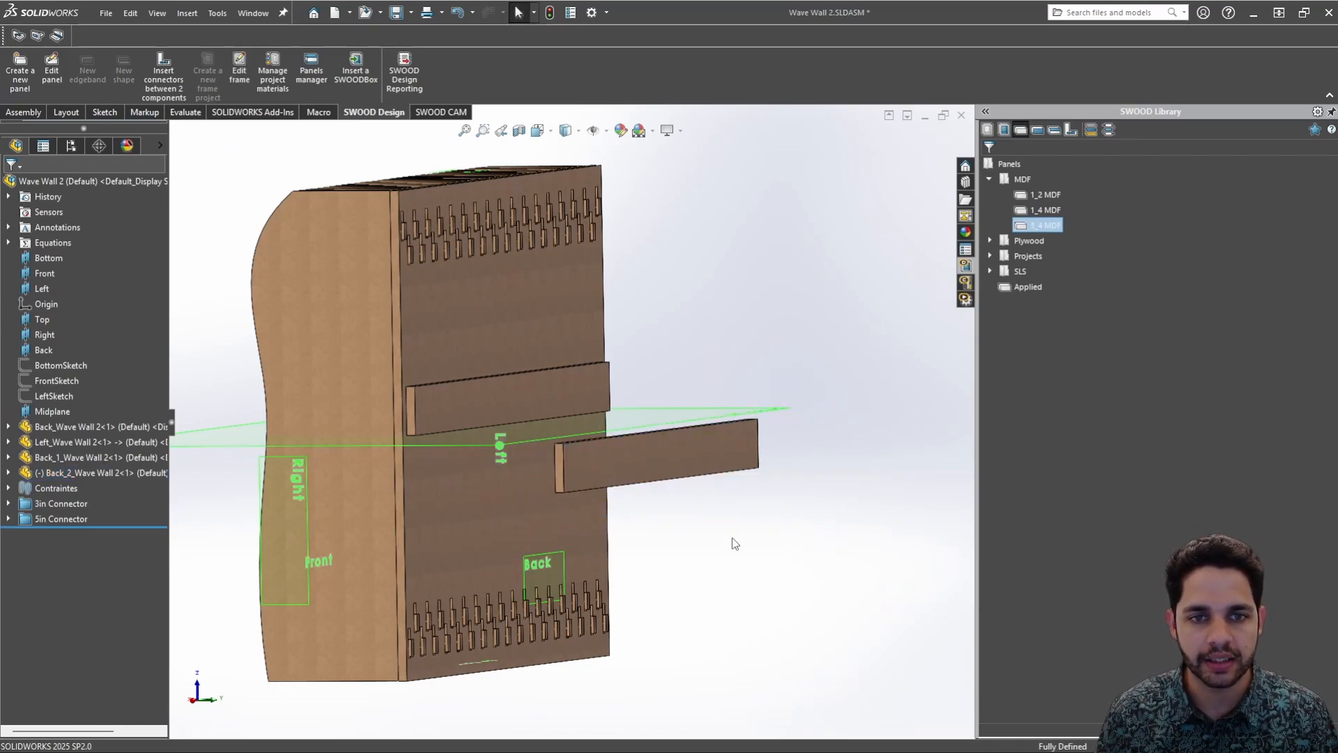
pyautogui.moveTo(732, 541); pyautogui.dragTo(492, 482, button='middle')
pyautogui.click(547, 462)
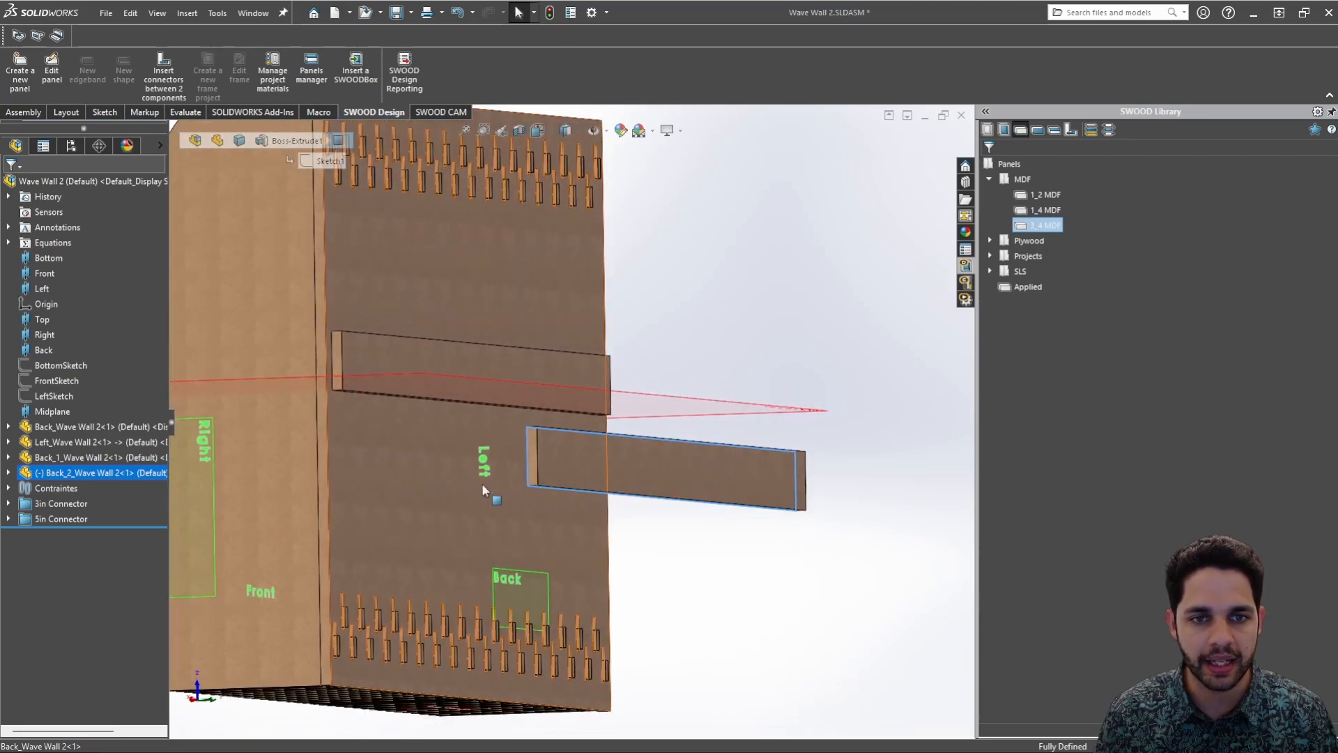
pyautogui.keyDown('ctrl'); pyautogui.click(483, 485); pyautogui.keyUp('ctrl')
pyautogui.click(525, 472)
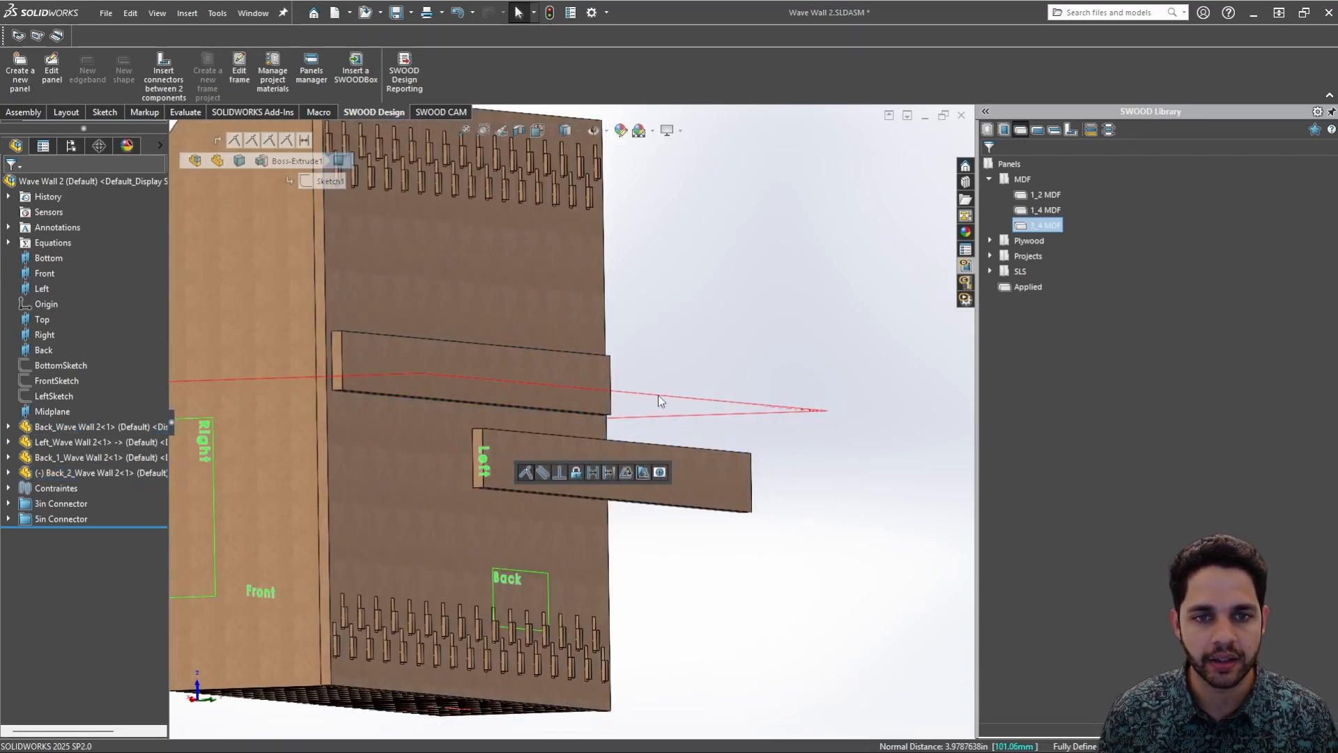
# Show the Right plane of the original strip, Back_1_Wave Wall 2
pyautogui.scroll(3, 658, 394)
pyautogui.moveTo(676, 401); pyautogui.dragTo(670, 446, button='middle')
pyautogui.scroll(-5, 546, 445)
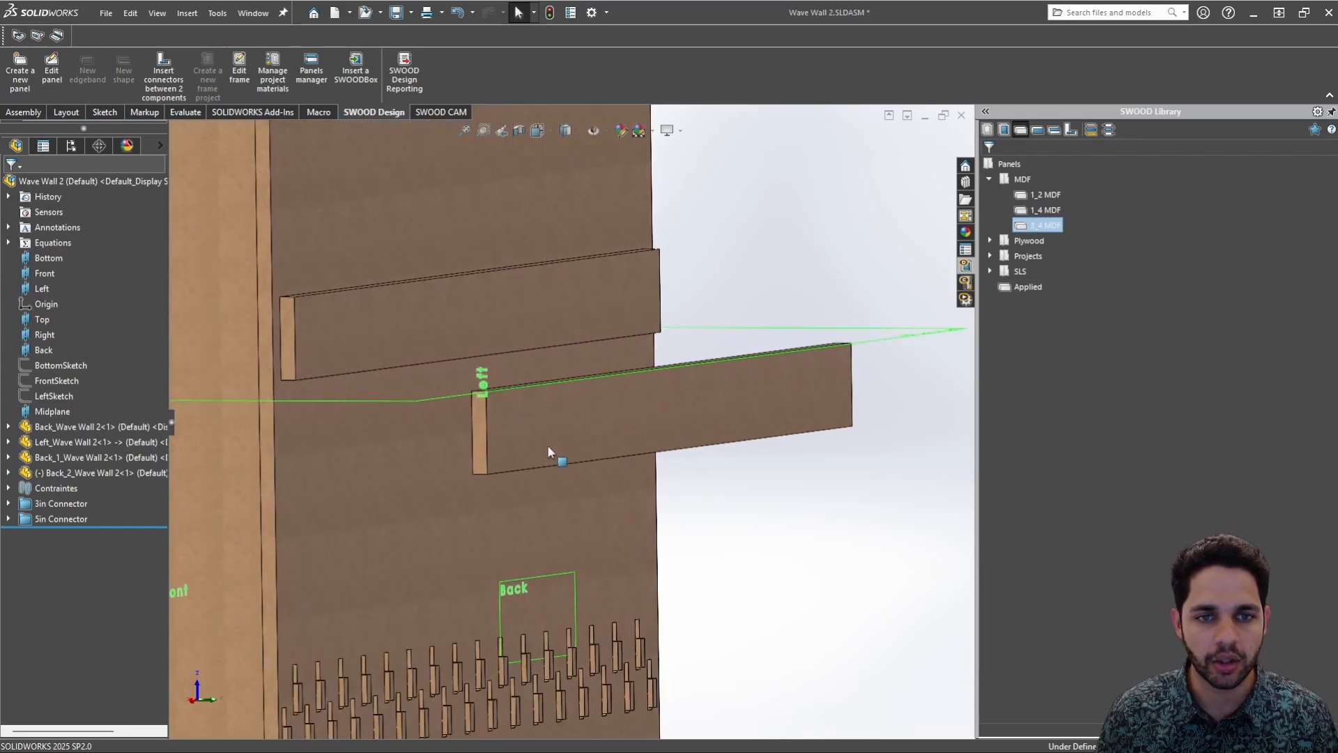
pyautogui.click(549, 452)
pyautogui.click(52, 411)
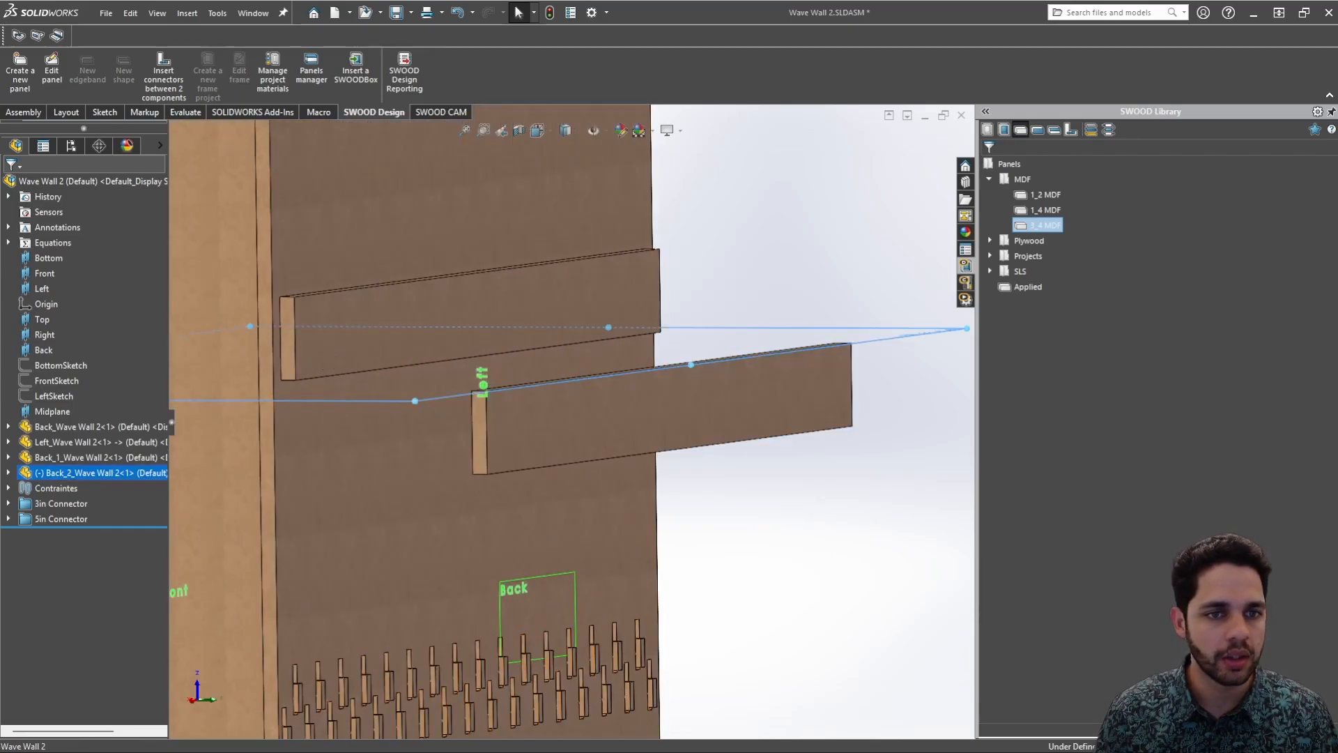
pyautogui.click(337, 303)
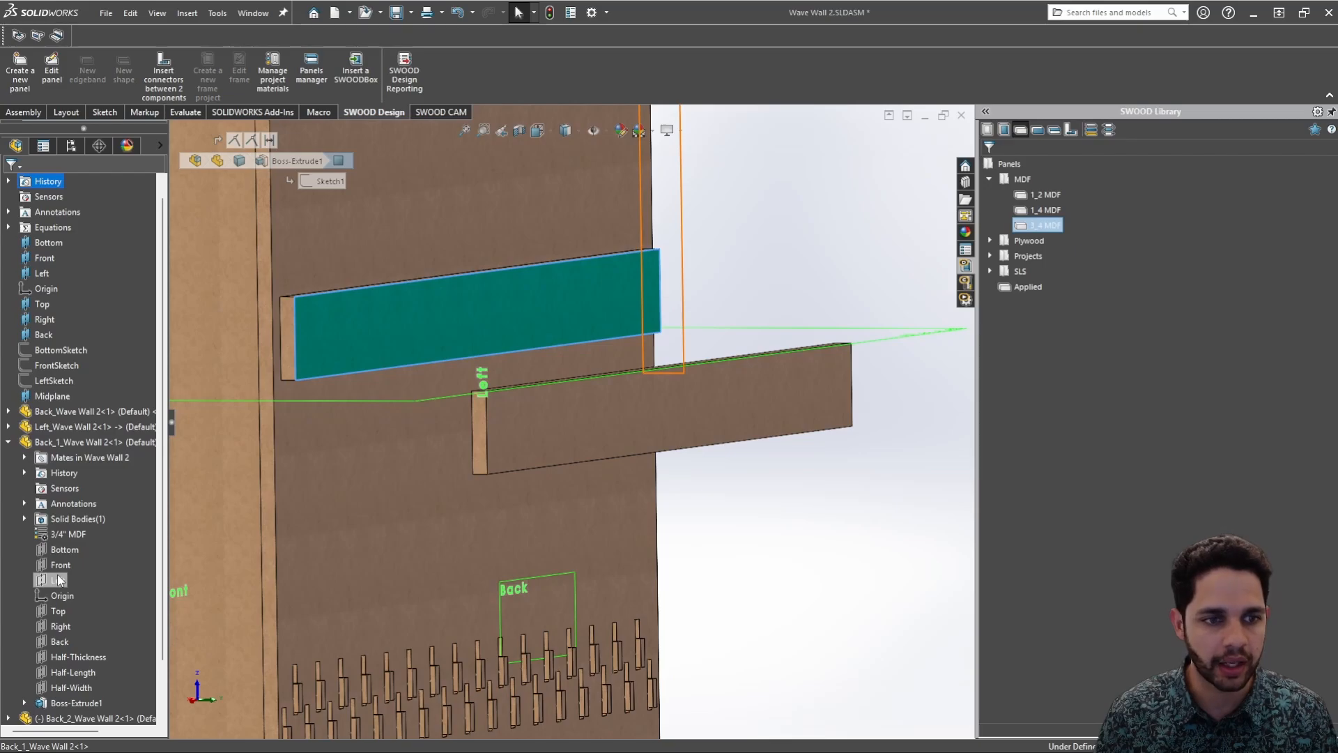
pyautogui.click(56, 626)
pyautogui.rightClick(56, 626)
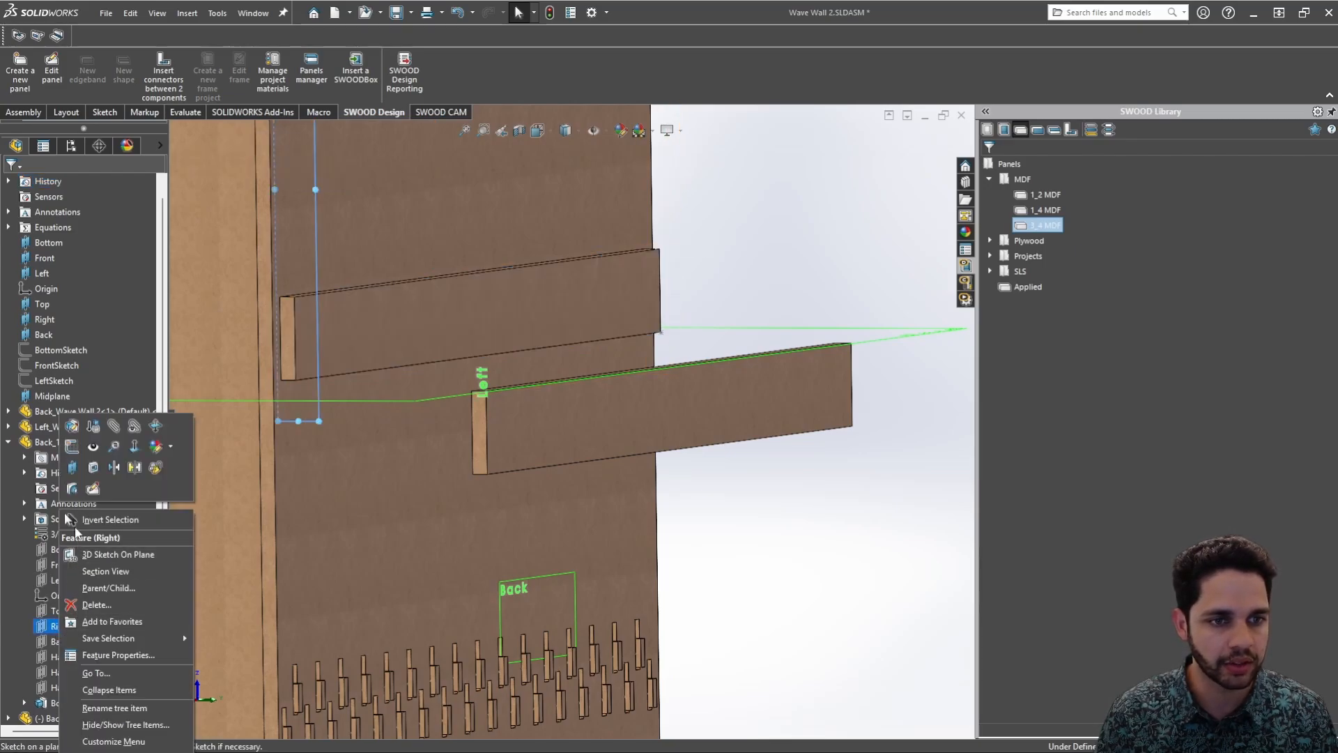
pyautogui.click(93, 449)
# Mate the copied strip's Right plane coincident with the original strip's Right plane
pyautogui.click(517, 424)
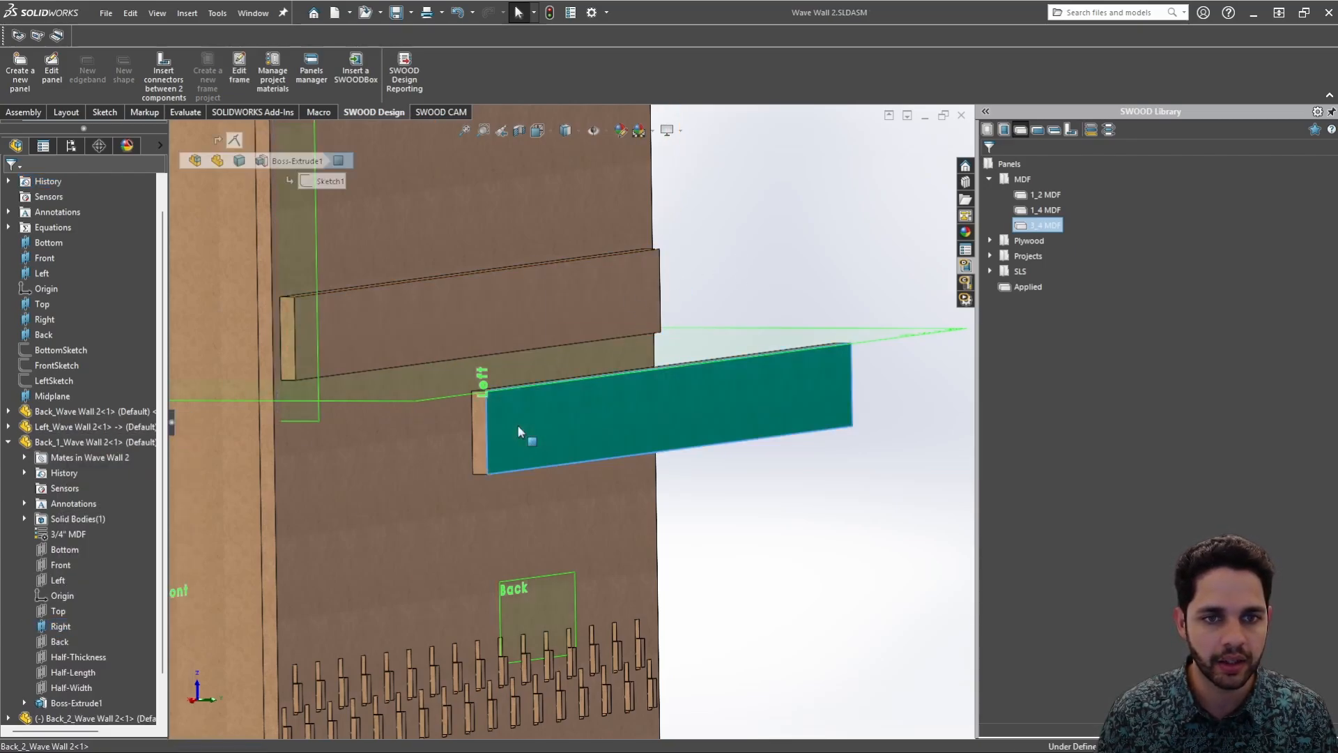
pyautogui.click(9, 703)
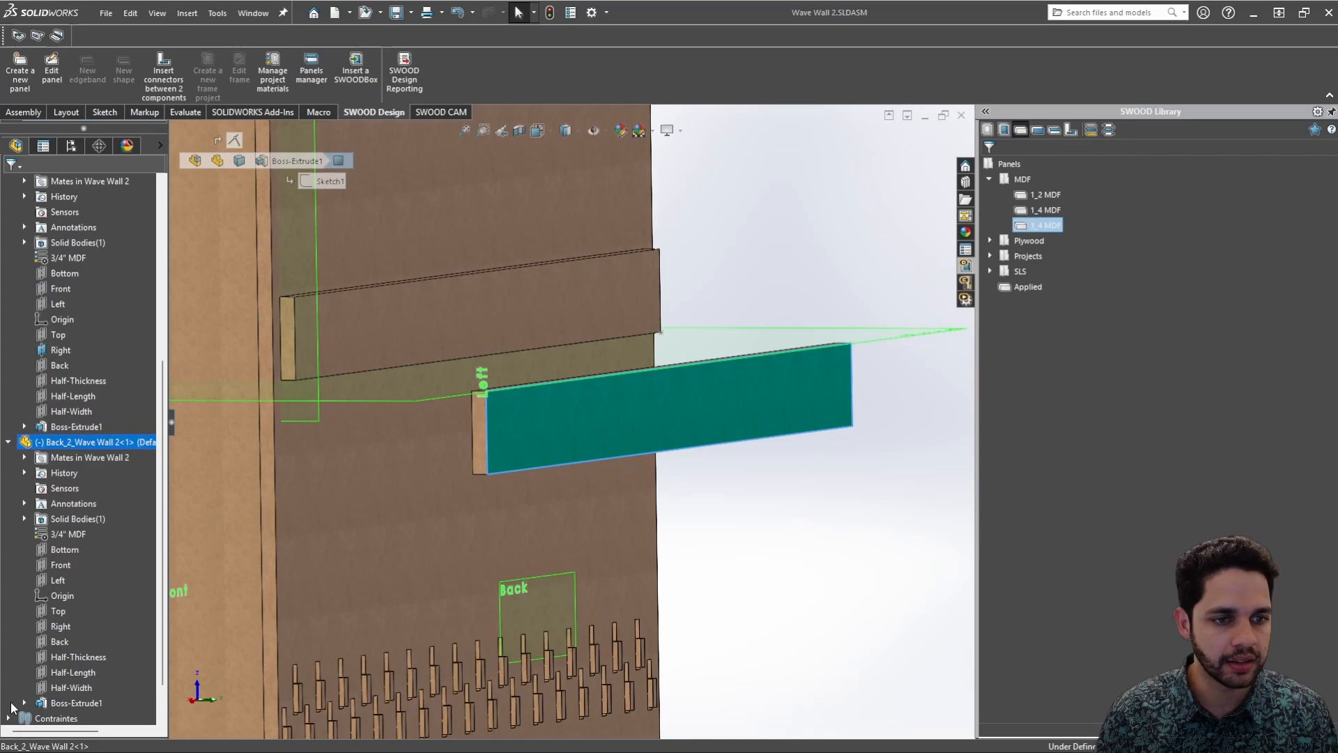
pyautogui.click(61, 626)
pyautogui.keyDown('ctrl'); pyautogui.click(316, 349); pyautogui.keyUp('ctrl')
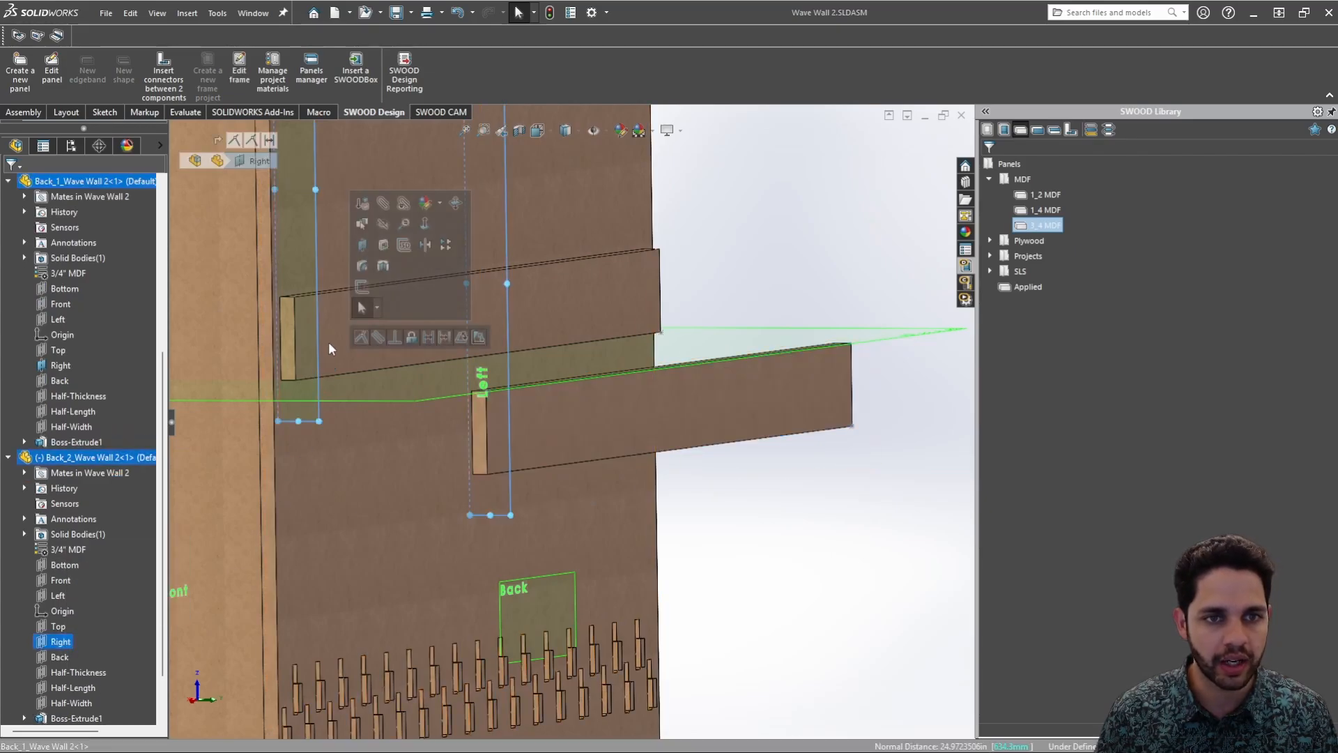
pyautogui.click(360, 337)
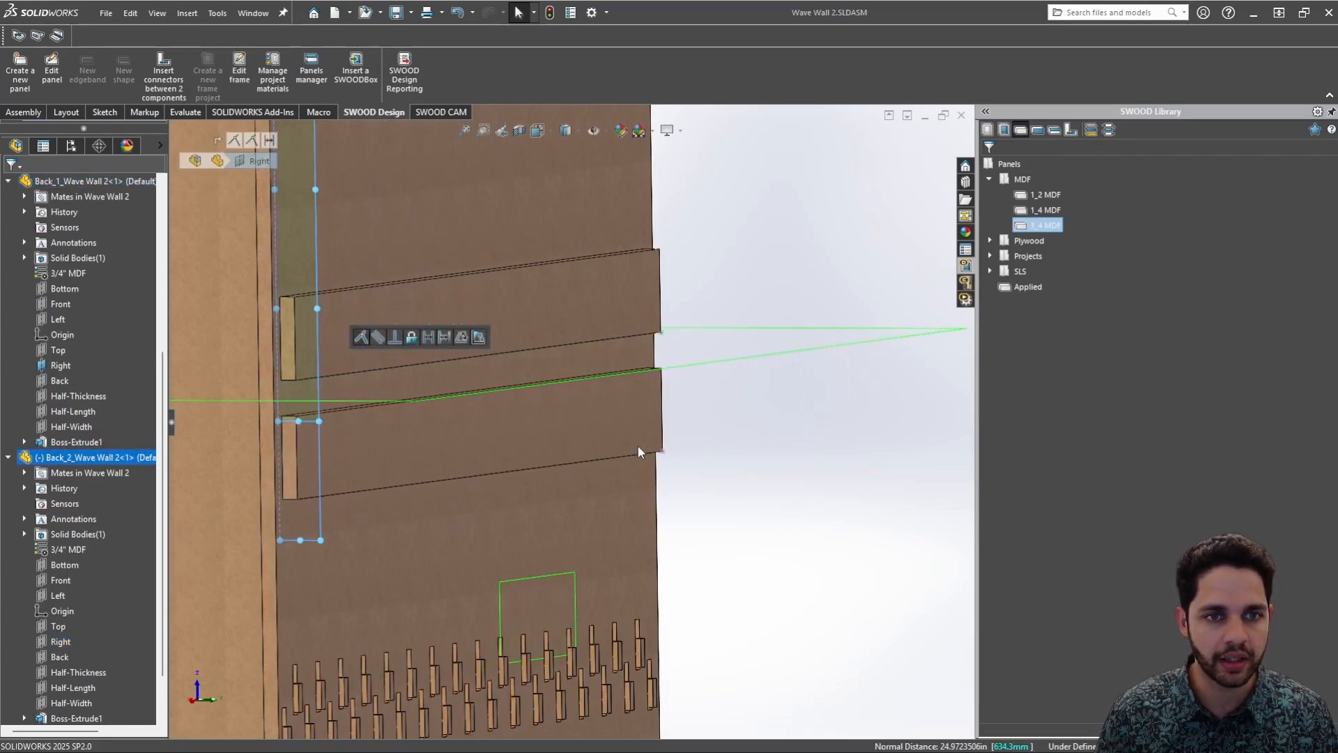
pyautogui.click(747, 433)
# Mate the copied strip's Back plane coincident with the assembly's Midplane
pyautogui.click(471, 437)
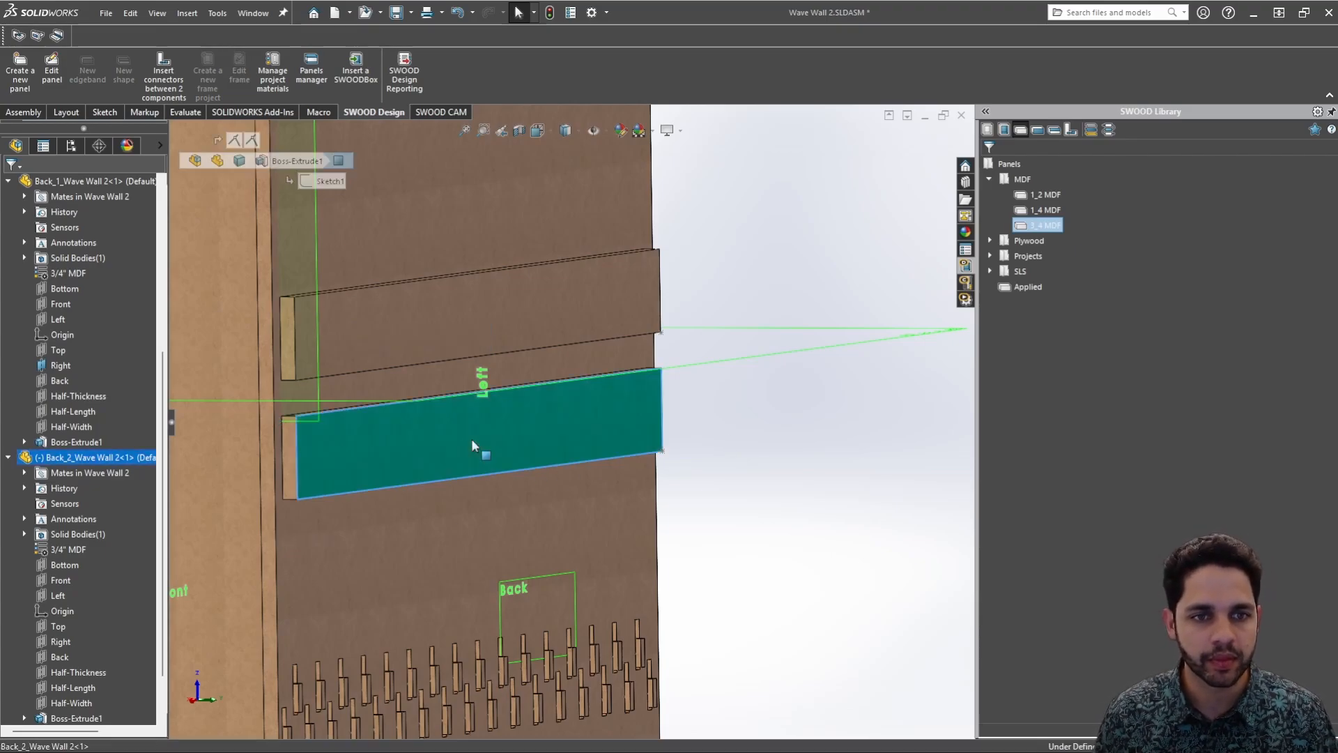
pyautogui.click(762, 469)
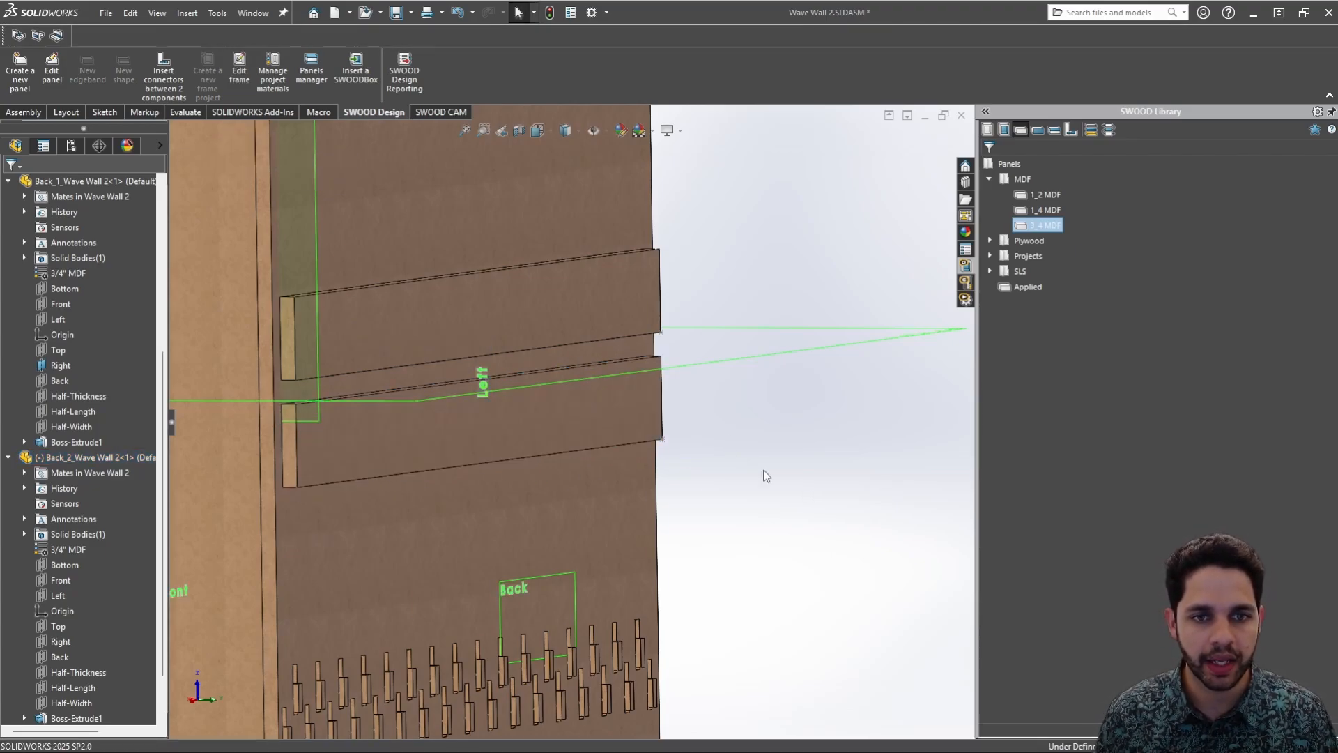
pyautogui.click(610, 381)
pyautogui.click(358, 441)
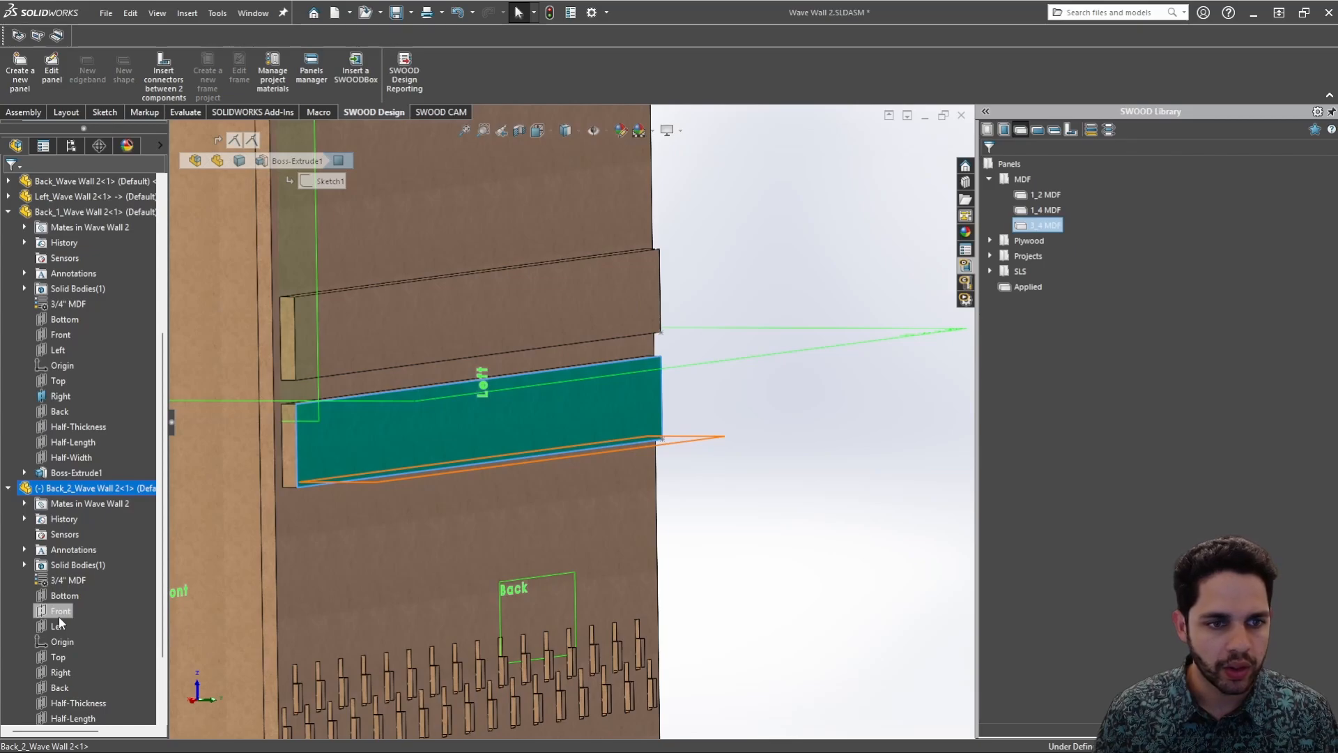
pyautogui.click(57, 688)
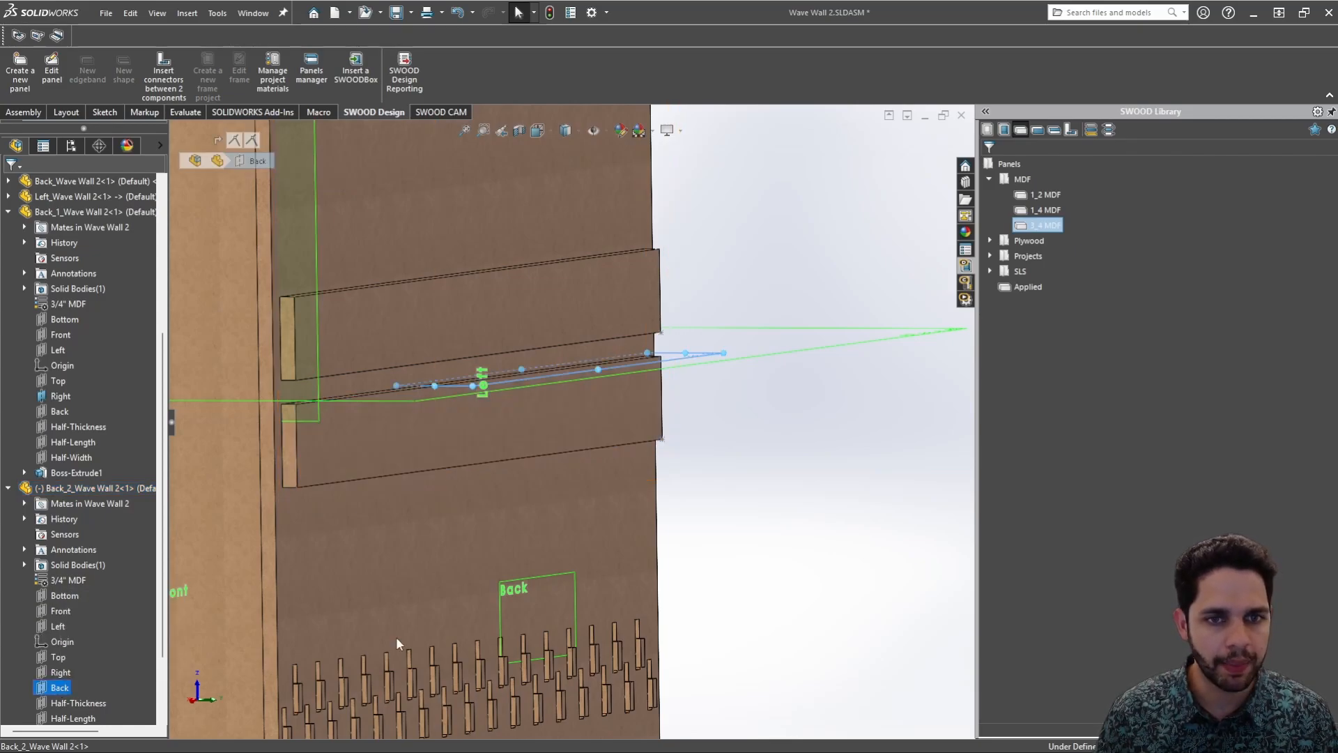
pyautogui.keyDown('ctrl'); pyautogui.click(922, 335); pyautogui.keyUp('ctrl')
pyautogui.click(962, 324)
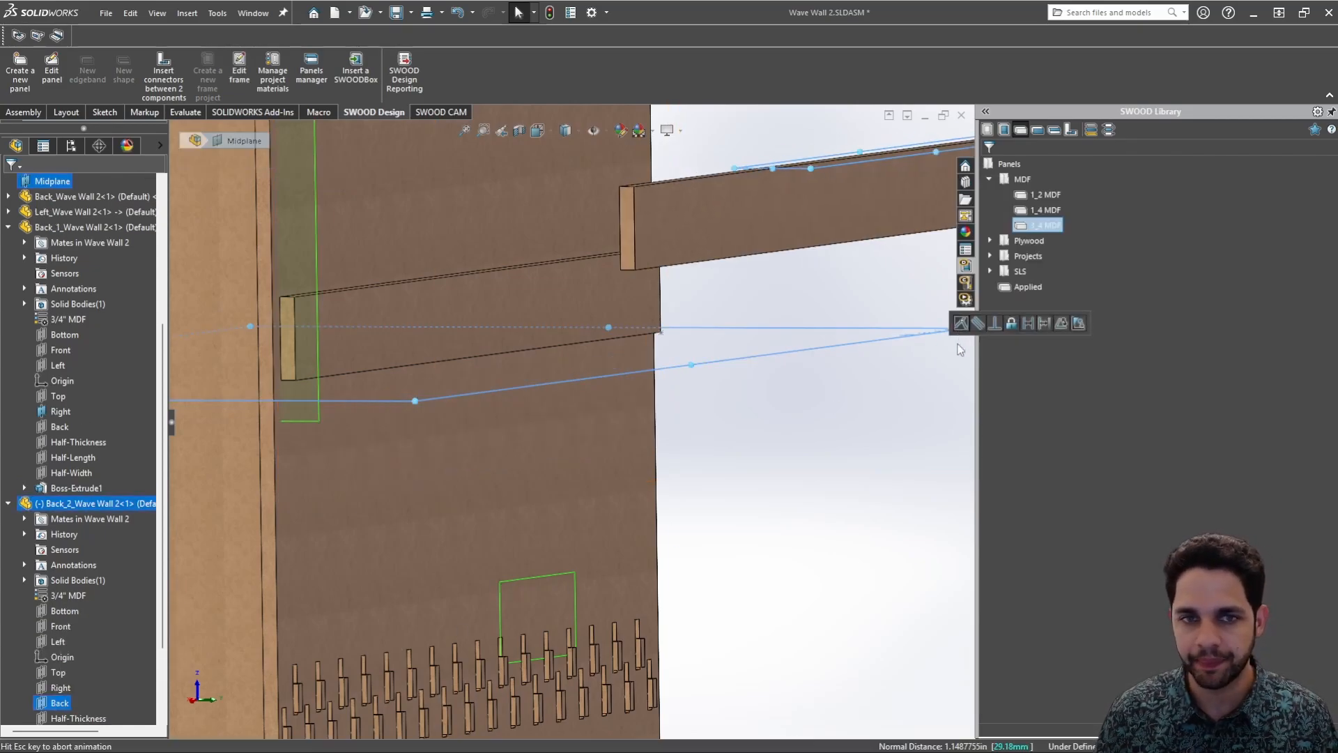
pyautogui.click(702, 437)
# Hide all reference planes in the assembly view
pyautogui.moveTo(700, 421)
pyautogui.mouseDown(button='middle')
pyautogui.moveTo(565, 418)
pyautogui.moveTo(549, 380)
pyautogui.mouseUp(button='middle')
pyautogui.moveTo(737, 485); pyautogui.dragTo(678, 425, button='middle')
pyautogui.scroll(-4, 541, 369)
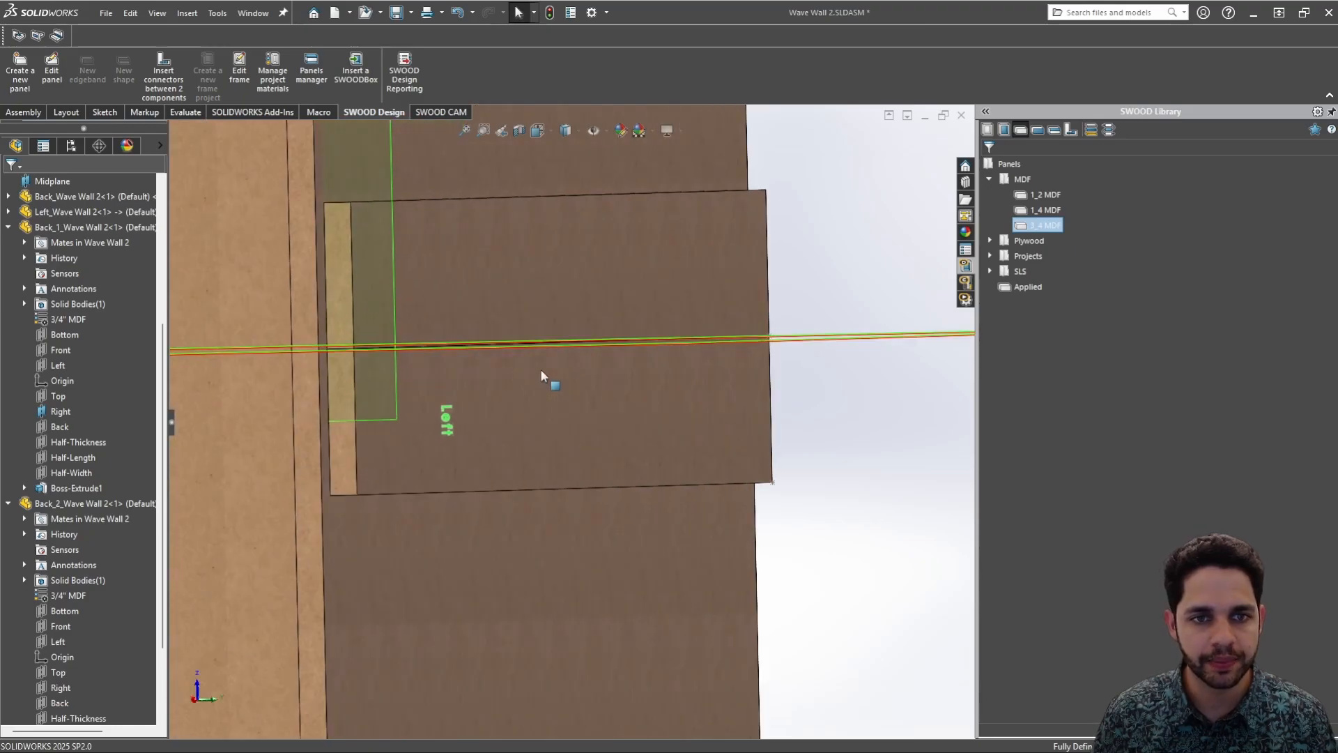
pyautogui.moveTo(541, 369); pyautogui.dragTo(636, 399, button='middle')
pyautogui.scroll(3, 633, 404)
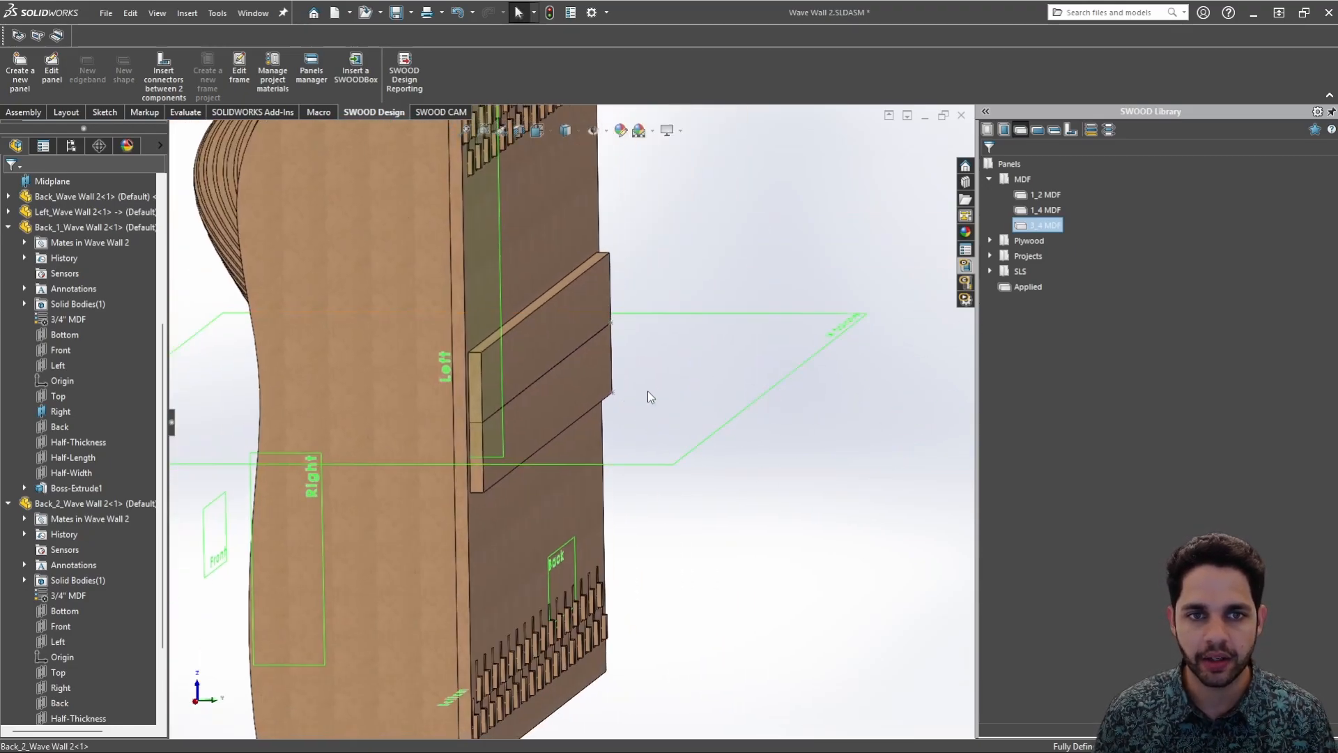
pyautogui.moveTo(723, 290); pyautogui.dragTo(756, 344, button='middle')
pyautogui.click(606, 131)
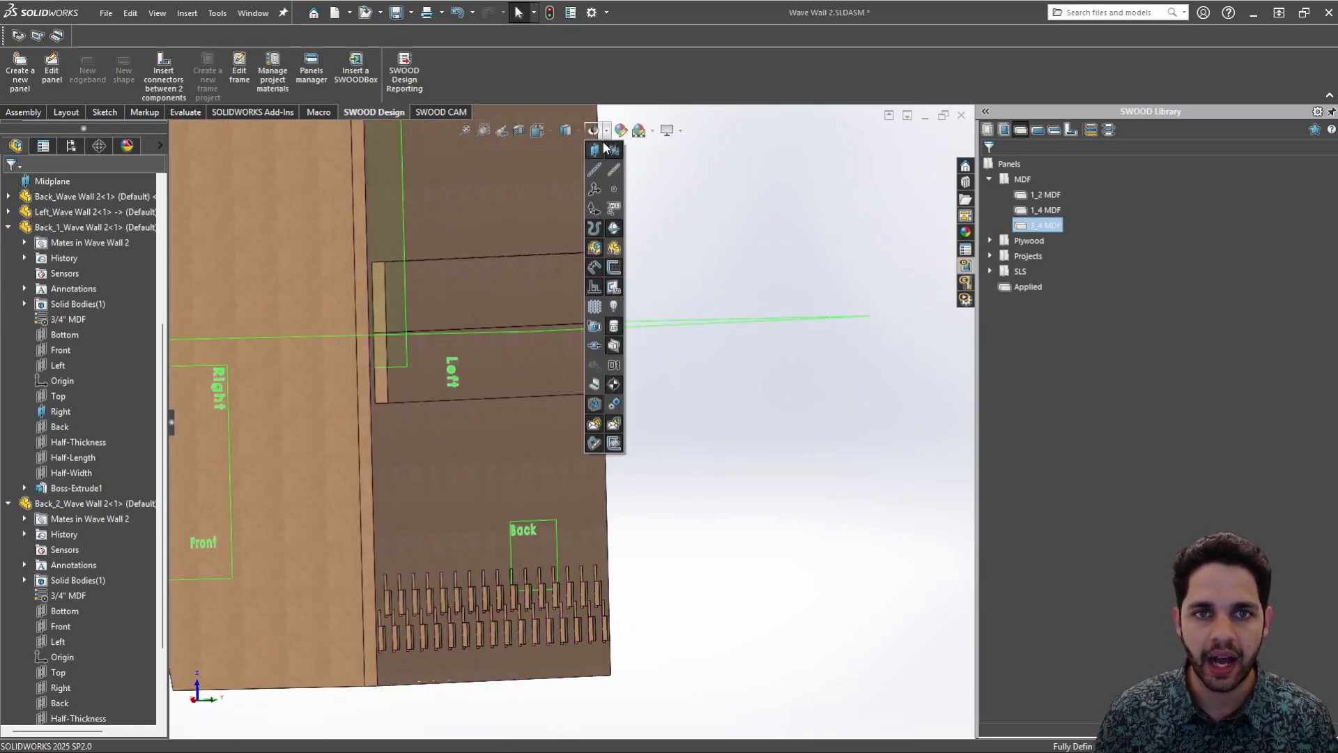
pyautogui.click(597, 149)
pyautogui.click(732, 210)
pyautogui.scroll(-3, 481, 306)
pyautogui.moveTo(487, 315)
pyautogui.mouseDown(button='middle')
pyautogui.moveTo(487, 290)
pyautogui.moveTo(487, 334)
pyautogui.moveTo(511, 326)
pyautogui.mouseUp(button='middle')
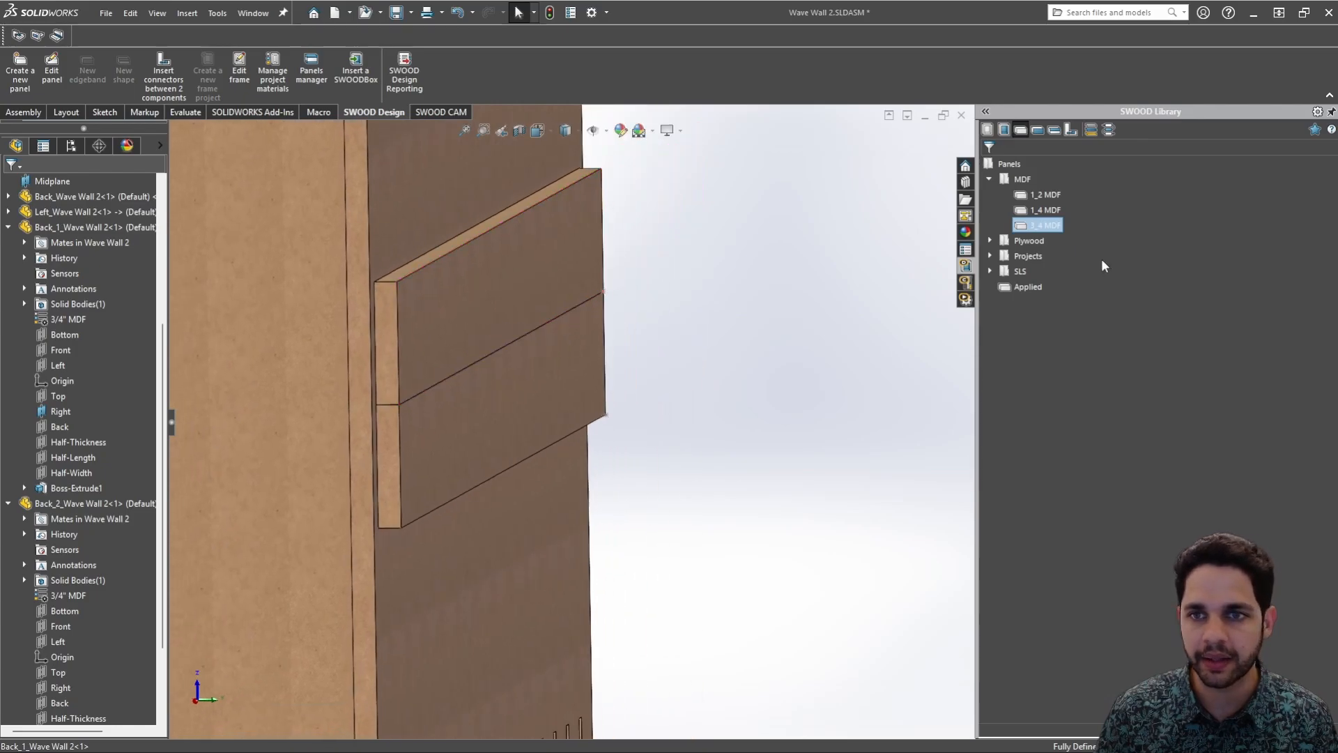
# Insert a Rabbet connector from the library's connectors between the two back strips, with a 0.5 in depth located at the edge
pyautogui.click(1070, 130)
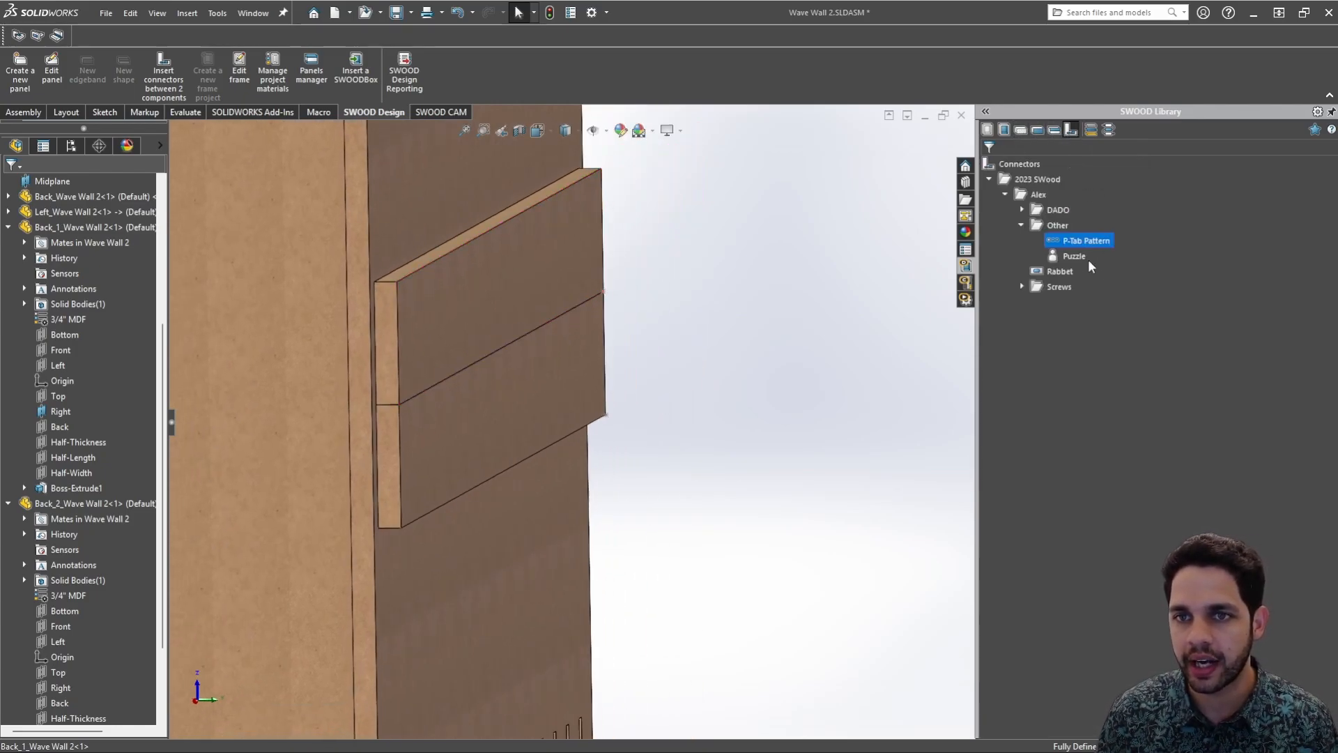
pyautogui.click(1022, 223)
pyautogui.rightClick(1054, 244)
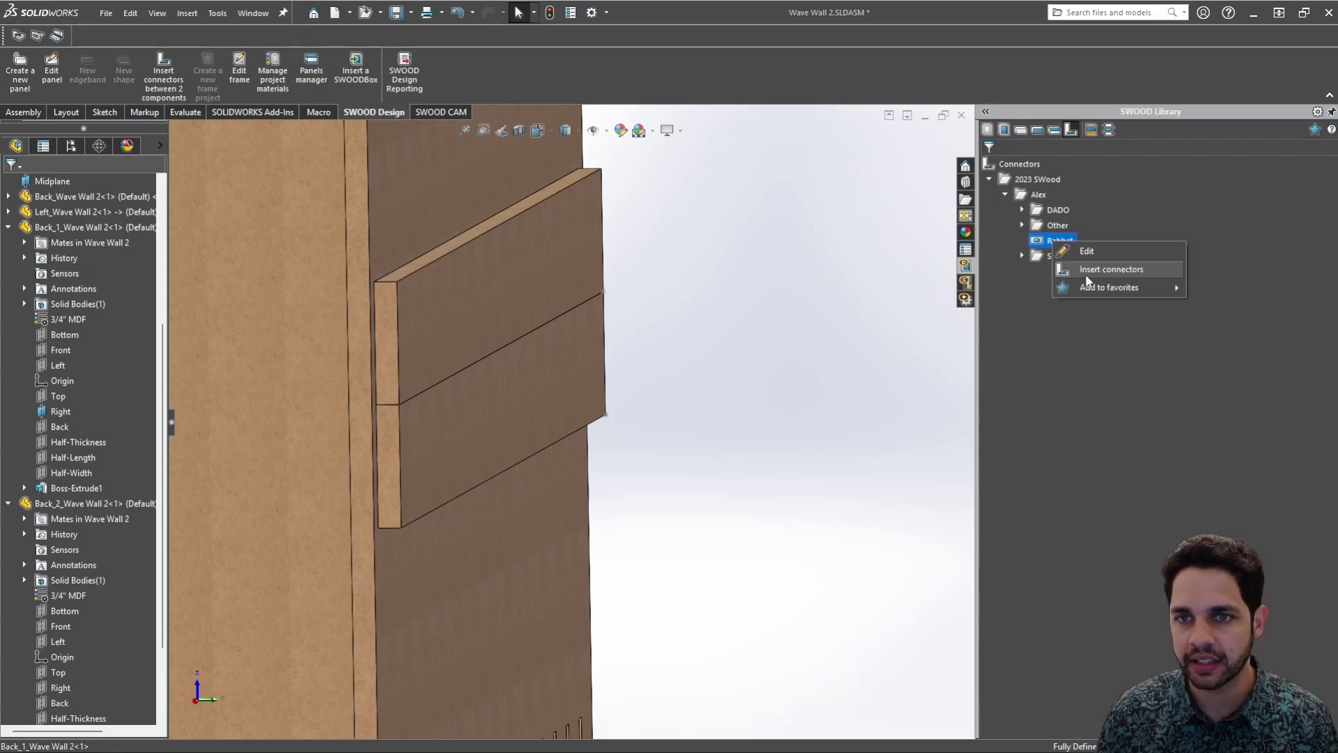
pyautogui.click(1089, 273)
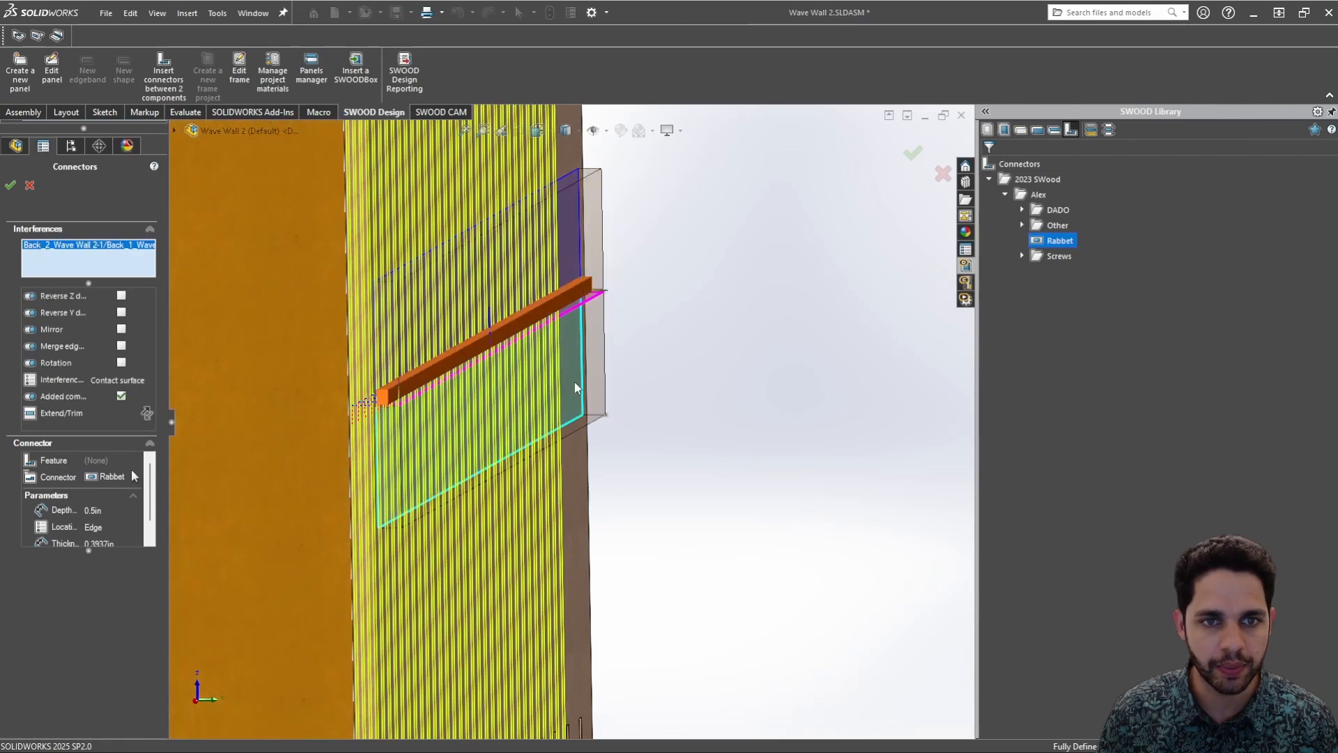
pyautogui.moveTo(581, 367); pyautogui.dragTo(588, 357, button='middle')
pyautogui.scroll(-3, 497, 374)
pyautogui.moveTo(497, 374); pyautogui.dragTo(495, 376, button='middle')
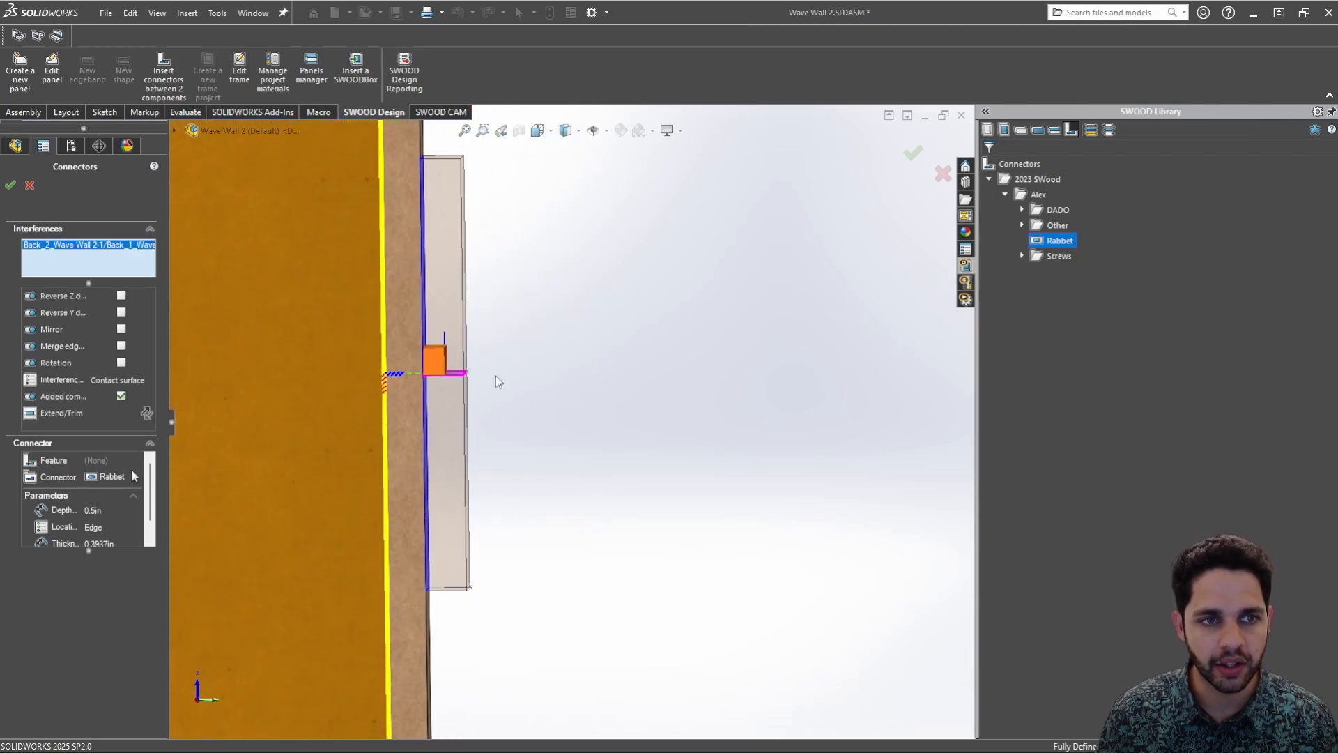
pyautogui.click(11, 186)
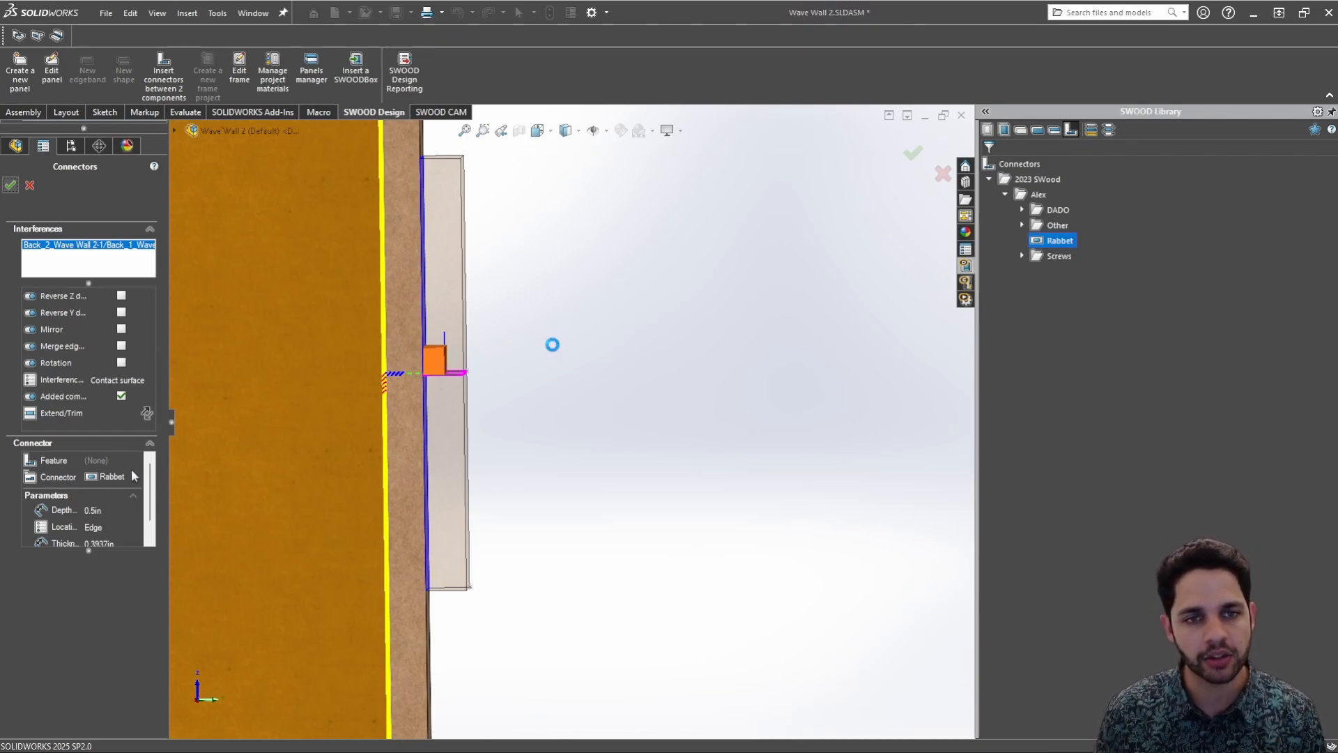
pyautogui.click(553, 345)
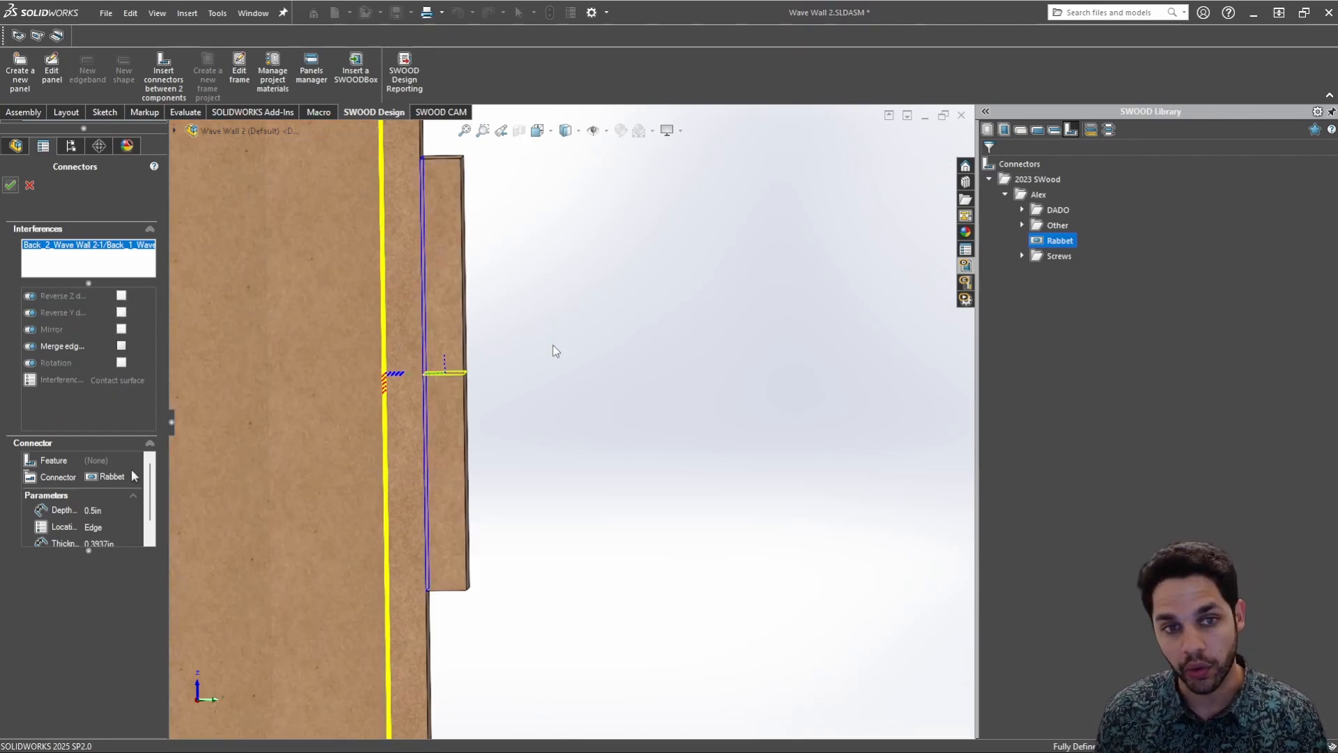
pyautogui.click(10, 185)
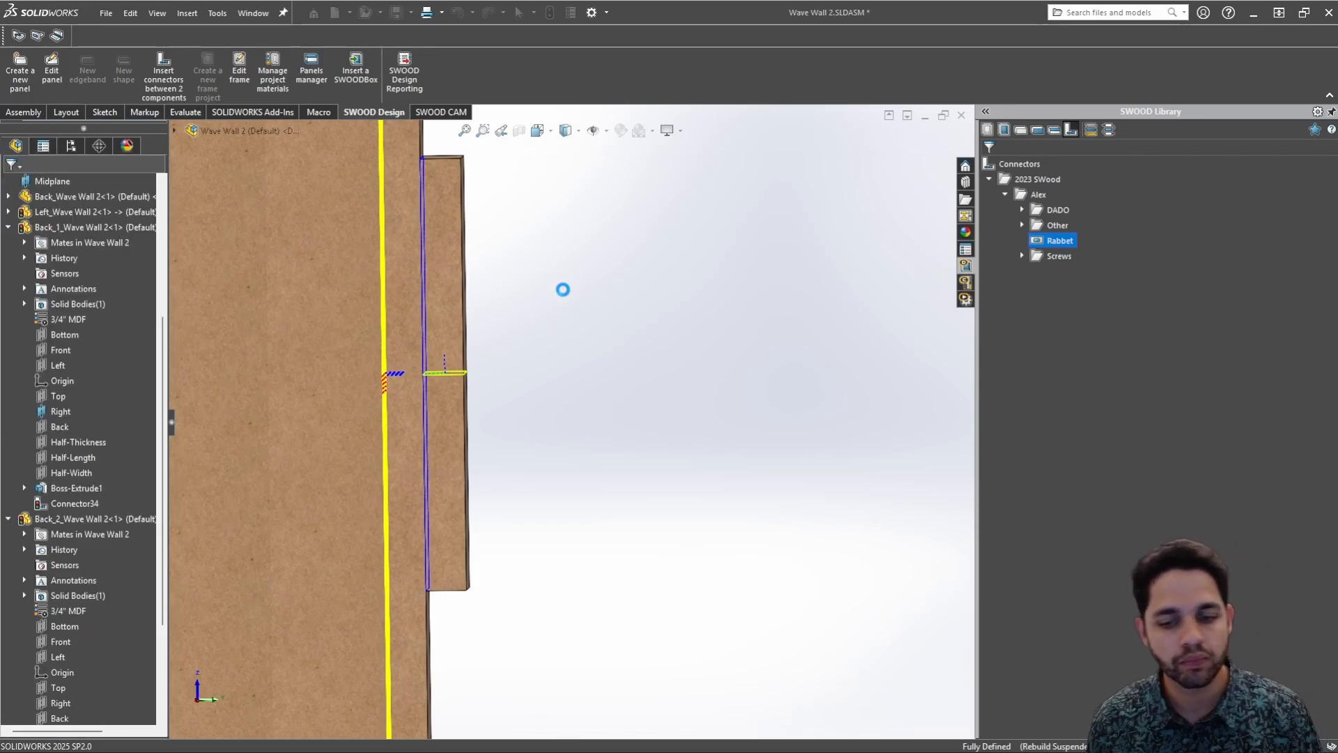
# Examine the rabbet profile at the end of the two back strips and their position against the back panel
pyautogui.moveTo(509, 375); pyautogui.dragTo(326, 386, button='middle')
pyautogui.scroll(-7, 321, 382)
pyautogui.scroll(3, 497, 471)
pyautogui.moveTo(495, 469); pyautogui.dragTo(490, 469, button='middle')
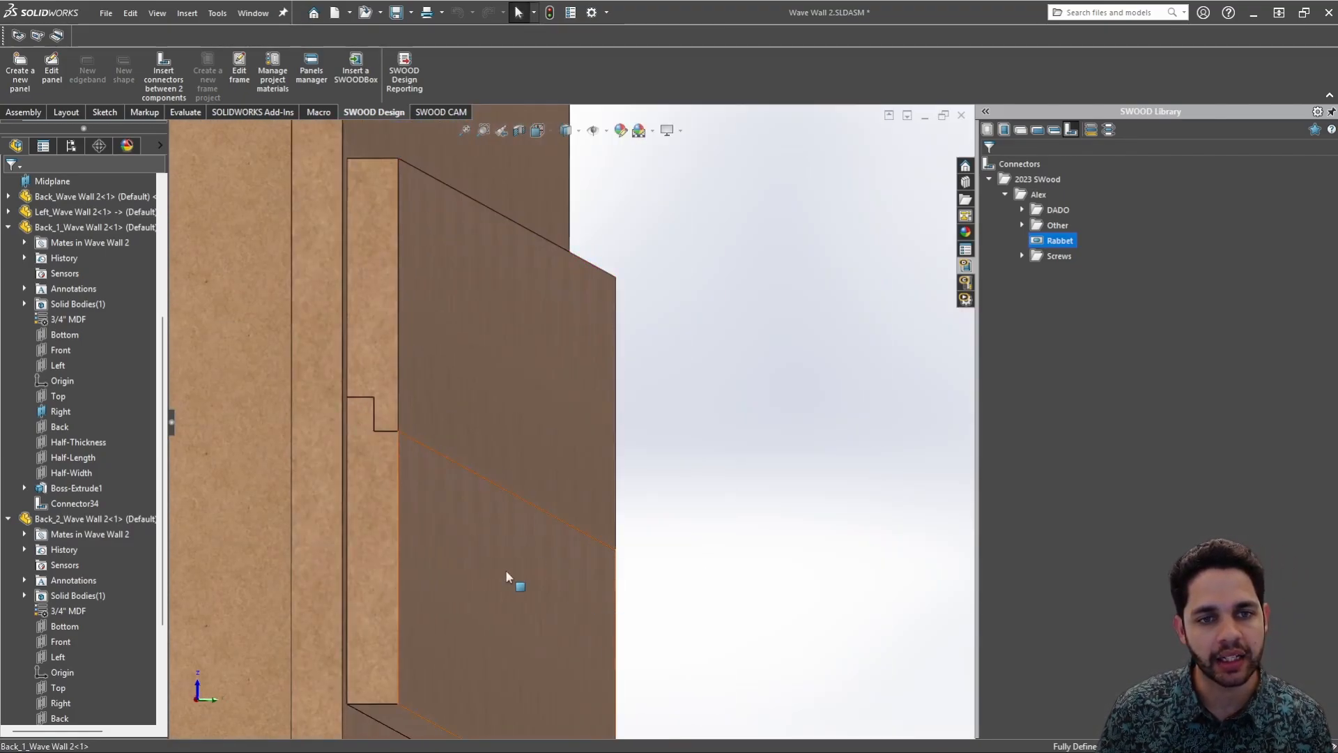
pyautogui.click(503, 320)
pyautogui.scroll(3, 516, 258)
pyautogui.click(524, 215)
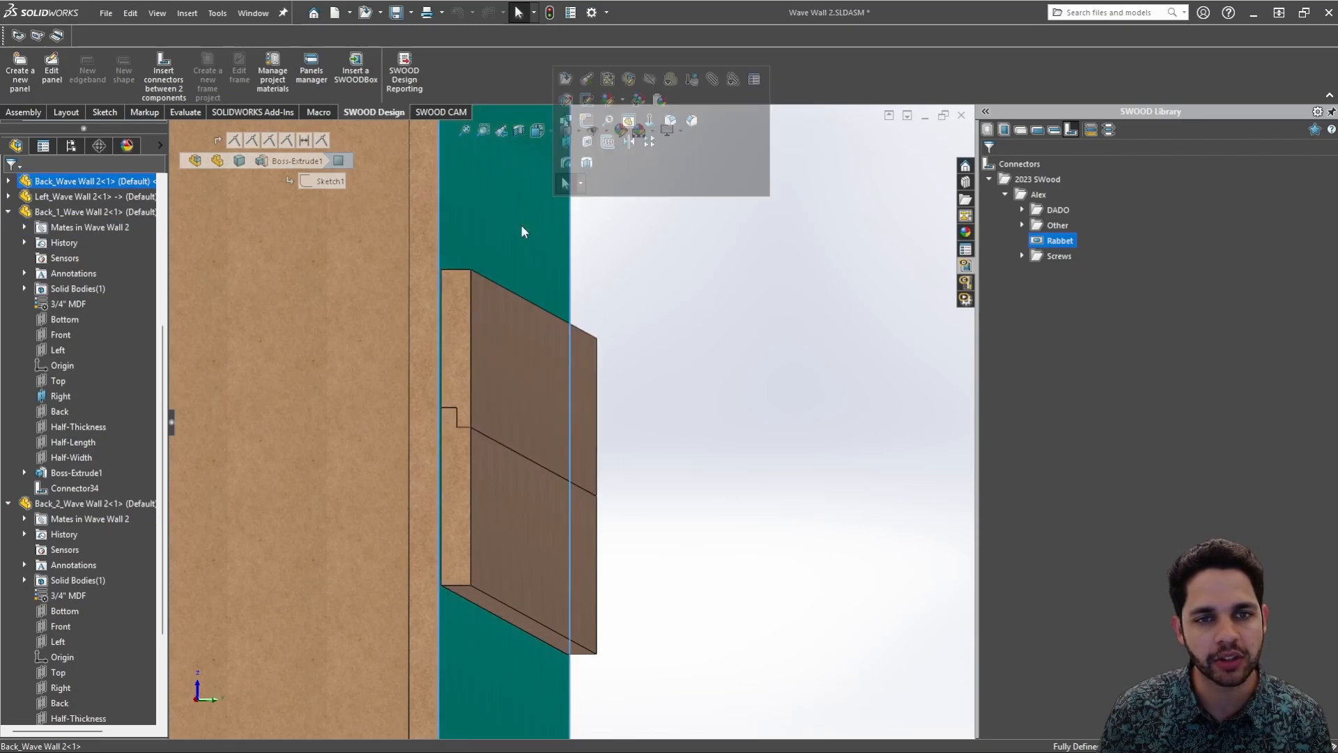
pyautogui.click(638, 488)
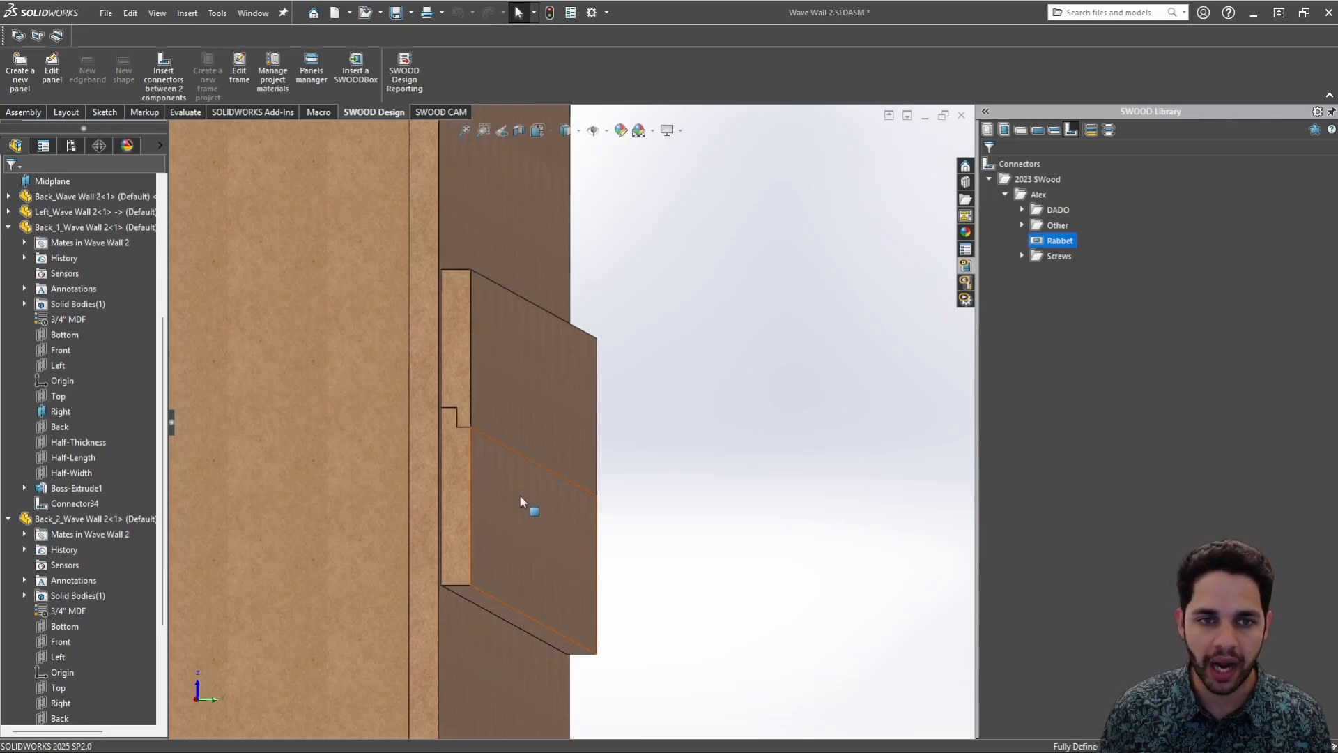
# Inspect the back panel, its rows of tab joints and the two rabbeted strips from behind the wave wall
pyautogui.scroll(8, 520, 495)
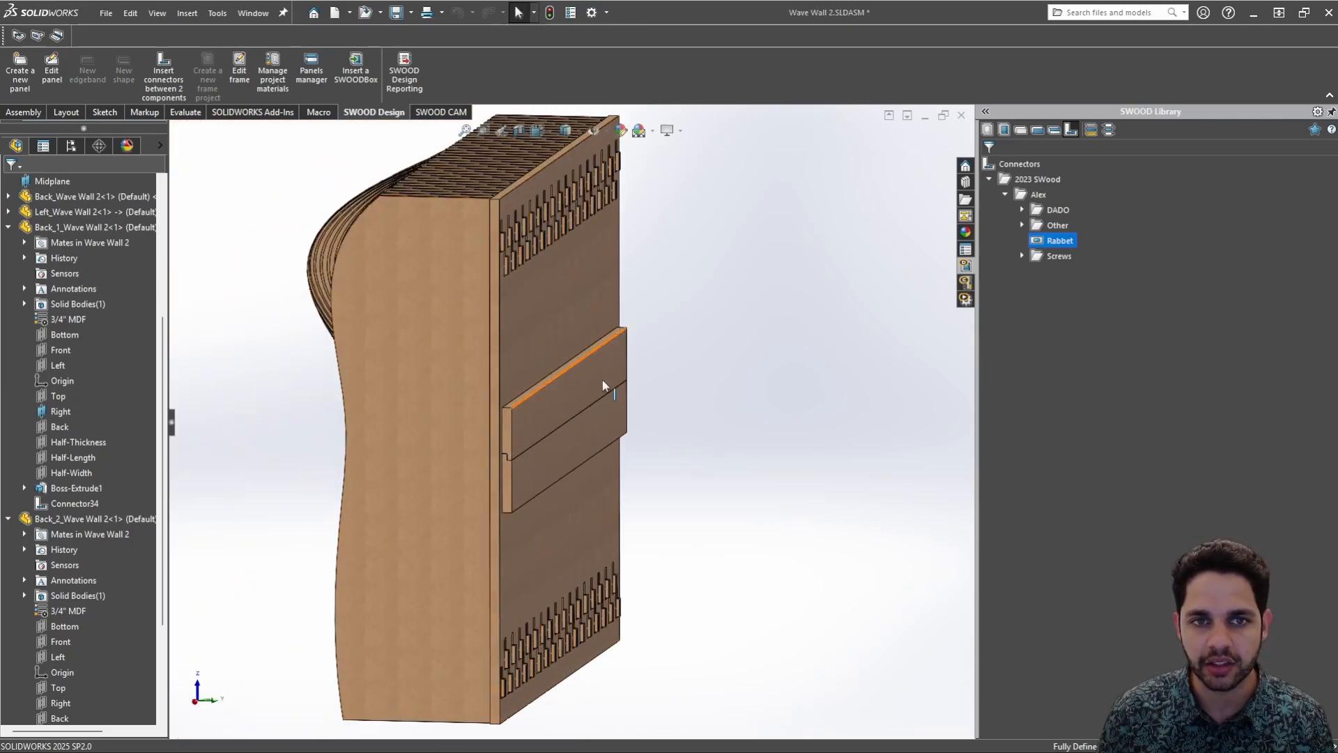
pyautogui.scroll(-5, 599, 327)
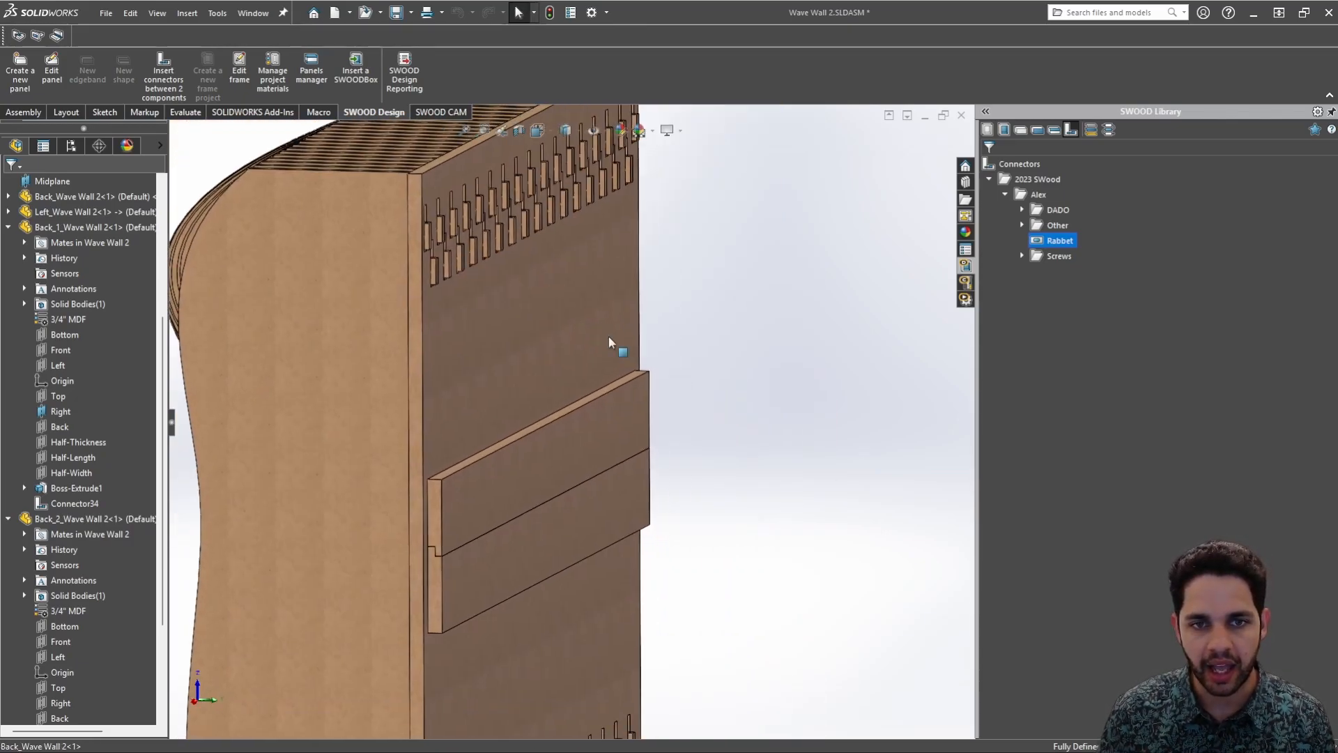
pyautogui.scroll(2, 609, 336)
pyautogui.moveTo(609, 336); pyautogui.dragTo(593, 406, button='middle')
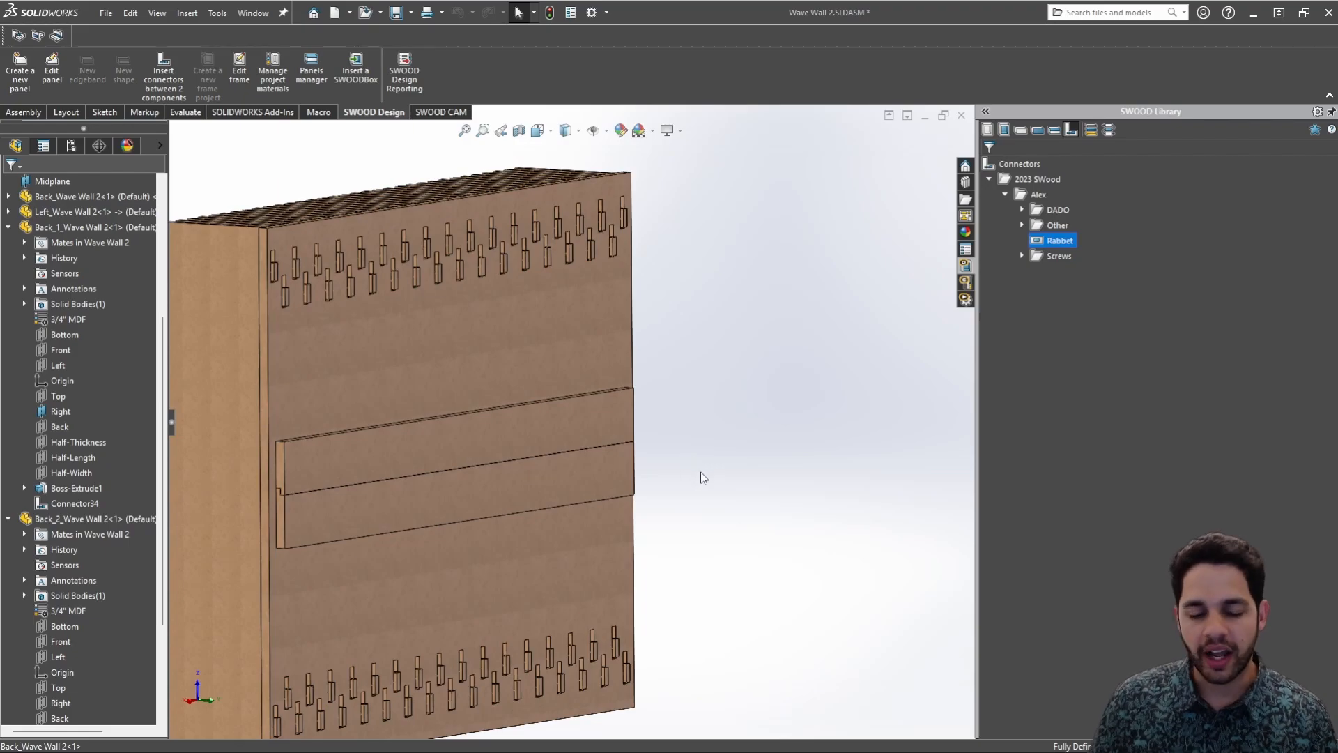
pyautogui.scroll(1, 499, 550)
pyautogui.moveTo(499, 551); pyautogui.dragTo(514, 547, button='middle')
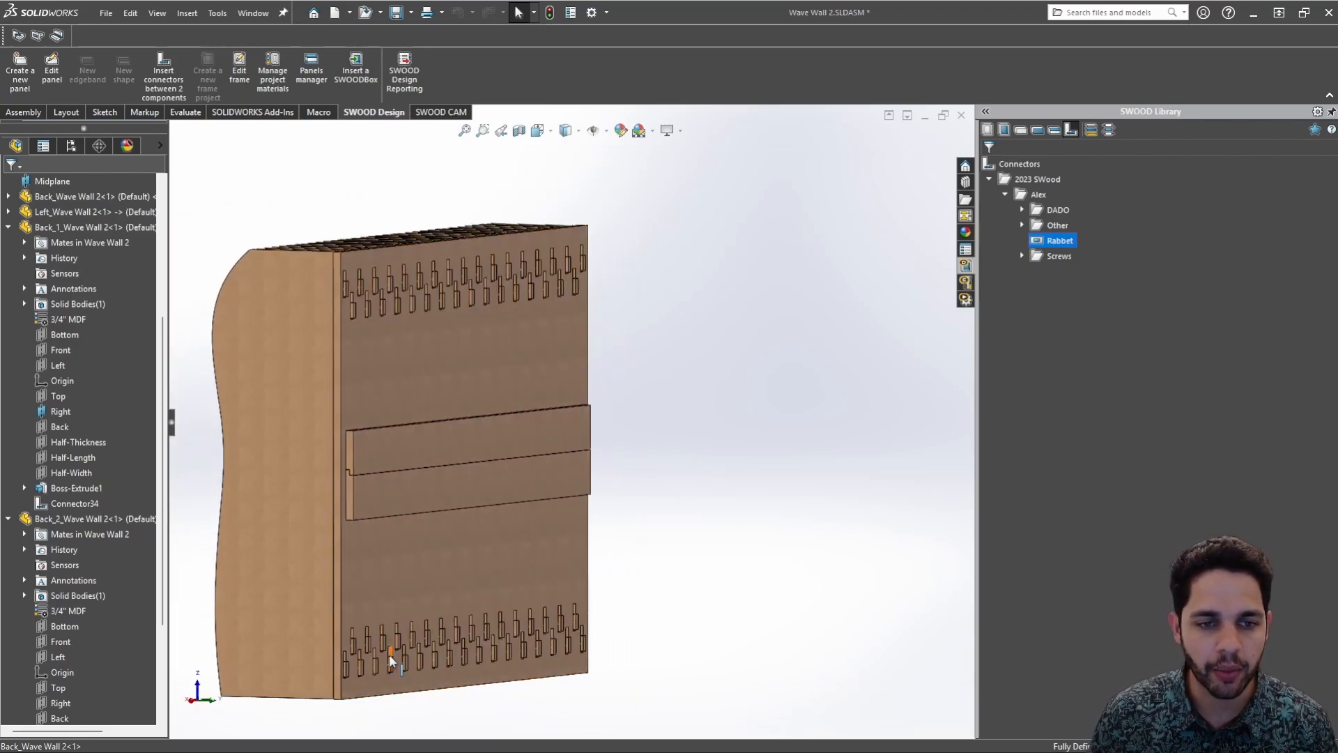
pyautogui.moveTo(384, 623); pyautogui.dragTo(404, 560)
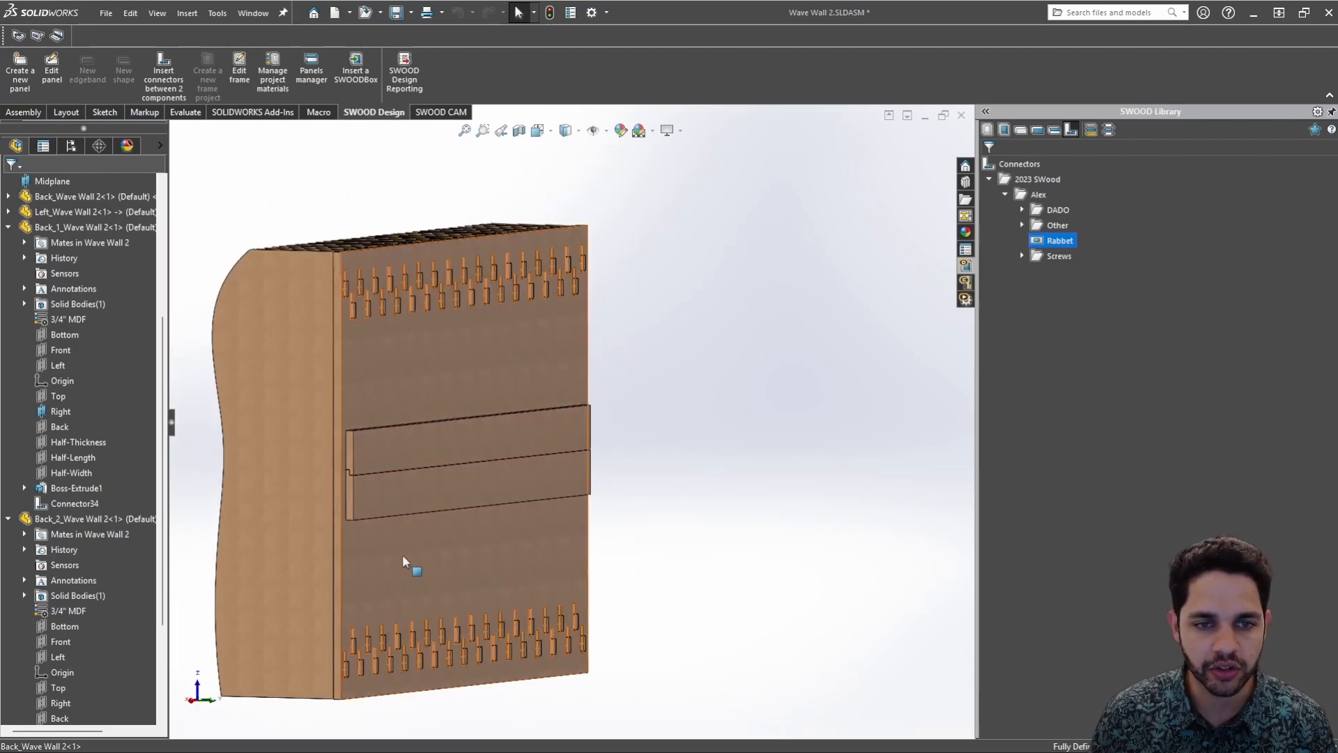
pyautogui.moveTo(564, 537); pyautogui.dragTo(381, 286)
pyautogui.moveTo(542, 304); pyautogui.dragTo(571, 306, button='middle')
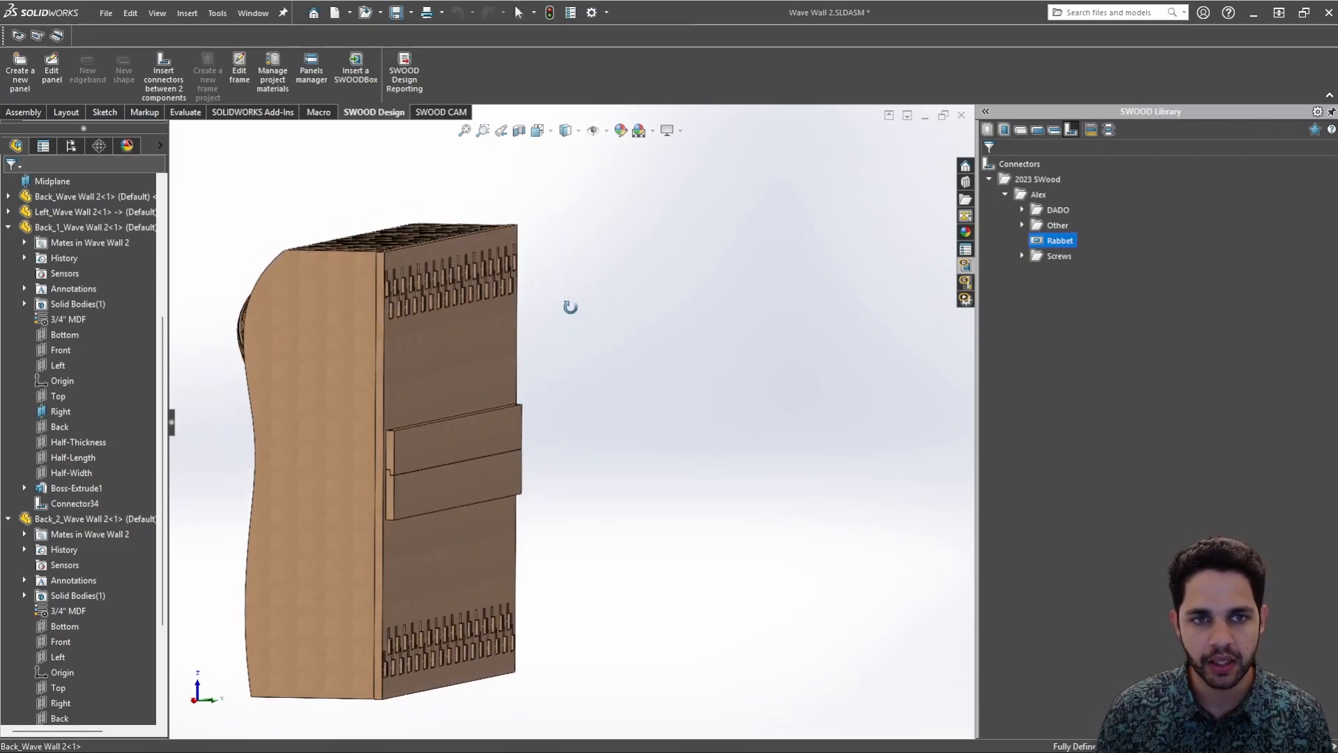
pyautogui.moveTo(400, 348); pyautogui.dragTo(433, 375)
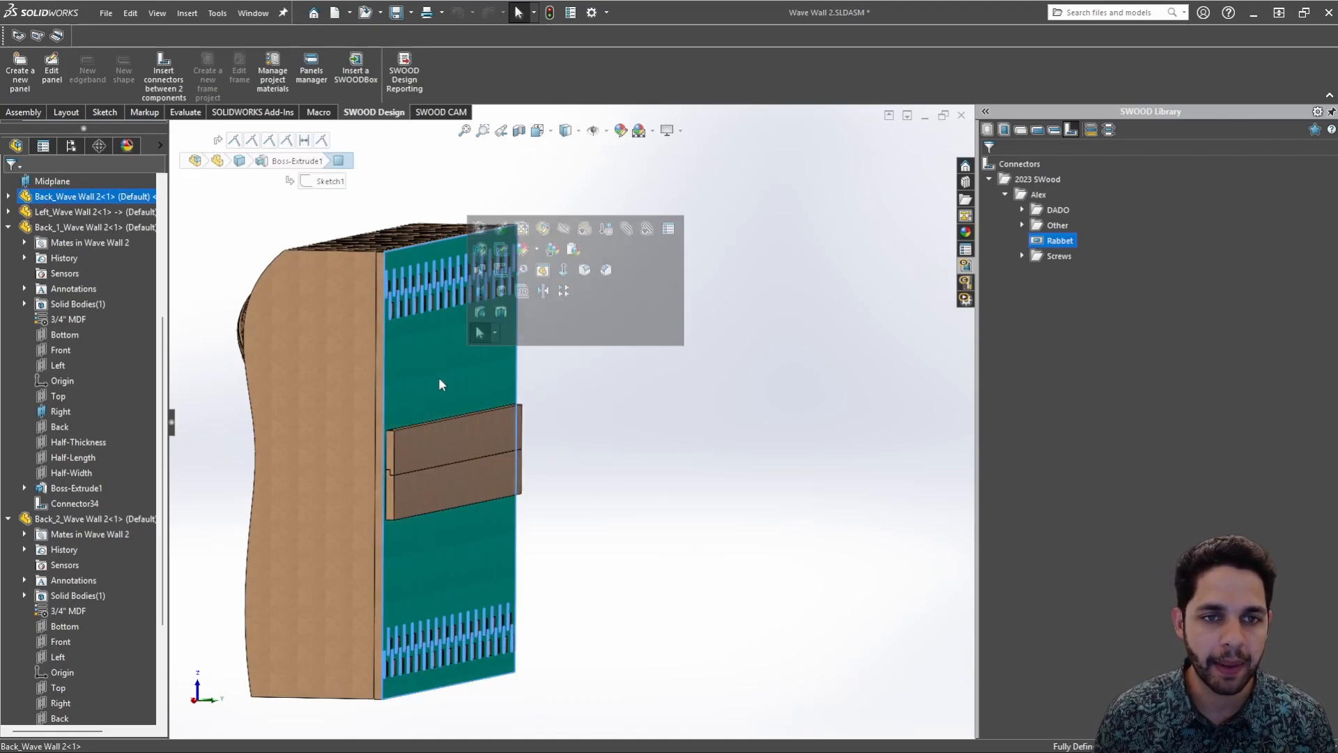
pyautogui.moveTo(469, 483); pyautogui.dragTo(433, 488)
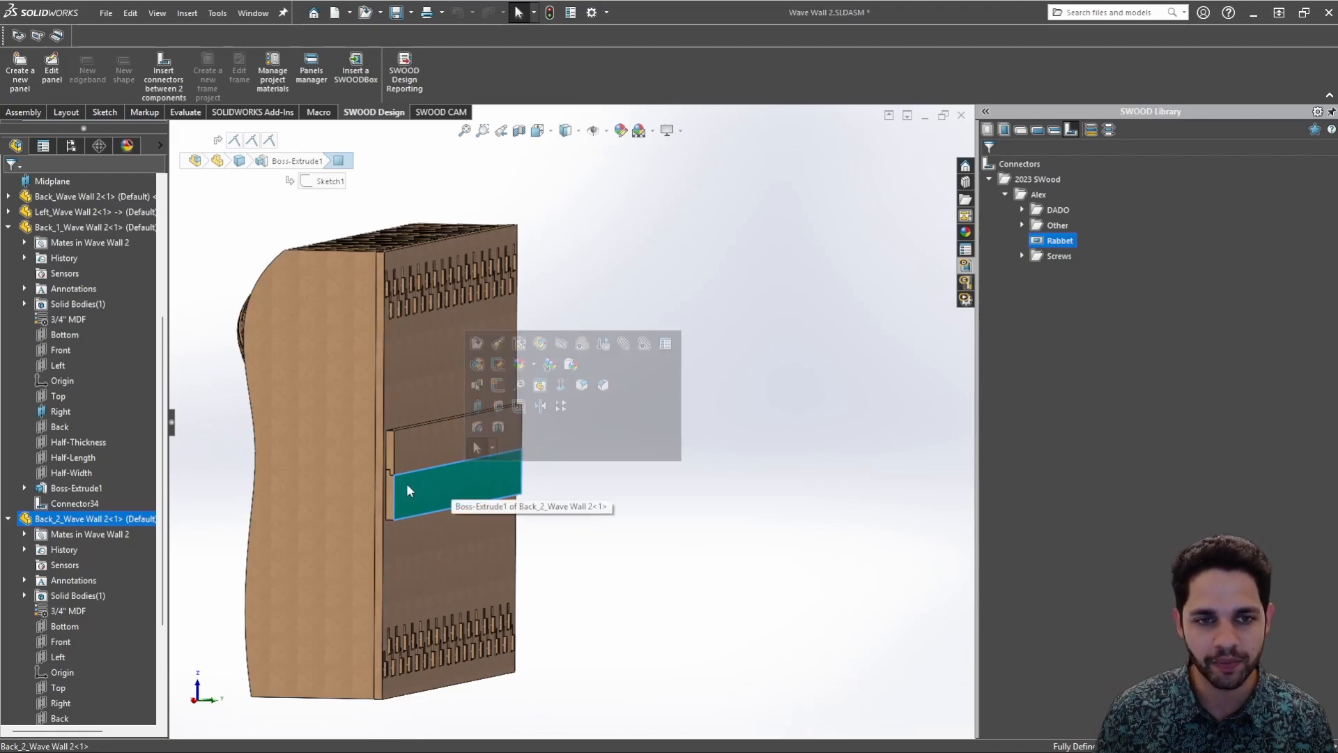
pyautogui.click(660, 516)
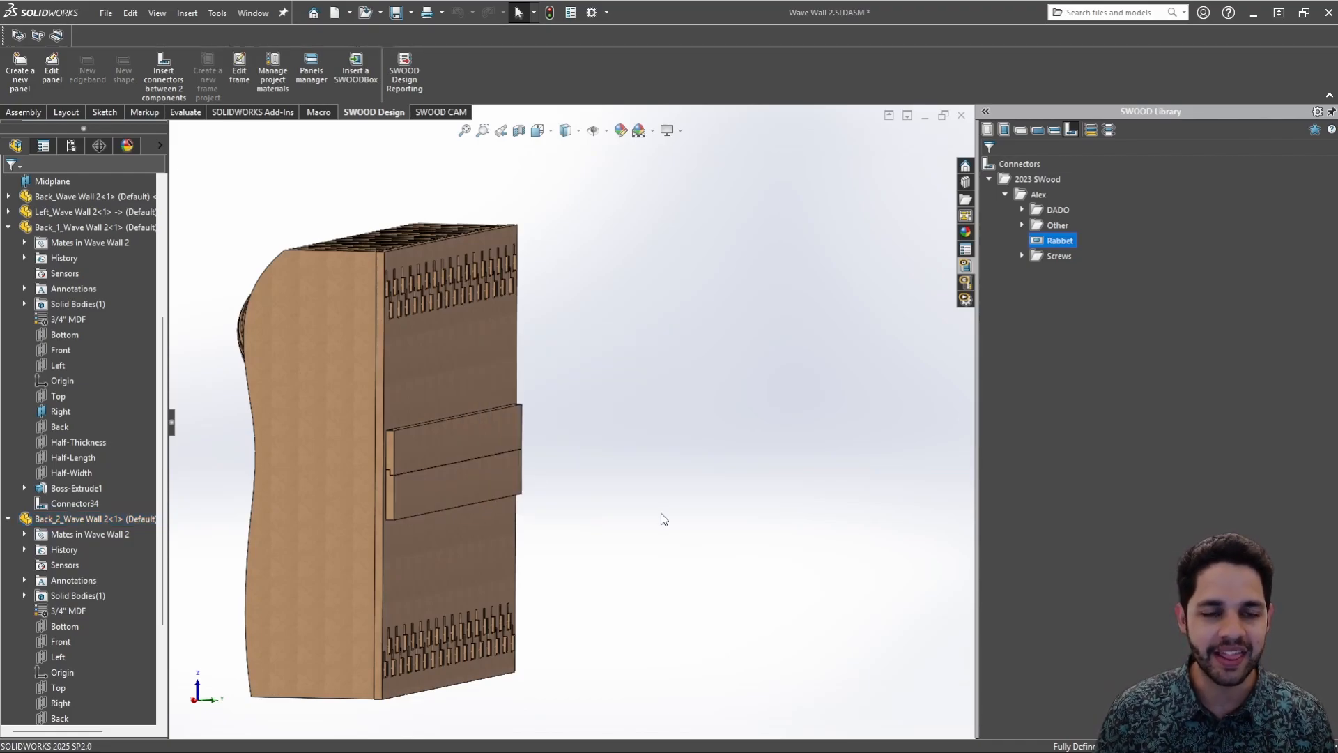
pyautogui.click(427, 344)
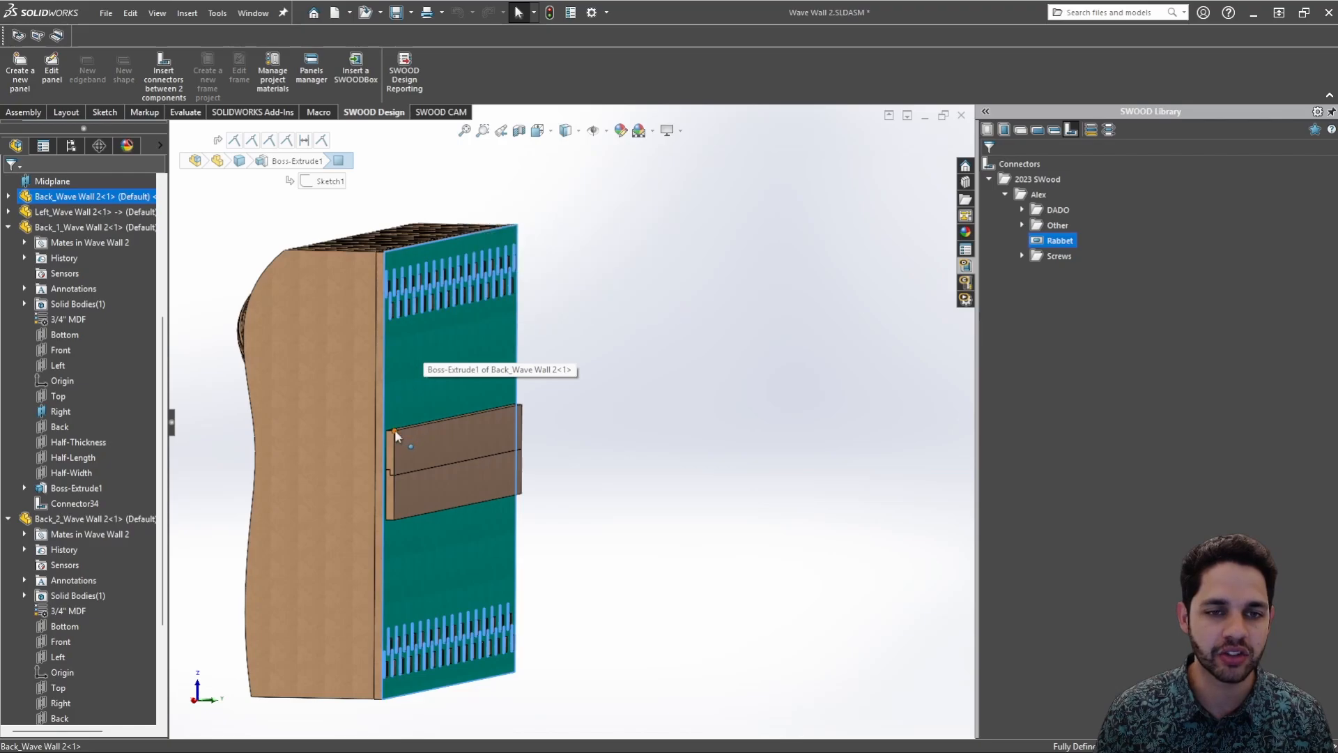
pyautogui.click(437, 439)
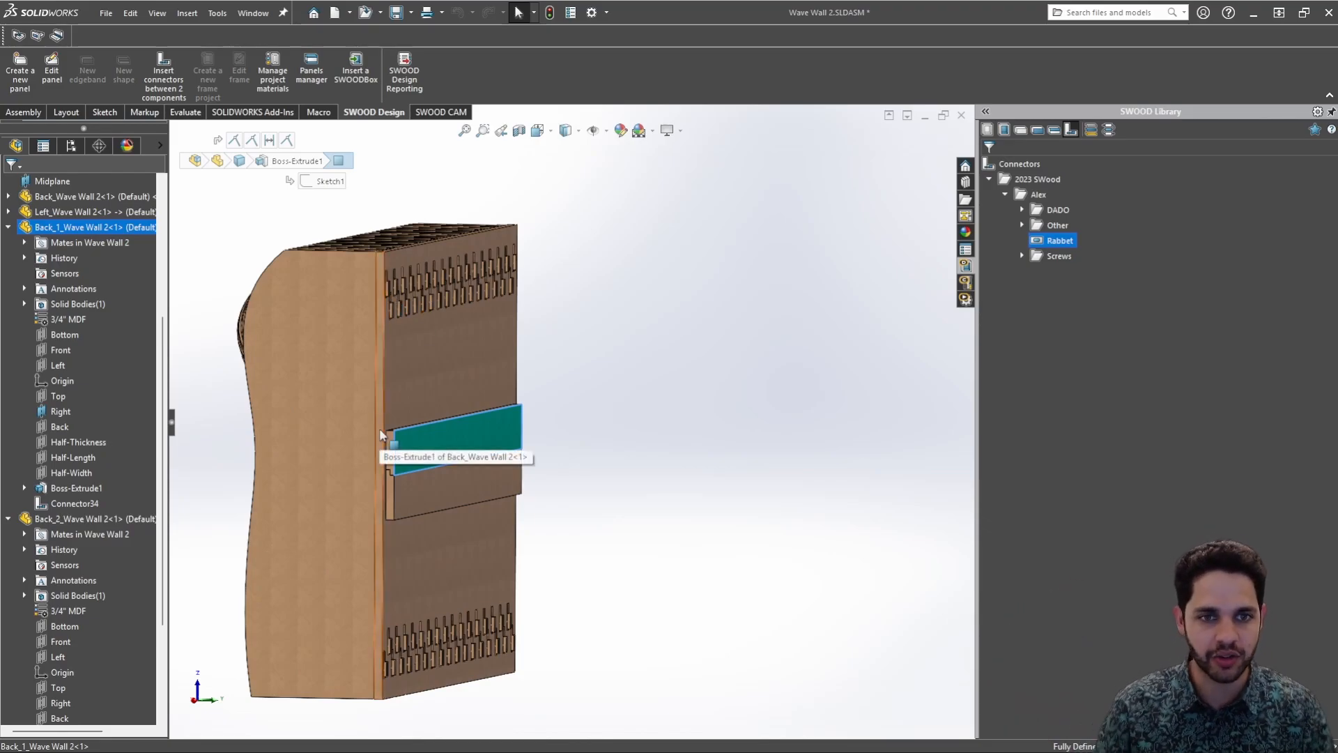
# Review the side profile and the curved front slats of the wave wall from several angles
pyautogui.scroll(-2, 422, 356)
pyautogui.moveTo(422, 356)
pyautogui.mouseDown(button='middle')
pyautogui.moveTo(404, 344)
pyautogui.moveTo(711, 364)
pyautogui.moveTo(516, 430)
pyautogui.mouseUp(button='middle')
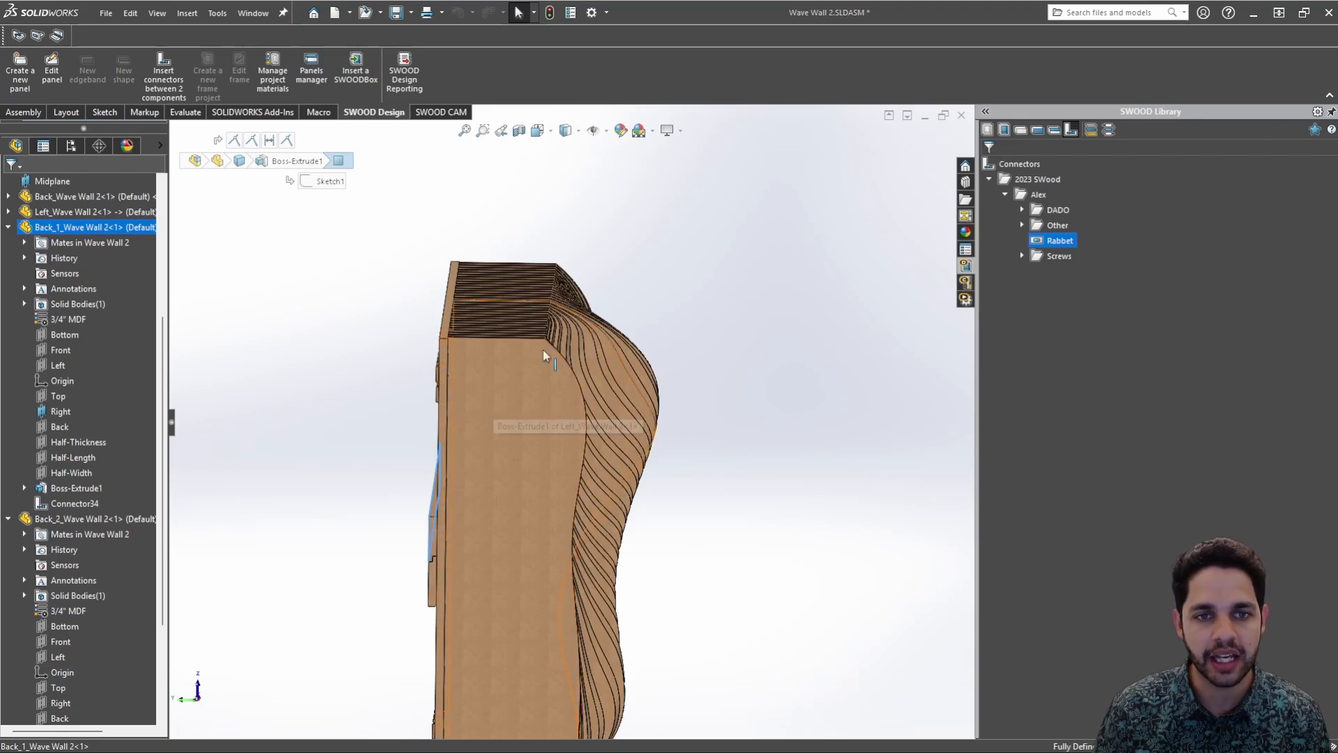
pyautogui.moveTo(669, 331)
pyautogui.mouseDown(button='middle')
pyautogui.moveTo(597, 254)
pyautogui.moveTo(513, 313)
pyautogui.moveTo(323, 370)
pyautogui.mouseUp(button='middle')
pyautogui.click(325, 373)
pyautogui.scroll(5, 708, 421)
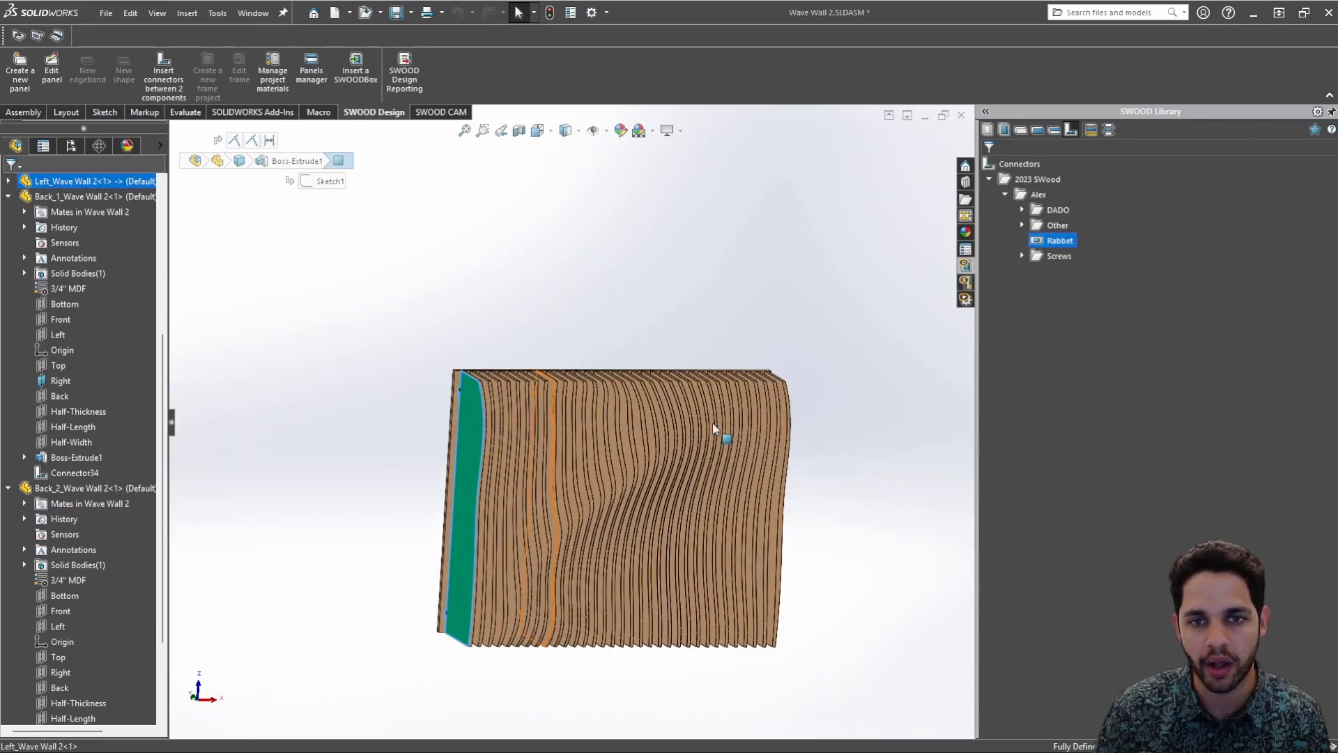
pyautogui.scroll(-2, 713, 422)
pyautogui.moveTo(713, 423)
pyautogui.mouseDown(button='middle')
pyautogui.moveTo(701, 421)
pyautogui.moveTo(797, 376)
pyautogui.moveTo(774, 387)
pyautogui.mouseUp(button='middle')
pyautogui.click(741, 405)
pyautogui.scroll(3, 740, 405)
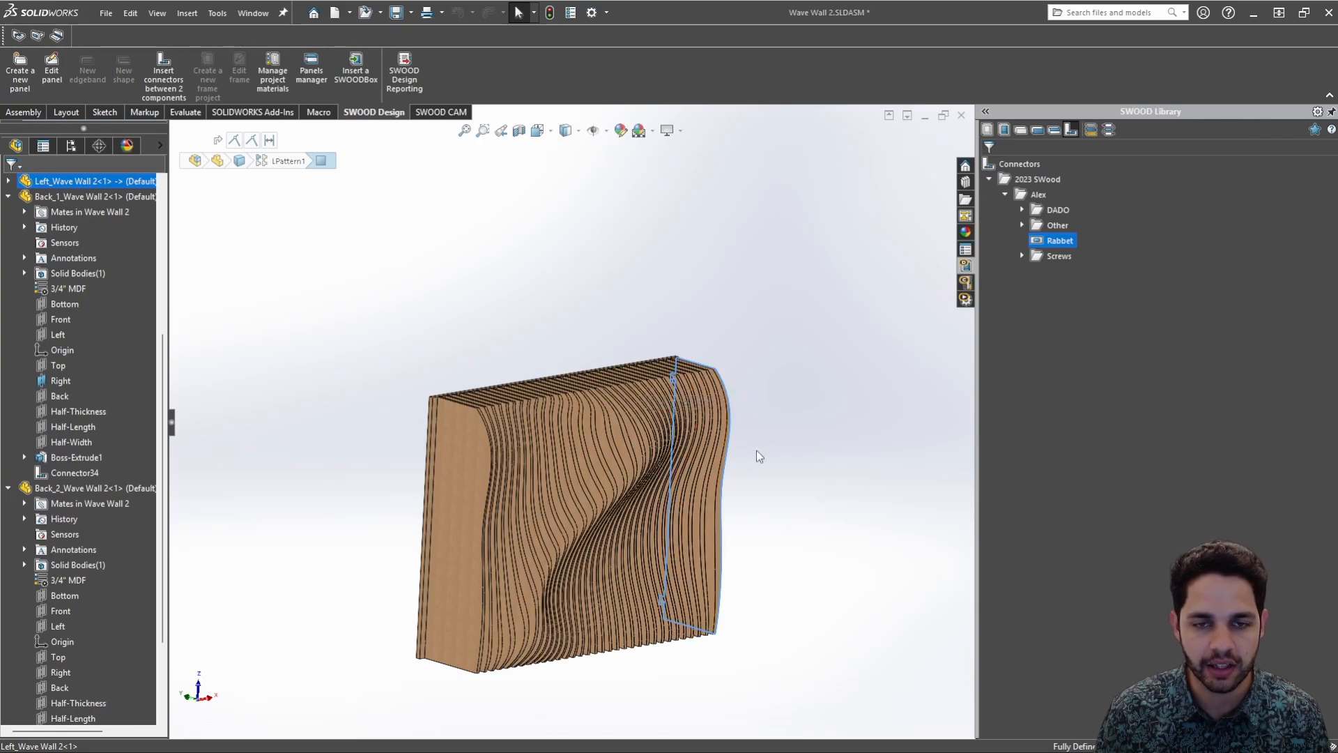
pyautogui.moveTo(621, 470); pyautogui.dragTo(499, 433, button='middle')
pyautogui.scroll(-5, 493, 405)
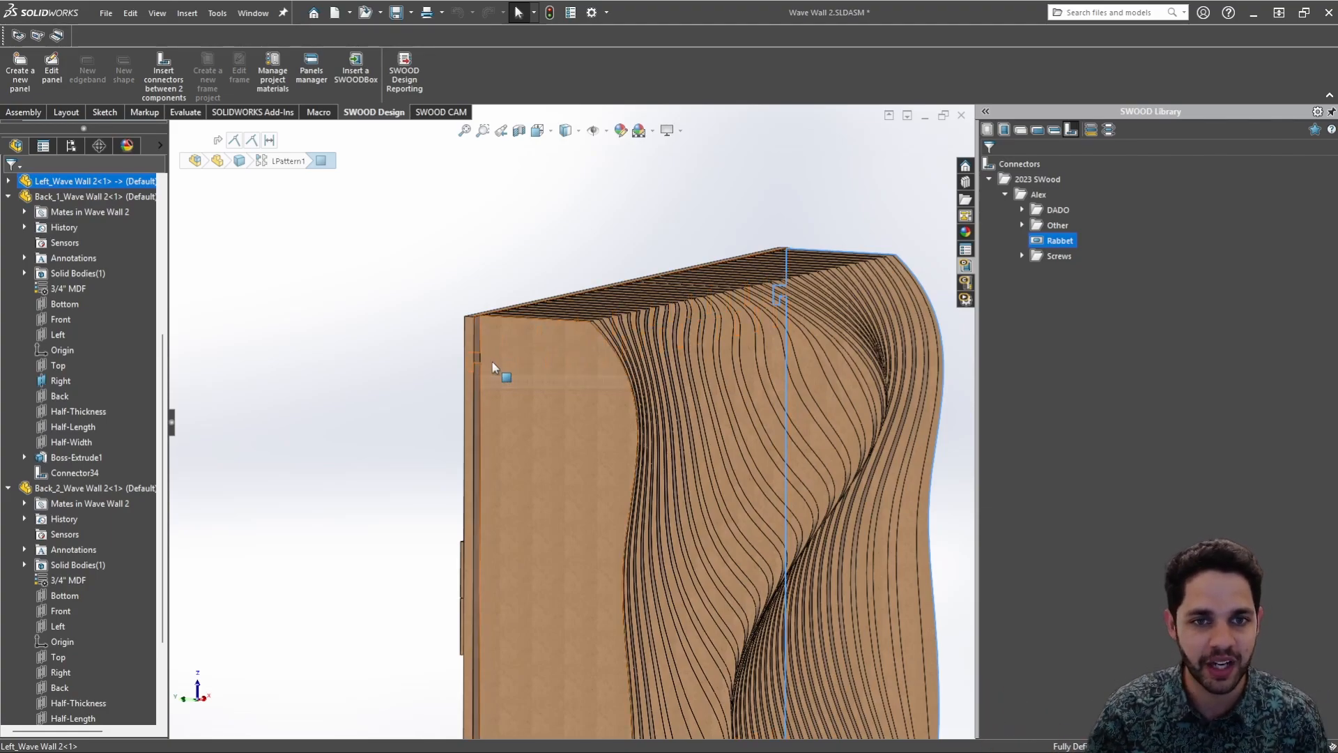
pyautogui.scroll(3, 610, 418)
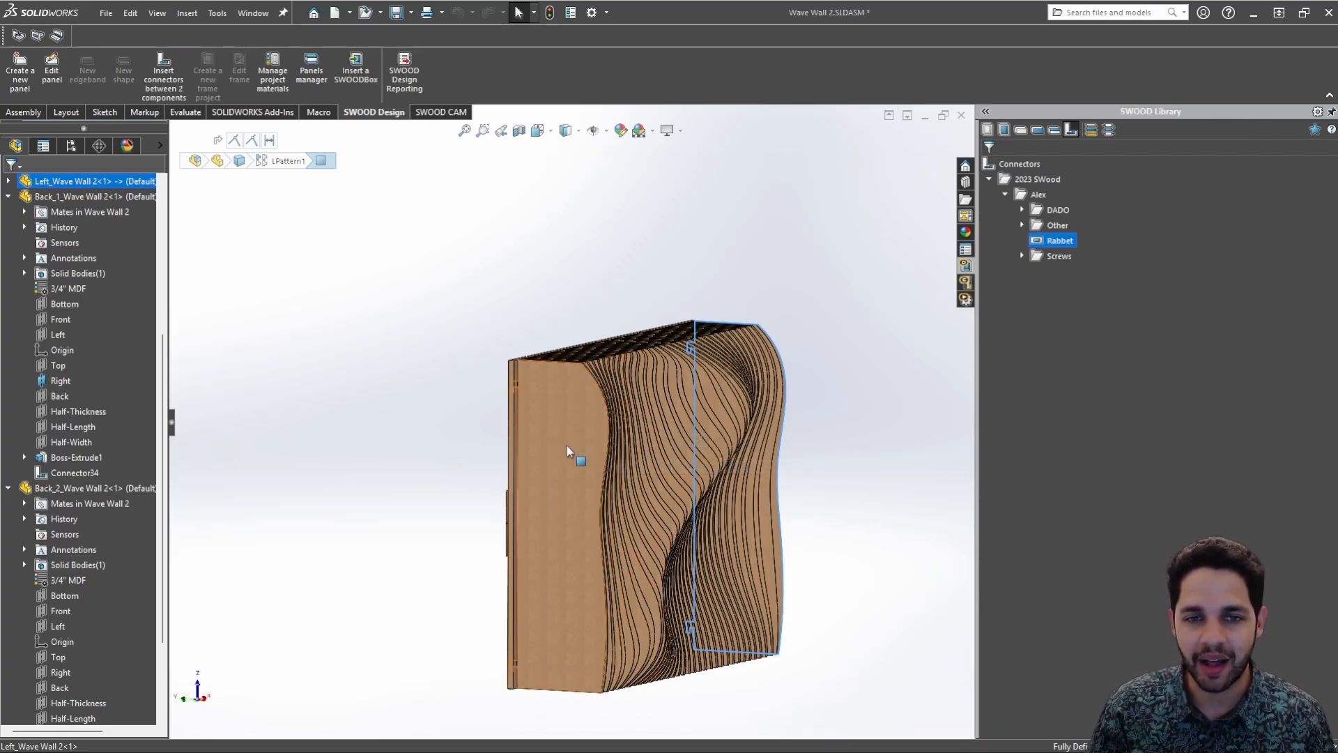
pyautogui.moveTo(700, 443); pyautogui.dragTo(627, 391, button='middle')
pyautogui.click(830, 397)
pyautogui.scroll(-2, 475, 395)
pyautogui.scroll(4, 475, 401)
# Collapse the Back_1_Wave Wall 2 and Back_2_Wave Wall 2 components in the assembly tree
pyautogui.click(11, 199)
pyautogui.scroll(1, 763, 329)
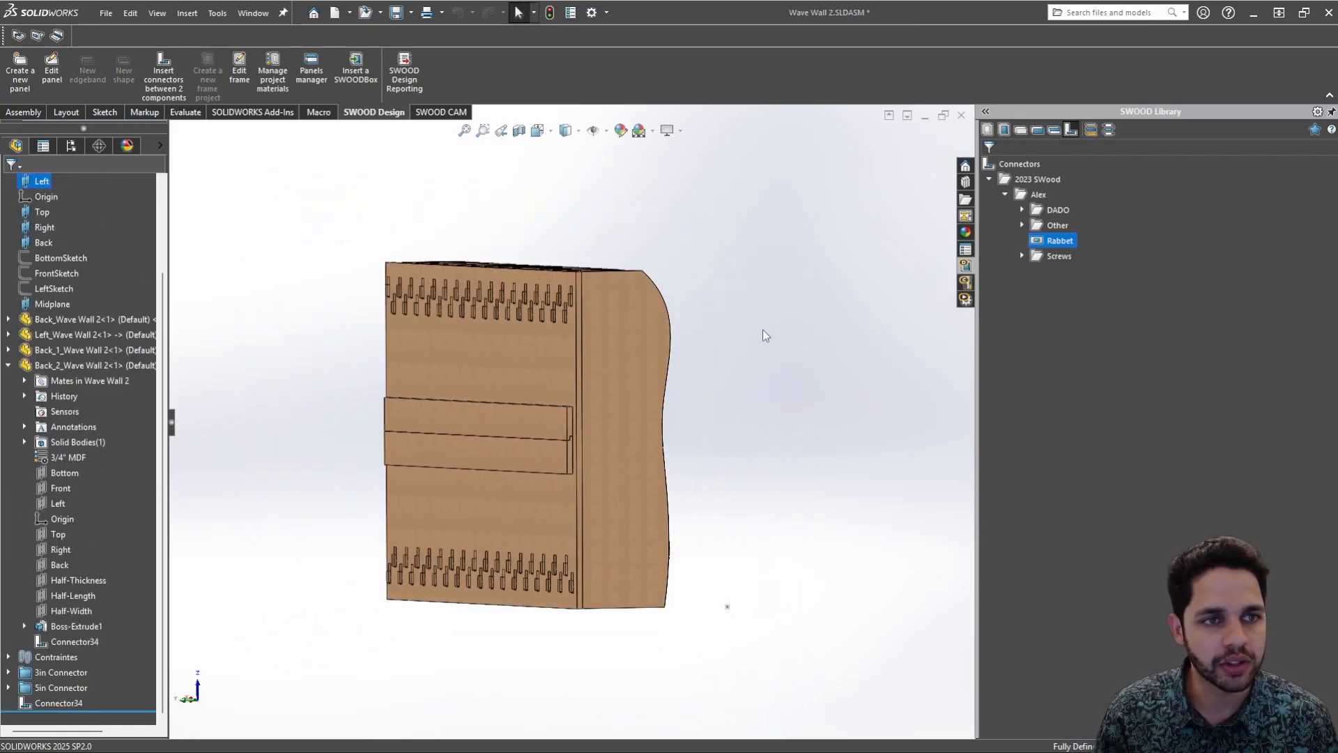
pyautogui.moveTo(762, 329); pyautogui.dragTo(722, 344, button='middle')
pyautogui.click(9, 367)
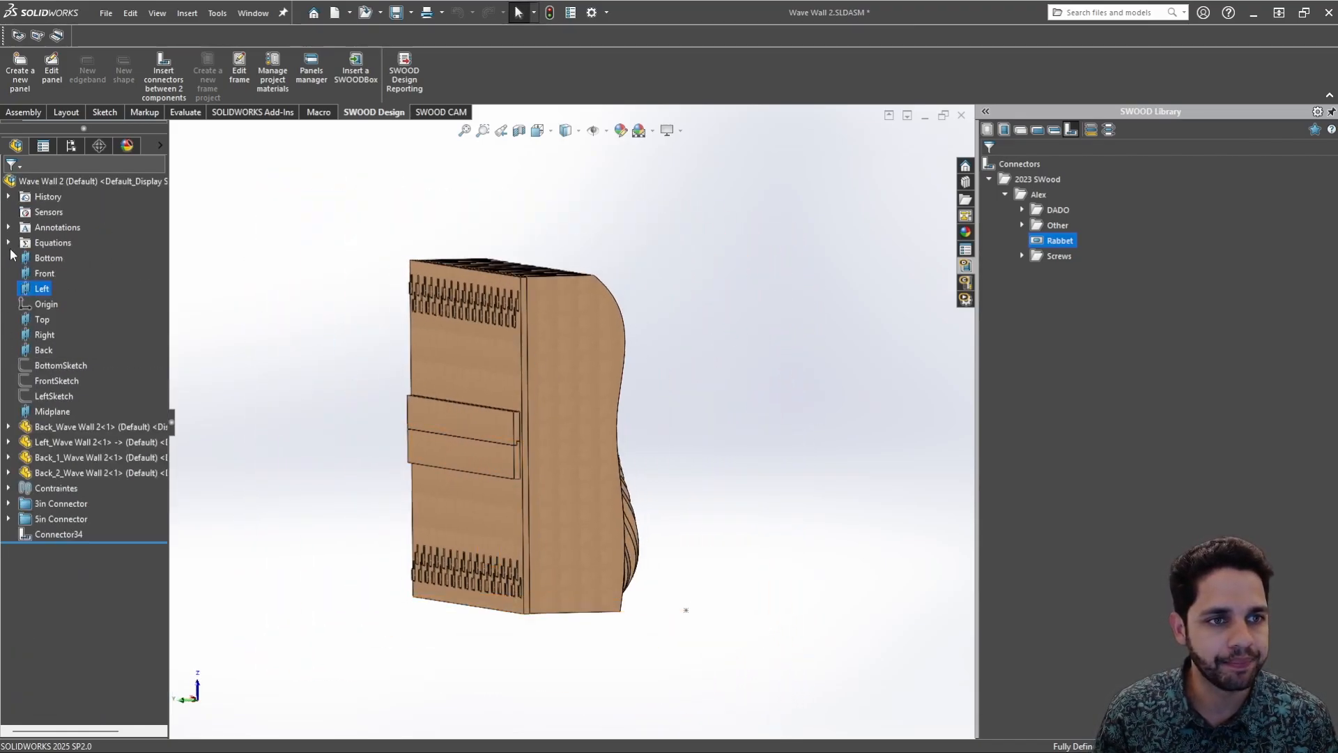
pyautogui.moveTo(471, 298); pyautogui.dragTo(363, 324, button='middle')
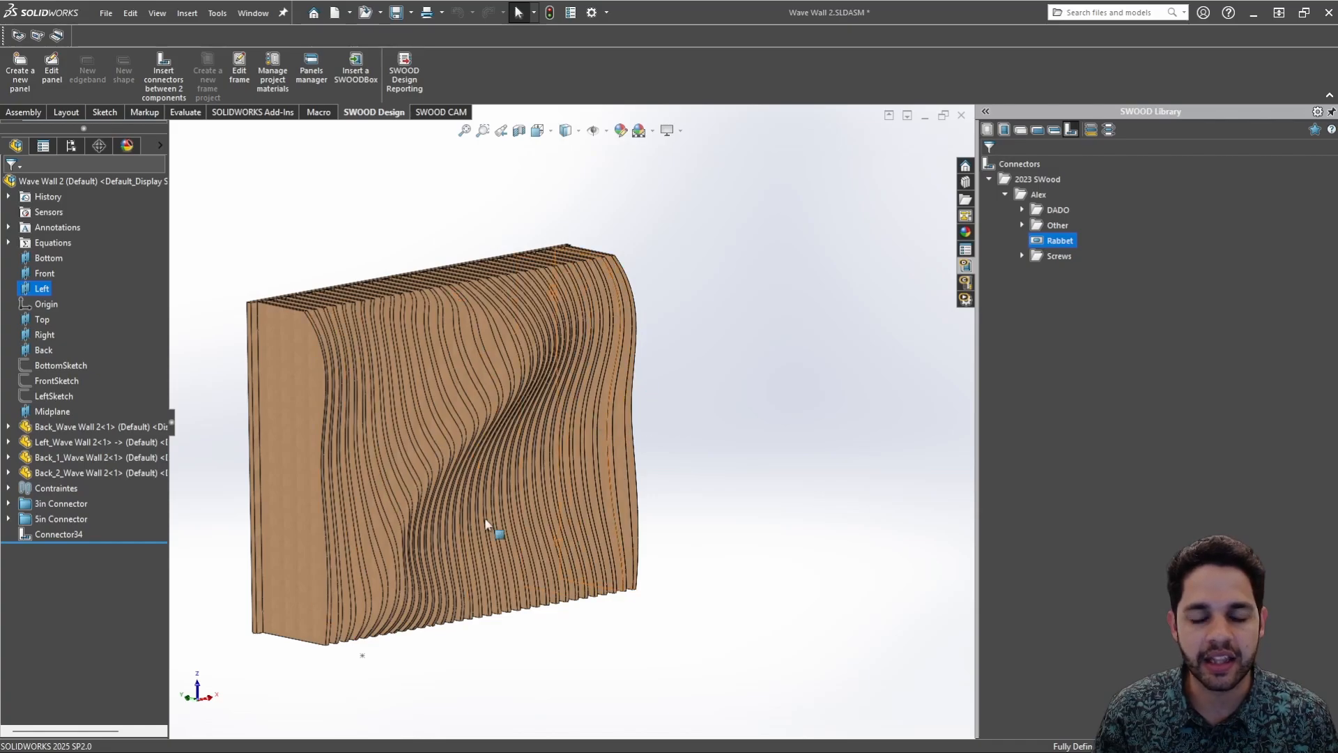
pyautogui.scroll(2, 434, 417)
pyautogui.moveTo(434, 419); pyautogui.dragTo(460, 415, button='middle')
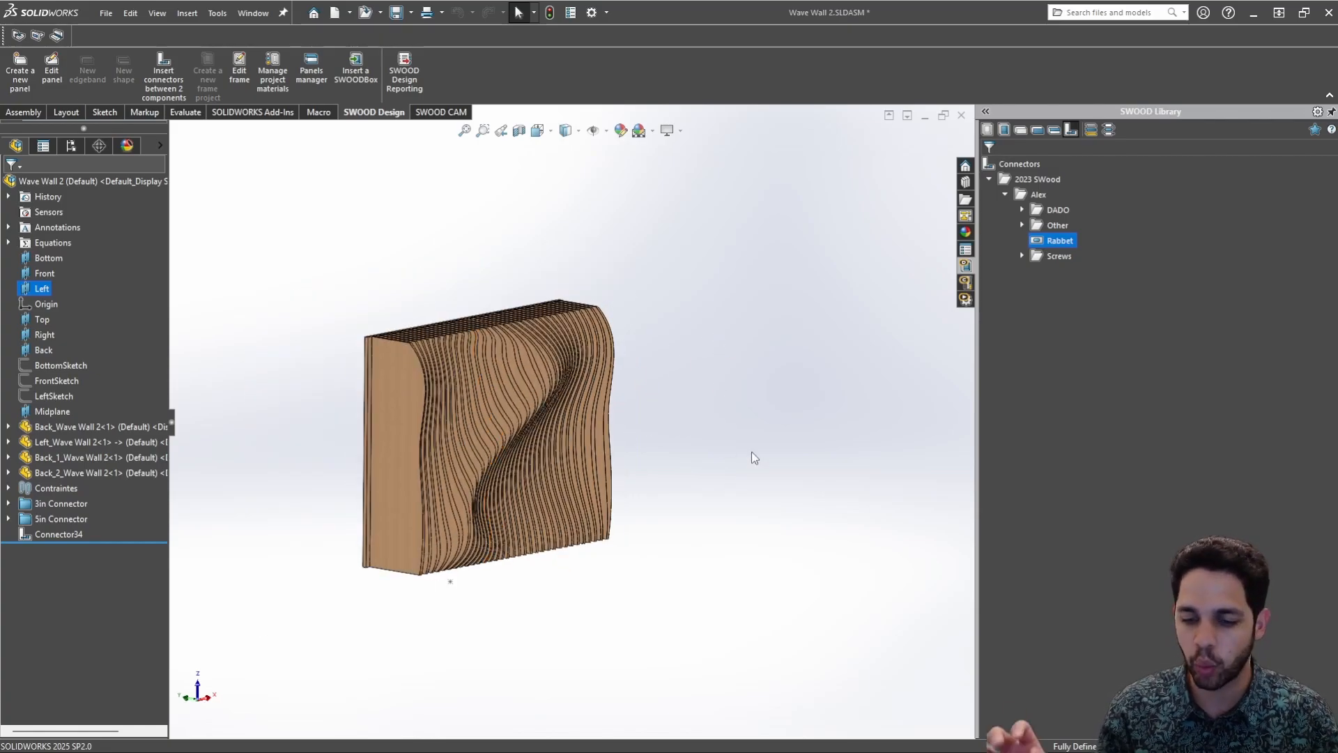
pyautogui.rightClick(780, 457)
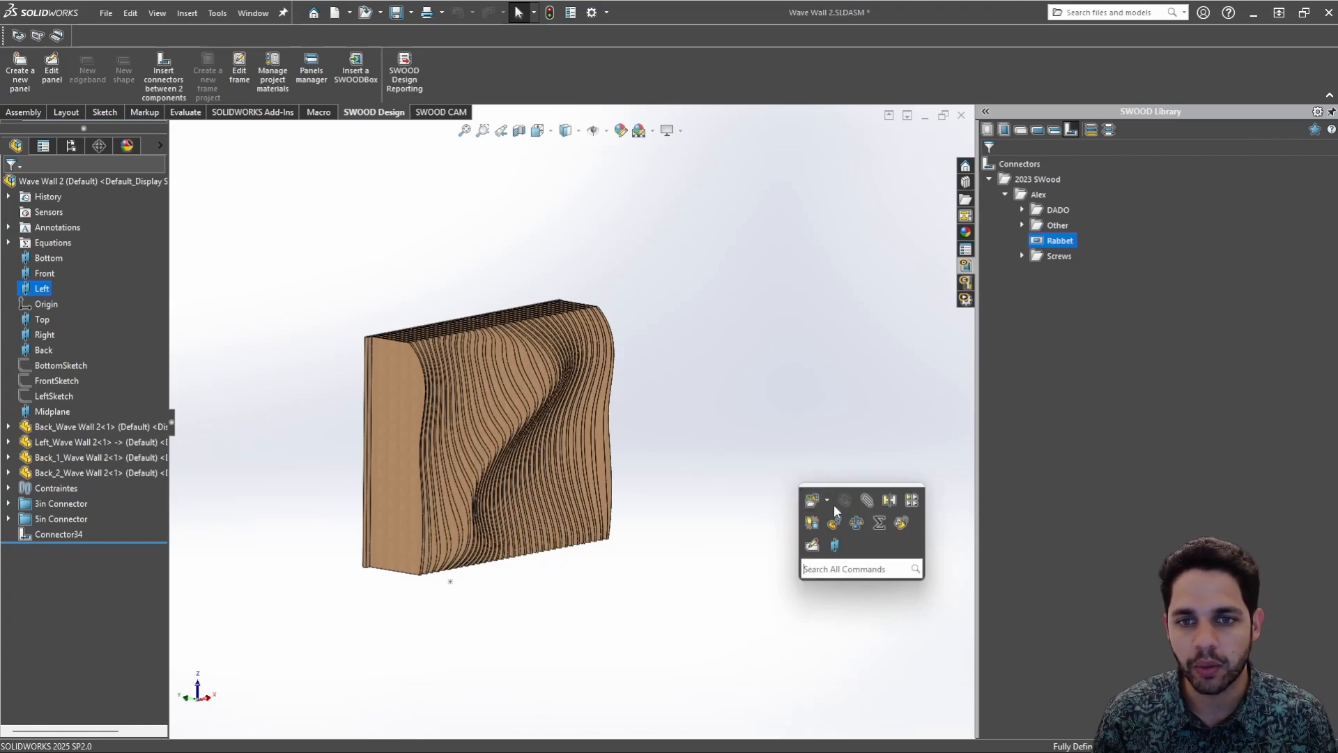
pyautogui.click(807, 446)
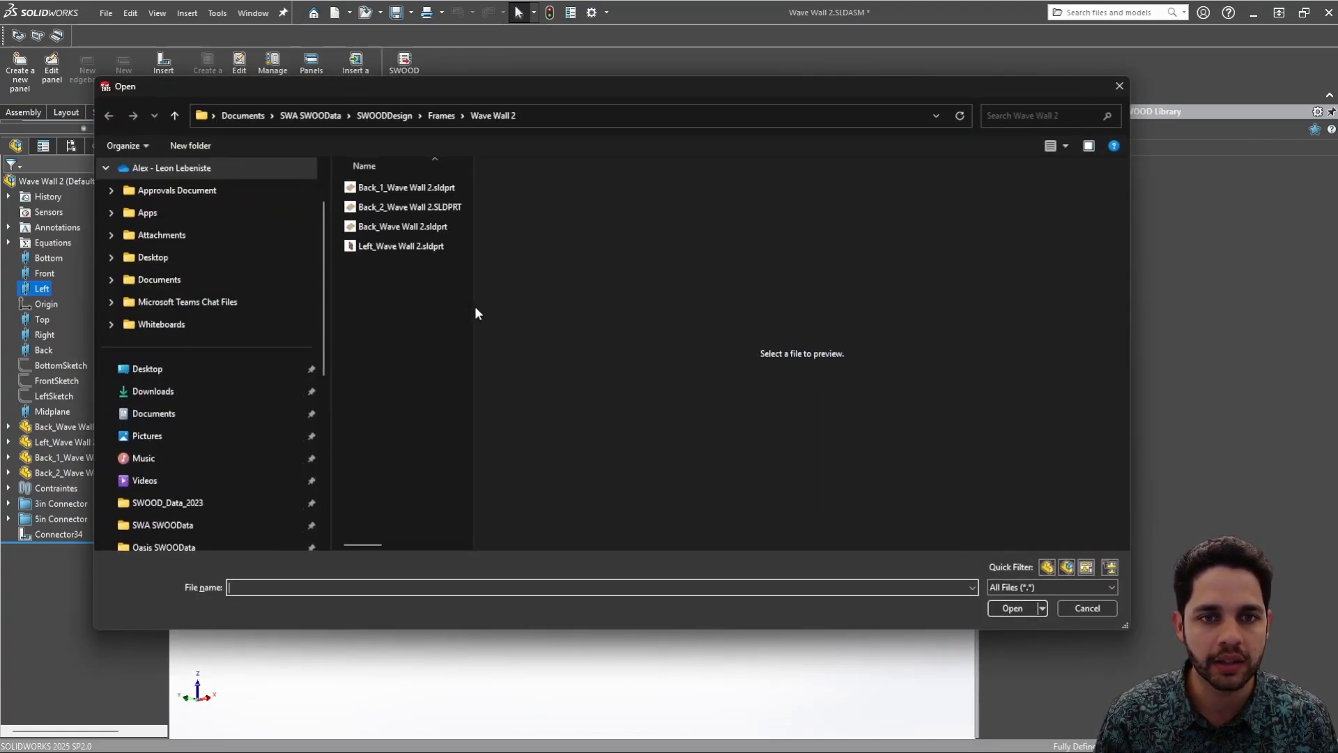
# Open Env w walls.SLDASM from the SWA_PROJ folder of the SWOODWithArod library
pyautogui.hscroll(3, 471, 308)
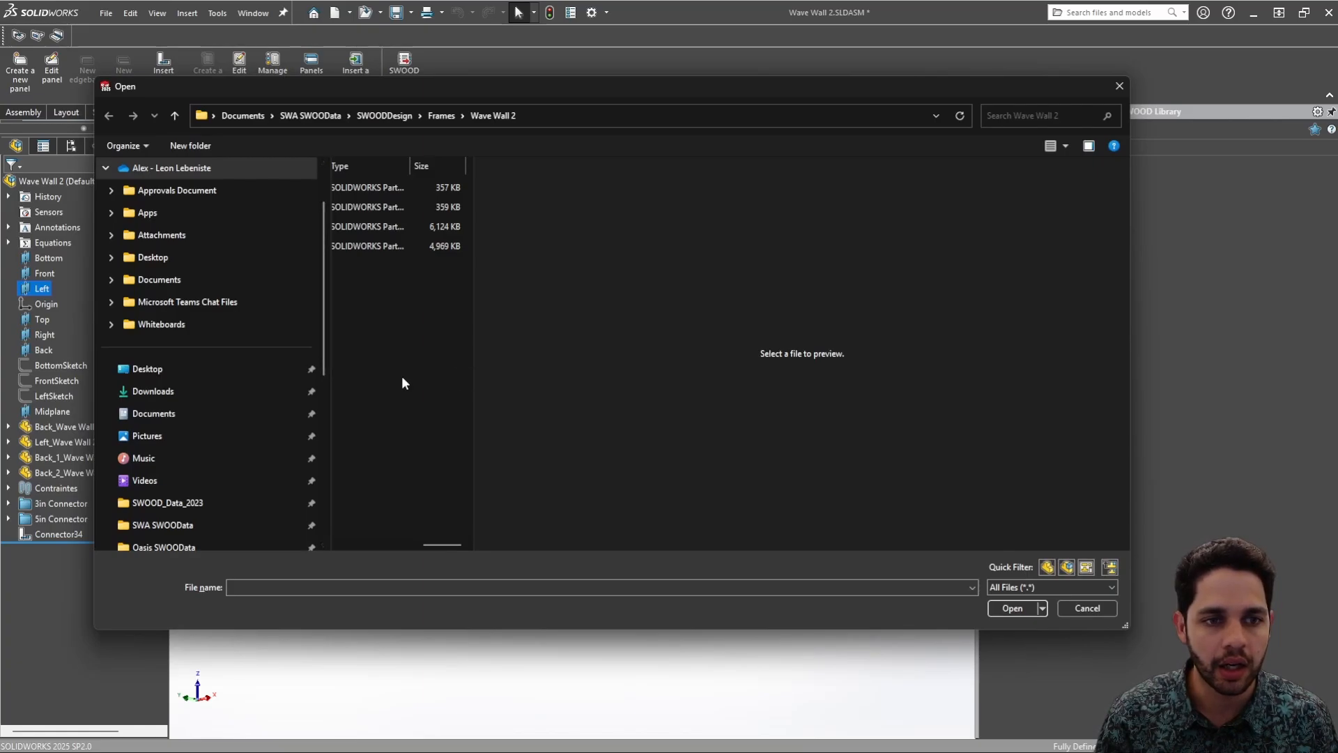
pyautogui.scroll(-2, 240, 484)
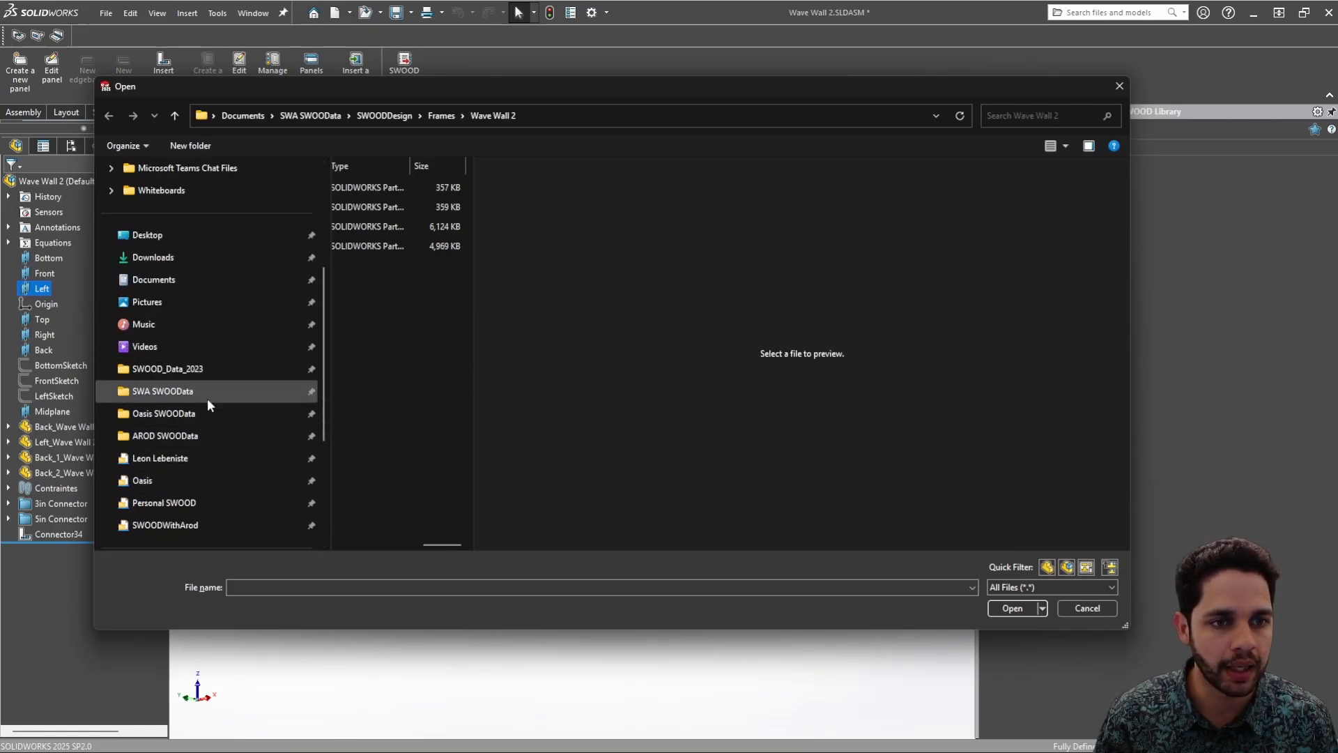
pyautogui.click(283, 528)
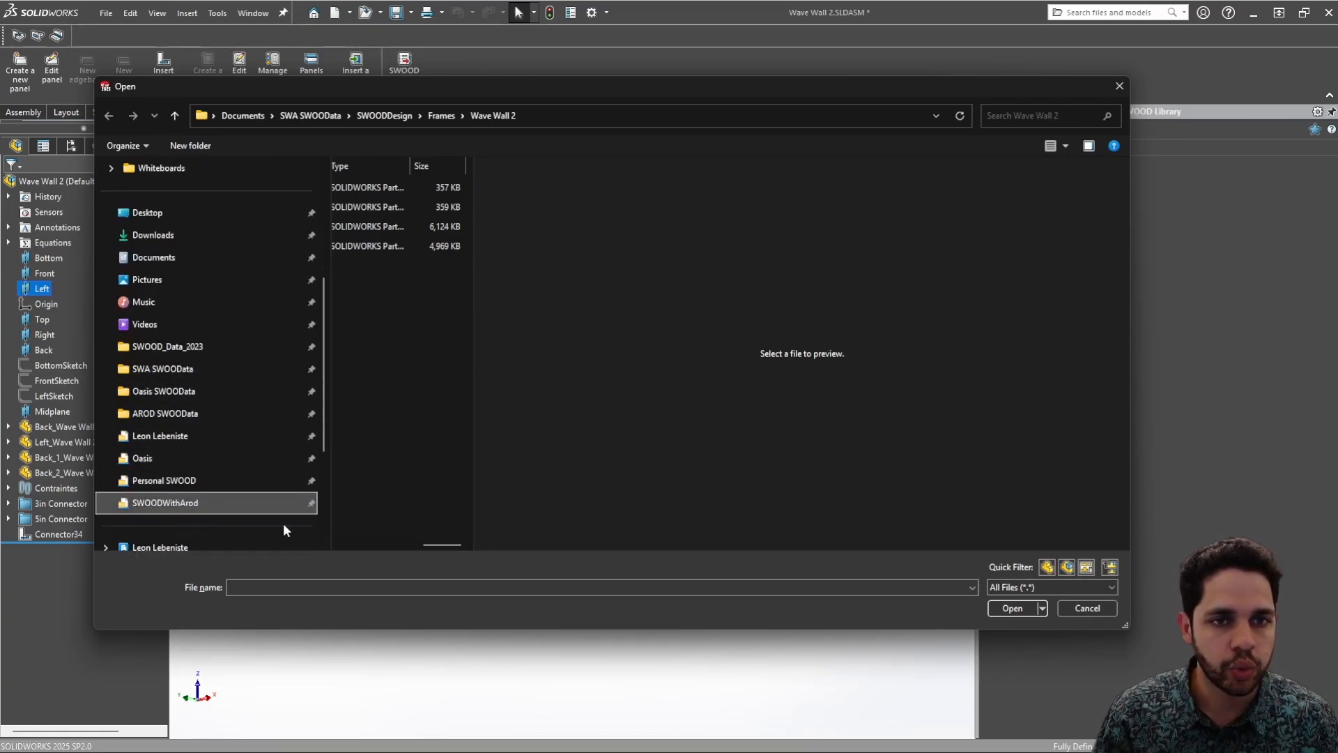
pyautogui.scroll(-3, 411, 362)
pyautogui.click(408, 449)
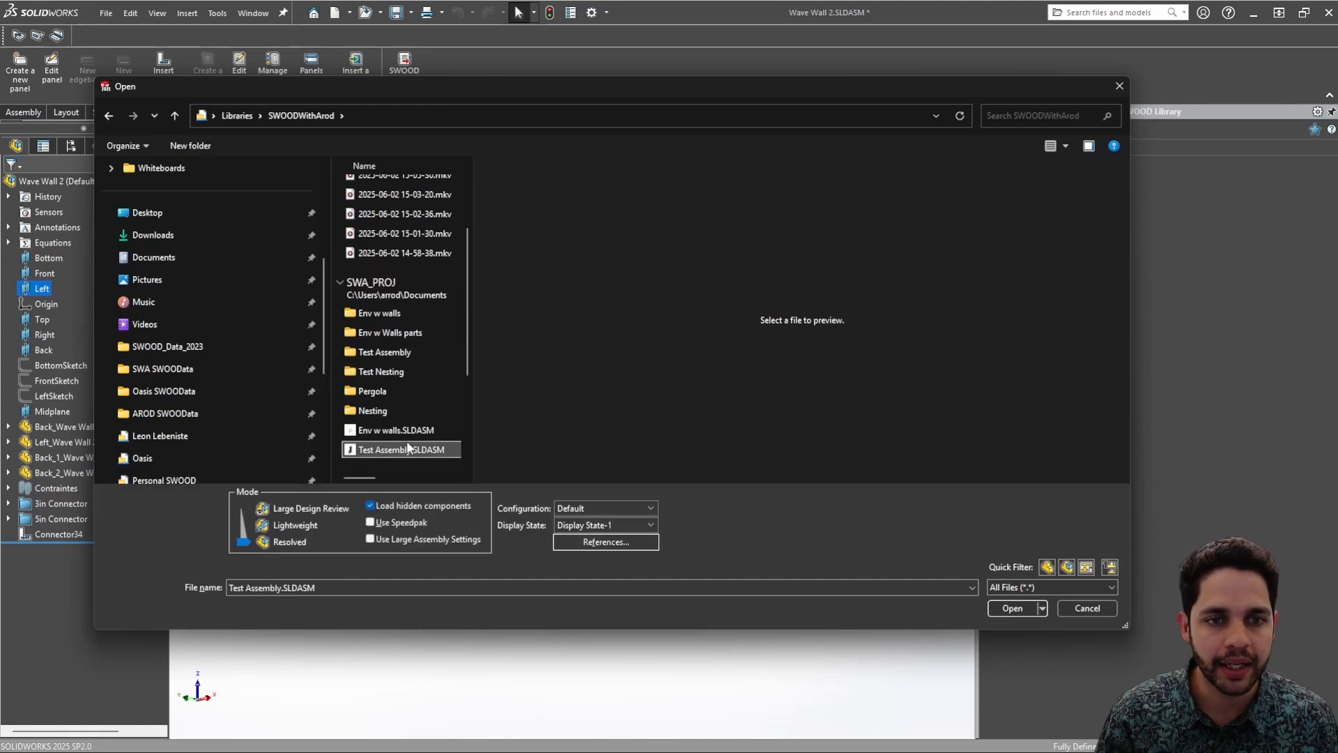
pyautogui.doubleClick(411, 430)
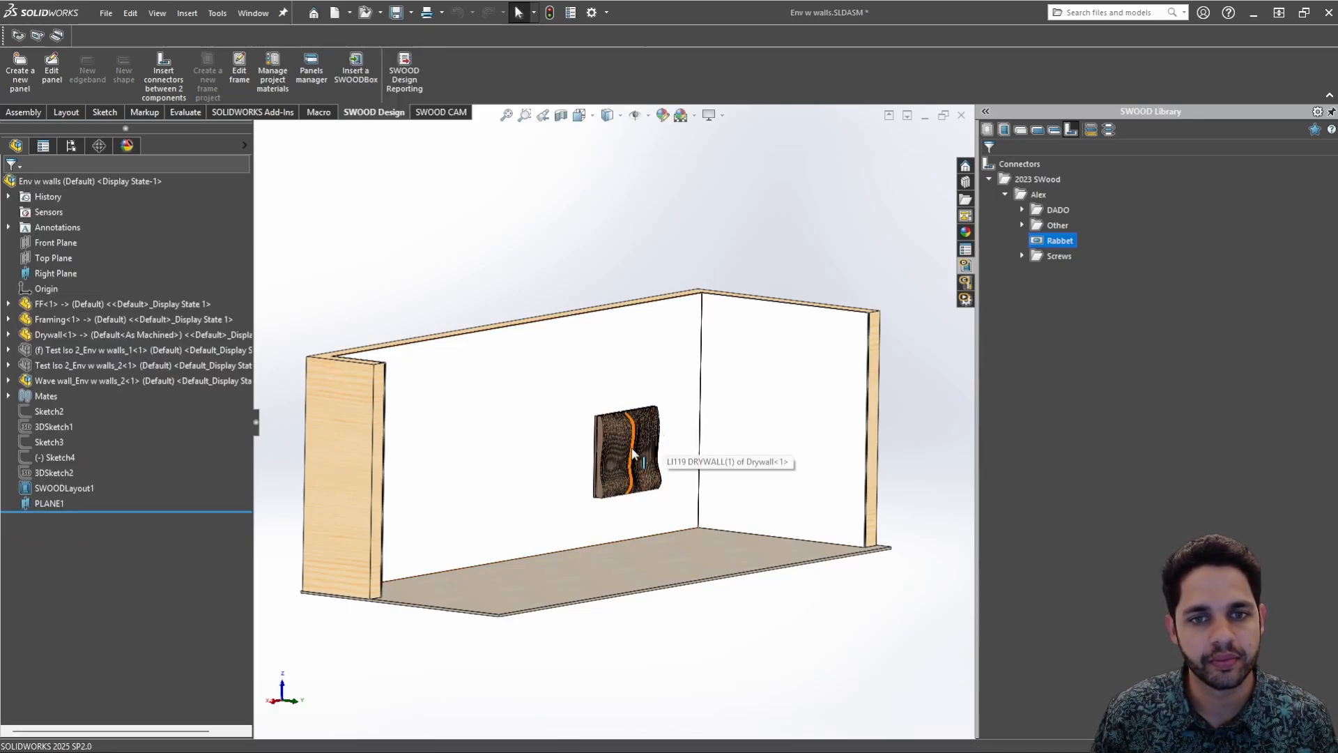
# Inspect the existing wave wall on the drywall and show the frames in the SWOOD library
pyautogui.scroll(-6, 633, 454)
pyautogui.scroll(3, 613, 358)
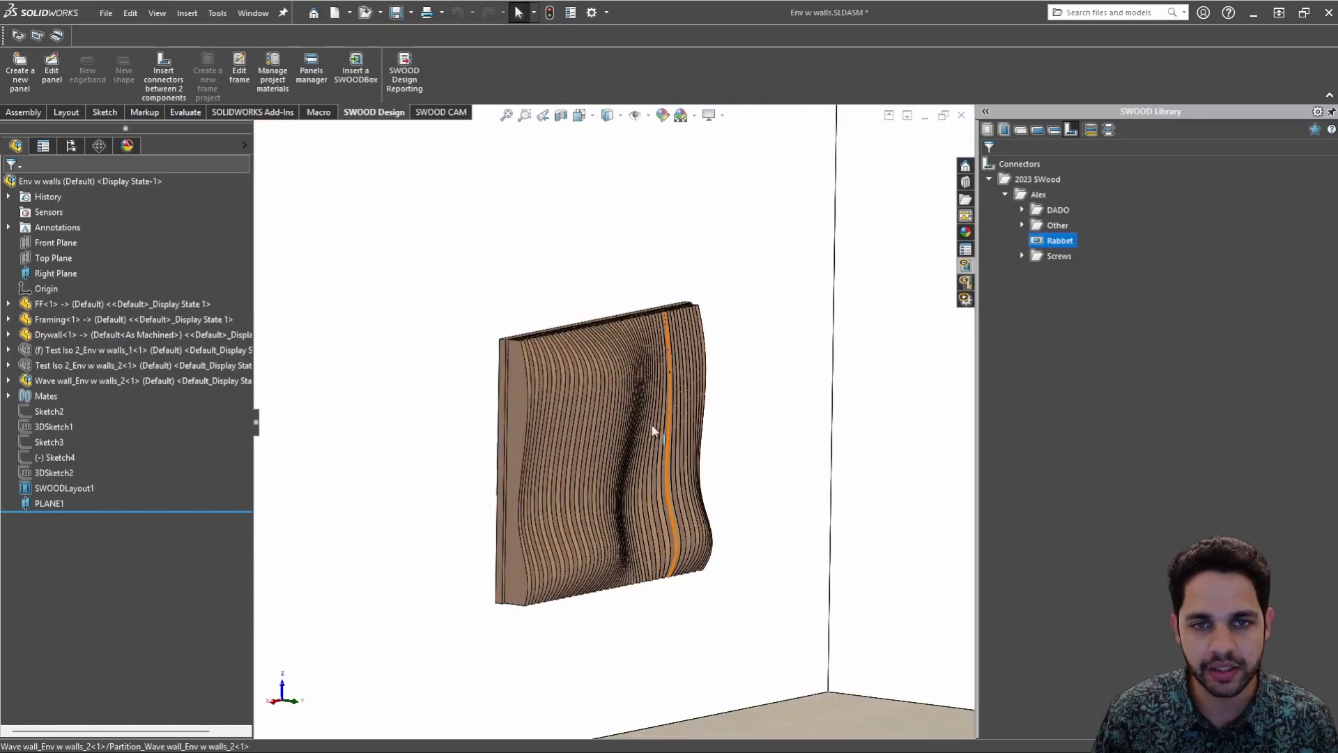
pyautogui.moveTo(652, 431)
pyautogui.mouseDown(button='middle')
pyautogui.moveTo(584, 383)
pyautogui.moveTo(633, 440)
pyautogui.moveTo(627, 431)
pyautogui.mouseUp(button='middle')
pyautogui.scroll(4, 611, 451)
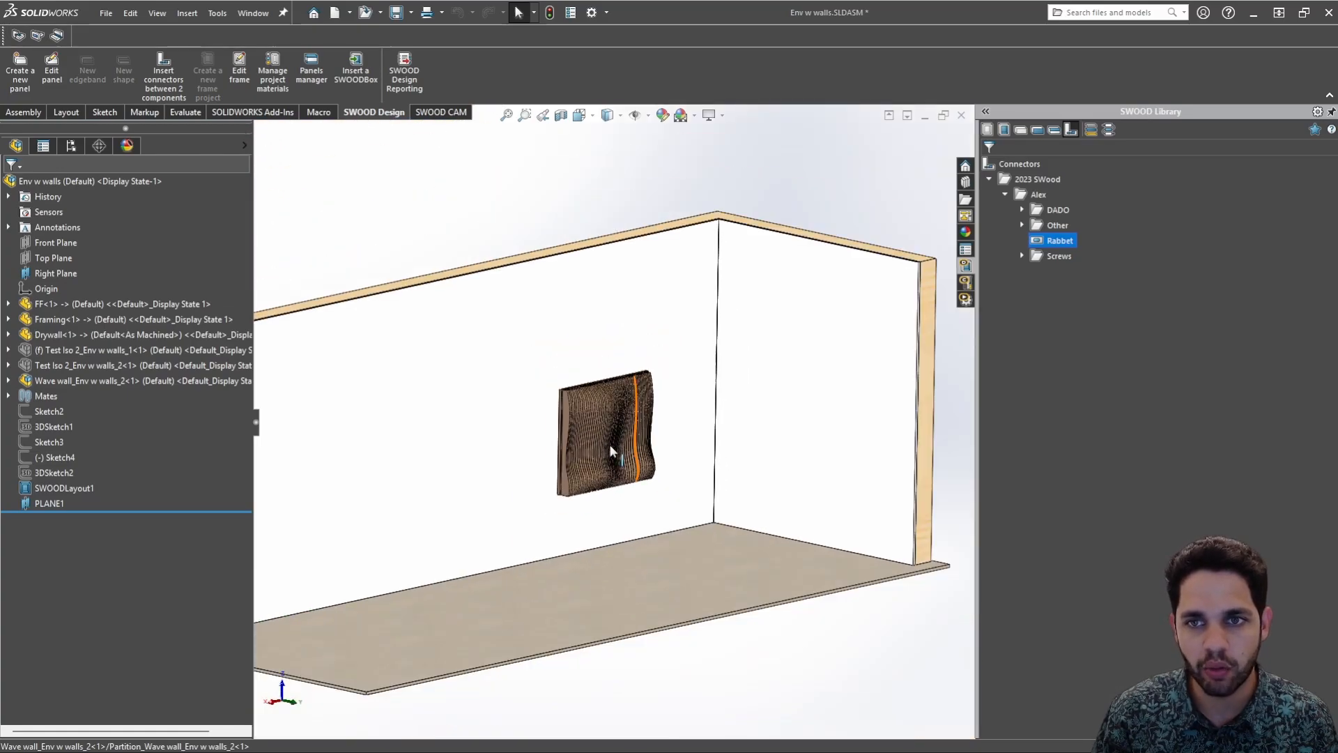
pyautogui.scroll(-2, 611, 451)
pyautogui.click(989, 129)
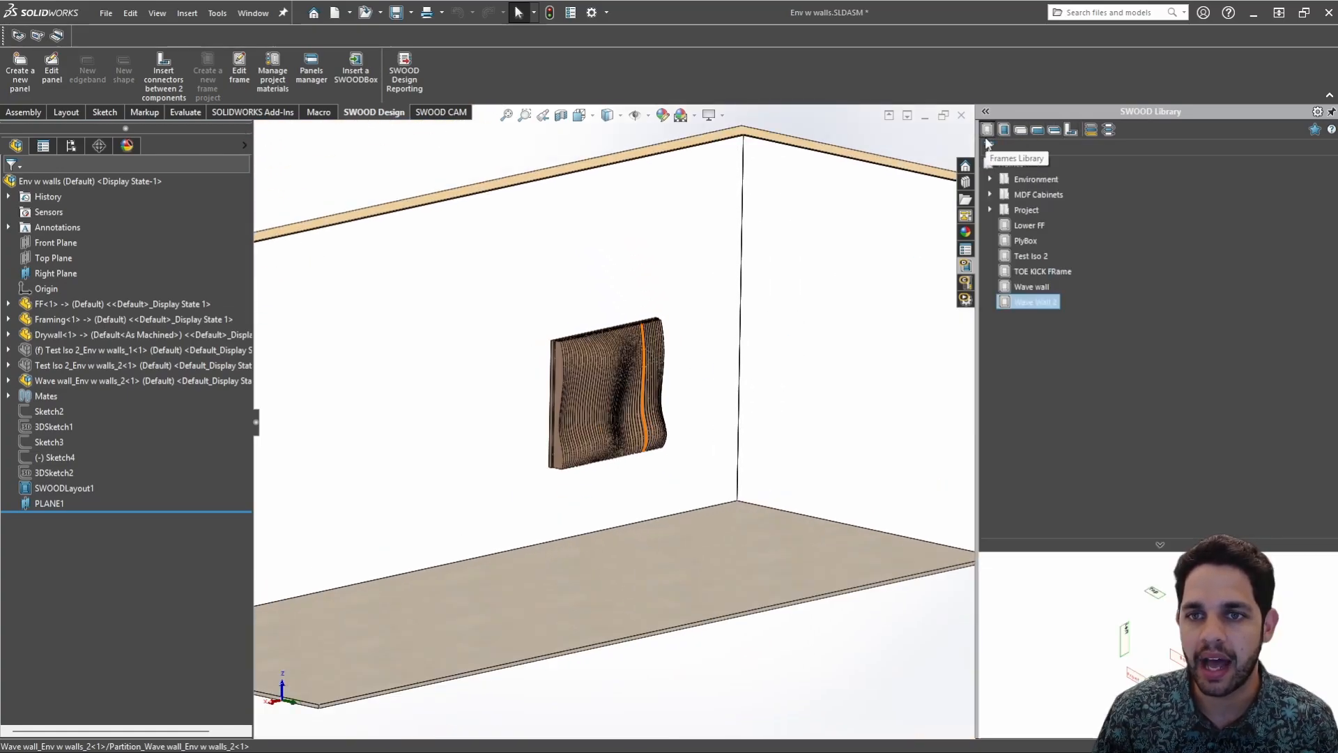
# Switch to the Wave Wall 2 assembly and save it
pyautogui.rightClick(1038, 304)
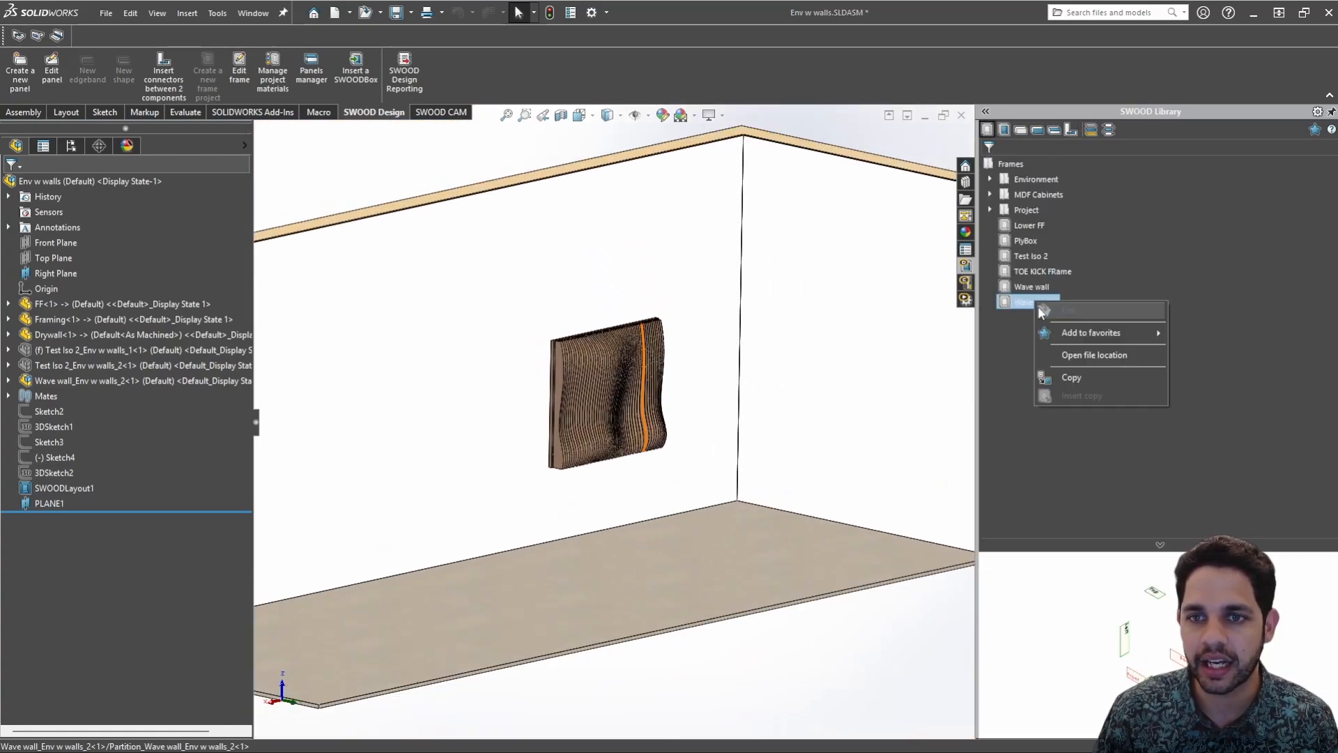
pyautogui.click(888, 140)
pyautogui.press('Tab')
pyautogui.hotkey('shift', 'Tab')
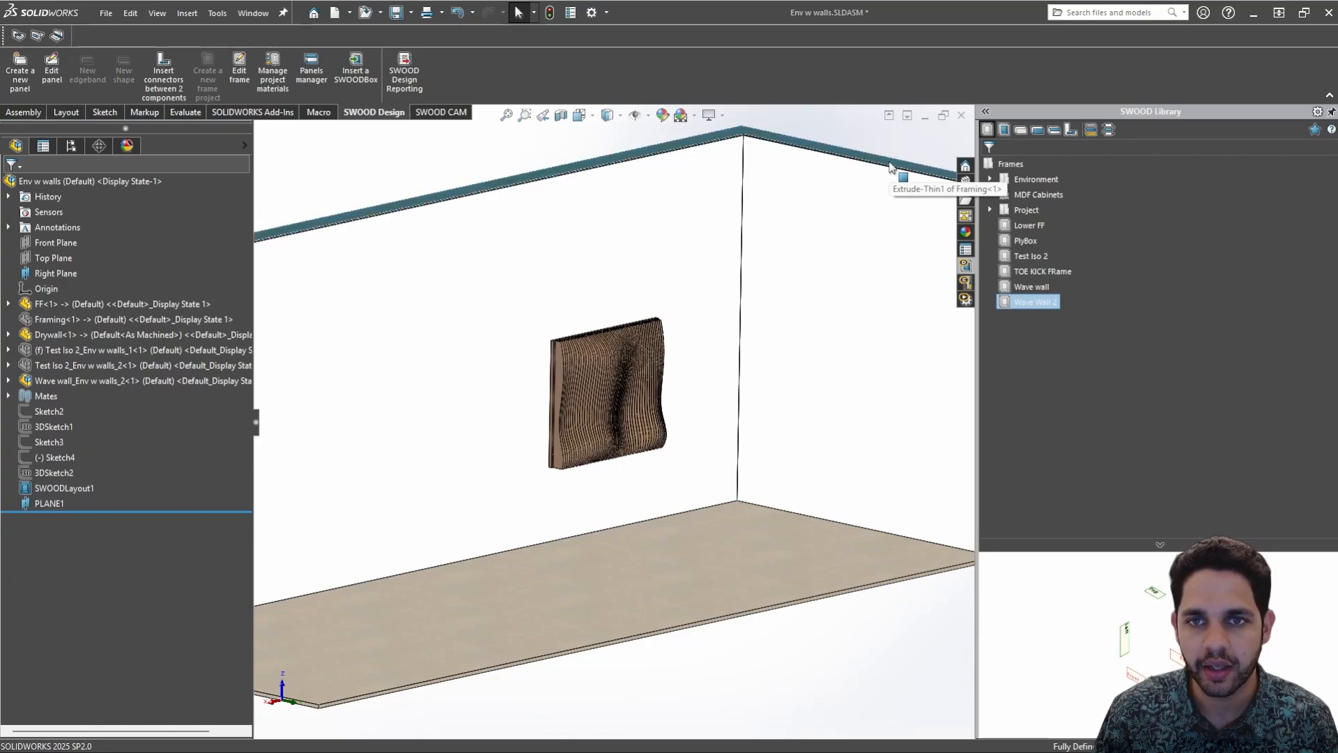
pyautogui.hotkey('ctrl', 'Tab')
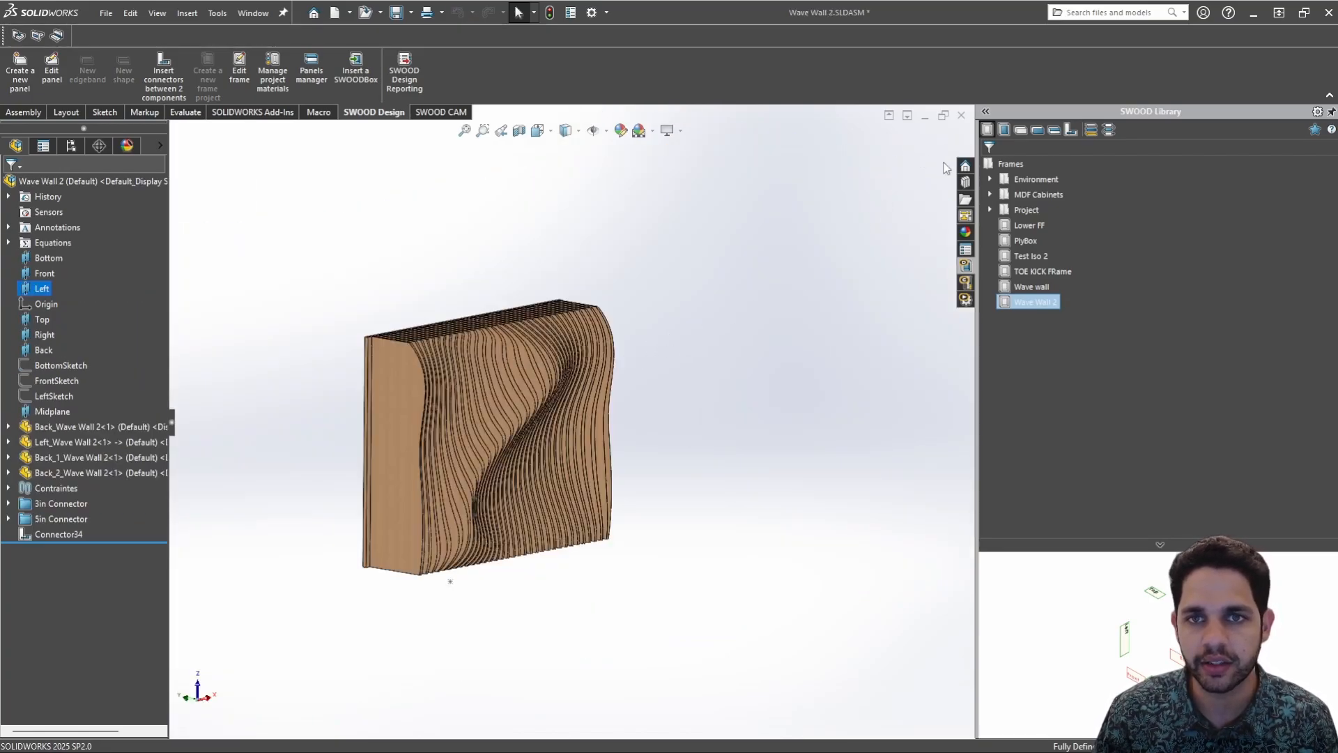
pyautogui.hotkey('ctrl', 's')
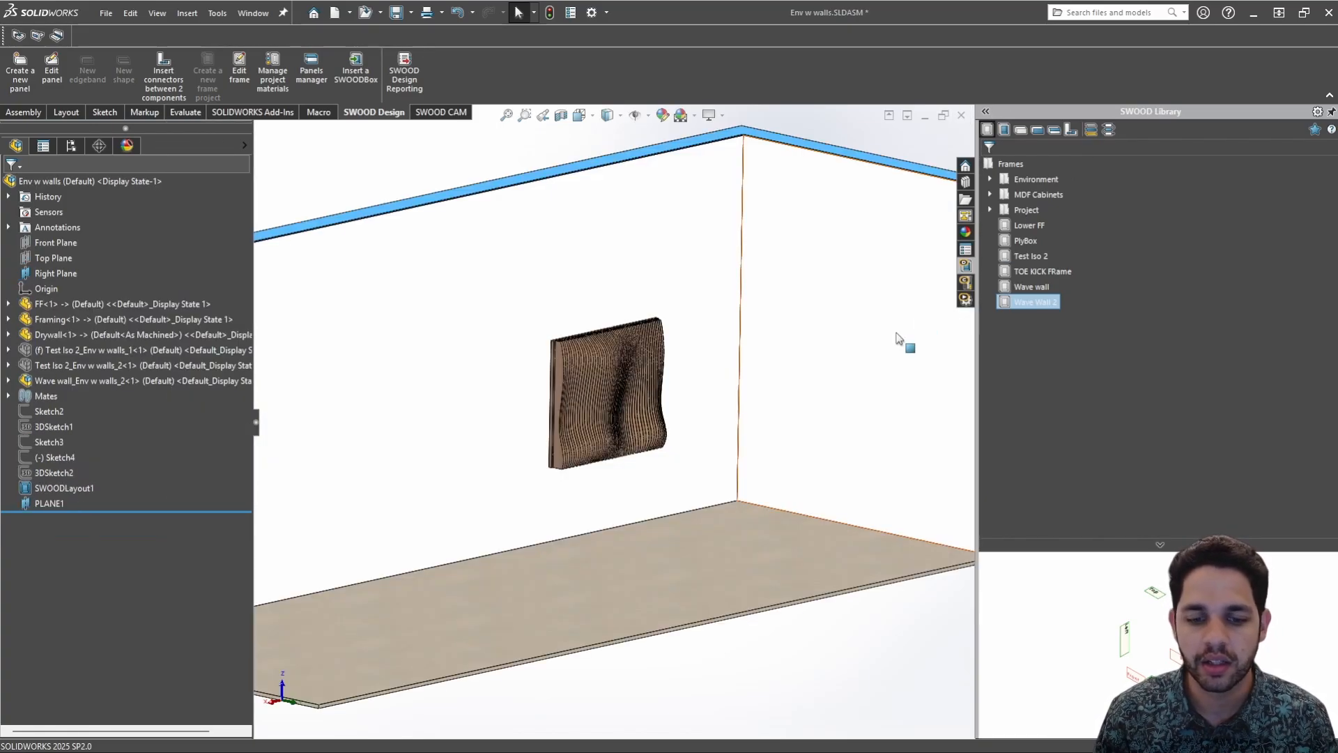
# Insert the Wave Wall 2 frame from the library into the Env w walls assembly
pyautogui.scroll(2, 879, 331)
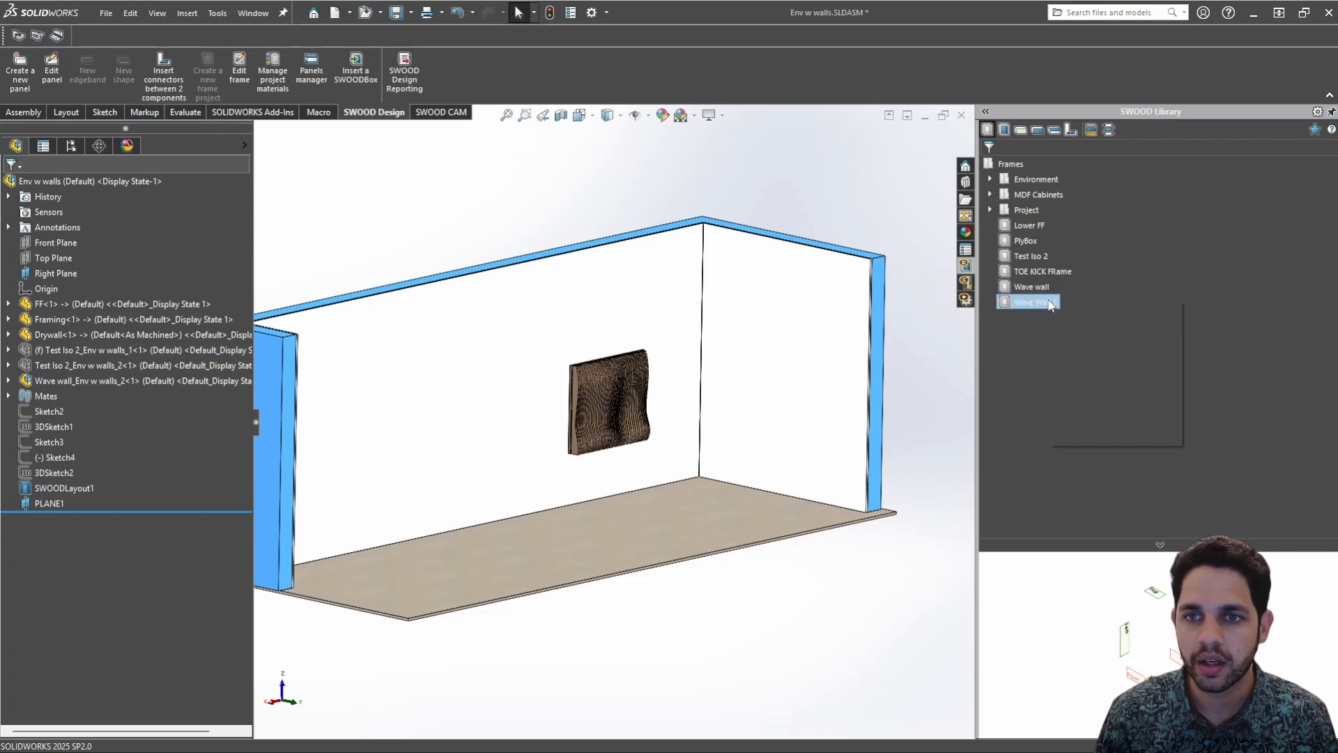
pyautogui.rightClick(1052, 305)
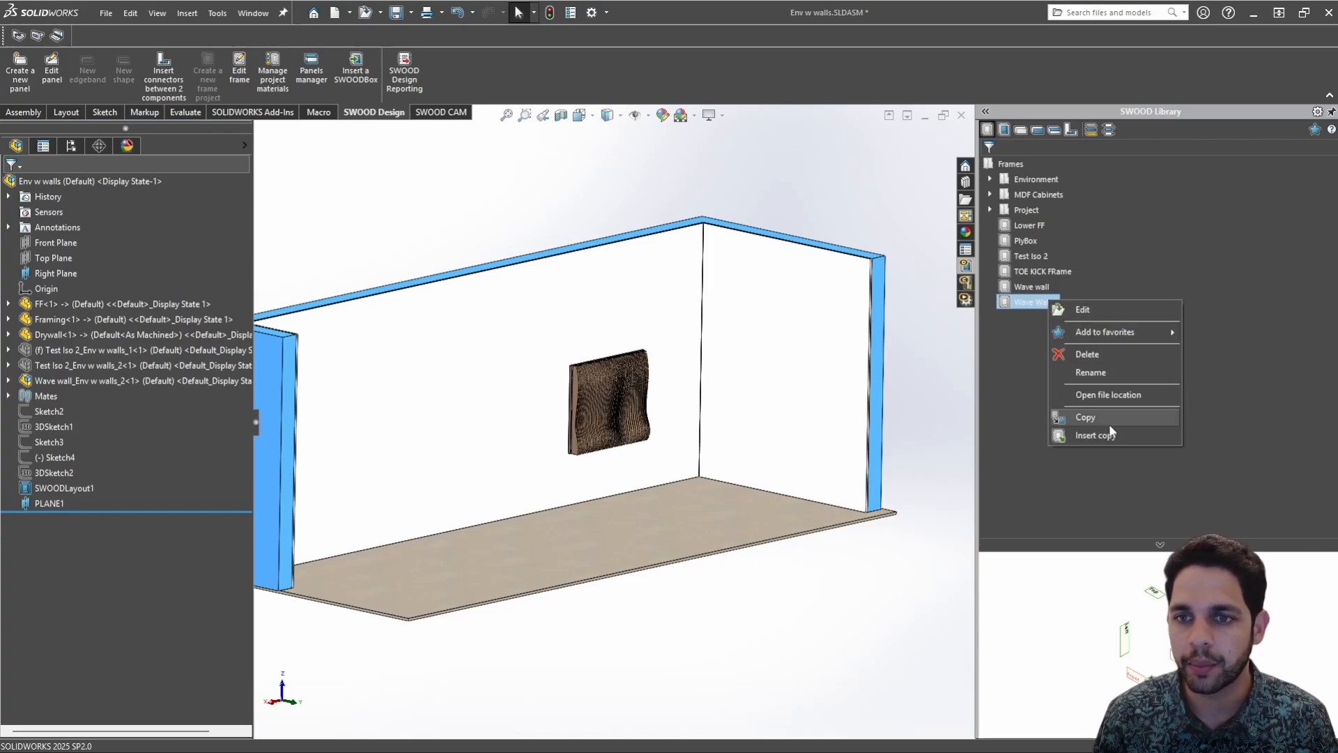
pyautogui.click(744, 457)
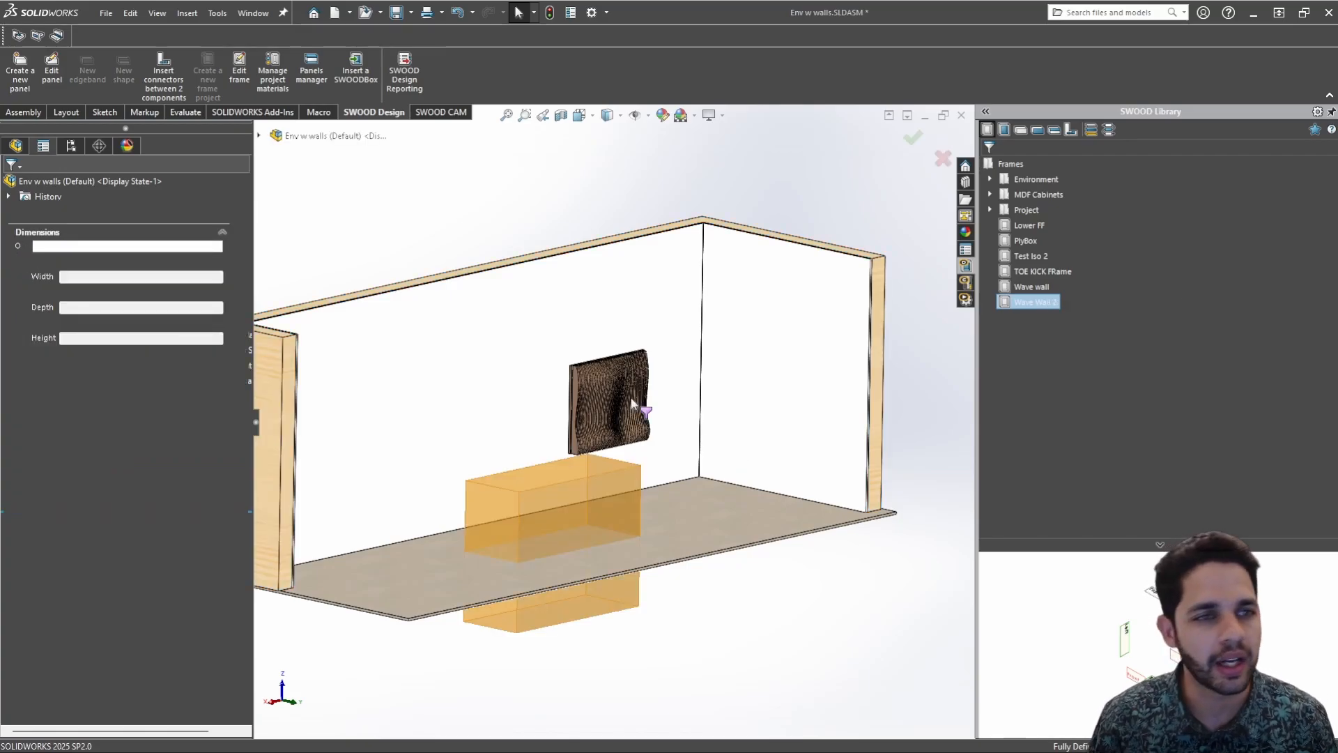
pyautogui.click(11, 185)
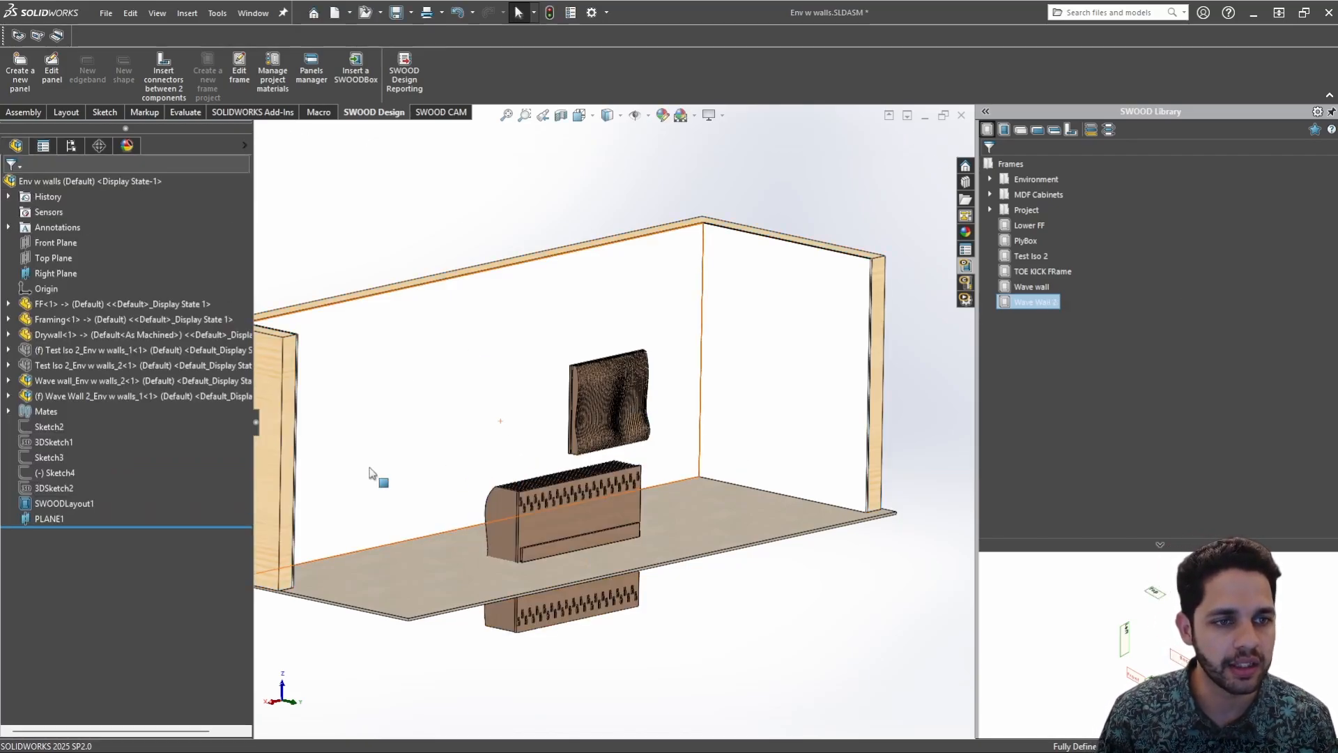
# Delete the newly inserted Wave Wall 2 component from the Env w walls assembly
pyautogui.click(152, 399)
pyautogui.rightClick(151, 396)
pyautogui.click(223, 538)
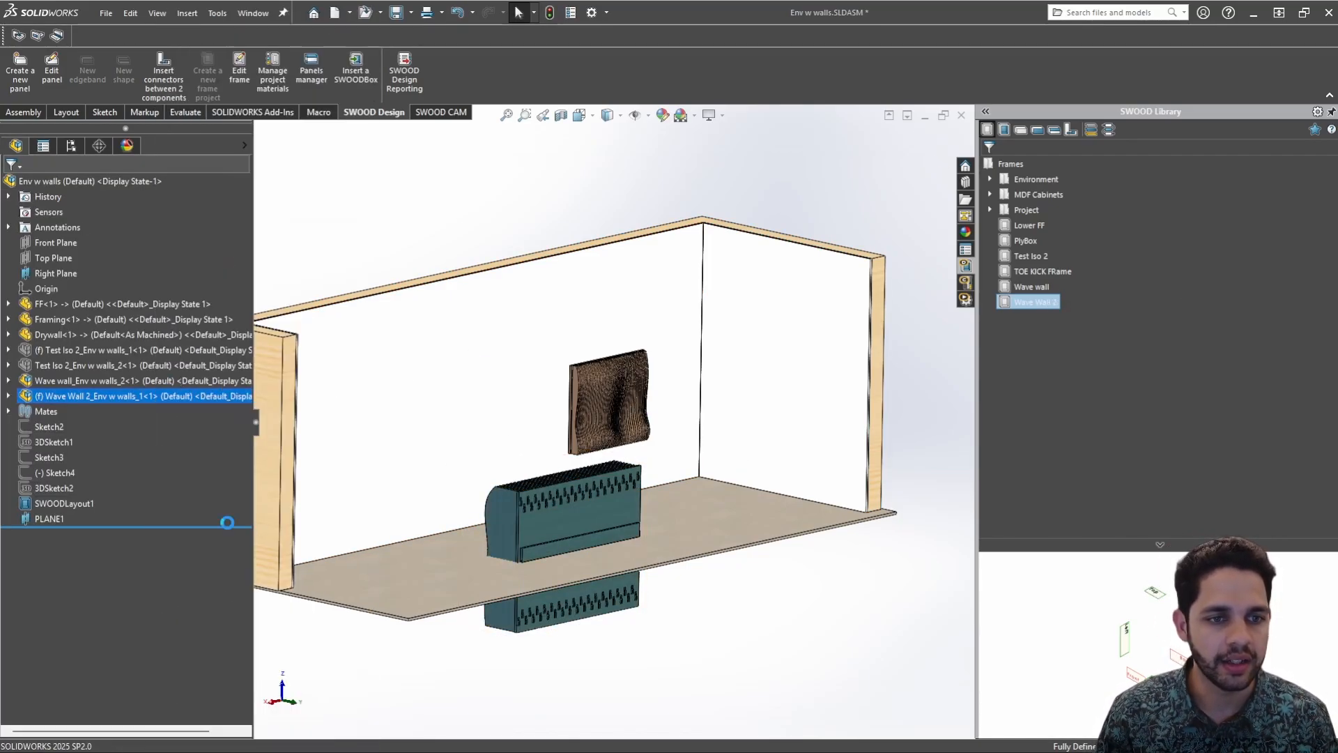
pyautogui.click(434, 257)
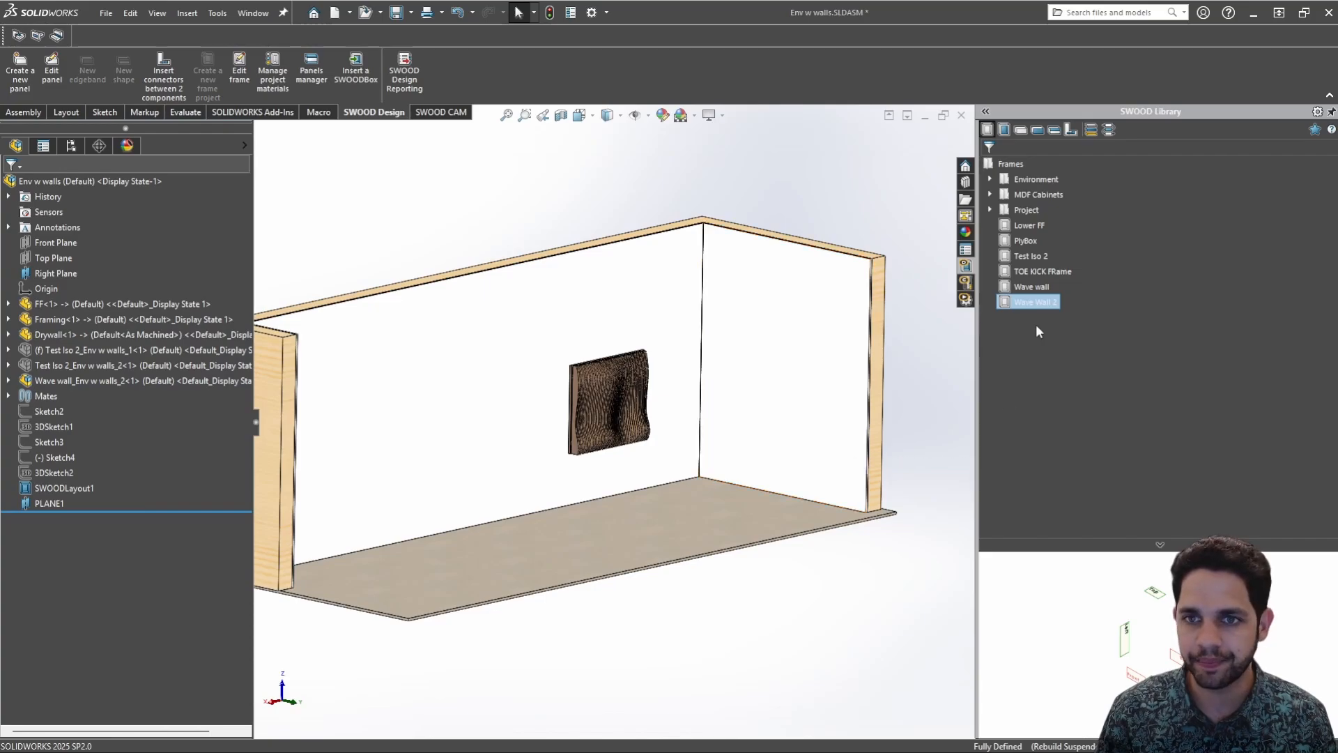
# Insert a floating copy of the Wave Wall 2 library frame above the end of the room's short wall
pyautogui.rightClick(1043, 304)
pyautogui.click(979, 355)
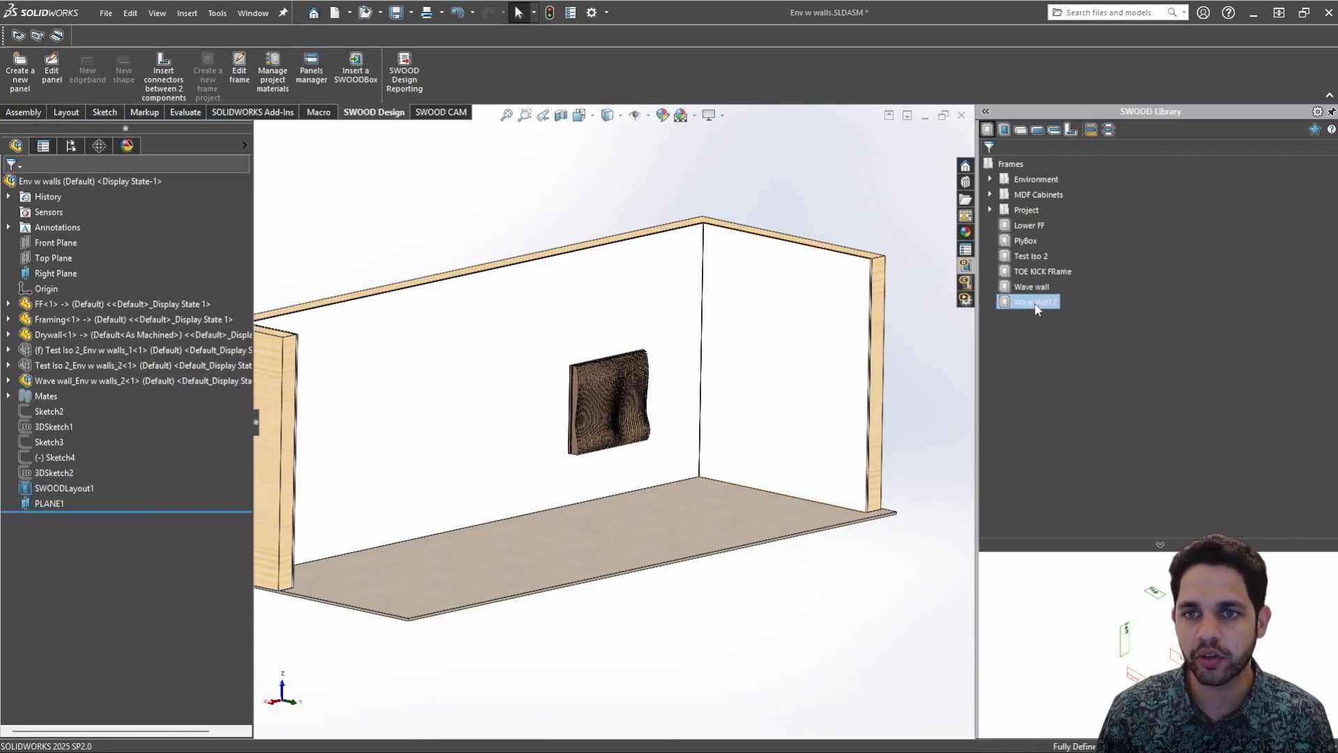
pyautogui.scroll(2, 870, 369)
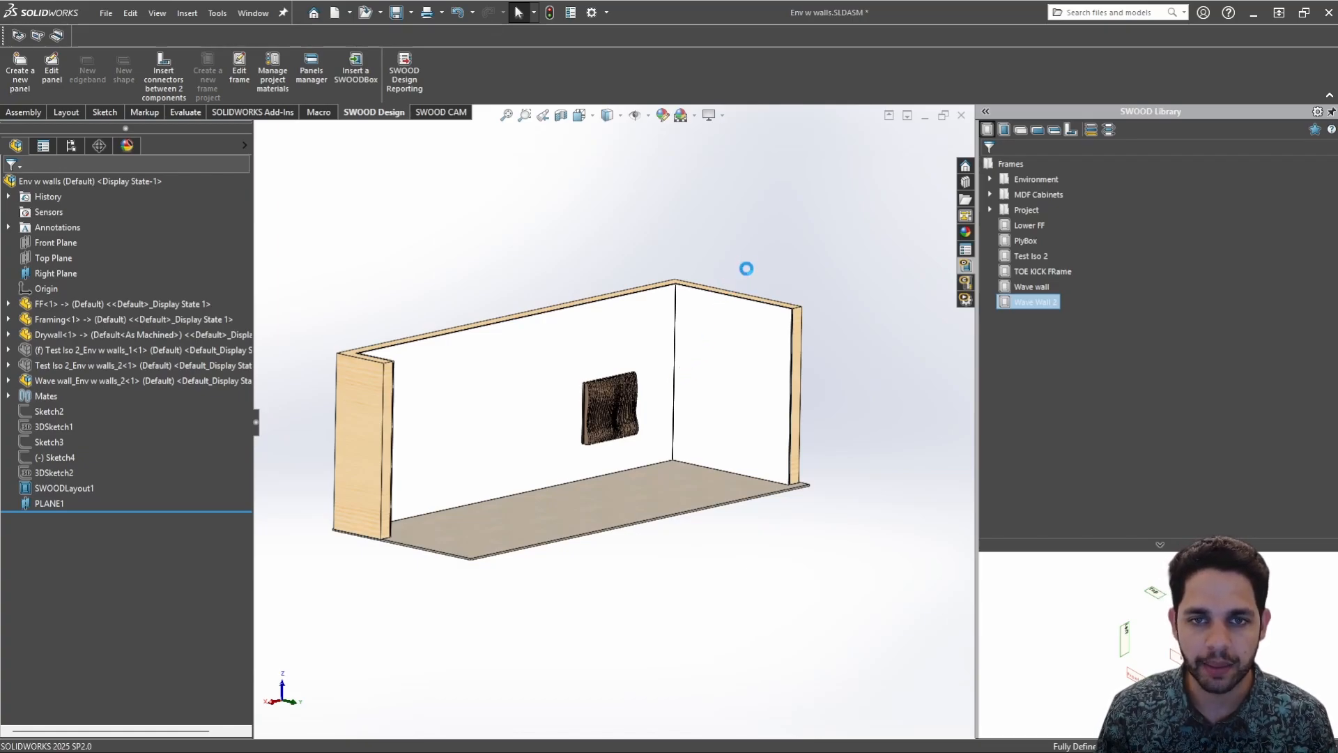
pyautogui.moveTo(755, 270); pyautogui.dragTo(755, 270)
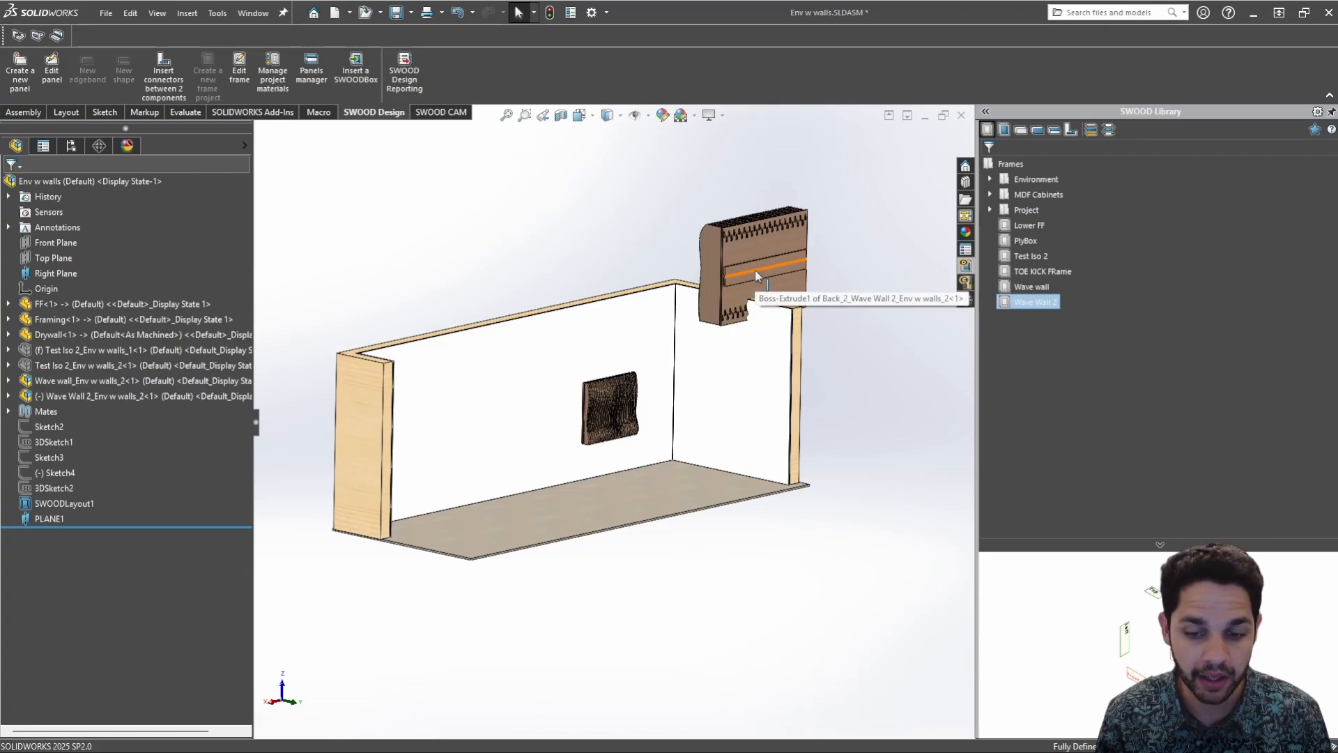
pyautogui.scroll(-6, 762, 260)
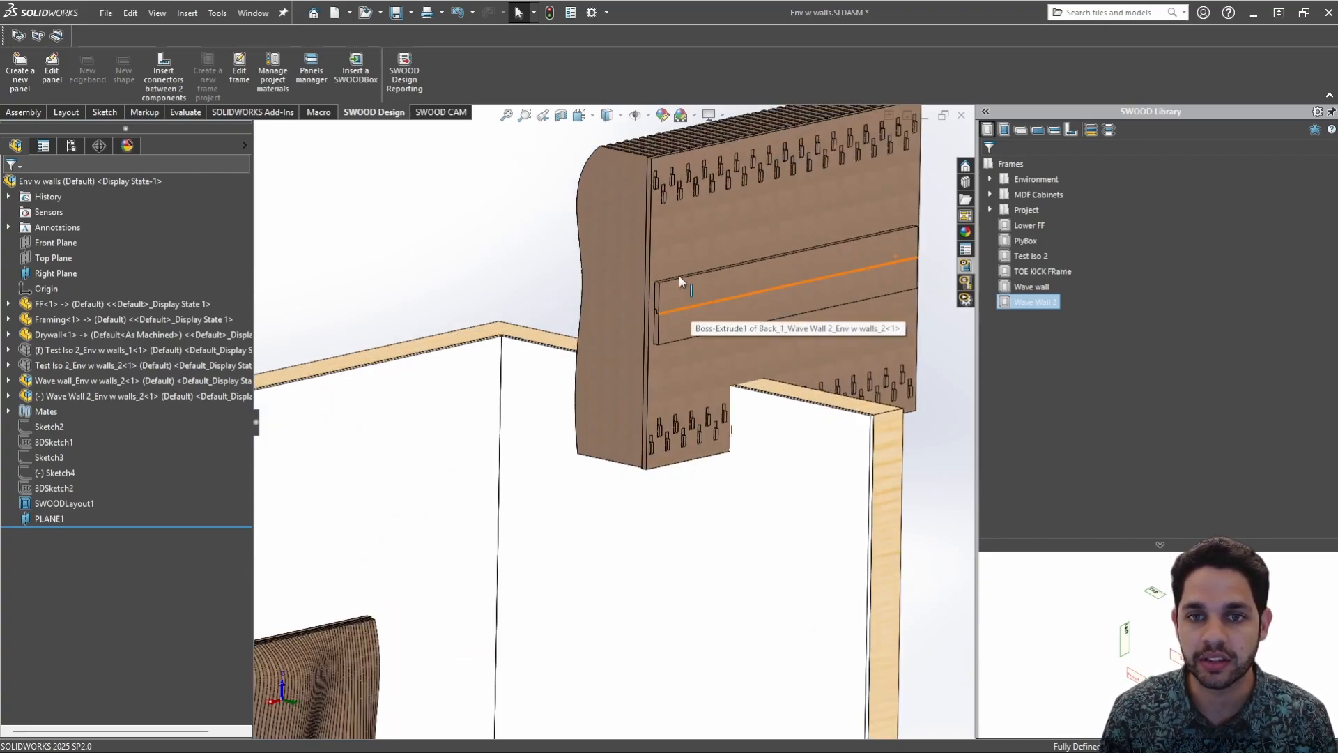
pyautogui.rightClick(1024, 305)
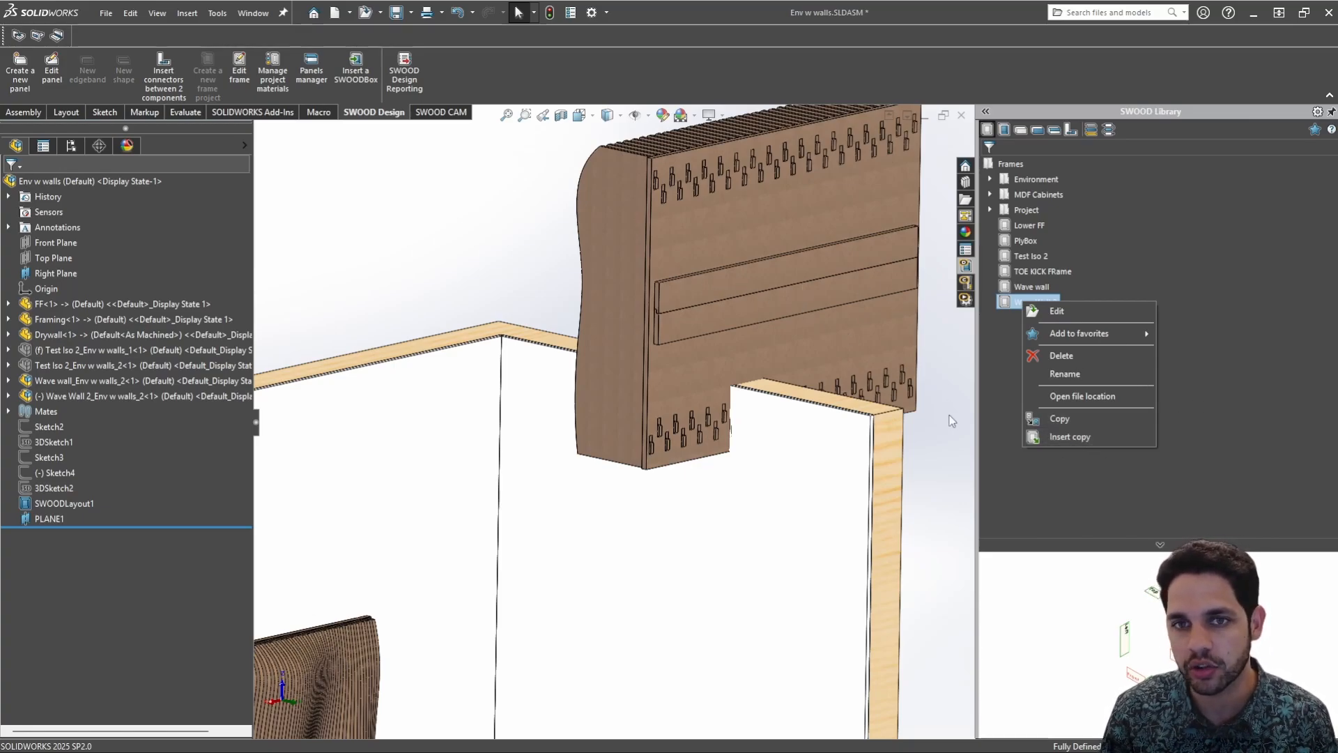
# Mate the rear face of the Back_1 strip coincident with the face of the long drywall
pyautogui.scroll(3, 885, 362)
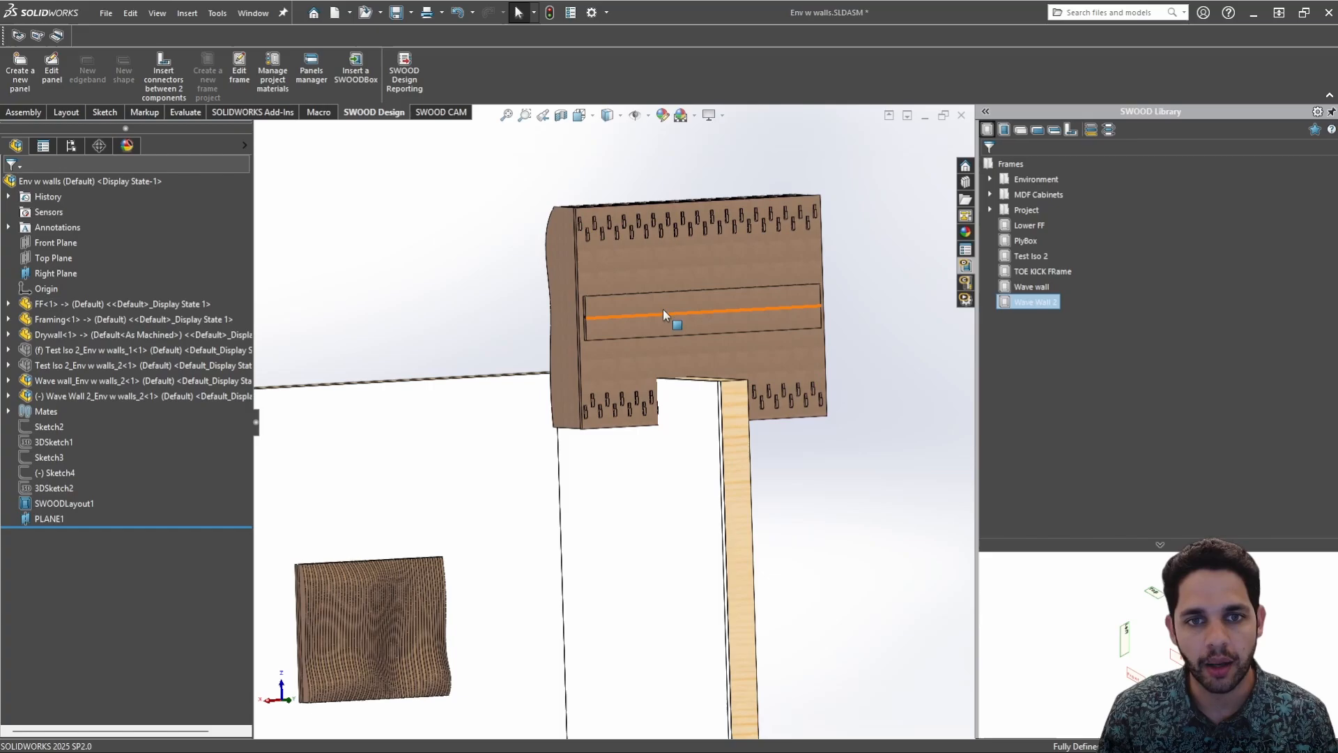
pyautogui.click(634, 386)
pyautogui.scroll(5, 635, 389)
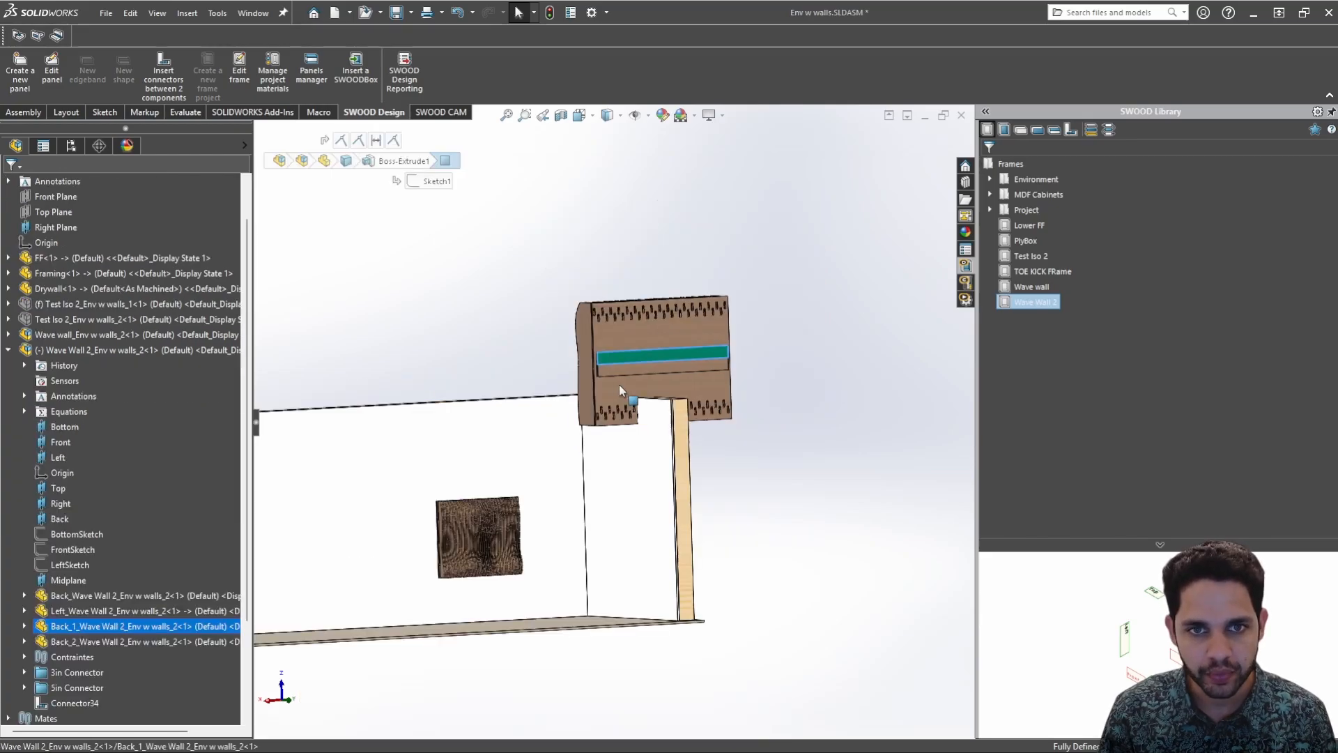
pyautogui.keyDown('ctrl'); pyautogui.click(425, 462); pyautogui.keyUp('ctrl')
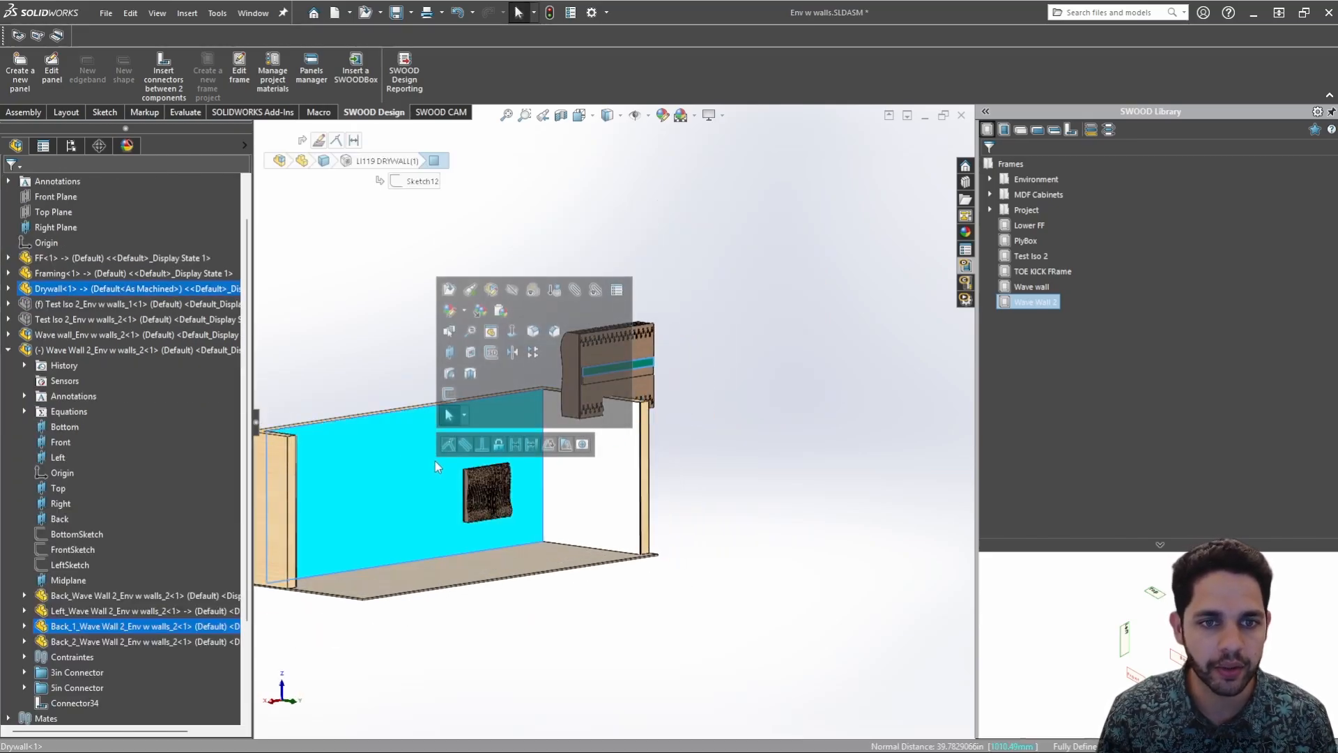
pyautogui.click(532, 482)
pyautogui.click(681, 338)
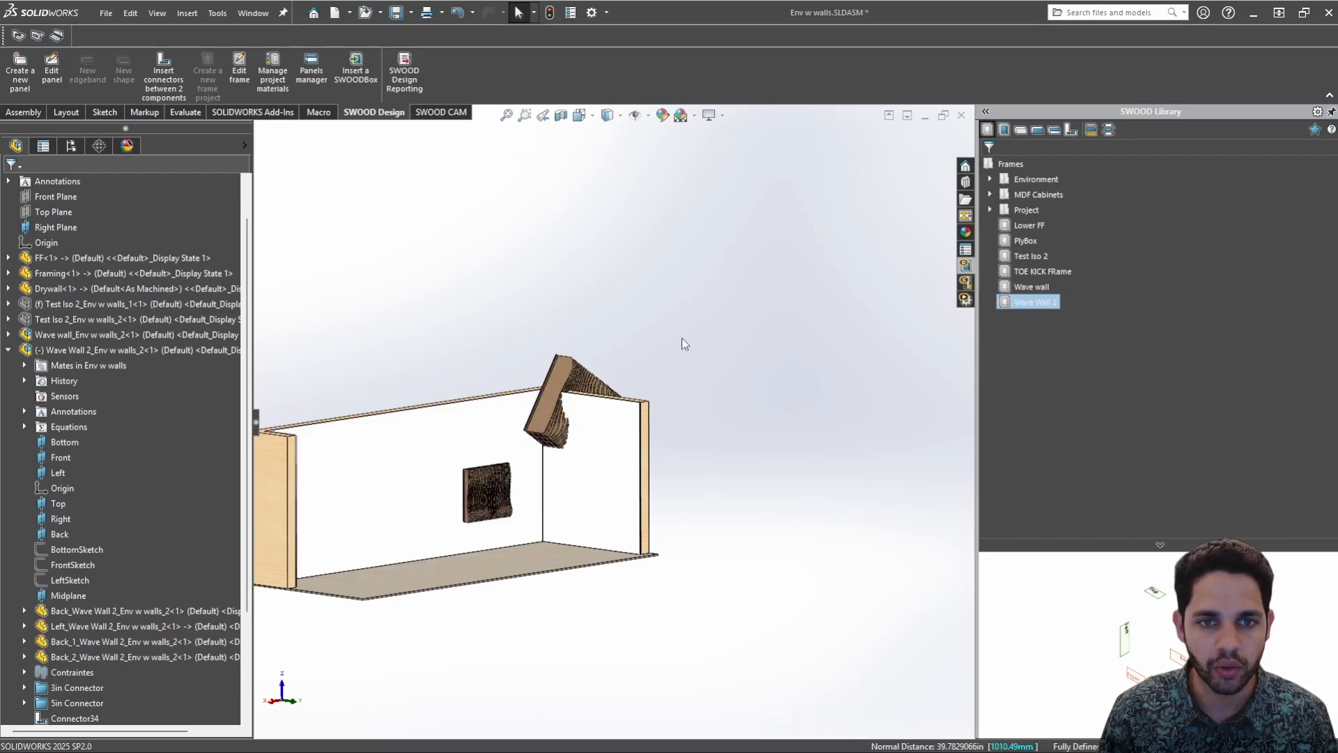
# Mate the bottom edge face of Wave Wall 2's back panel coincident with the room's floor
pyautogui.scroll(-9, 544, 432)
pyautogui.moveTo(567, 399); pyautogui.dragTo(580, 348, button='middle')
pyautogui.click(596, 363)
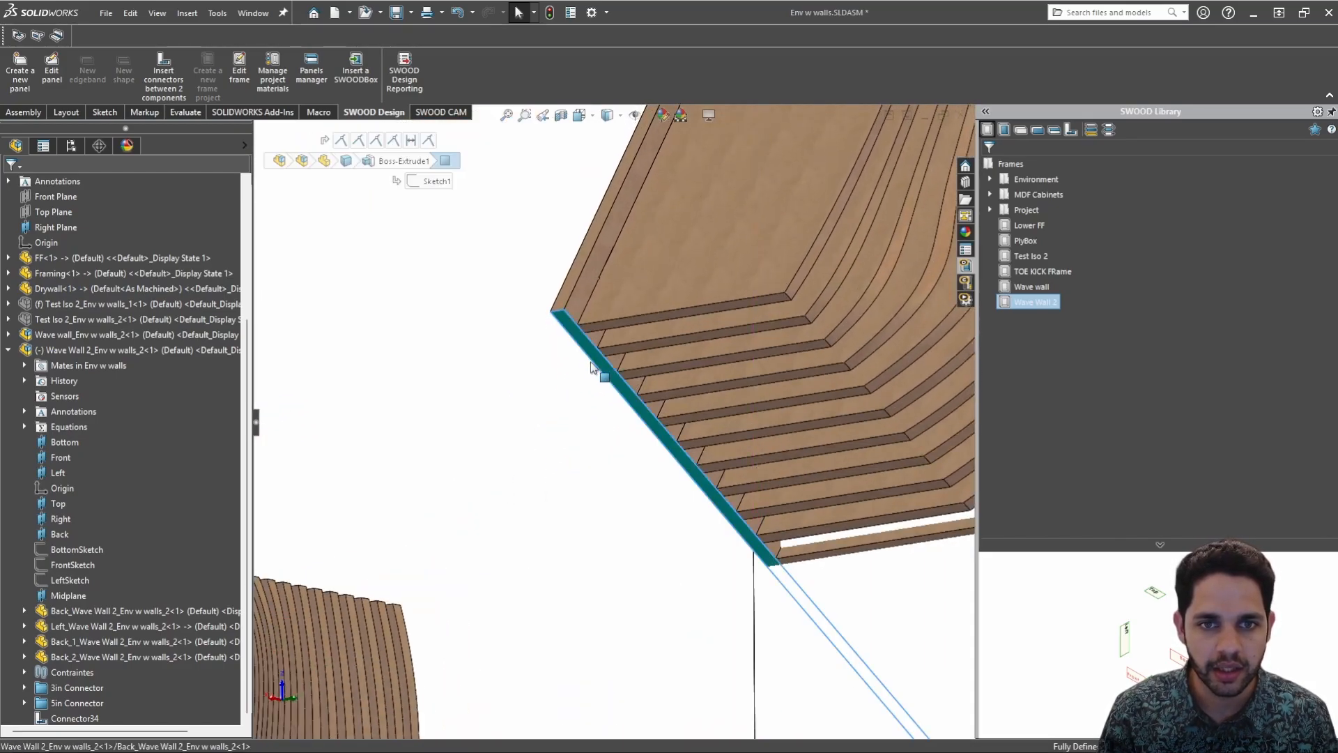
pyautogui.scroll(7, 593, 370)
pyautogui.moveTo(537, 490); pyautogui.dragTo(521, 455, button='middle')
pyautogui.keyDown('ctrl'); pyautogui.click(521, 454); pyautogui.keyUp('ctrl')
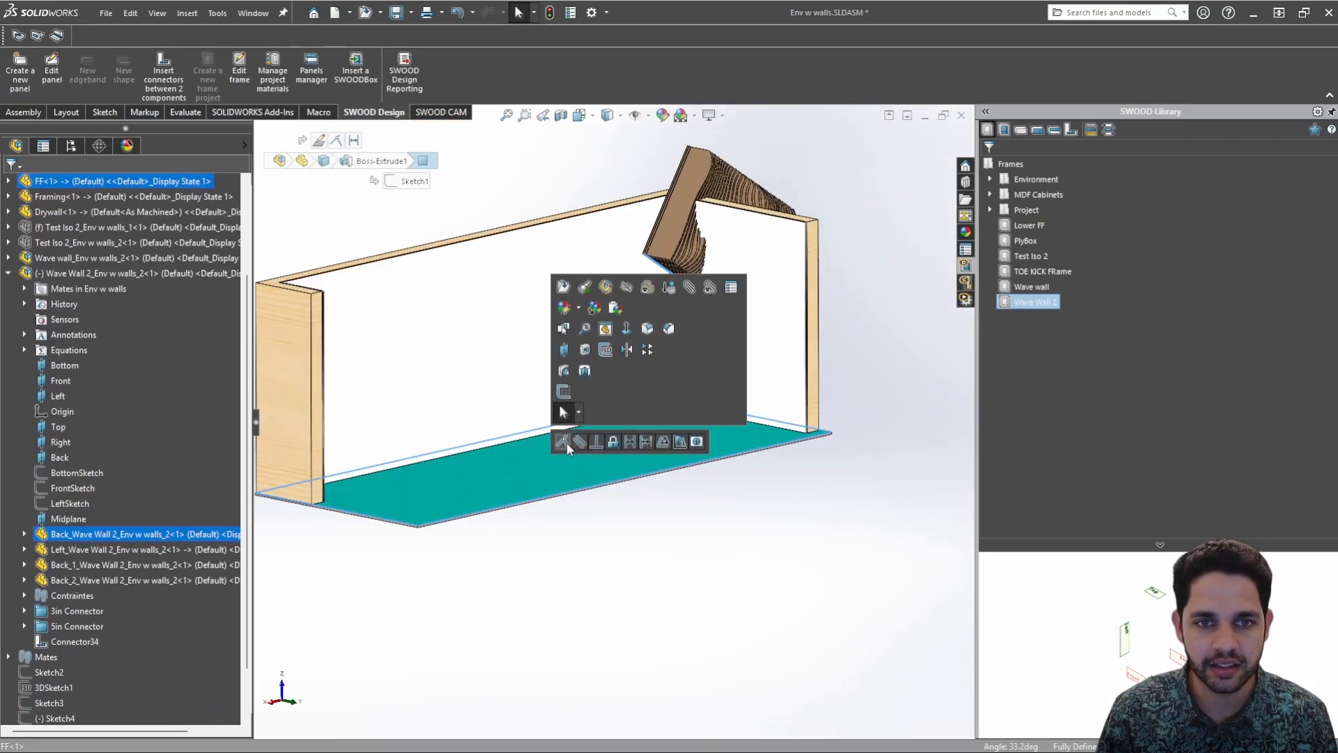
pyautogui.click(562, 441)
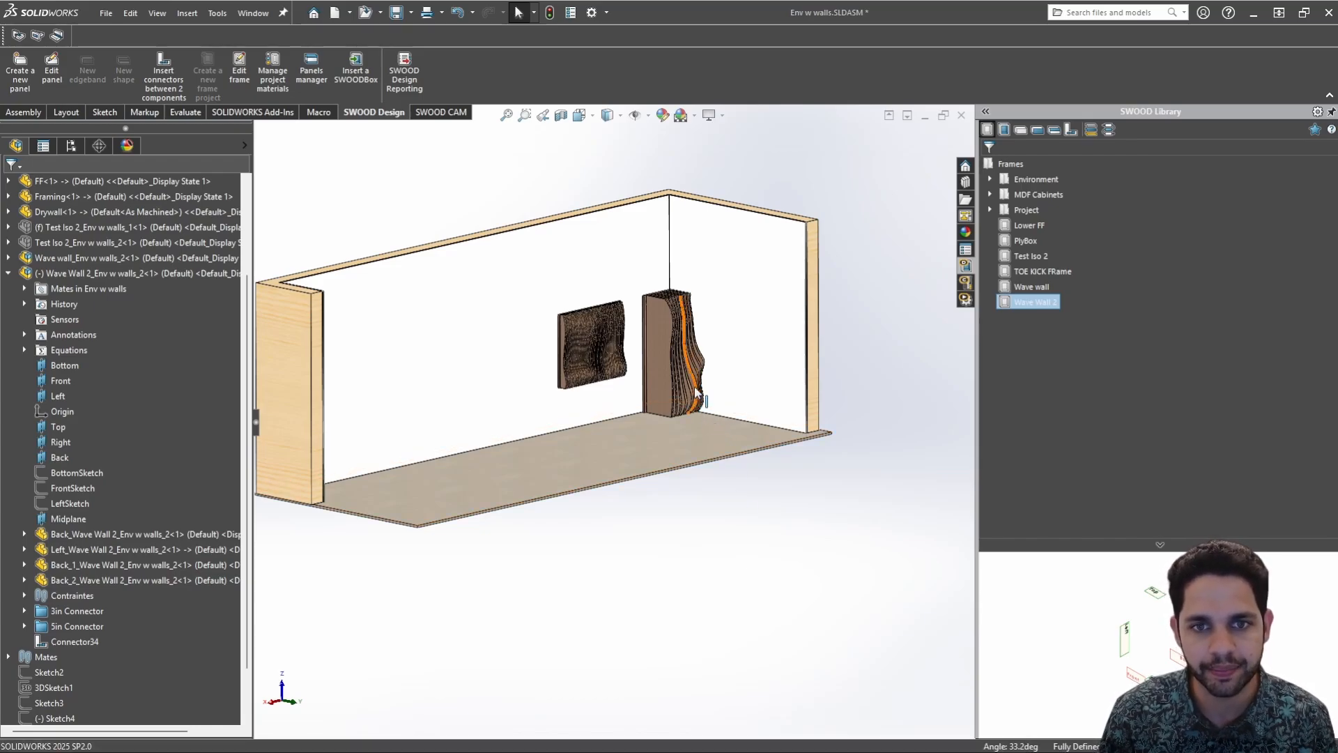
# Slide Wave Wall 2 along the long drywall past the existing wave wall and inspect its curved front
pyautogui.moveTo(695, 393); pyautogui.dragTo(700, 370, button='middle')
pyautogui.moveTo(649, 375); pyautogui.dragTo(379, 400)
pyautogui.scroll(-5, 411, 392)
pyautogui.moveTo(412, 391); pyautogui.dragTo(488, 443, button='middle')
pyautogui.scroll(3, 426, 410)
pyautogui.scroll(-4, 516, 446)
pyautogui.scroll(2, 607, 426)
pyautogui.moveTo(673, 413); pyautogui.dragTo(628, 440, button='middle')
pyautogui.scroll(-1, 503, 396)
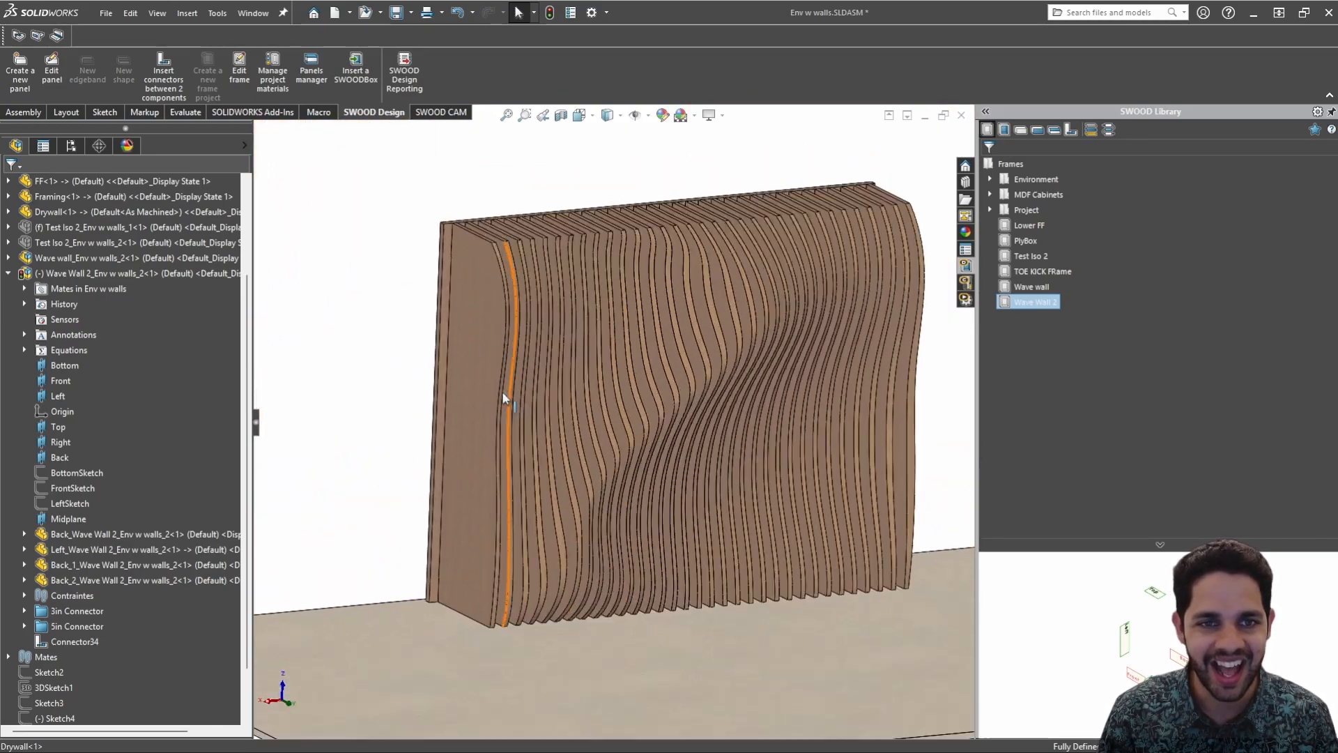
# Add a 36 in distance mate between the end face of Wave Wall 2's back panel and the short wall's drywall face
pyautogui.moveTo(502, 397); pyautogui.dragTo(616, 559, button='middle')
pyautogui.scroll(-5, 467, 511)
pyautogui.click(457, 466)
pyautogui.scroll(5, 457, 463)
pyautogui.click(329, 406)
pyautogui.scroll(-6, 586, 383)
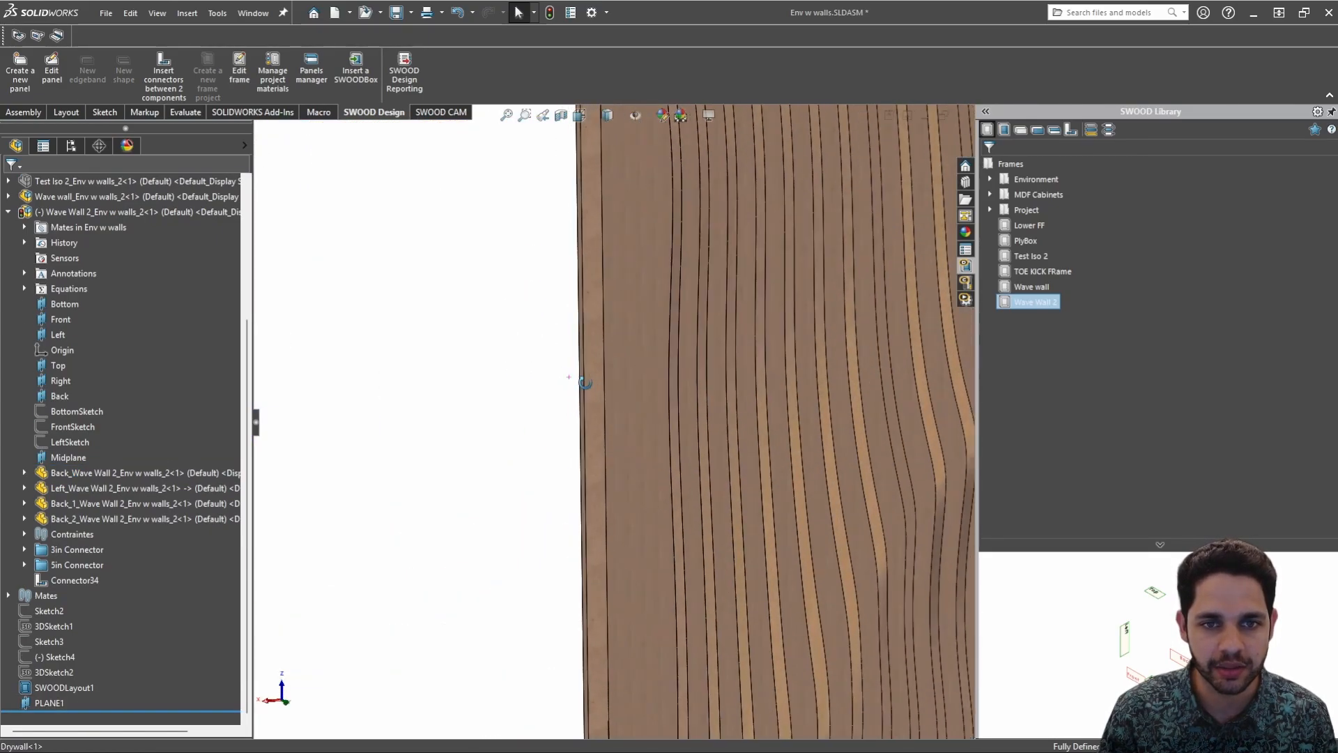
pyautogui.moveTo(585, 383); pyautogui.dragTo(583, 402, button='middle')
pyautogui.click(583, 401)
pyautogui.scroll(8, 575, 475)
pyautogui.moveTo(568, 469); pyautogui.dragTo(425, 434, button='middle')
pyautogui.keyDown('ctrl'); pyautogui.click(425, 433); pyautogui.keyUp('ctrl')
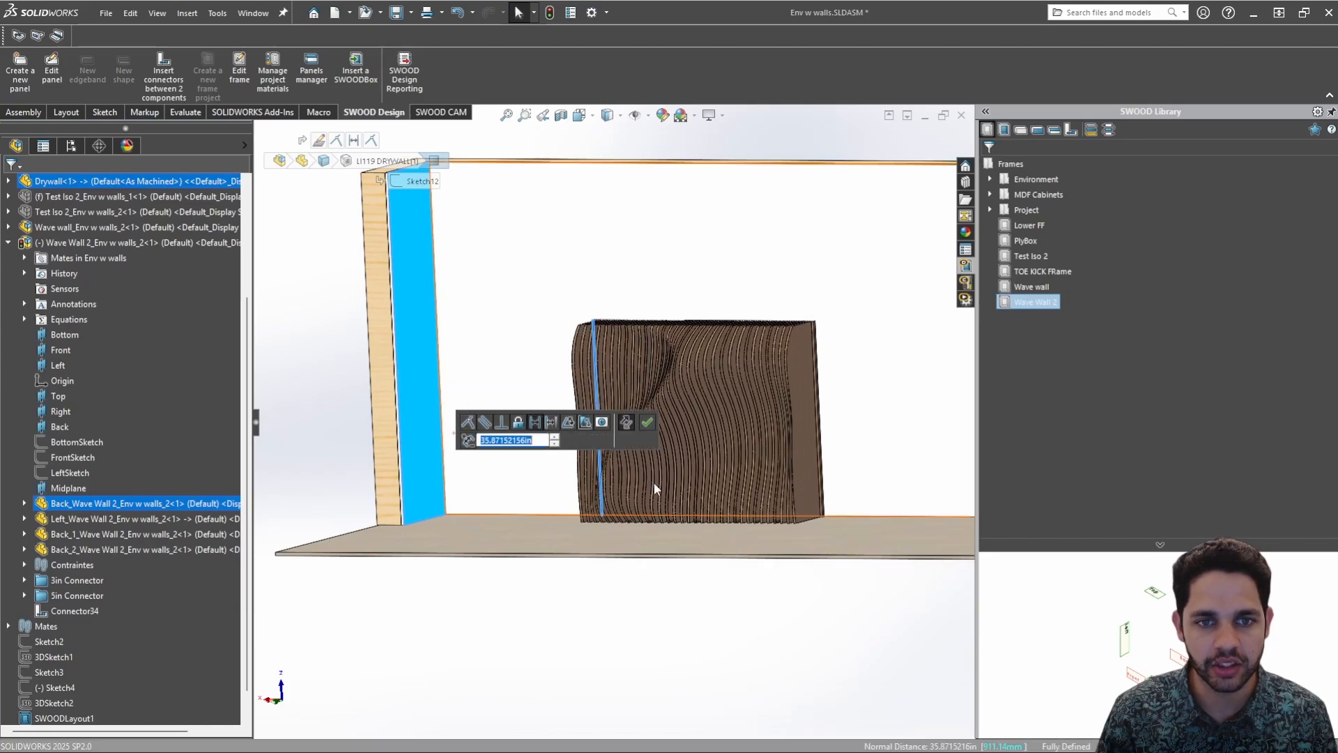
pyautogui.write('3')
pyautogui.press('Return')
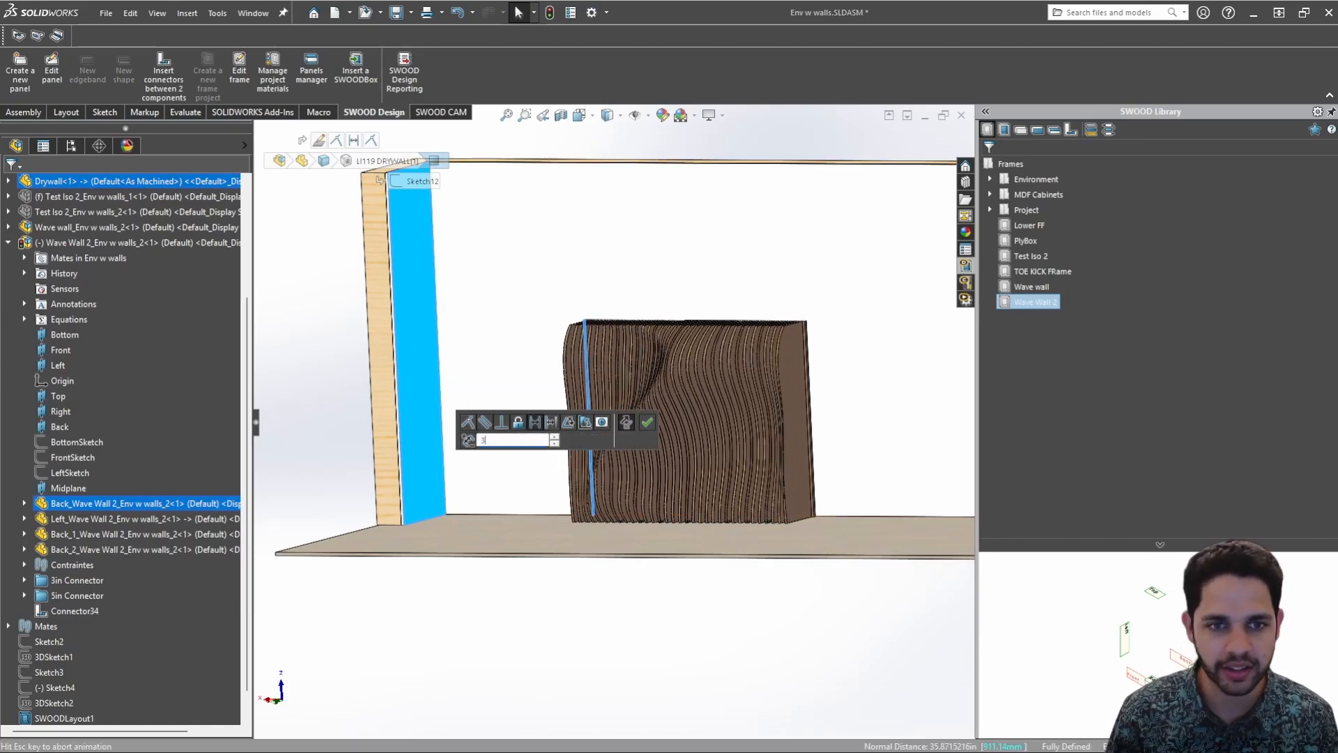
pyautogui.write('3')
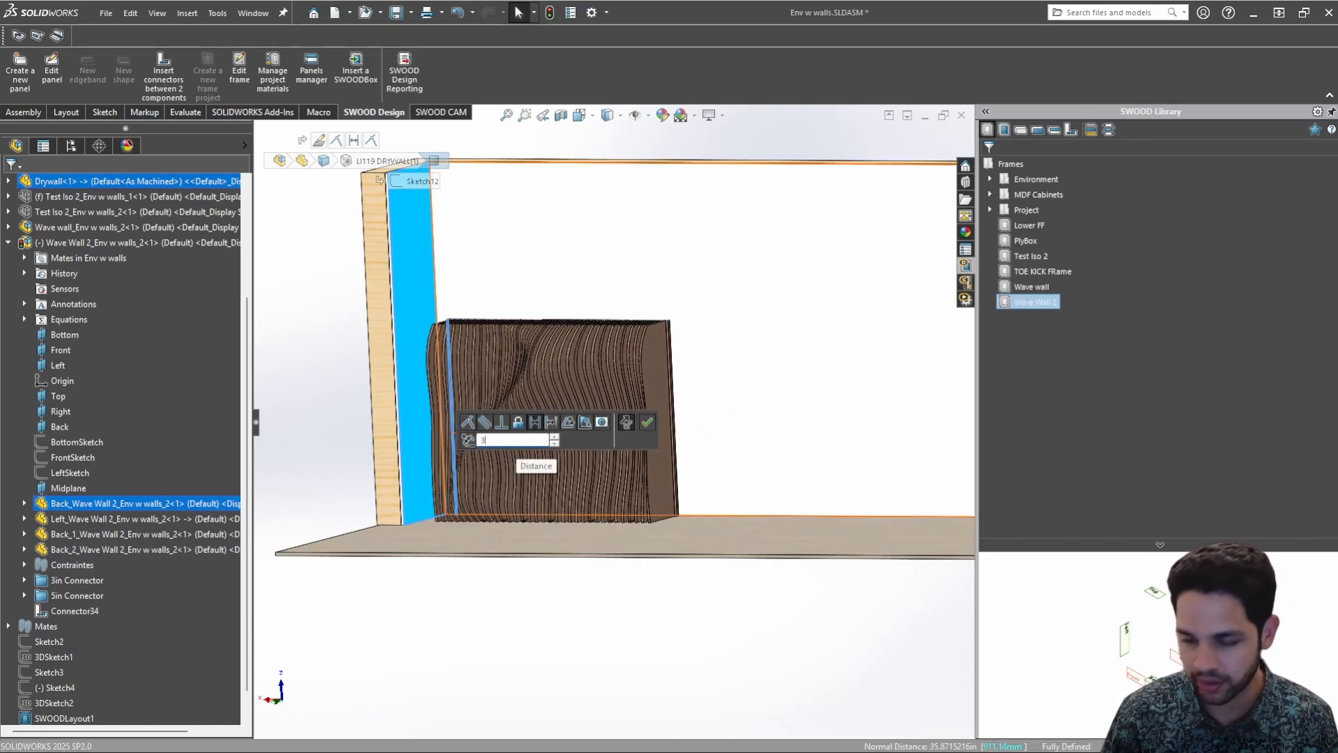
pyautogui.write('6')
pyautogui.press('Return')
pyautogui.click(650, 421)
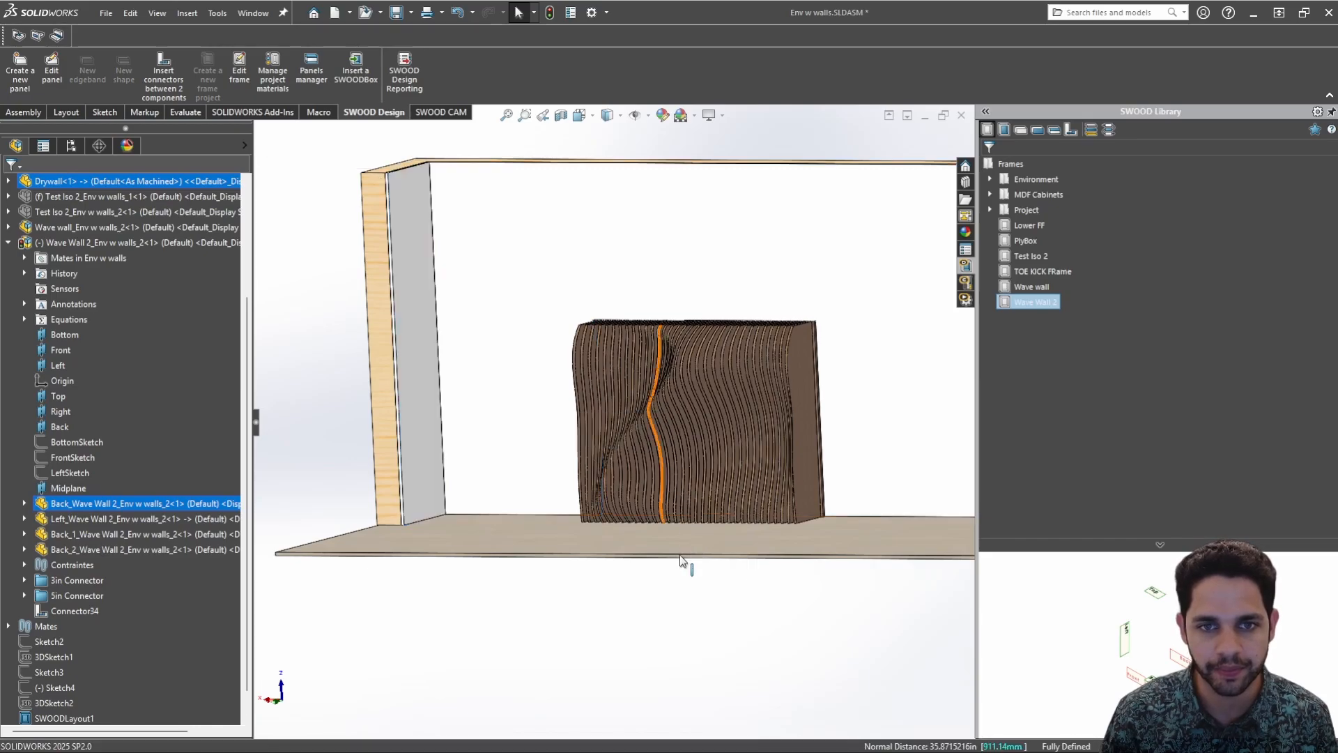
# Examine the placed Wave Wall 2 from several angles against the corner, the floor and the other wave wall
pyautogui.scroll(2, 592, 295)
pyautogui.moveTo(592, 296); pyautogui.dragTo(613, 454, button='middle')
pyautogui.scroll(-4, 687, 440)
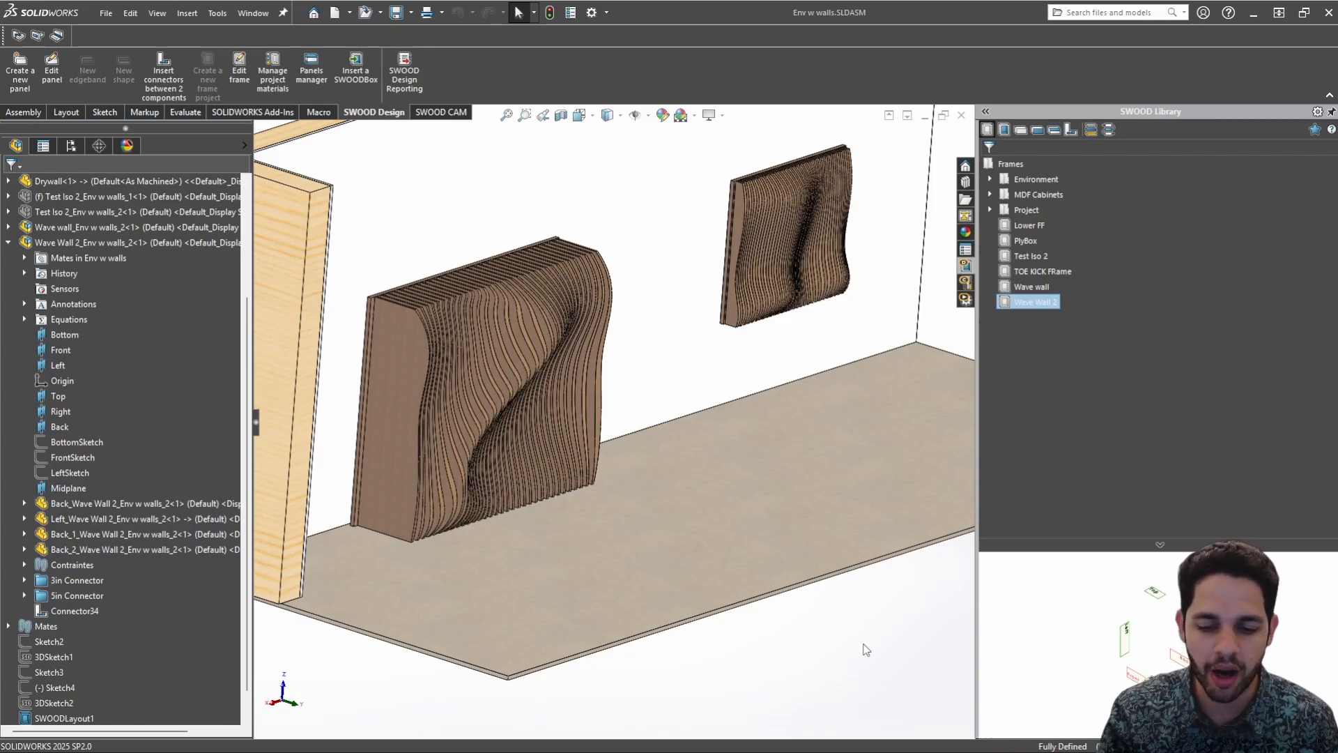
pyautogui.scroll(1, 633, 543)
pyautogui.moveTo(633, 544); pyautogui.dragTo(575, 513, button='middle')
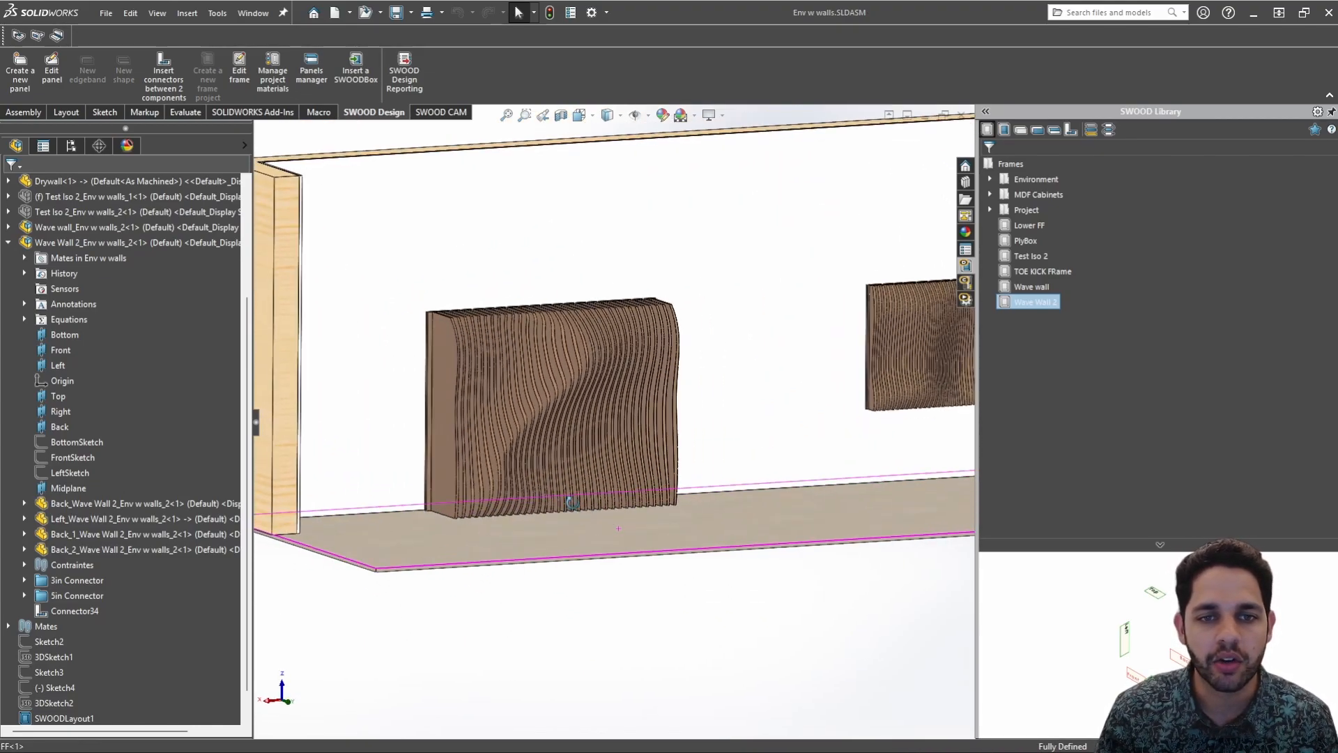
pyautogui.scroll(-3, 517, 388)
pyautogui.moveTo(522, 387); pyautogui.dragTo(645, 388, button='middle')
pyautogui.scroll(2, 627, 338)
pyautogui.moveTo(628, 338); pyautogui.dragTo(647, 344, button='middle')
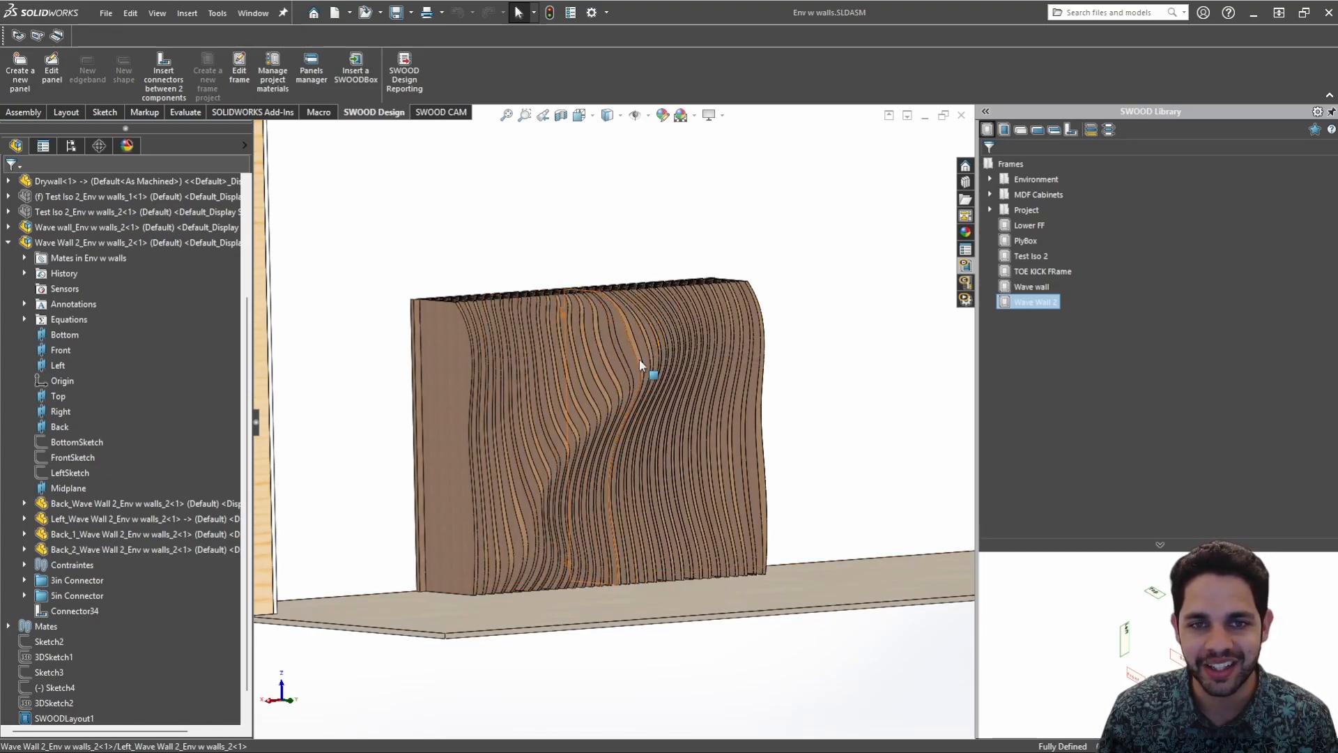
pyautogui.moveTo(700, 343); pyautogui.dragTo(608, 330, button='middle')
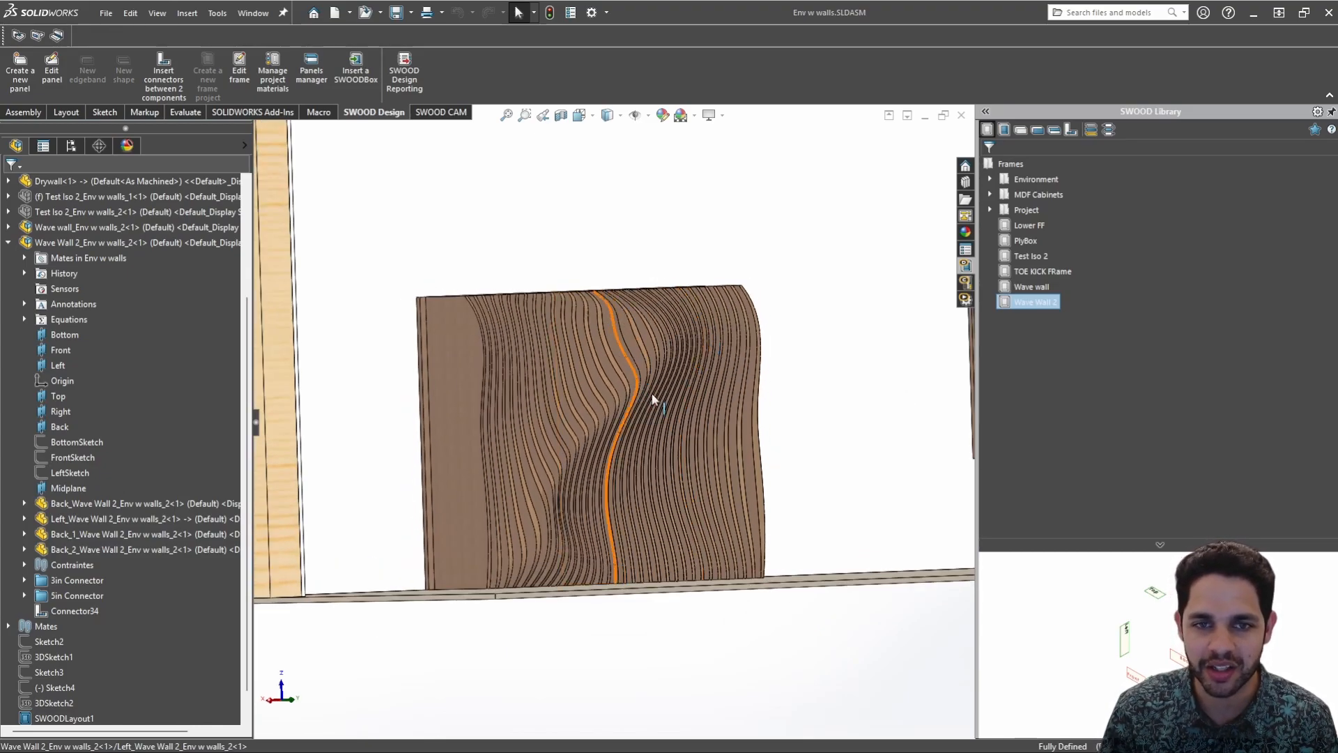
pyautogui.moveTo(651, 398); pyautogui.dragTo(583, 349, button='middle')
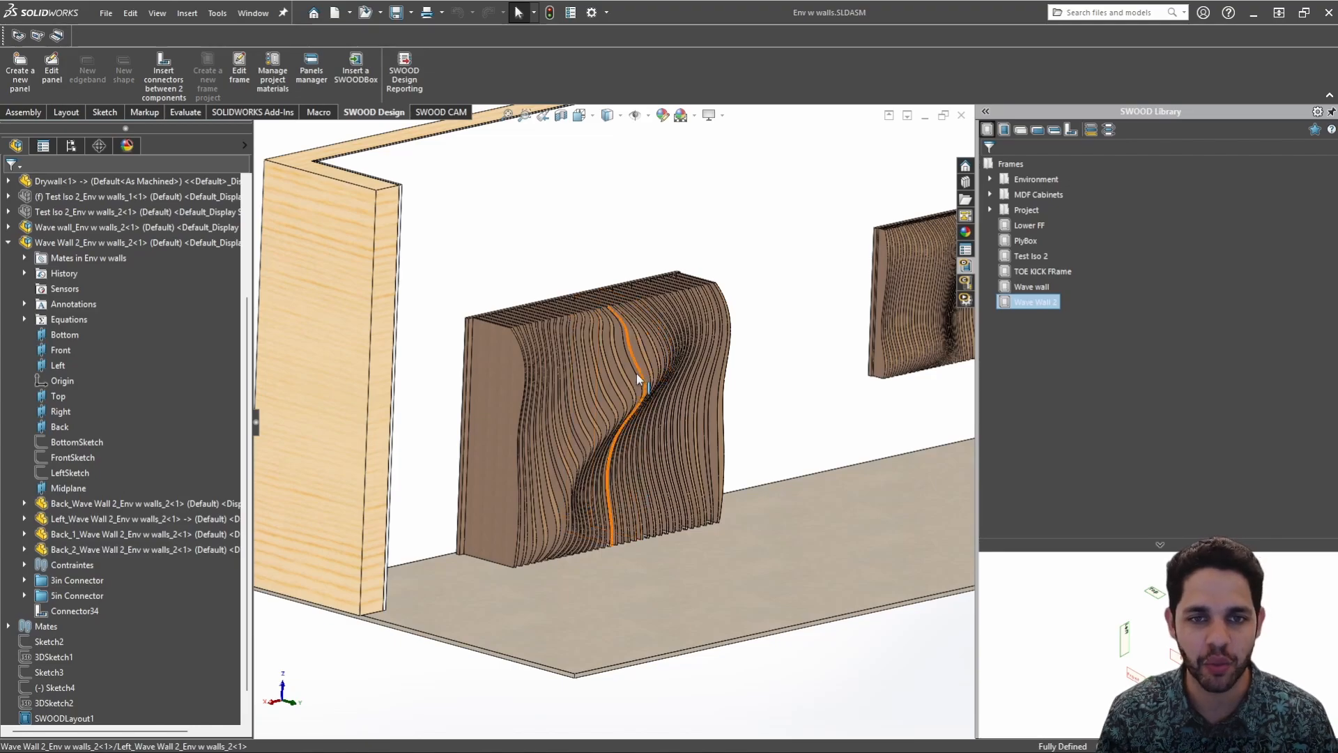
pyautogui.moveTo(636, 379); pyautogui.dragTo(629, 445, button='middle')
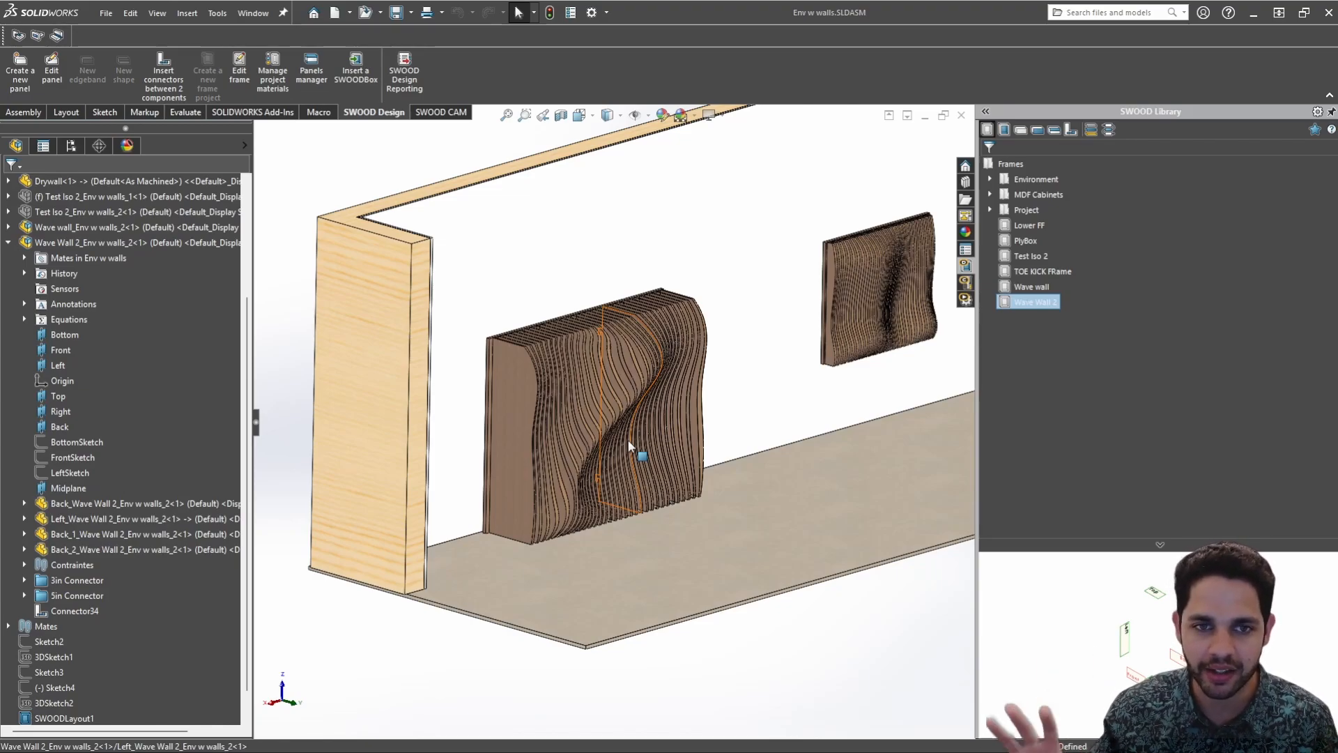
# Inspect how Wave Wall 2 is composed by highlighting the whole frame, its back panel, the patterned ribs and the Back_2 part
pyautogui.scroll(-5, 537, 369)
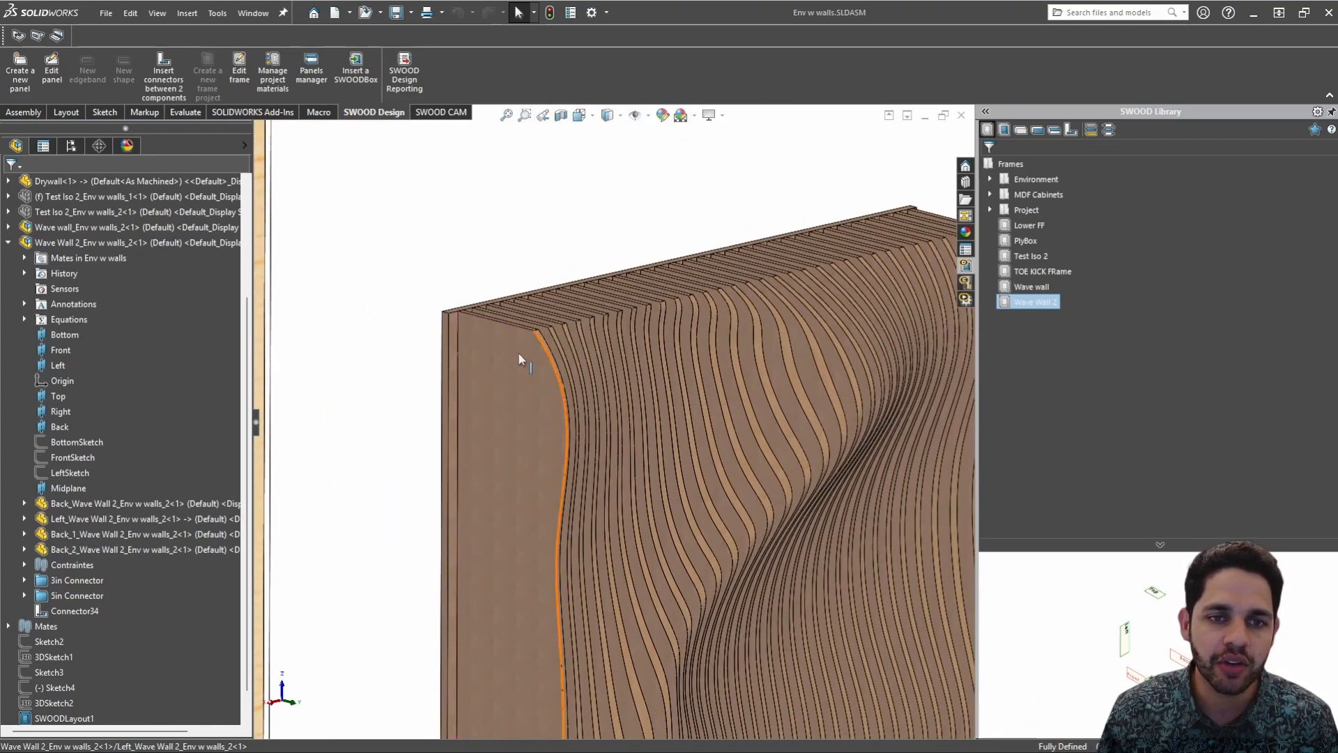
pyautogui.click(458, 346)
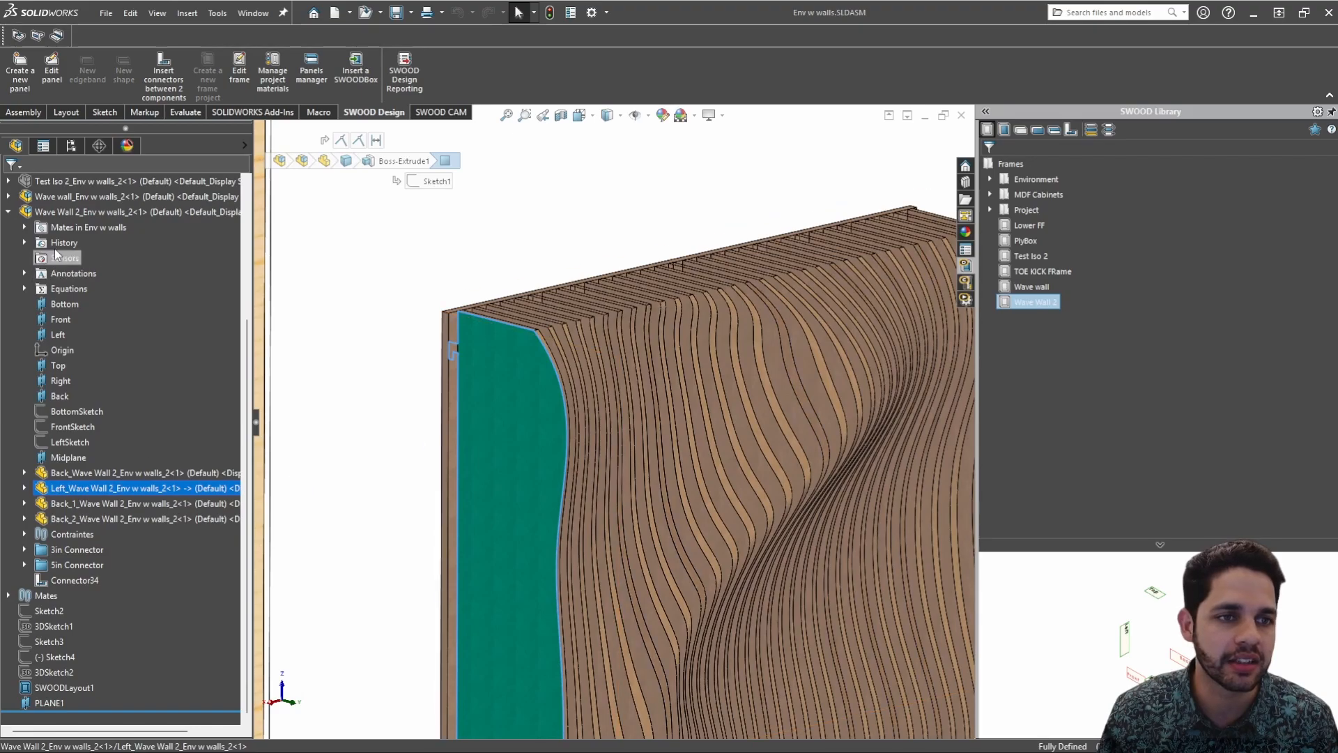
pyautogui.click(71, 213)
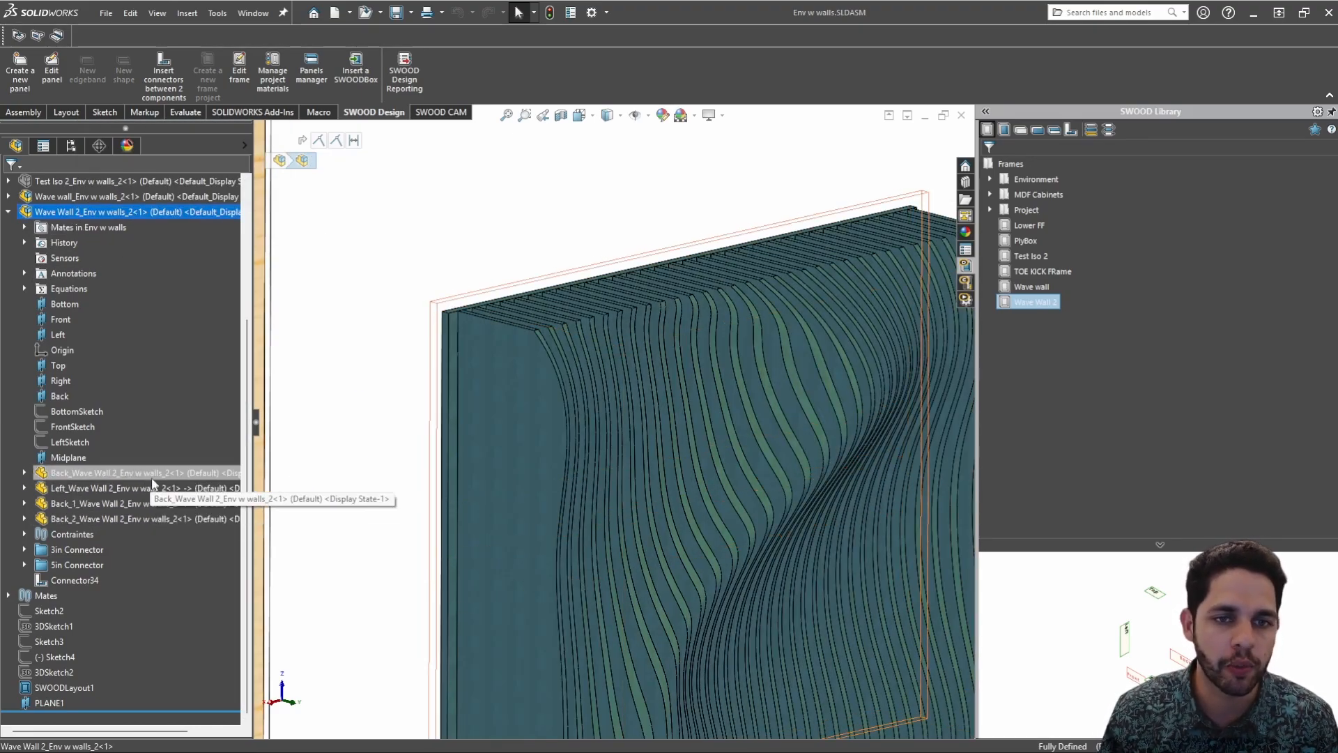
pyautogui.click(452, 359)
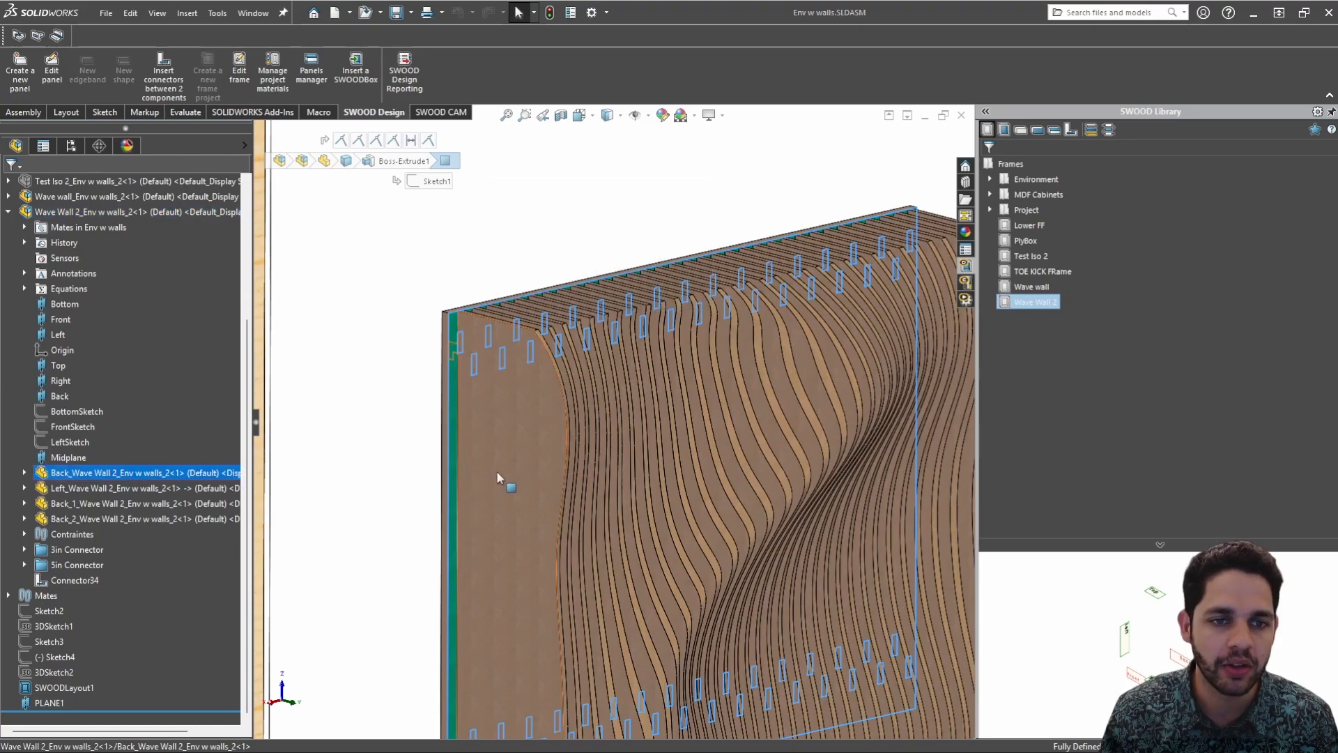
pyautogui.click(497, 472)
pyautogui.click(120, 489)
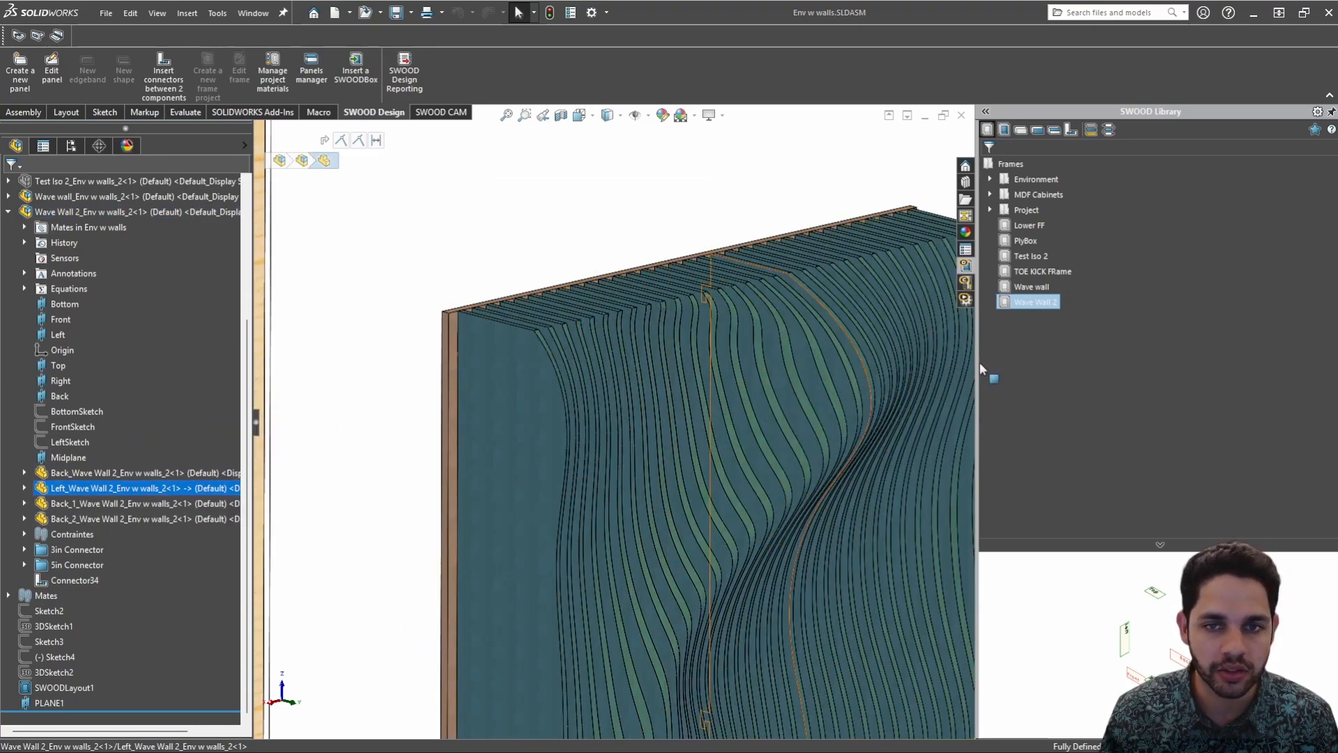
pyautogui.scroll(5, 691, 432)
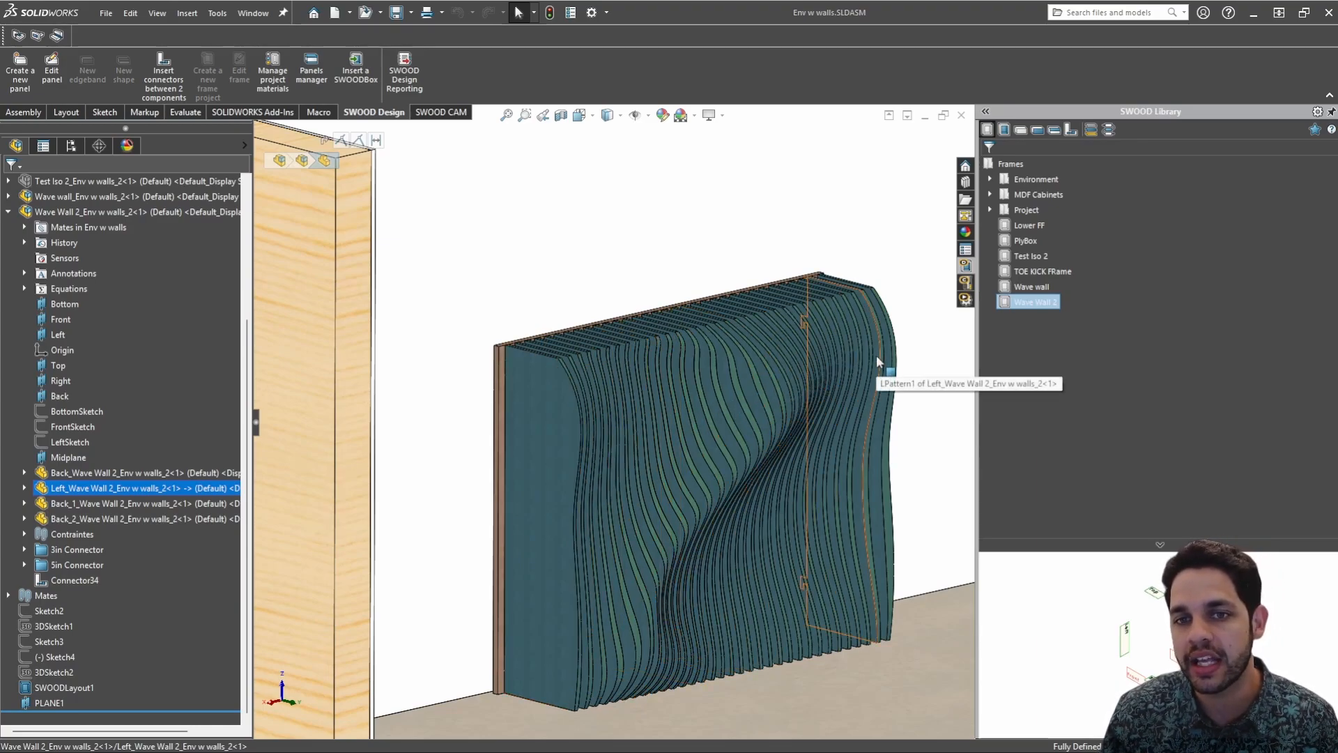
pyautogui.click(129, 518)
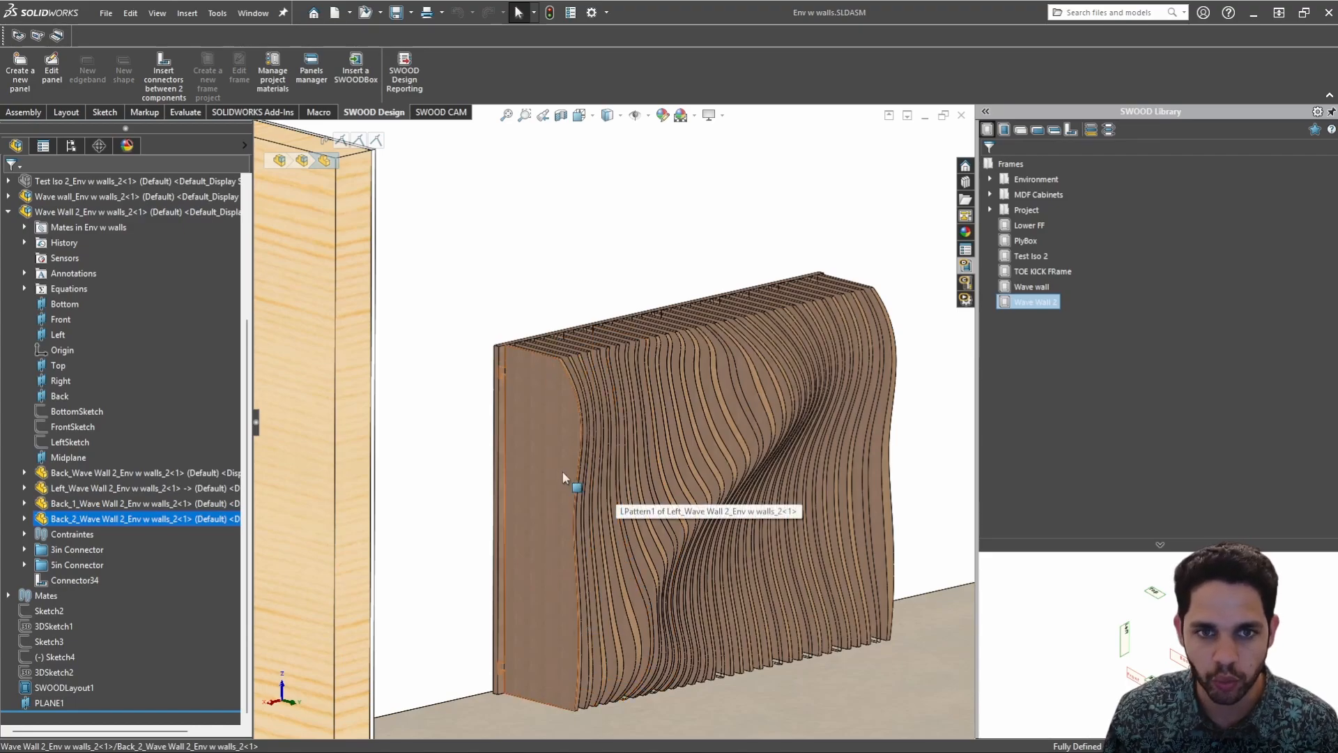
# Open the Wave Wall 2_Env w walls_2 subassembly in its own window and view its curved front
pyautogui.moveTo(563, 473); pyautogui.dragTo(571, 401, button='middle')
pyautogui.scroll(1, 571, 400)
pyautogui.rightClick(571, 400)
pyautogui.click(603, 14)
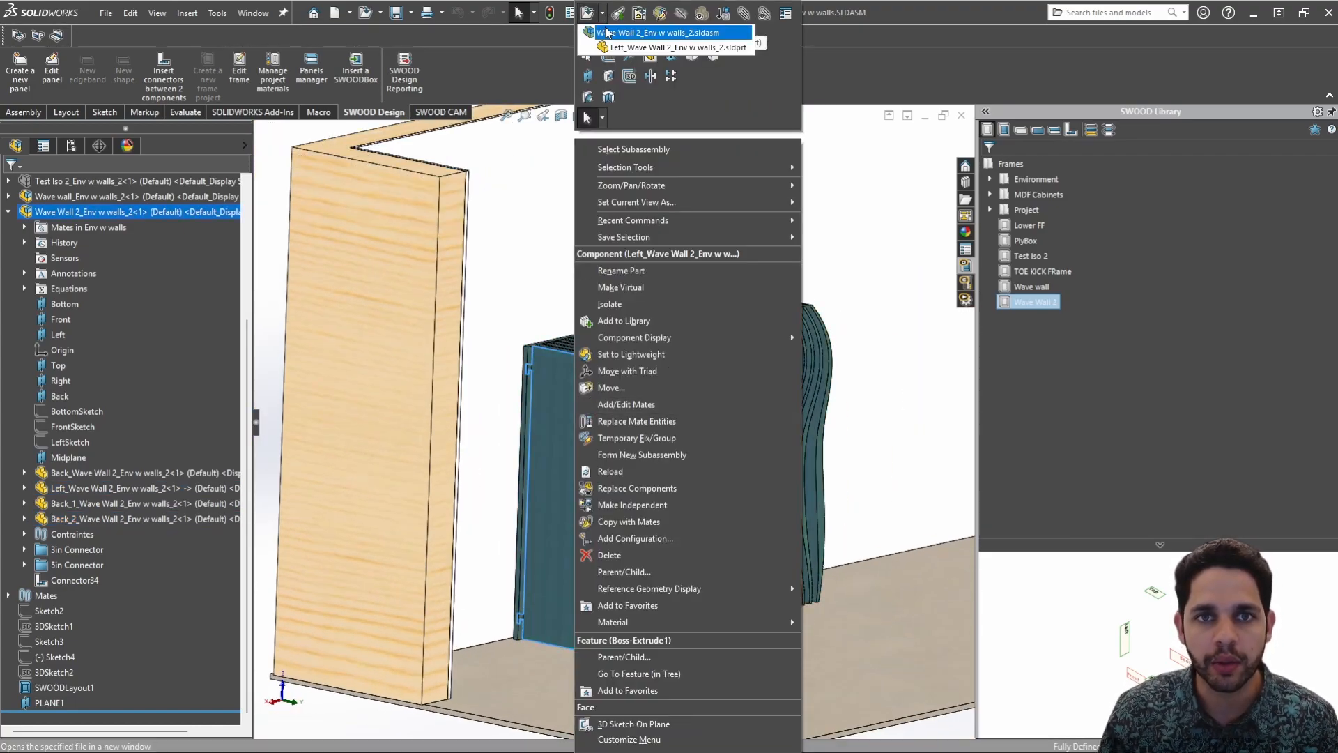
pyautogui.click(608, 32)
pyautogui.moveTo(678, 425); pyautogui.dragTo(631, 342, button='middle')
pyautogui.moveTo(512, 330); pyautogui.dragTo(558, 418, button='middle')
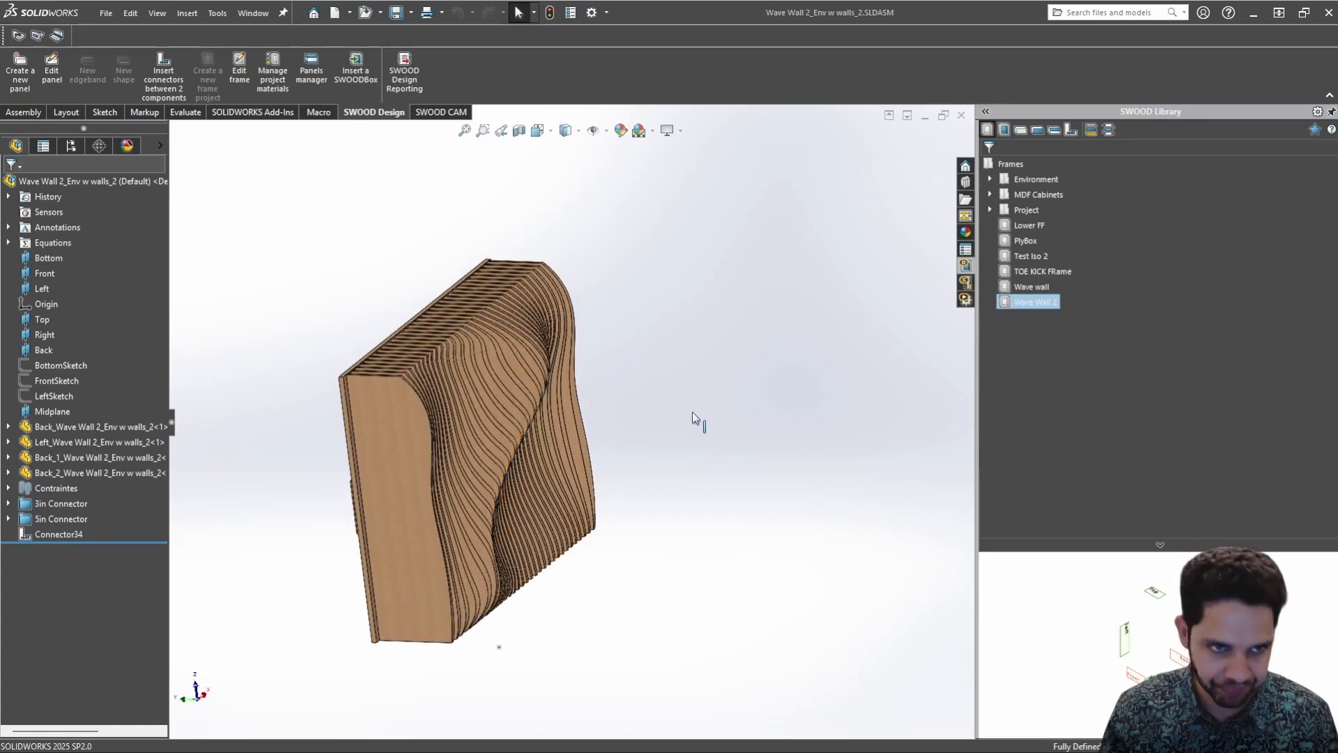
pyautogui.moveTo(440, 527); pyautogui.dragTo(370, 479, button='middle')
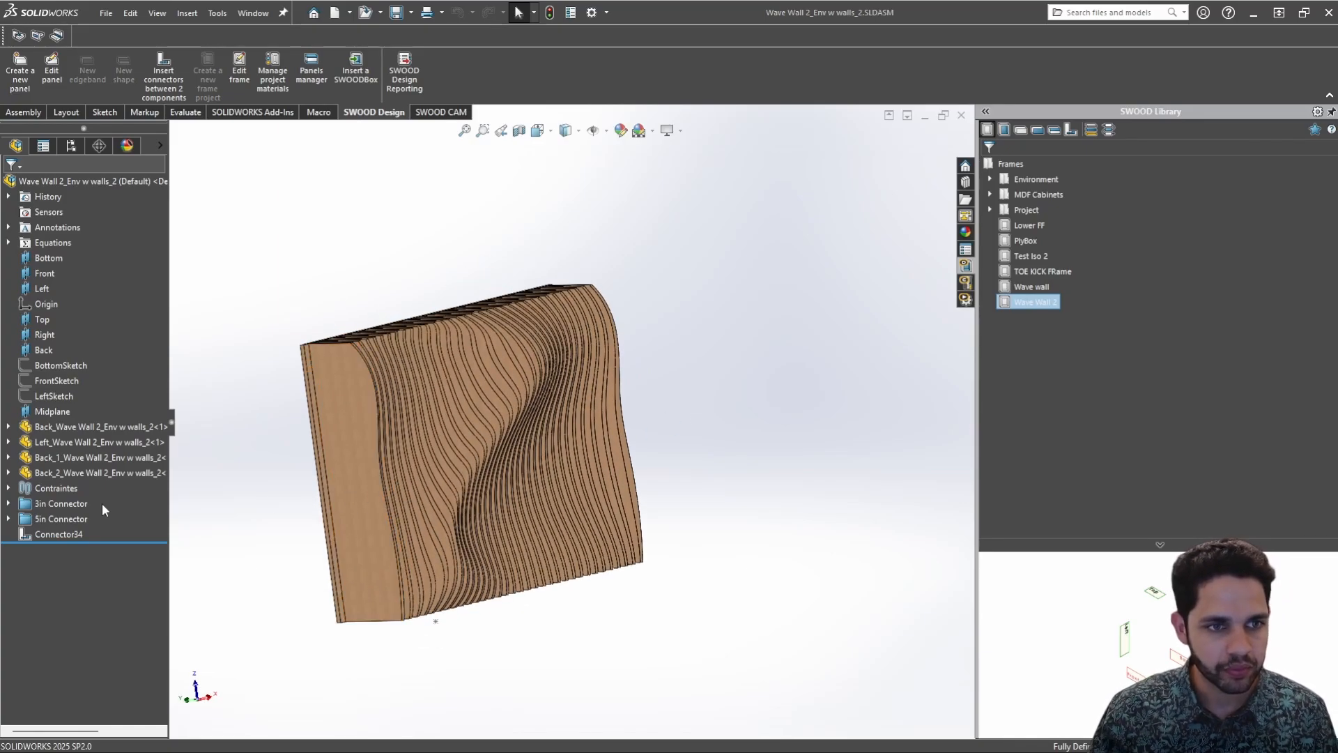
# Open the patterned rib part Left_Wave Wall 2_Env w walls_2 from the subassembly in its own window
pyautogui.click(115, 474)
pyautogui.moveTo(432, 446)
pyautogui.mouseDown(button='middle')
pyautogui.moveTo(493, 409)
pyautogui.moveTo(496, 391)
pyautogui.moveTo(391, 472)
pyautogui.moveTo(523, 440)
pyautogui.moveTo(597, 487)
pyautogui.moveTo(362, 469)
pyautogui.moveTo(407, 520)
pyautogui.moveTo(426, 474)
pyautogui.moveTo(353, 489)
pyautogui.moveTo(368, 490)
pyautogui.mouseUp(button='middle')
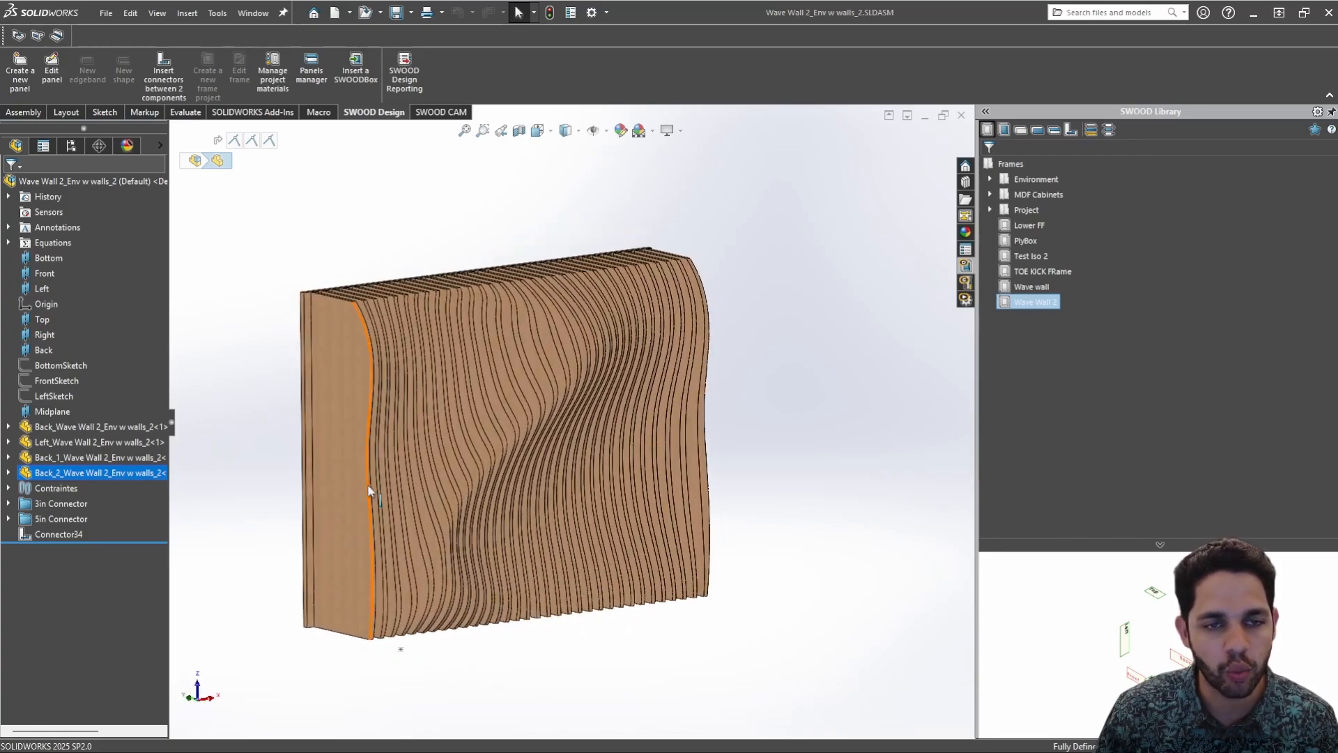
pyautogui.click(344, 365)
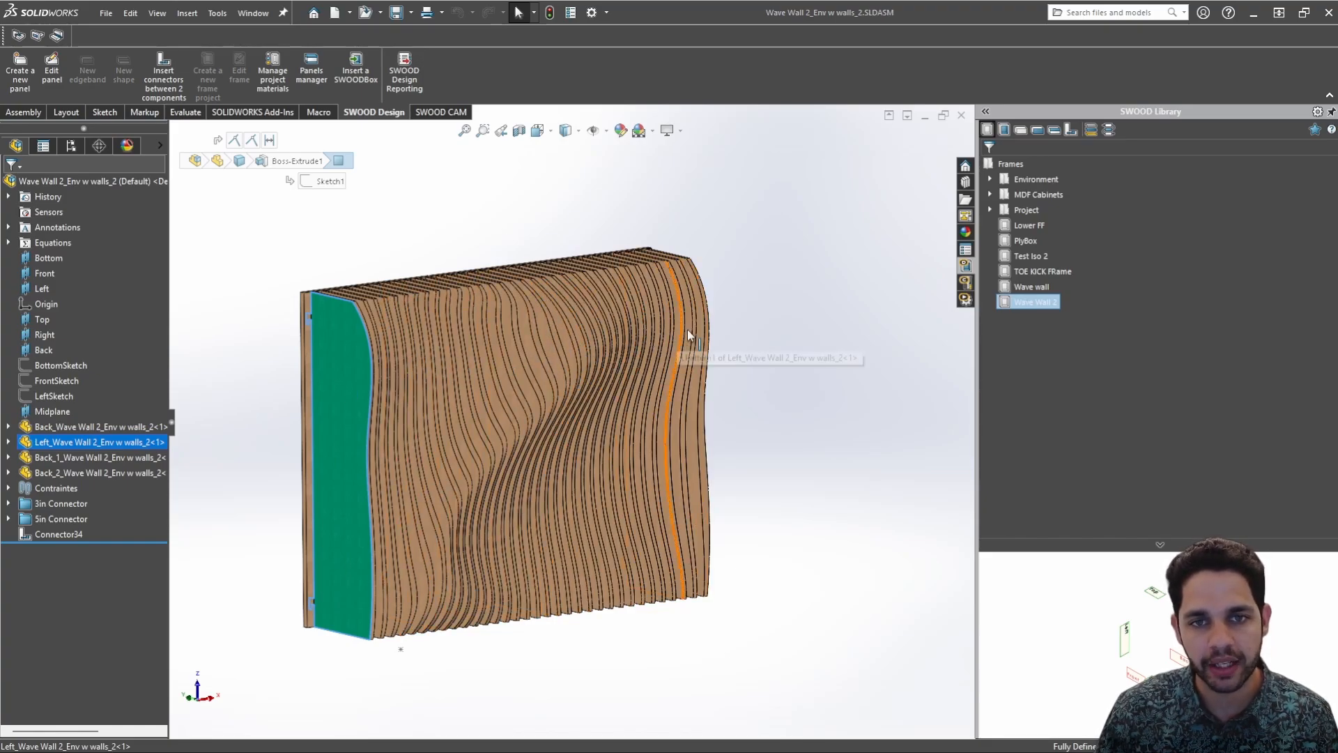
pyautogui.press('Escape')
pyautogui.moveTo(495, 407); pyautogui.dragTo(498, 394, button='middle')
pyautogui.rightClick(363, 357)
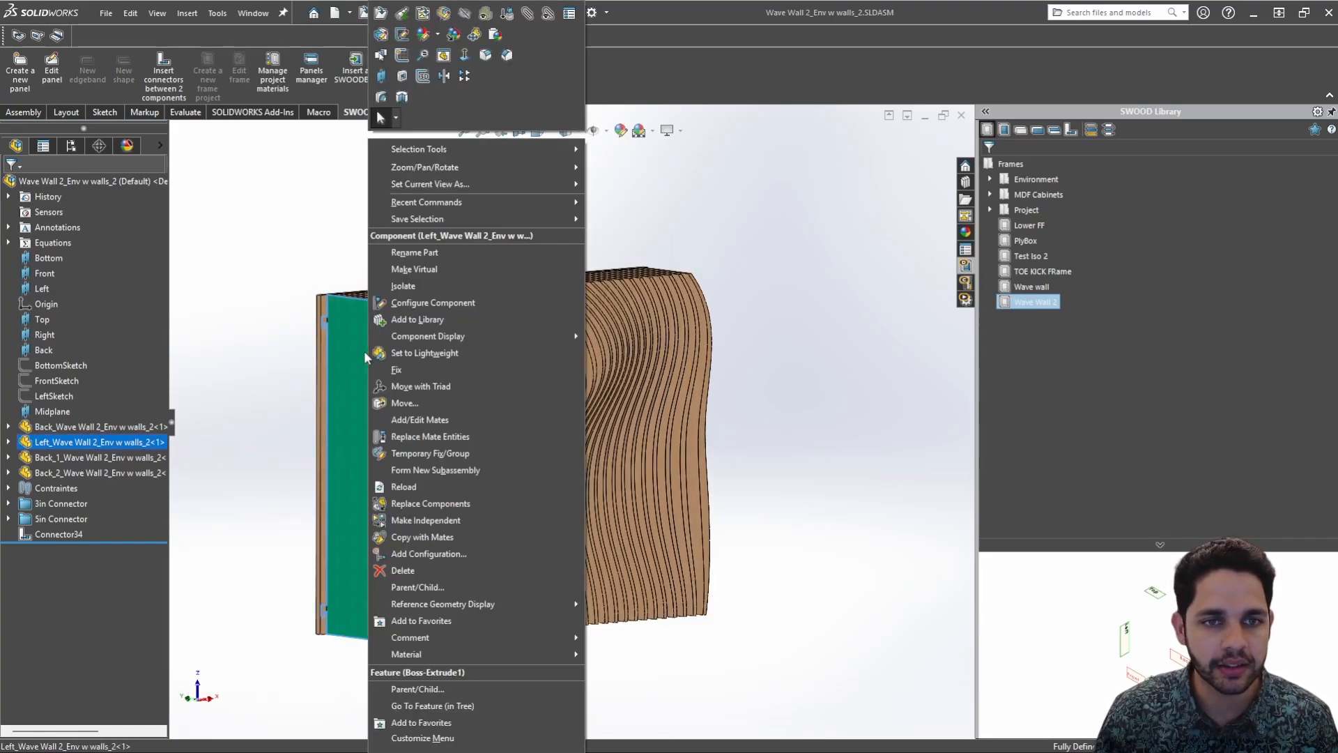
pyautogui.click(400, 14)
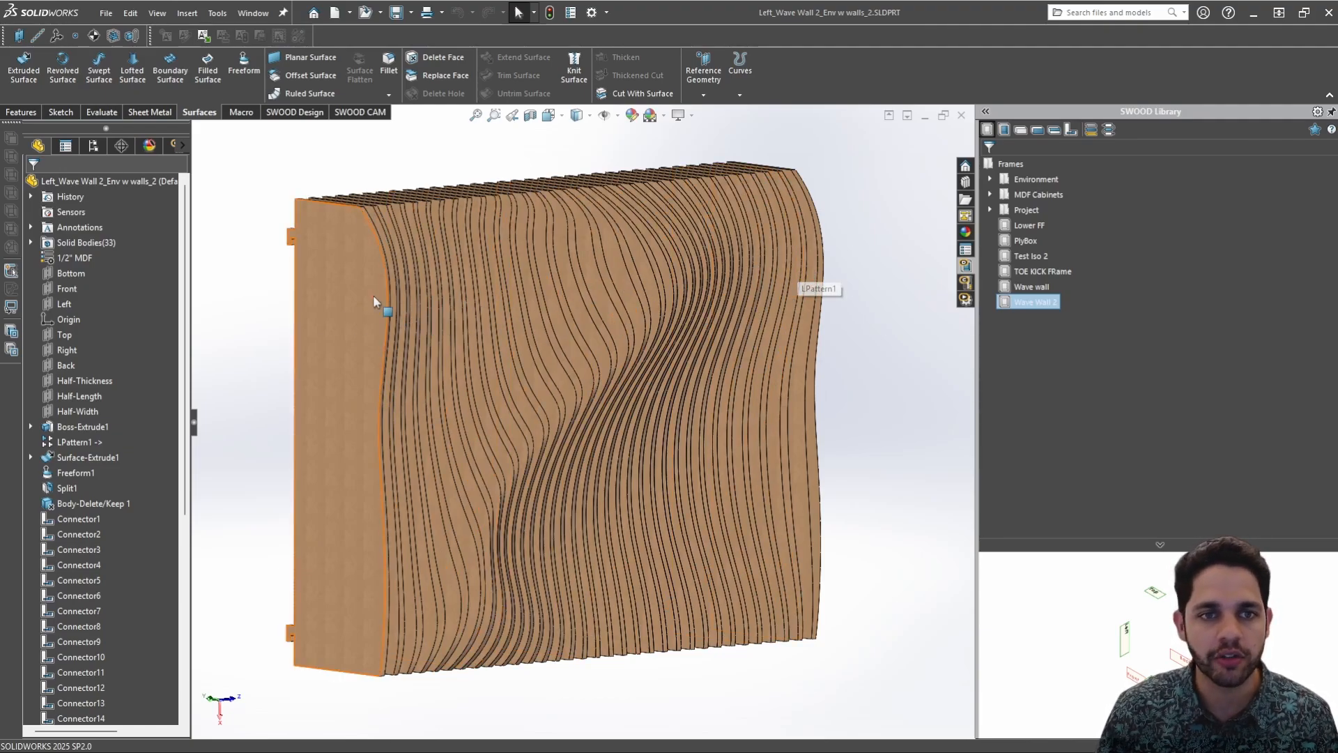
# Start Save Bodies on the rib part, include all its bodies as resulting parts and review the assigned file names
pyautogui.moveTo(376, 296); pyautogui.dragTo(636, 317, button='middle')
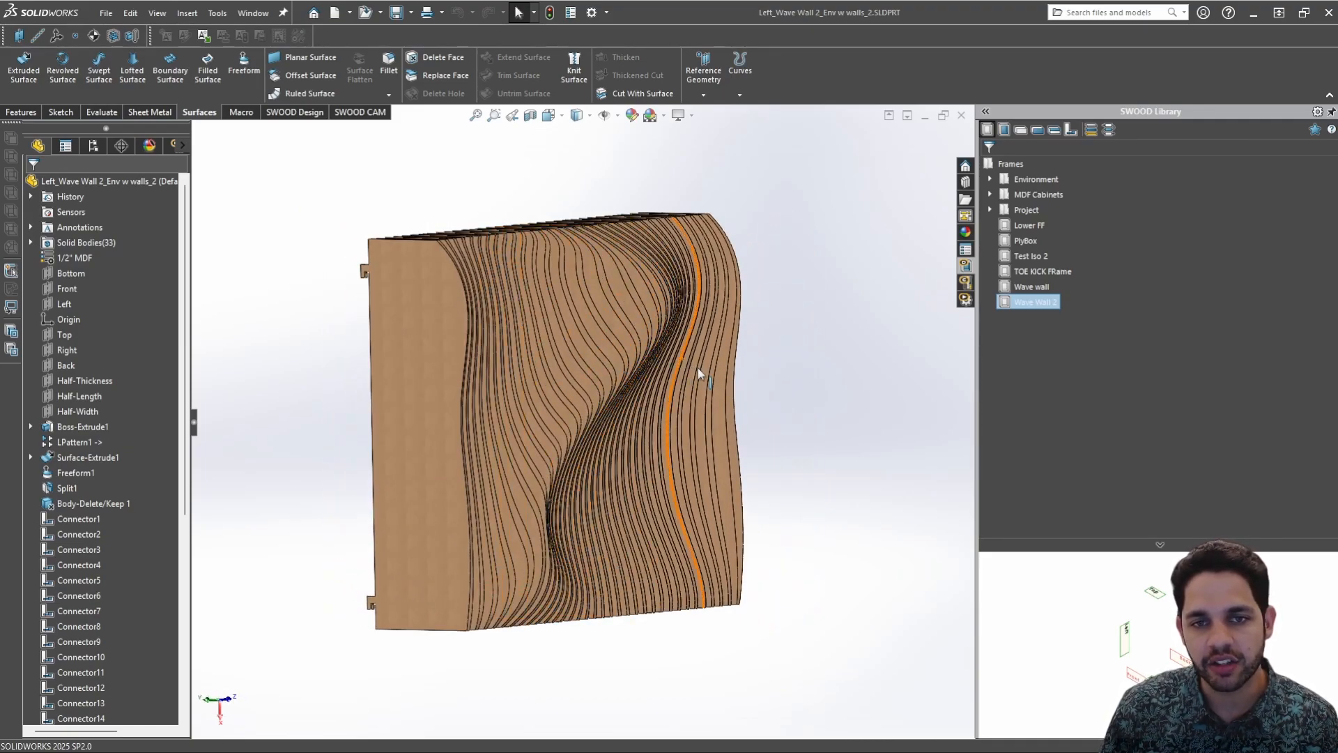
pyautogui.moveTo(697, 367); pyautogui.dragTo(627, 386, button='middle')
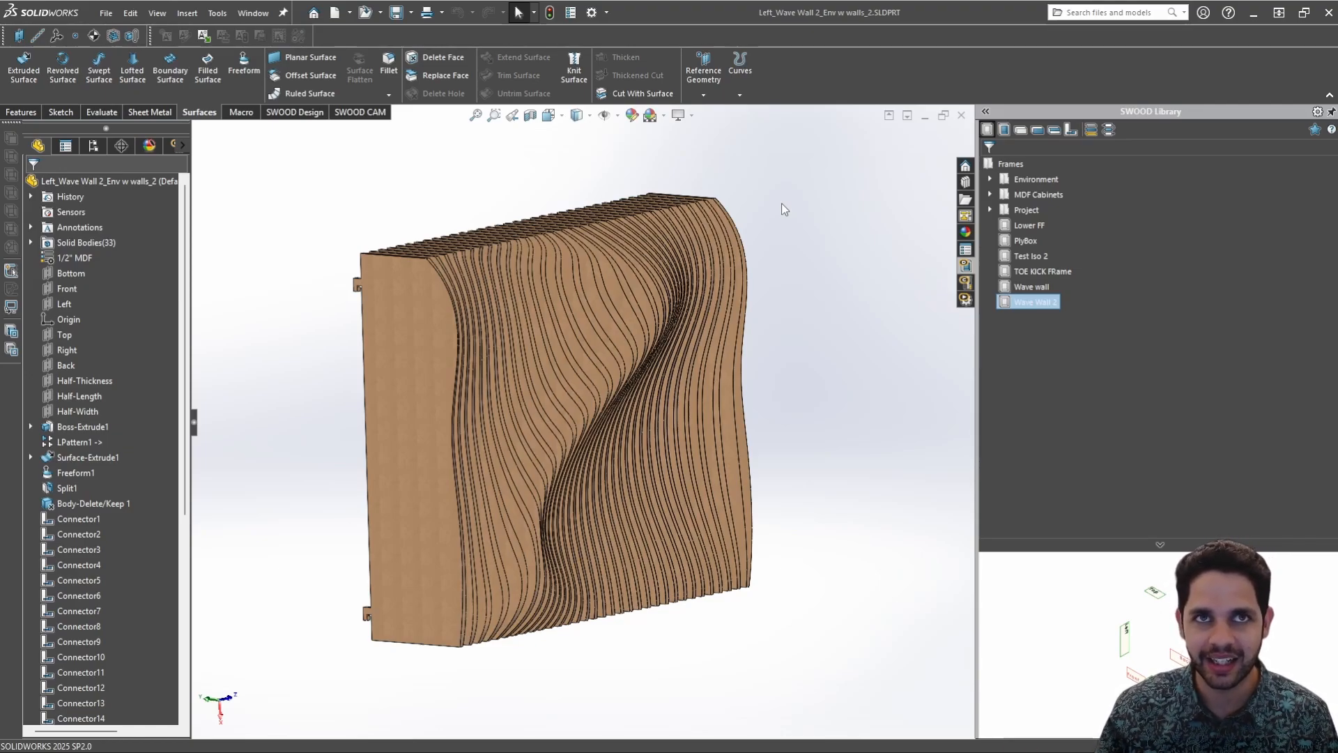
pyautogui.moveTo(791, 373); pyautogui.dragTo(479, 325, button='middle')
pyautogui.moveTo(387, 340); pyautogui.dragTo(375, 360, button='middle')
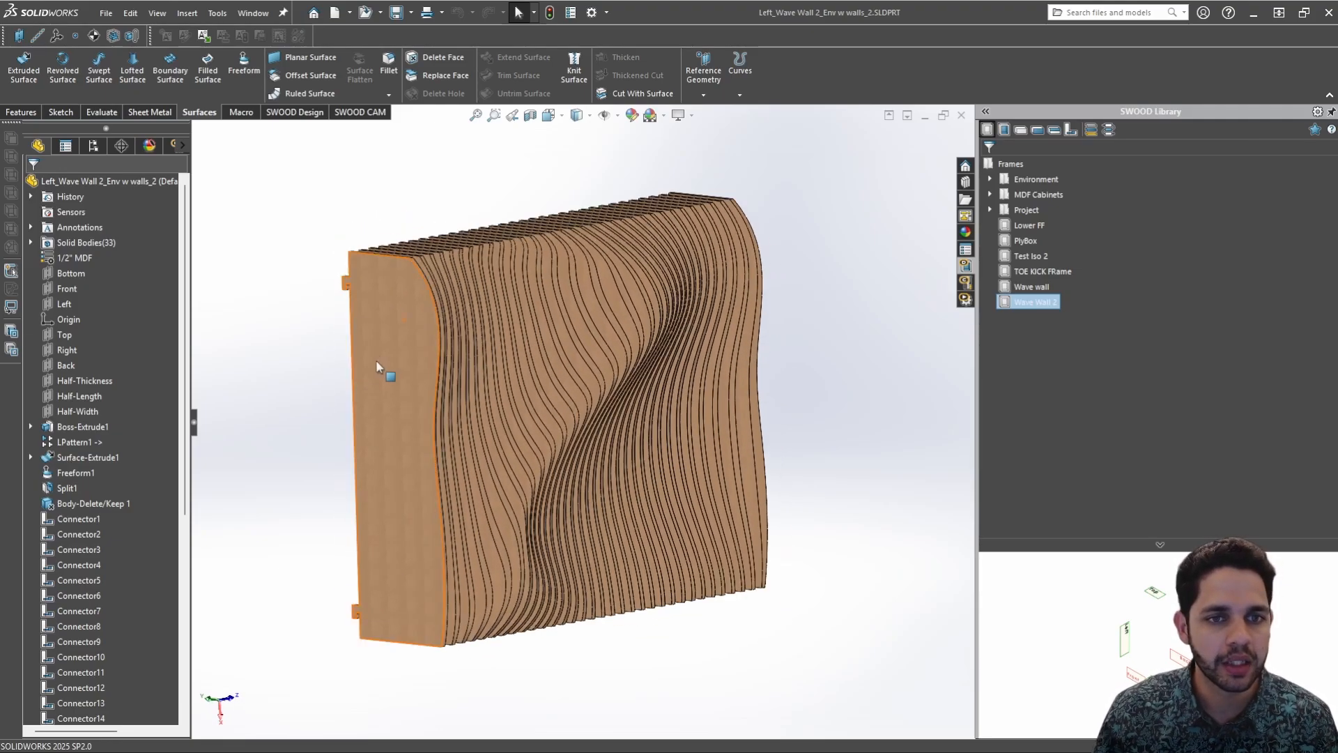
pyautogui.press('s')
pyautogui.write('s')
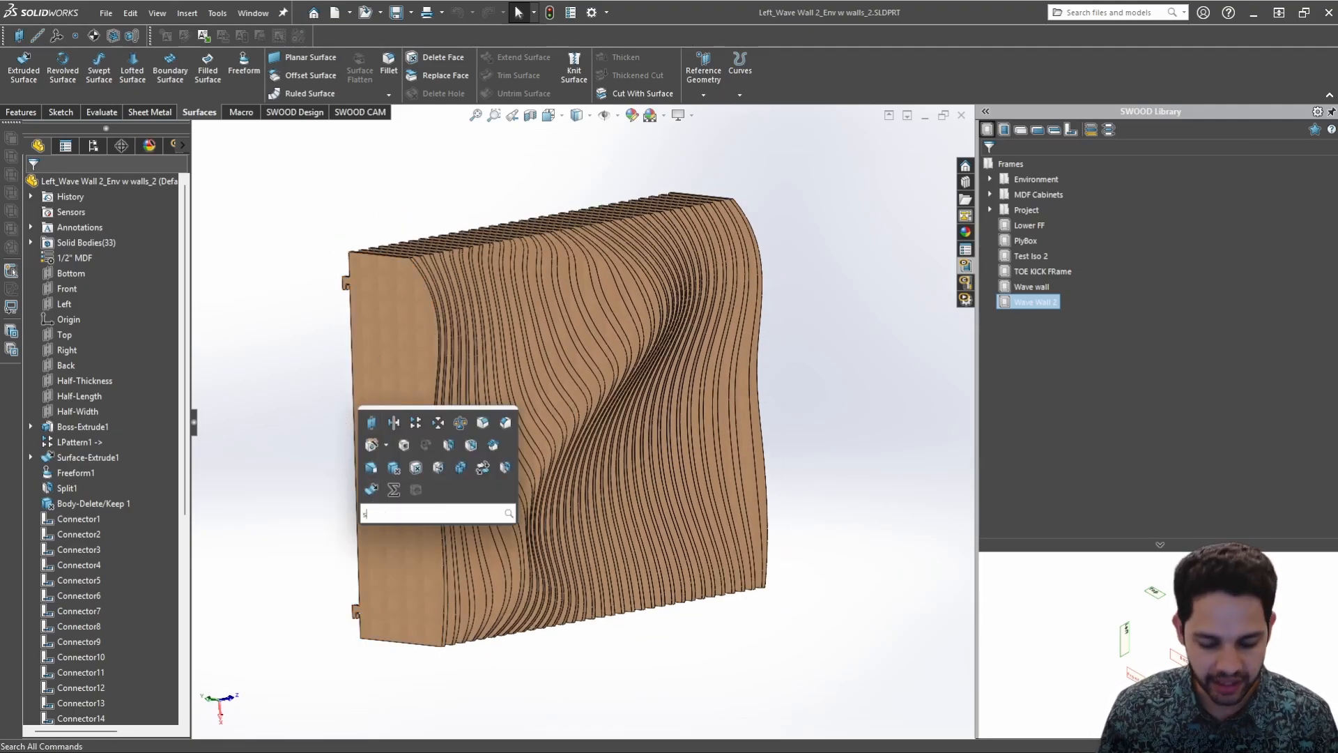
pyautogui.write('ave')
pyautogui.click(449, 535)
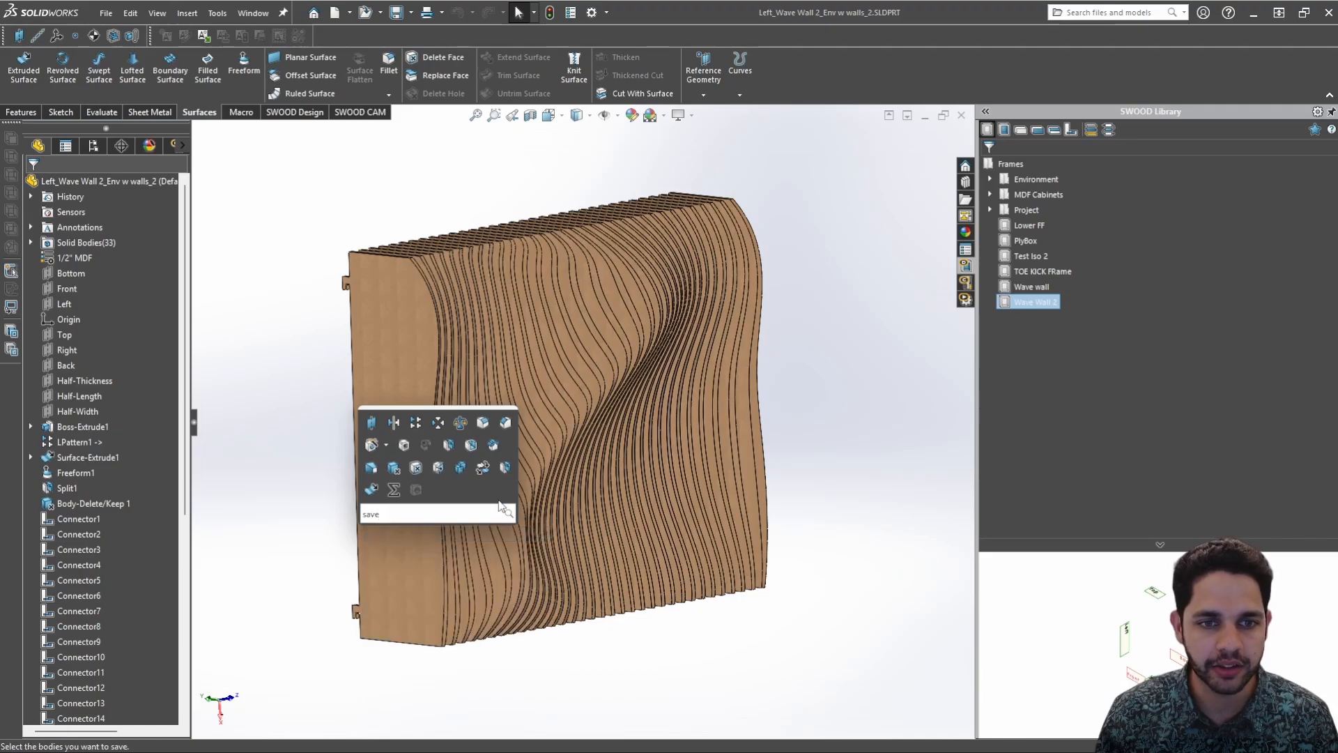
pyautogui.click(50, 284)
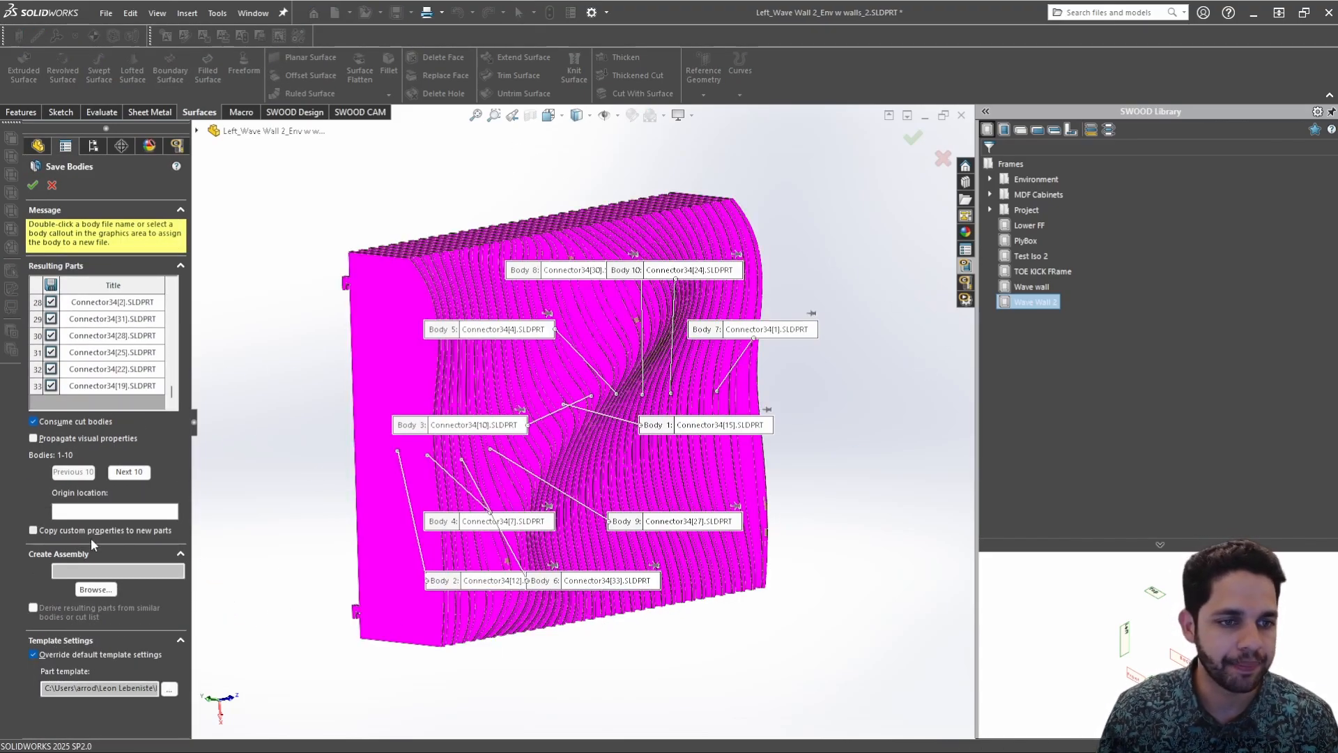
pyautogui.moveTo(172, 394); pyautogui.dragTo(178, 344)
pyautogui.scroll(4, 100, 321)
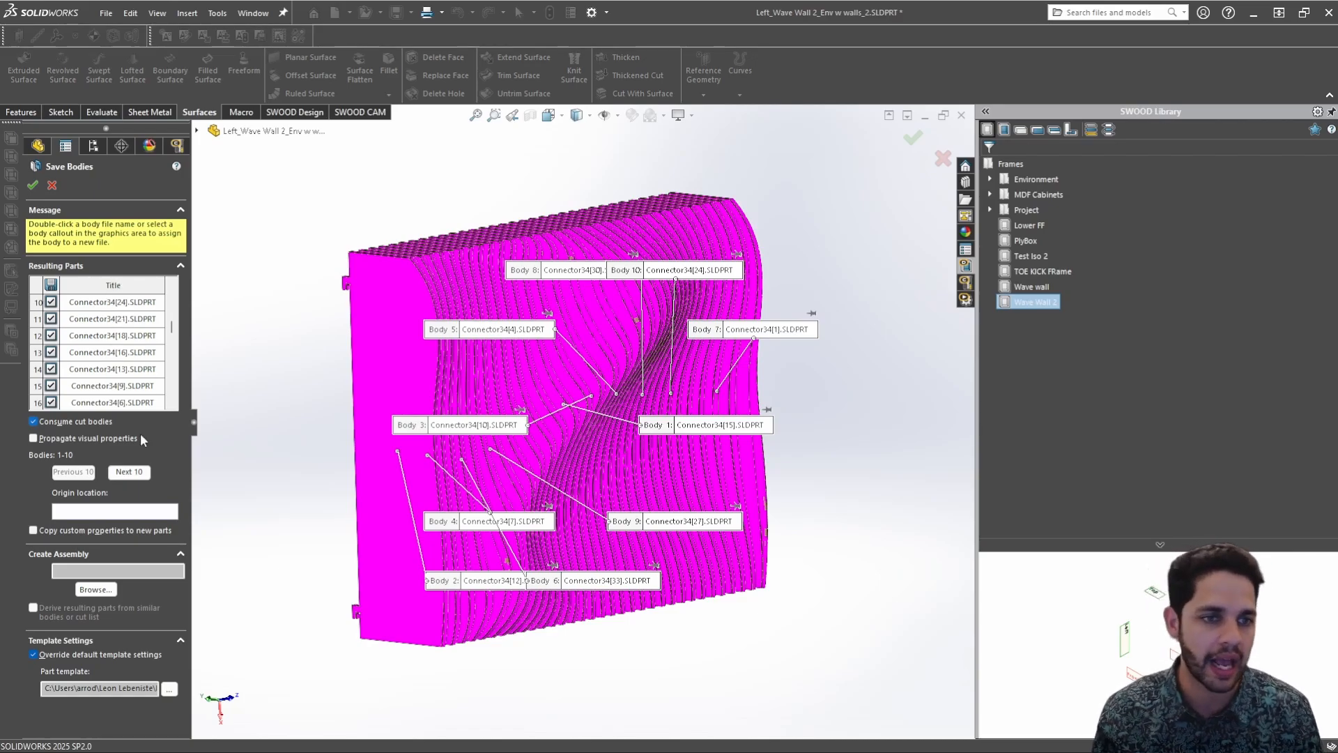
# Set the origin location of the saved bodies to the rib part's own origin
pyautogui.click(98, 514)
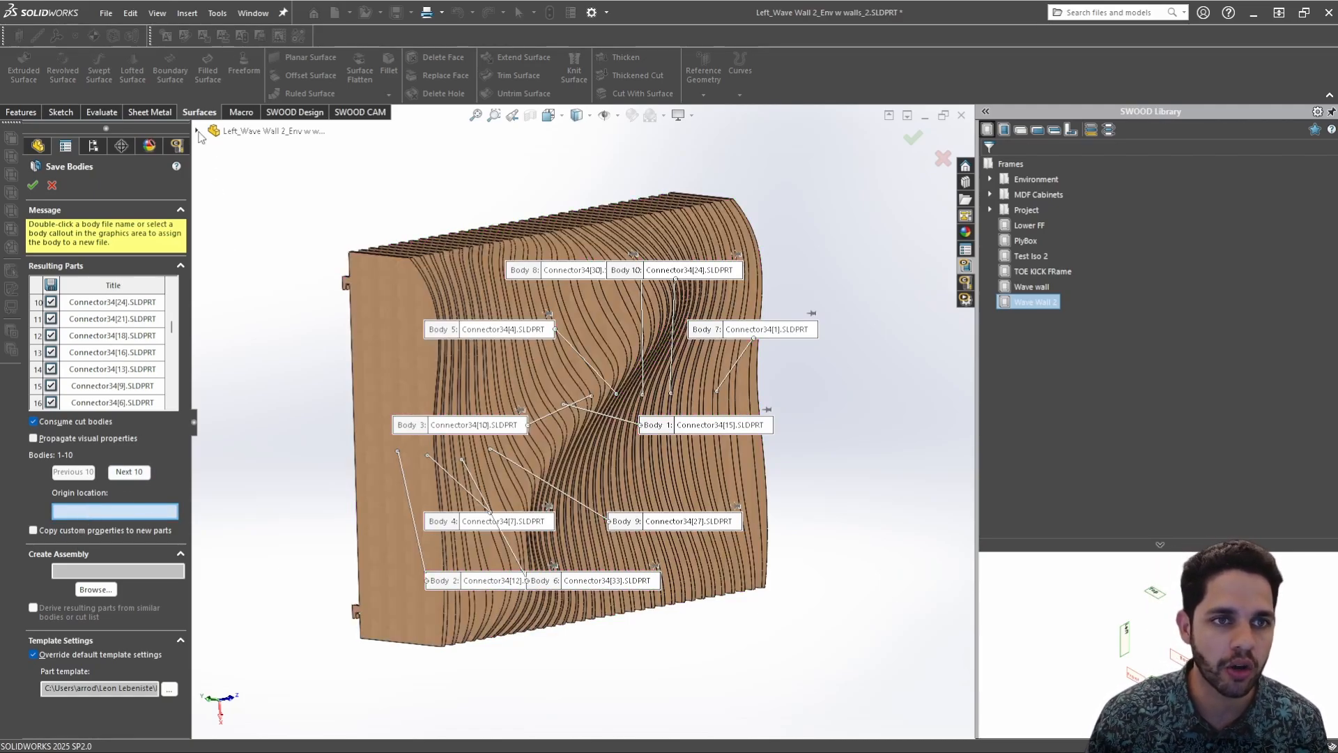
pyautogui.click(198, 131)
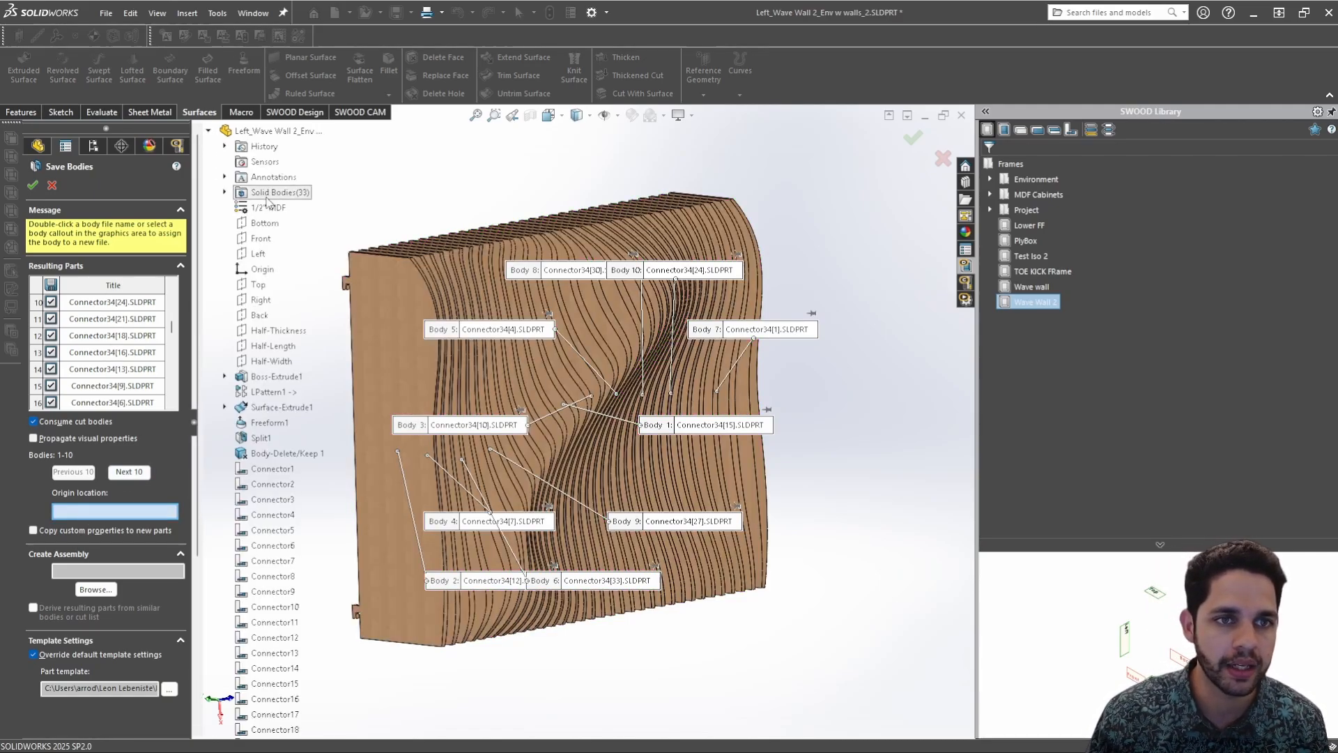
pyautogui.click(262, 269)
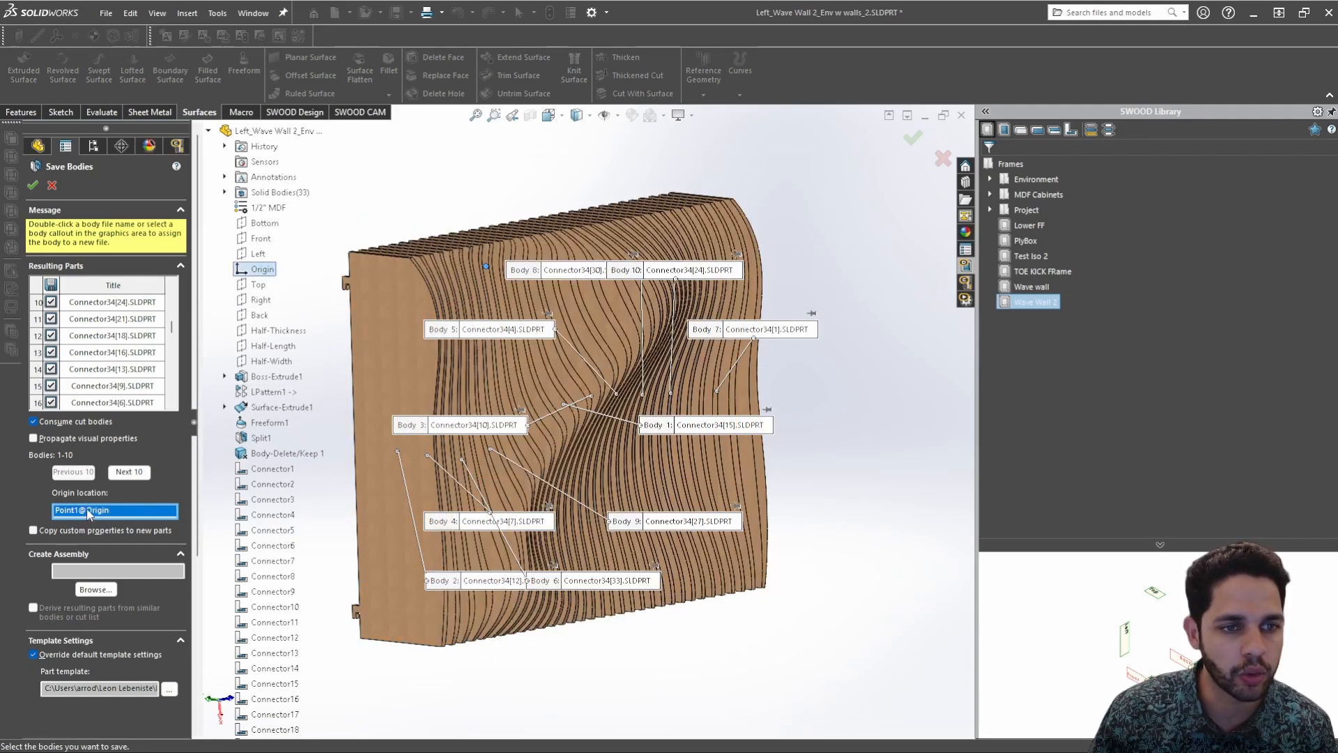
# Start choosing a save location for the assembly created from the bodies and go to SWOODWithArod's Env w walls folder
pyautogui.click(96, 590)
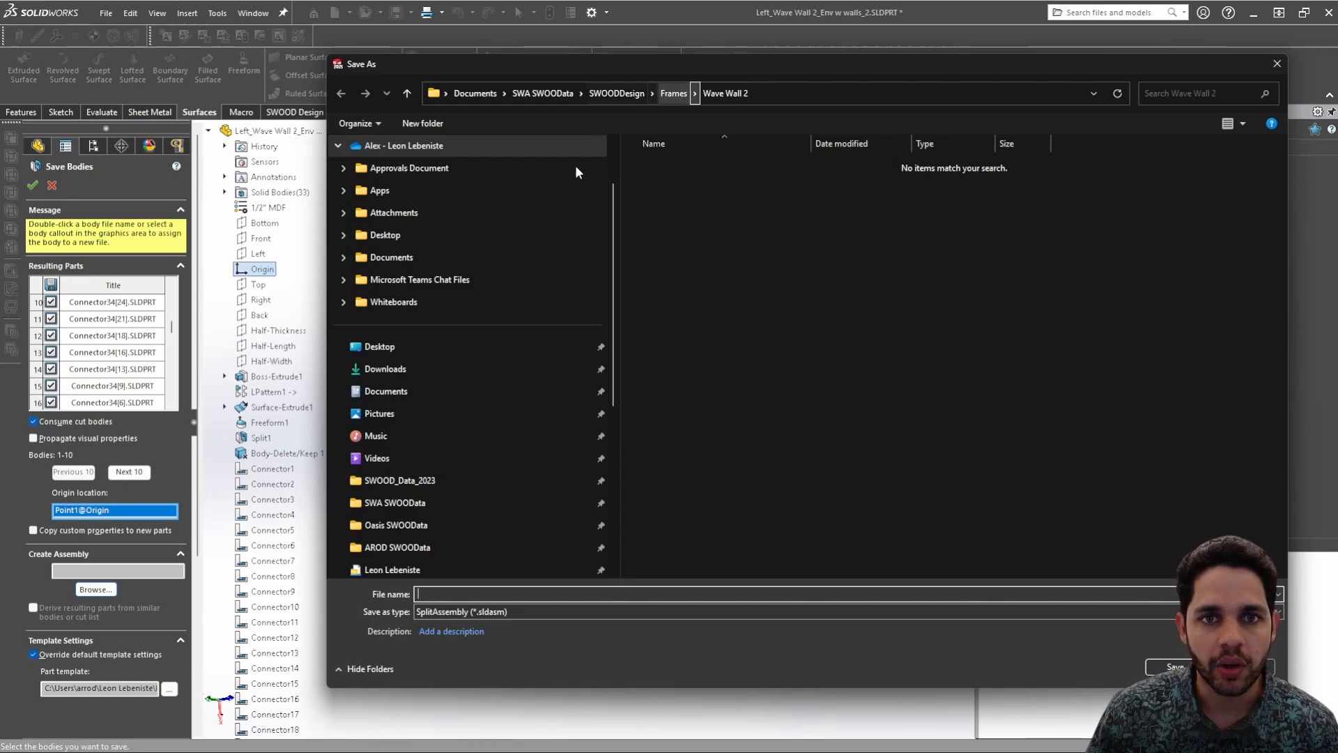
pyautogui.scroll(-2, 488, 349)
pyautogui.click(408, 503)
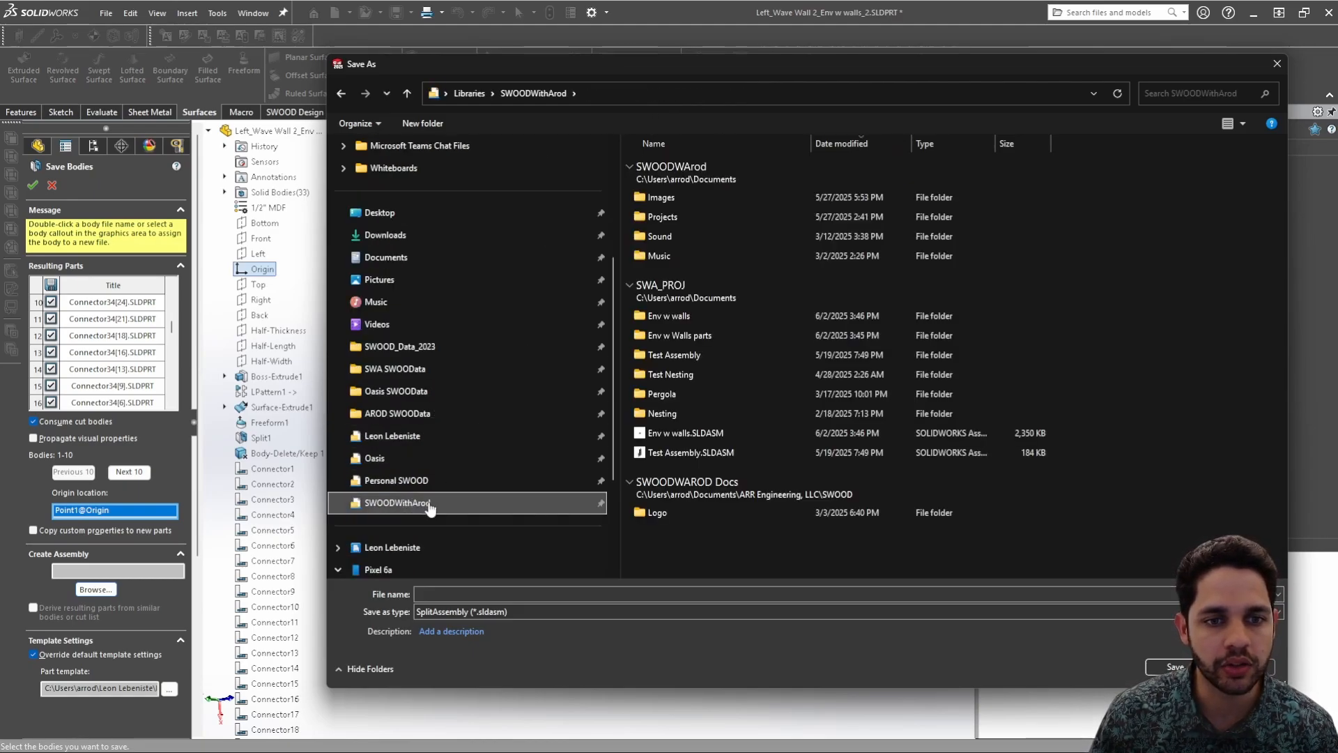
pyautogui.doubleClick(692, 317)
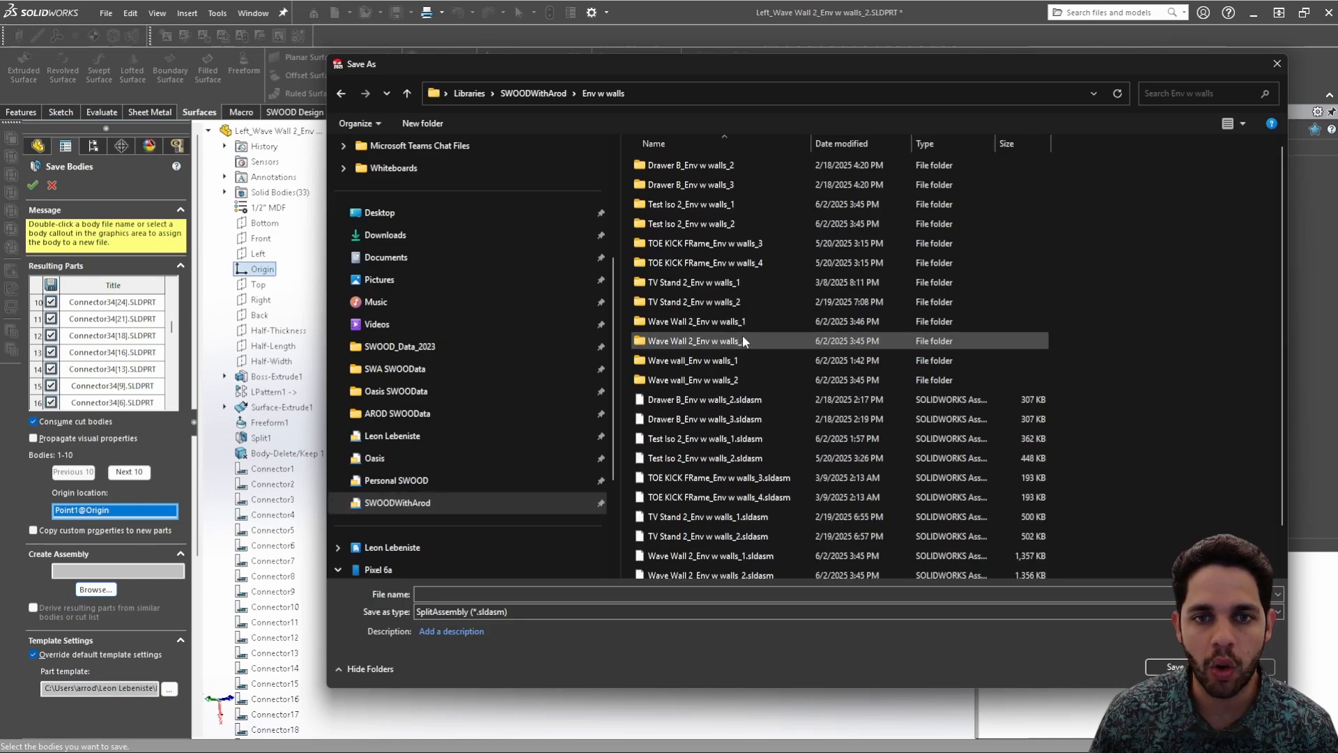
# Create a new folder named Perp Parts inside the Env w walls folder
pyautogui.click(425, 124)
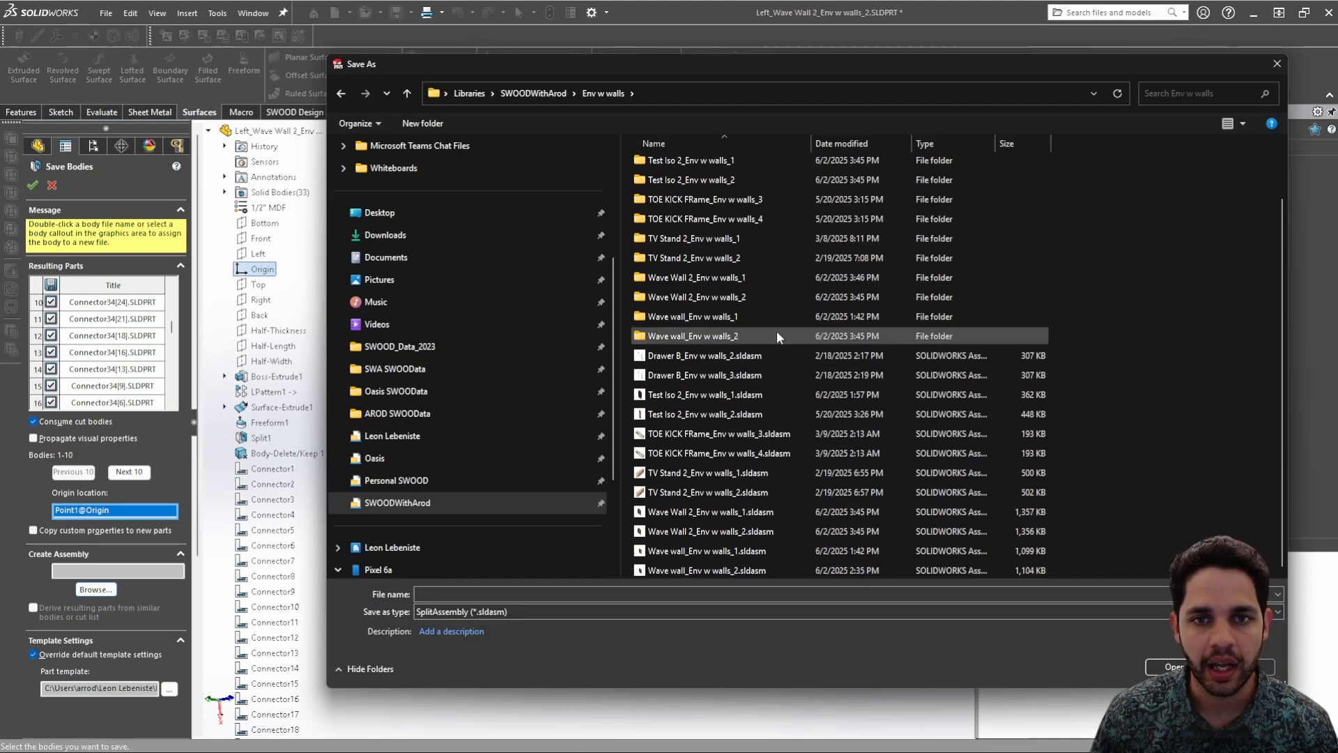
pyautogui.press('Return')
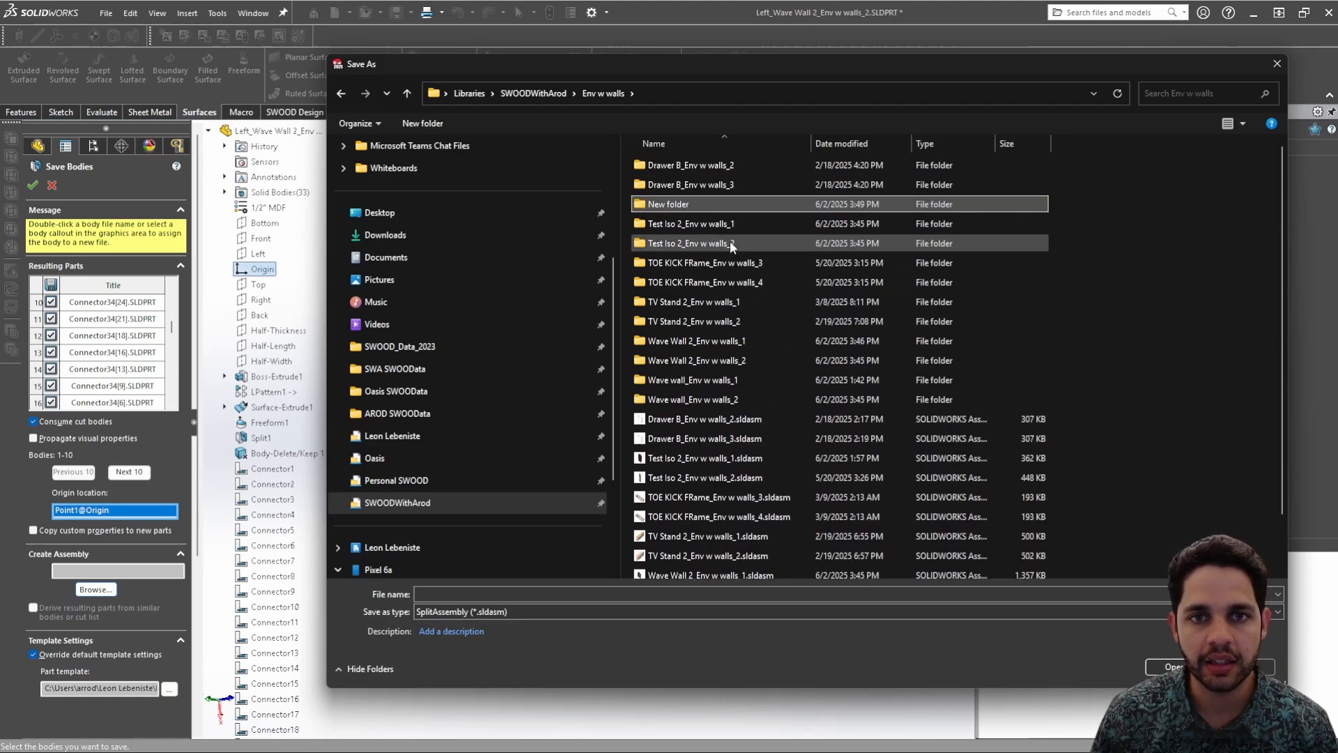
pyautogui.rightClick(707, 201)
pyautogui.click(617, 597)
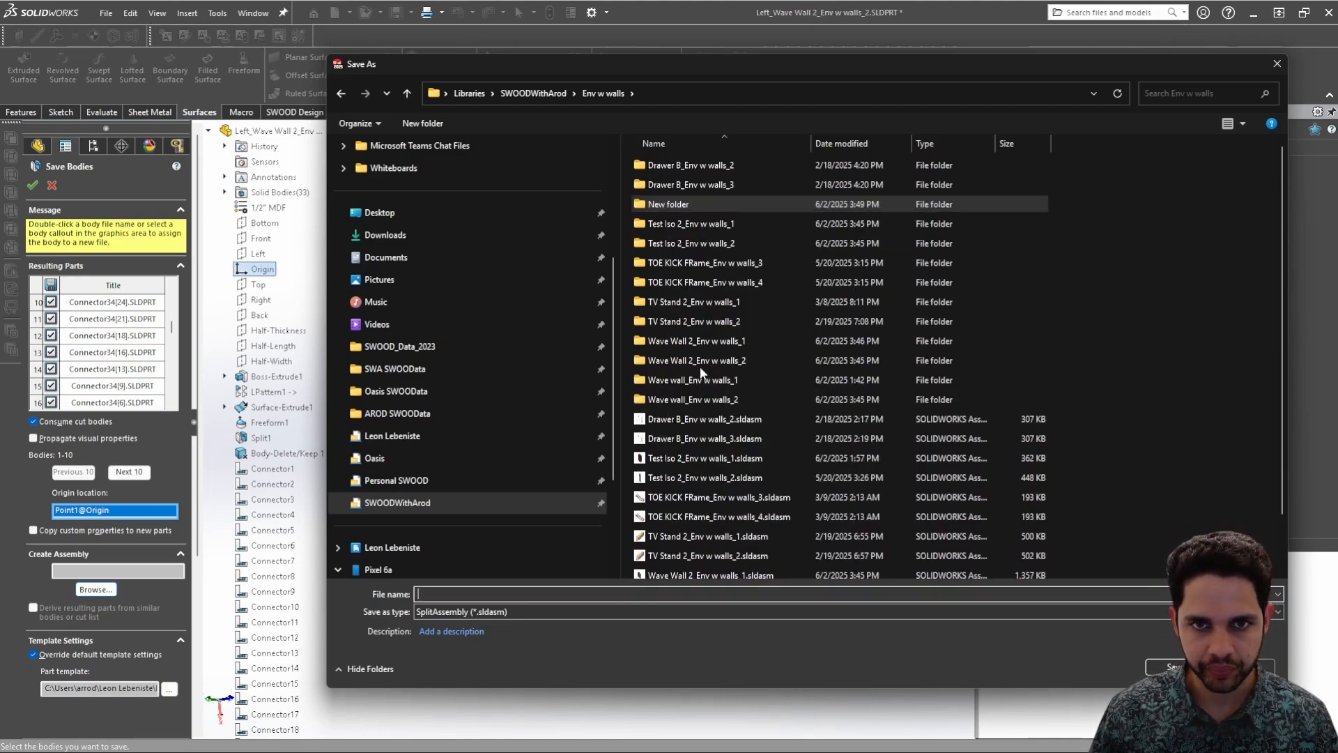
pyautogui.rightClick(710, 200)
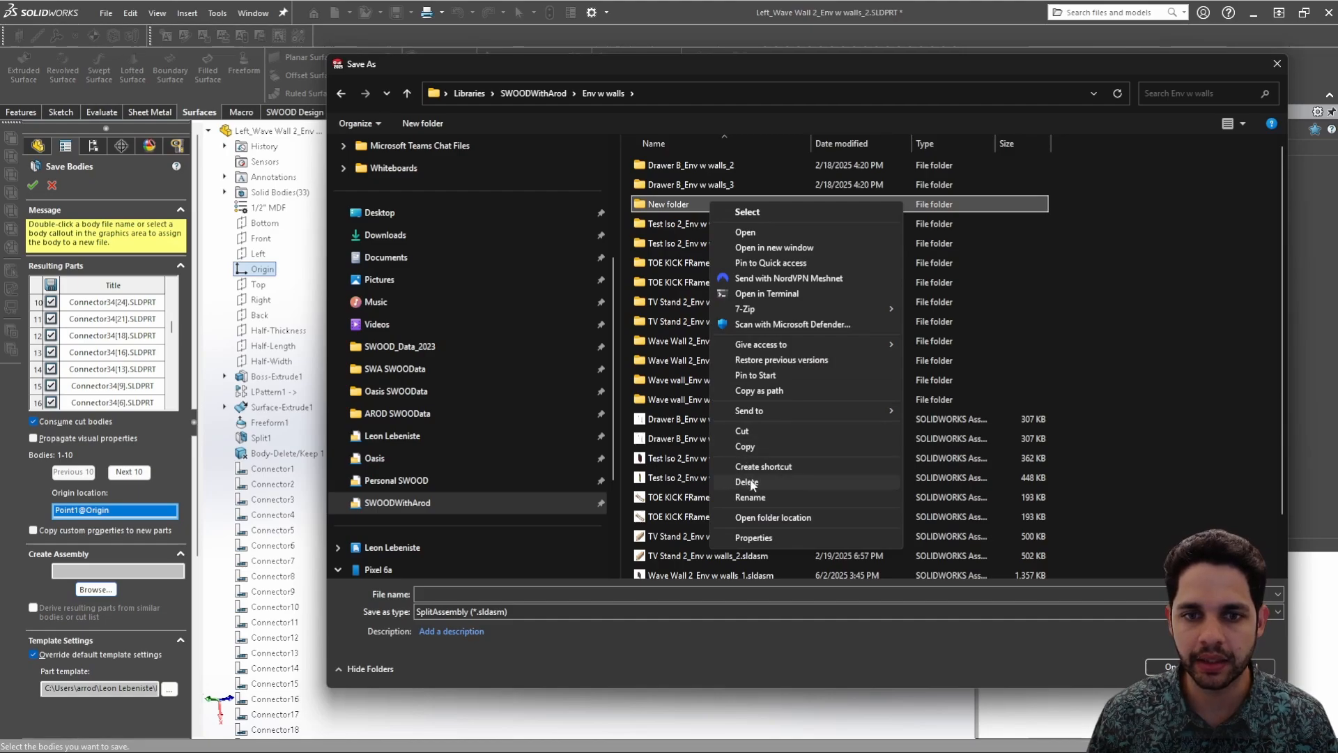
pyautogui.click(801, 497)
pyautogui.press('BackSpace')
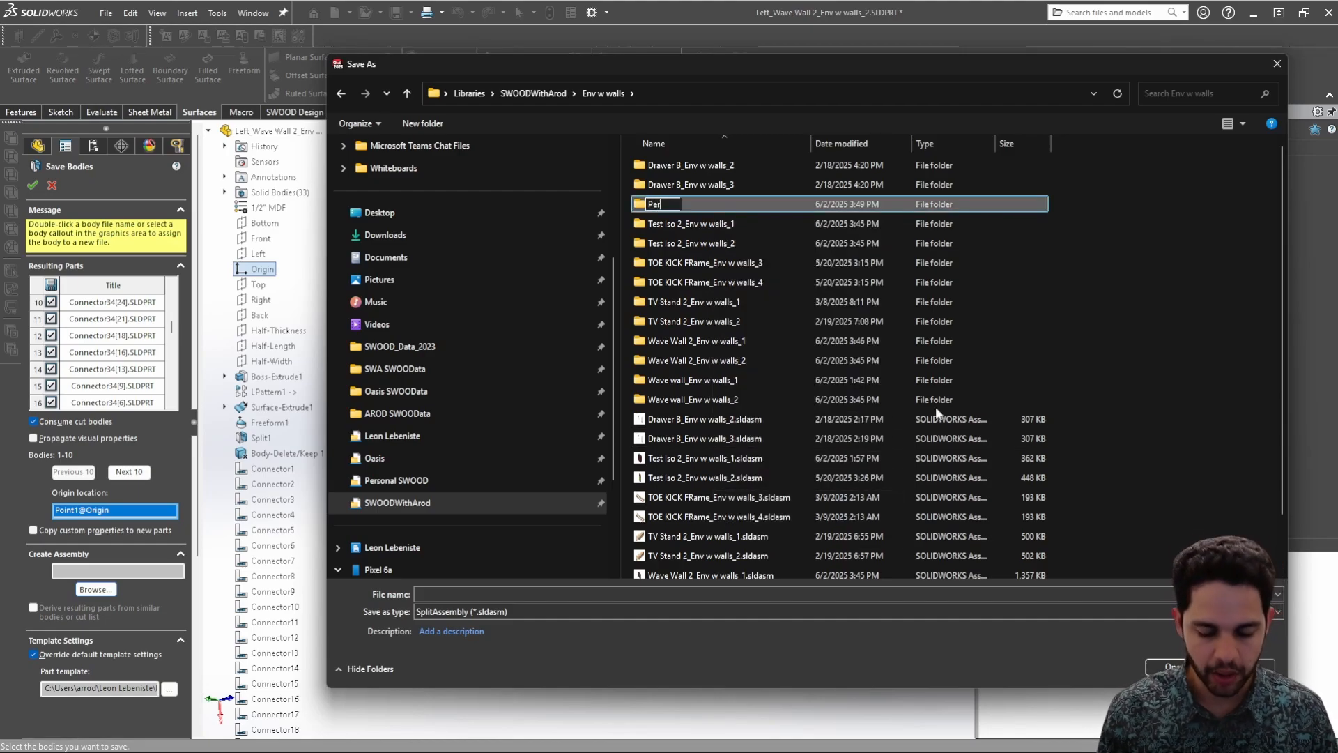
pyautogui.write('Perp Part')
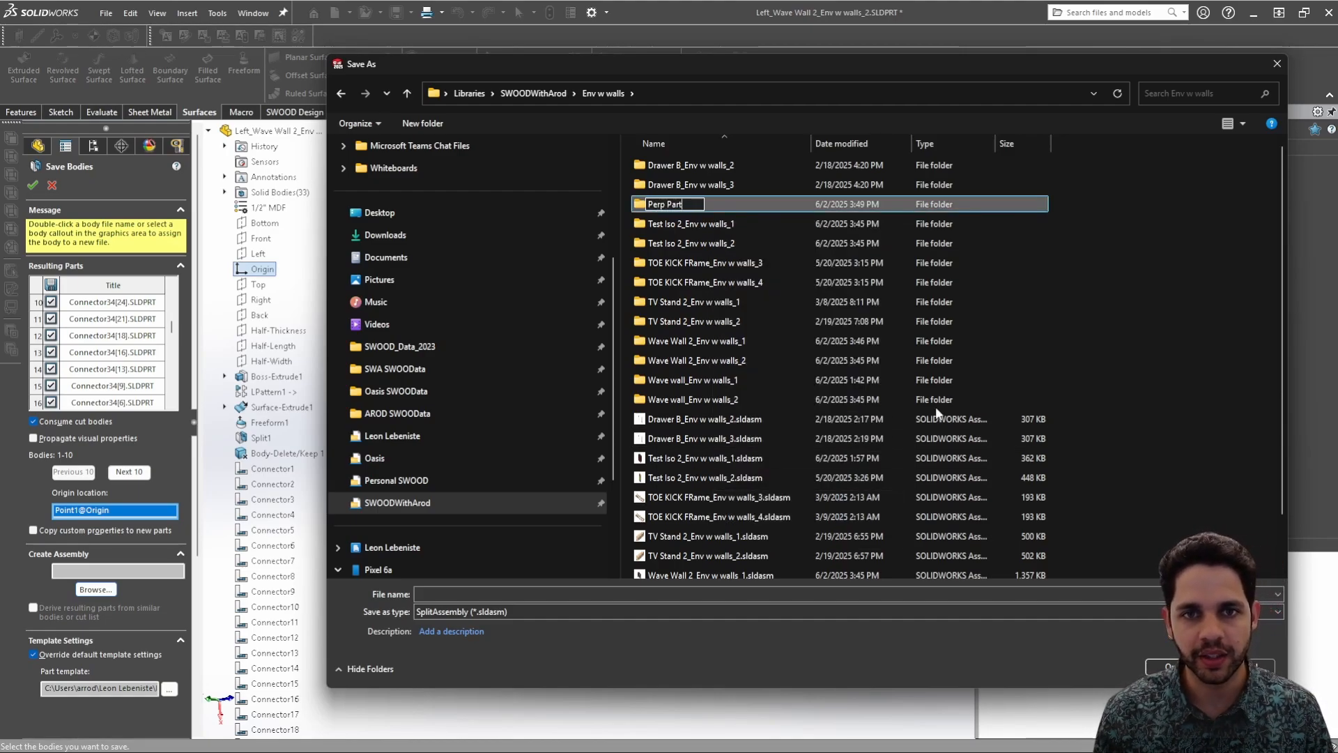
pyautogui.write('s')
pyautogui.press('Return')
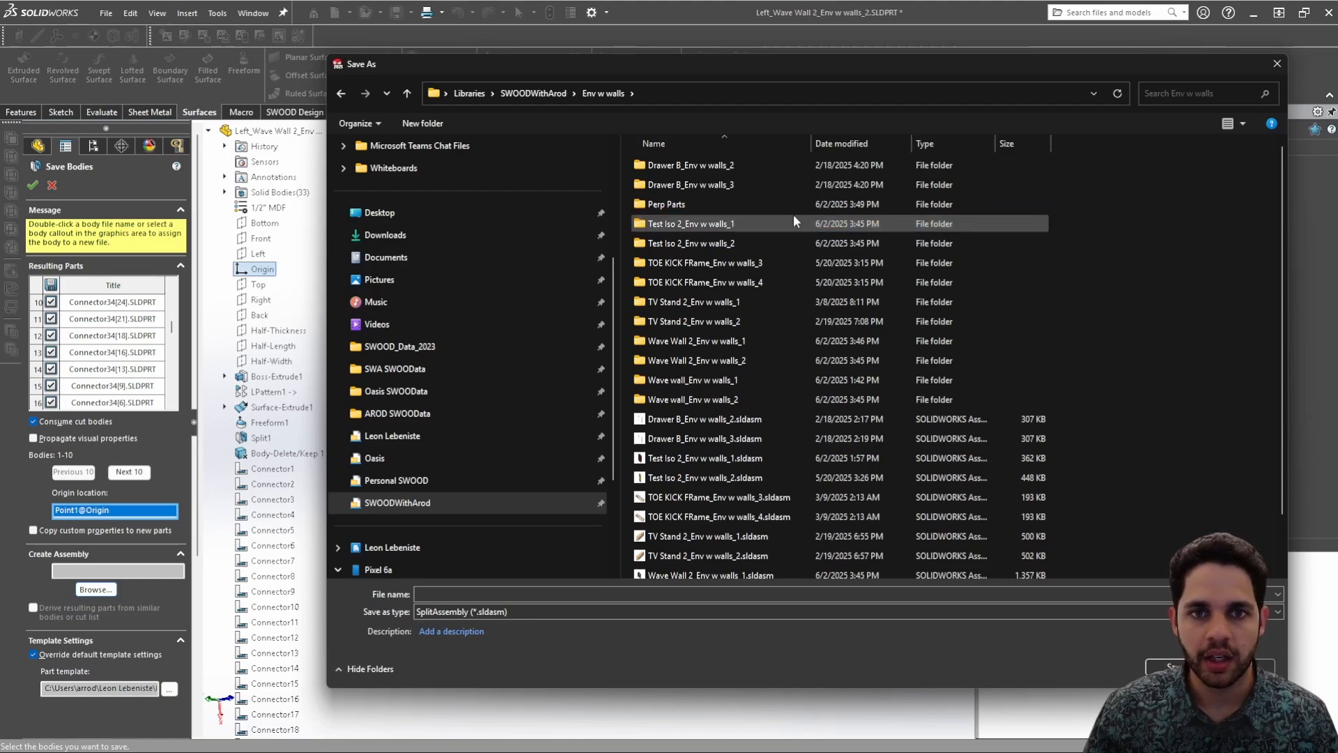
# Set the created assembly to P-Part Assem in the Perp Parts folder and complete Save Bodies
pyautogui.doubleClick(768, 202)
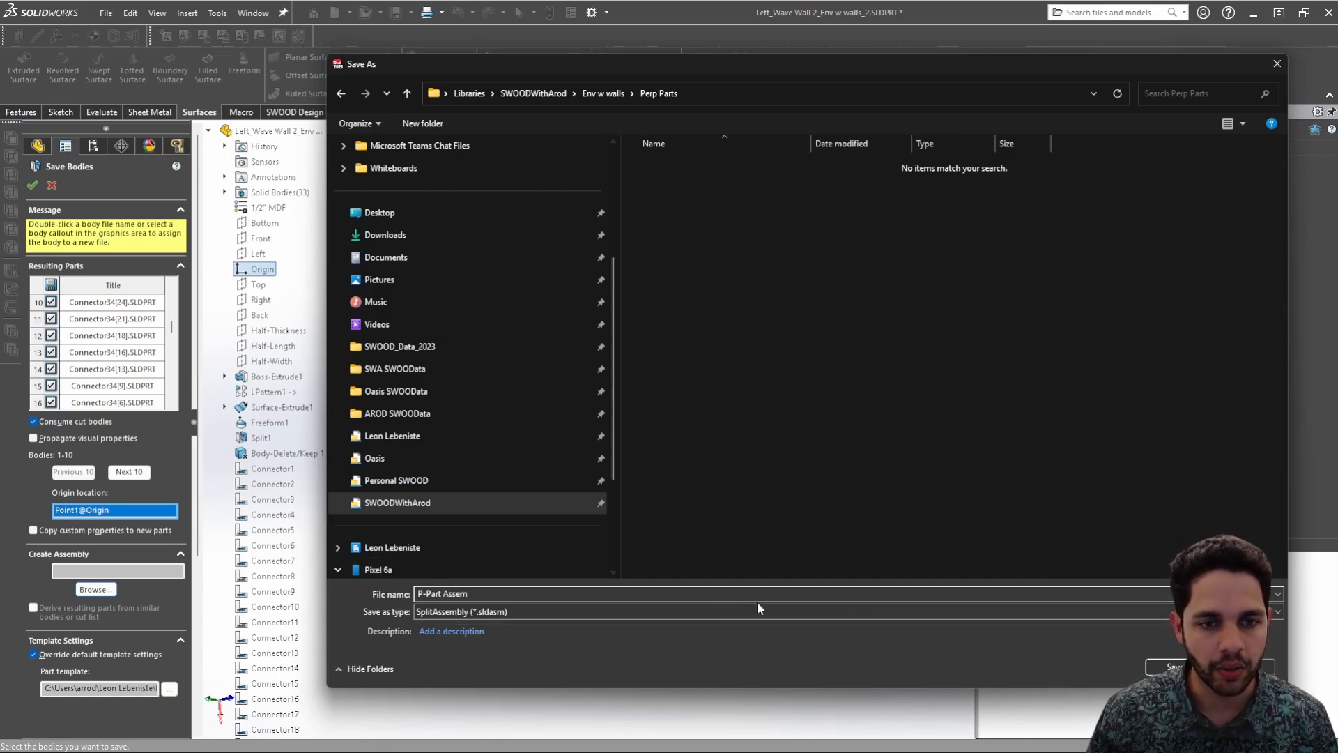
pyautogui.click(1169, 667)
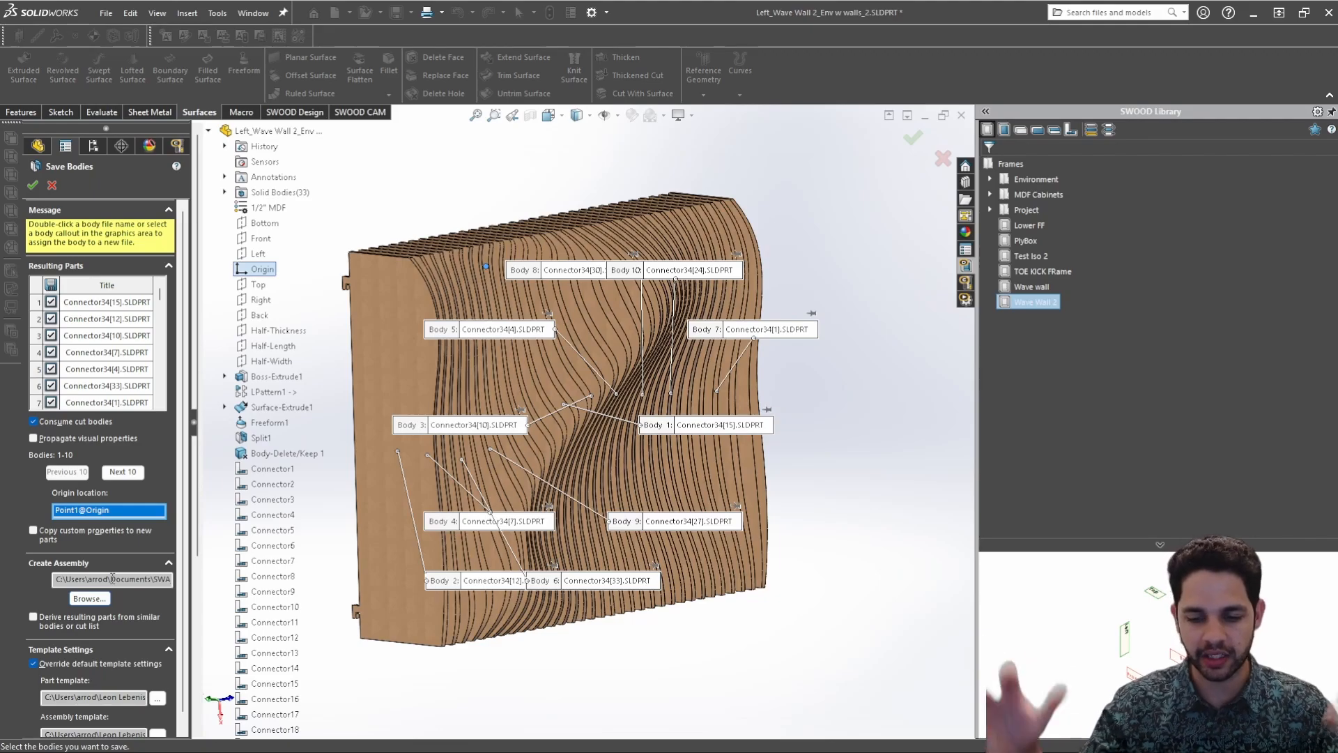
pyautogui.click(33, 185)
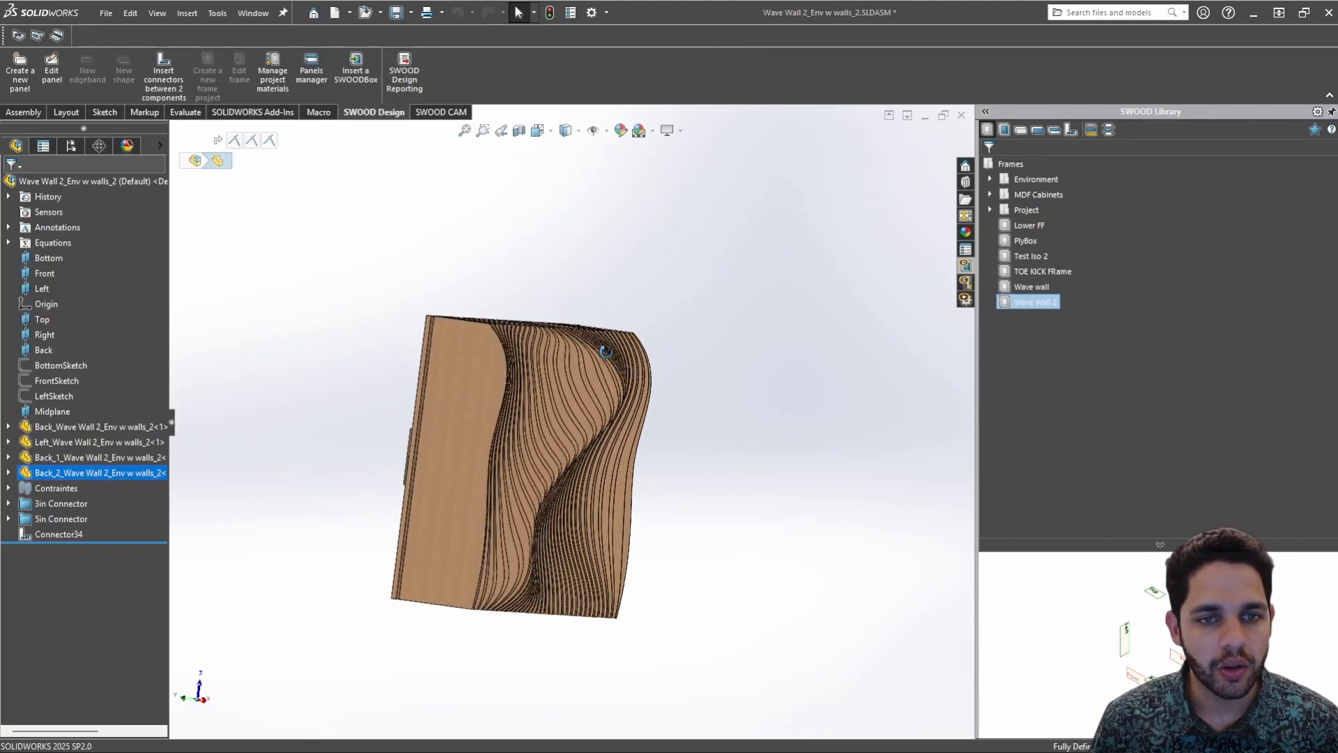
# Examine the patterned rib component in the Wave Wall 2_Env w walls_2 subassembly from the front and sides
pyautogui.moveTo(605, 352); pyautogui.dragTo(638, 403, button='middle')
pyautogui.click(517, 451)
pyautogui.moveTo(517, 450); pyautogui.dragTo(464, 407, button='middle')
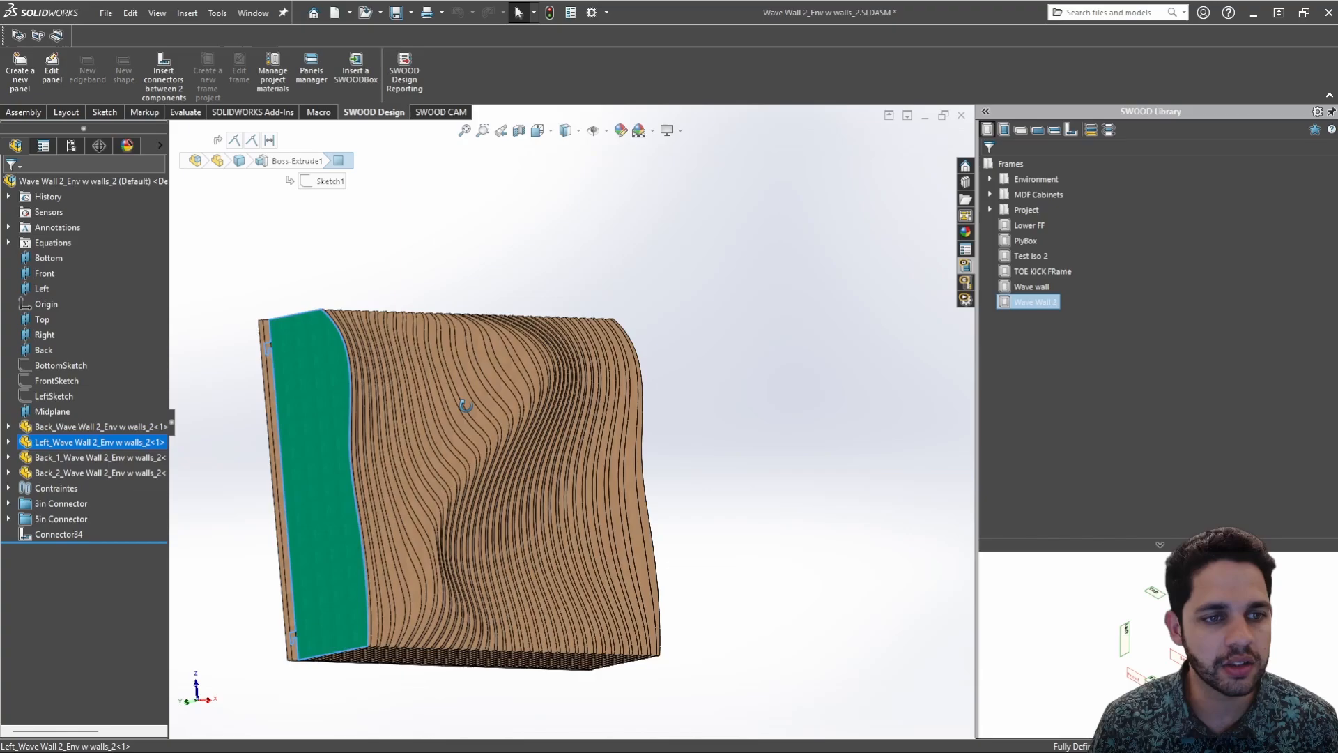
pyautogui.click(148, 446)
pyautogui.moveTo(616, 414); pyautogui.dragTo(684, 430, button='middle')
pyautogui.click(685, 429)
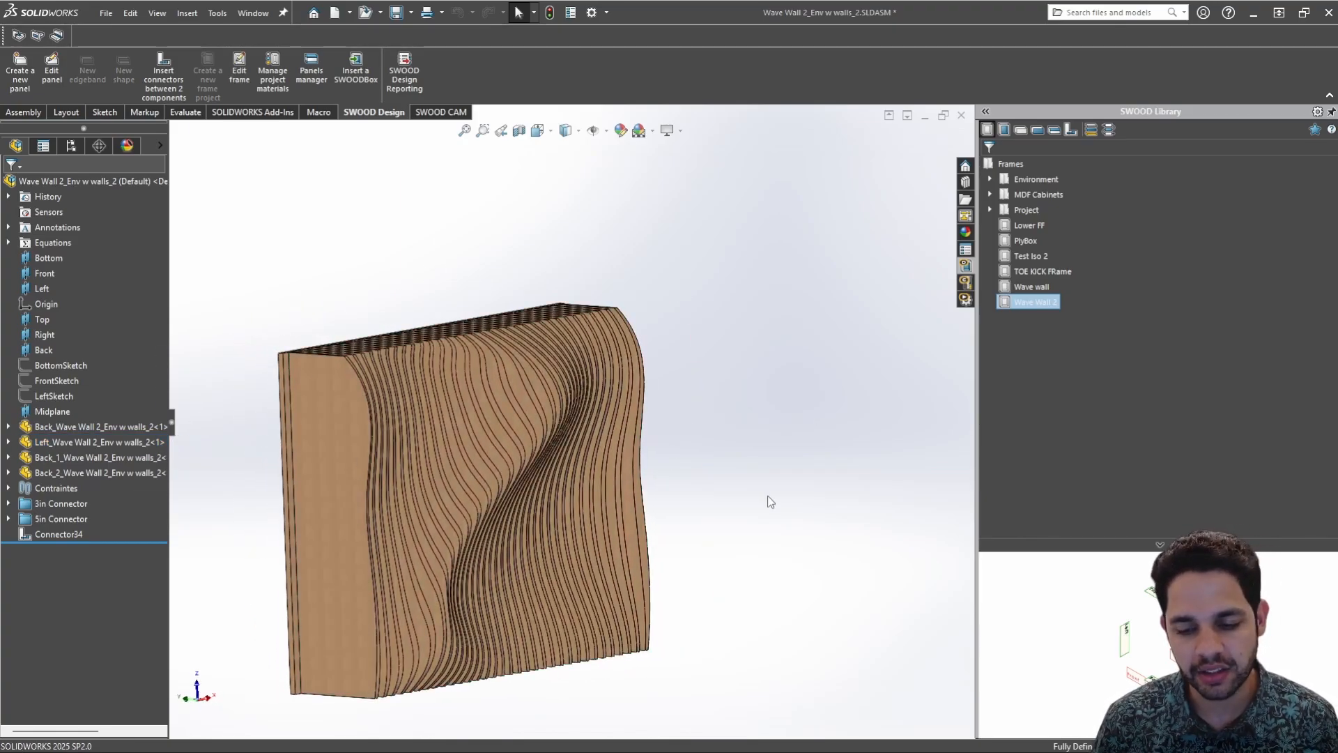
pyautogui.press('s')
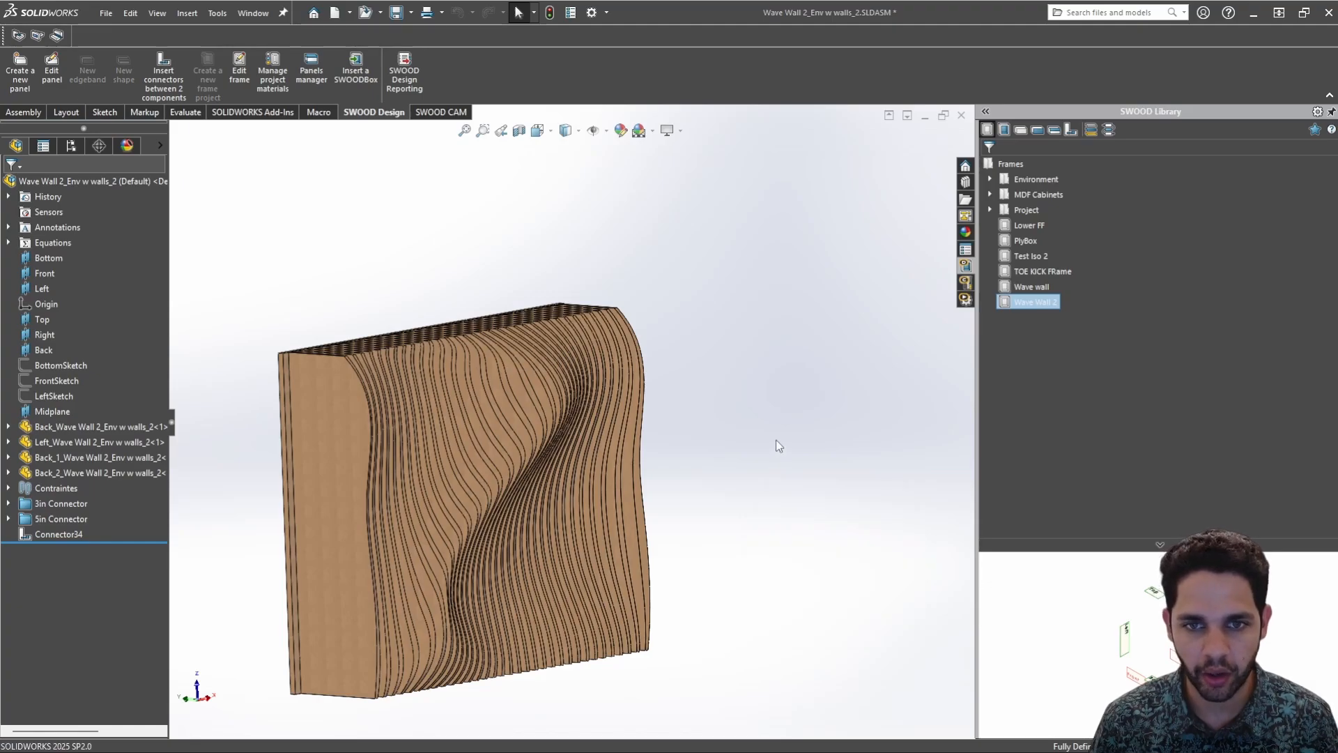
# Open the P-Part Assem assembly from the Perp Parts folder and rebuild it
pyautogui.hotkey('ctrl', 'o')
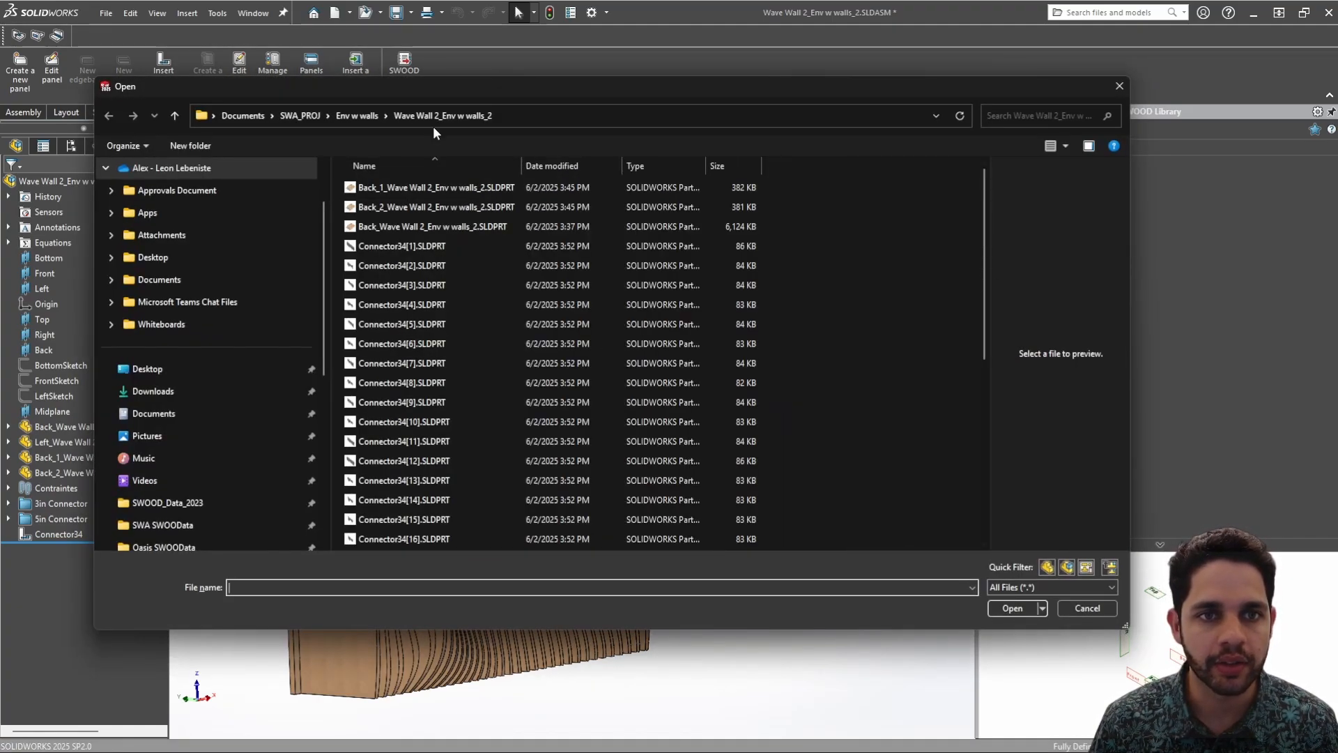
pyautogui.click(382, 116)
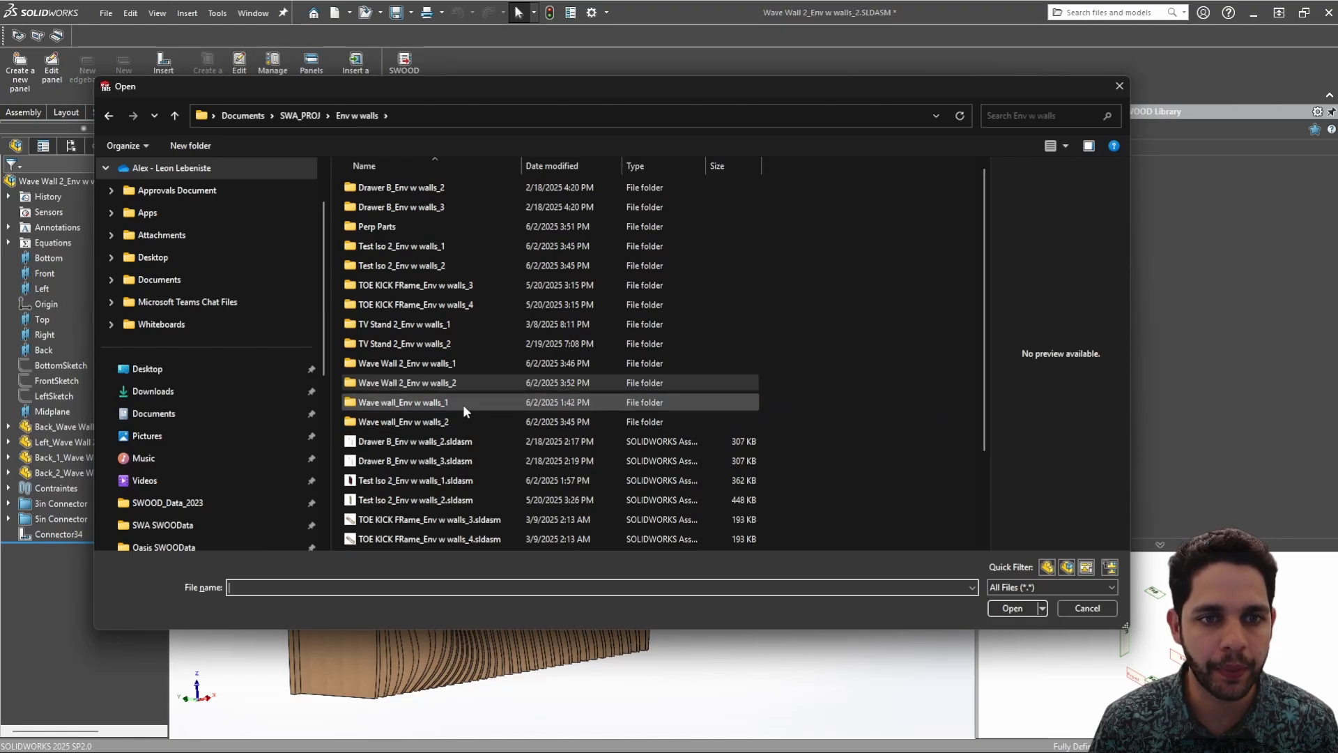
pyautogui.doubleClick(438, 226)
pyautogui.doubleClick(446, 186)
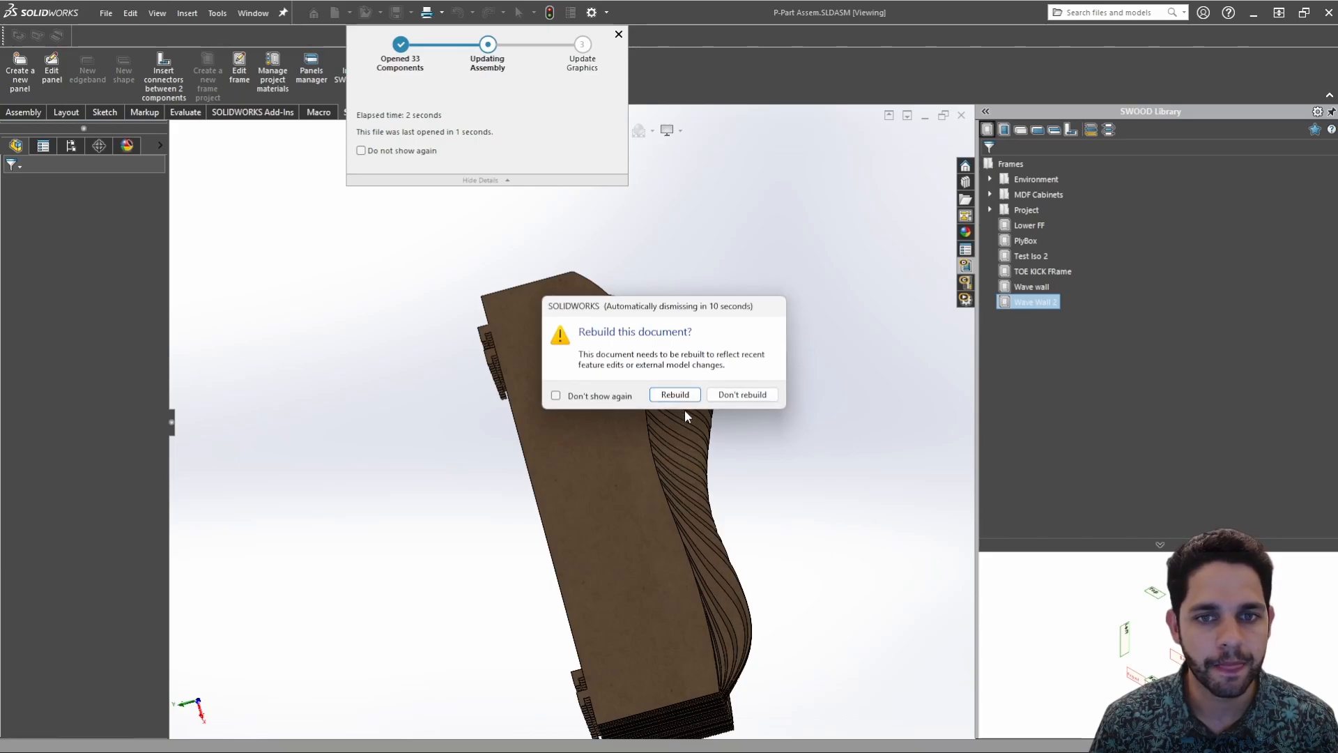
pyautogui.click(678, 392)
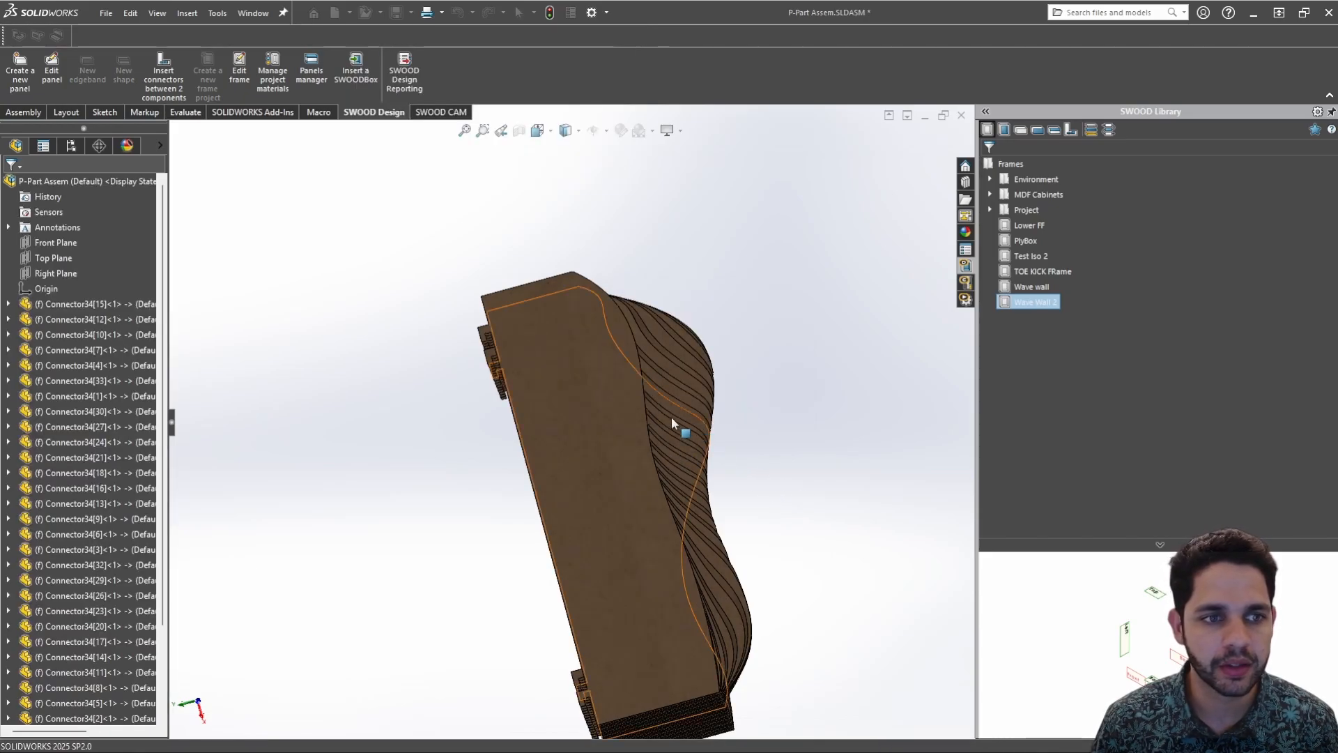
# Examine the separate rib components of P-Part Assem by highlighting several of them one at a time
pyautogui.moveTo(681, 427); pyautogui.dragTo(594, 479, button='middle')
pyautogui.click(518, 409)
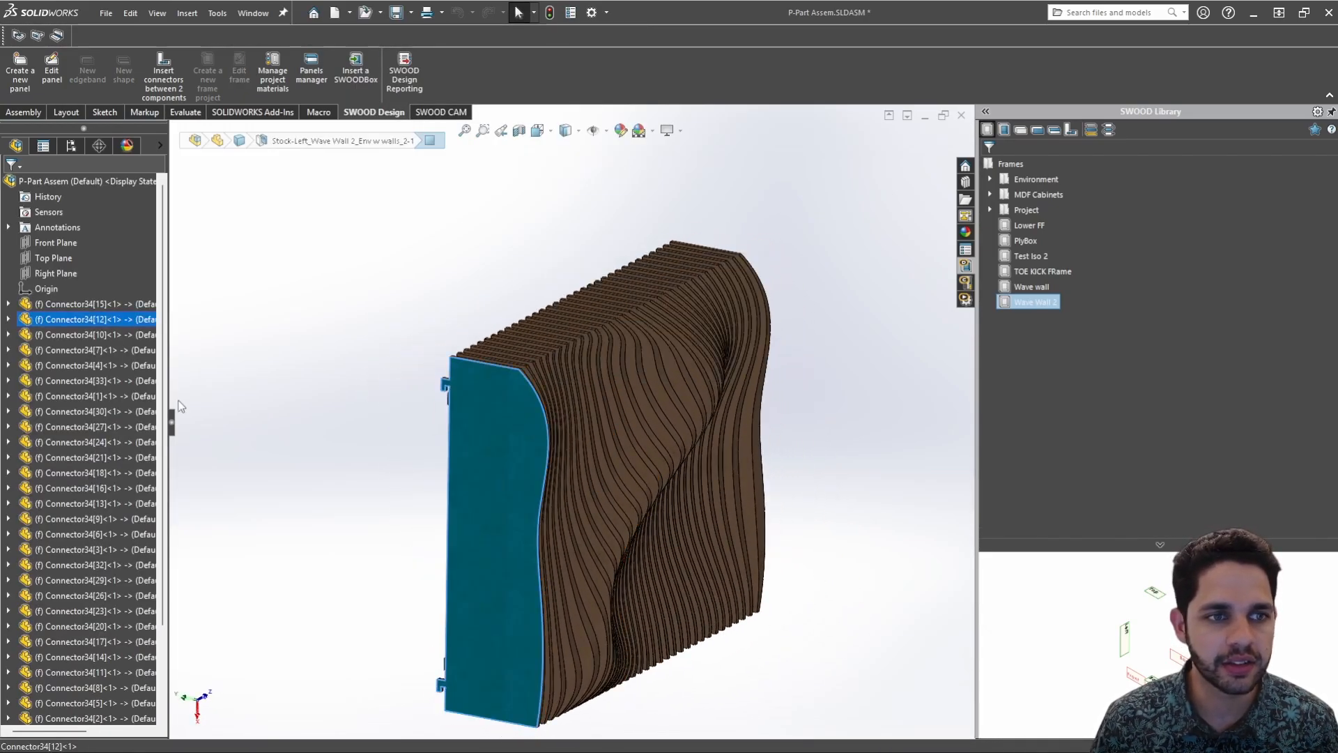
pyautogui.click(73, 183)
pyautogui.click(74, 320)
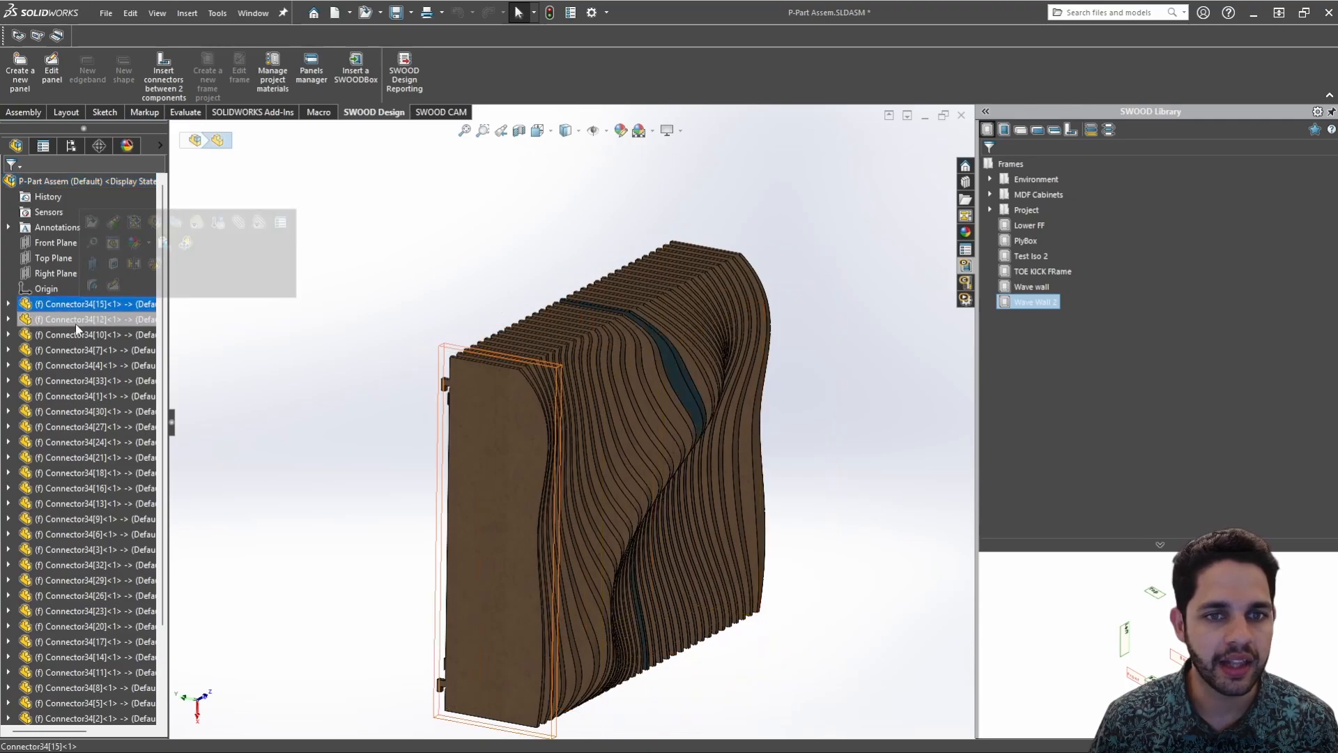
pyautogui.click(78, 351)
pyautogui.click(85, 382)
pyautogui.click(95, 411)
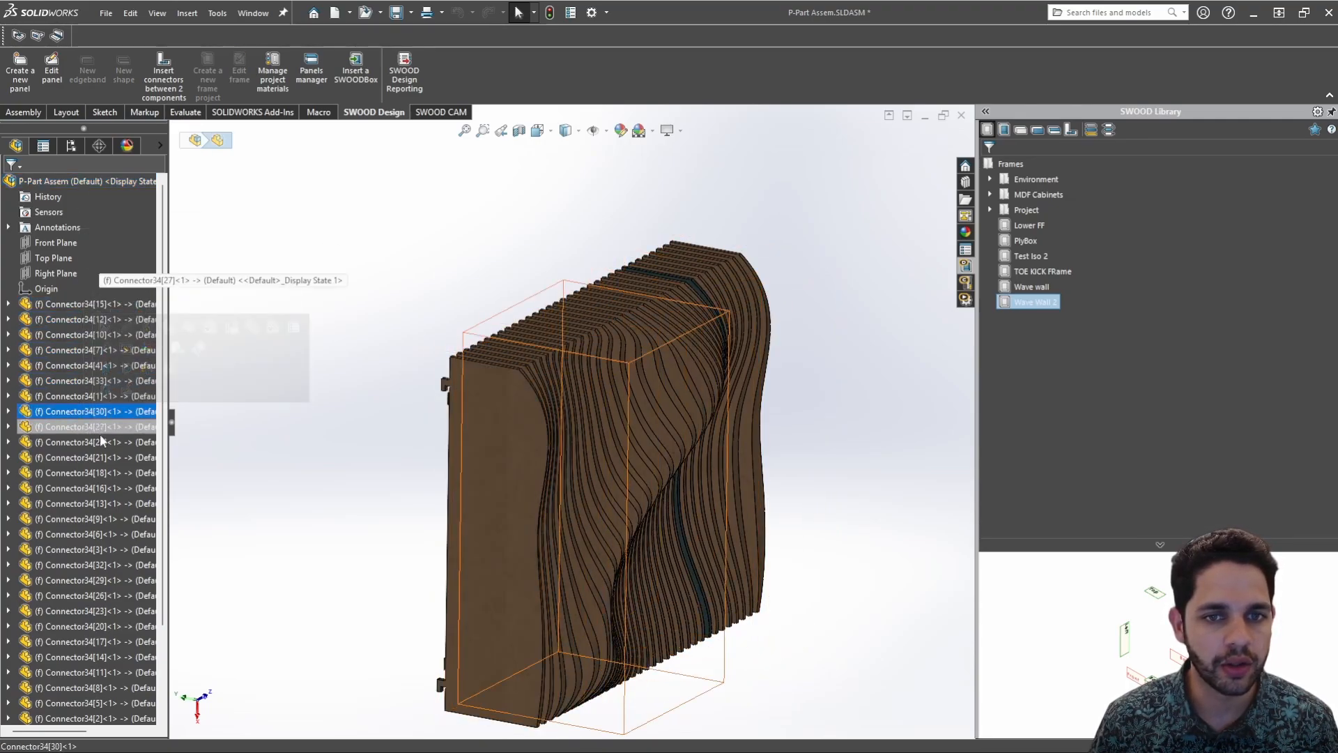
pyautogui.click(102, 443)
pyautogui.click(106, 476)
pyautogui.click(115, 520)
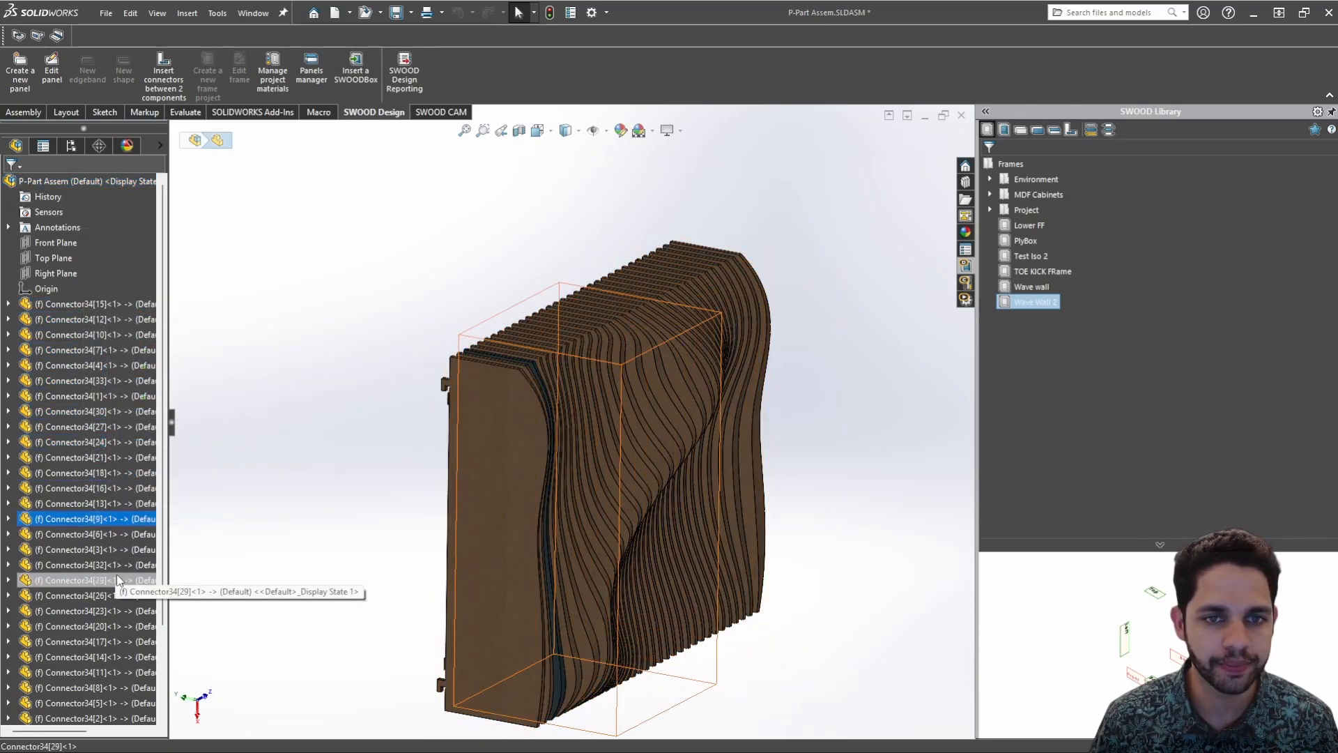
pyautogui.click(115, 576)
pyautogui.click(122, 624)
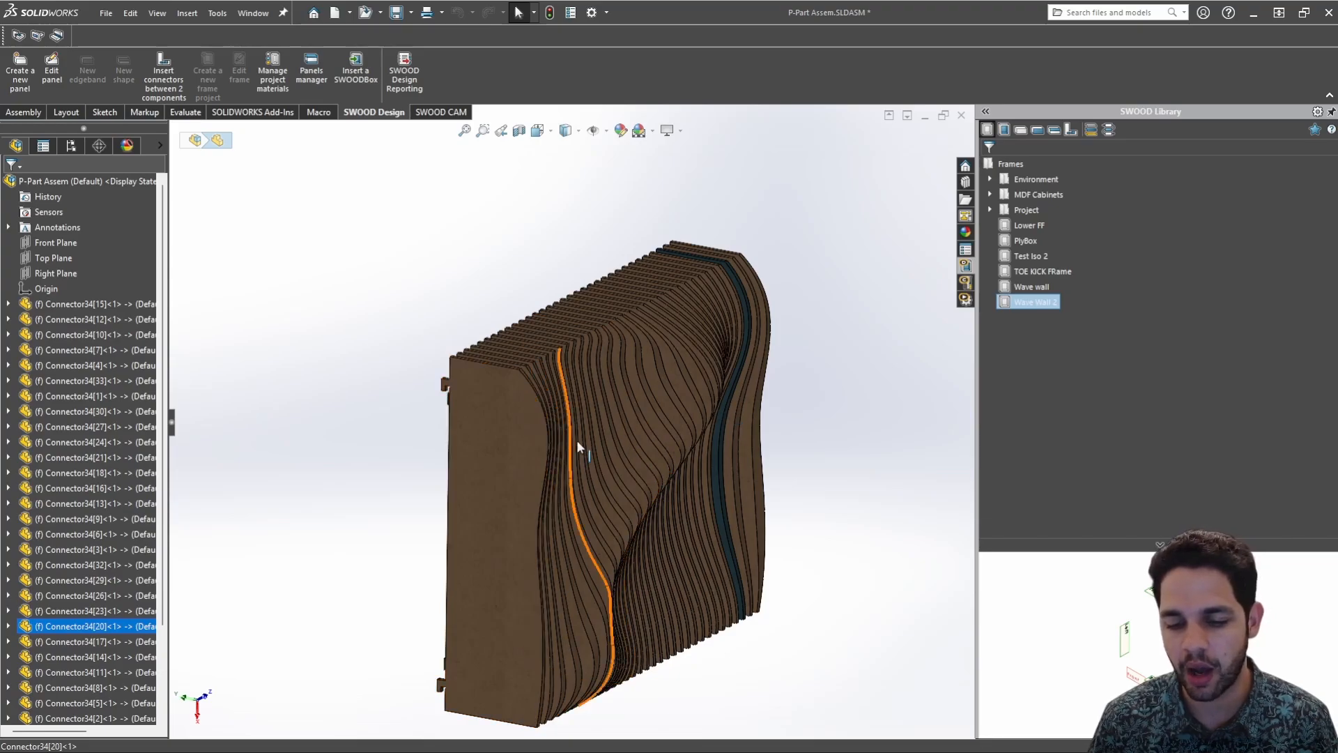
# Save P-Part Assem and the Wave Wall 2_Env w walls_2 subassembly, finishing in the subassembly
pyautogui.click(898, 180)
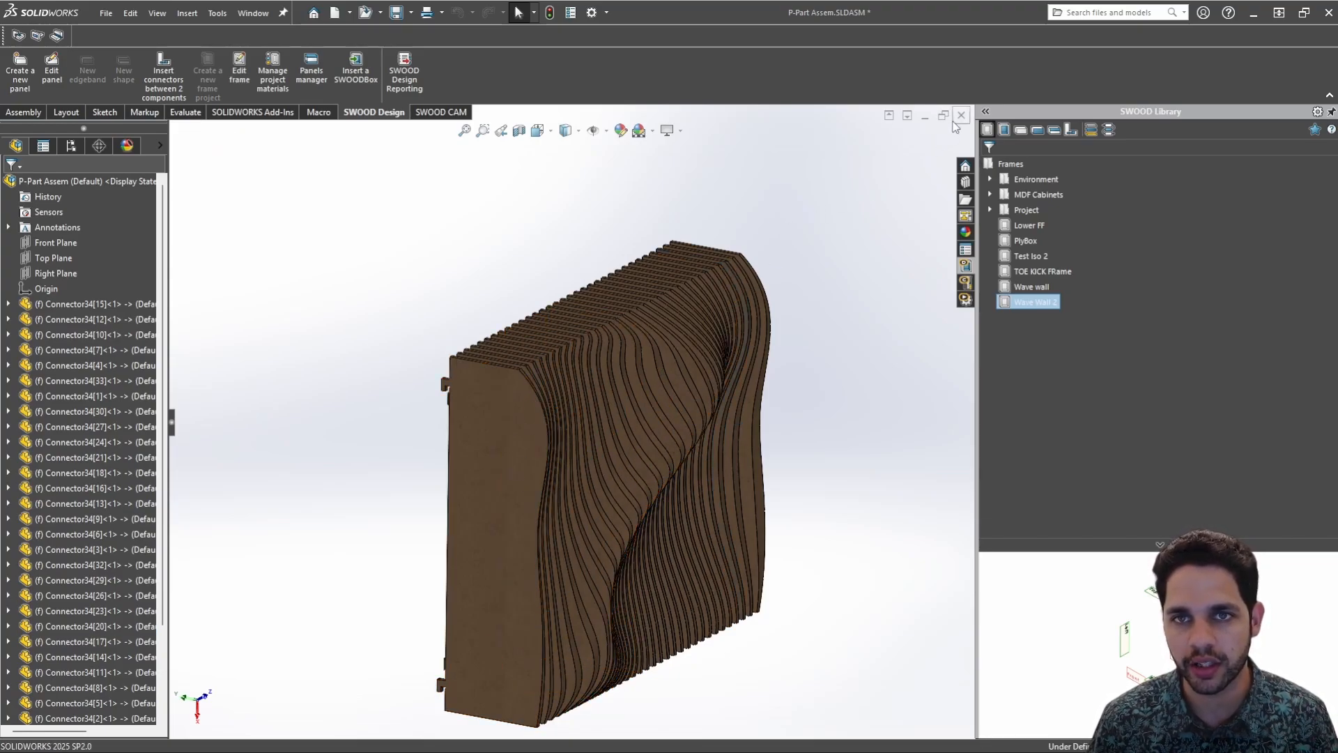
pyautogui.hotkey('ctrl', 's')
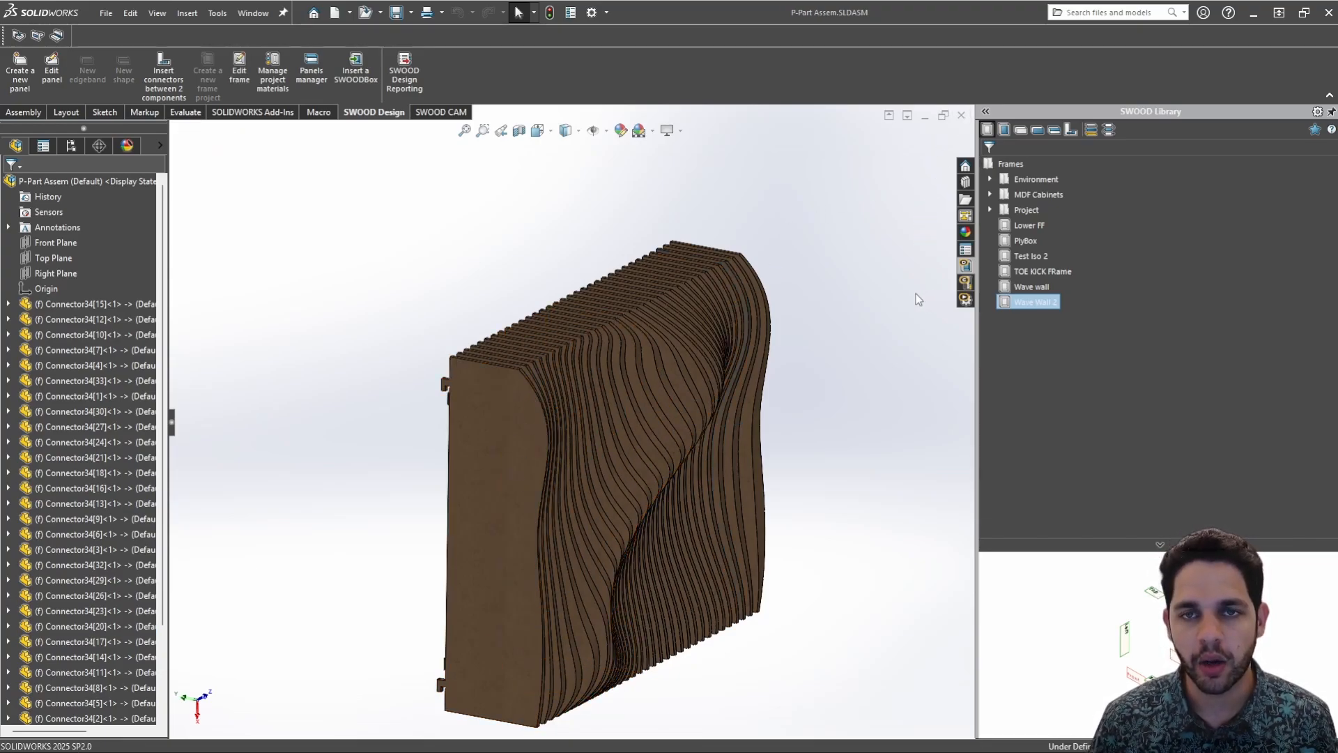
pyautogui.hotkey('ctrl', 'Tab')
pyautogui.hotkey('ctrl', 'Tab')
pyautogui.hotkey('ctrl', 'Tab')
pyautogui.hotkey('ctrl', 'Tab')
pyautogui.hotkey('ctrl', 'Tab')
pyautogui.hotkey('ctrl', 'Tab')
pyautogui.hotkey('ctrl', 'Tab')
pyautogui.hotkey('ctrl', 'Tab')
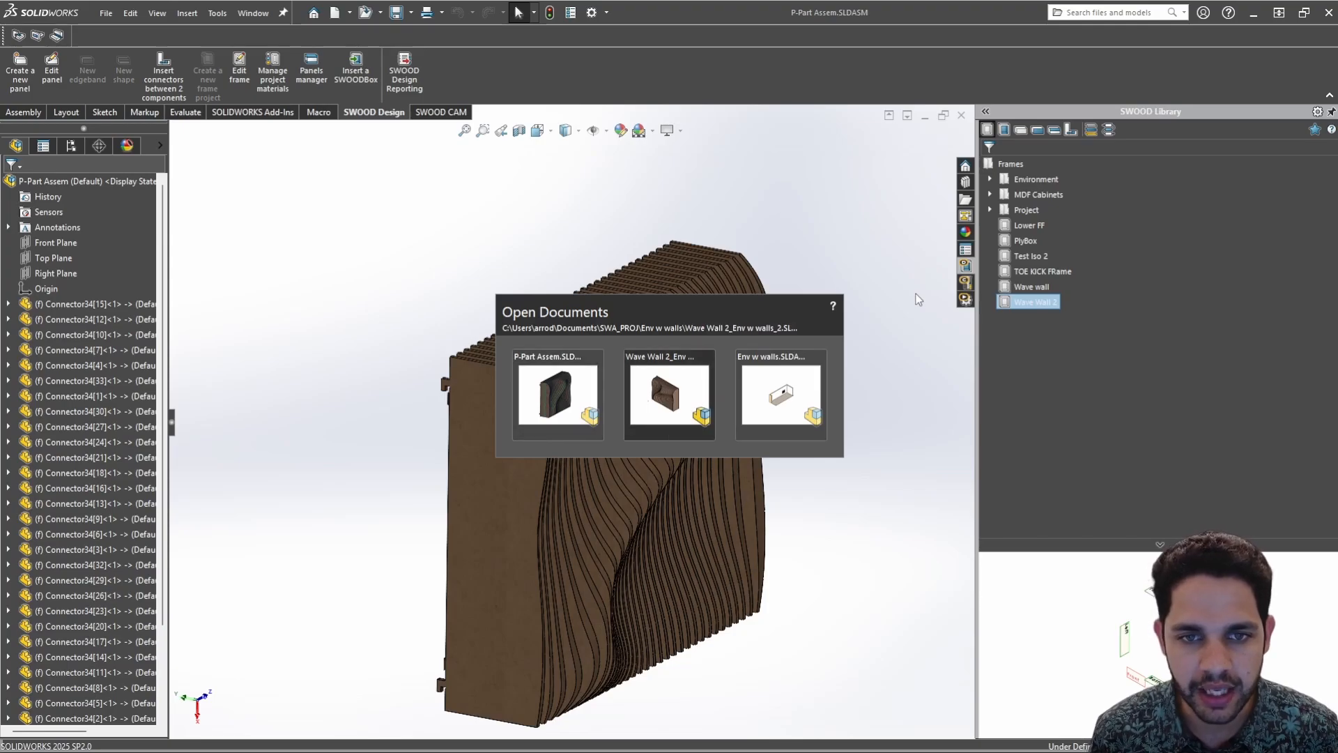
pyautogui.hotkey('ctrl', 'Tab')
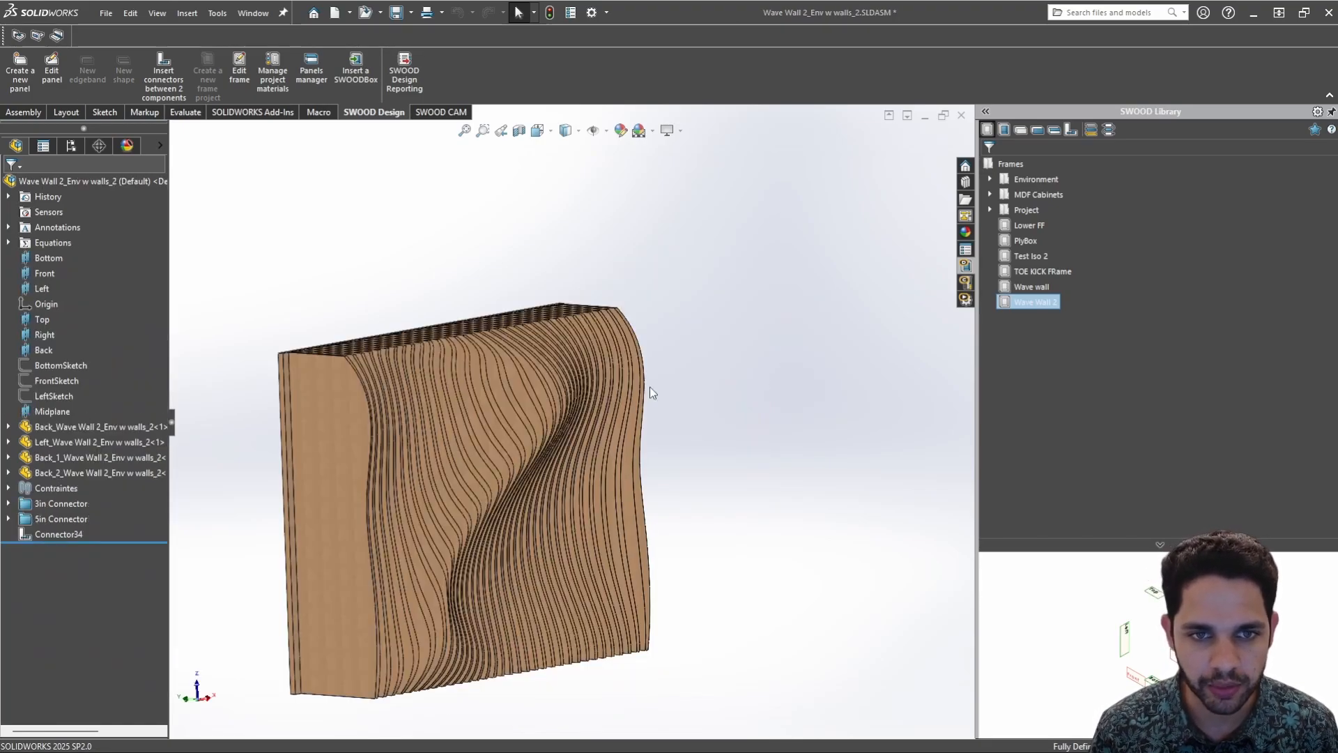
pyautogui.moveTo(650, 387); pyautogui.dragTo(754, 354, button='middle')
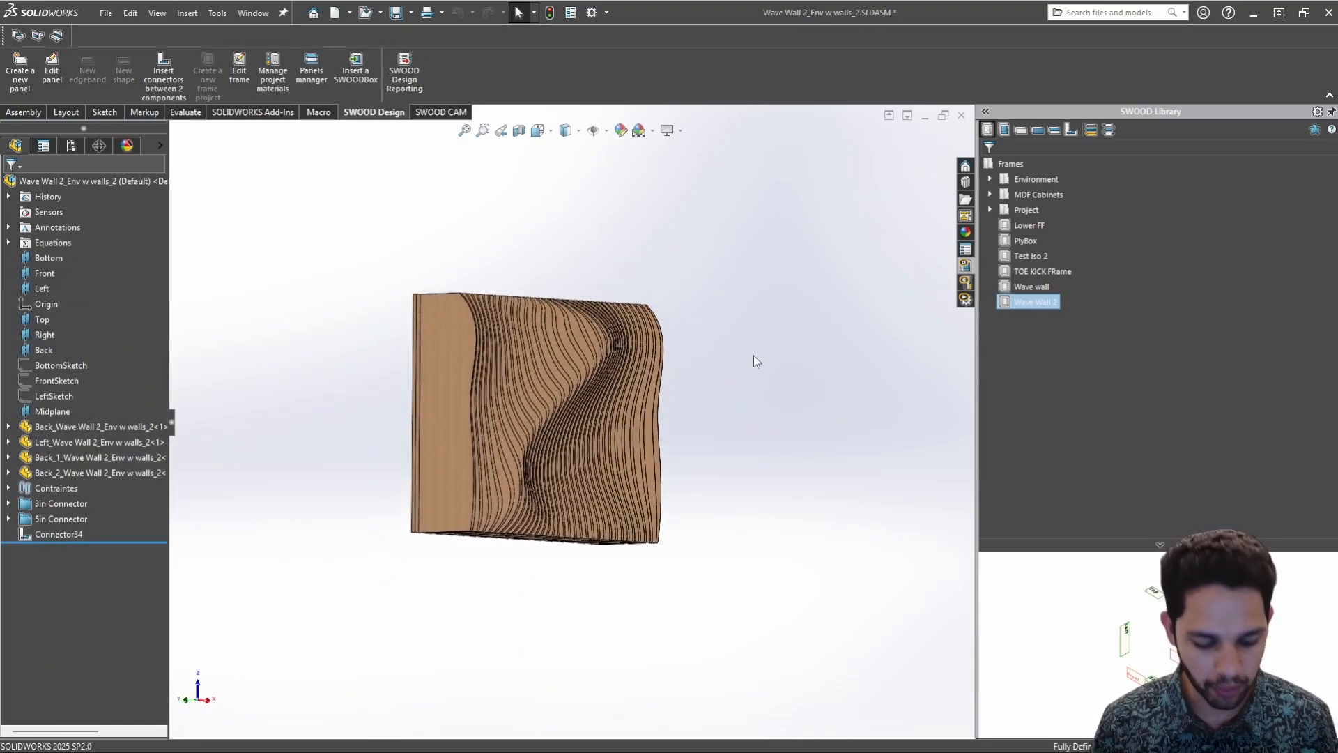
pyautogui.hotkey('ctrl', 's')
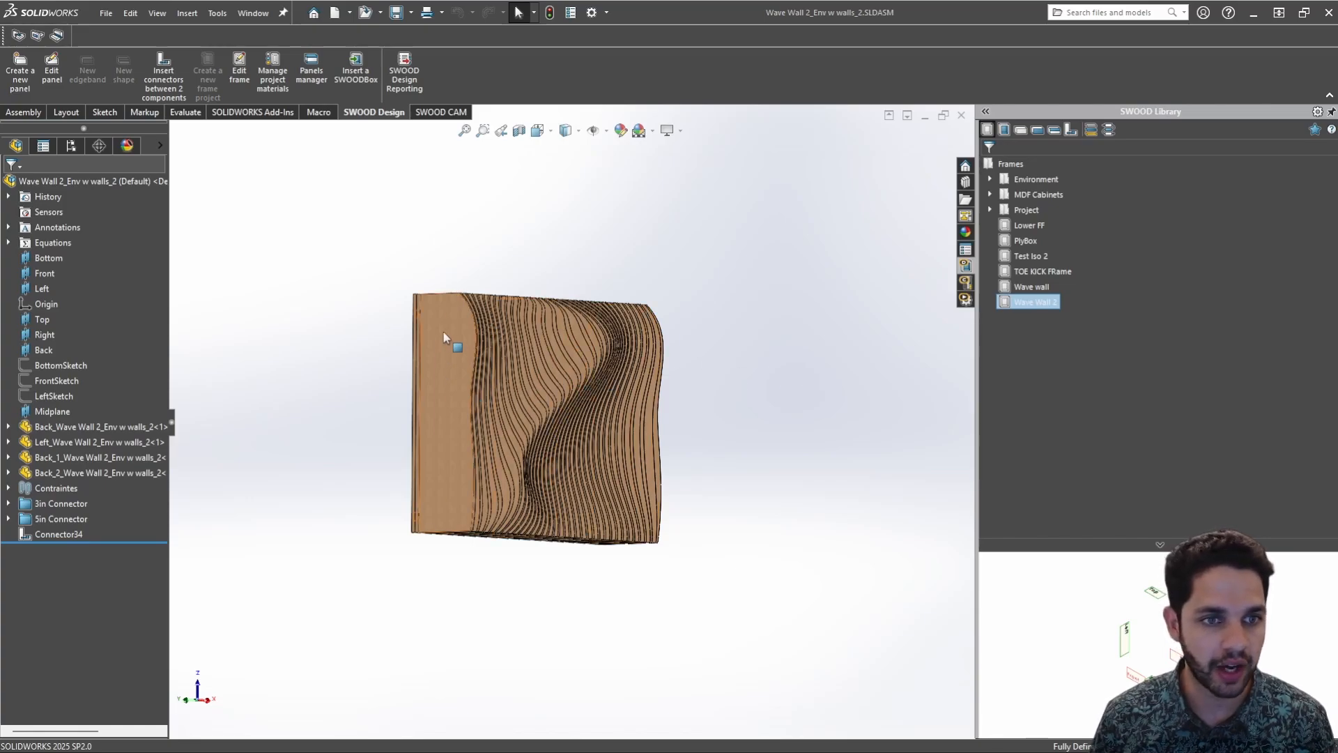
# Examine the wave front and the slotted back panel with its two horizontal back strips
pyautogui.scroll(-3, 447, 338)
pyautogui.moveTo(446, 337); pyautogui.dragTo(531, 319, button='middle')
pyautogui.scroll(2, 482, 258)
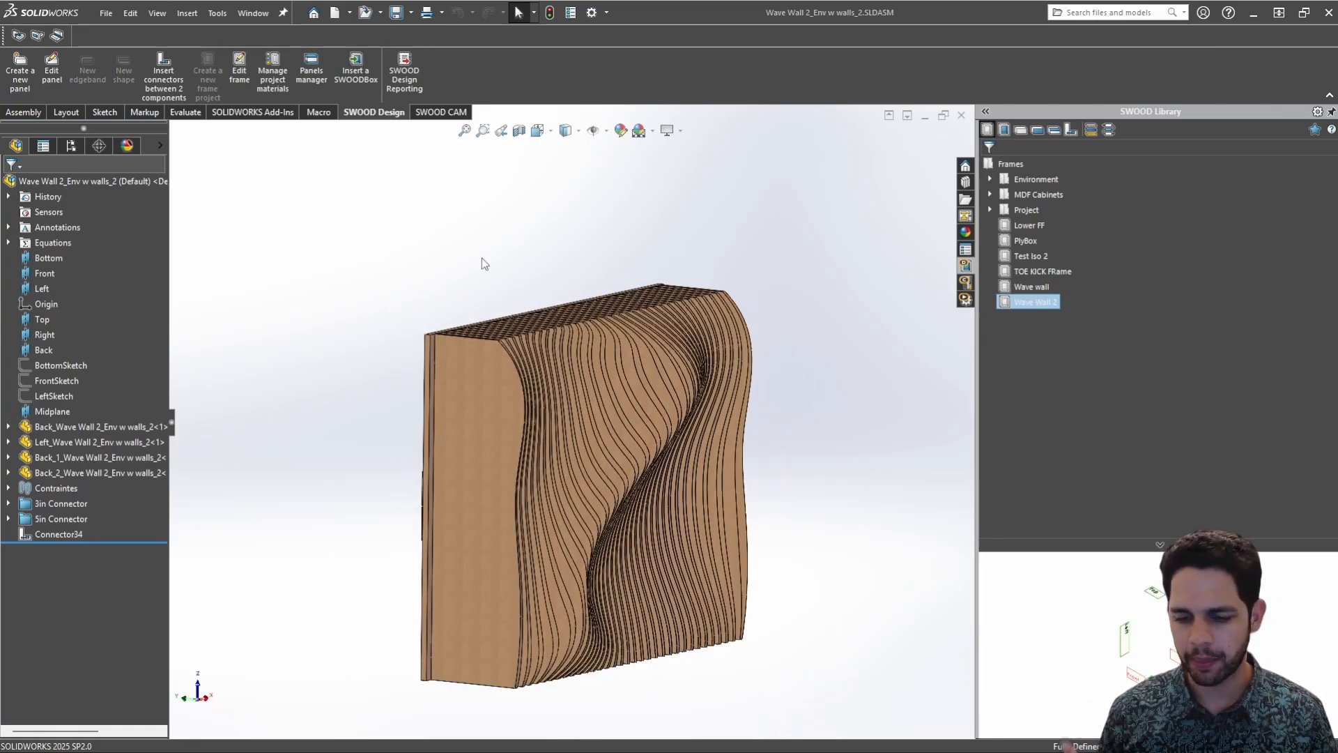
pyautogui.moveTo(508, 275)
pyautogui.mouseDown(button='middle')
pyautogui.moveTo(597, 245)
pyautogui.moveTo(661, 404)
pyautogui.moveTo(718, 343)
pyautogui.moveTo(658, 428)
pyautogui.mouseUp(button='middle')
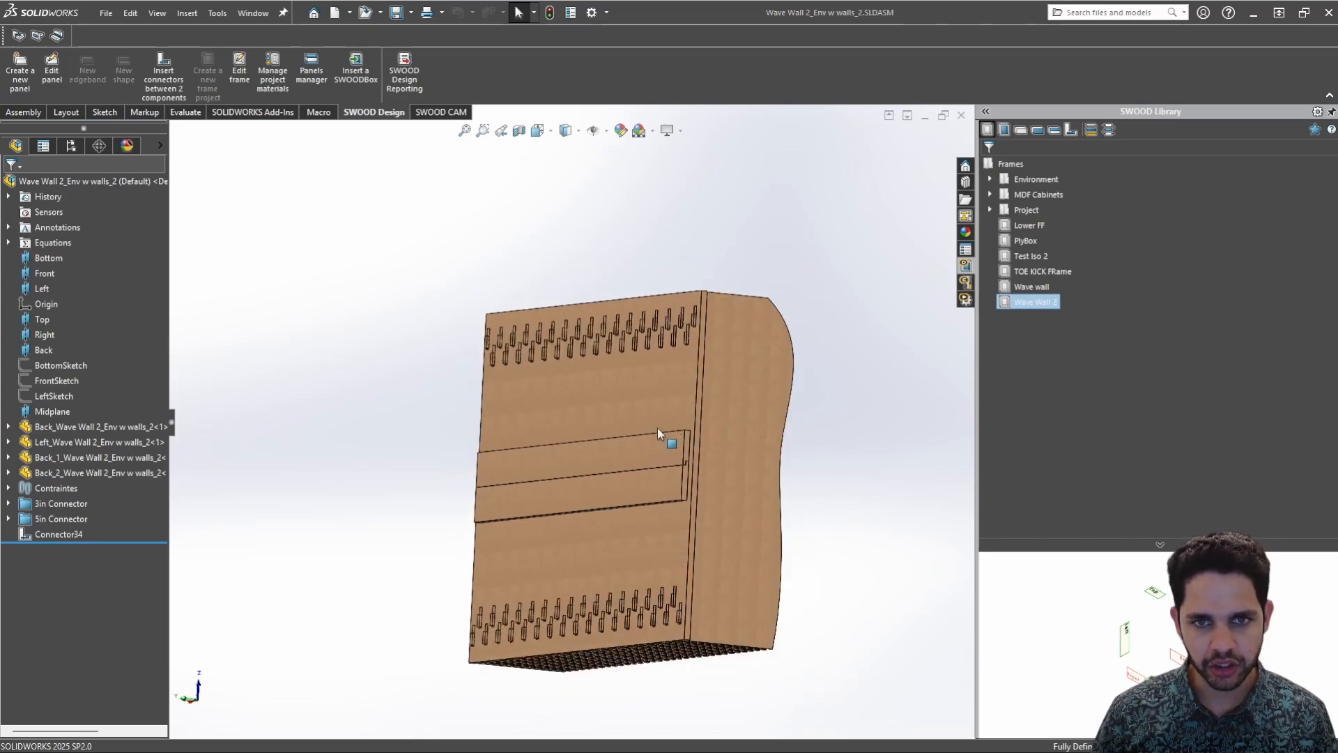
pyautogui.click(661, 427)
pyautogui.click(675, 452)
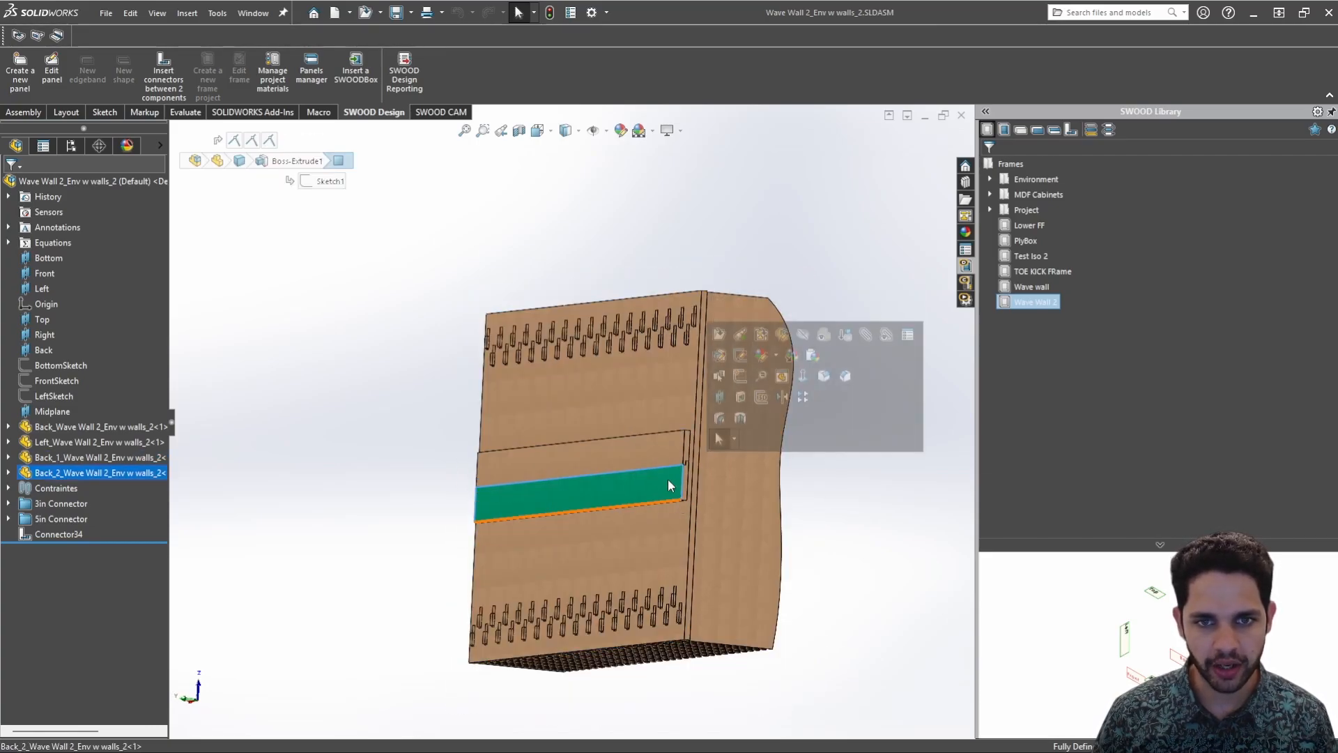
pyautogui.moveTo(674, 478)
pyautogui.mouseDown(button='middle')
pyautogui.moveTo(642, 454)
pyautogui.moveTo(672, 533)
pyautogui.moveTo(671, 396)
pyautogui.moveTo(532, 374)
pyautogui.moveTo(592, 365)
pyautogui.moveTo(598, 267)
pyautogui.moveTo(580, 276)
pyautogui.mouseUp(button='middle')
pyautogui.click(671, 527)
pyautogui.write('s')
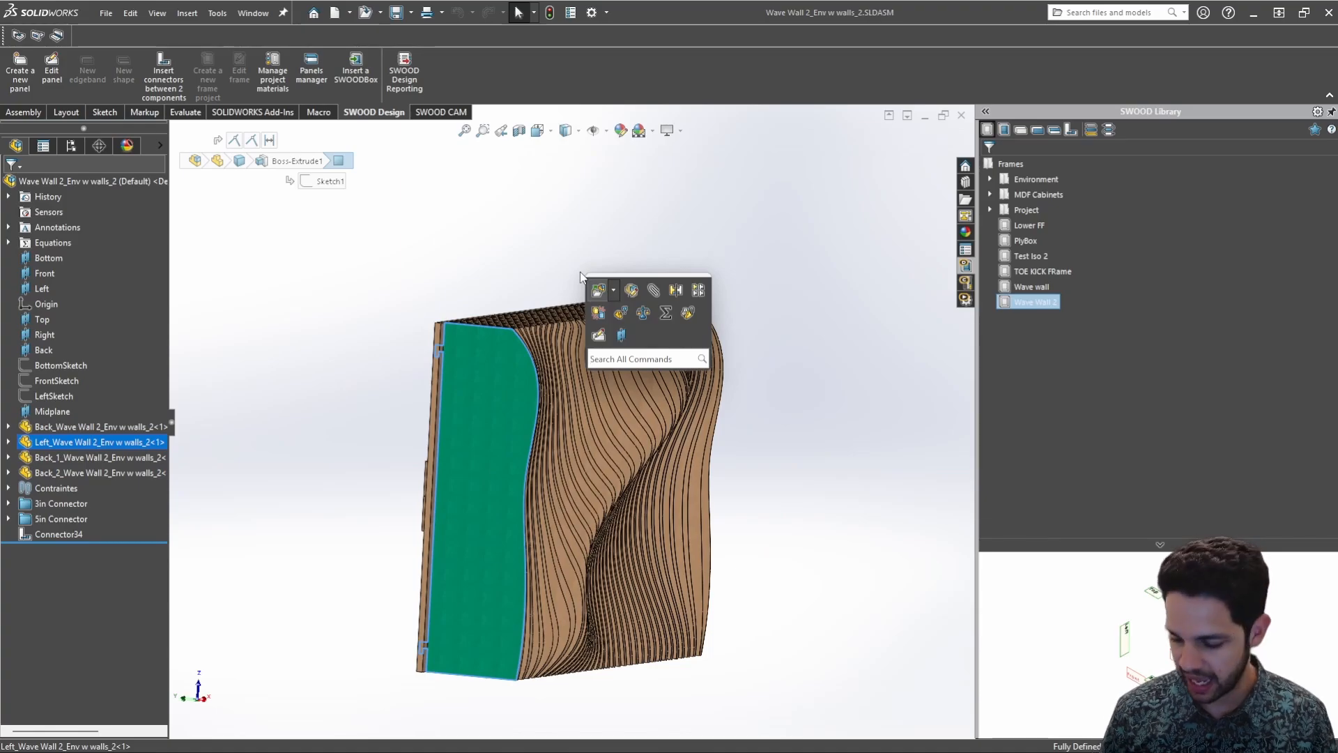
pyautogui.write('iso')
pyautogui.press('Return')
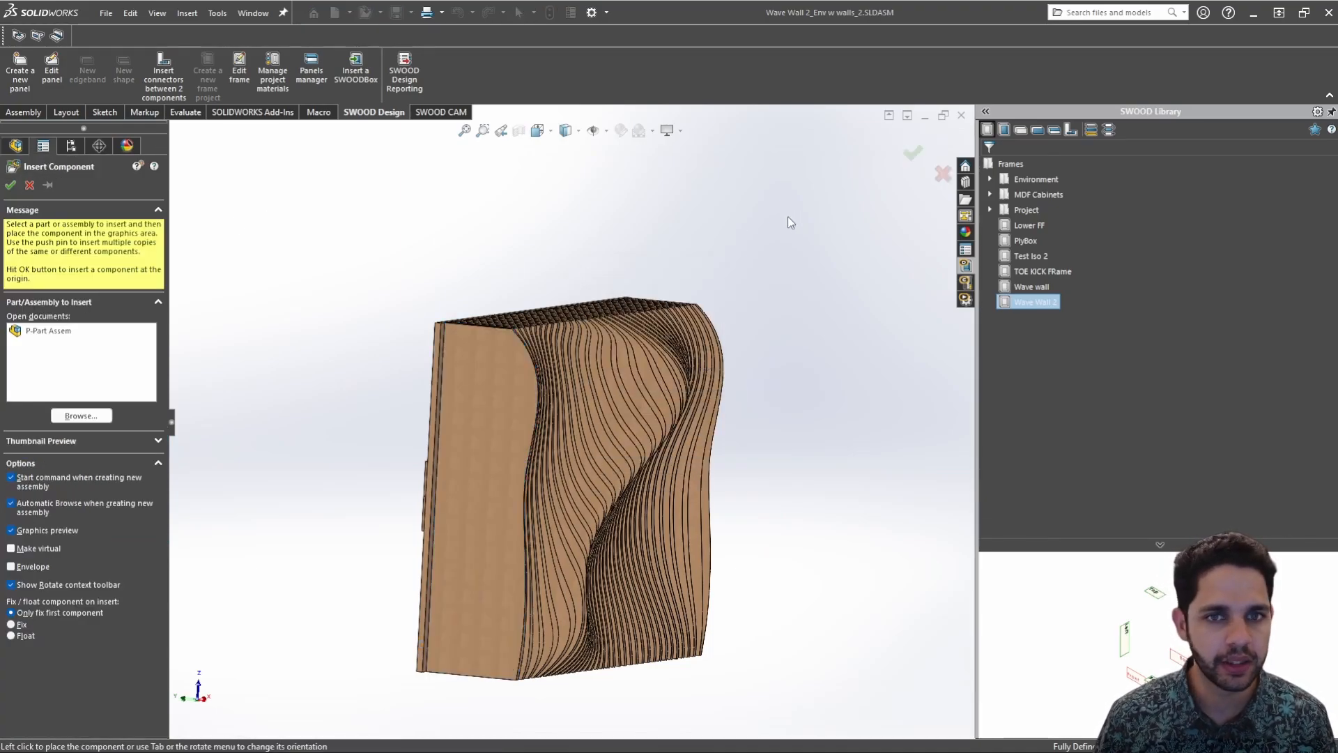
pyautogui.click(943, 174)
# Check the nesting setting in the custom properties of the two horizontal back strips and the slotted back panel
pyautogui.moveTo(725, 386); pyautogui.dragTo(635, 351, button='middle')
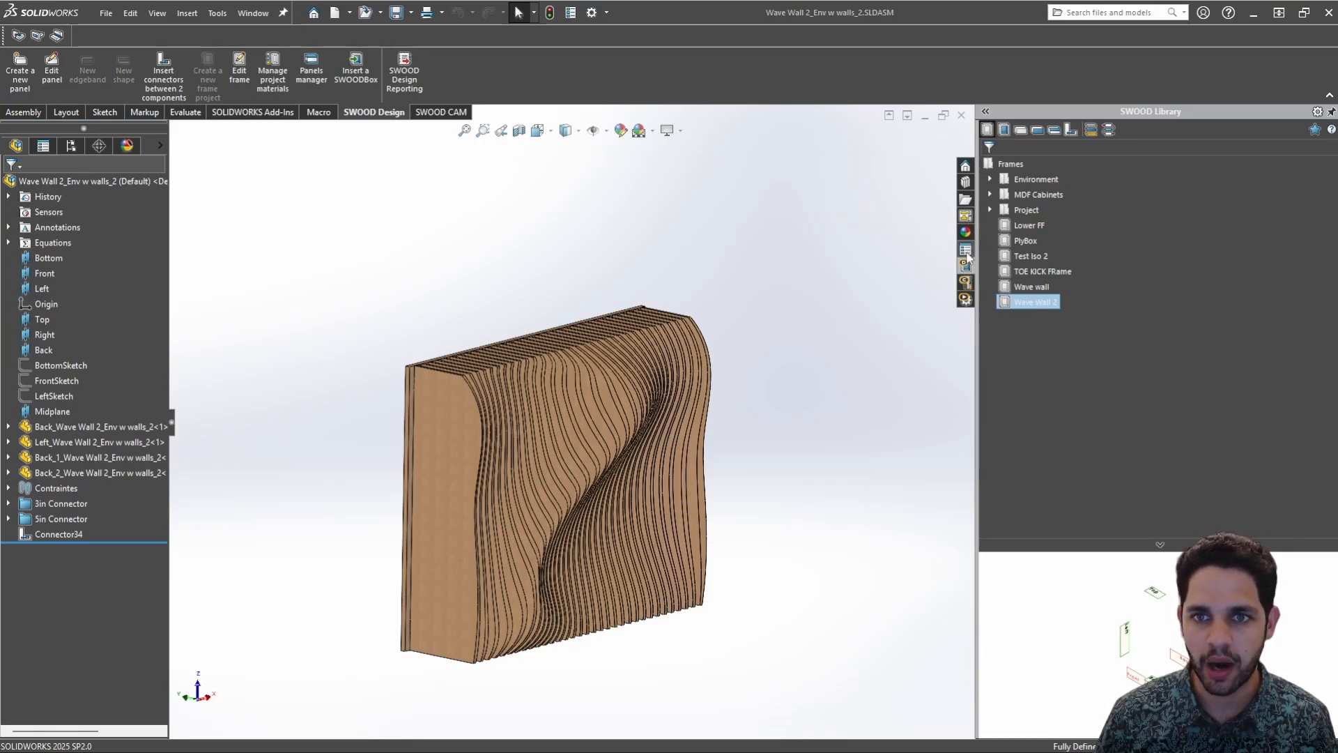
pyautogui.click(965, 216)
pyautogui.scroll(3, 401, 422)
pyautogui.moveTo(398, 400); pyautogui.dragTo(503, 378, button='middle')
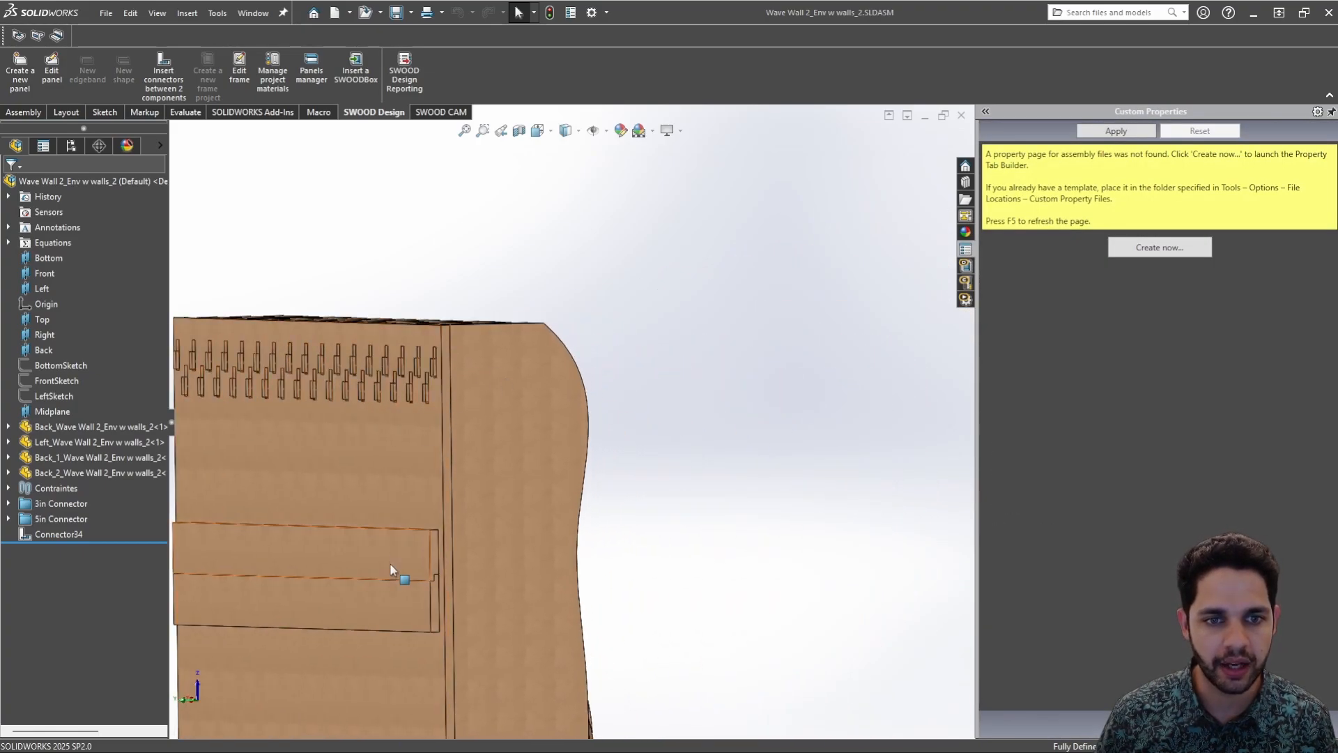
pyautogui.click(391, 563)
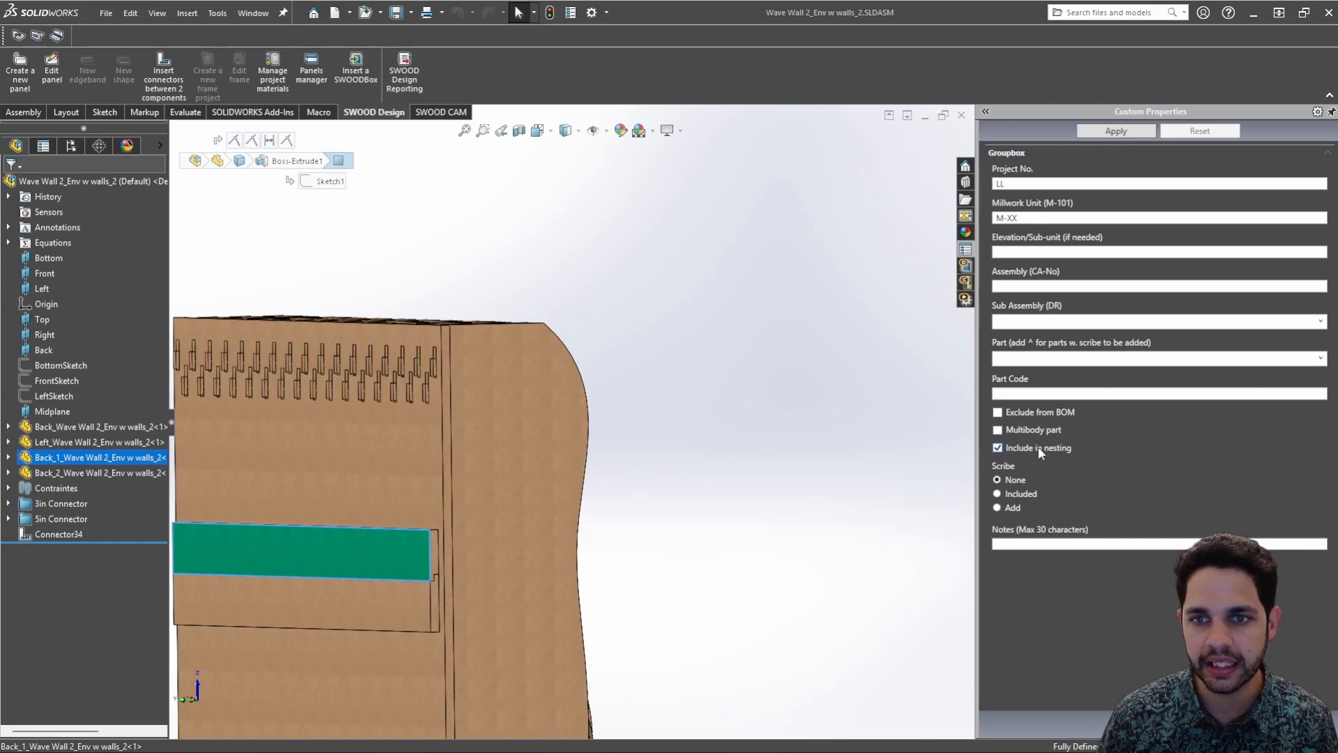
pyautogui.click(390, 607)
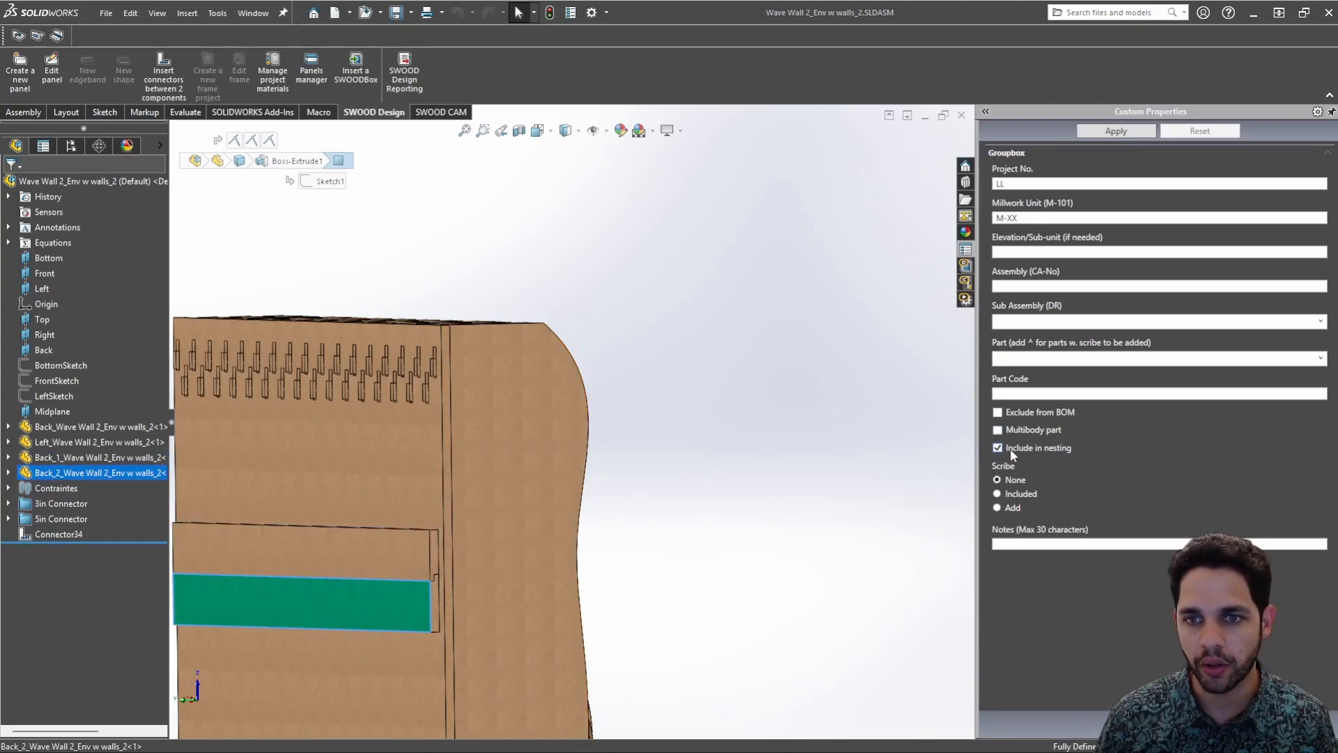
pyautogui.click(420, 457)
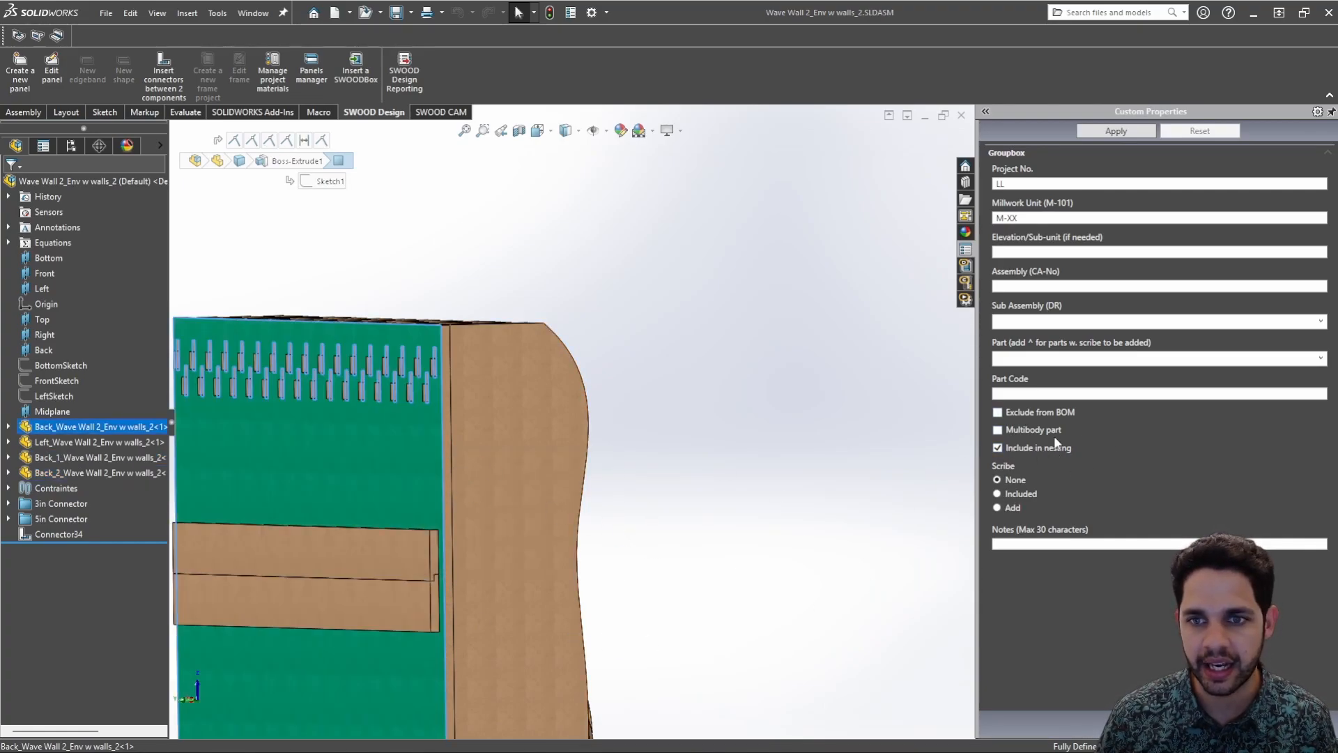
# Exclude the left side panel from nesting in its custom properties and apply the change
pyautogui.click(491, 430)
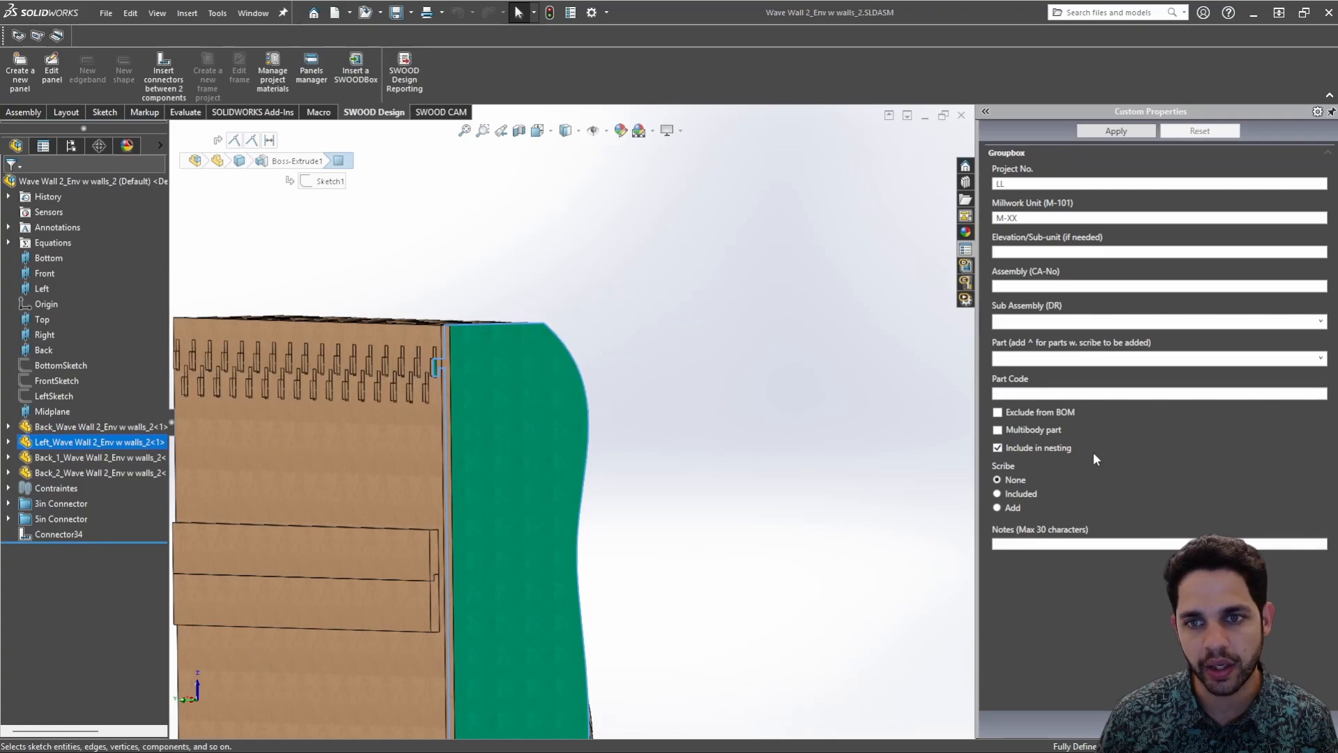
pyautogui.click(1053, 453)
pyautogui.click(1137, 132)
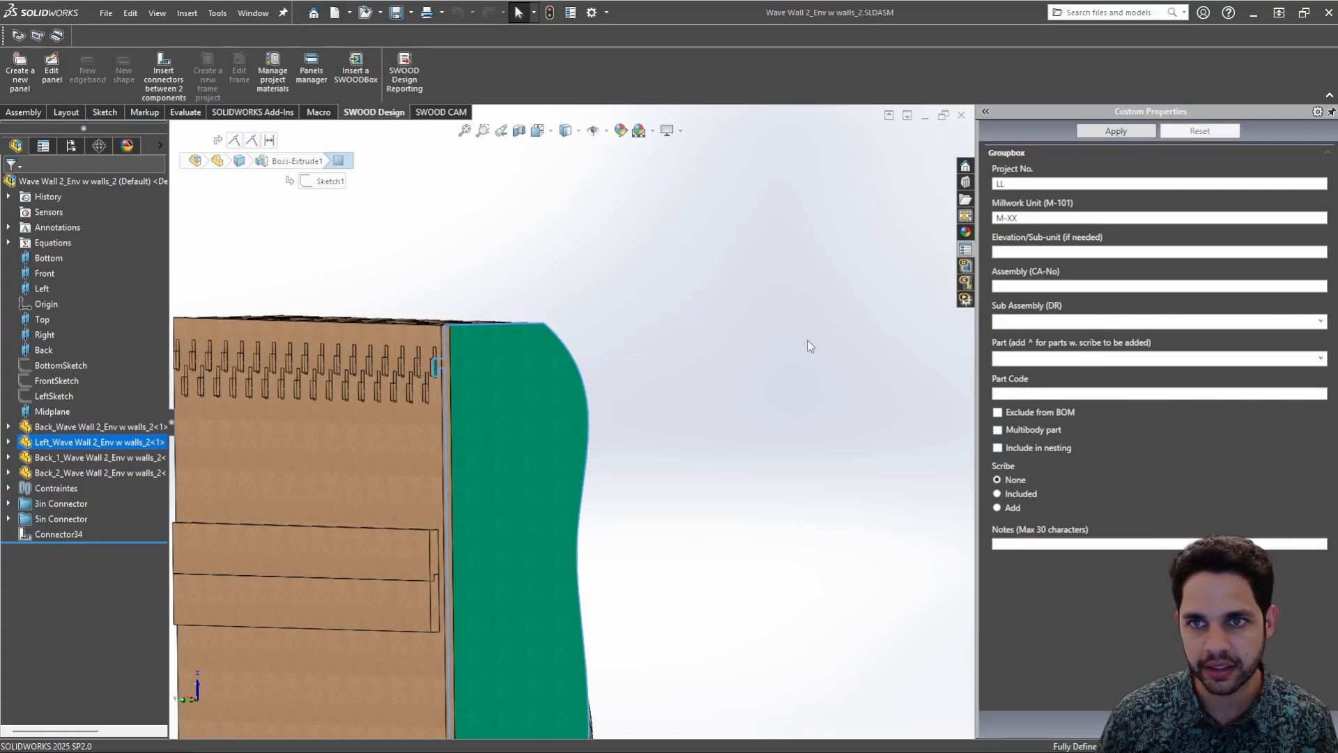
# Save the Wave Wall 2_Env w walls_2 subassembly and switch to the P-Part Assem assembly
pyautogui.click(801, 352)
pyautogui.hotkey('ctrl', 's')
pyautogui.press('Return')
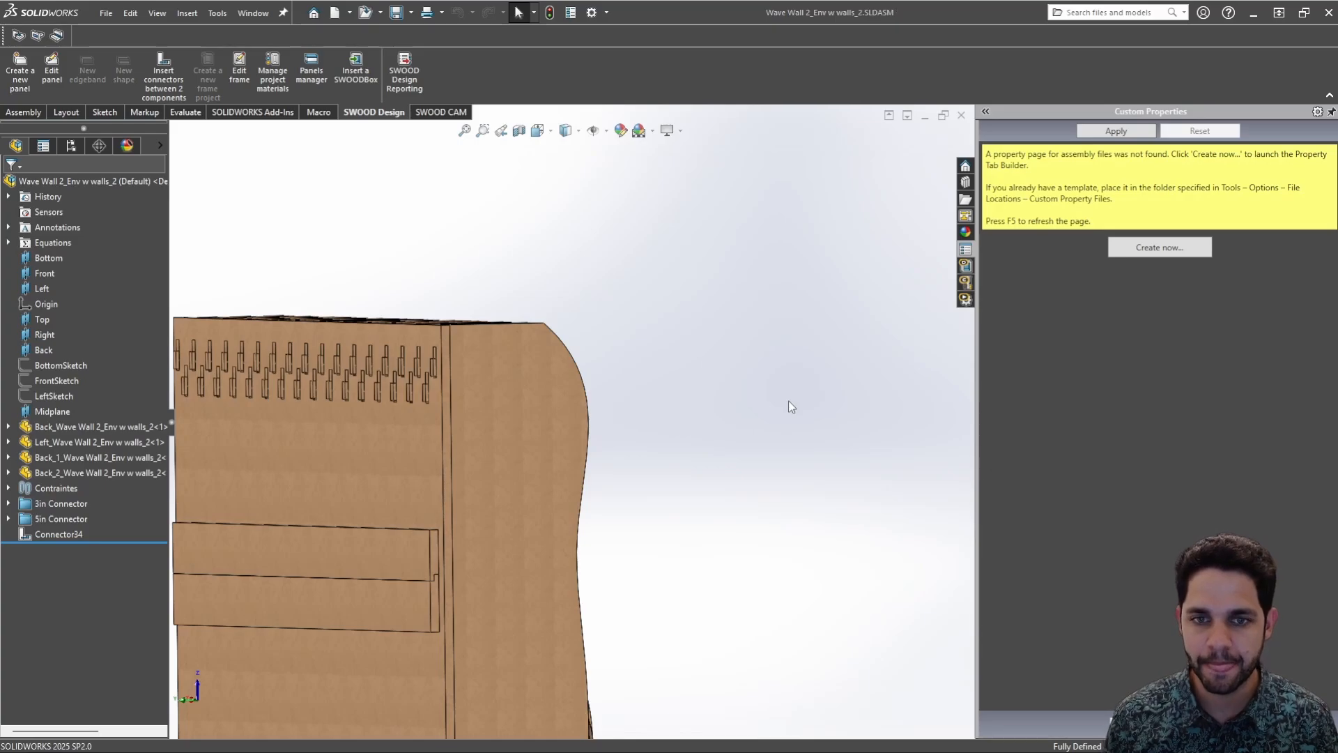
pyautogui.hotkey('ctrl', 'Tab')
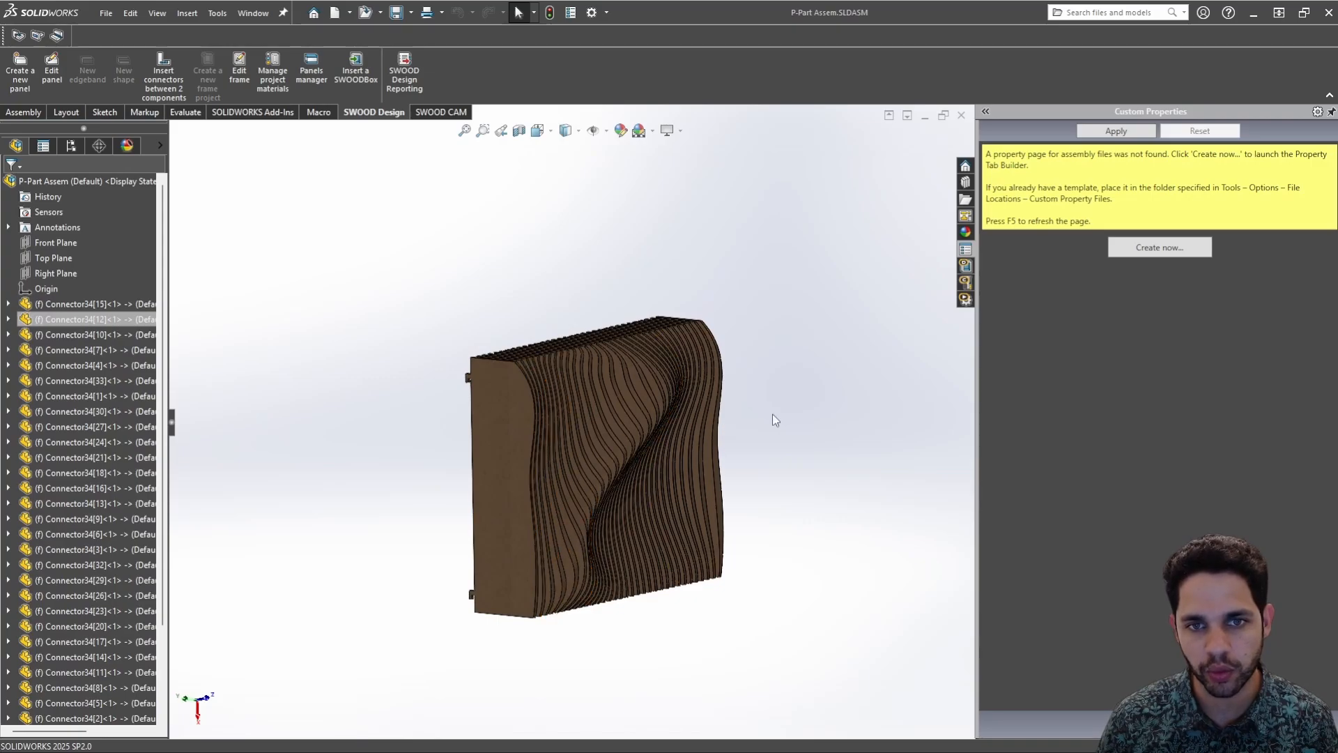
pyautogui.write('sss')
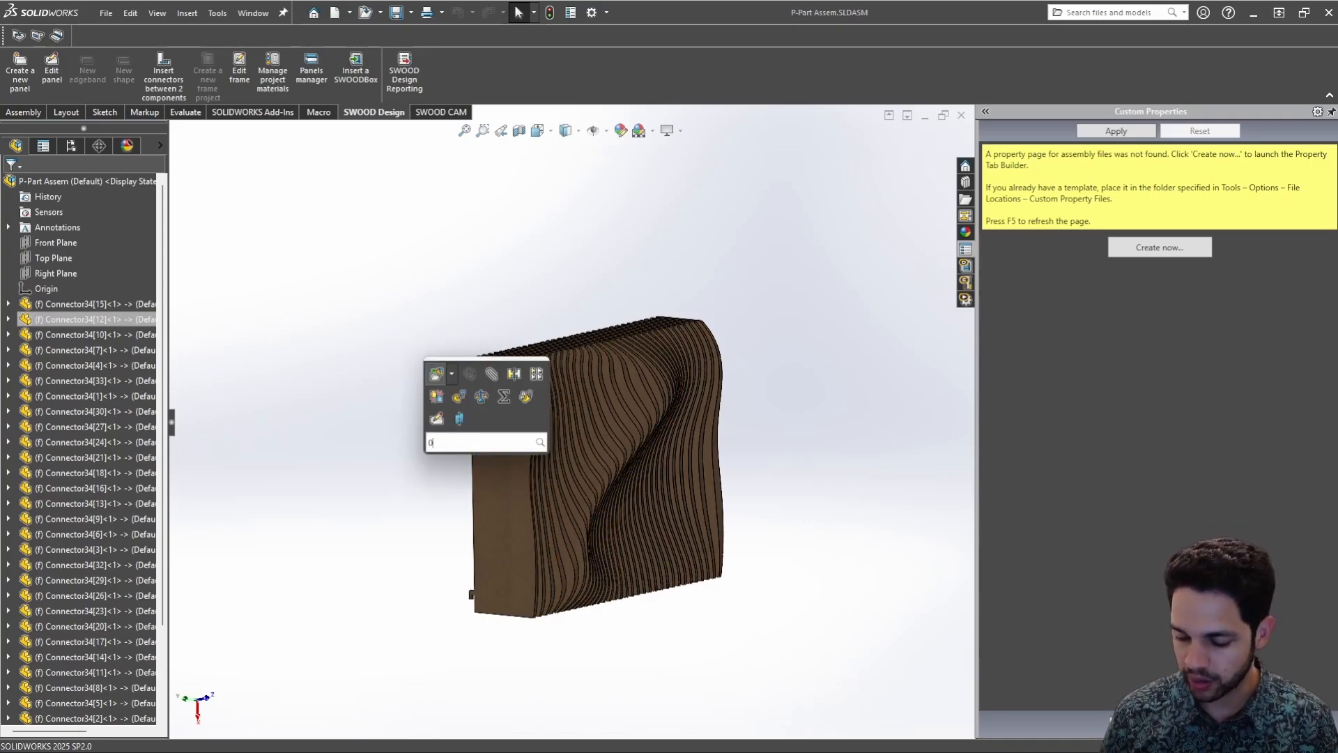
pyautogui.click(435, 371)
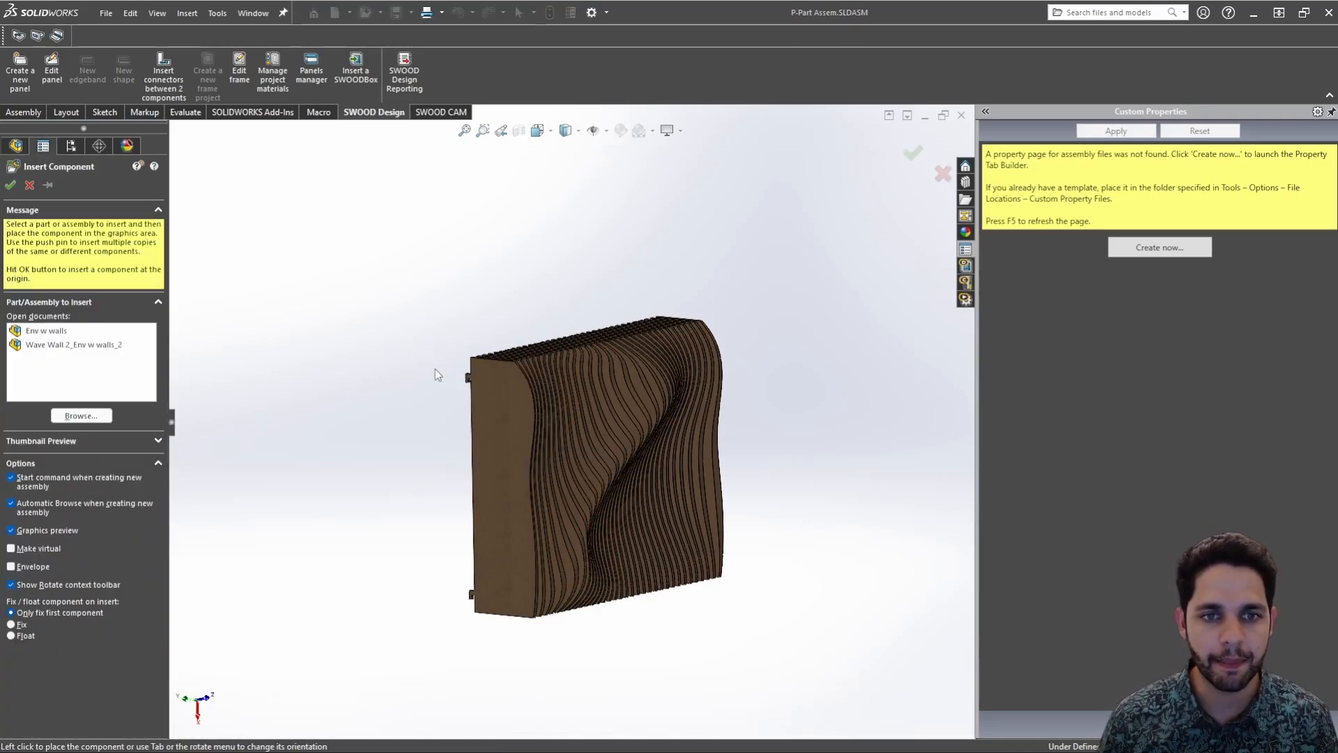
pyautogui.click(915, 163)
# Check the nesting setting in the custom properties of several rib components of P-Part Assem
pyautogui.click(492, 409)
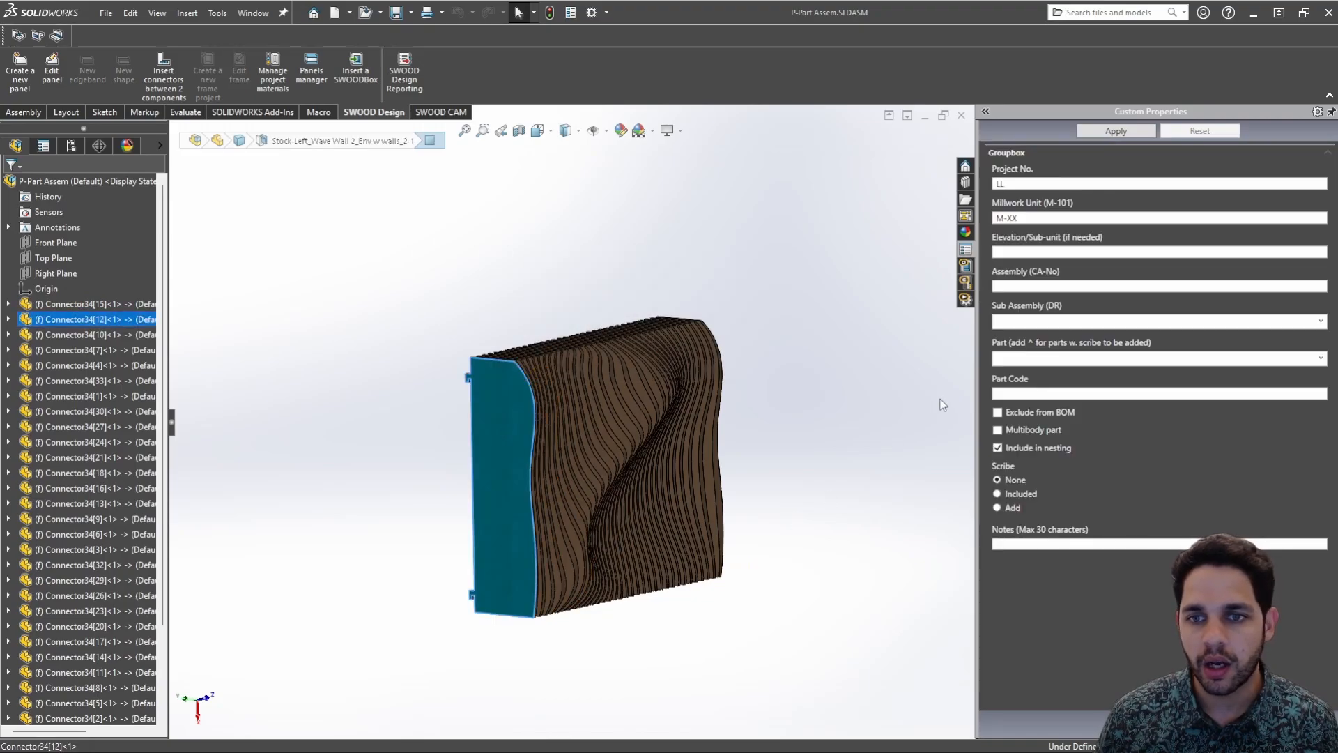
pyautogui.click(582, 389)
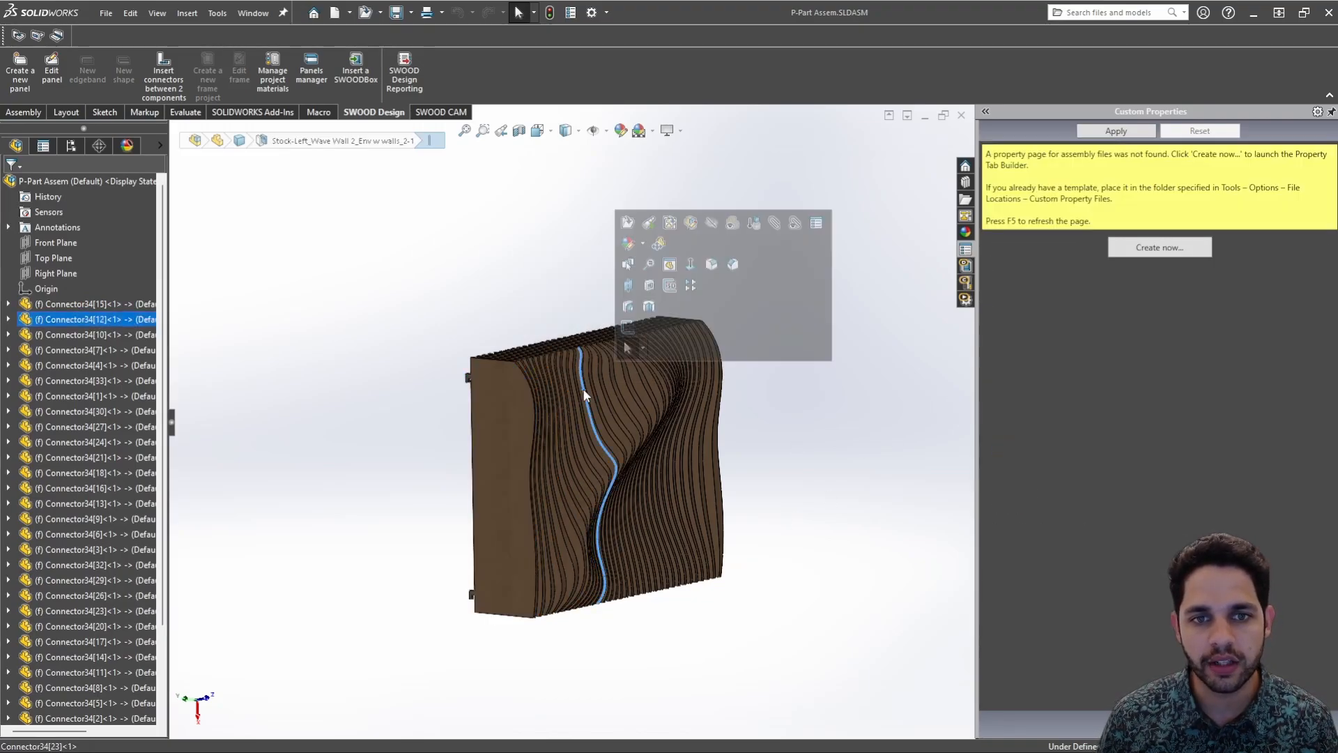
pyautogui.click(606, 391)
pyautogui.scroll(-3, 607, 391)
pyautogui.click(601, 421)
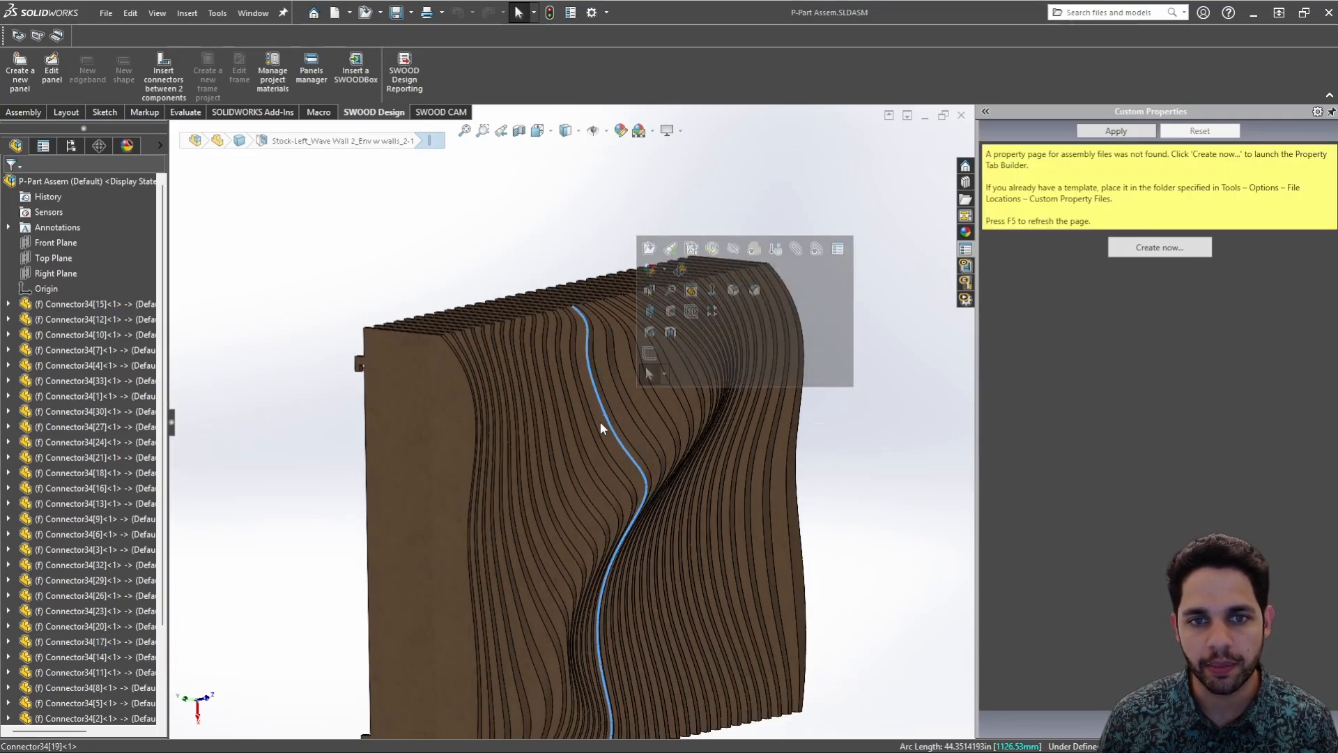
pyautogui.click(542, 451)
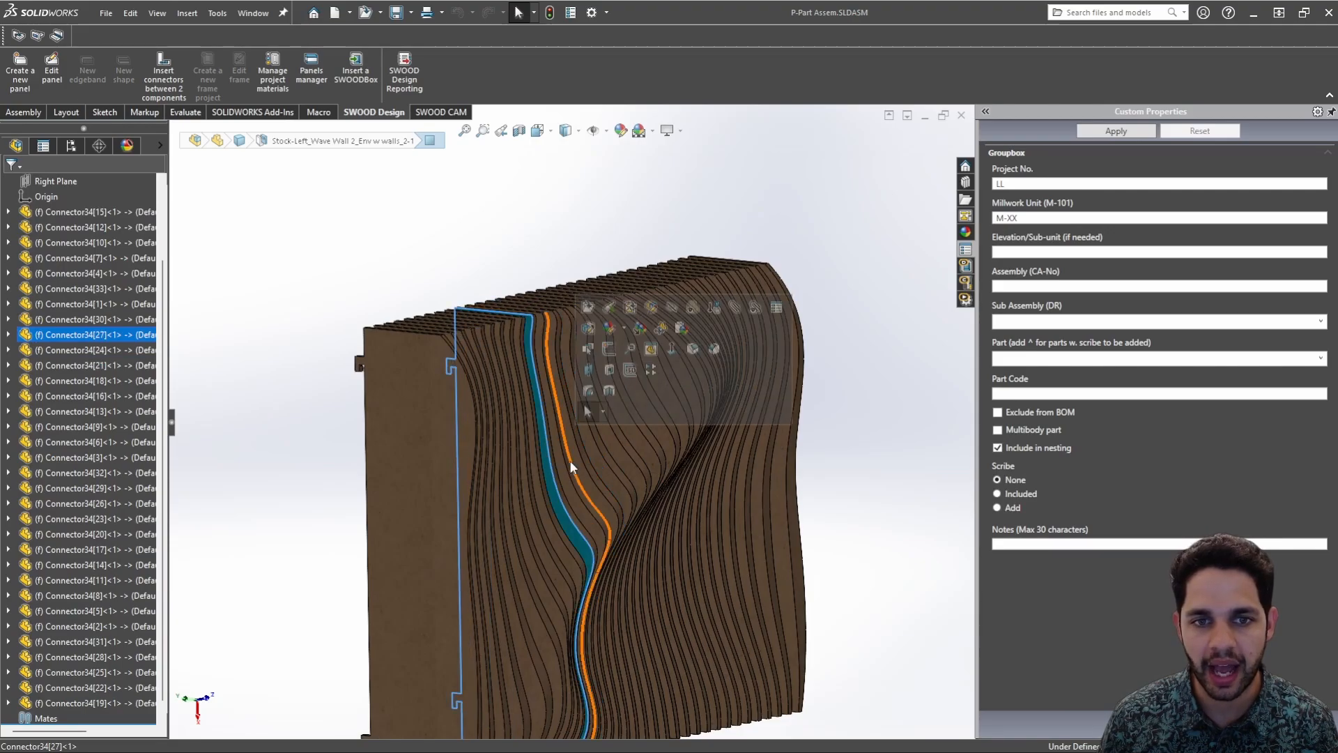
pyautogui.click(654, 475)
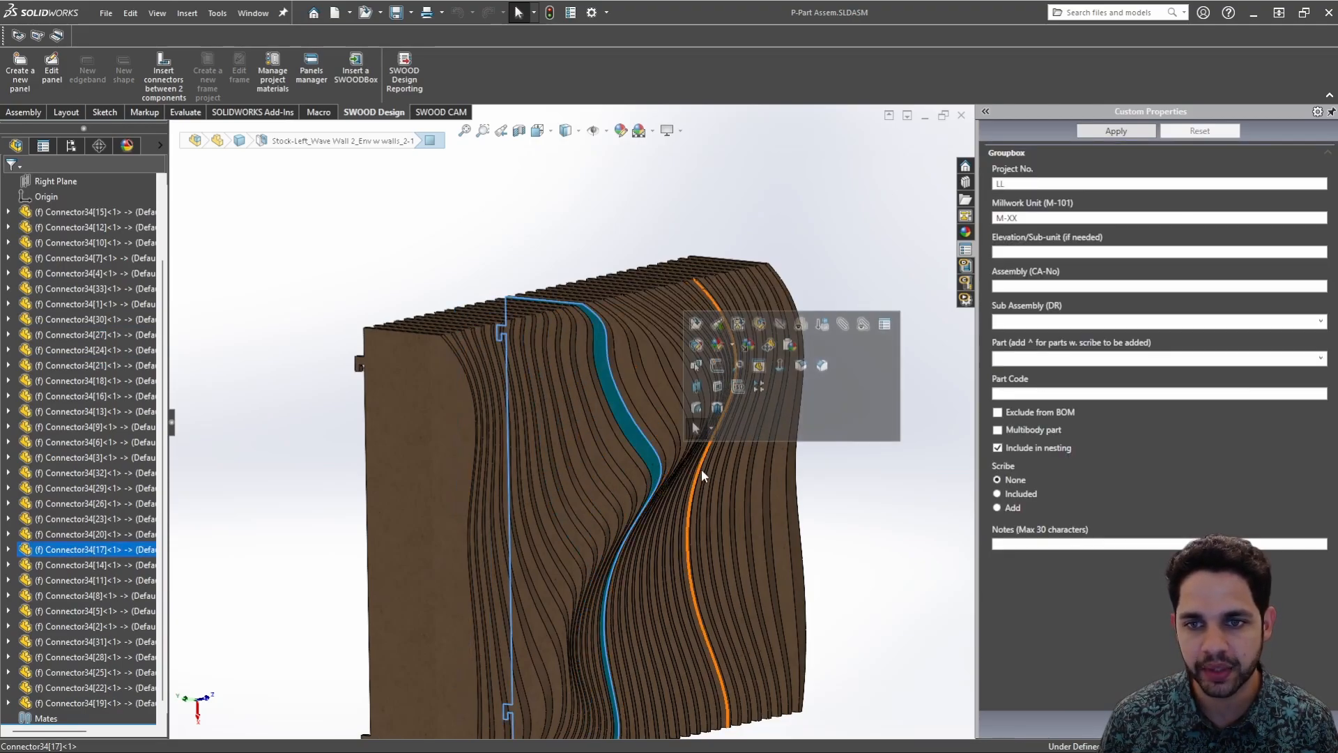
pyautogui.scroll(4, 708, 481)
pyautogui.click(771, 442)
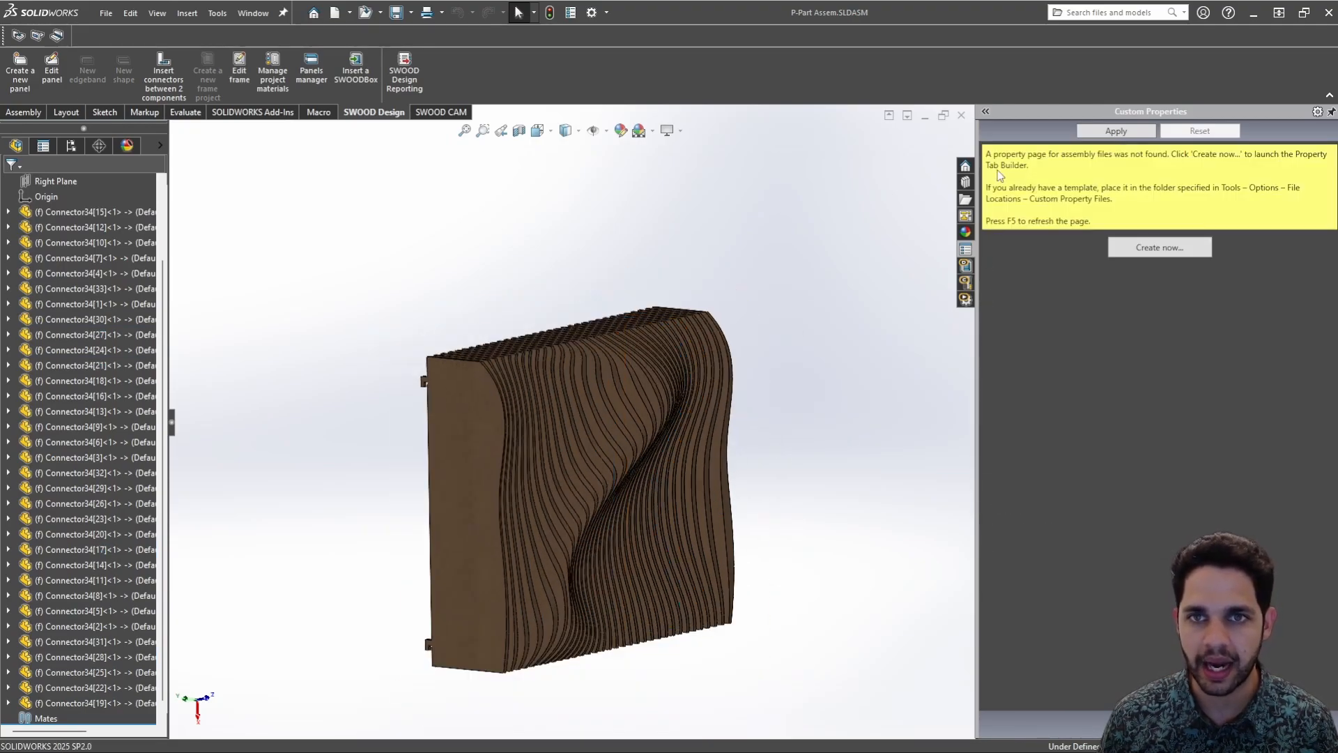
# Close P-Part Assem and return to the wave front of the Wave Wall 2_Env w walls_2 subassembly
pyautogui.click(962, 116)
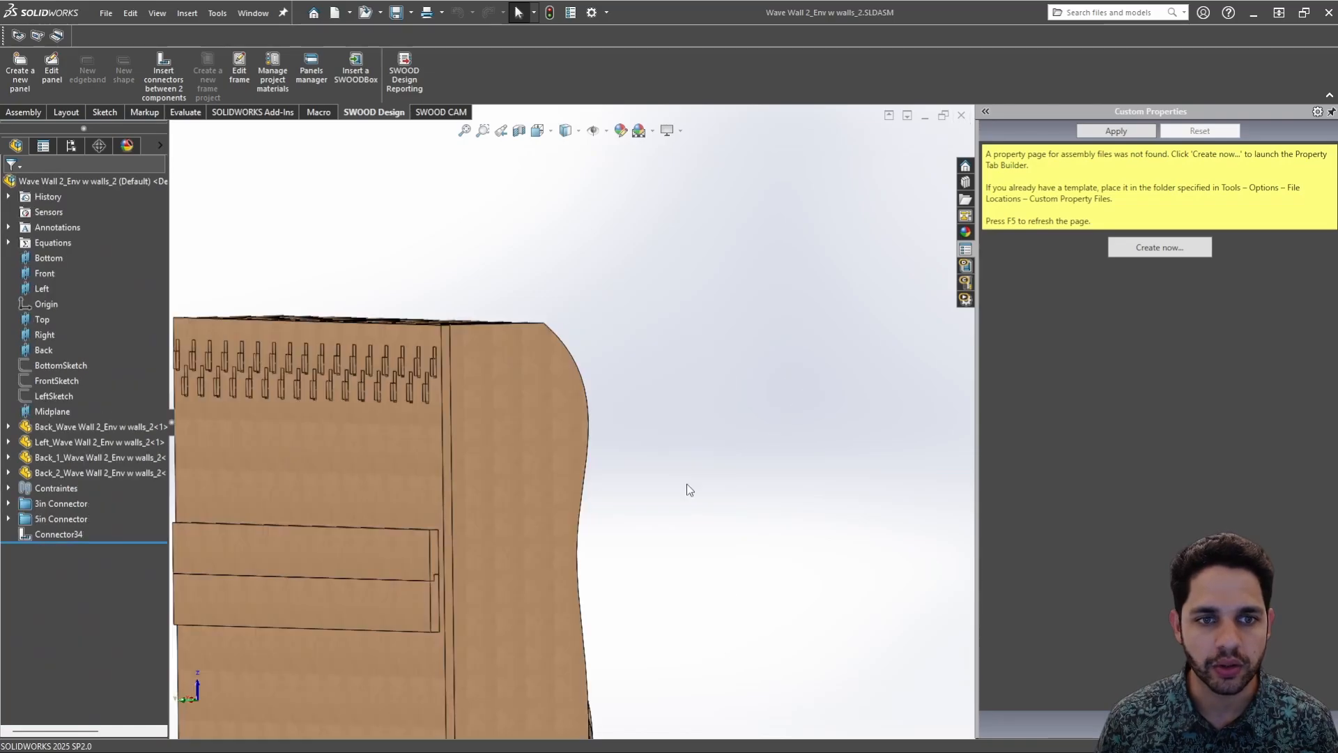
pyautogui.scroll(4, 688, 488)
pyautogui.moveTo(686, 488); pyautogui.dragTo(481, 446, button='middle')
pyautogui.keyDown('ctrl'); pyautogui.moveTo(416, 355); pyautogui.dragTo(516, 340, button='middle'); pyautogui.keyUp('ctrl')
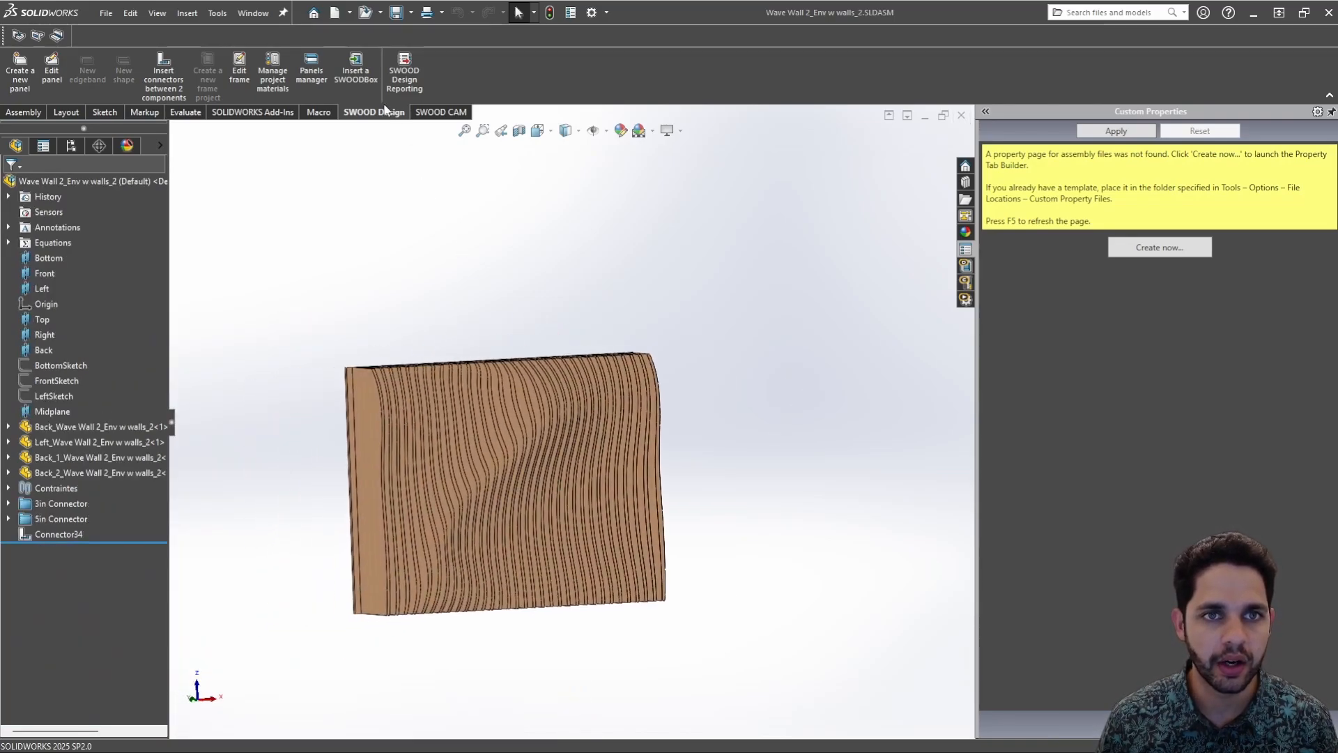
# Start a SWOOD CAM nesting project with the active subassembly added to the nesting sources
pyautogui.click(439, 112)
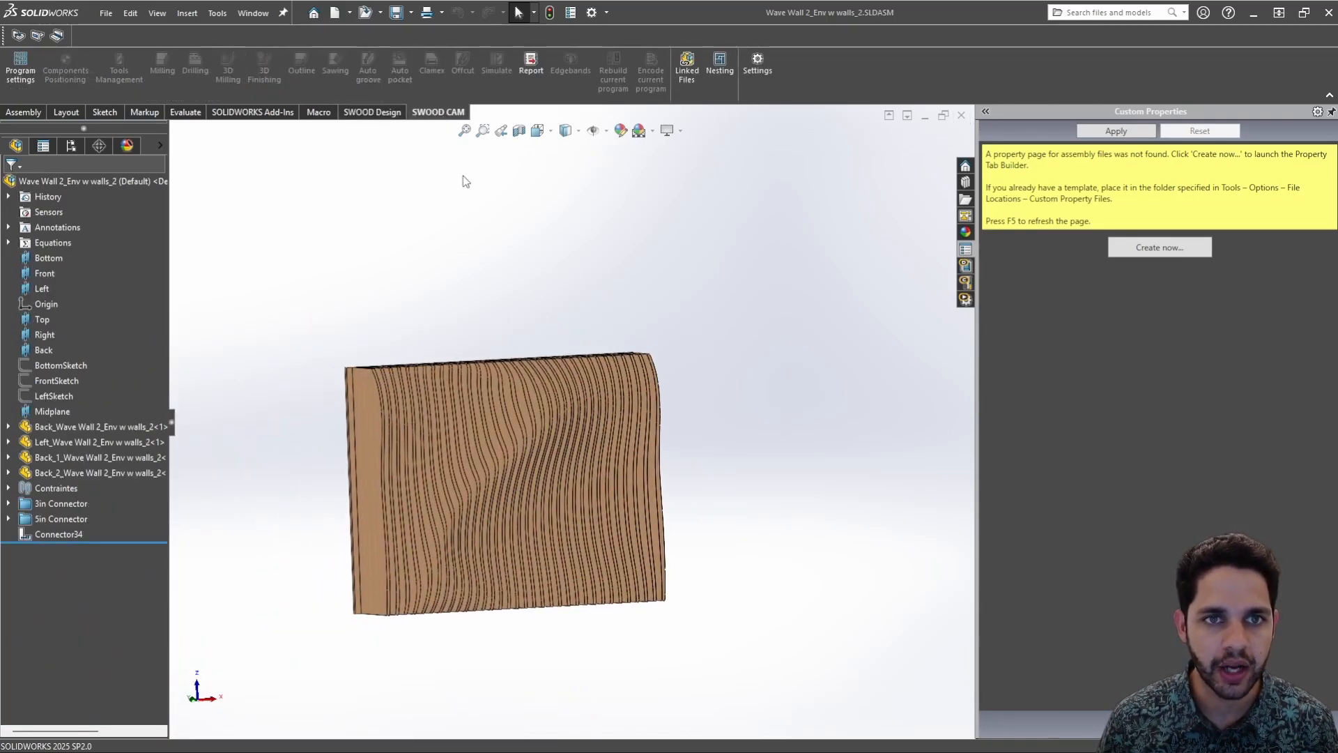
pyautogui.click(732, 68)
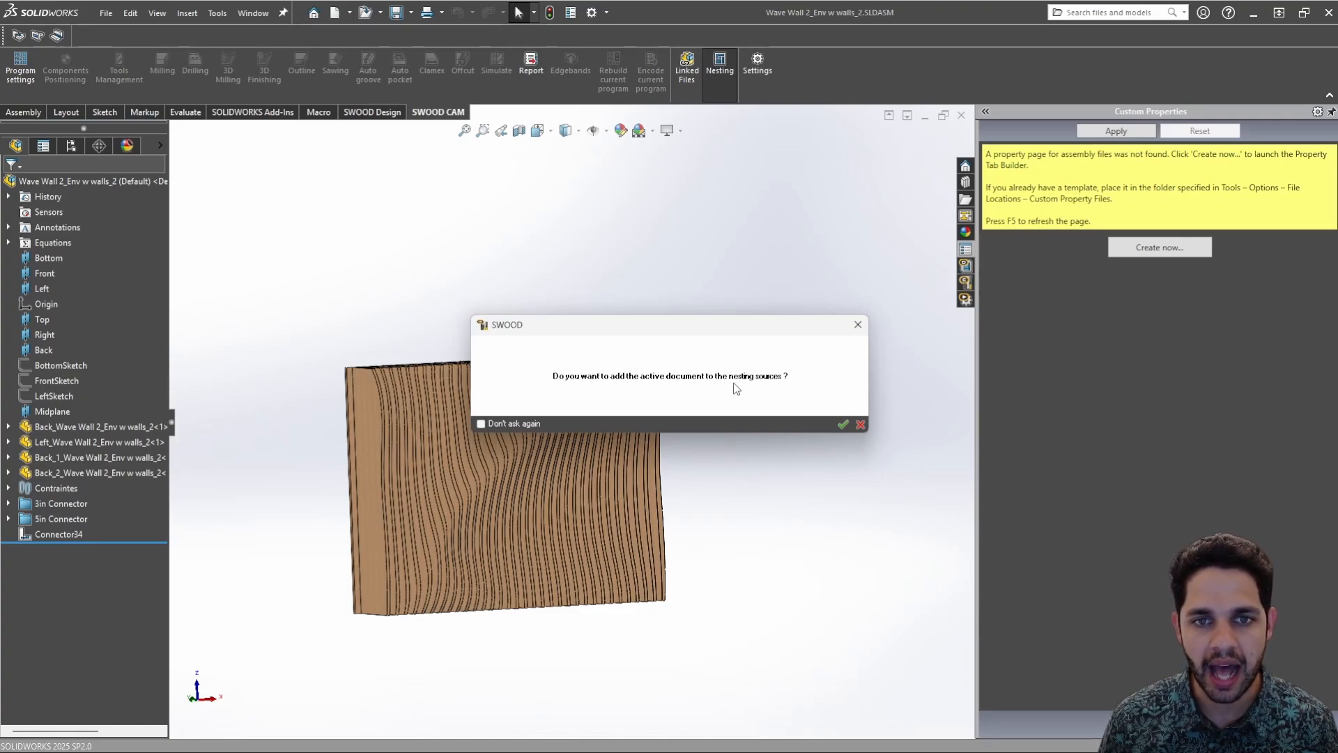
pyautogui.click(843, 424)
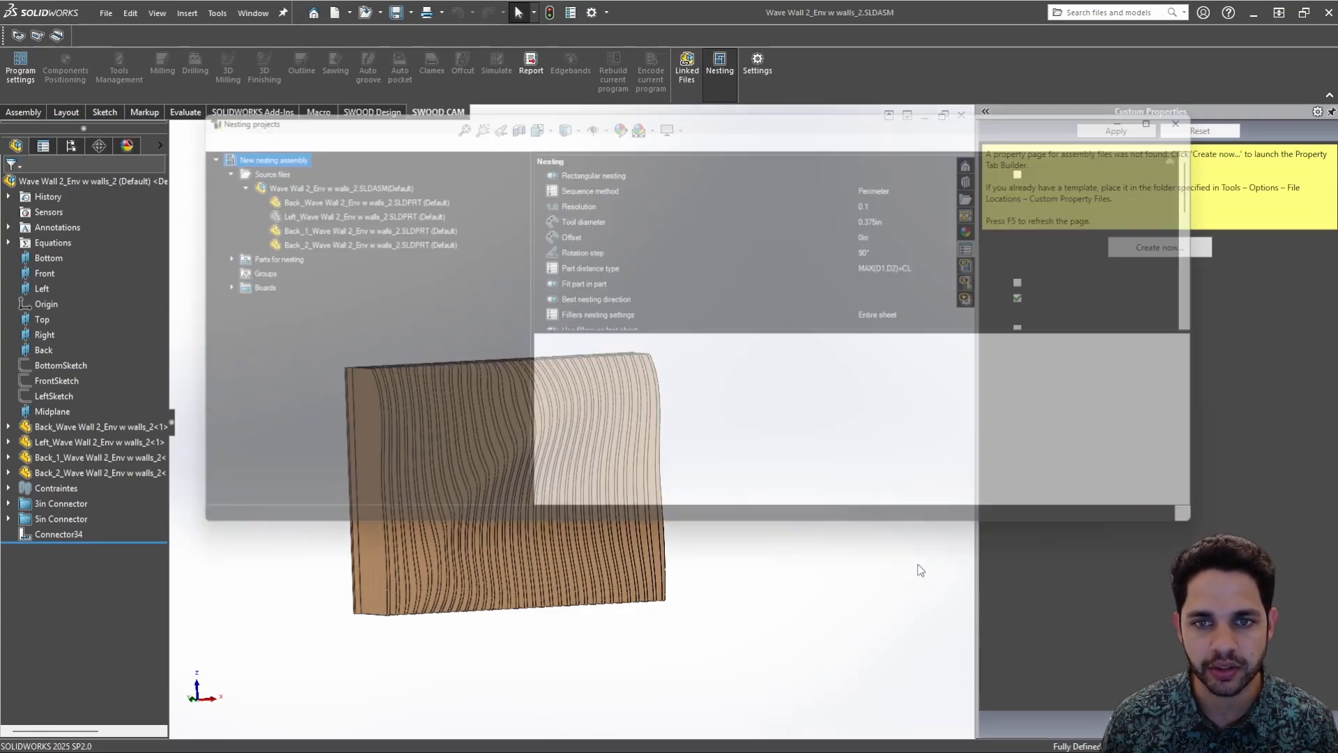
# Inspect the back and left panels among the source files and list the parts for nesting
pyautogui.moveTo(303, 193); pyautogui.dragTo(307, 209)
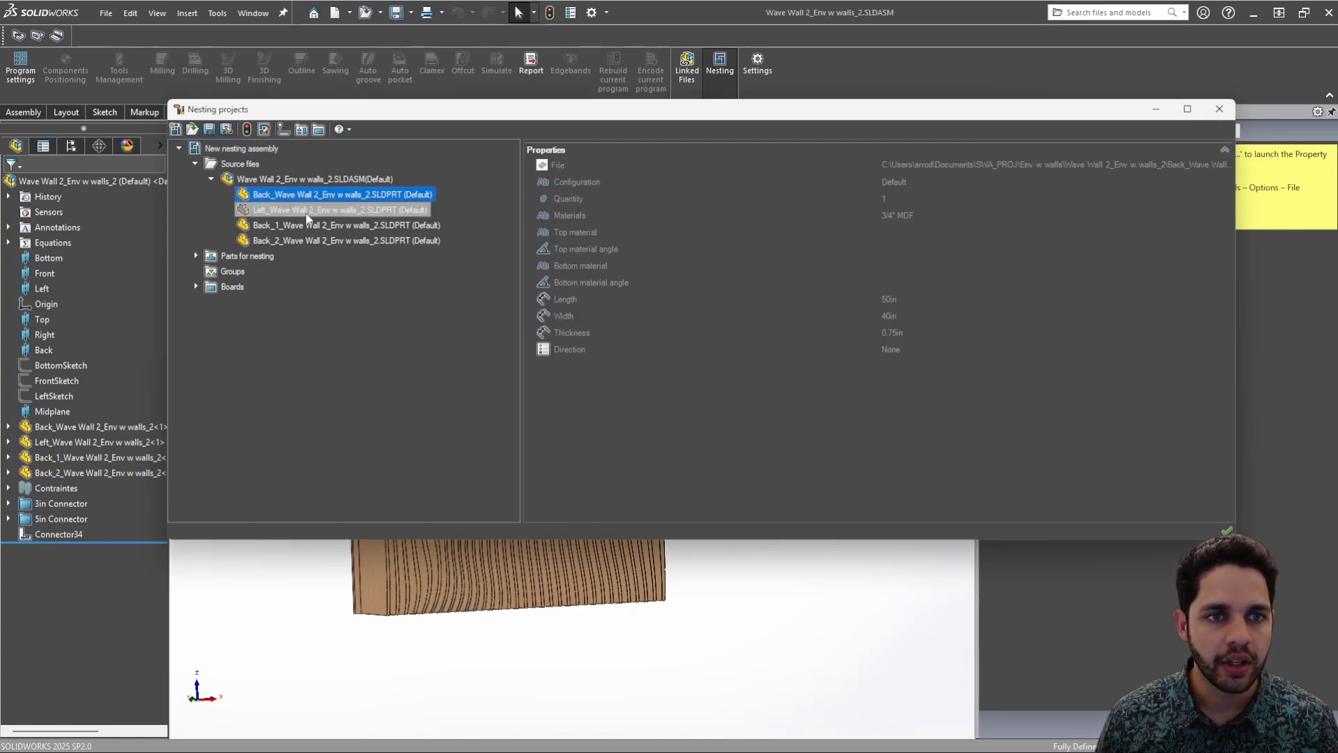
pyautogui.click(308, 213)
pyautogui.click(196, 256)
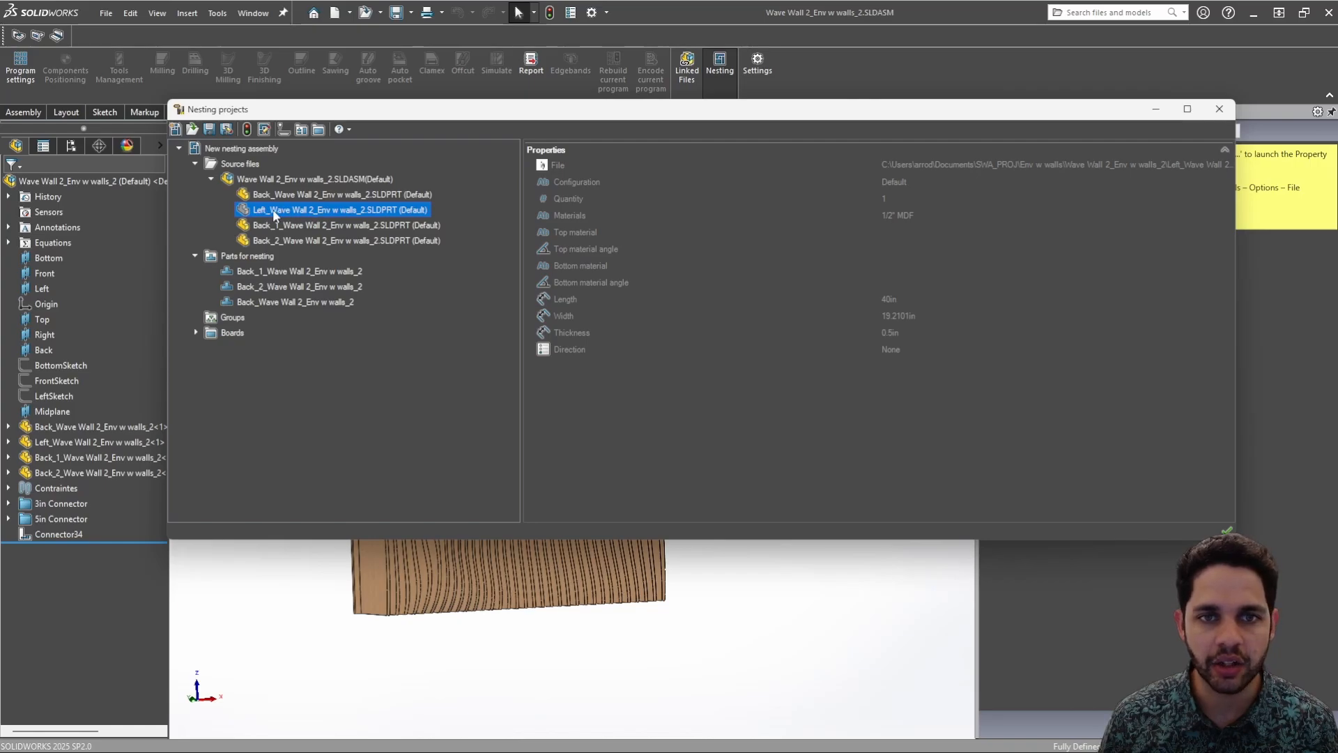
# Add P-Part Assem.SLDASM from the Perp Parts folder under Env w walls to the nesting source files and look through its parts
pyautogui.doubleClick(233, 164)
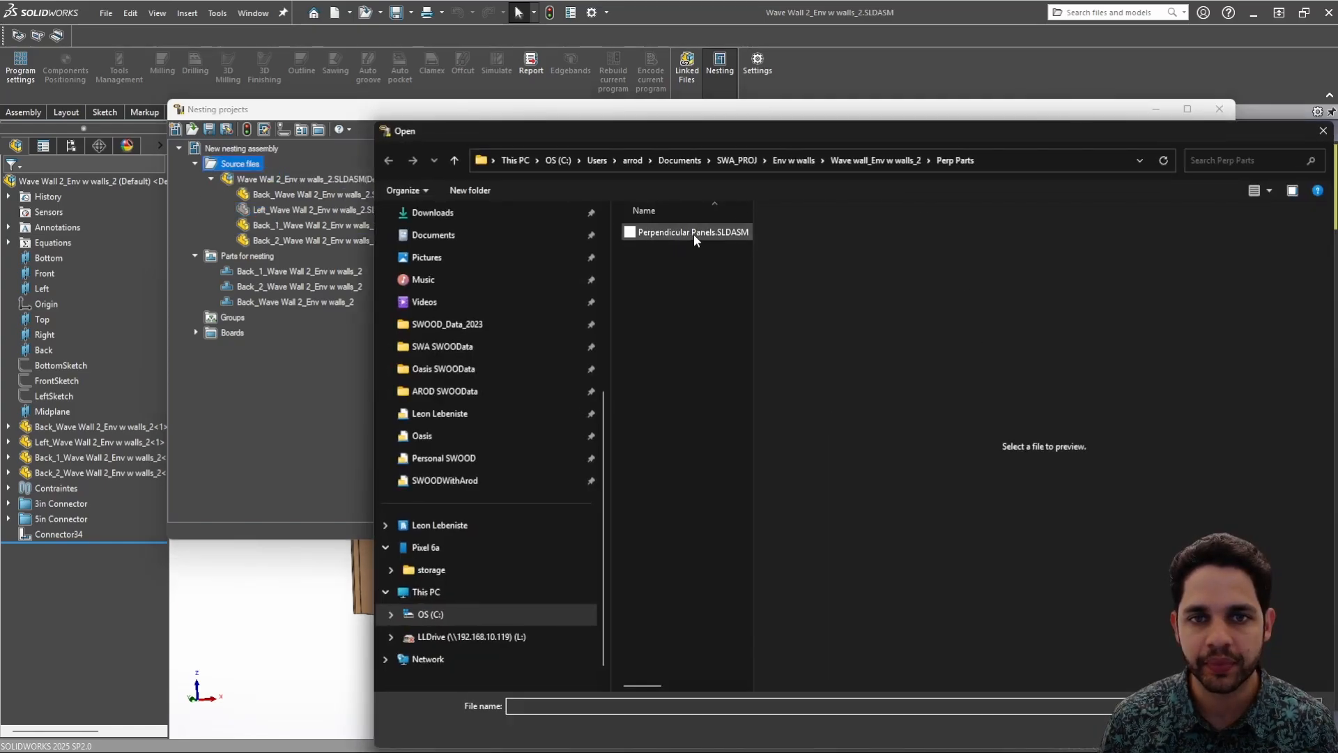
pyautogui.click(694, 237)
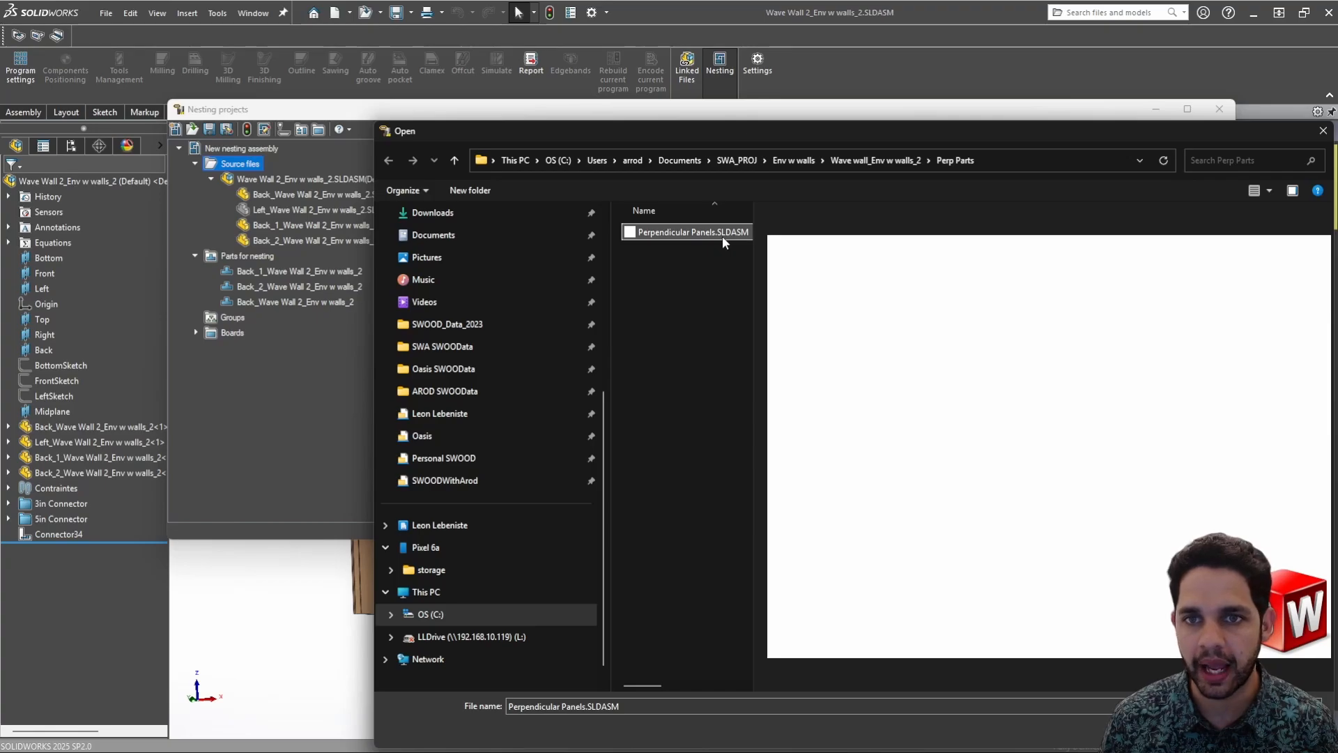
pyautogui.click(884, 159)
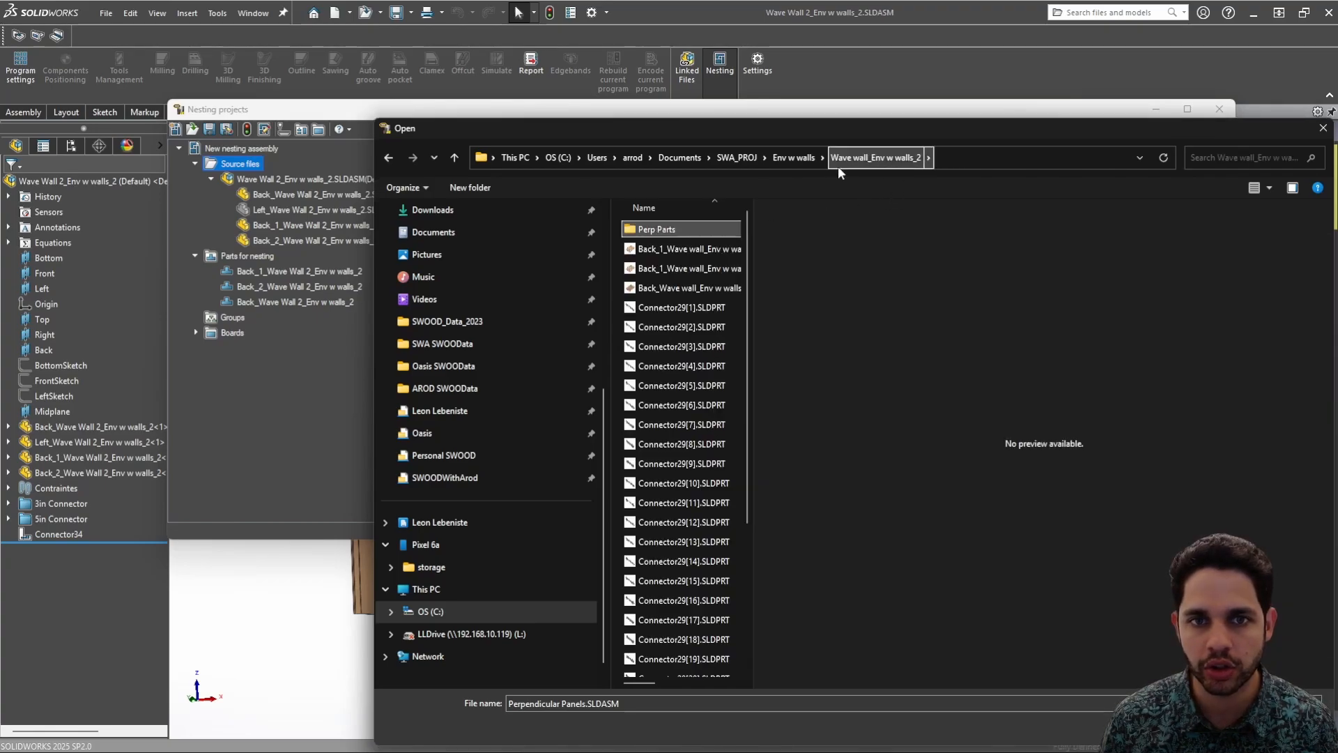
pyautogui.scroll(-3, 700, 349)
pyautogui.scroll(3, 701, 349)
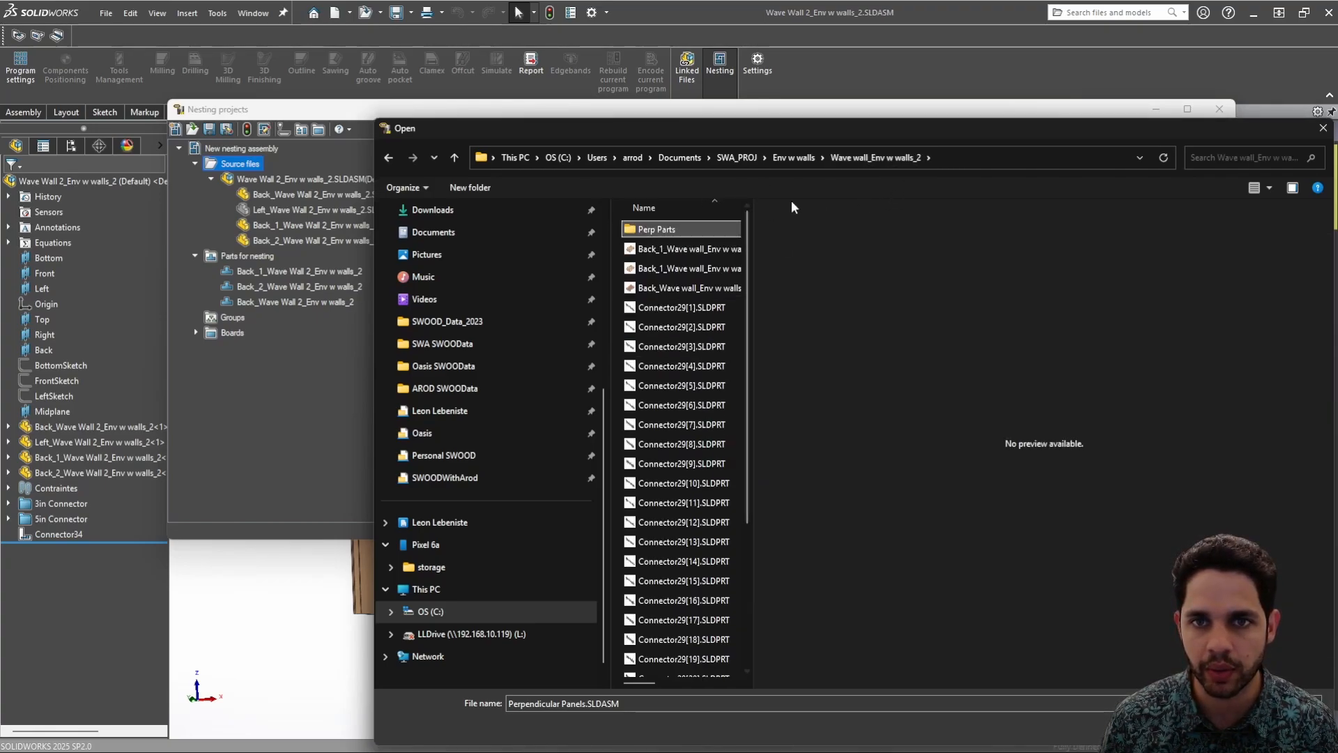
pyautogui.doubleClick(705, 228)
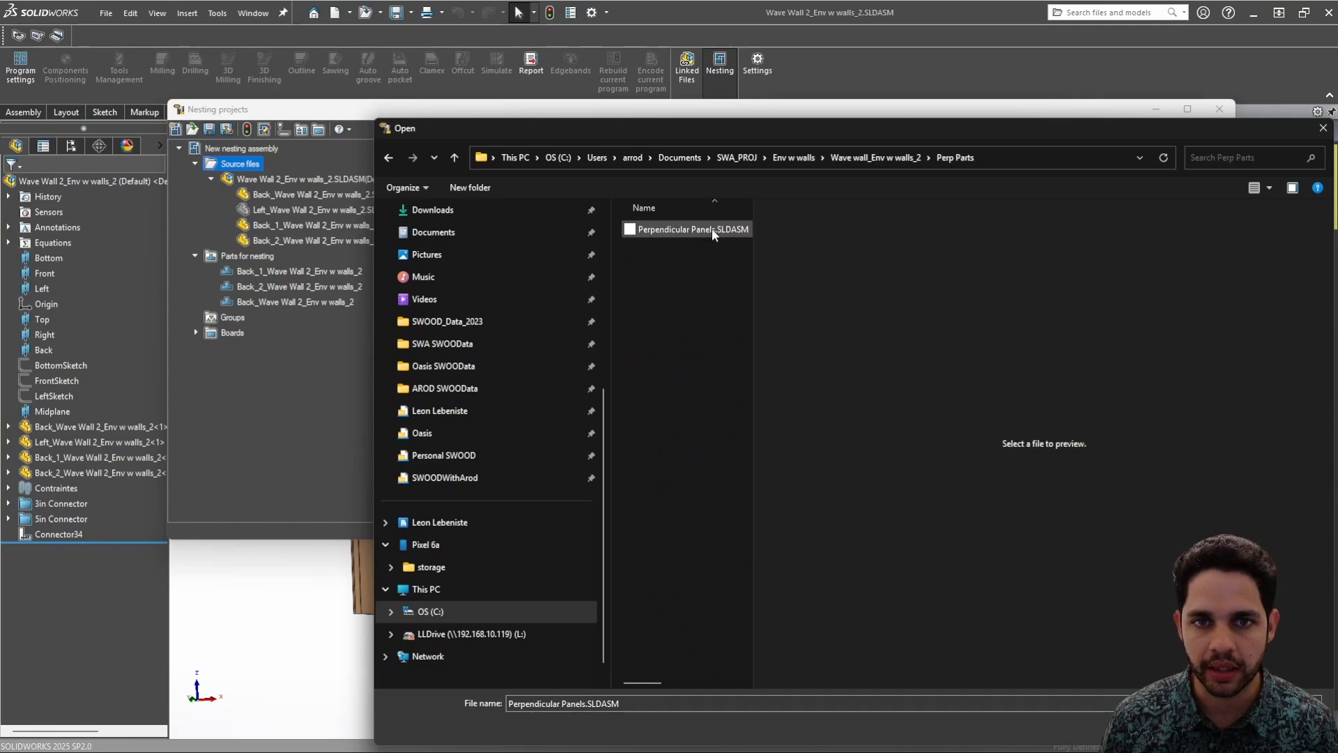
pyautogui.click(906, 159)
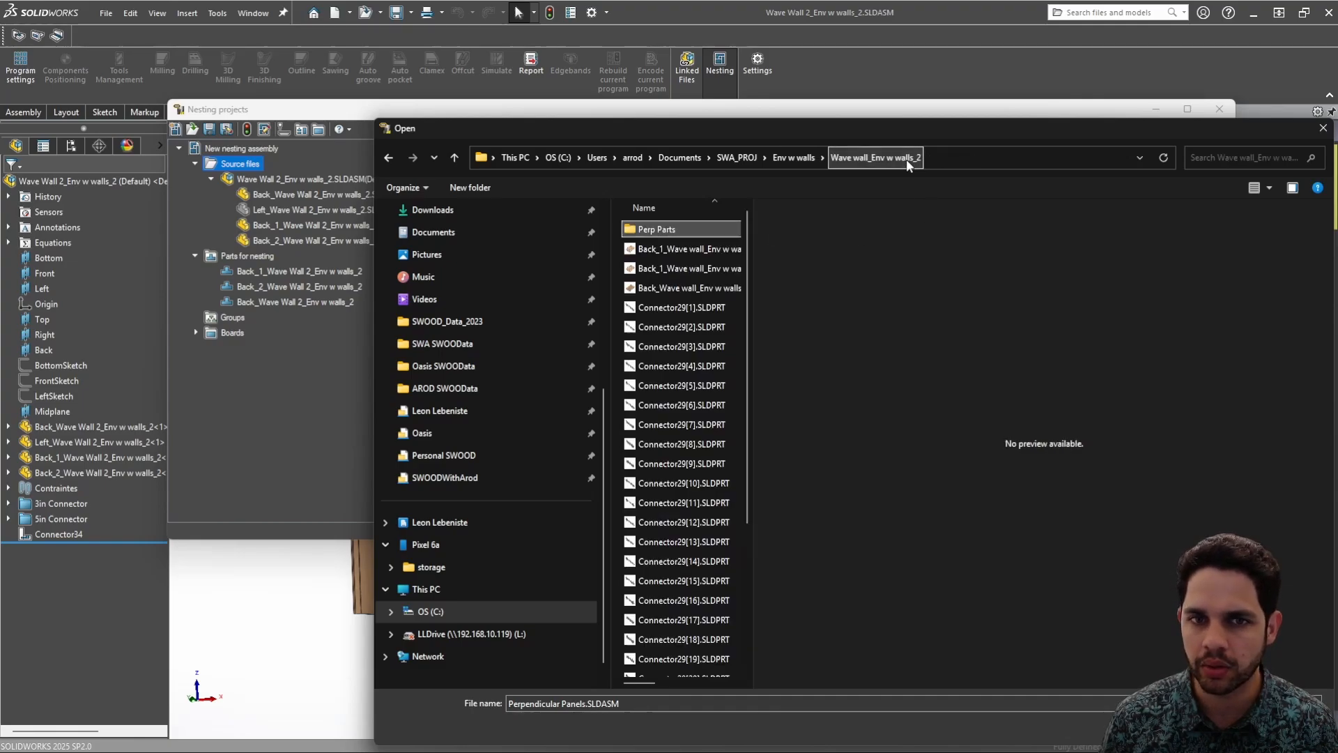
pyautogui.click(801, 161)
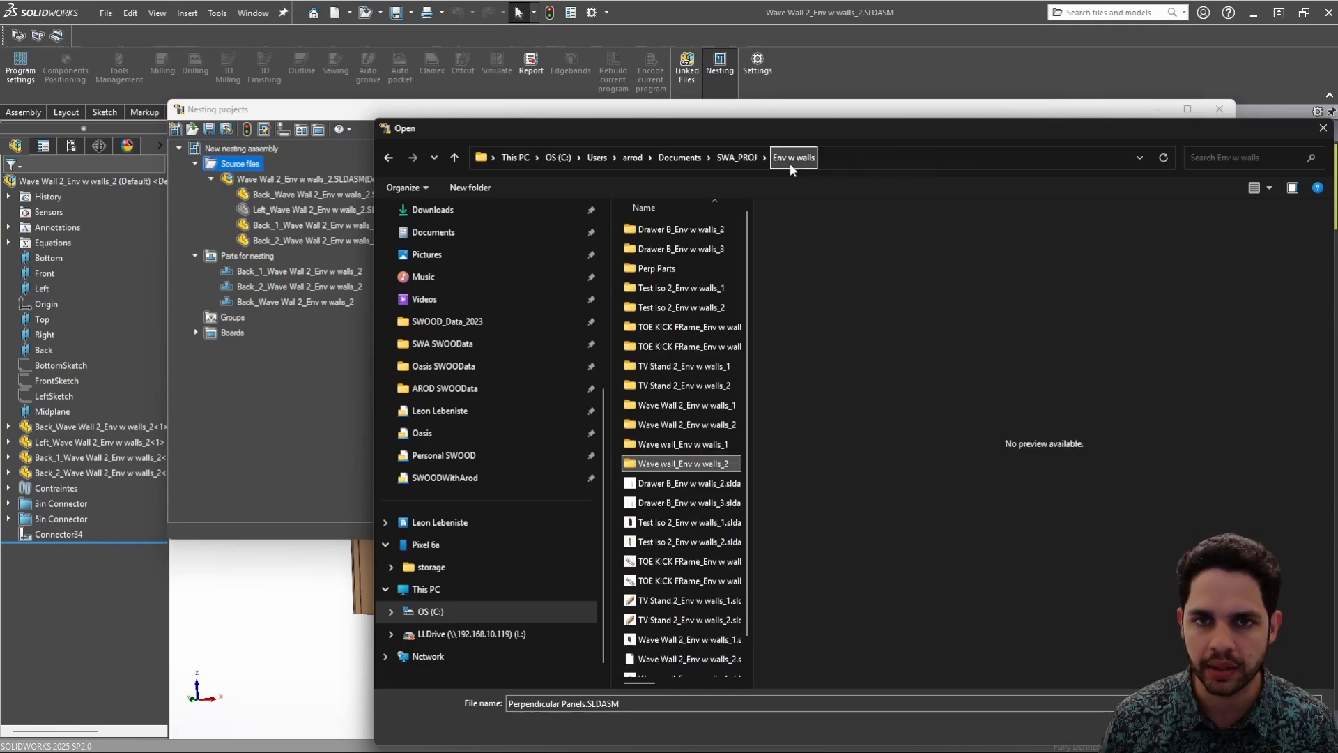
pyautogui.doubleClick(687, 269)
pyautogui.doubleClick(705, 230)
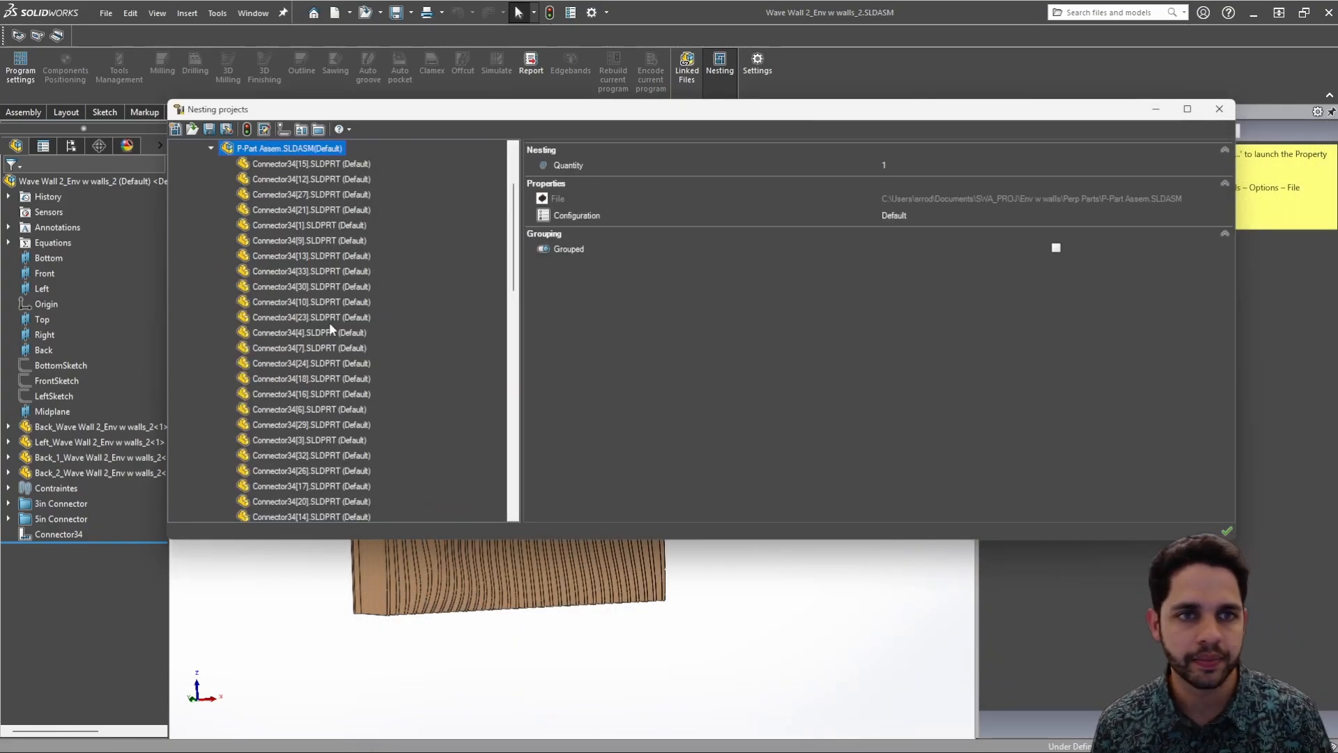
pyautogui.scroll(-10, 306, 419)
pyautogui.scroll(13, 300, 446)
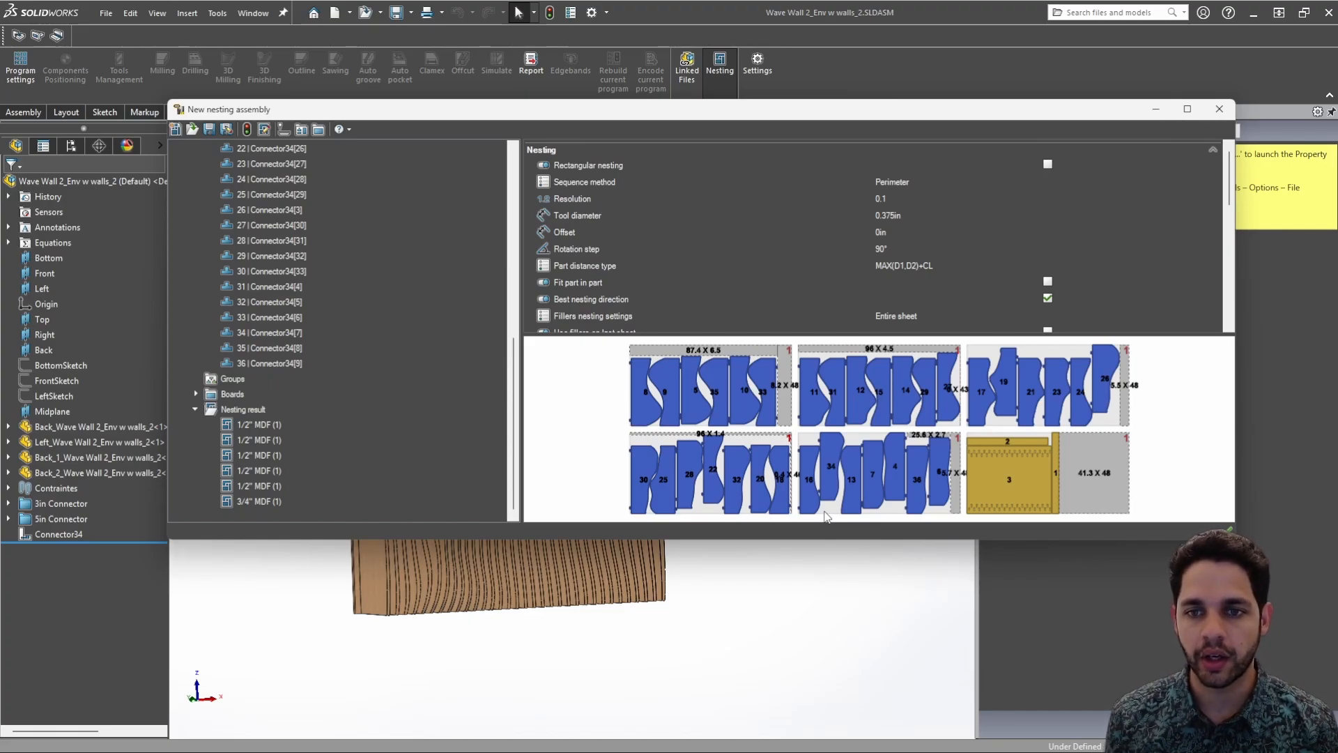
# Review the nested MDF sheet previews and check the back panels and Connector34 ribs in the parts for nesting
pyautogui.scroll(1, 864, 420)
pyautogui.scroll(-2, 728, 429)
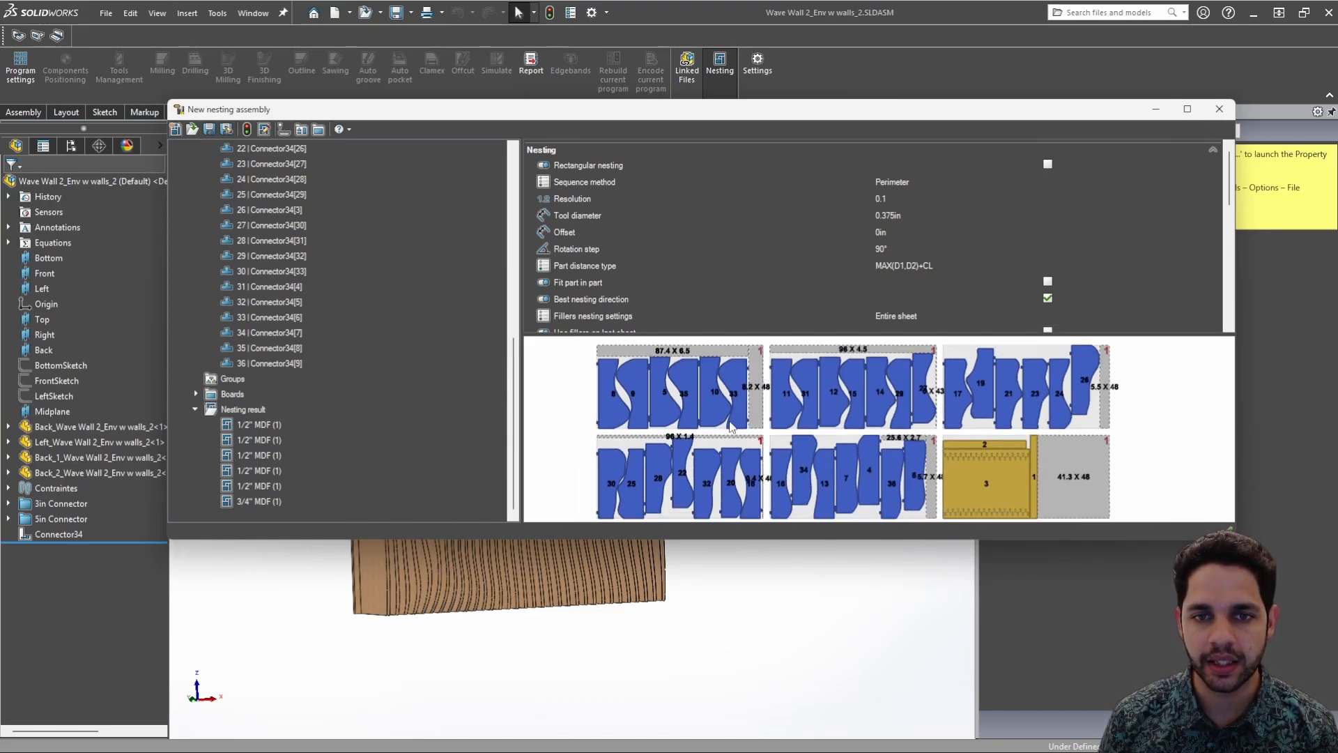
pyautogui.scroll(-2, 734, 393)
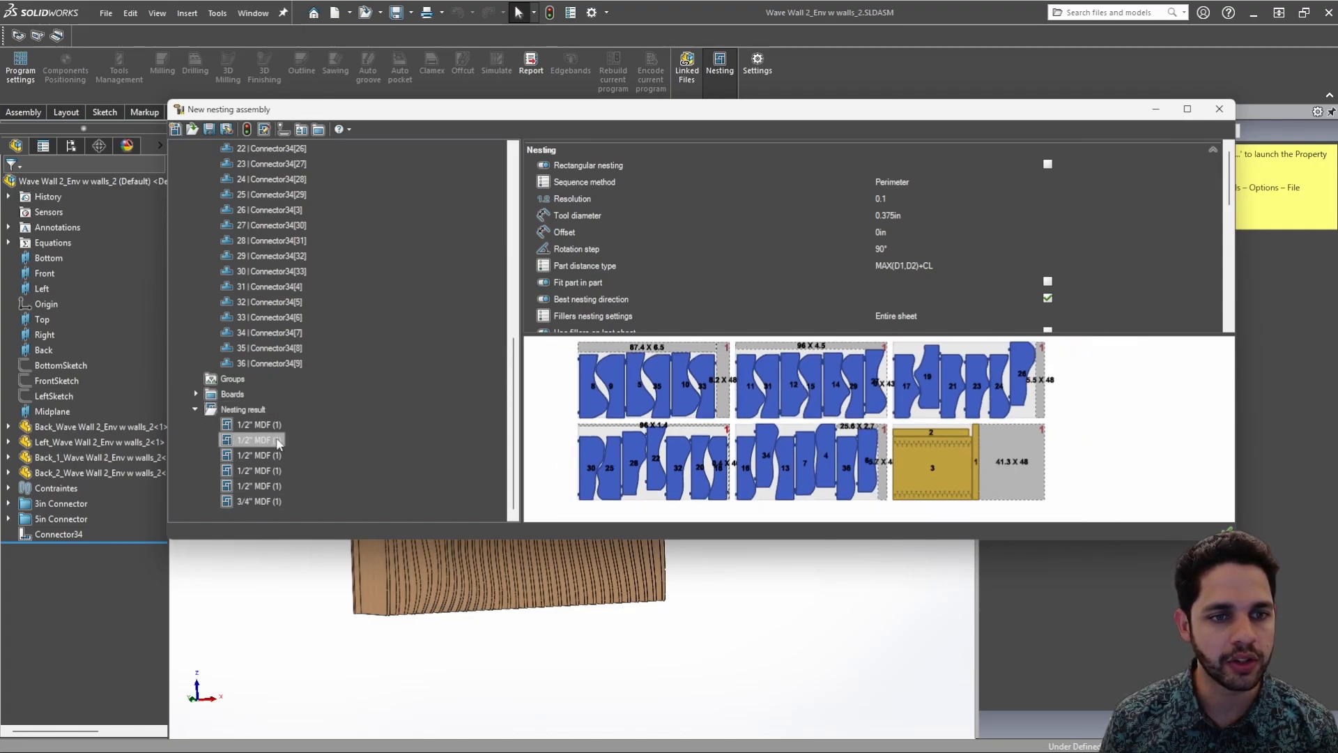
pyautogui.scroll(8, 273, 429)
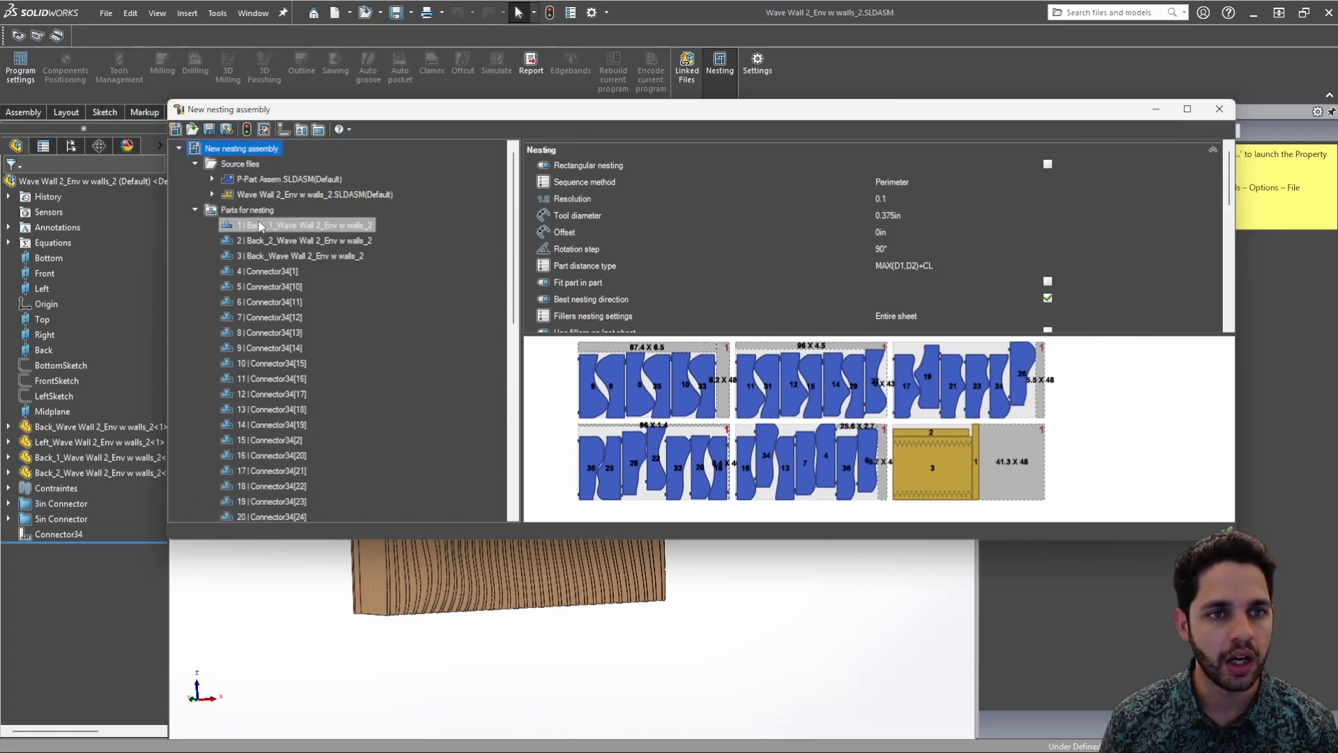
pyautogui.scroll(-2, 276, 423)
pyautogui.scroll(-5, 274, 444)
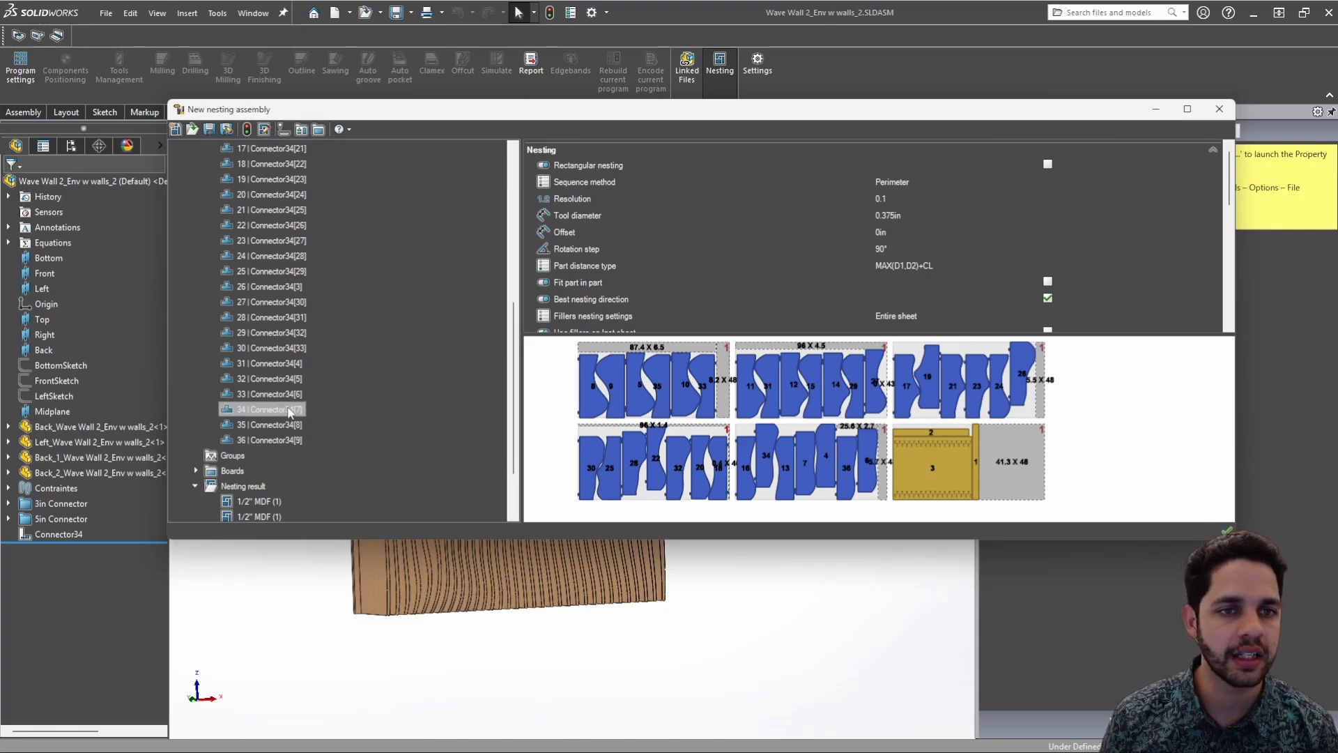
pyautogui.scroll(4, 297, 300)
pyautogui.scroll(4, 296, 299)
pyautogui.scroll(-6, 291, 215)
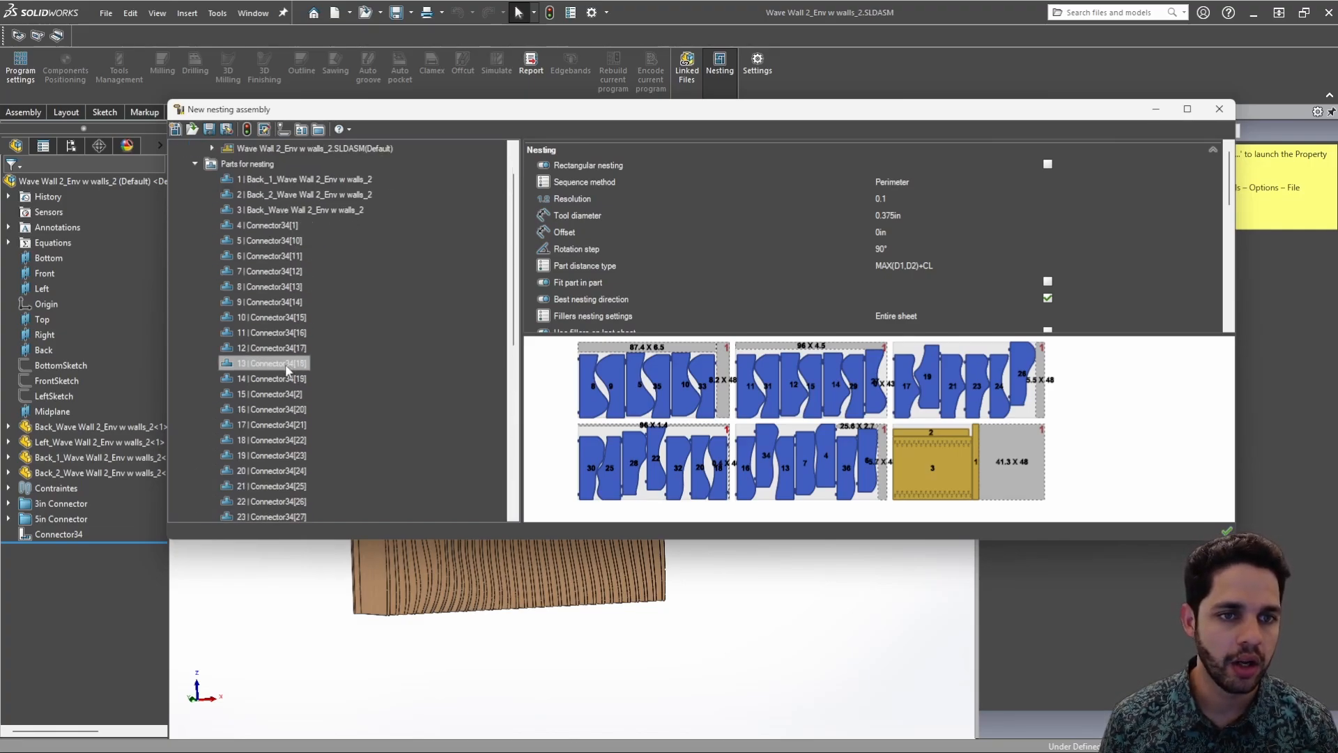
pyautogui.scroll(-3, 278, 449)
pyautogui.scroll(8, 273, 314)
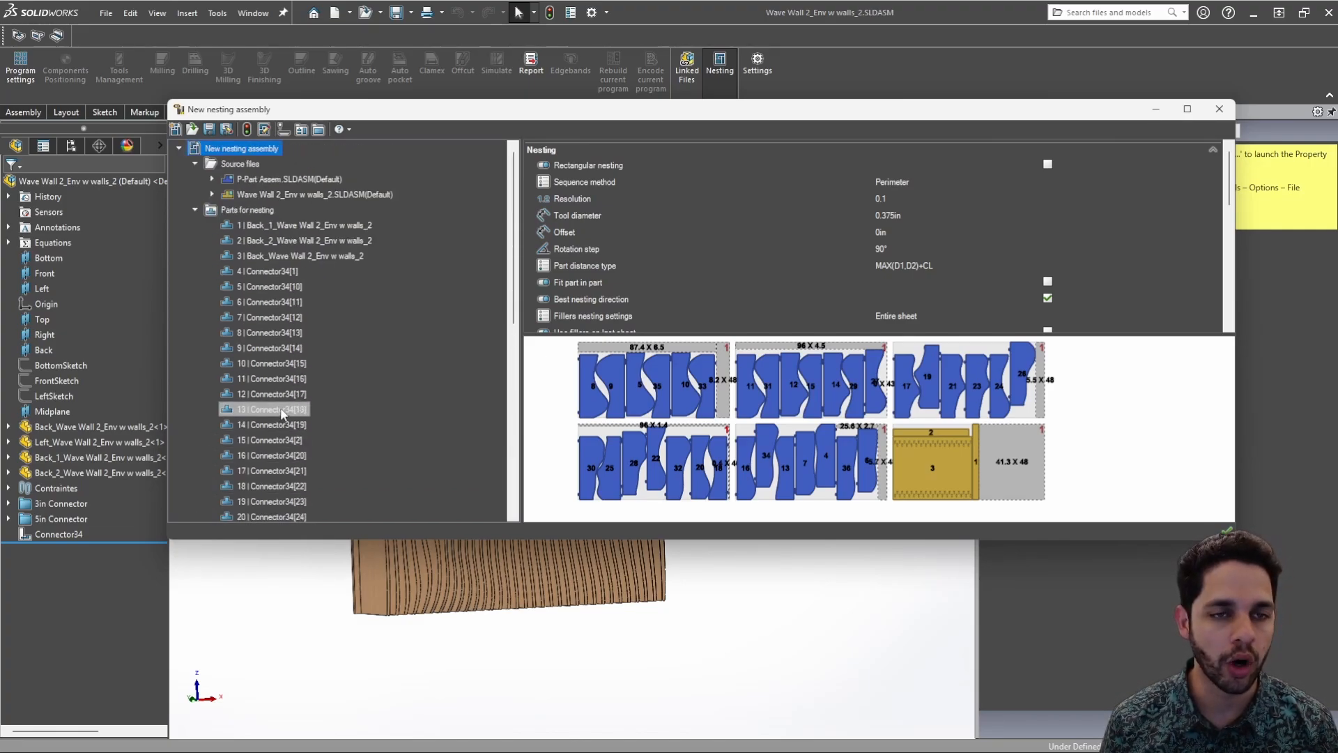
pyautogui.scroll(-9, 270, 215)
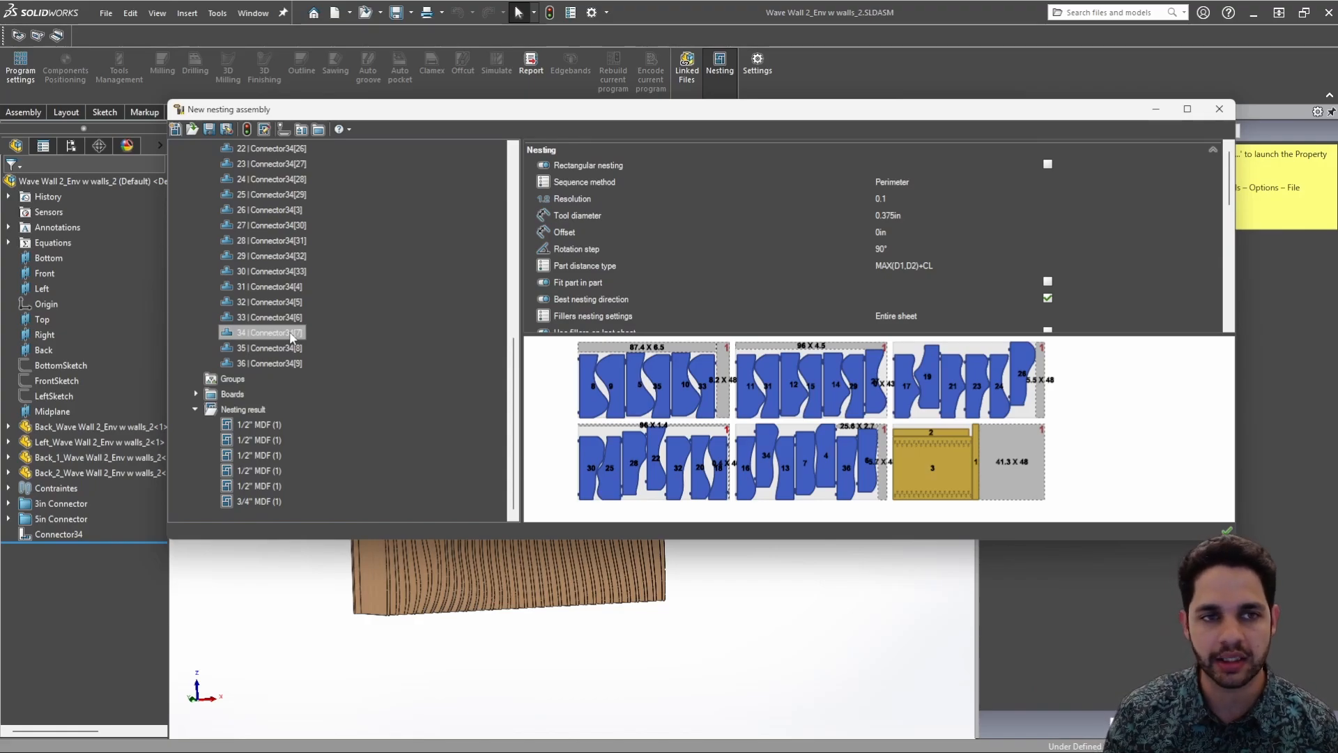
pyautogui.scroll(9, 337, 312)
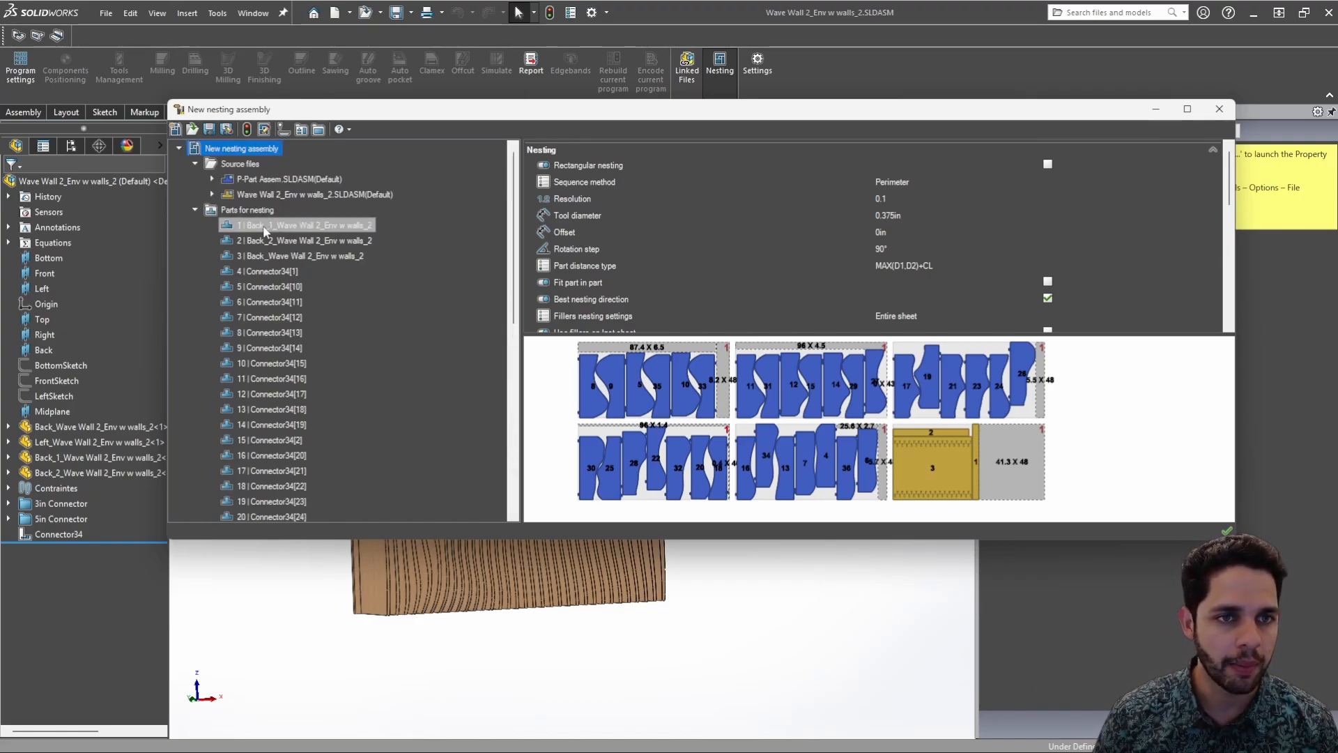
pyautogui.scroll(-9, 293, 391)
pyautogui.scroll(9, 251, 432)
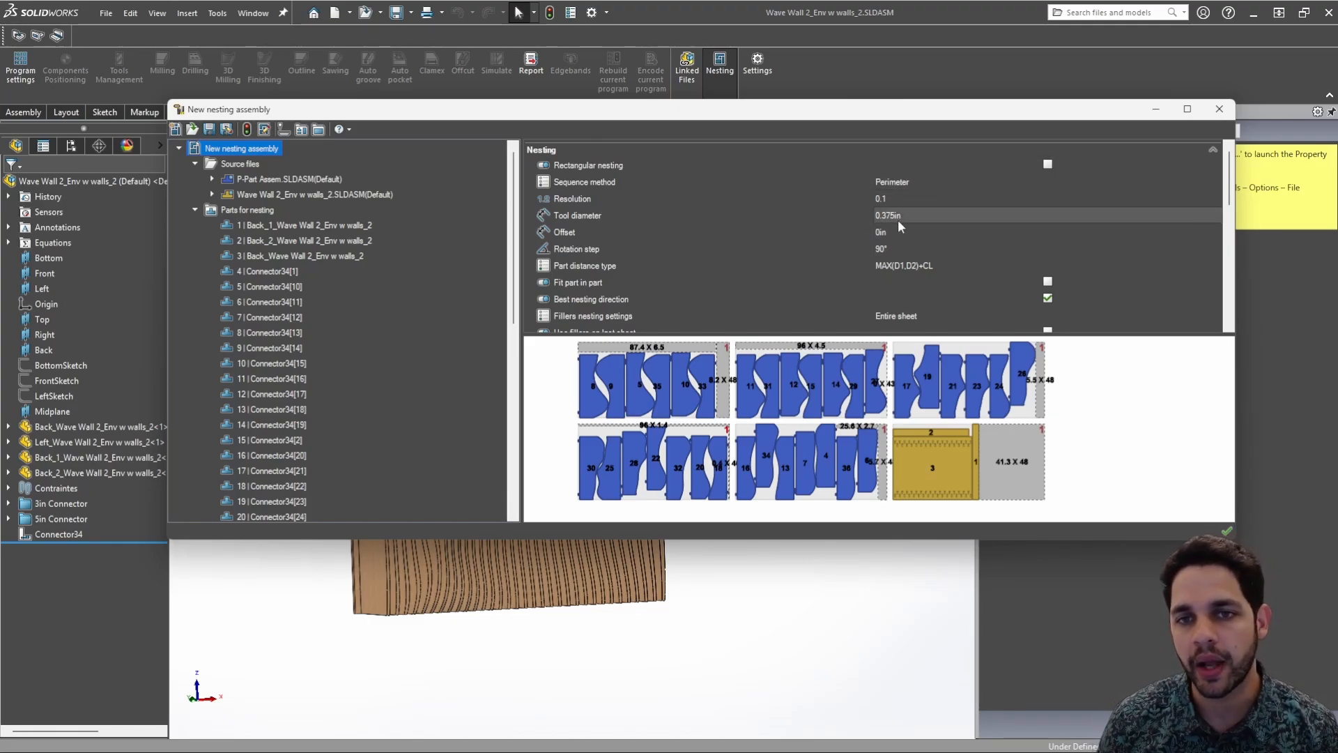
# Look through the nesting settings, generate the nesting assembly and show its sheets in the SWOOD CAM tree
pyautogui.scroll(-2, 988, 256)
pyautogui.scroll(-6, 988, 251)
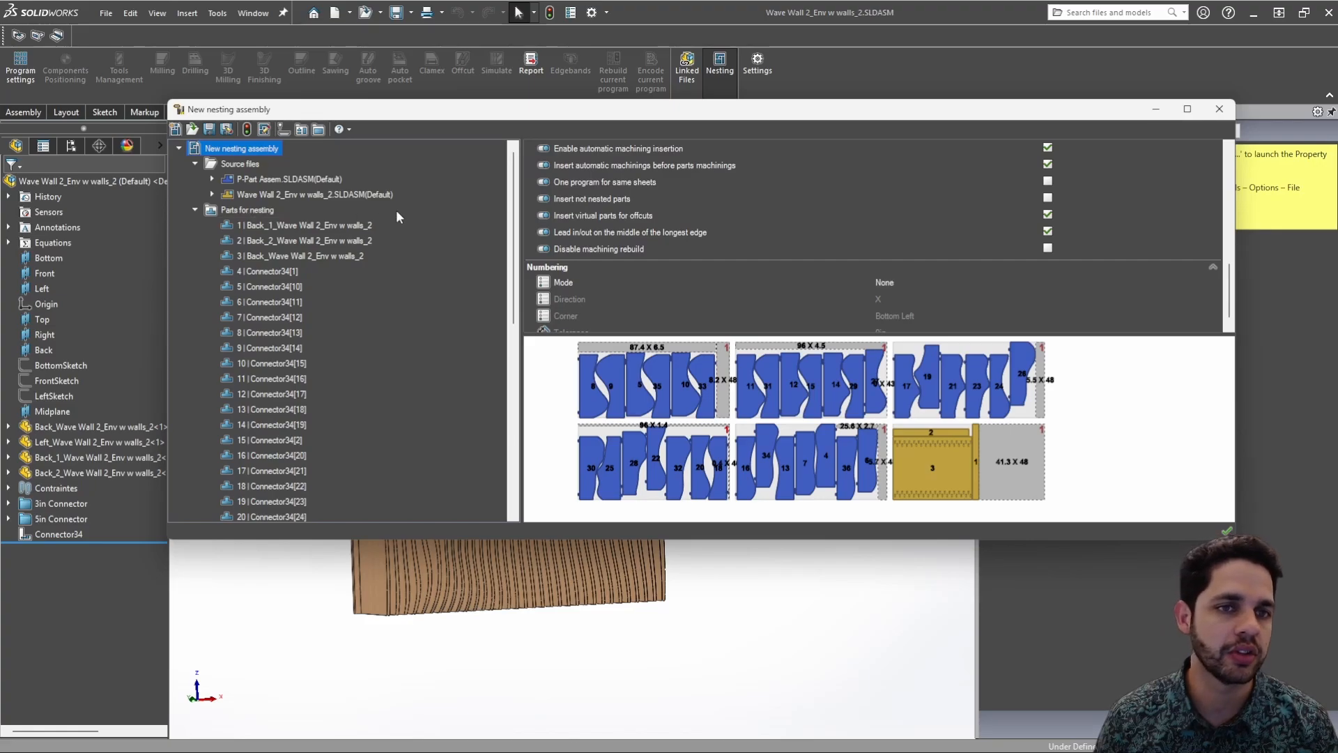
pyautogui.scroll(9, 974, 171)
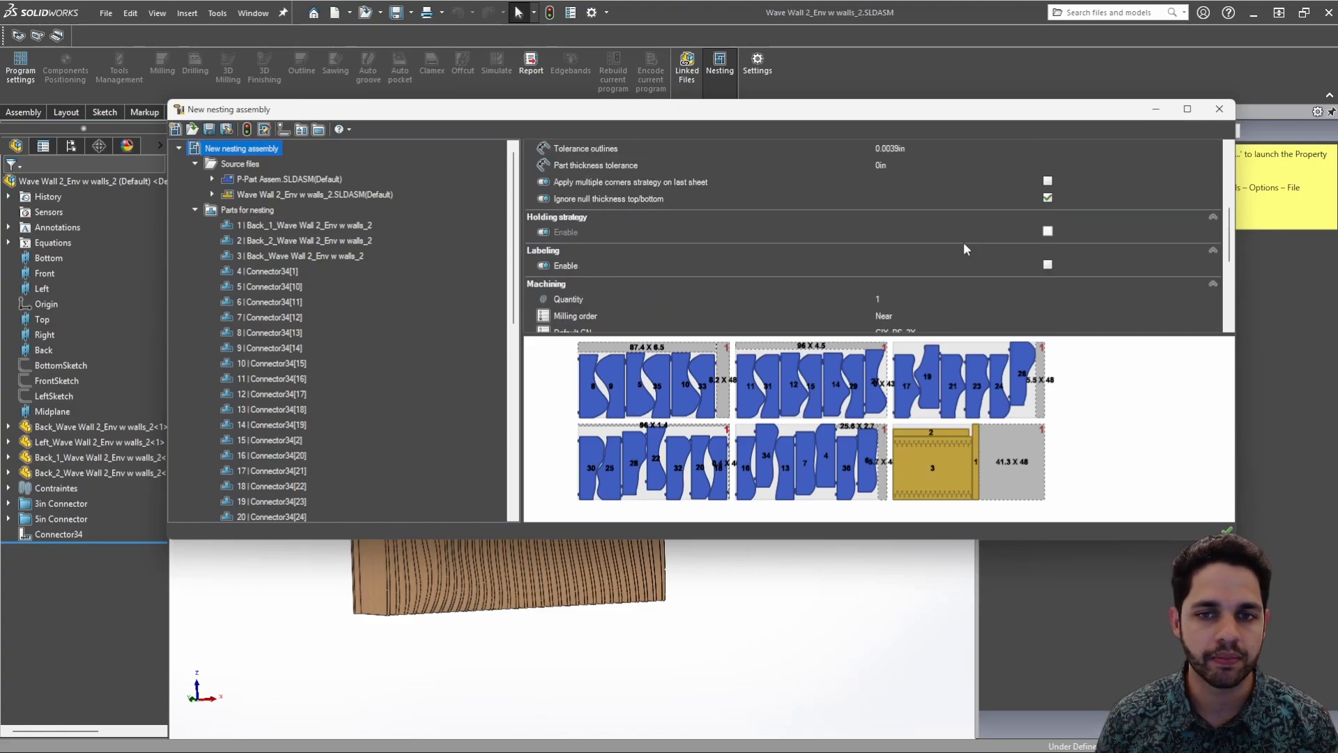
pyautogui.click(1226, 531)
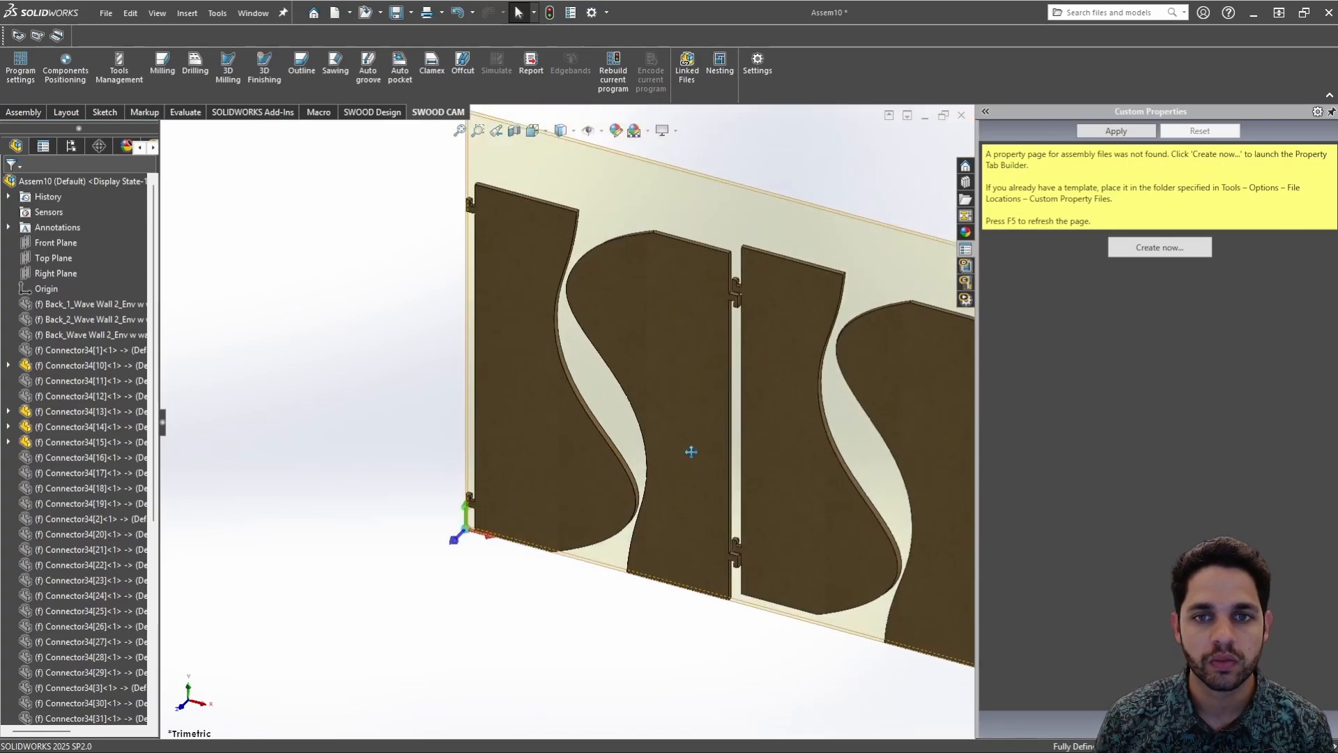
pyautogui.click(150, 148)
pyautogui.click(100, 146)
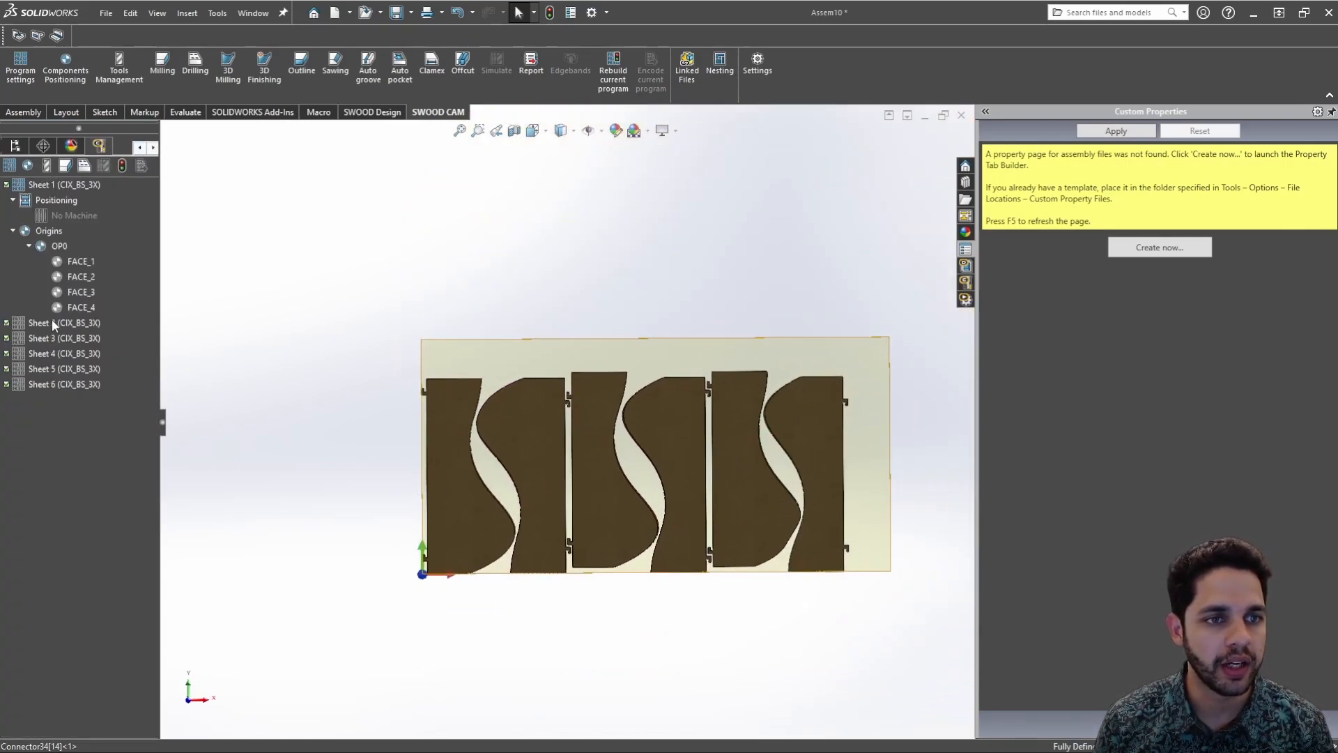
# Examine the nested ribs and their wavy edges on Sheet 1
pyautogui.scroll(-6, 801, 441)
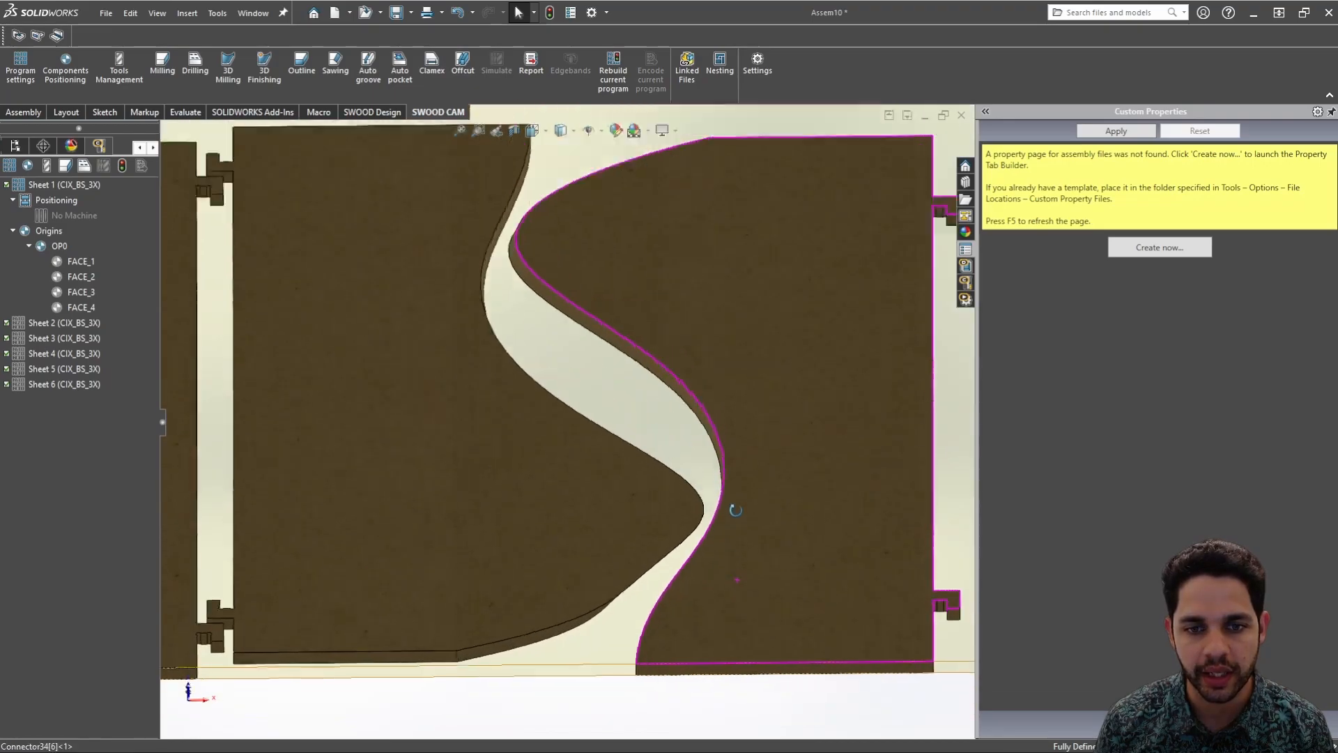
pyautogui.moveTo(736, 509); pyautogui.dragTo(747, 484, button='middle')
pyautogui.scroll(5, 504, 480)
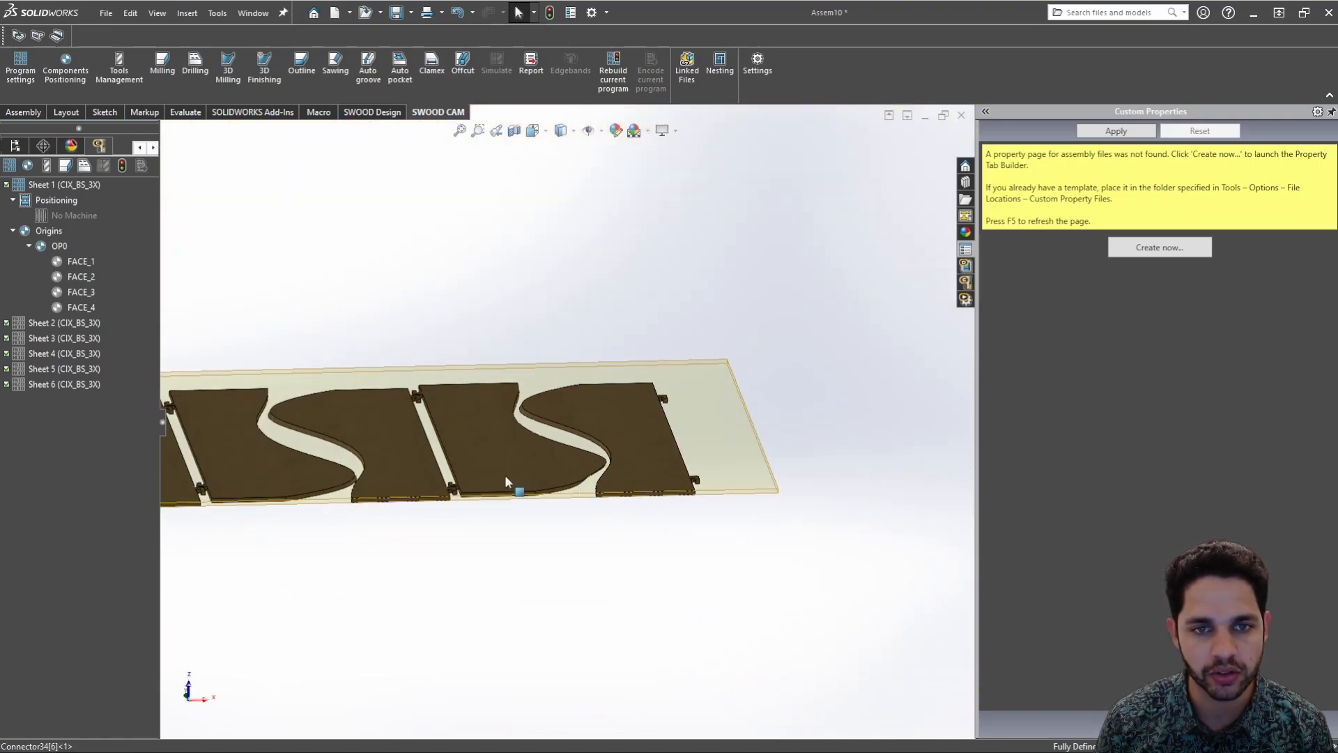
# Show Sheet 2 and examine its ribs from several angles, including edge-on against the stock thickness
pyautogui.doubleClick(33, 323)
pyautogui.scroll(-5, 571, 428)
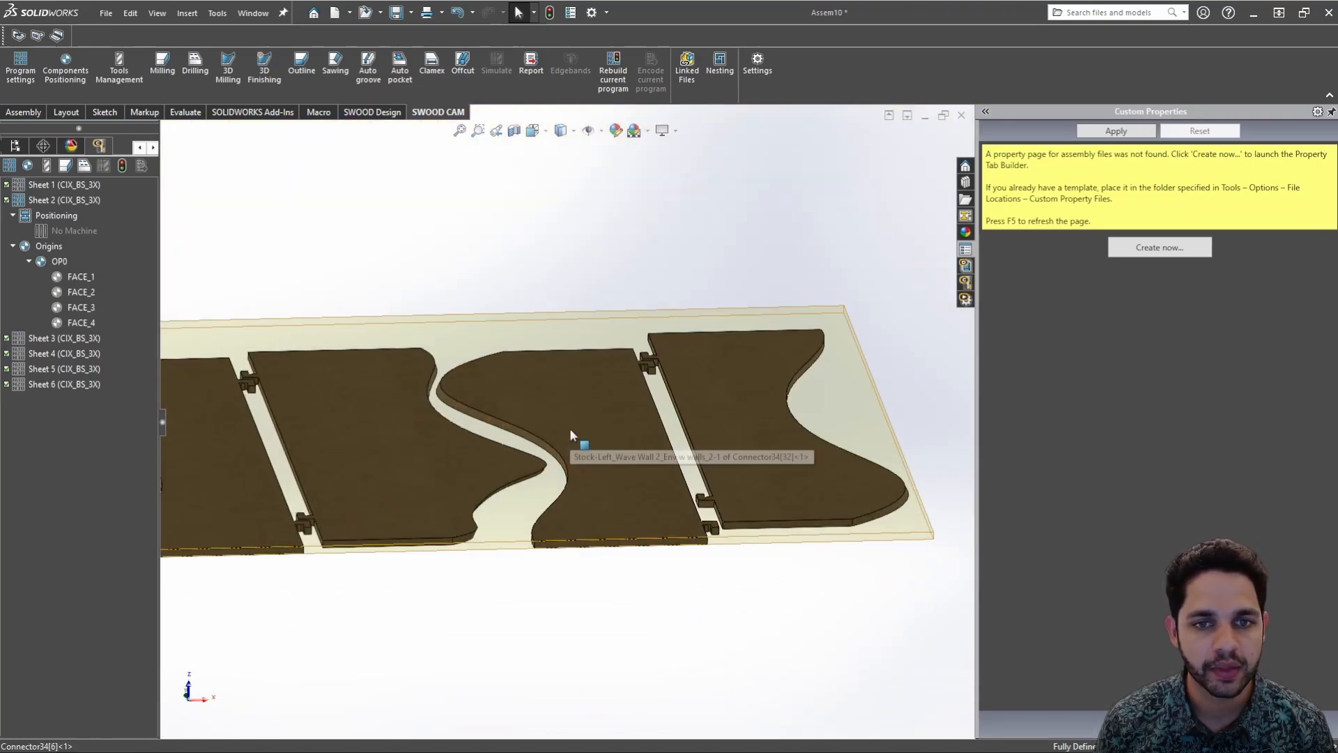
pyautogui.moveTo(555, 419); pyautogui.dragTo(521, 465, button='middle')
pyautogui.scroll(5, 520, 465)
pyautogui.scroll(-9, 411, 450)
pyautogui.moveTo(613, 499); pyautogui.dragTo(544, 527, button='middle')
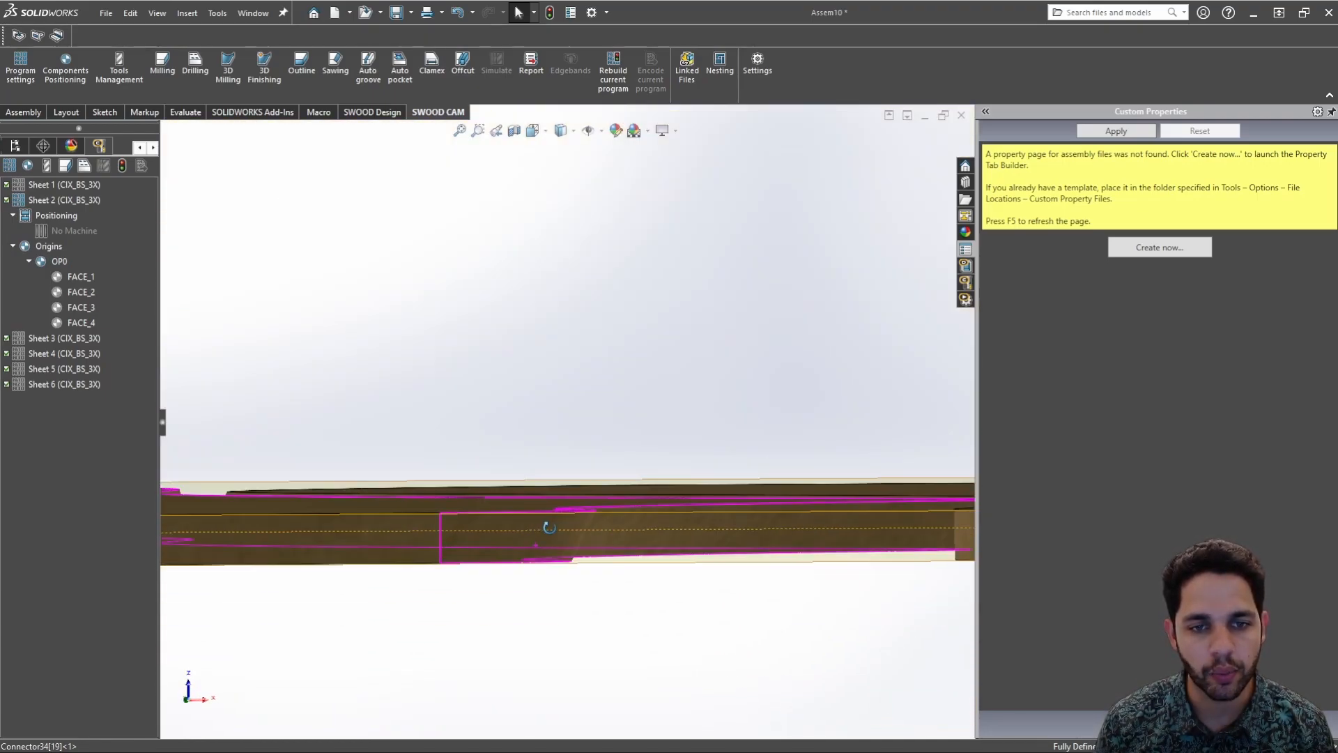
pyautogui.moveTo(762, 535); pyautogui.dragTo(658, 532, button='middle')
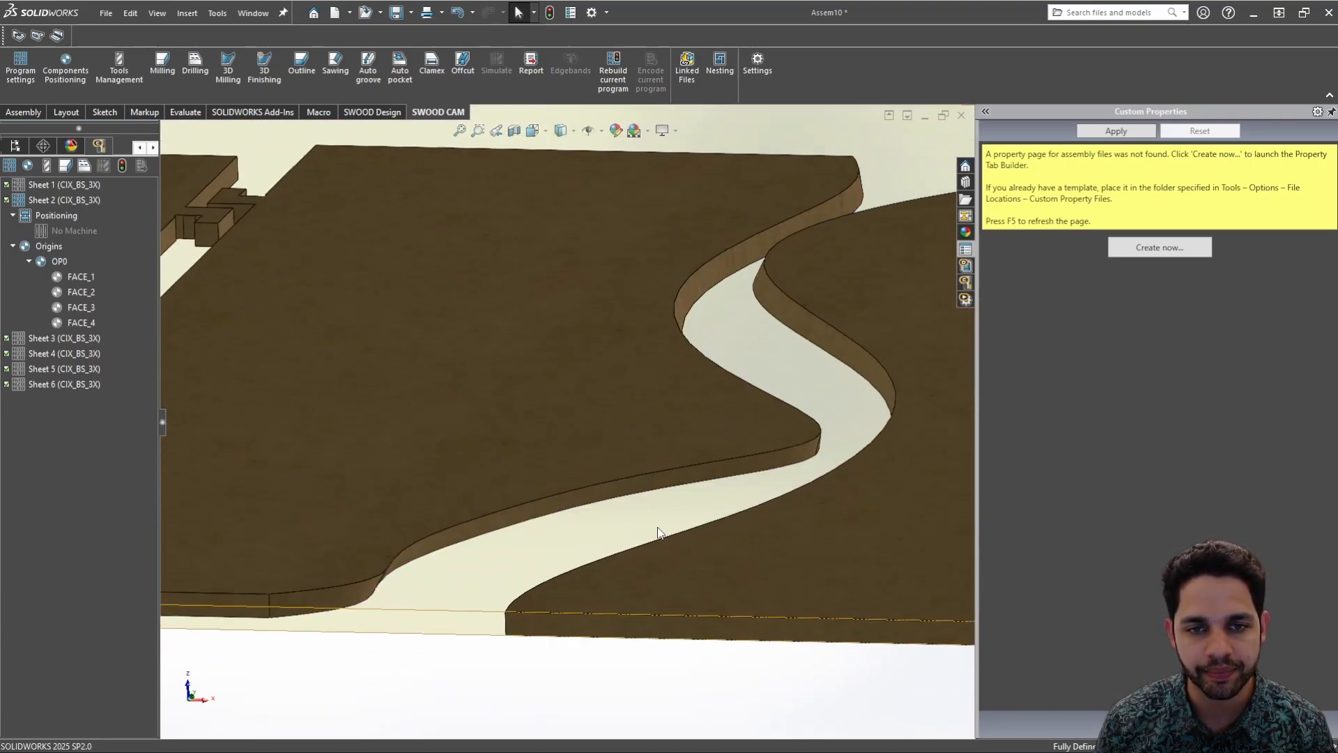
pyautogui.moveTo(819, 446); pyautogui.dragTo(592, 463, button='middle')
pyautogui.scroll(6, 621, 400)
pyautogui.scroll(3, 620, 400)
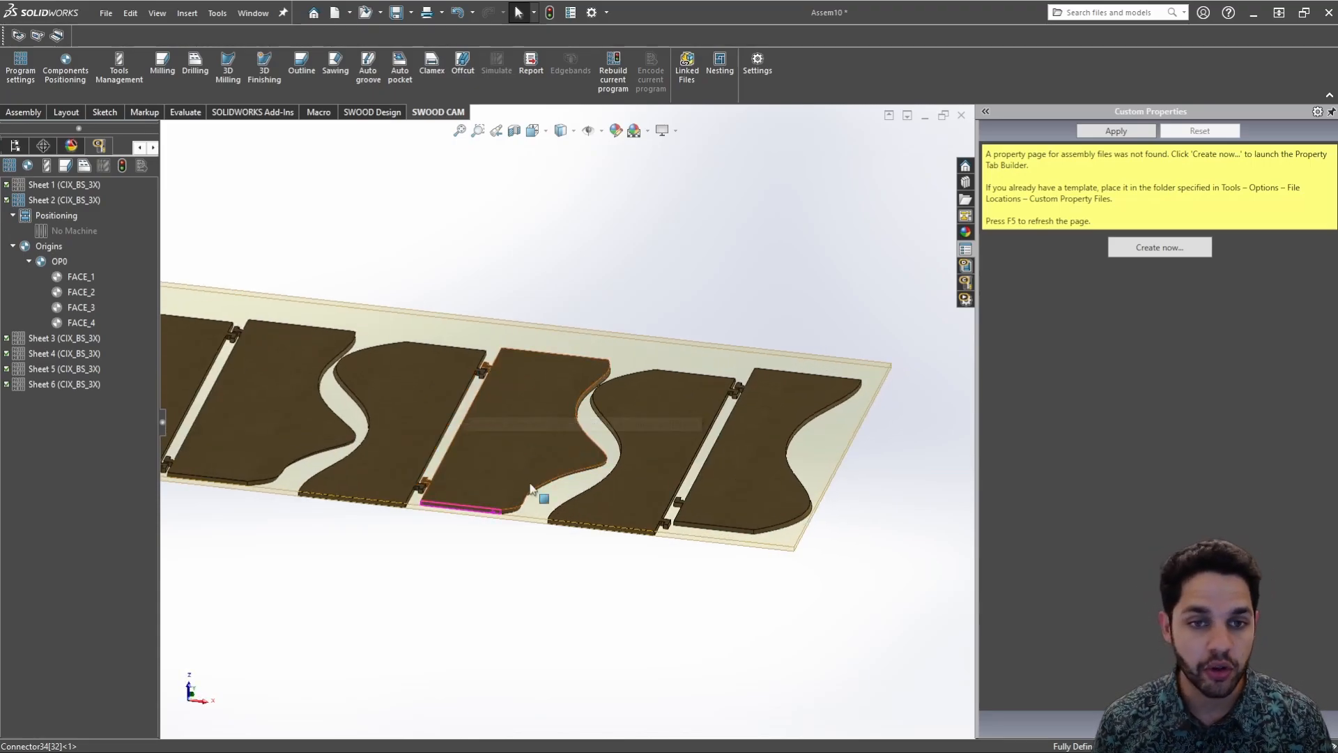
# Examine the wavy side face and lower edge of a middle rib on Sheet 2 up close
pyautogui.scroll(-5, 538, 493)
pyautogui.moveTo(541, 499); pyautogui.dragTo(532, 460, button='middle')
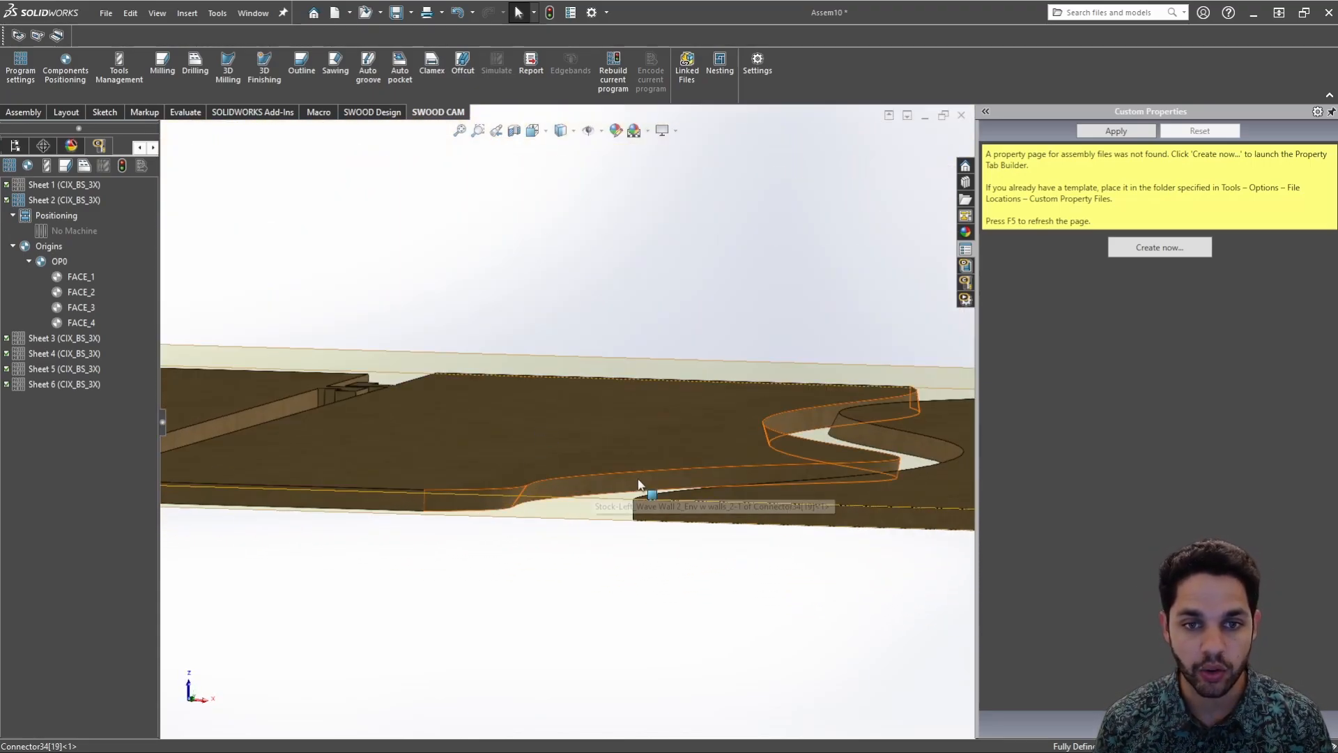
pyautogui.moveTo(739, 474)
pyautogui.mouseDown(button='middle')
pyautogui.moveTo(654, 465)
pyautogui.moveTo(663, 514)
pyautogui.mouseUp(button='middle')
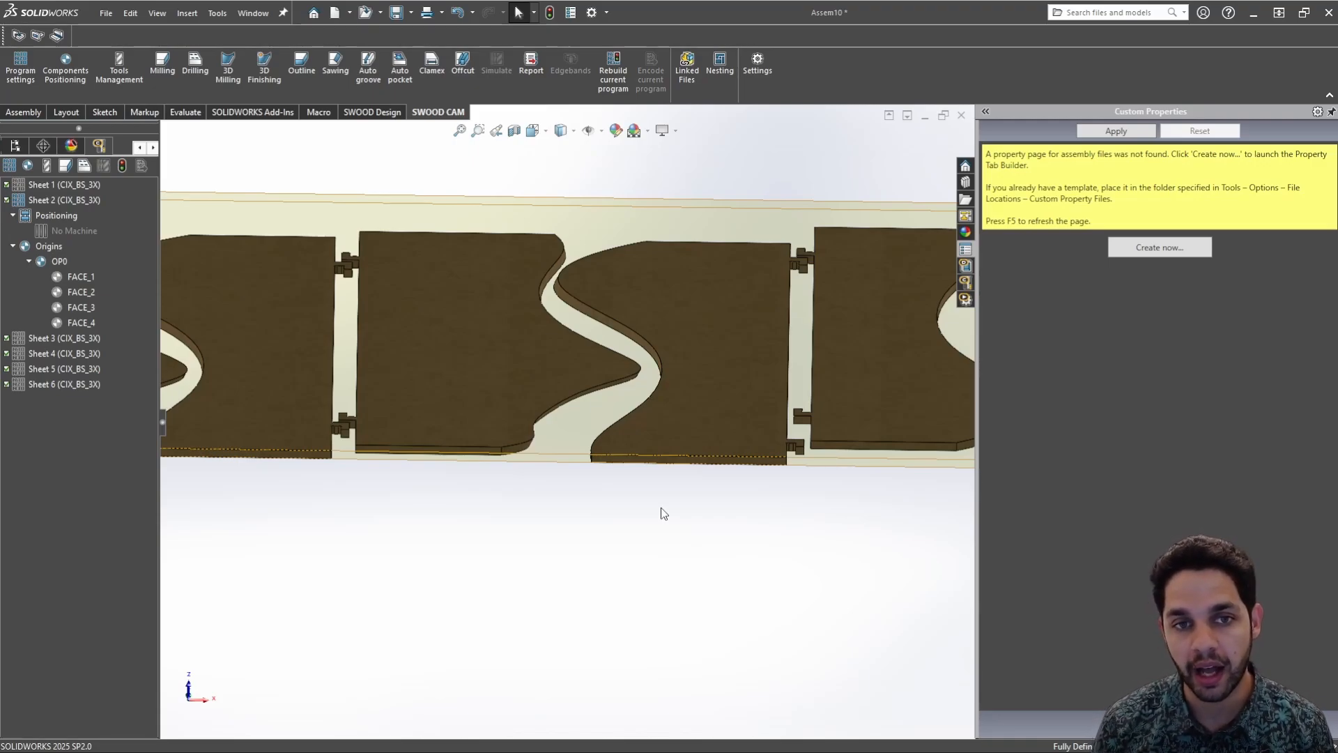
pyautogui.scroll(3, 662, 511)
pyautogui.moveTo(636, 474); pyautogui.dragTo(568, 437, button='middle')
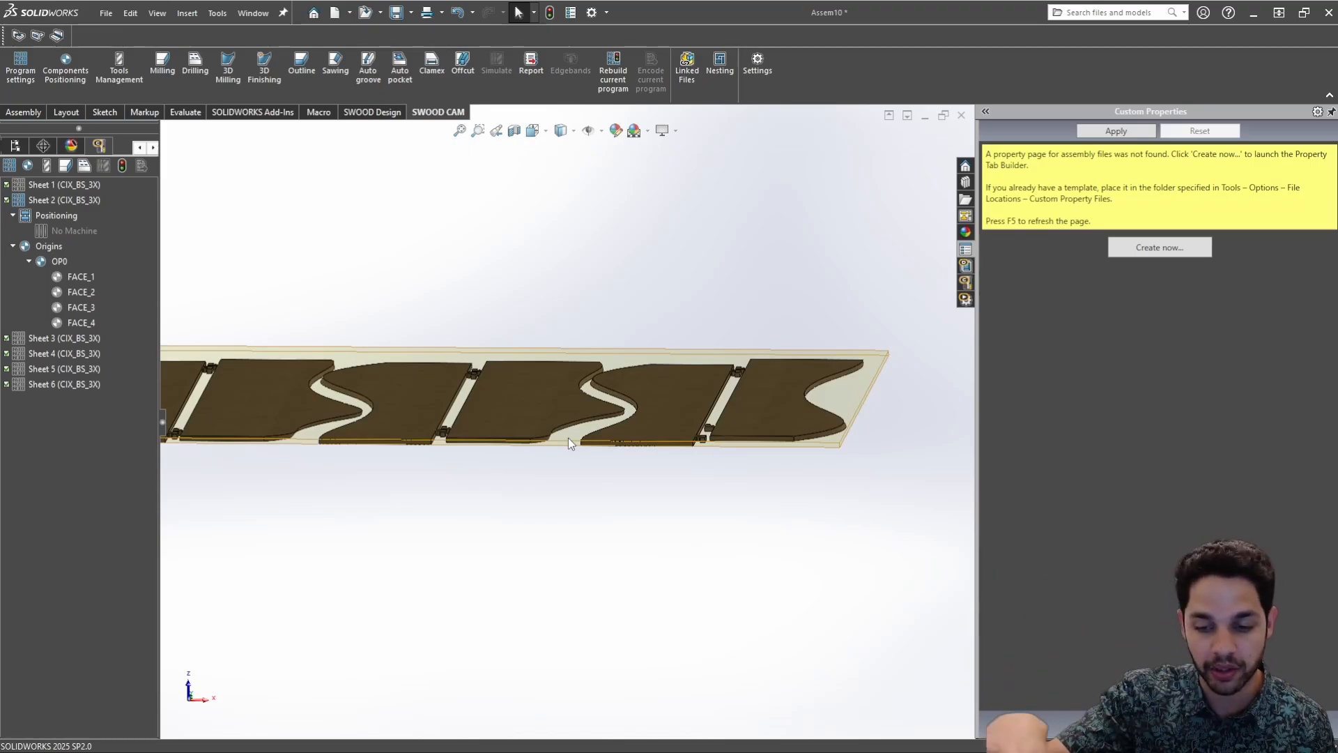
pyautogui.scroll(-5, 568, 437)
pyautogui.moveTo(550, 428); pyautogui.dragTo(606, 427, button='middle')
pyautogui.scroll(4, 705, 416)
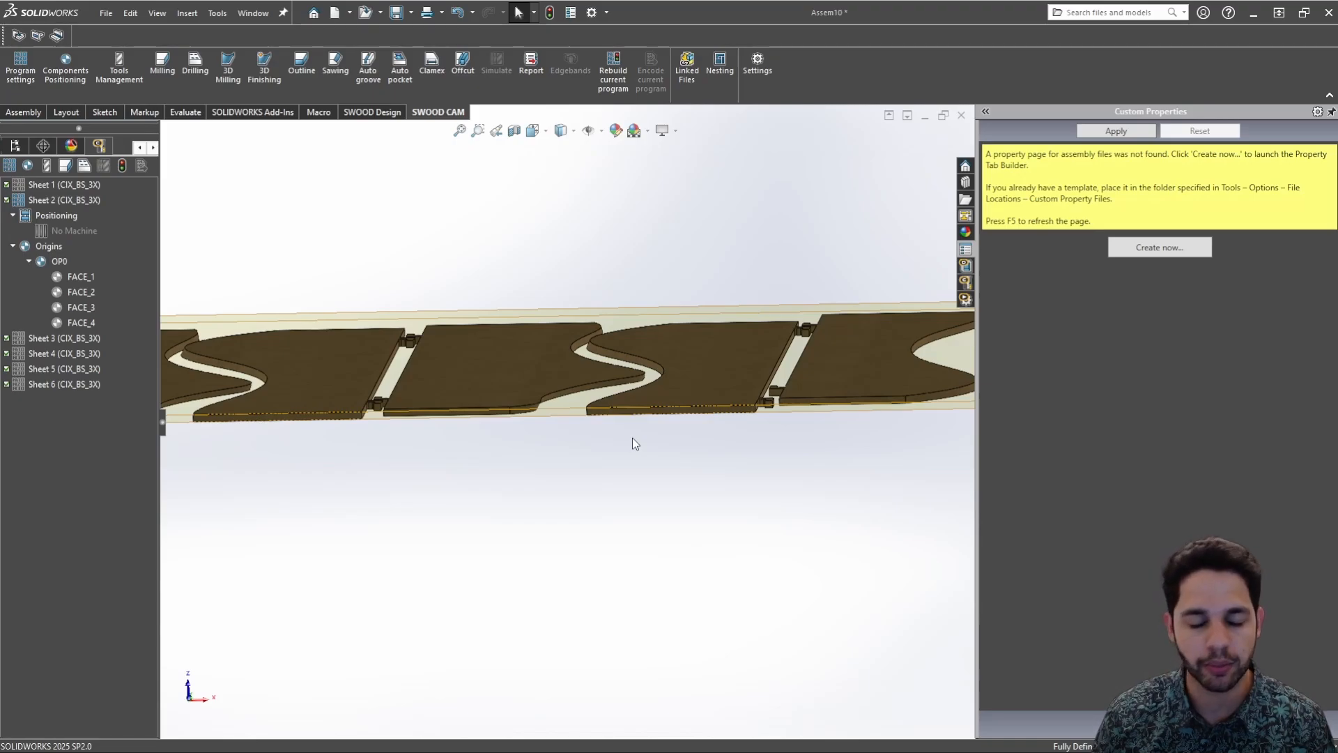
pyautogui.scroll(-5, 598, 382)
pyautogui.moveTo(575, 391); pyautogui.dragTo(530, 387, button='middle')
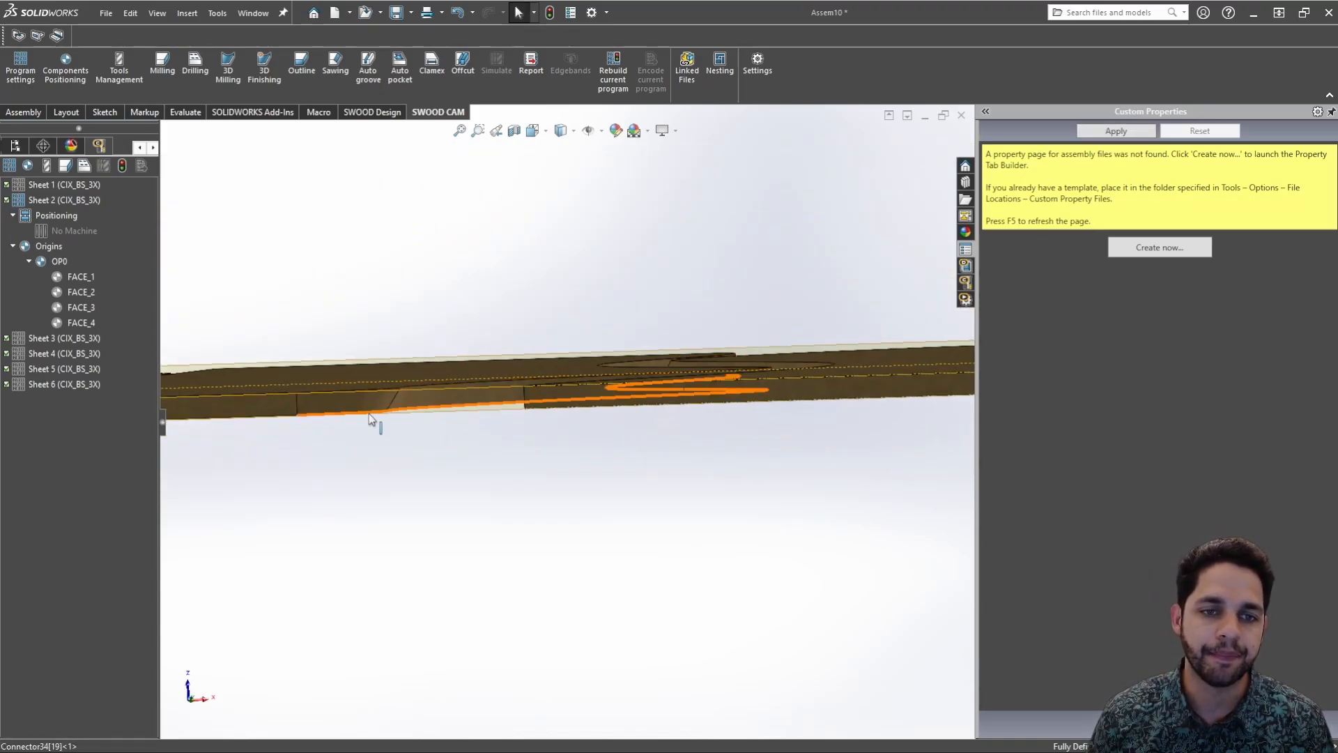
pyautogui.moveTo(429, 403); pyautogui.dragTo(441, 418, button='middle')
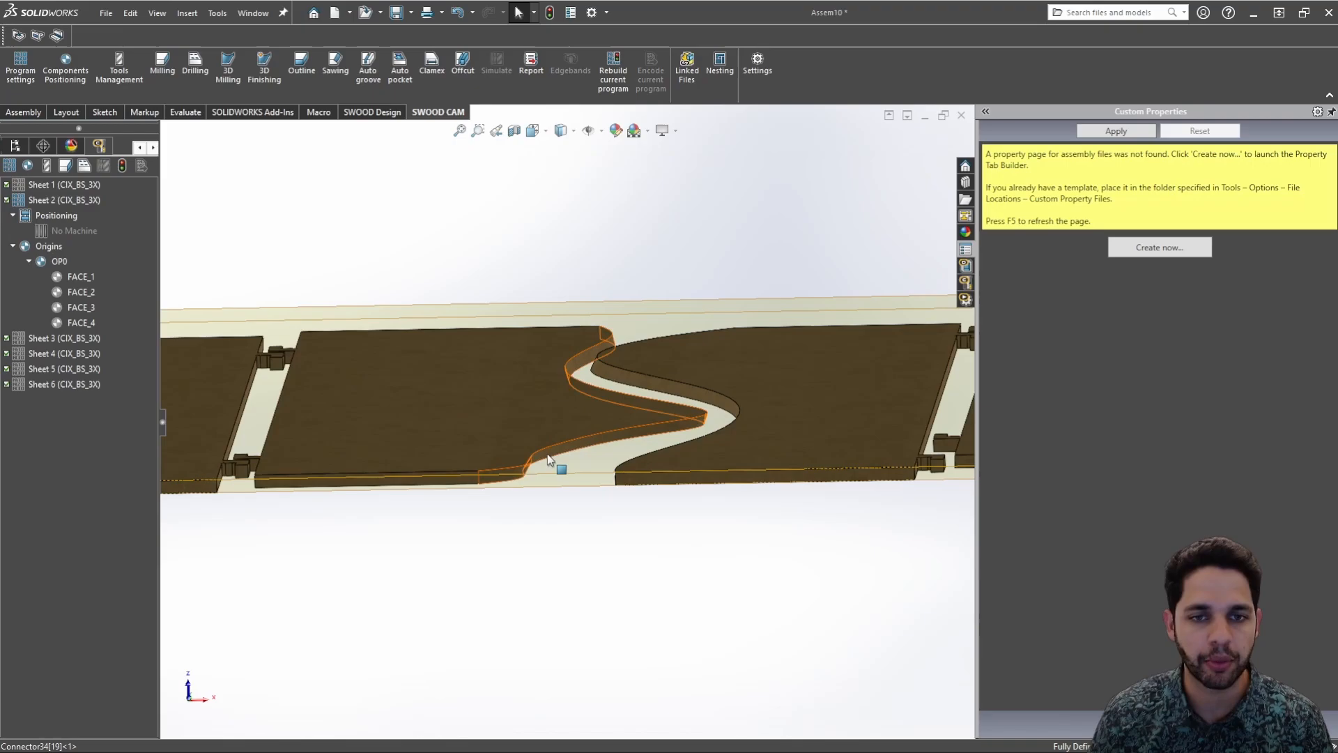
# Compare the neighbouring rib outlines on Sheet 2 and view the sheet straight on
pyautogui.moveTo(546, 463)
pyautogui.mouseDown(button='middle')
pyautogui.moveTo(520, 455)
pyautogui.moveTo(714, 577)
pyautogui.mouseUp(button='middle')
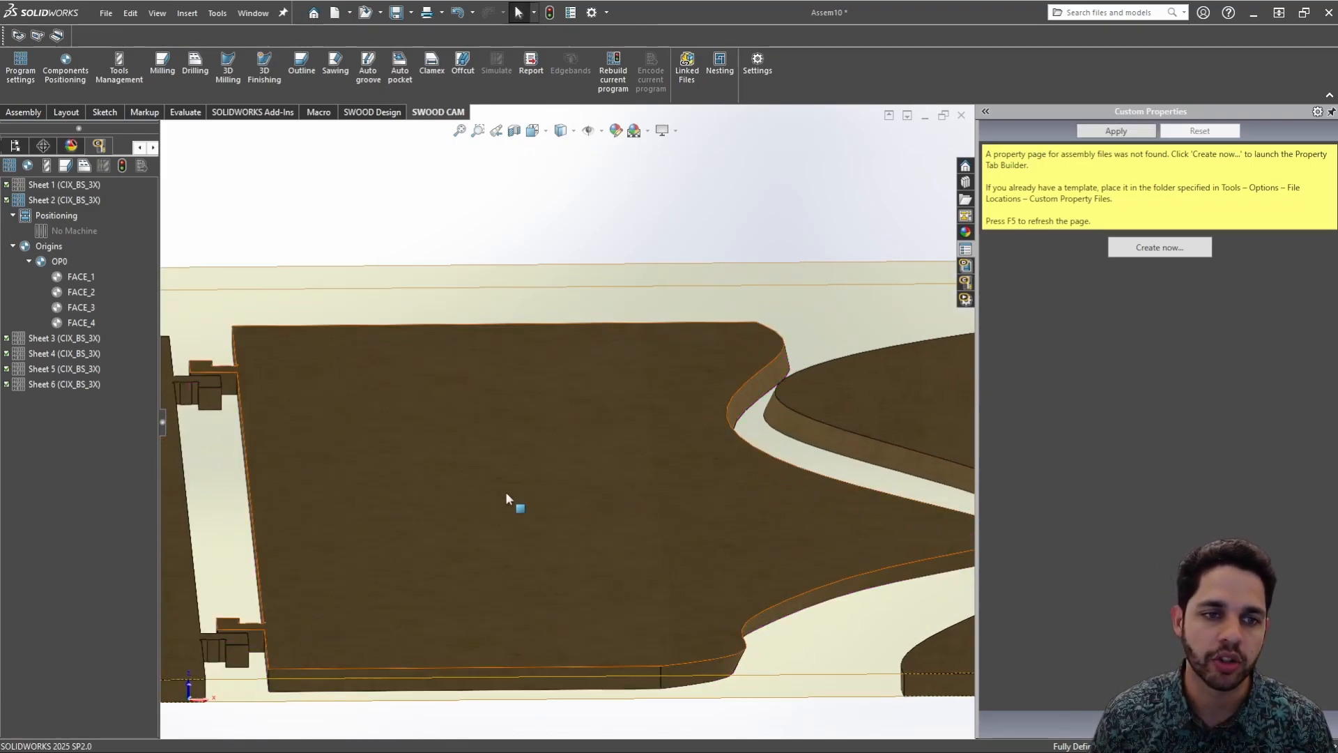
pyautogui.scroll(3, 504, 491)
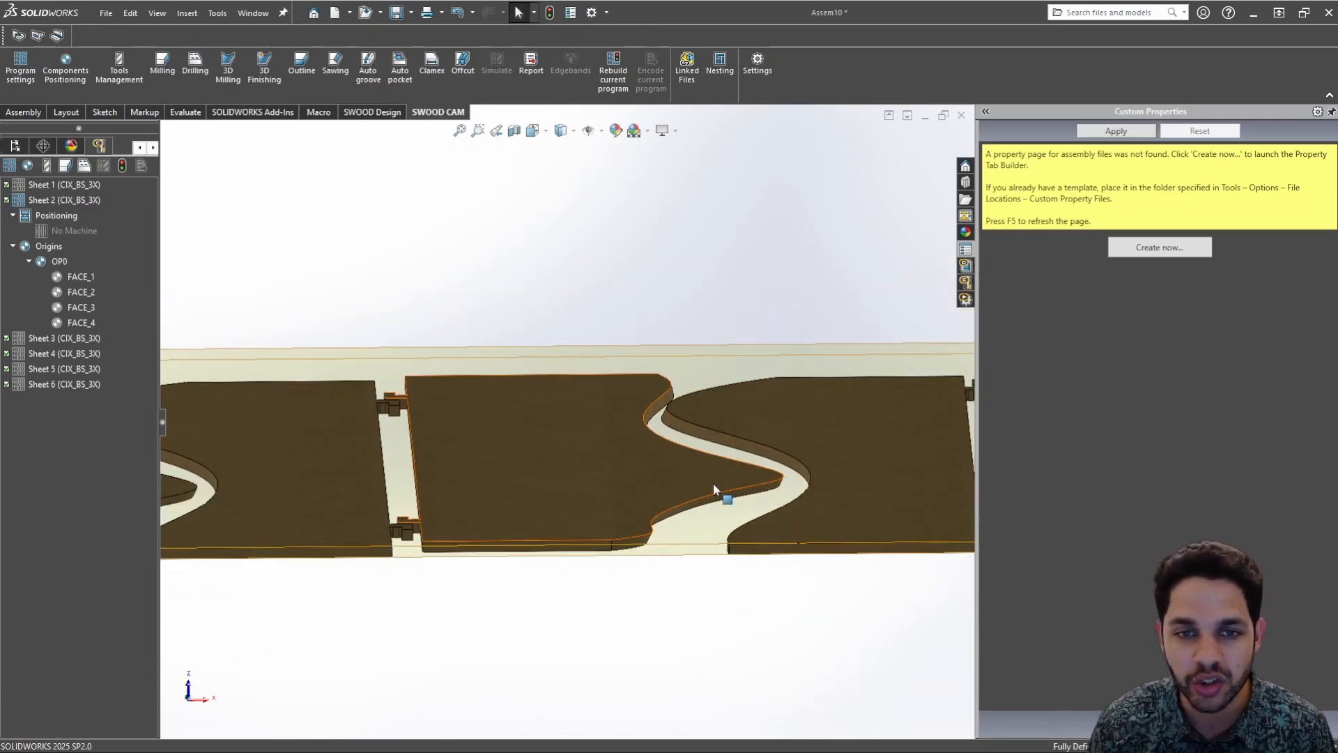
pyautogui.moveTo(660, 374); pyautogui.dragTo(665, 470, button='middle')
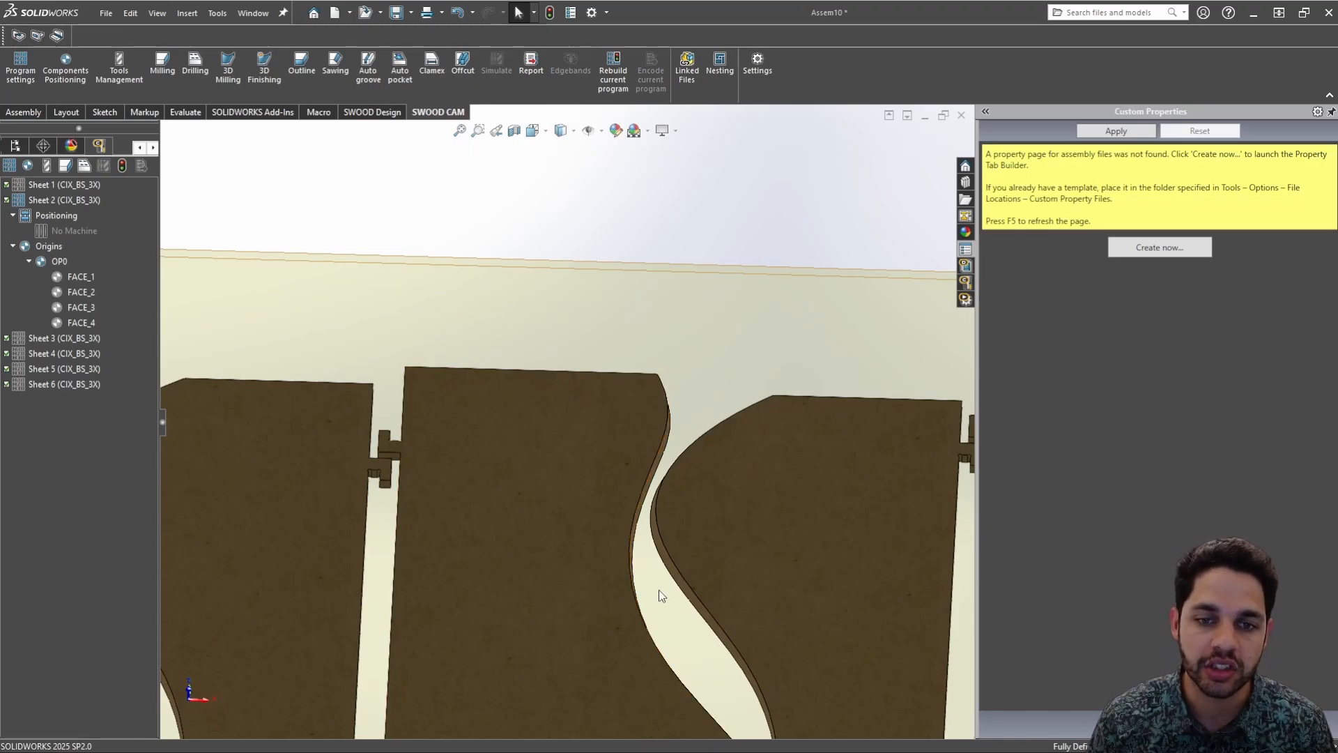
pyautogui.scroll(4, 627, 558)
pyautogui.scroll(-1, 595, 639)
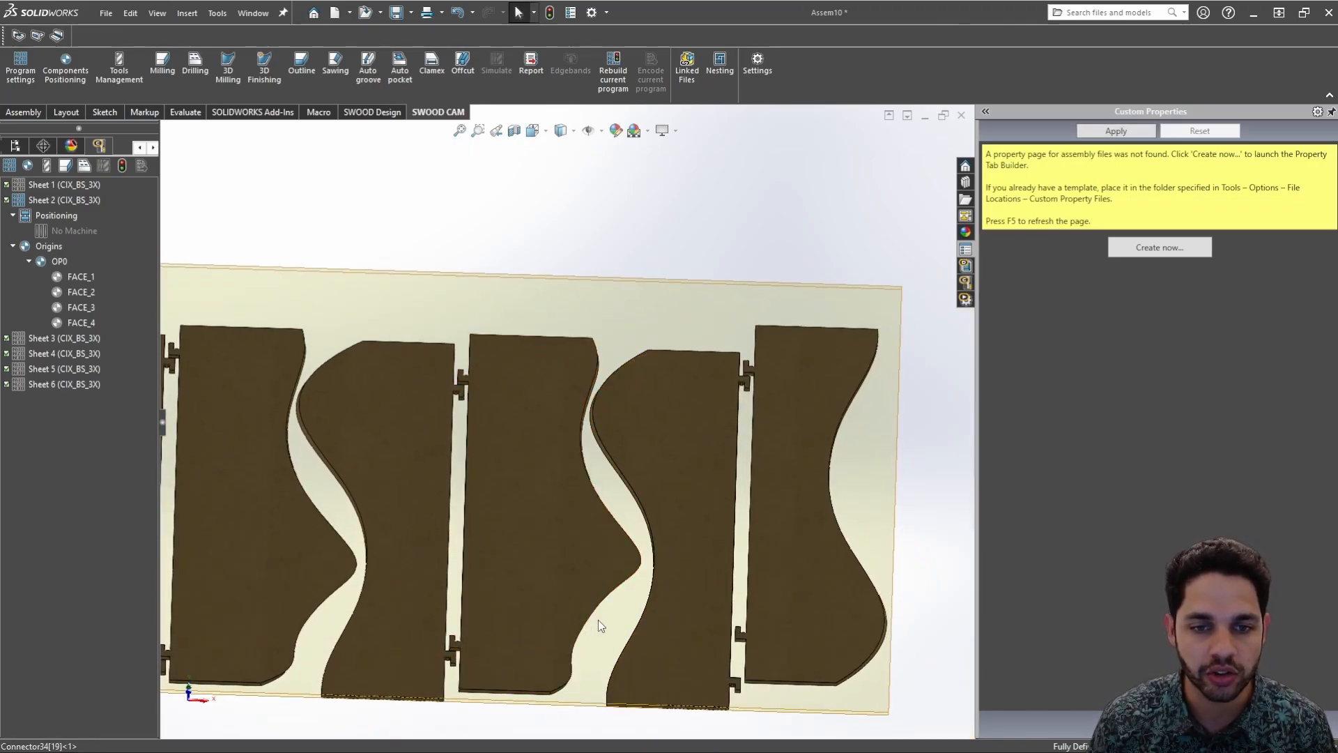
pyautogui.hotkey('ctrl', '8')
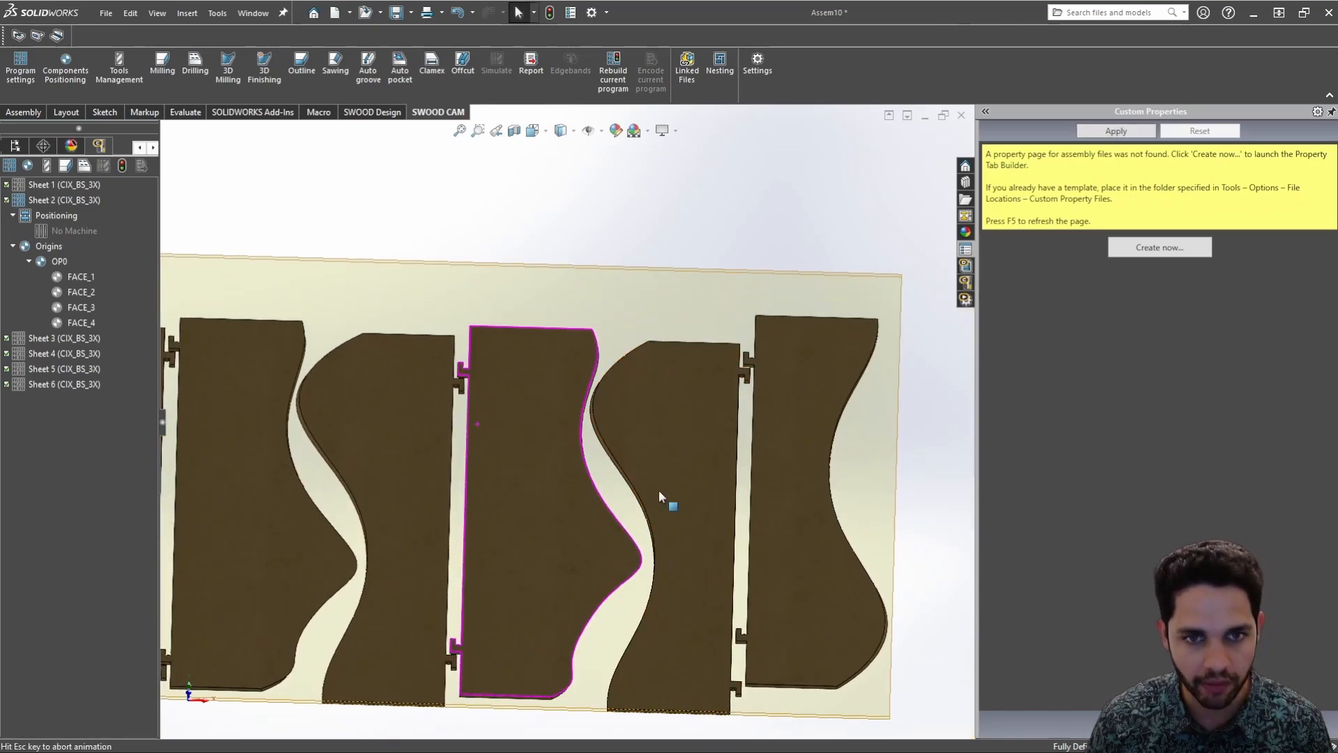
pyautogui.click(656, 137)
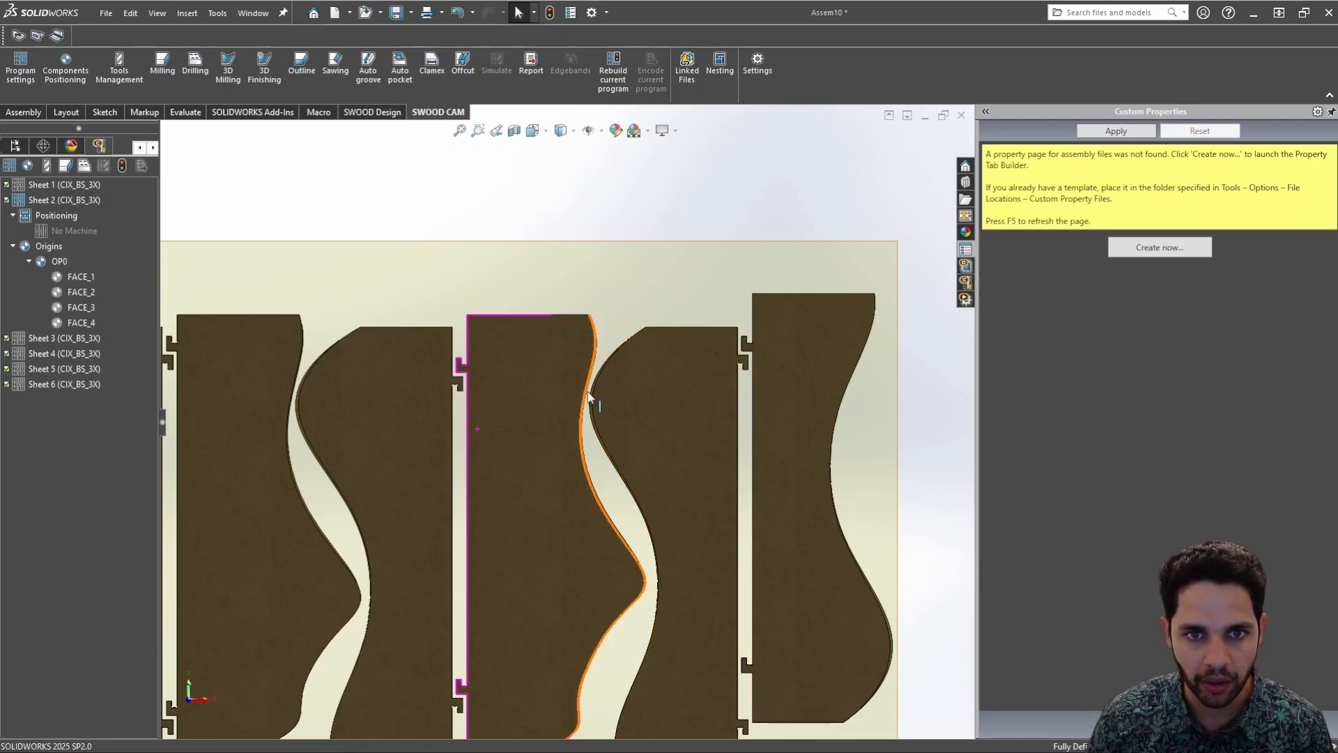
pyautogui.scroll(2, 629, 611)
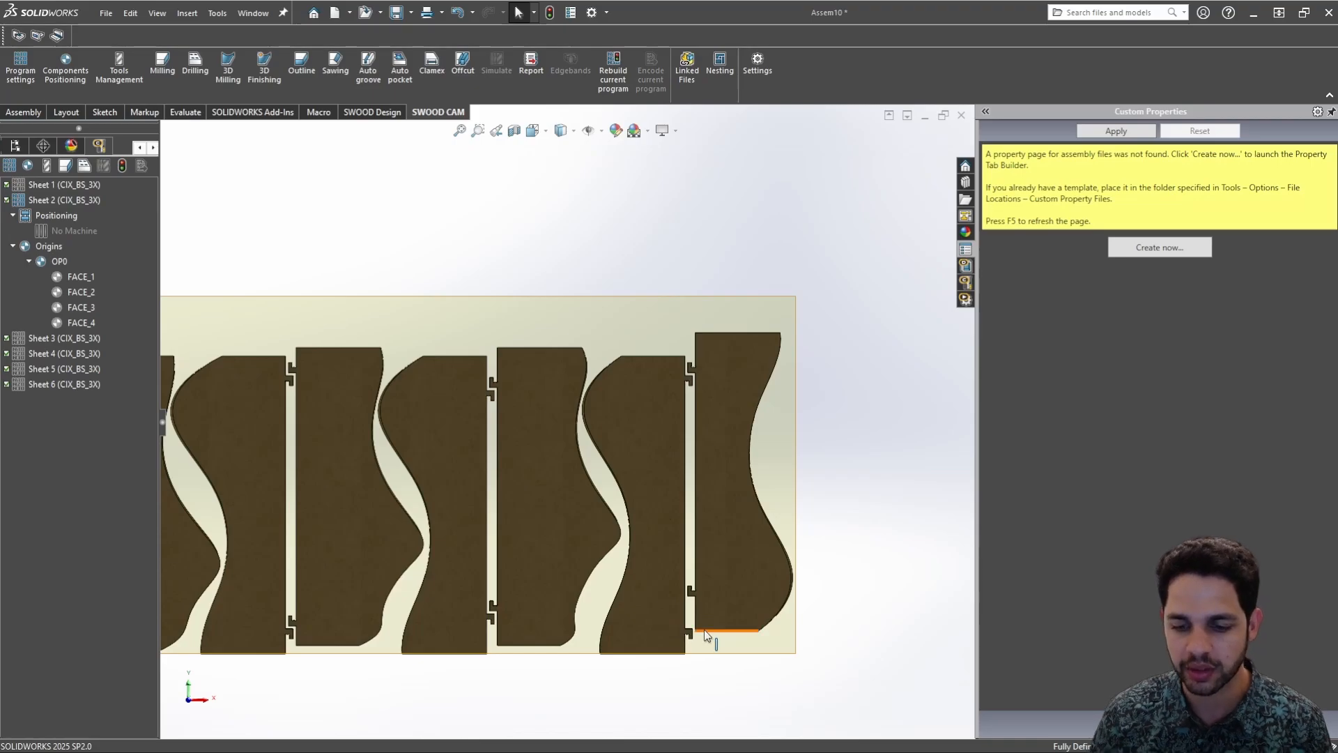
# Show Sheet 3 and examine its rib layout up close at an angle and across the whole sheet
pyautogui.doubleClick(64, 340)
pyautogui.scroll(3, 418, 444)
pyautogui.scroll(-7, 446, 457)
pyautogui.moveTo(462, 592); pyautogui.dragTo(500, 487, button='middle')
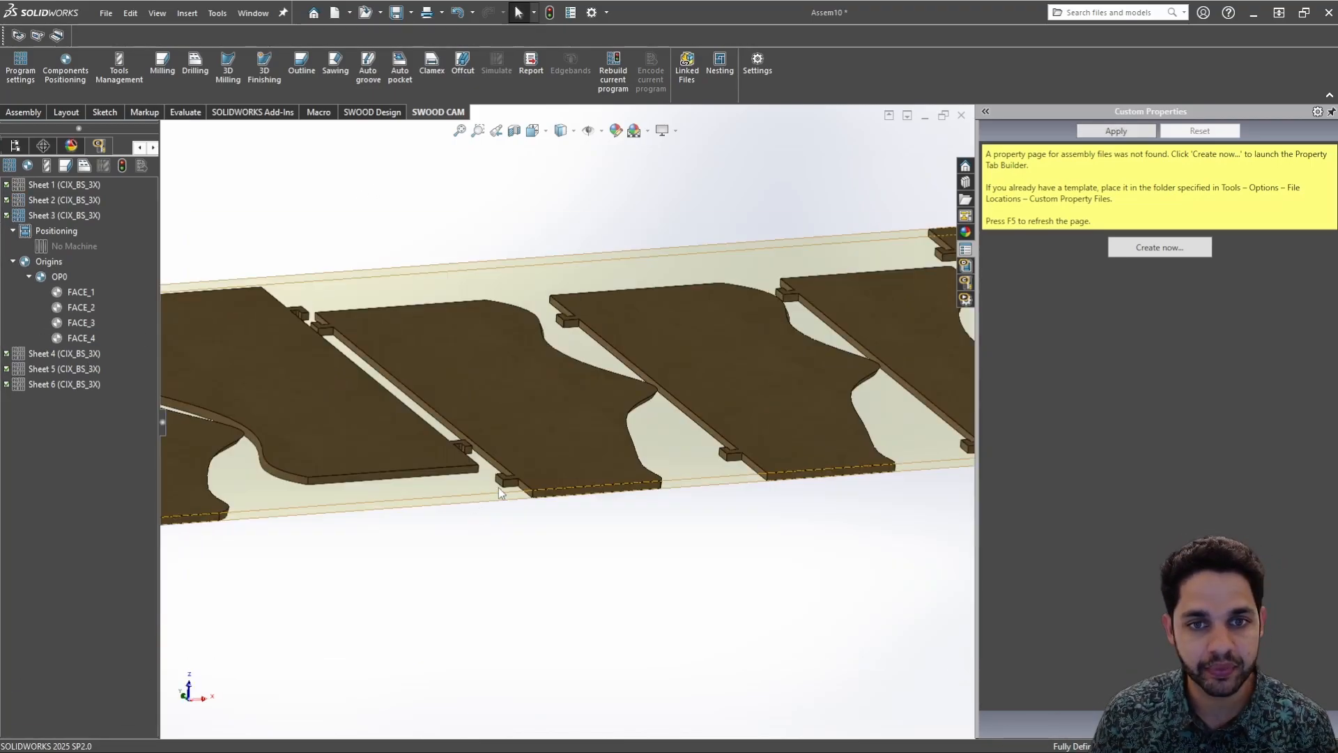
pyautogui.scroll(4, 499, 487)
pyautogui.moveTo(627, 426); pyautogui.dragTo(621, 598, button='middle')
pyautogui.scroll(-1, 621, 597)
pyautogui.scroll(1, 622, 597)
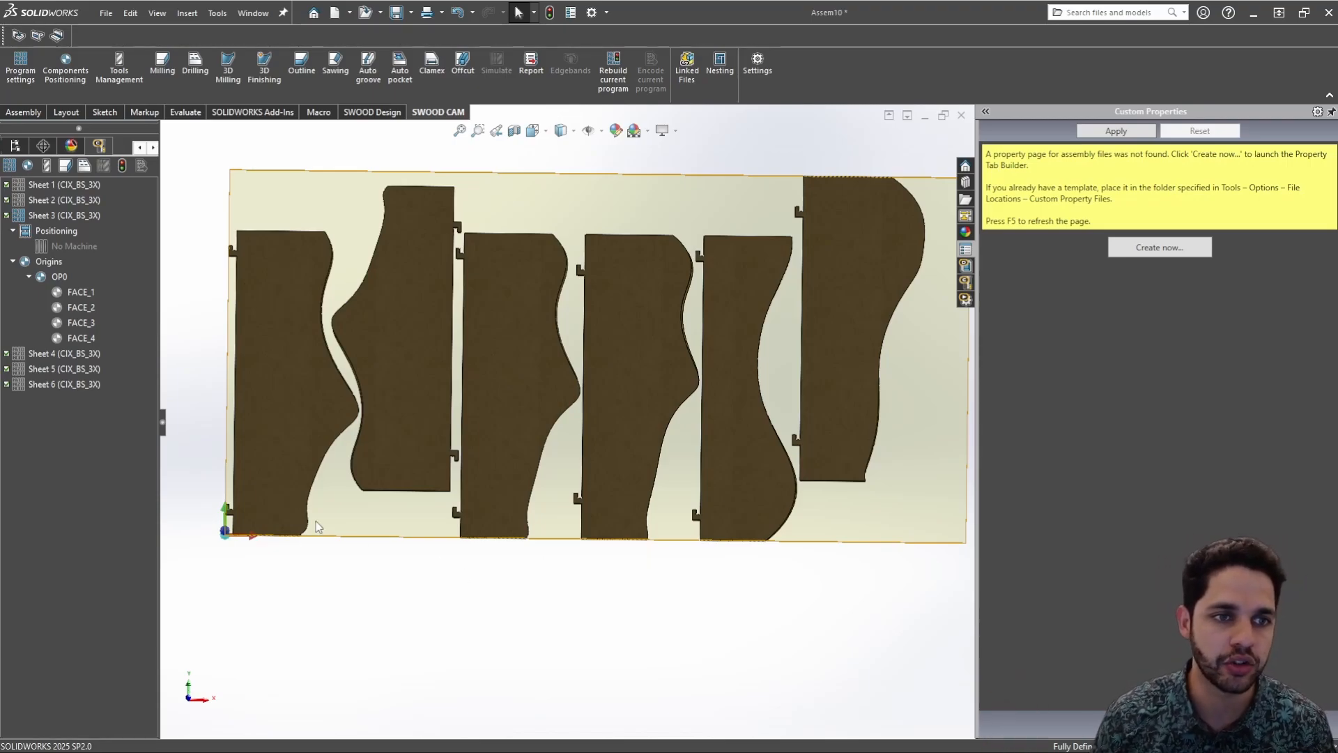
# Display Sheet 4 and Sheet 6 in turn and open the SWOOD CAM library
pyautogui.click(83, 354)
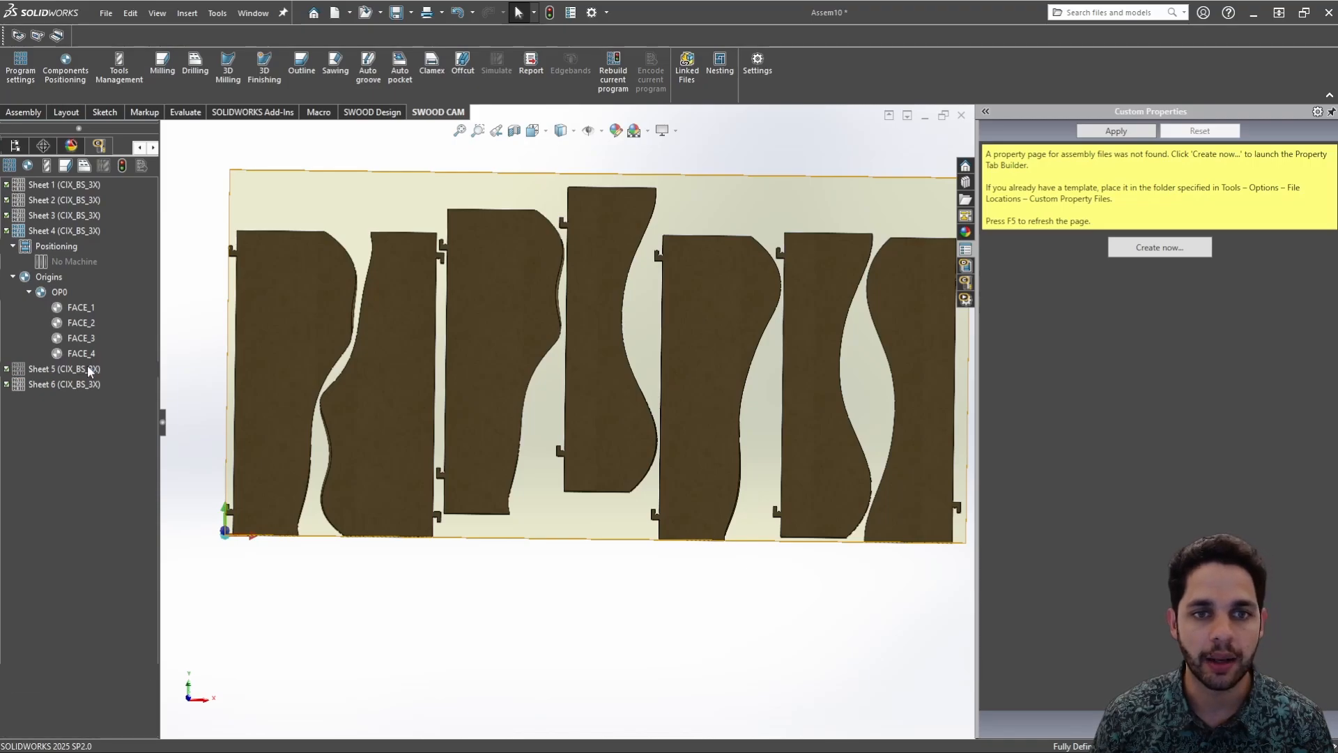
pyautogui.click(93, 384)
pyautogui.click(966, 282)
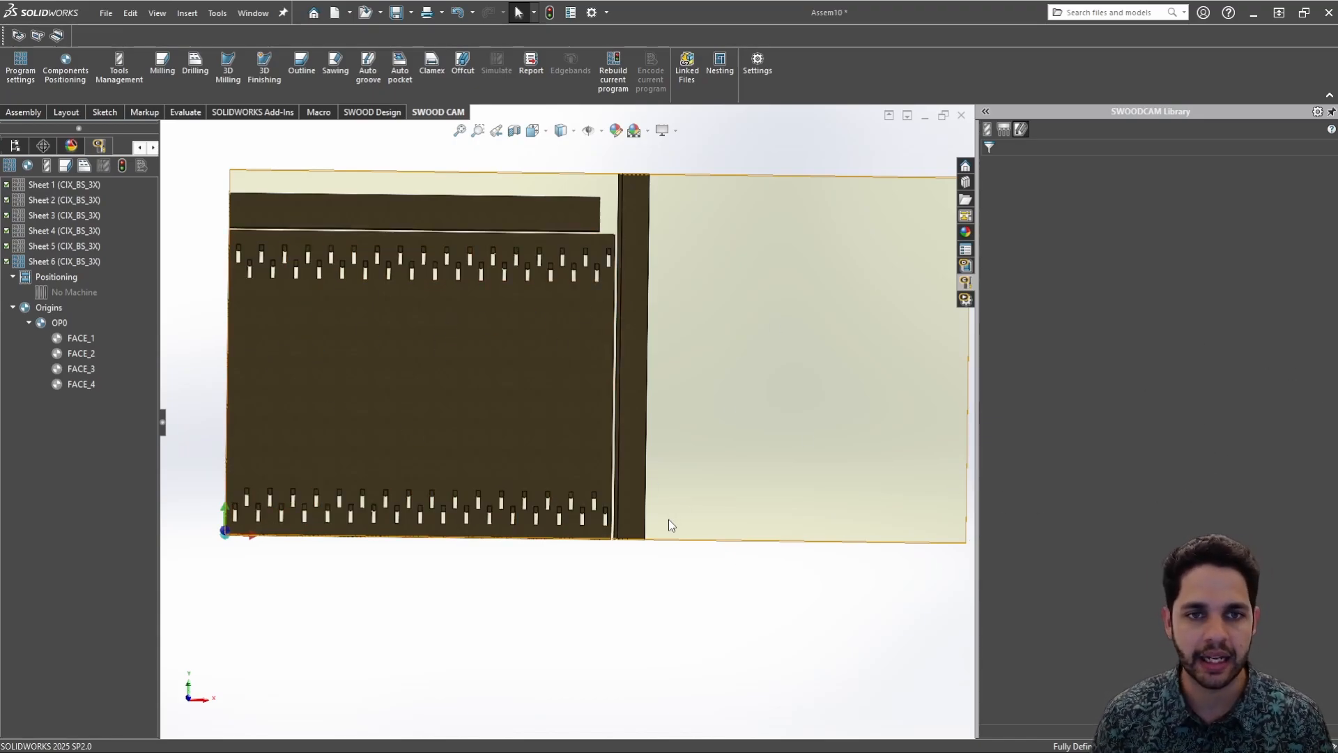
# Examine the back panels on Sheet 6, including the connector slots along the large panel's lower edge
pyautogui.moveTo(842, 541); pyautogui.dragTo(831, 448, button='middle')
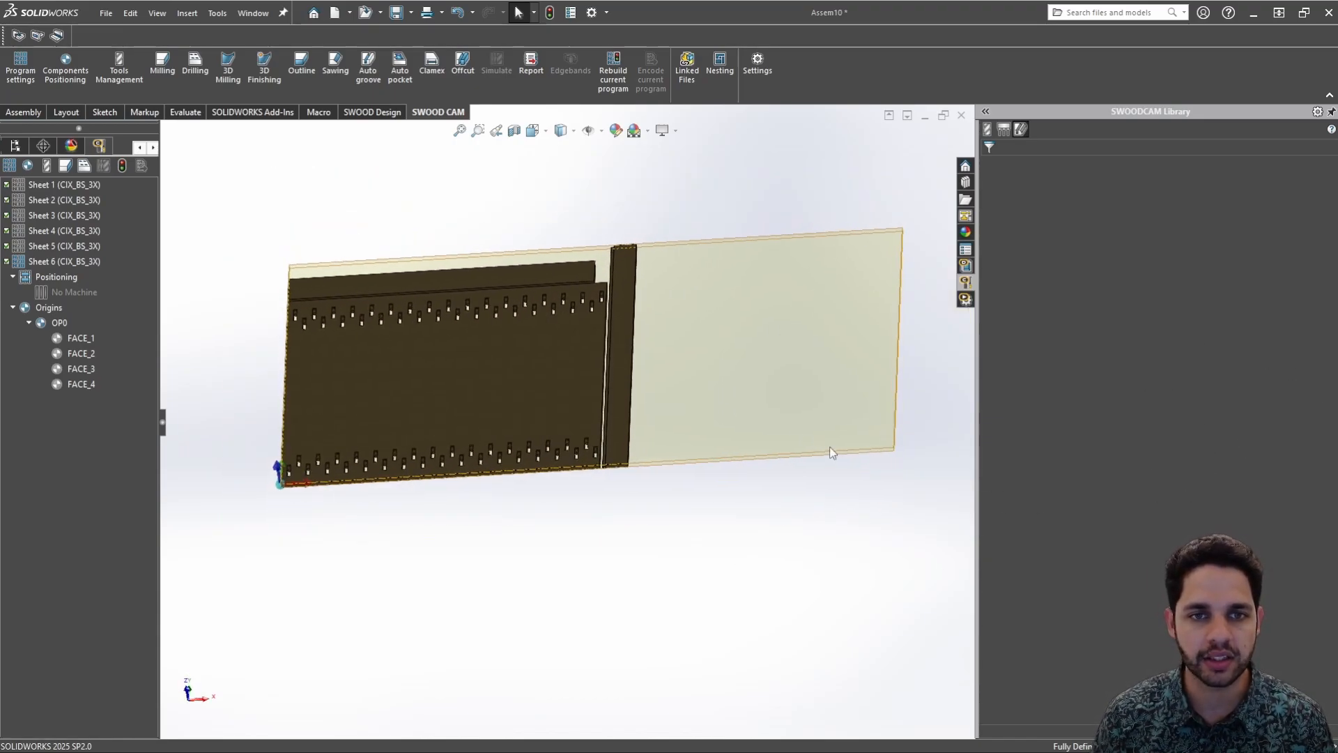
pyautogui.scroll(-13, 546, 415)
pyautogui.scroll(8, 532, 420)
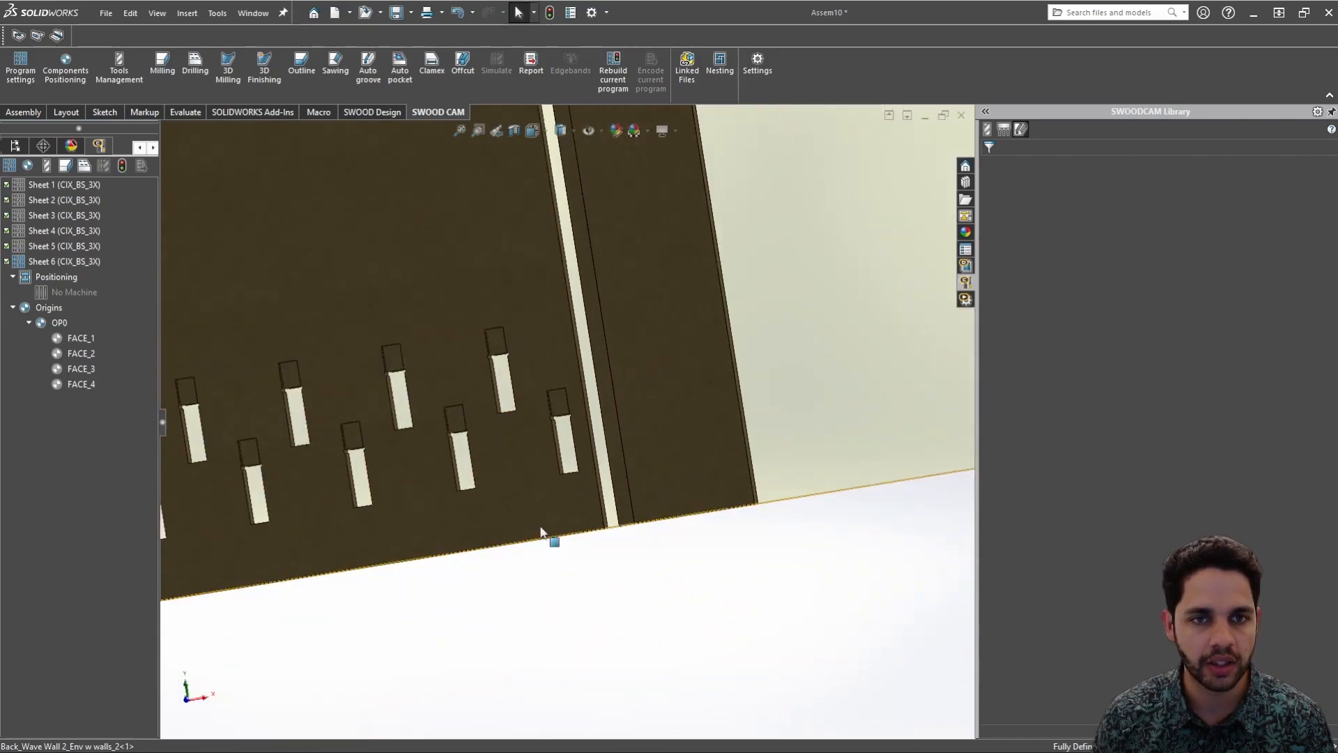